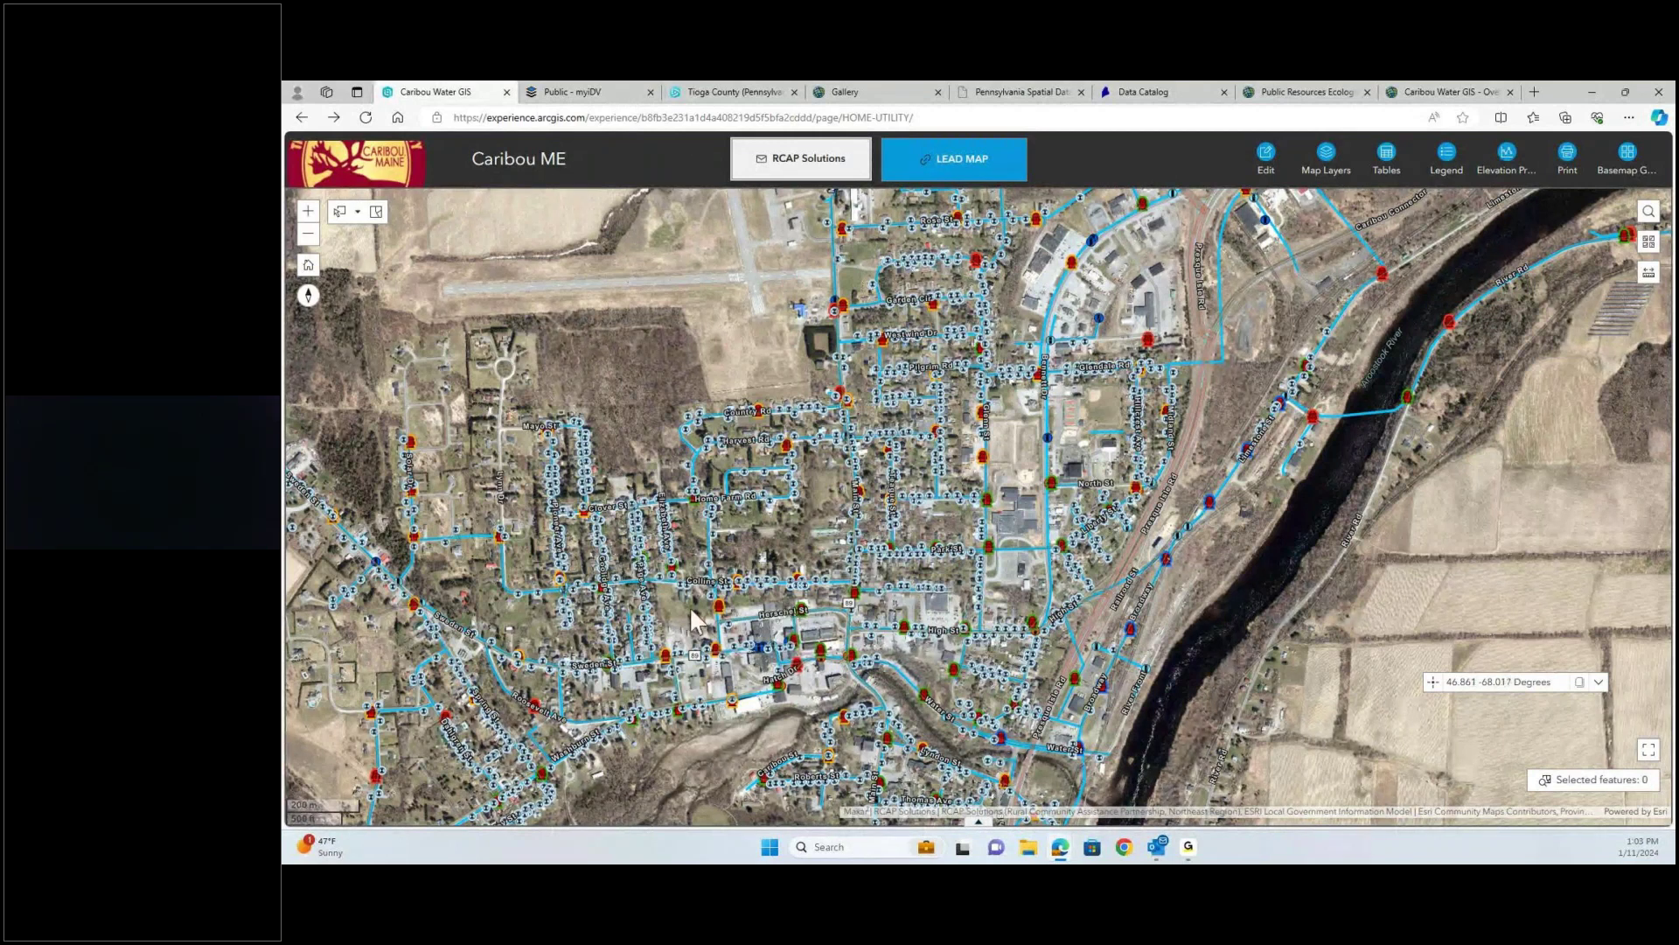
- Switch to the Monroe County public GIS map and open the attributes of a residential parcel west of the main road
click(579, 91)
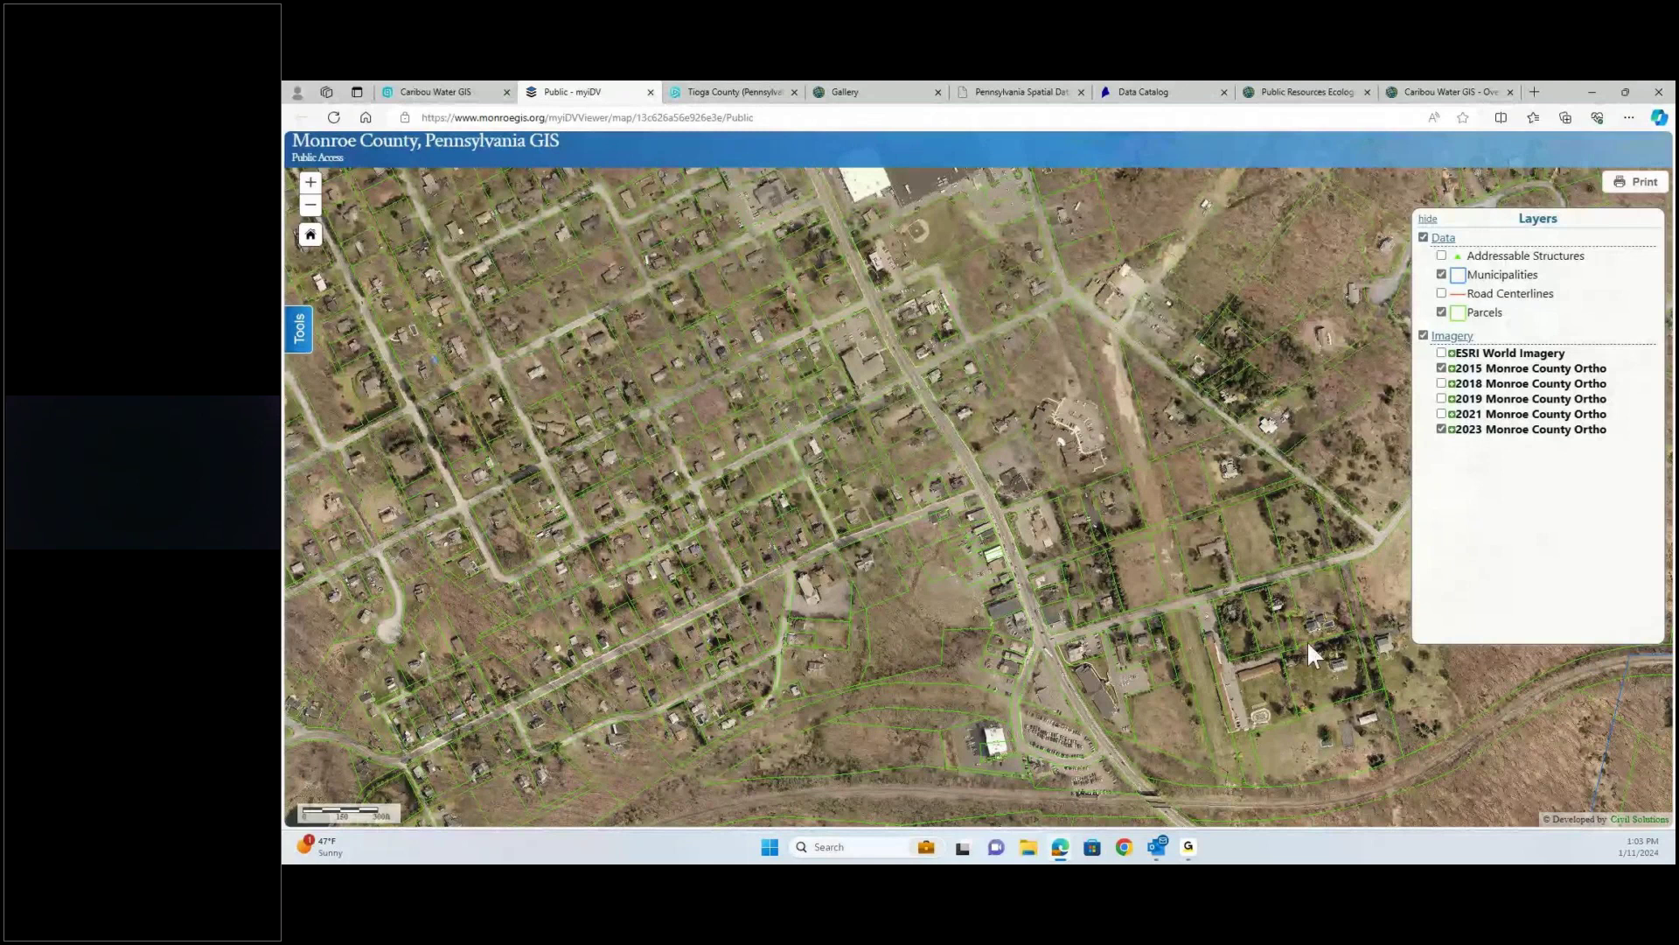
click(1441, 274)
drag(1037, 722, 963, 715)
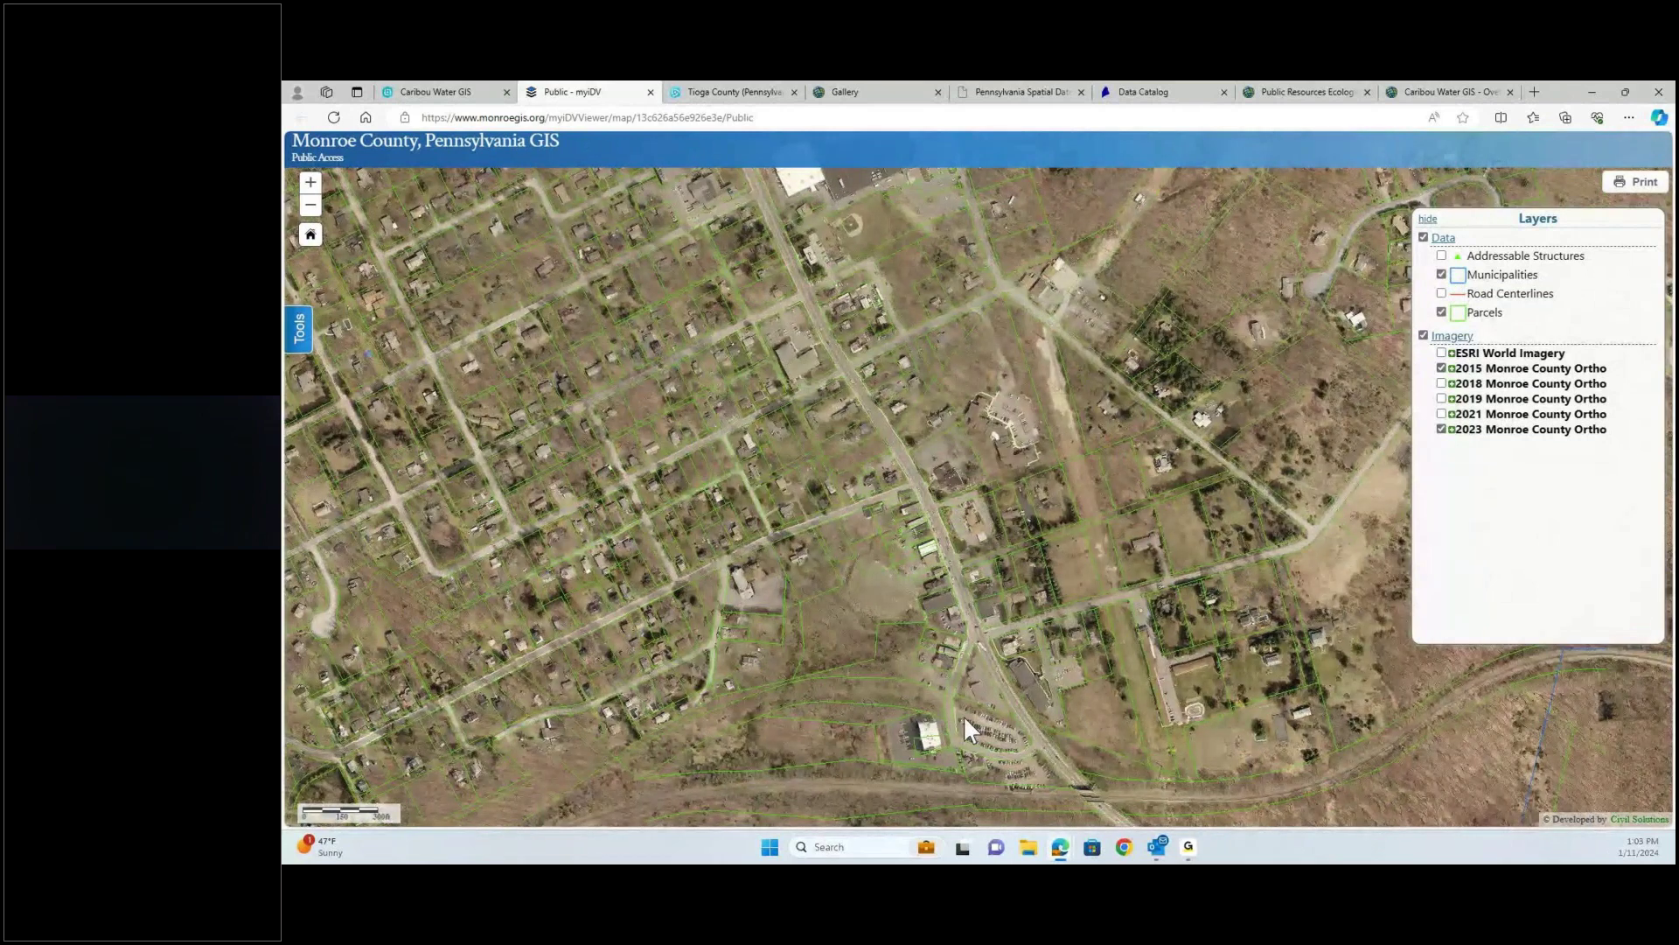
scroll(874, 503, up, 2)
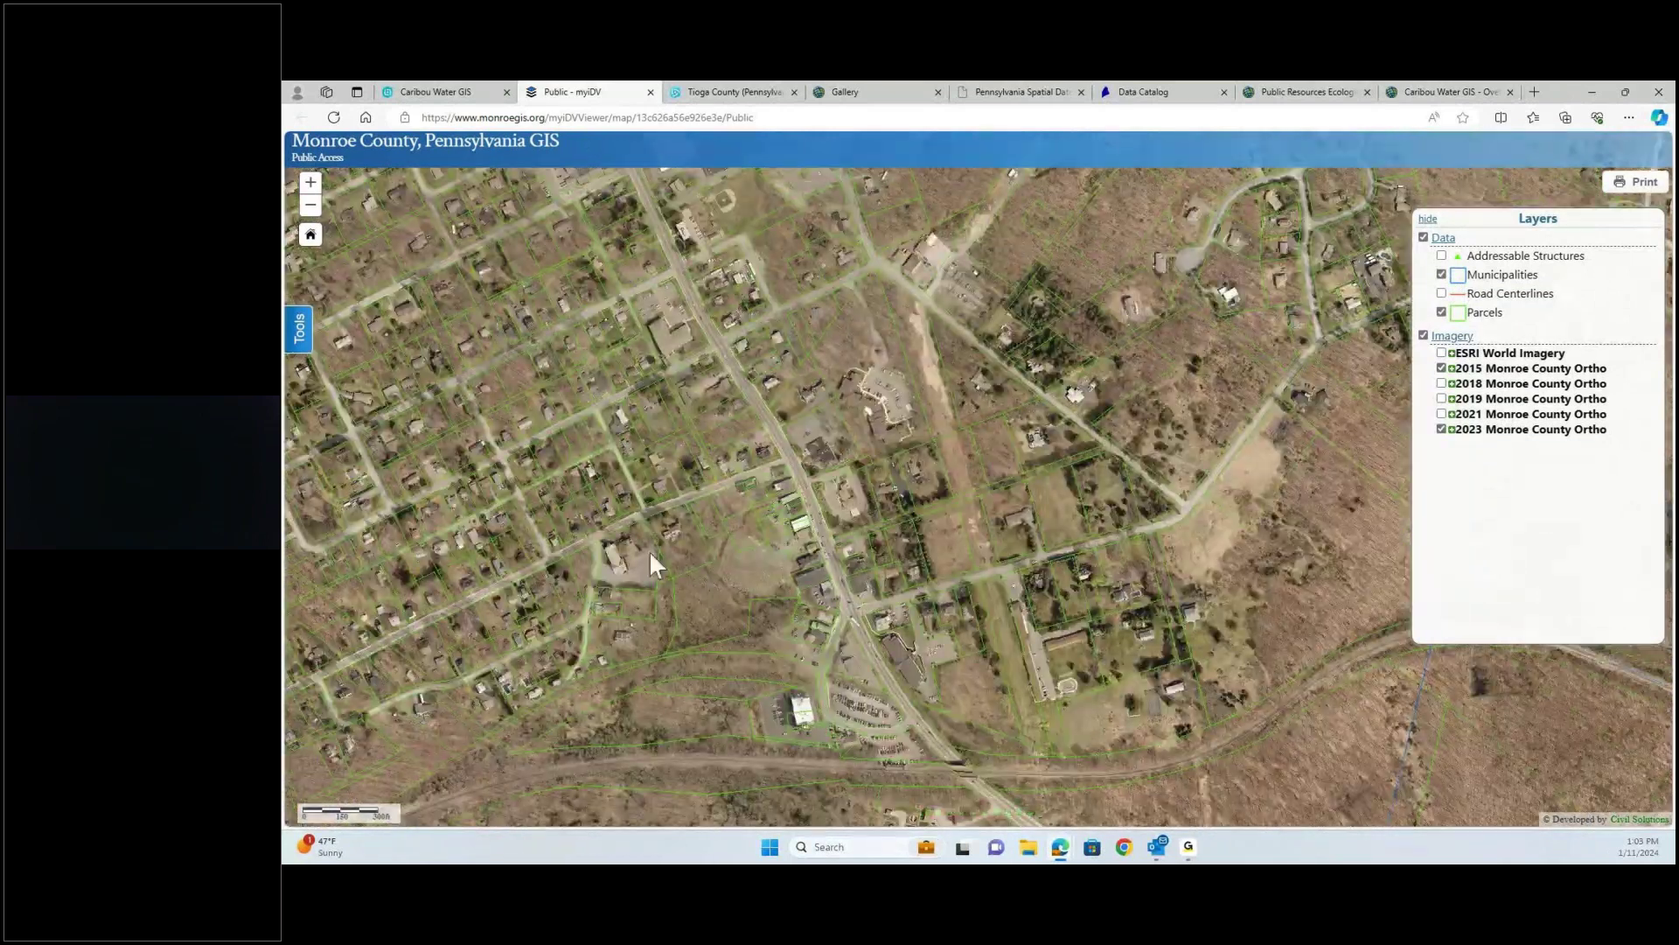
click(639, 438)
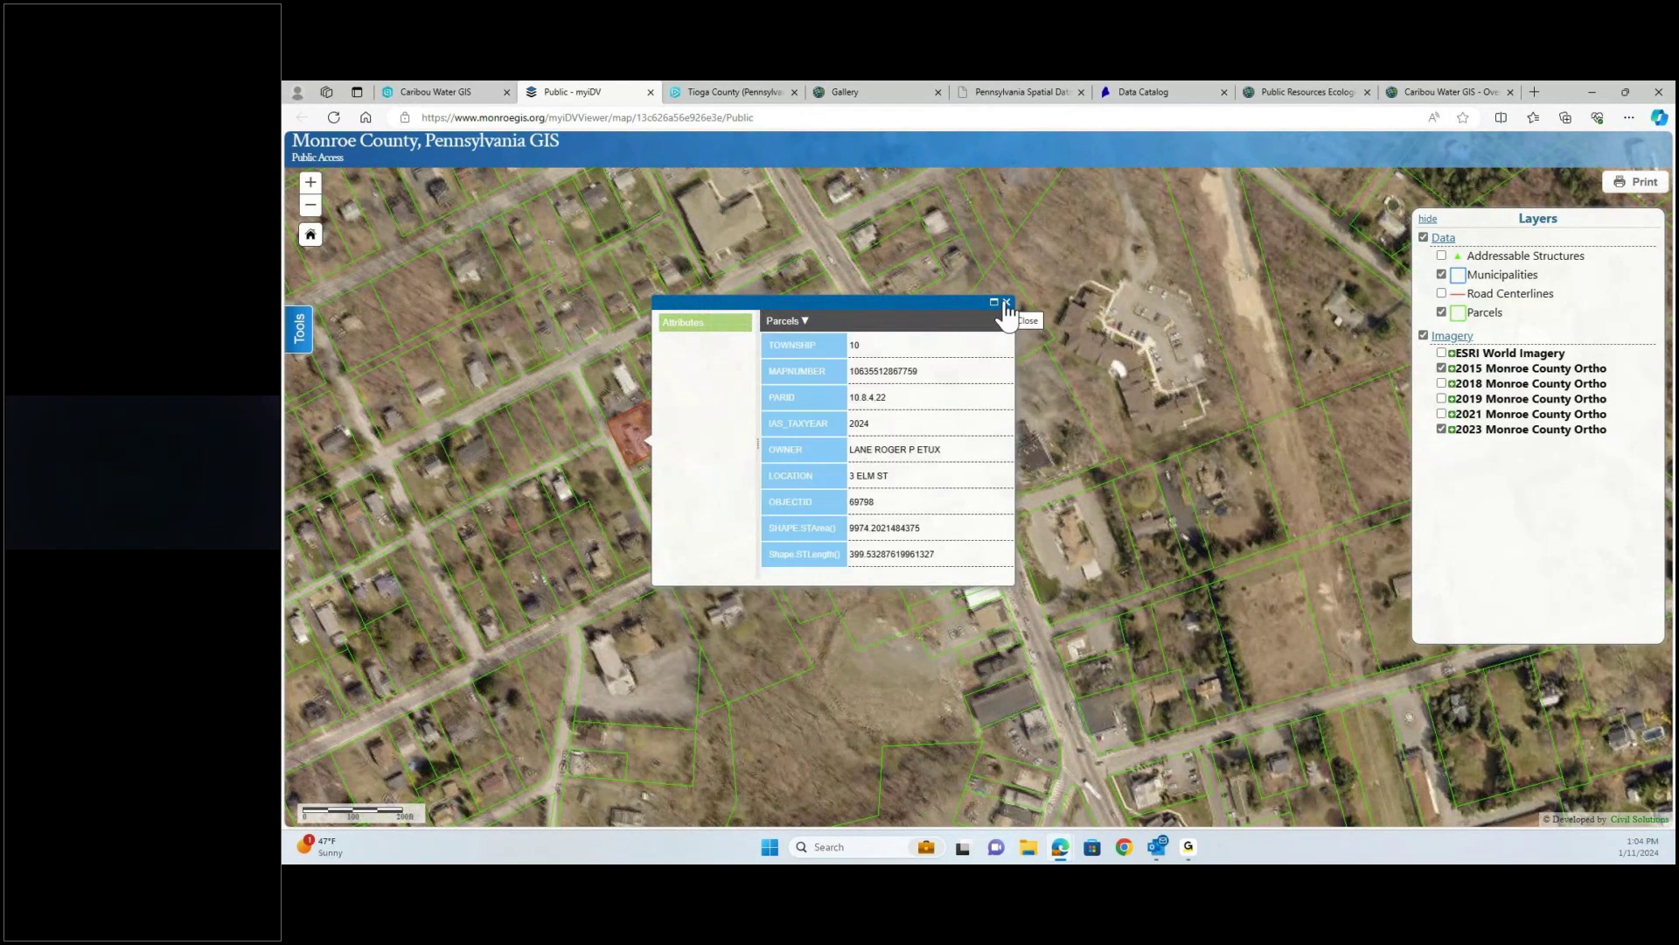
- Highlight the location, map number and owner values in the parcel's attributes, and close the record
drag(885, 475, 818, 474)
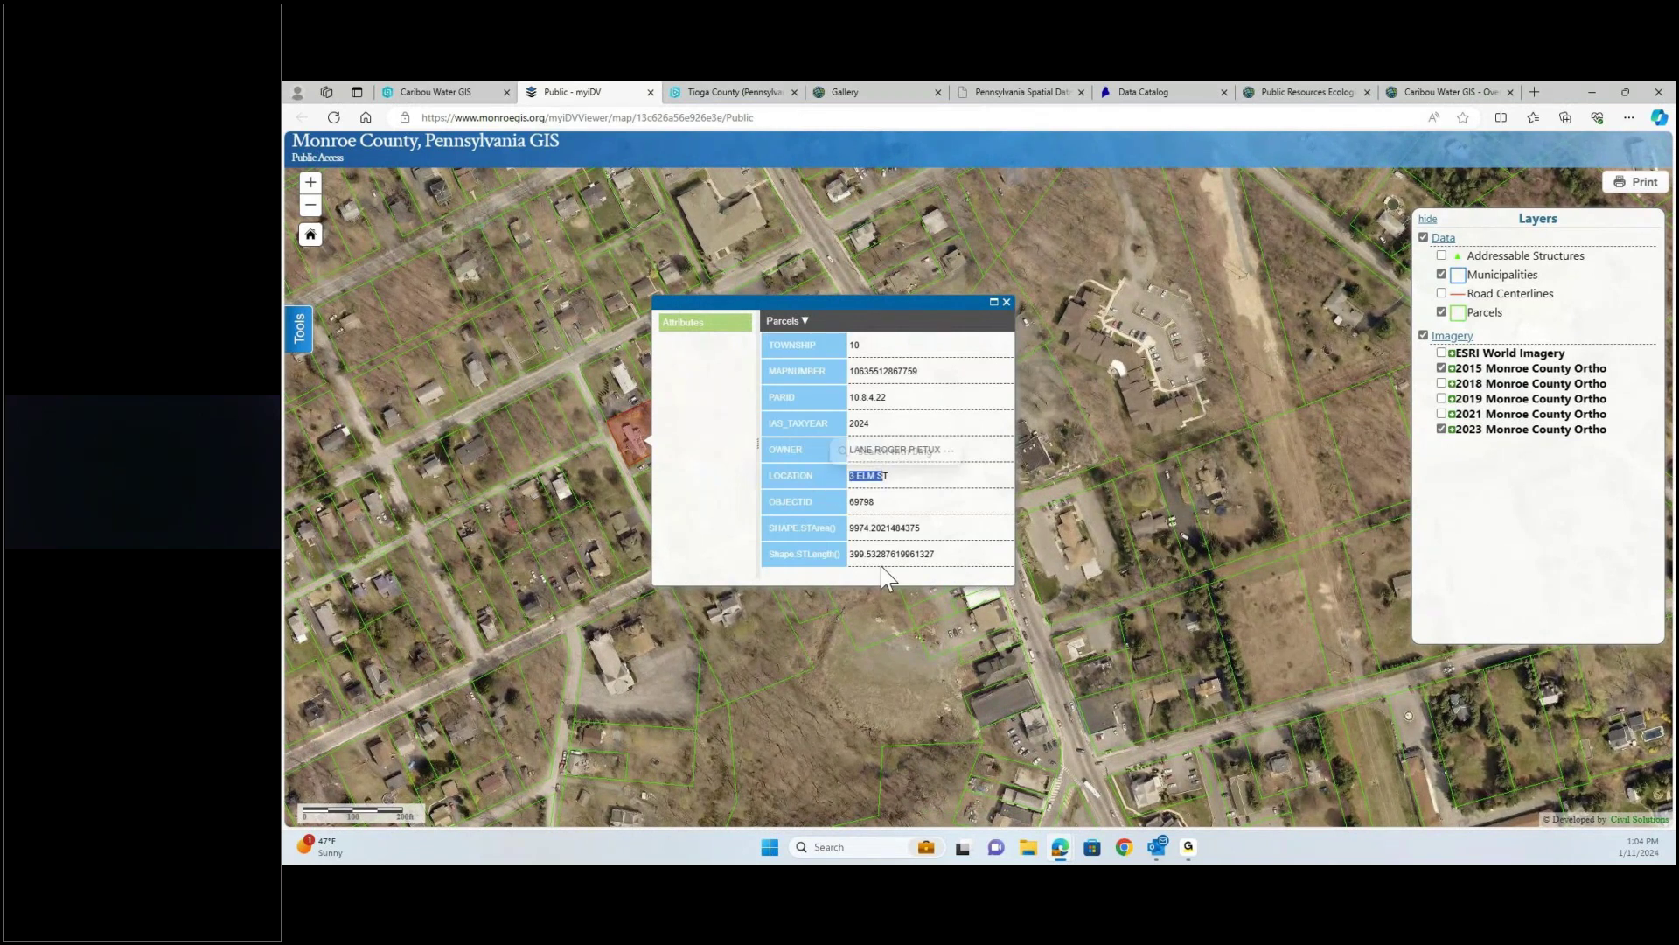
double_click(914, 372)
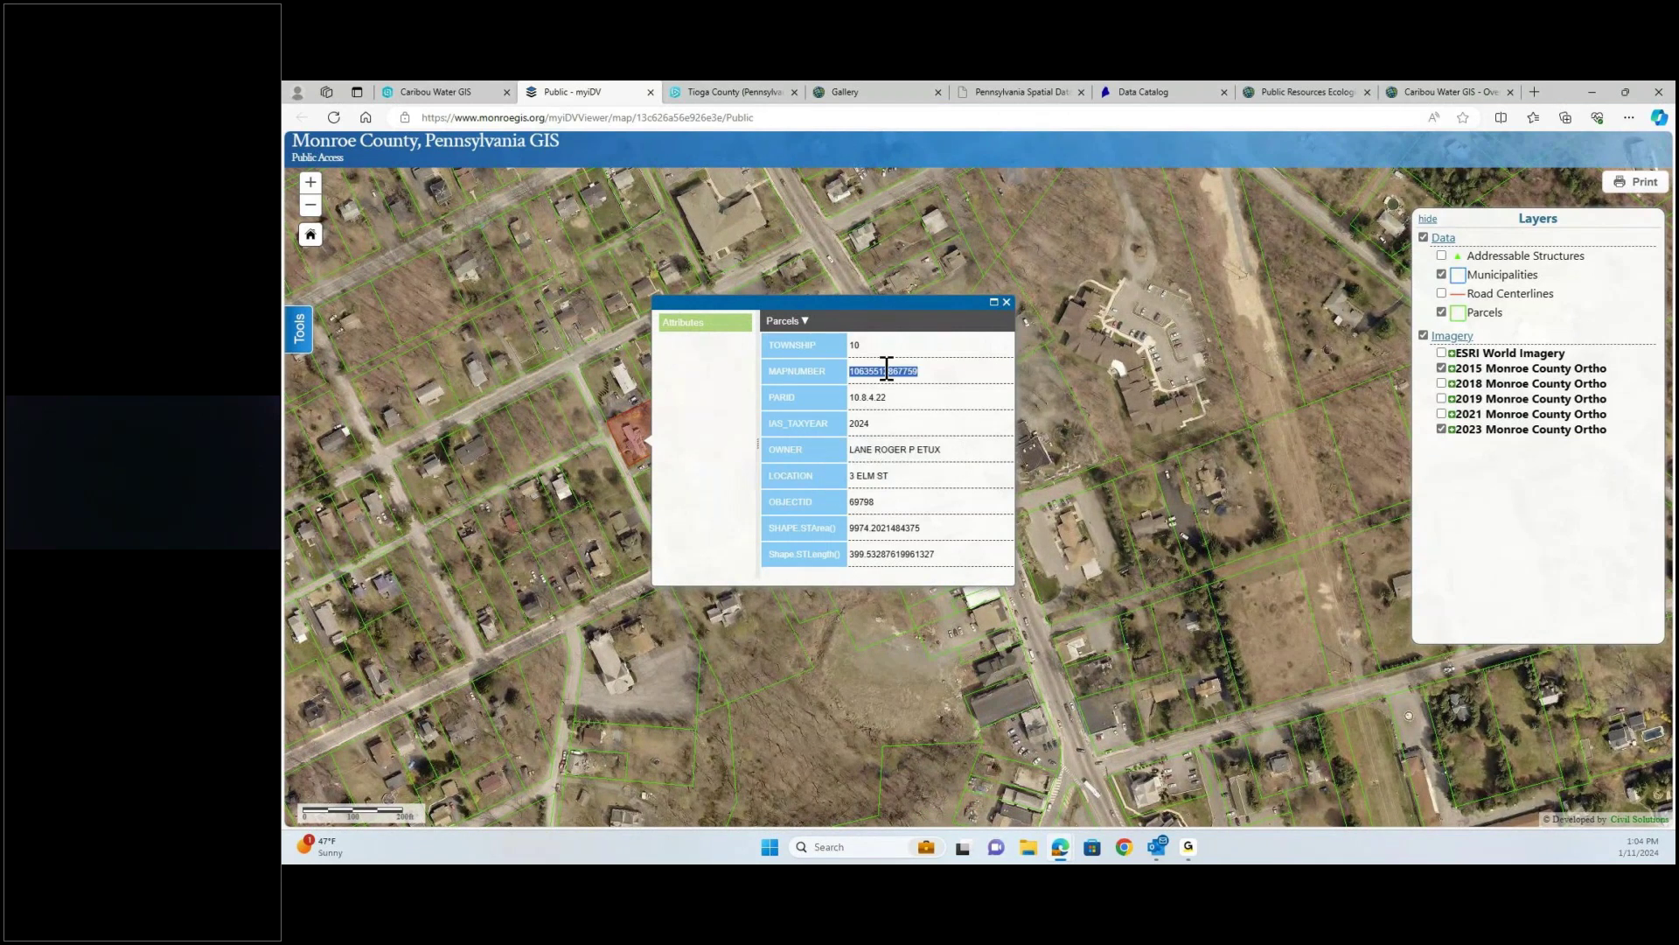
click(874, 423)
drag(936, 464, 877, 462)
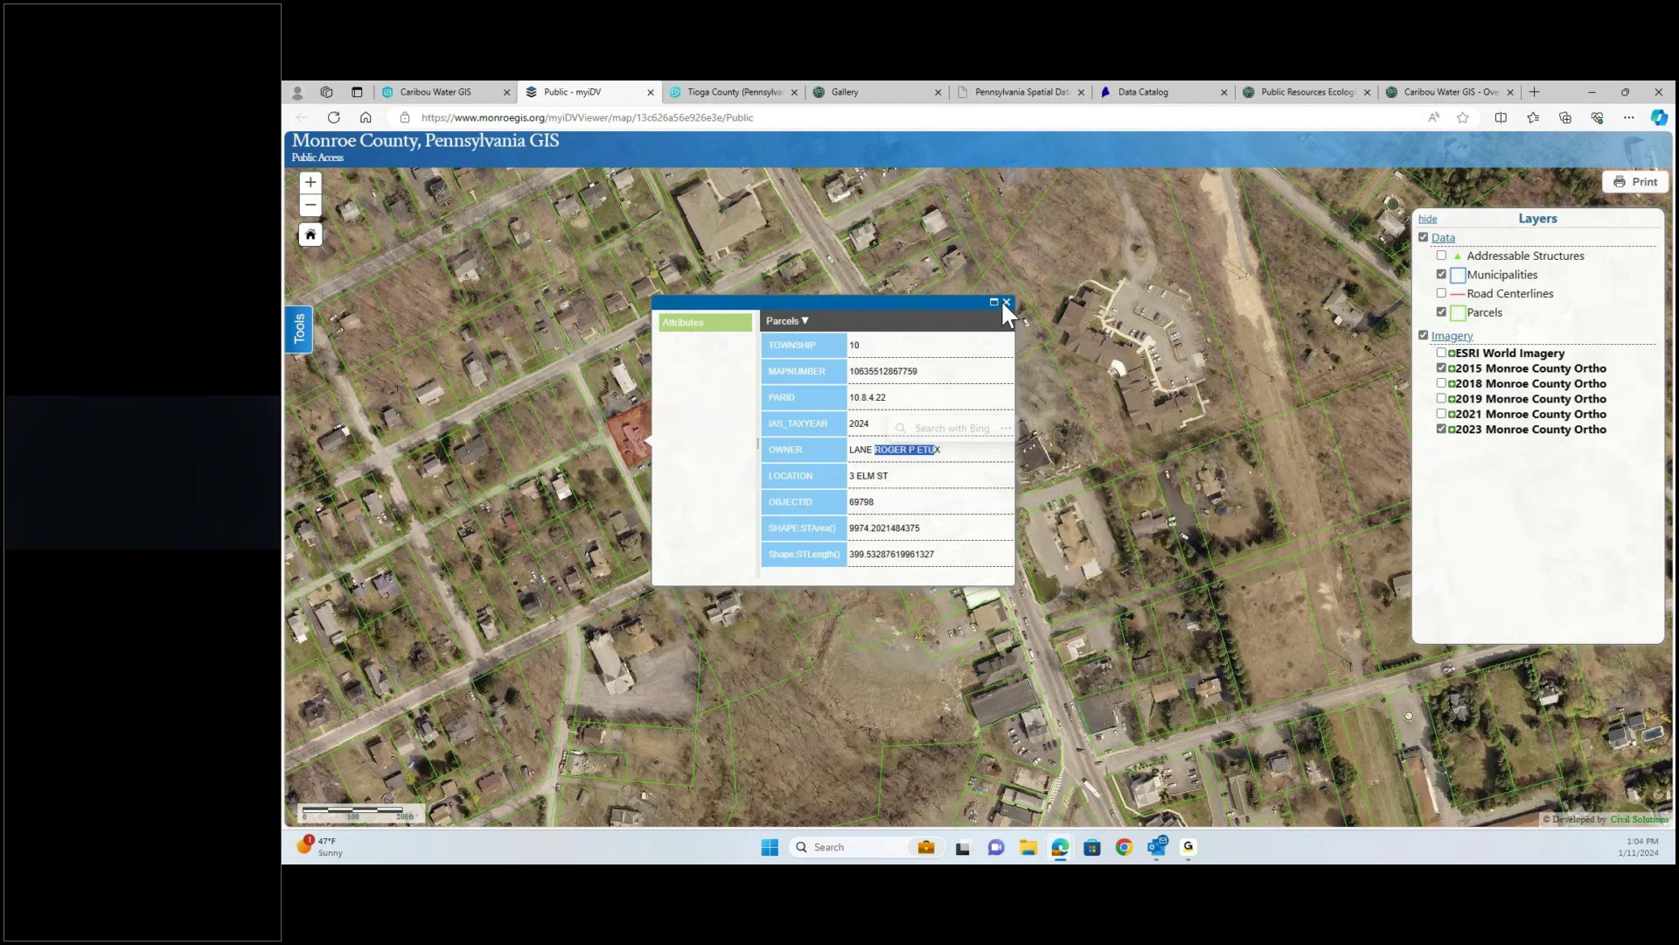
click(1010, 304)
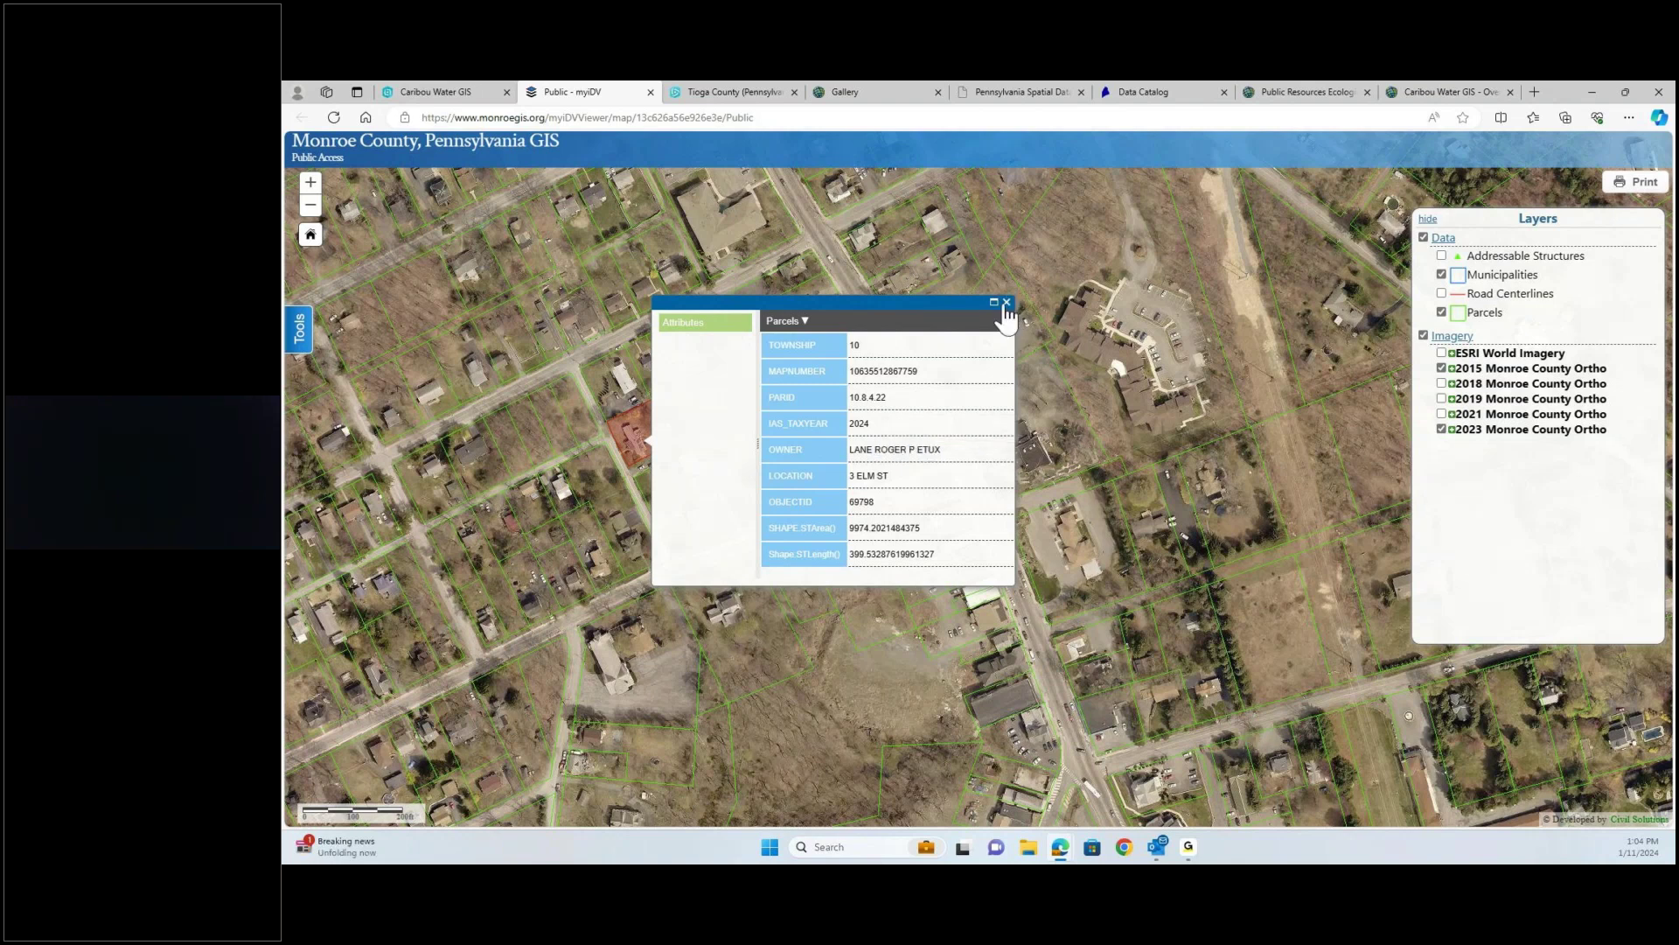
click(1006, 303)
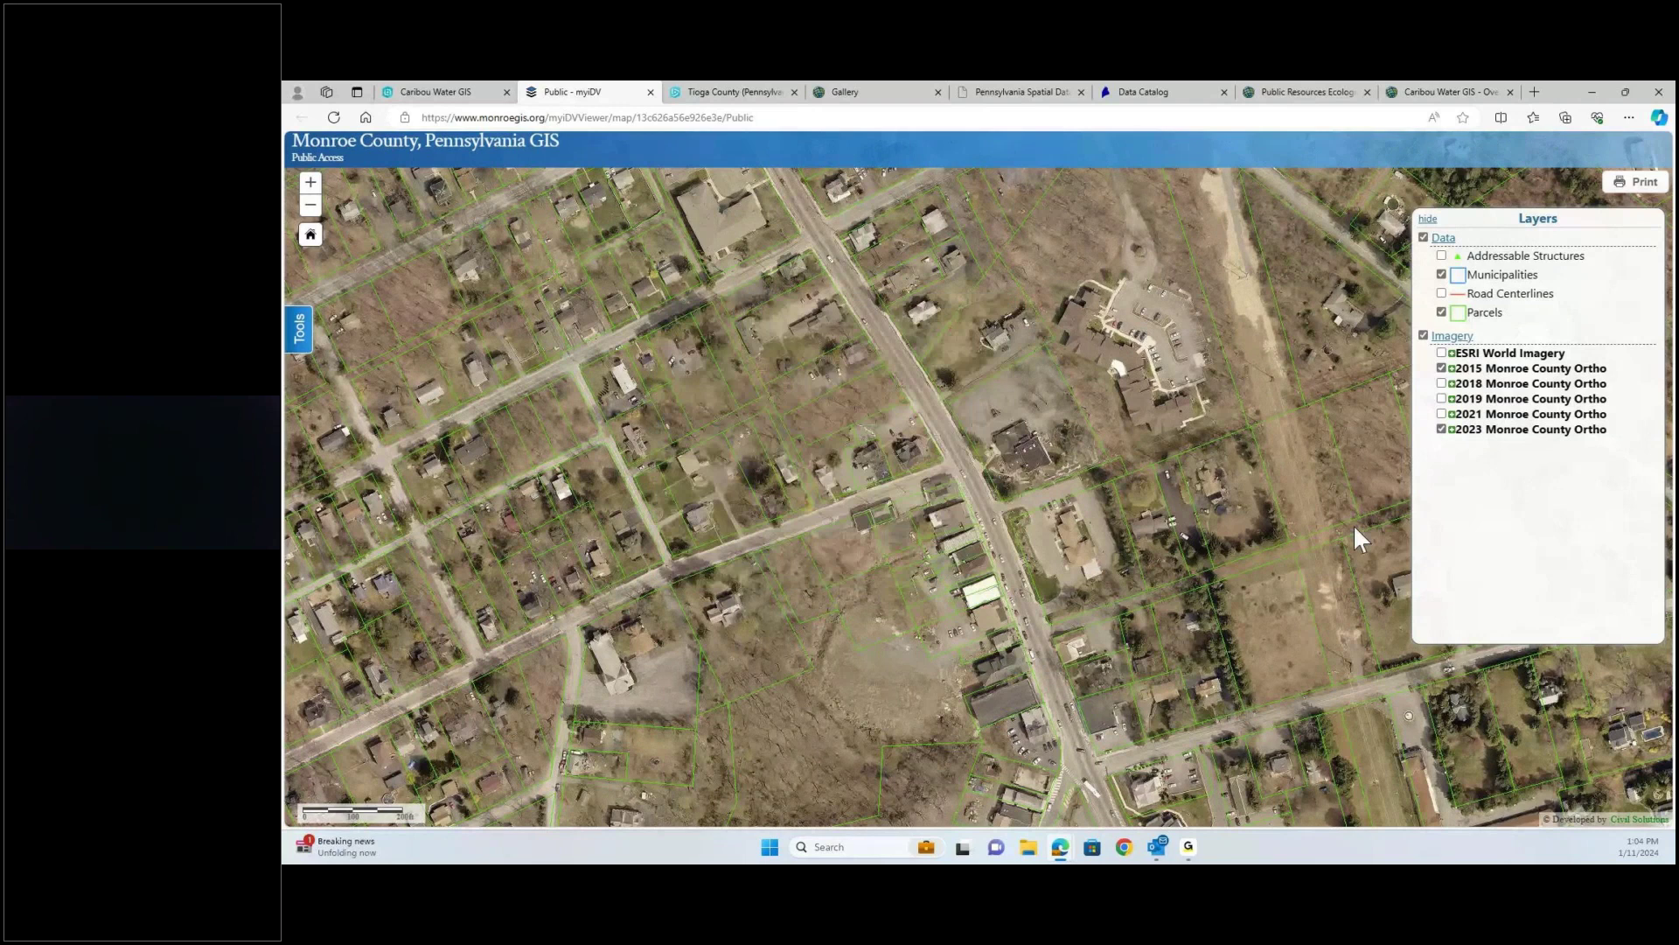
- Compare the treatment plant south of the railway by switching the 2015 Monroe County Ortho off and on over the 2023 imagery
drag(1352, 523, 927, 507)
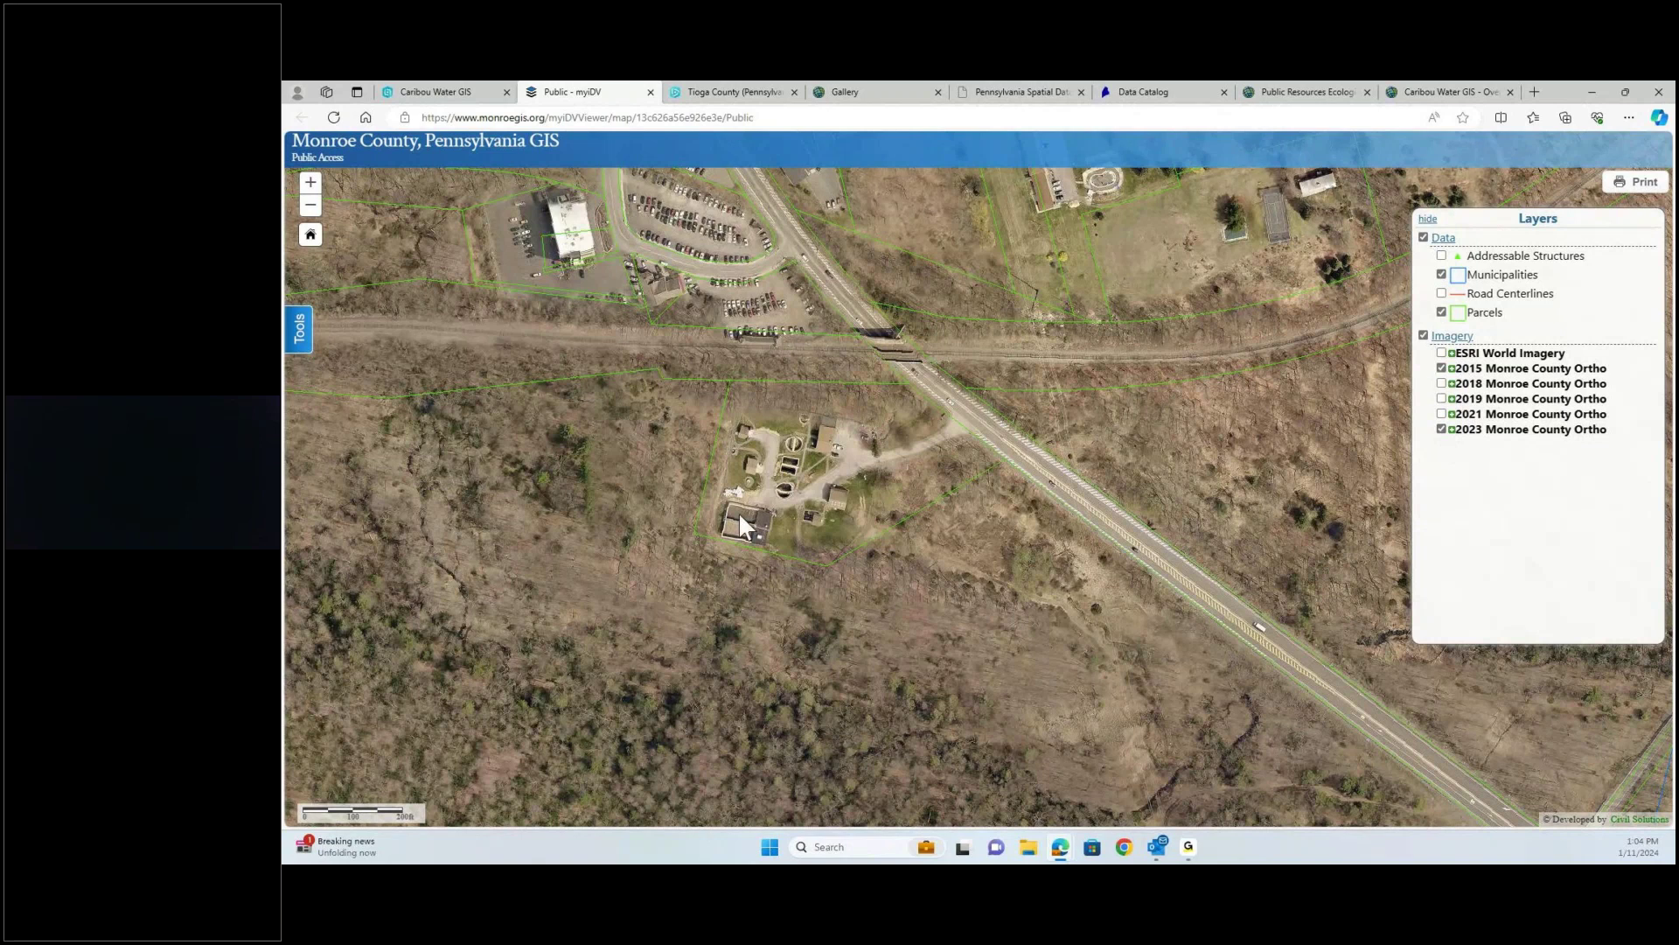
scroll(739, 512, up, 2)
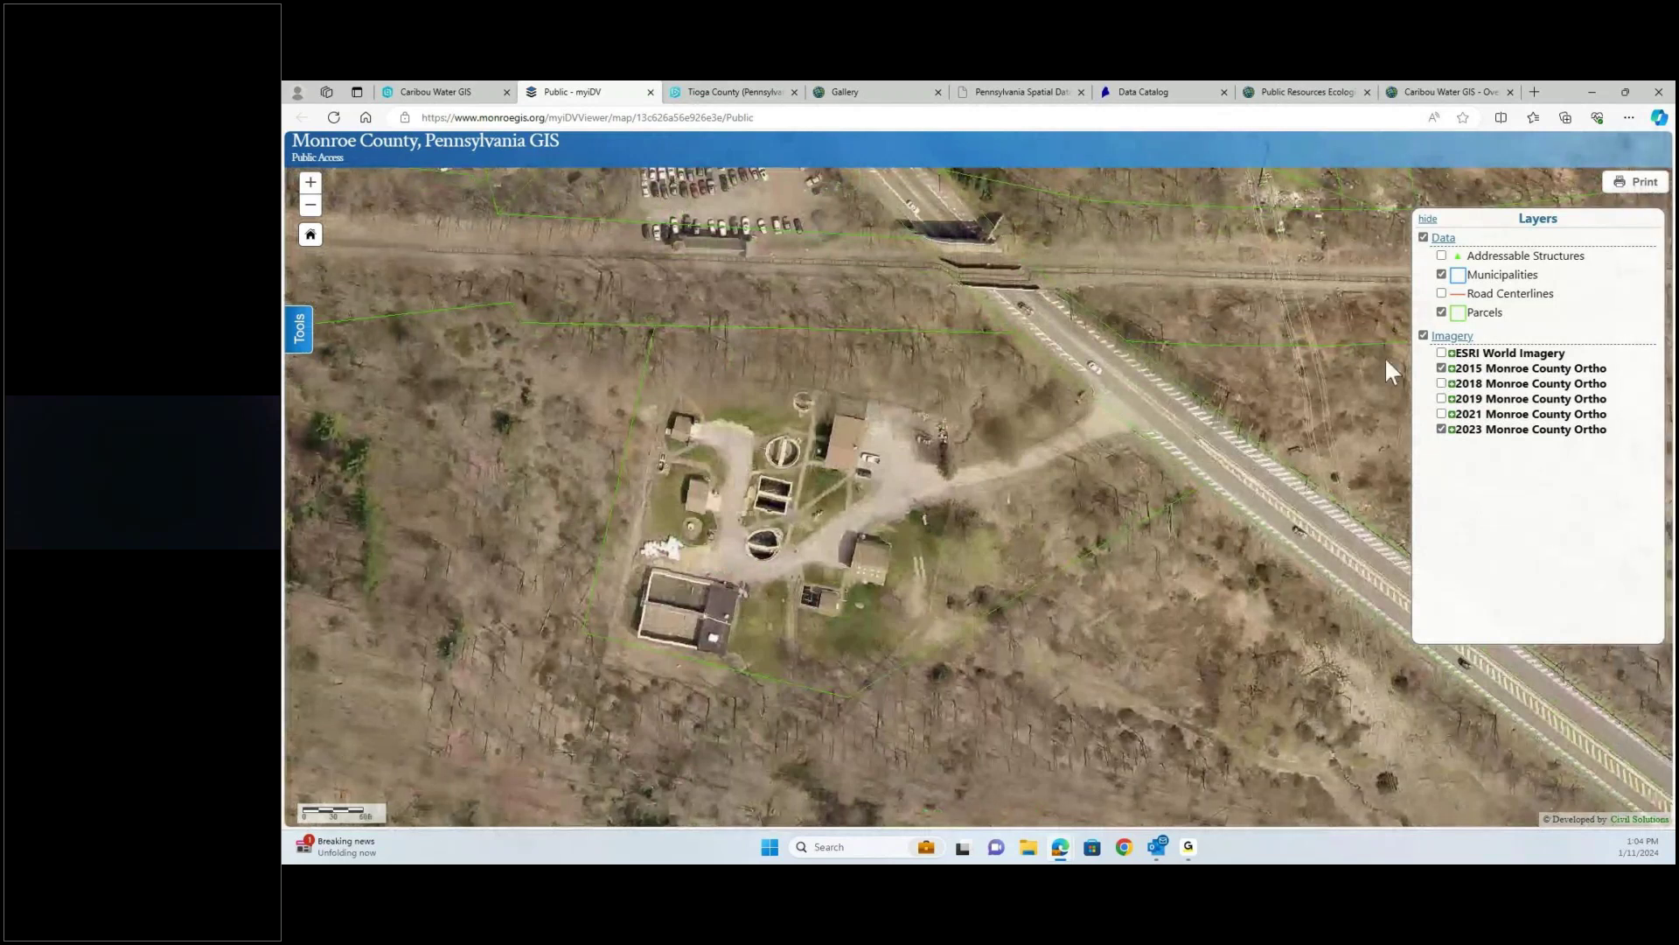
click(1440, 370)
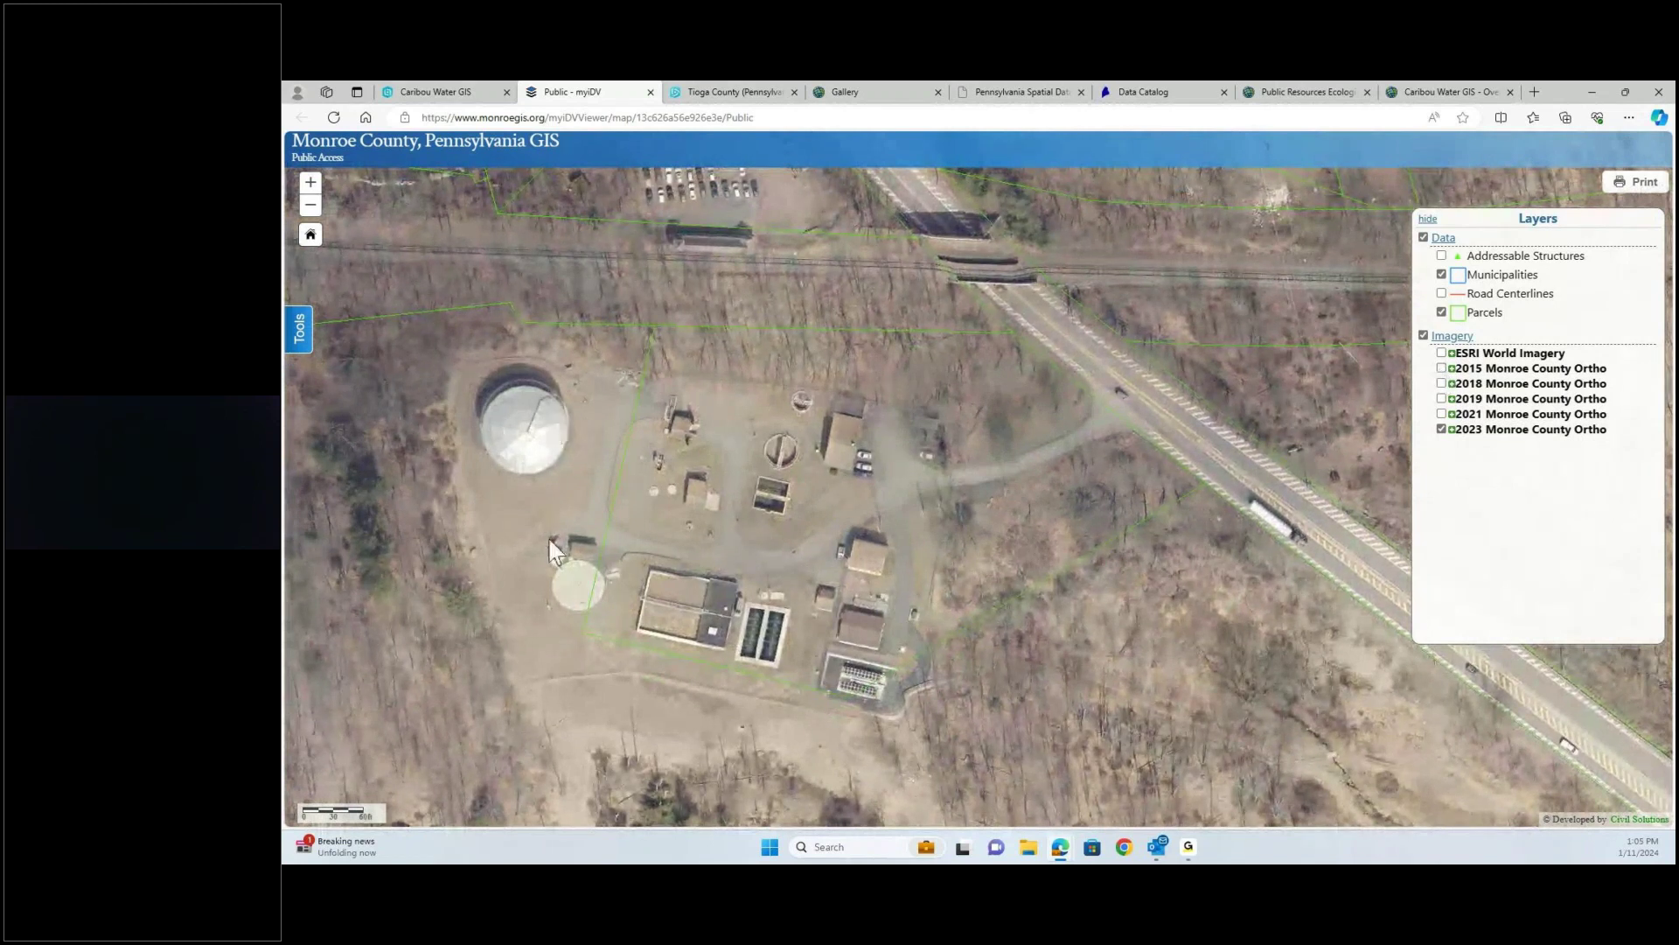
click(1440, 370)
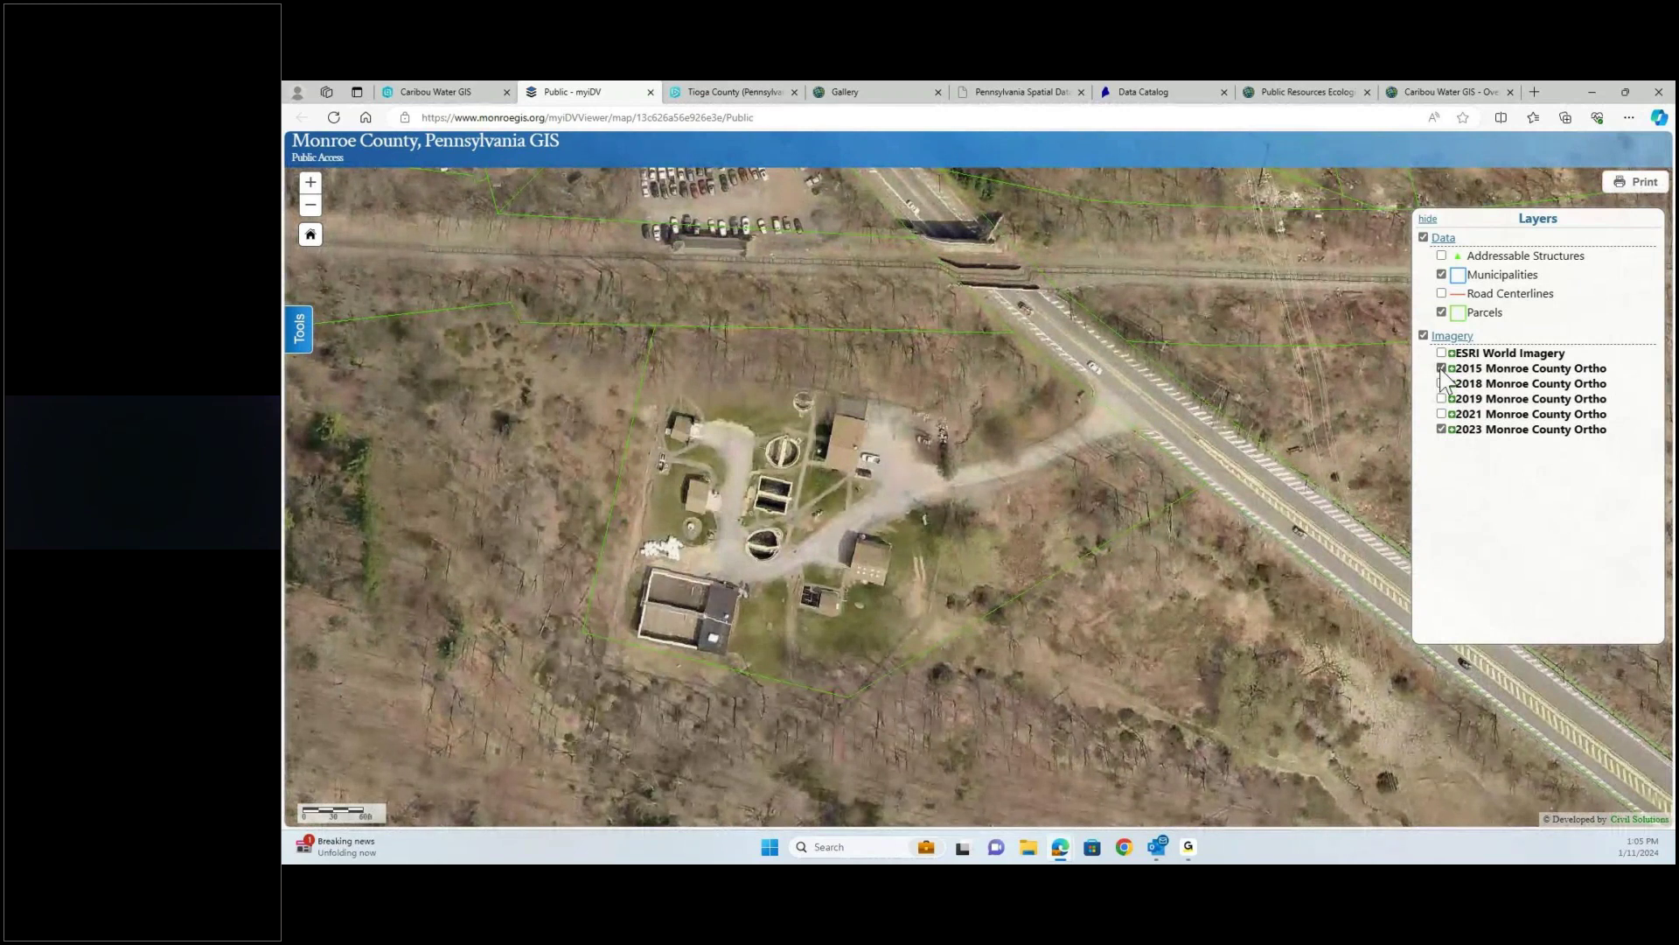
click(1440, 370)
click(1441, 369)
- Hide the 2015 Monroe County Ortho over the woodland between the treatment plant and the golf course to inspect the 2023 imagery
drag(855, 823, 836, 420)
scroll(738, 595, up, 1)
scroll(738, 595, down, 1)
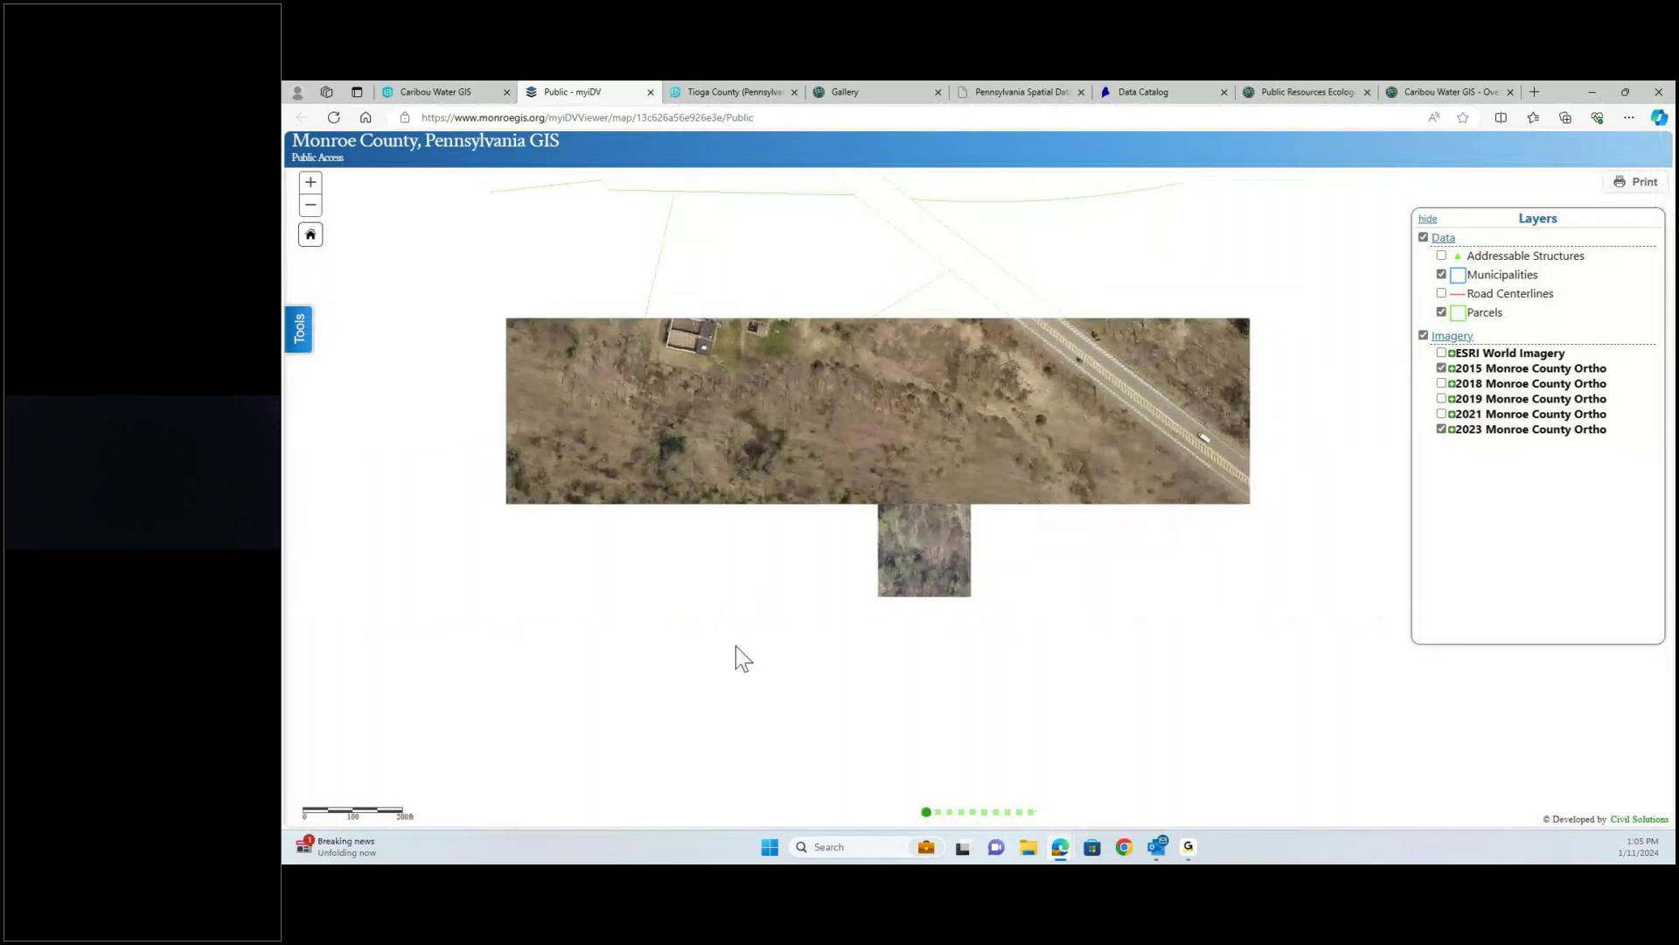
drag(737, 646, 763, 488)
scroll(647, 509, down, 1)
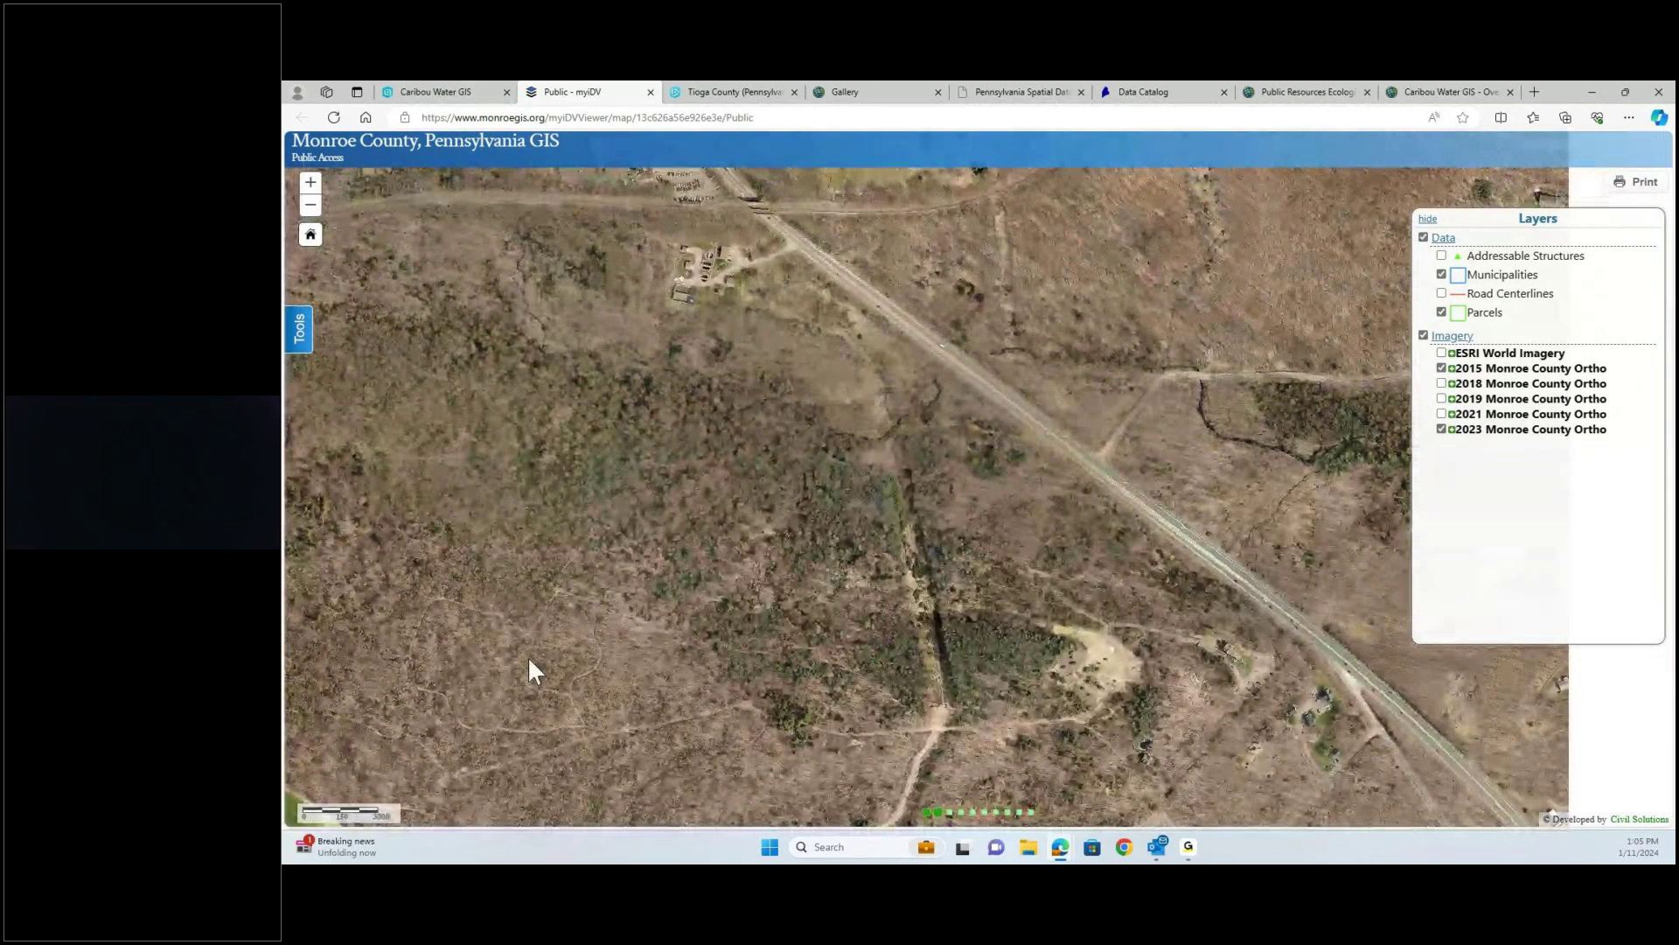
drag(562, 757, 979, 682)
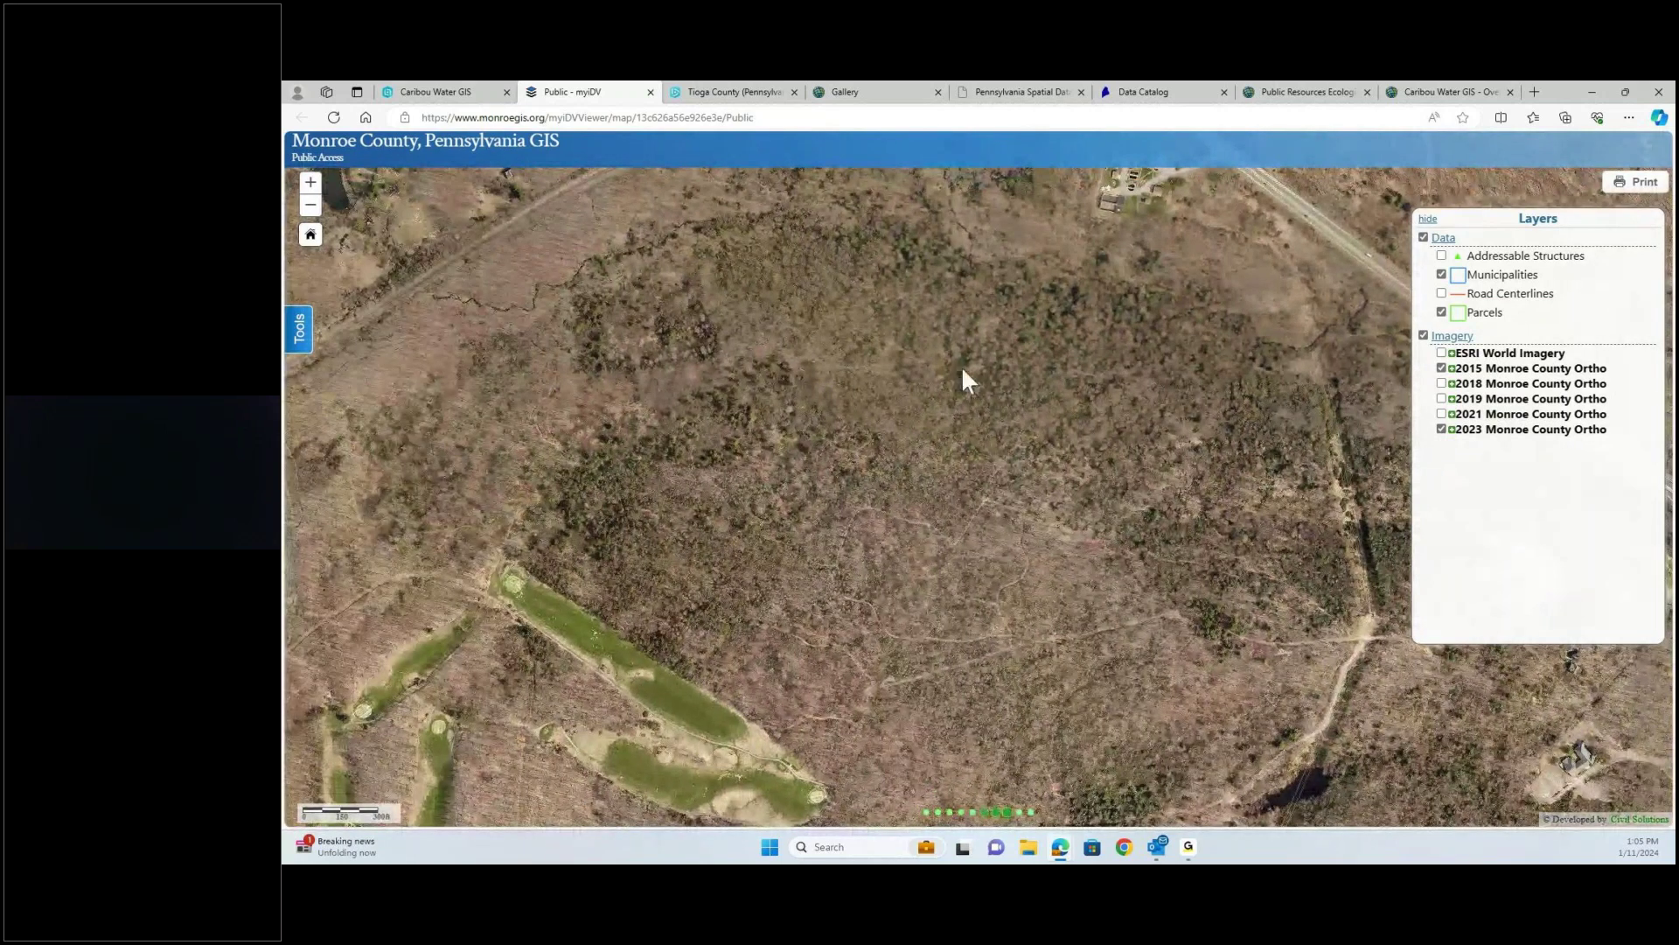
drag(965, 410, 878, 438)
click(1440, 383)
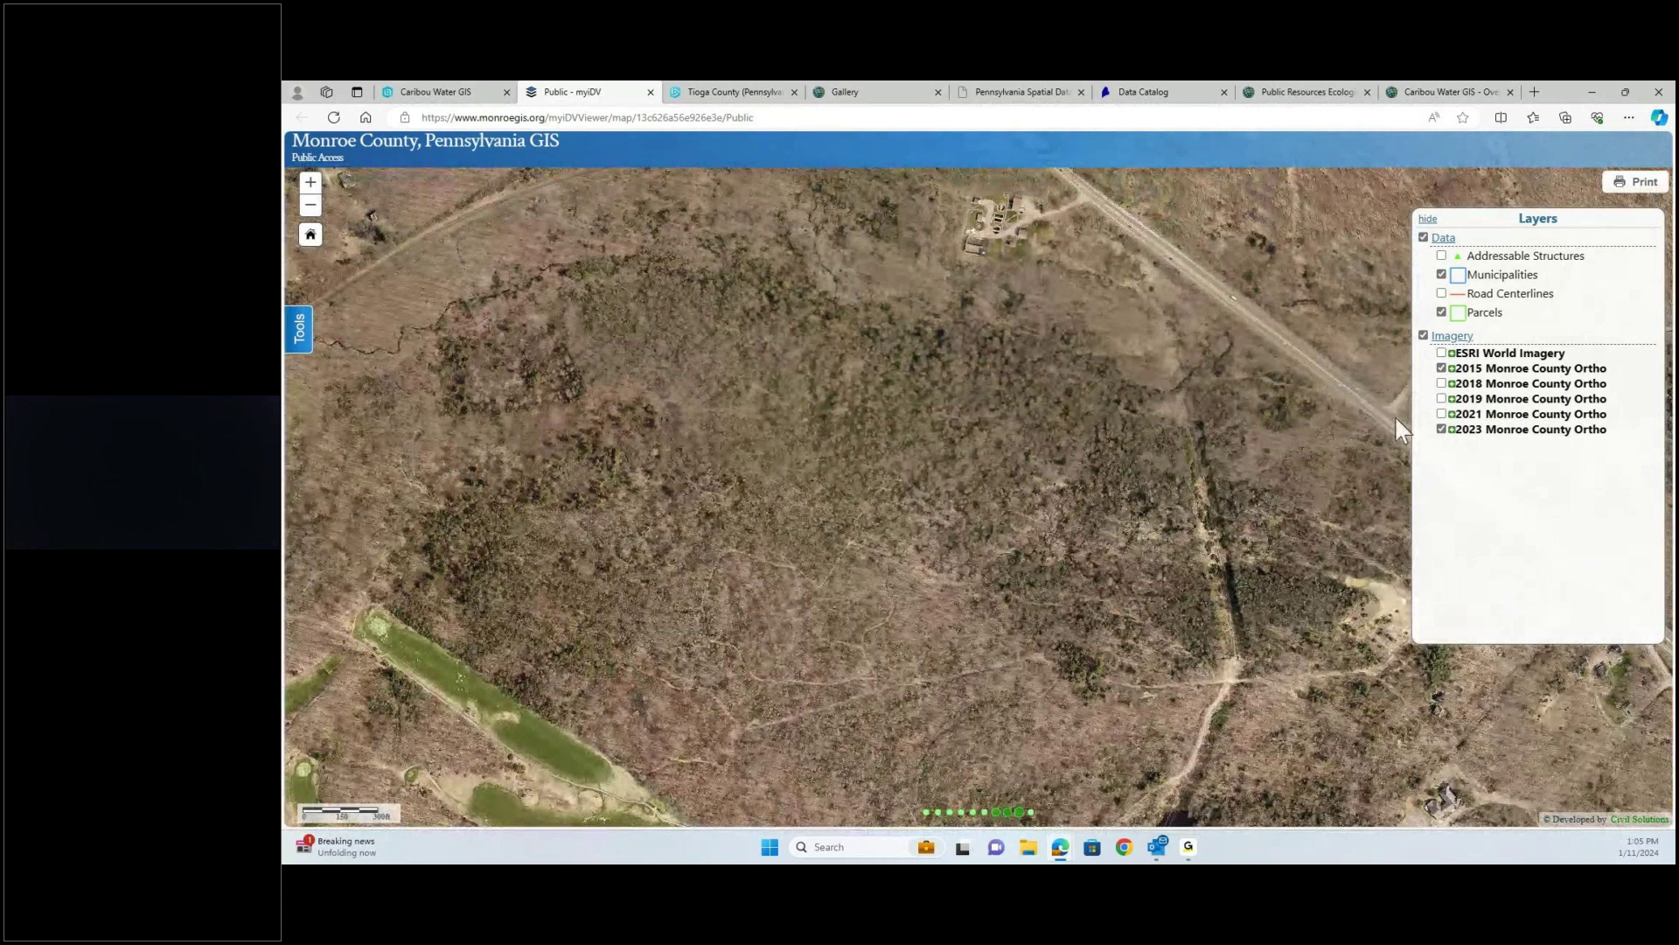
click(1442, 368)
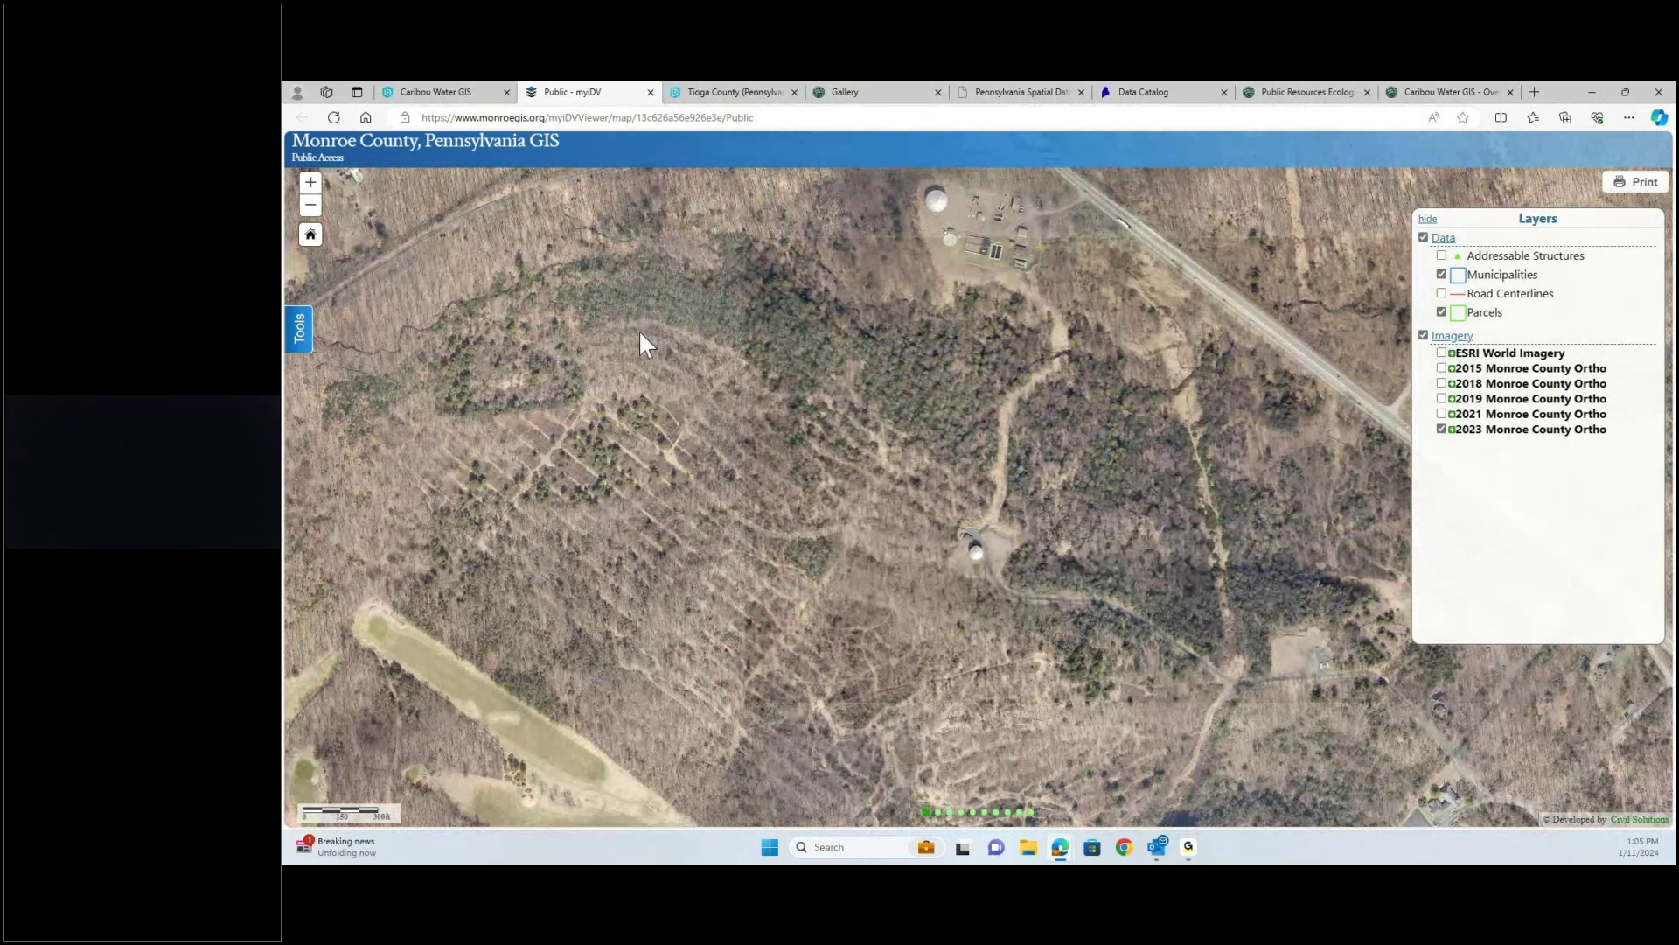
drag(973, 550, 871, 423)
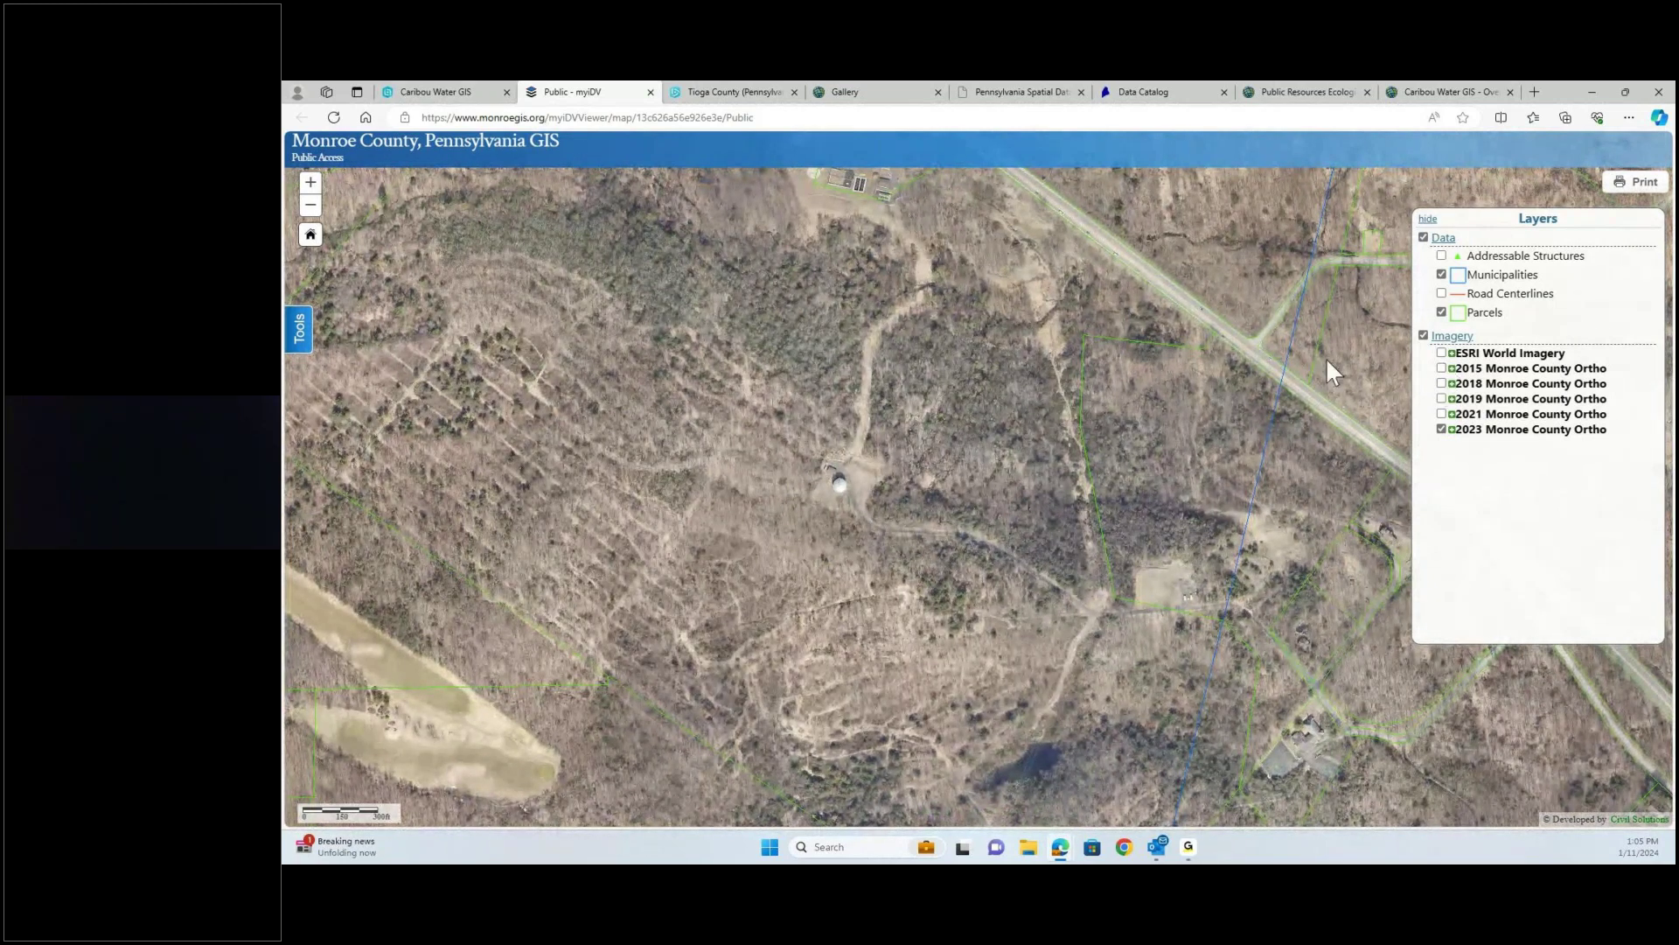
- Compare the 2015 and 2023 Monroe County Ortho imagery over the commercial strip near the lake, leaving only 2023 imagery on
scroll(894, 407, down, 2)
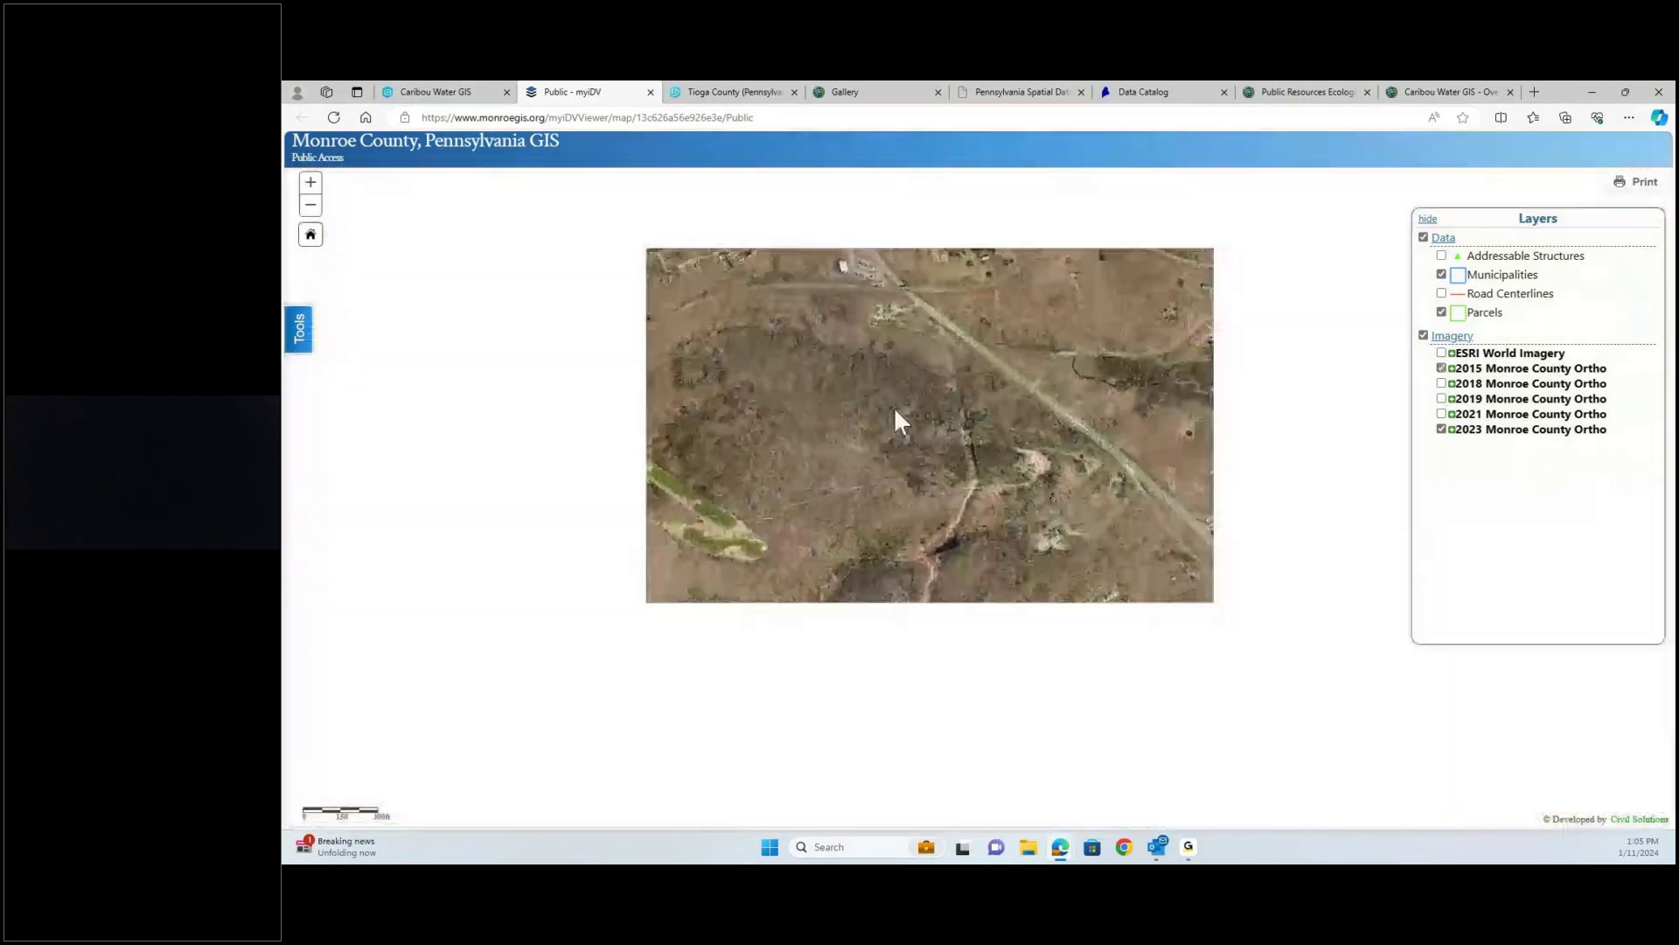
scroll(740, 453, up, 2)
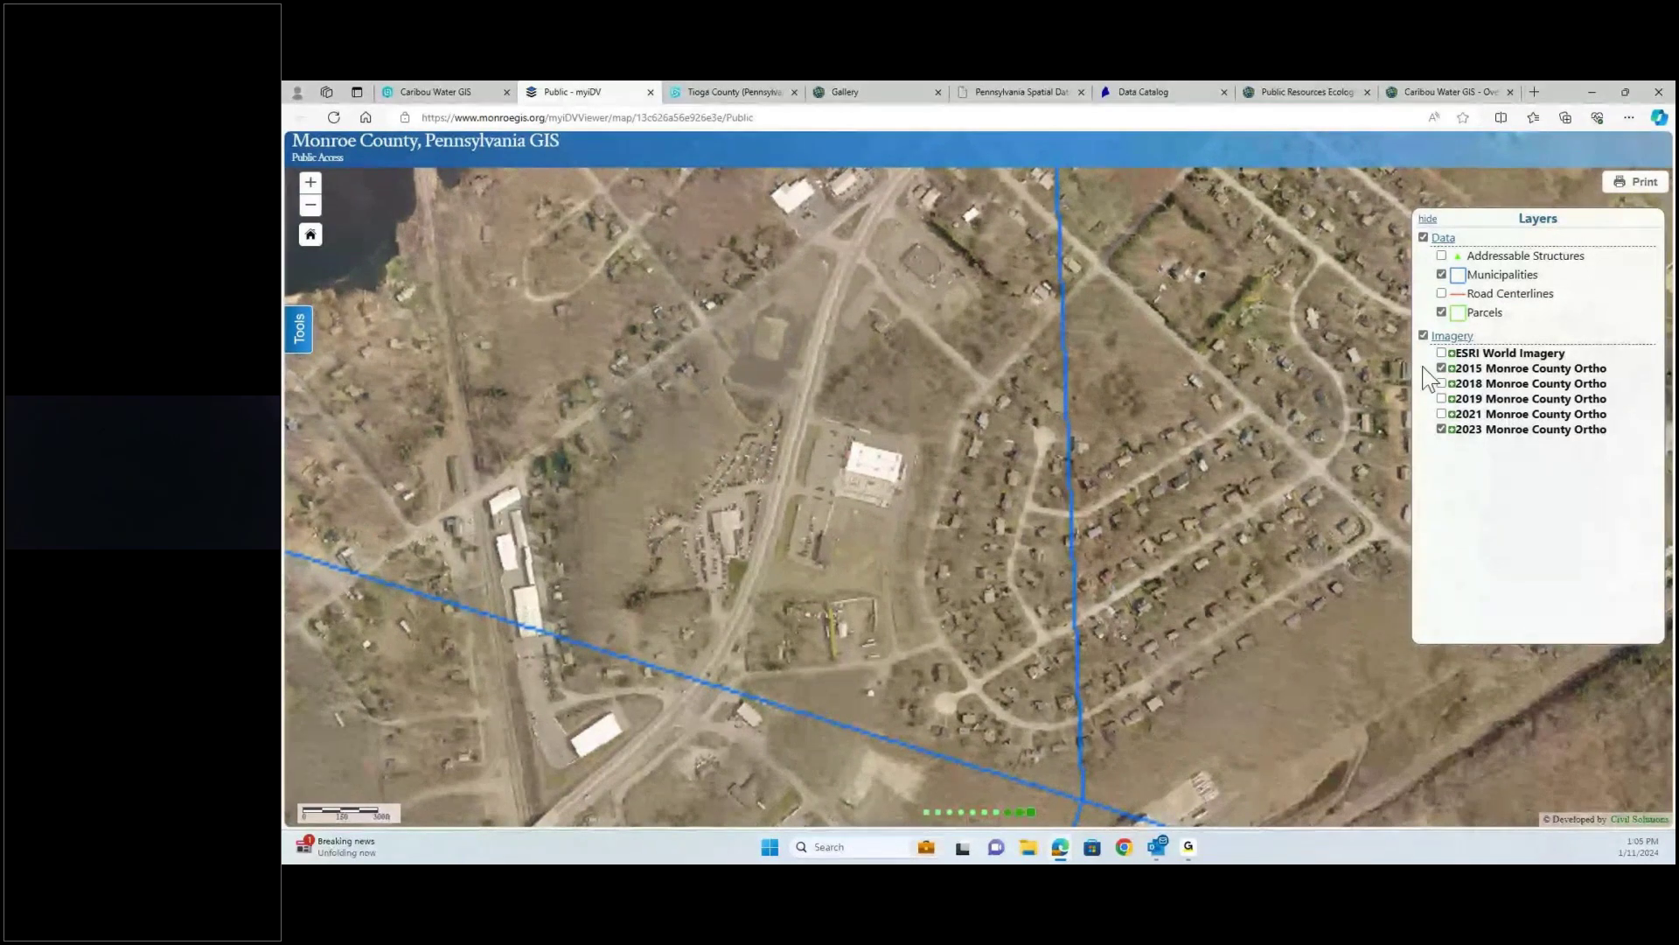
scroll(831, 509, up, 1)
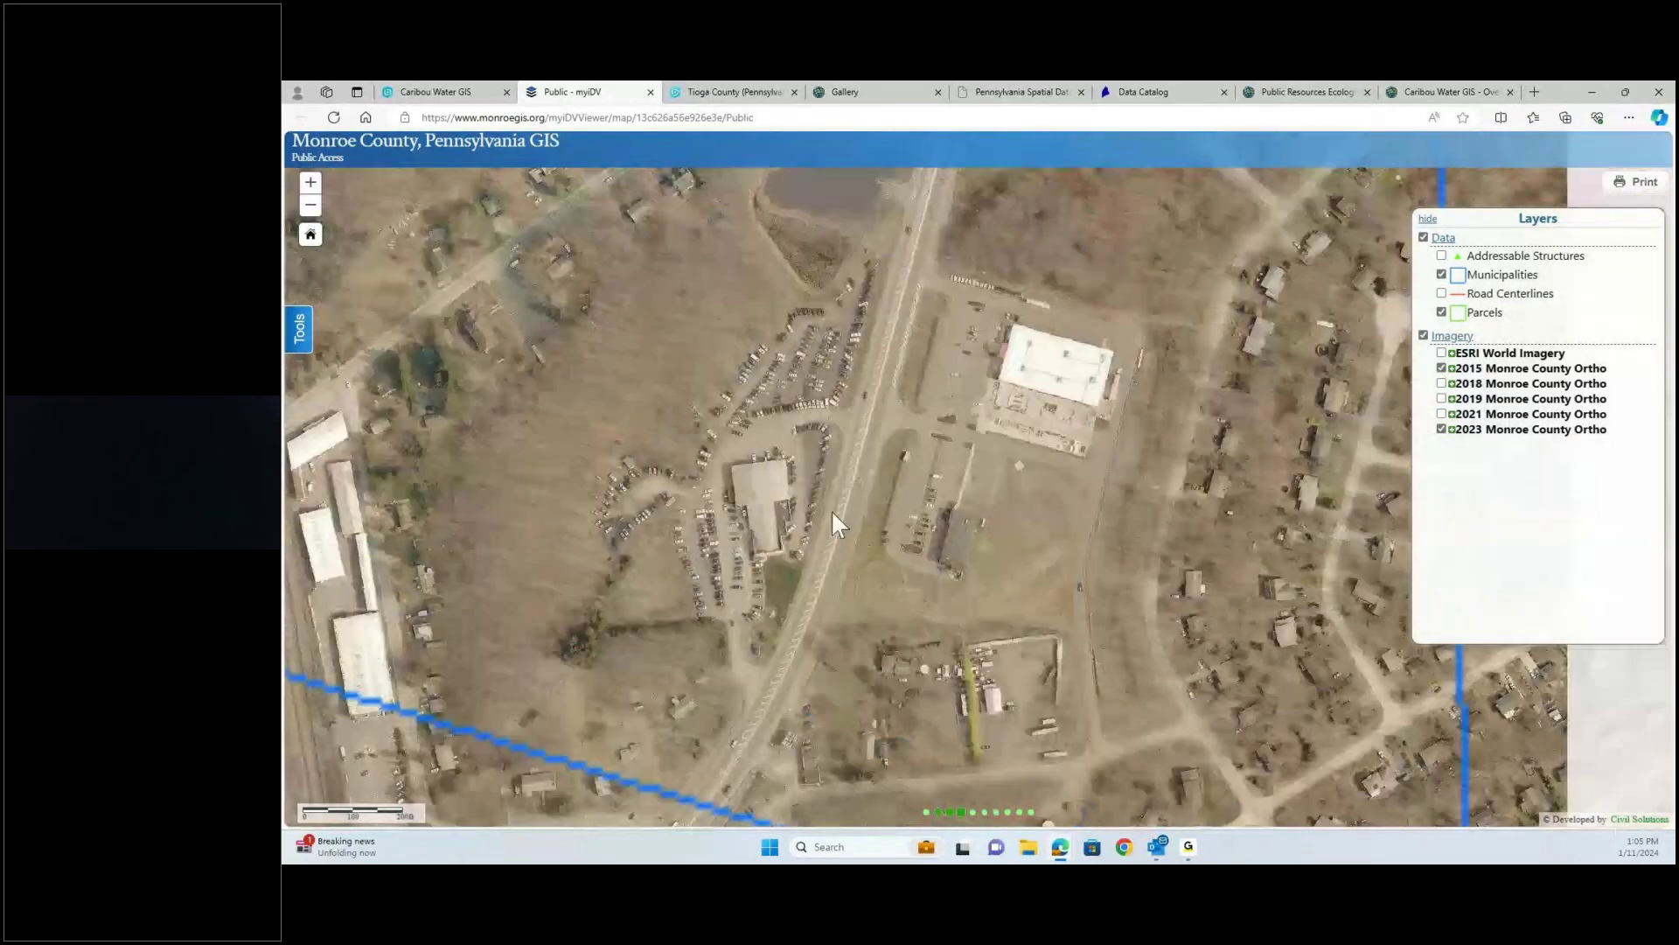
click(1441, 368)
scroll(1041, 469, down, 1)
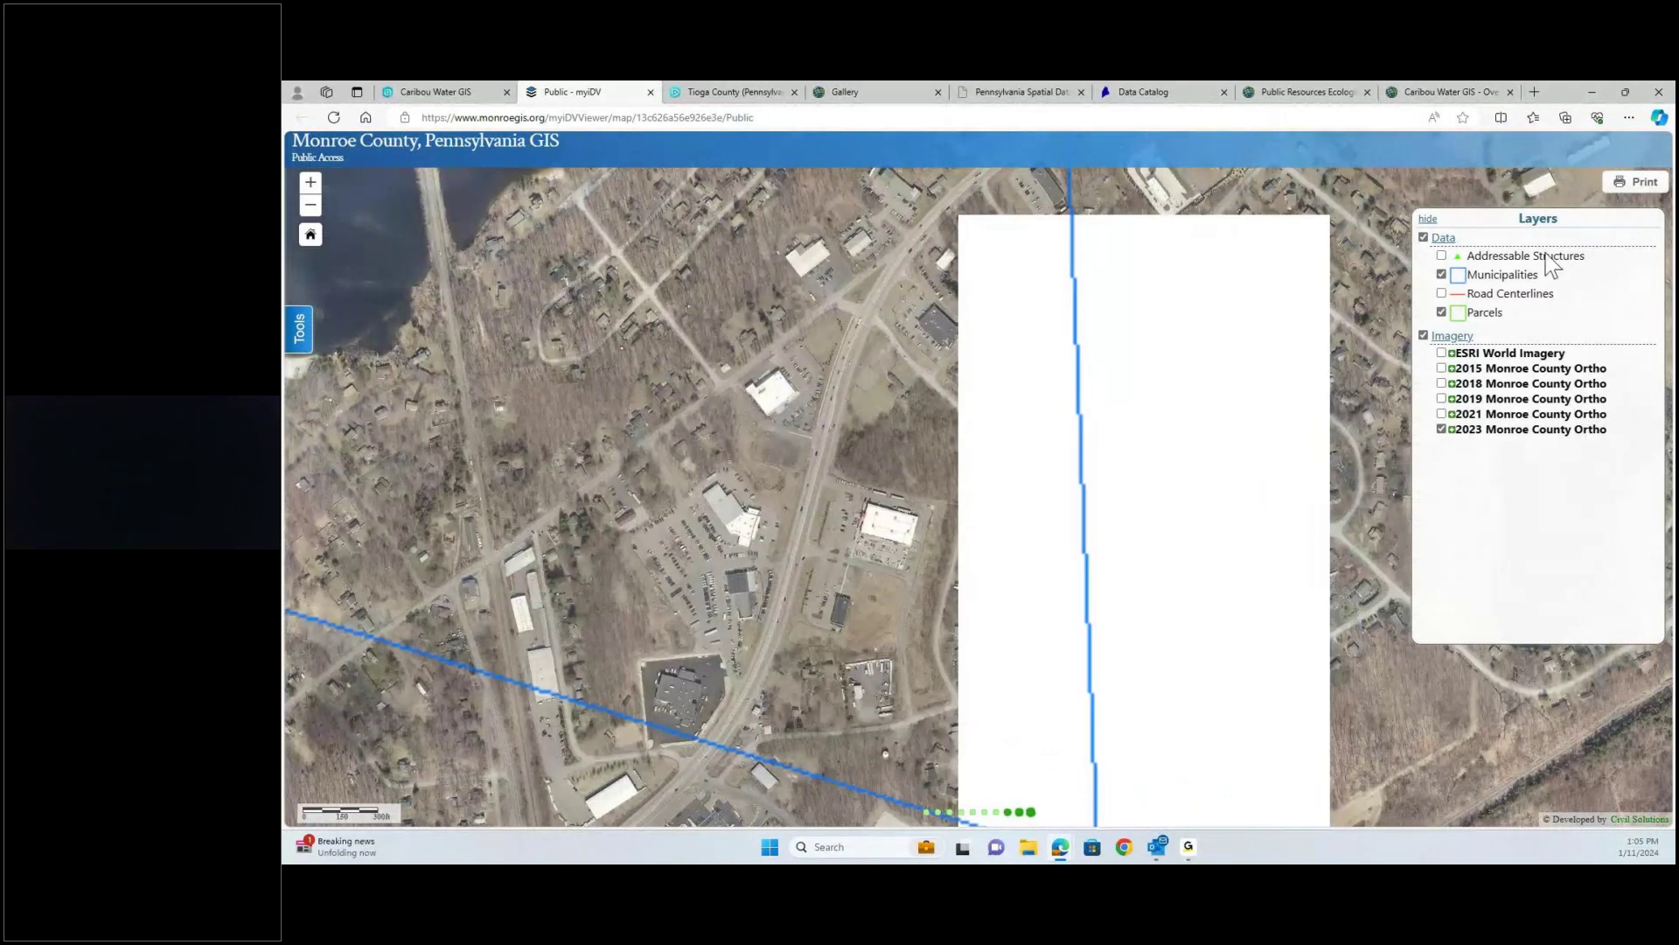
click(1442, 368)
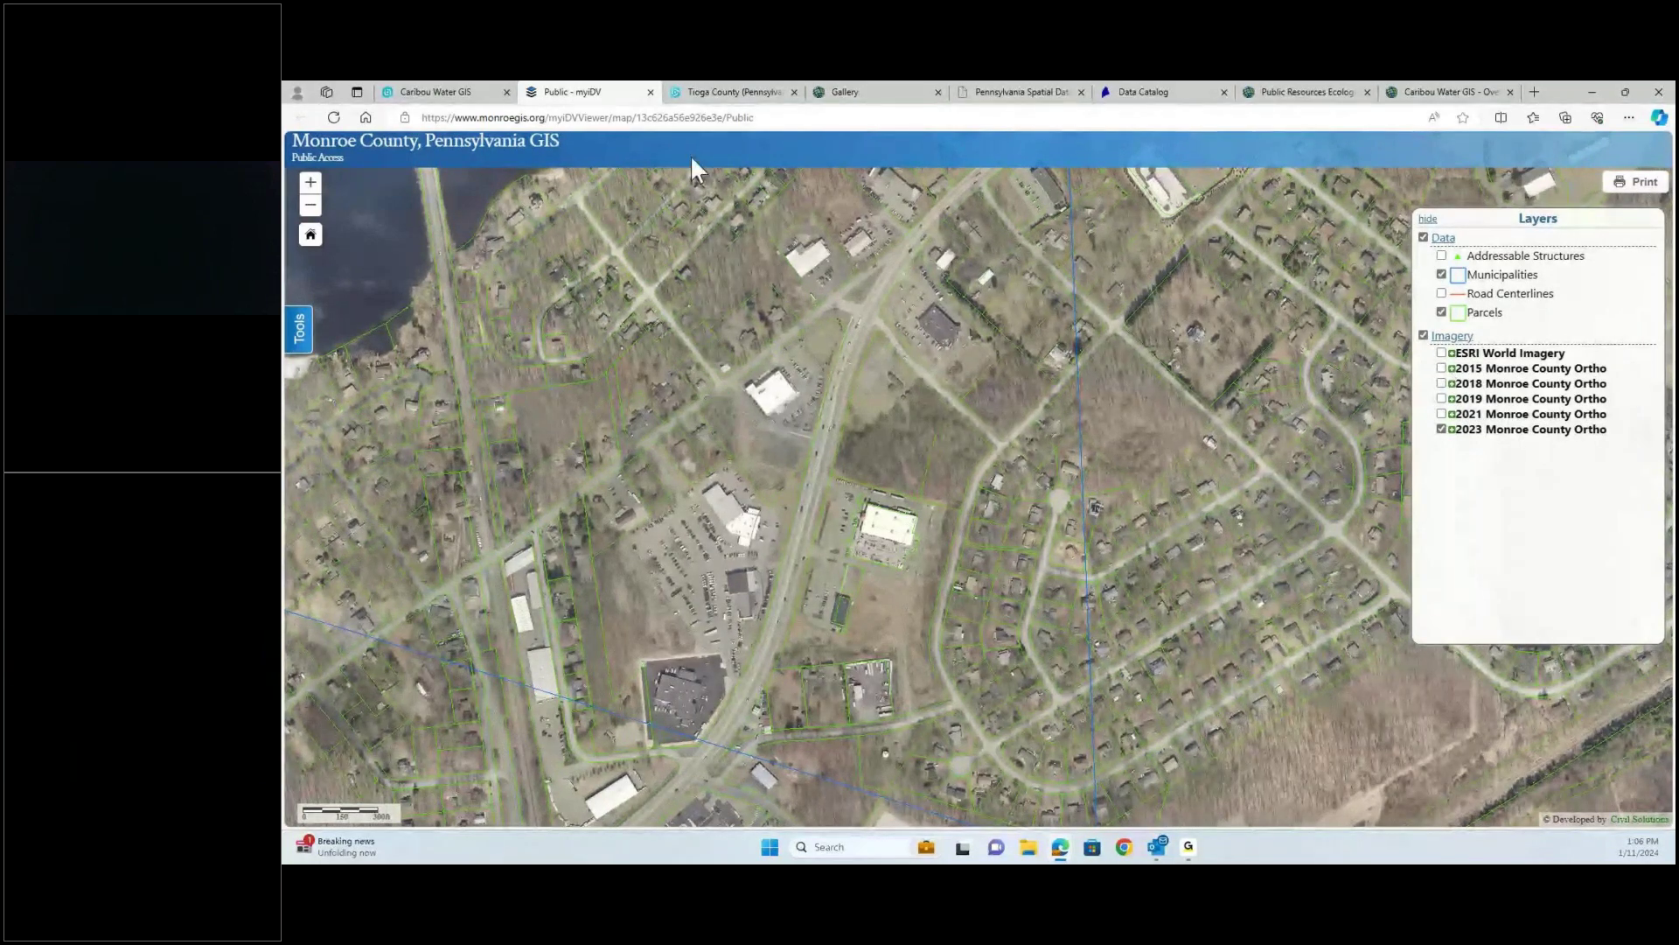
- Switch to the Tioga County GIS Data Viewer, reset the map to its home extent, and focus on central Wellsboro Boro
click(705, 90)
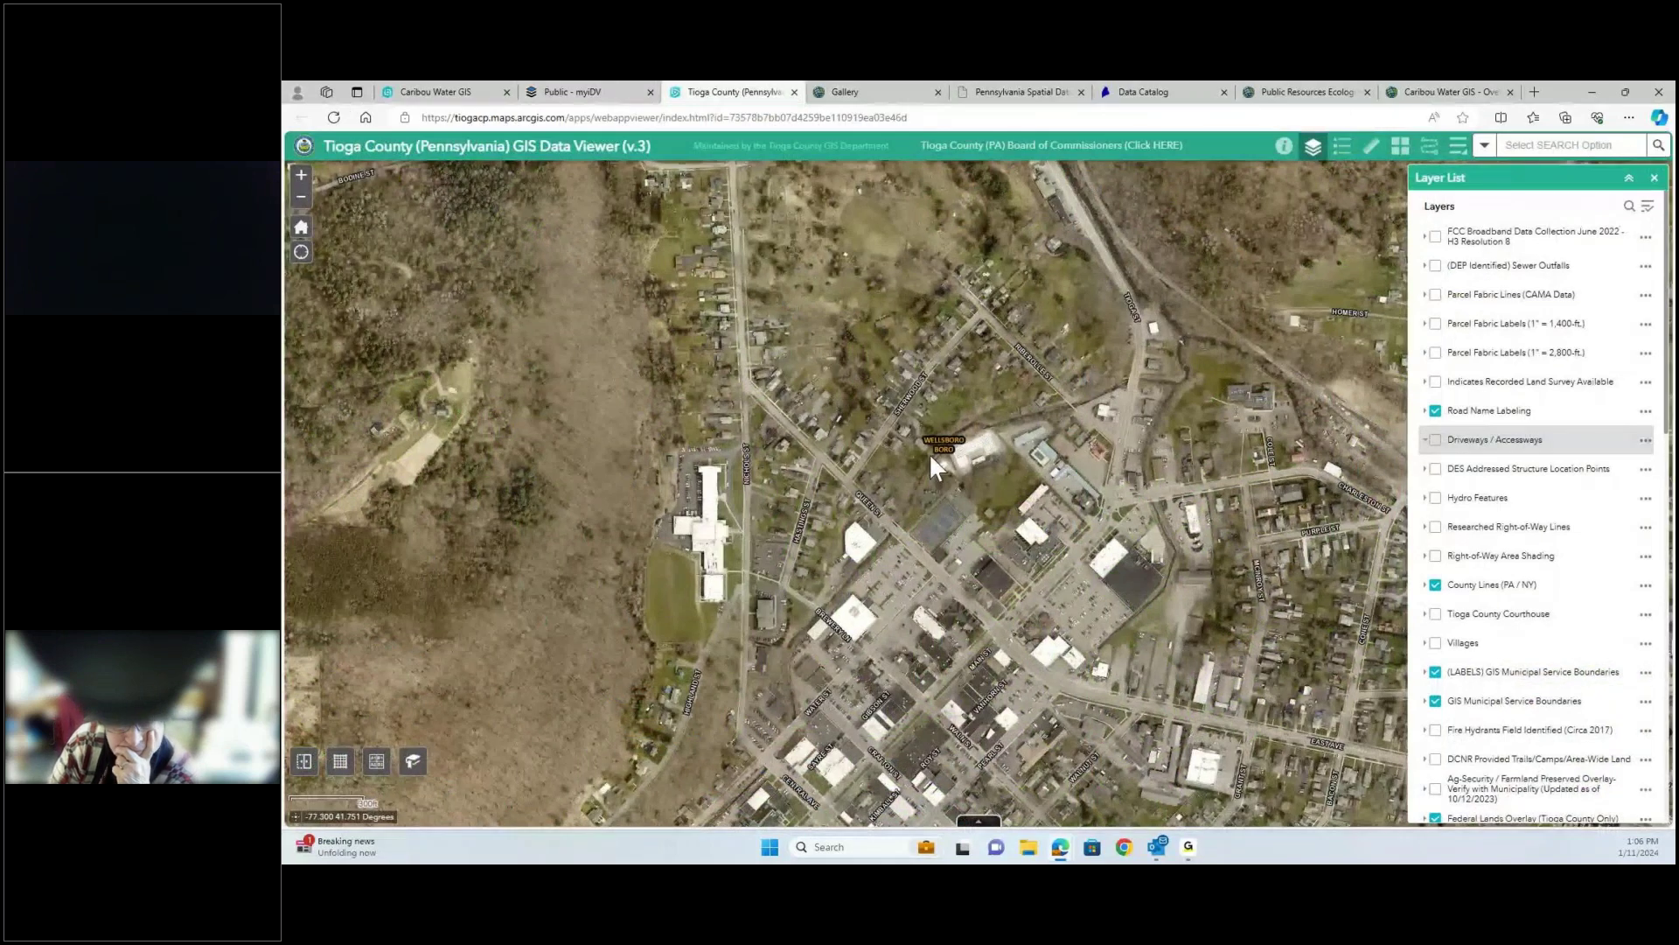
click(306, 218)
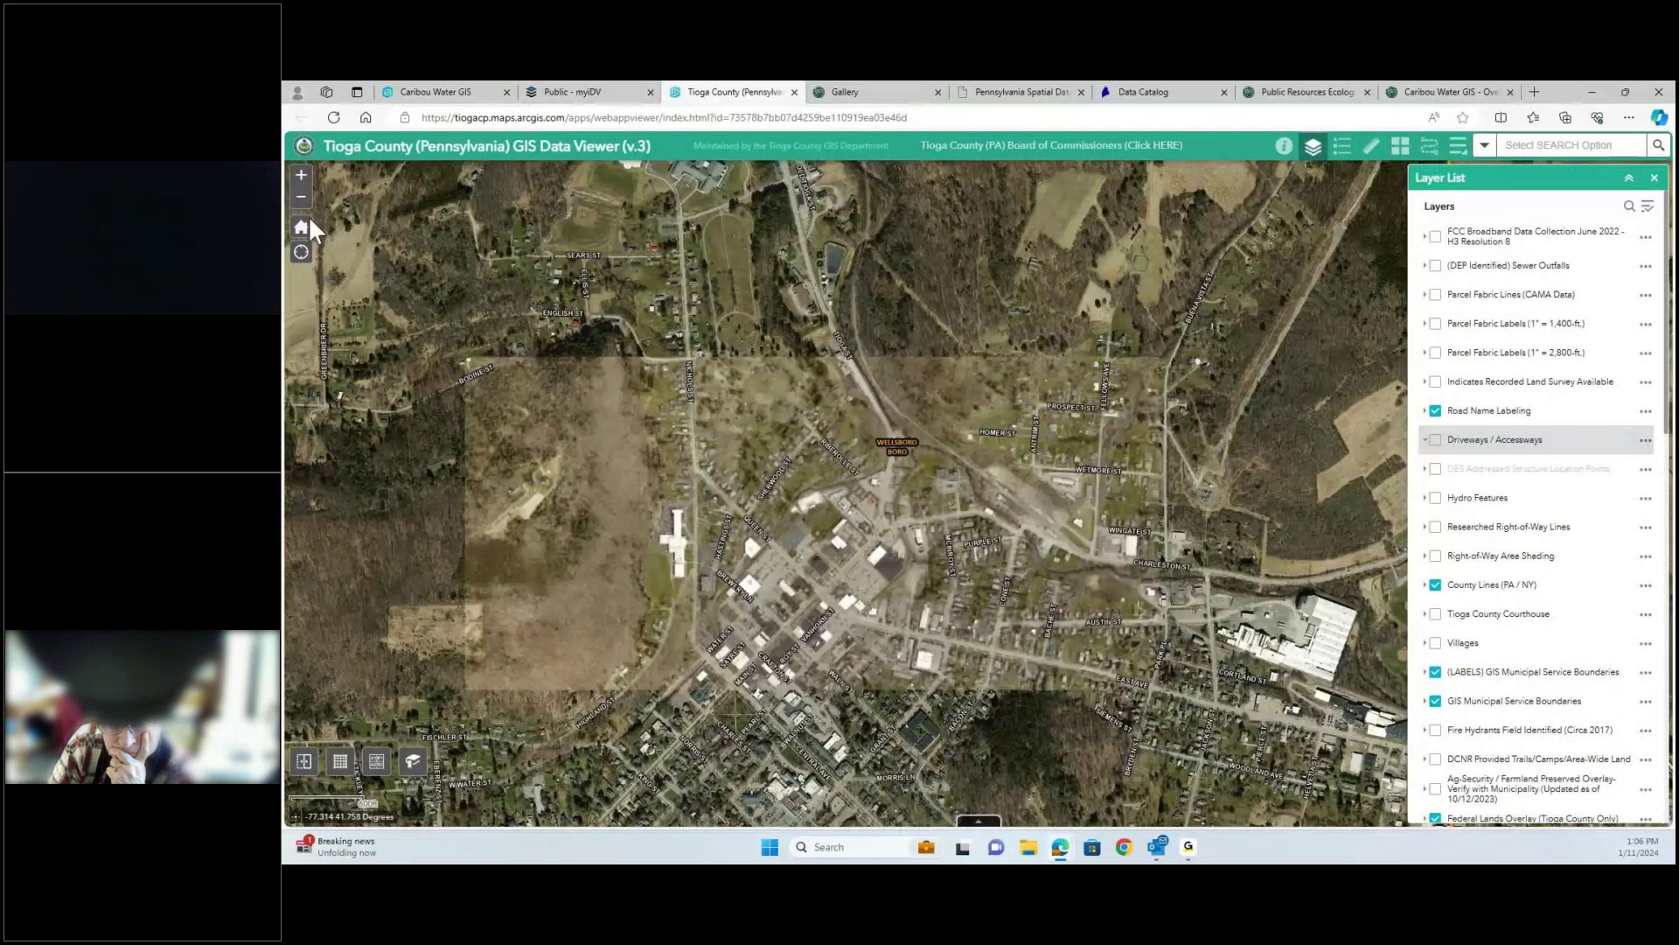
click(308, 225)
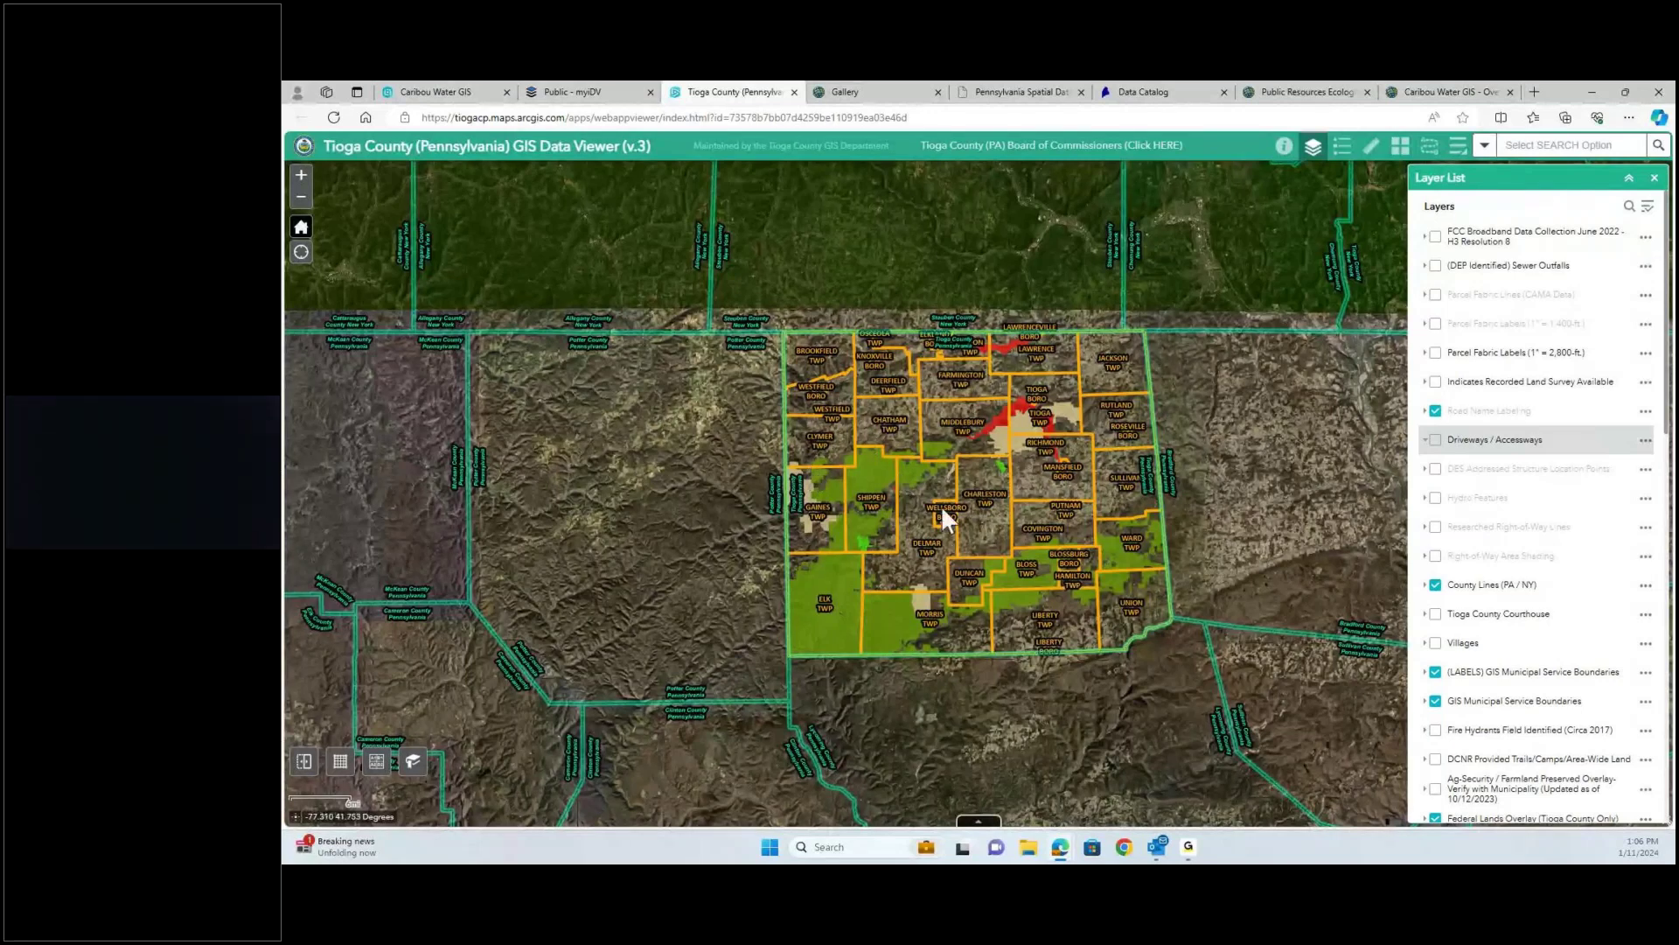
scroll(942, 506, up, 1)
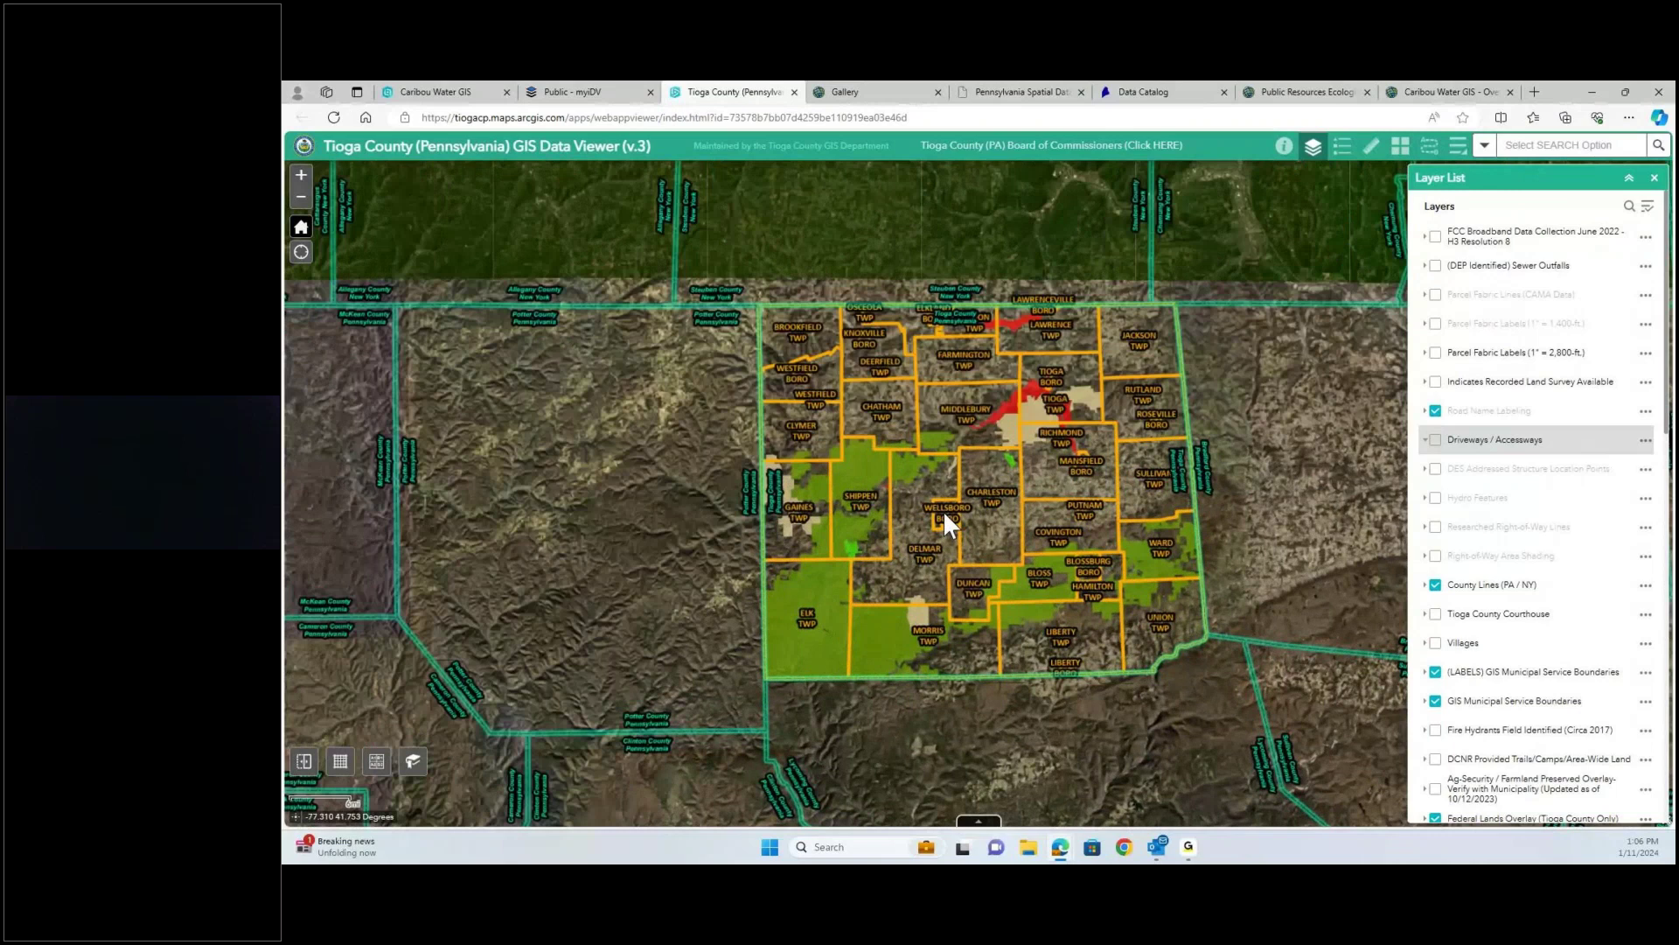
scroll(942, 511, up, 5)
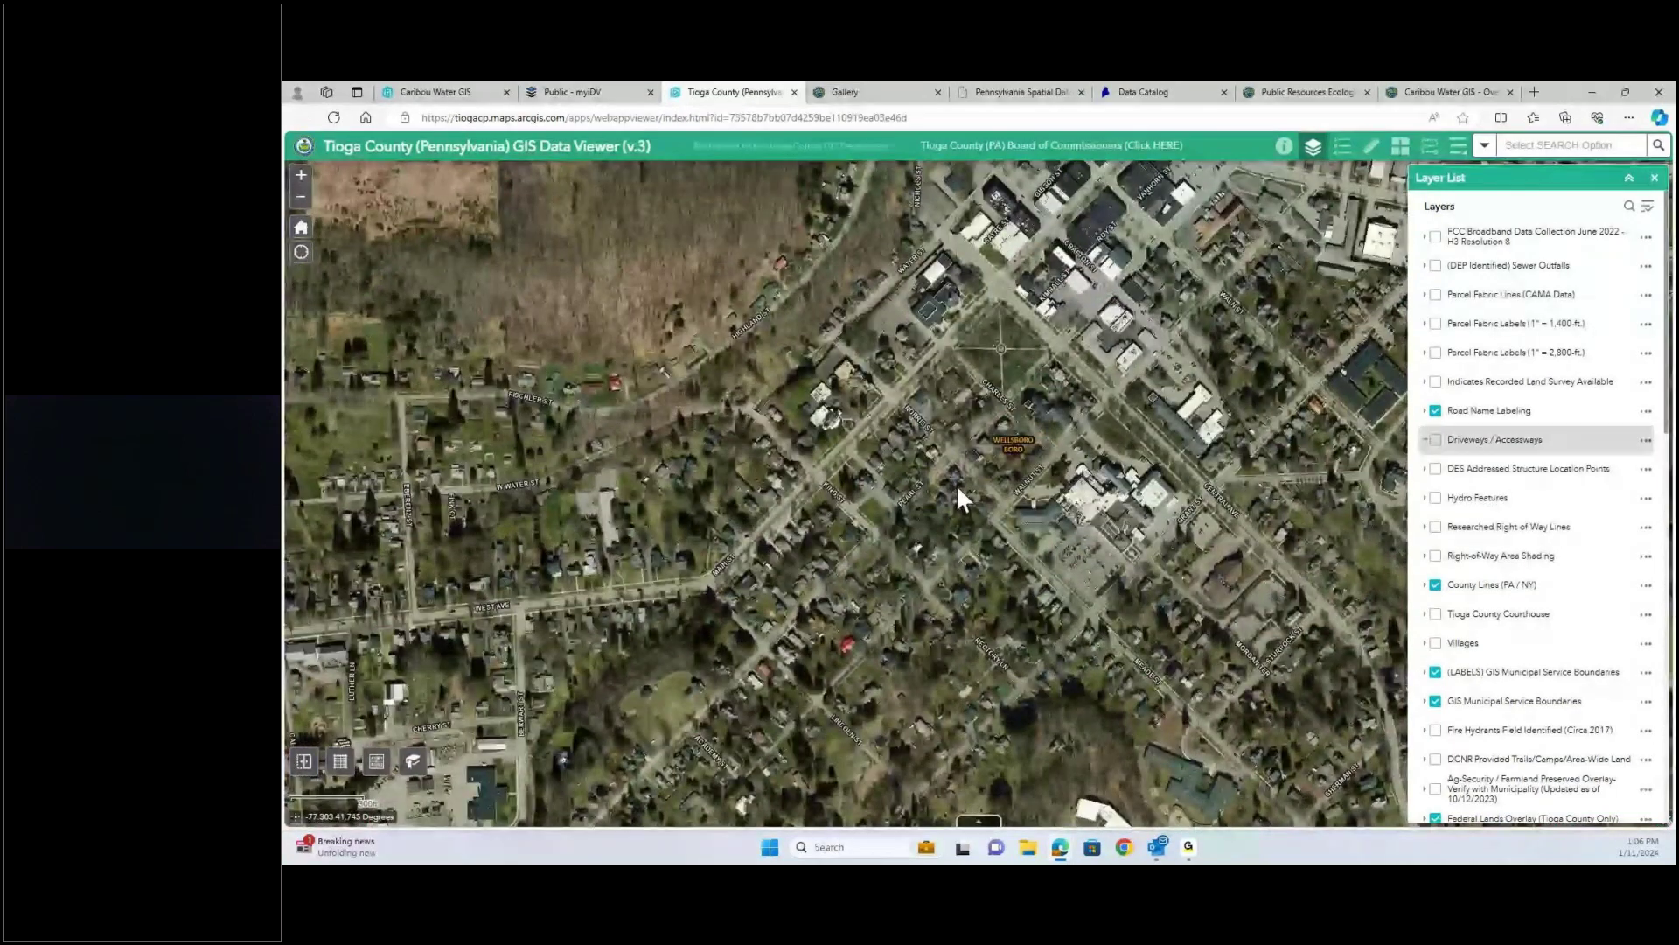
scroll(957, 485, up, 2)
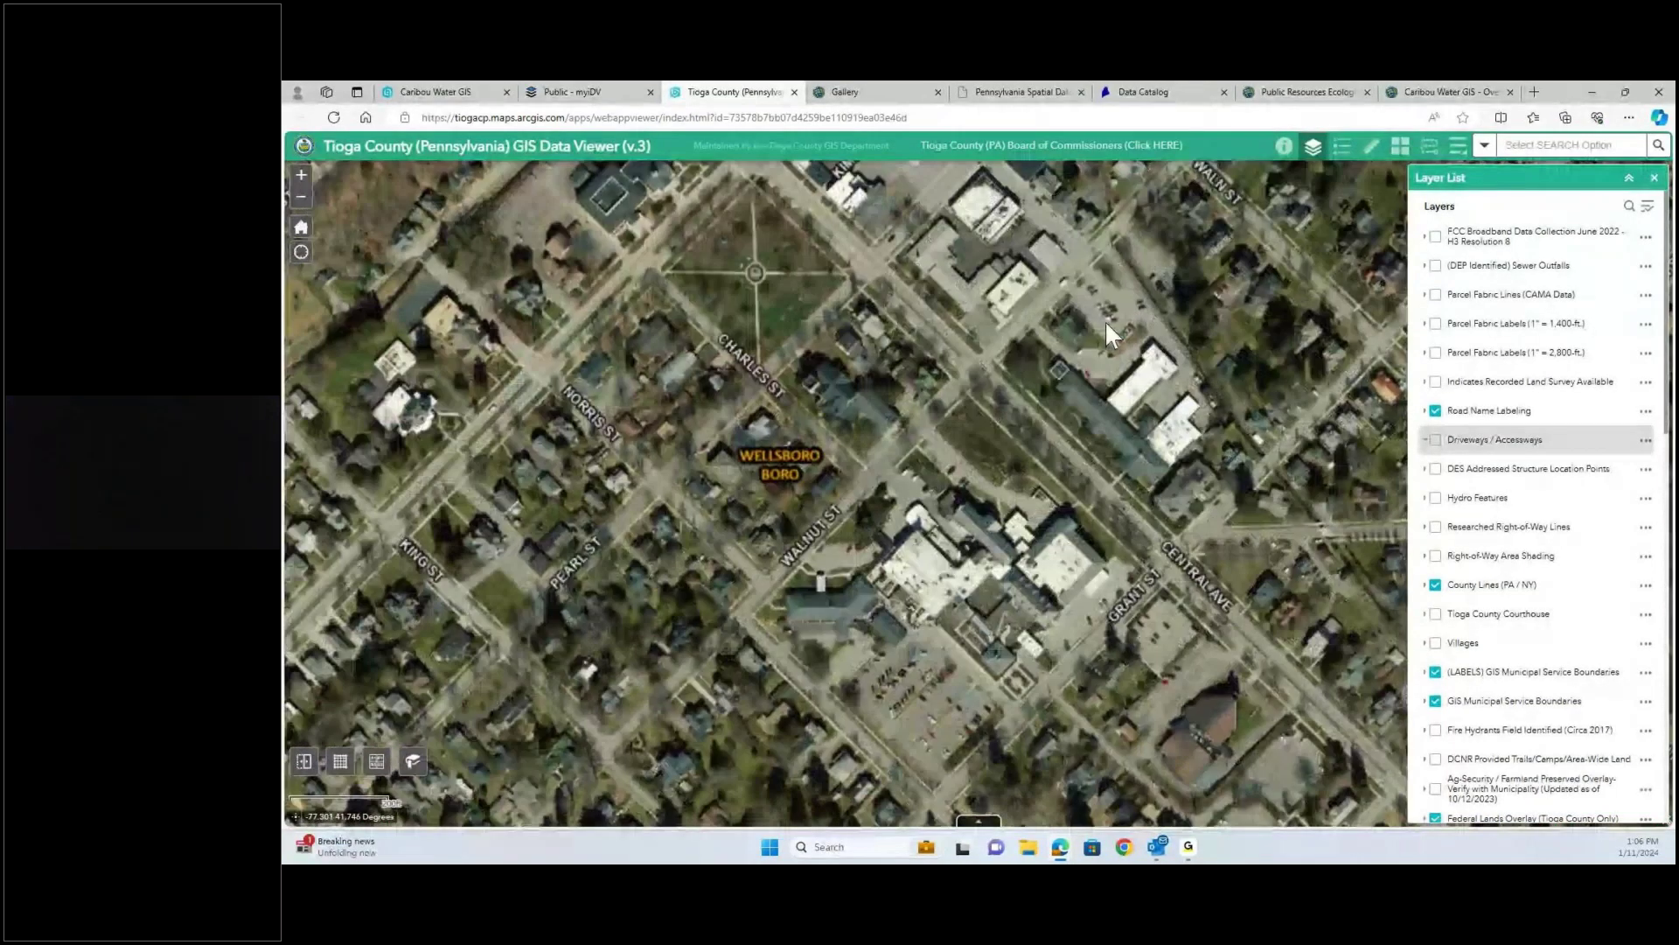
scroll(1105, 320, down, 2)
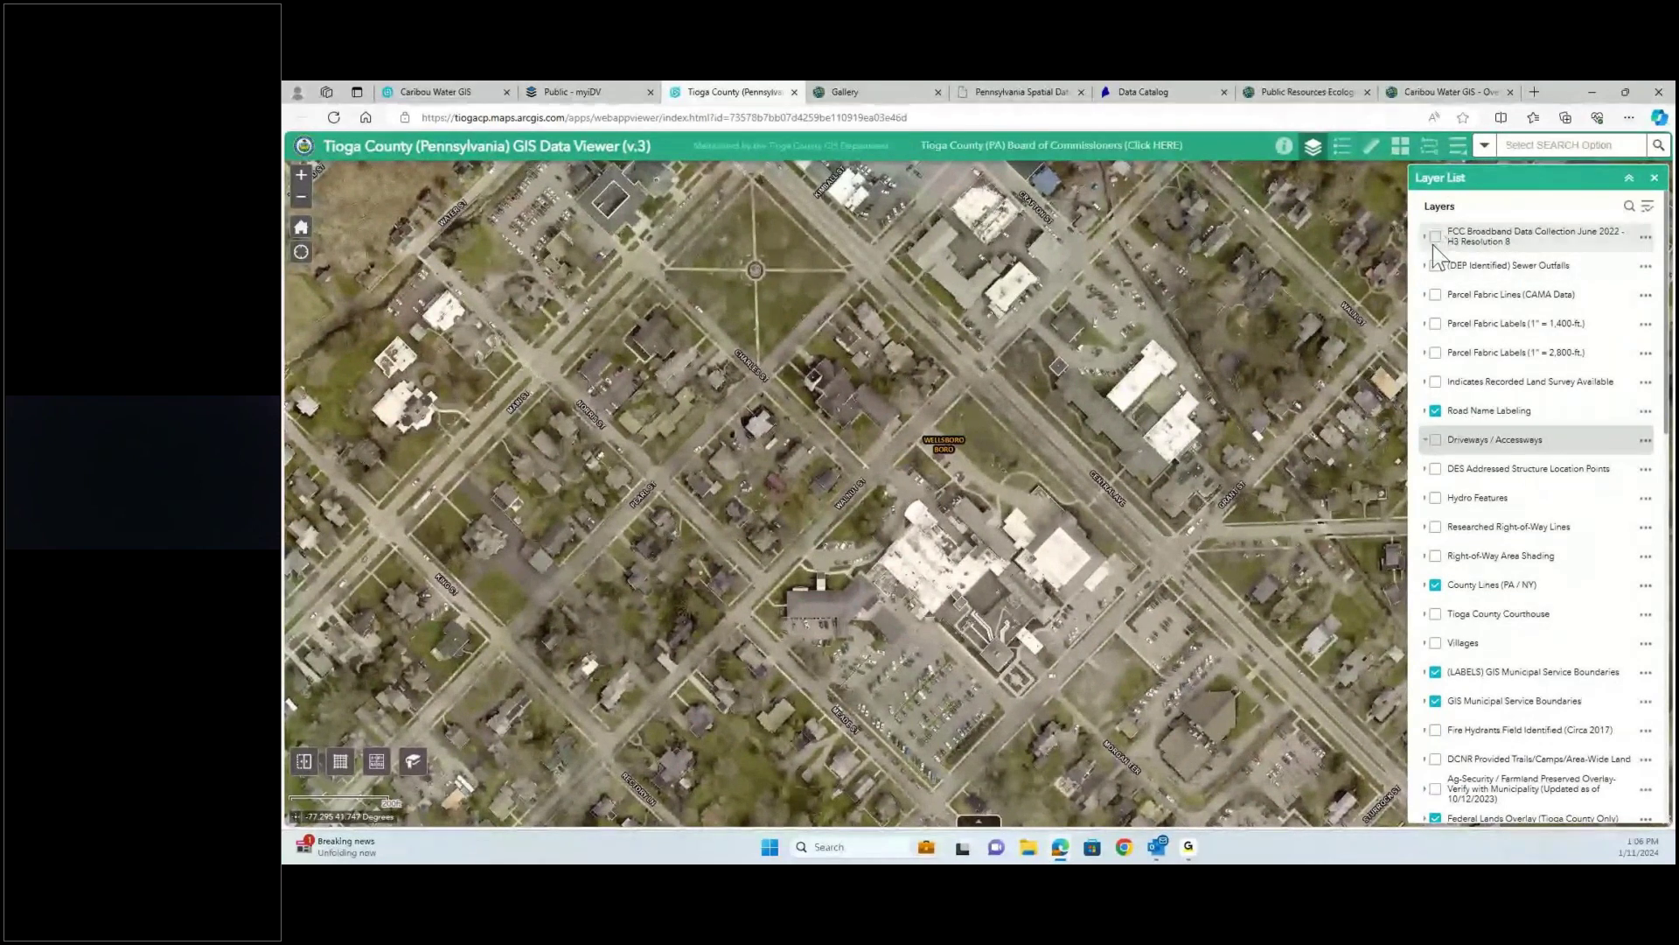
- Turn on the (DEP Identified) Sewer Outfalls and Parcel Fabric Lines (CAMA Data) layers for the Wellsboro area
drag(1129, 380, 1019, 590)
scroll(1015, 591, down, 1)
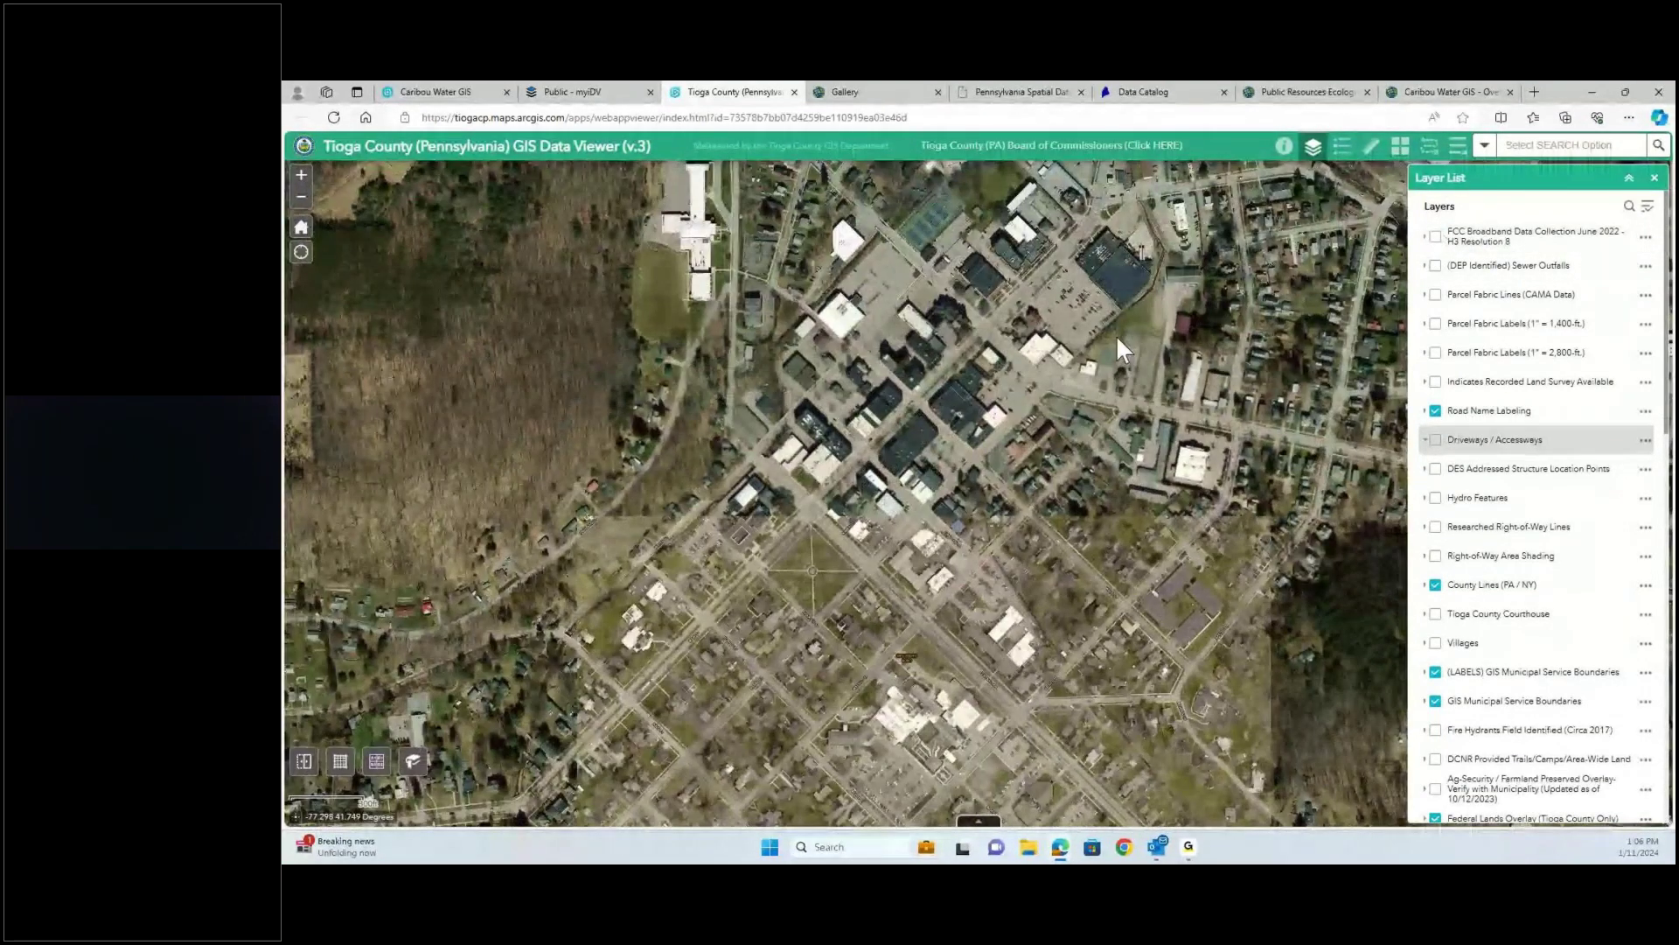
drag(1116, 335, 1044, 488)
scroll(1043, 488, down, 1)
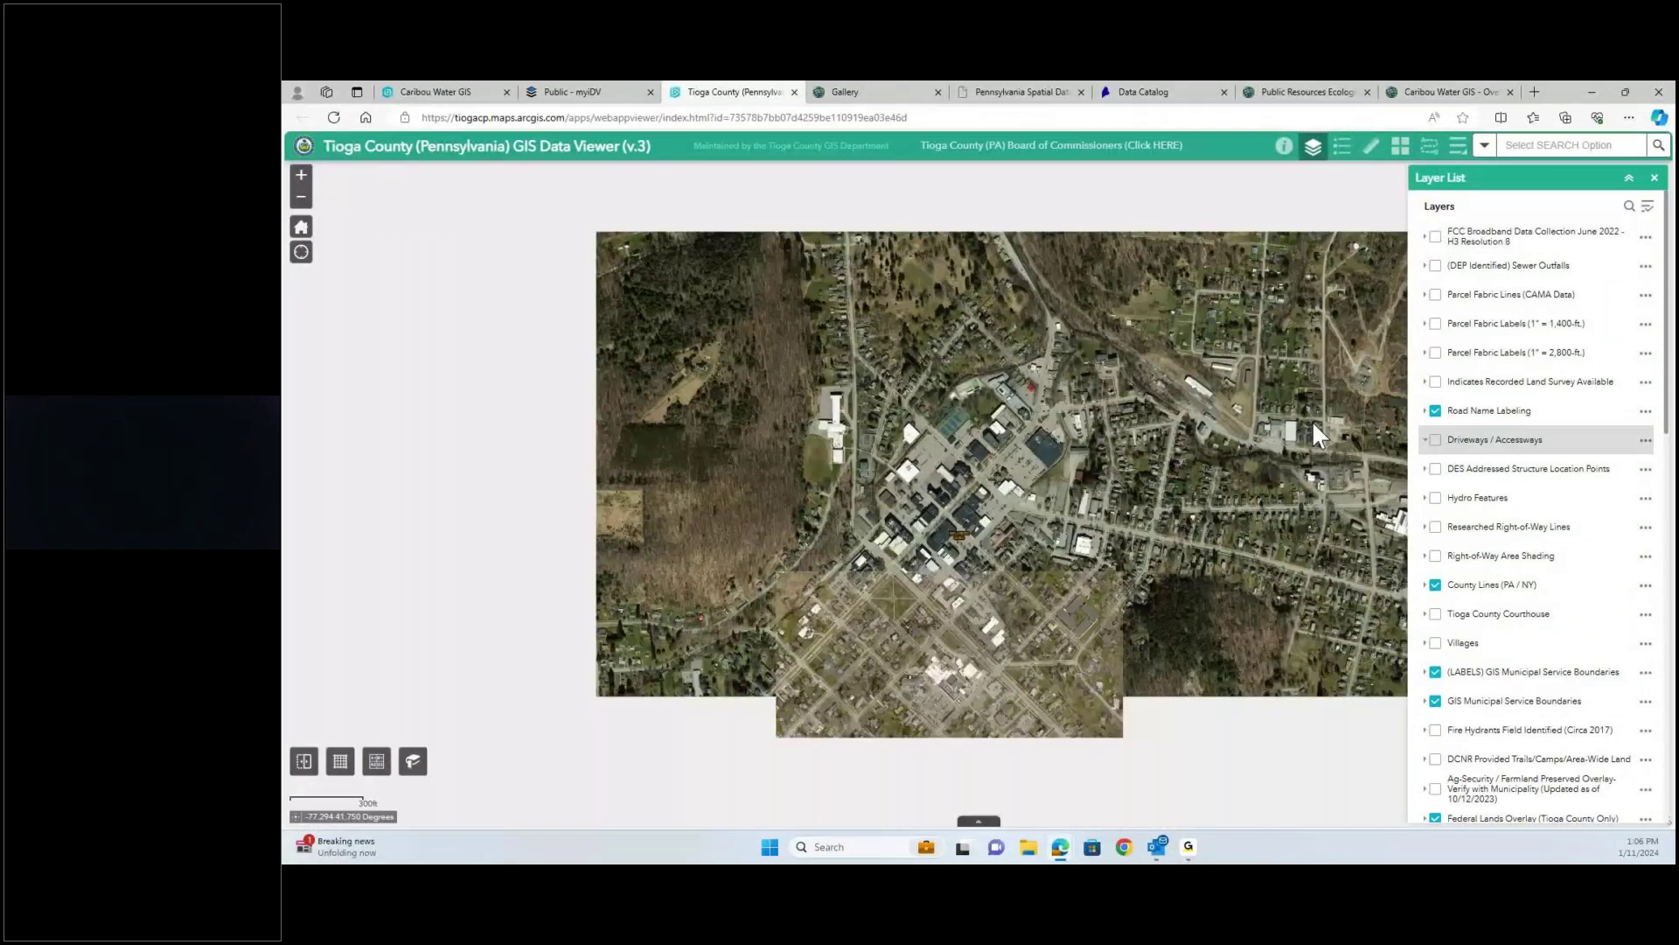
click(1435, 265)
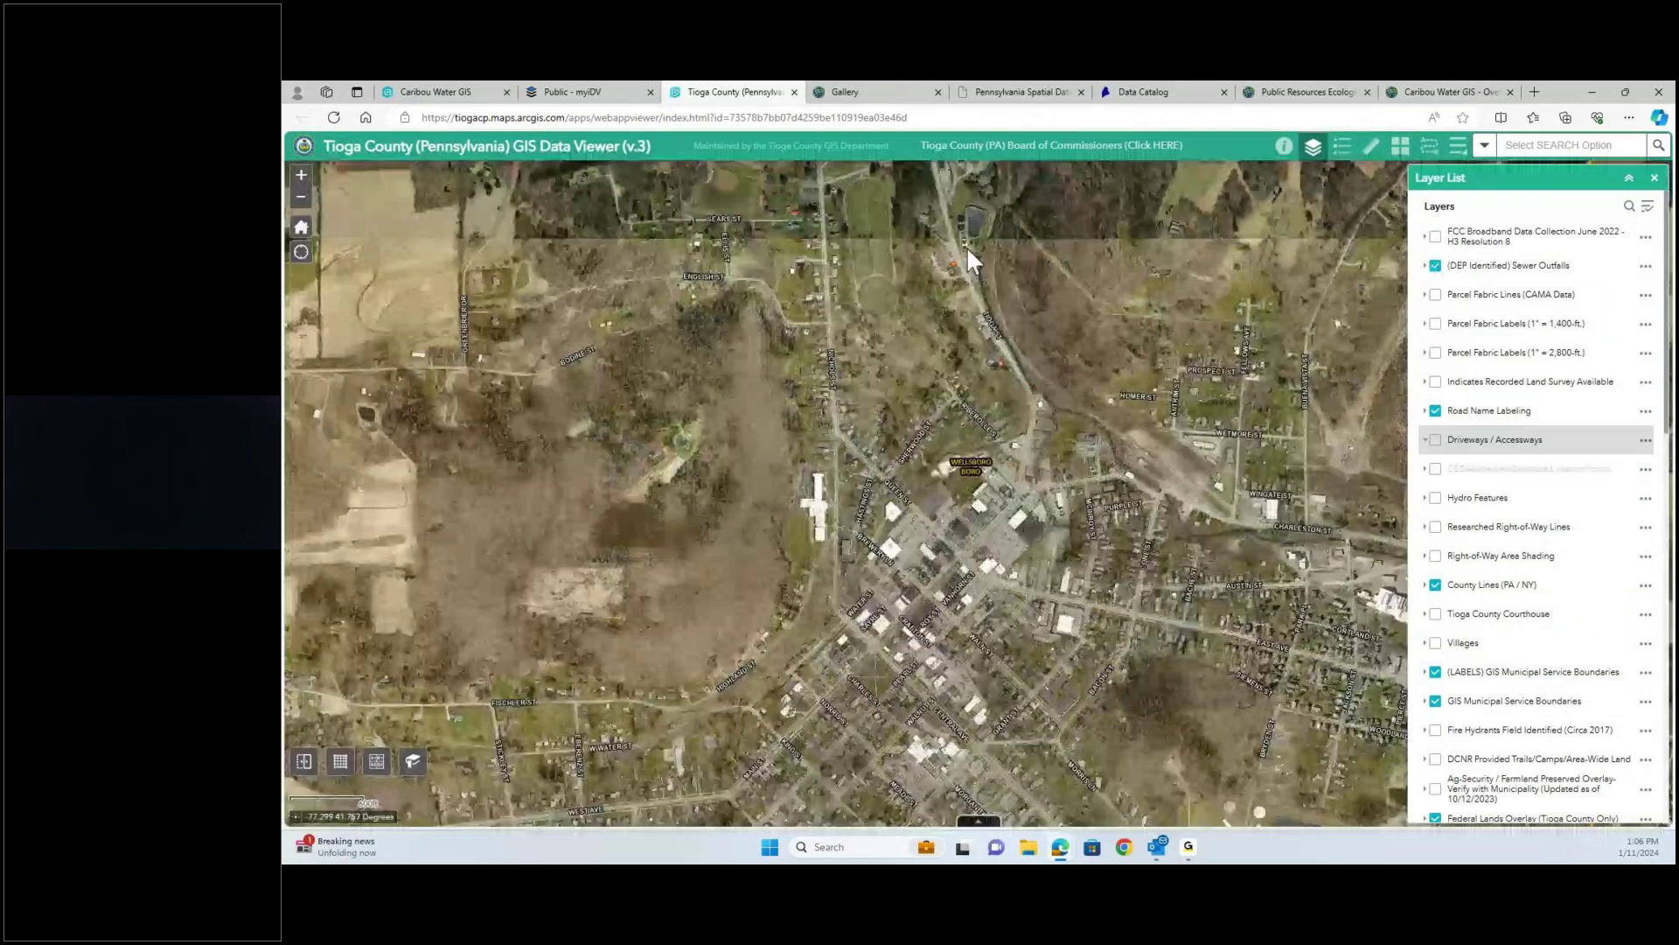
click(1435, 294)
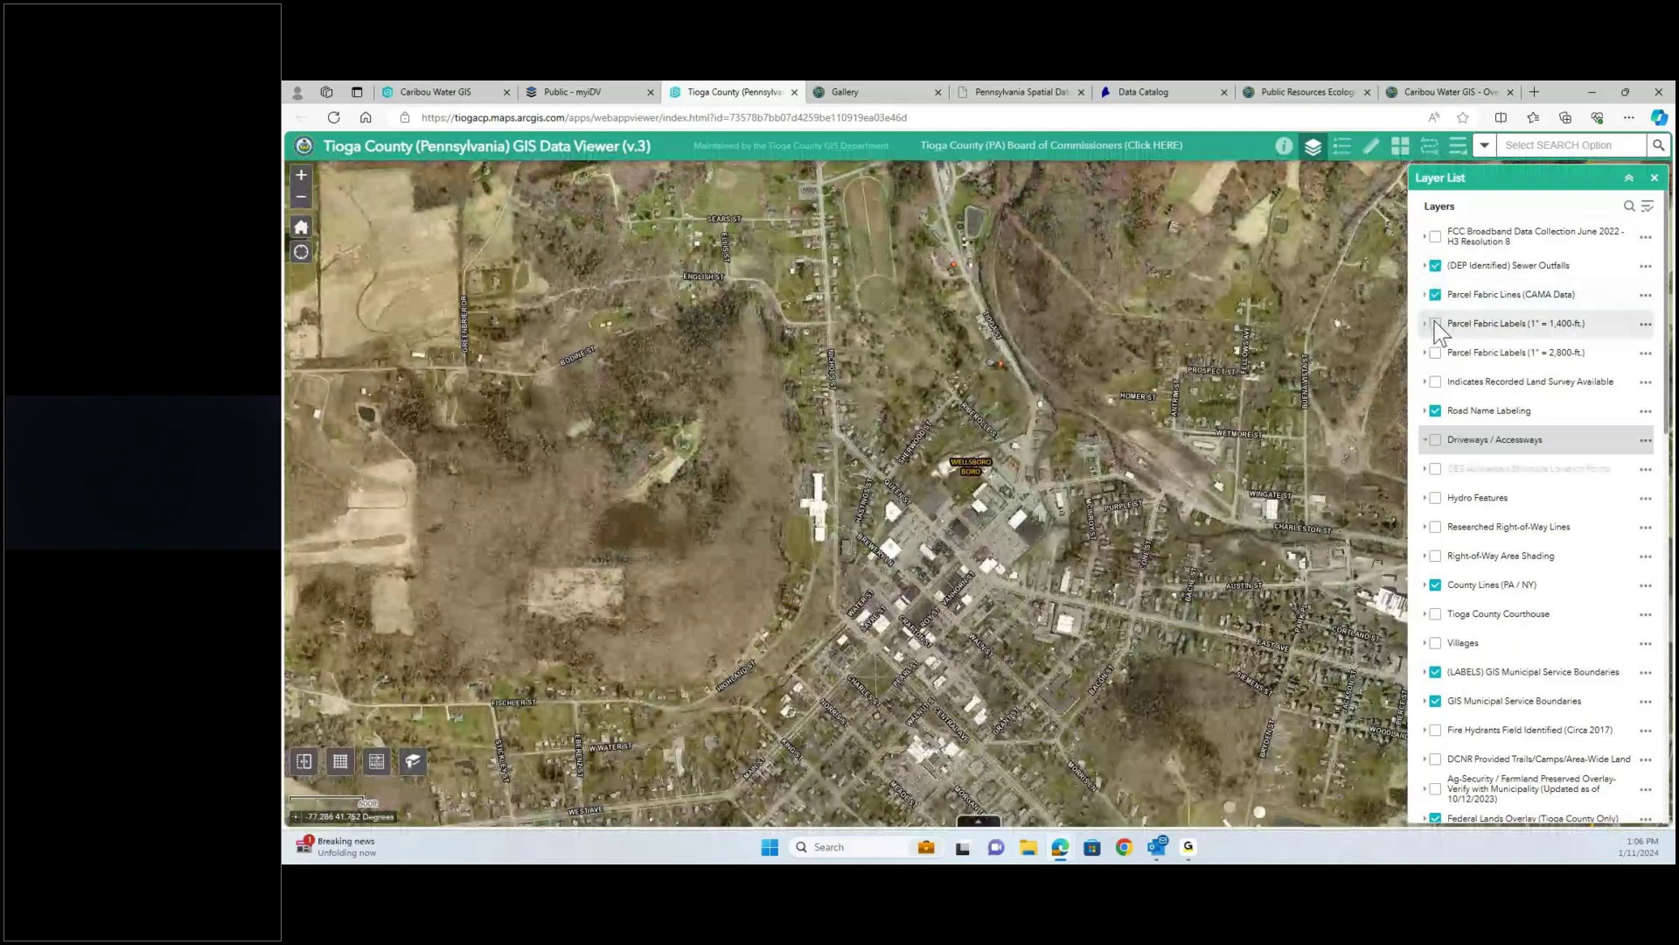
- Open the record of the parcel just north of the courtyard building in Wellsboro and review its owner, sale and year-built details
scroll(947, 638, up, 2)
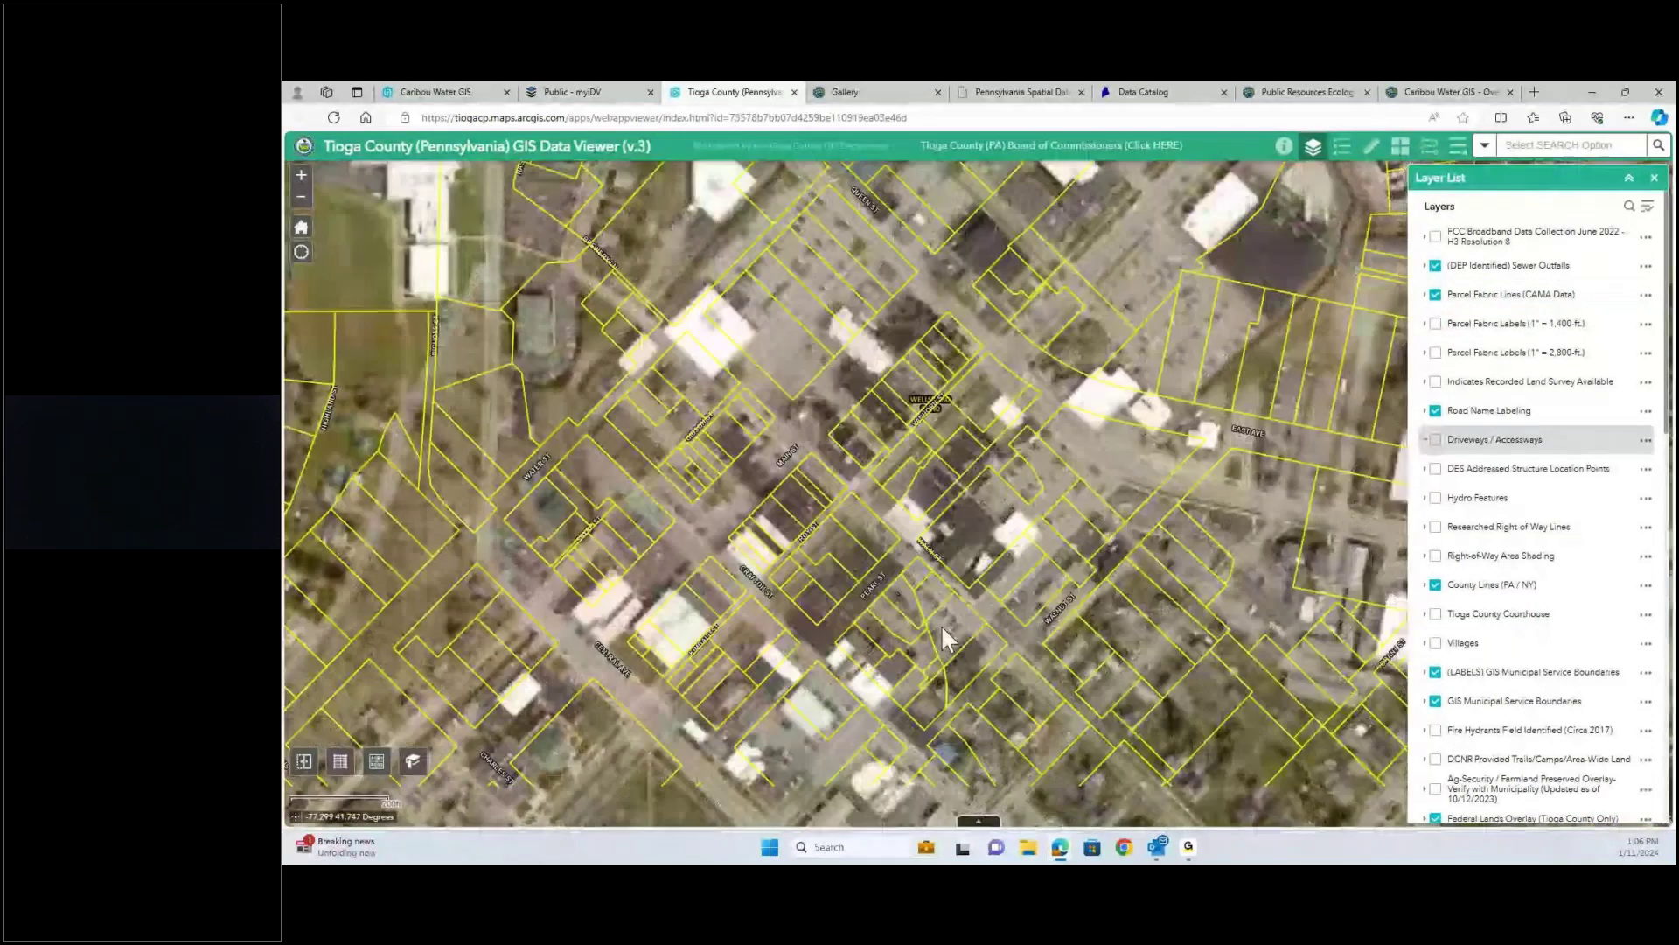
drag(943, 627, 659, 523)
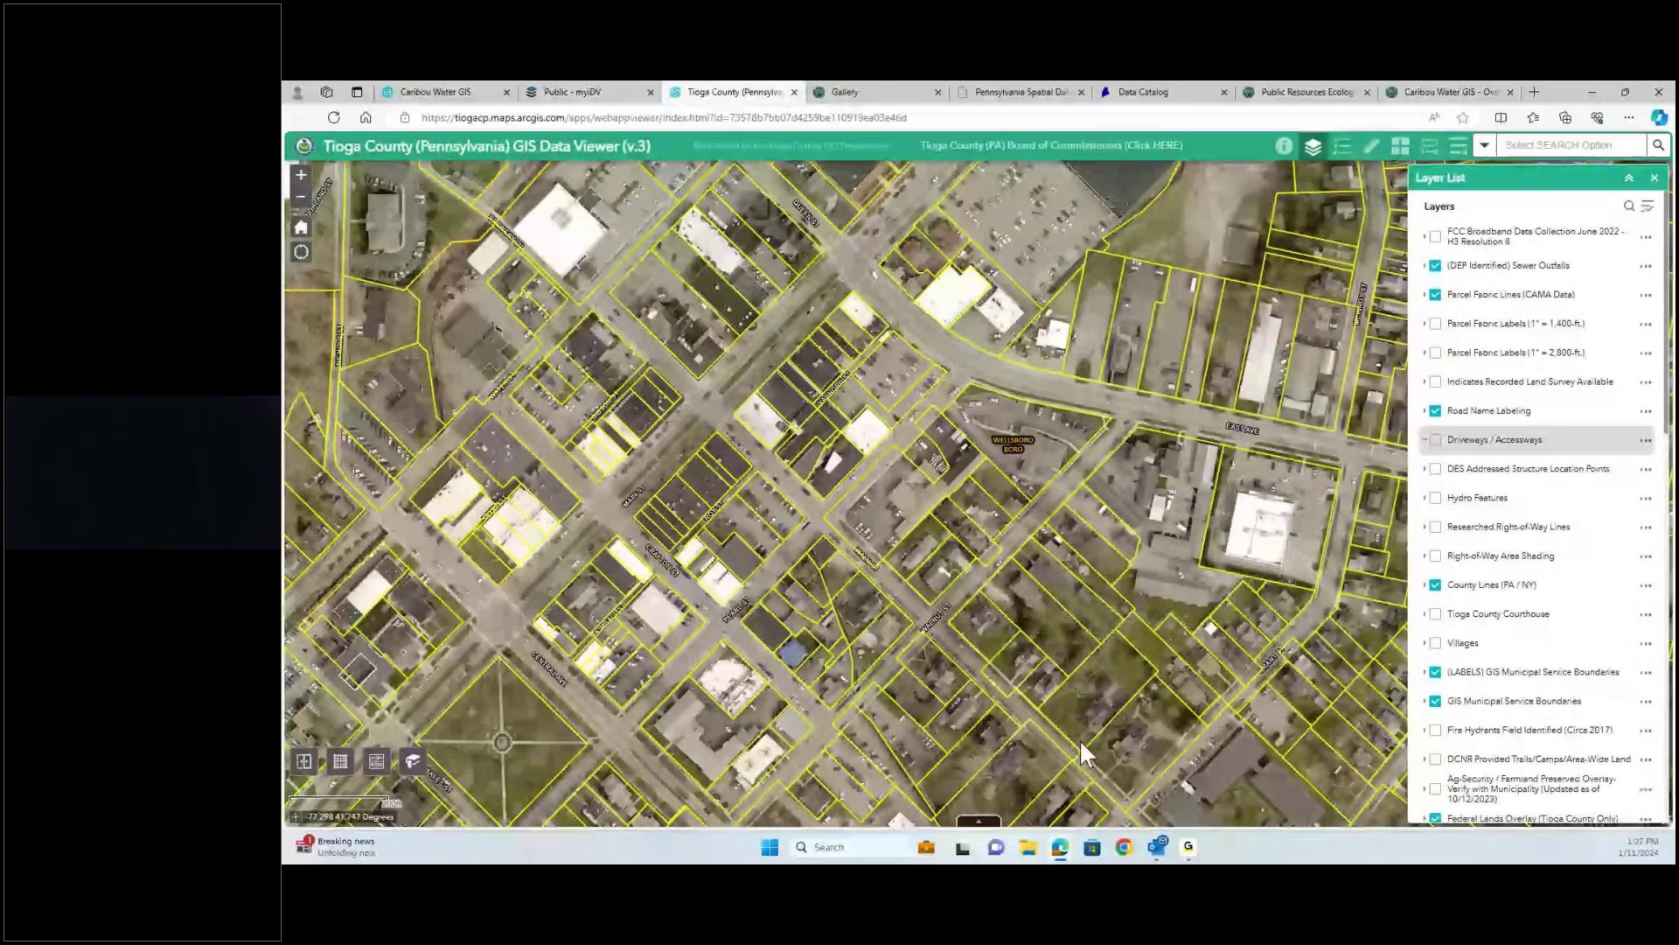
click(1215, 494)
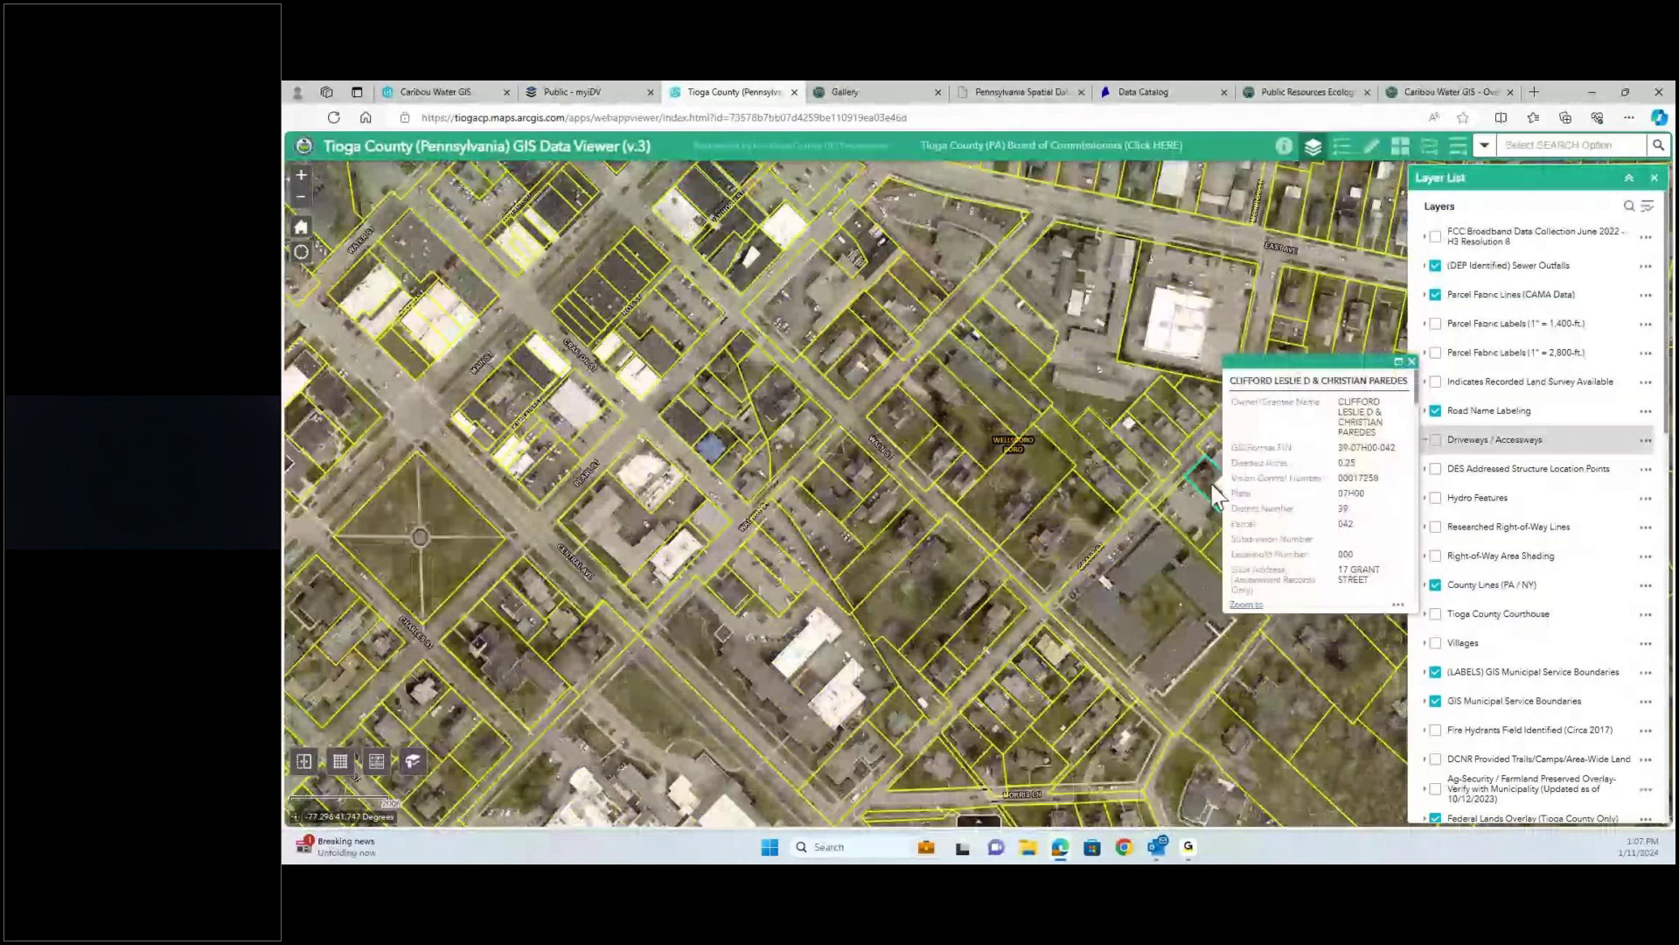
scroll(1418, 406, down, 1)
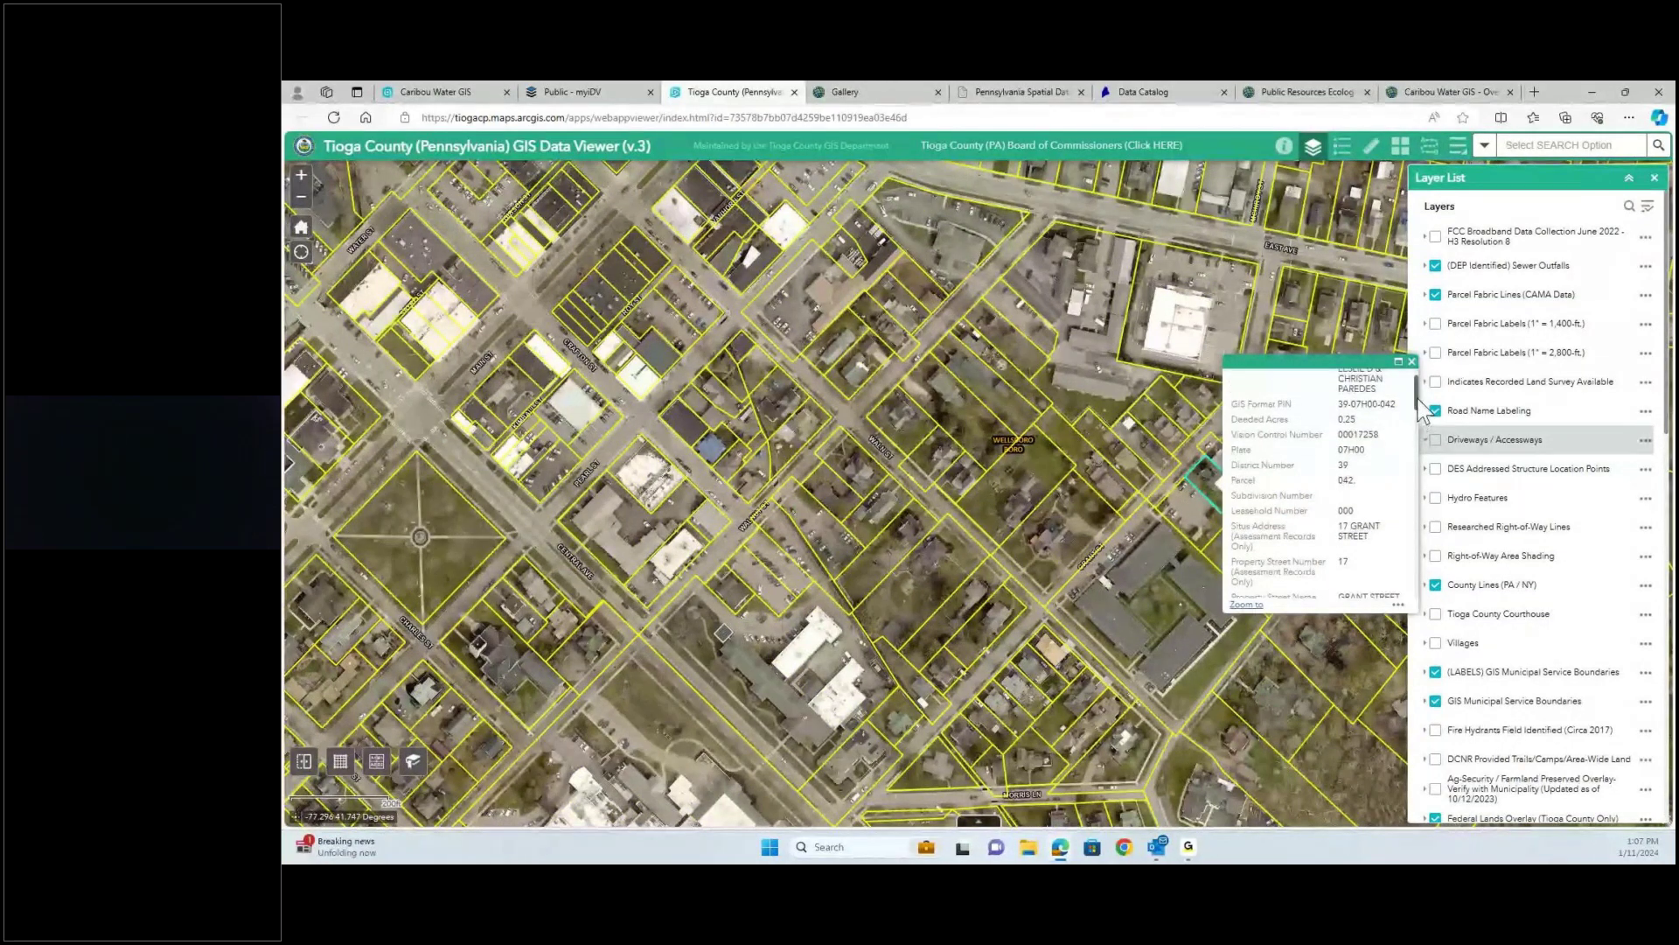
drag(1420, 402, 1419, 442)
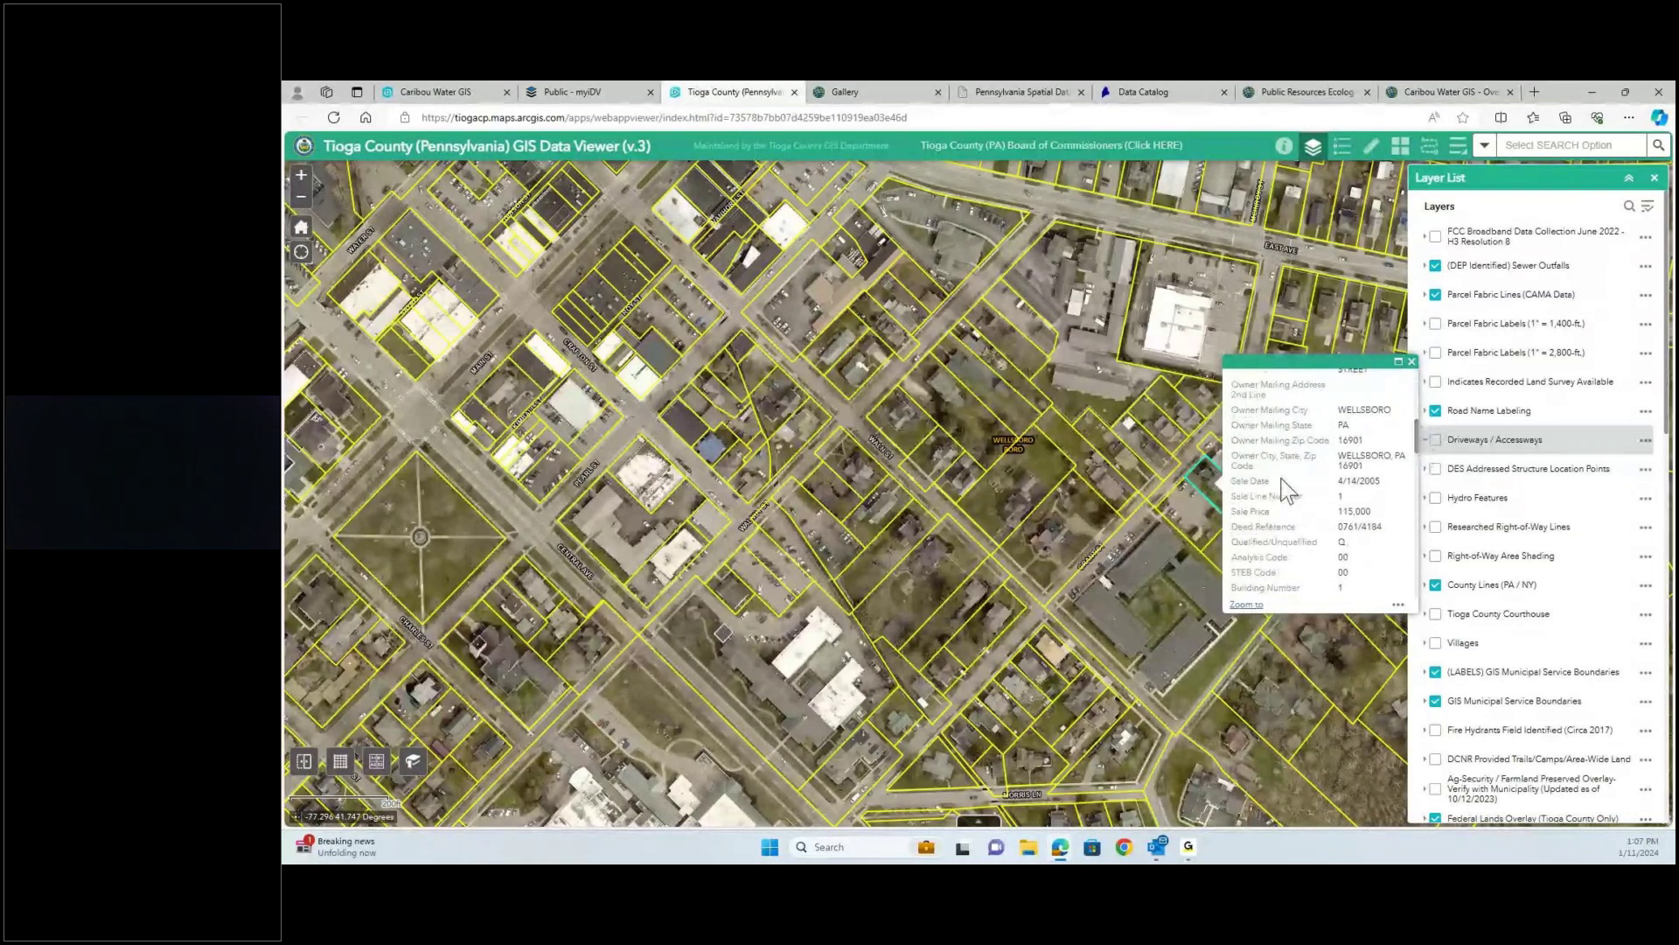
scroll(1286, 490, down, 1)
drag(1253, 500, 1360, 501)
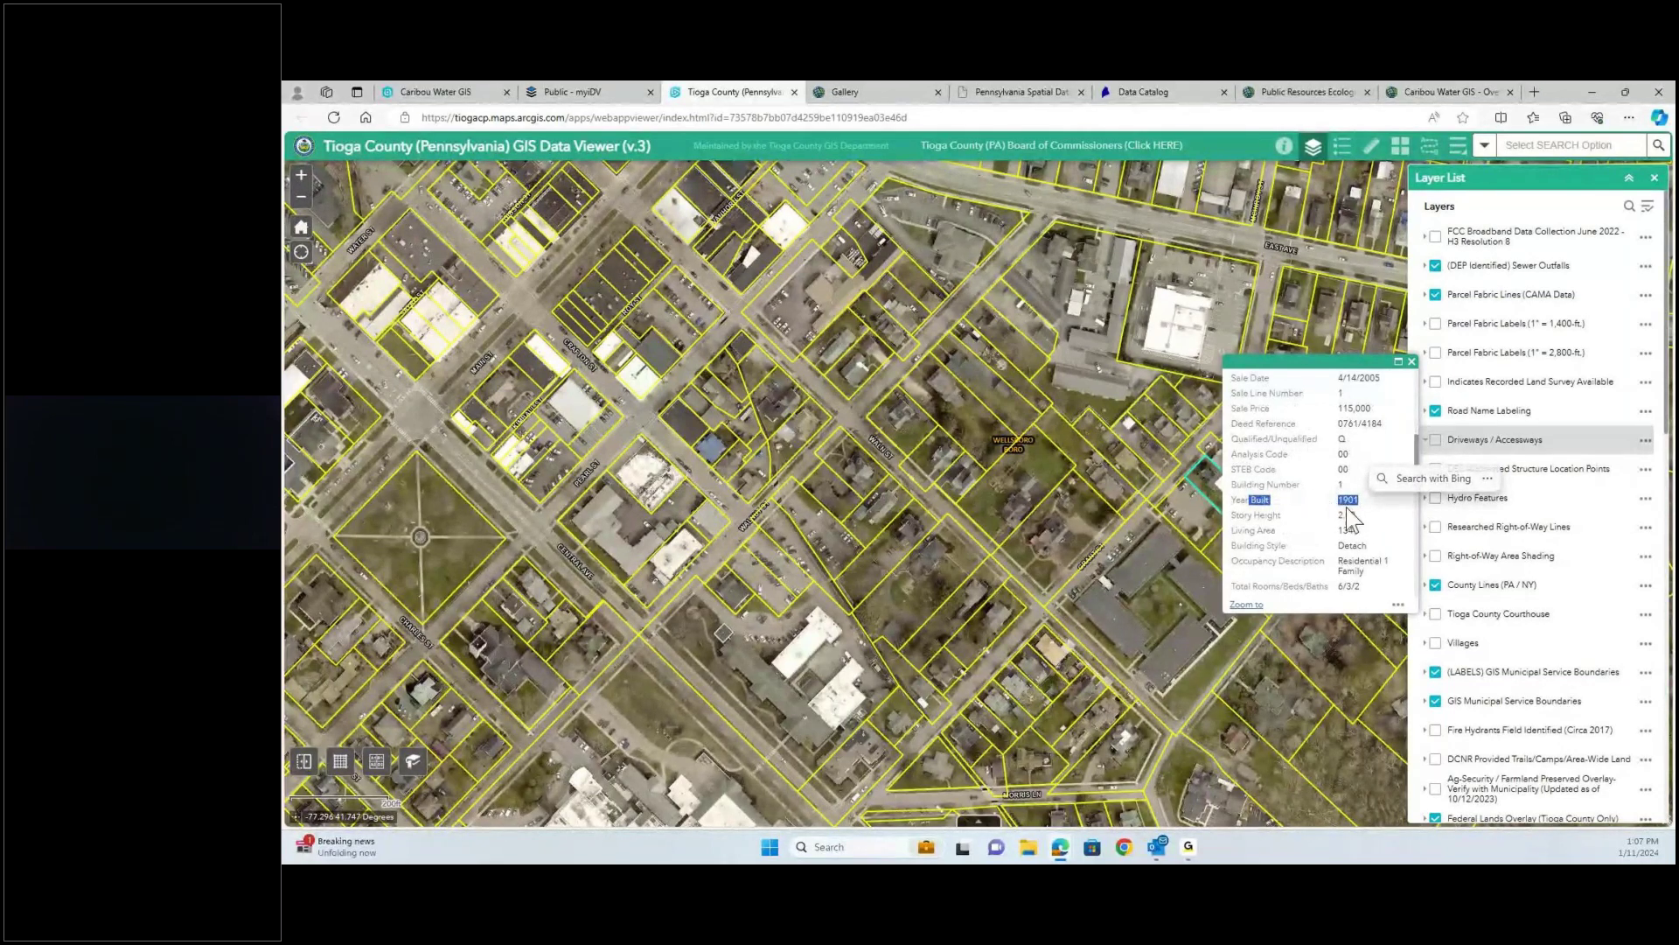
click(1349, 501)
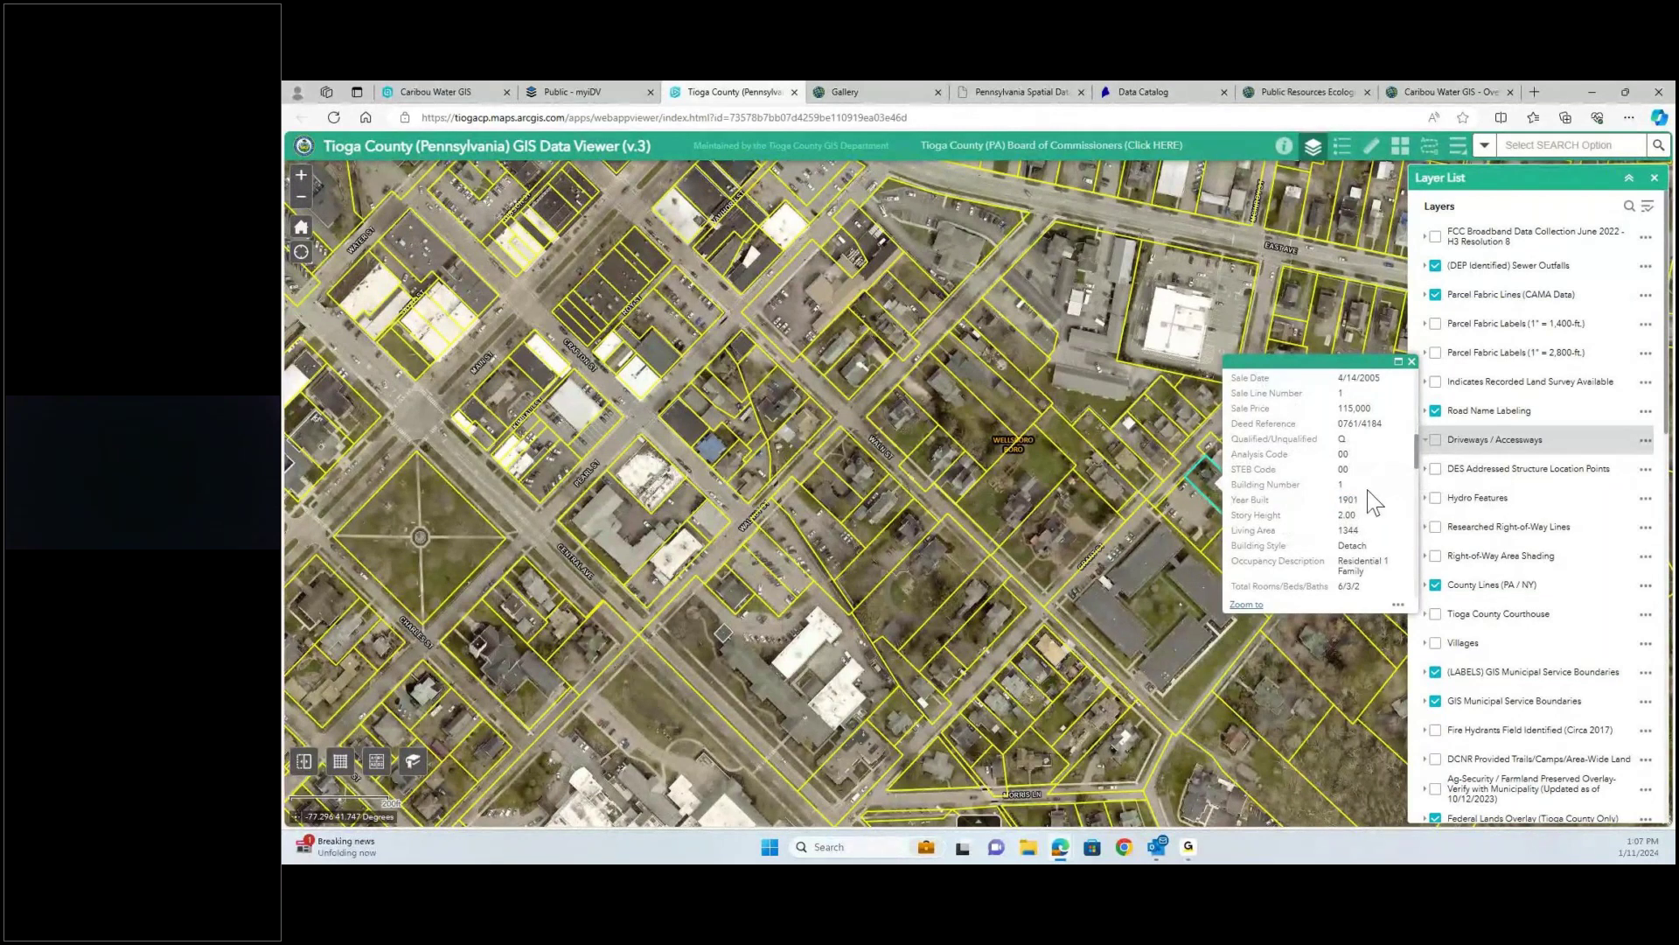
- Review the assessed values and district details in the same parcel record and close it
drag(1411, 460, 1419, 514)
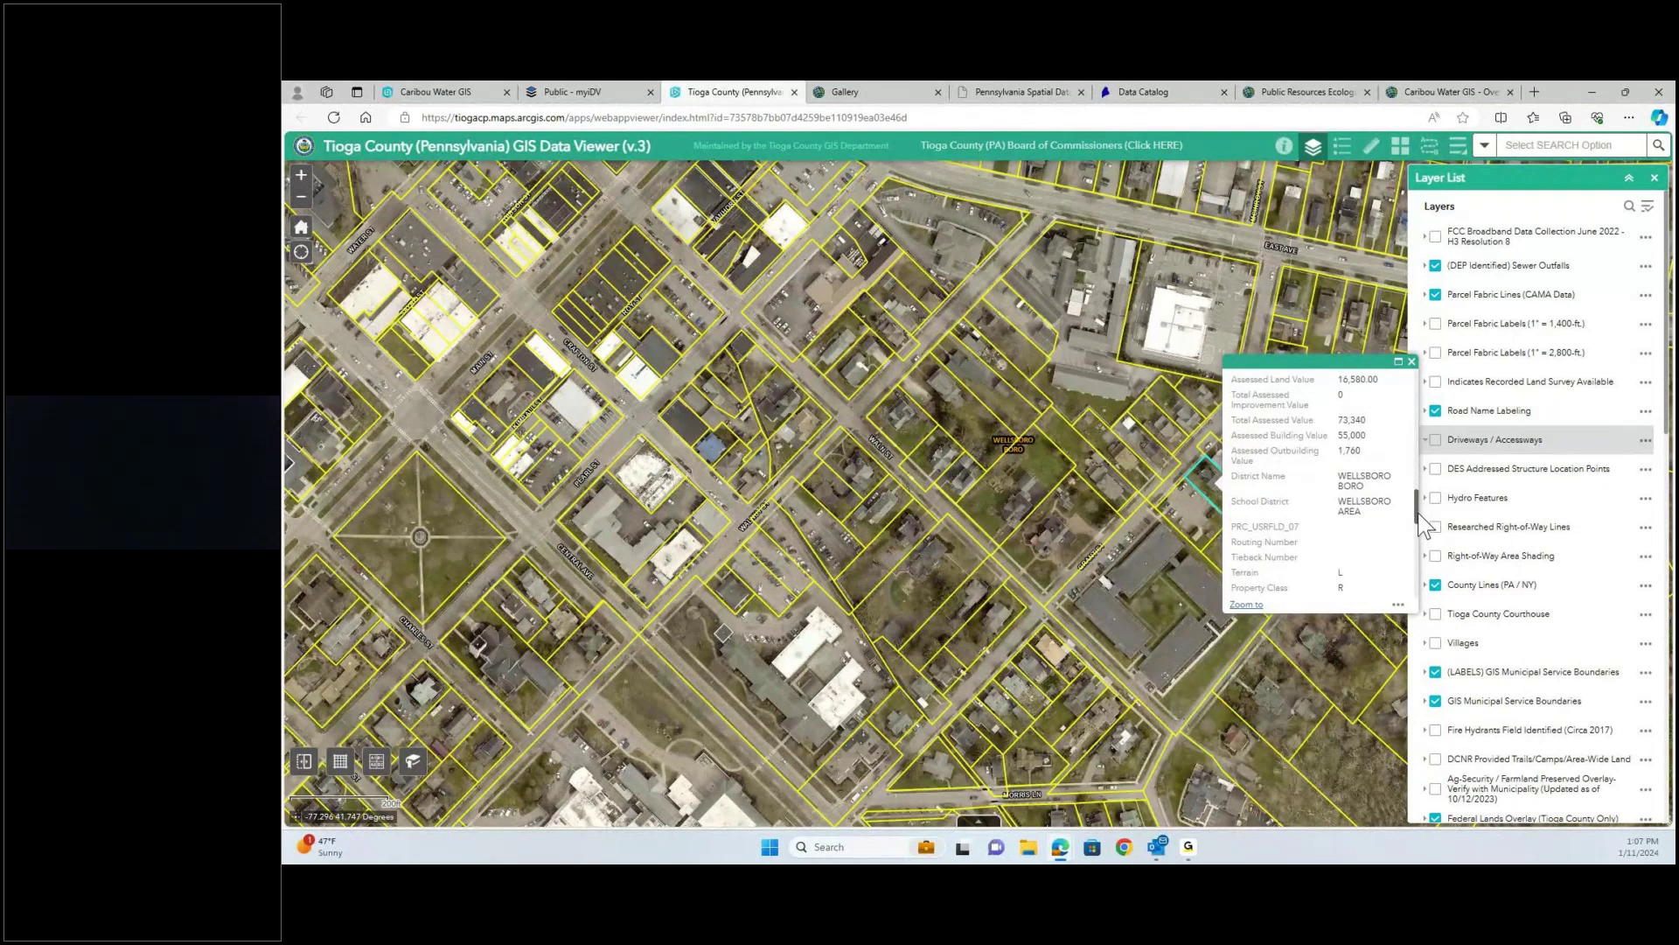
drag(1424, 525, 1417, 372)
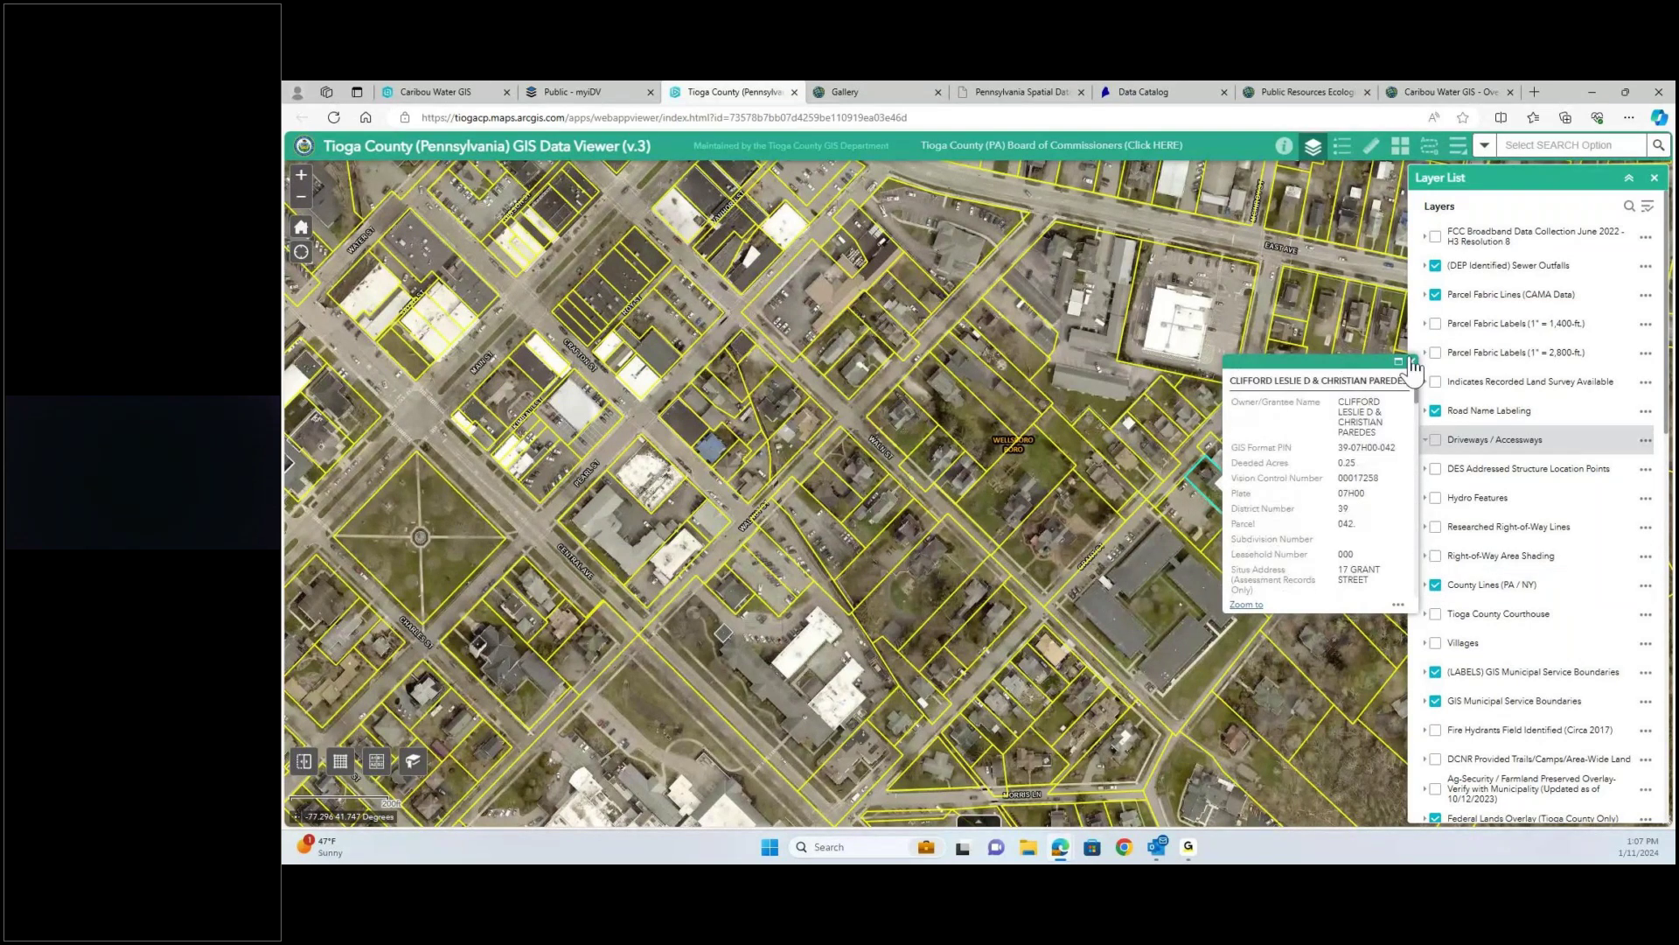
click(1411, 361)
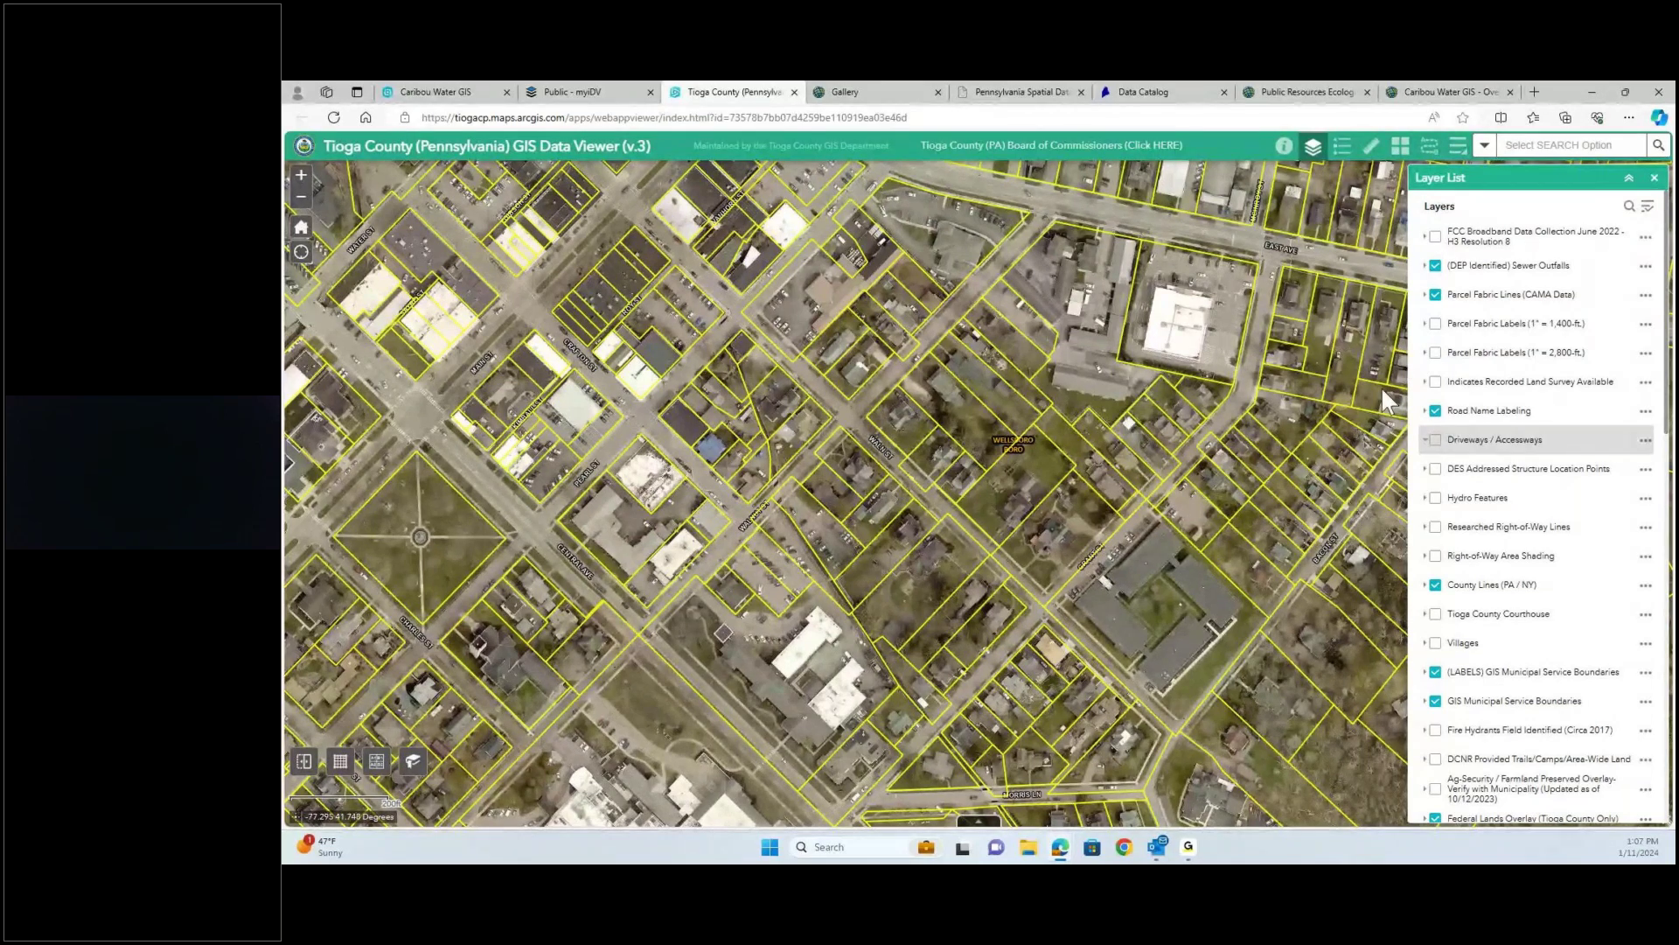
- Turn on the Parcel Fabric Labels layers for 1" = 1,400-ft. and 1" = 2,800-ft. and inspect the labelled parcels in Wellsboro
click(1436, 352)
scroll(617, 437, up, 1)
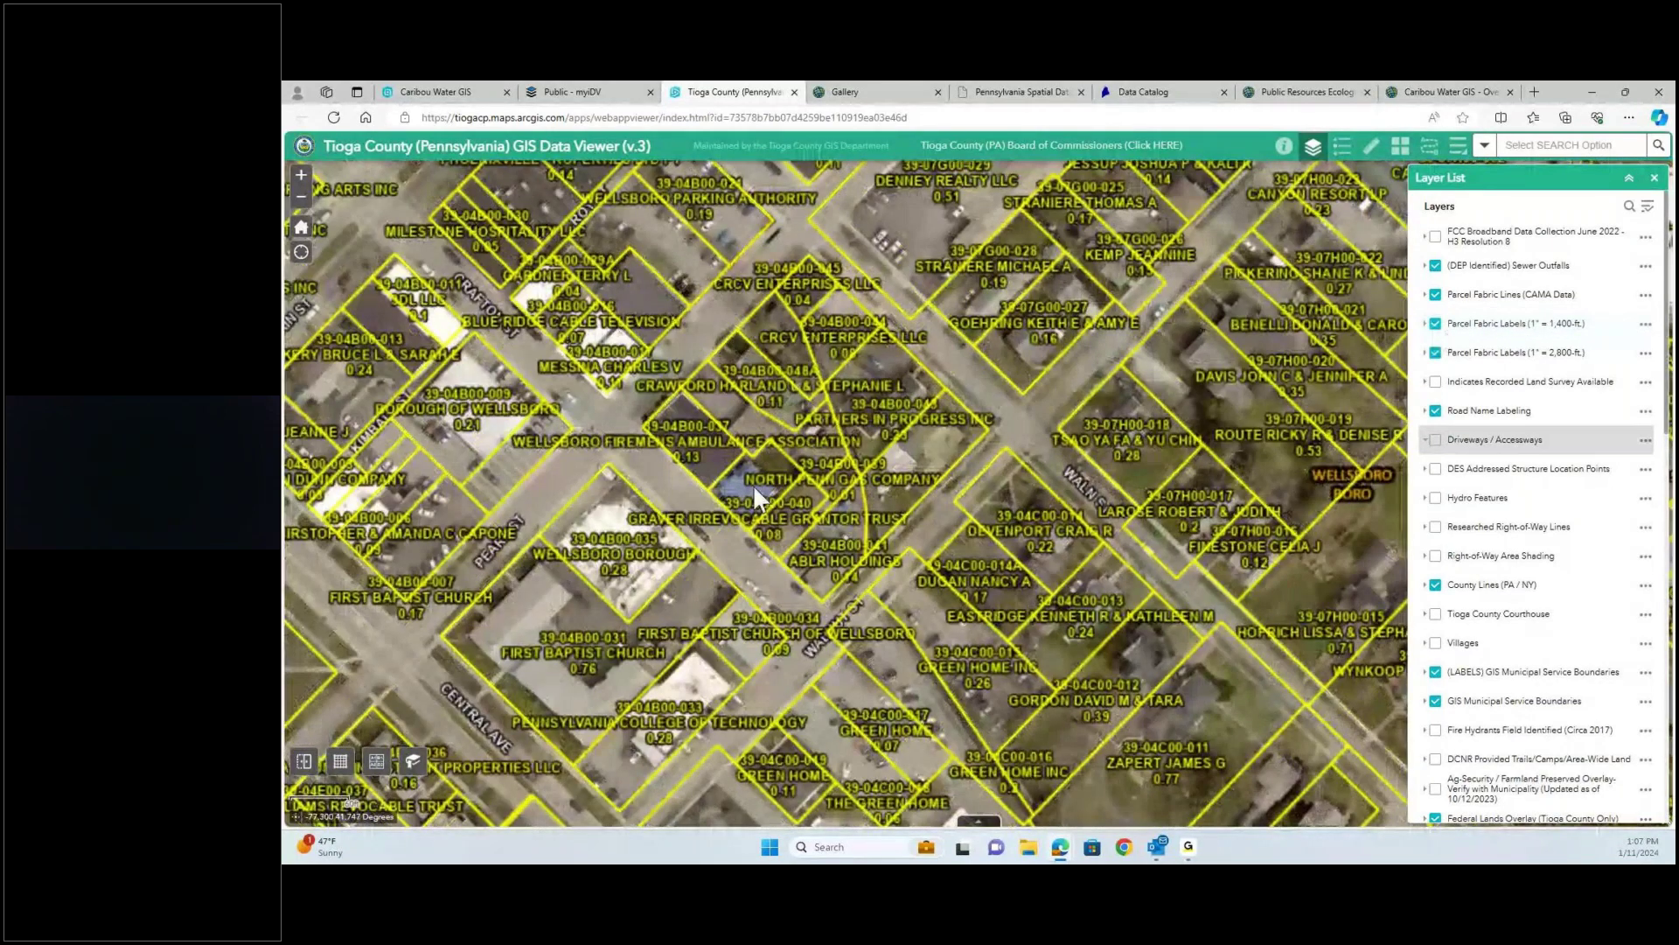
scroll(922, 534, down, 2)
scroll(675, 446, up, 1)
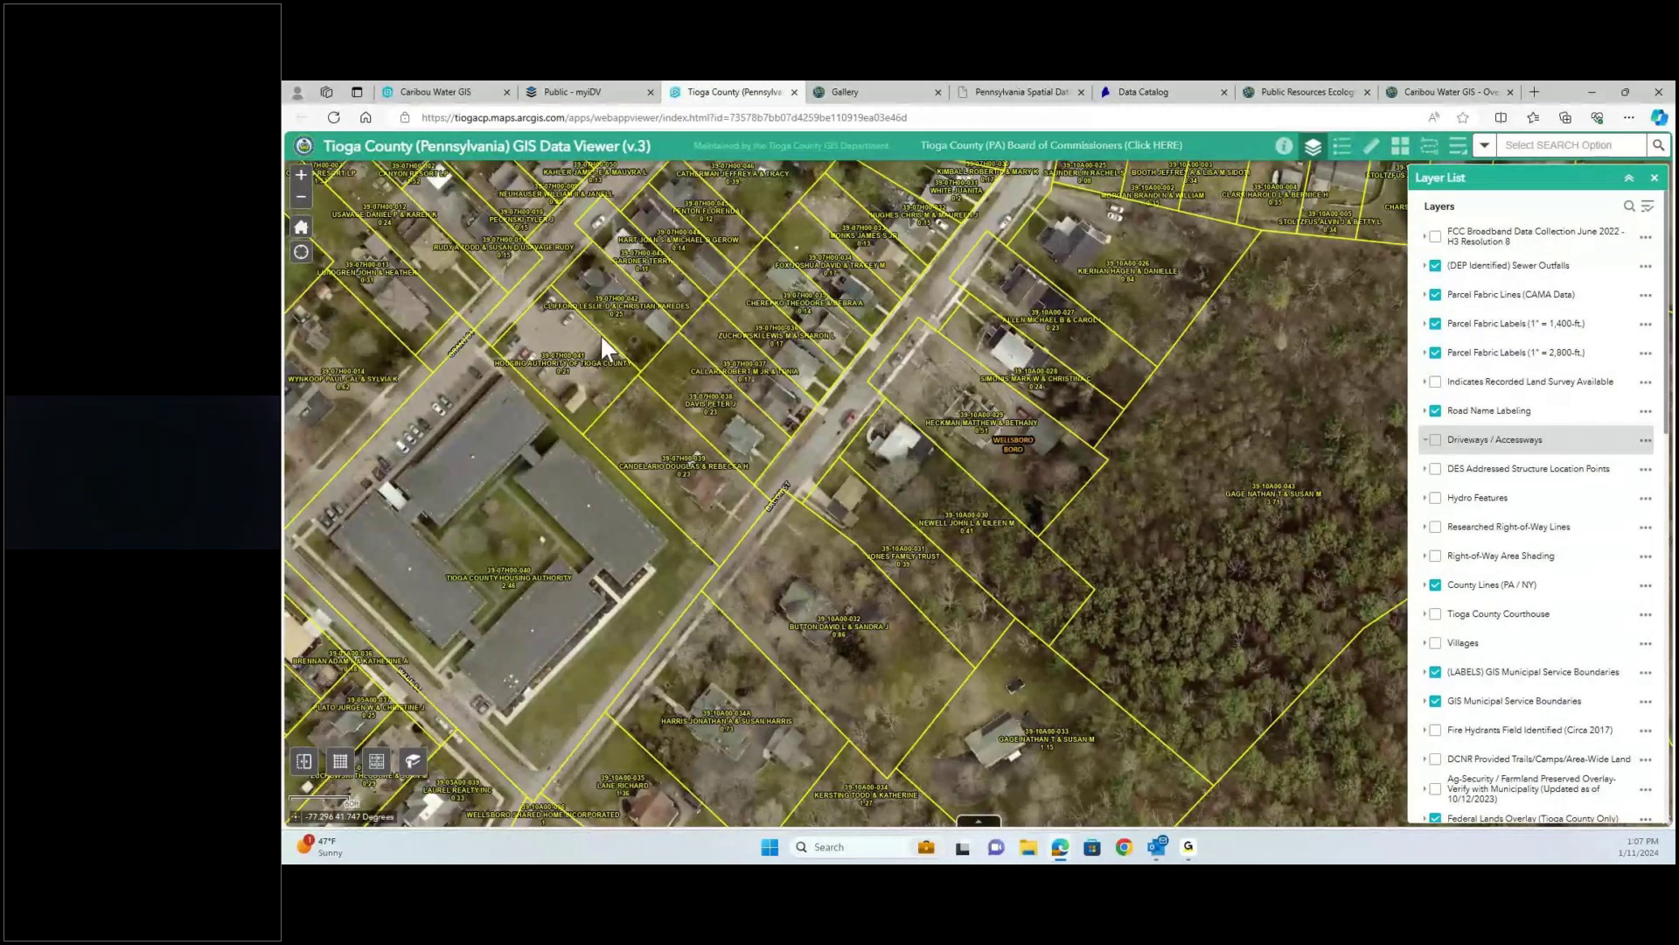
- Turn off both Parcel Fabric Labels layers and the Parcel Fabric Lines (CAMA Data) layer
click(1435, 351)
click(1435, 322)
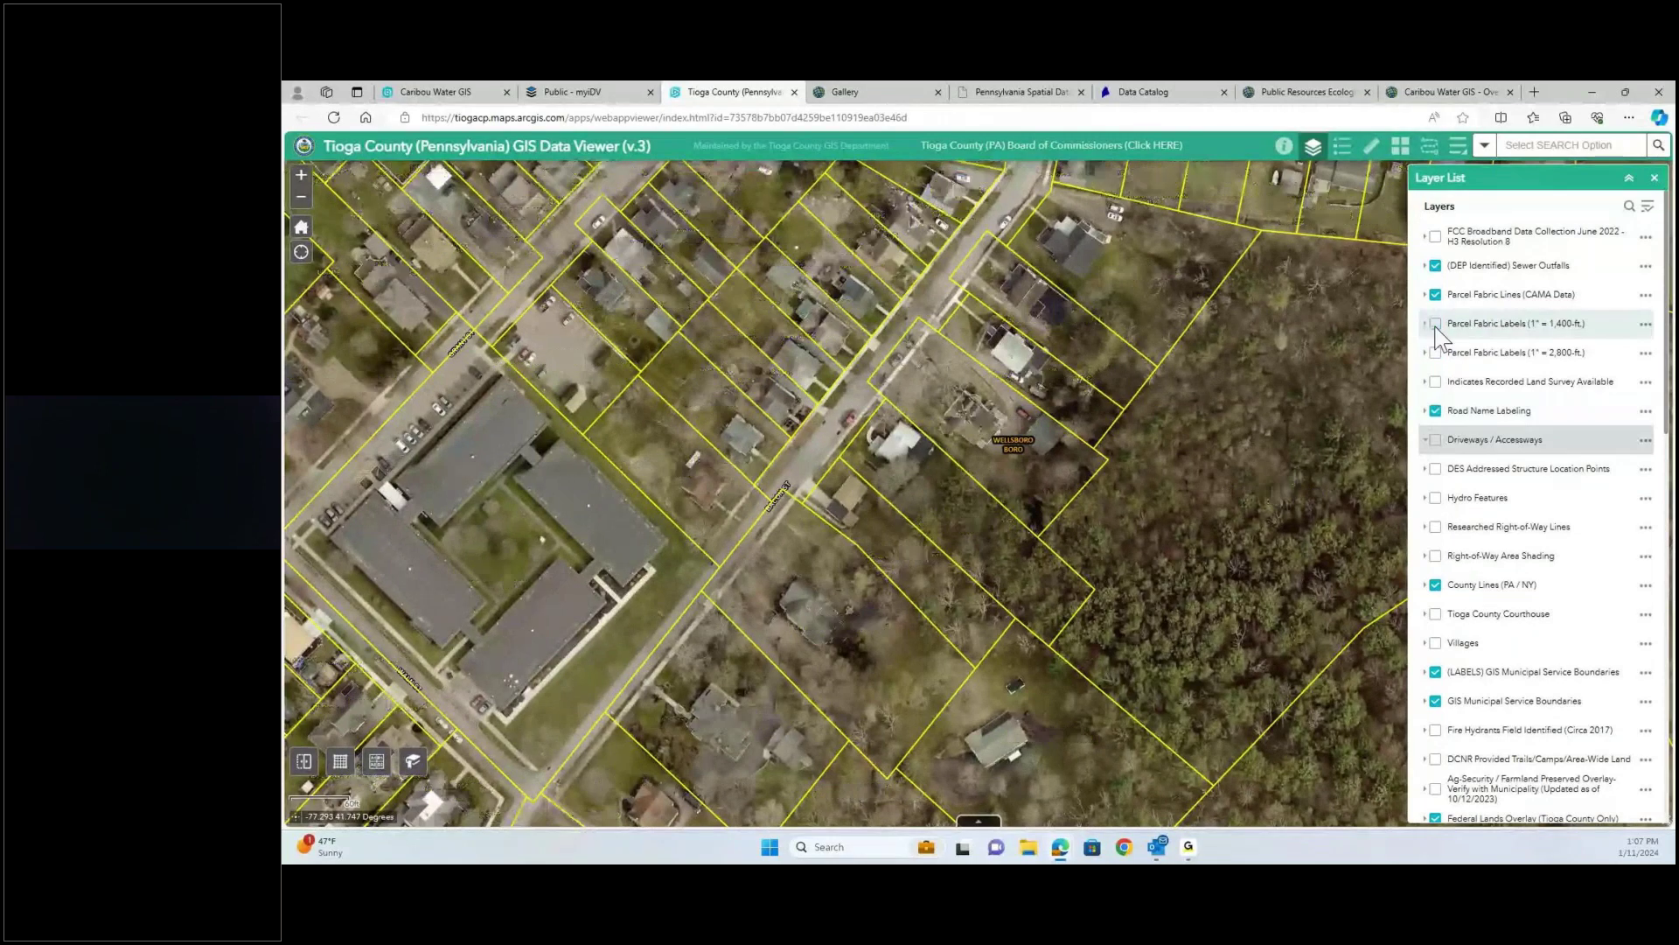
click(1436, 294)
scroll(1160, 390, down, 1)
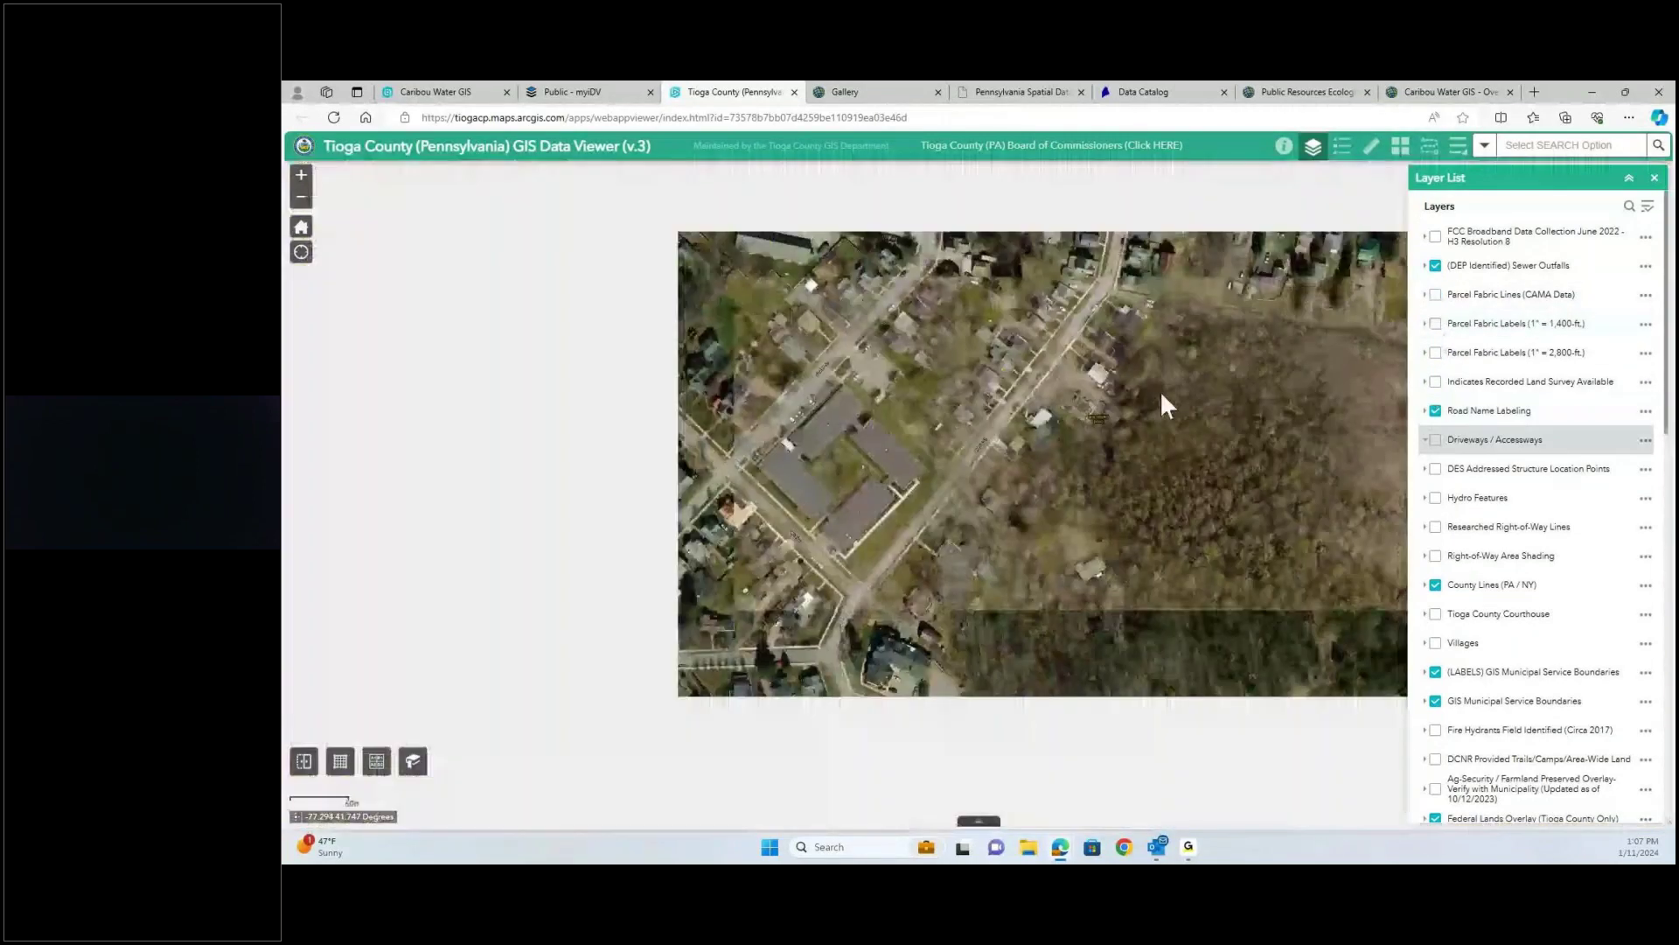
- Show the Hydro Features layer to inspect the streams and ponds around Wellsboro, and hide it again
click(1436, 497)
scroll(649, 496, down, 1)
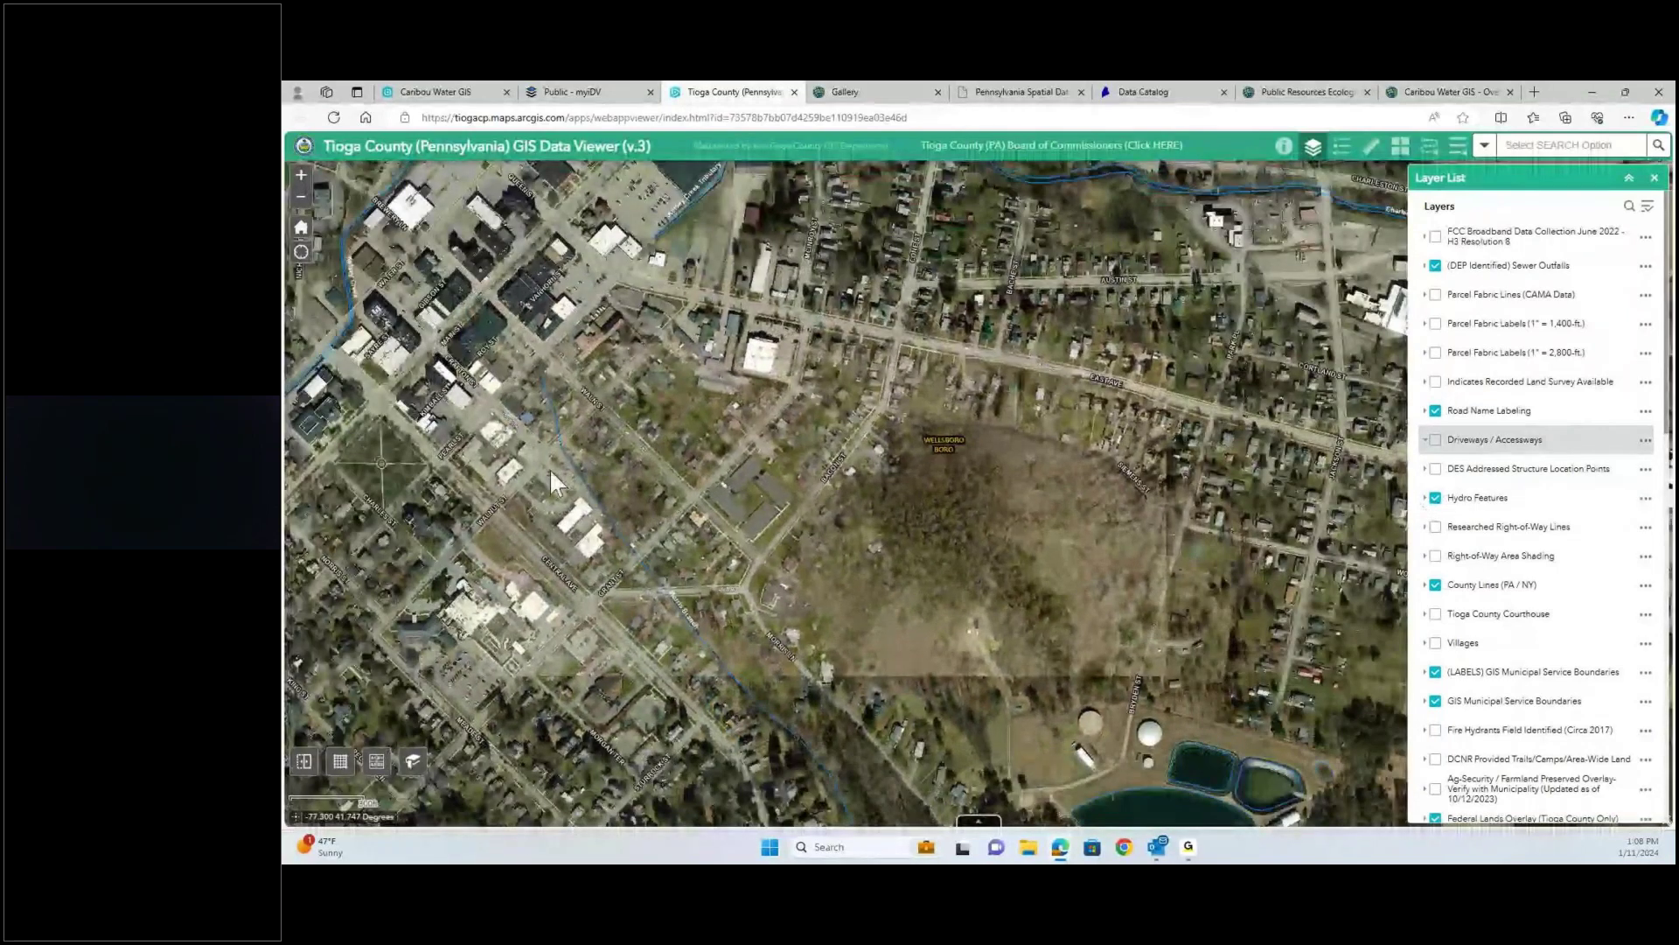
scroll(663, 380, down, 1)
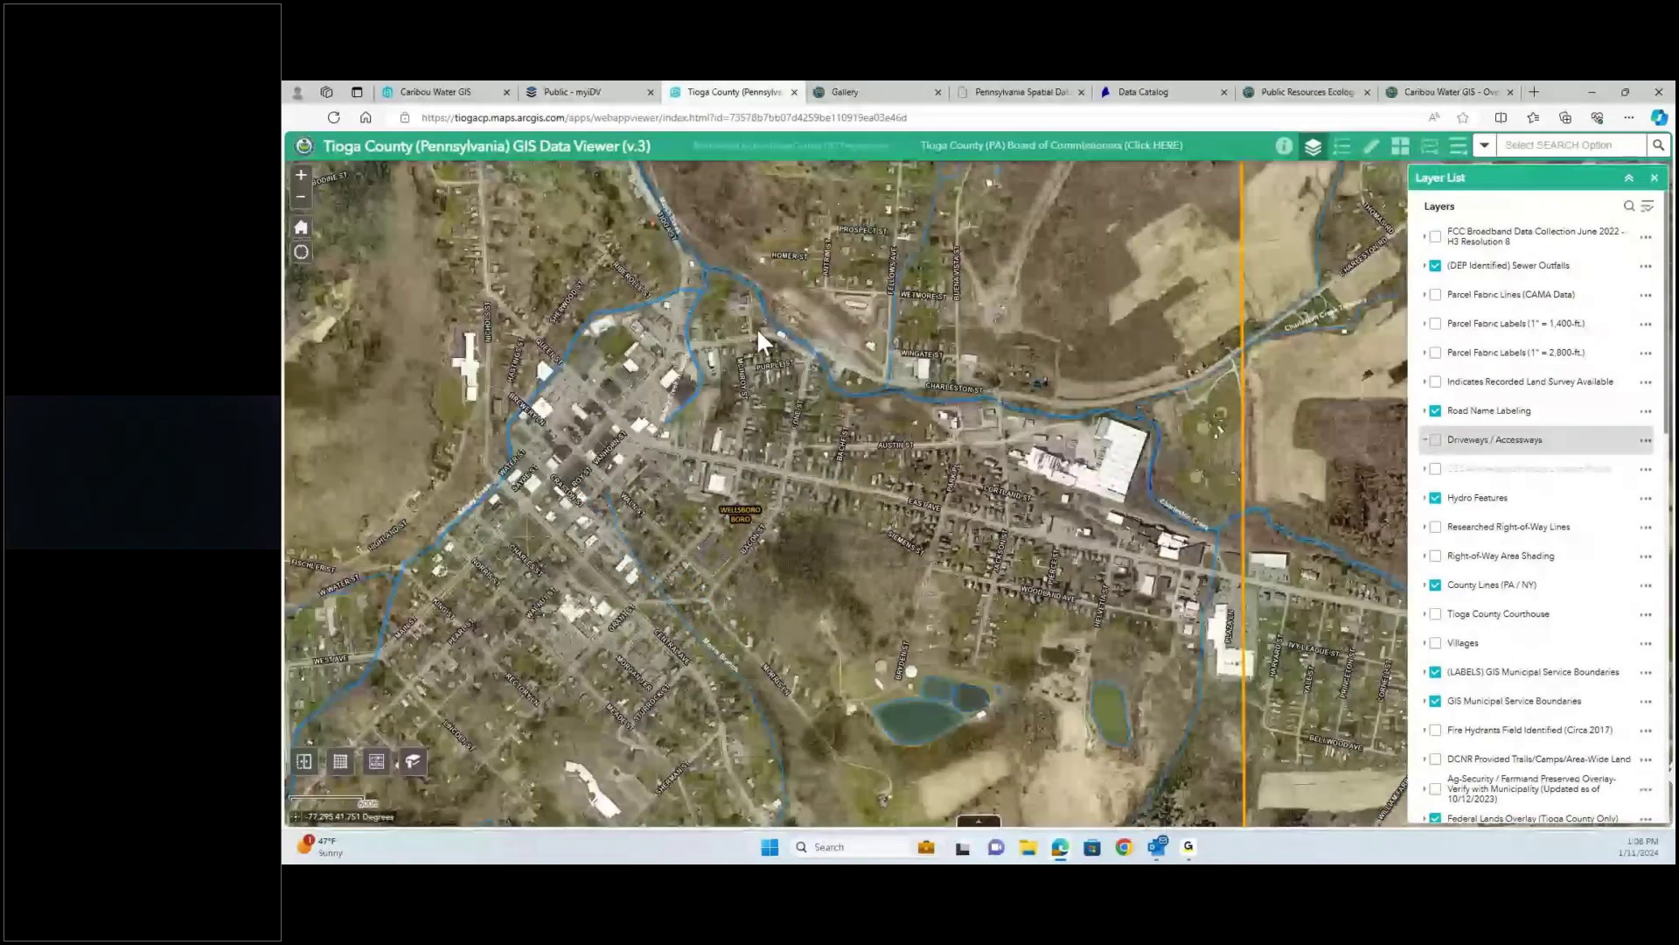
drag(1041, 691, 866, 494)
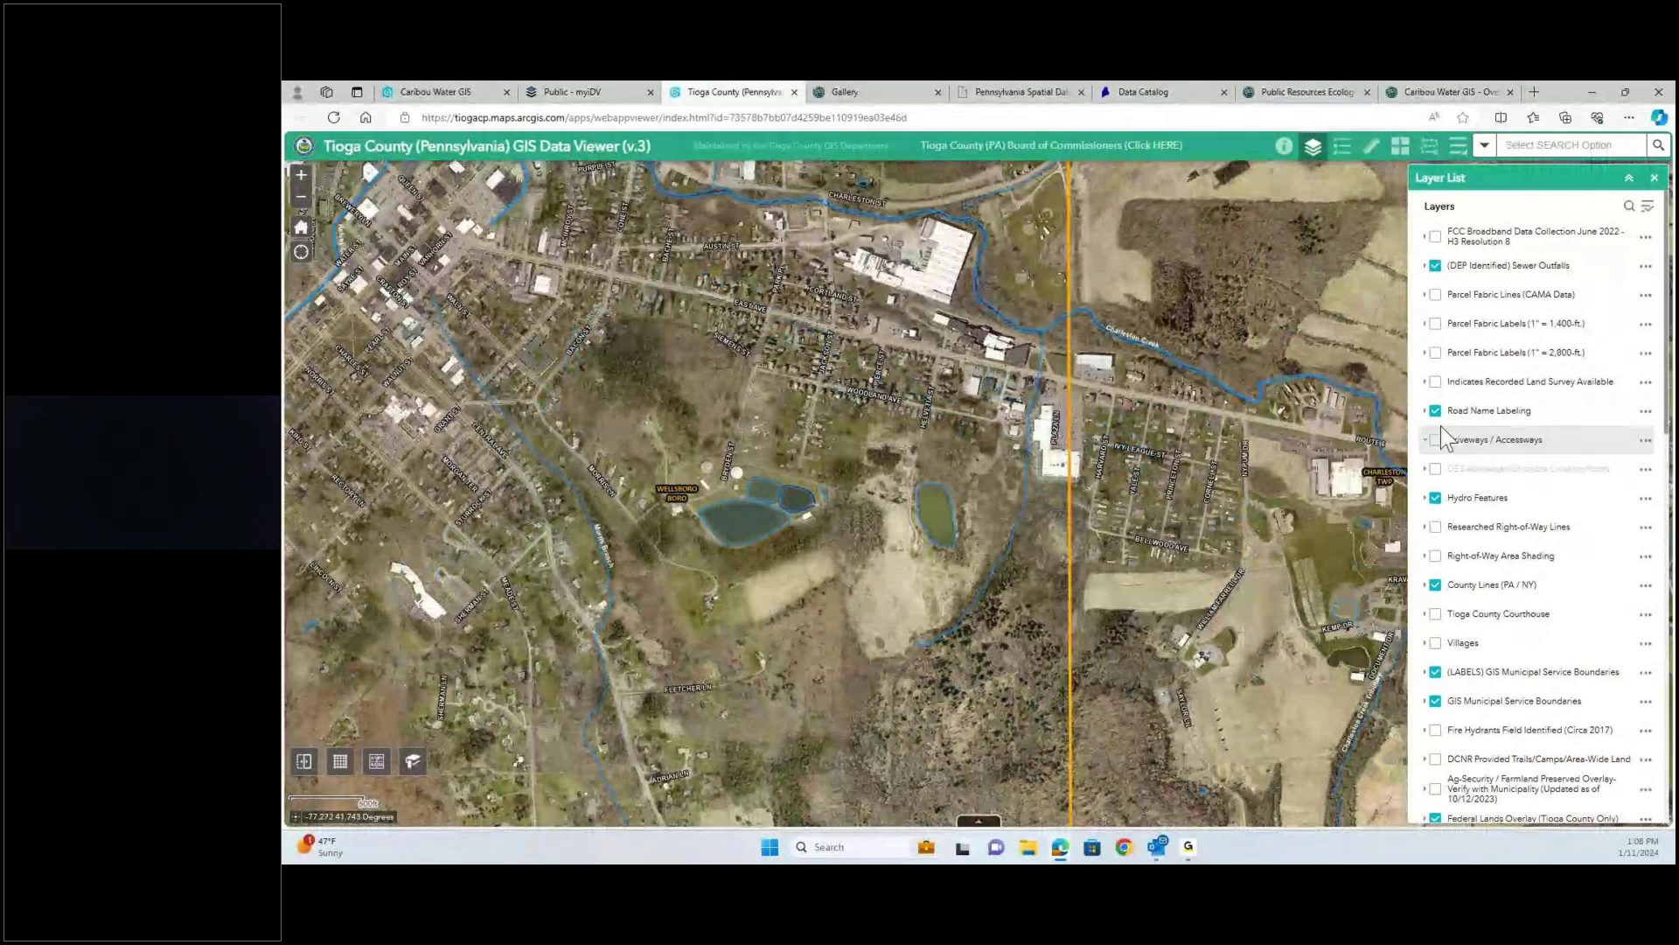
click(1435, 500)
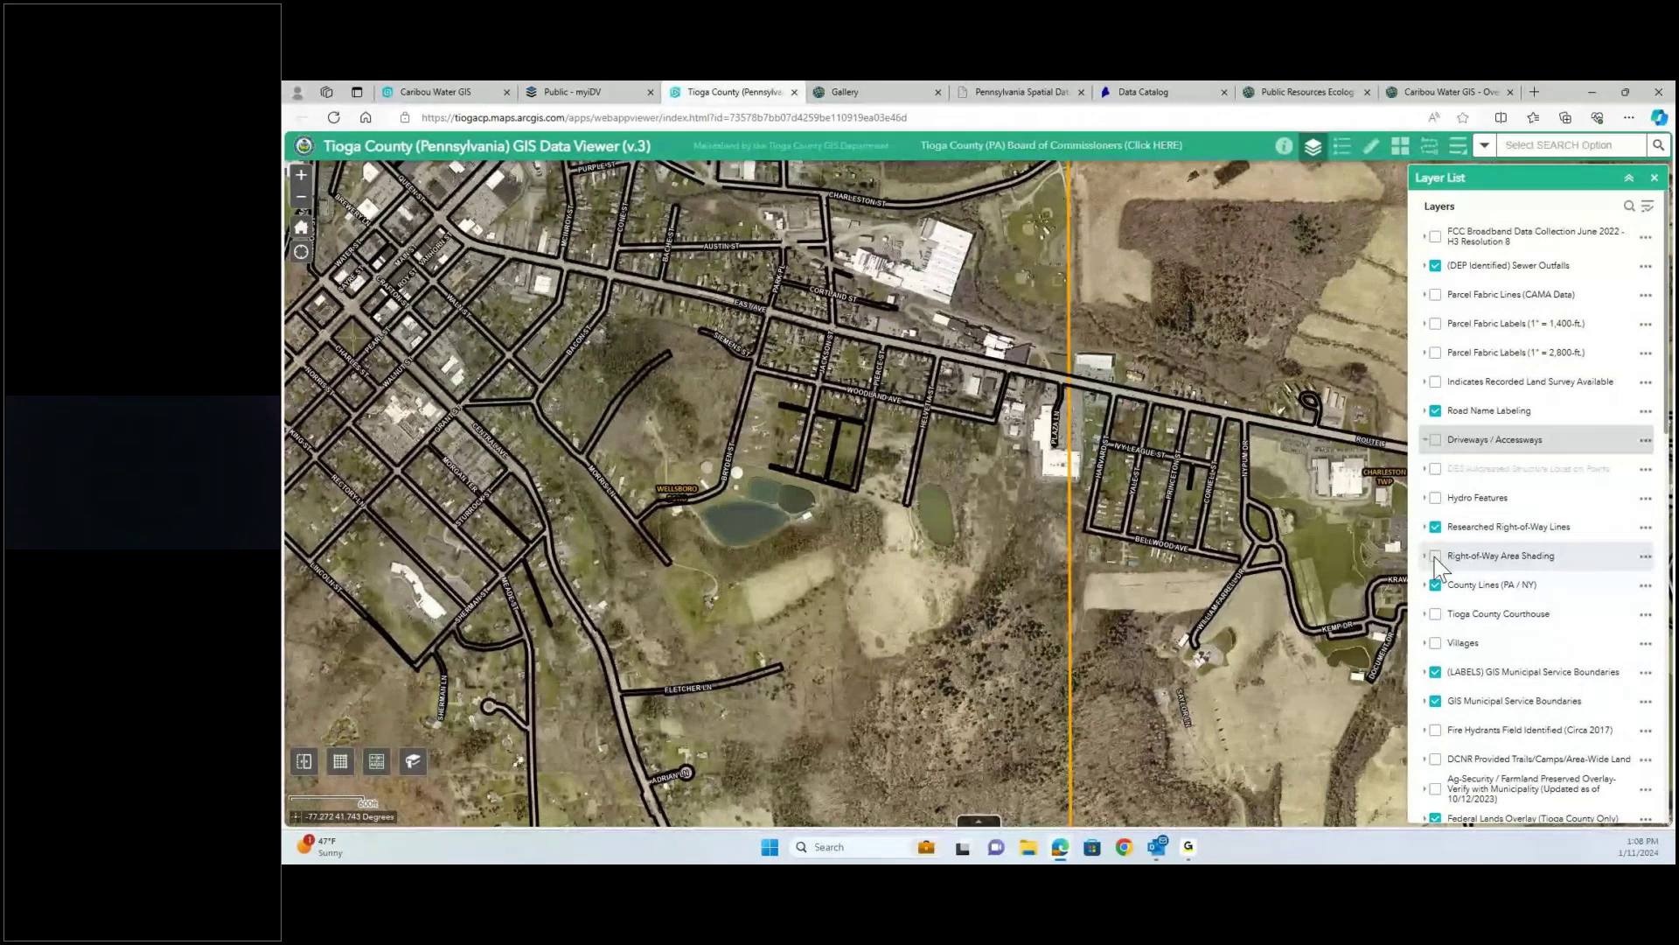
- Inspect the Wellsboro streets with Researched Right-of-Way Lines and Right-of-Way Area Shading shown, and turn both layers off
click(1436, 557)
drag(581, 480, 737, 563)
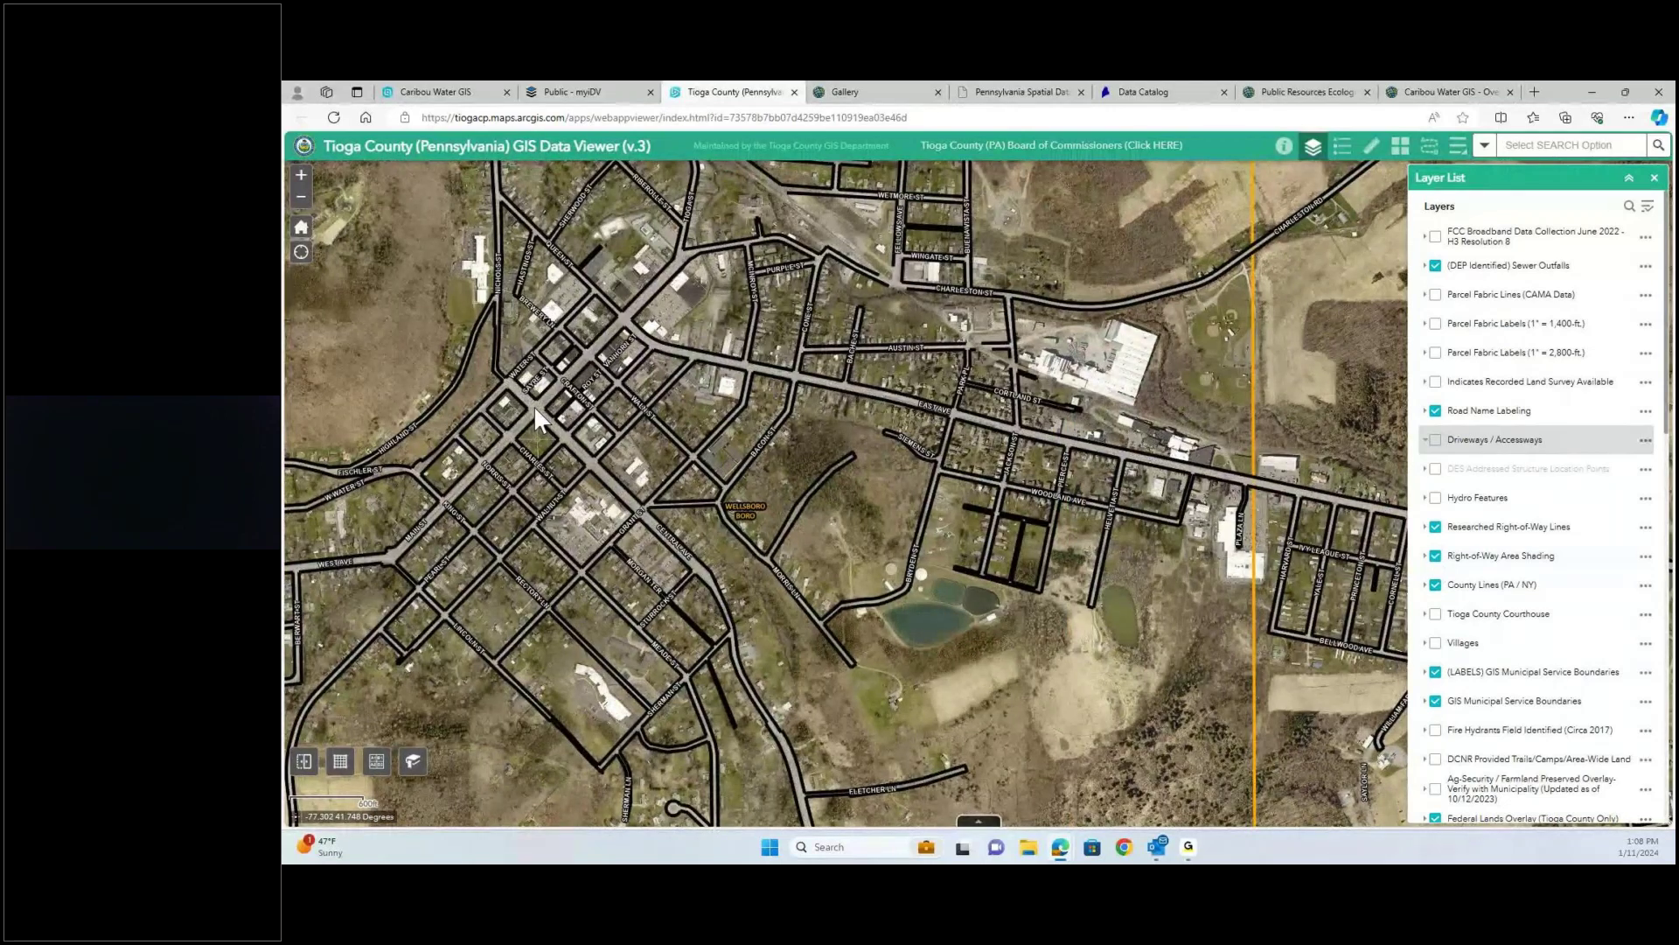
click(1436, 556)
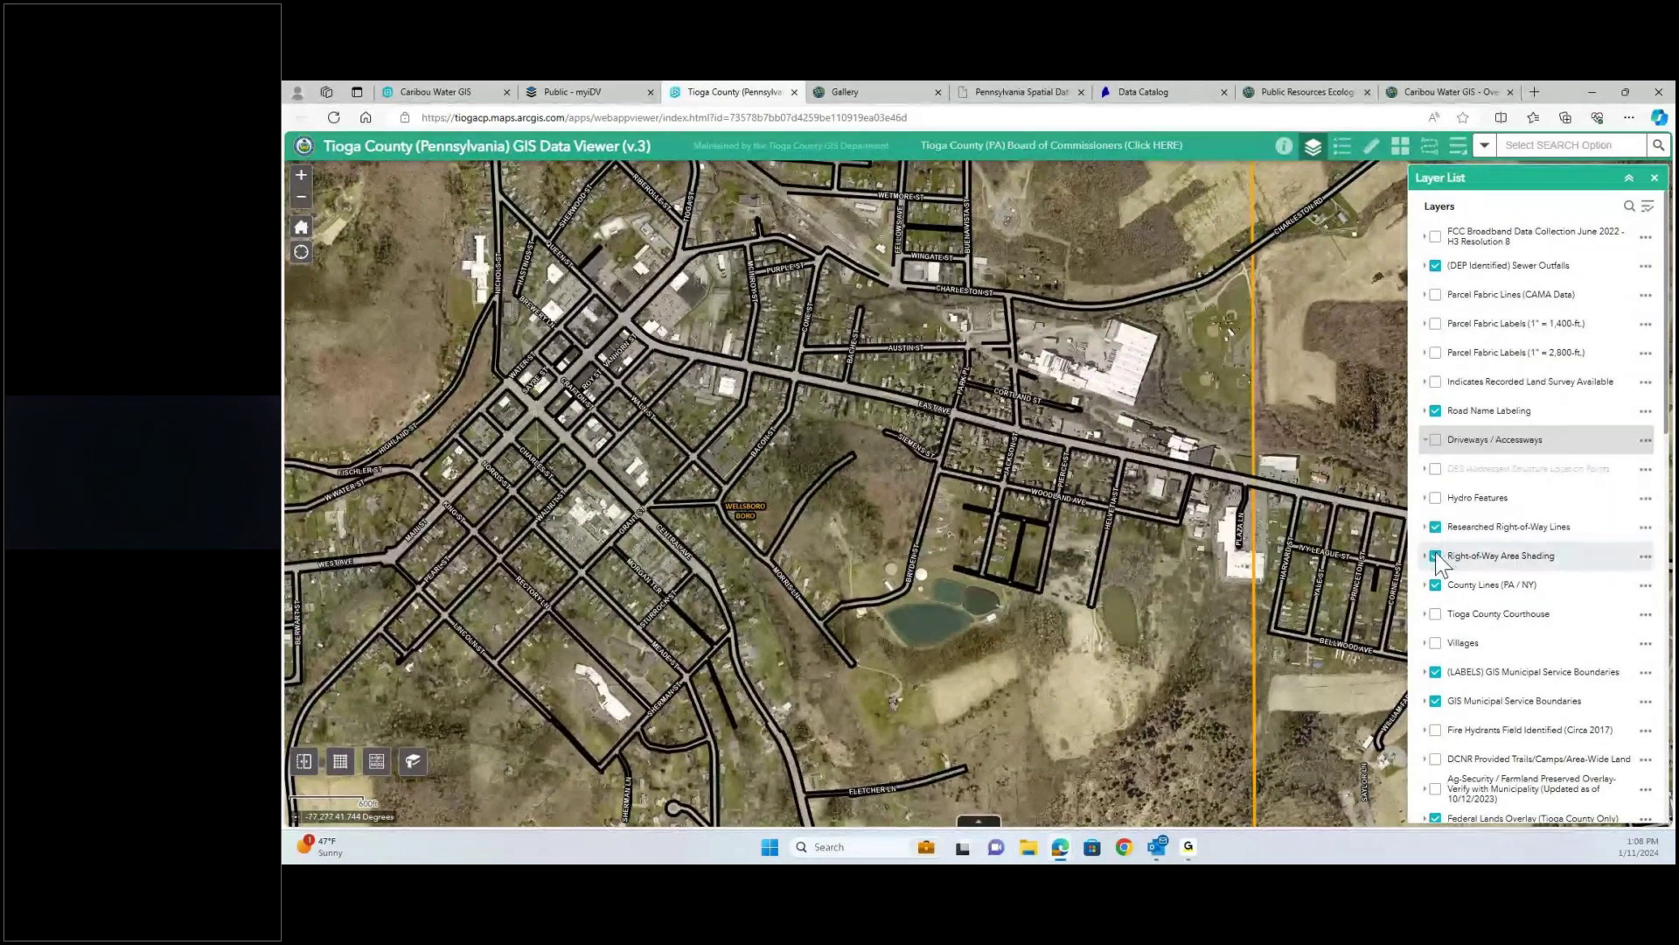
click(1435, 556)
click(1435, 556)
click(1436, 526)
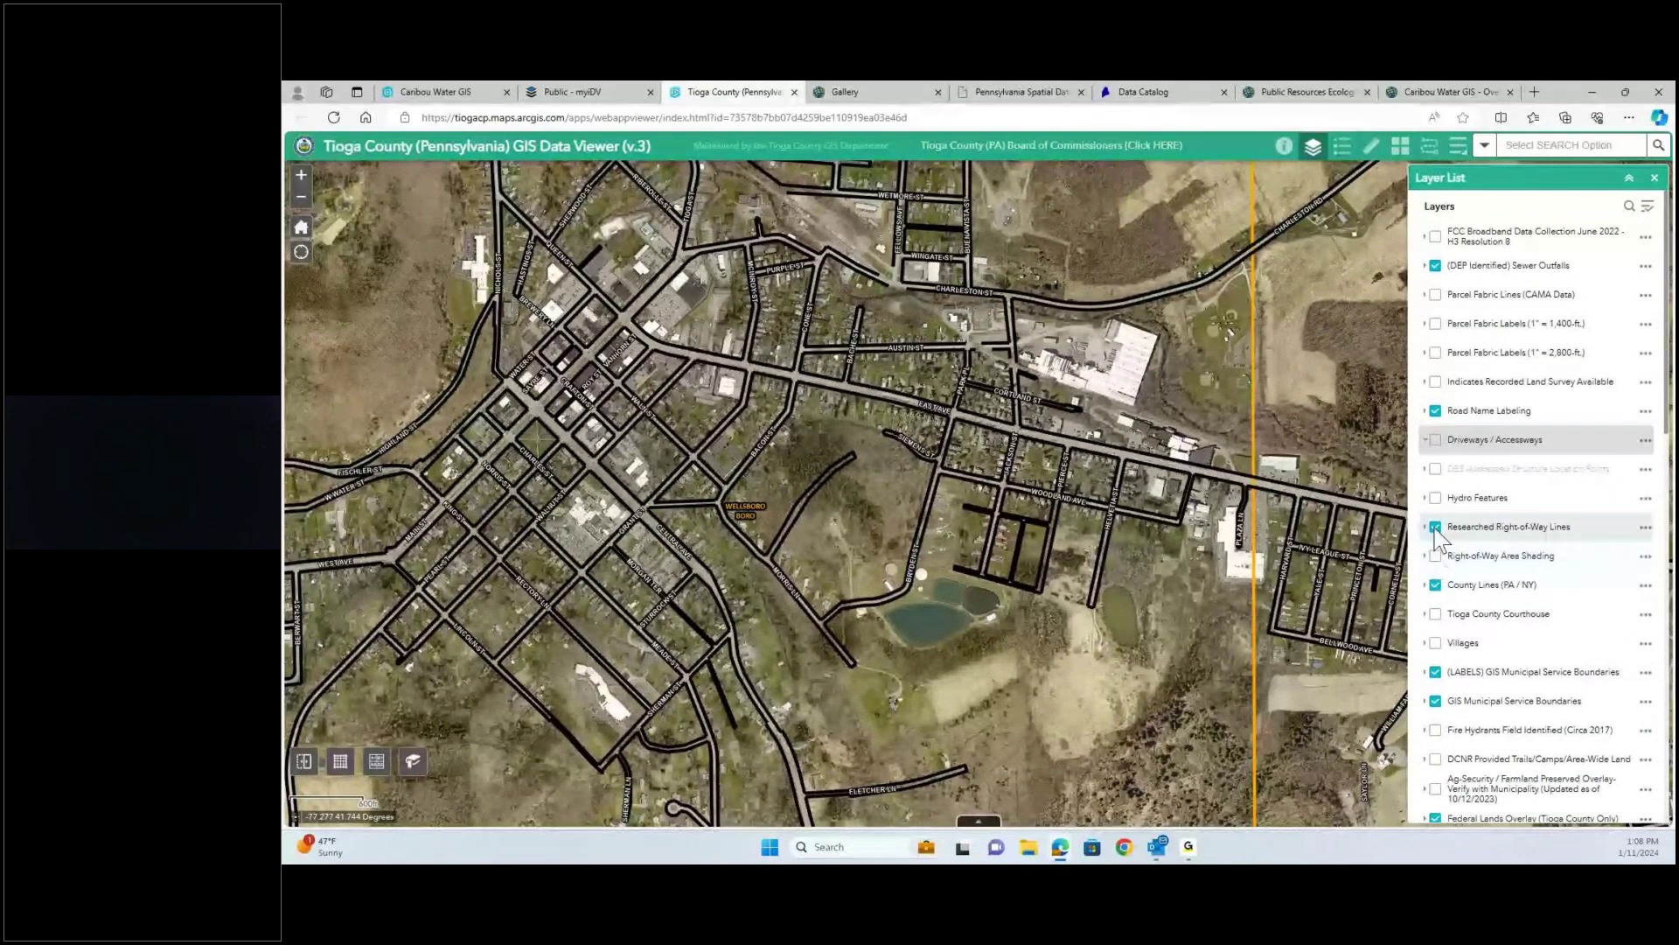
- Show the Fire Hydrants Field Identified (Circa 2017) layer to view the hydrant locations in Wellsboro, and hide it again
scroll(1453, 595, down, 2)
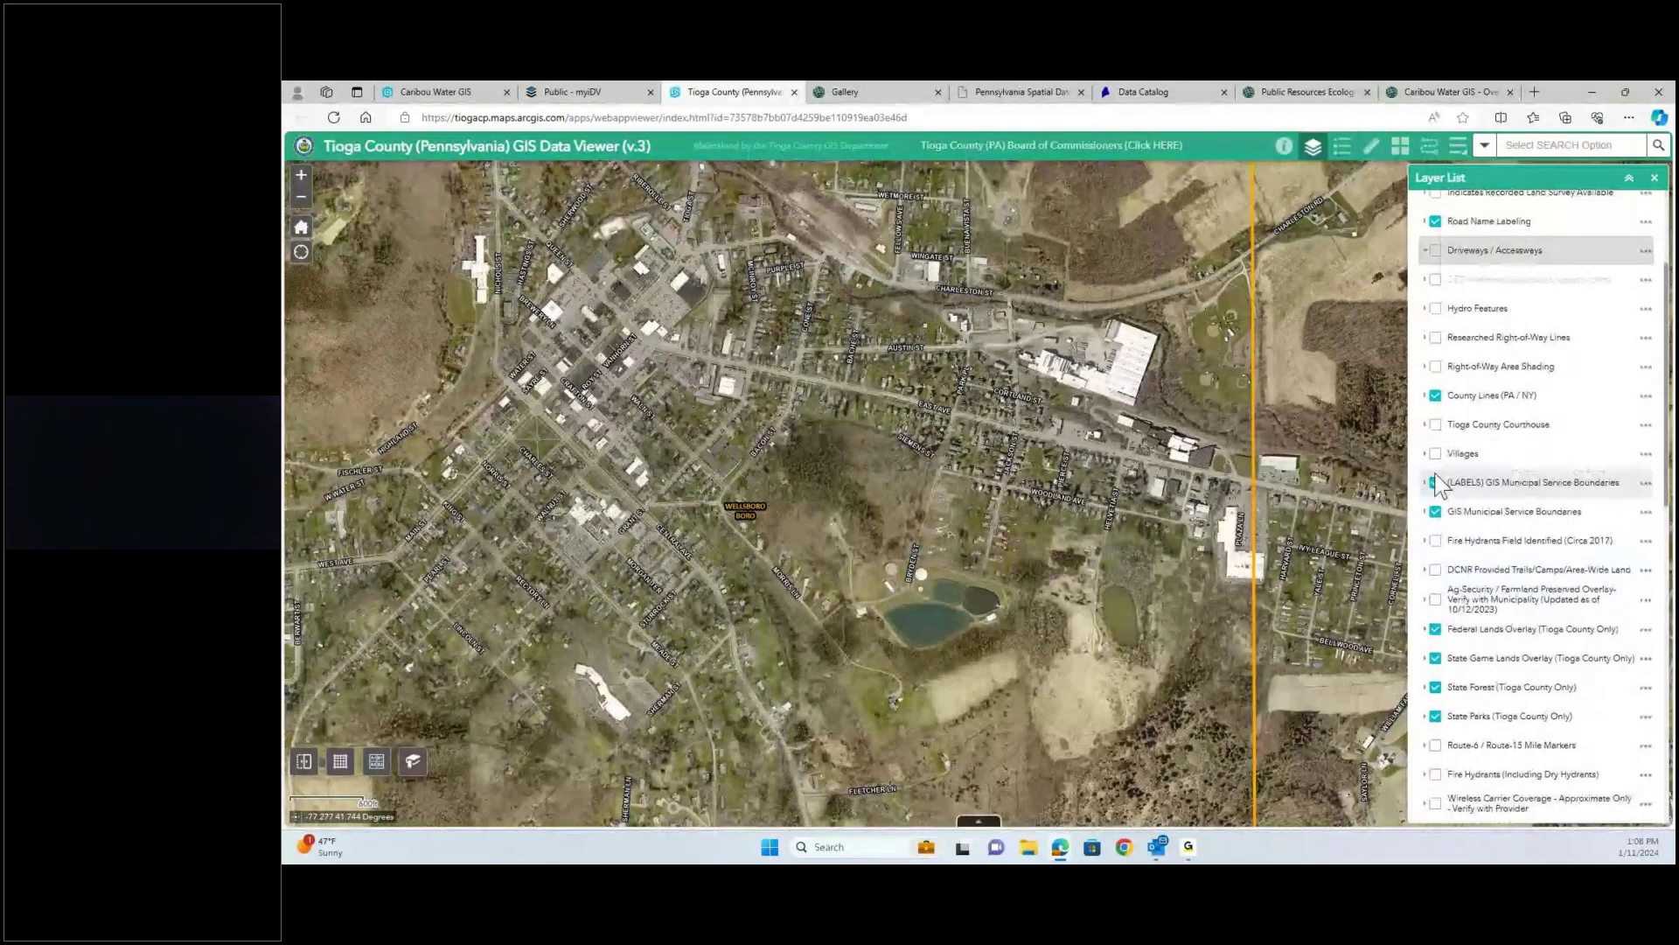
click(1435, 540)
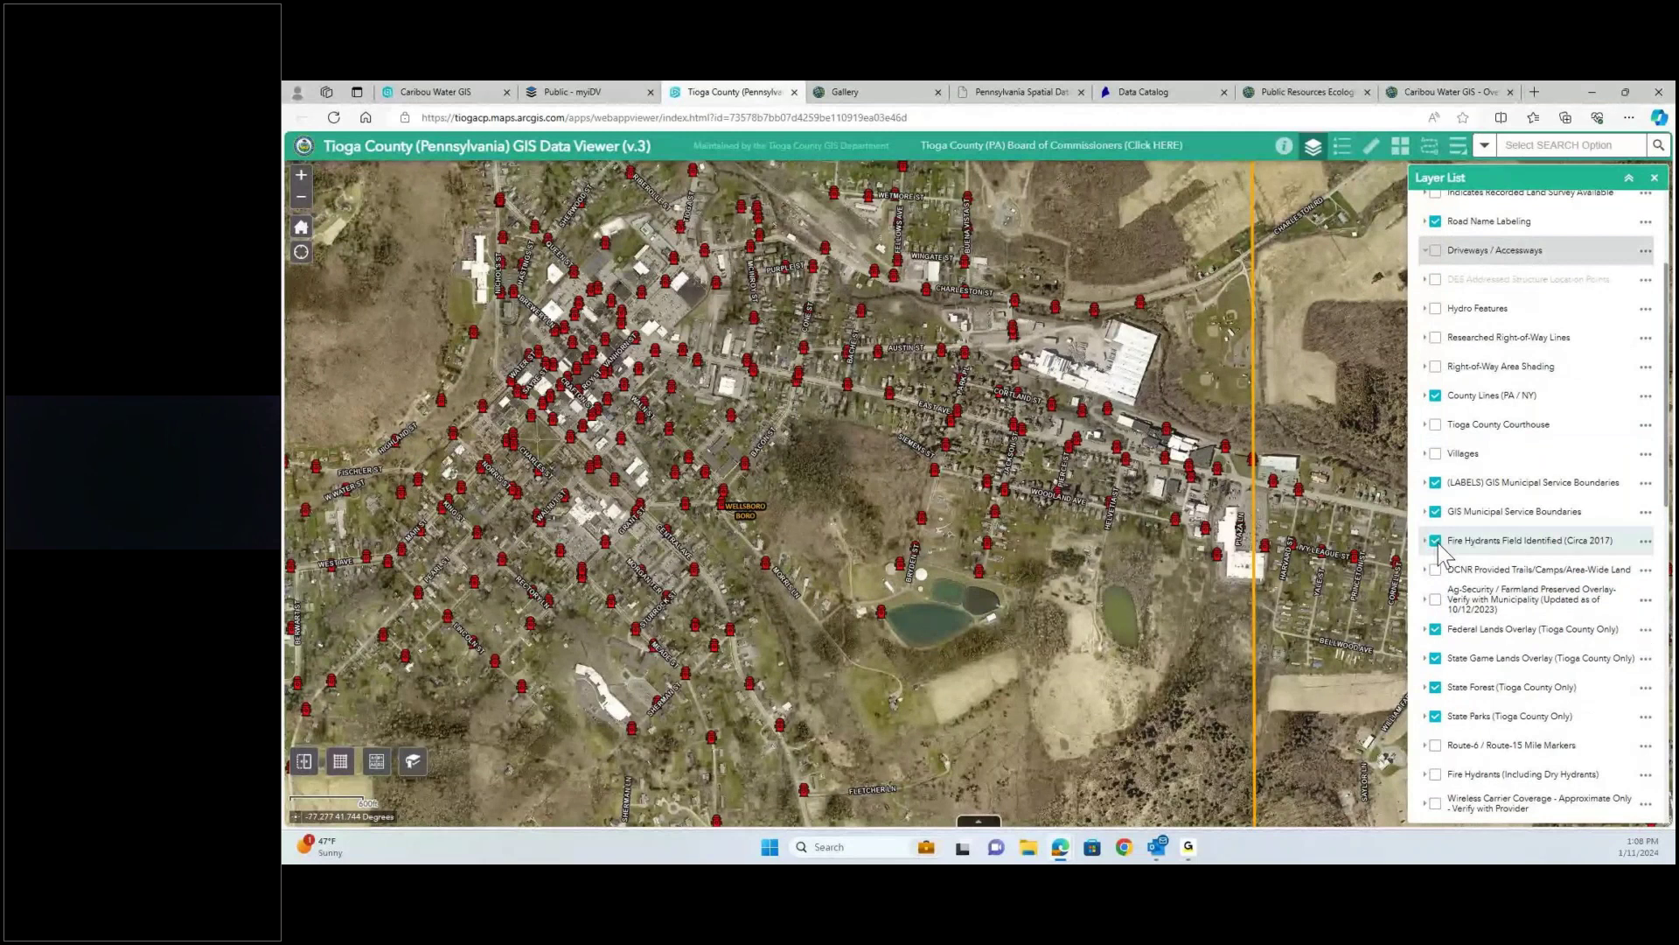
click(1435, 541)
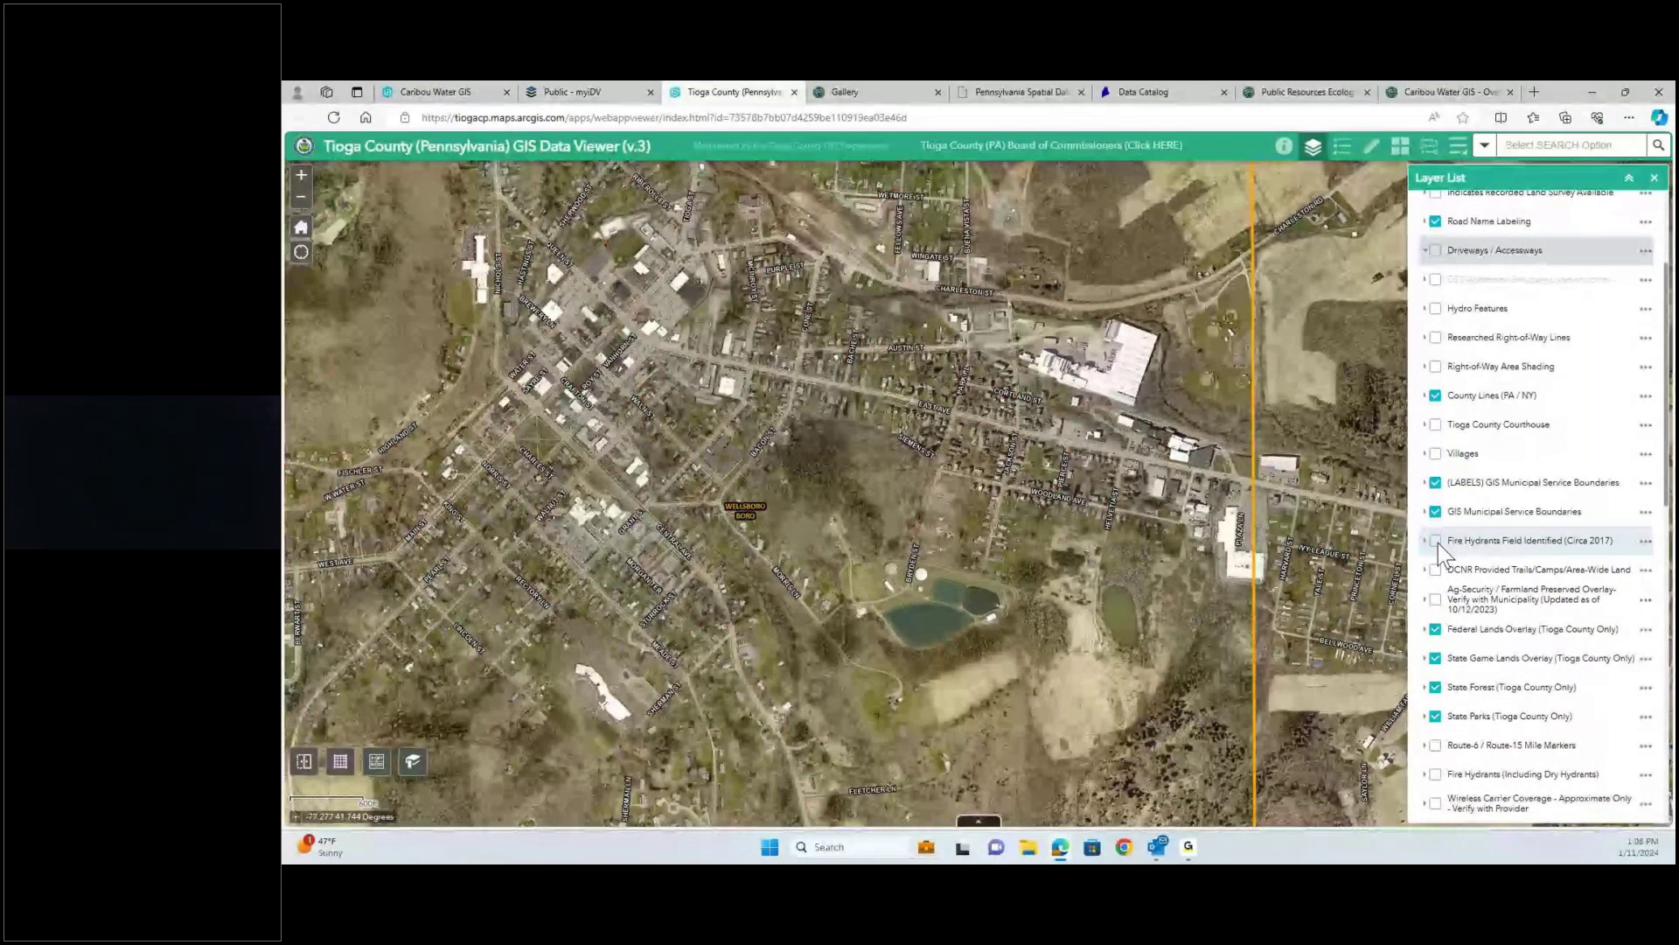
- Turn on the USDA Soil Zones (2017) layer and expand the legend of its USDA Soil Zones / Types sublayer
scroll(1437, 544, down, 1)
scroll(1438, 544, down, 1)
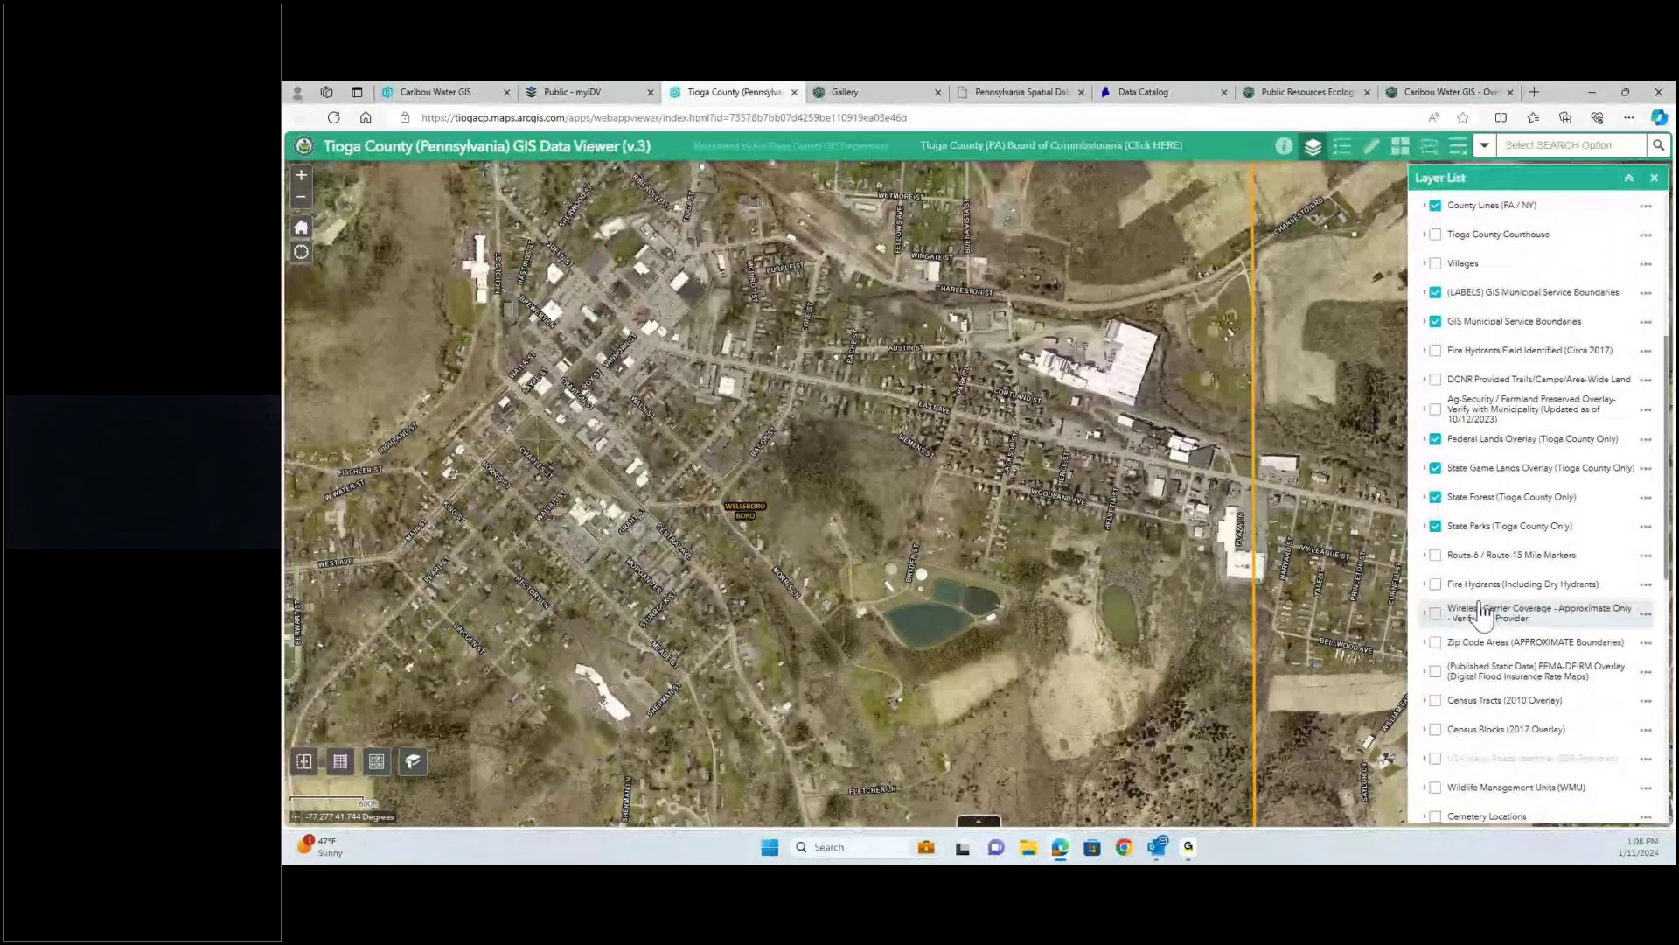
scroll(1434, 588, down, 2)
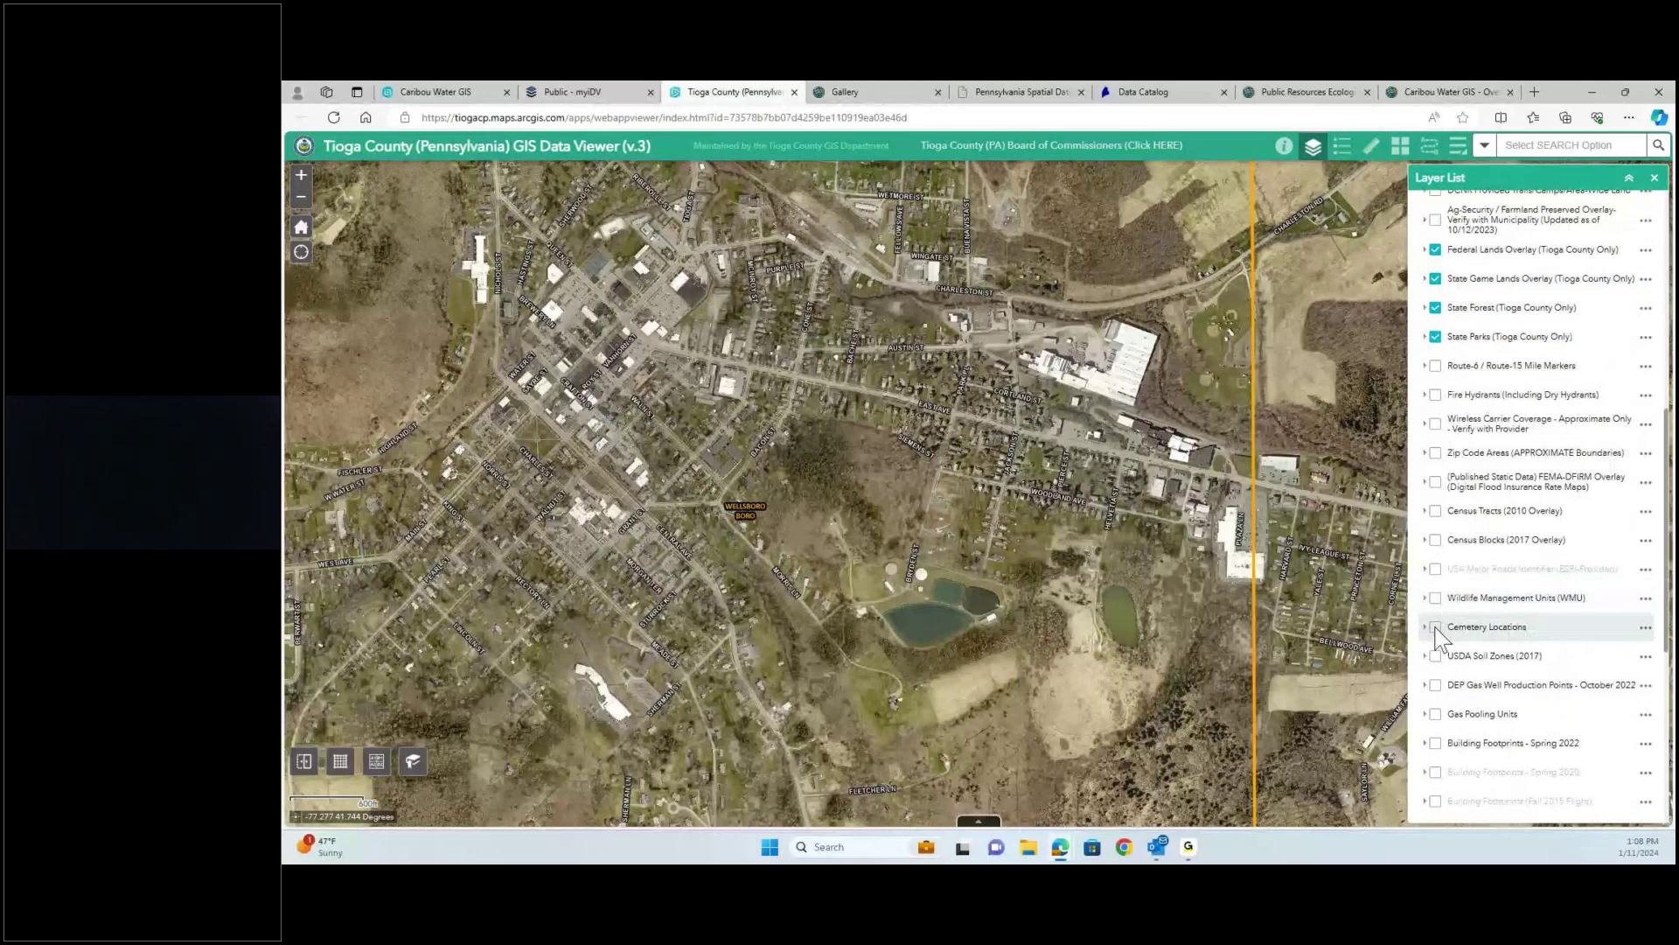
click(1436, 656)
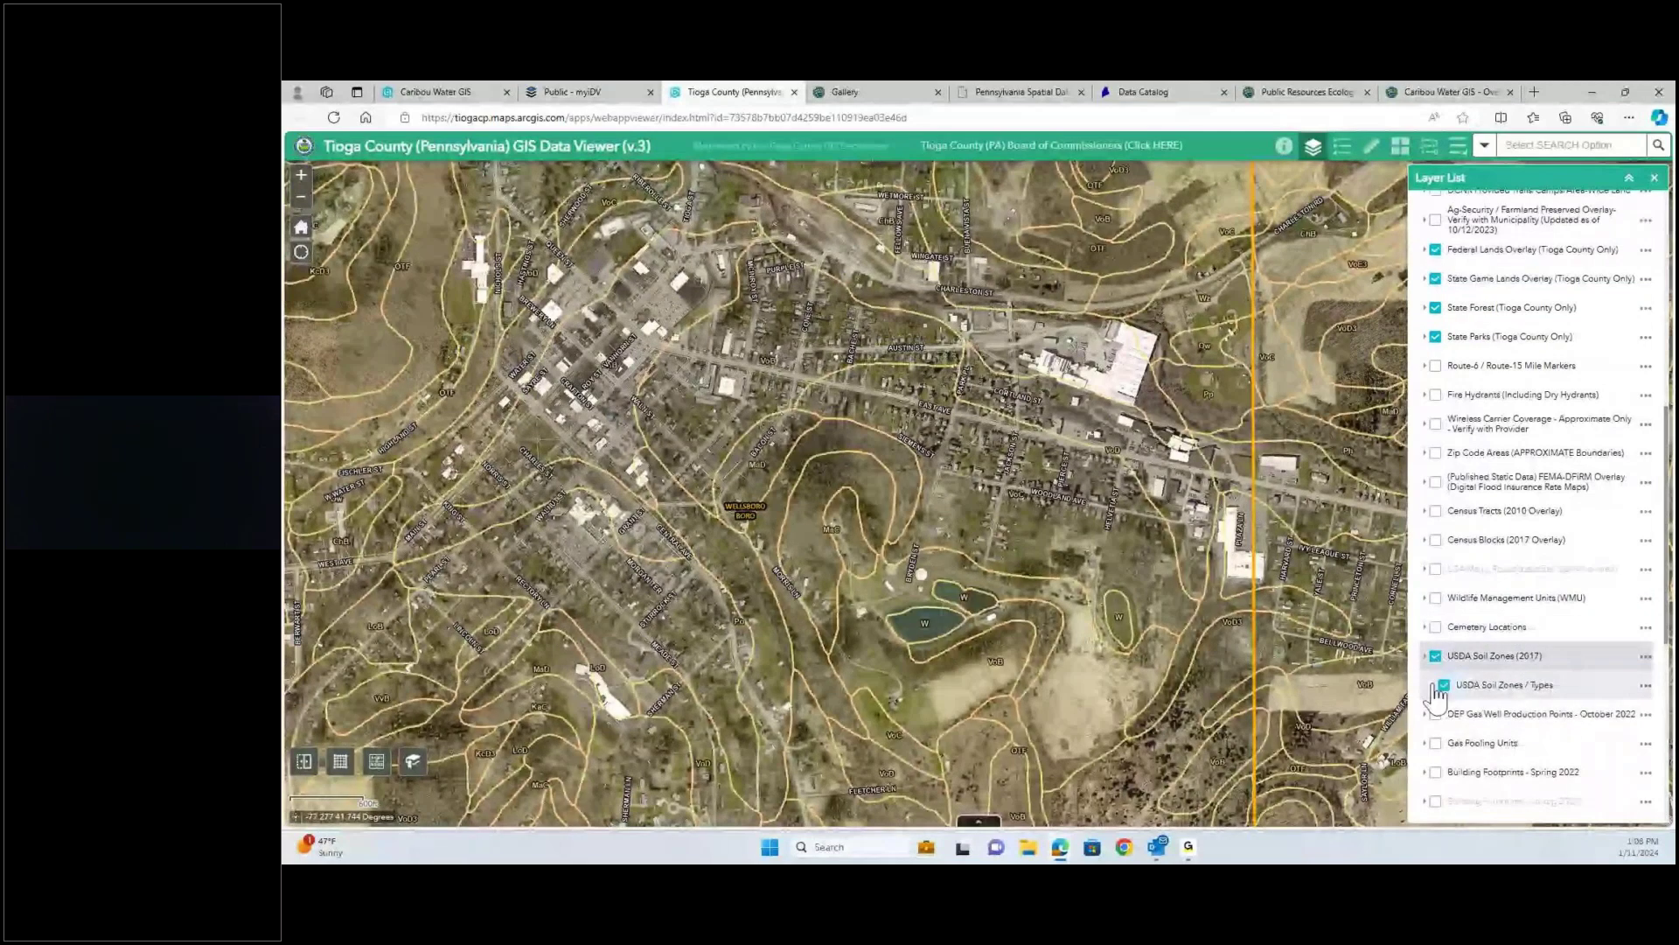
click(1433, 687)
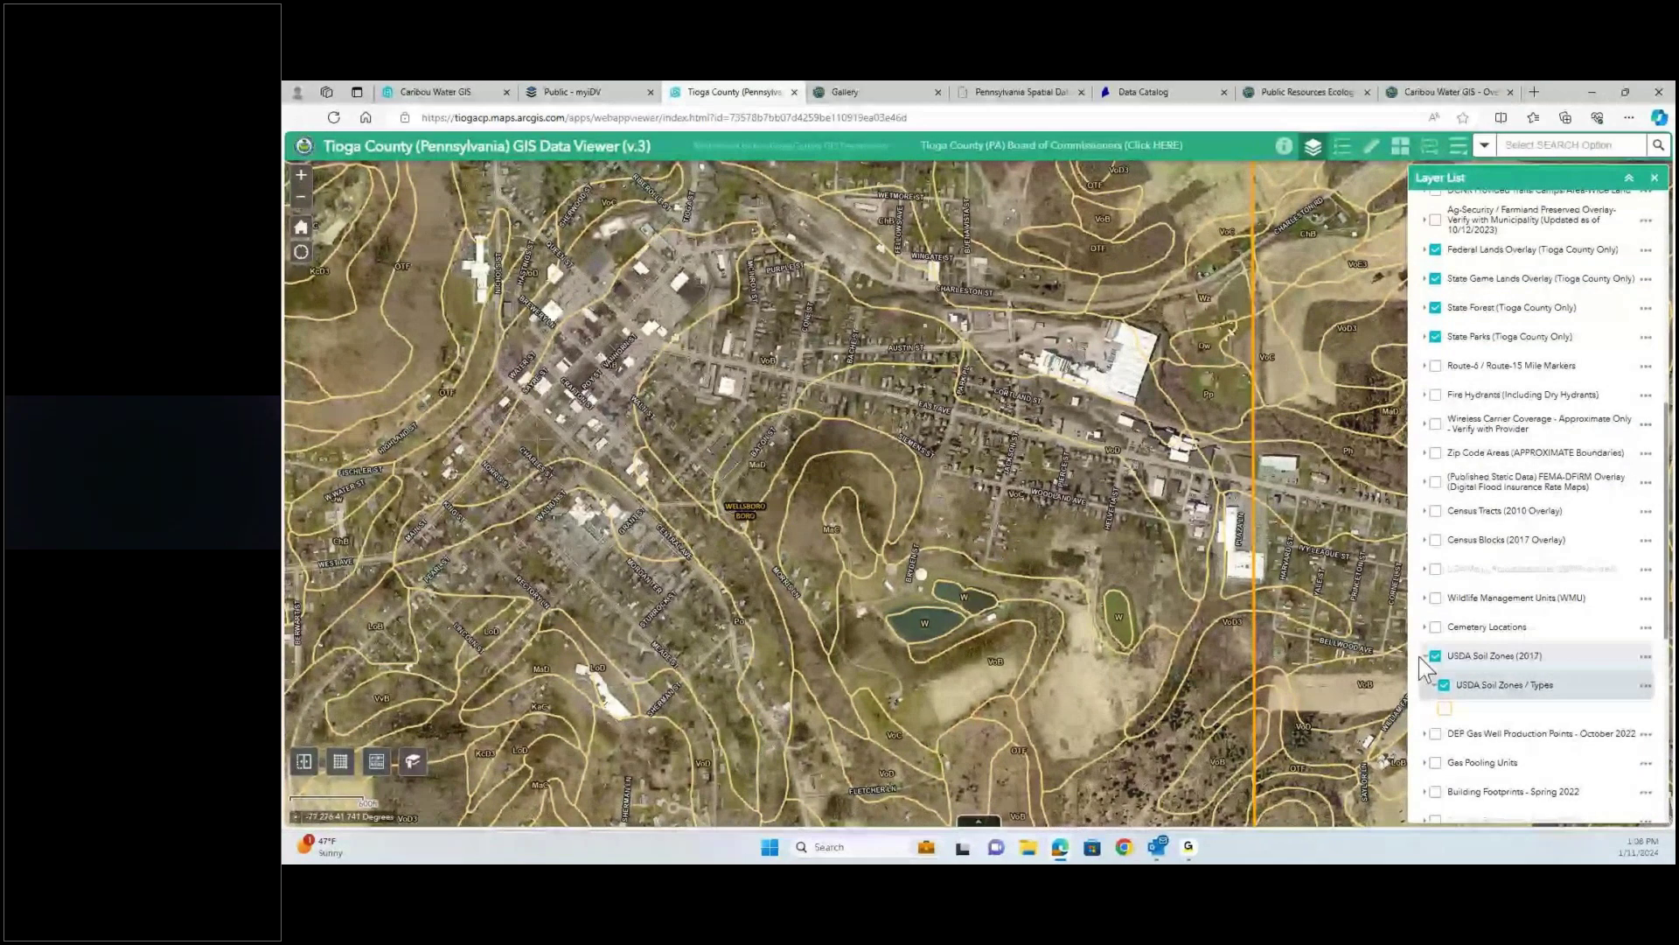
- Compare the 2022 (Springtime) Leaf-Off Flight Imagery with the PEMA Statewide Ortho Imagery over Wellsboro, leaving the 2022 imagery on
scroll(1552, 649, down, 4)
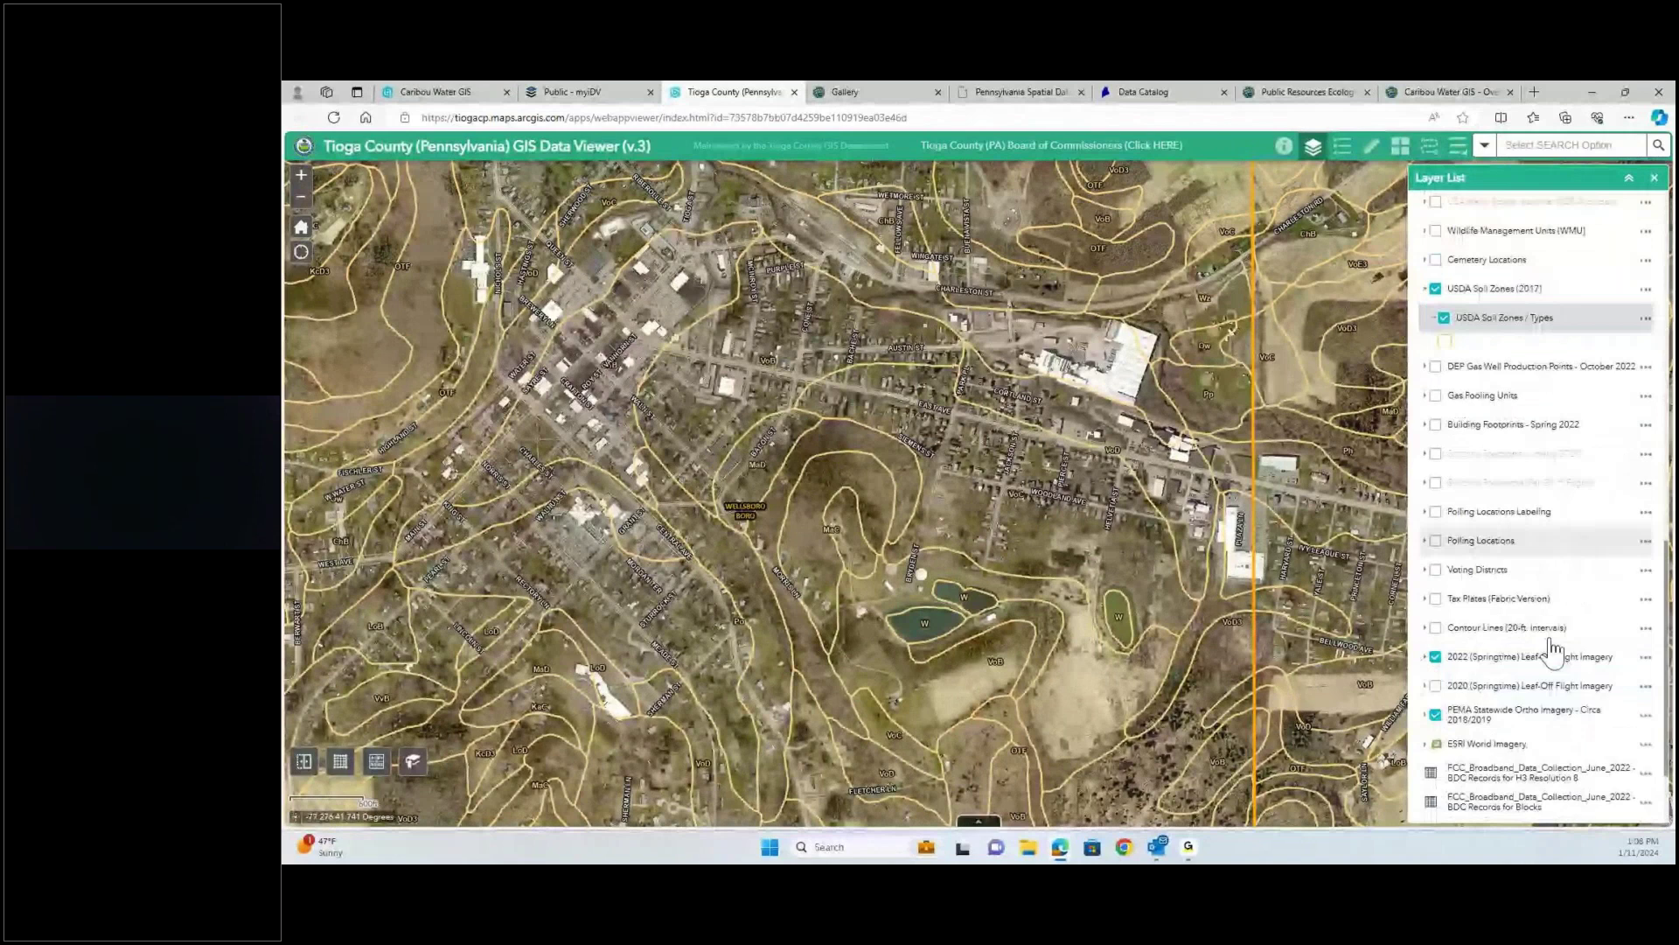
scroll(1505, 636, down, 1)
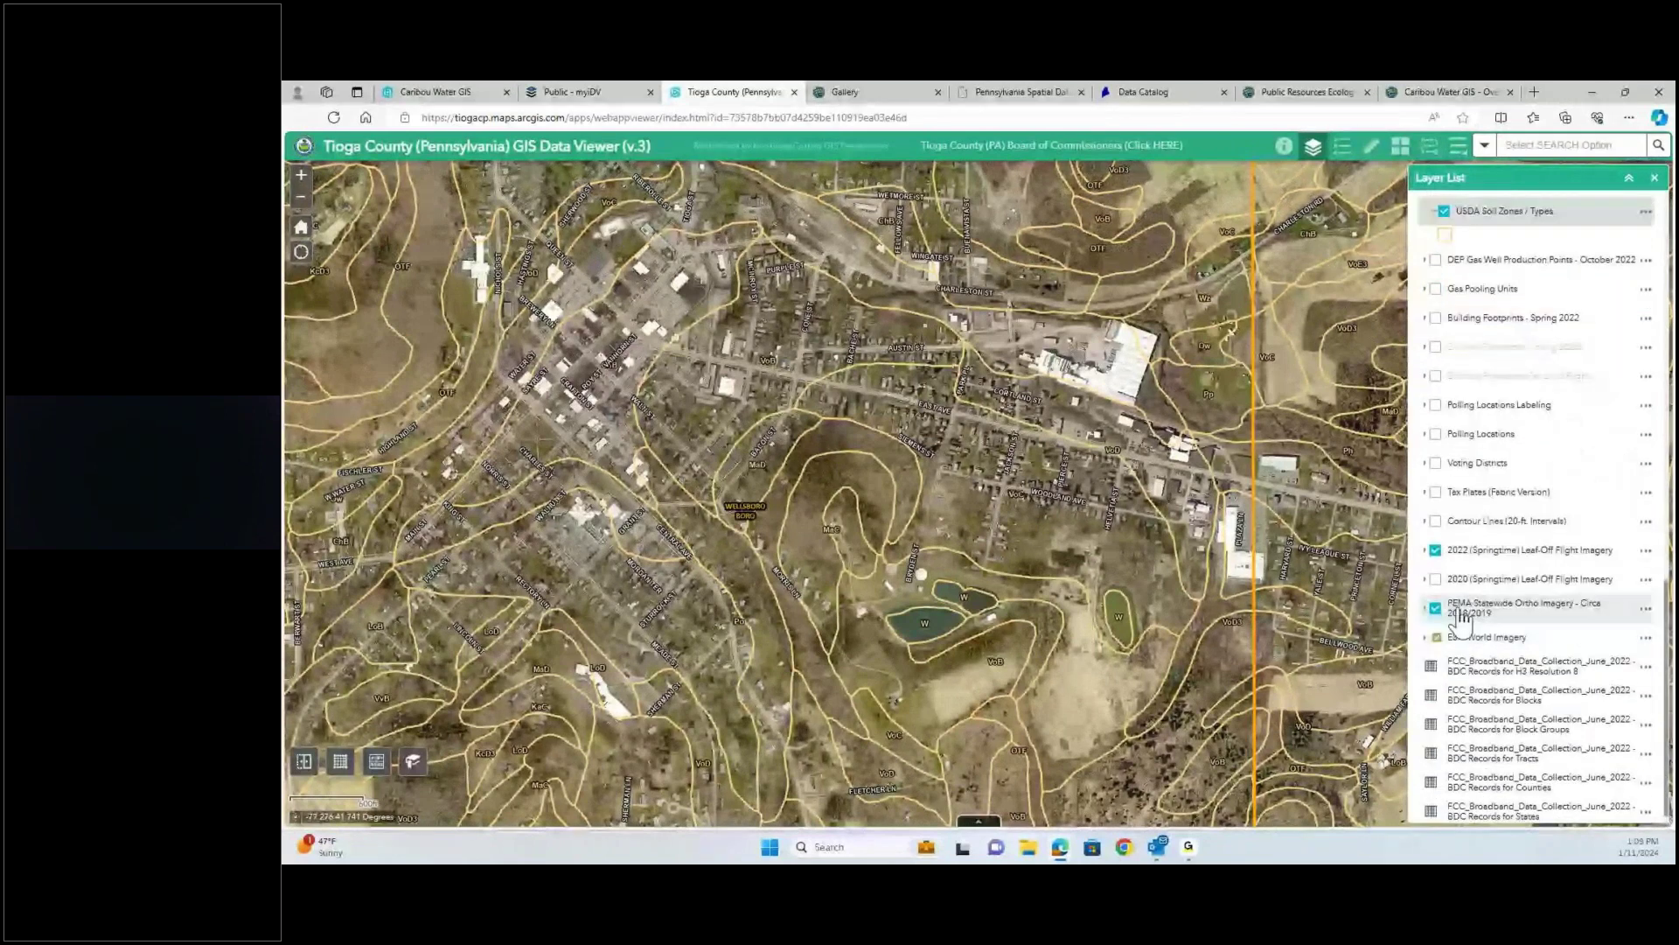
click(1437, 580)
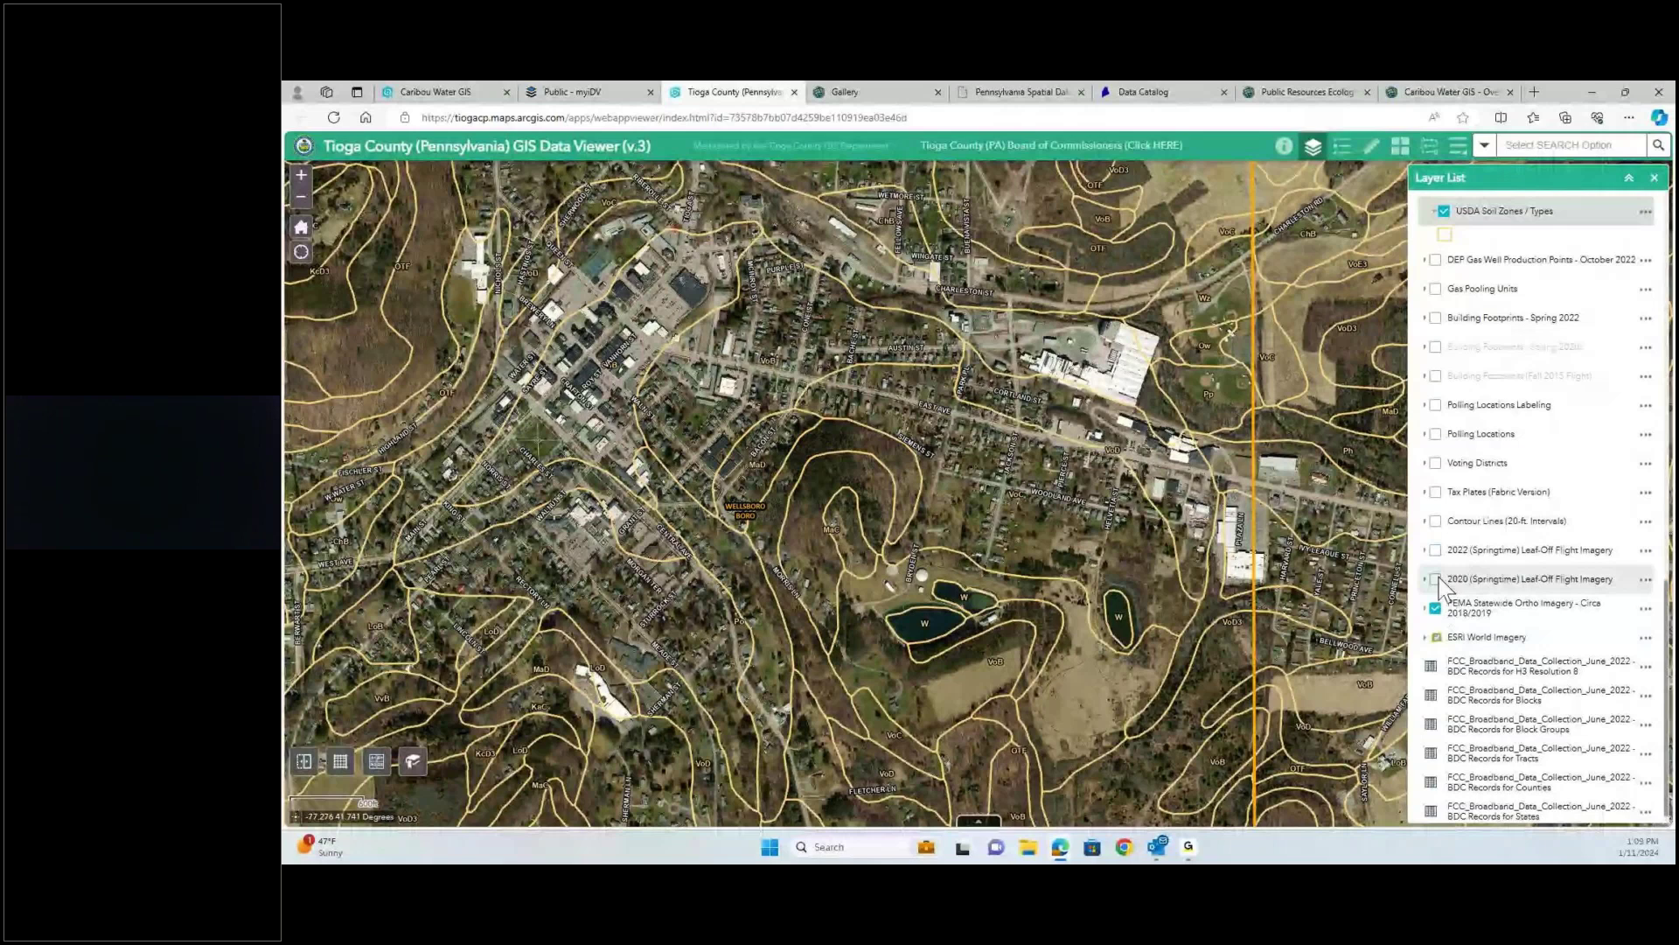
click(1436, 554)
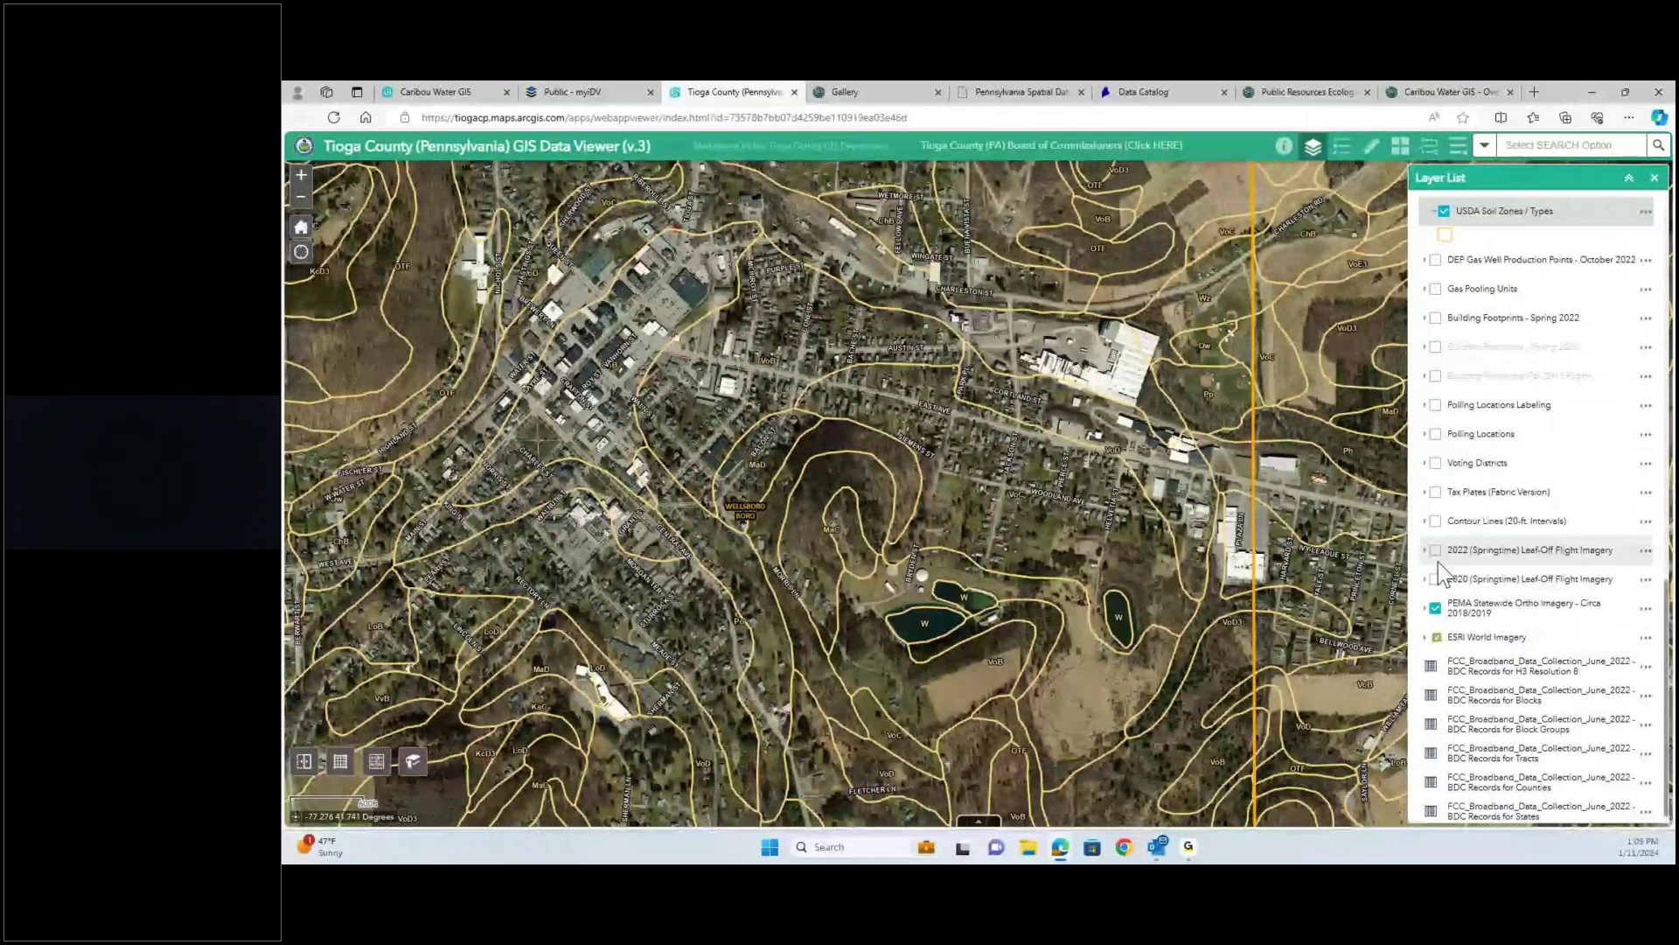
drag(838, 517, 1060, 562)
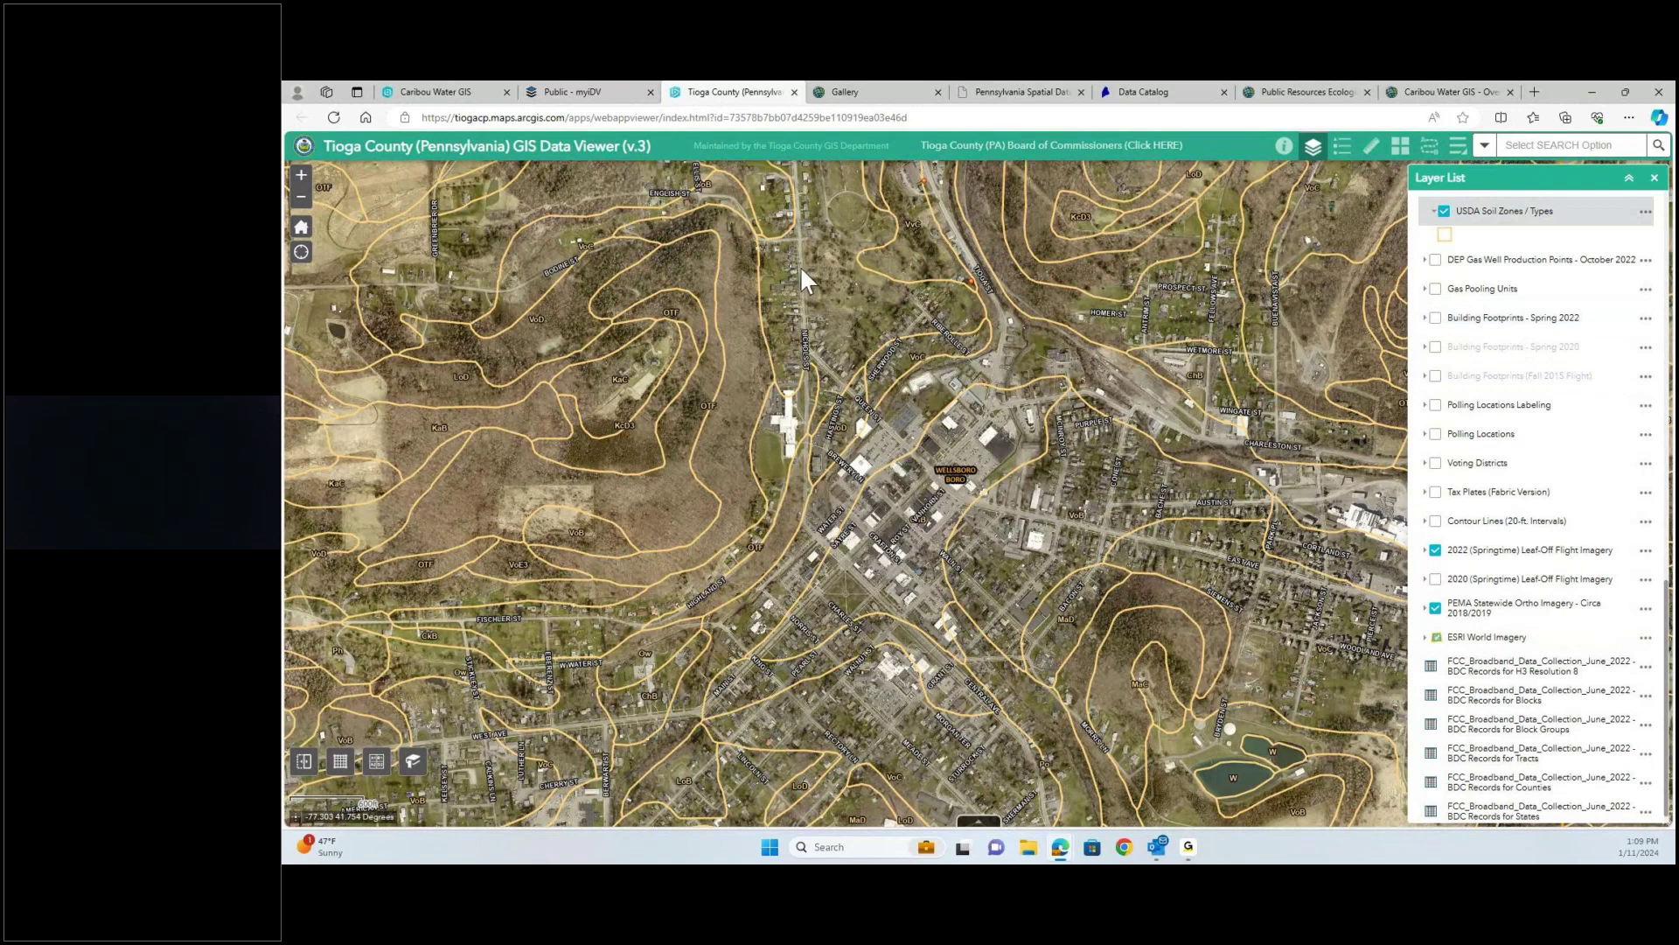
- Switch to the Gallery for Cumberland County and look through all of its published maps and web apps
click(868, 89)
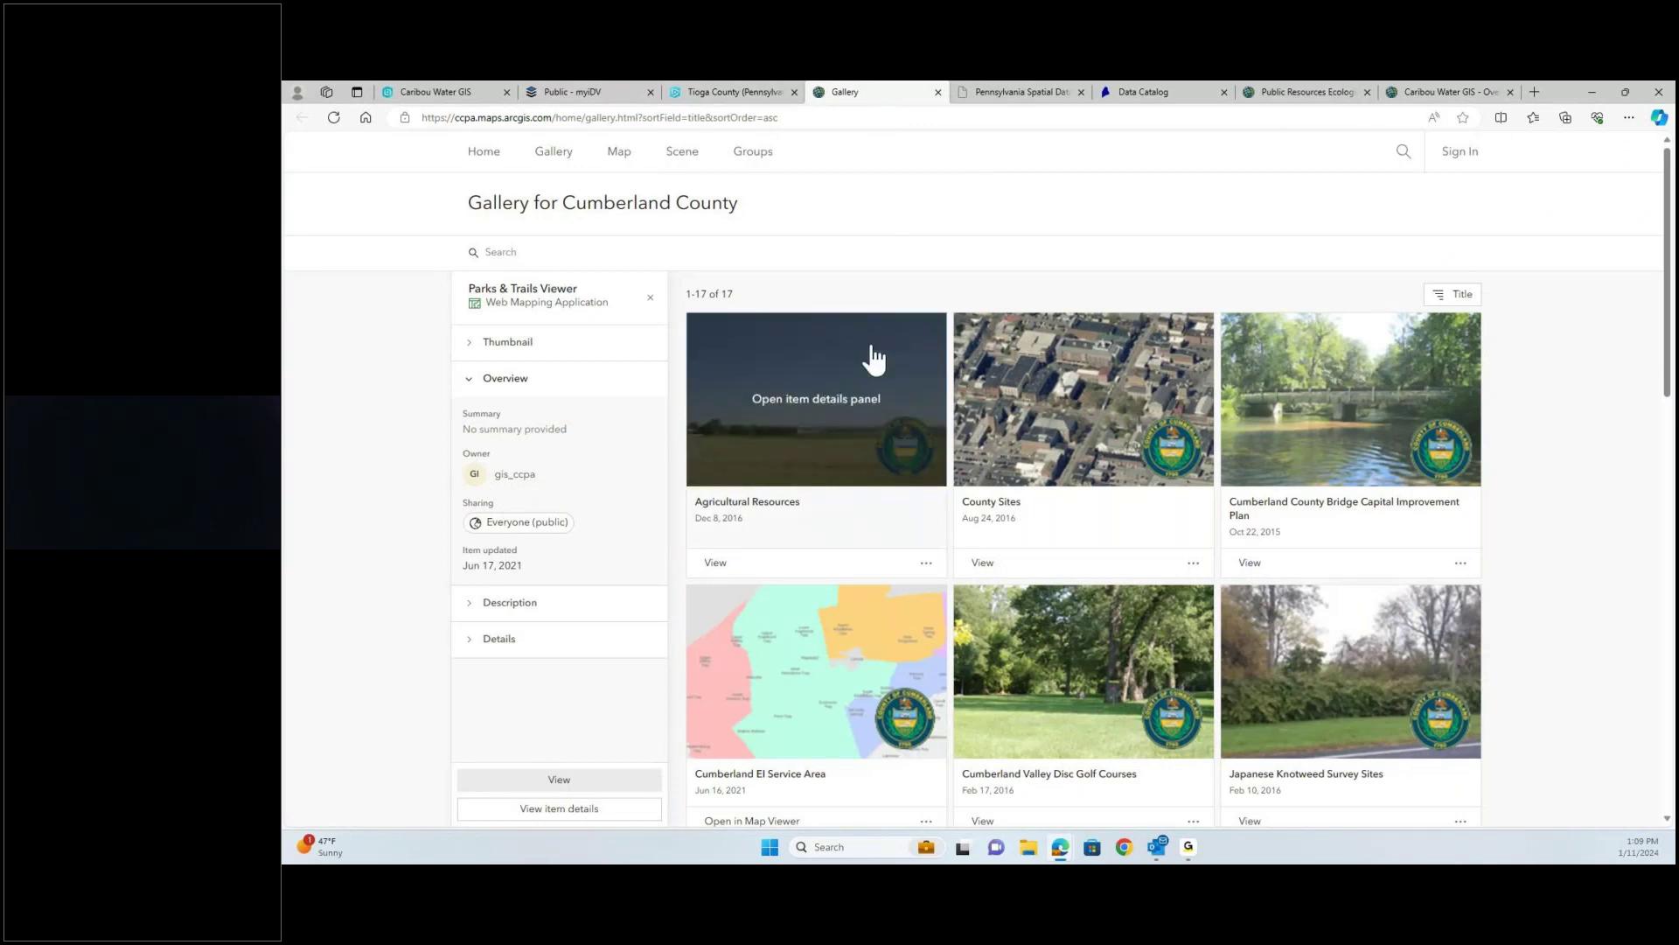
scroll(873, 350, down, 1)
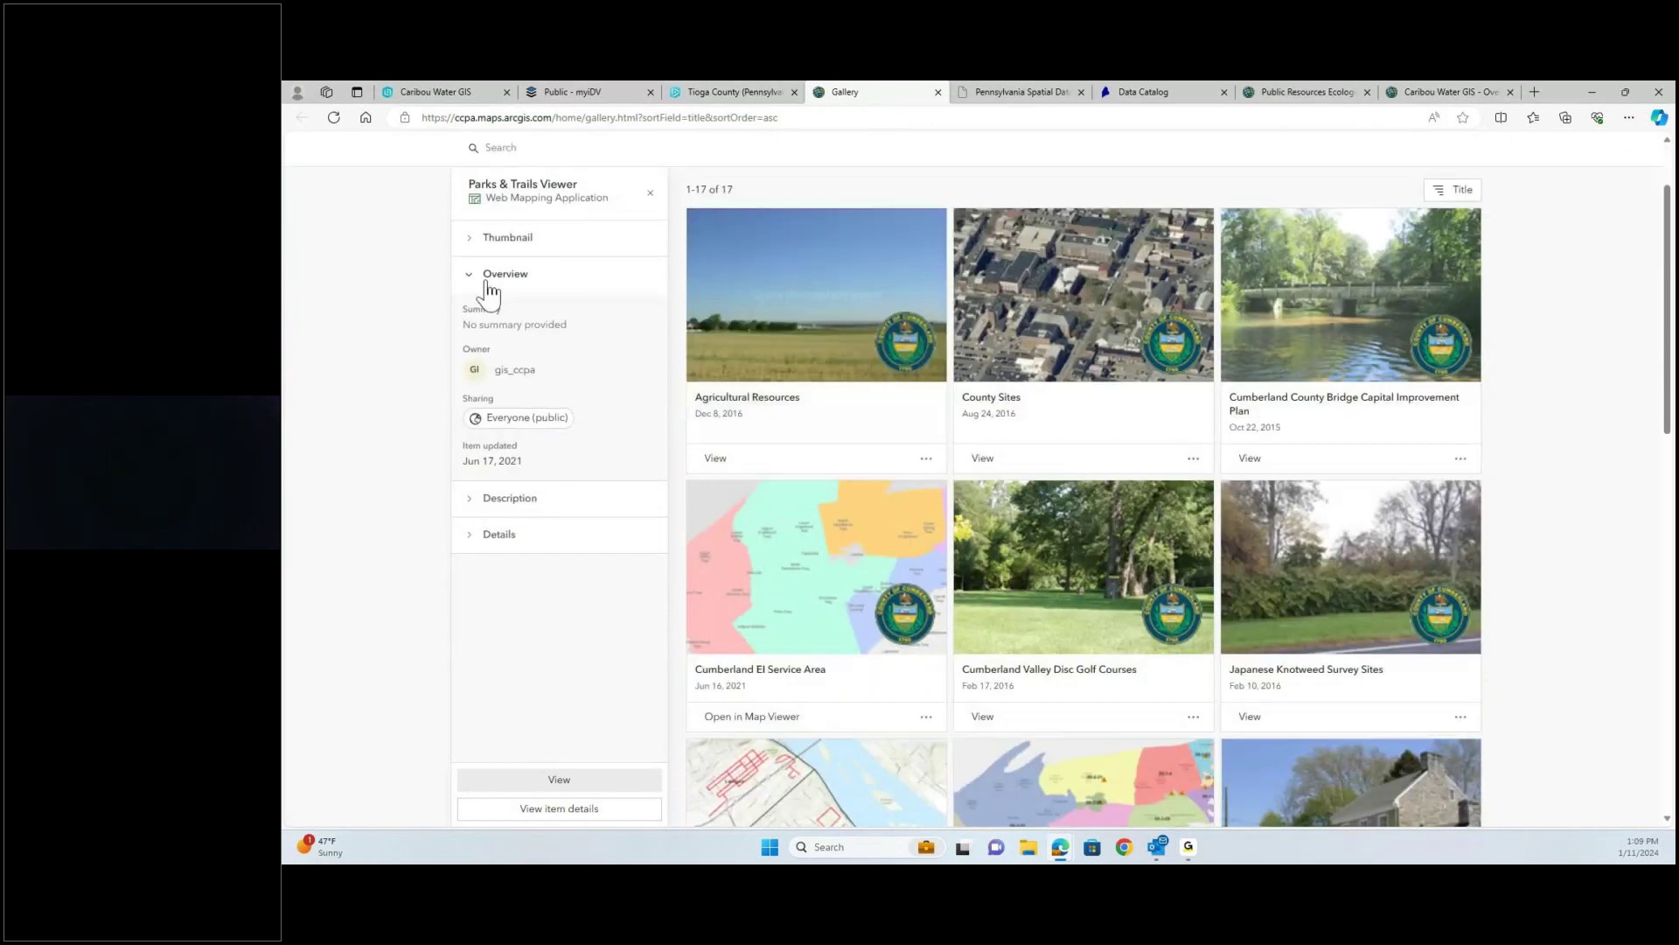
scroll(479, 285, up, 1)
drag(481, 207, 1062, 229)
click(1064, 225)
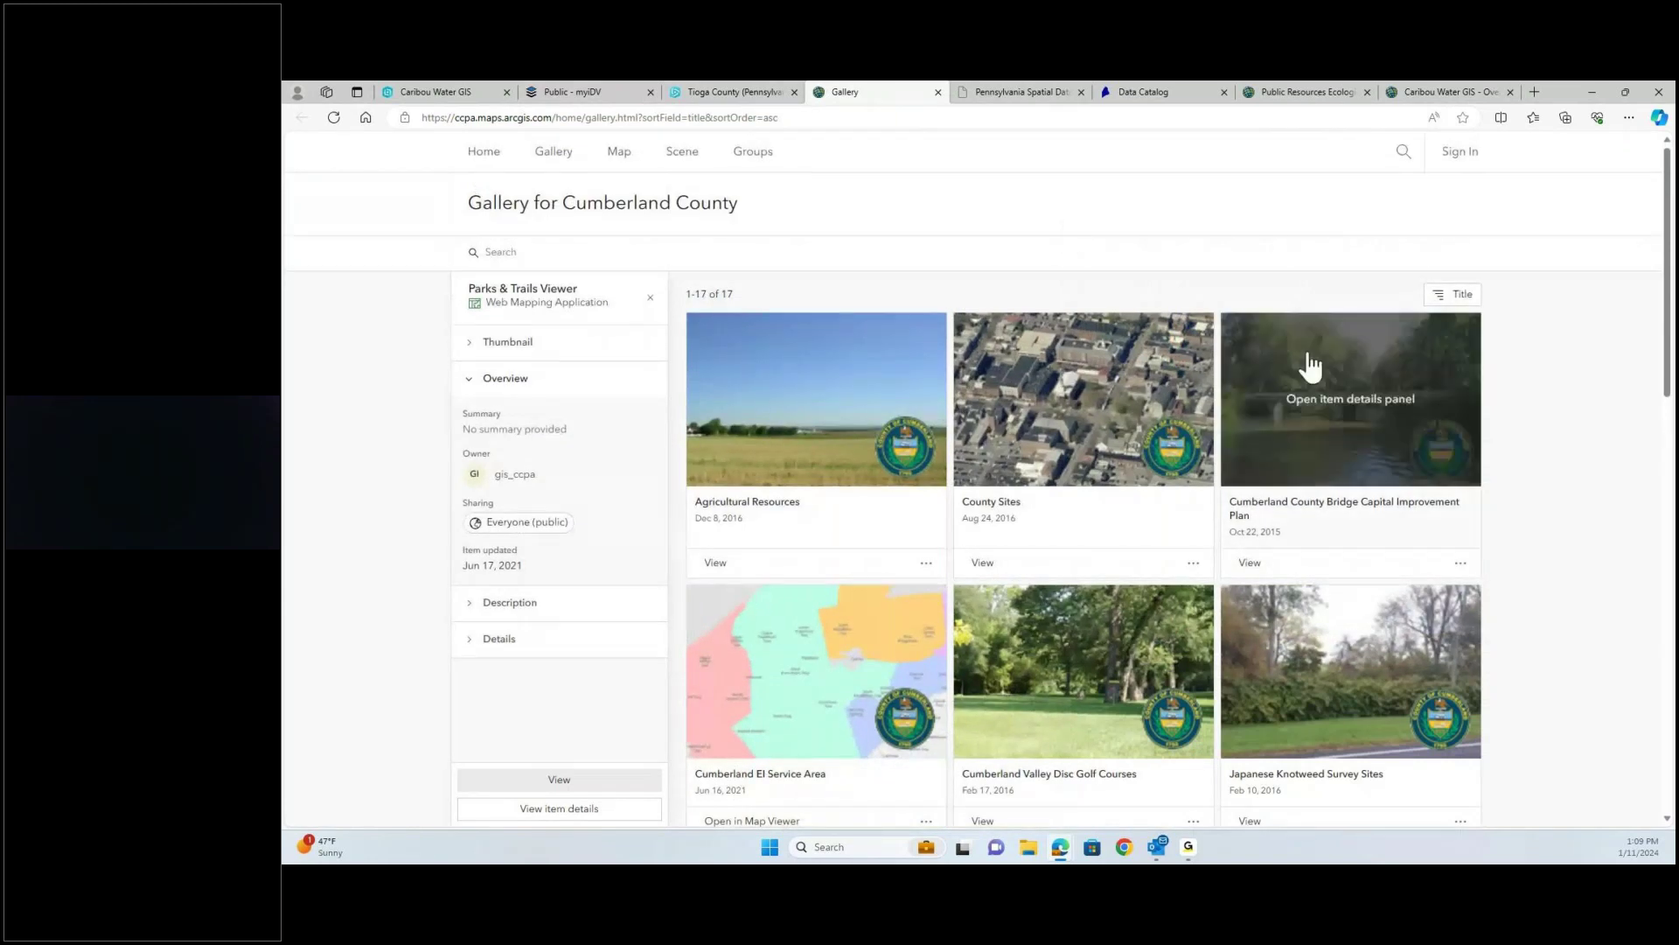
scroll(794, 391, down, 1)
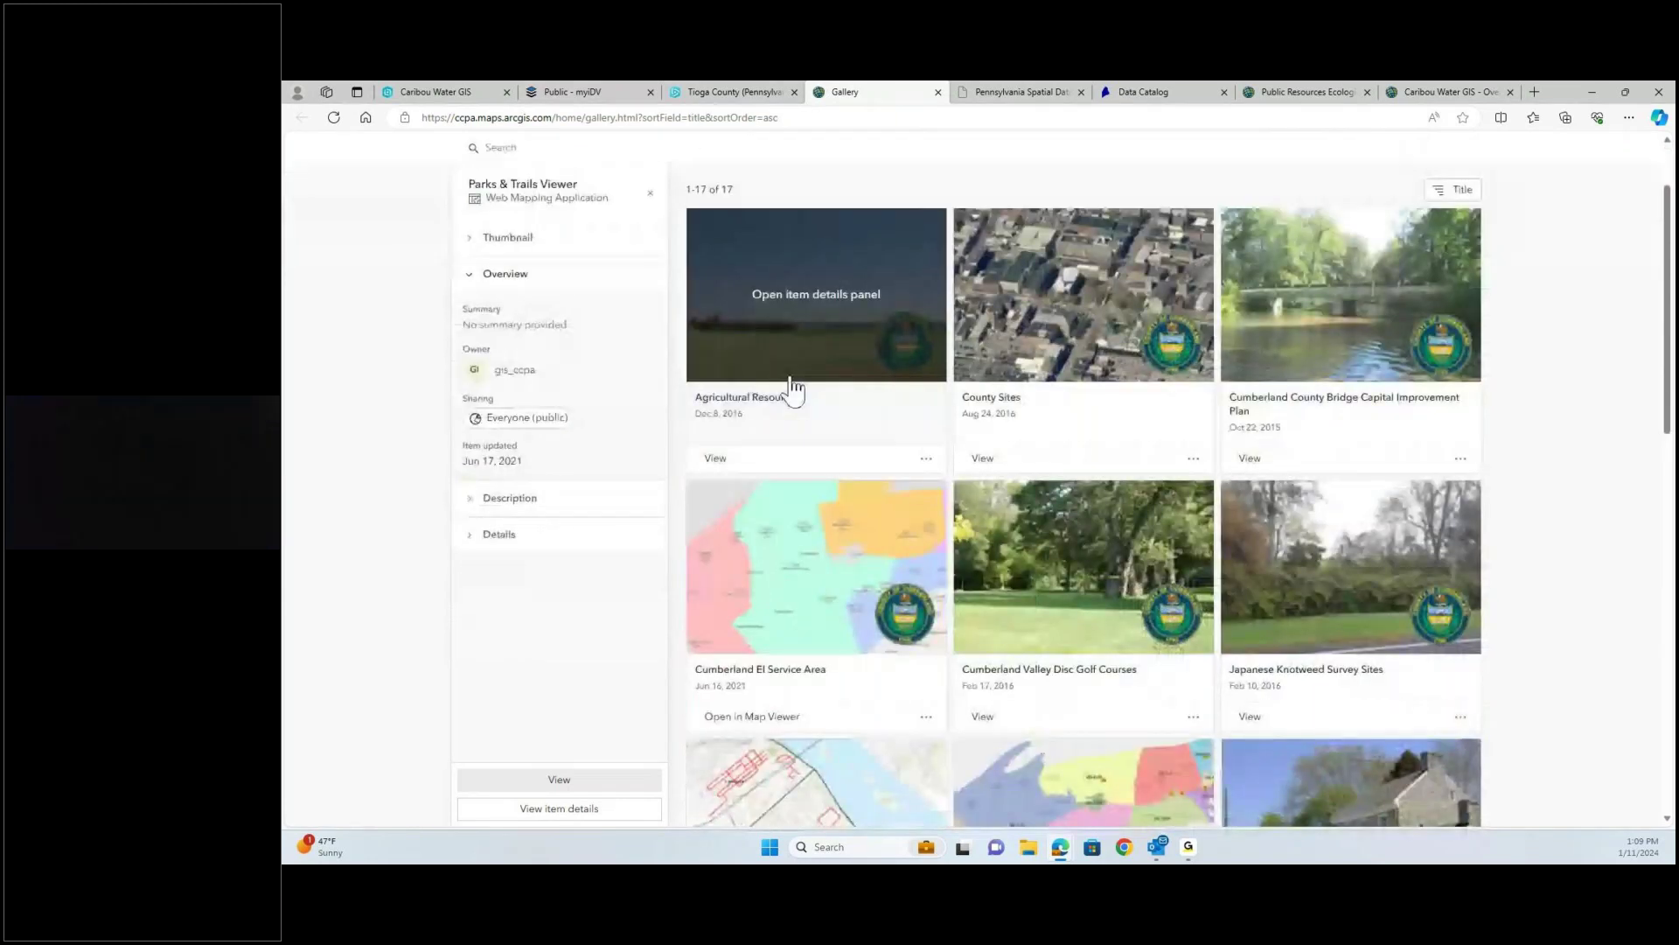
scroll(1405, 402, down, 2)
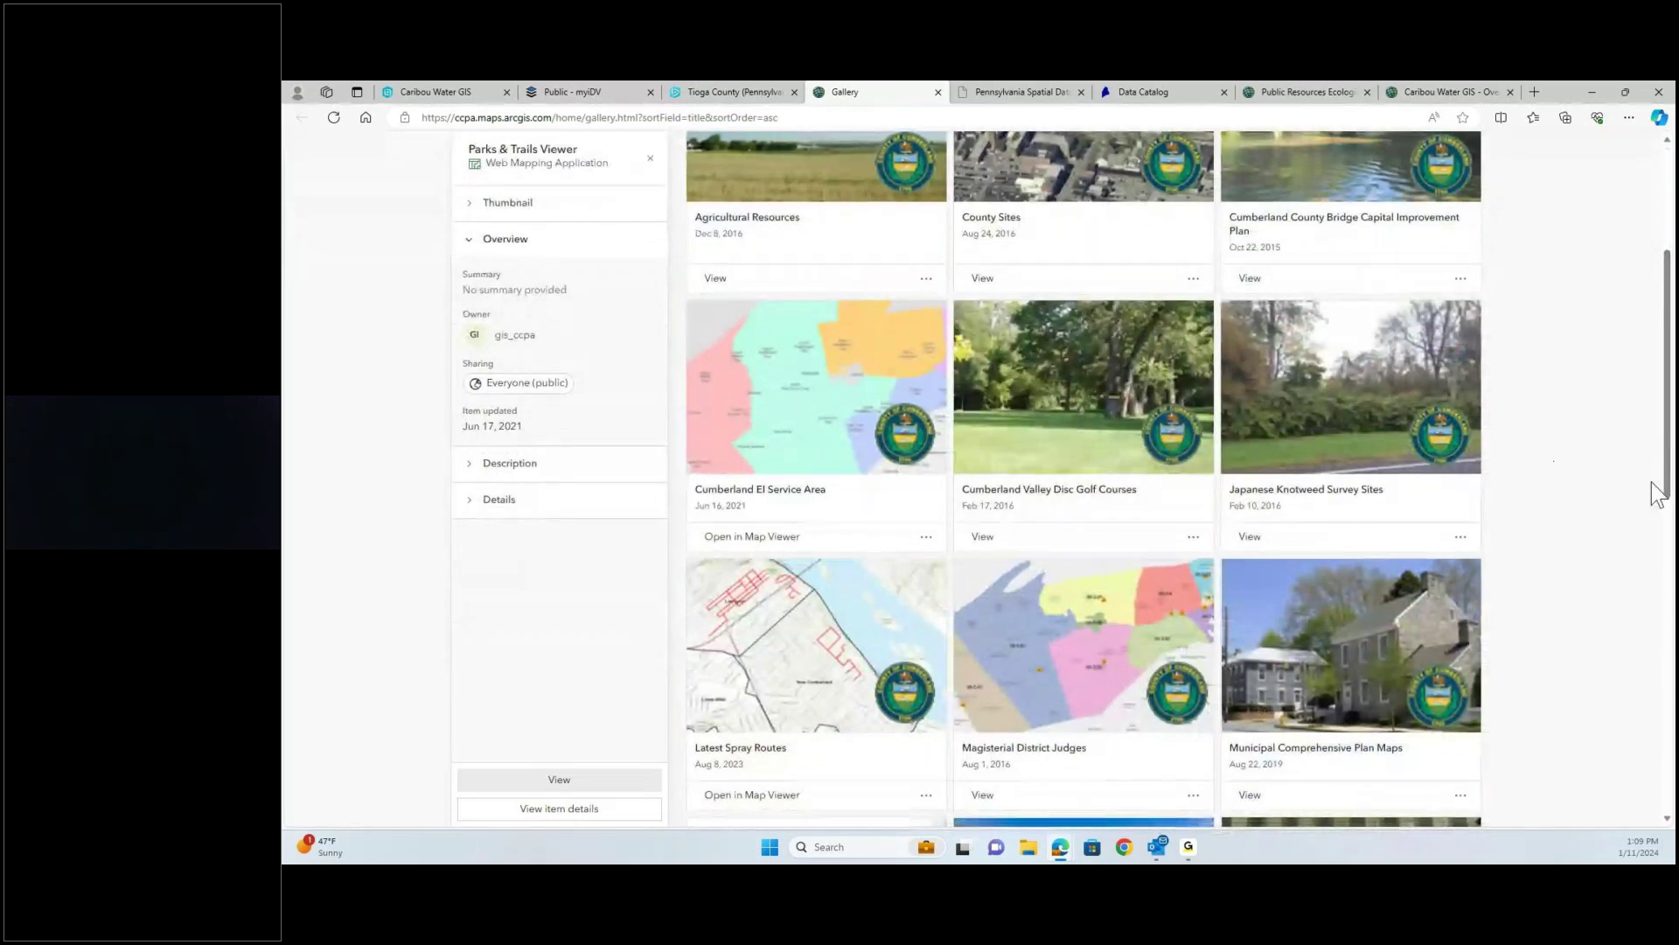
scroll(1627, 542, down, 3)
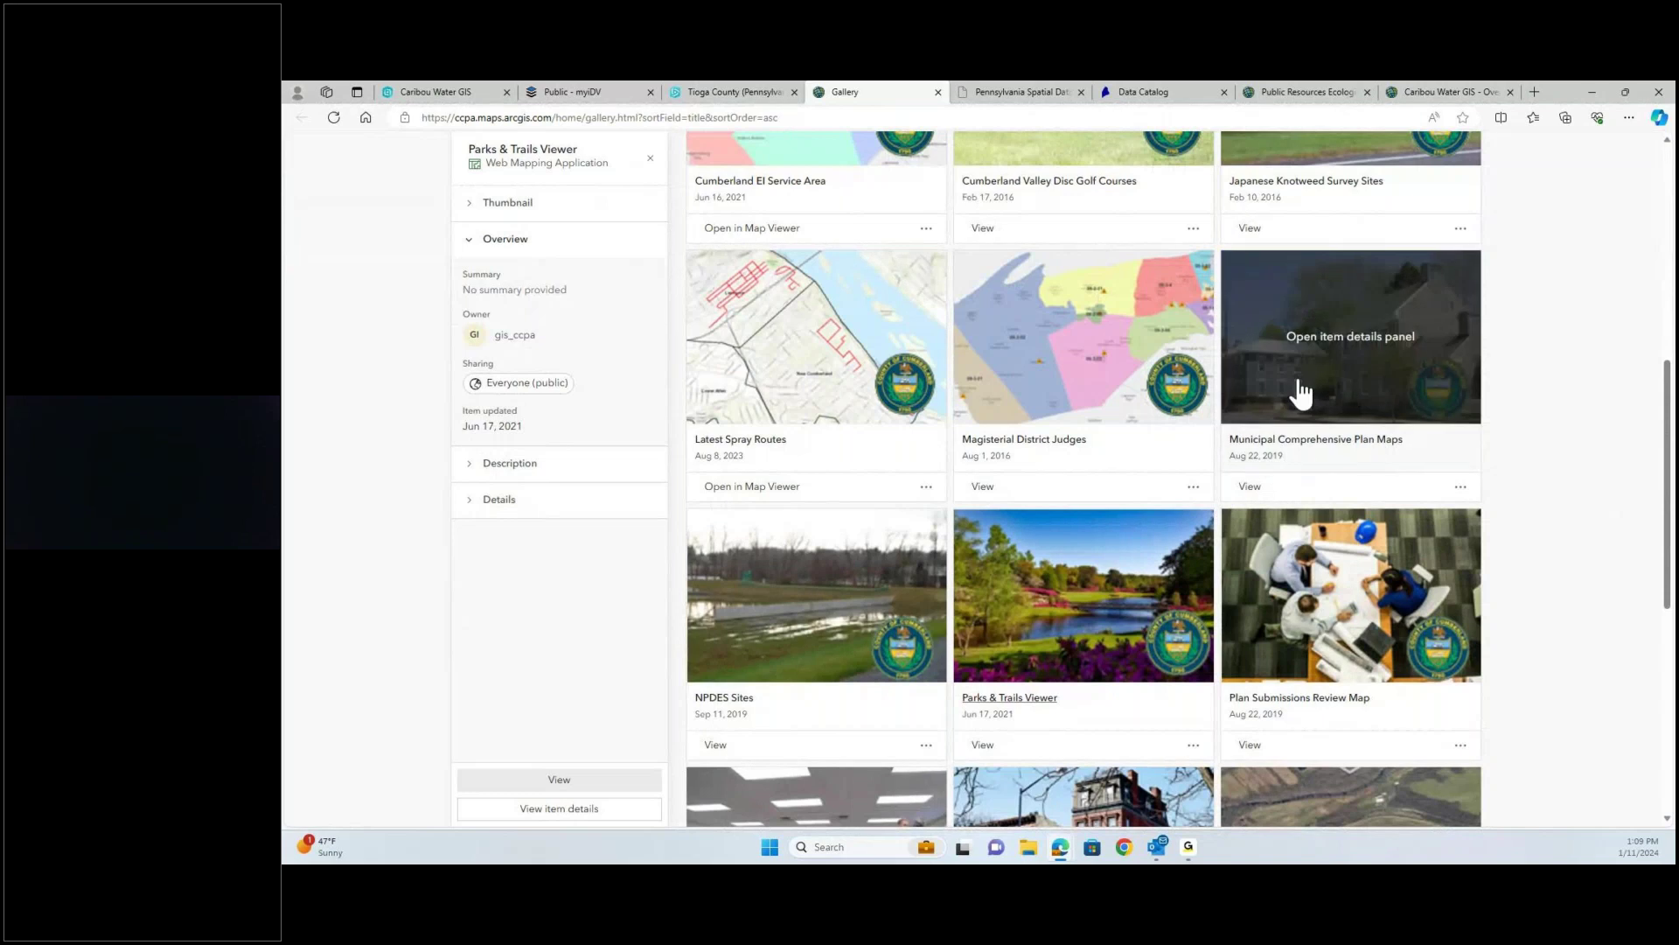
scroll(1311, 418, down, 3)
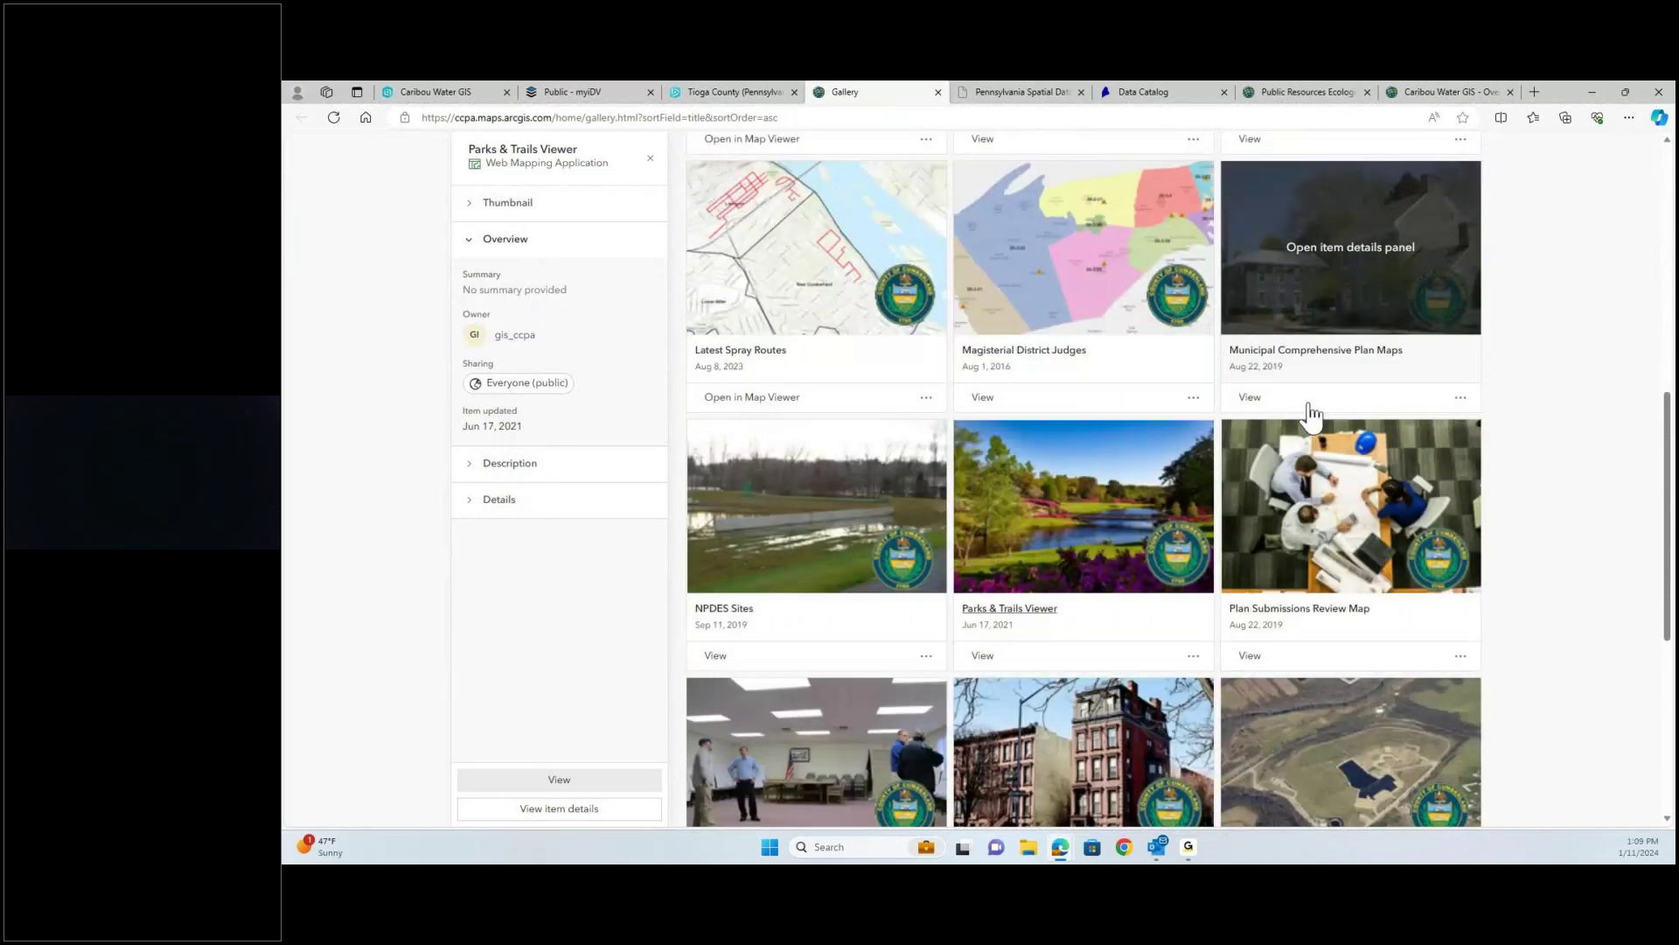
scroll(1172, 547, down, 3)
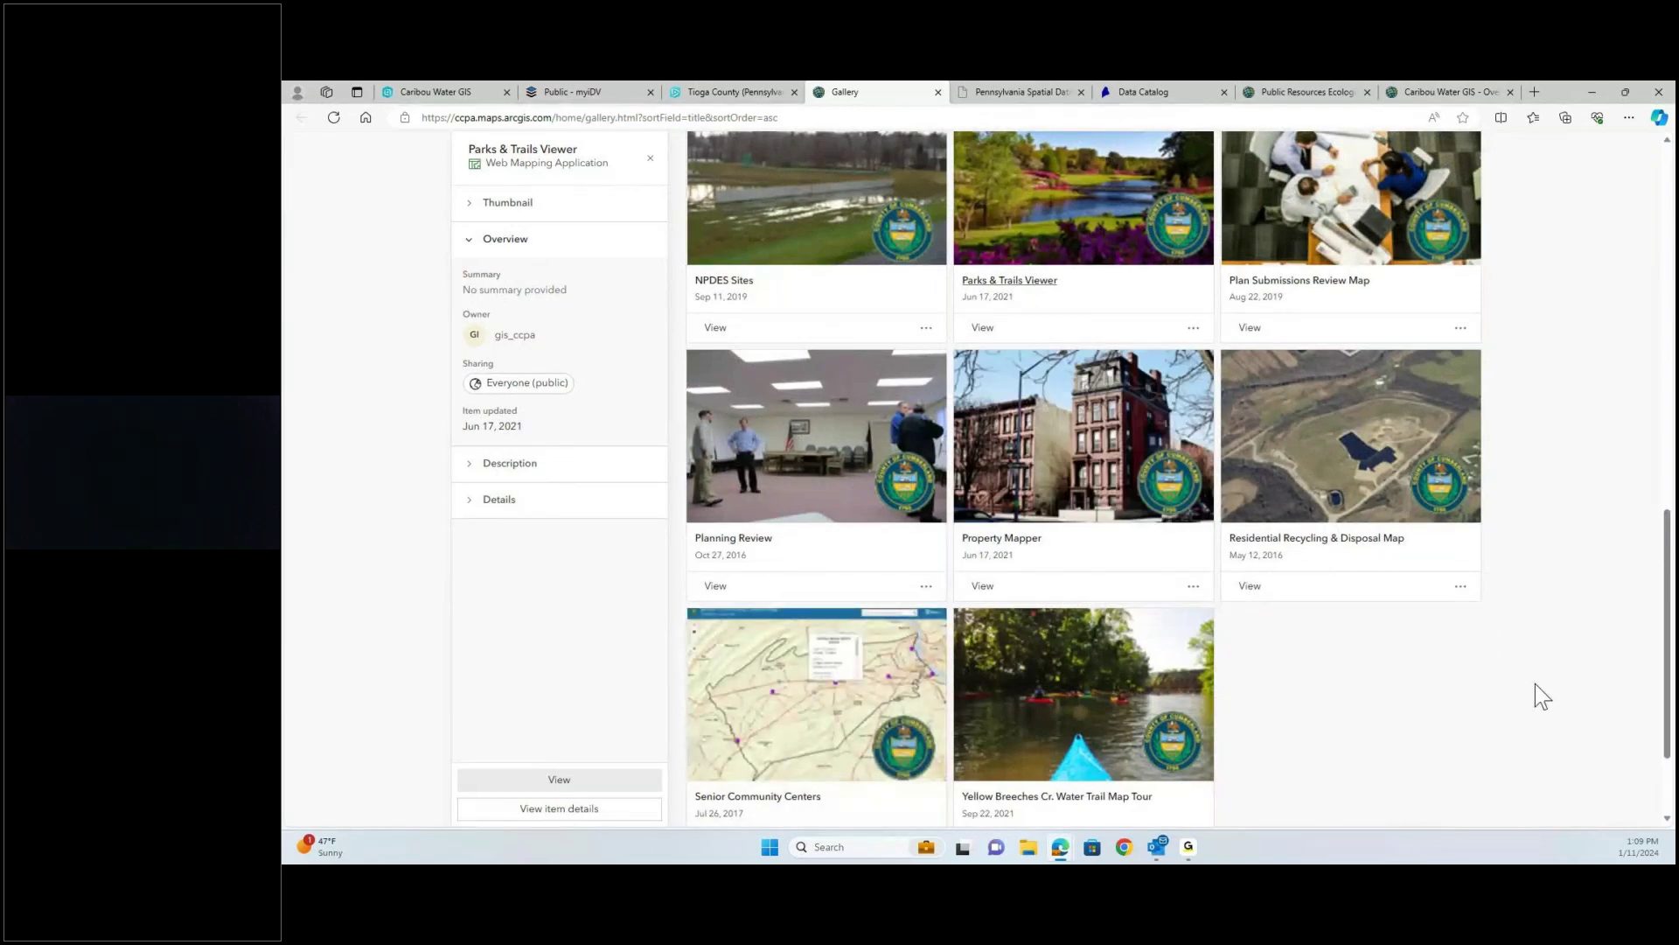
scroll(1535, 683, up, 4)
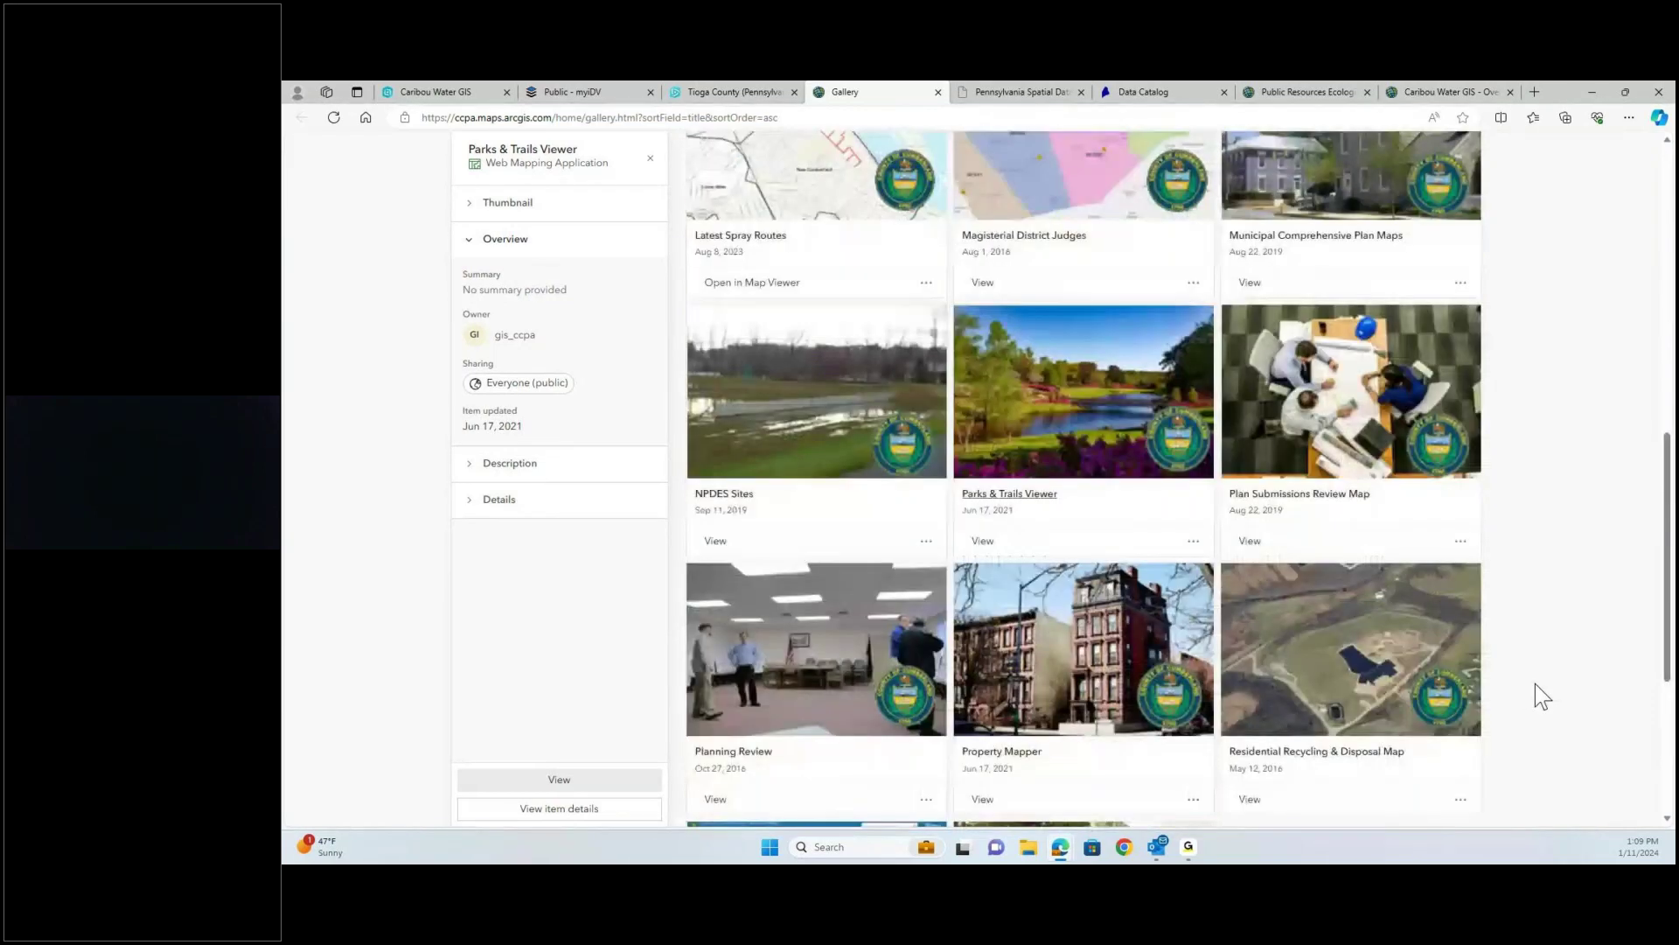
scroll(1535, 684, up, 8)
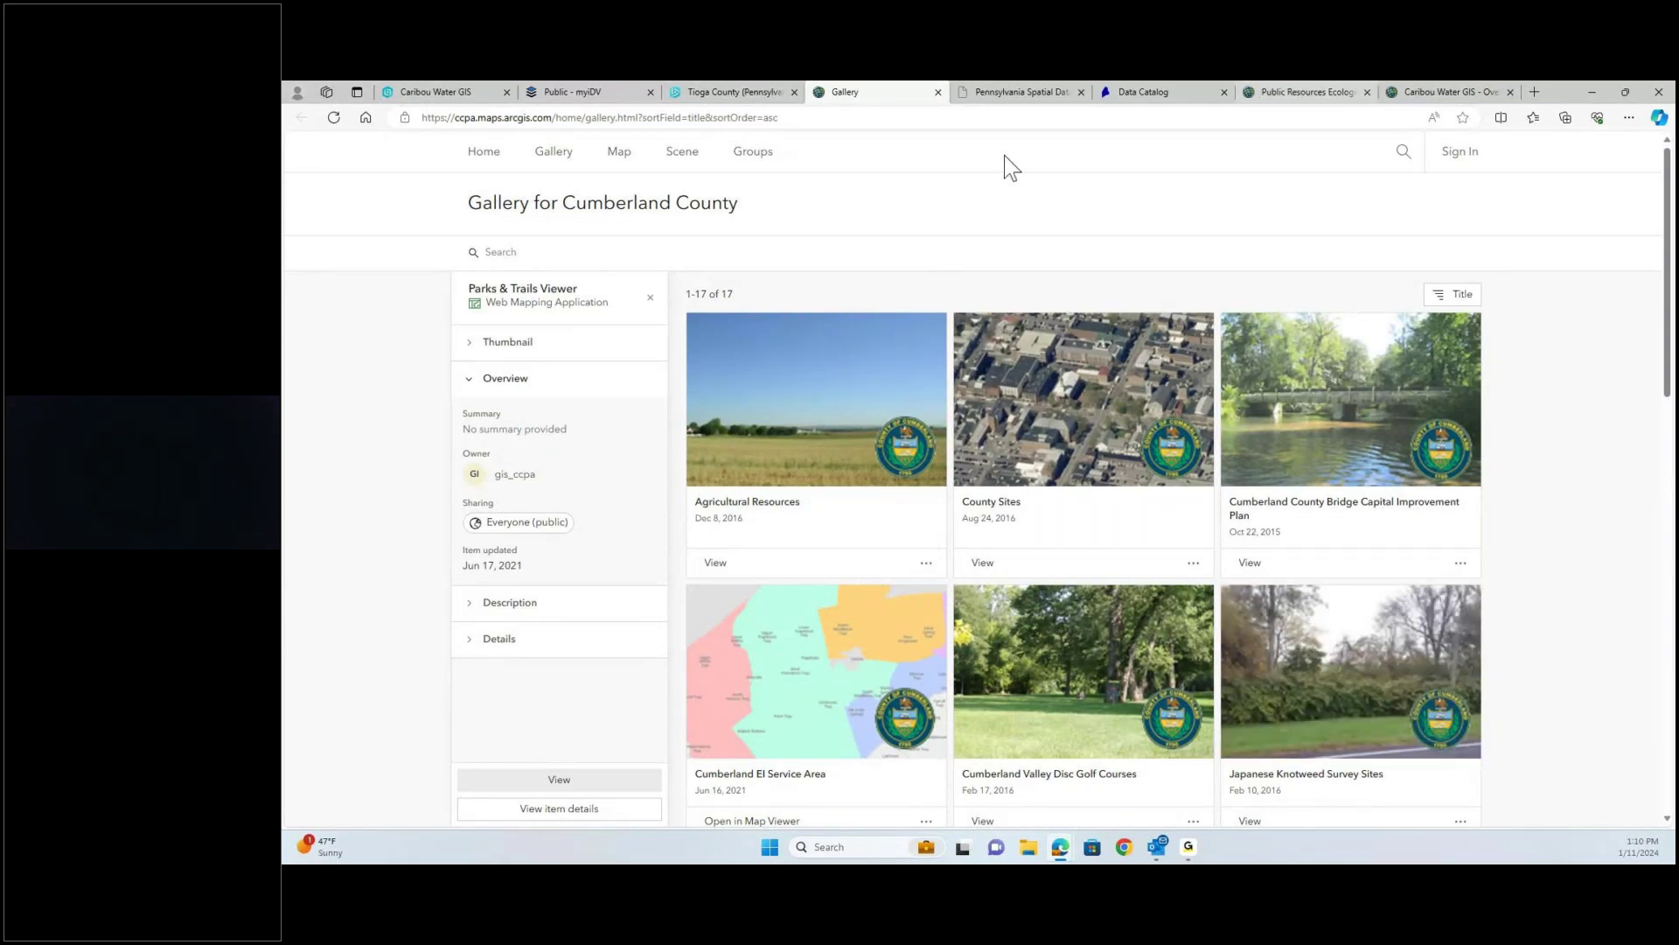
- Skim the Cumberland County gallery again and briefly revisit the Tioga County GIS Data Viewer for comparison
mouse_move(1014, 110)
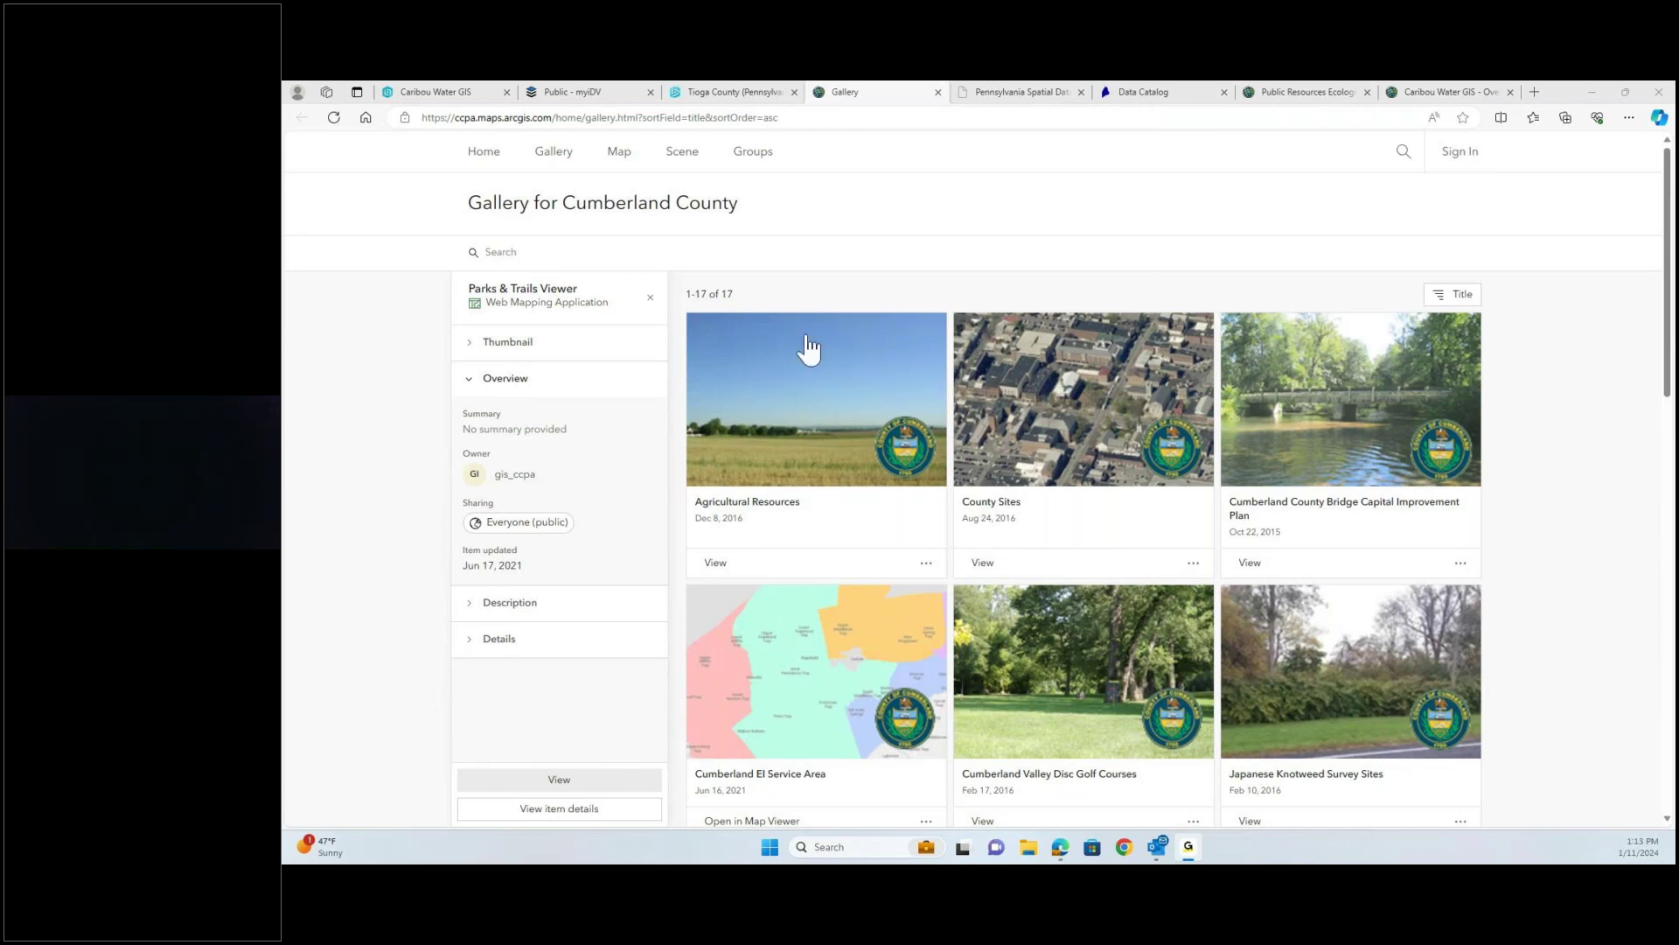
scroll(809, 349, down, 6)
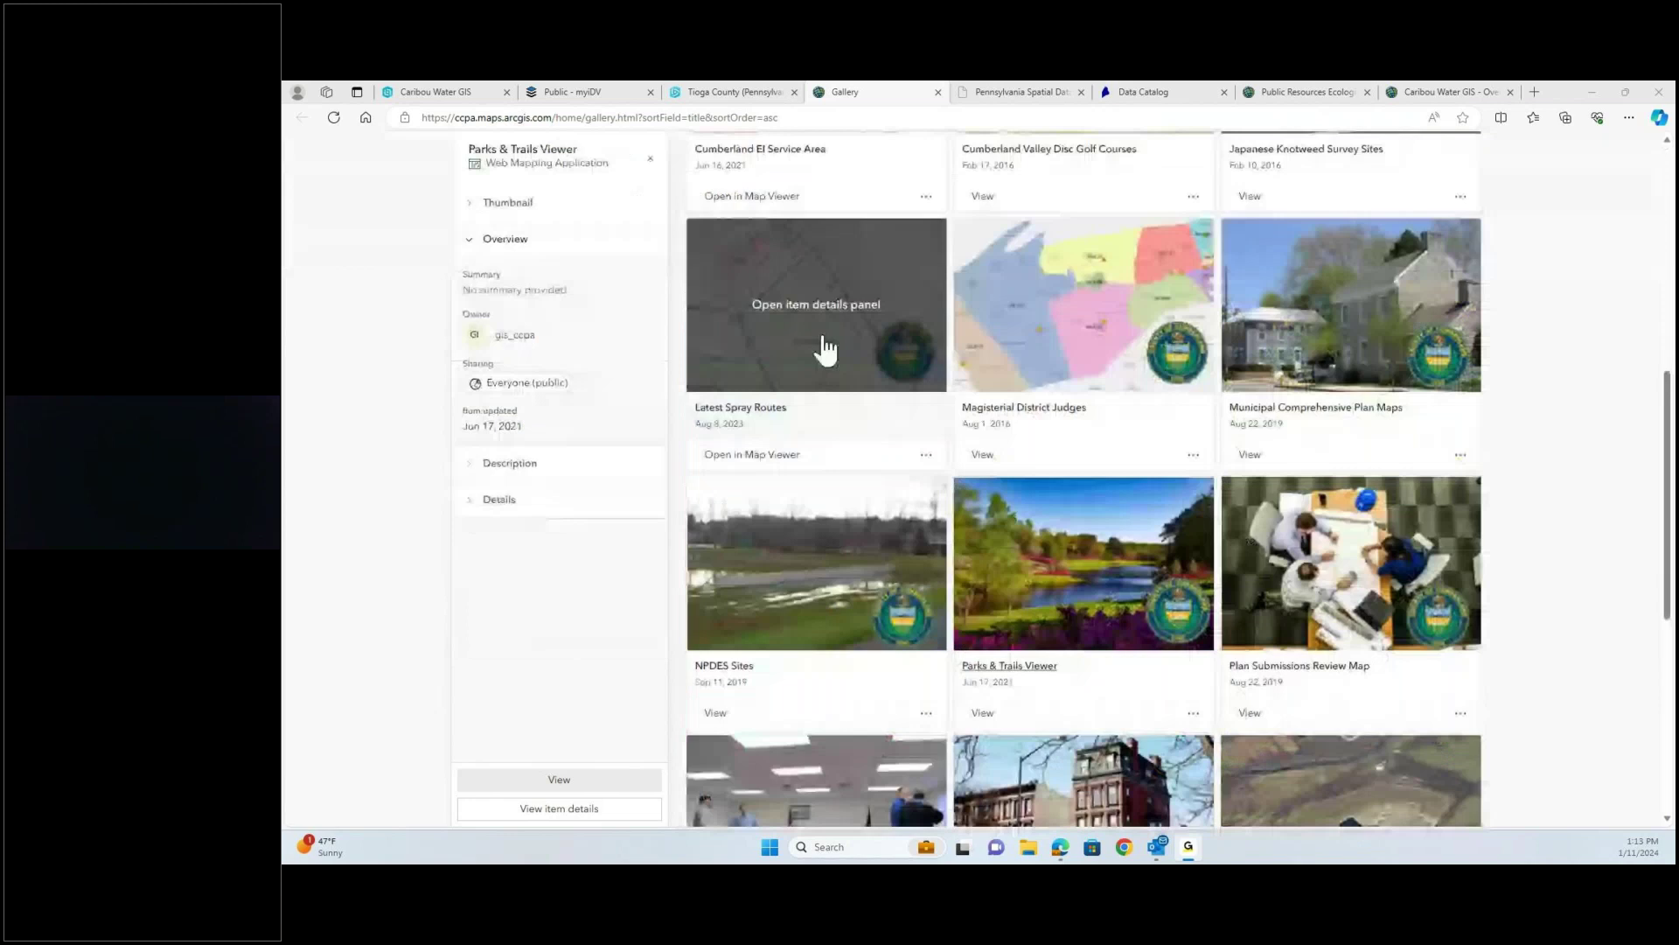
scroll(962, 358, up, 6)
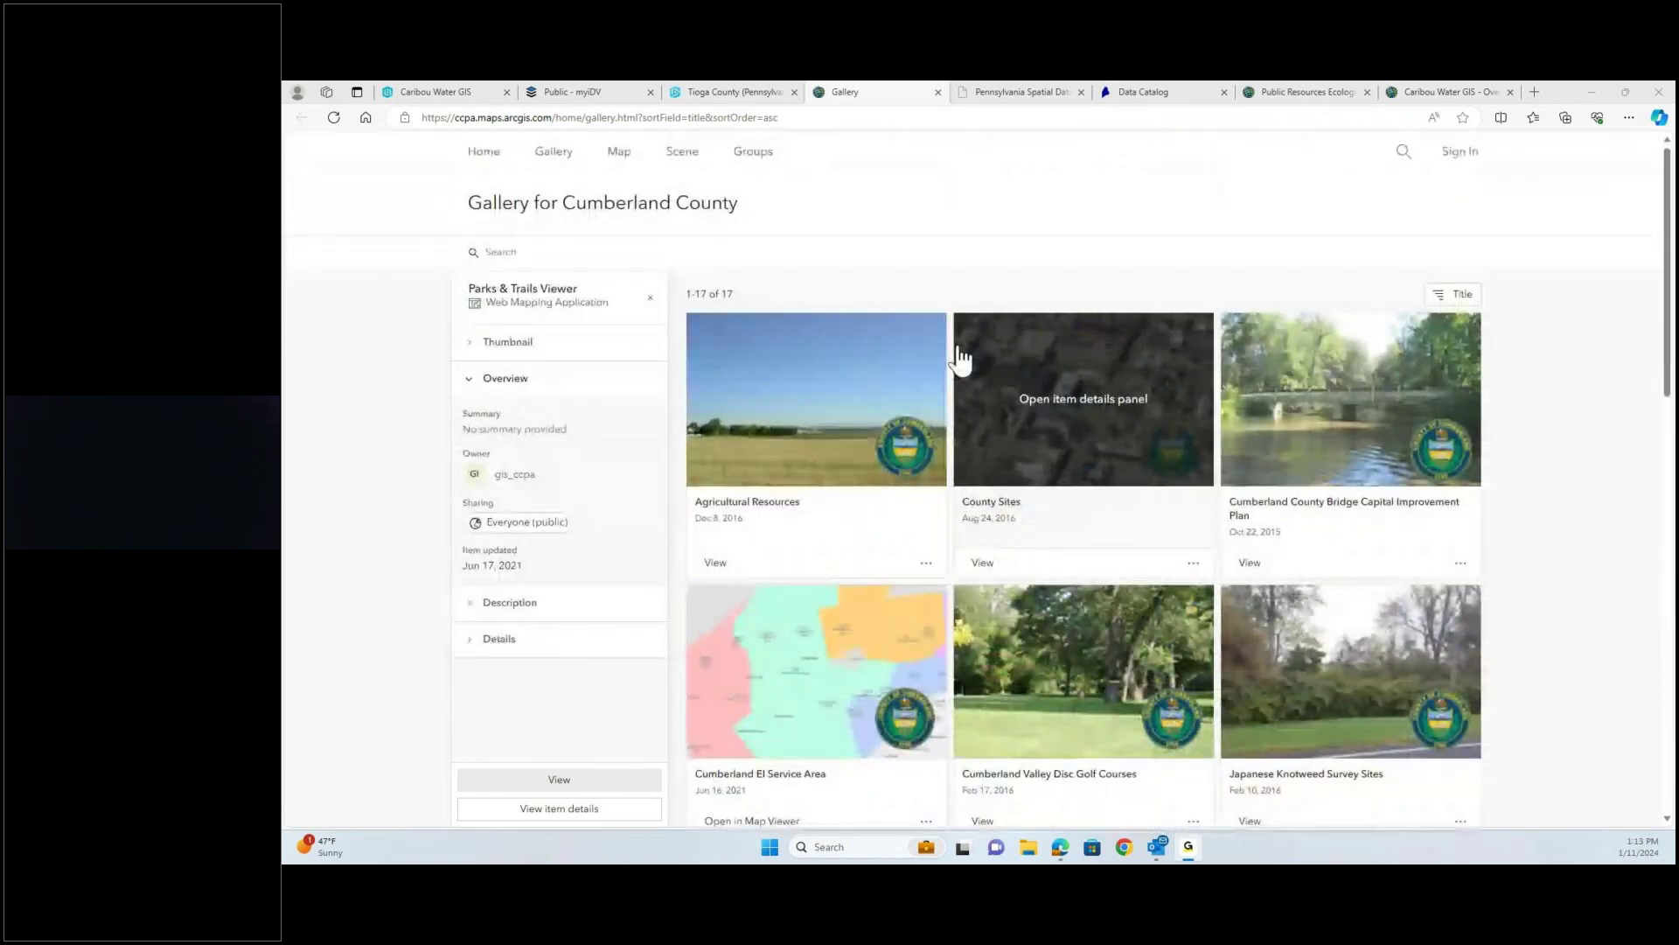
key(ctrl+shift+Tab)
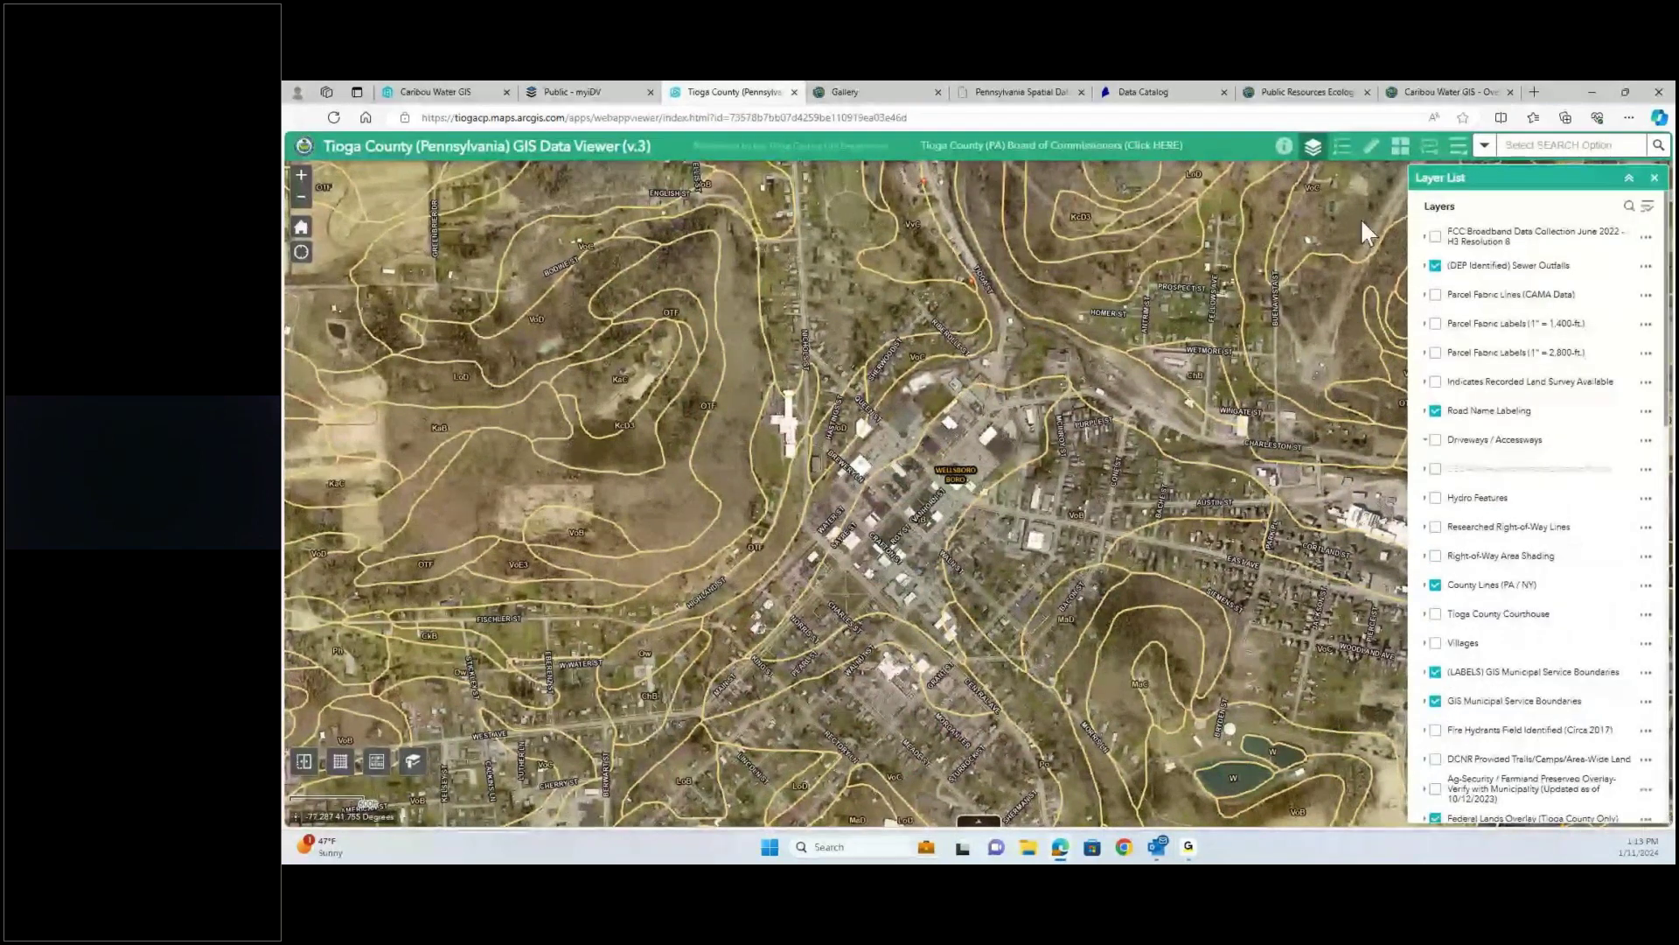
key(ctrl+Tab)
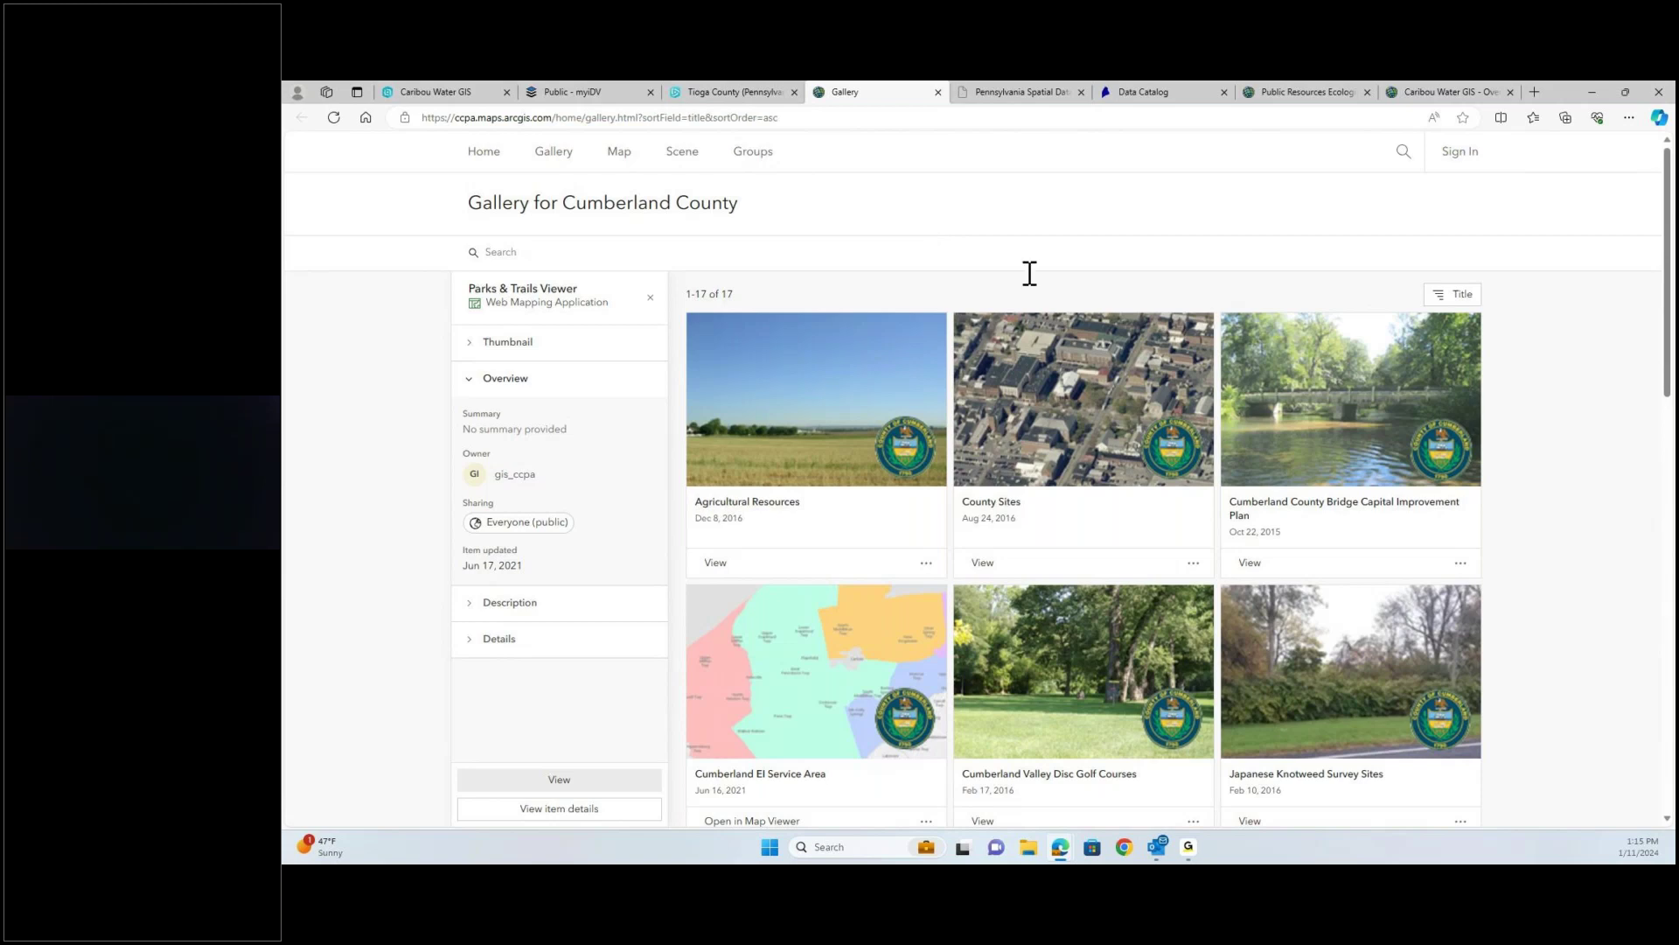
- Switch to the PASDA open data portal and review its Apps & Tools, Data Shortcuts and Base Map Themes sections
click(1023, 93)
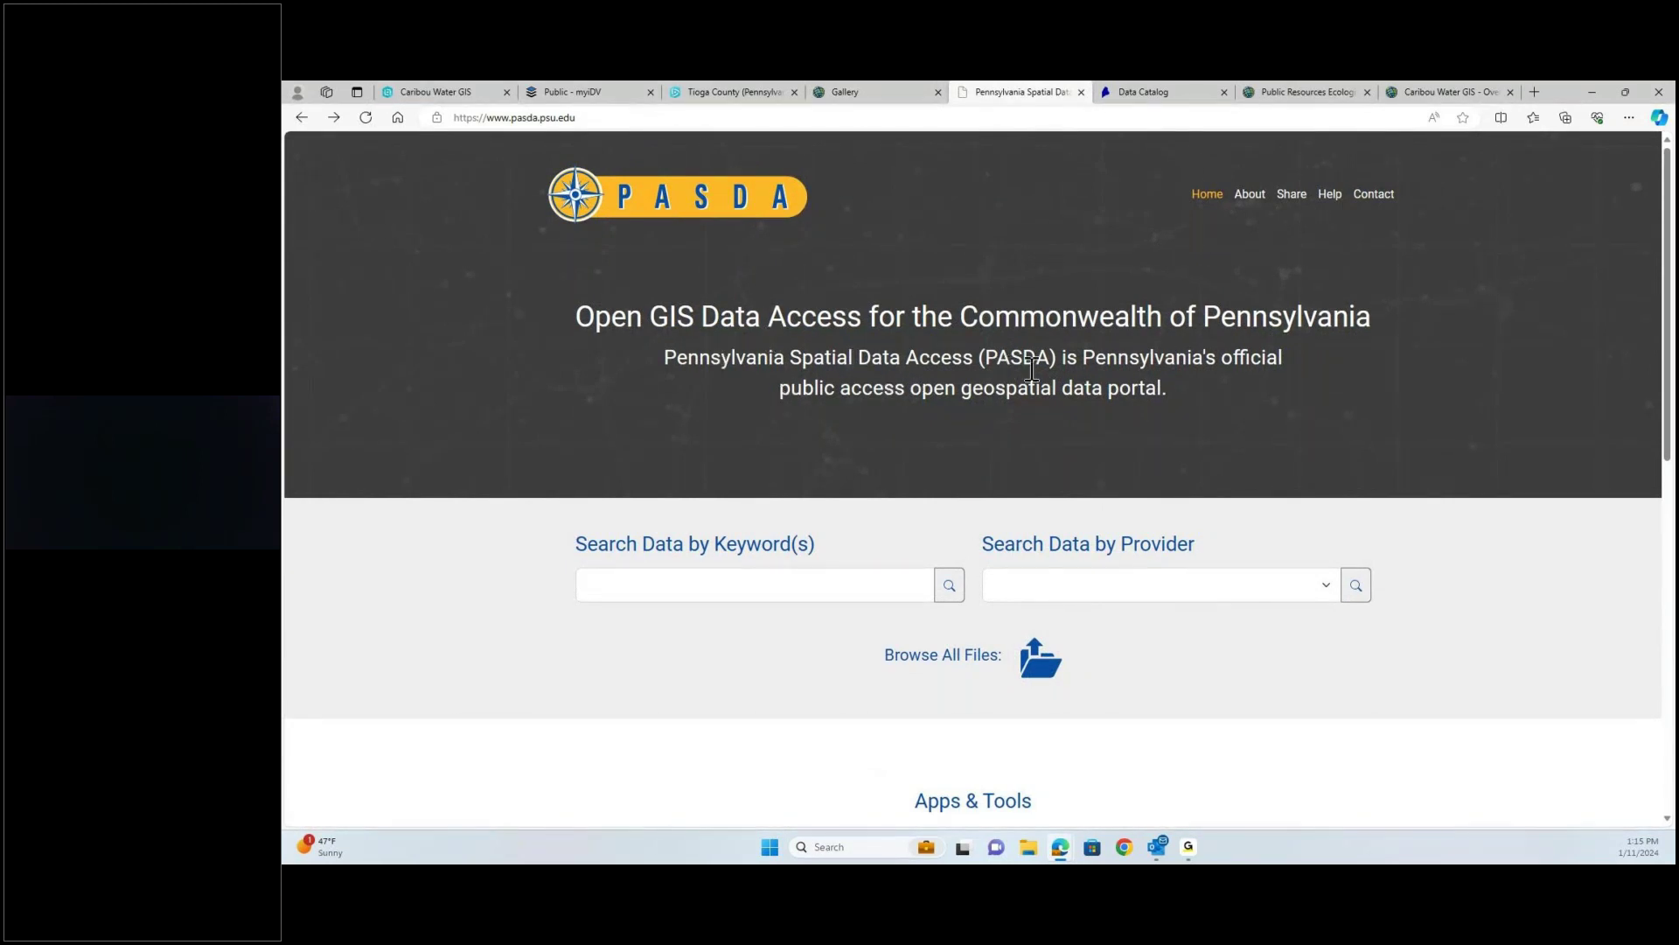
scroll(1130, 469, down, 4)
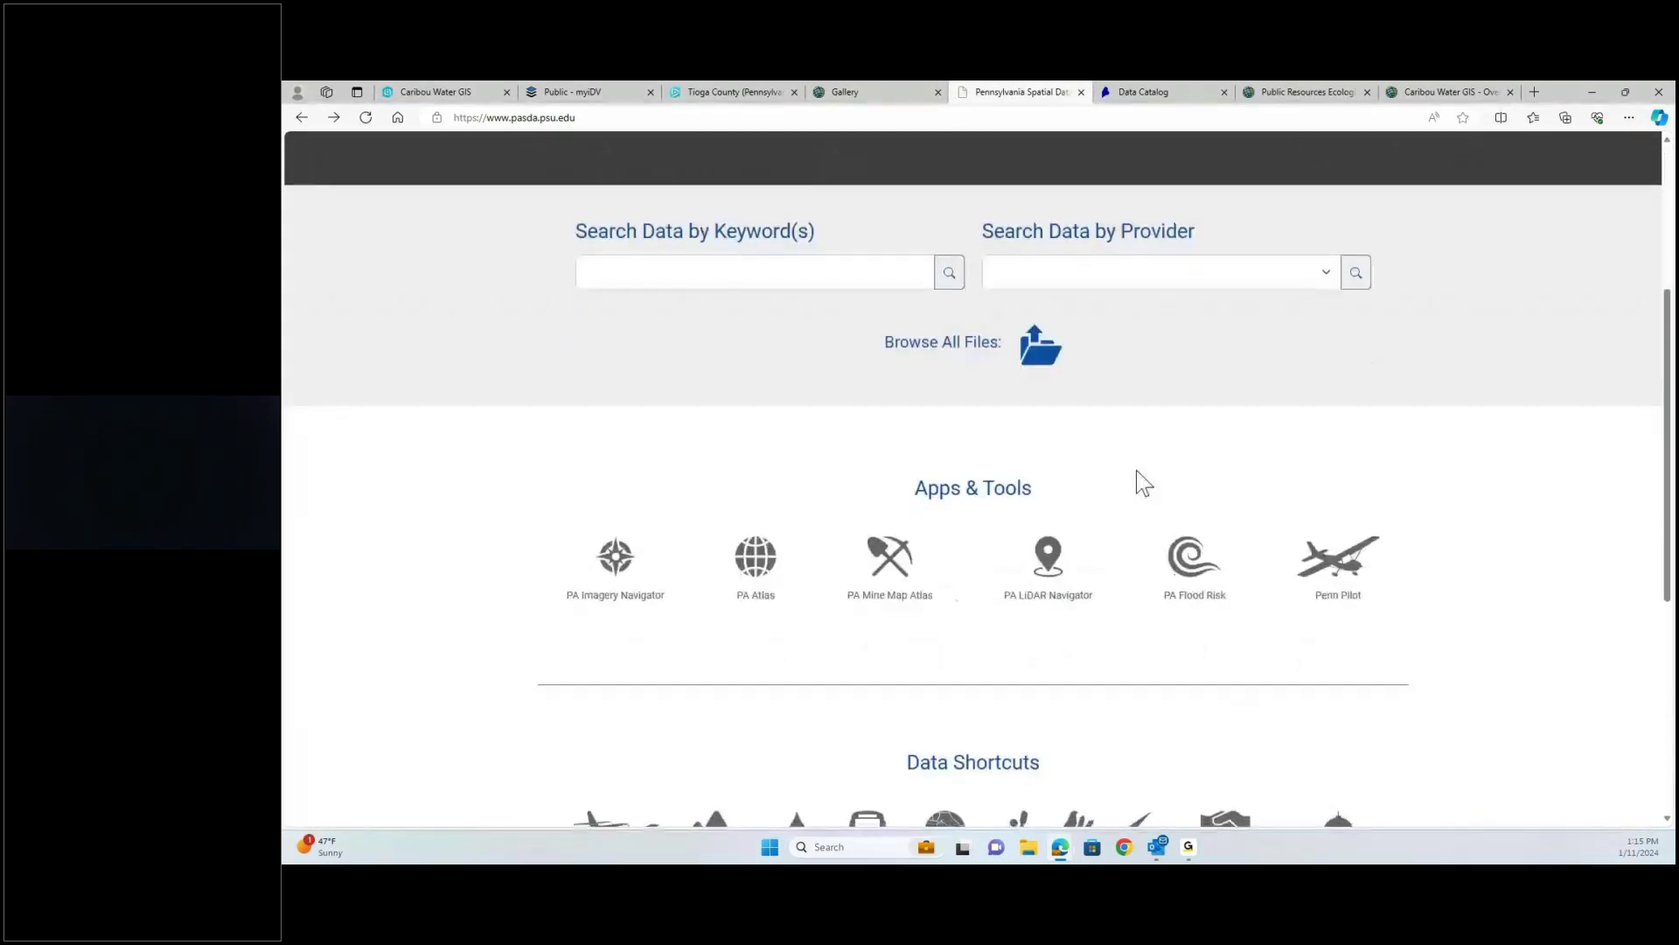
scroll(1136, 469, down, 2)
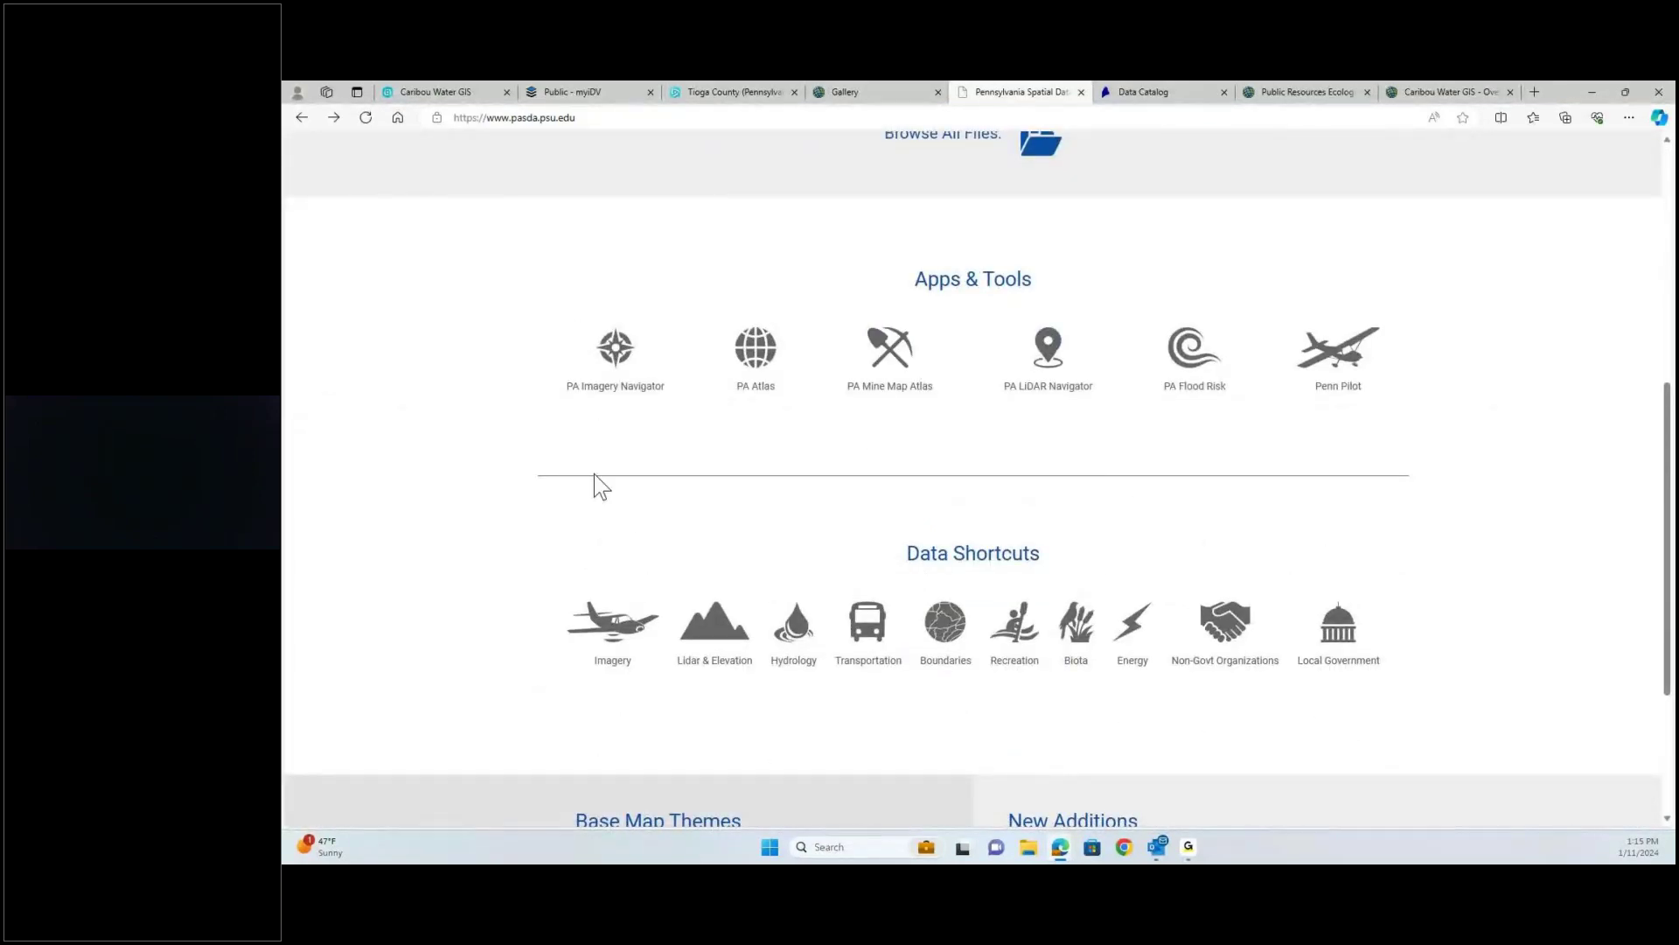
scroll(595, 475, down, 1)
scroll(595, 474, down, 1)
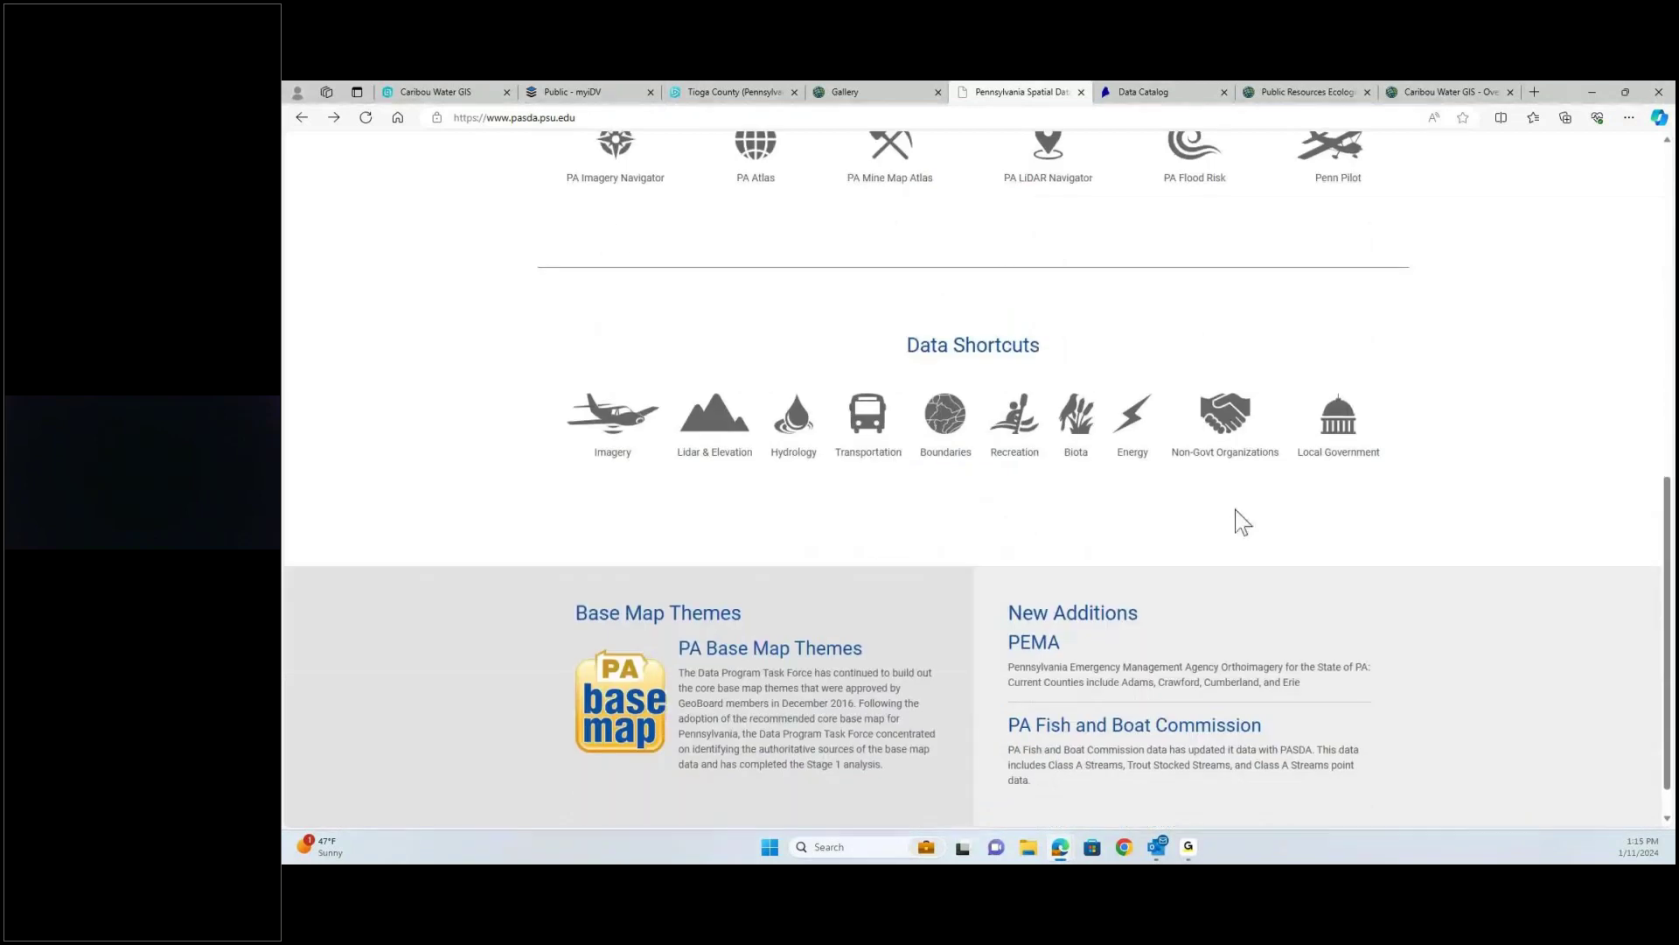
- Open PASDA's Local Government data shortcut and browse the county datasets down to the Monroe and Montgomery County entries
click(1334, 430)
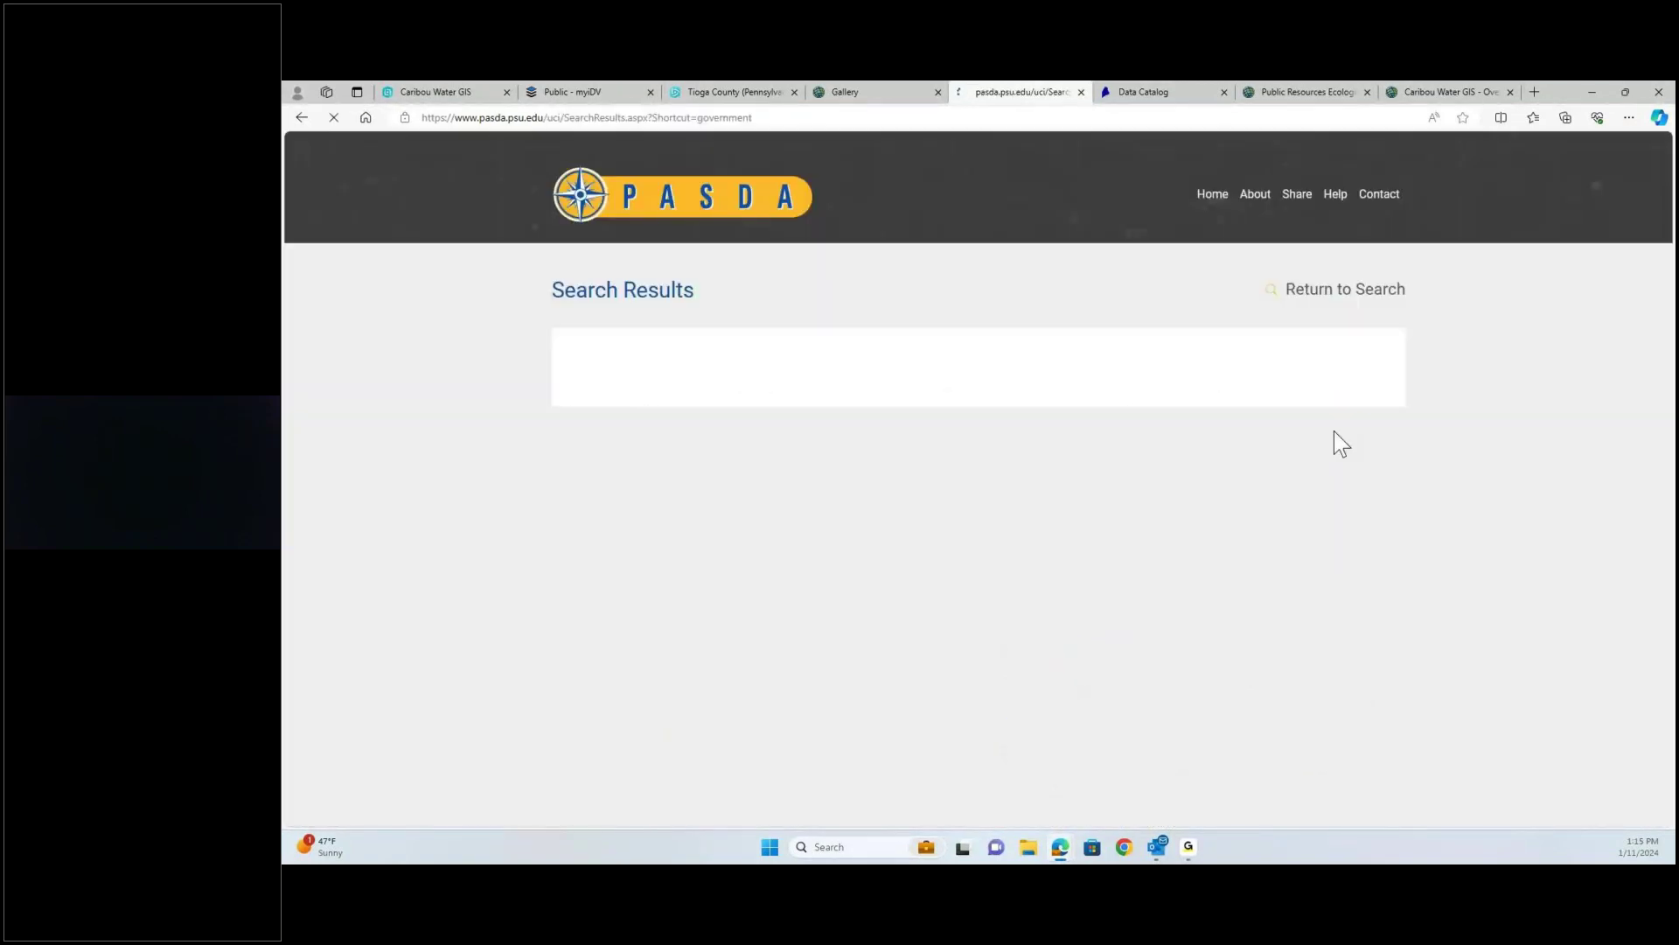
scroll(542, 507, down, 1)
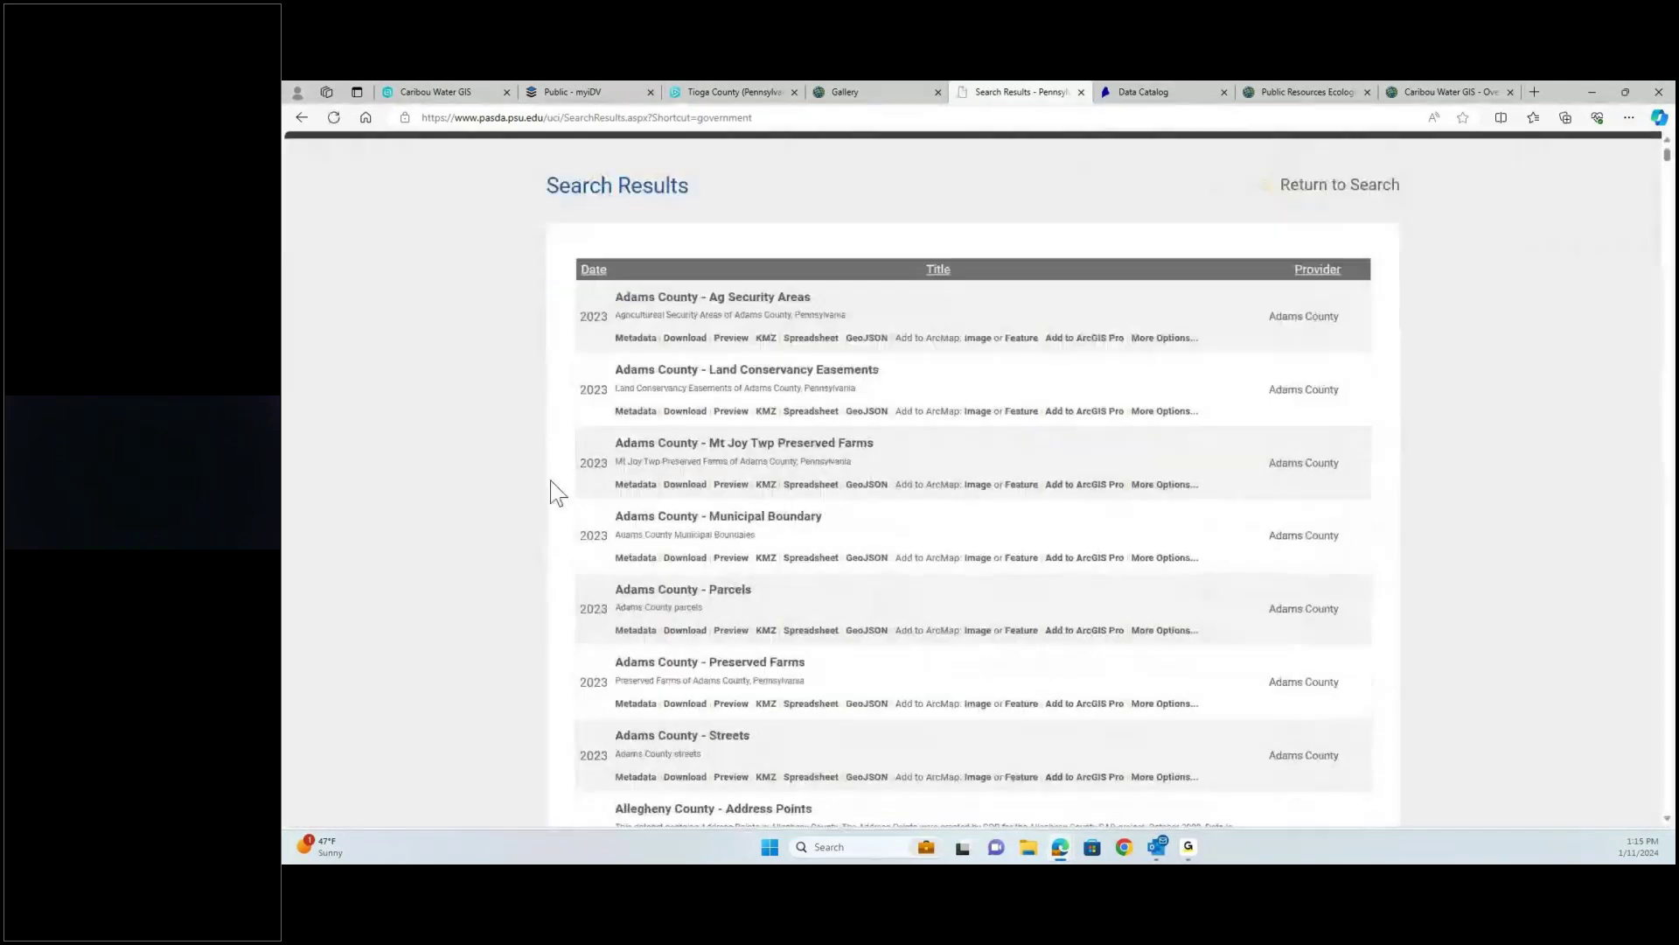
scroll(630, 385, down, 1)
scroll(743, 457, down, 6)
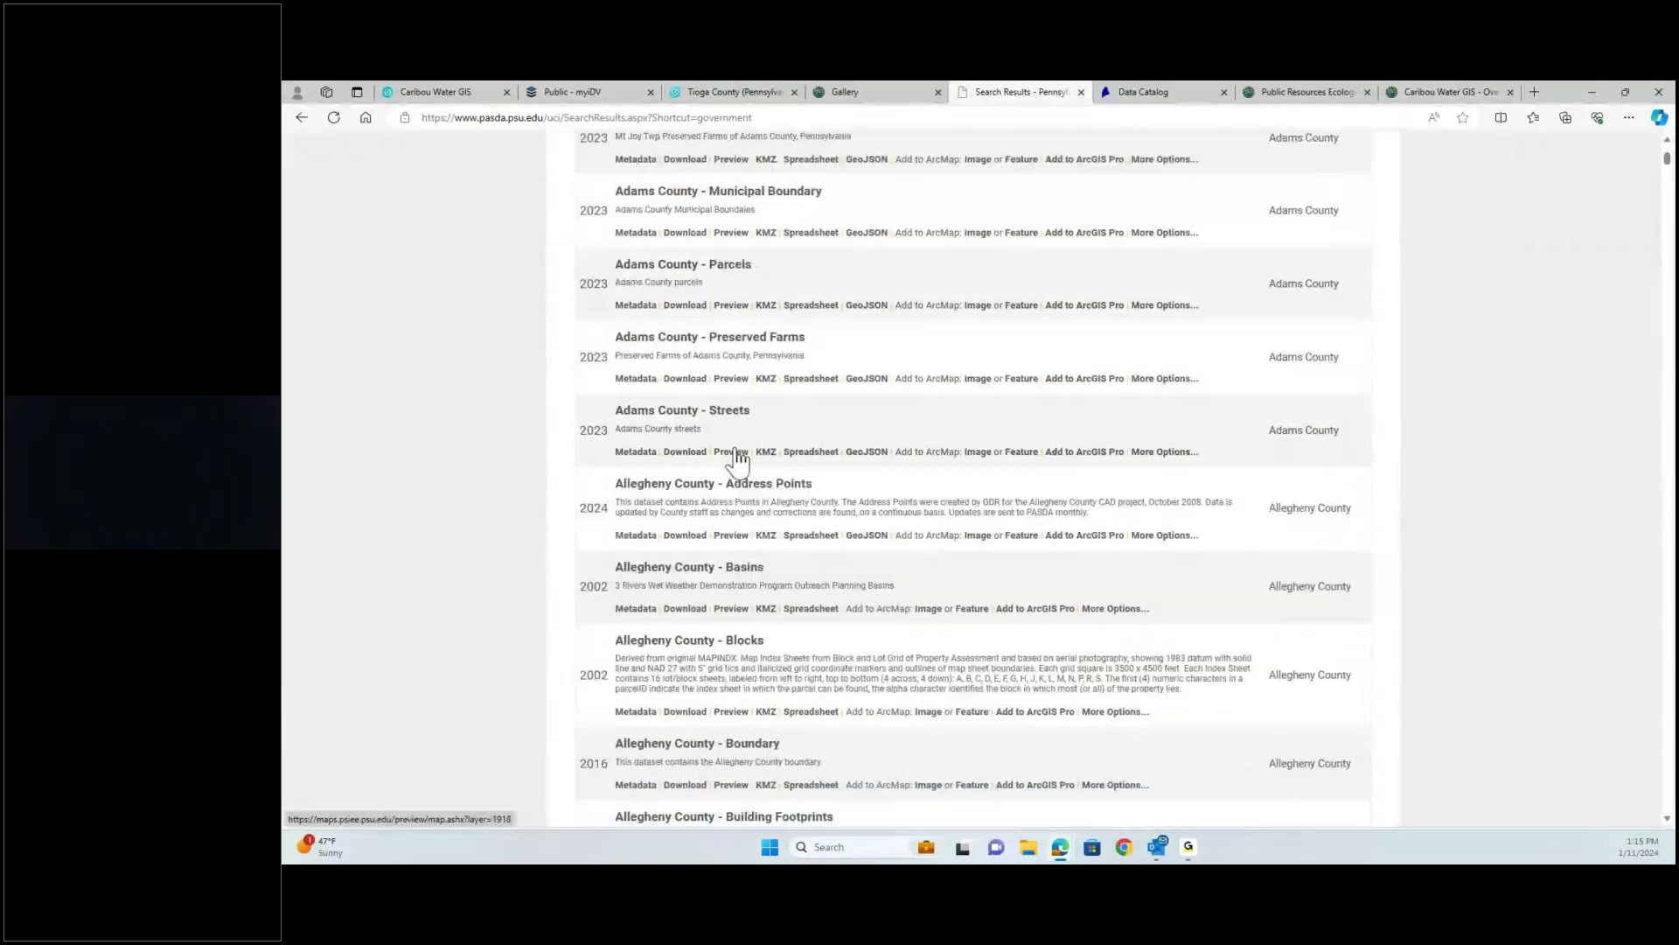
drag(1667, 163, 1648, 527)
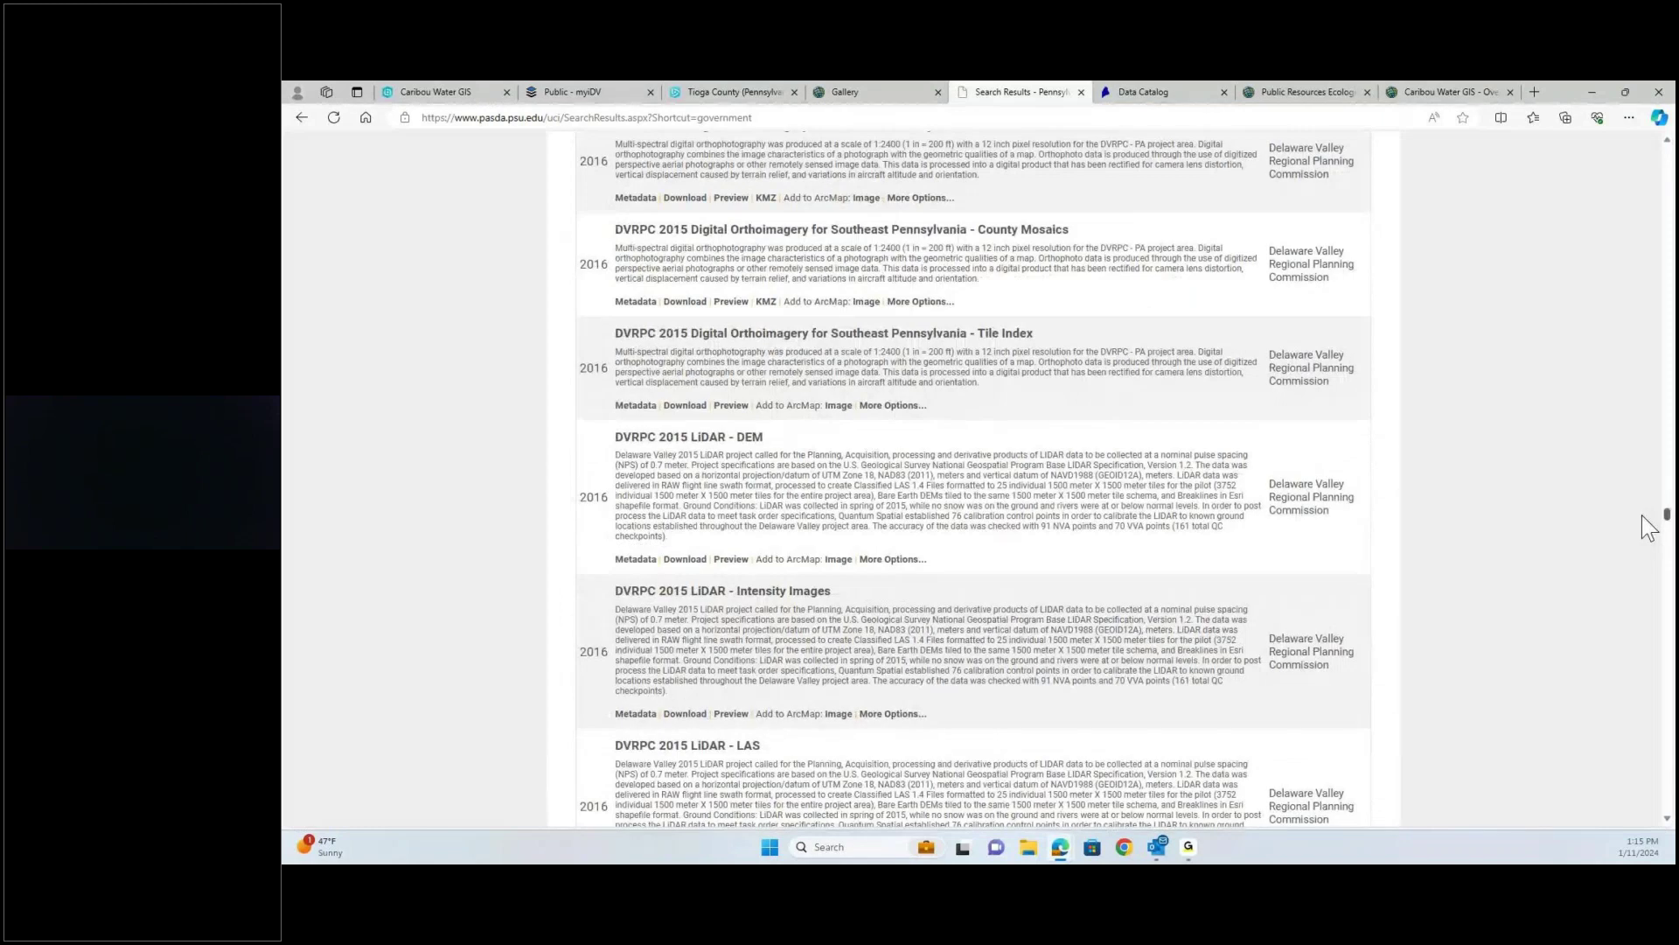
scroll(829, 472, down, 15)
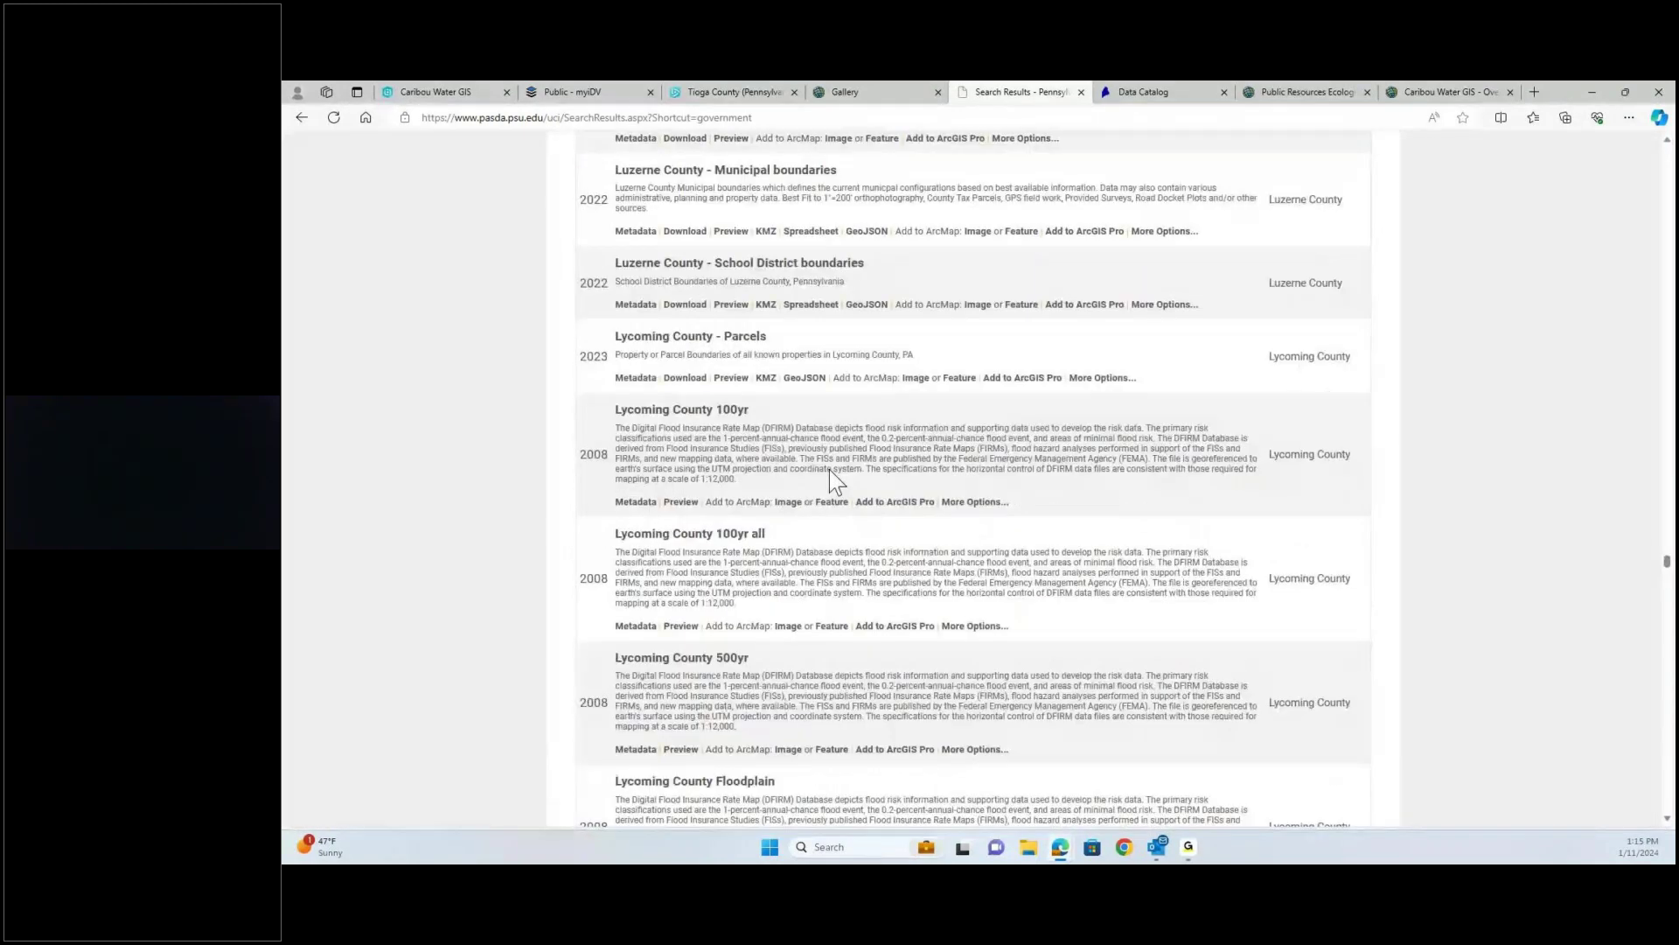
scroll(831, 472, down, 10)
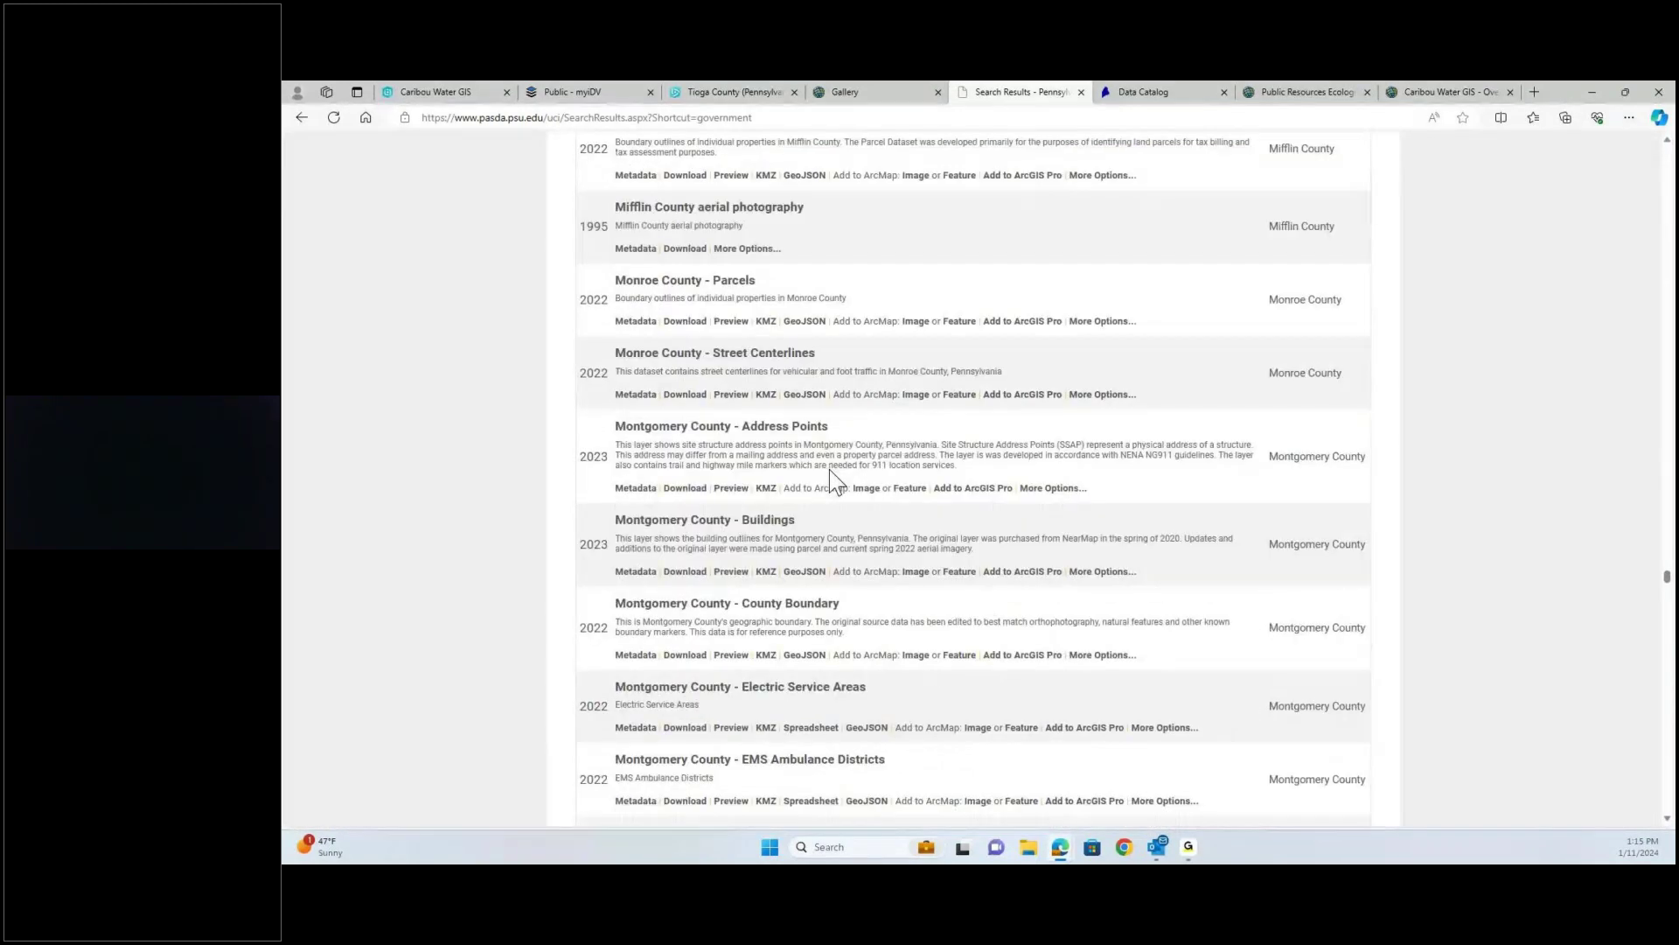
- Examine the Monroe County - Parcels entry and the Add to ArcMap option of Montgomery County - Address Points
scroll(829, 469, down, 1)
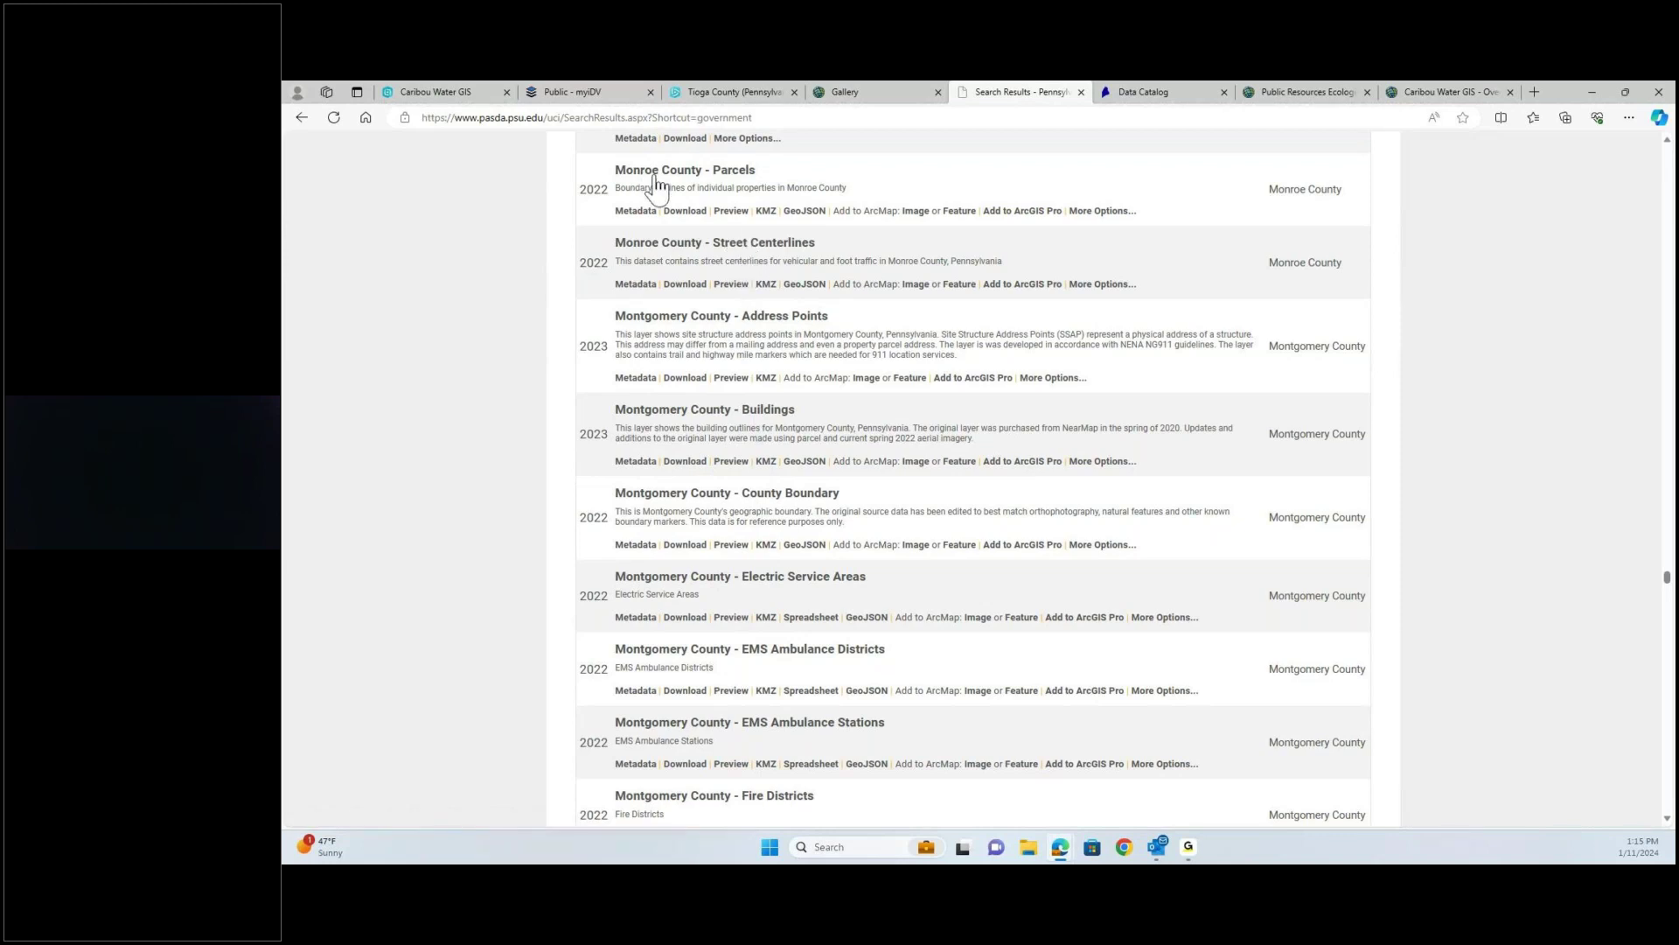
scroll(658, 186, up, 2)
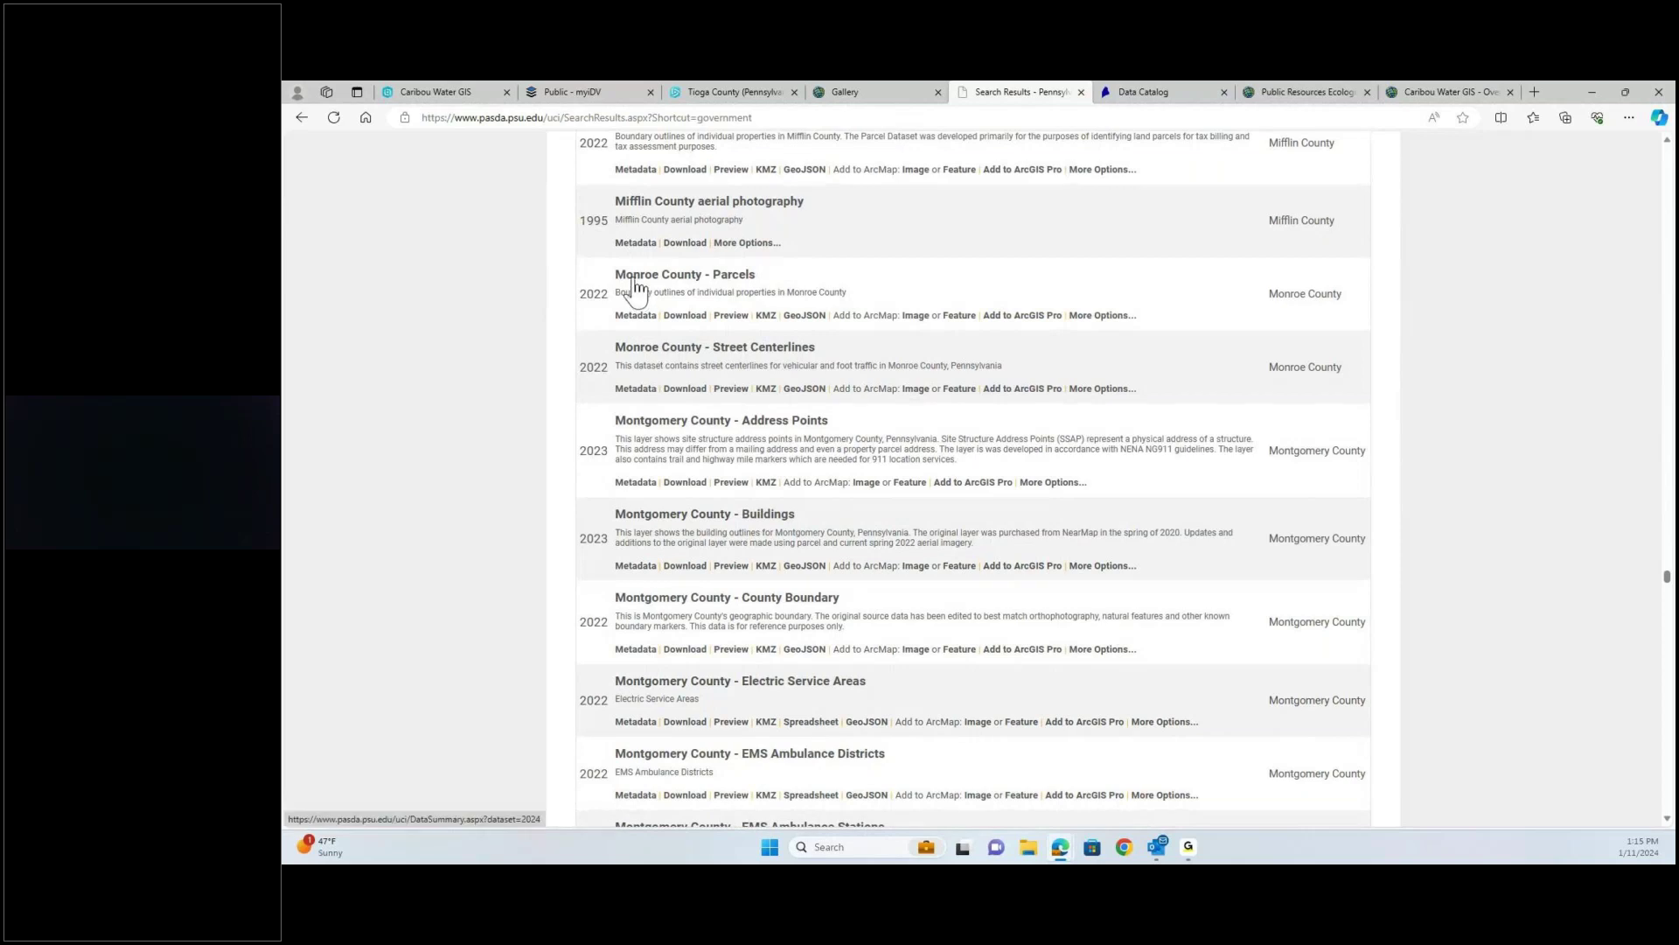
scroll(423, 600, down, 2)
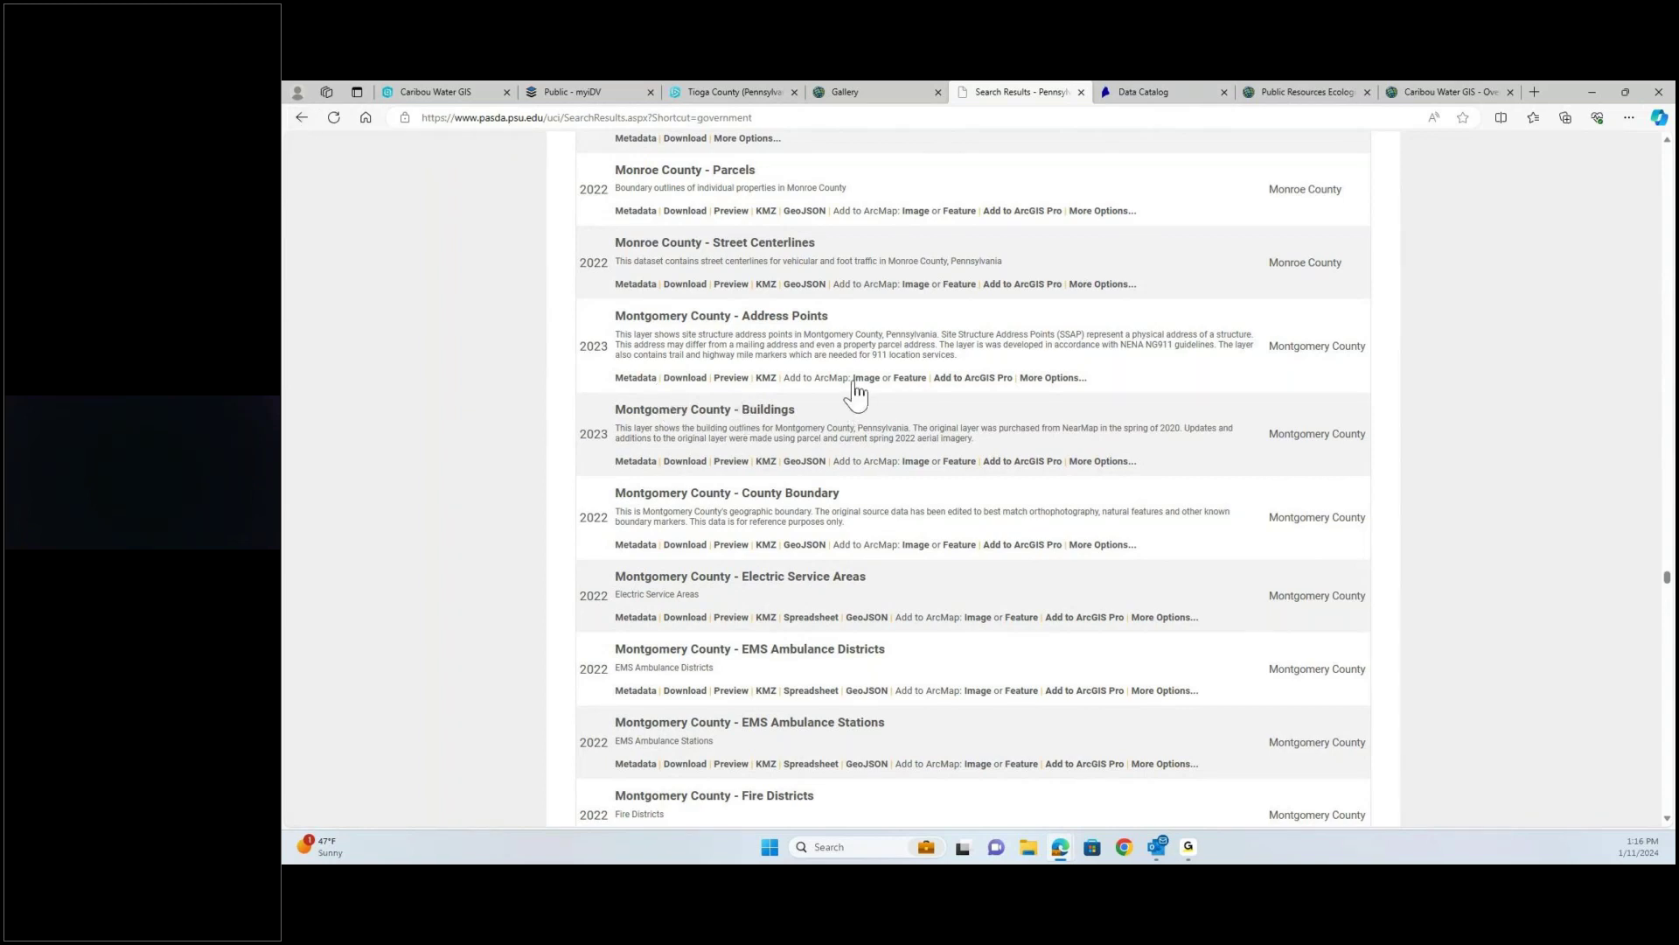
drag(787, 378, 850, 378)
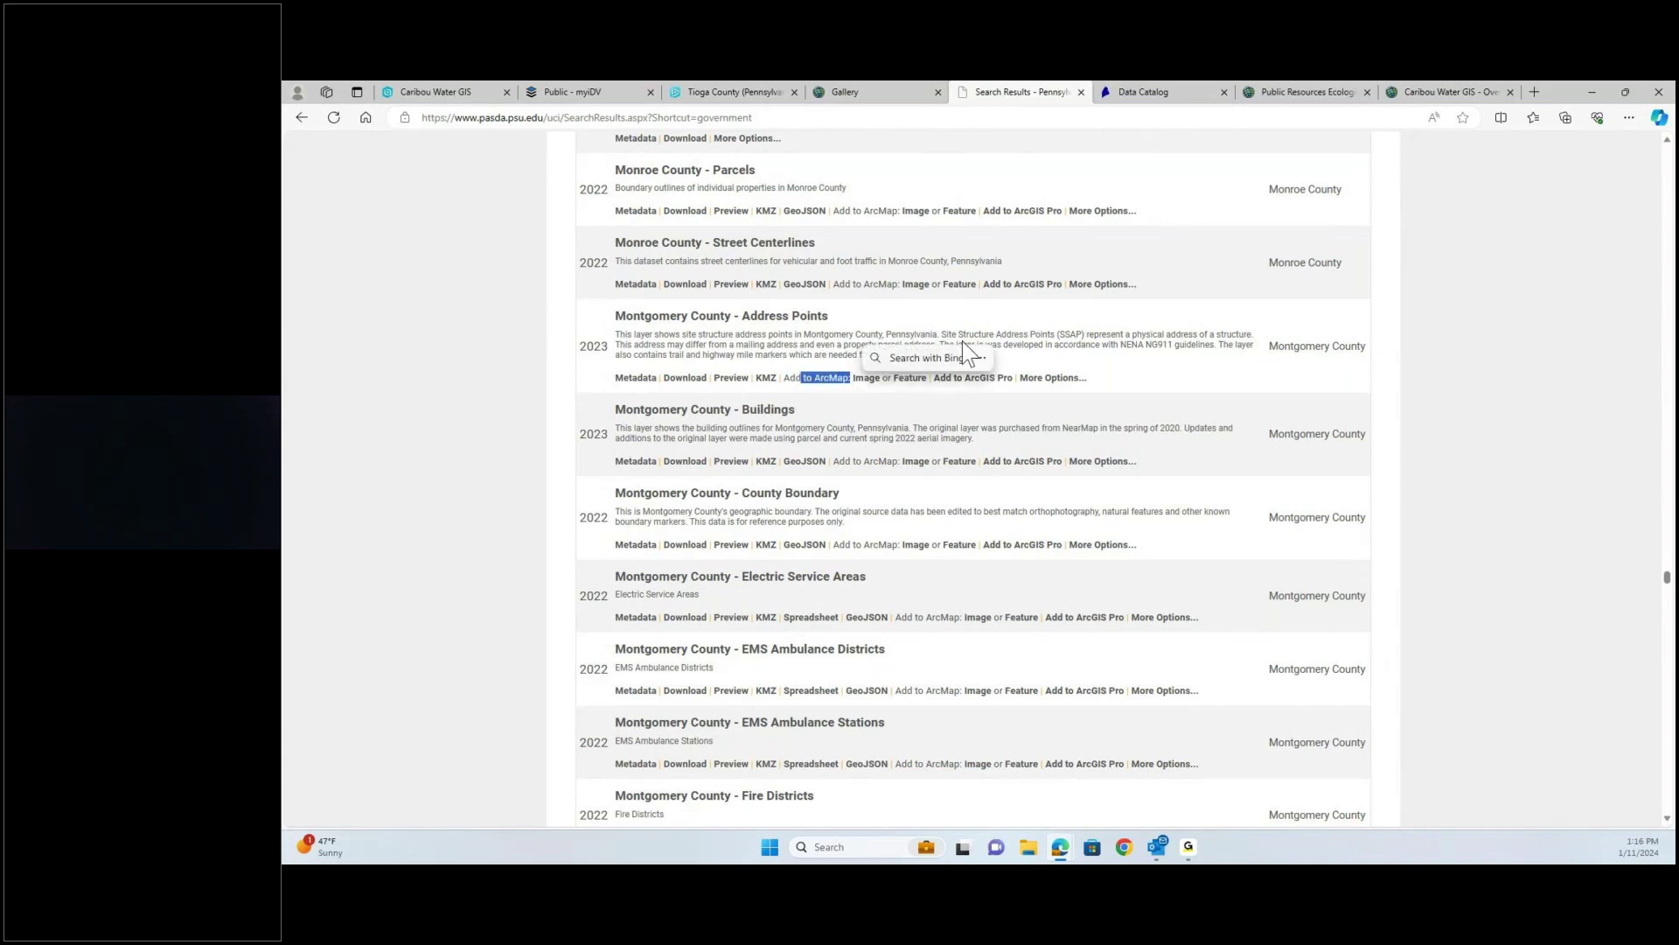
- Return to the PASDA home page, open the Imagery data shortcut, and browse the Allegheny, Cambria and Philadelphia imagery datasets
click(301, 118)
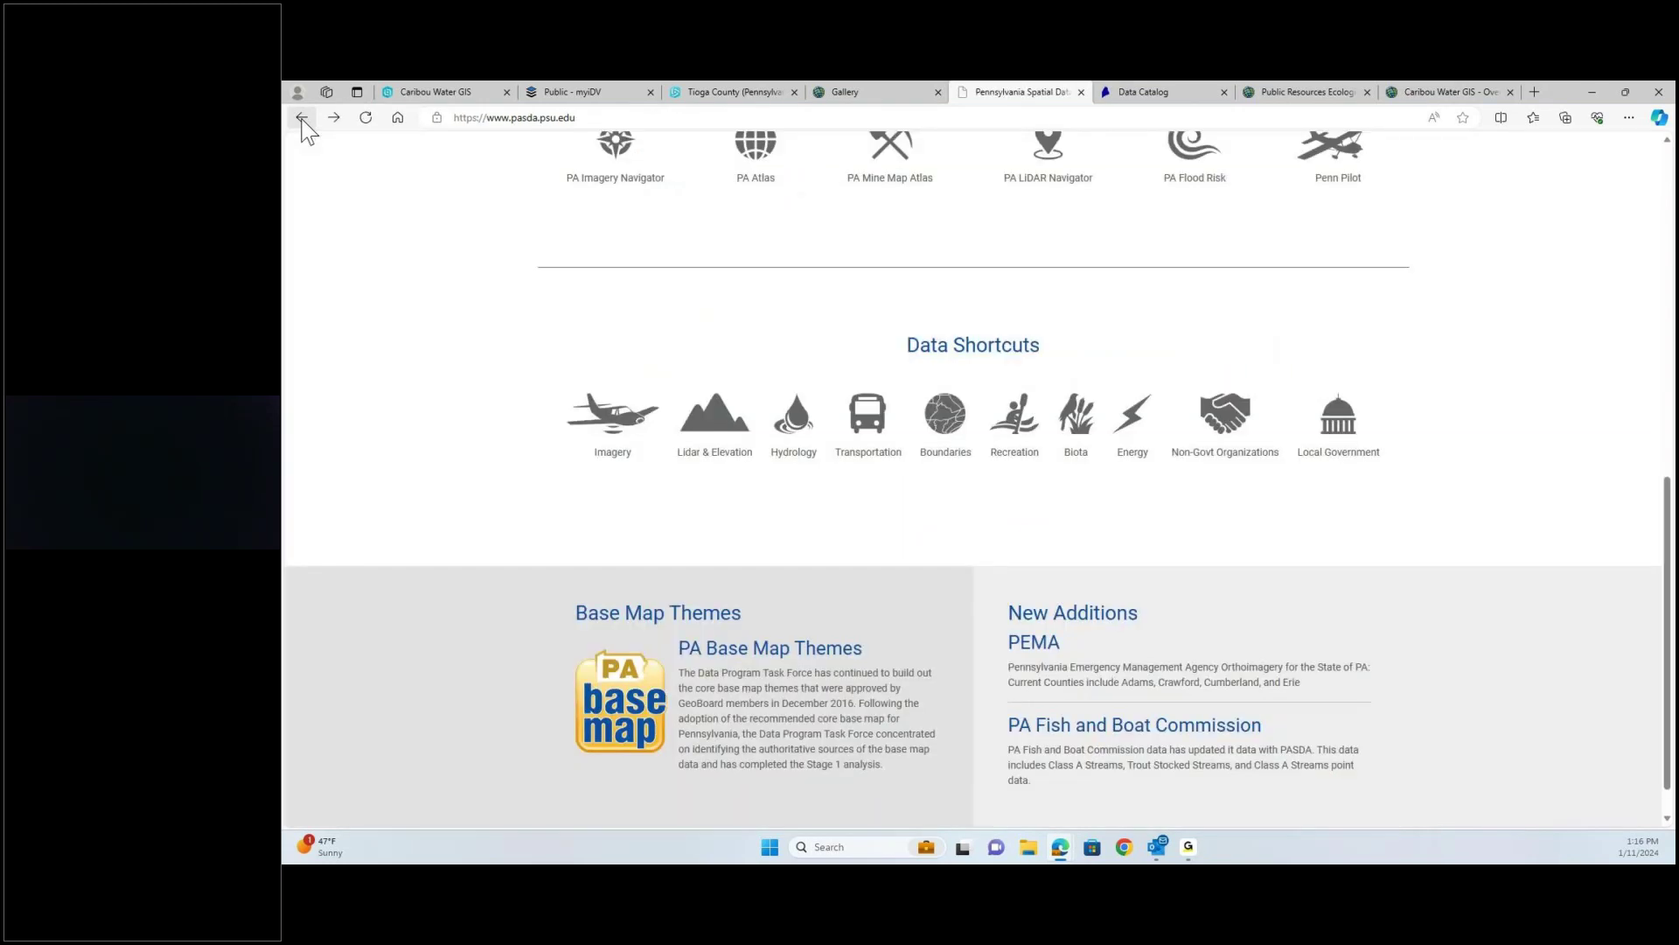
click(598, 428)
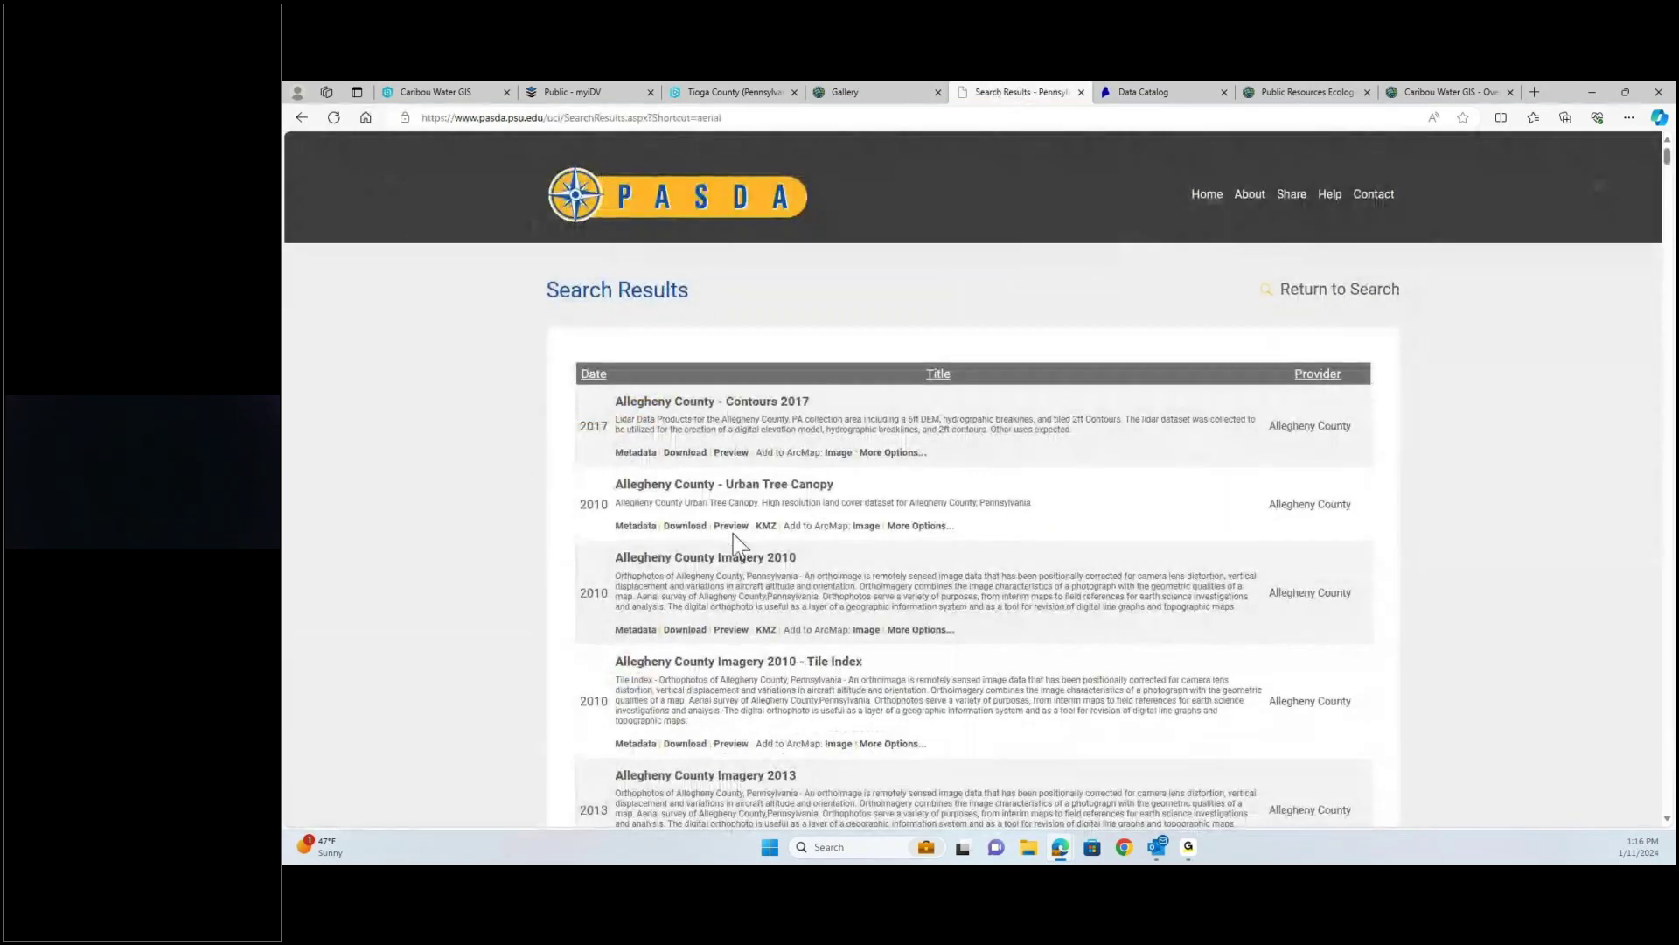
scroll(735, 542, down, 15)
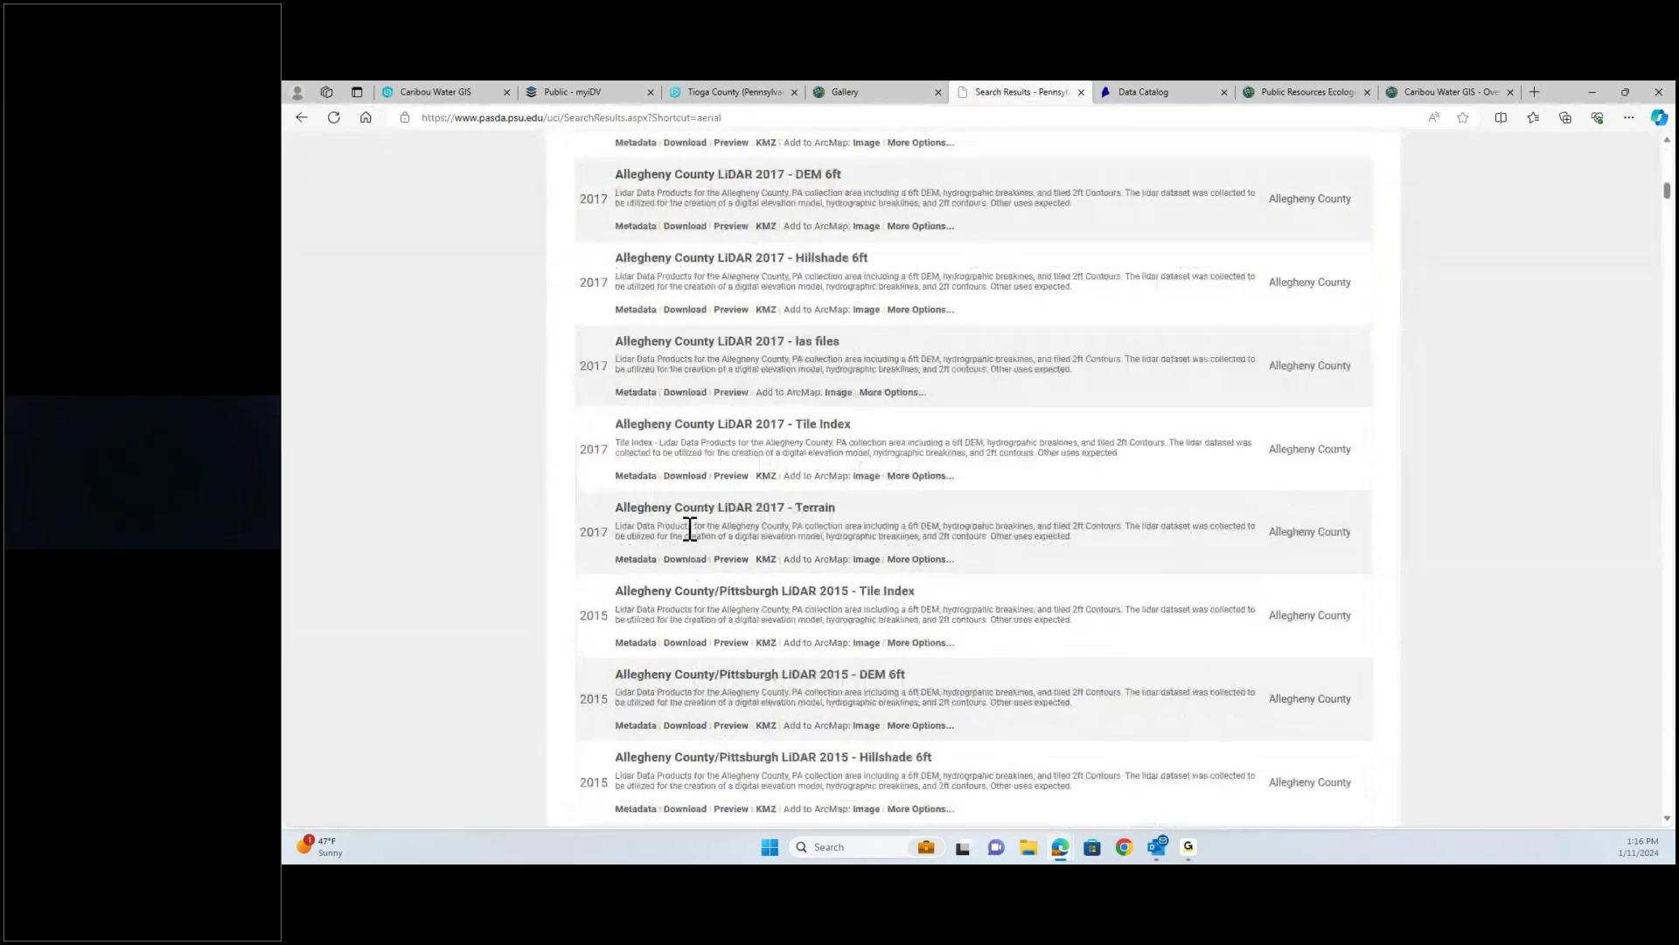
scroll(690, 528, down, 20)
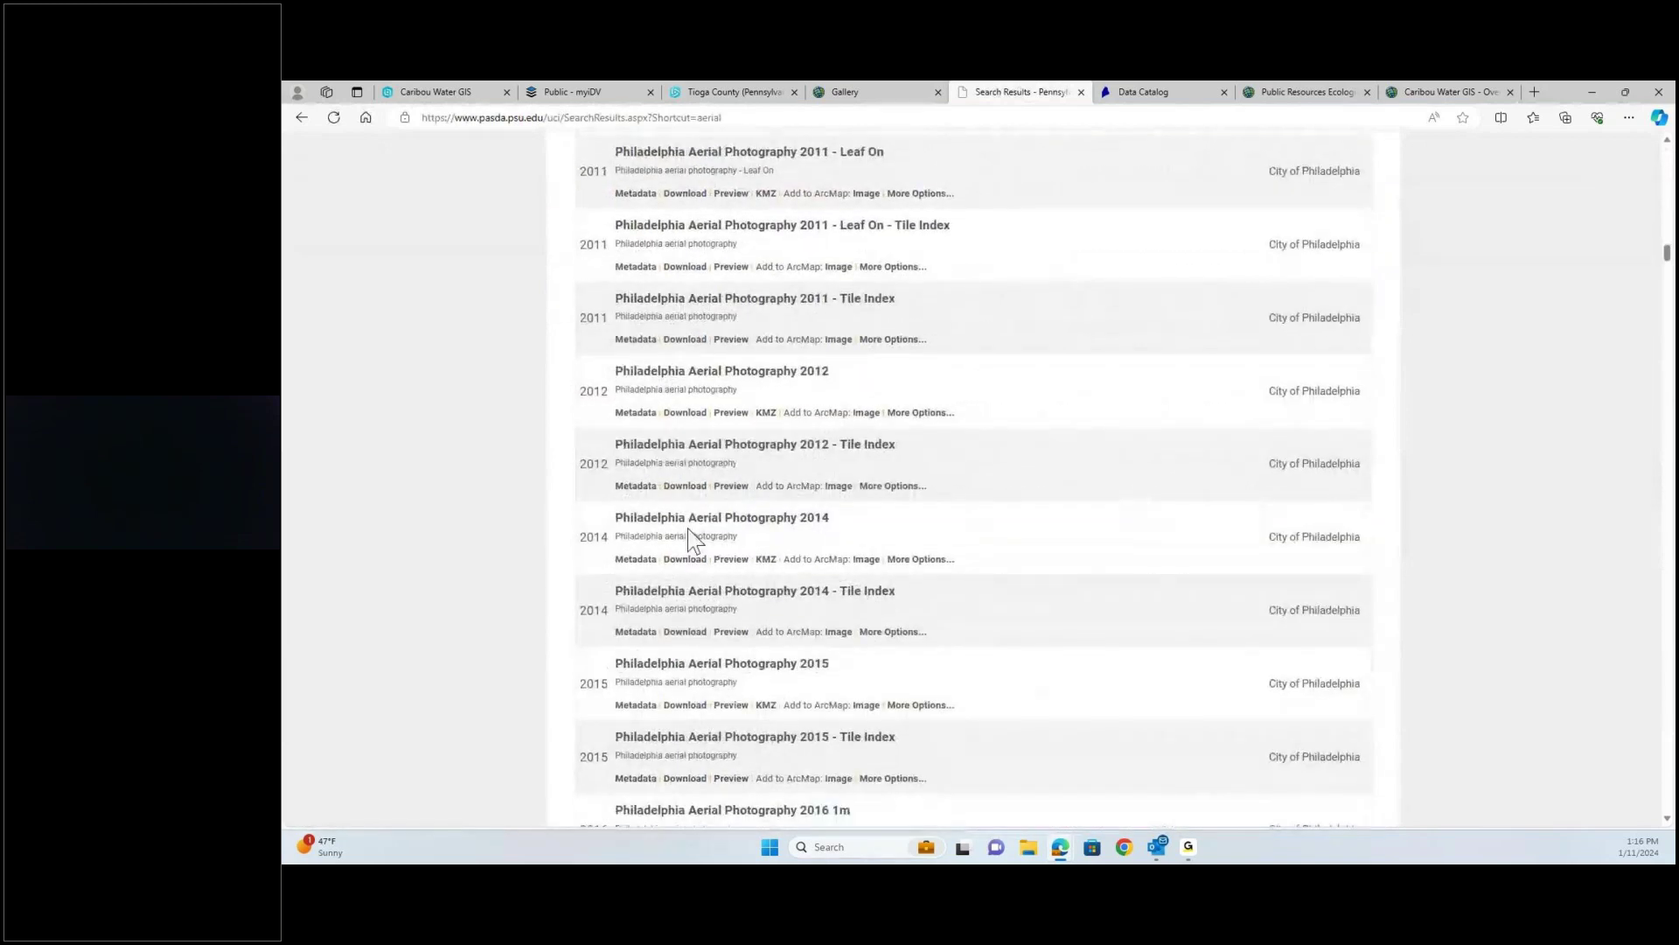
scroll(691, 539, up, 15)
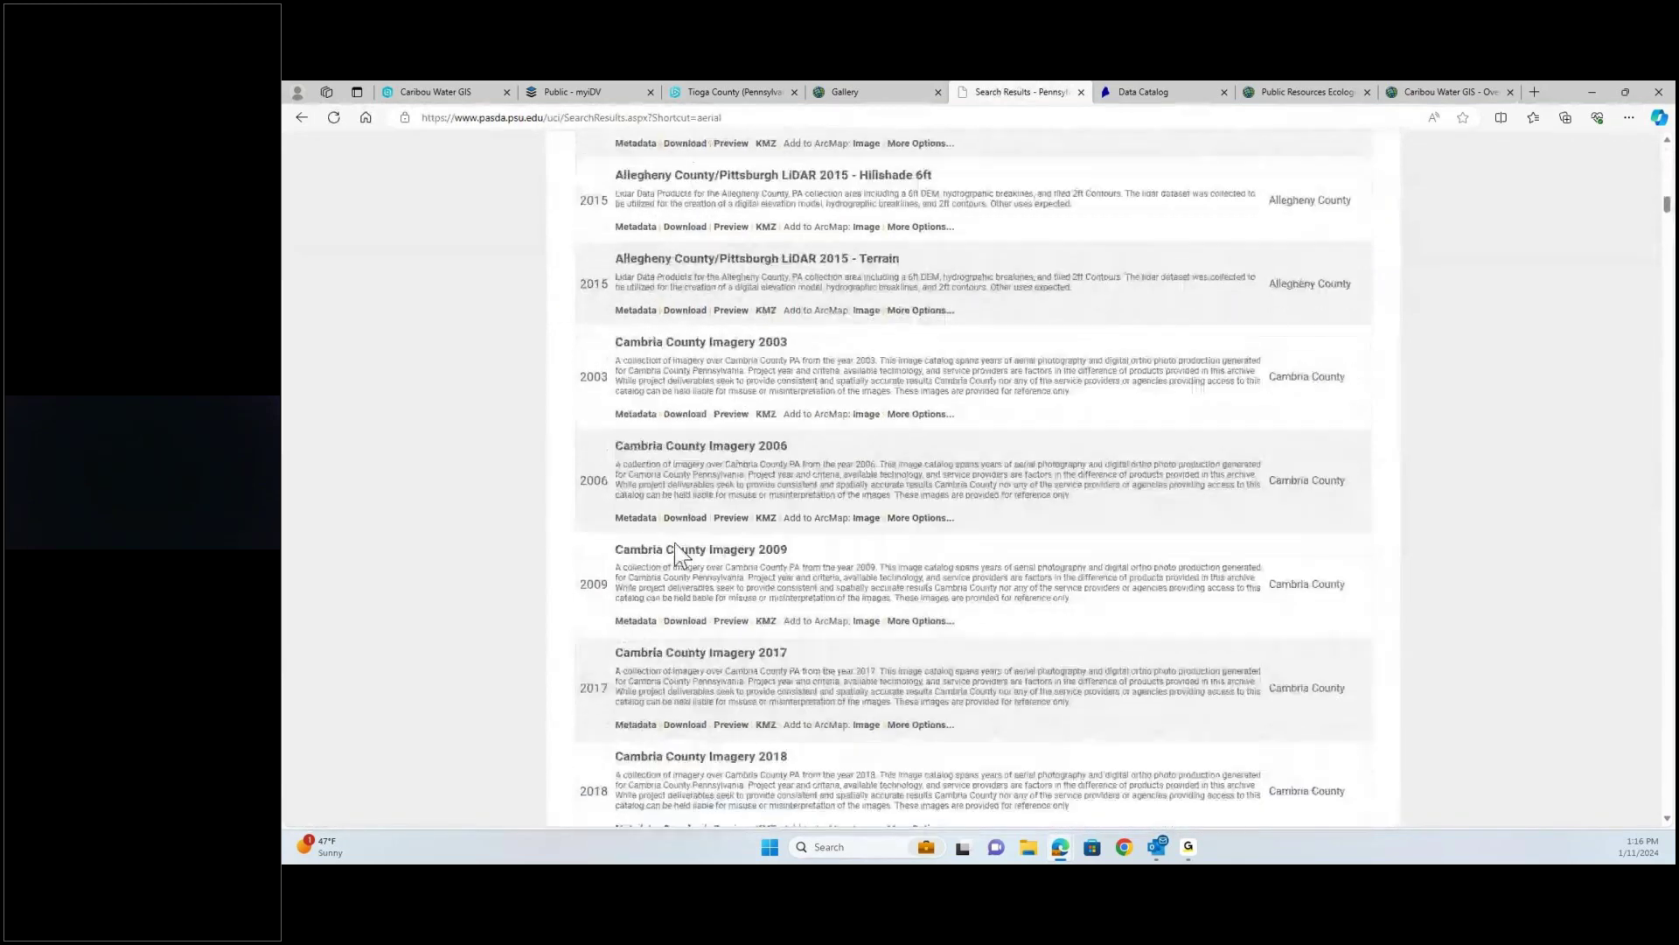
scroll(678, 553, up, 1)
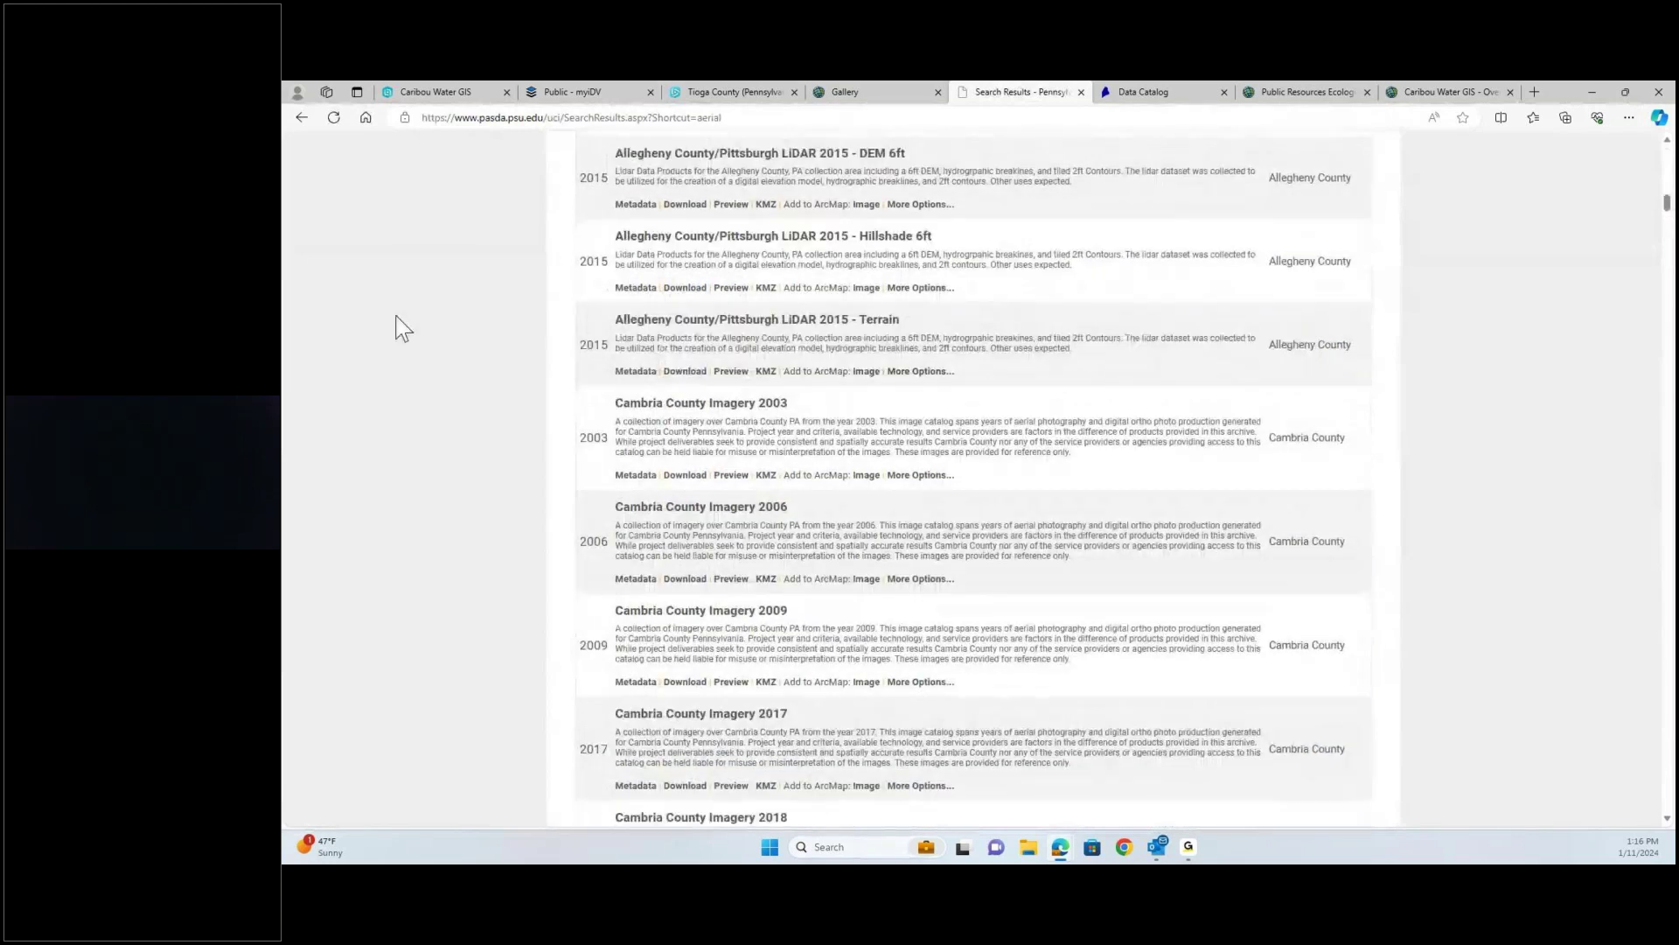
- Leave the PASDA imagery results and examine the first hydrology datasets, including the Allegheny County and Philadelphia entries
scroll(419, 363, up, 5)
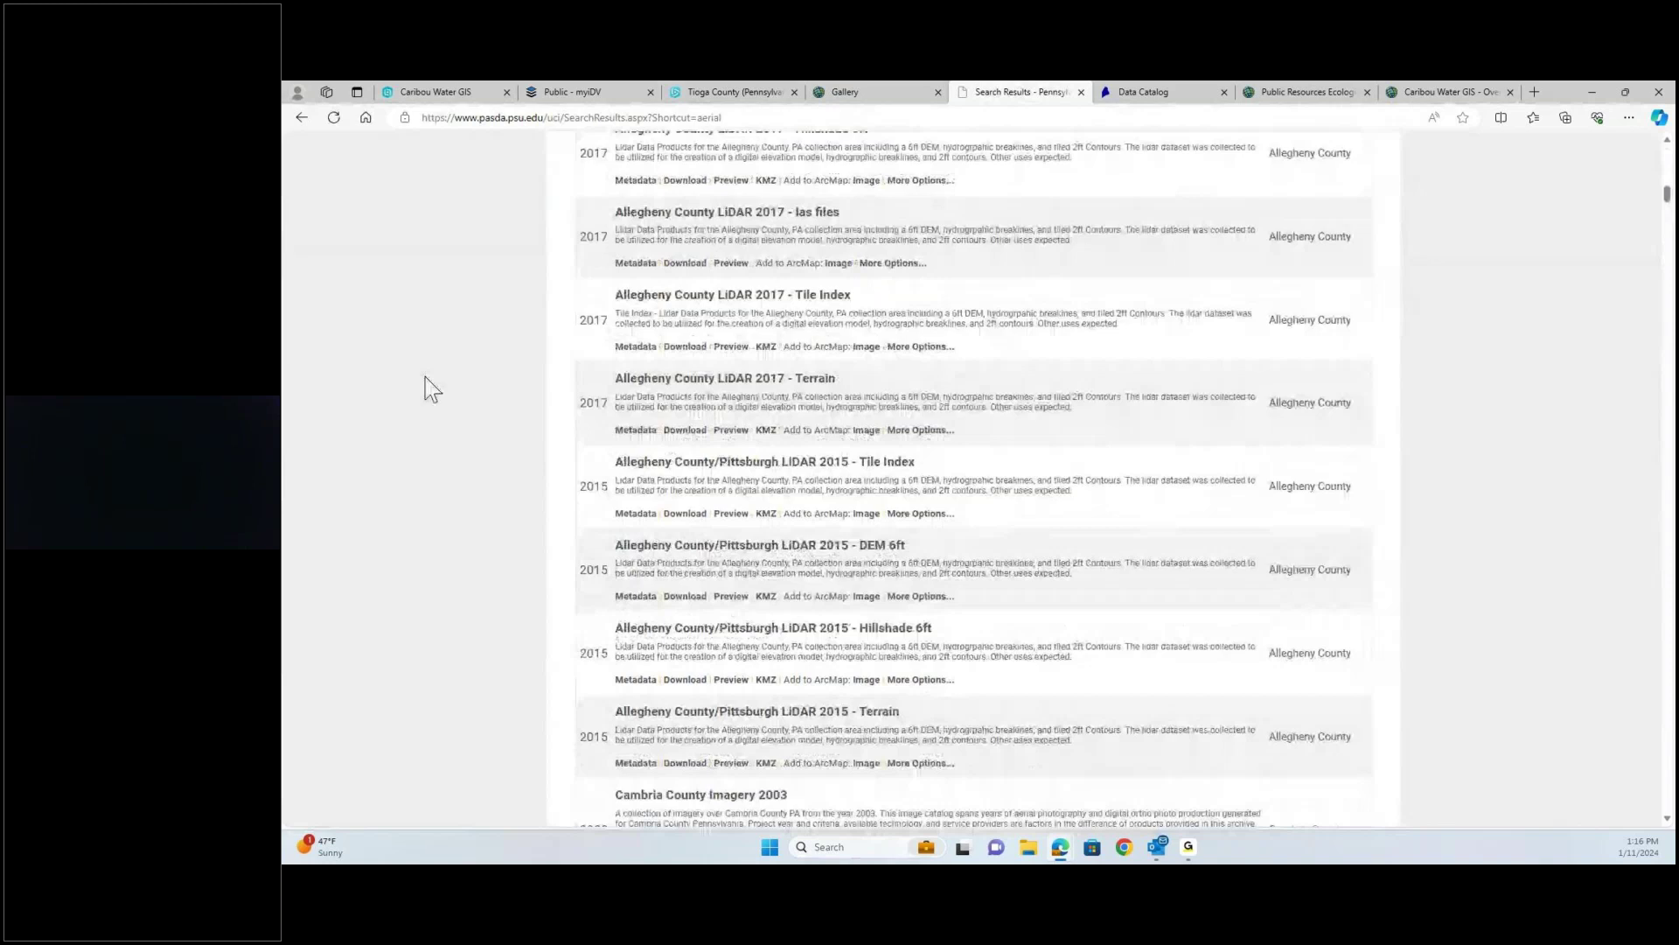
scroll(425, 377, up, 10)
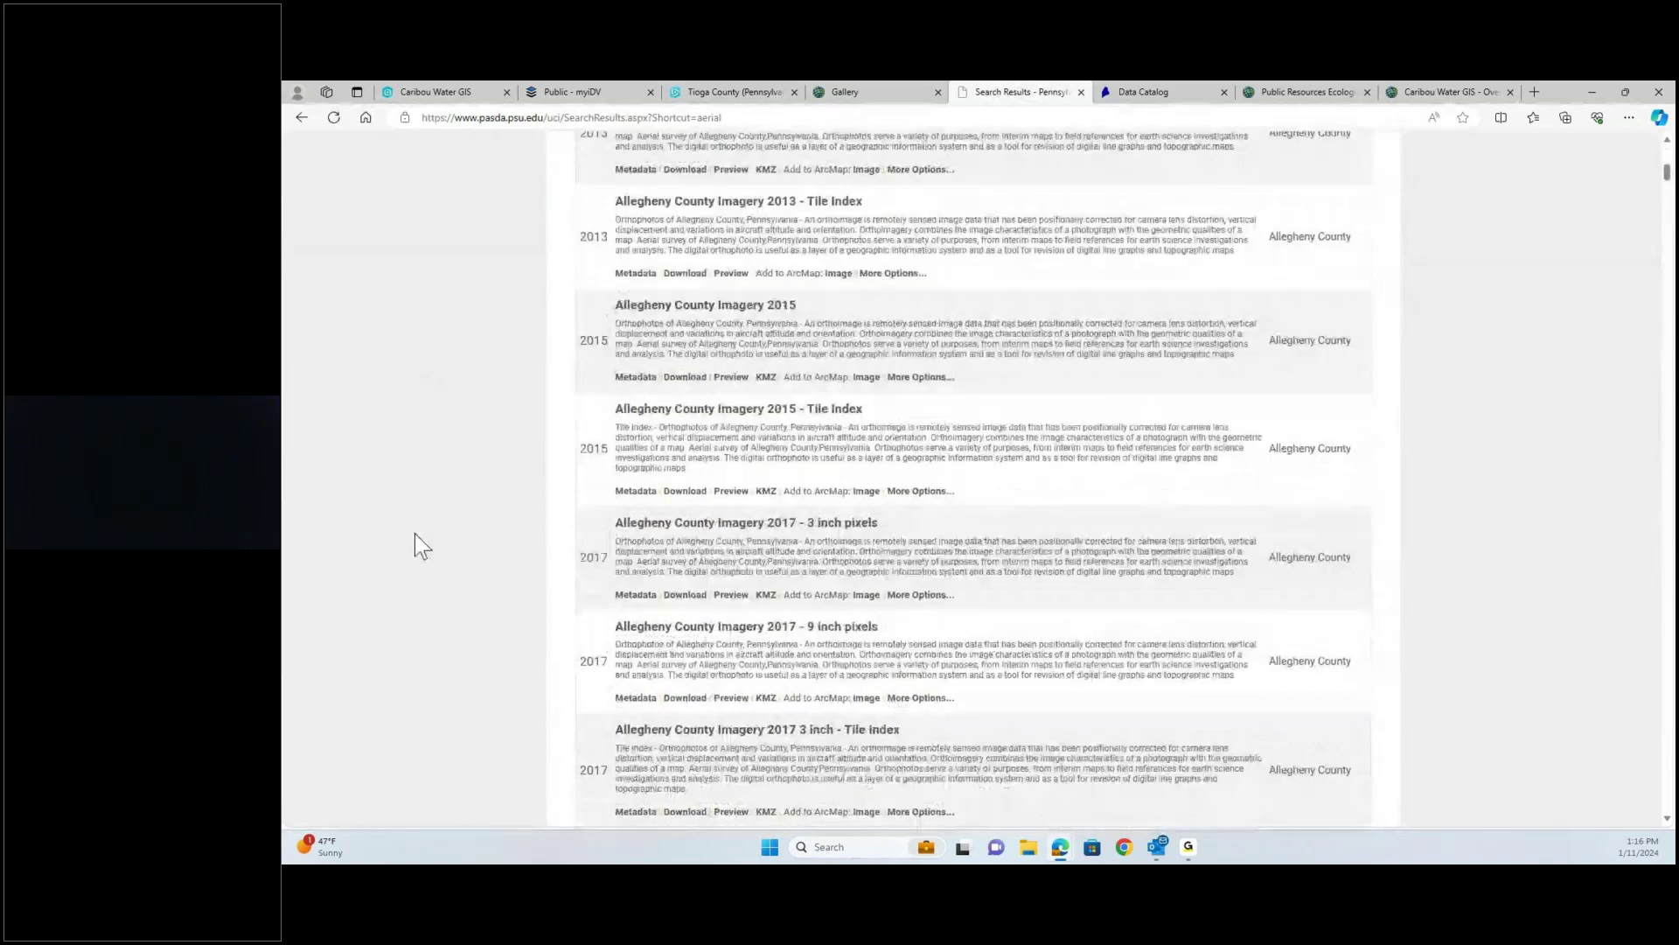
scroll(415, 533, up, 5)
click(301, 118)
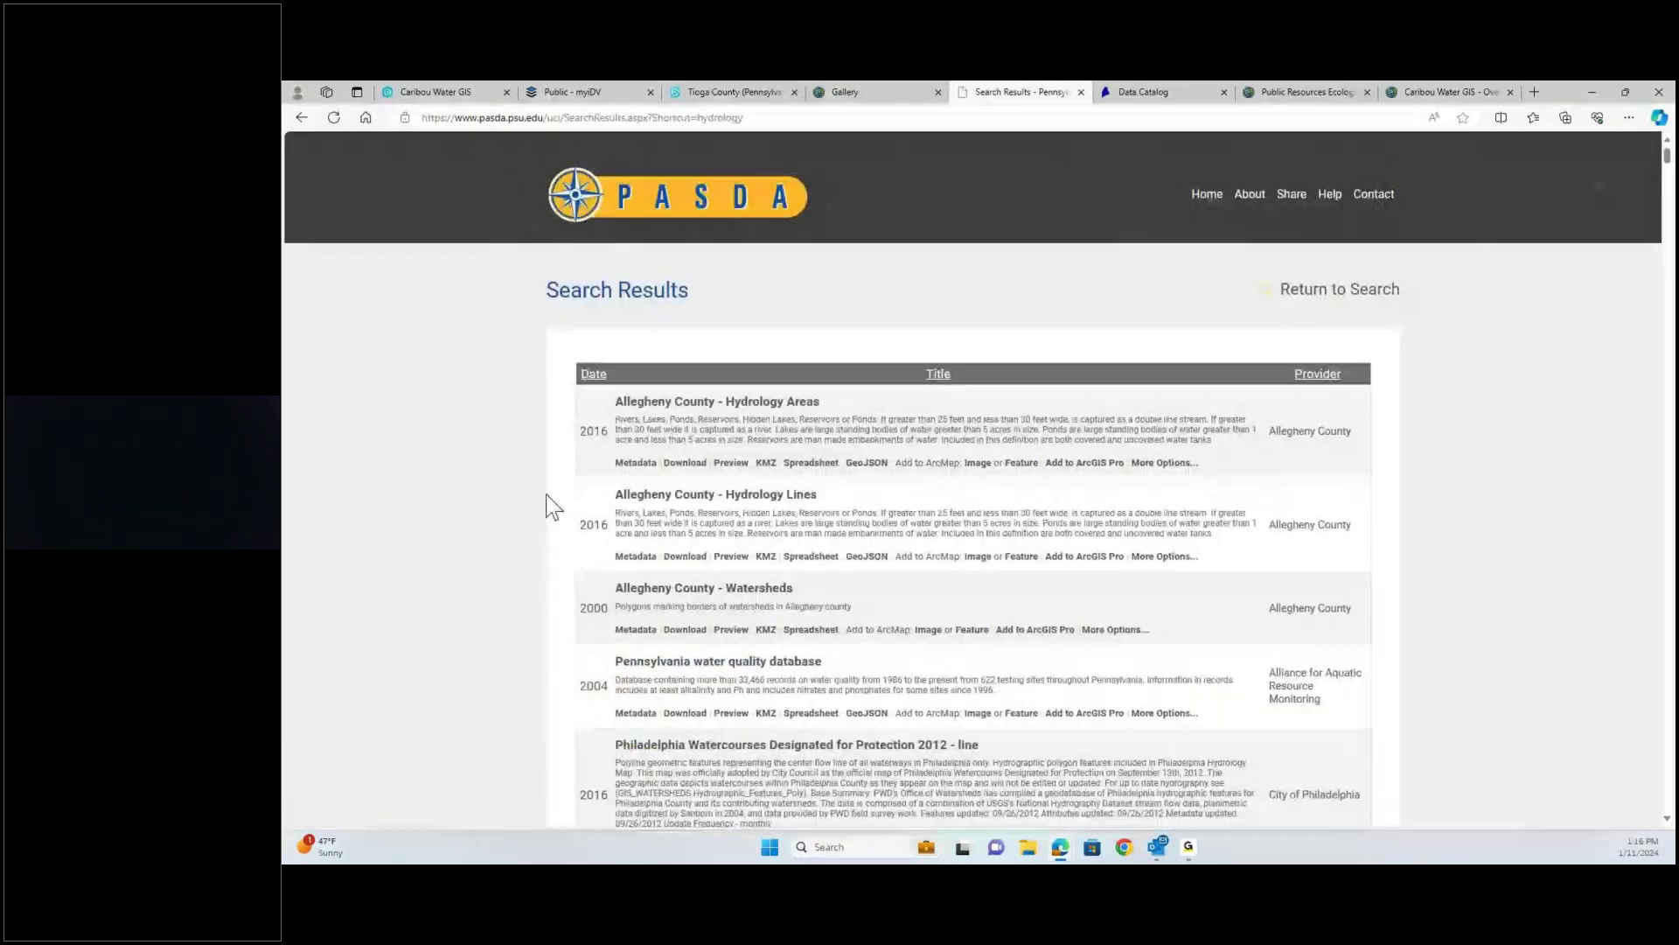
scroll(651, 448, down, 2)
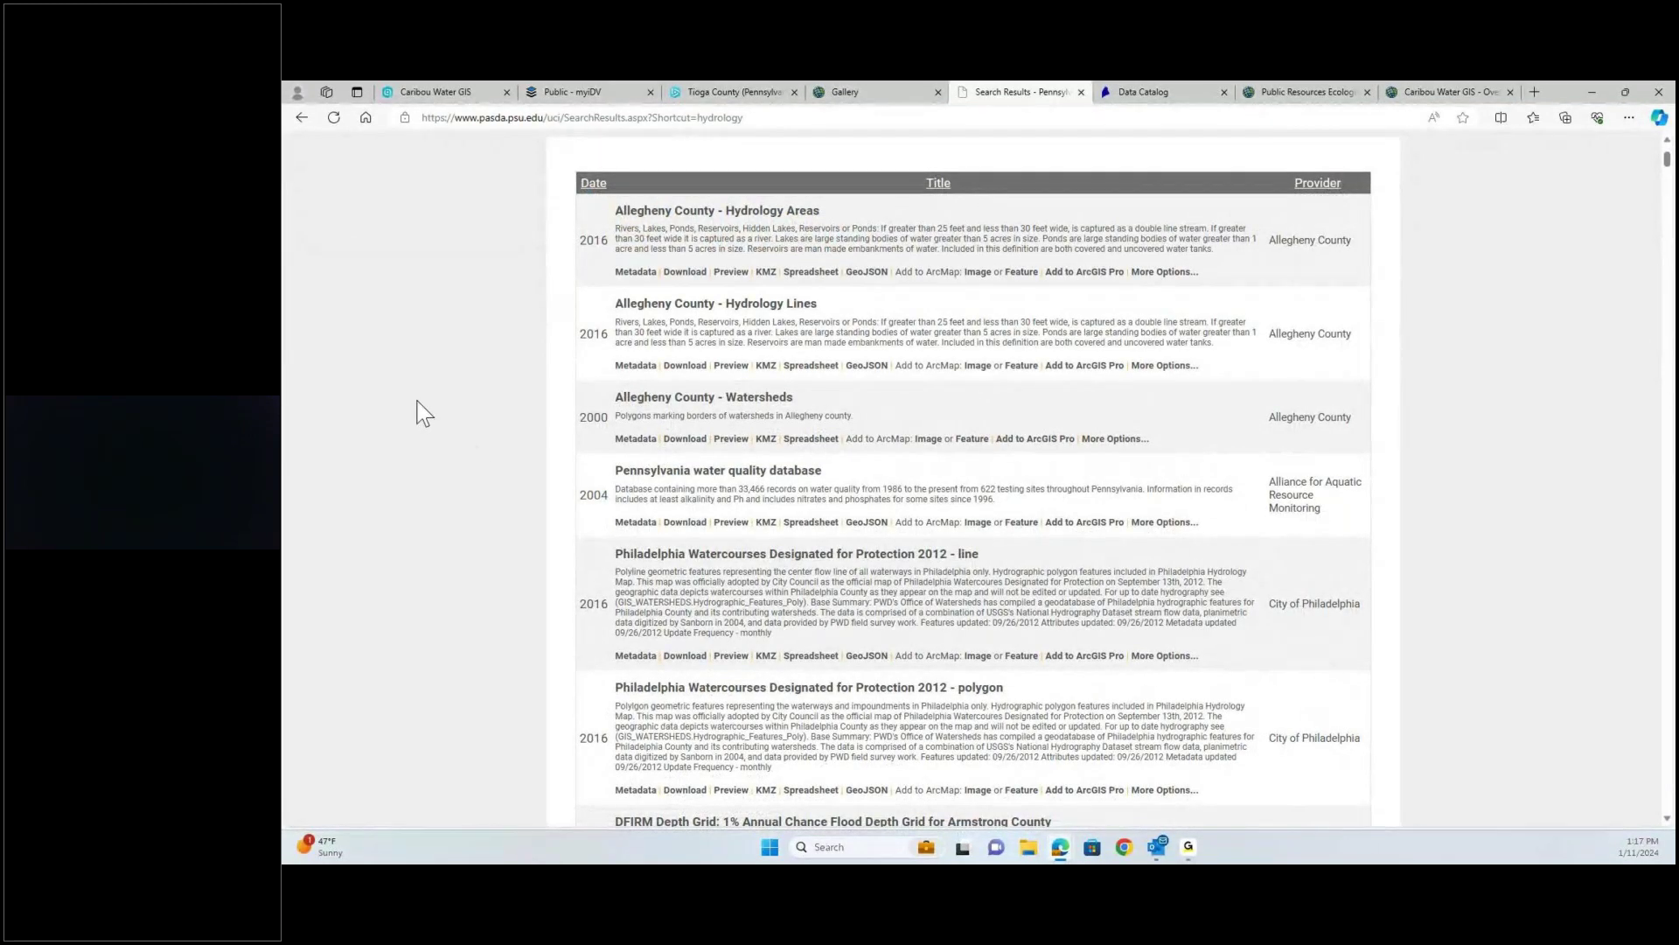
- Return to the PASDA home page and review its data shortcuts, Apps & Tools, and keyword and provider search options
click(301, 117)
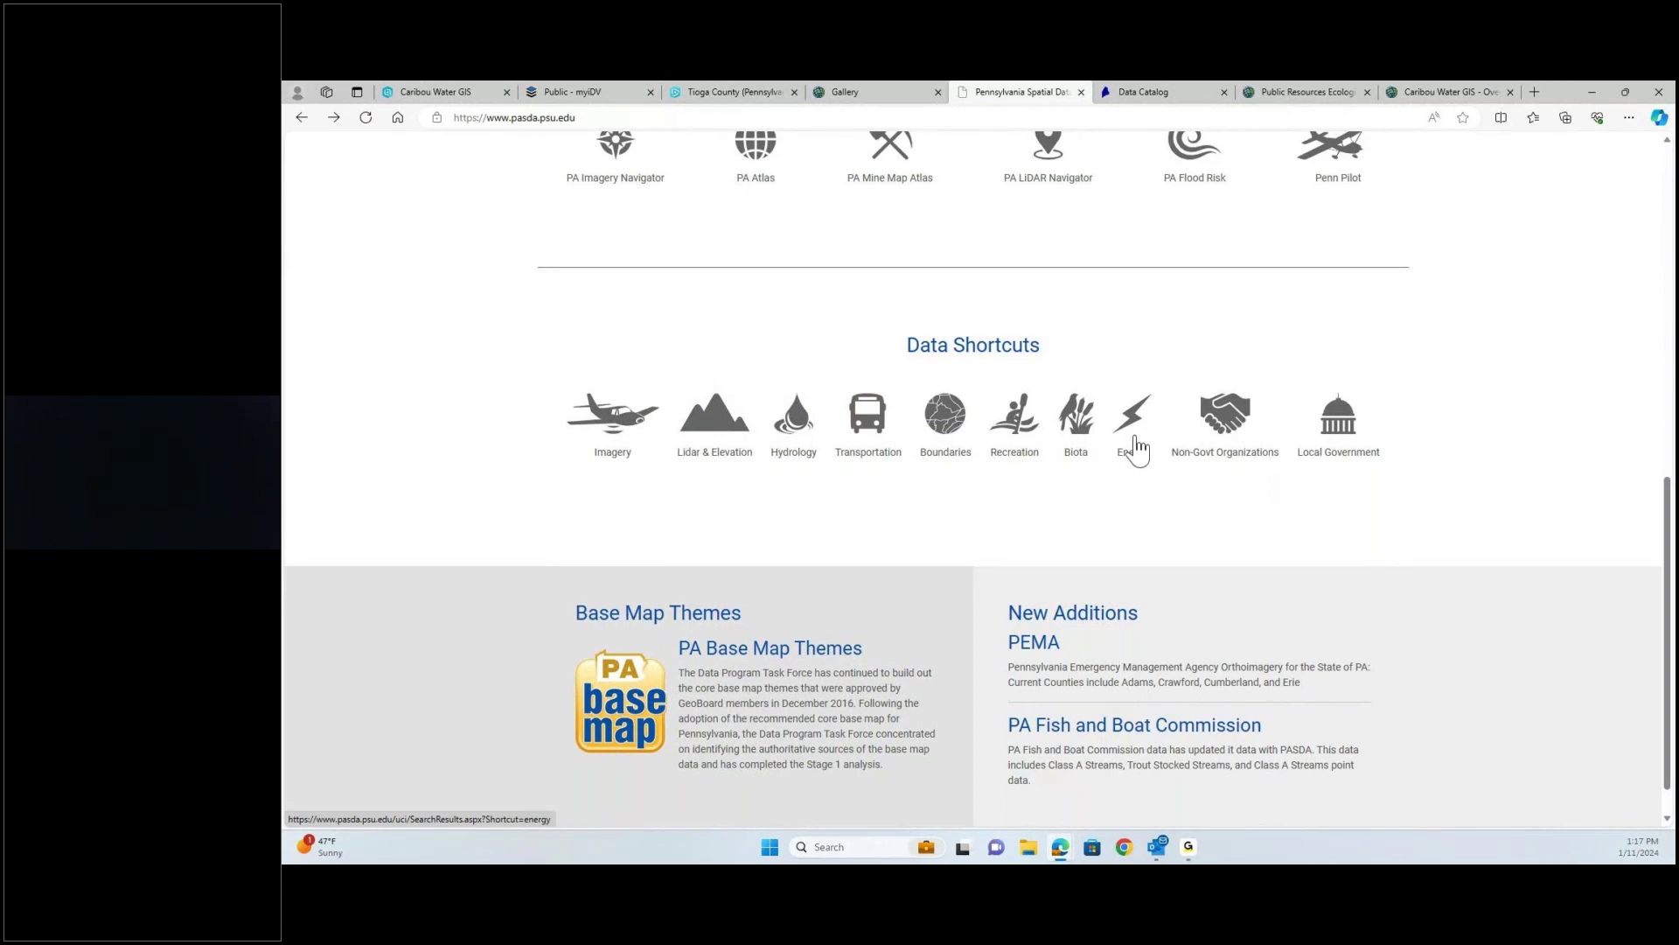
scroll(979, 441, up, 5)
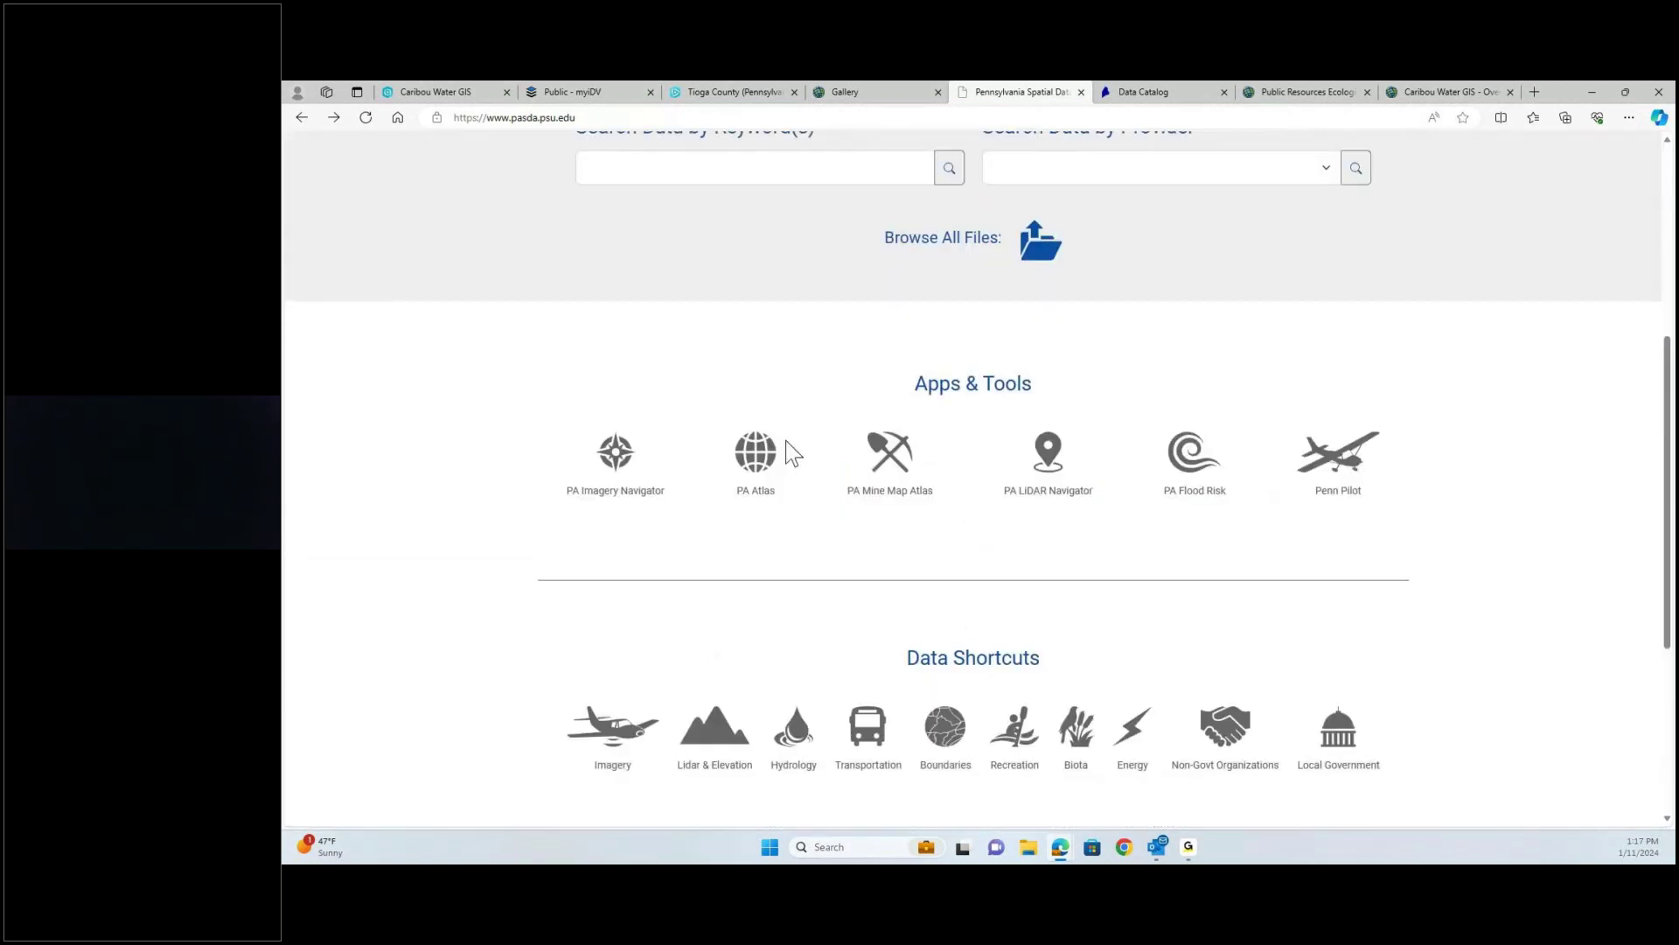
scroll(592, 380, up, 1)
click(592, 380)
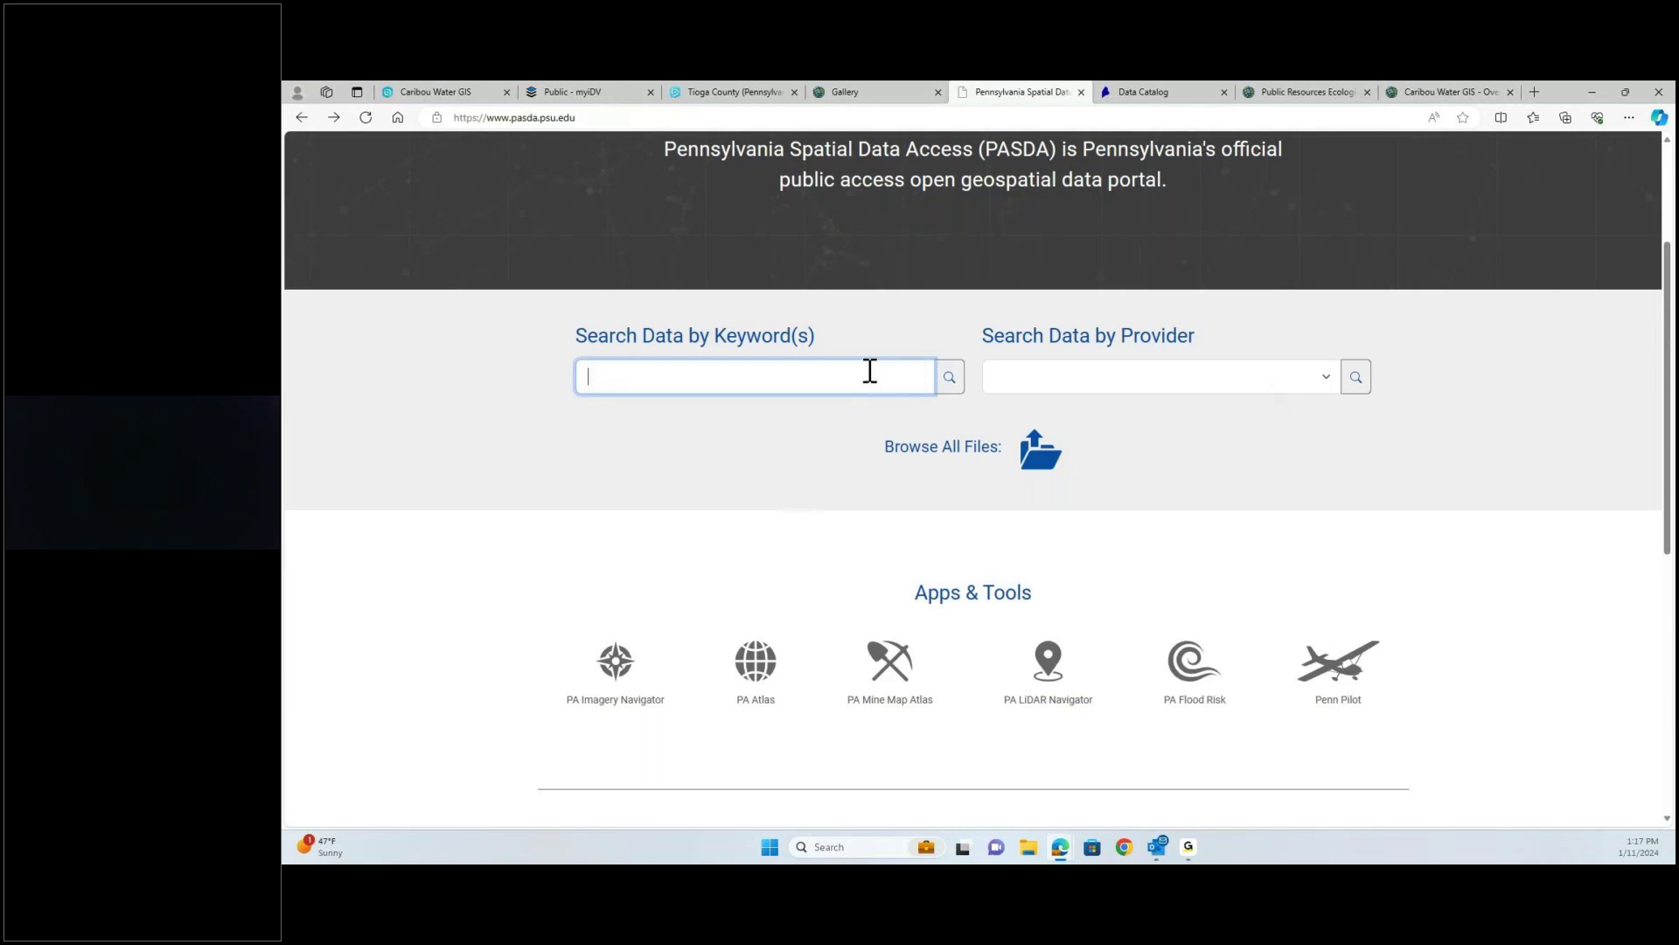
scroll(1079, 423, up, 2)
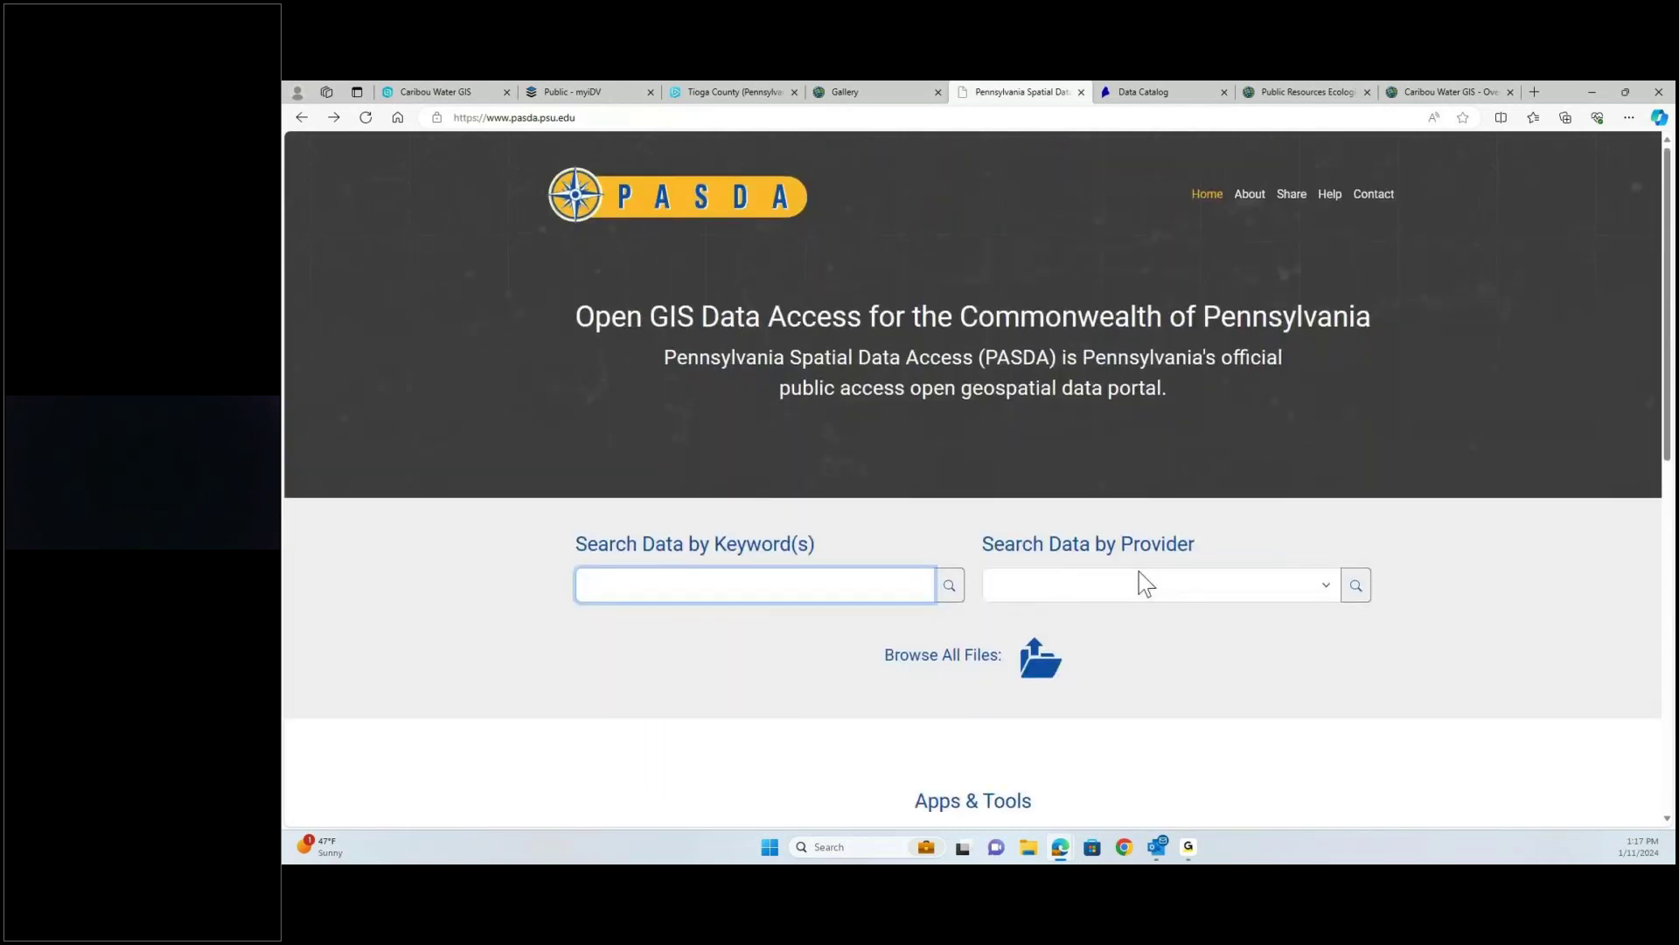
- Find the Pennsylvania Imagery Navigator with a web search for "pennsylvania imagery" and review its available Display Imagery years
click(852, 119)
text(ennsyl)
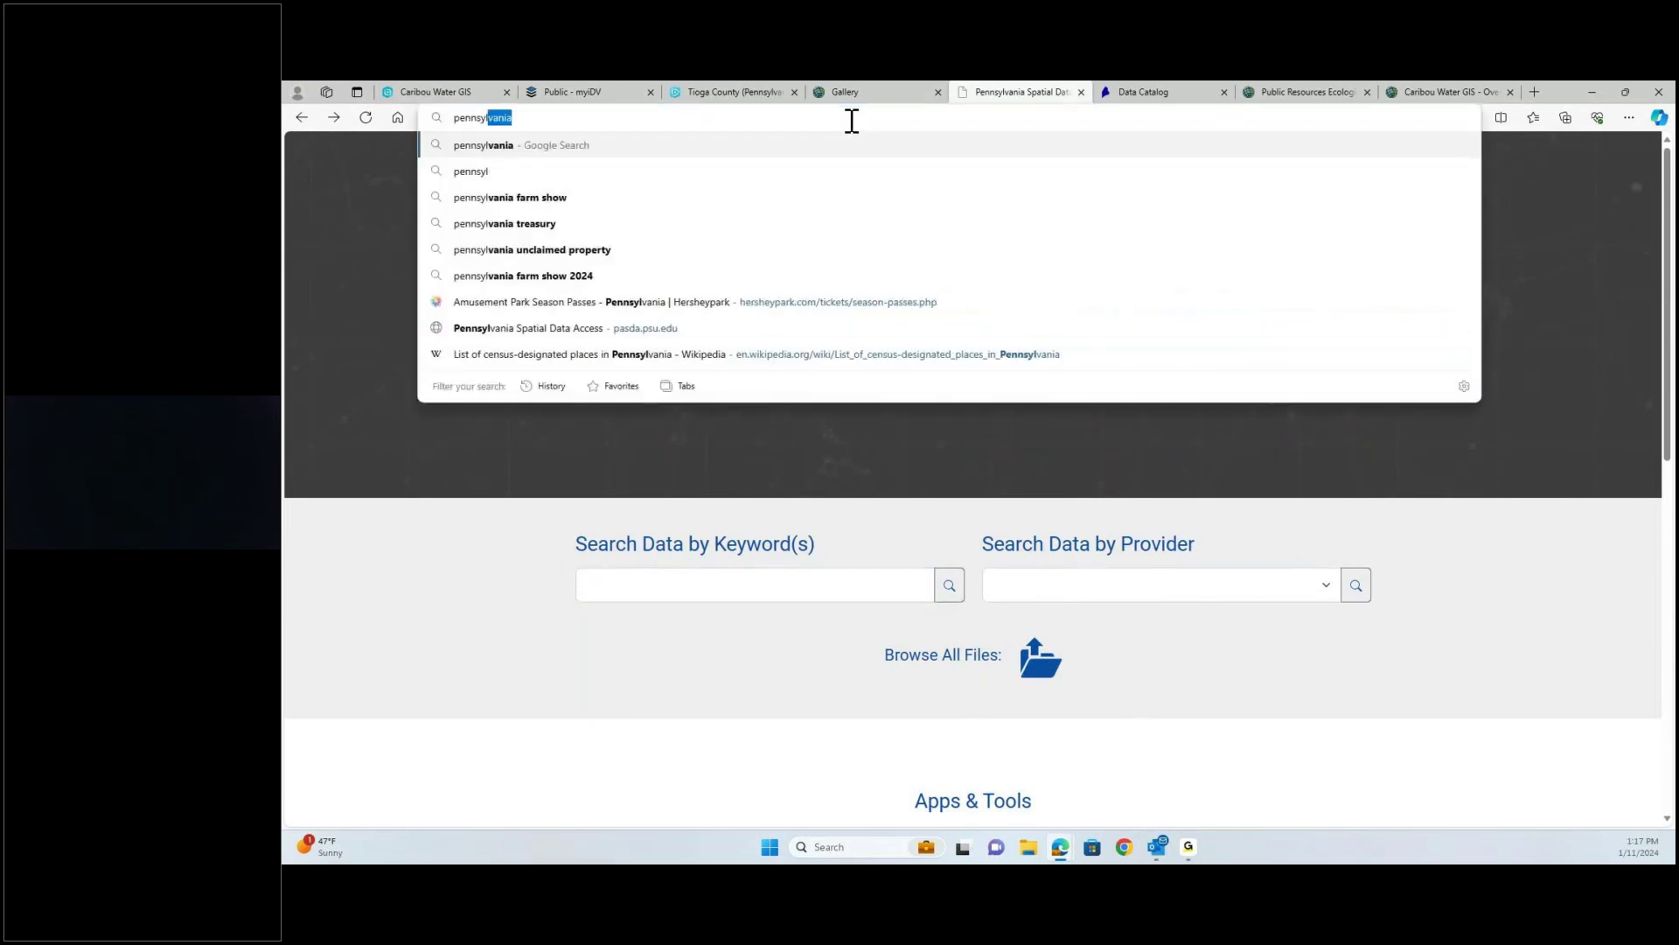
text(vania imagery)
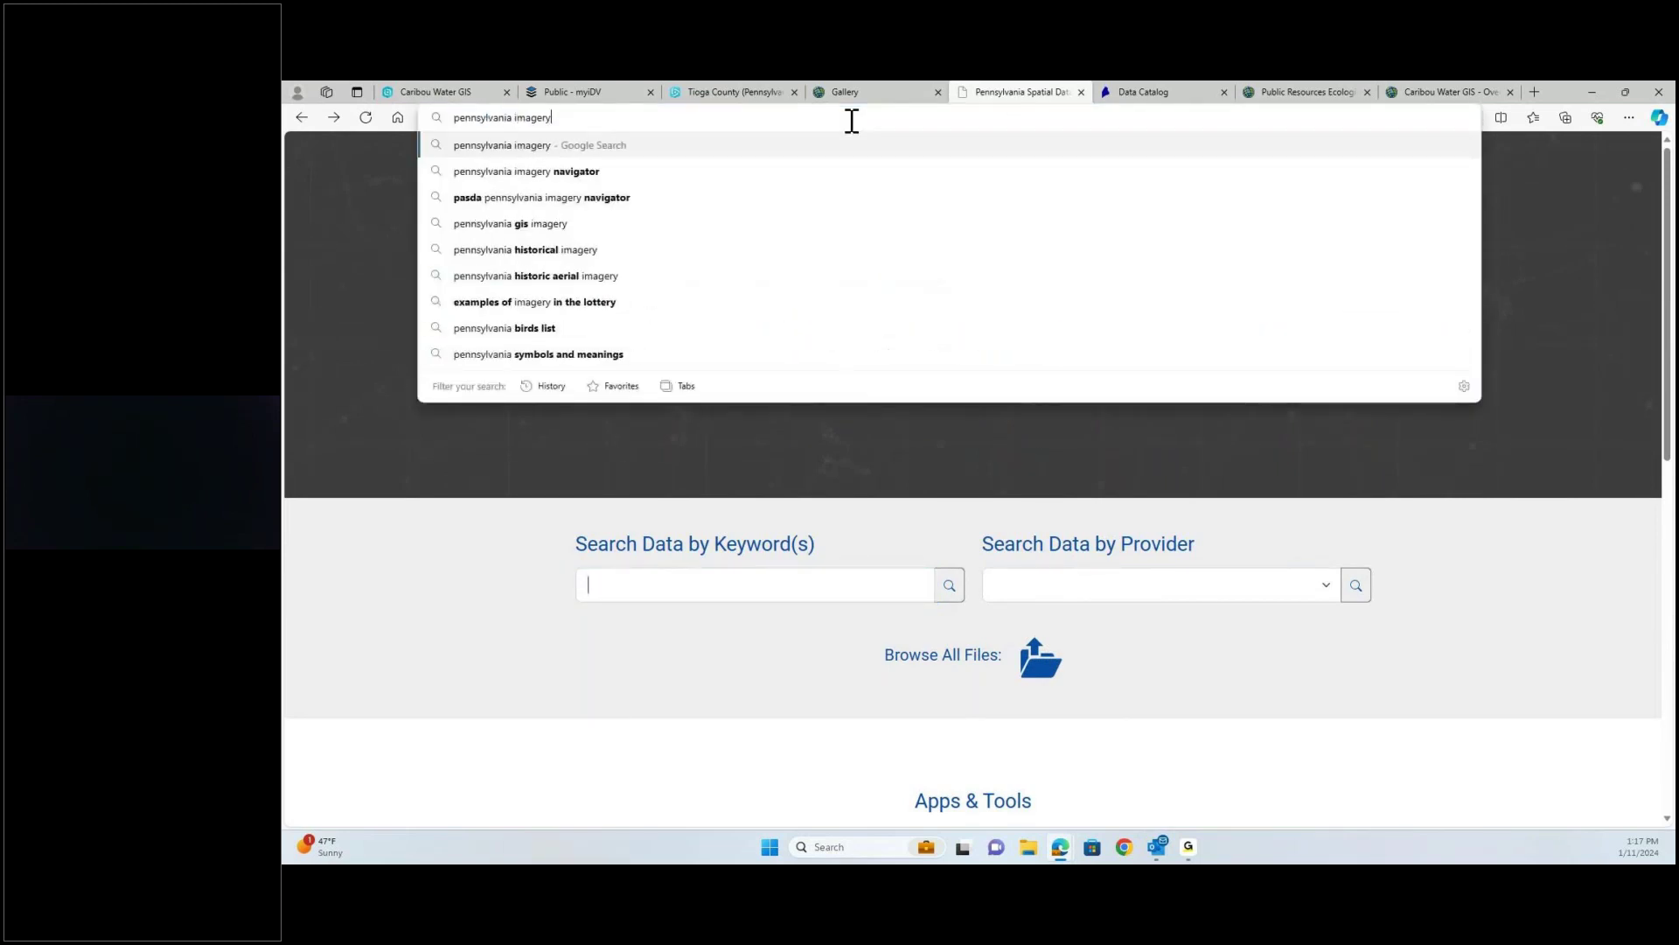
key(Return)
click(520, 313)
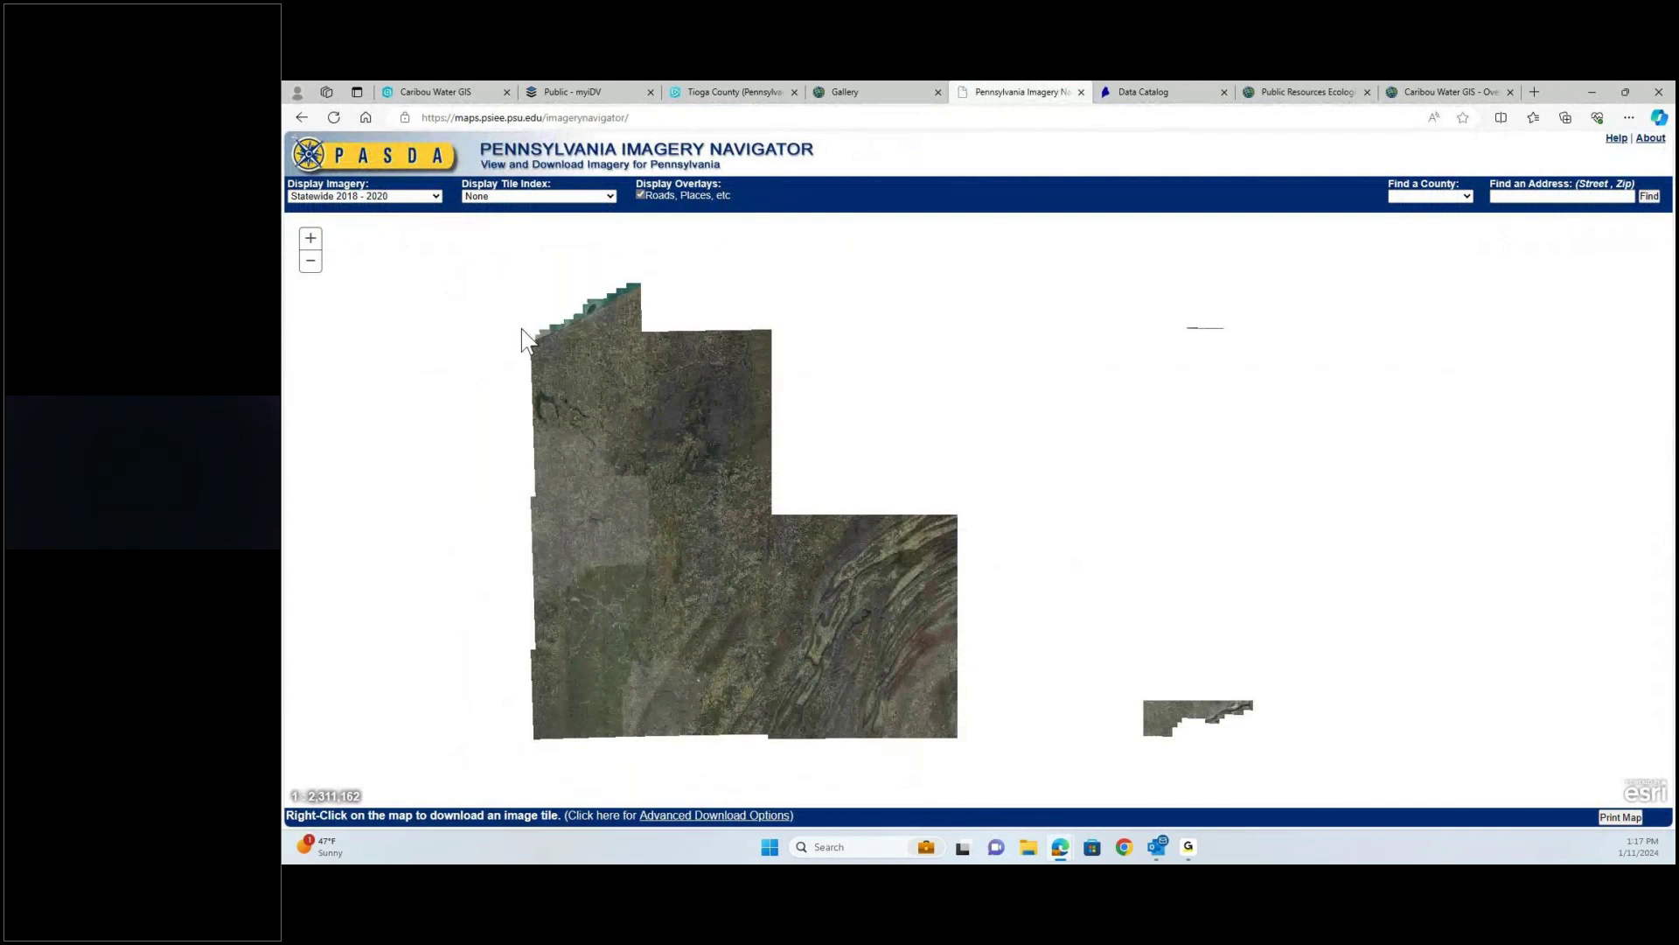
click(398, 197)
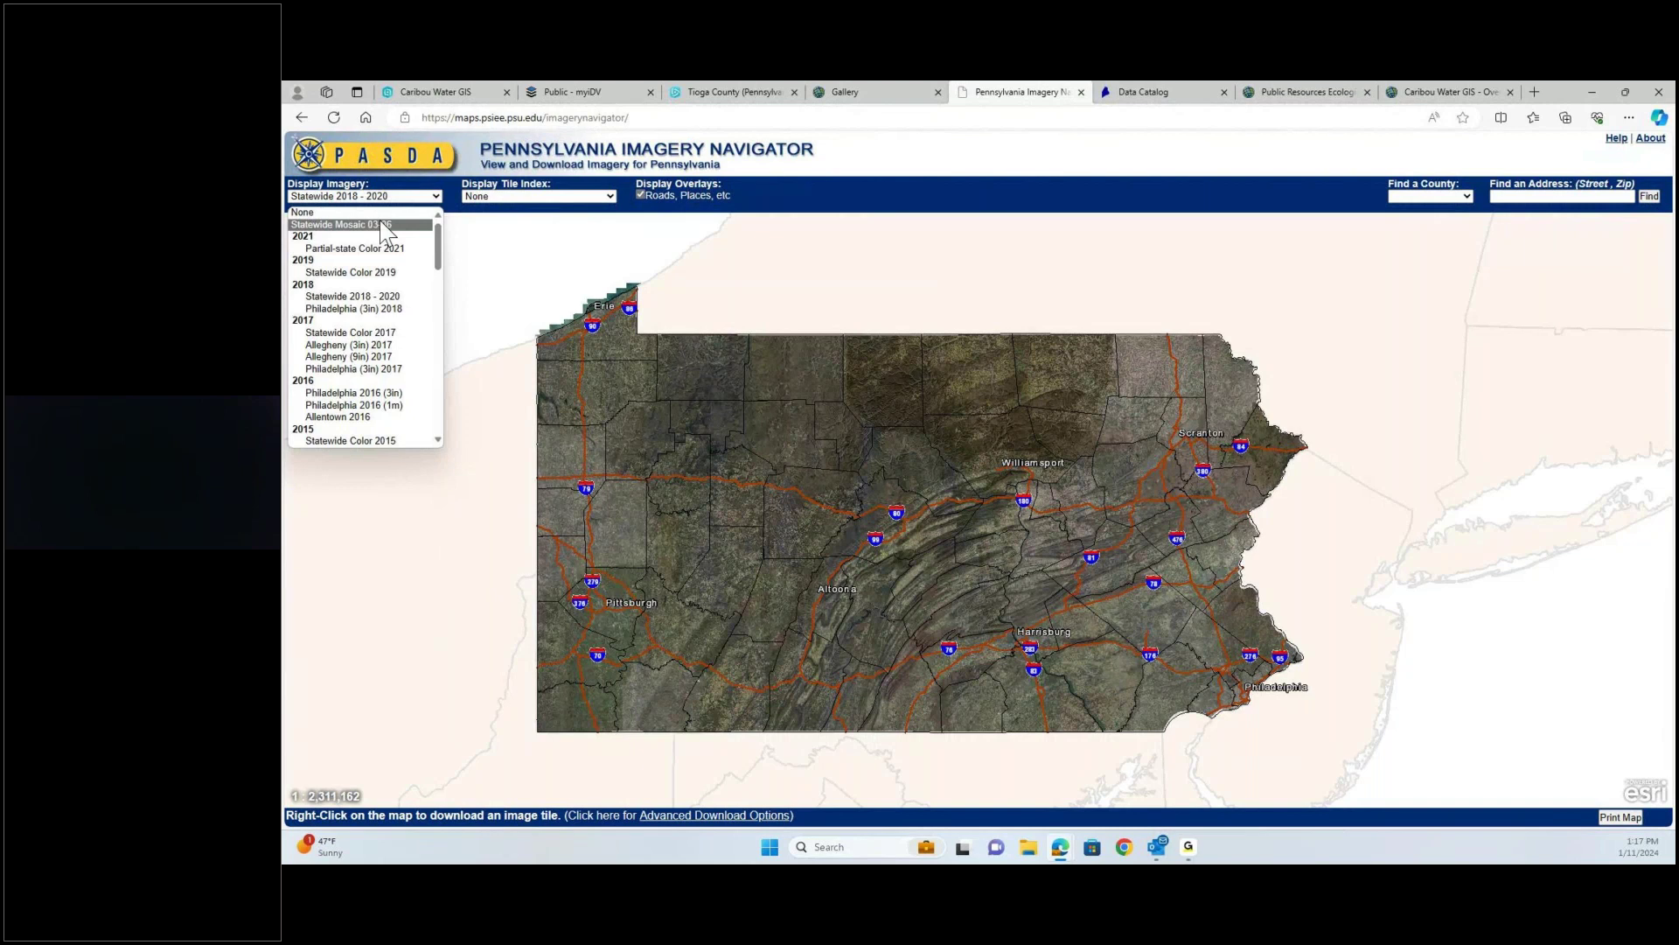
click(910, 306)
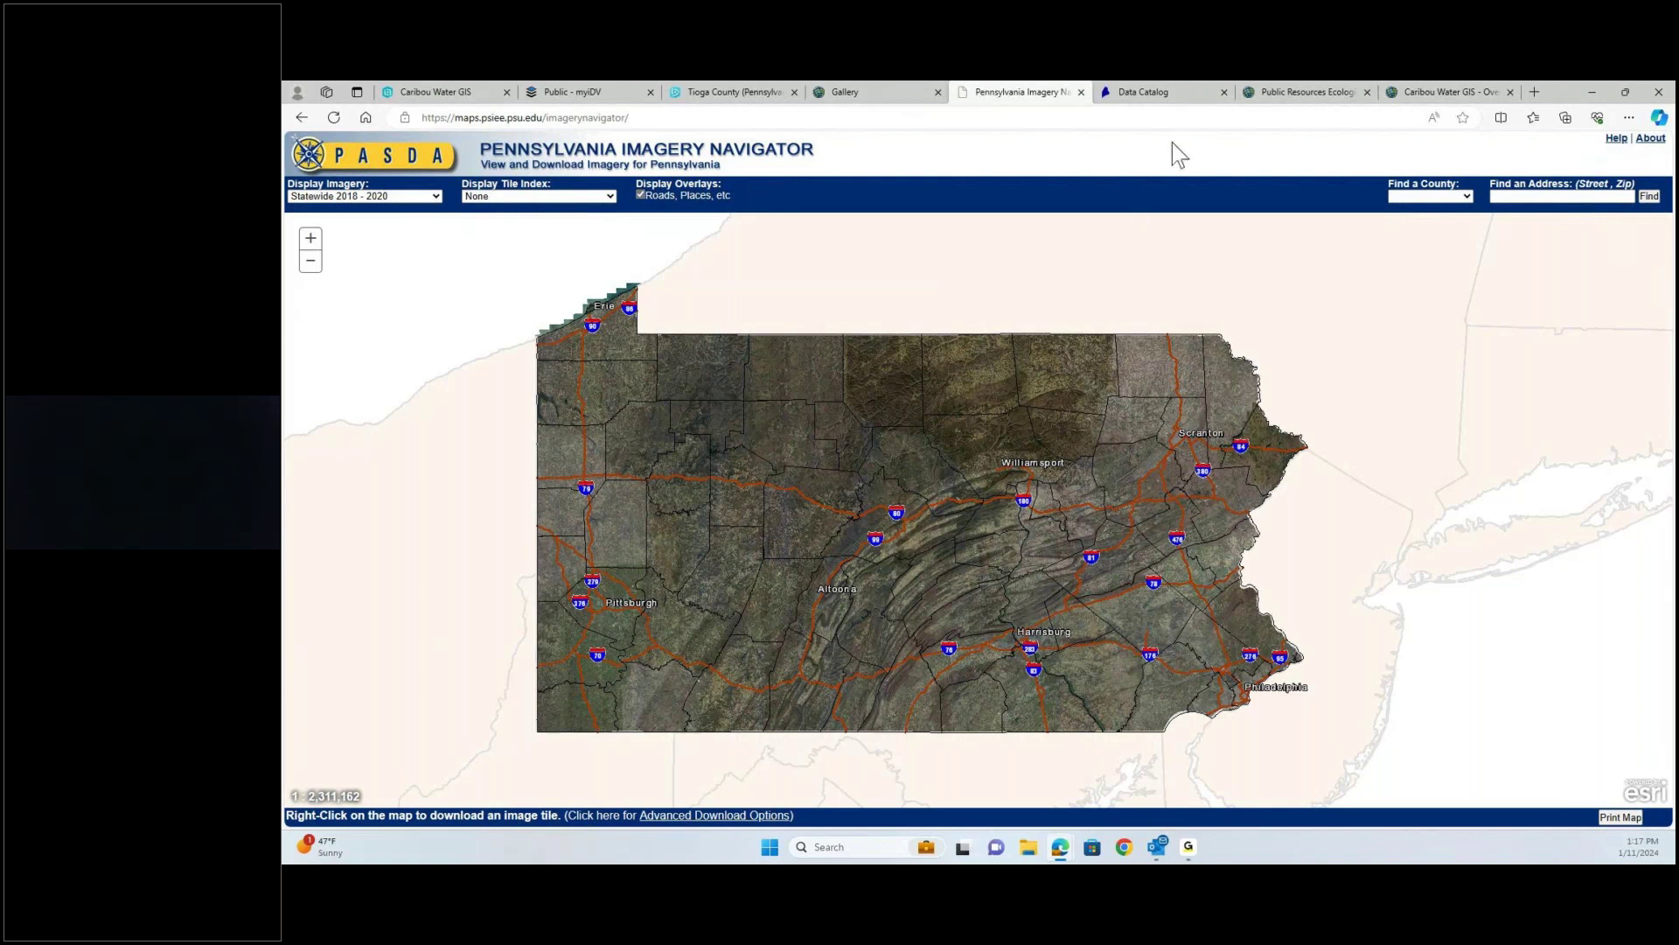
- Switch to the Maine GeoLibrary Data Catalog and browse its layers from the farming category through biota and boundaries
click(1146, 92)
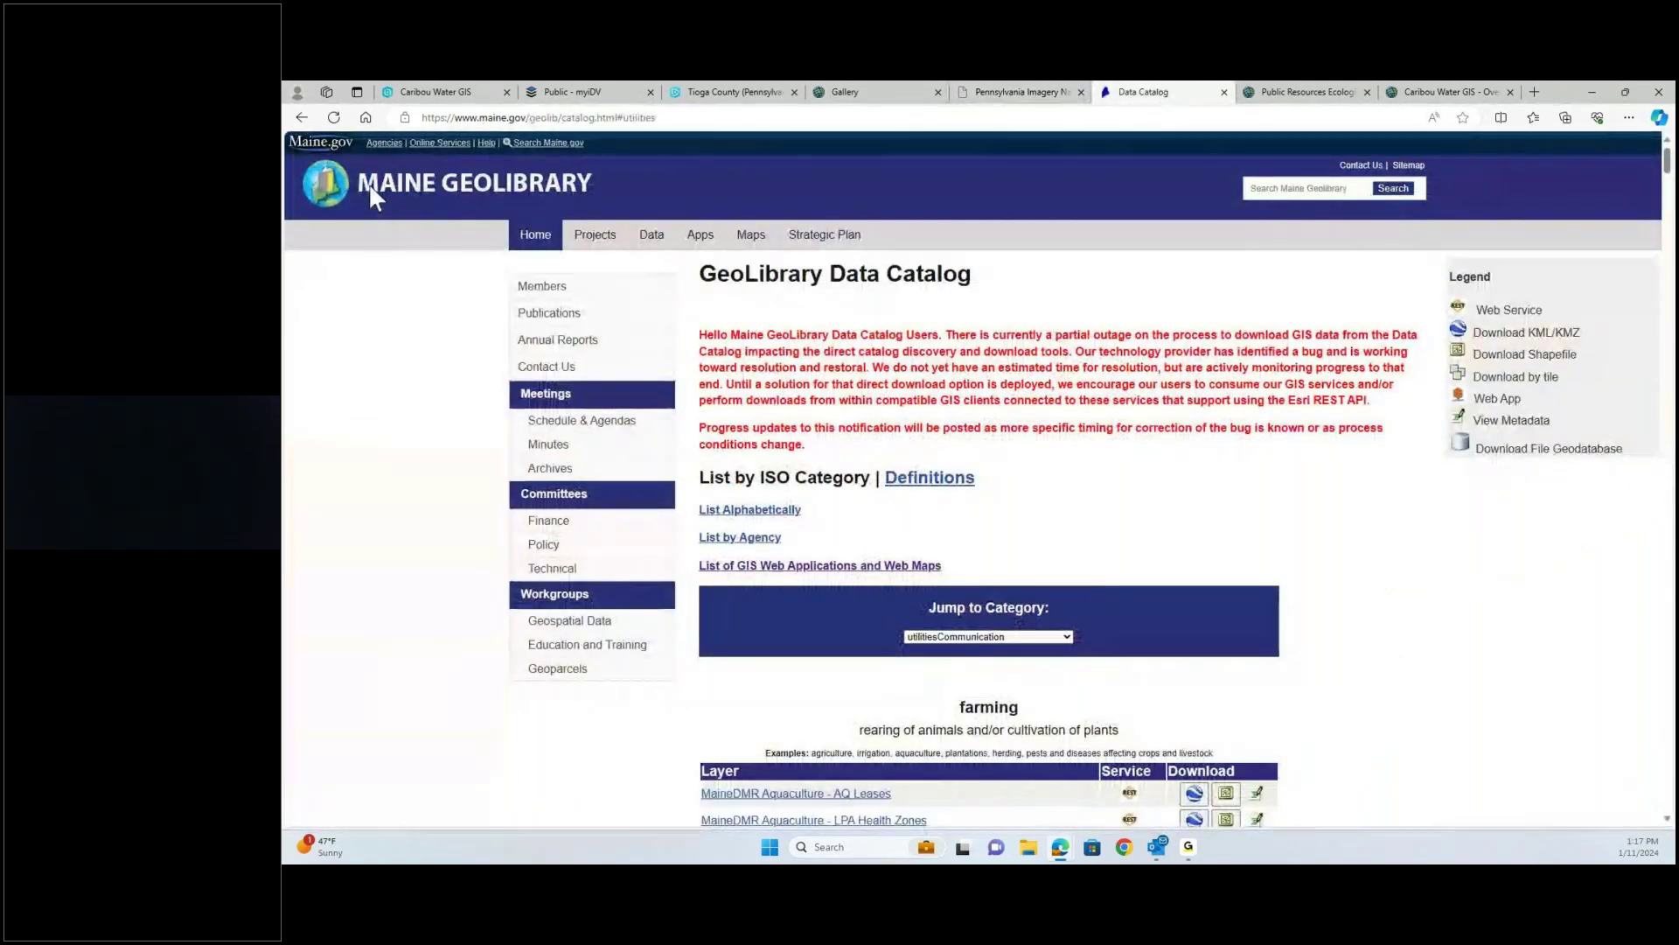
scroll(1082, 434, down, 2)
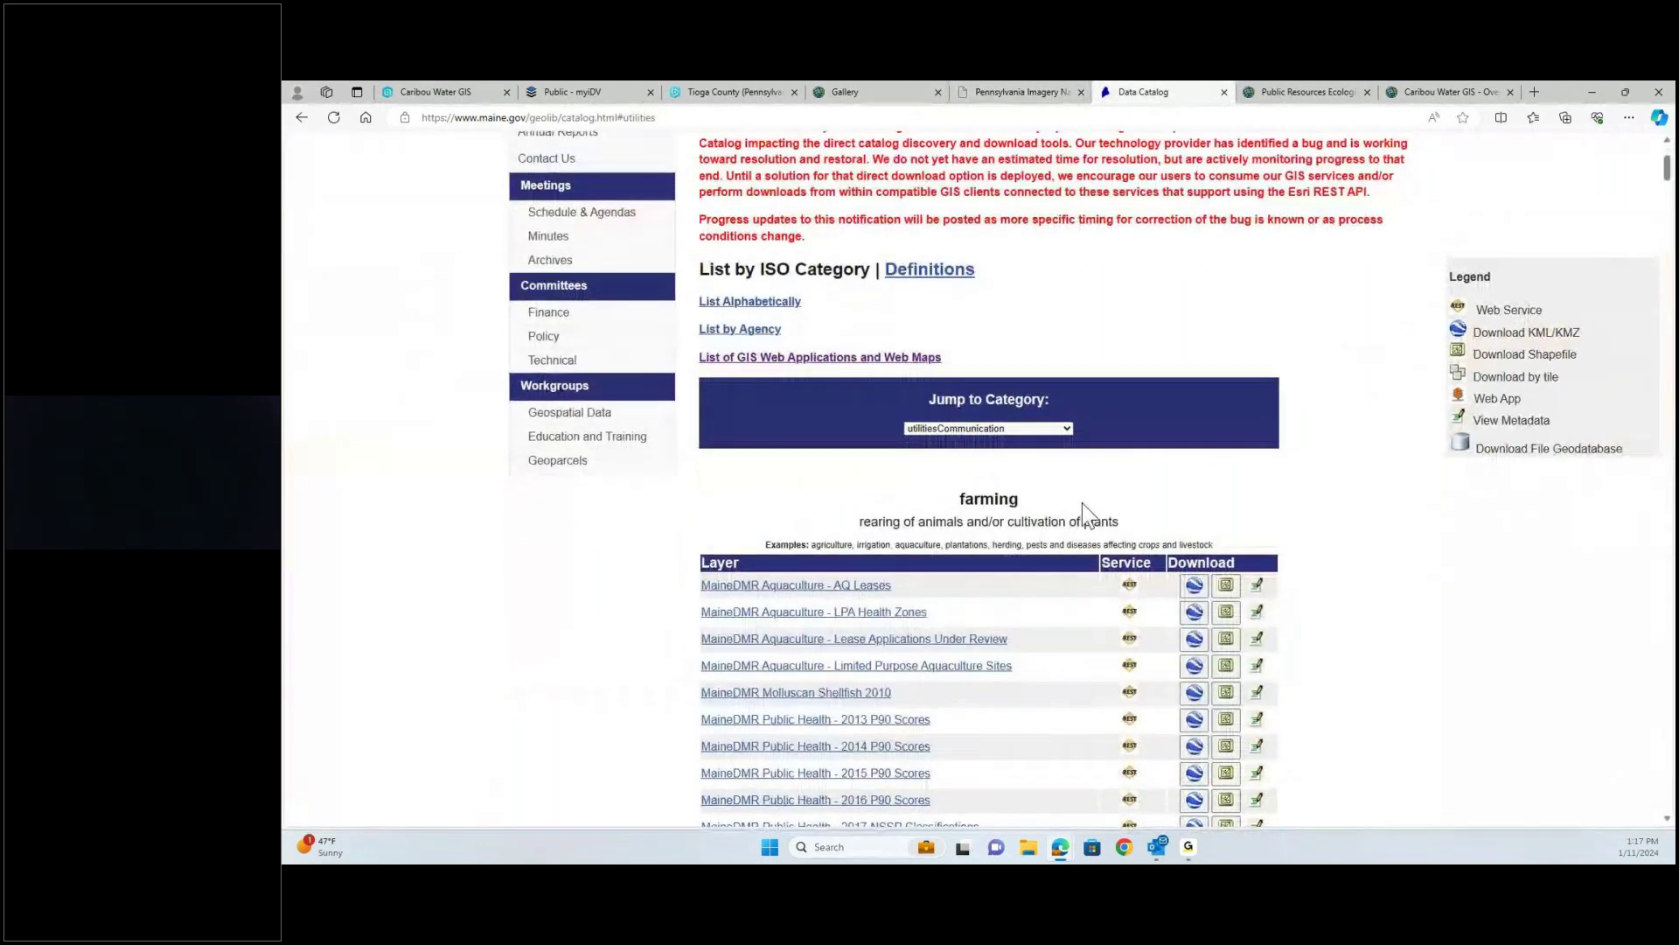
scroll(858, 442, down, 5)
scroll(858, 442, down, 9)
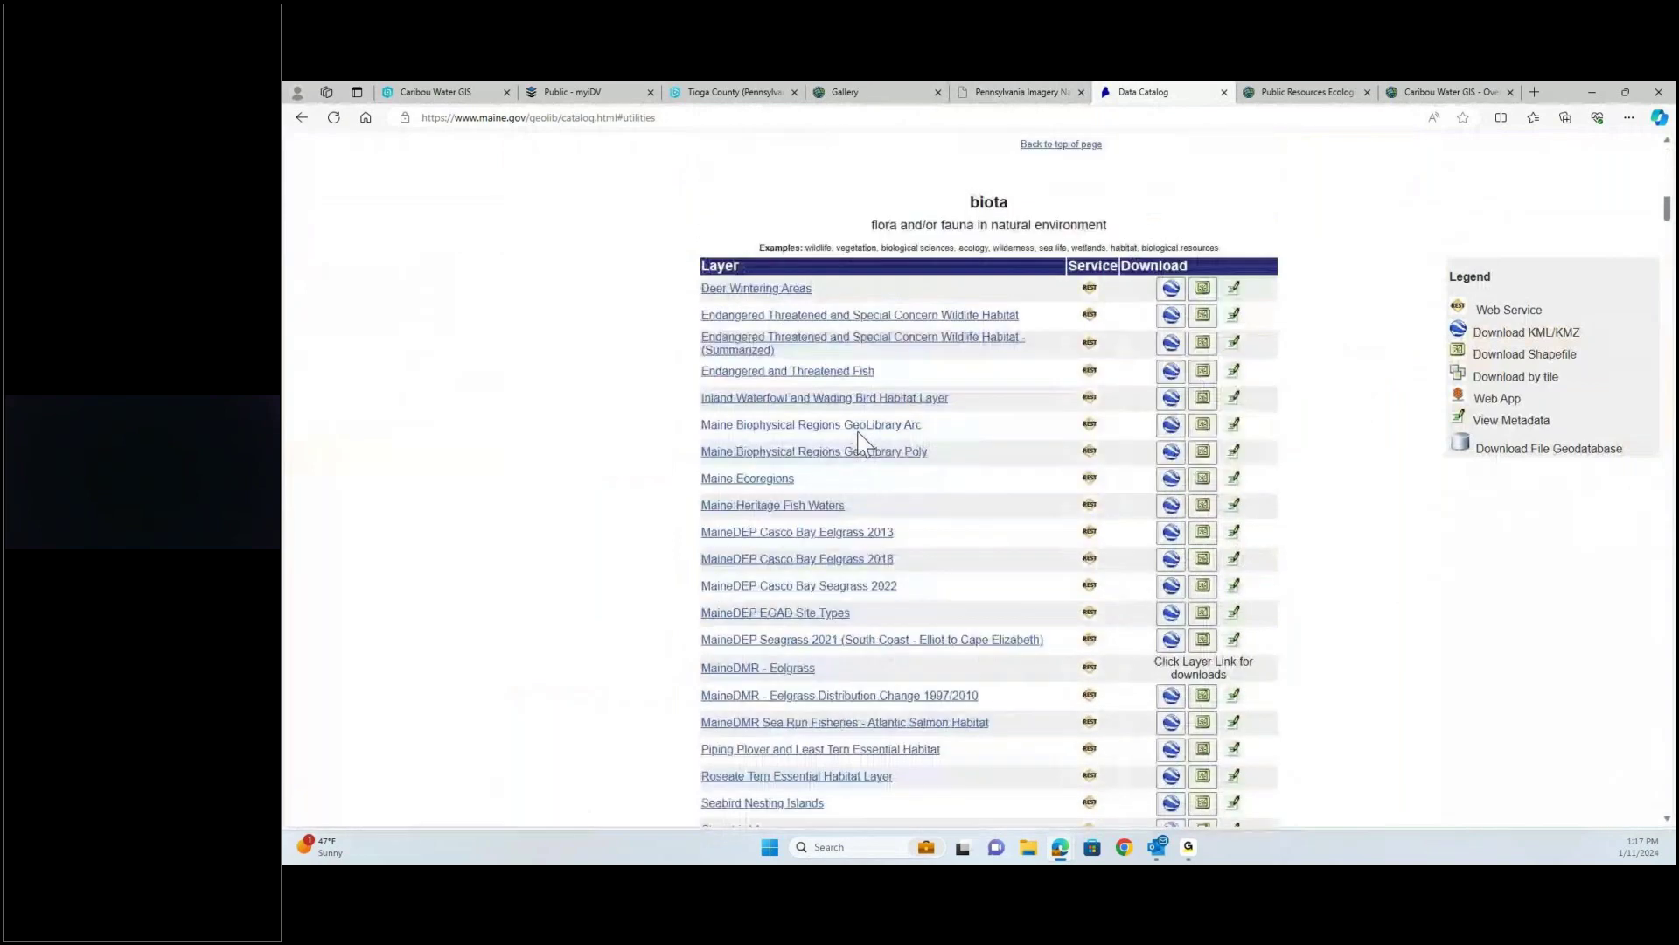
scroll(864, 445, down, 7)
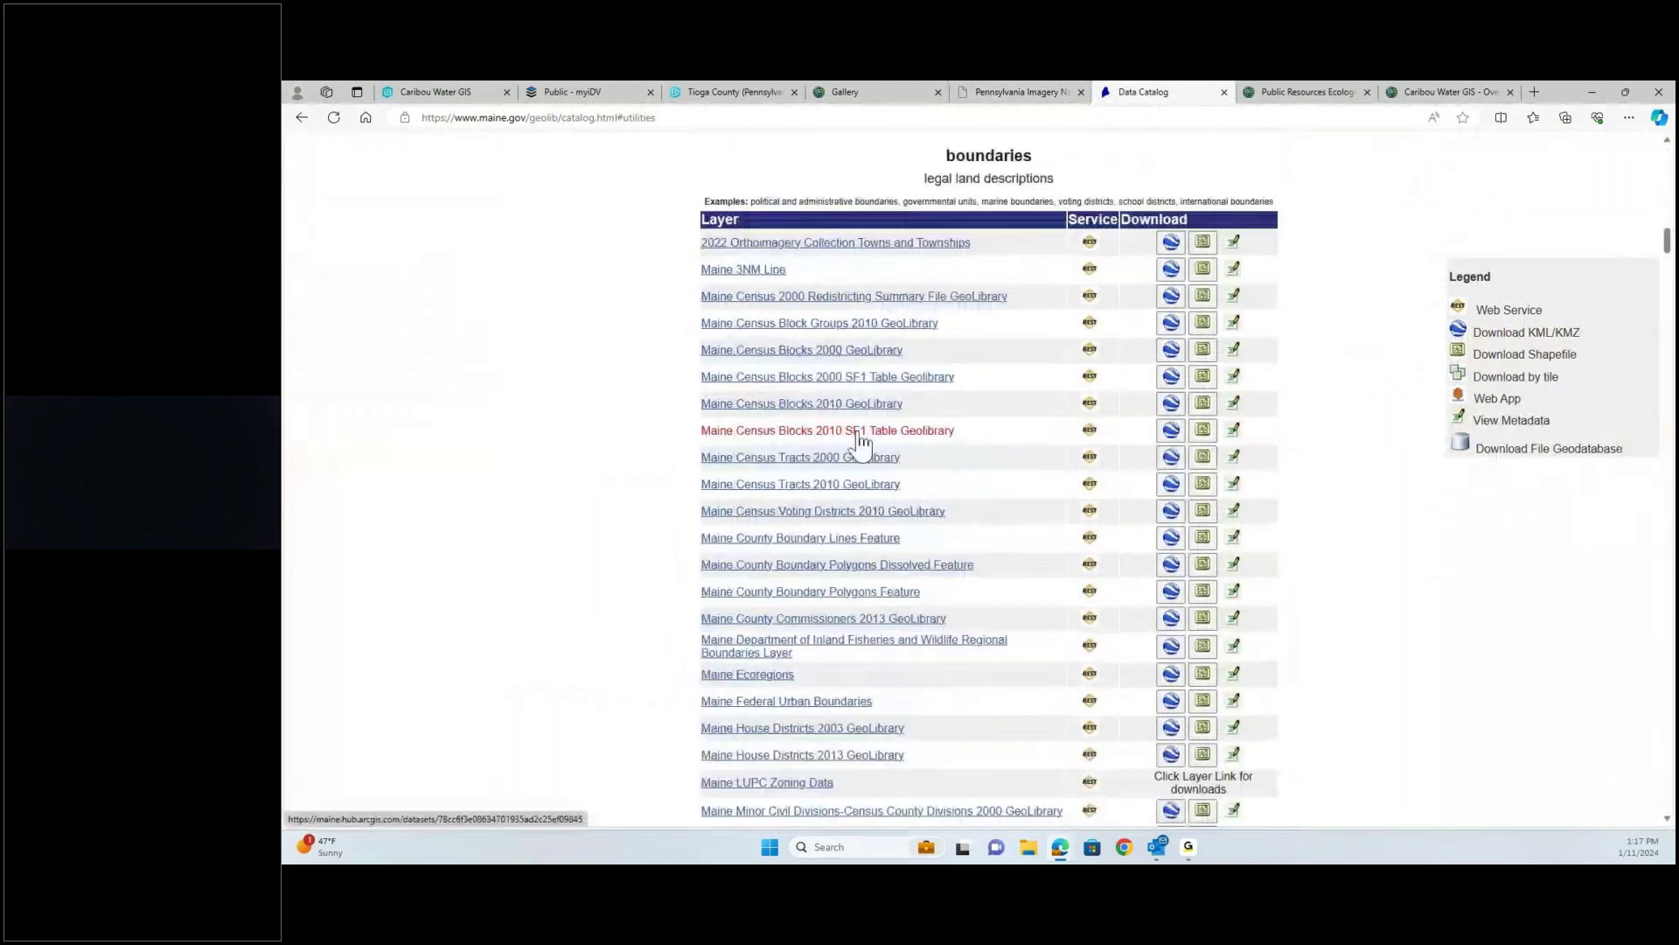
scroll(861, 442, down, 6)
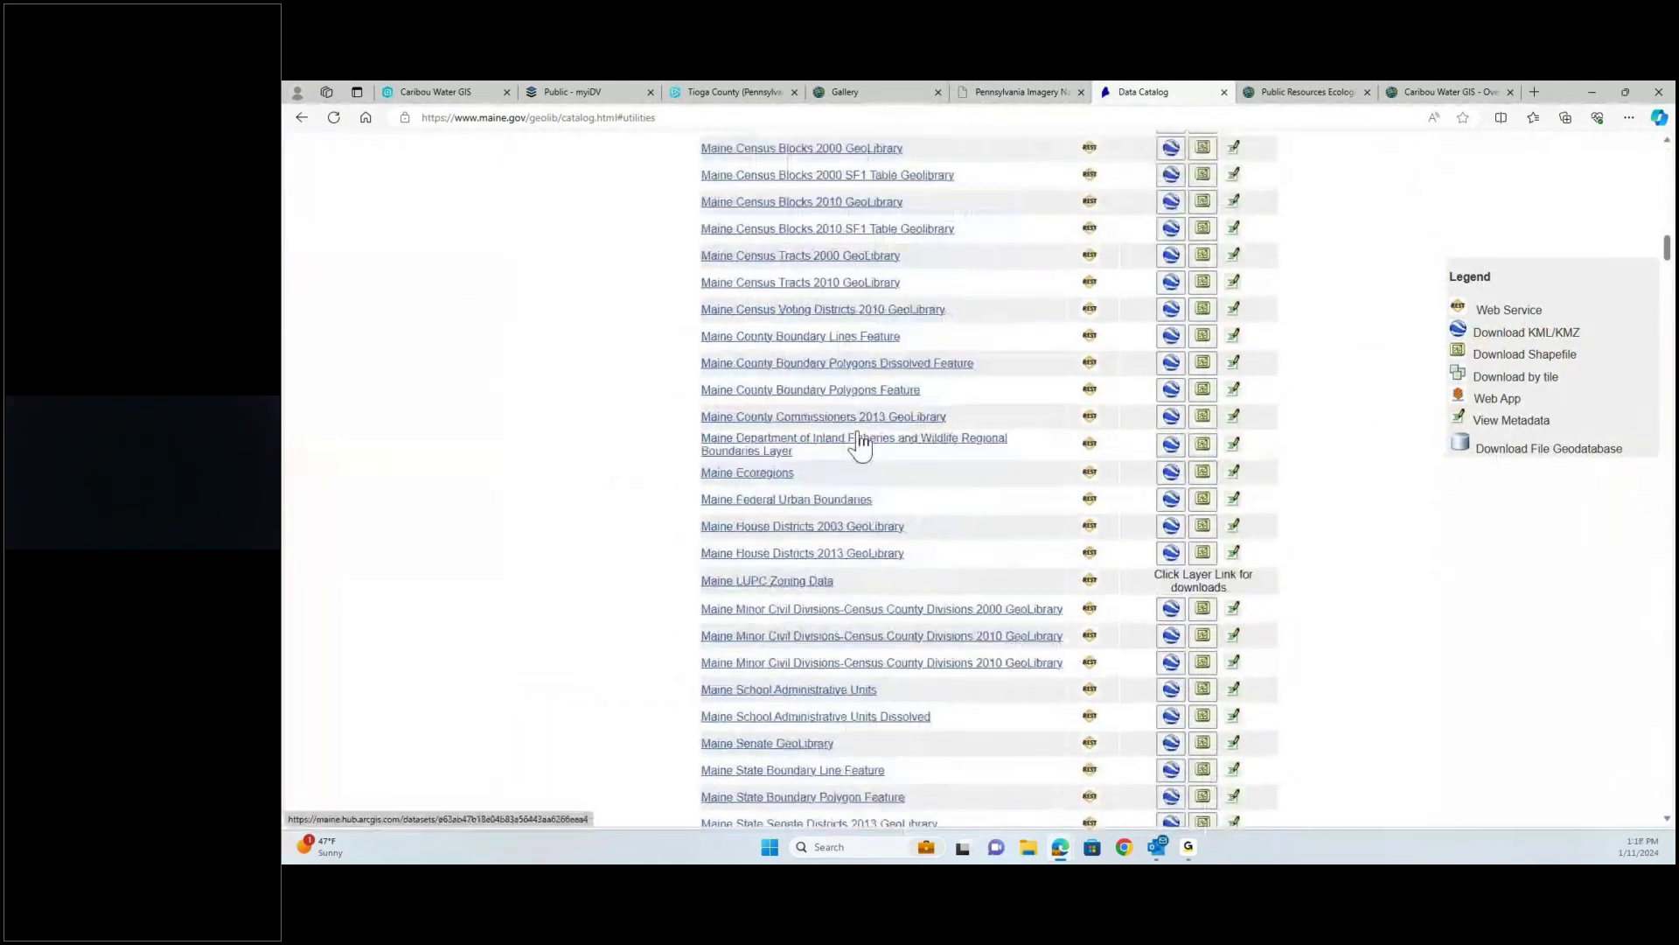
scroll(1070, 542, down, 4)
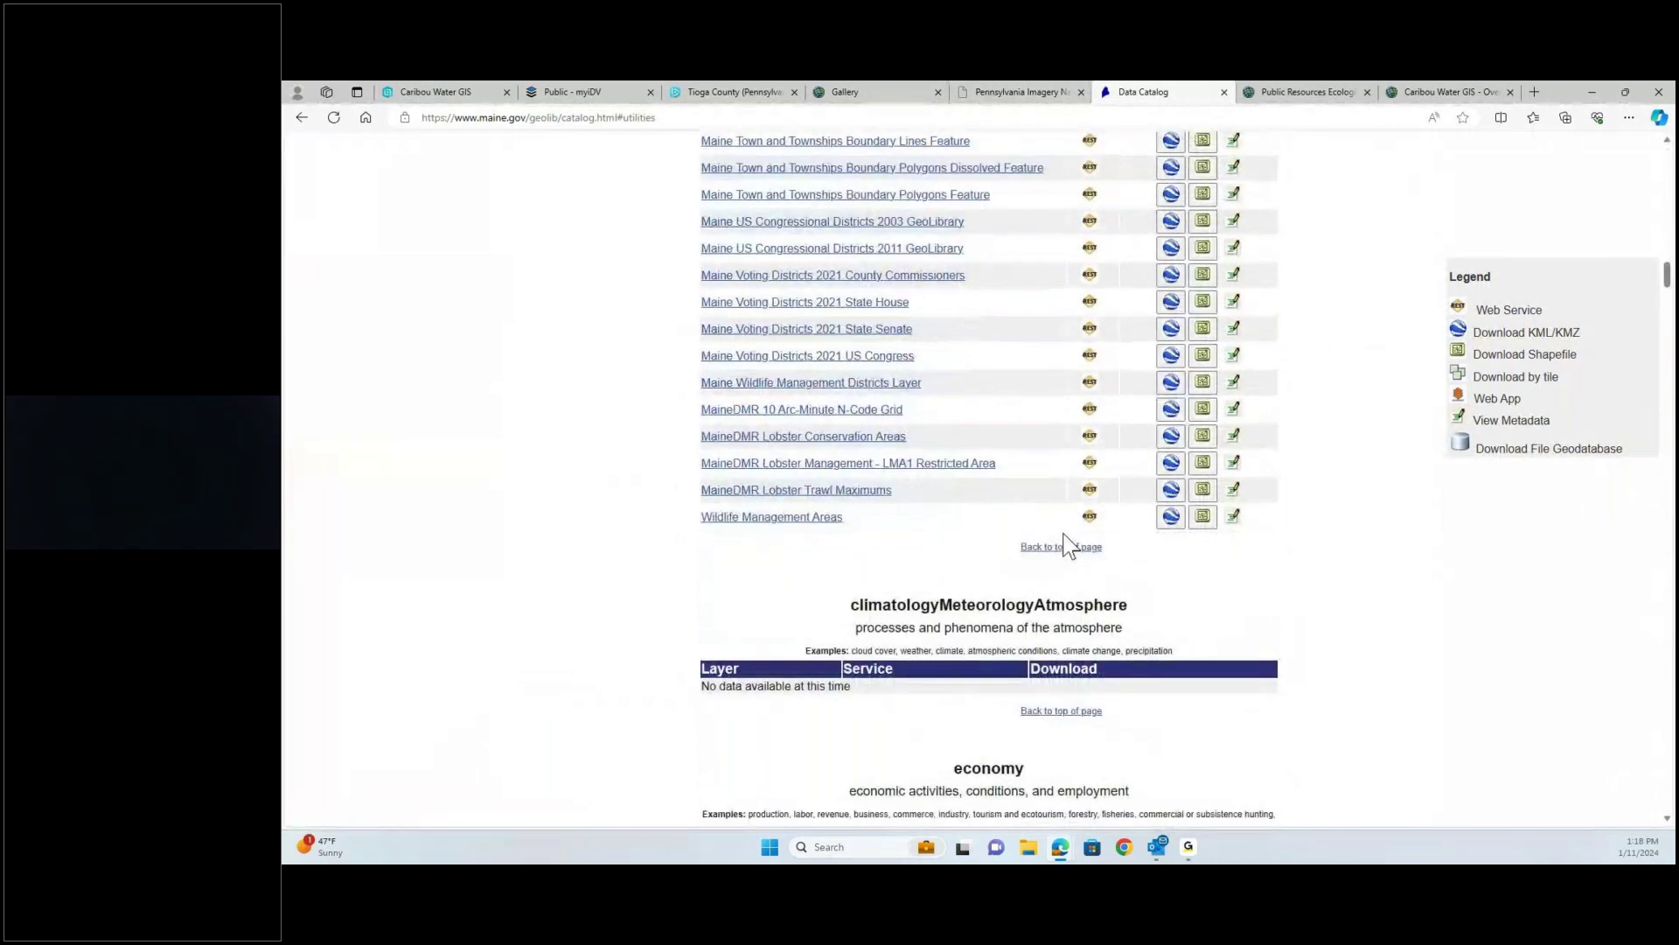
scroll(1067, 544, down, 1)
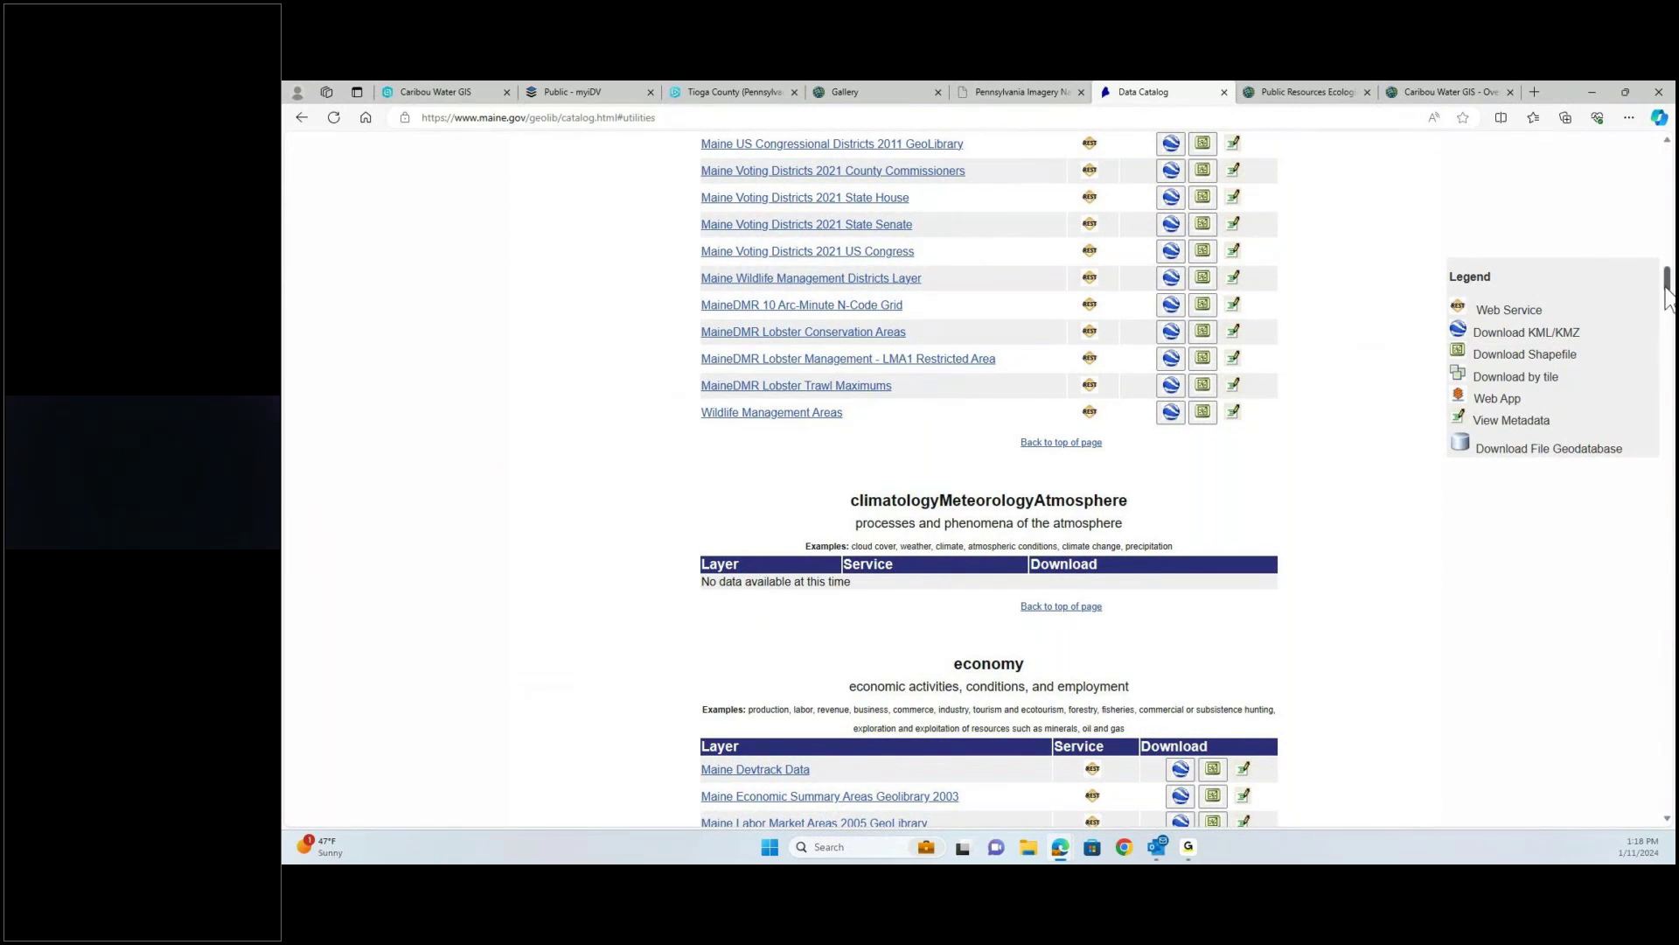
- Browse the Maine catalog's elevation, environment and geoscientificInformation layers down to the SLOSH inundation and sea level rise entries
scroll(1650, 307, down, 2)
drag(1671, 308, 1672, 353)
scroll(989, 481, down, 2)
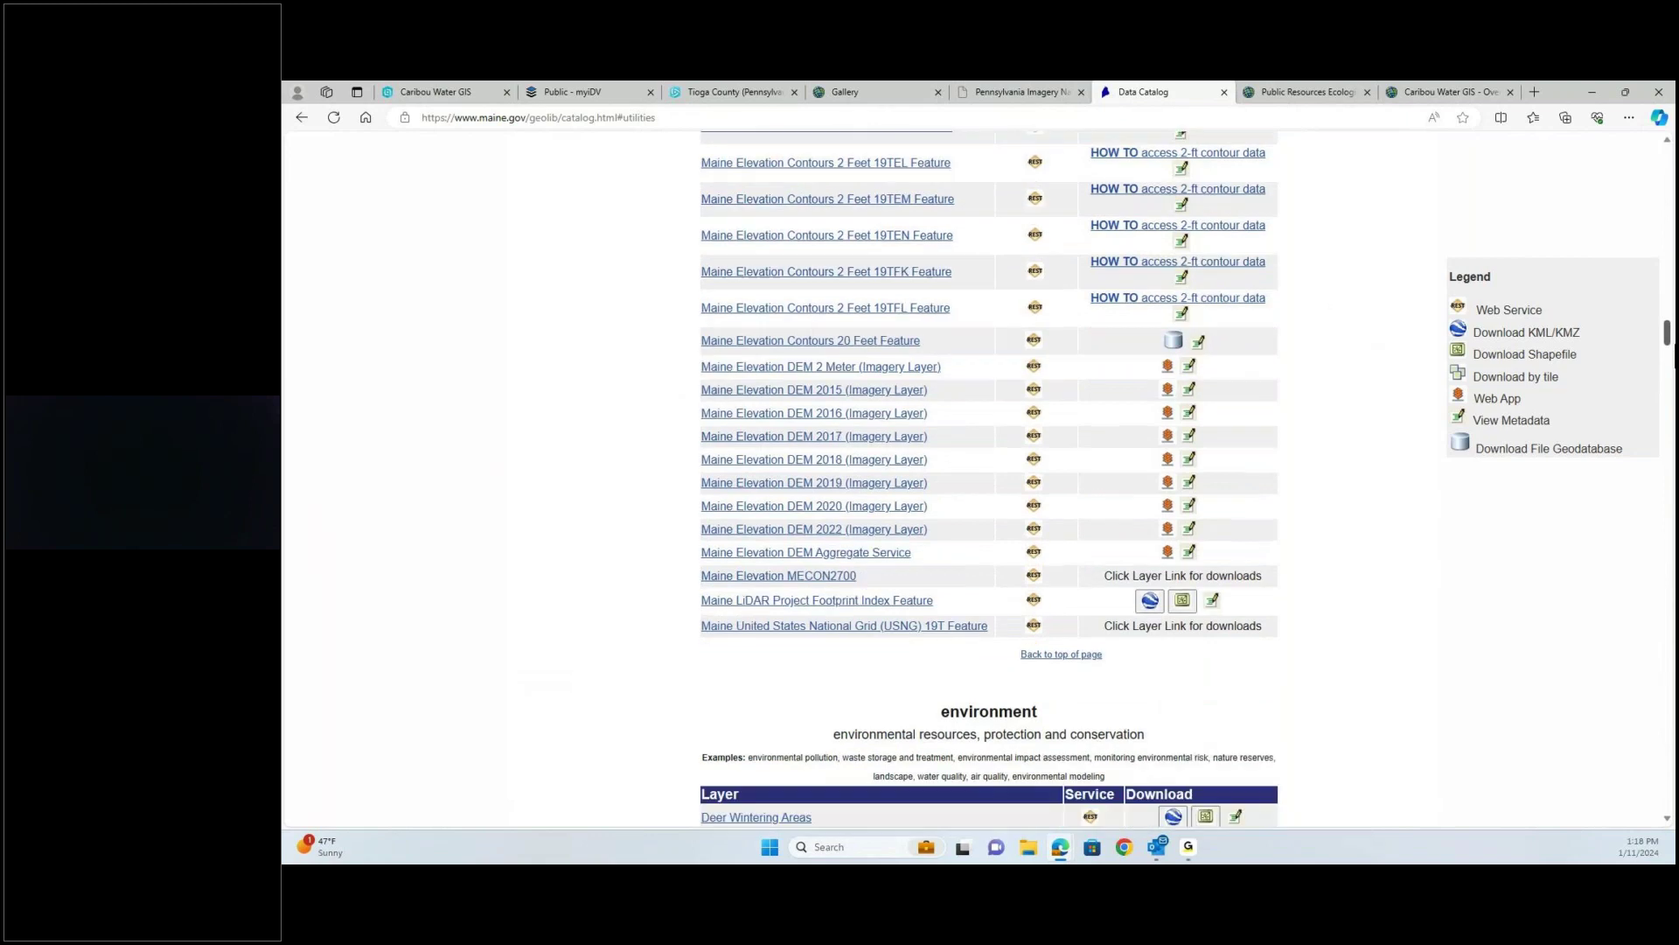
scroll(988, 481, down, 5)
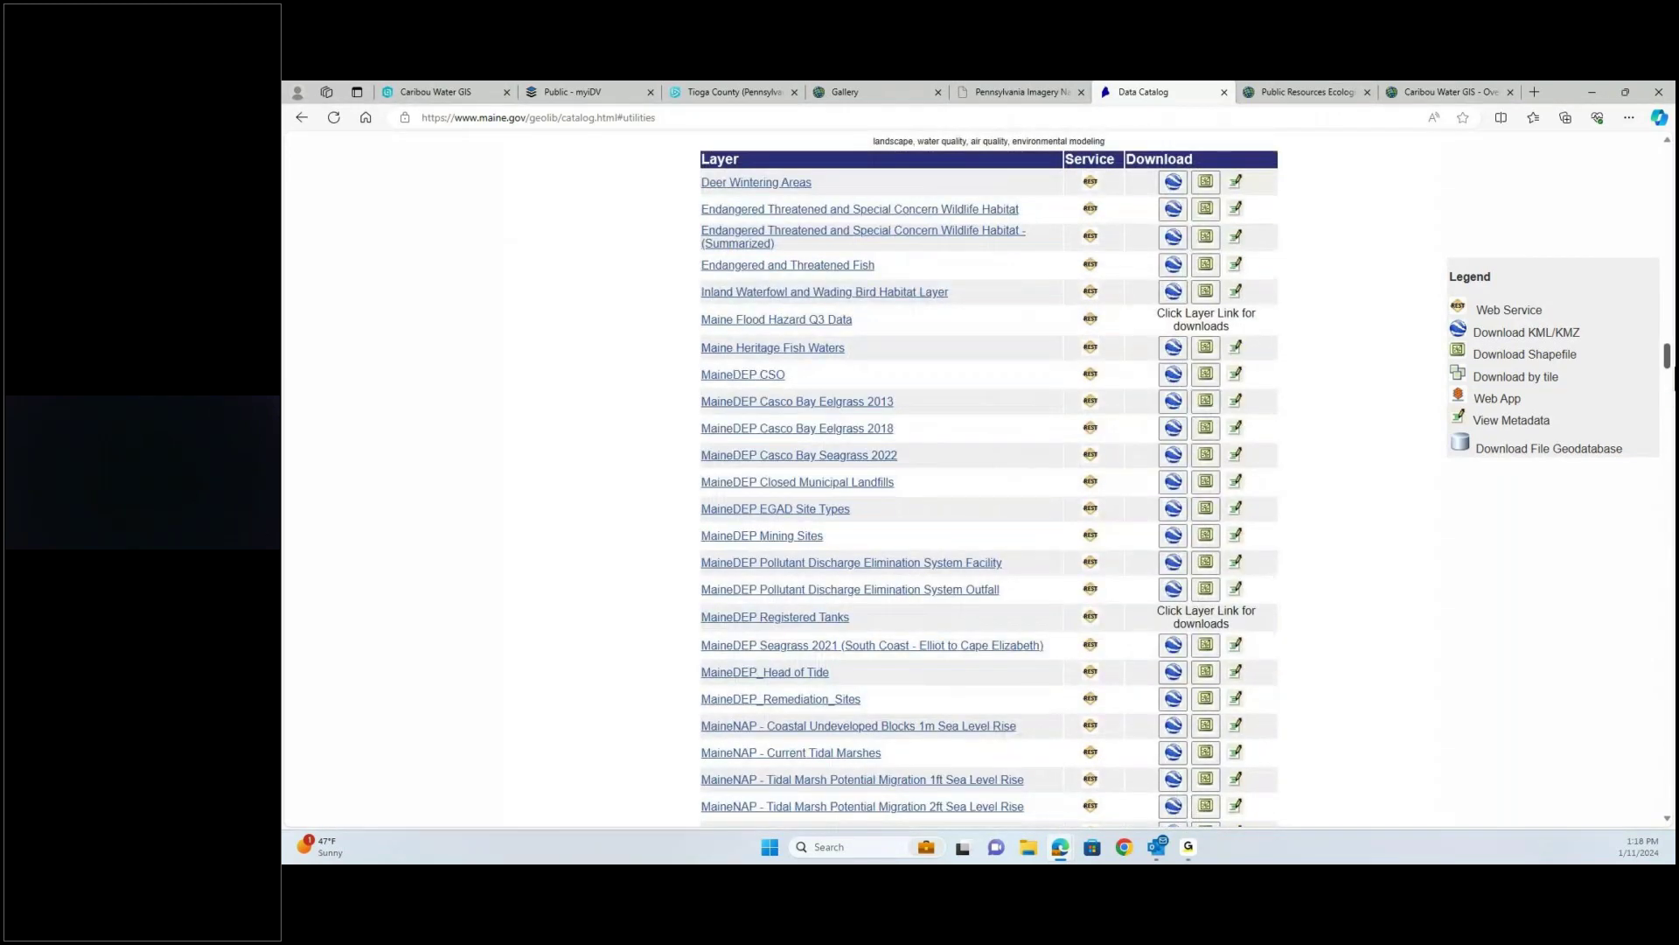
scroll(988, 481, down, 4)
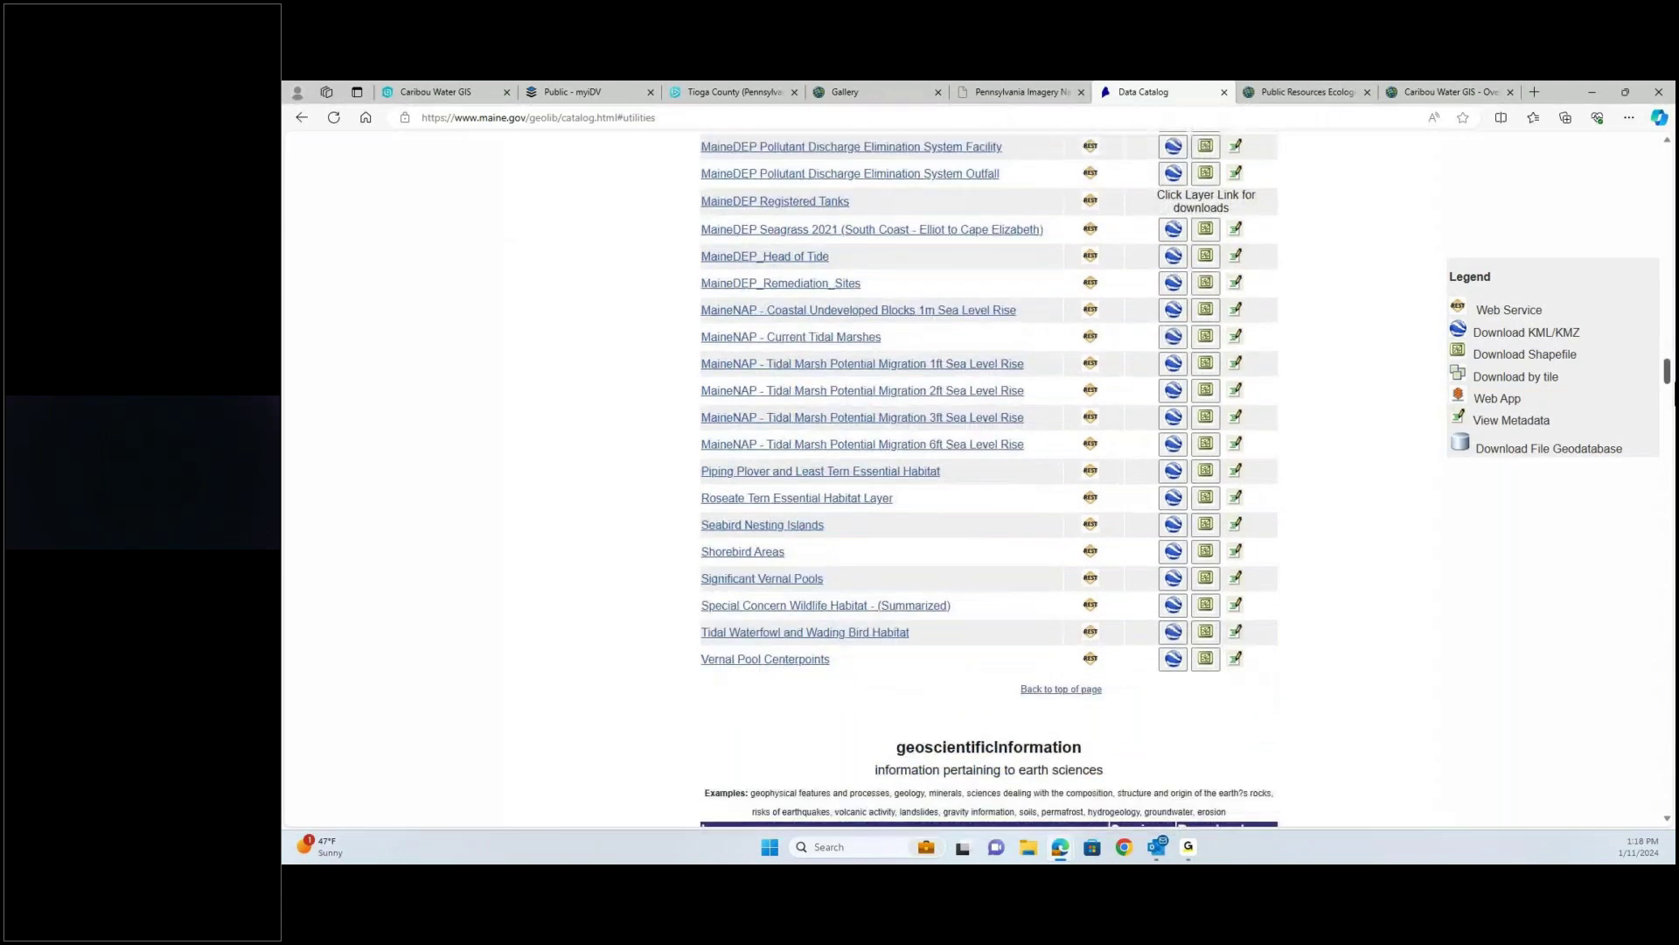
scroll(616, 267, down, 10)
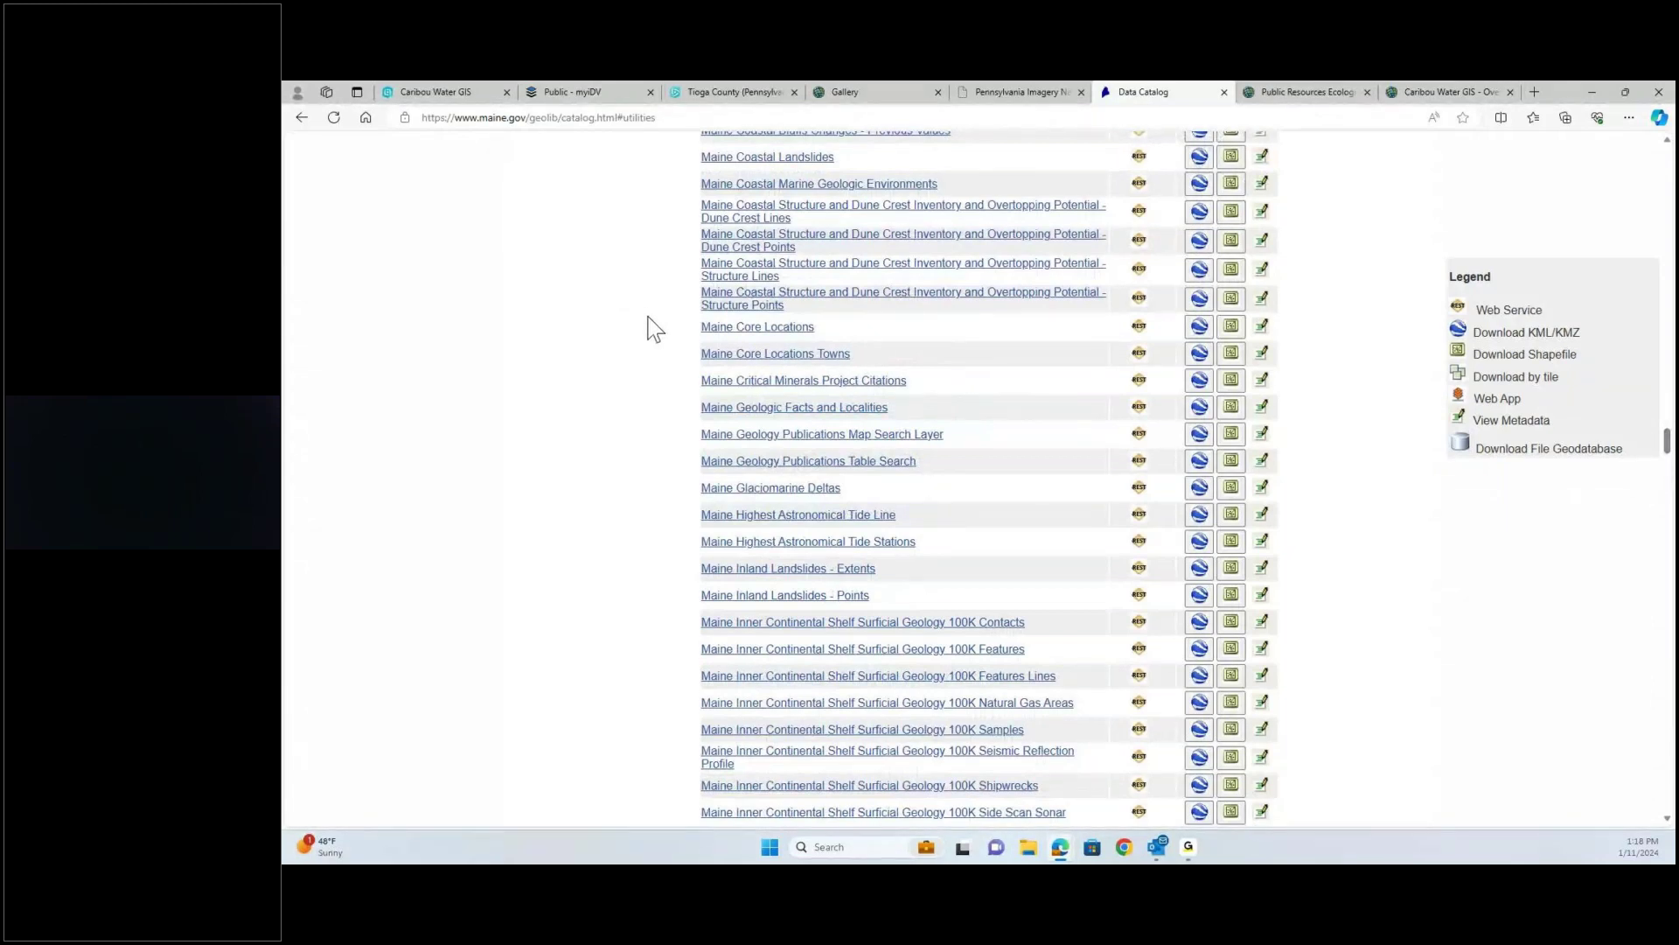
scroll(647, 328, down, 6)
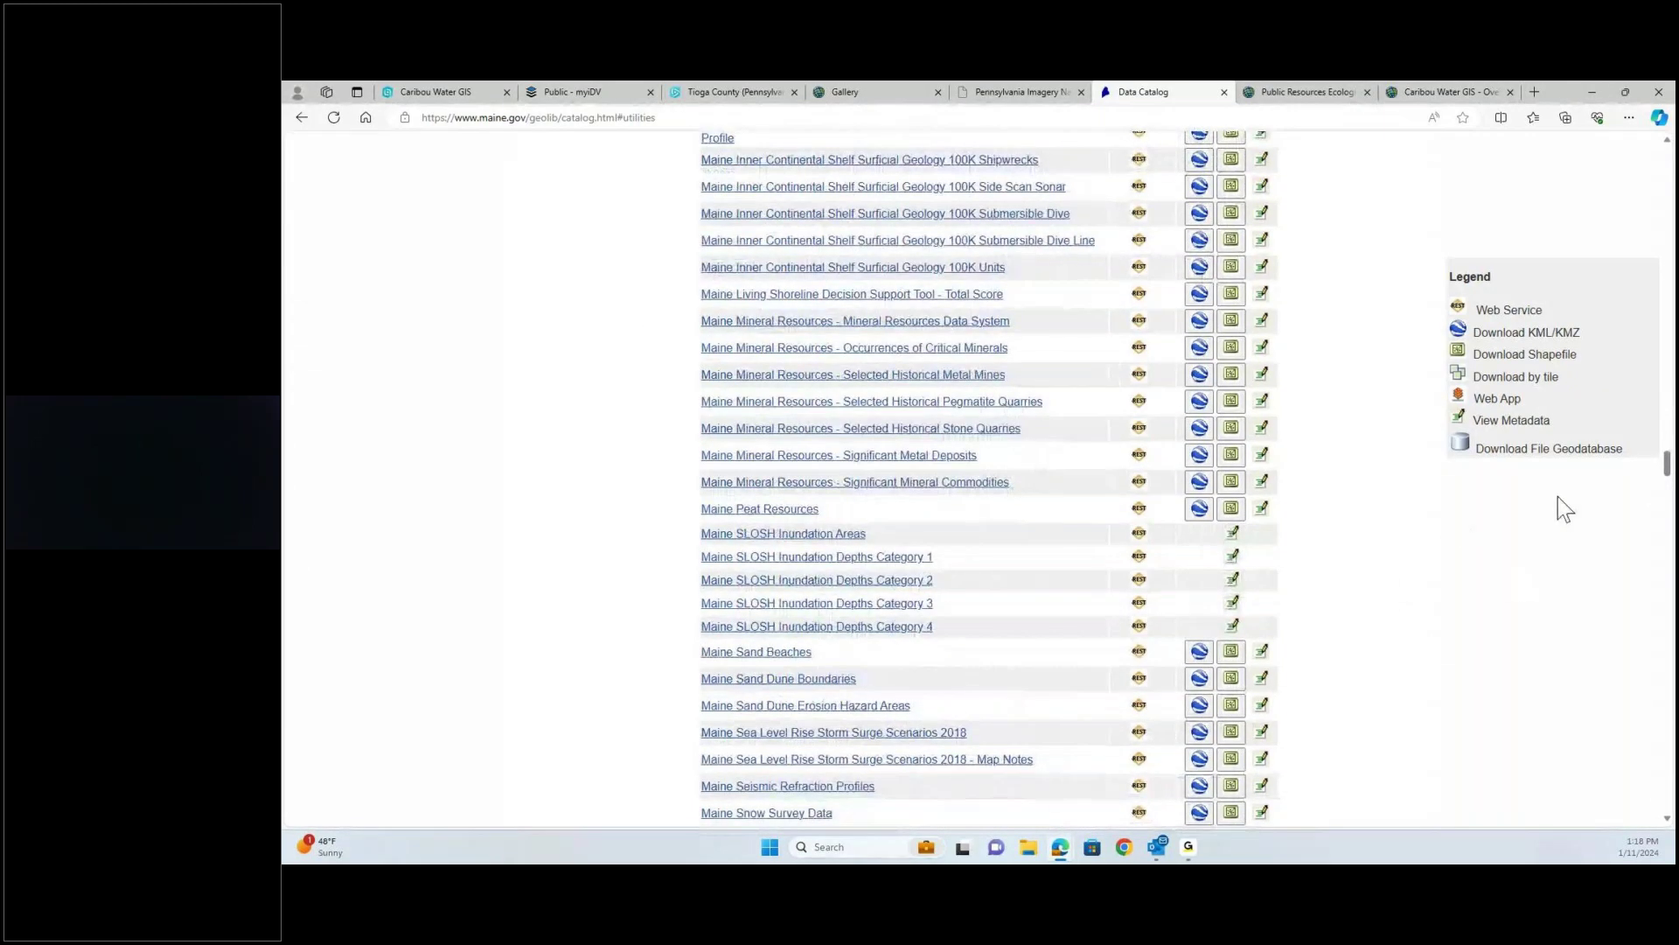
- Examine the Maine orthoimagery layers, then the inlandWaters and location categories down to the E911 address layers
drag(1666, 463, 1666, 590)
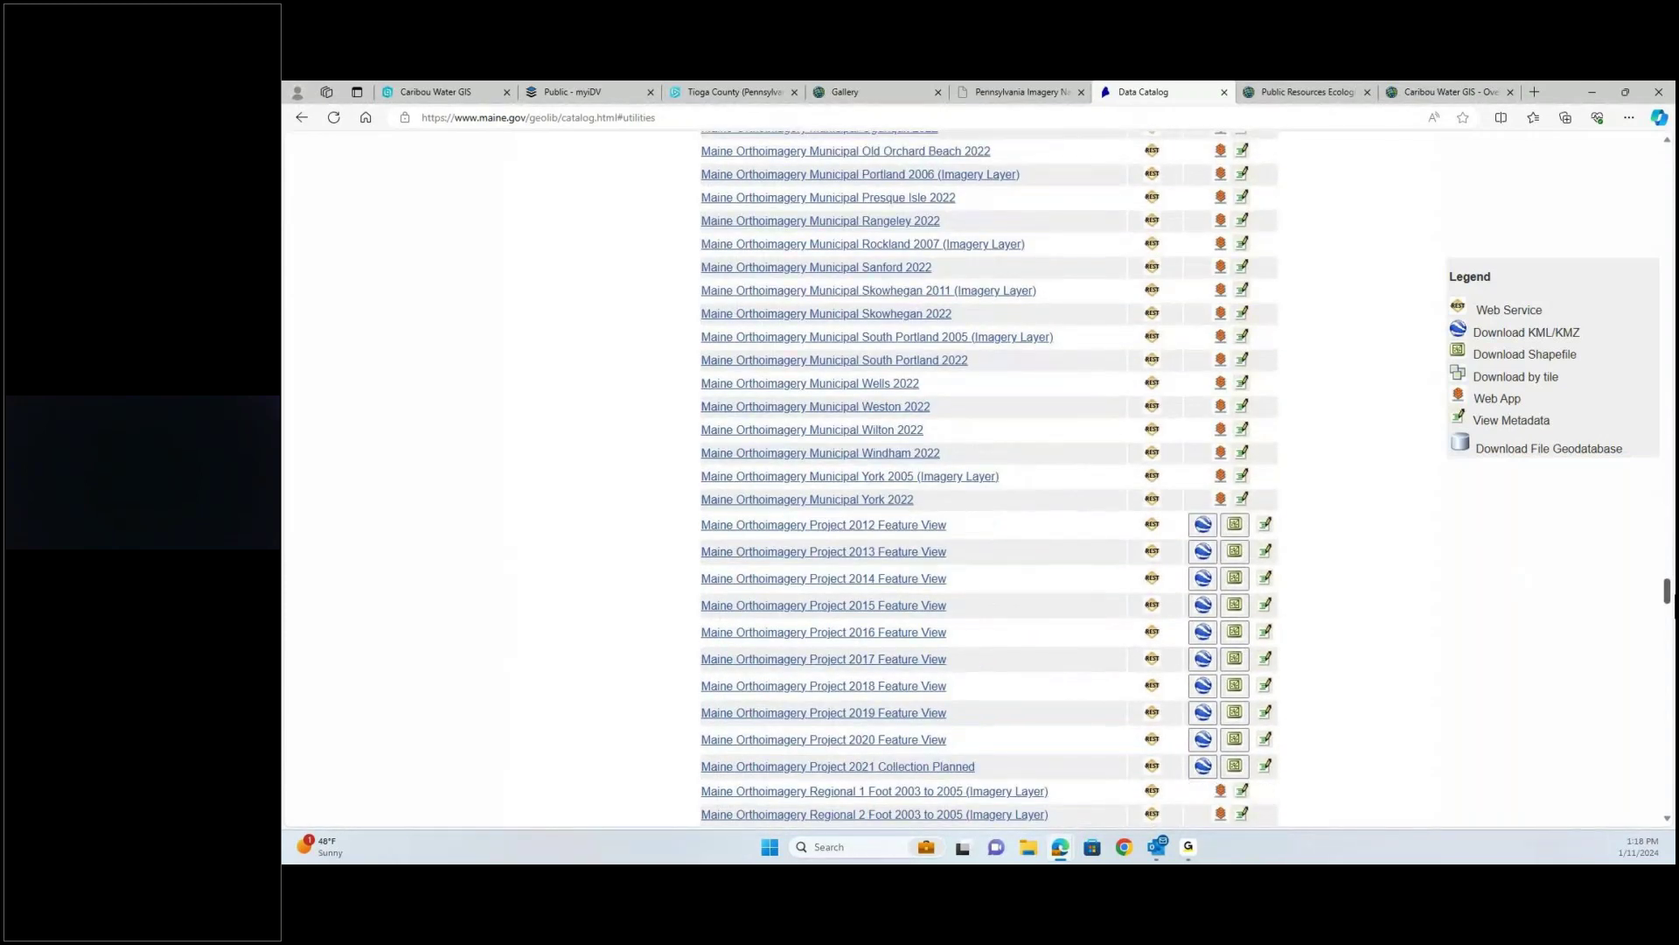
scroll(1042, 557, down, 1)
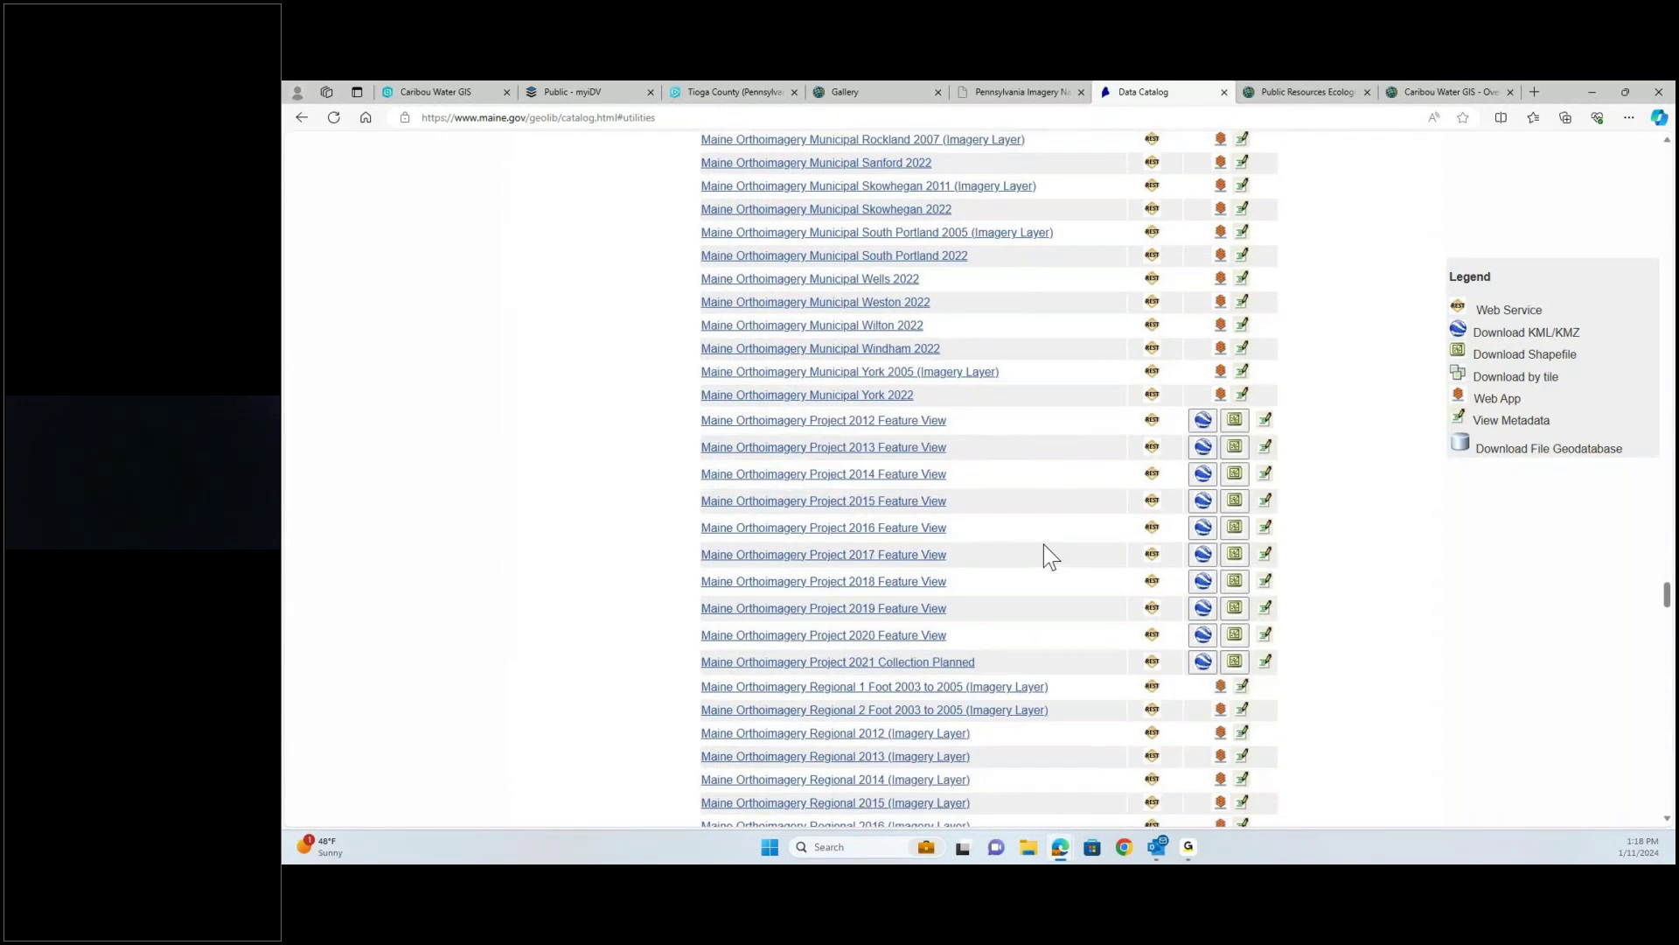
drag(1668, 608, 1668, 618)
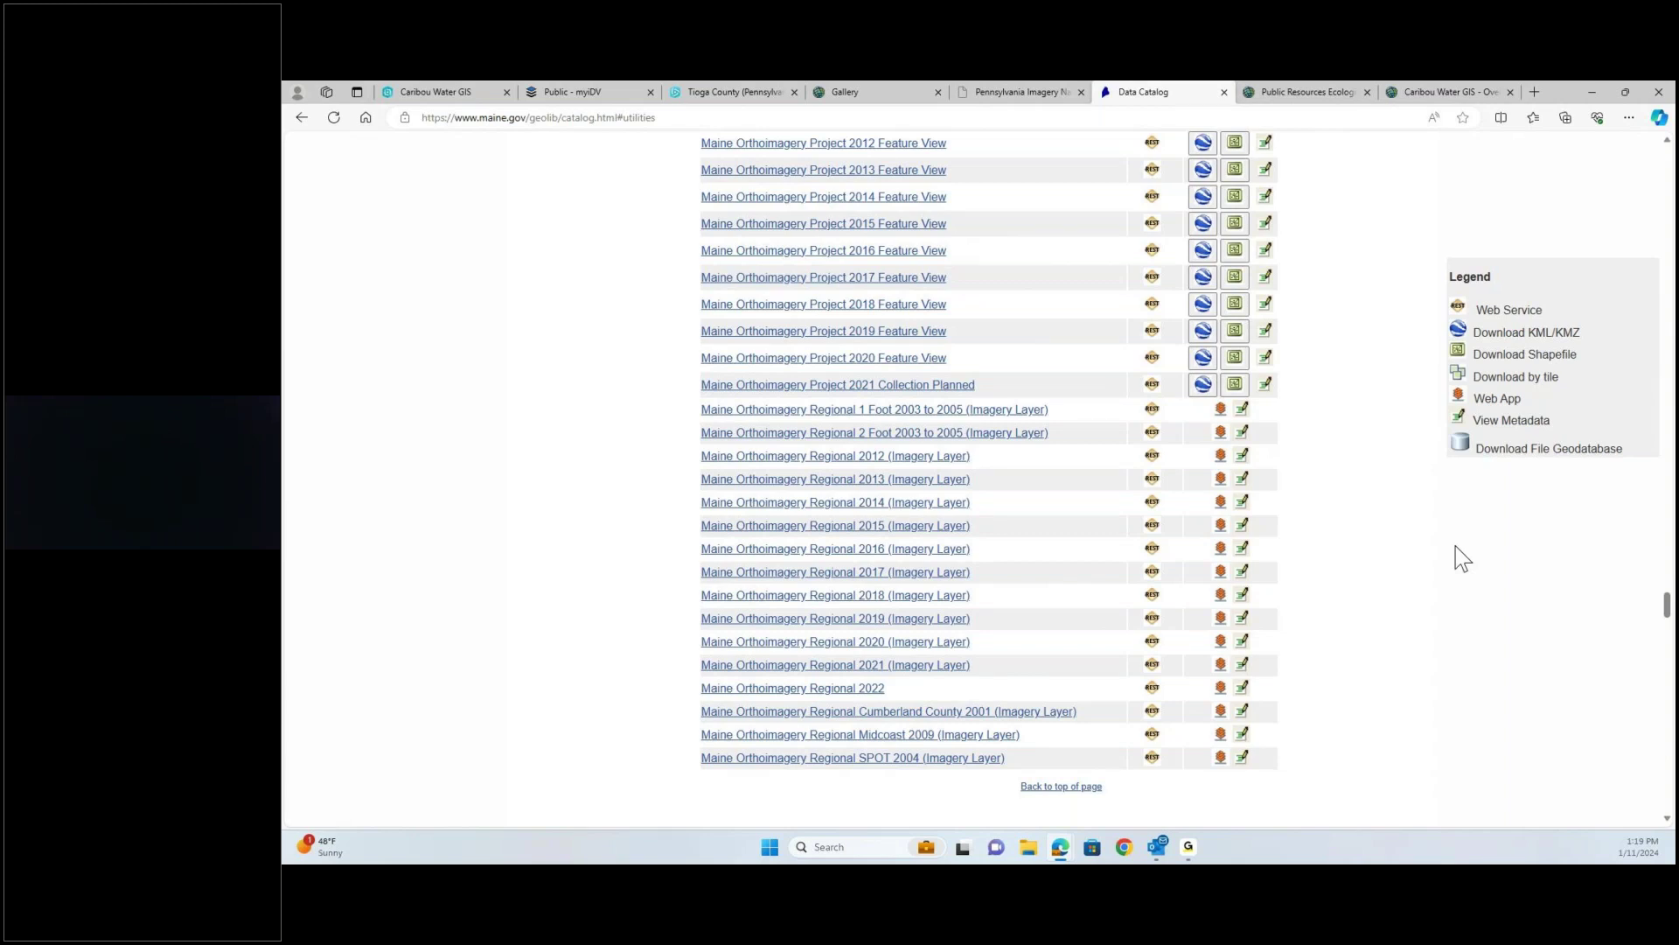
scroll(1427, 584, down, 2)
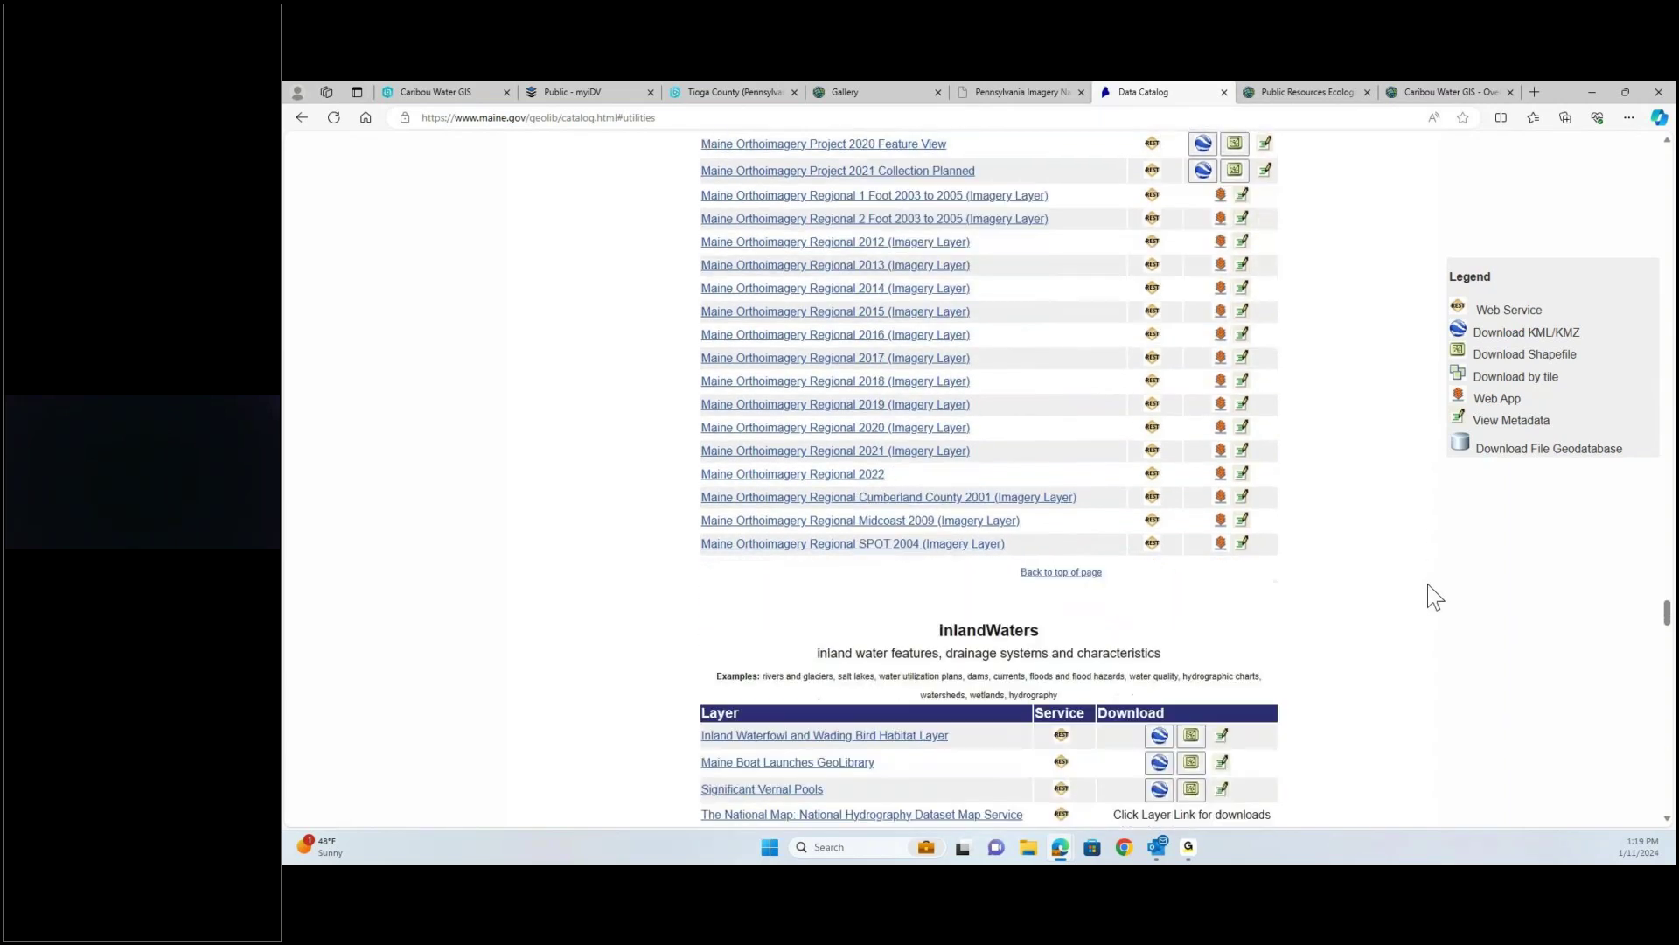
scroll(1427, 585, down, 3)
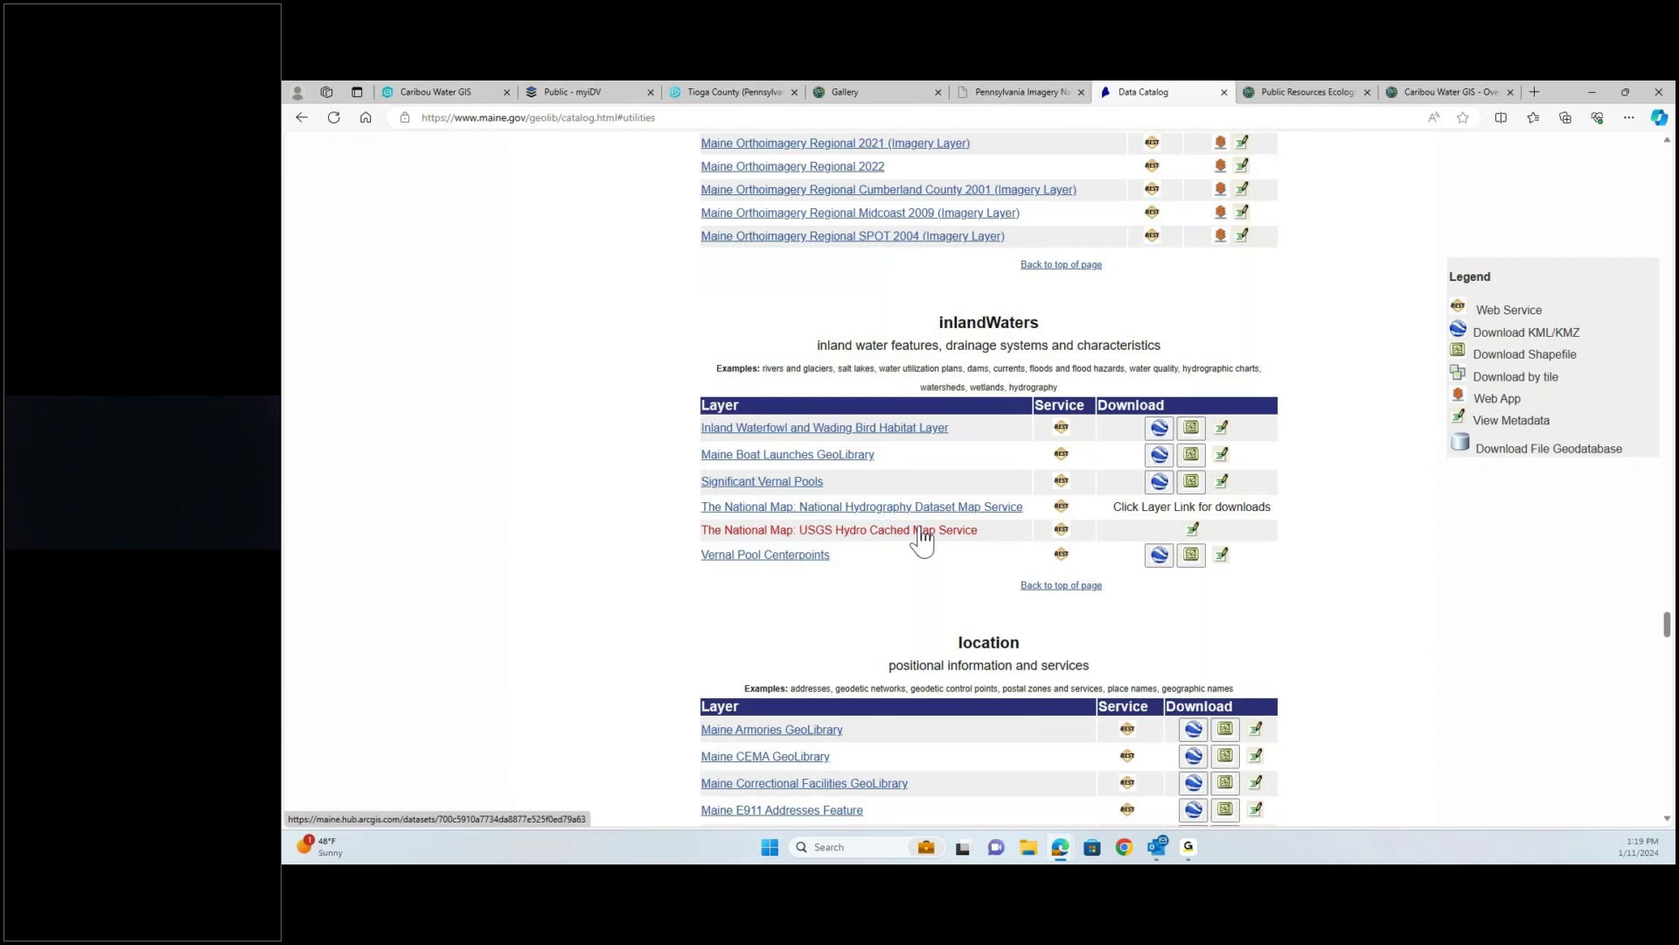
scroll(923, 541, down, 5)
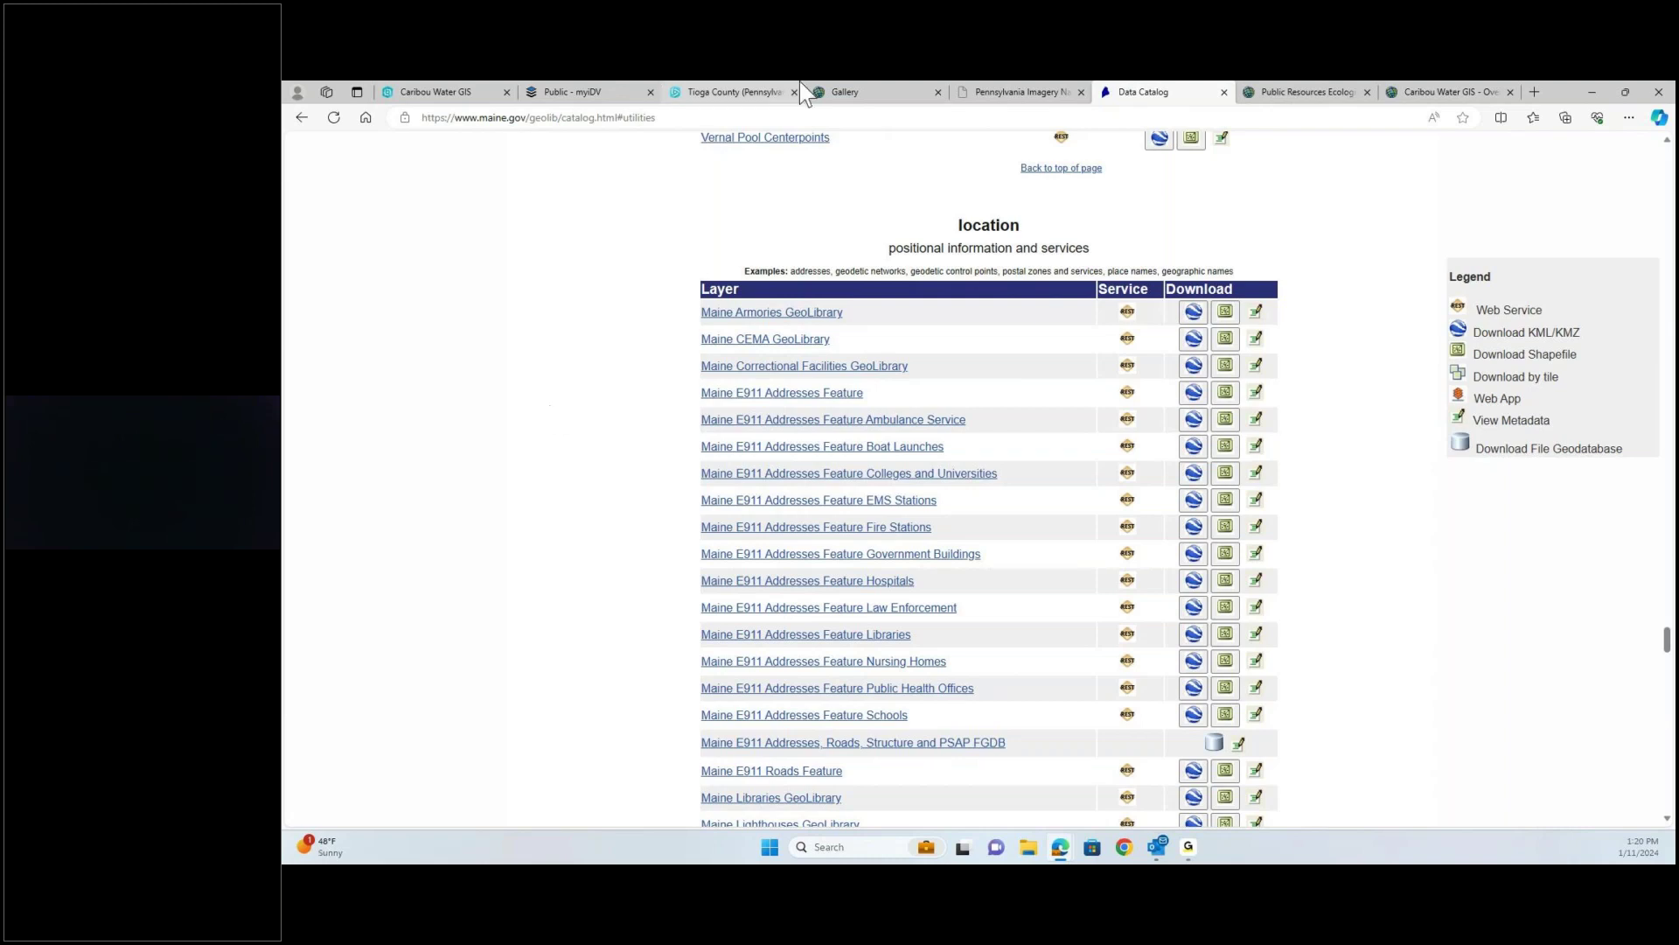
- Reload the Tioga County GIS Data Viewer, acknowledge its disclaimer, and zoom the map in on Wellsboro Boro
mouse_move(702, 96)
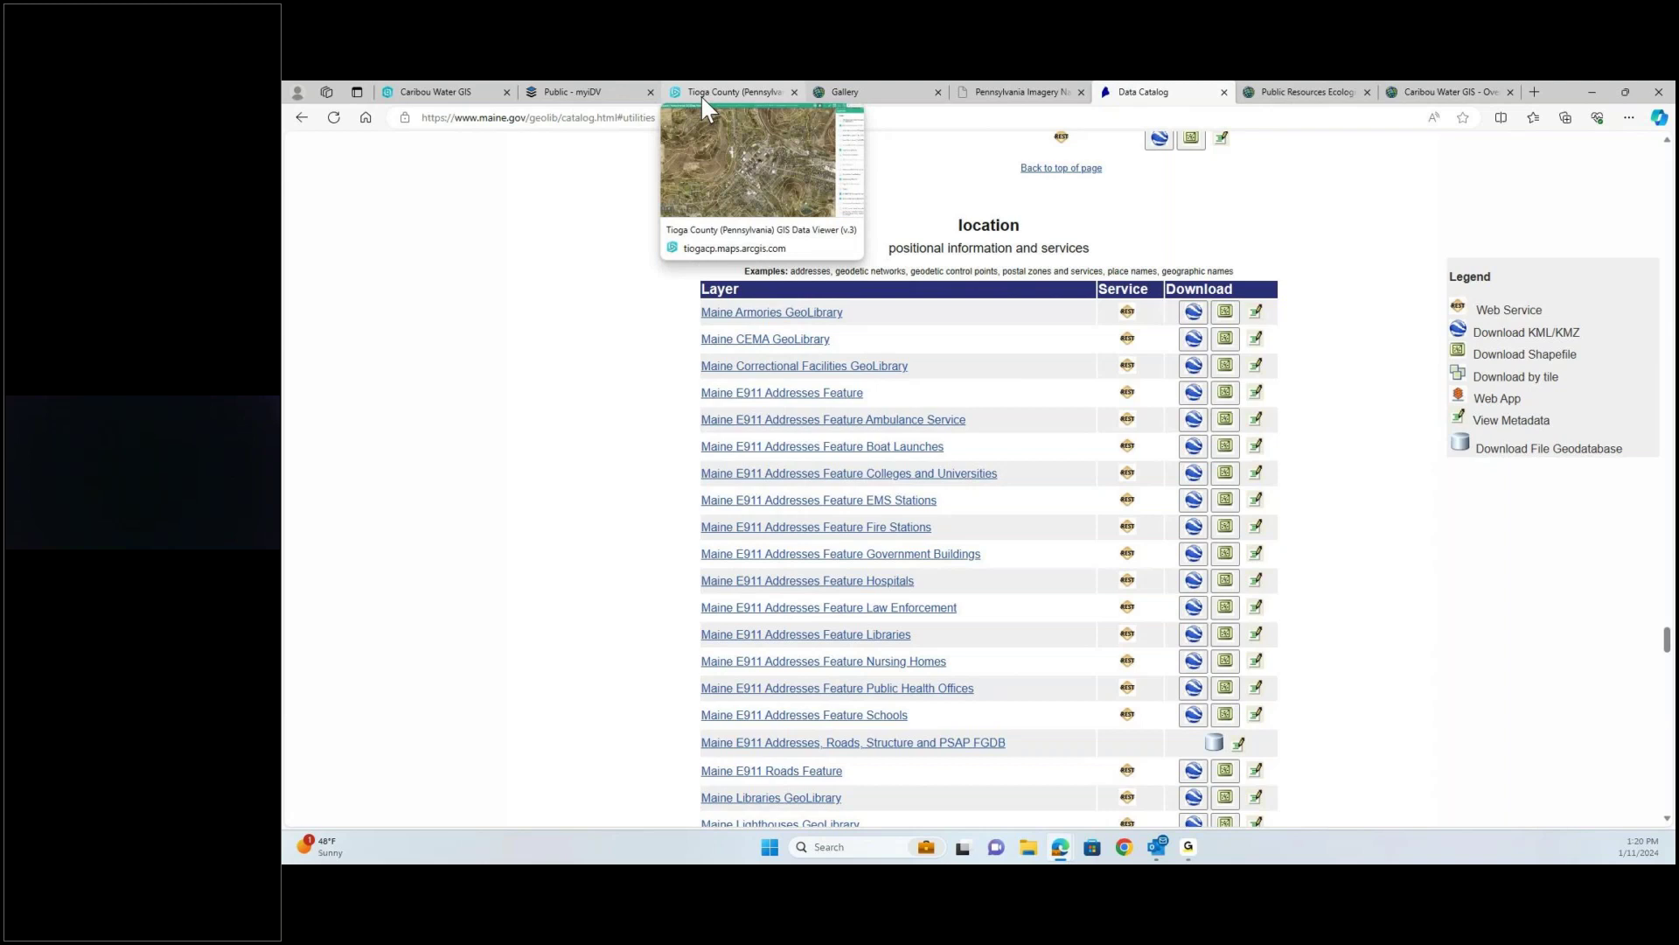
click(700, 94)
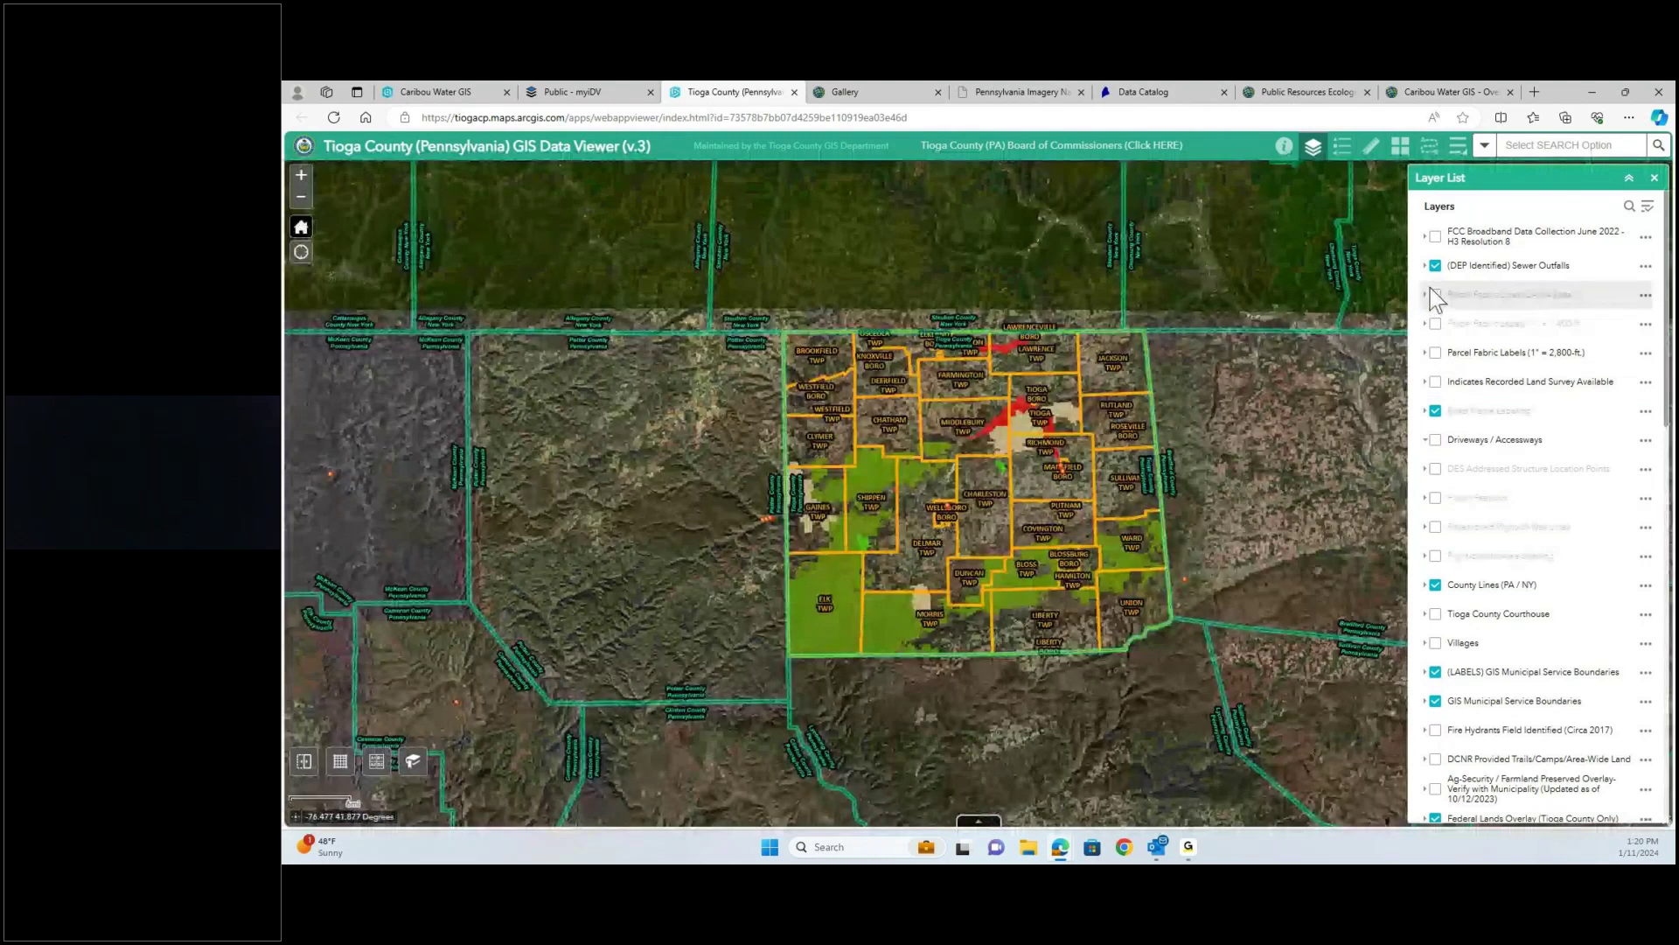
key(F5)
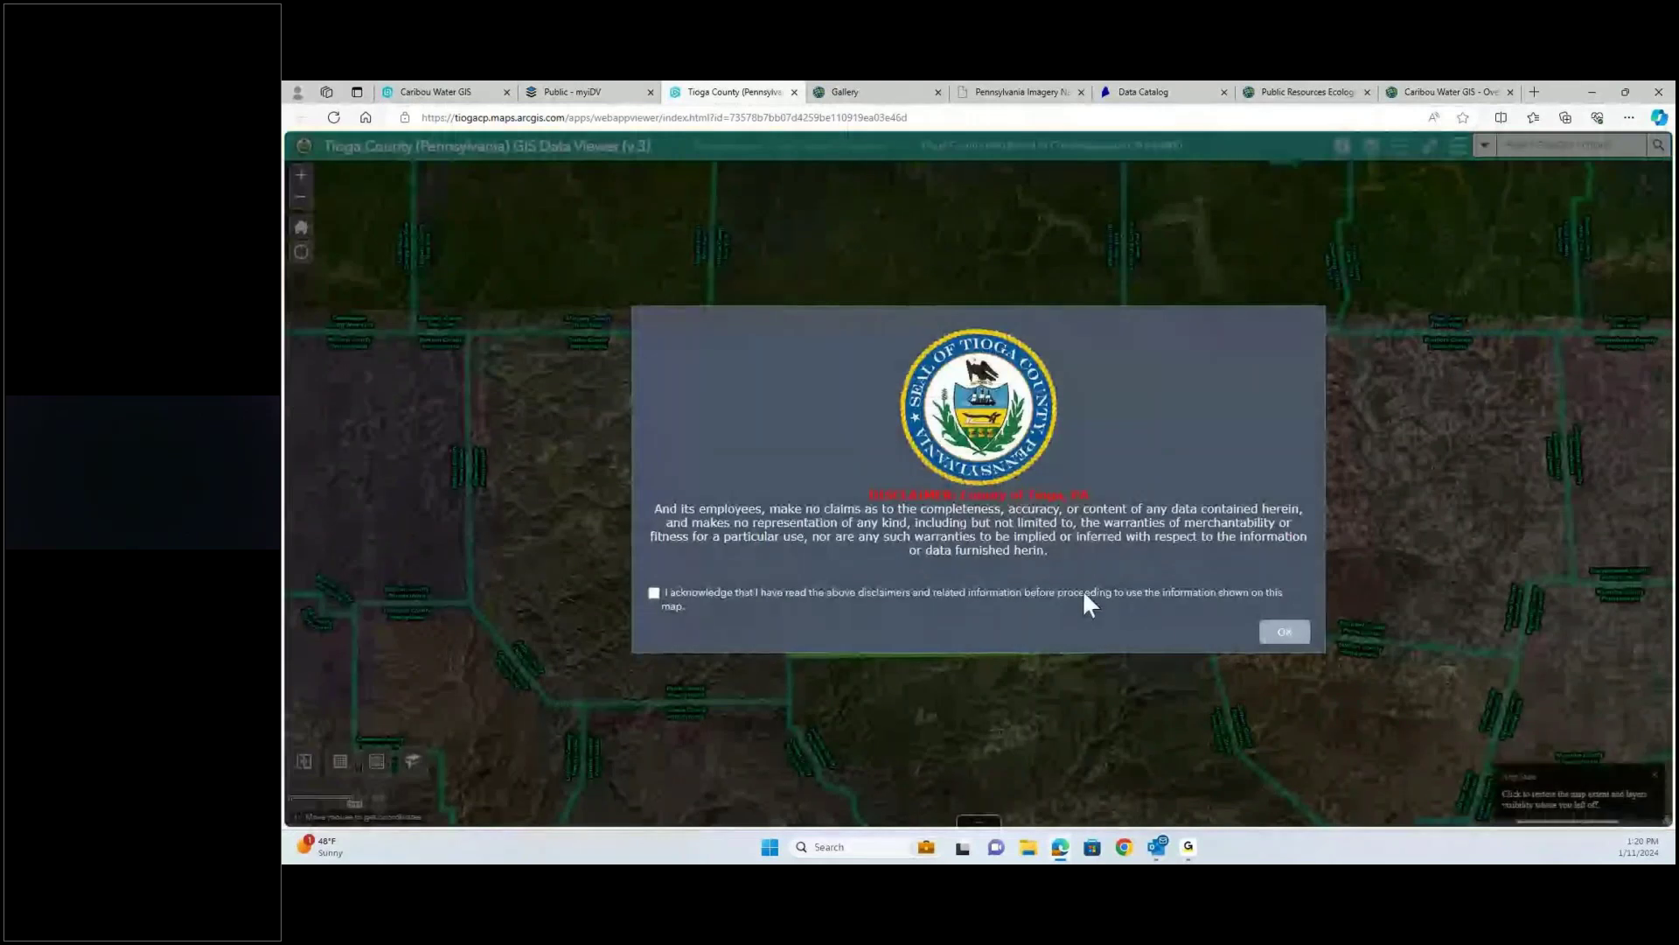
click(1082, 592)
click(1285, 632)
scroll(916, 473, up, 5)
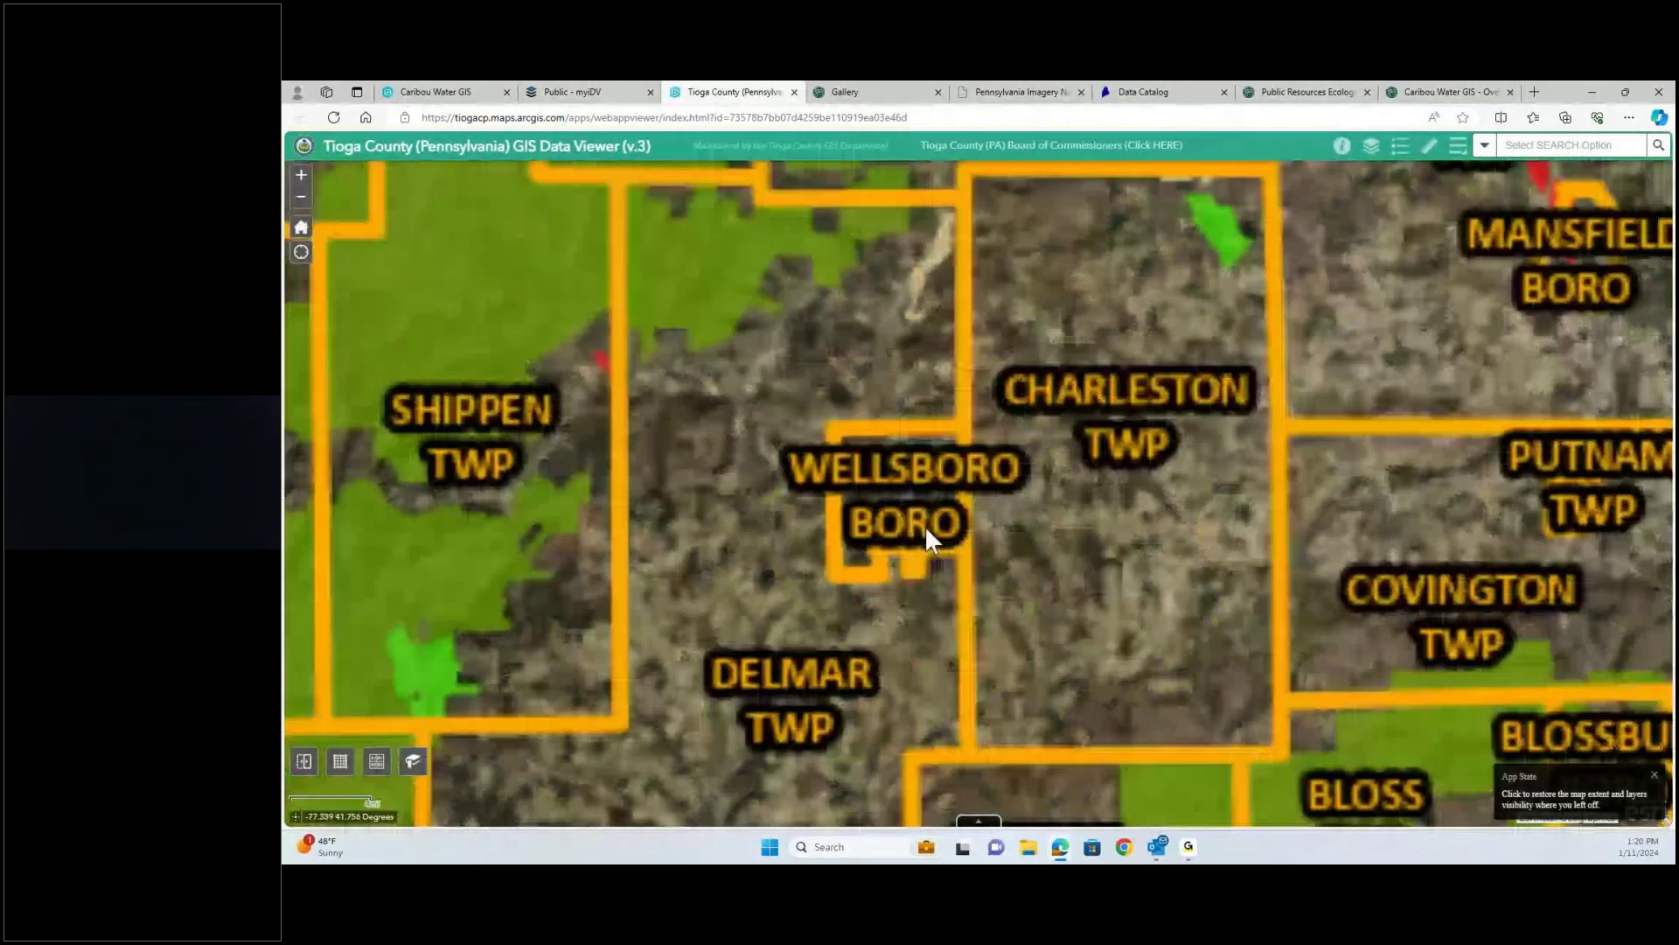
- Zoom in on Wellsboro Boro until its parcels are drawn and examine the viewer's layer list
scroll(866, 481, up, 1)
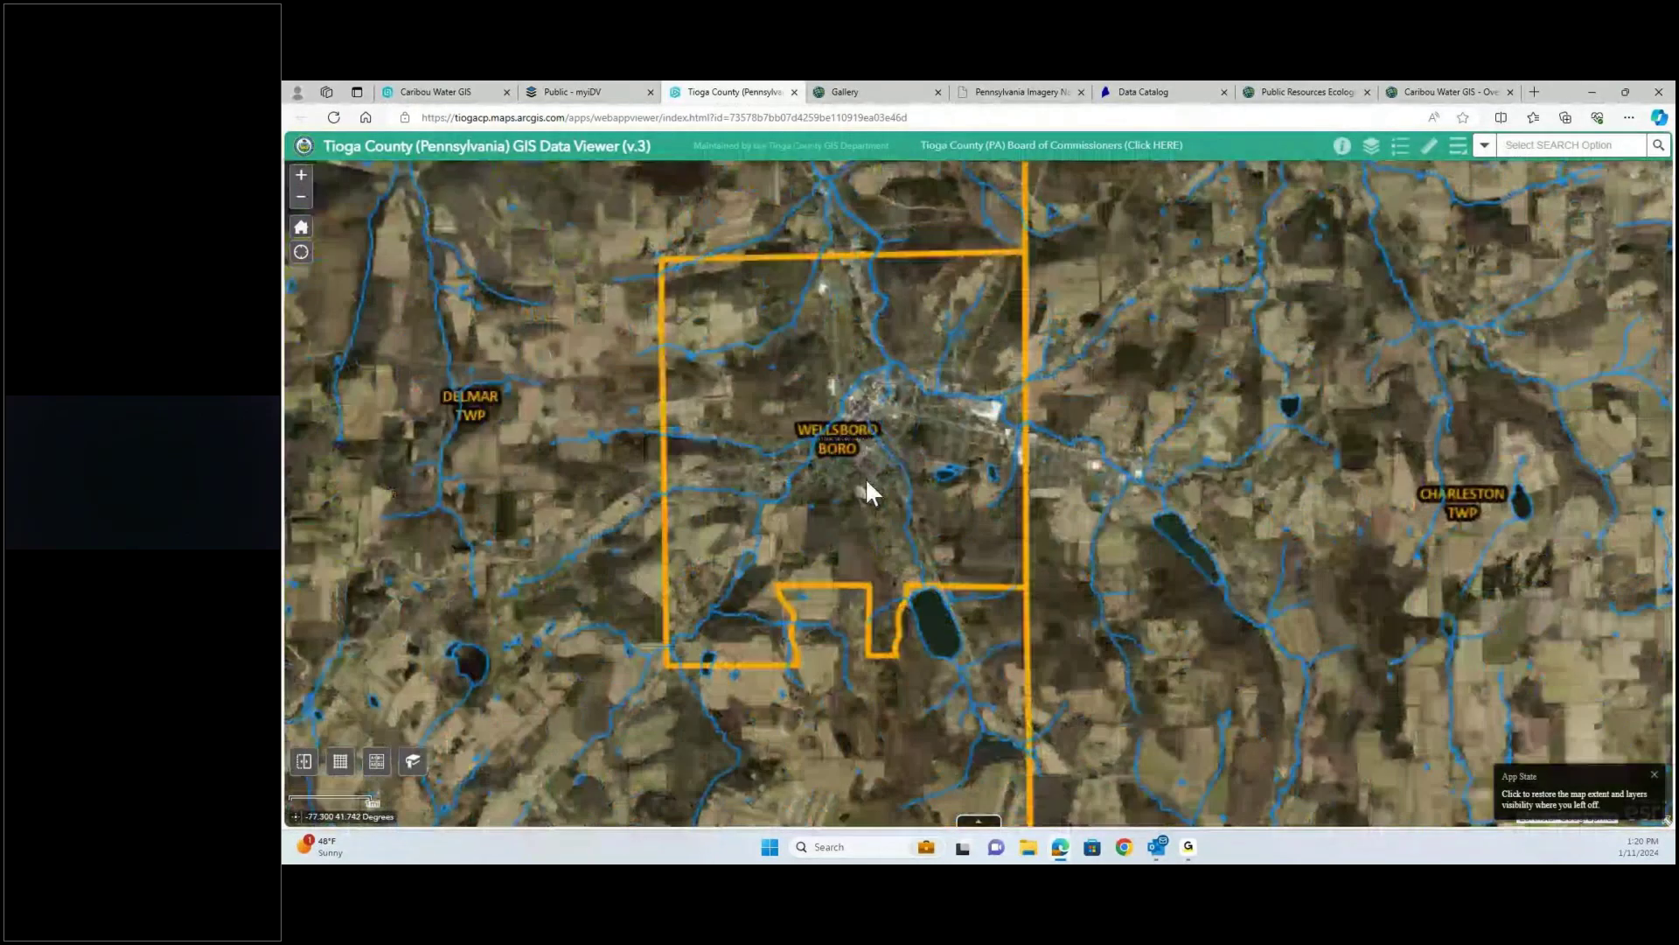
scroll(867, 482, up, 1)
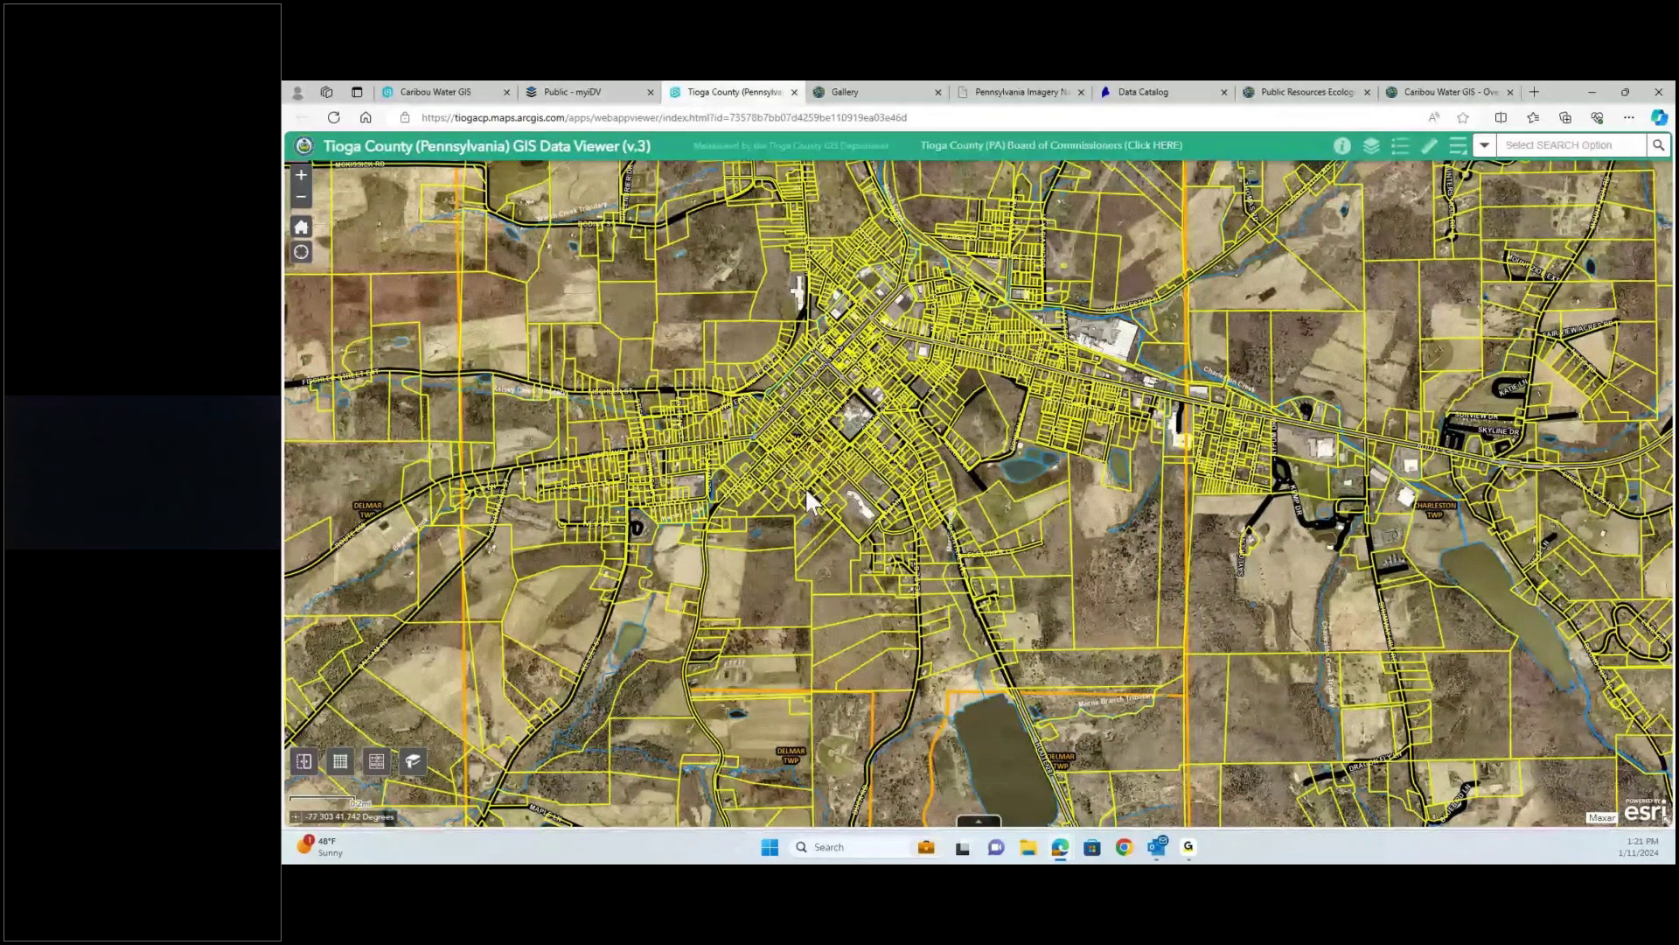
click(1369, 147)
scroll(1421, 401, up, 1)
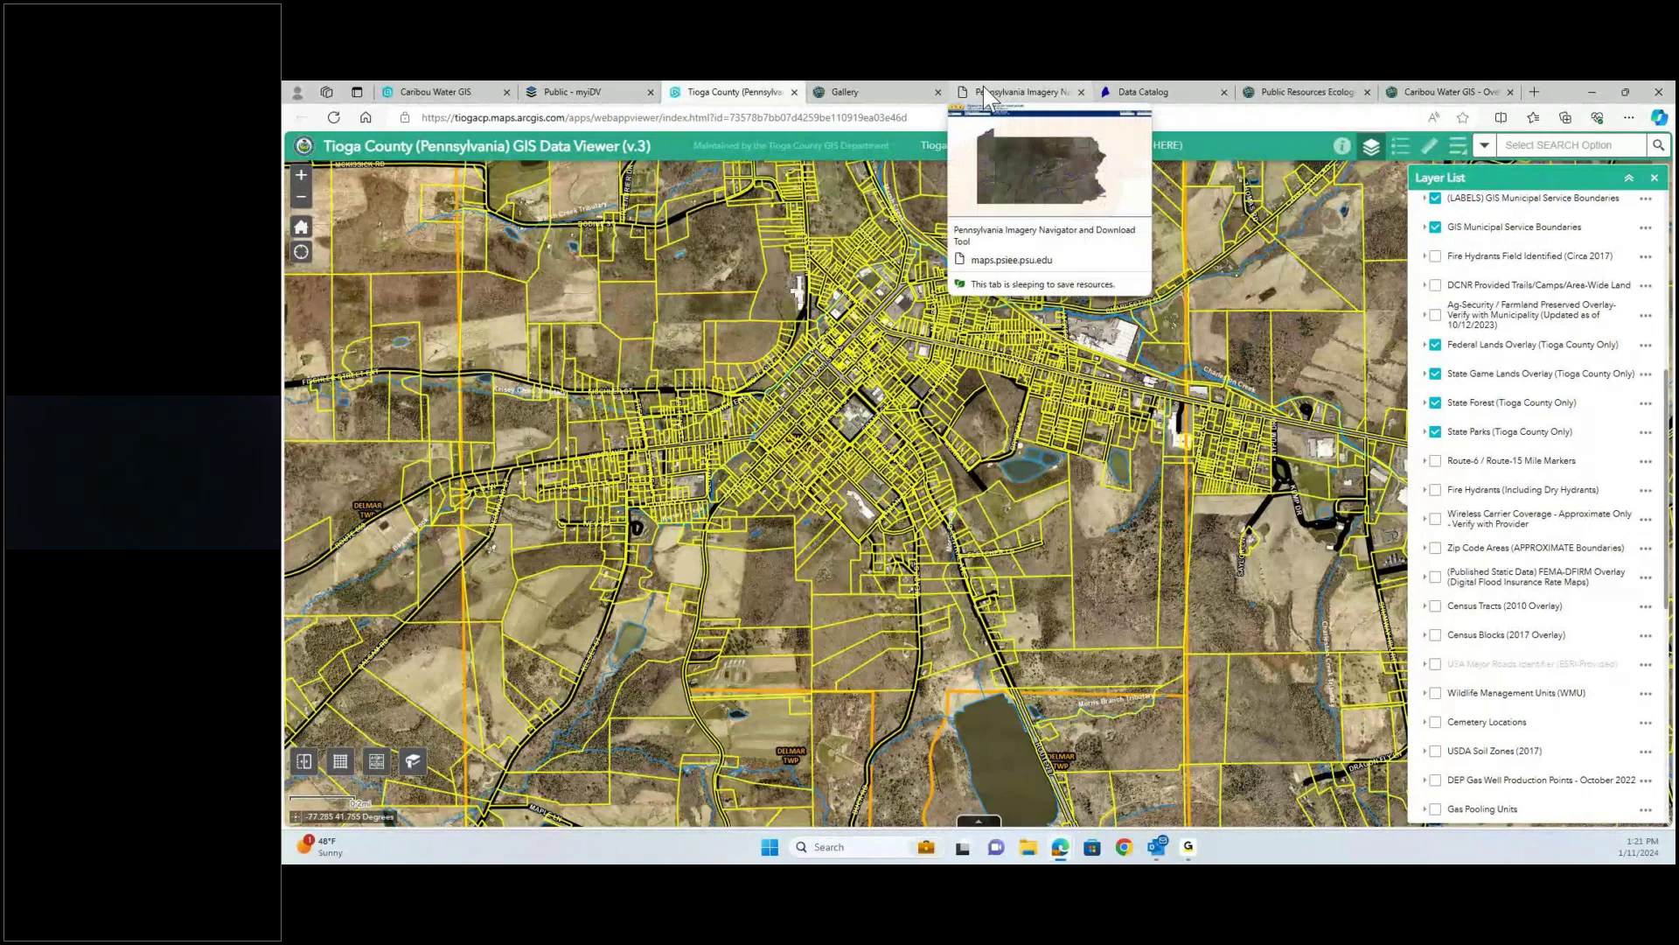
- Return to the Maine GeoLibrary Data Catalog and examine the location layers, including the E911 address features, and the oceans category
click(1141, 92)
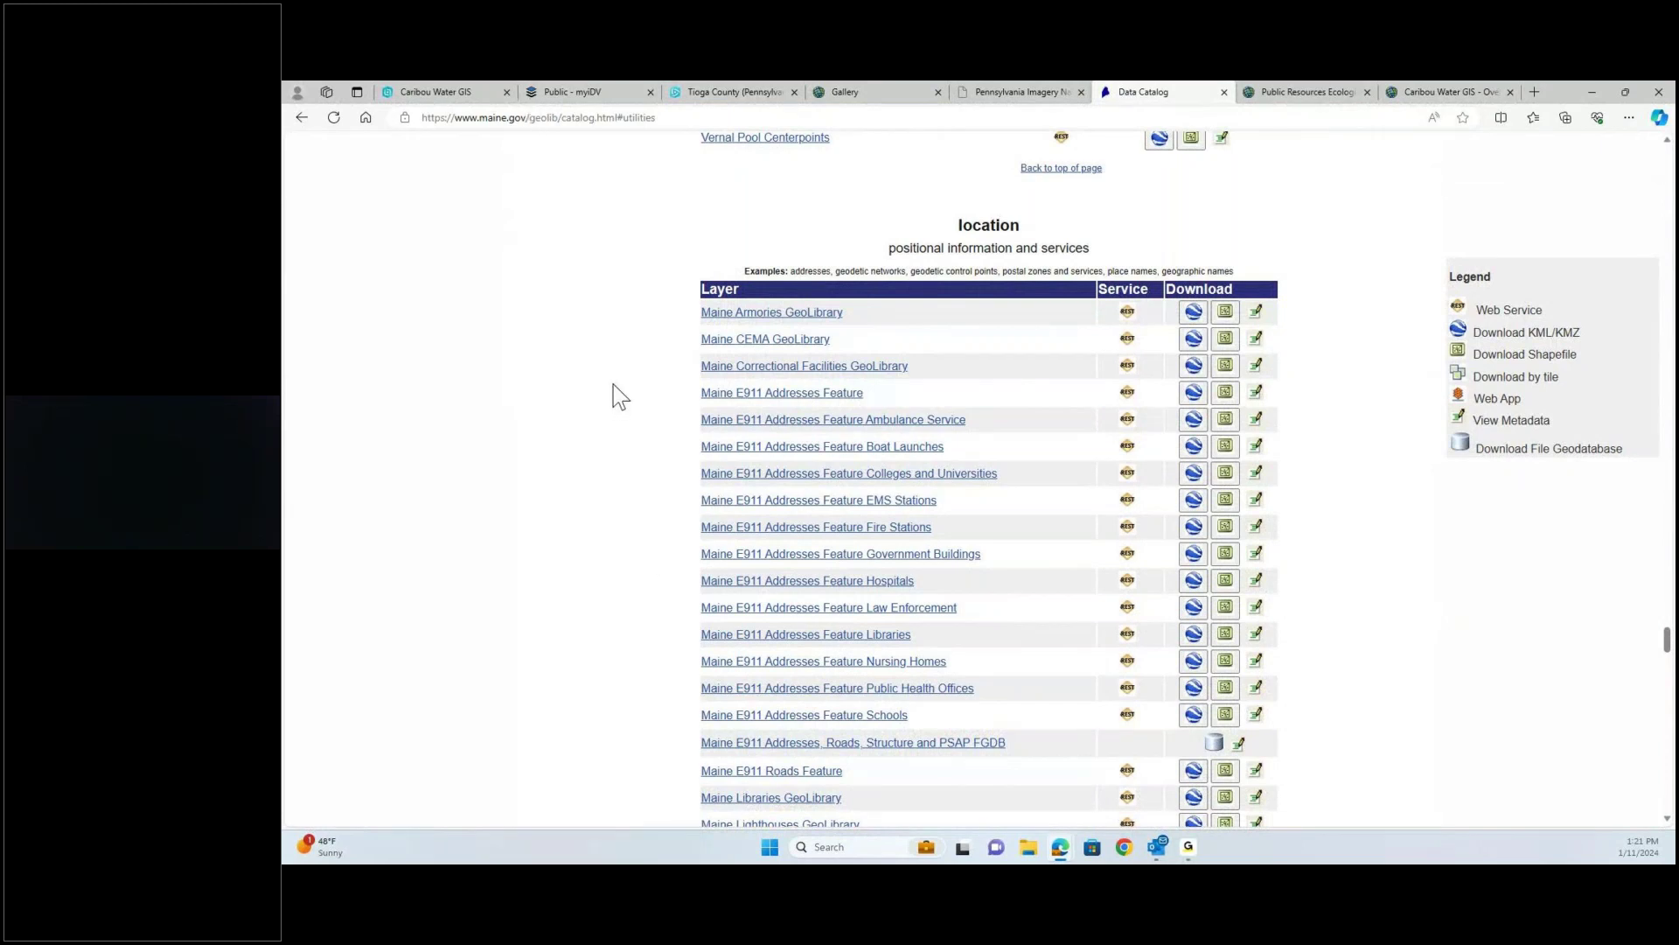
scroll(612, 393, down, 2)
scroll(626, 376, down, 2)
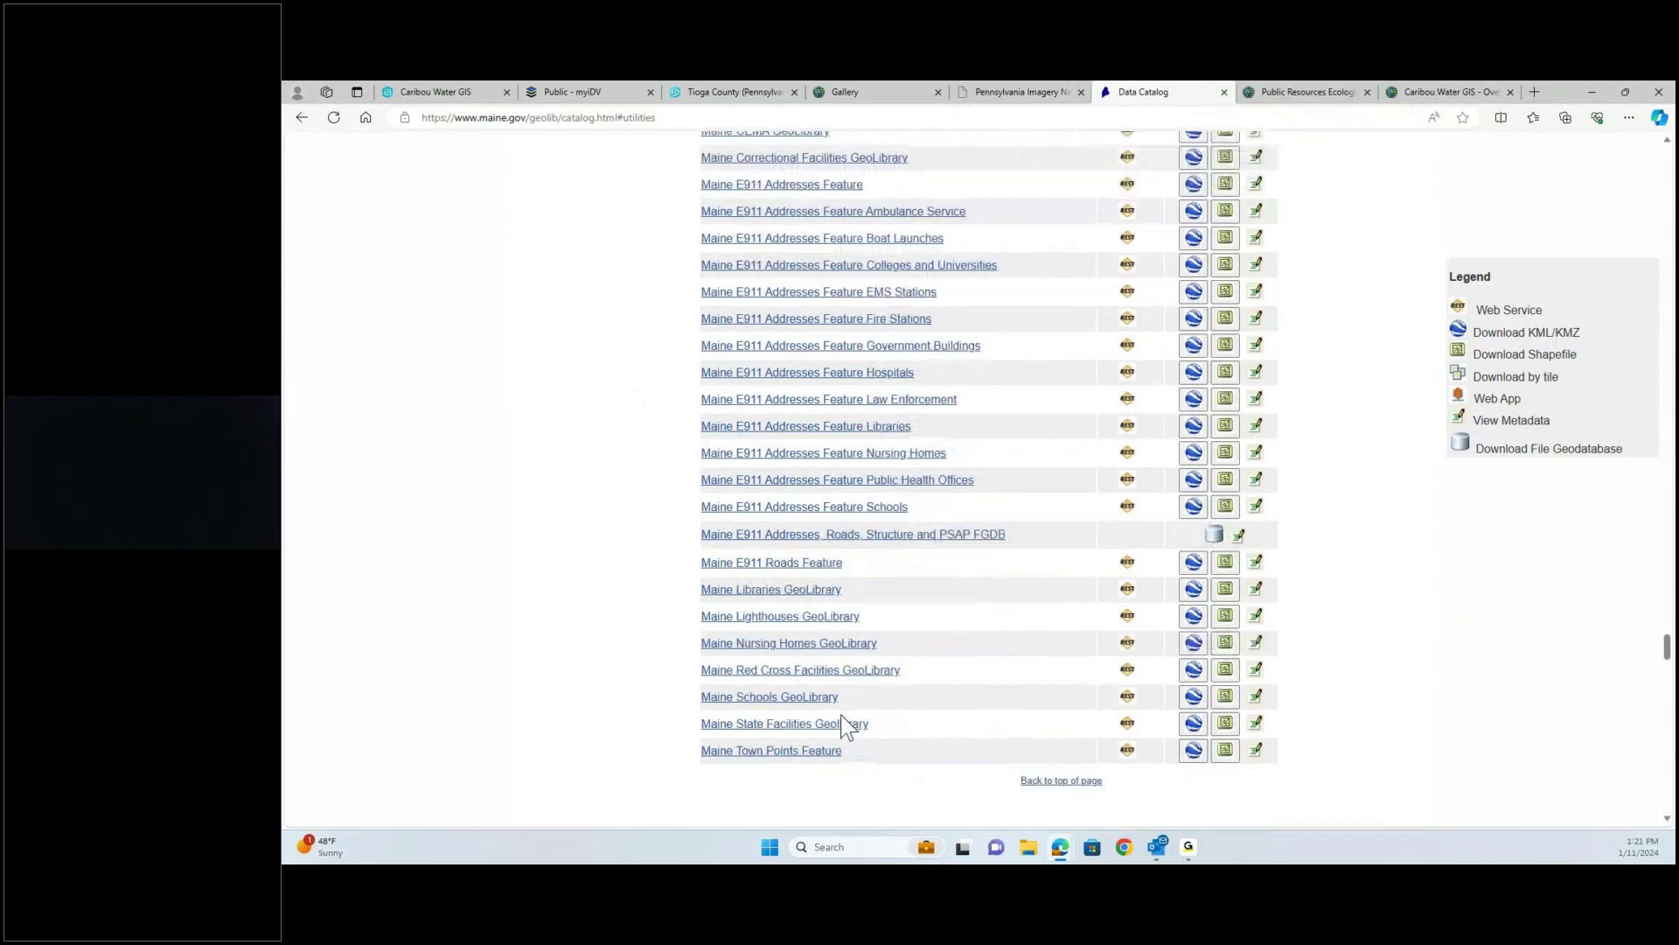
scroll(753, 479, up, 1)
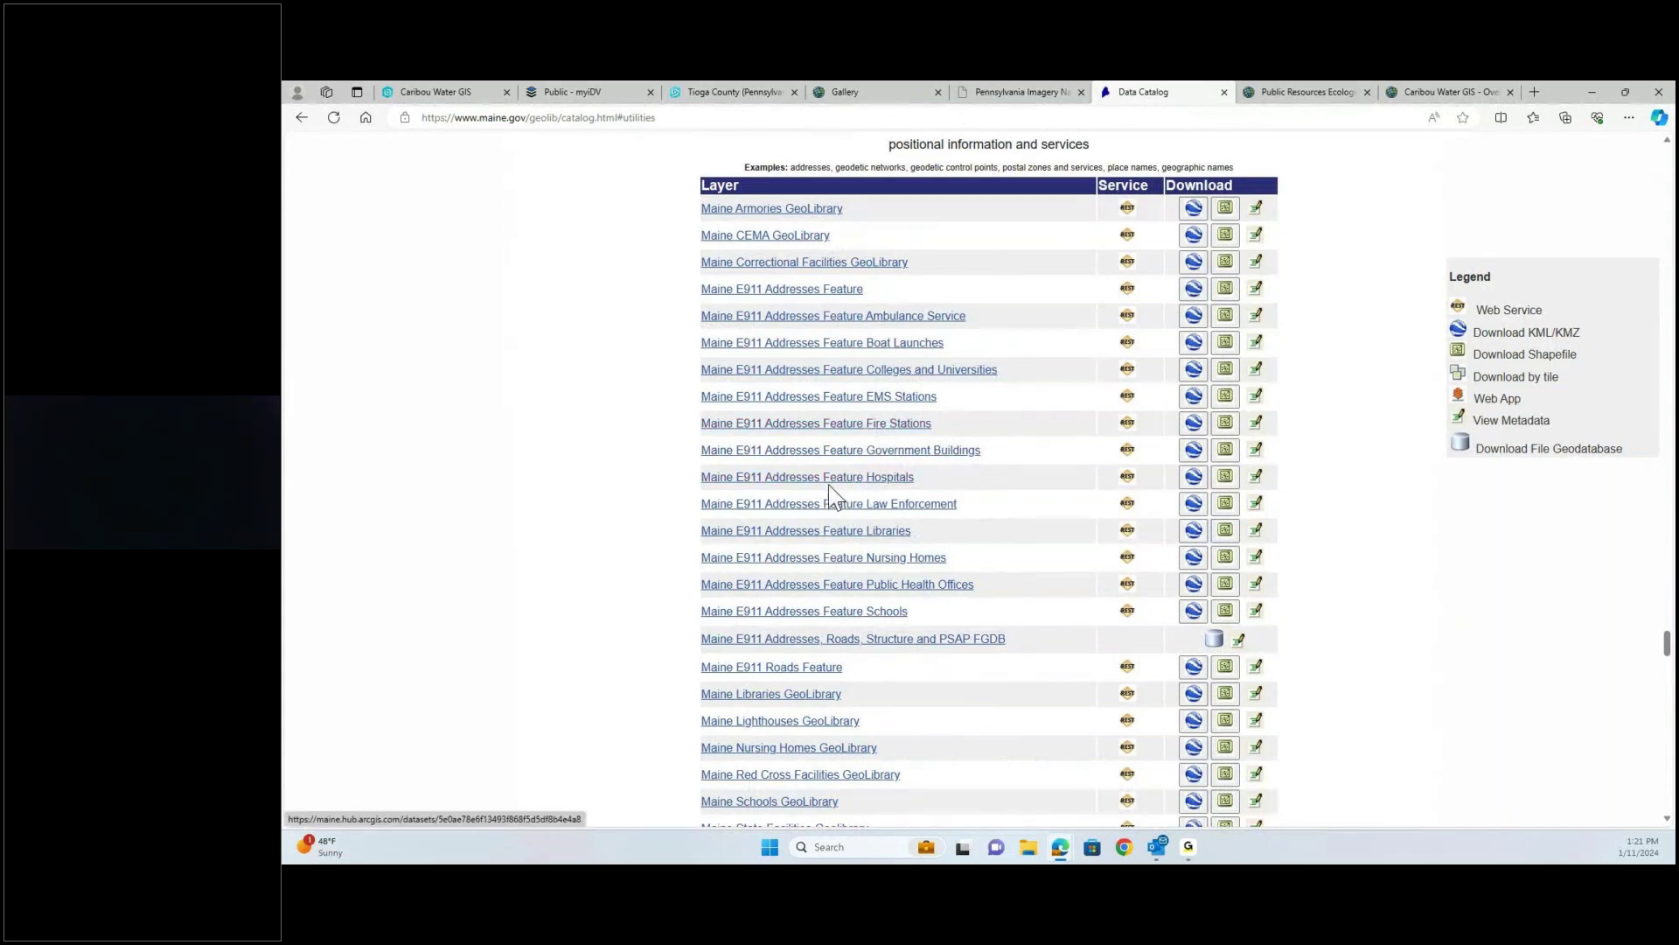
scroll(647, 516, down, 2)
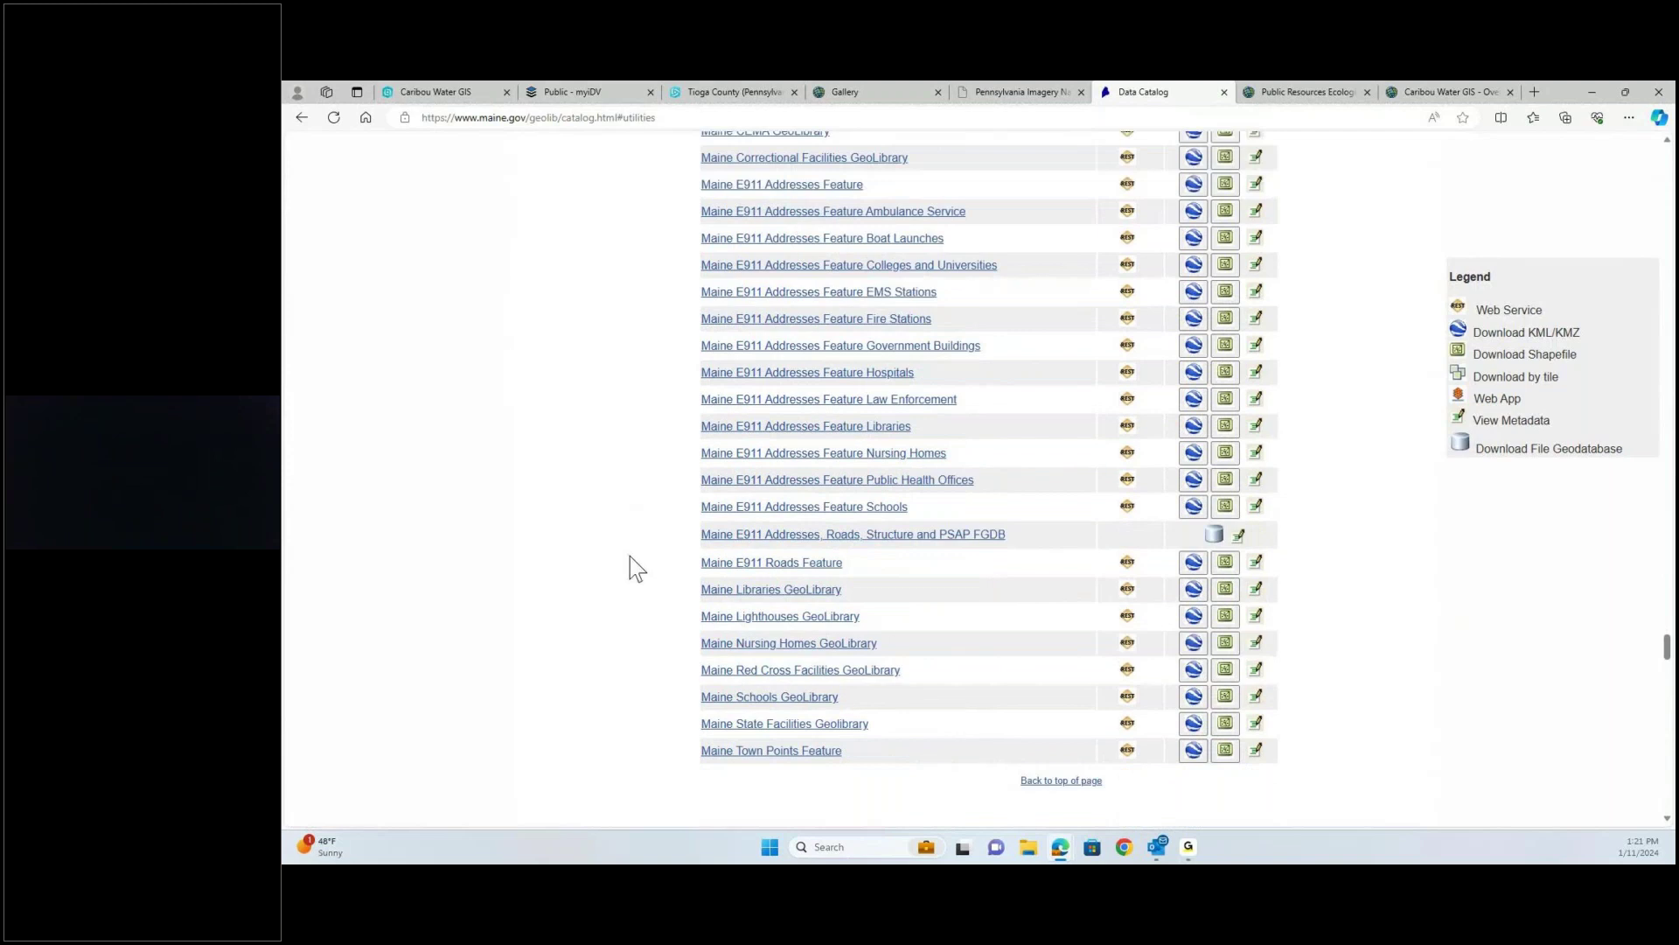
scroll(629, 558, down, 4)
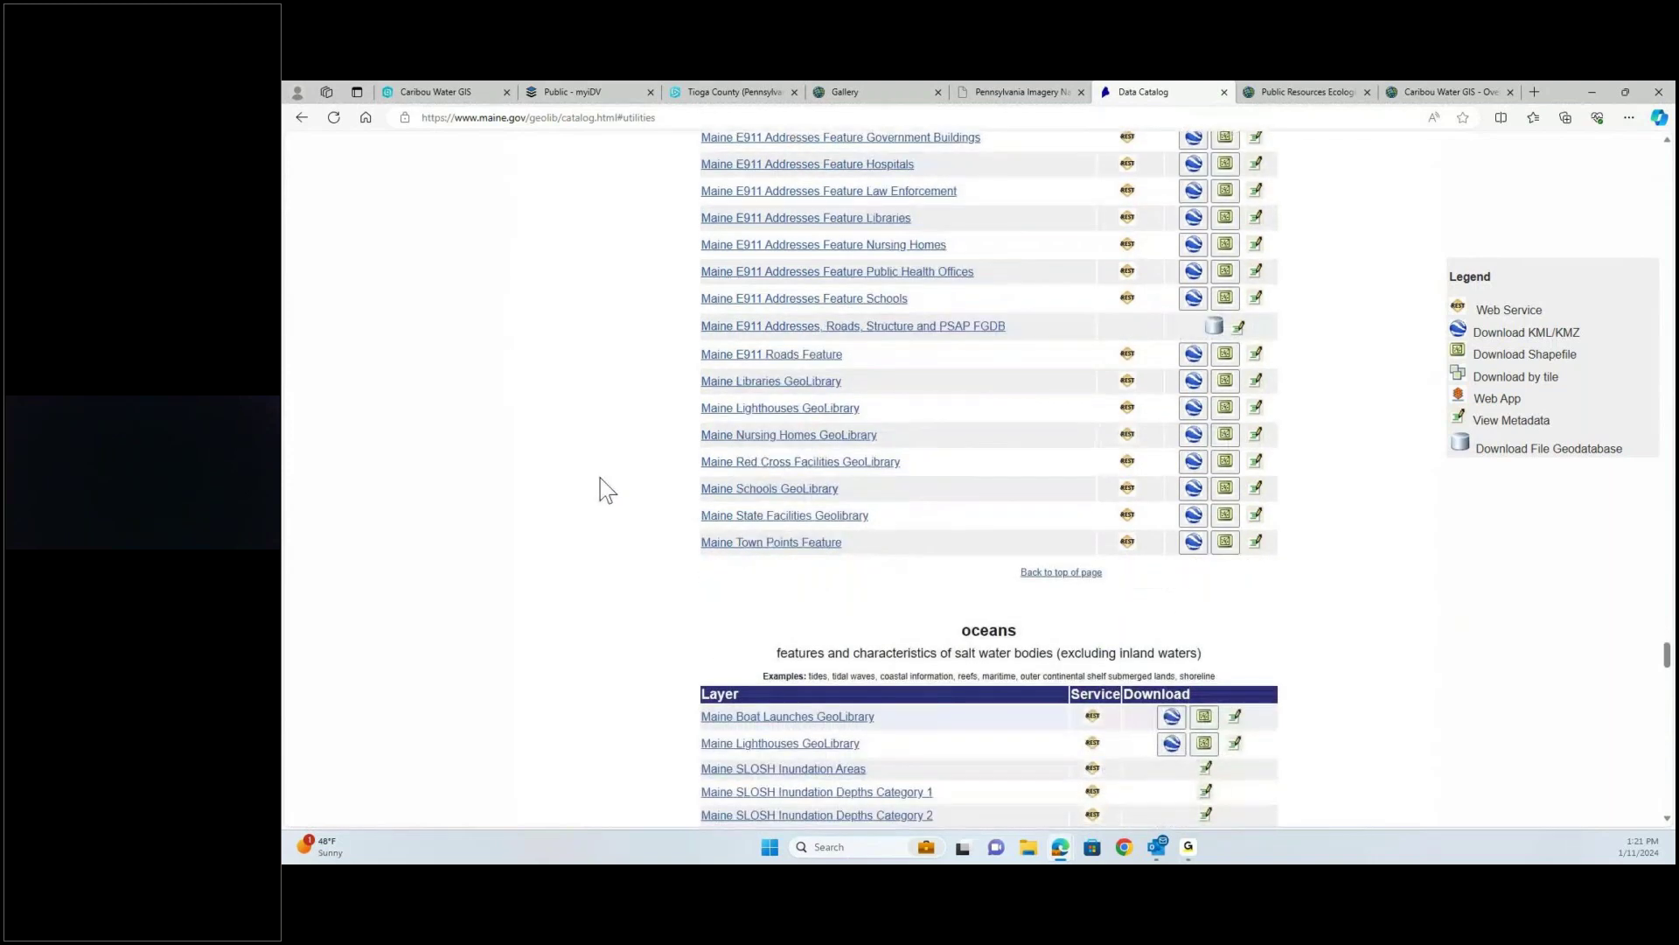
scroll(600, 477, down, 1)
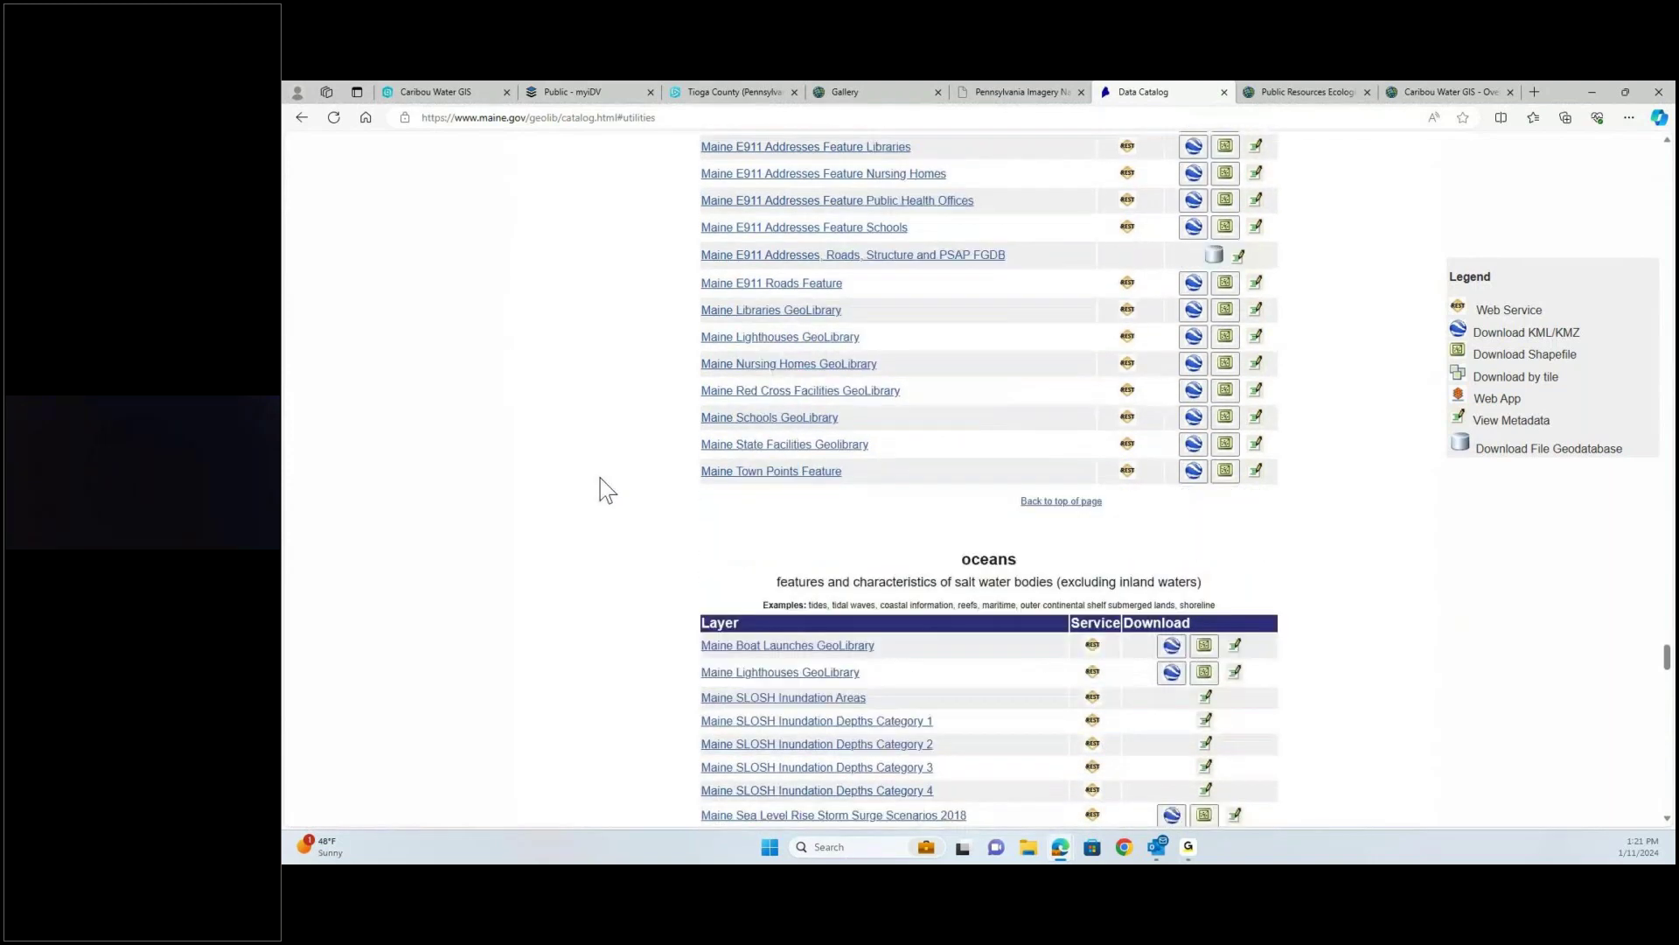
scroll(599, 478, down, 1)
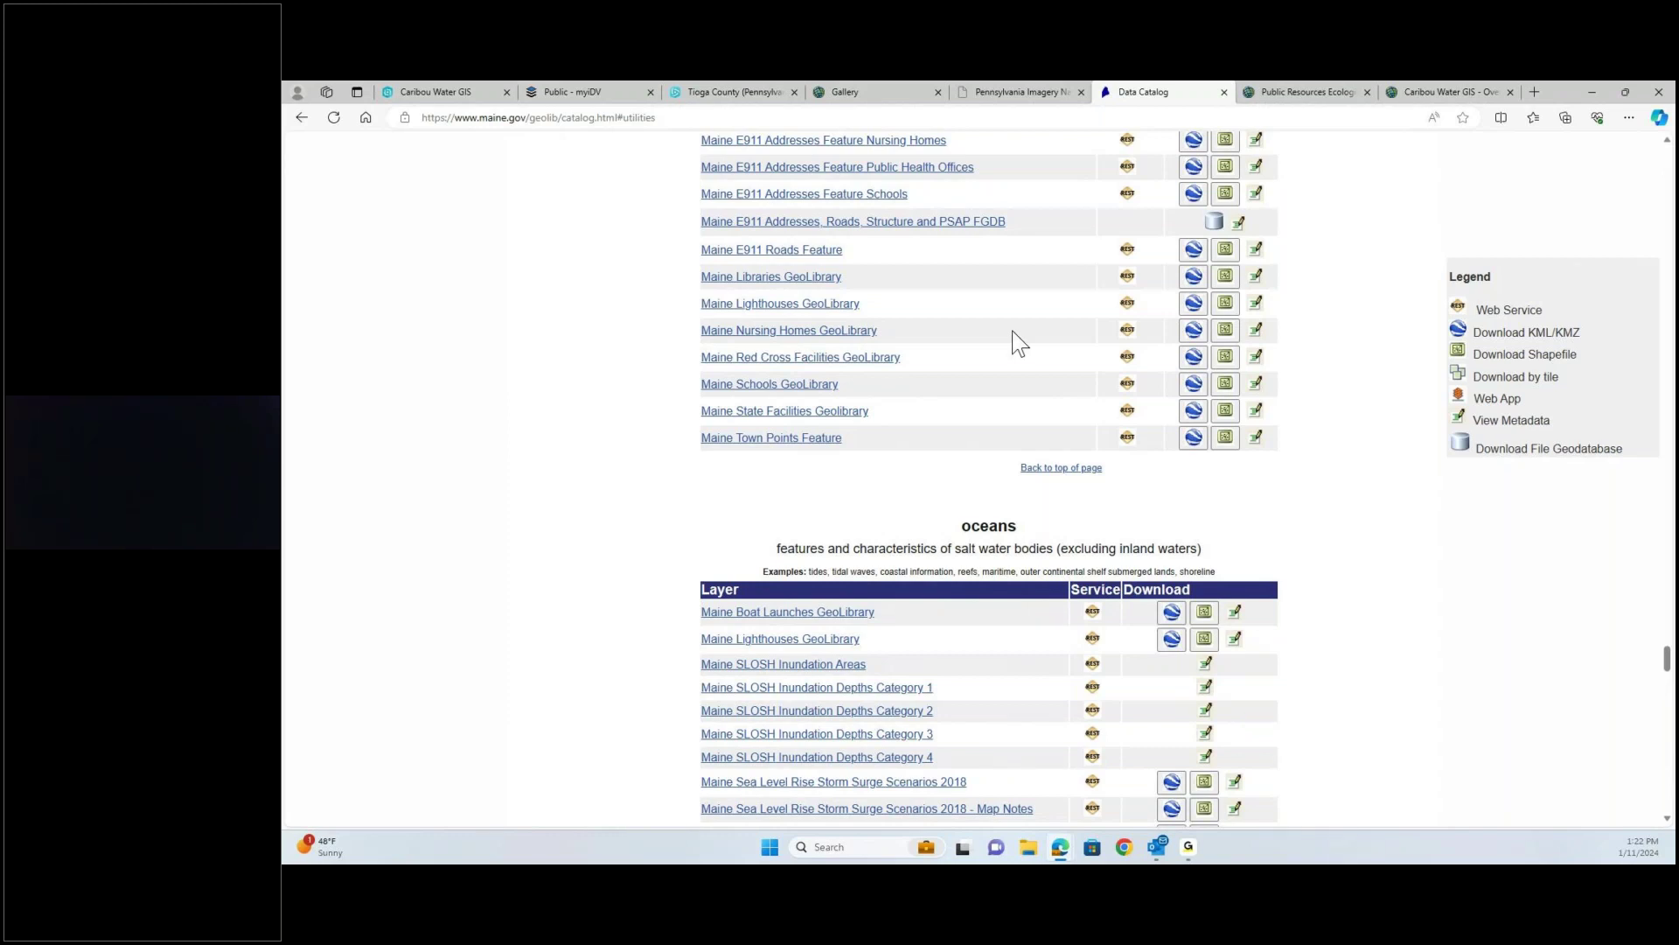
scroll(1074, 341, down, 3)
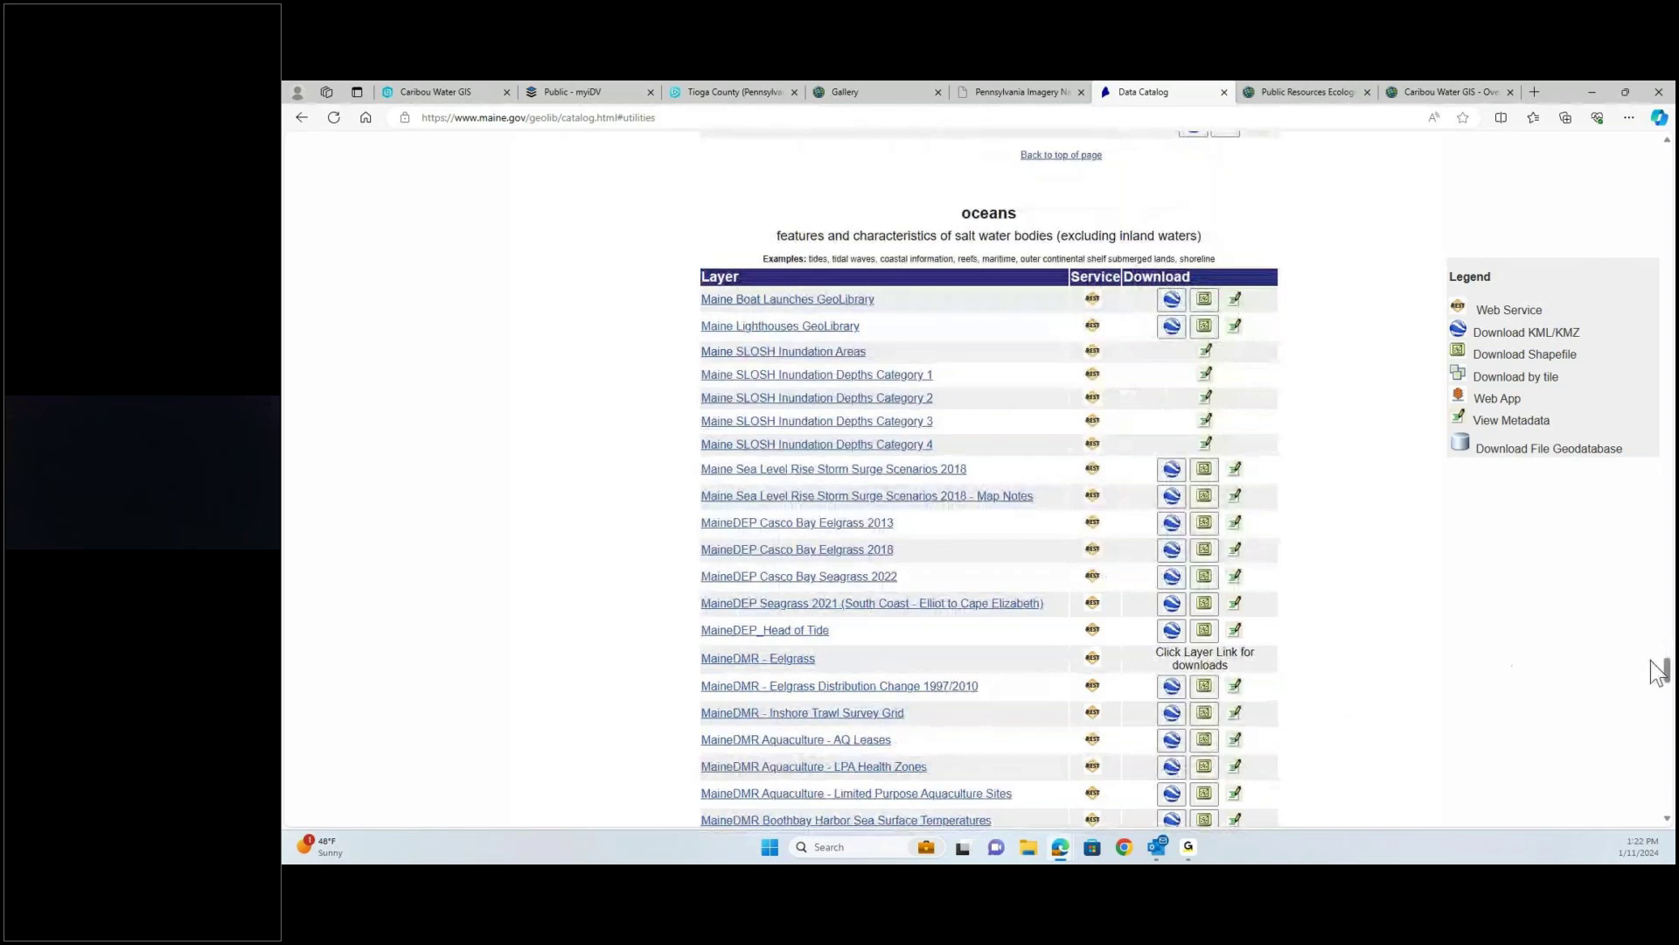
- Open the Maine catalog's List of GIS Web Applications and Web Maps and look through the available web apps
drag(1667, 670, 1662, 162)
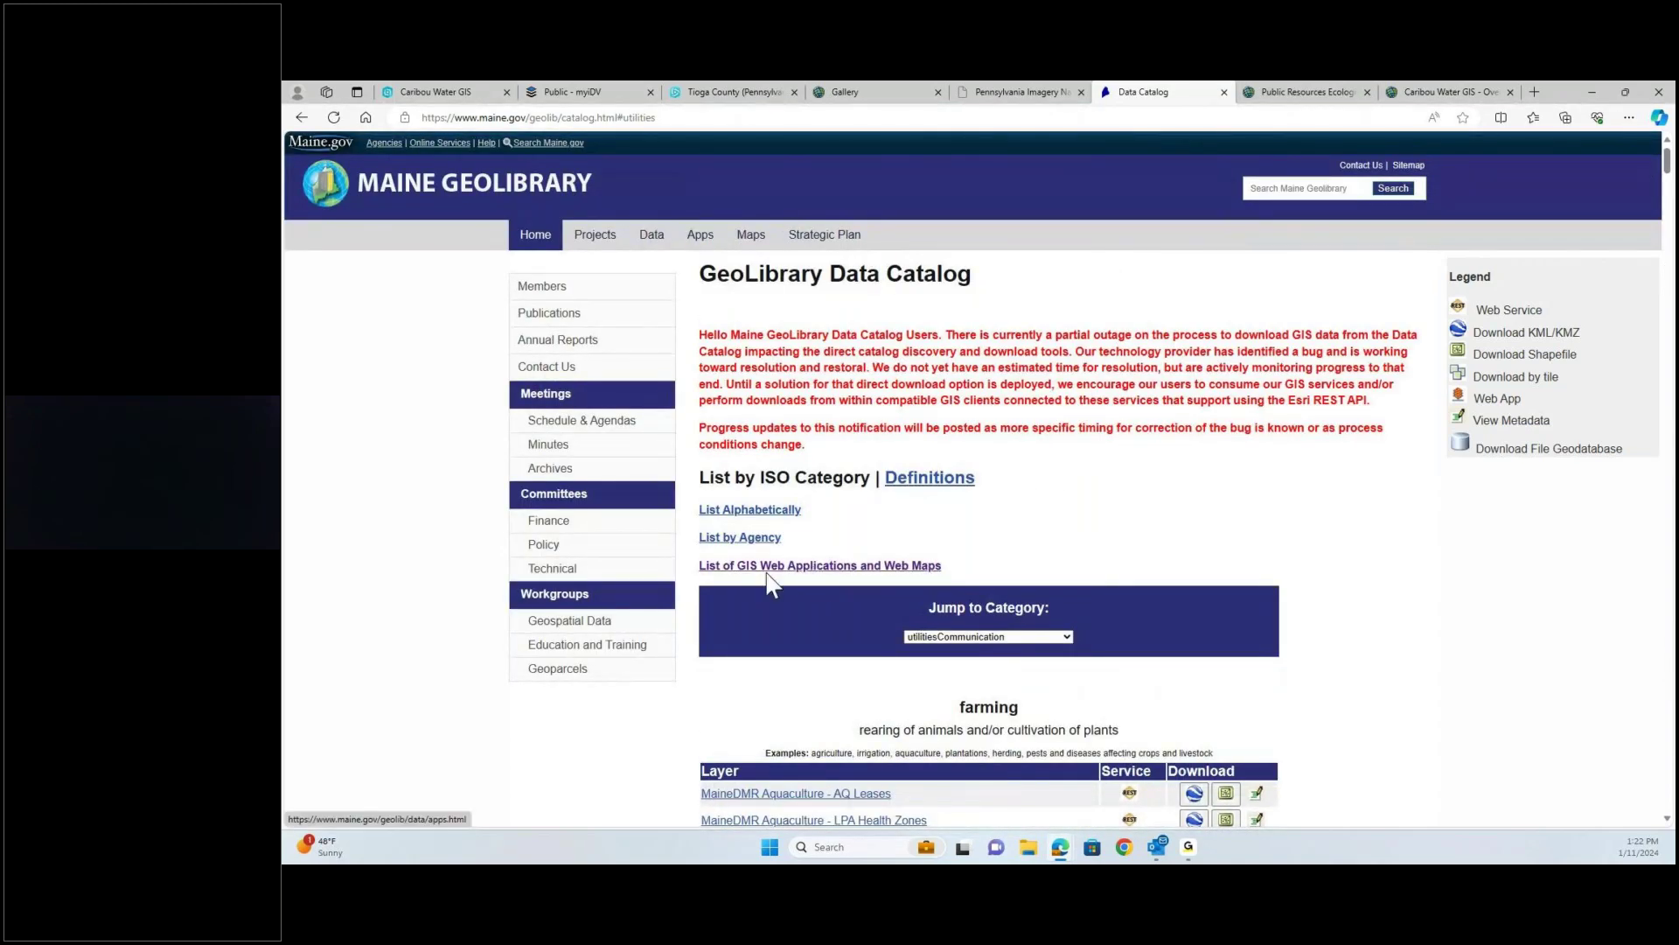
click(809, 565)
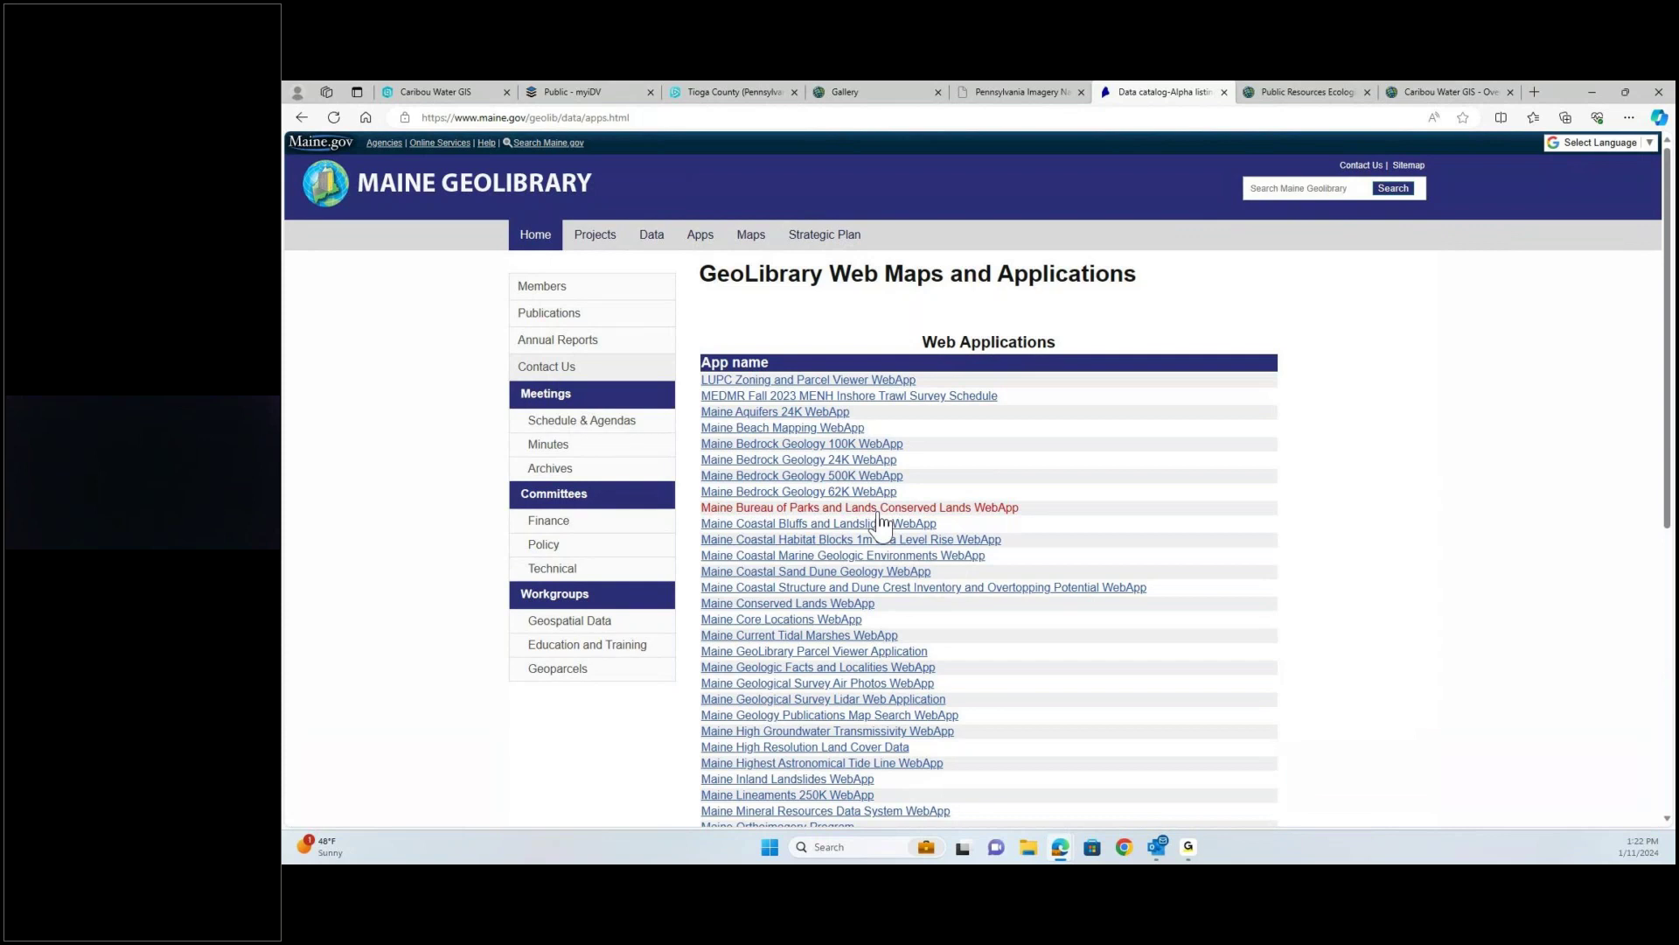
scroll(862, 551, down, 1)
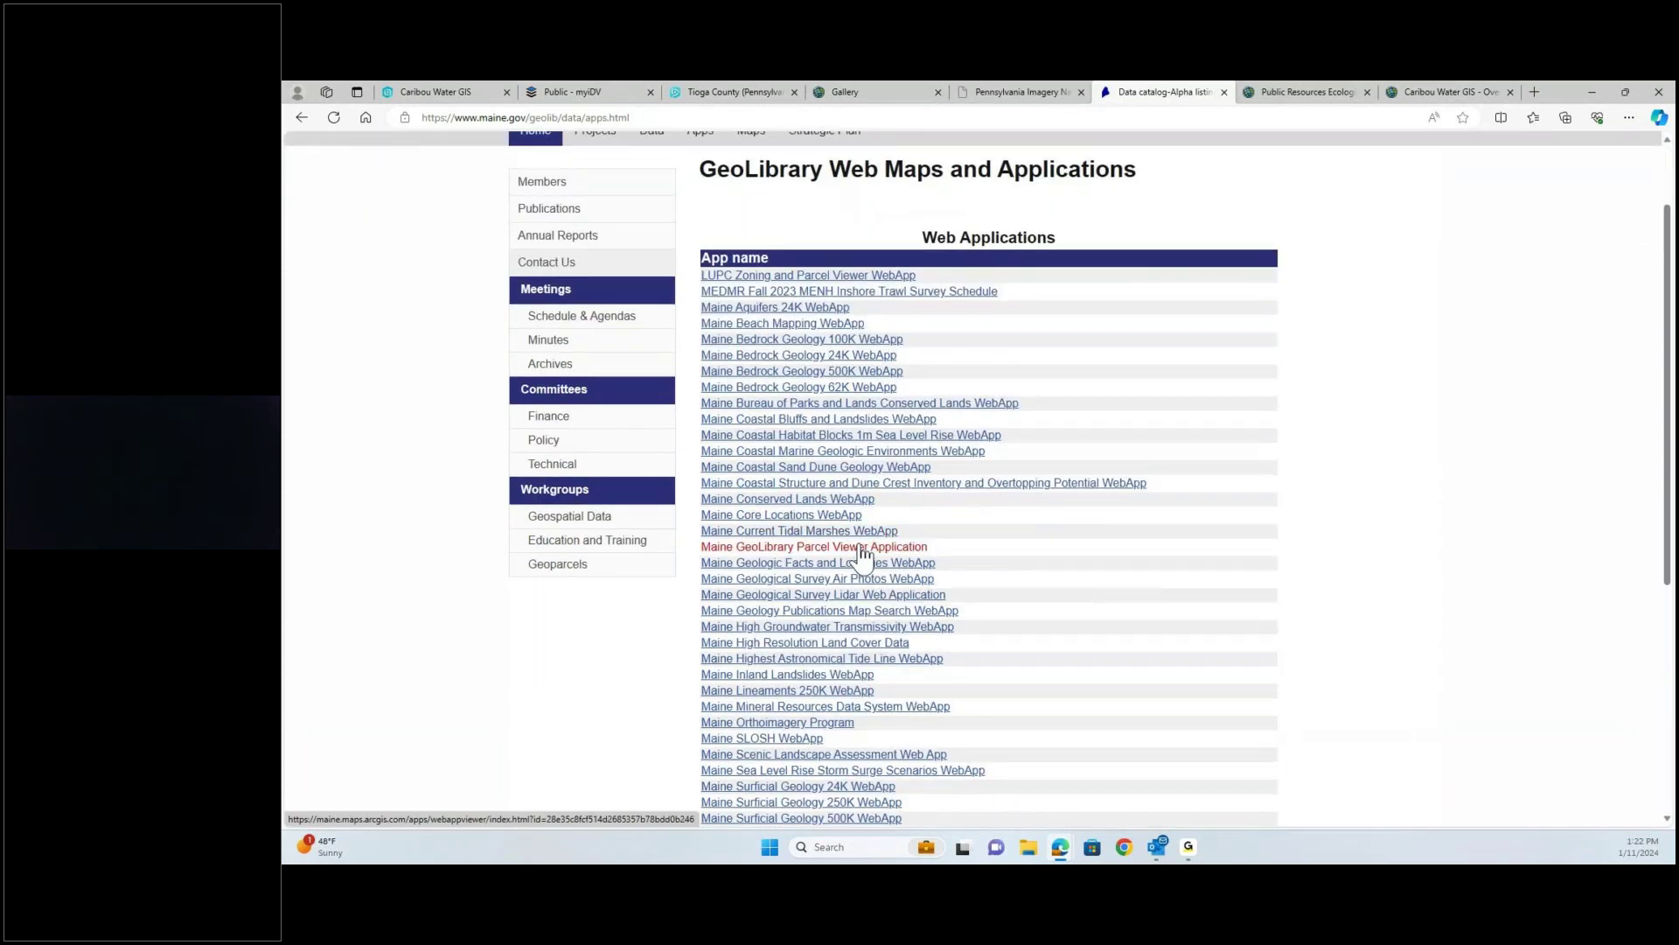
scroll(861, 552, down, 2)
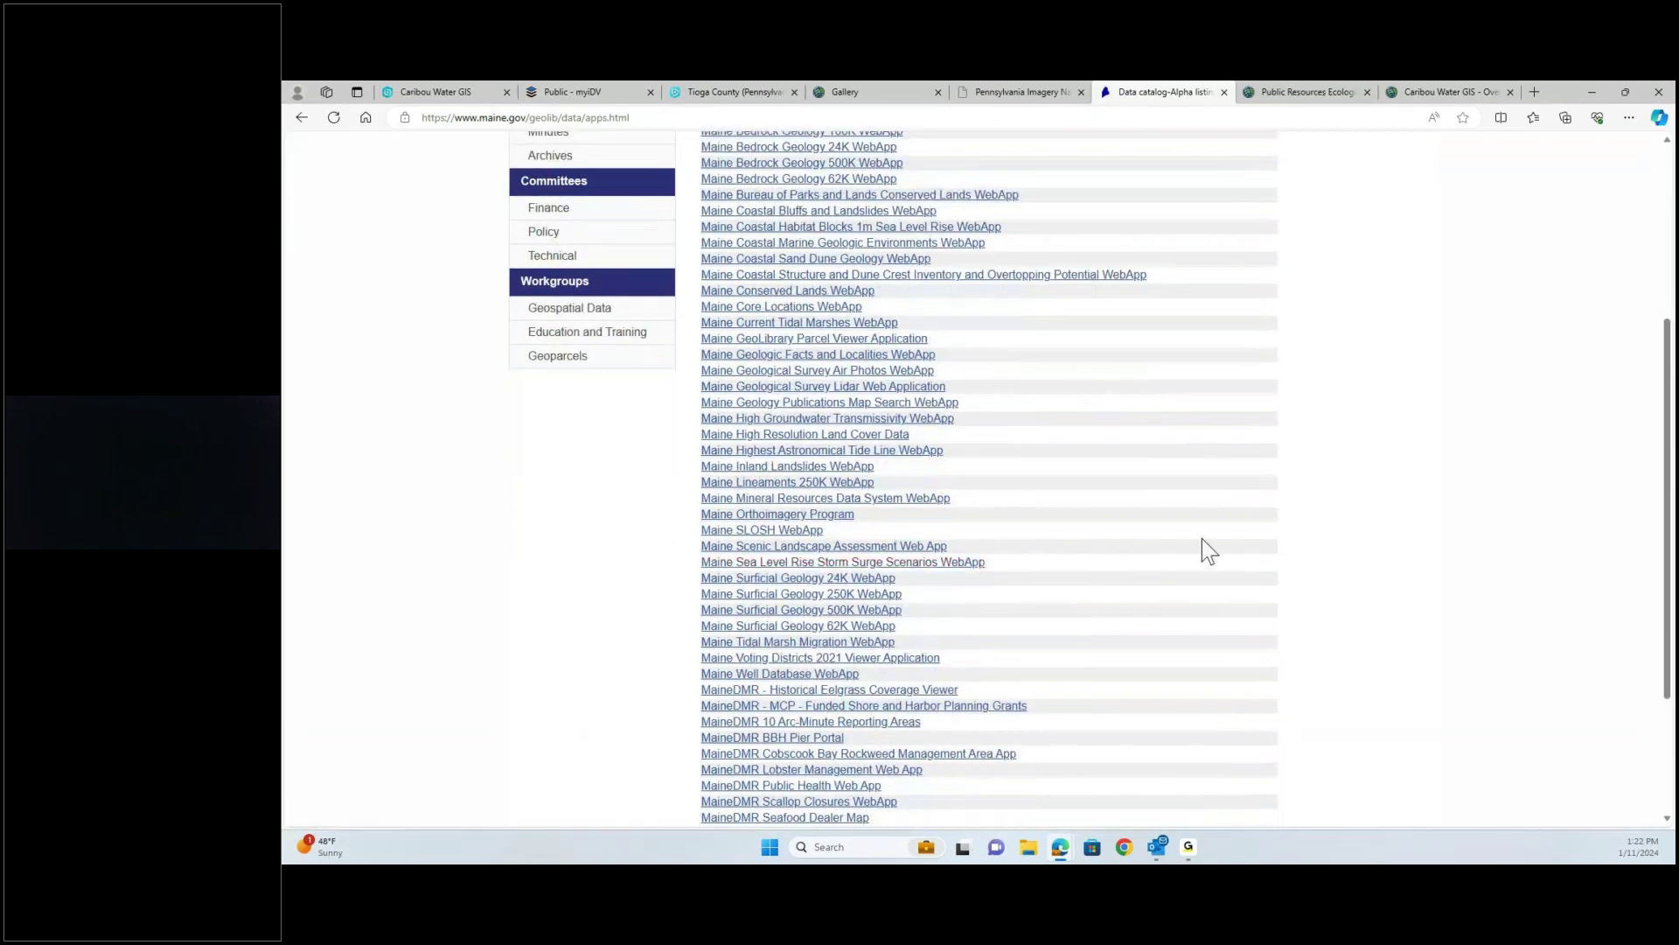
scroll(1203, 542, down, 1)
scroll(1205, 546, up, 1)
scroll(1093, 516, up, 1)
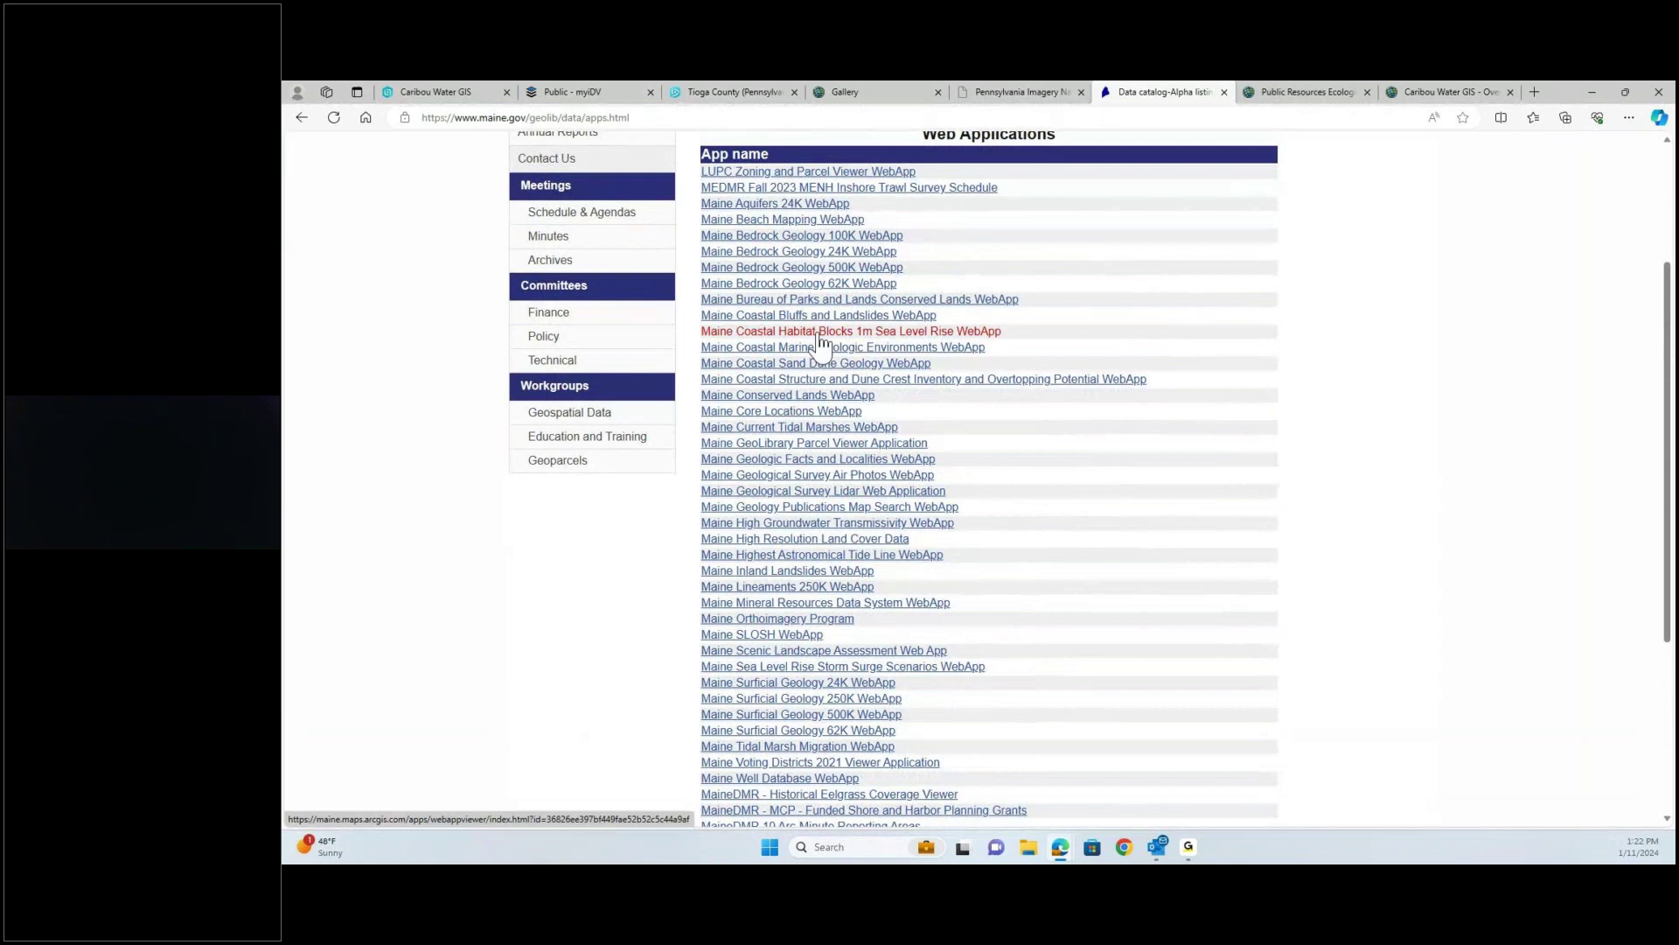
- Open the Maine Beach Mapping WebApp, show its layer list, and zoom in on the southern coast around Old Orchard Beach
click(776, 236)
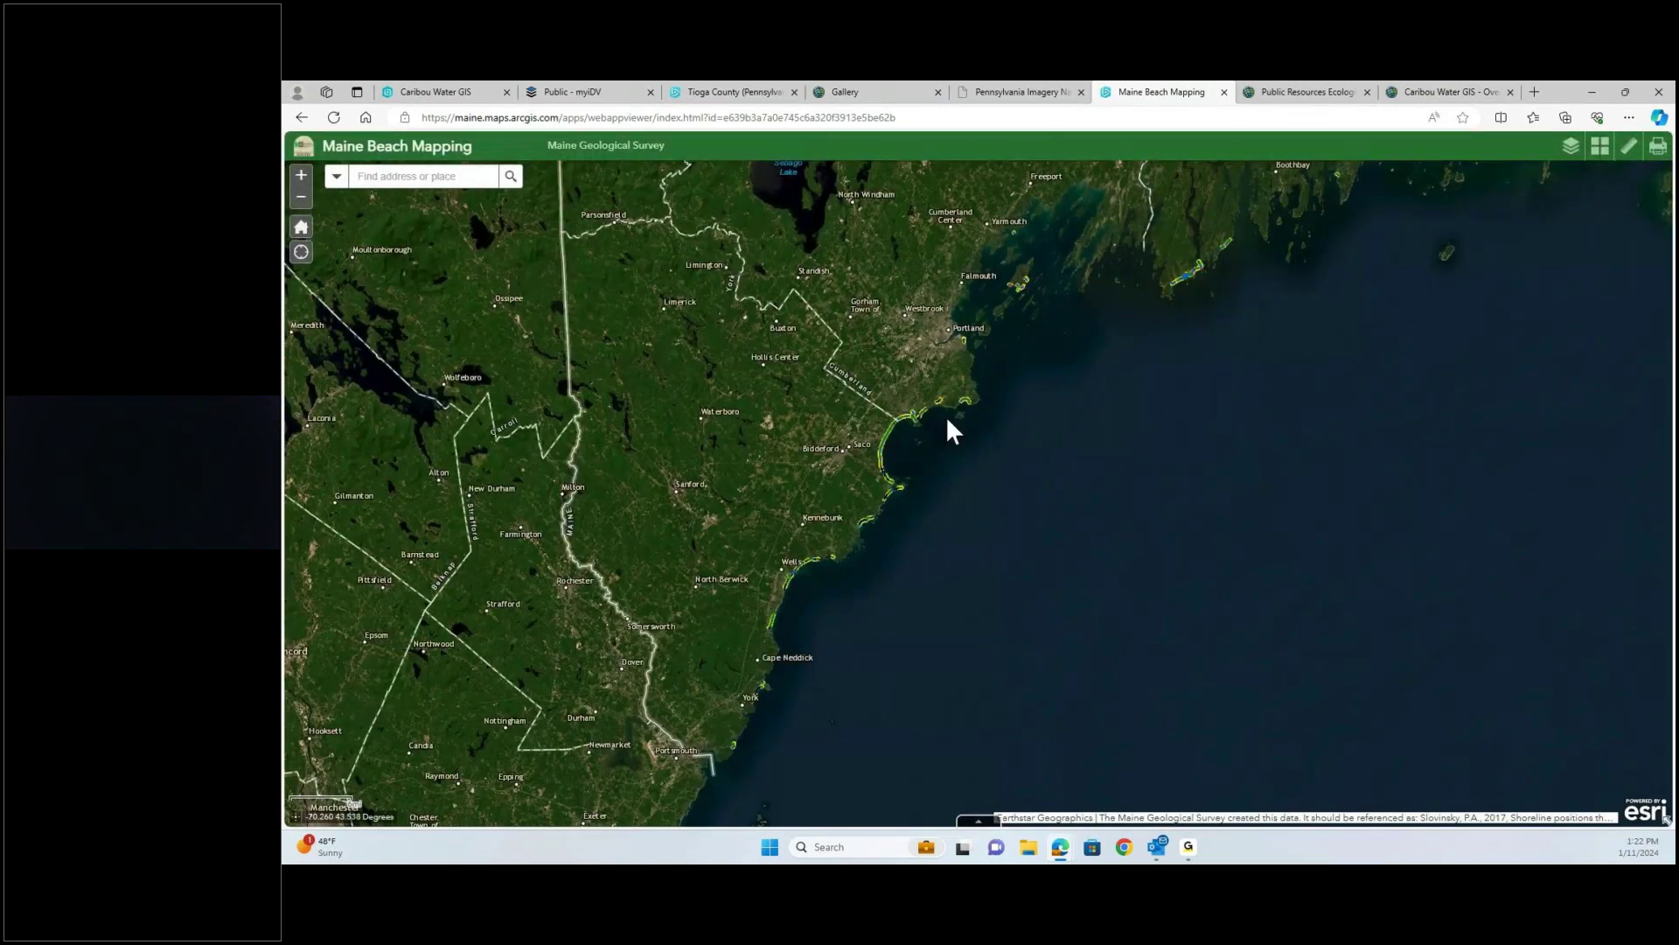
click(1570, 147)
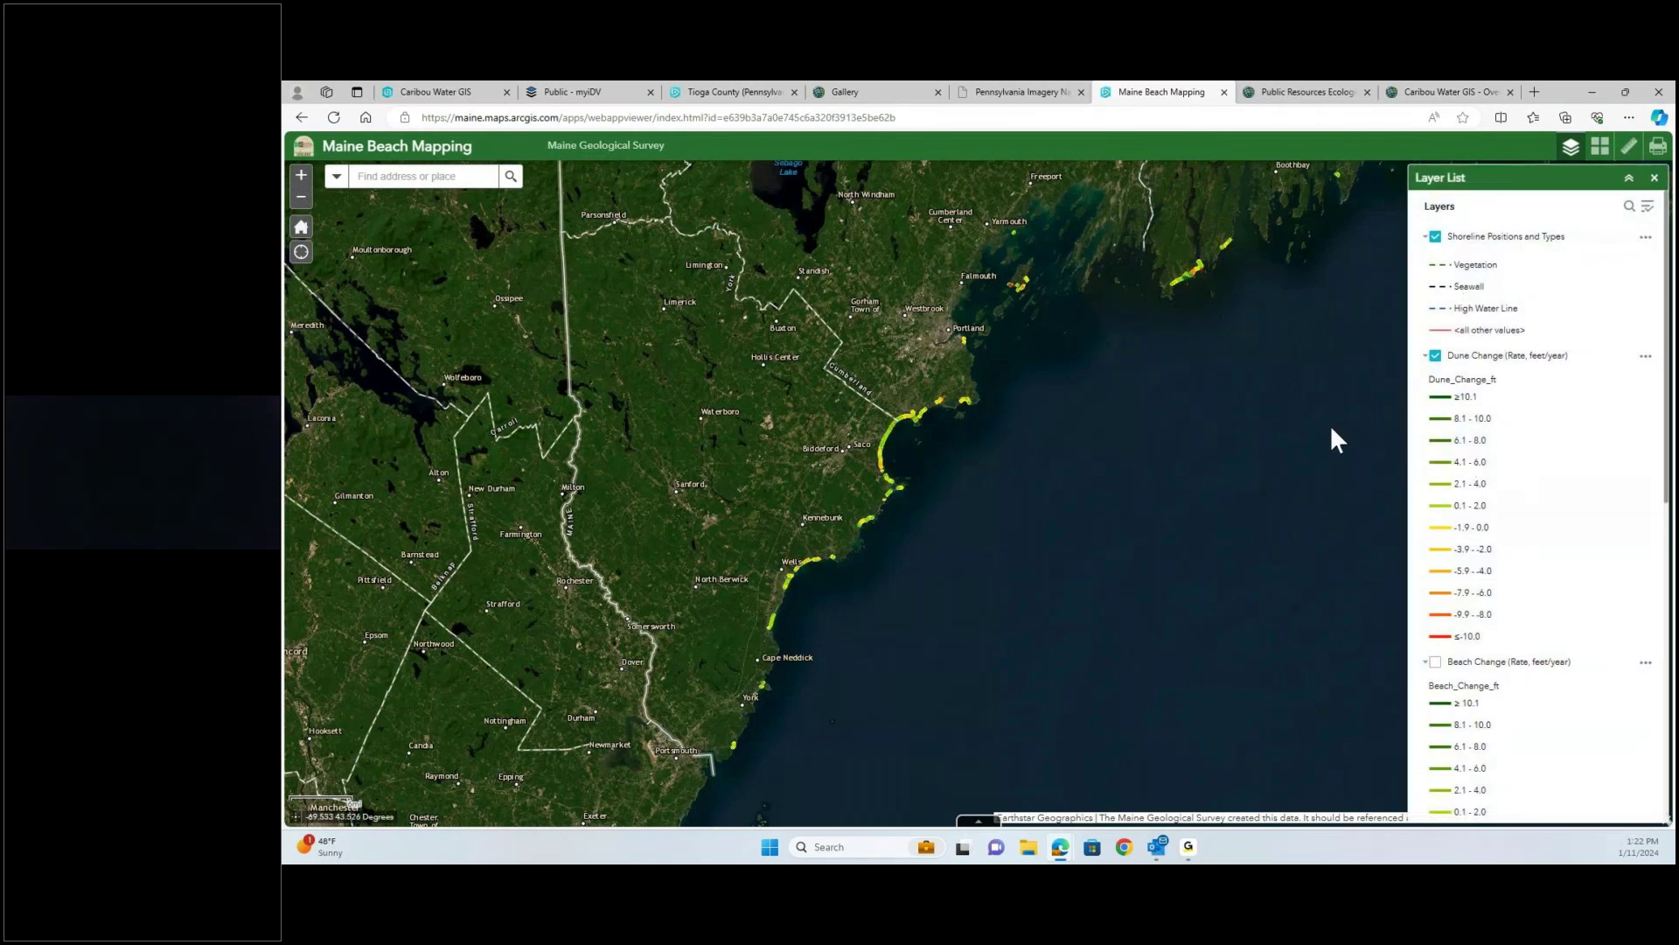
scroll(1329, 429, up, 1)
drag(569, 564, 1380, 493)
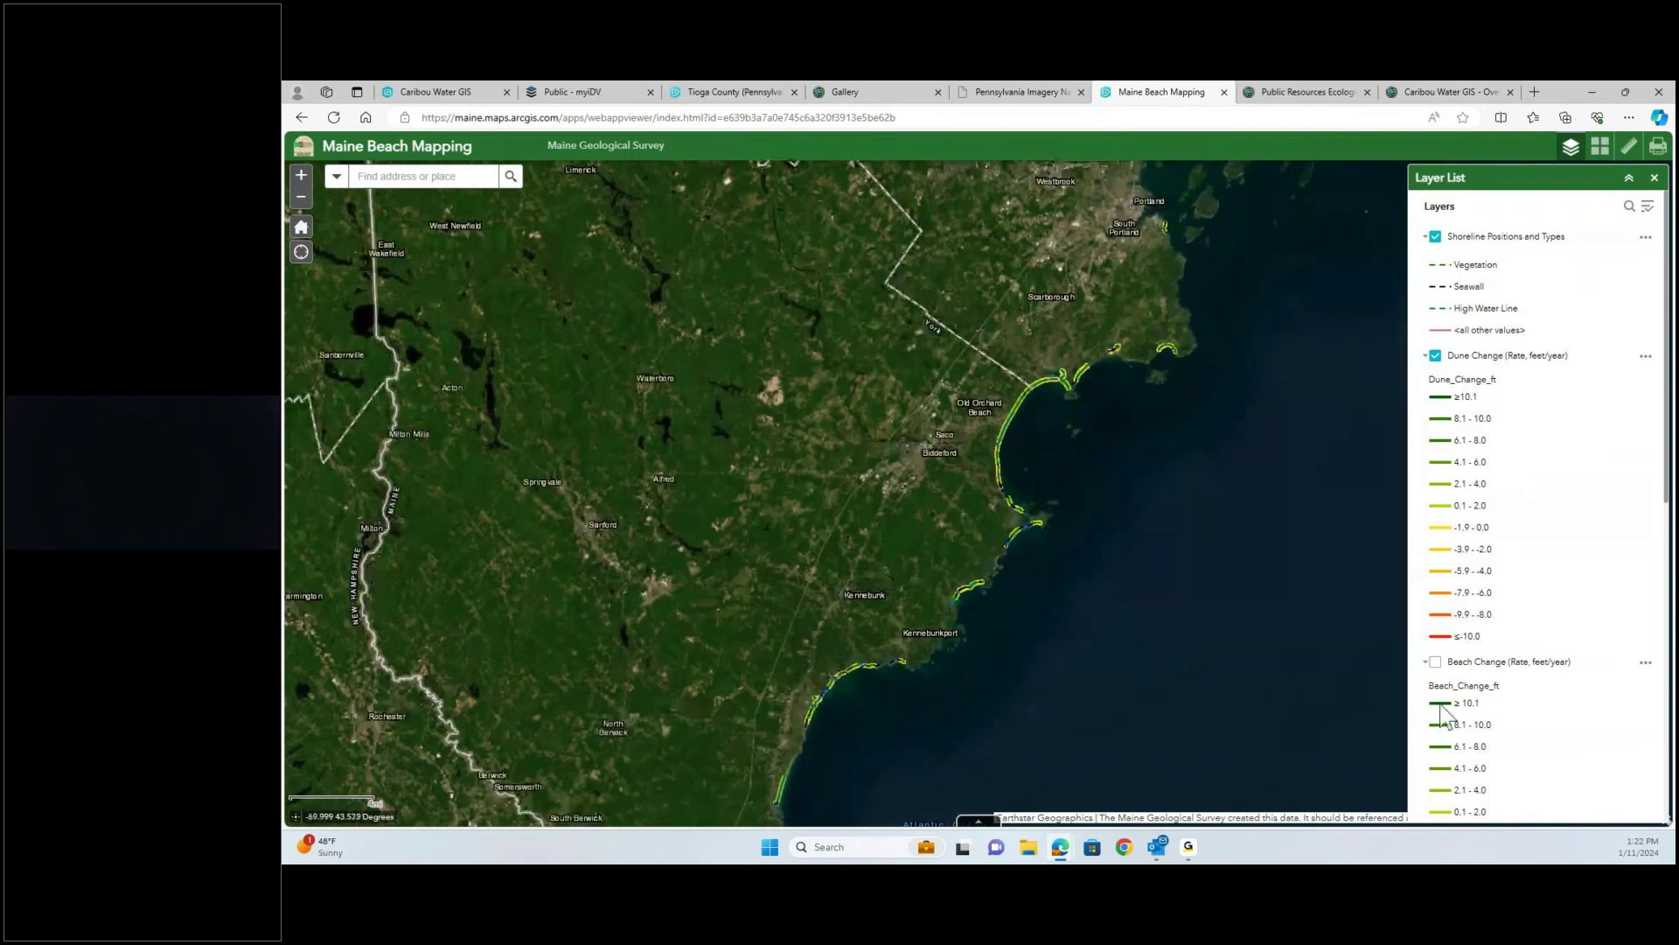
scroll(1441, 713, down, 2)
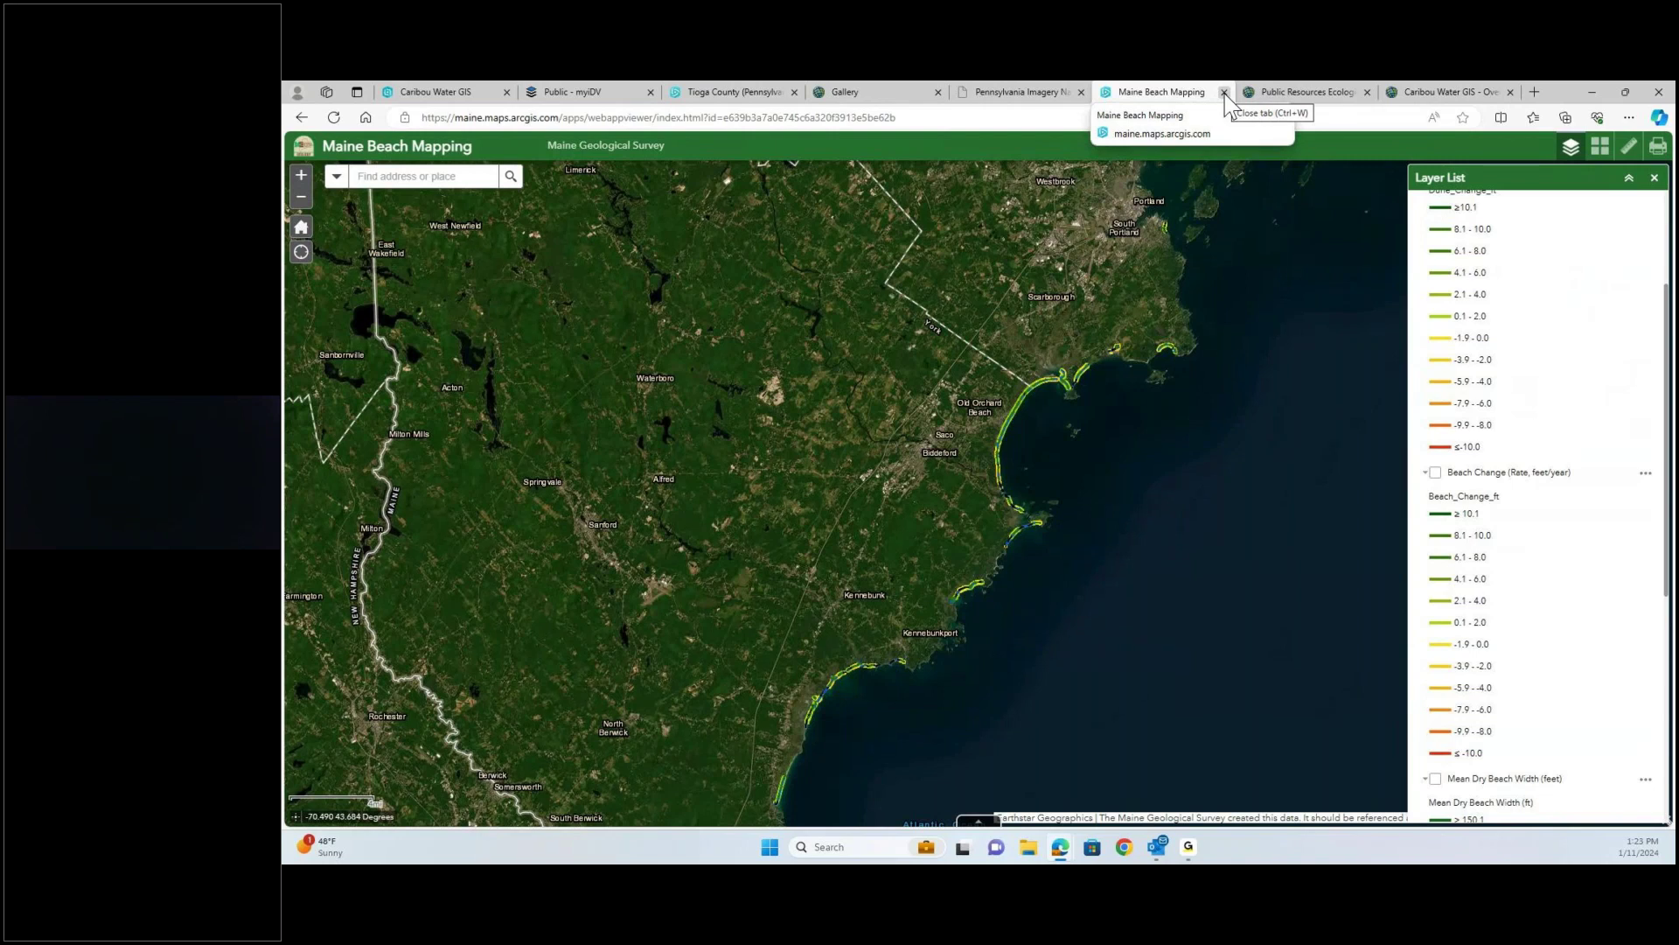
- Inspect the dune change rate attributes at Old Orchard Beach, close them, and review the dry beach width layers
click(1004, 423)
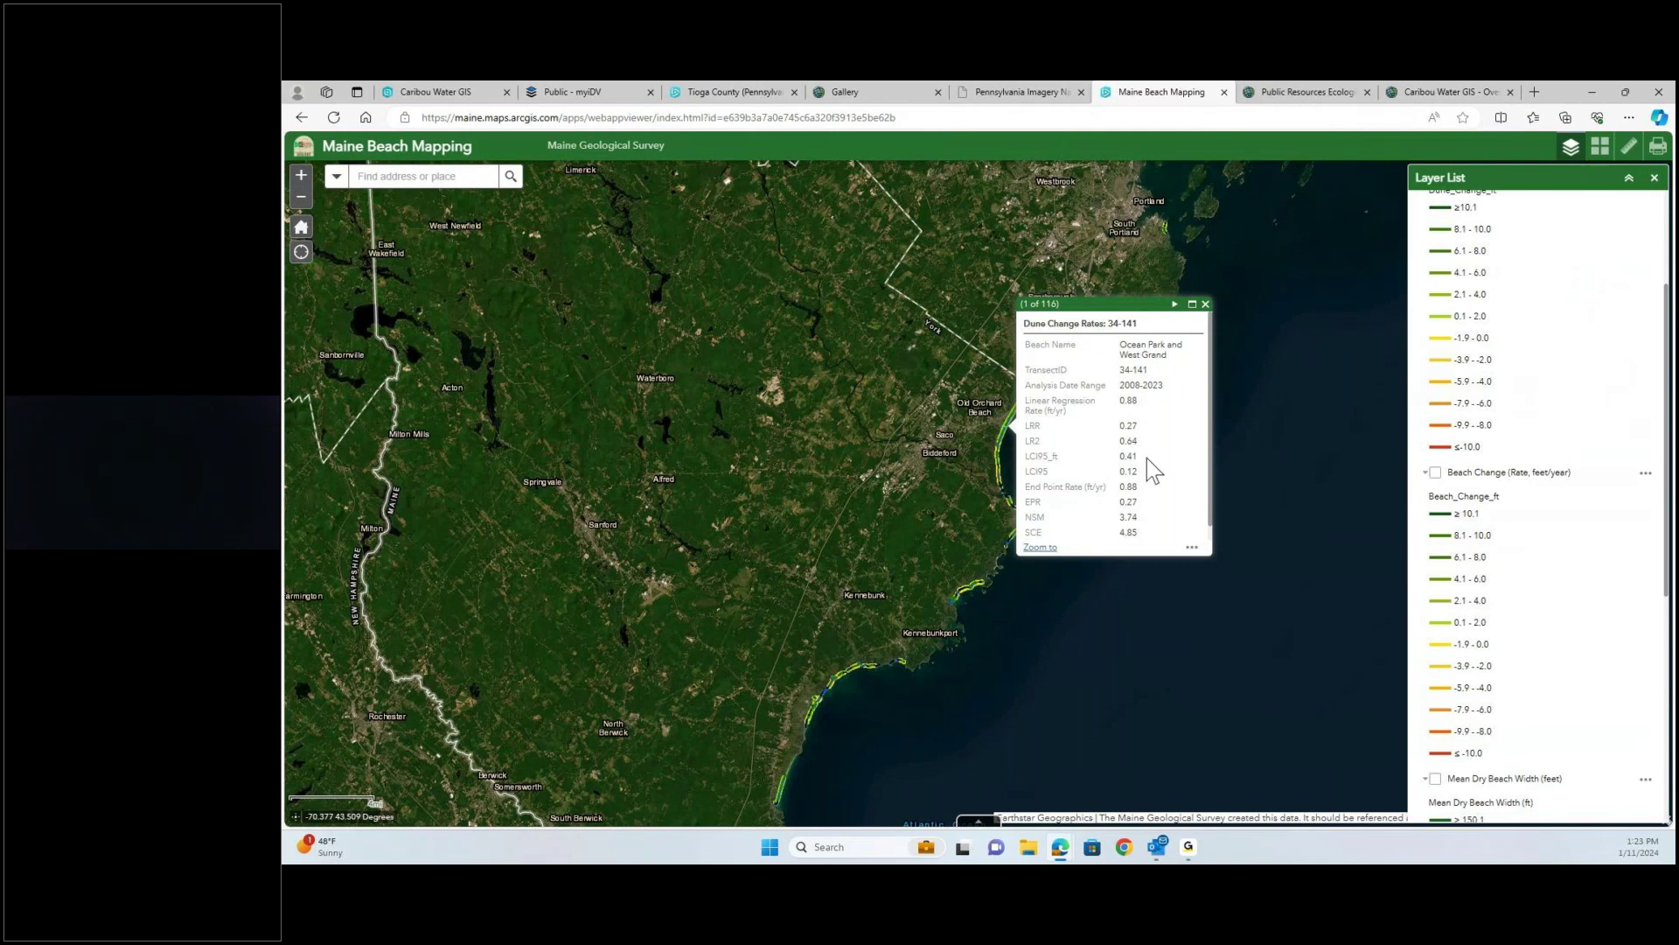
scroll(1182, 340, down, 1)
click(1205, 303)
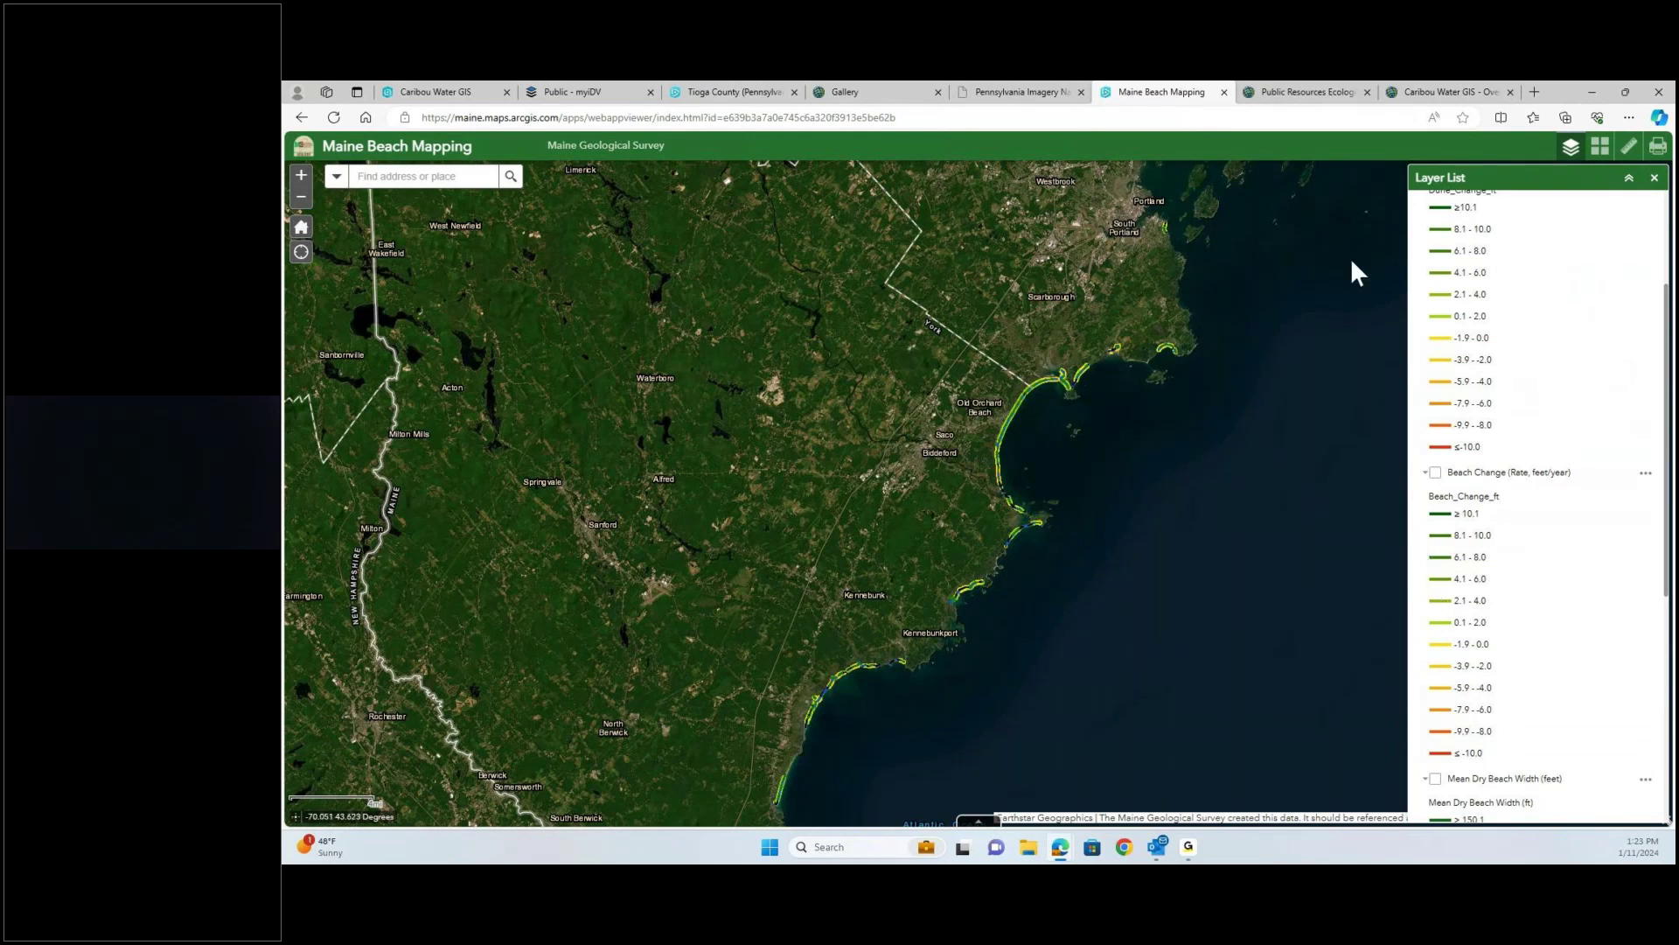
scroll(1457, 598, down, 4)
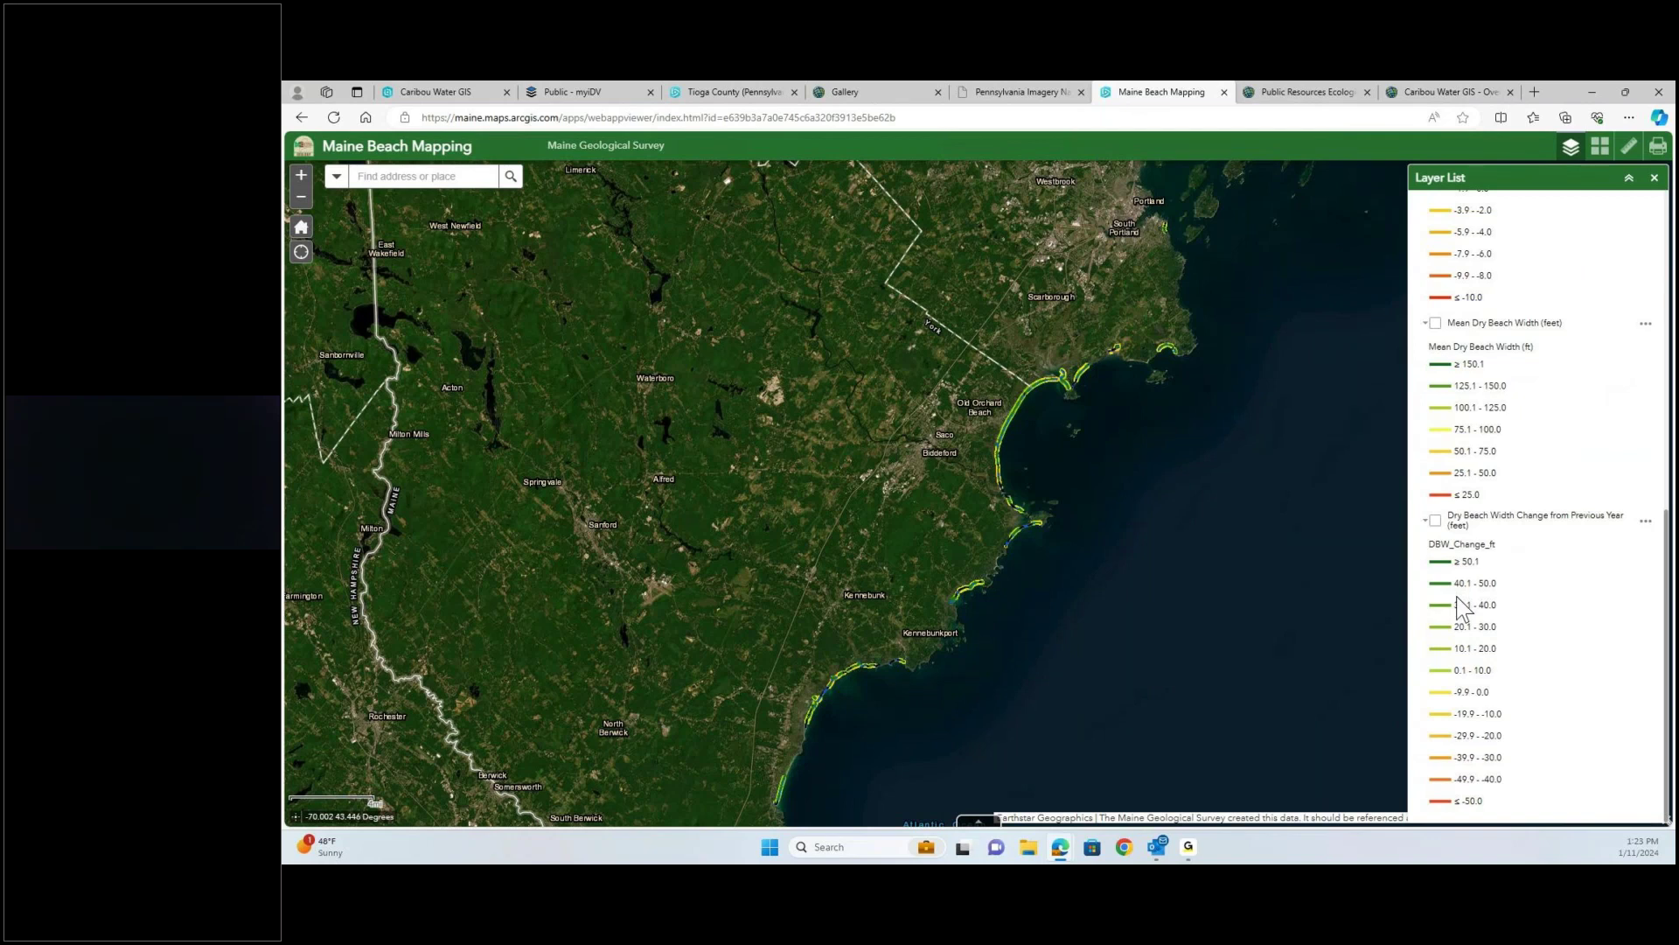
- Switch to the Public Resources Ecological and Government map, expand USA Weather Watches and Warnings, and zoom out to the New Jersey alert areas
click(1278, 92)
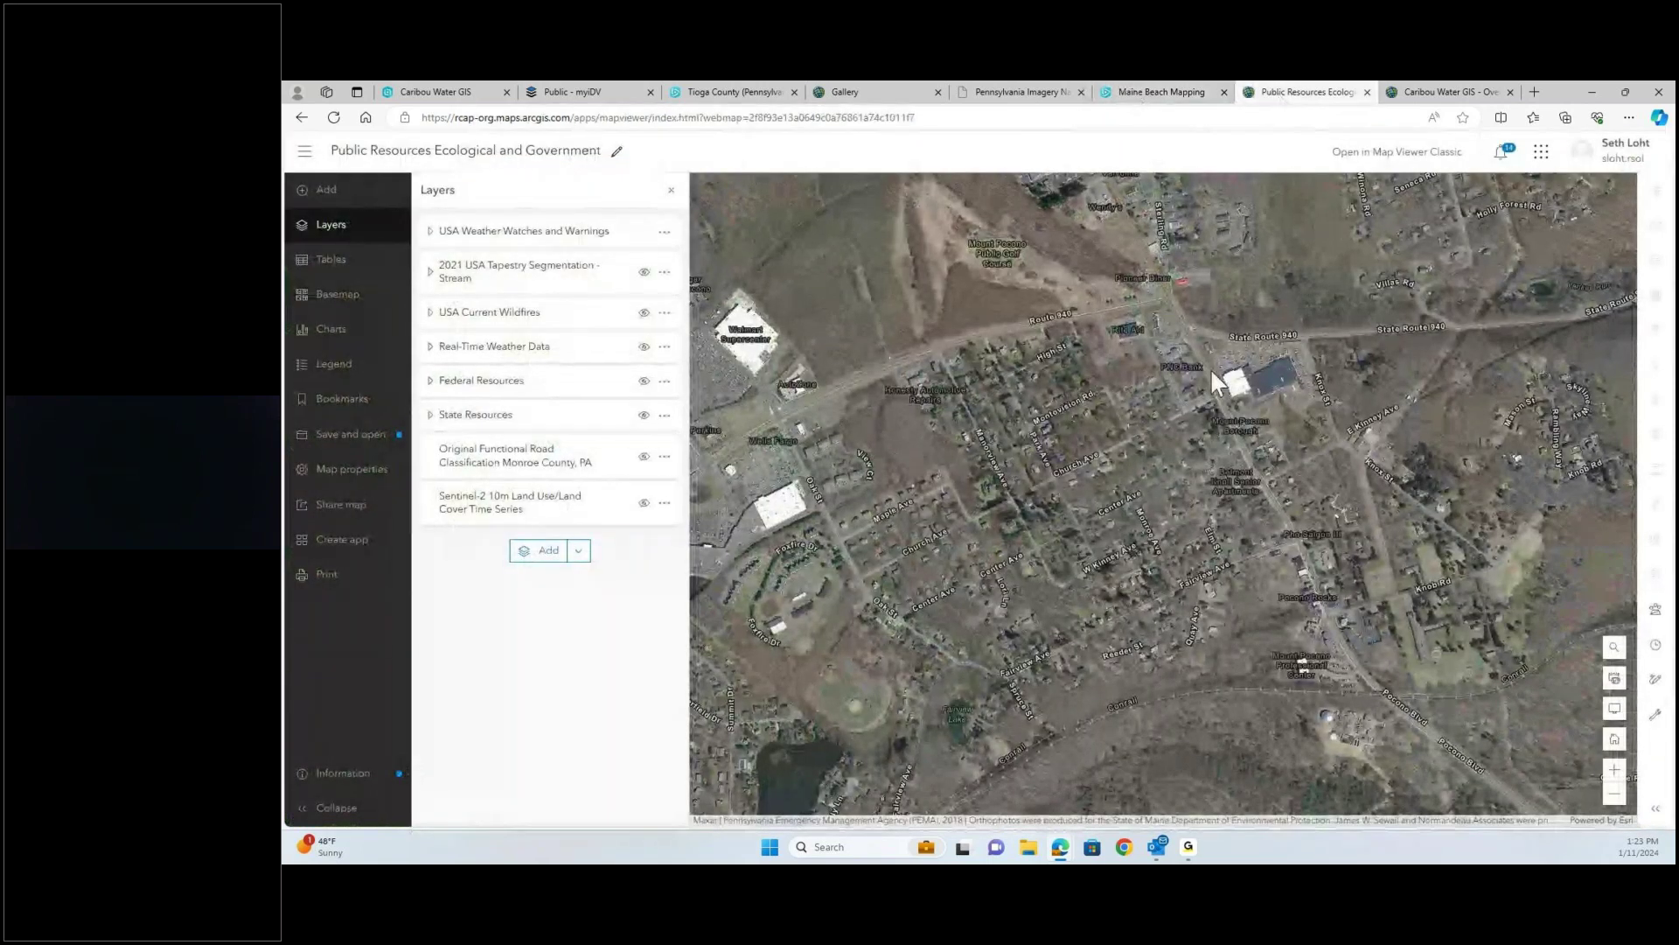
drag(1110, 496, 1132, 413)
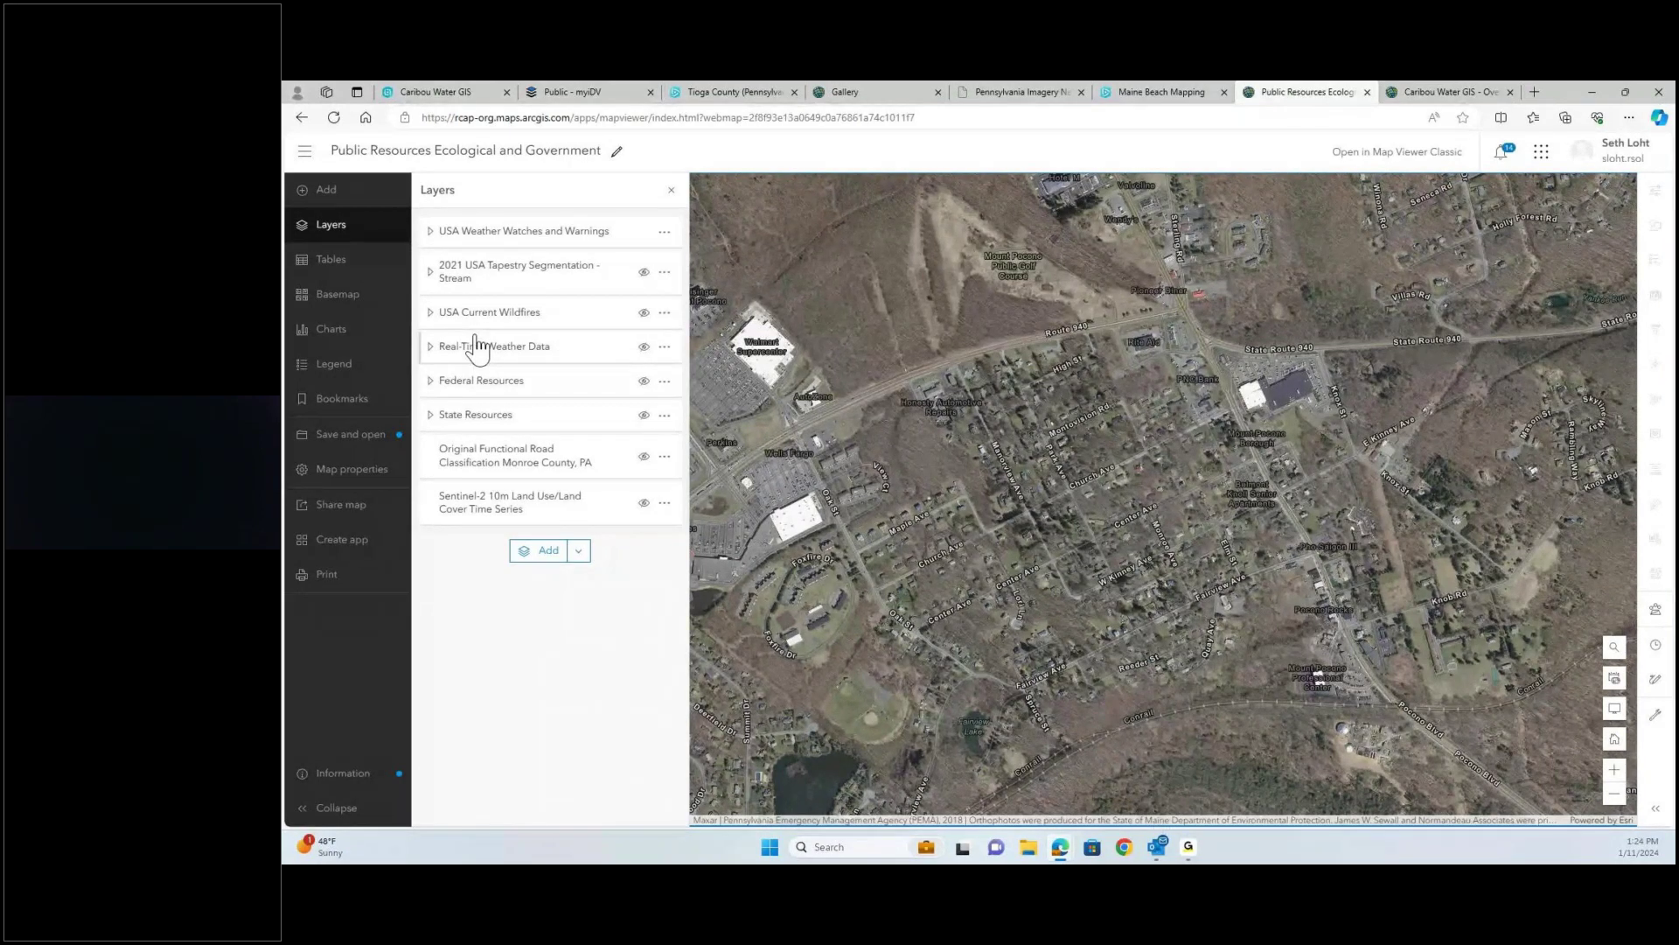
click(431, 231)
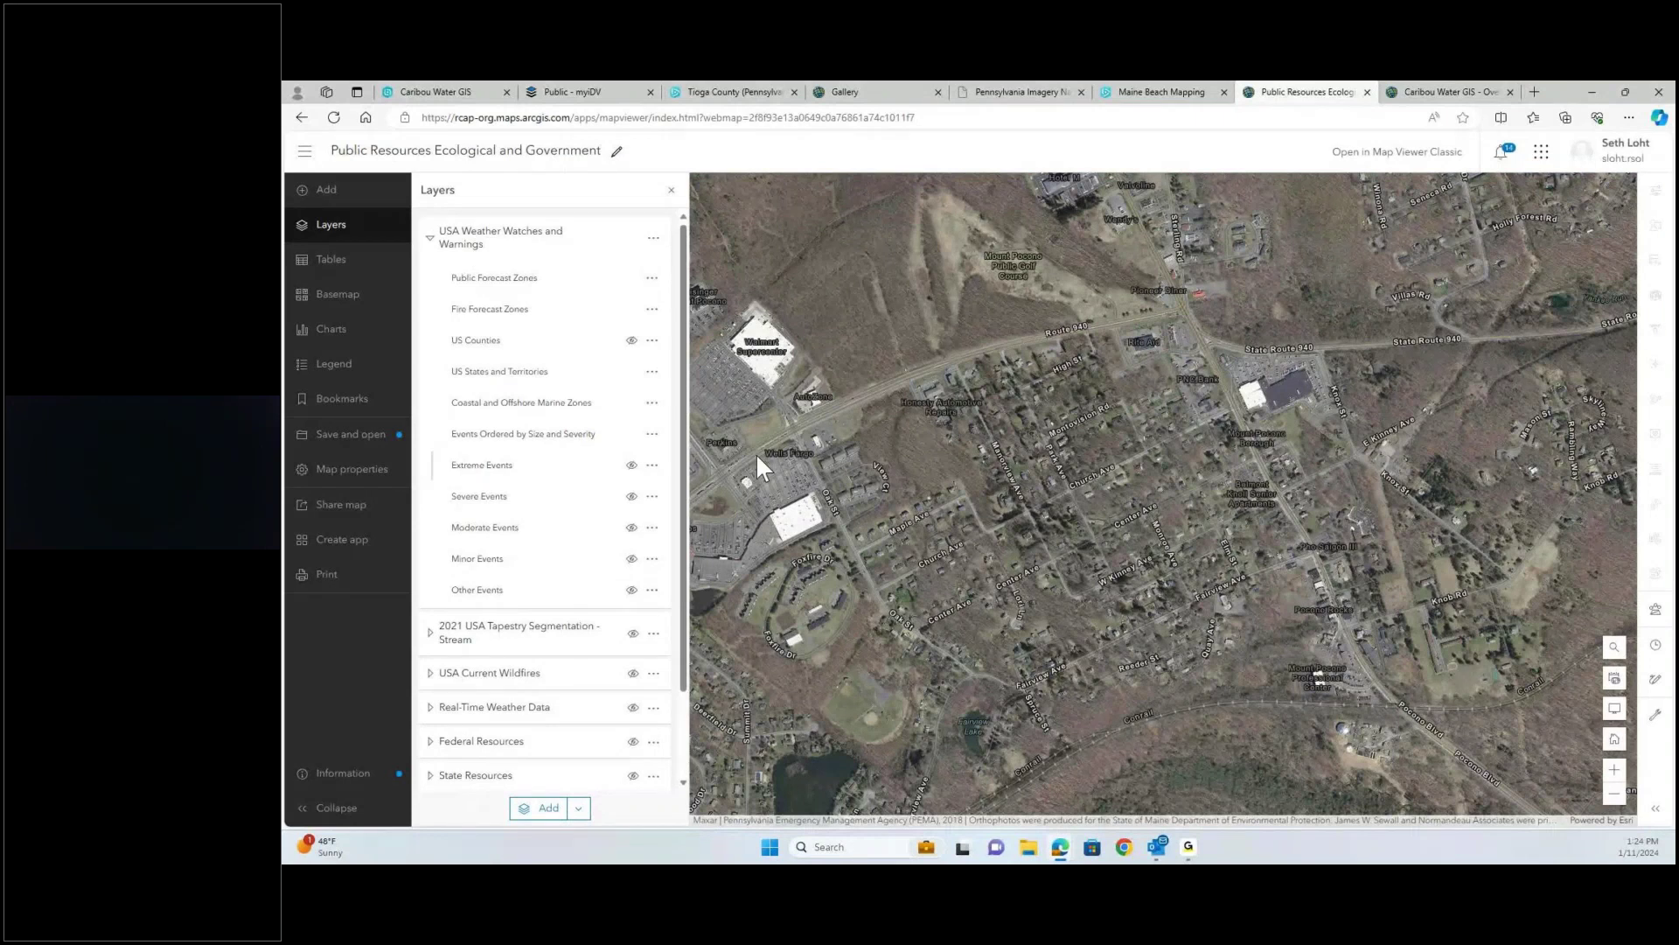
scroll(1022, 403, down, 1)
scroll(1019, 495, down, 3)
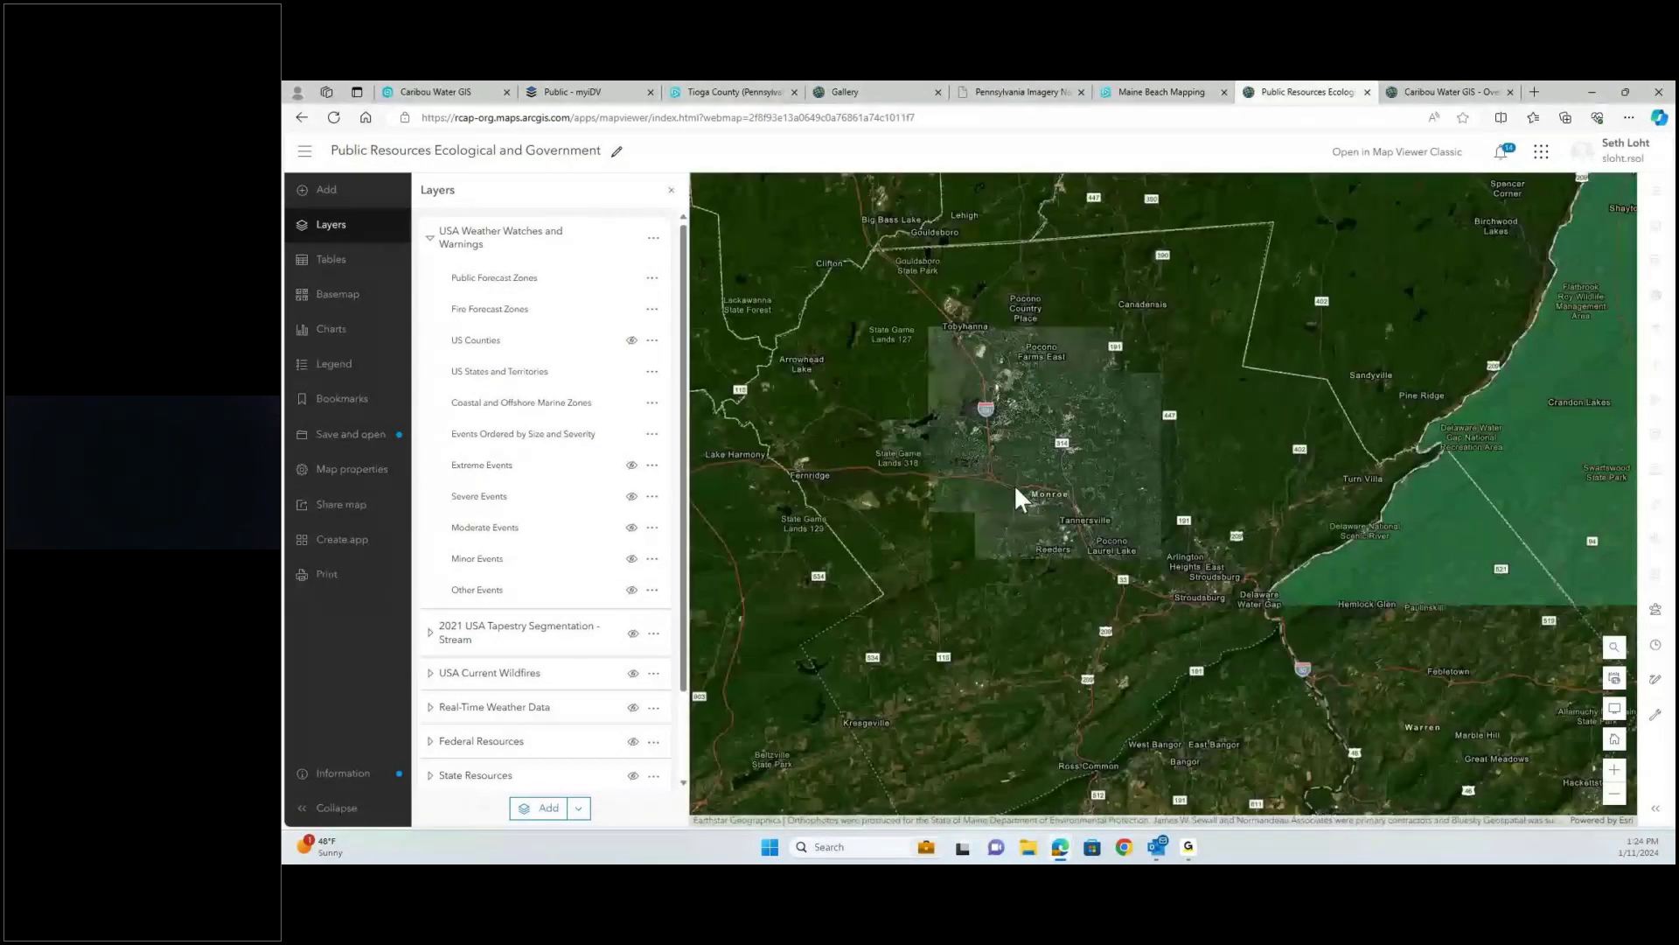
scroll(1015, 487, down, 1)
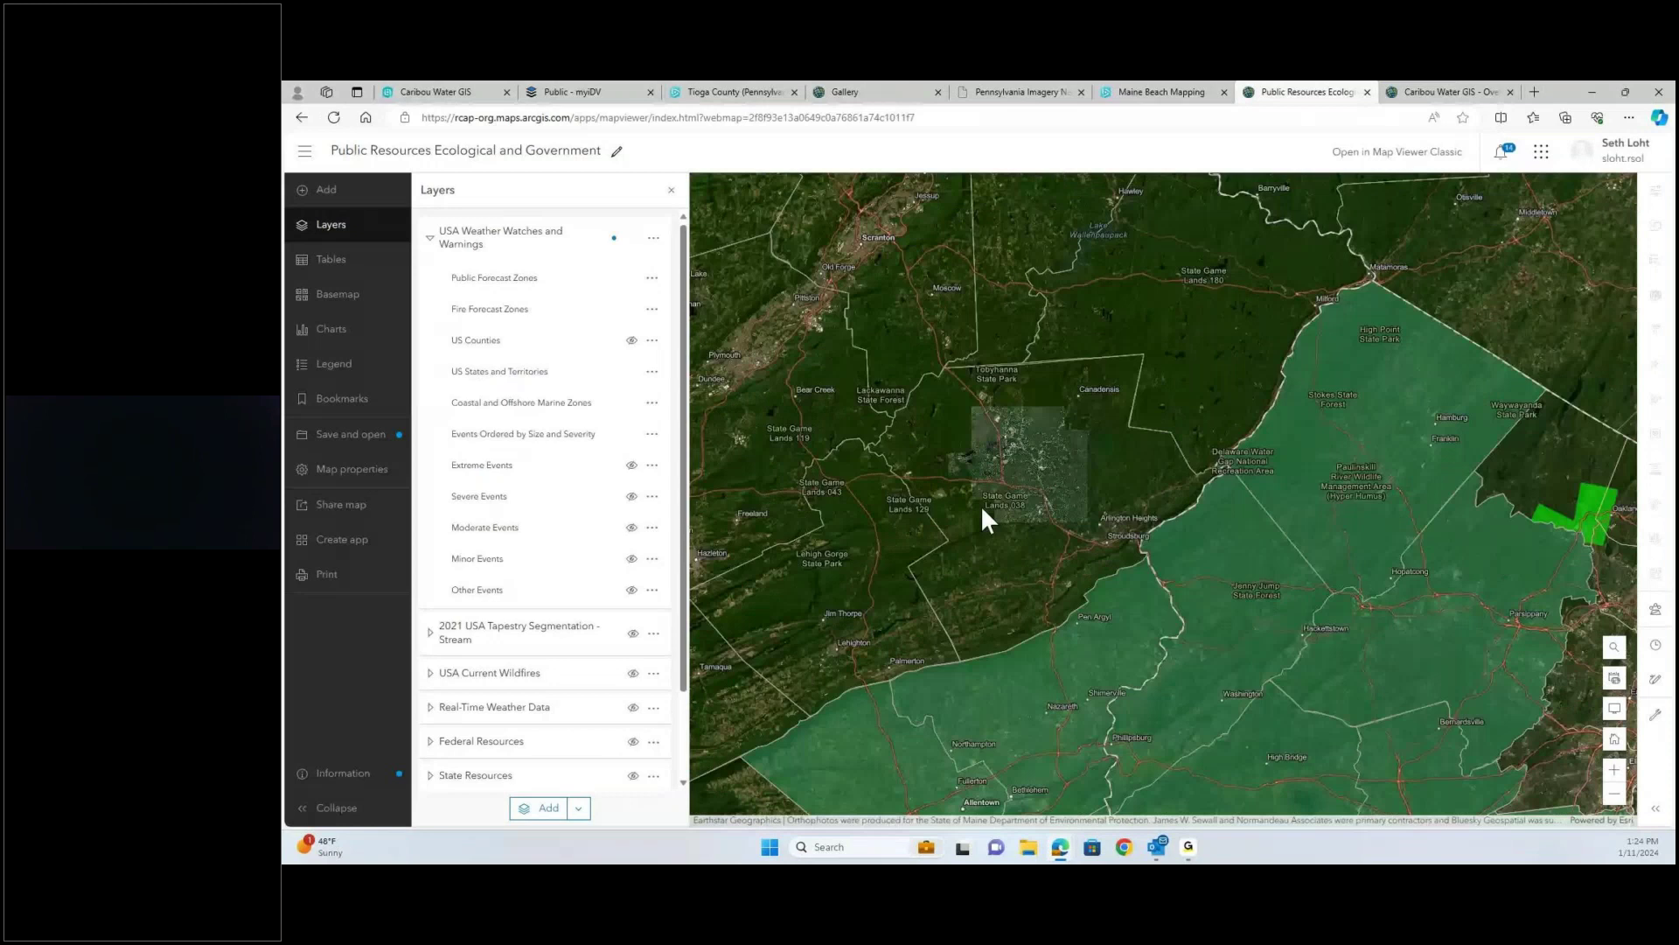
scroll(980, 506, down, 1)
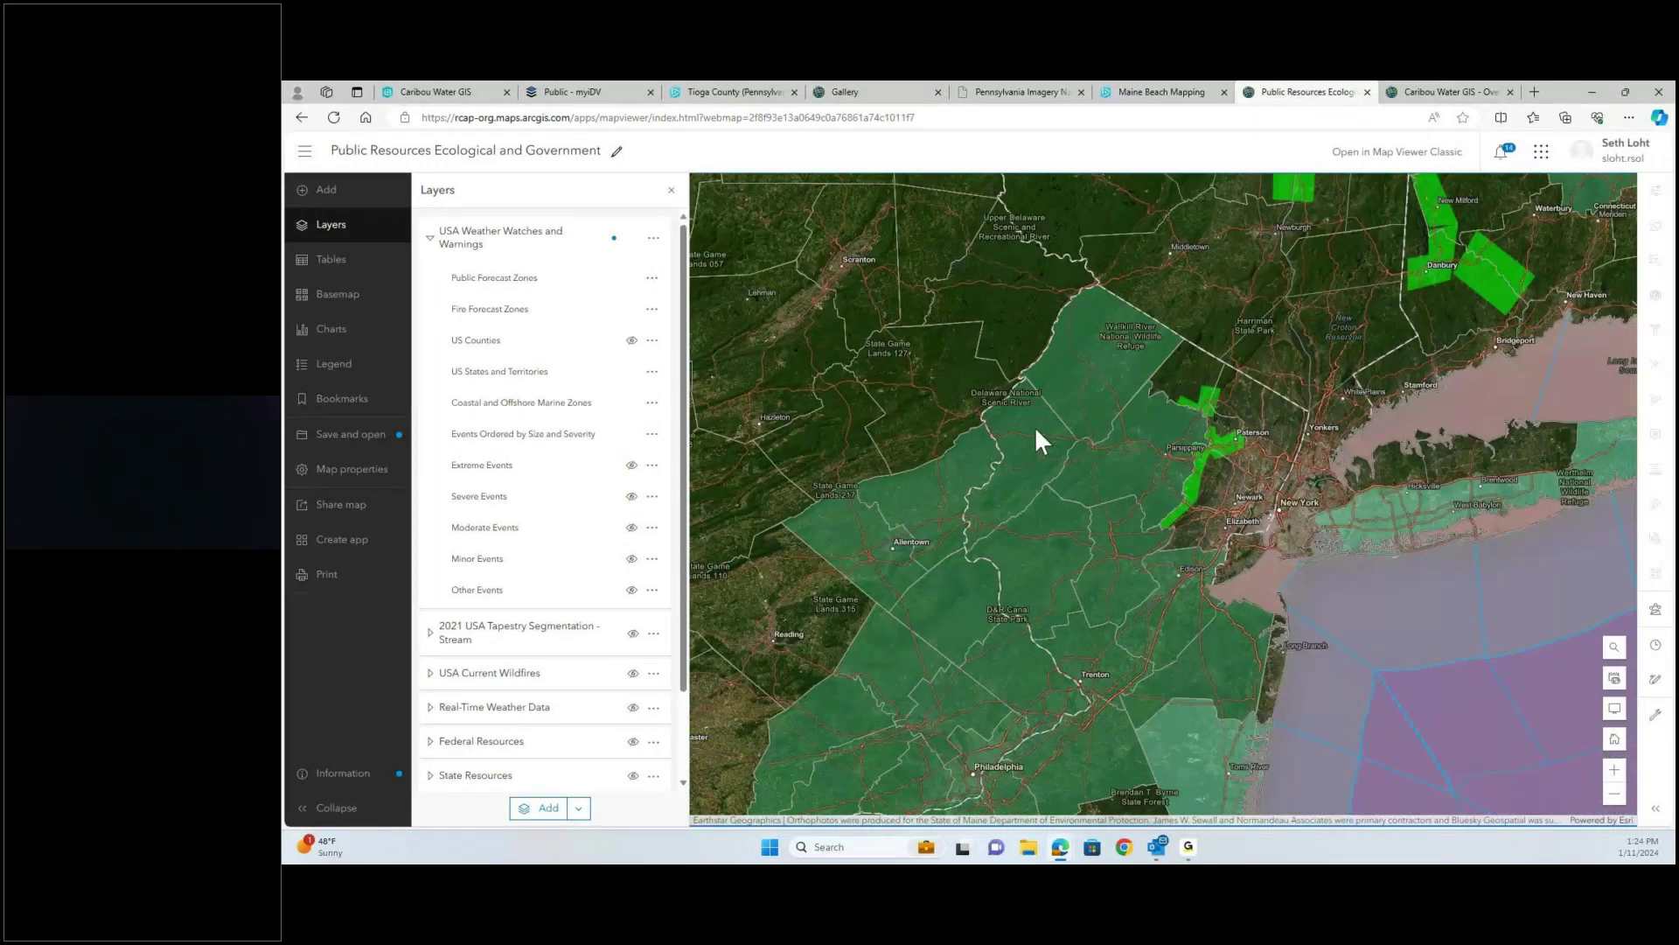
- Inspect the flood warning area west of Newark, reading its effective dates, affected areas and summary, and close the details
click(1195, 483)
drag(729, 257, 917, 263)
click(895, 262)
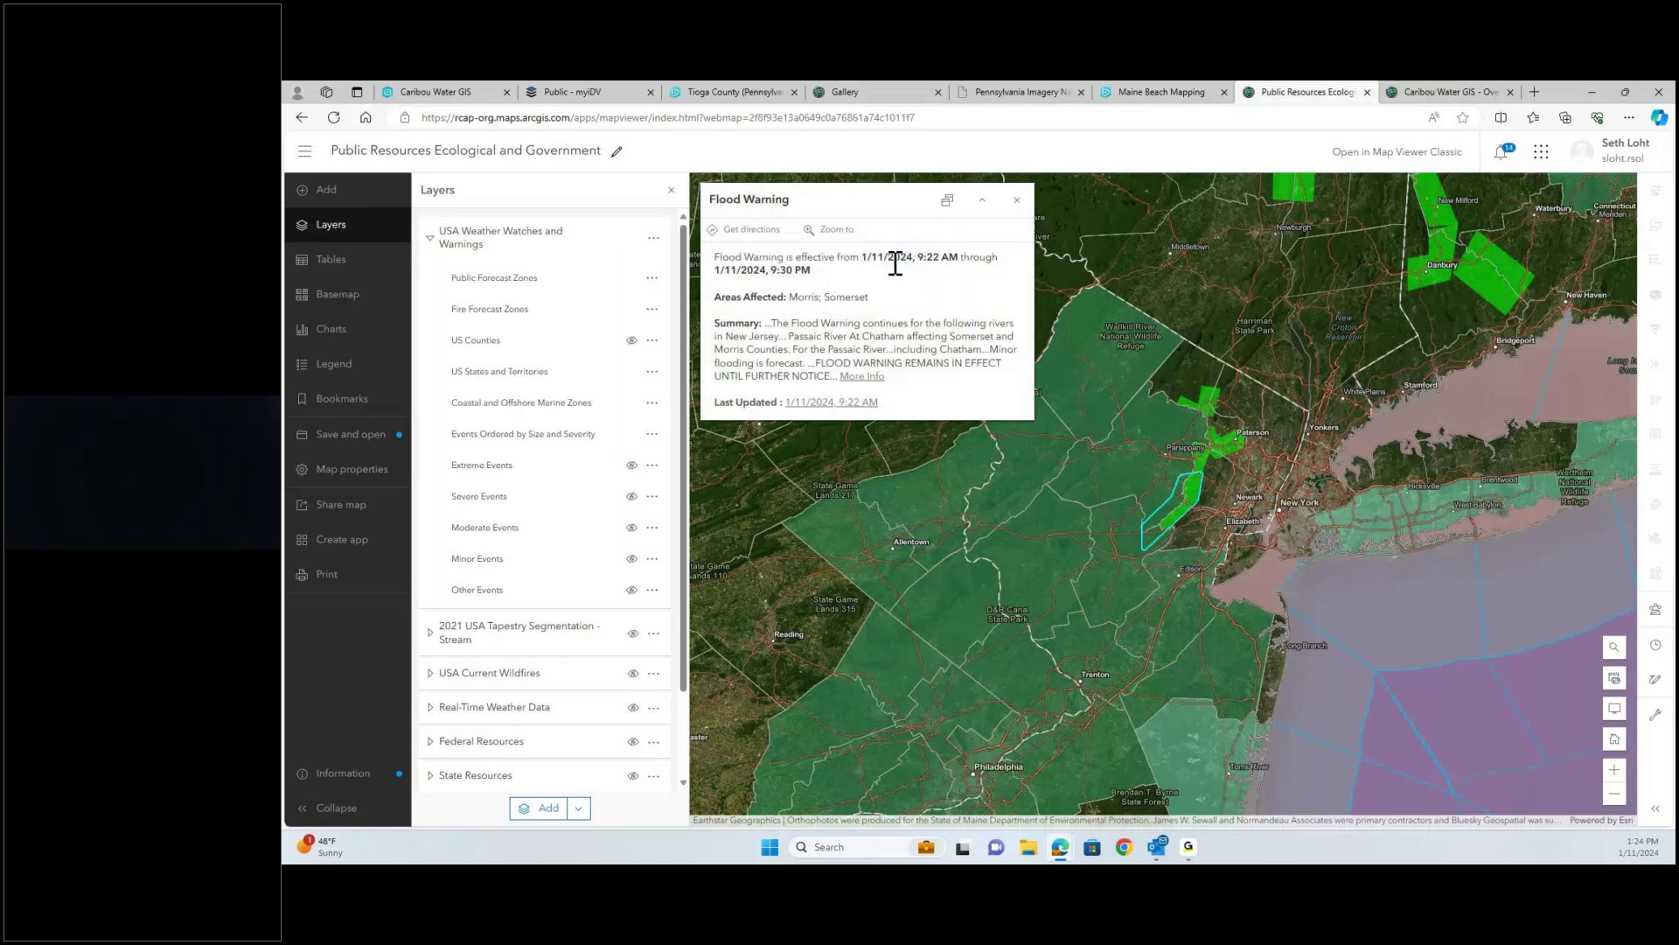
double_click(814, 297)
click(818, 341)
scroll(1069, 538, up, 1)
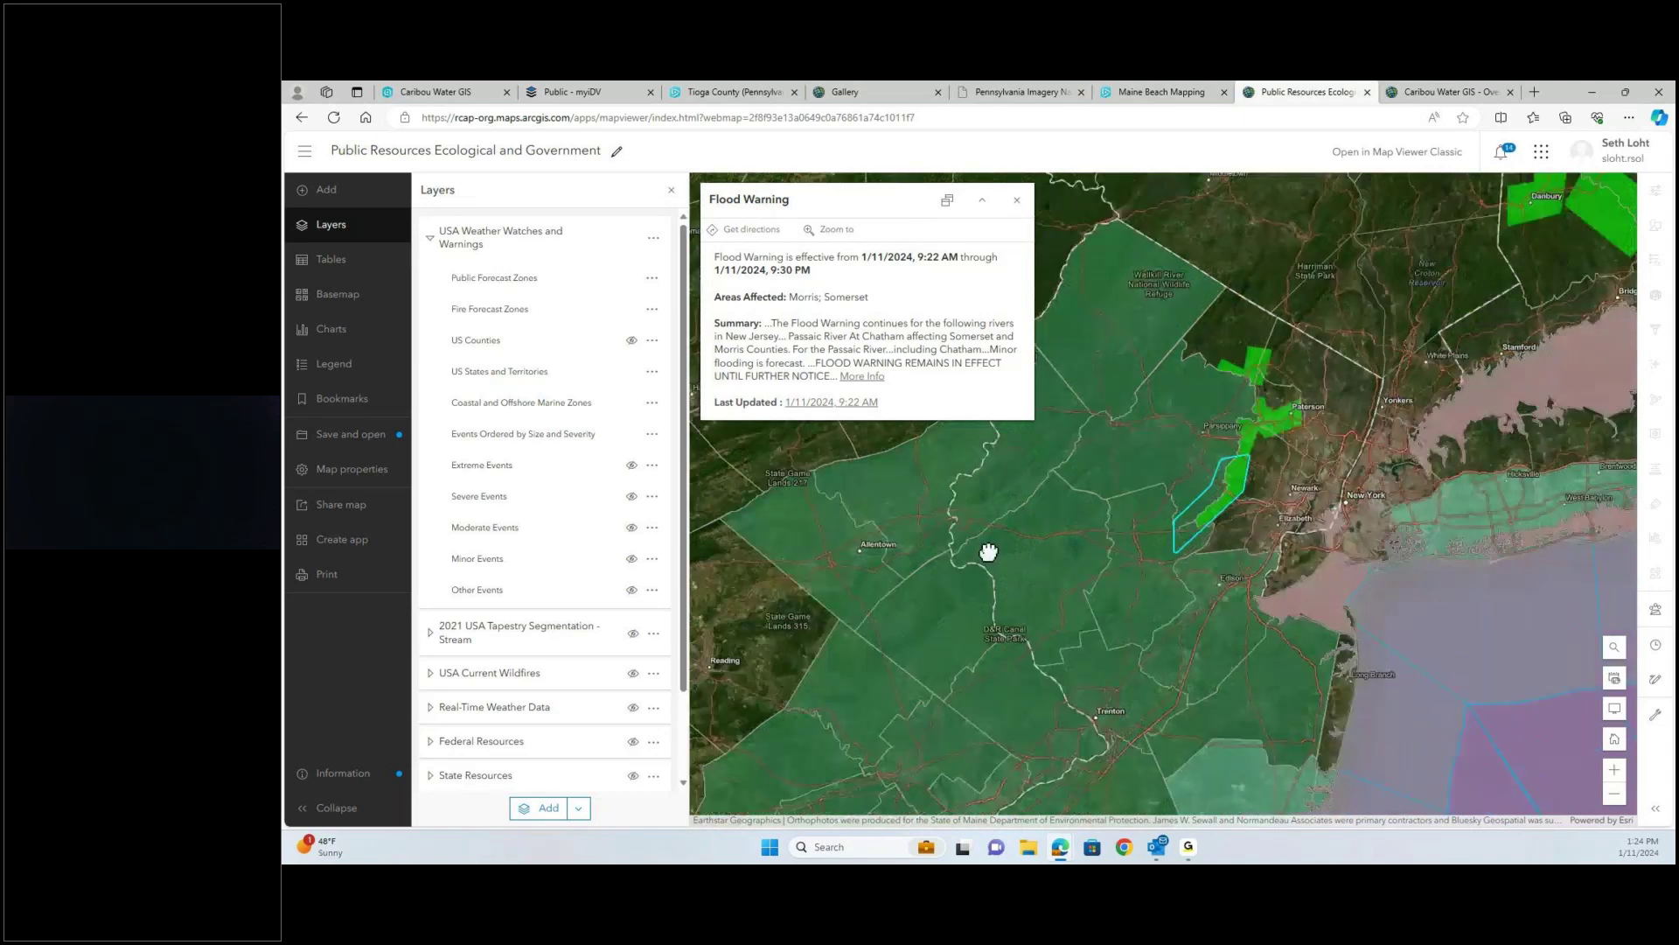
scroll(988, 552, up, 2)
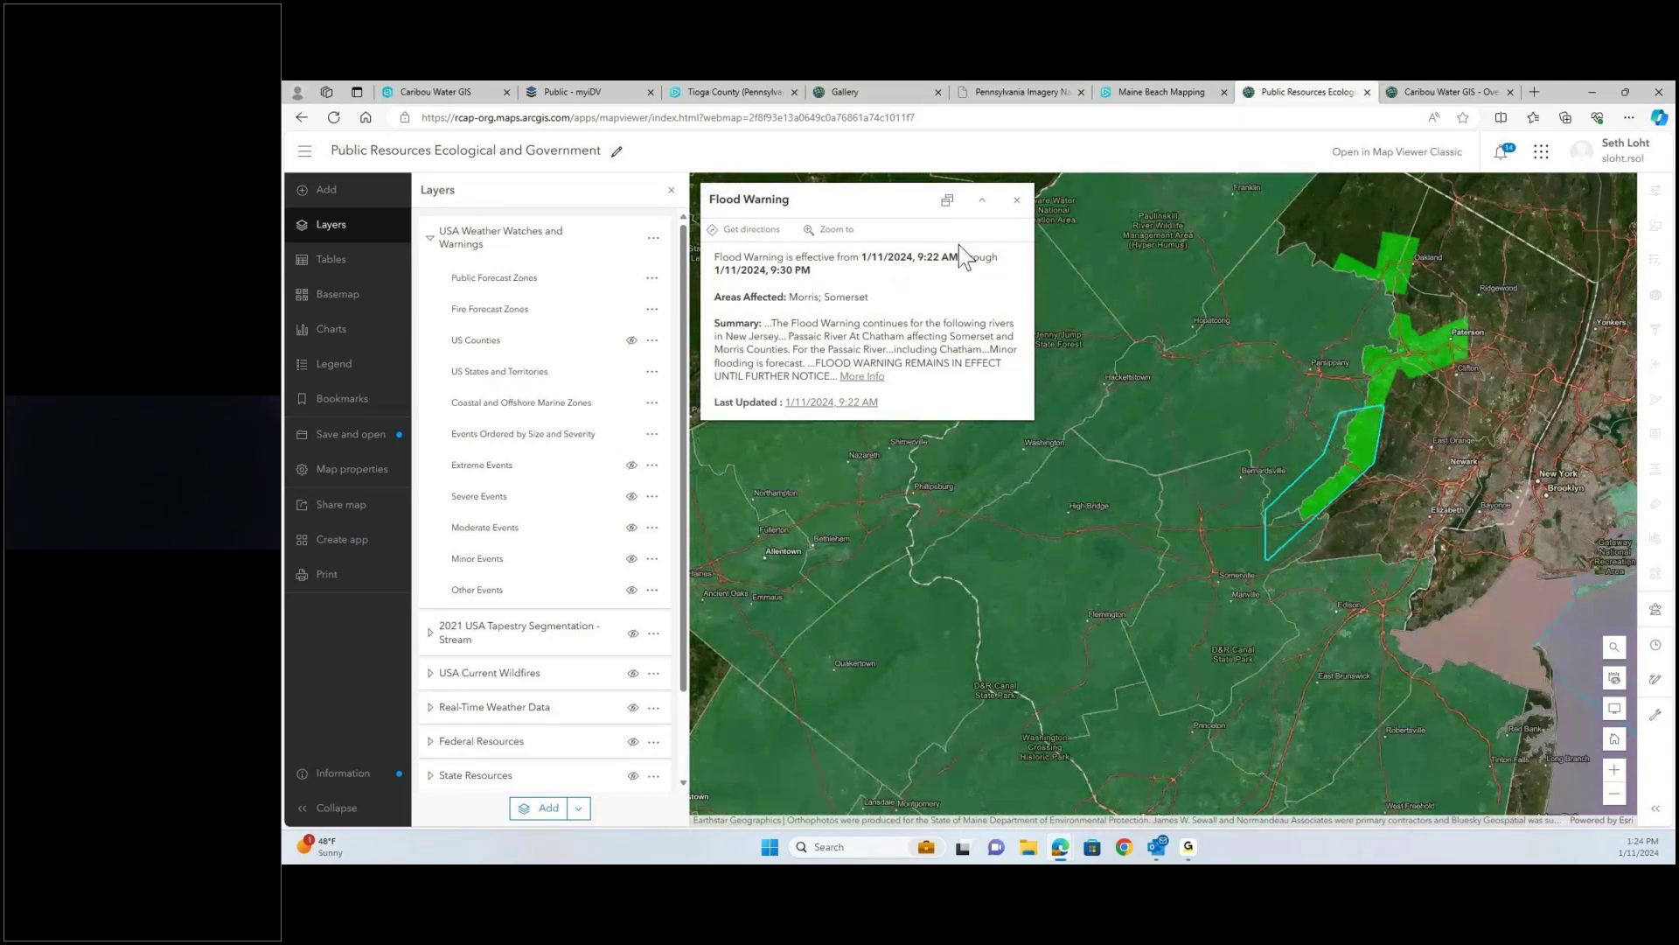
click(1016, 201)
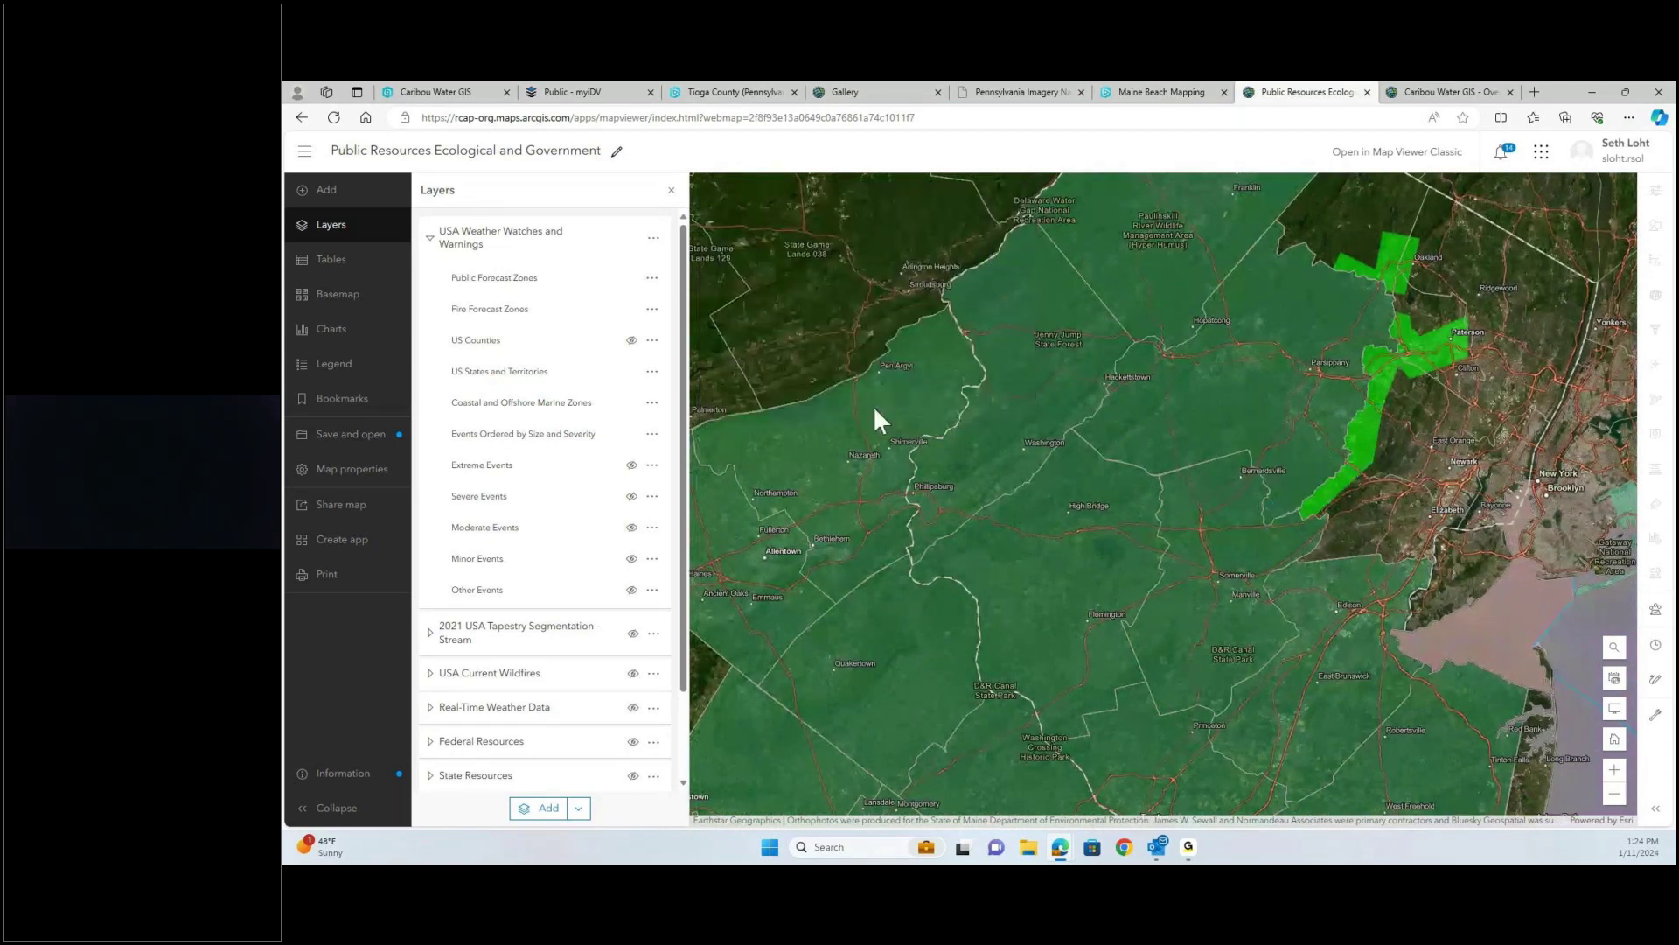
- Zoom out over eastern Pennsylvania and inspect the flood watch area around Philadelphia, reading its effective dates, affected areas and summary
drag(873, 406, 1208, 670)
drag(875, 429, 960, 495)
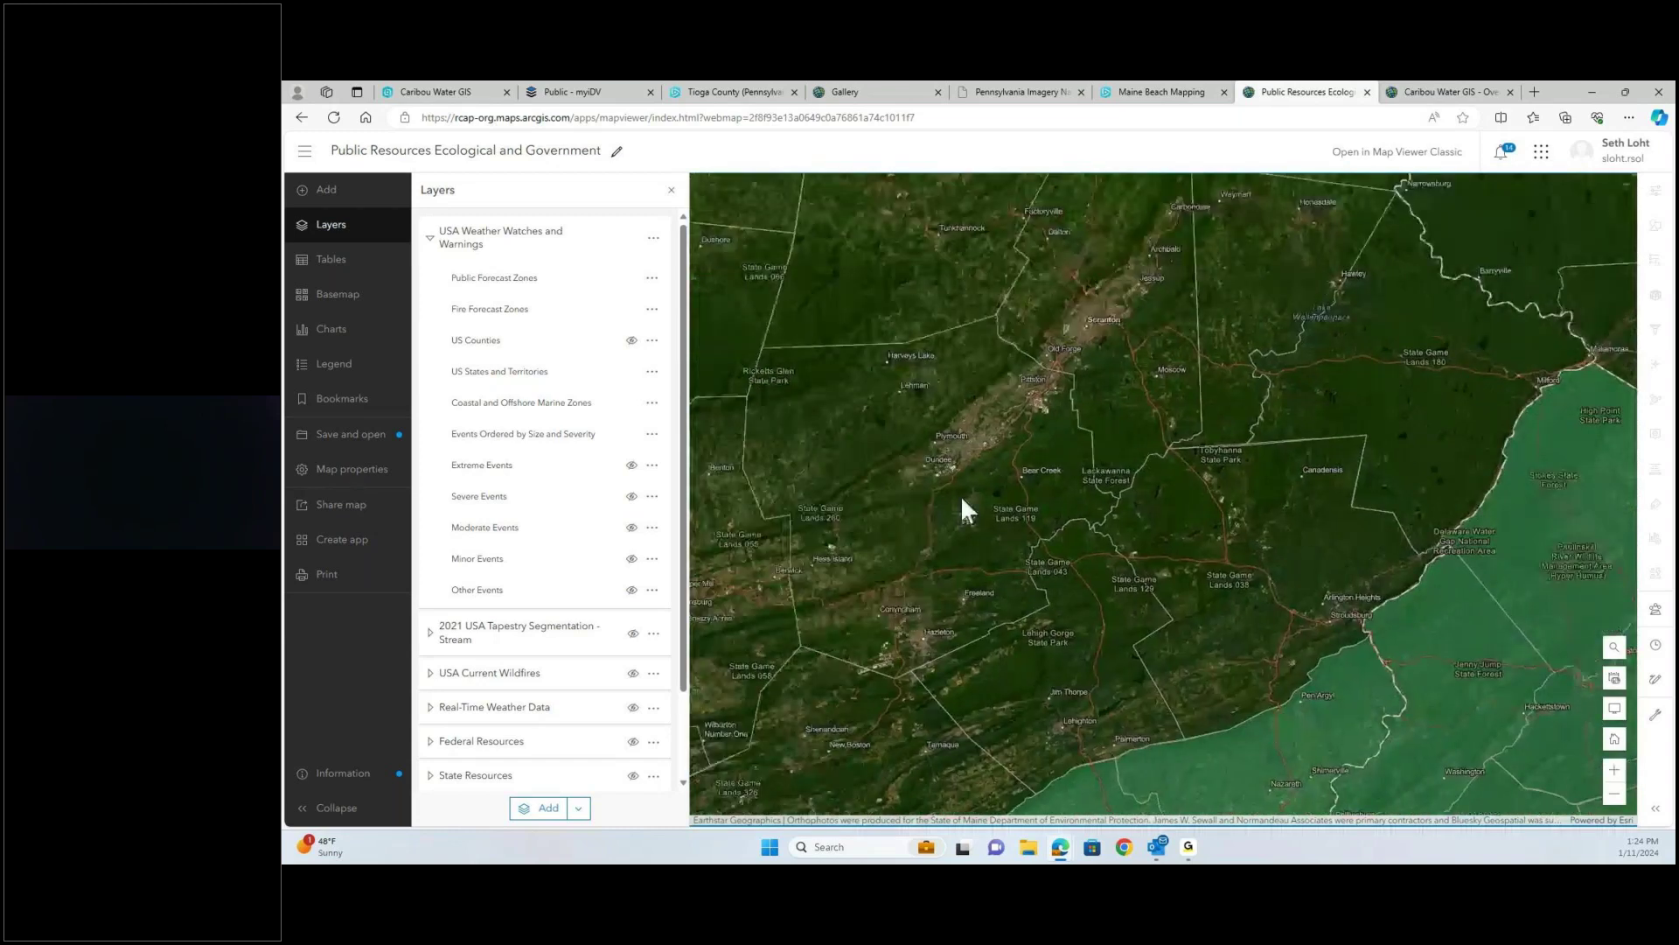
scroll(960, 495, down, 2)
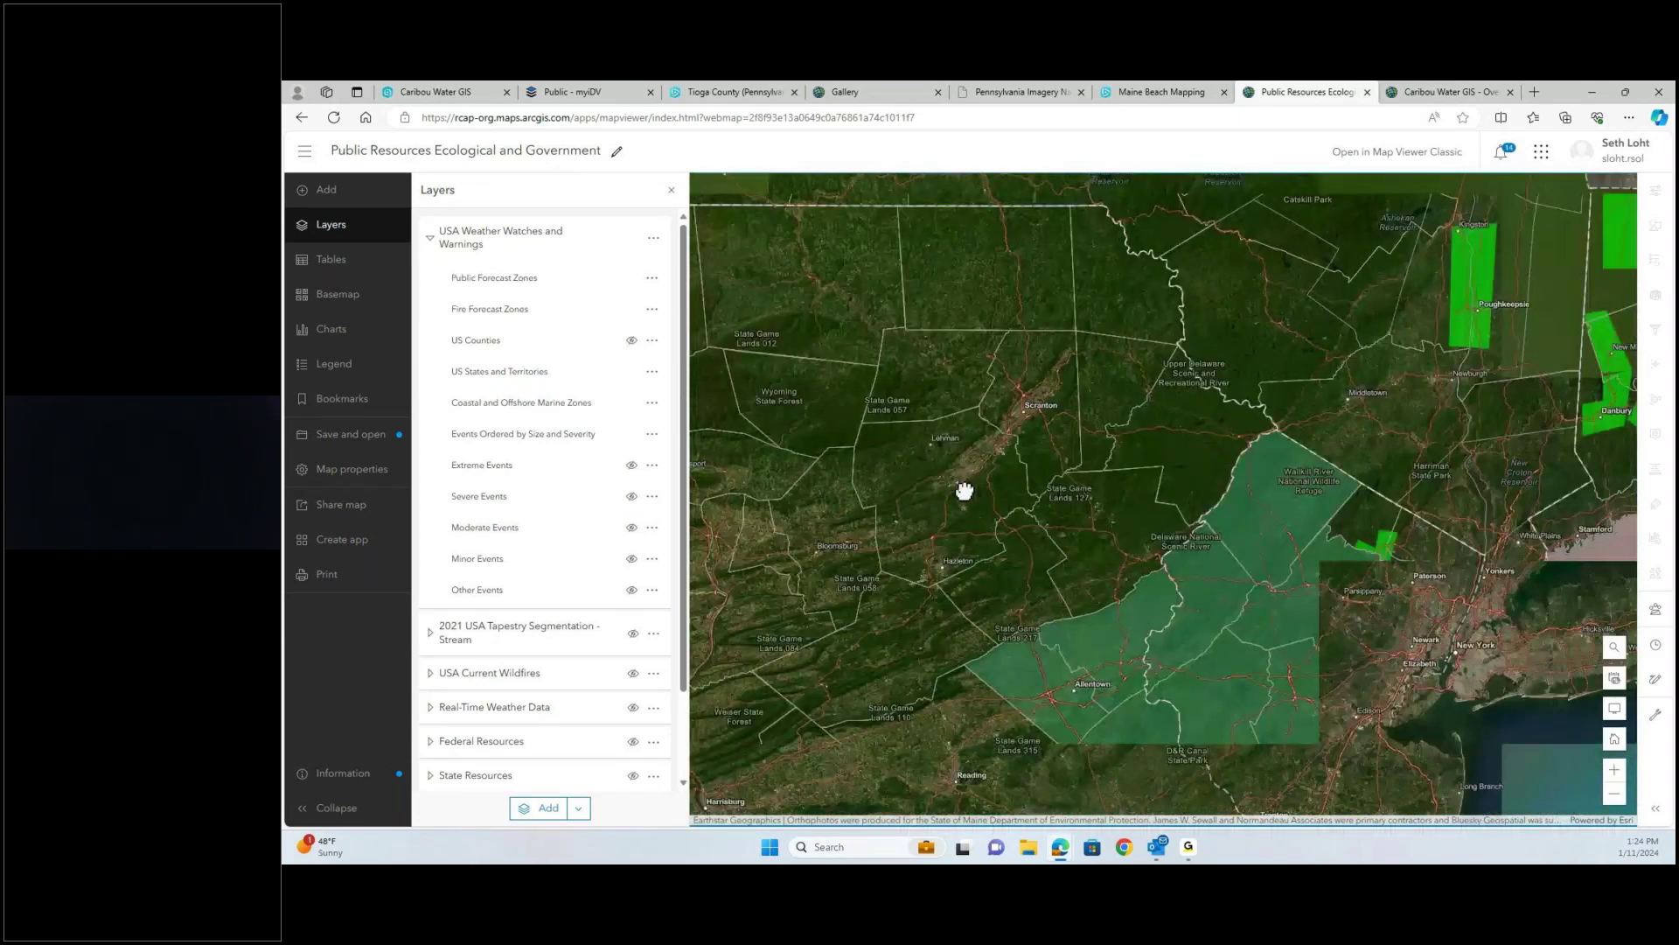
scroll(964, 489, down, 2)
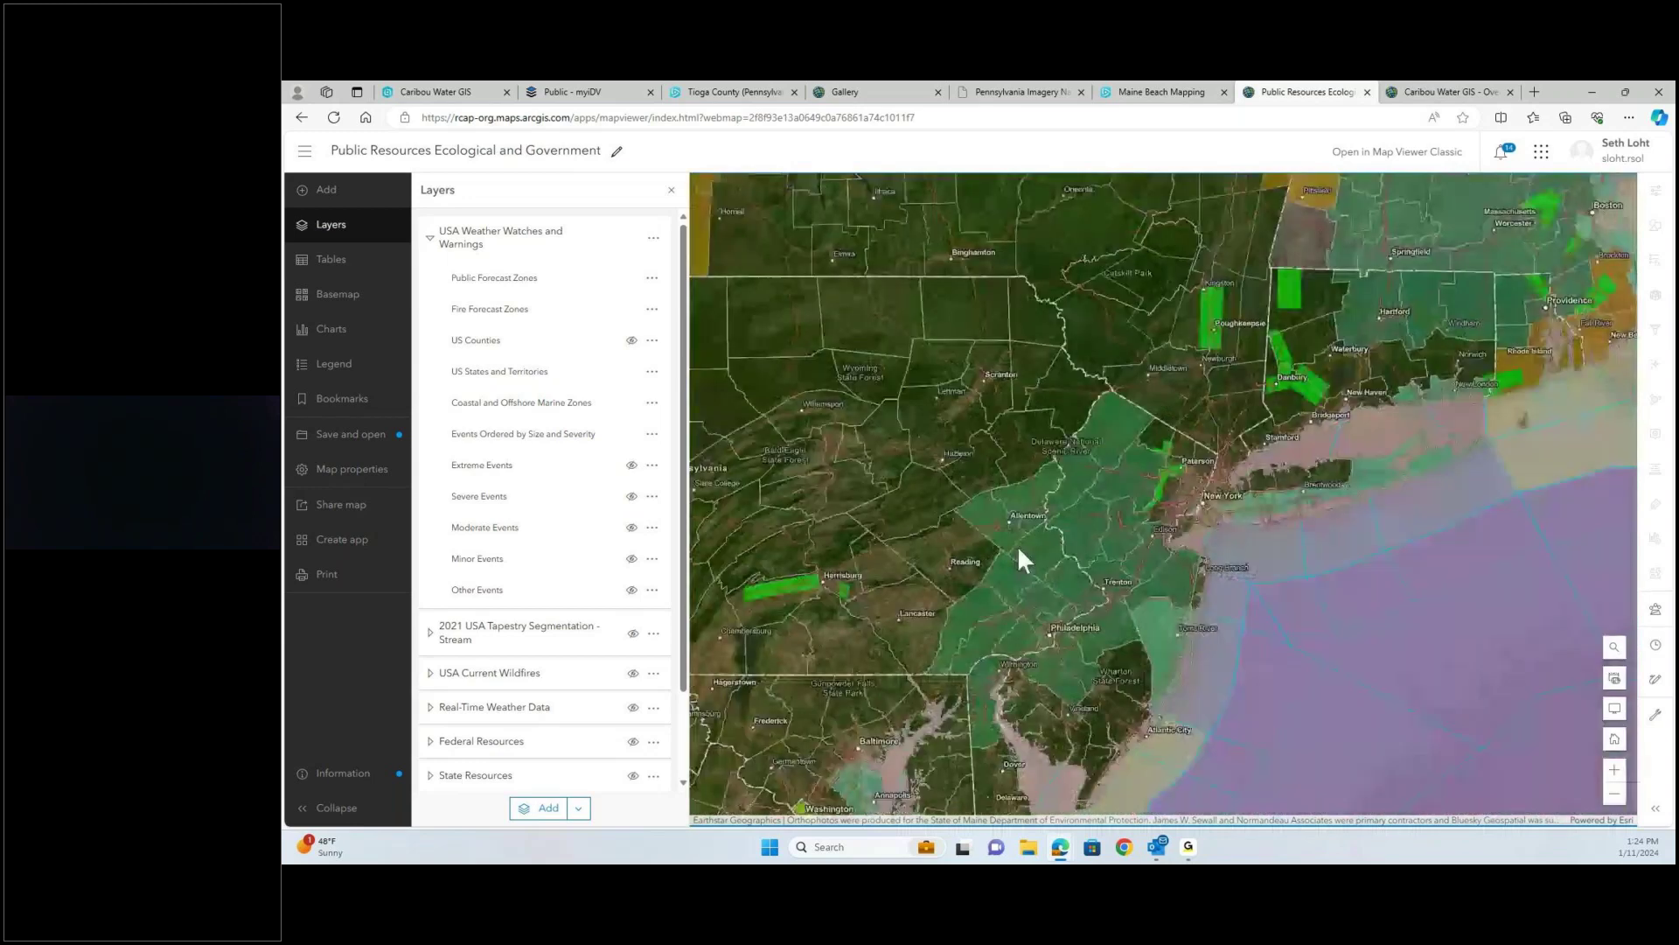
click(1016, 544)
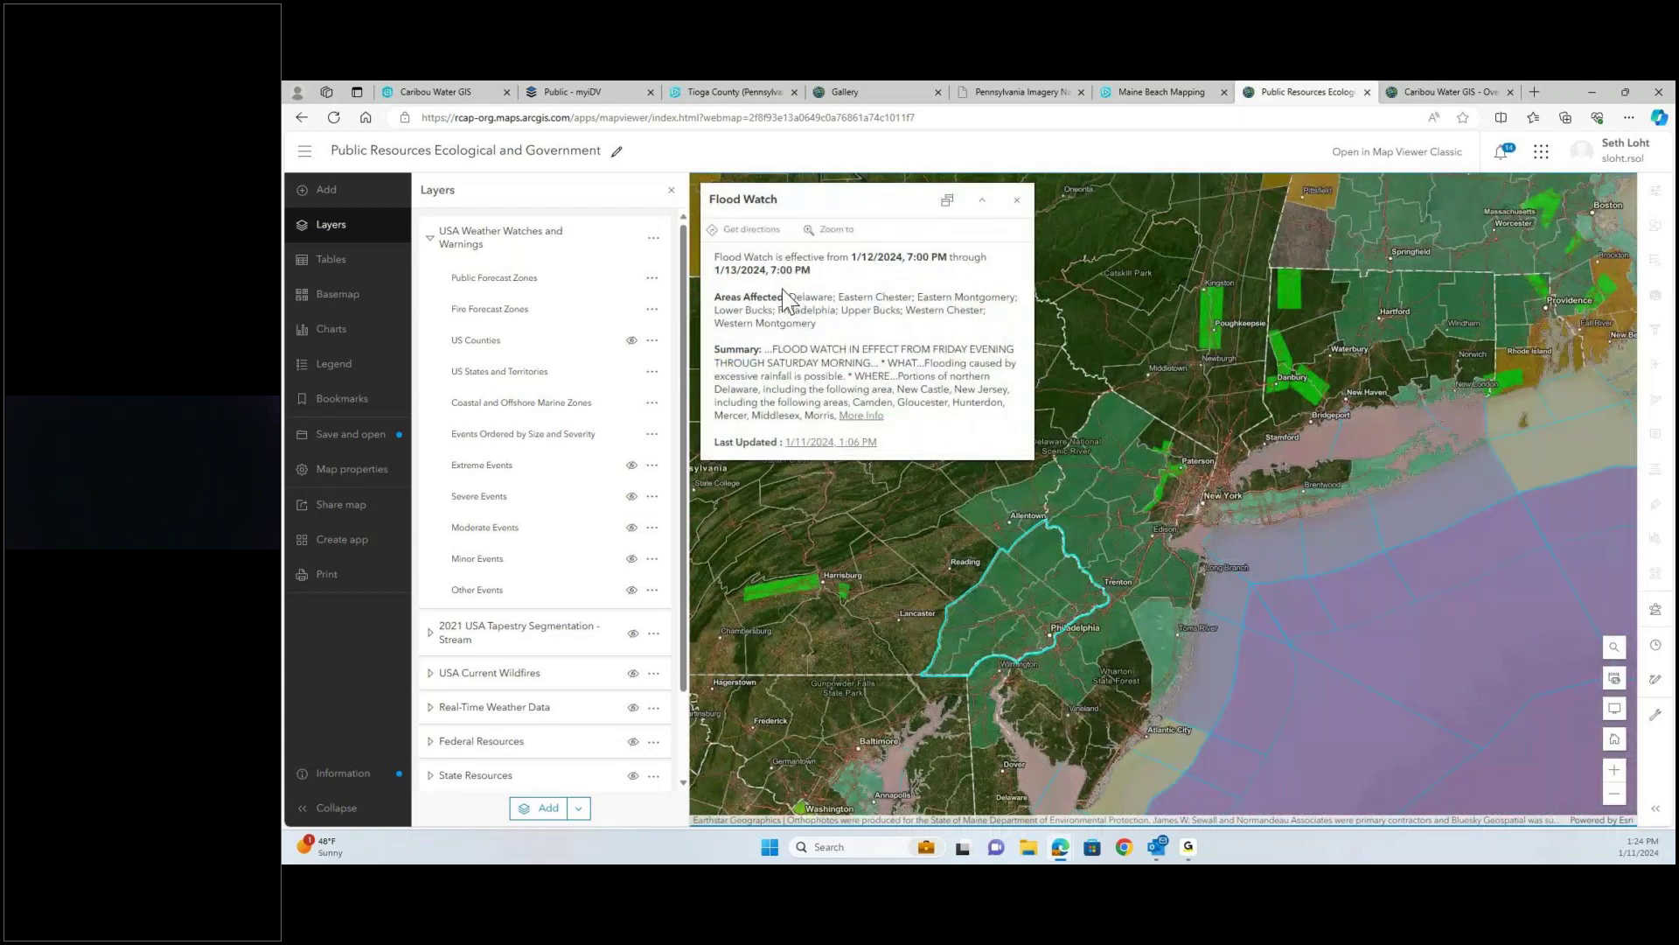
- Select Public Forecast Zones and review the map legend's symbol colours for weather events, down to the flood and freeze categories
click(490, 277)
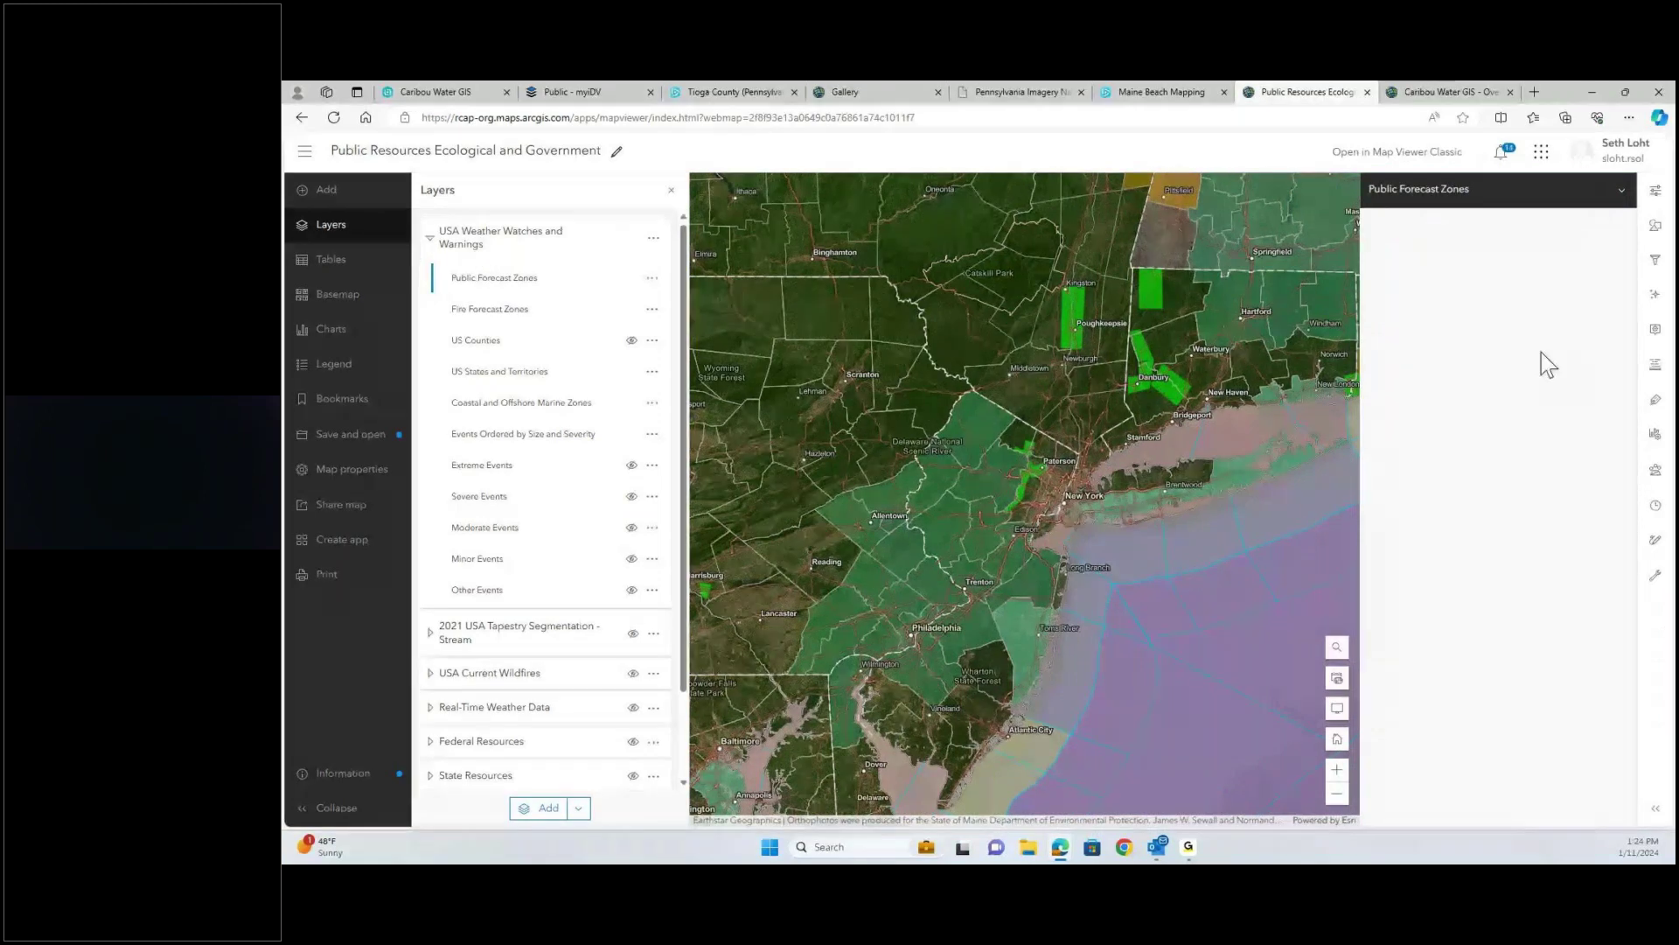
click(480, 280)
click(480, 285)
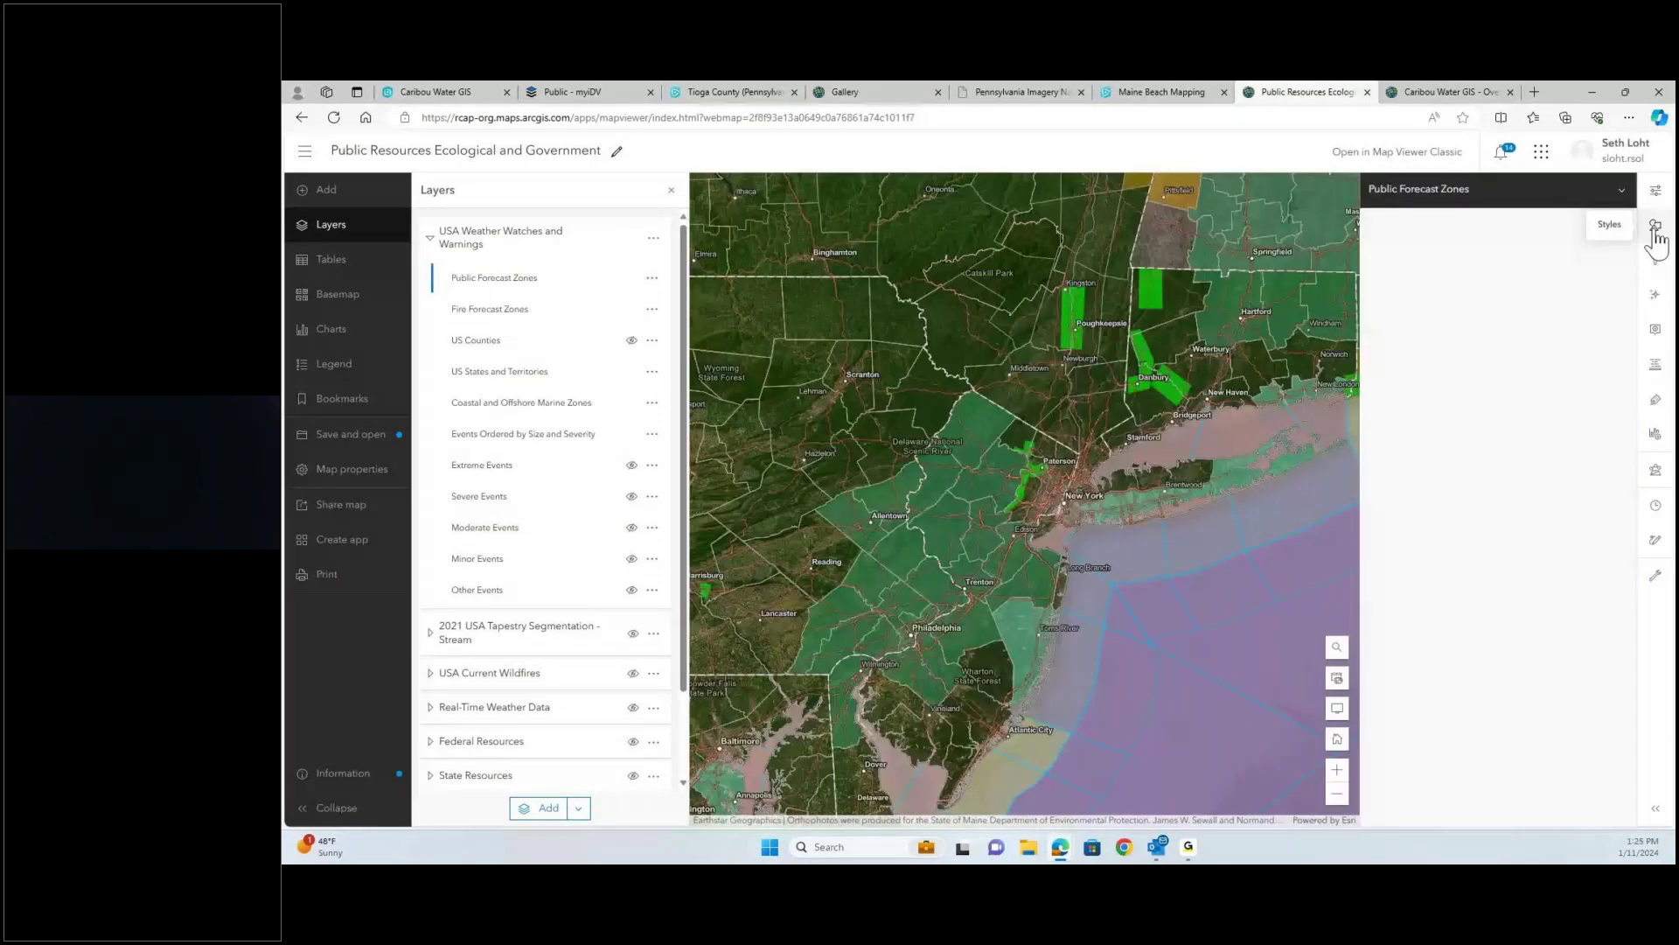
click(334, 363)
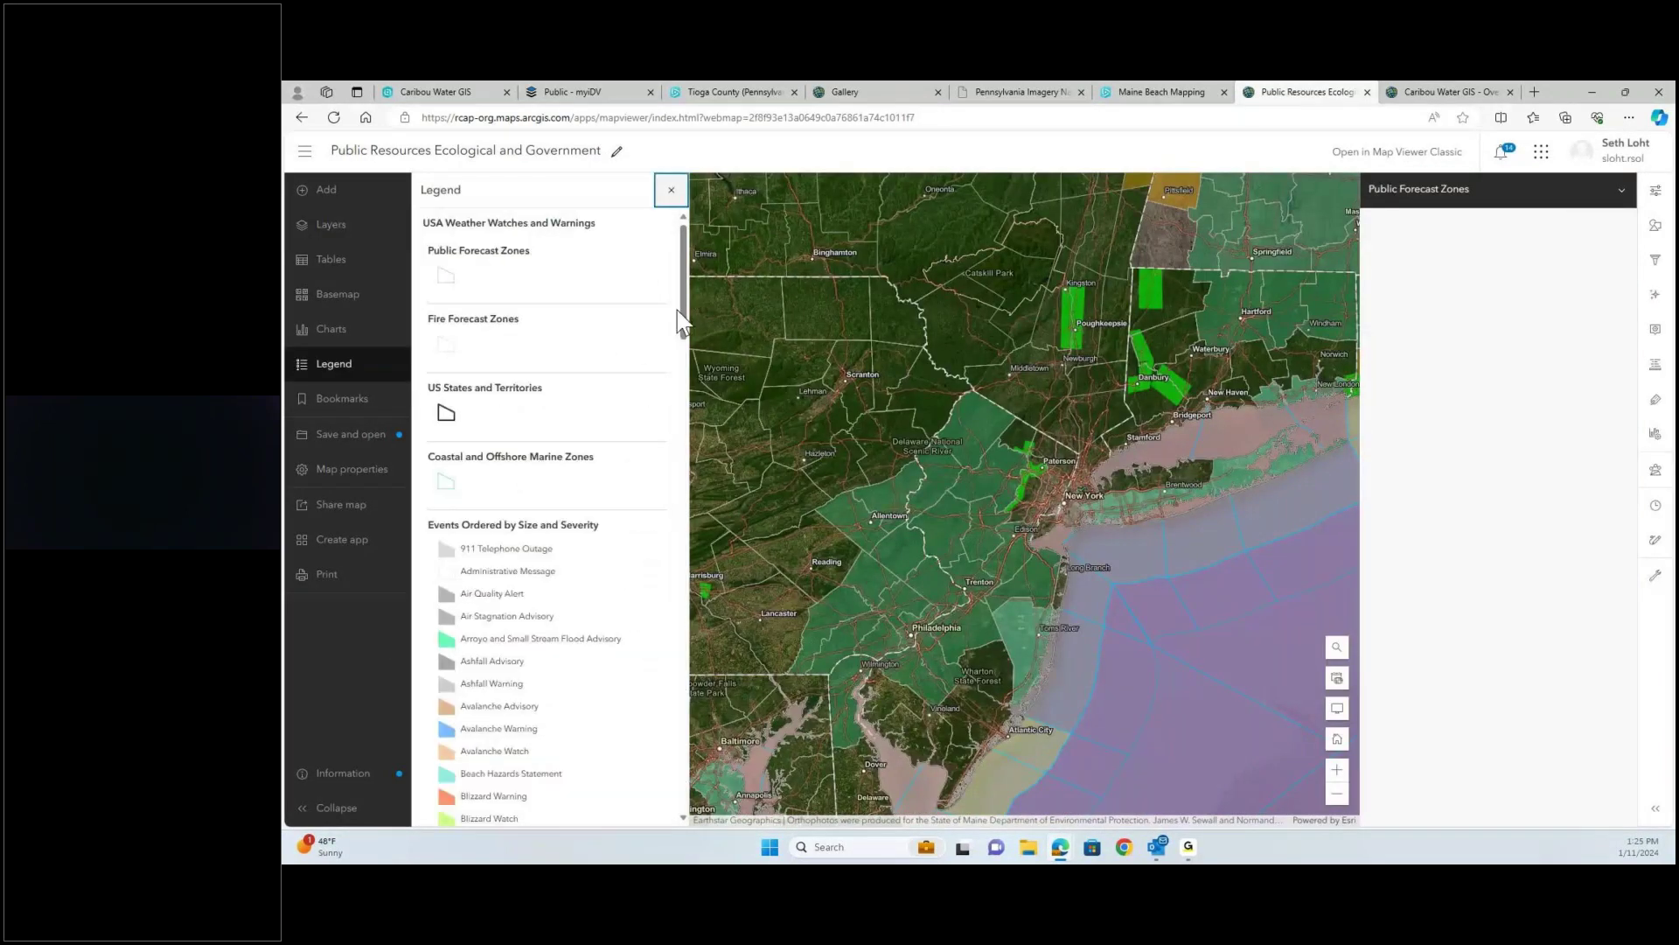
scroll(541, 545, down, 2)
scroll(541, 545, up, 2)
scroll(542, 545, down, 1)
scroll(541, 545, down, 10)
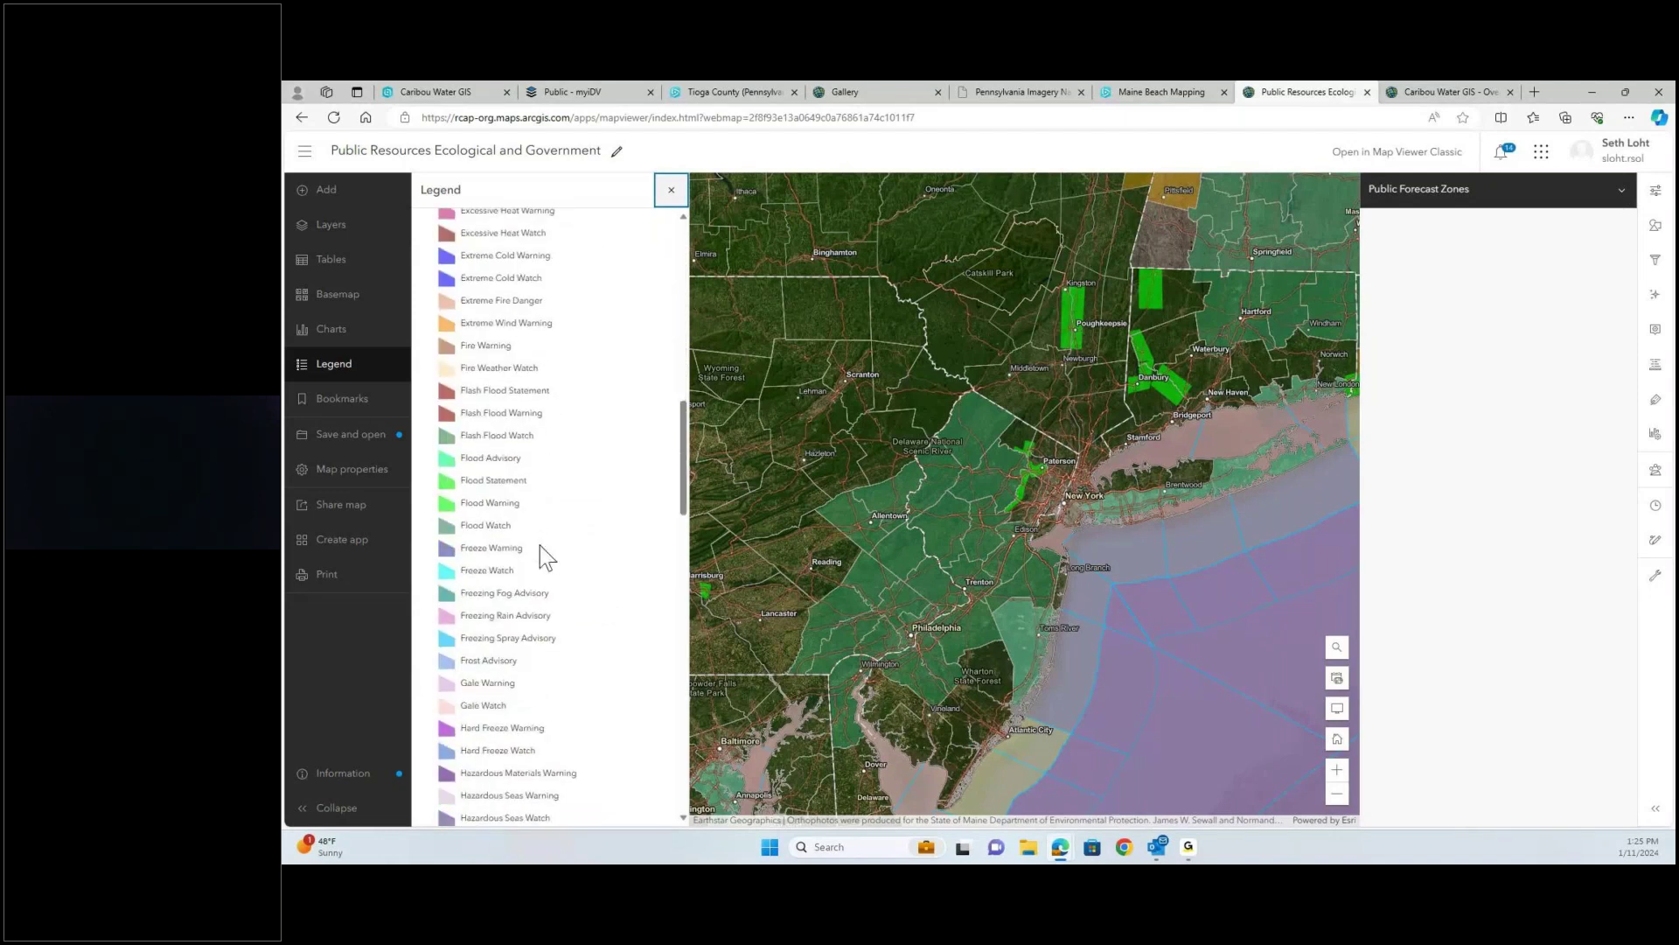
- Inspect the flood watch area around Allentown against the legend, and close the legend and the alert details
click(862, 527)
scroll(688, 440, down, 1)
drag(685, 437, 663, 266)
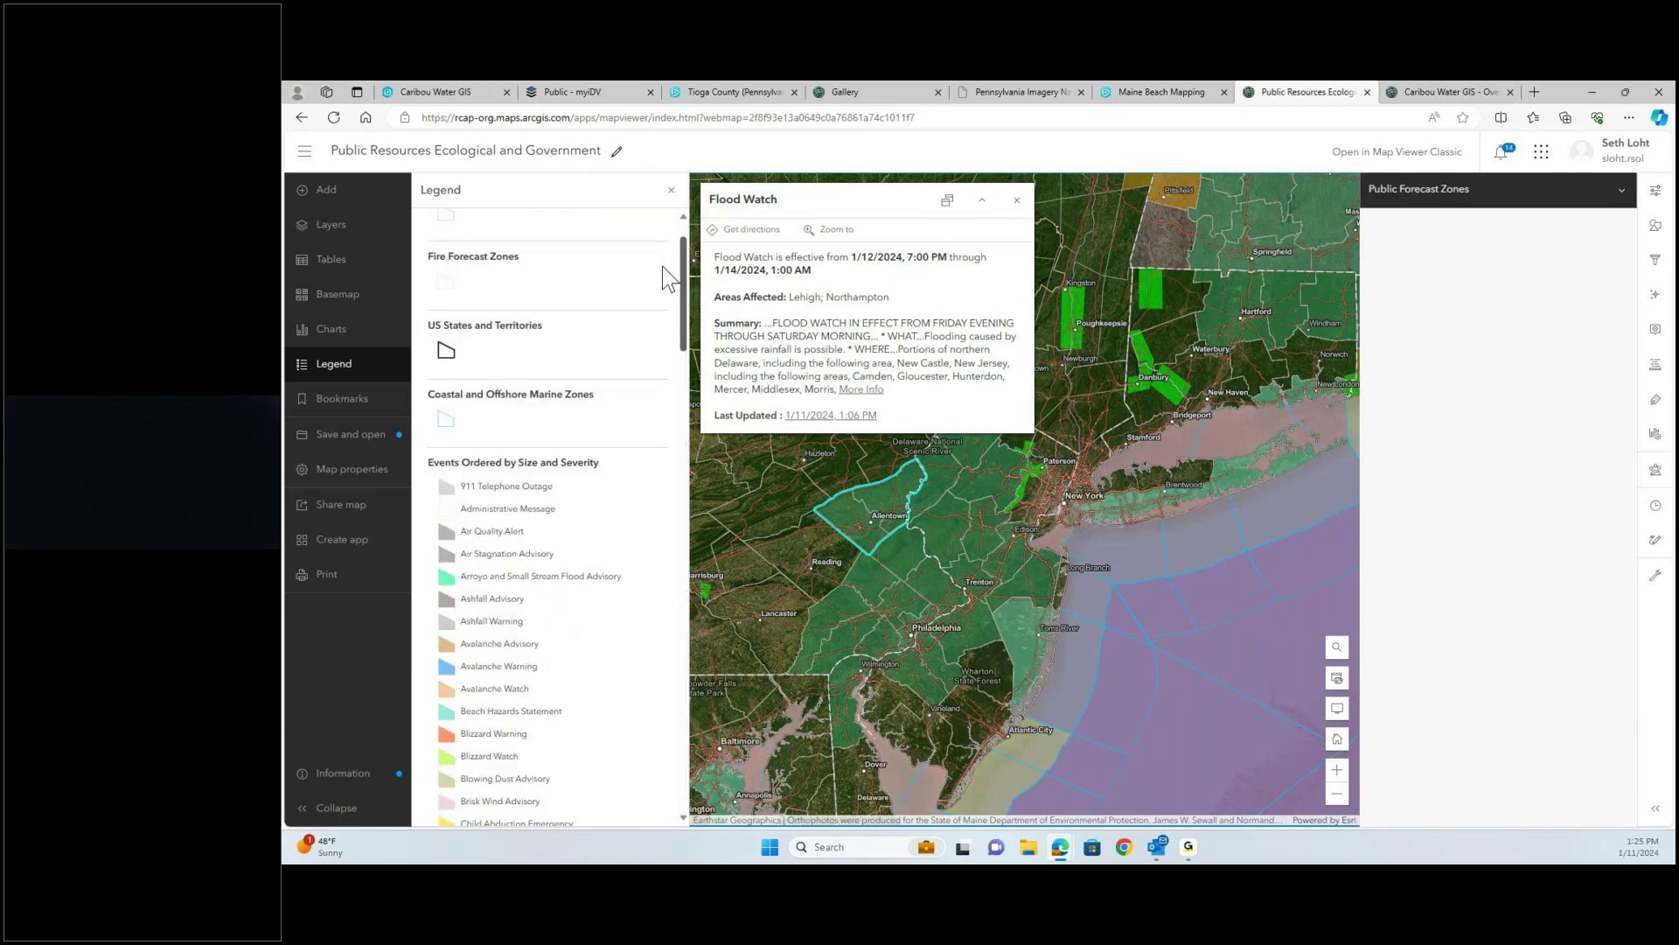
click(671, 192)
click(739, 200)
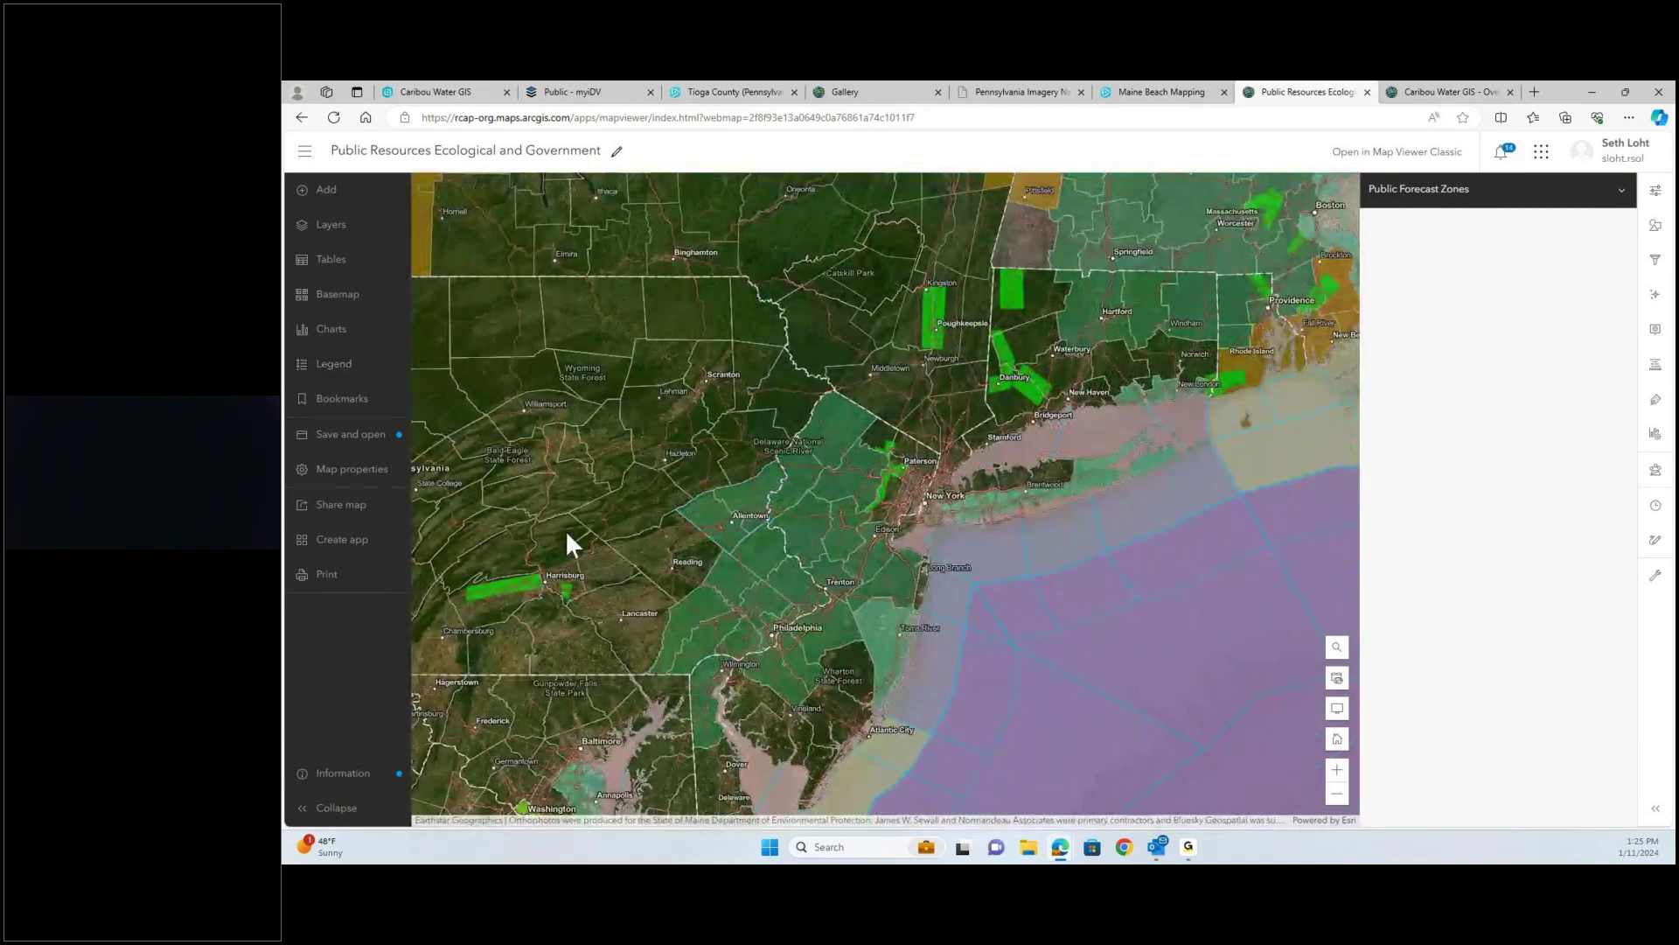
- Inspect the flood warning area west of Harrisburg, open its full National Weather Service alert through More Info, and close that page
drag(547, 511, 577, 588)
scroll(533, 687, up, 1)
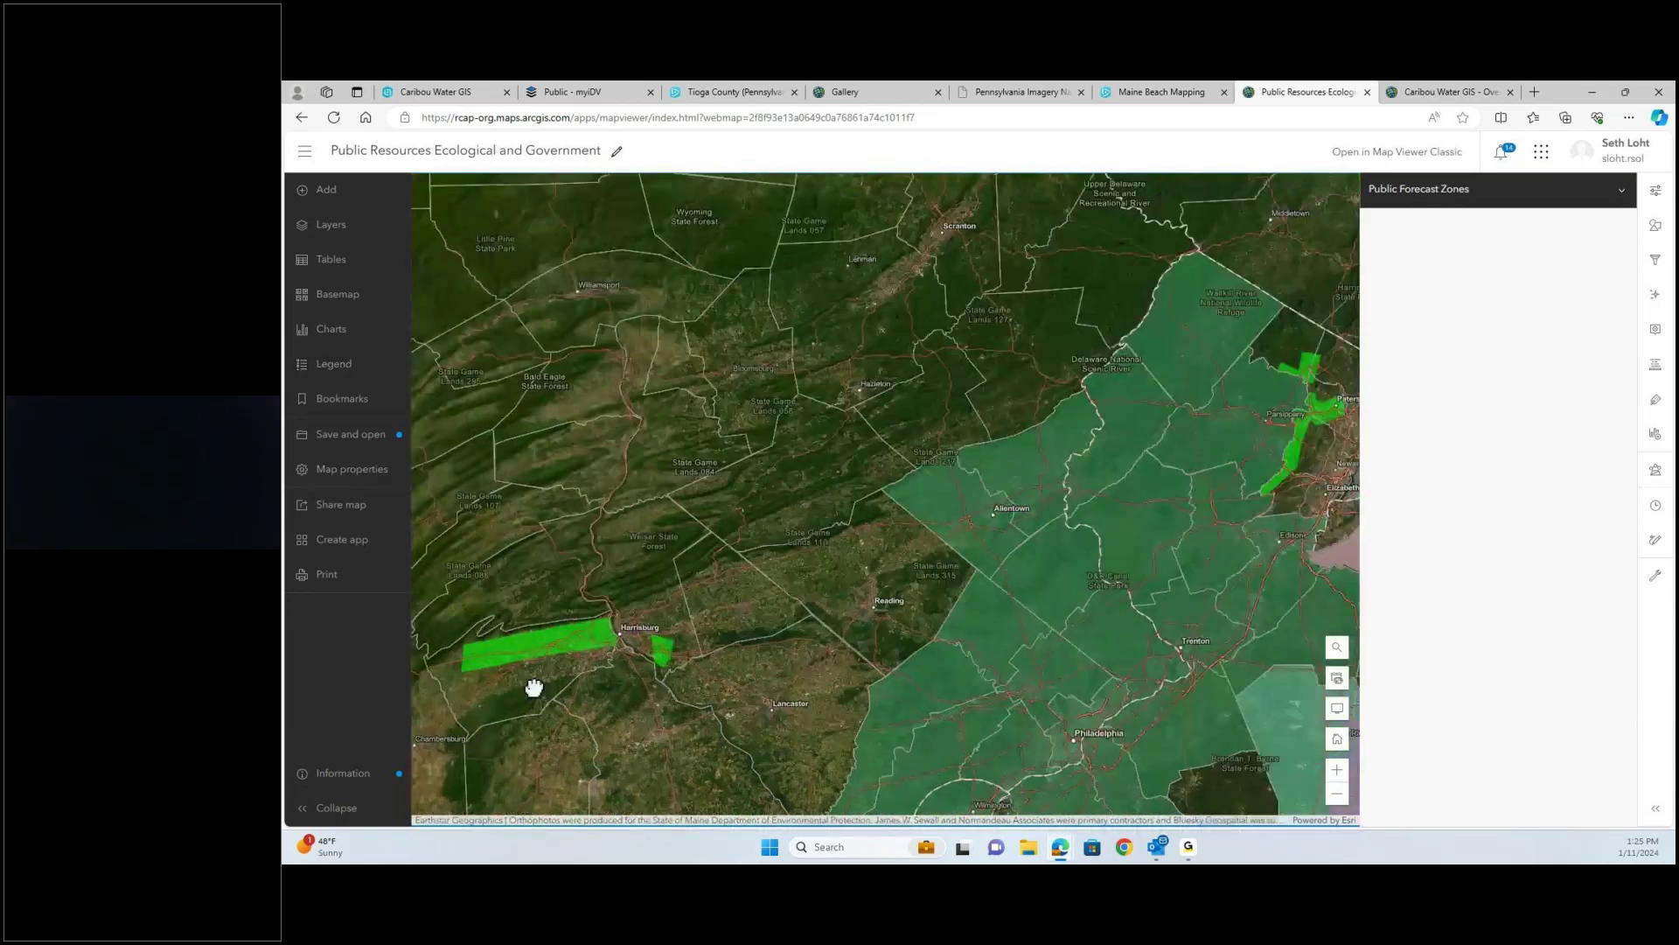
scroll(560, 637, up, 1)
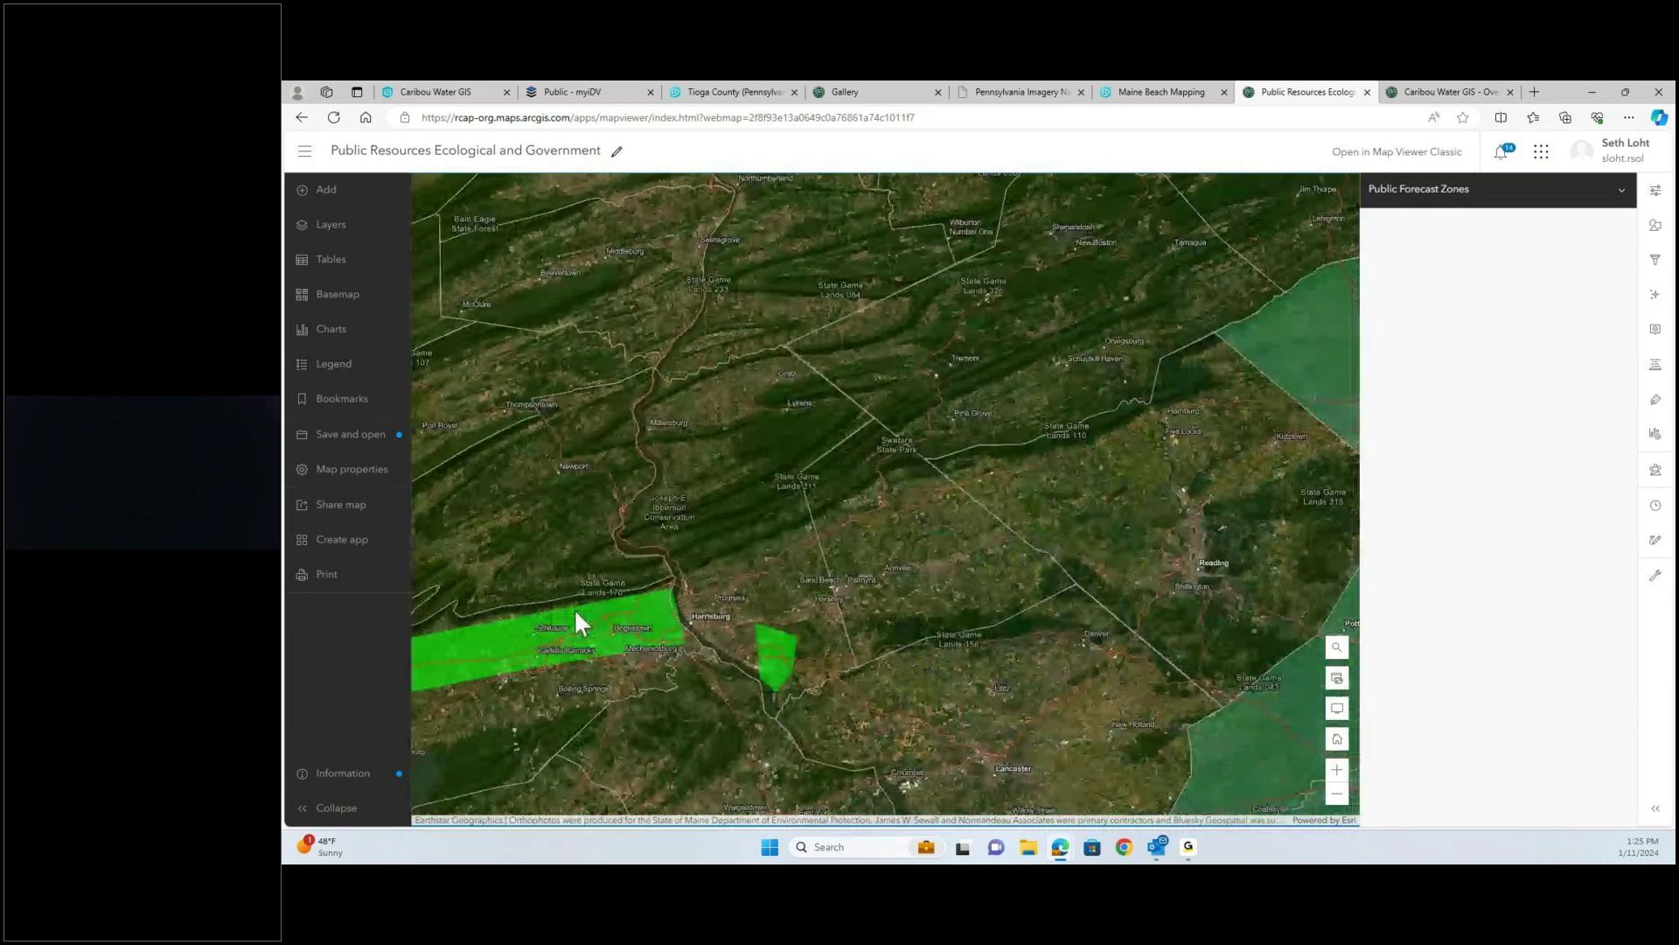
click(576, 613)
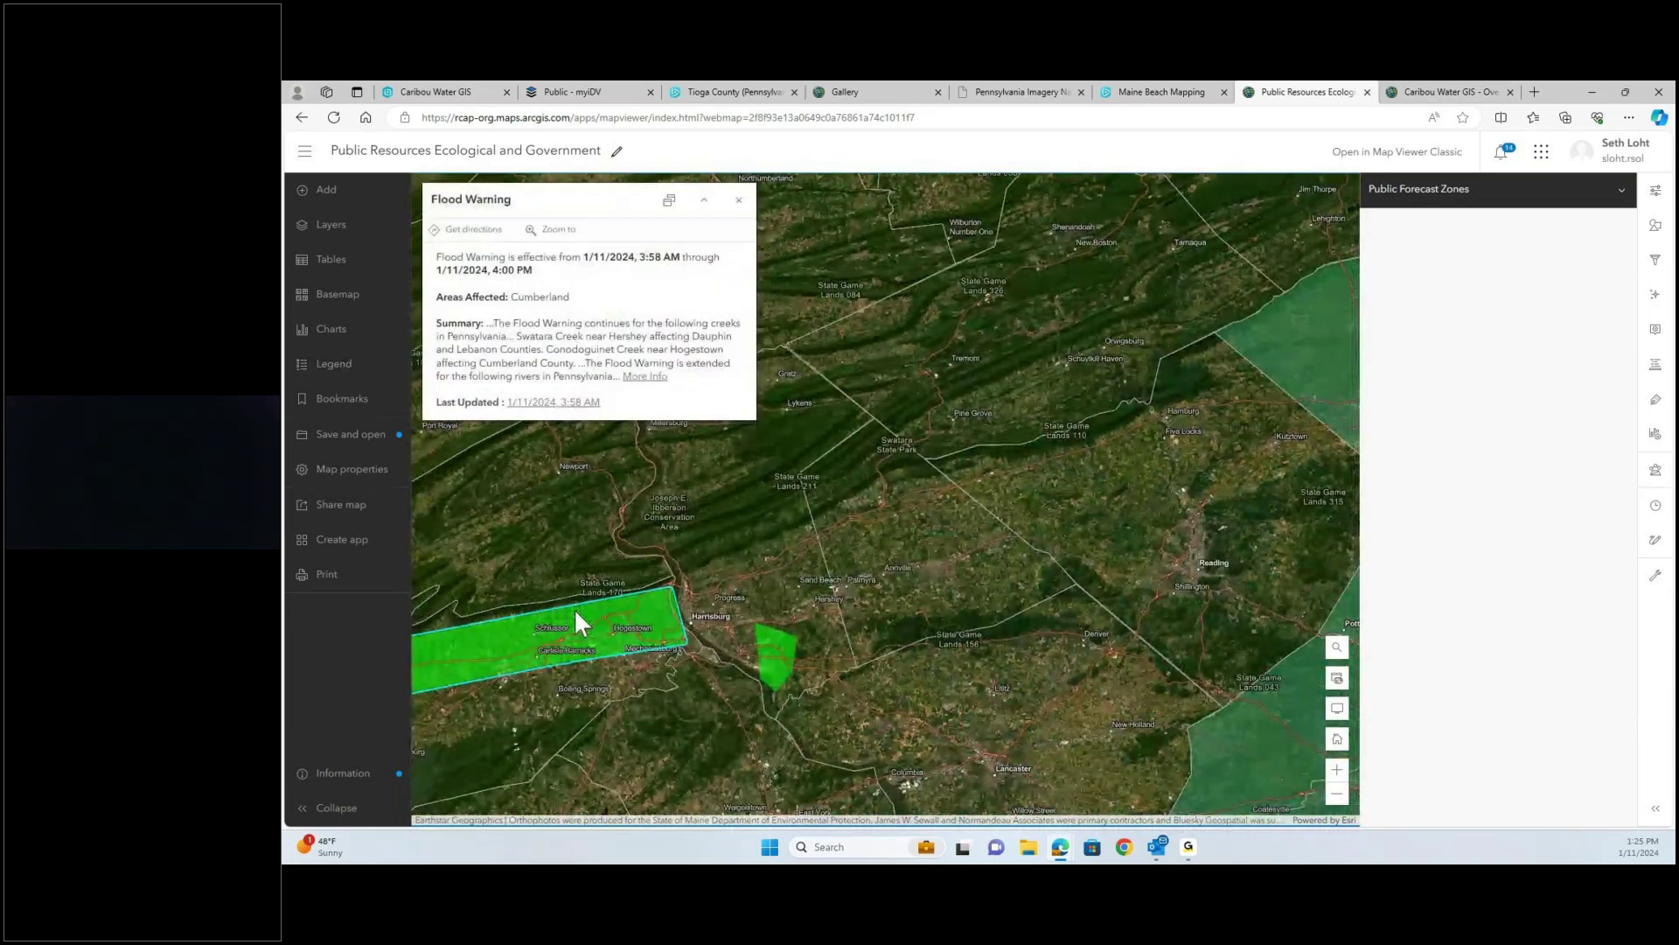
triple_click(506, 321)
click(645, 376)
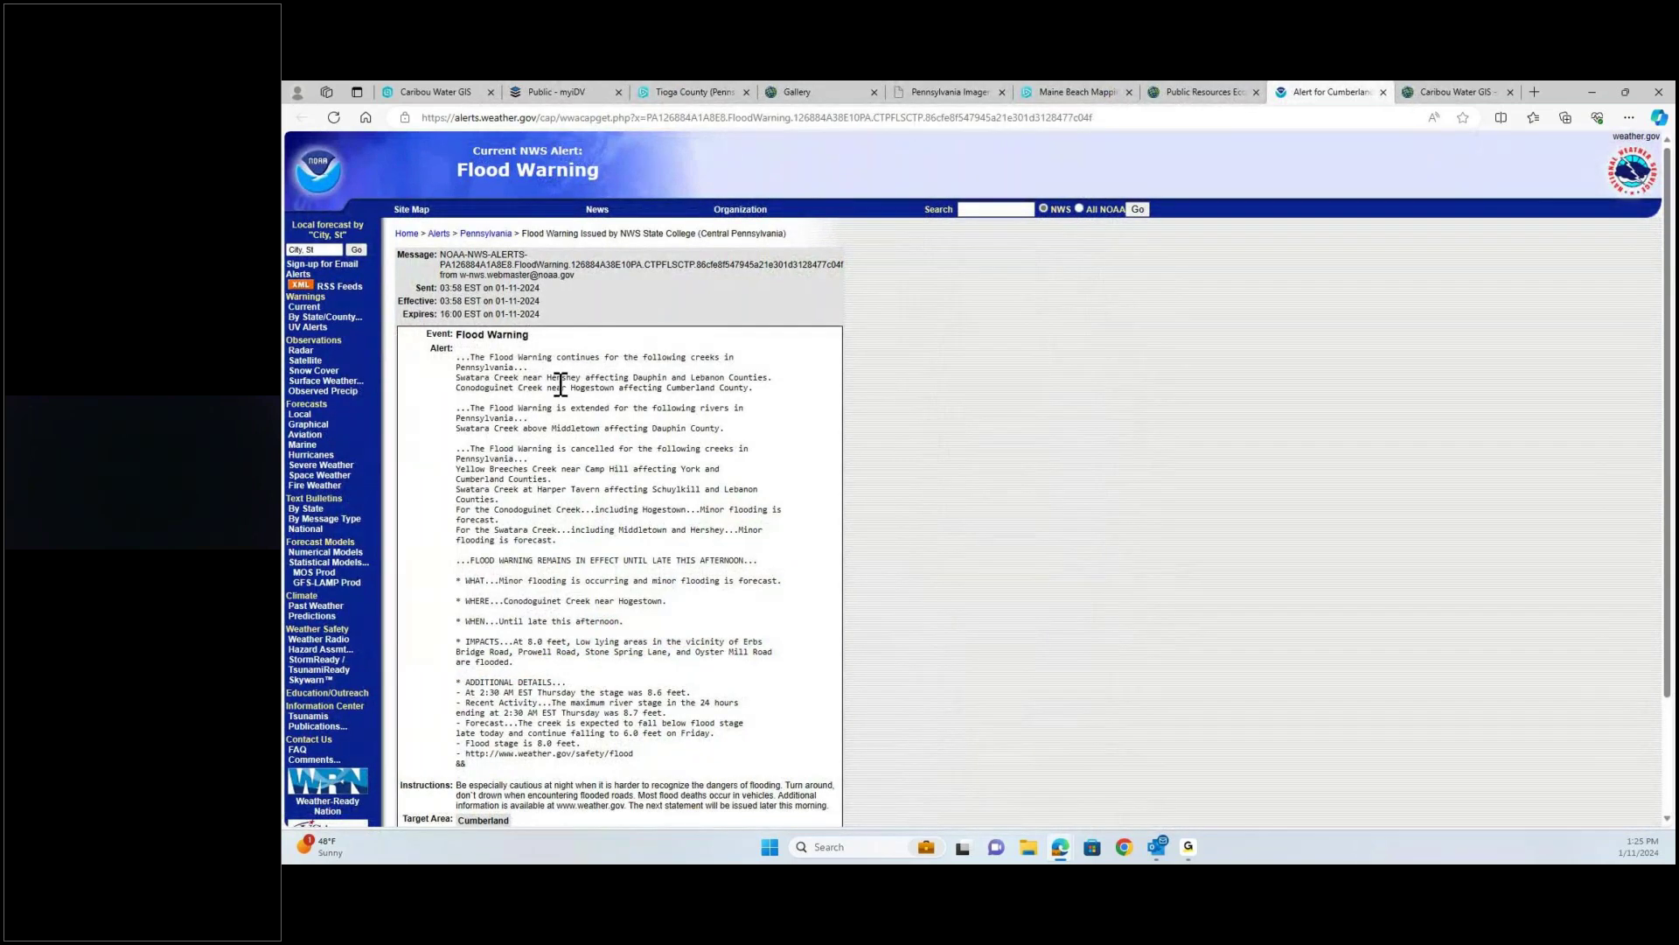
click(1382, 92)
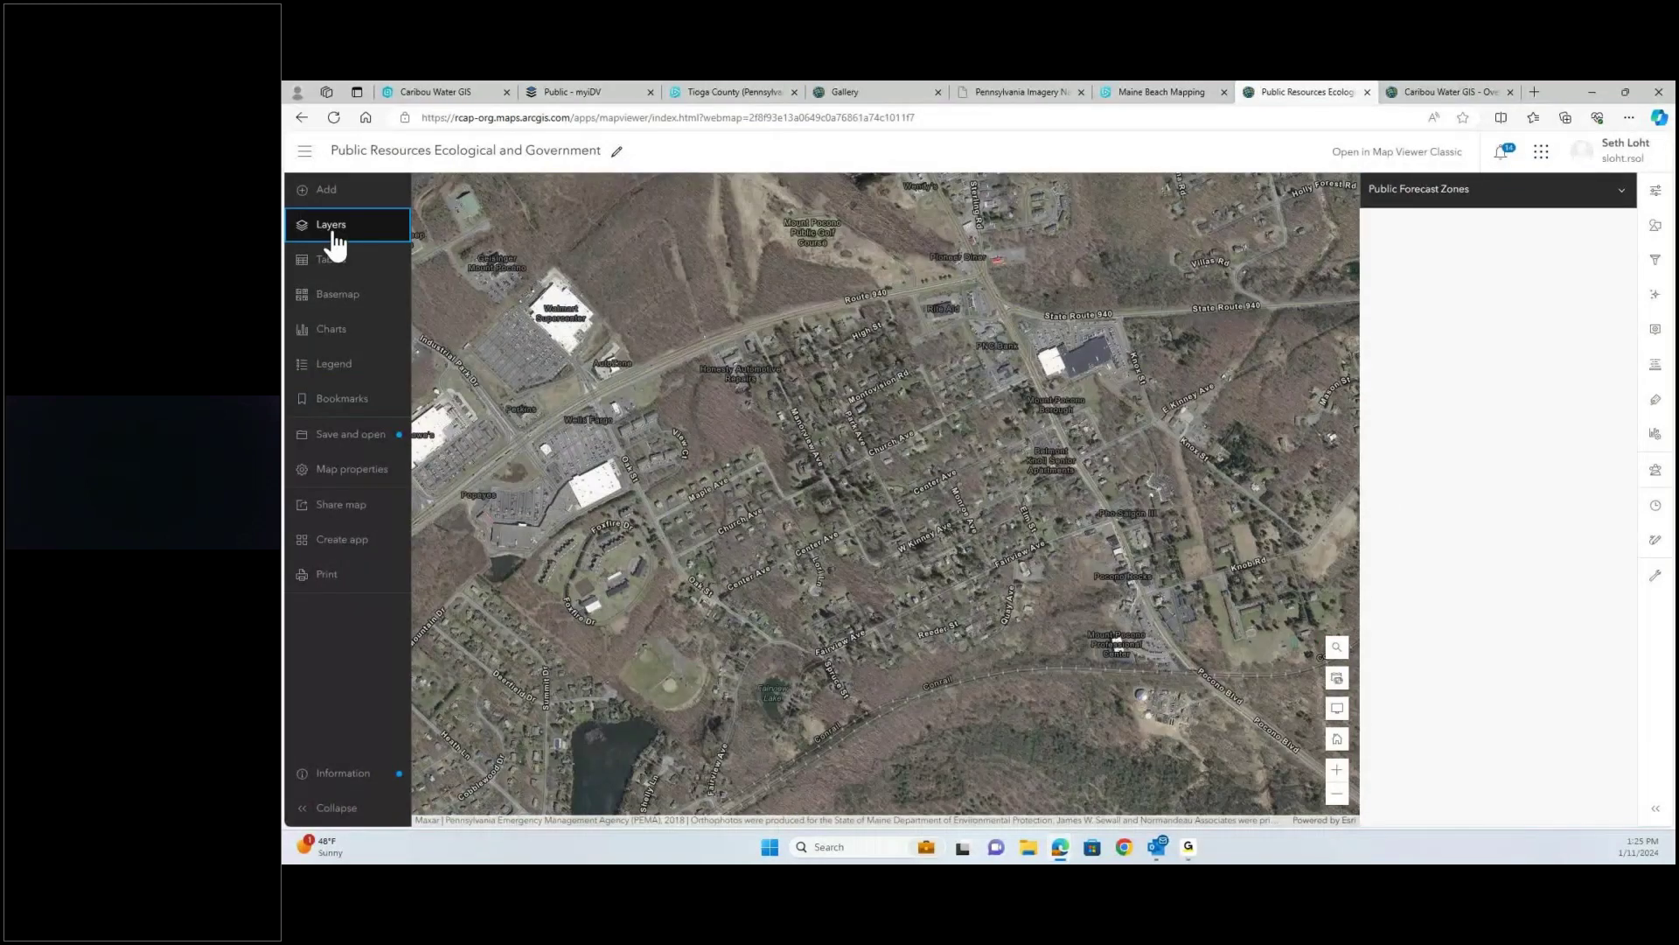
- Show the layer list and review the sublayers of USA Weather Watches and Warnings, collapsing the group again
click(333, 229)
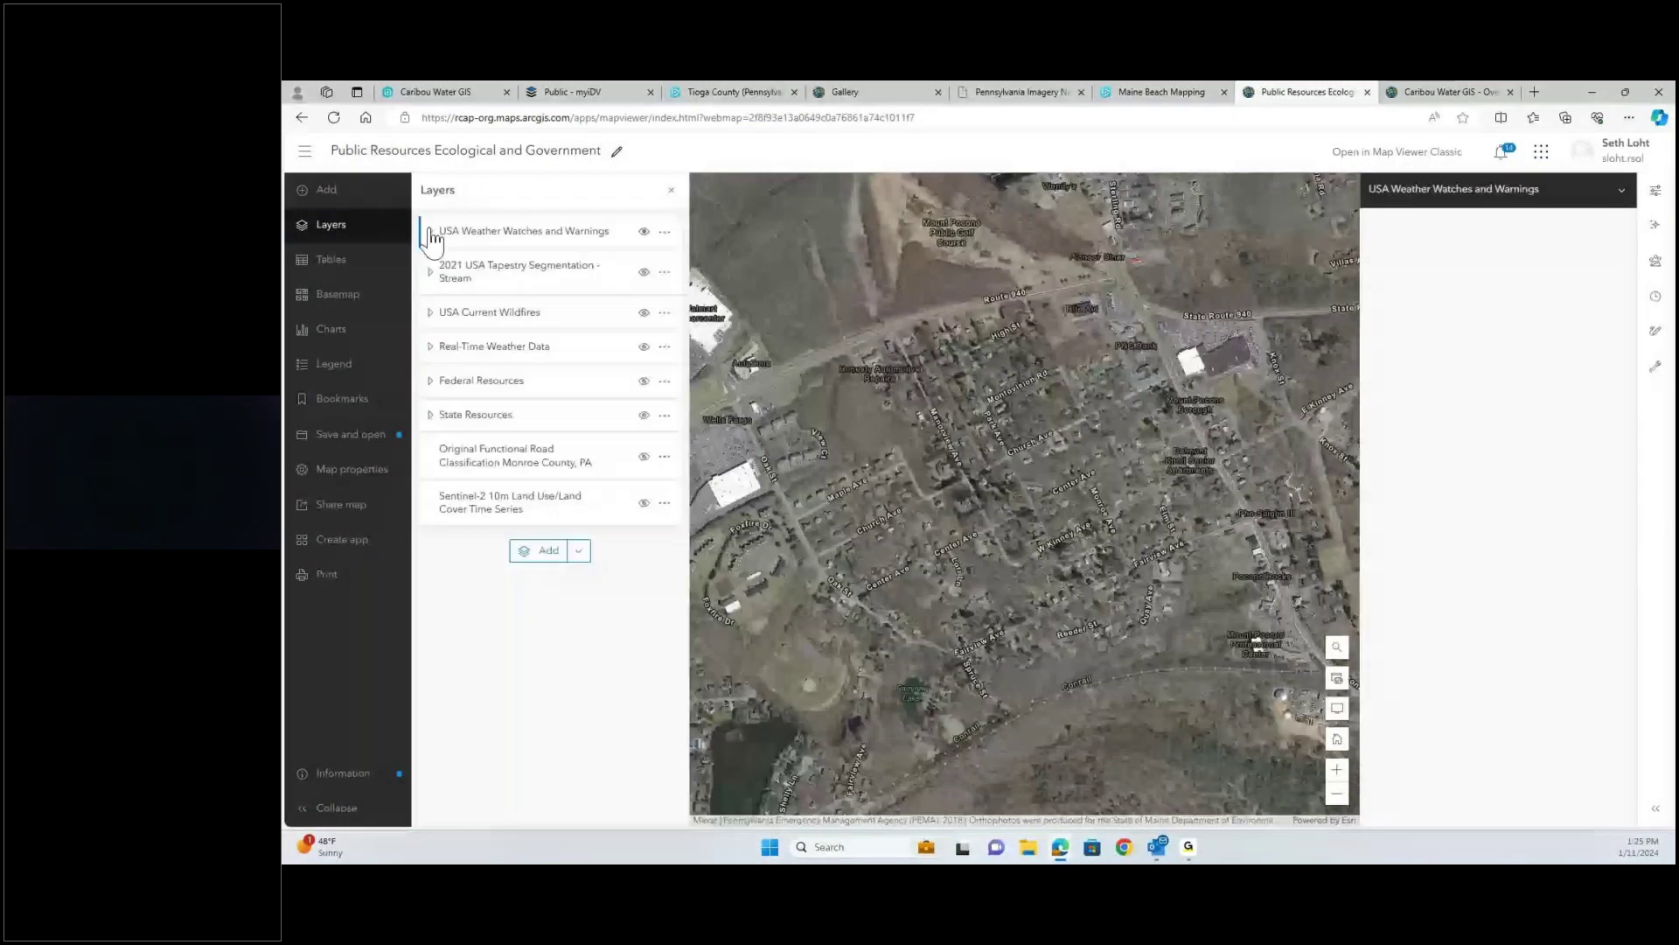
click(430, 232)
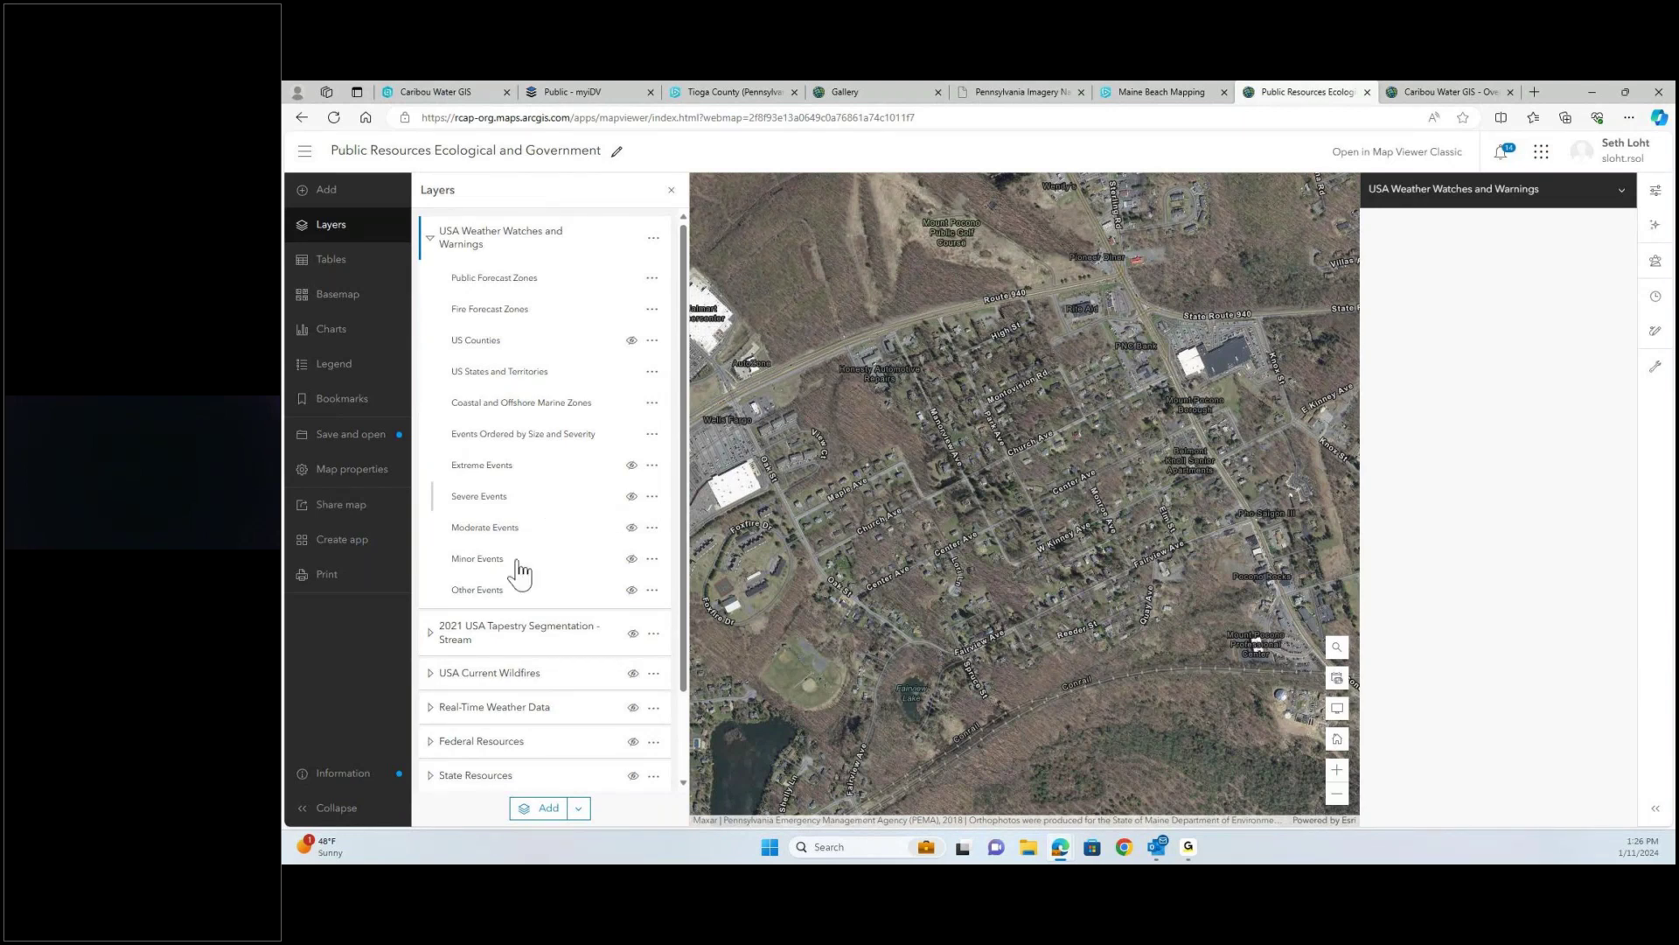
click(429, 237)
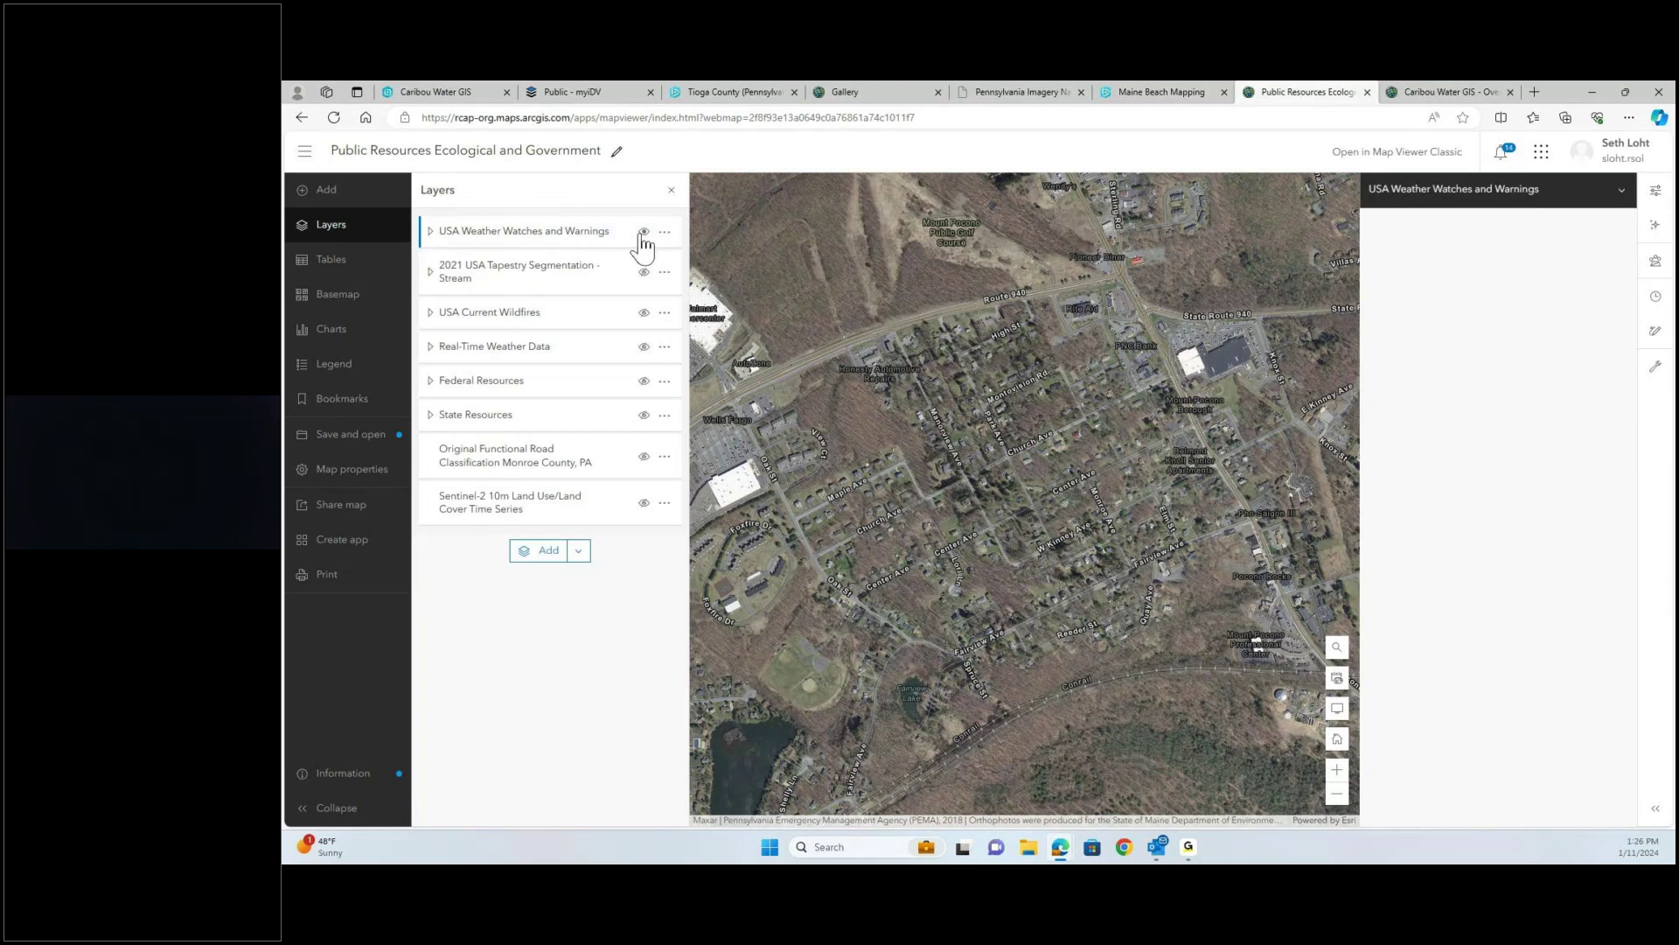
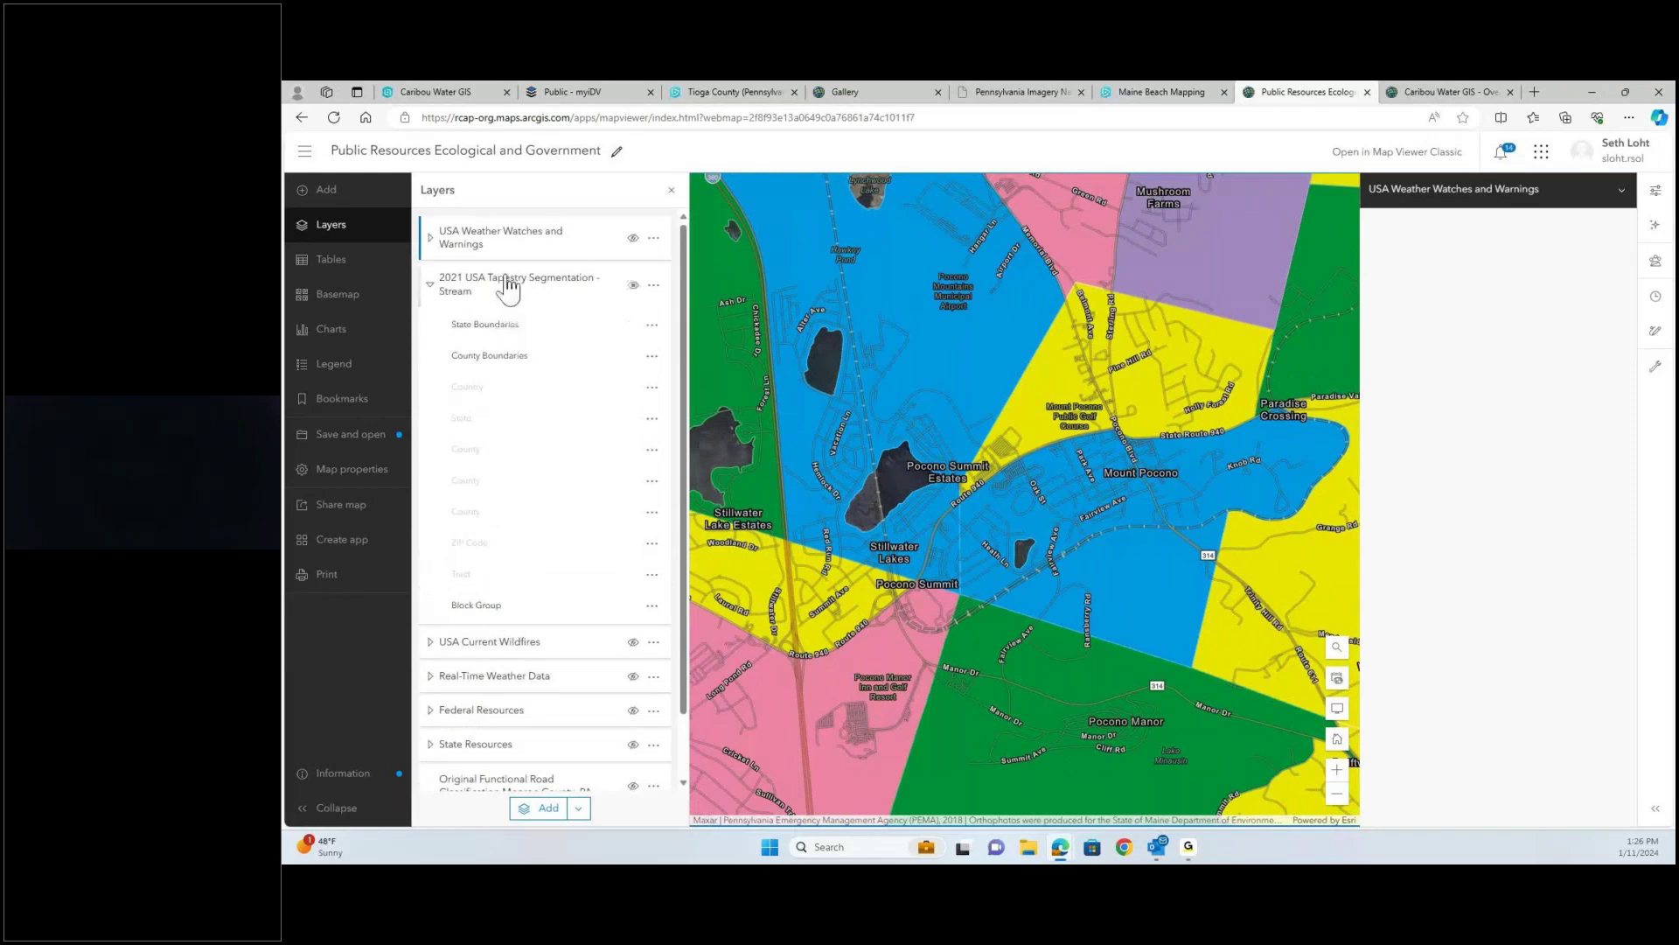
- Check the layer selector and the properties for the 2021 USA Tapestry Segmentation - Stream layer
click(1621, 193)
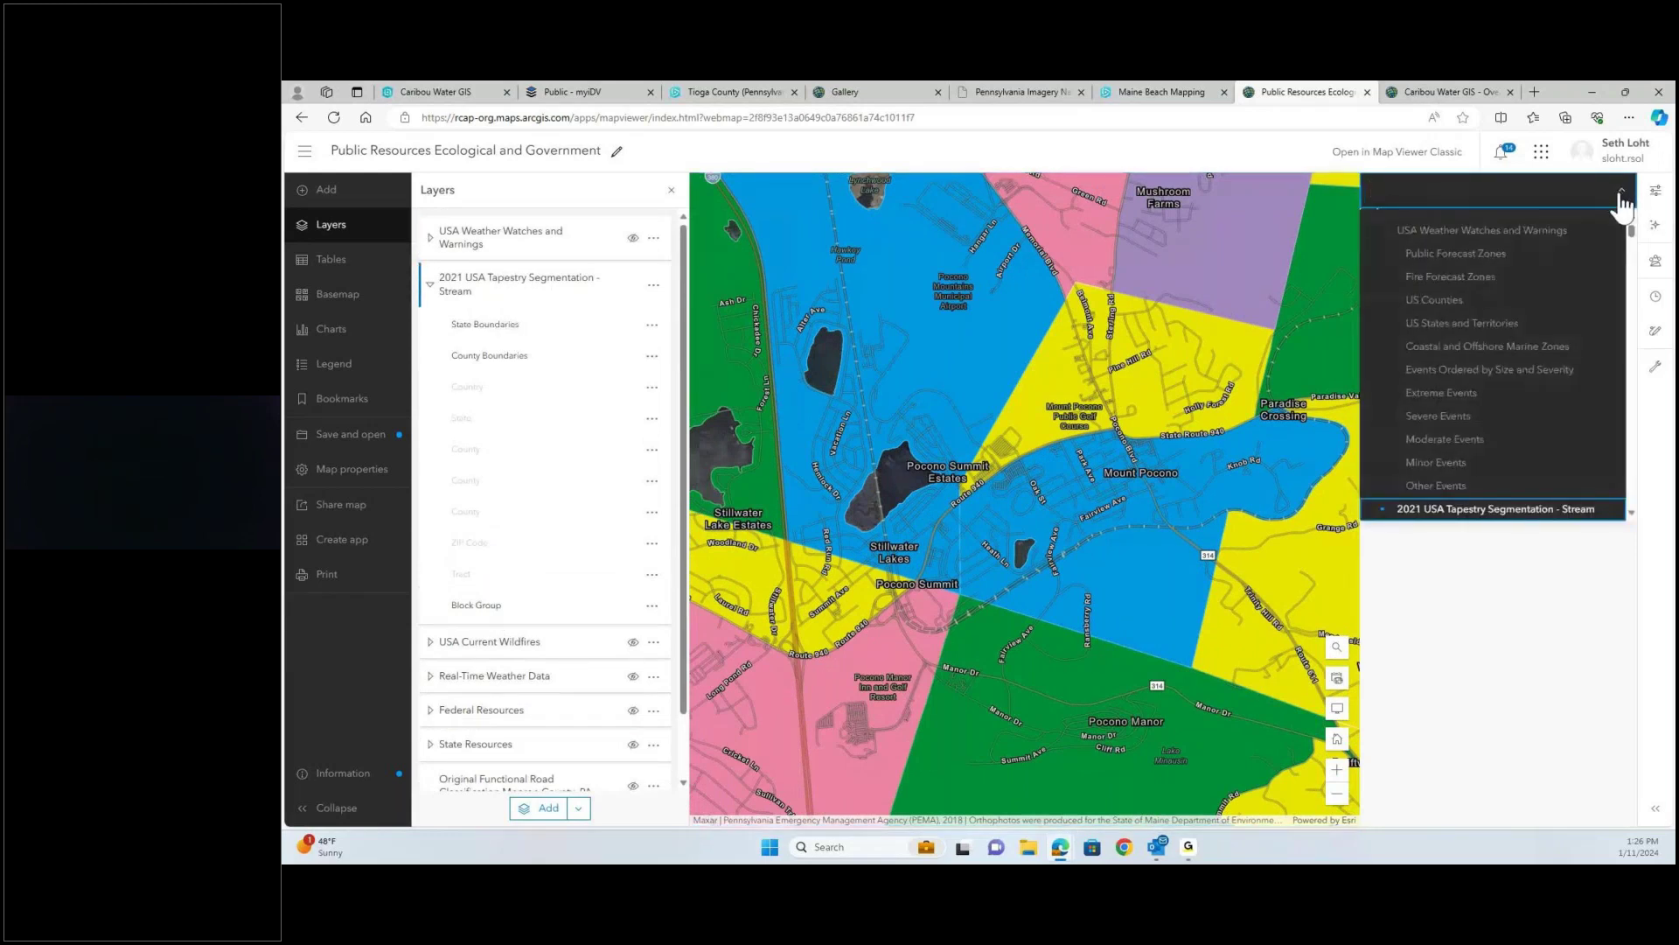
click(1621, 192)
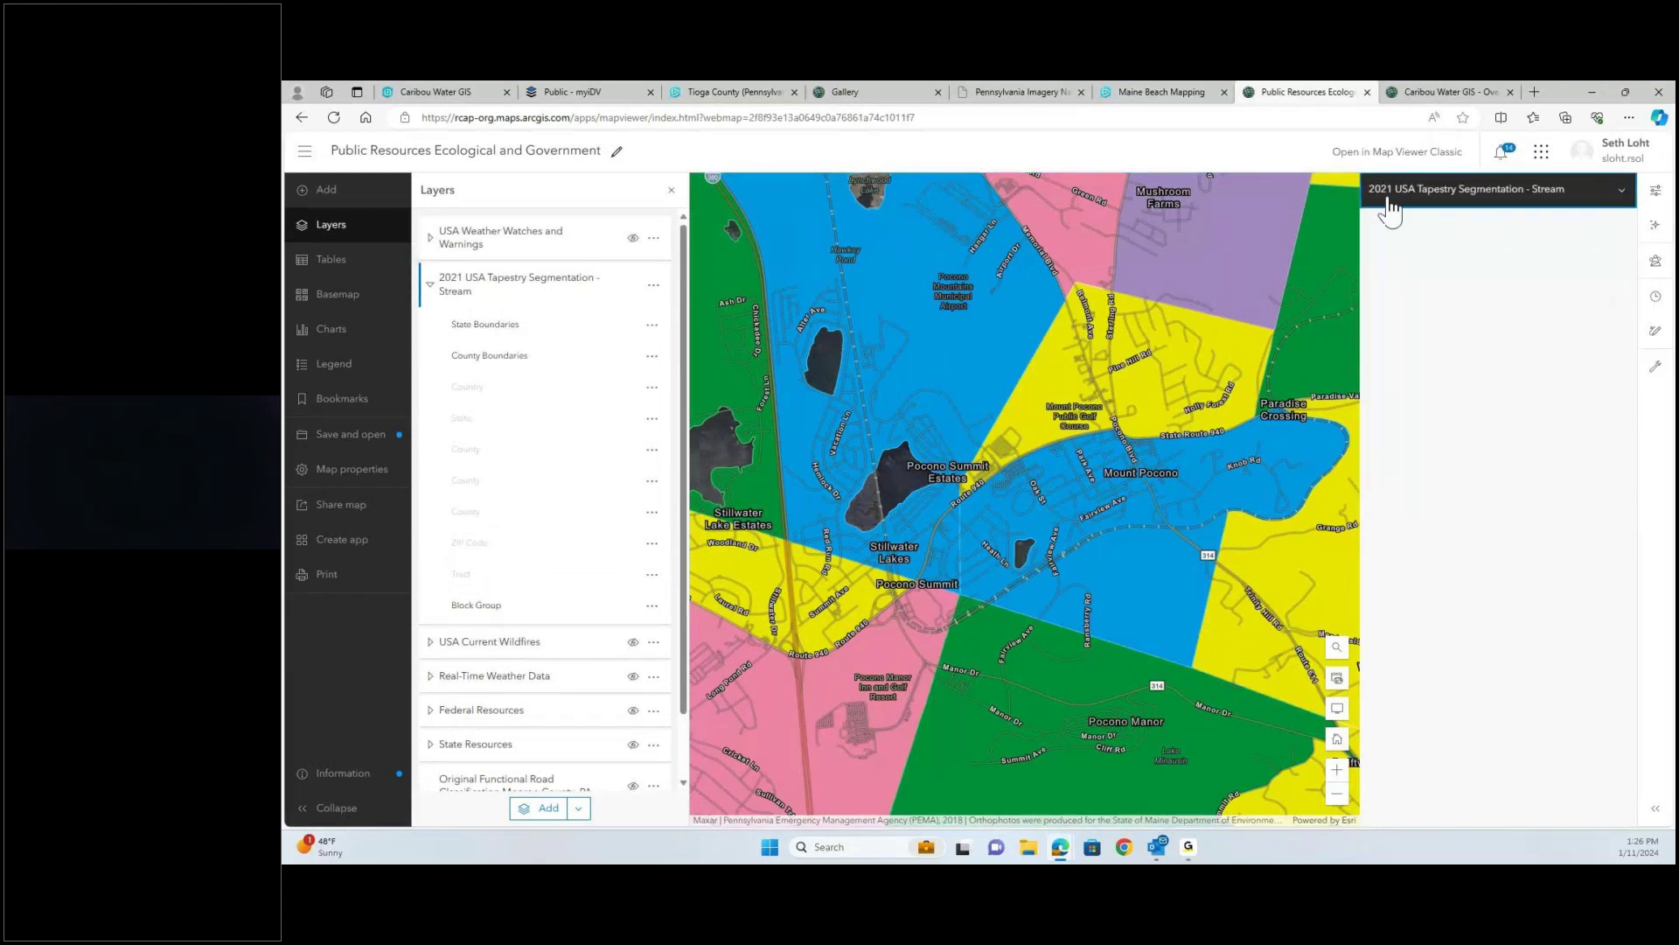
click(1656, 192)
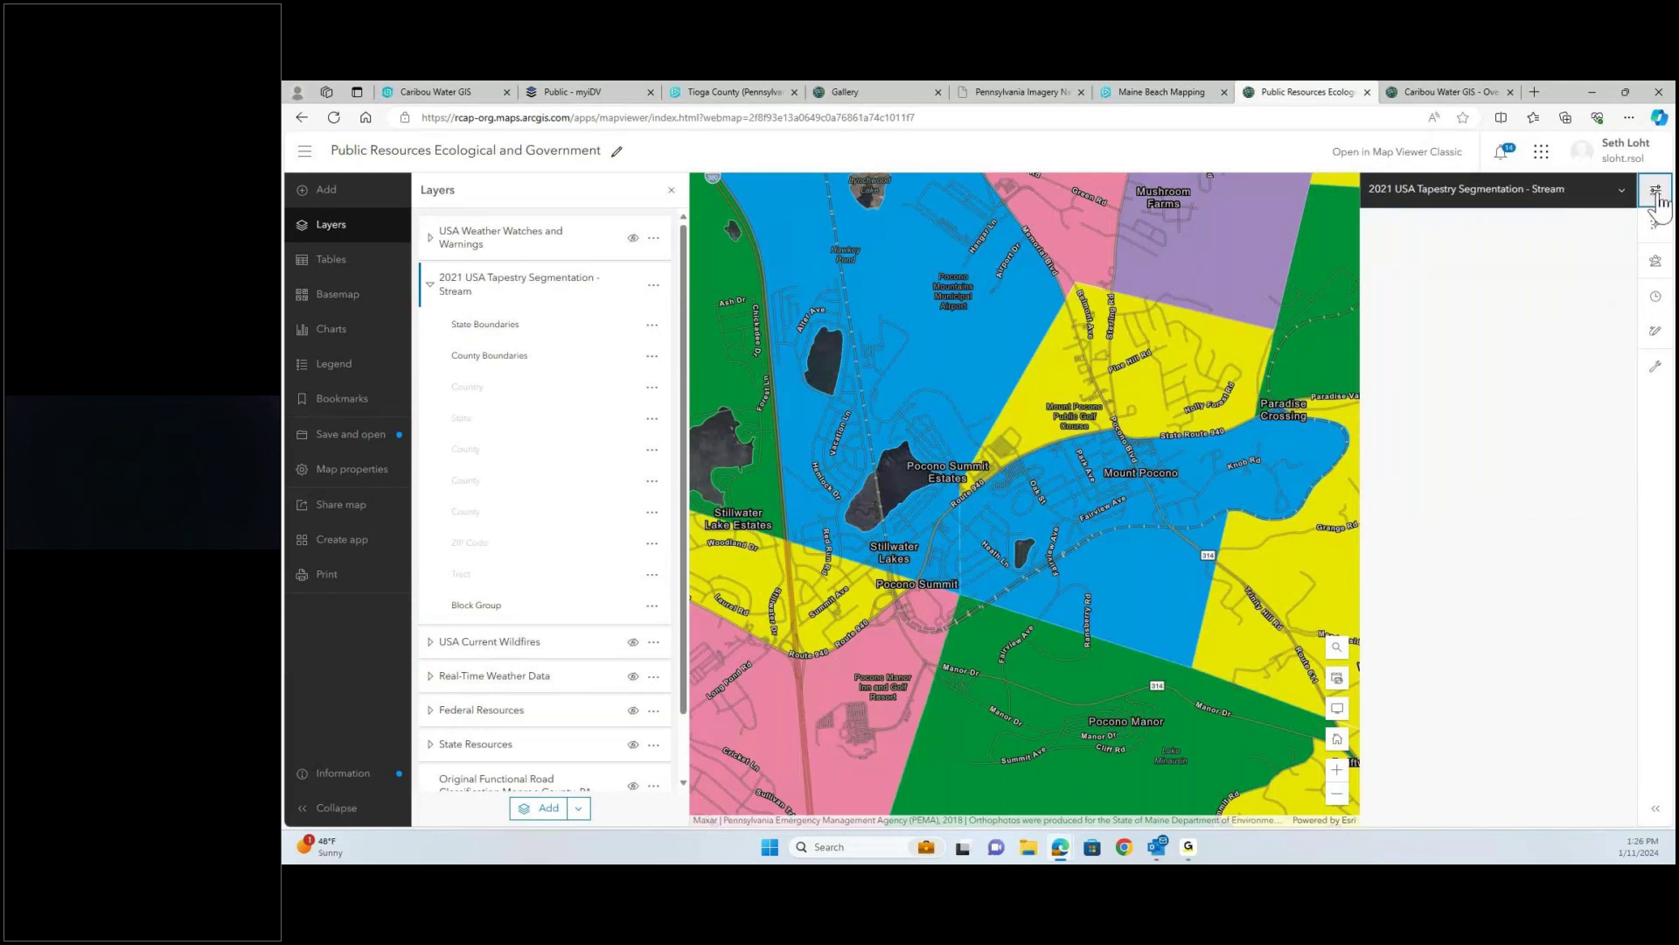
click(1583, 203)
click(1625, 198)
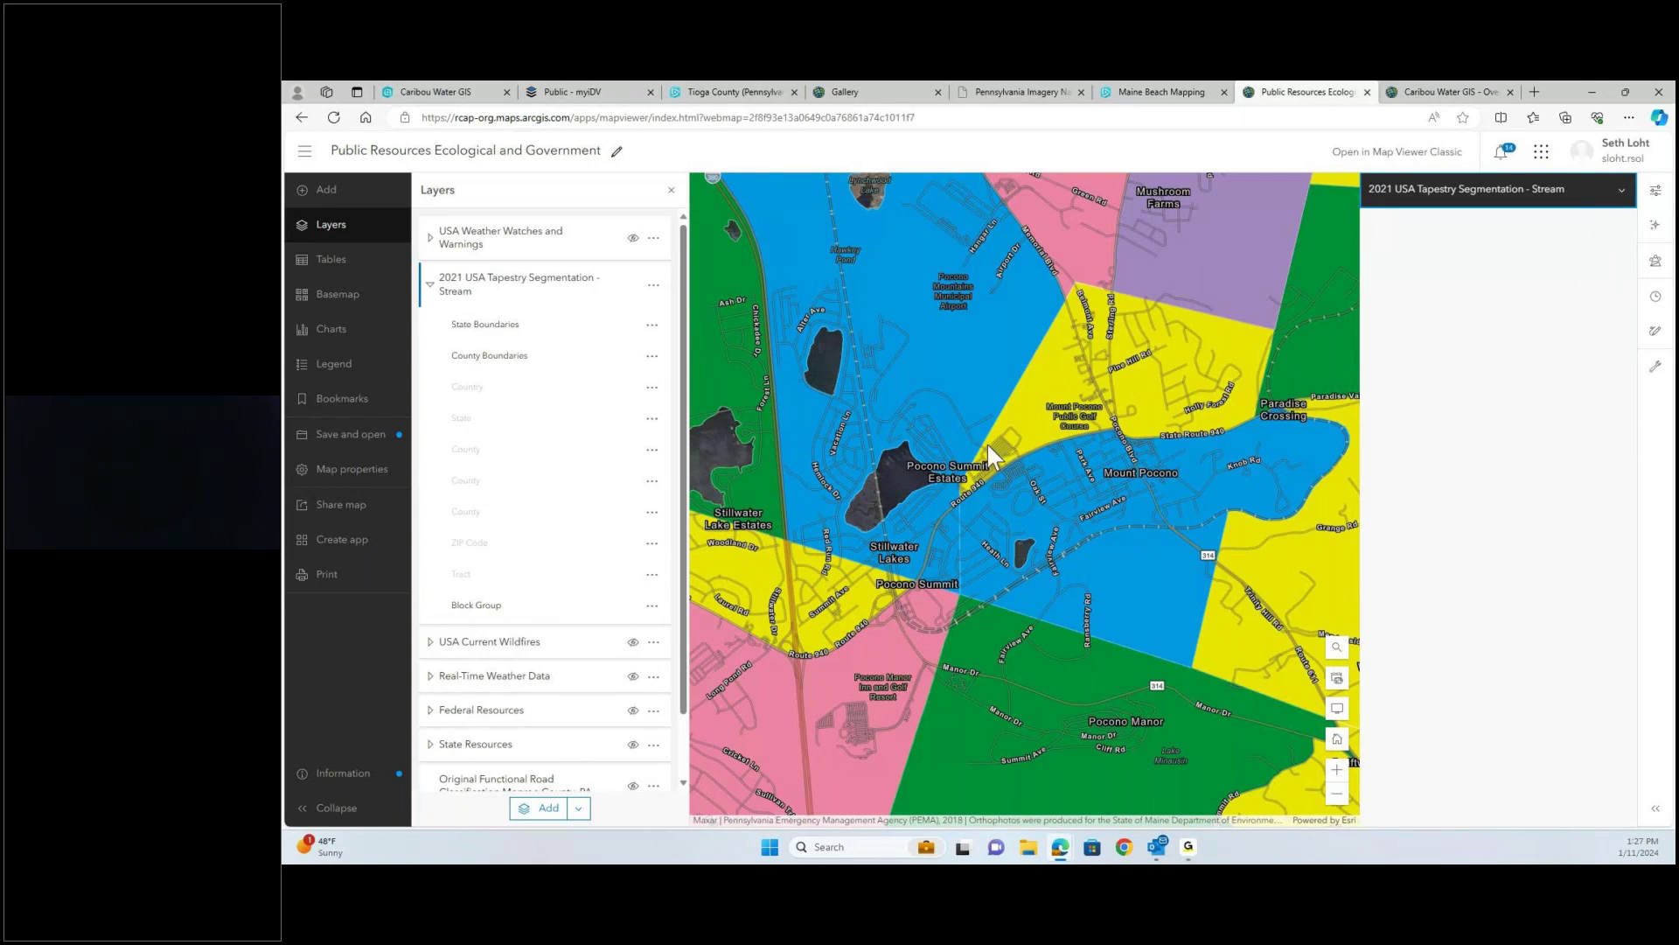
- Inspect the yellow block group north of Mount Pocono, reading its dominant tapestry segment, LifeMode group and demographics against the surrounding areas
click(1027, 411)
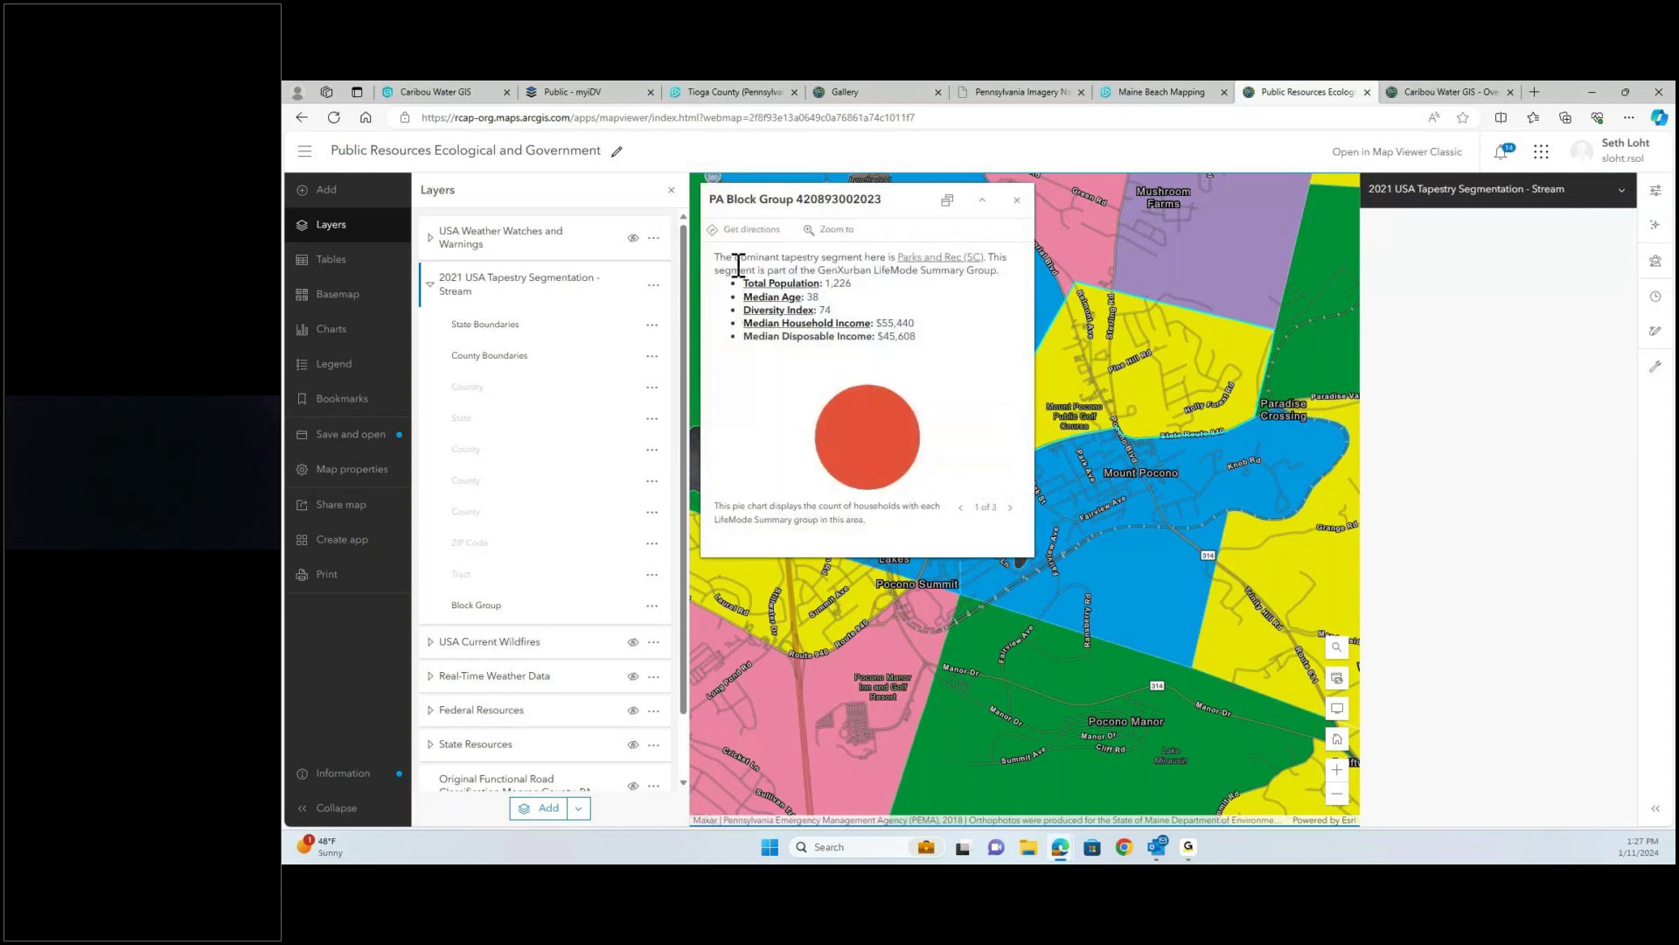
drag(1173, 365, 1210, 362)
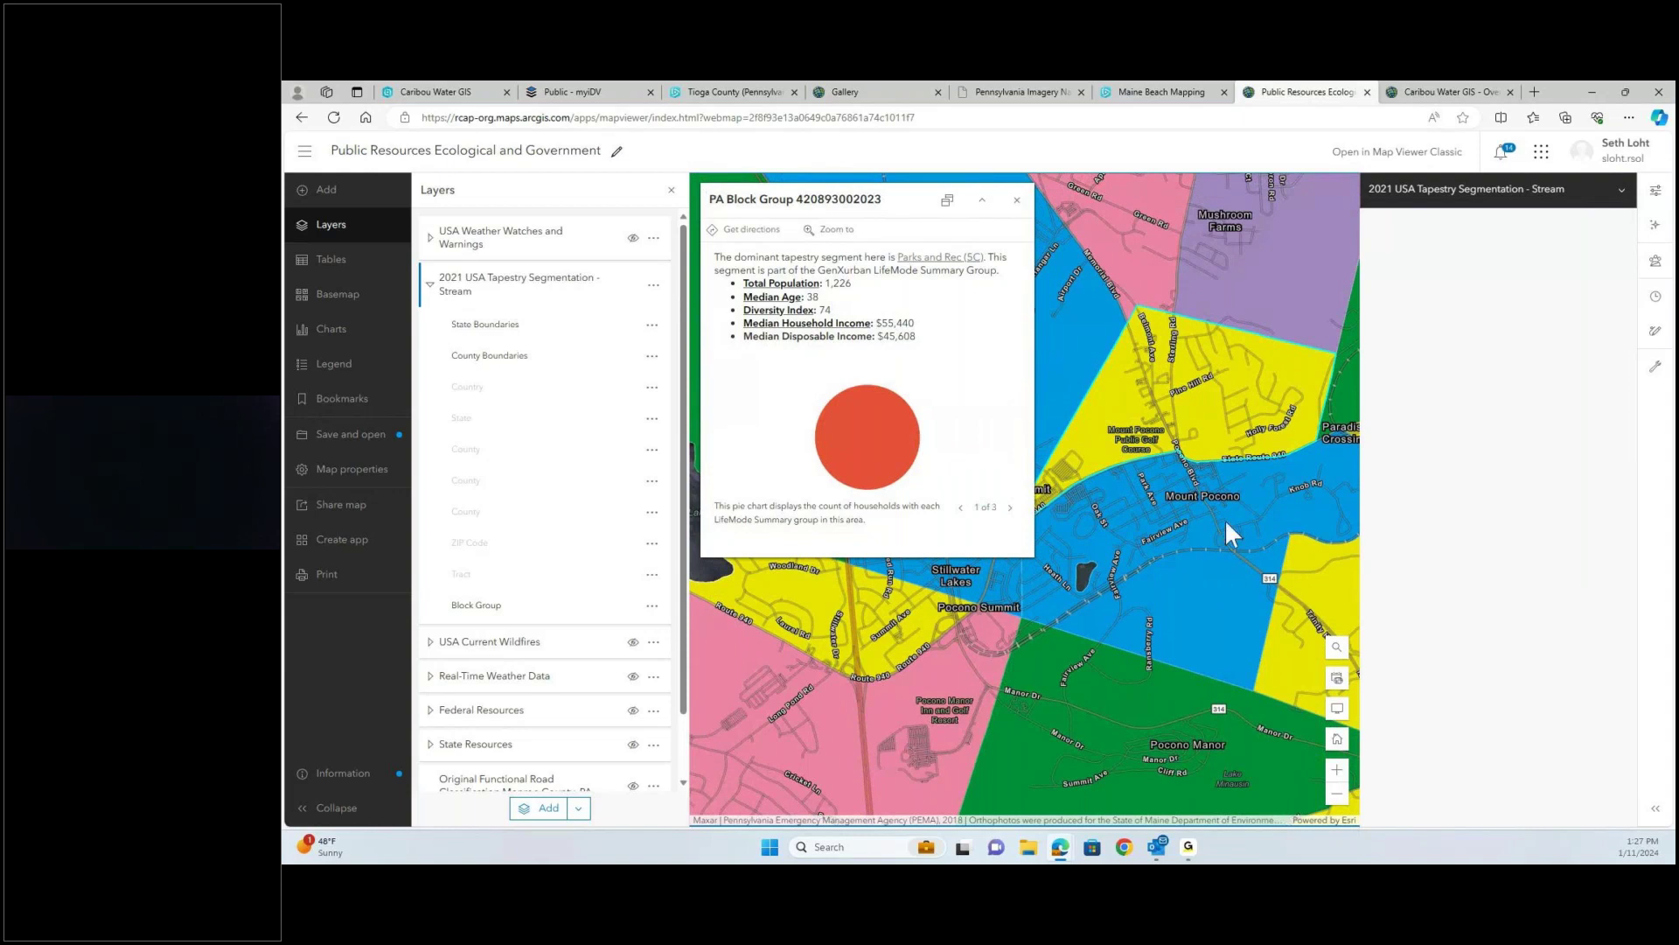
scroll(1225, 523, down, 1)
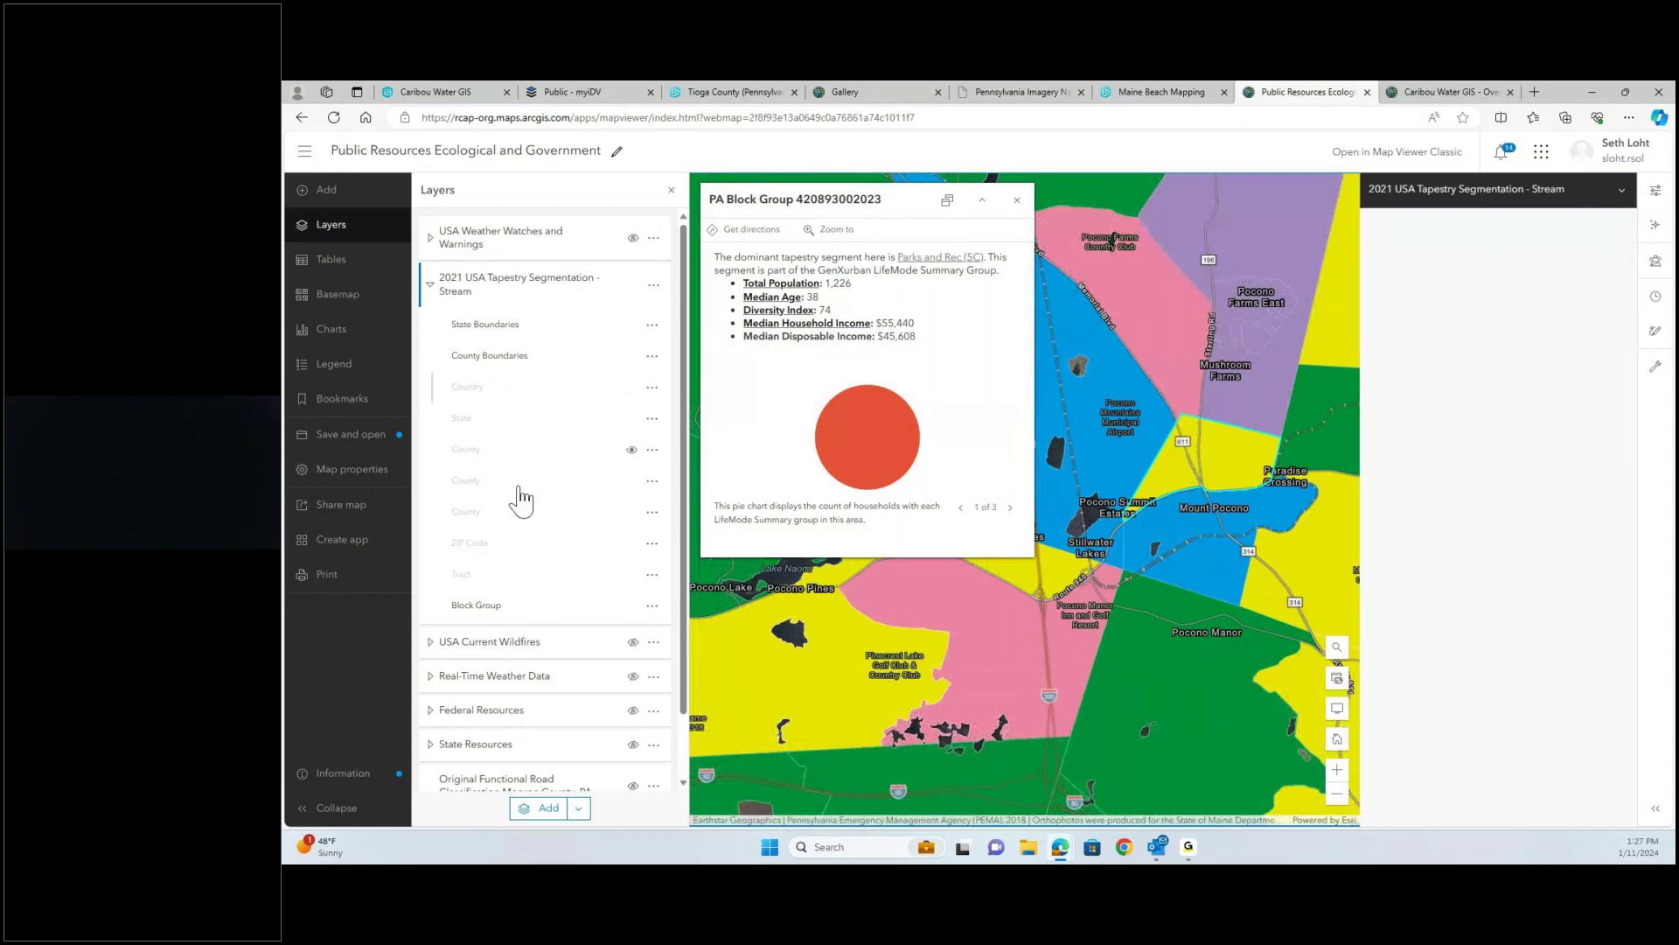
drag(1115, 496, 1217, 496)
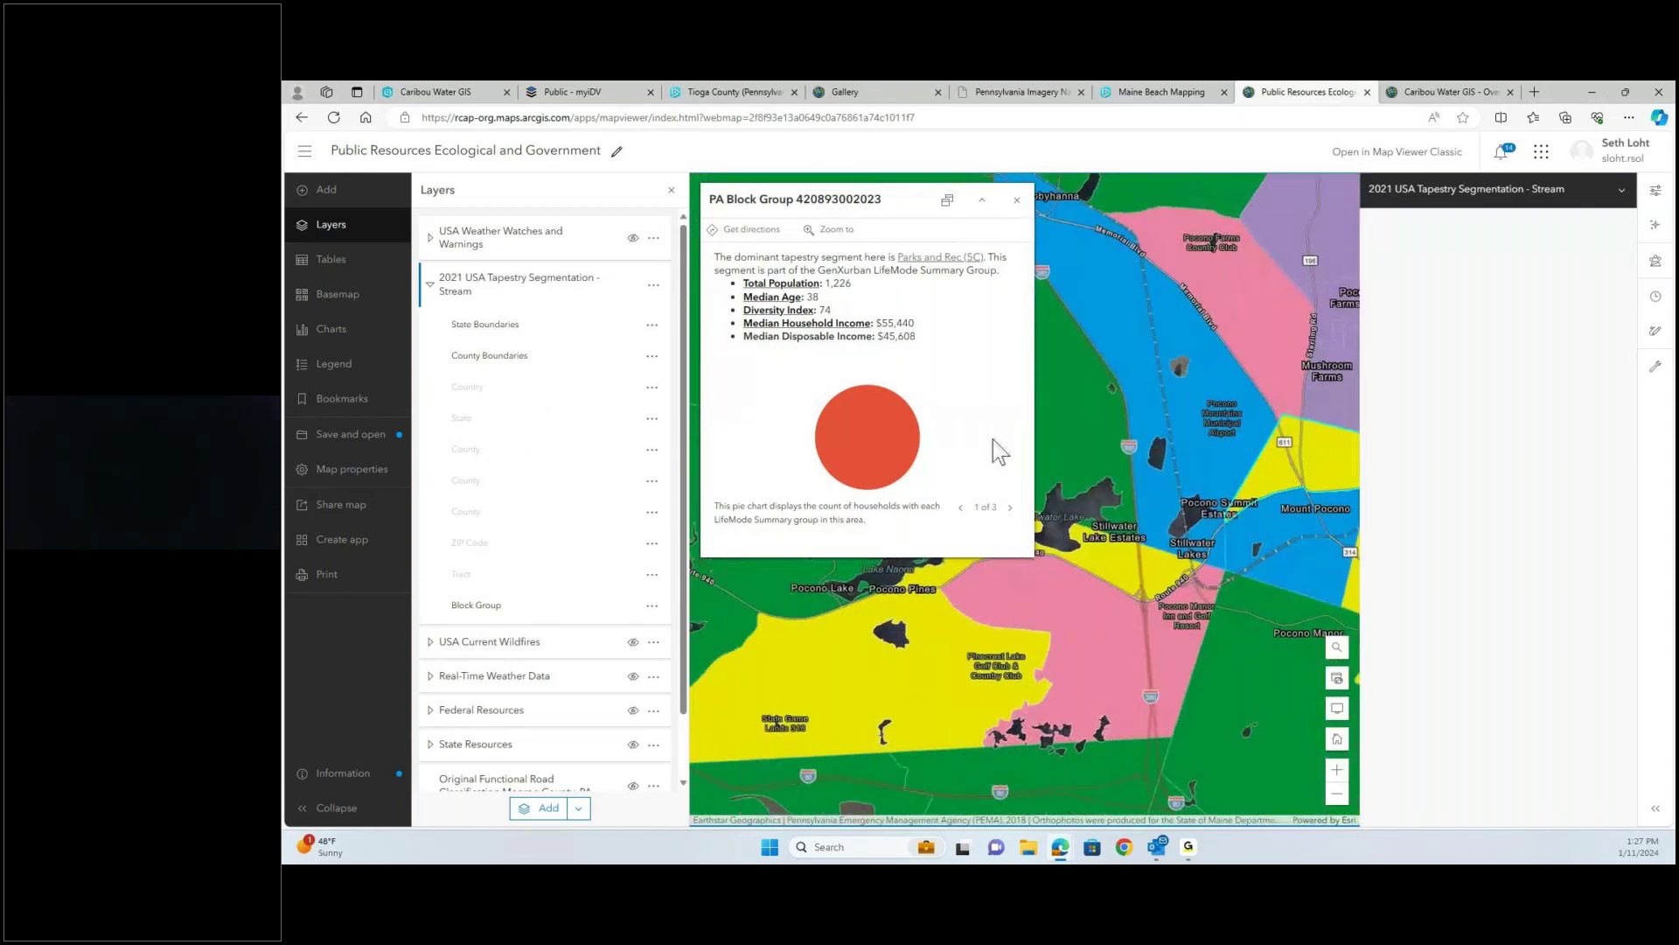
drag(1316, 460, 1166, 523)
drag(890, 258, 960, 259)
click(991, 272)
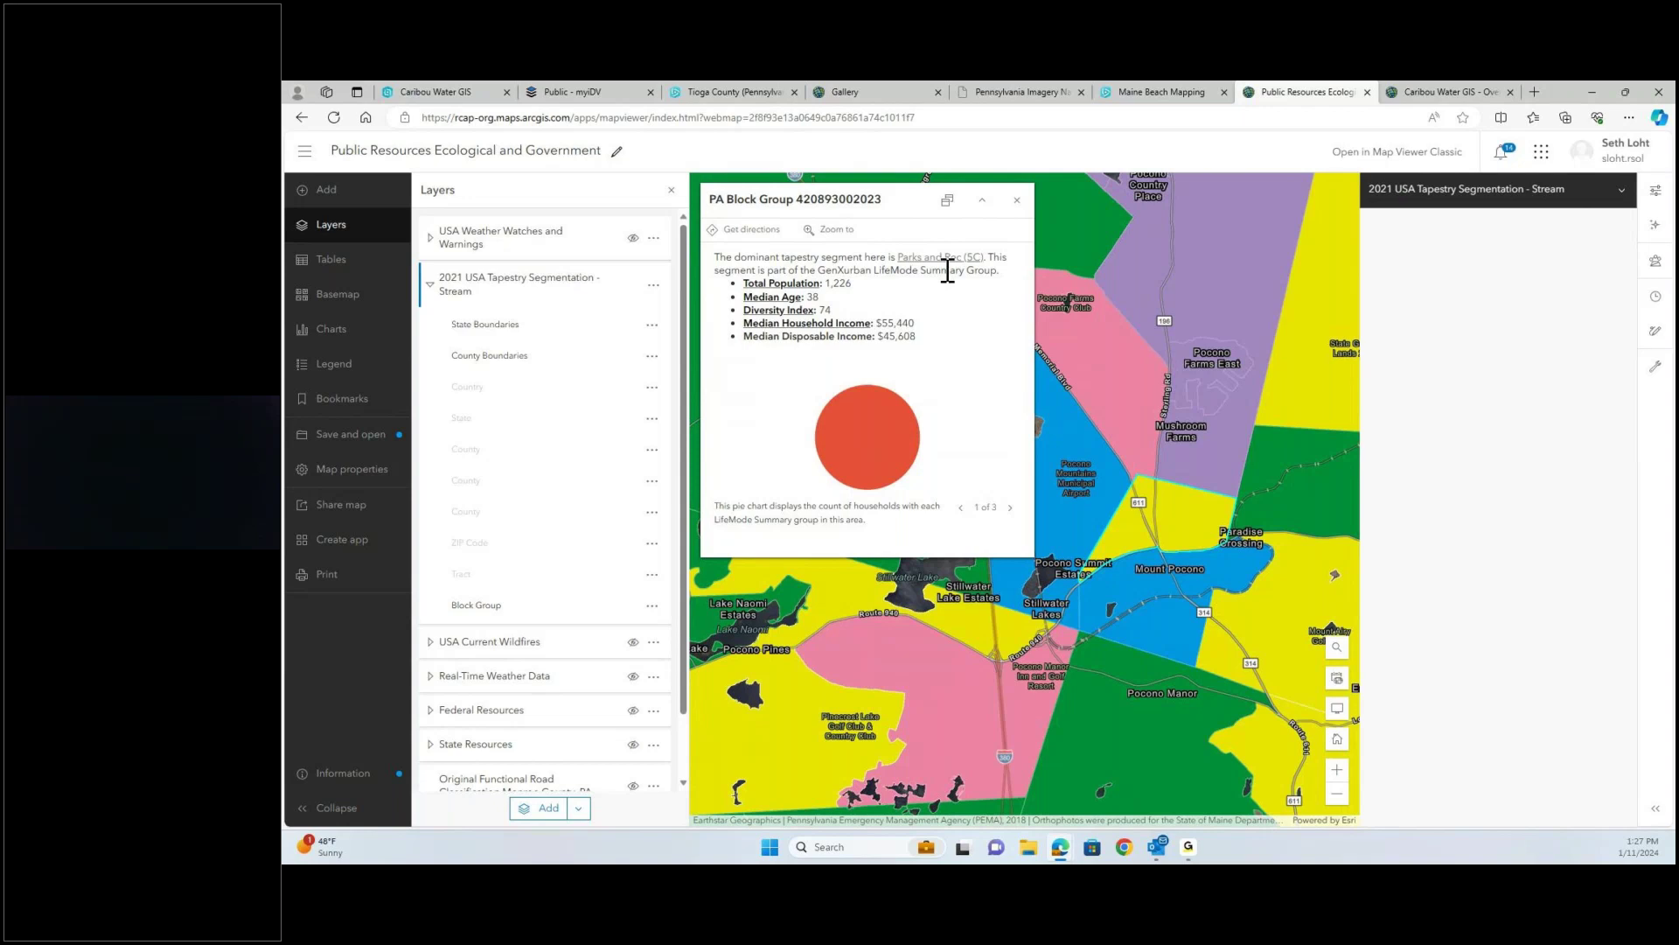
drag(825, 270, 920, 271)
click(844, 273)
- Examine the block group's race and ethnicity pie chart and the linked Tapestry Segmentation image, and return to the pie chart
click(1011, 507)
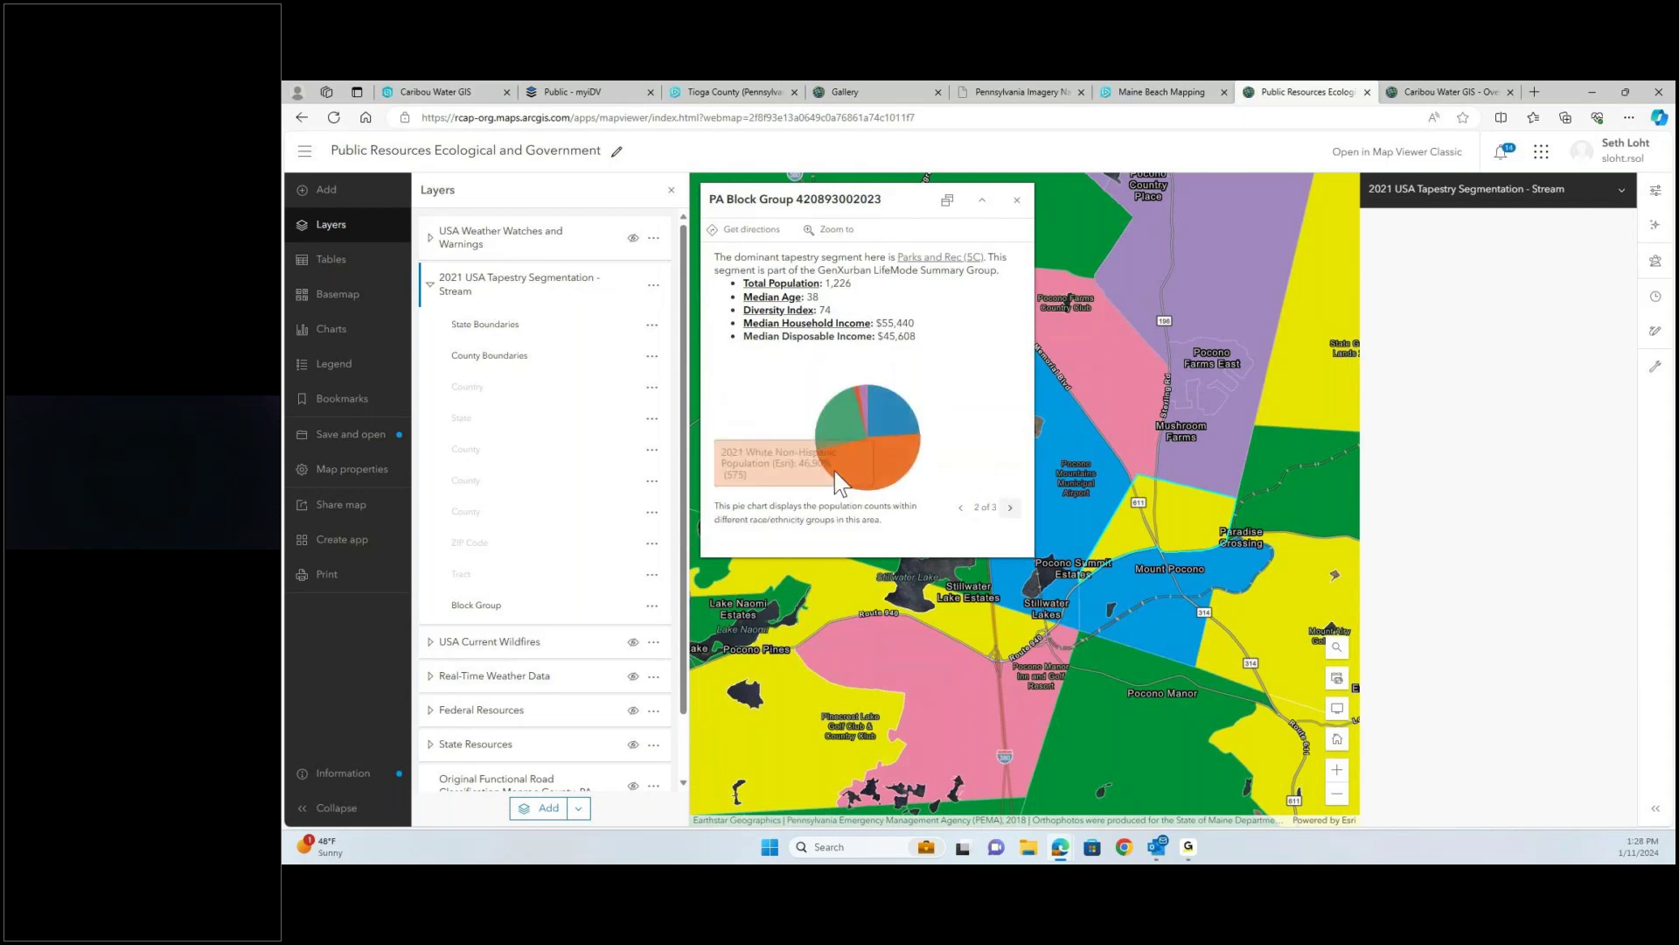
mouse_move(874, 453)
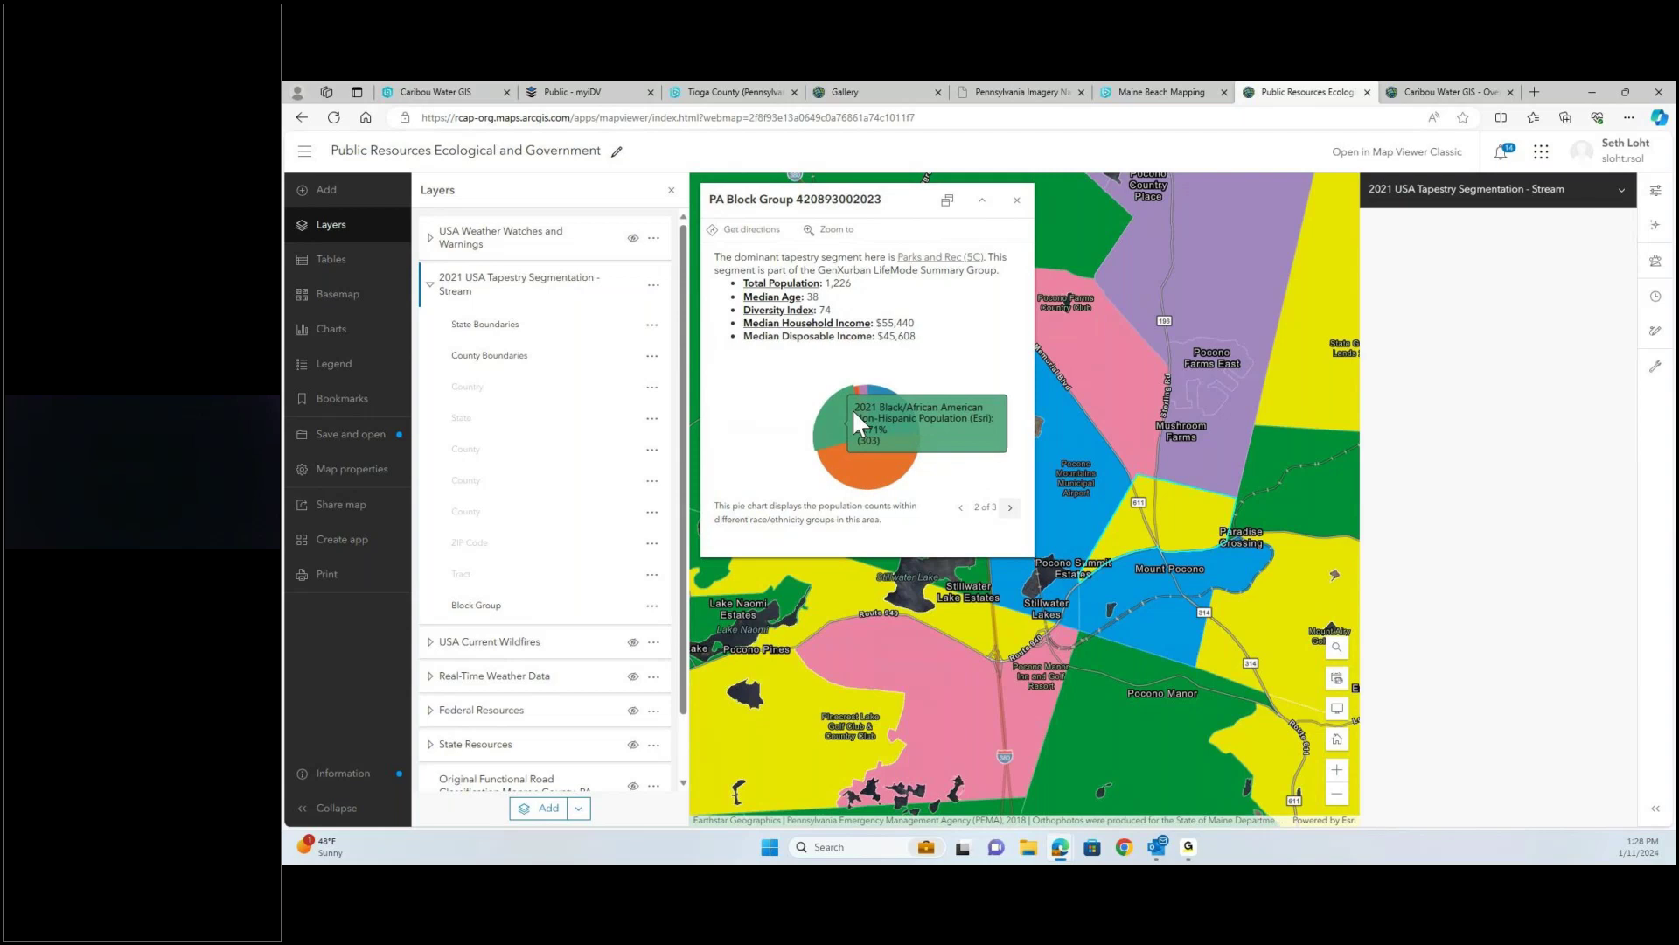
mouse_move(860, 391)
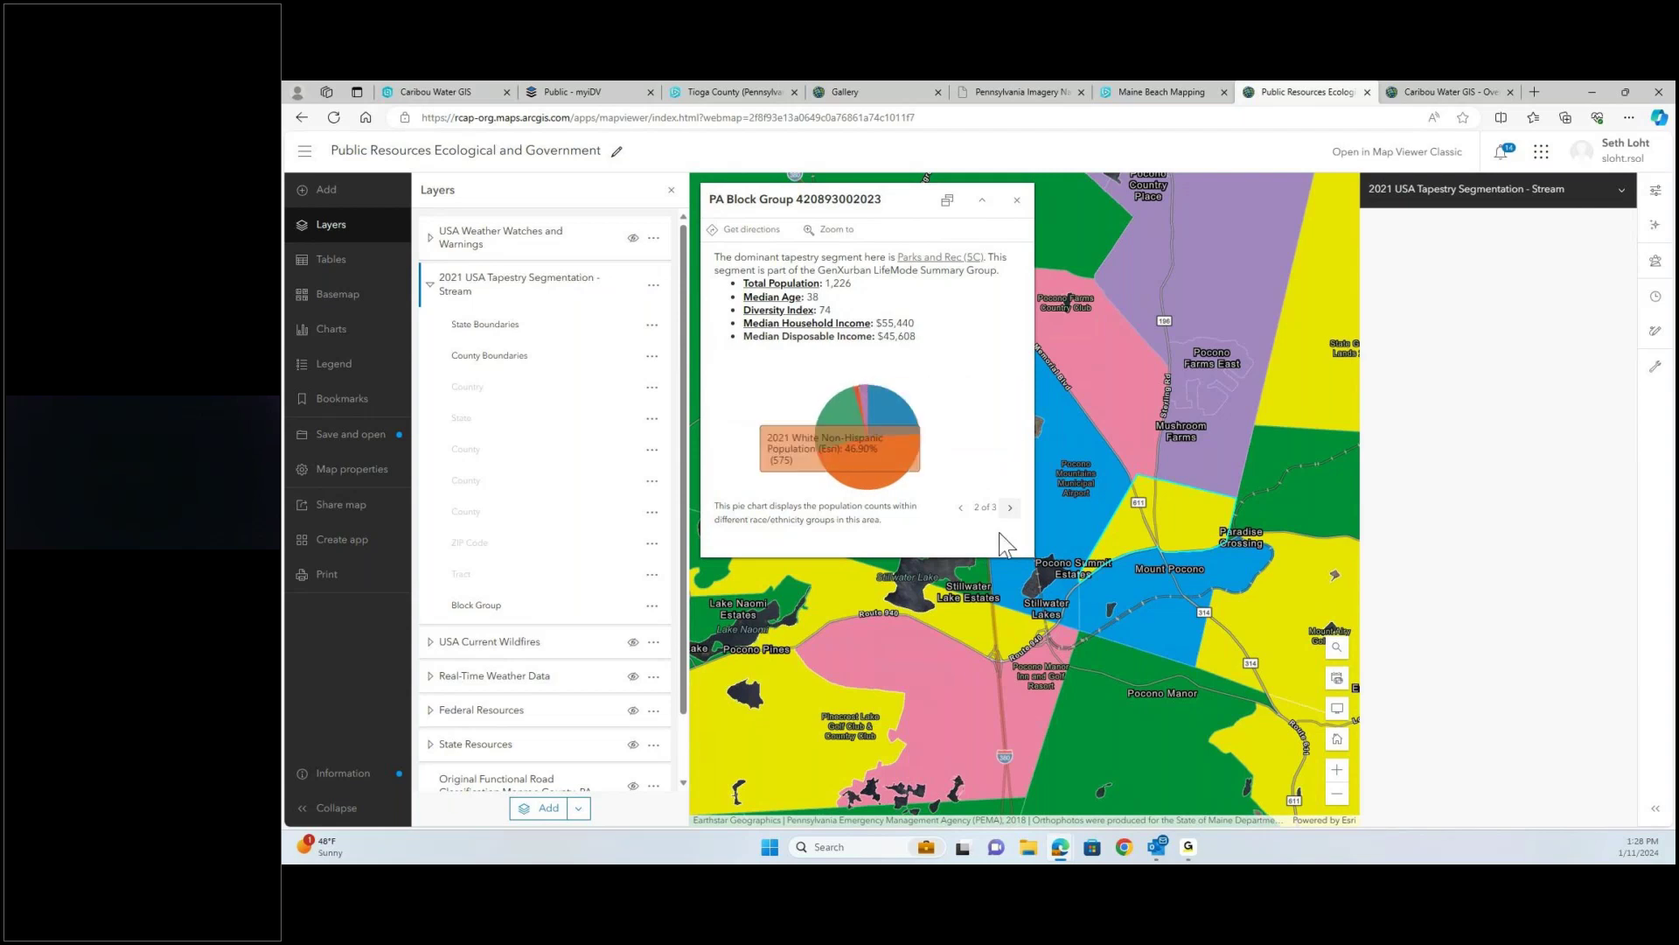
click(1010, 508)
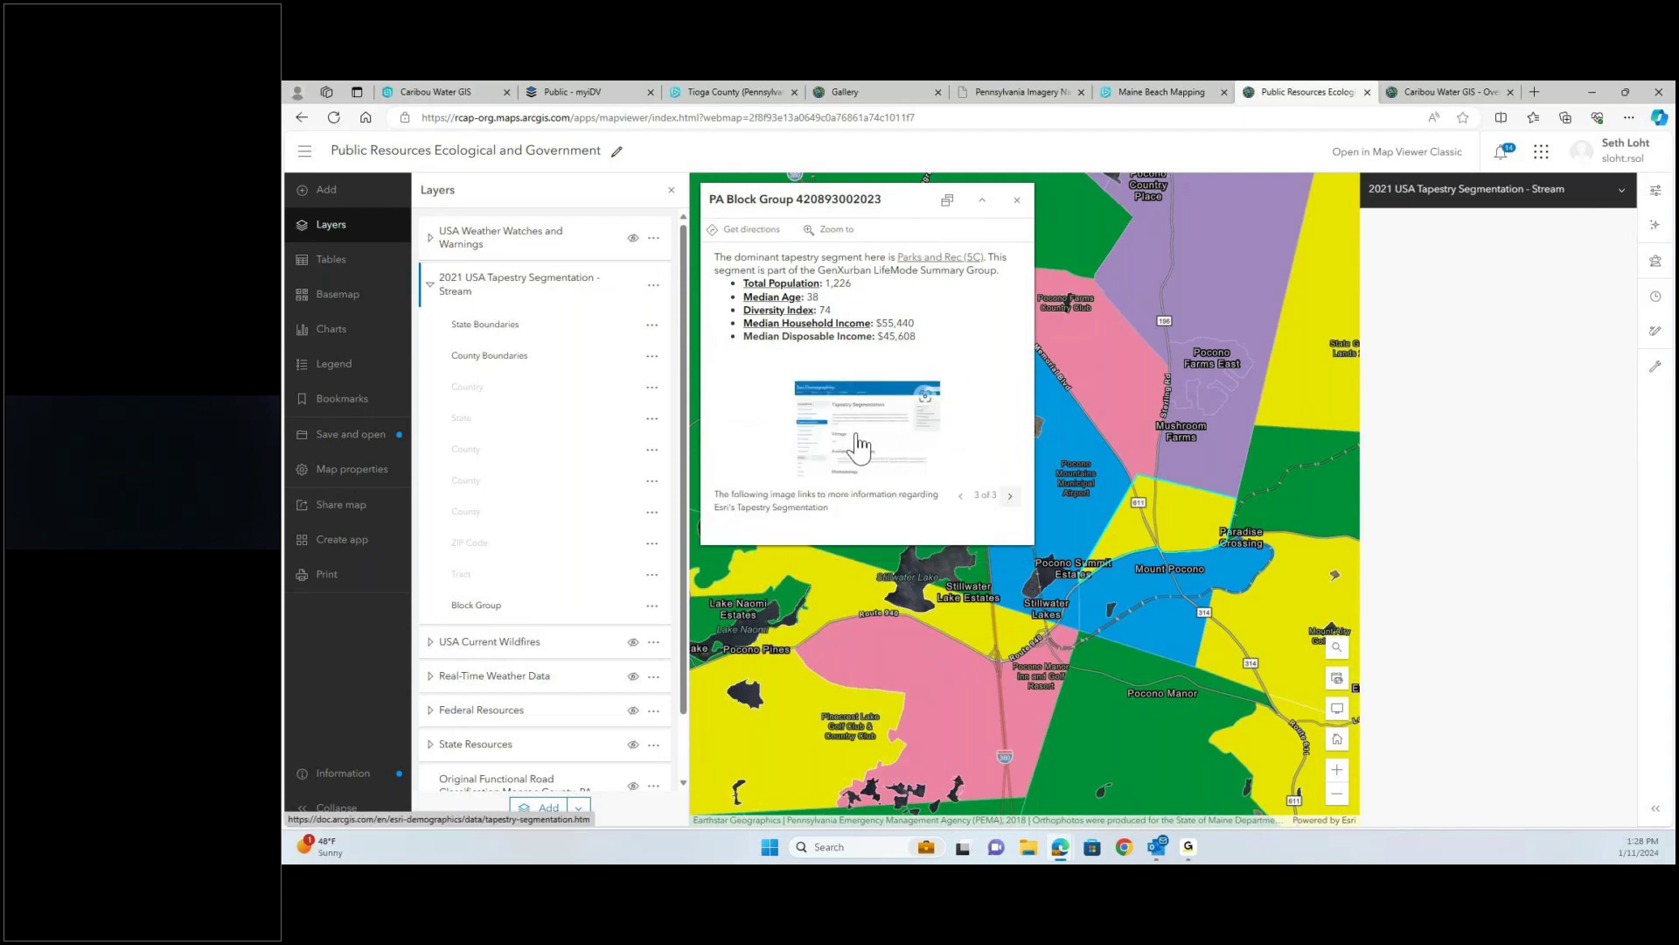
click(960, 496)
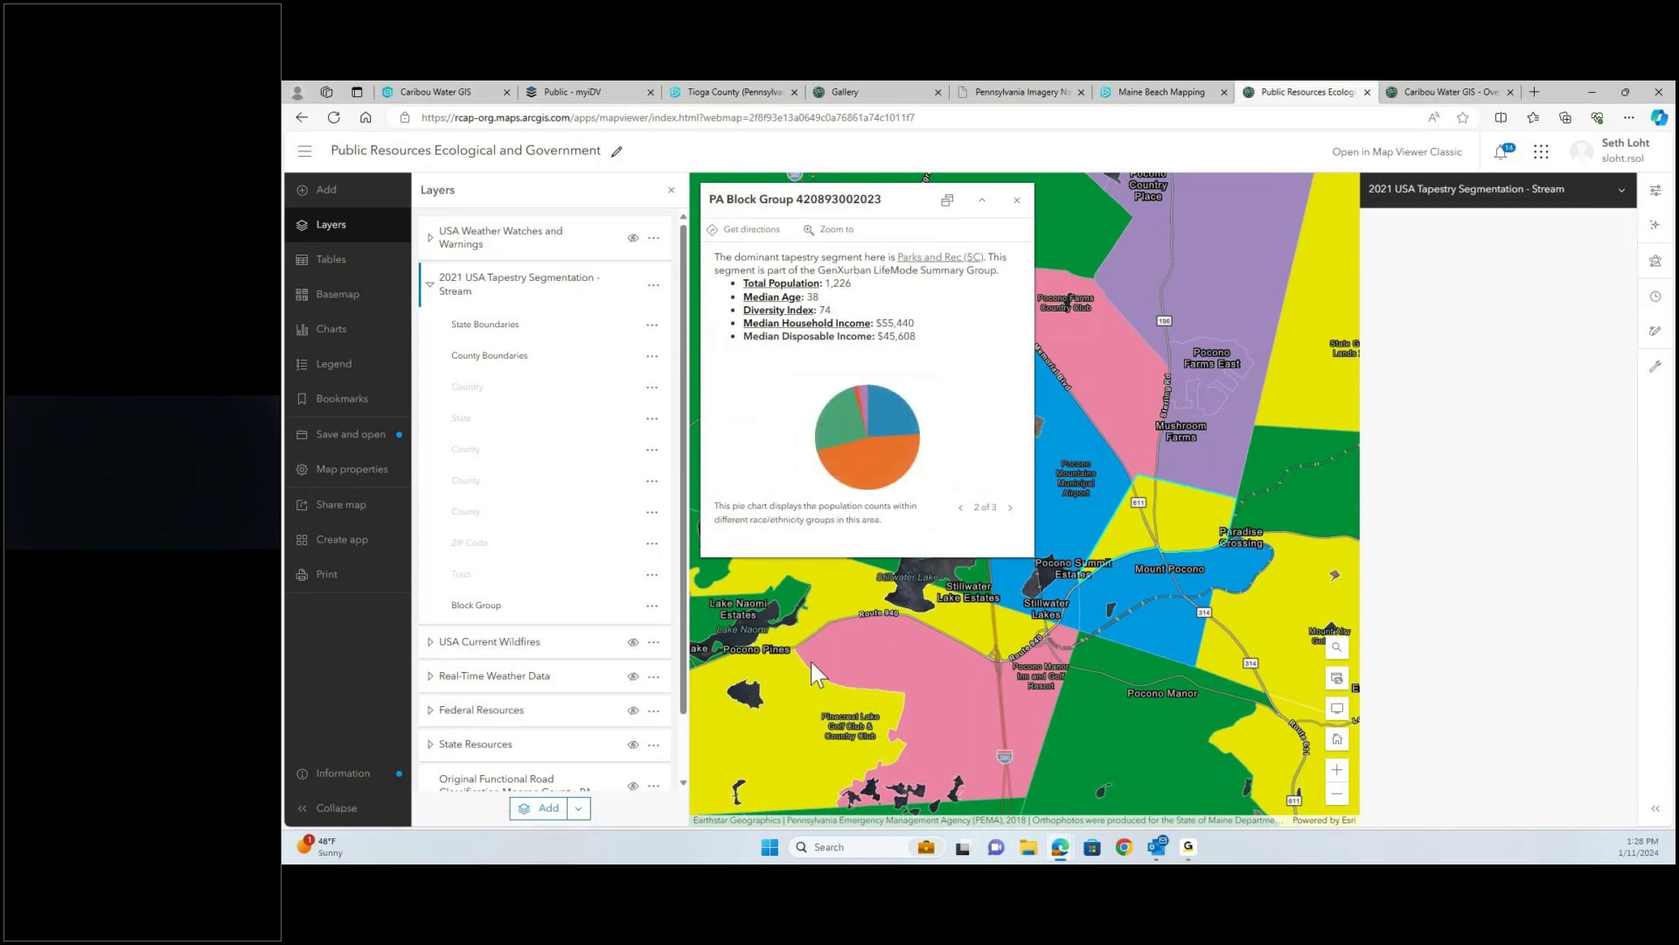
- Compare the pink block group south of Stillwater Lake Estates with the green one near Warnertown, reading LifeMode group, median age and total population
click(890, 633)
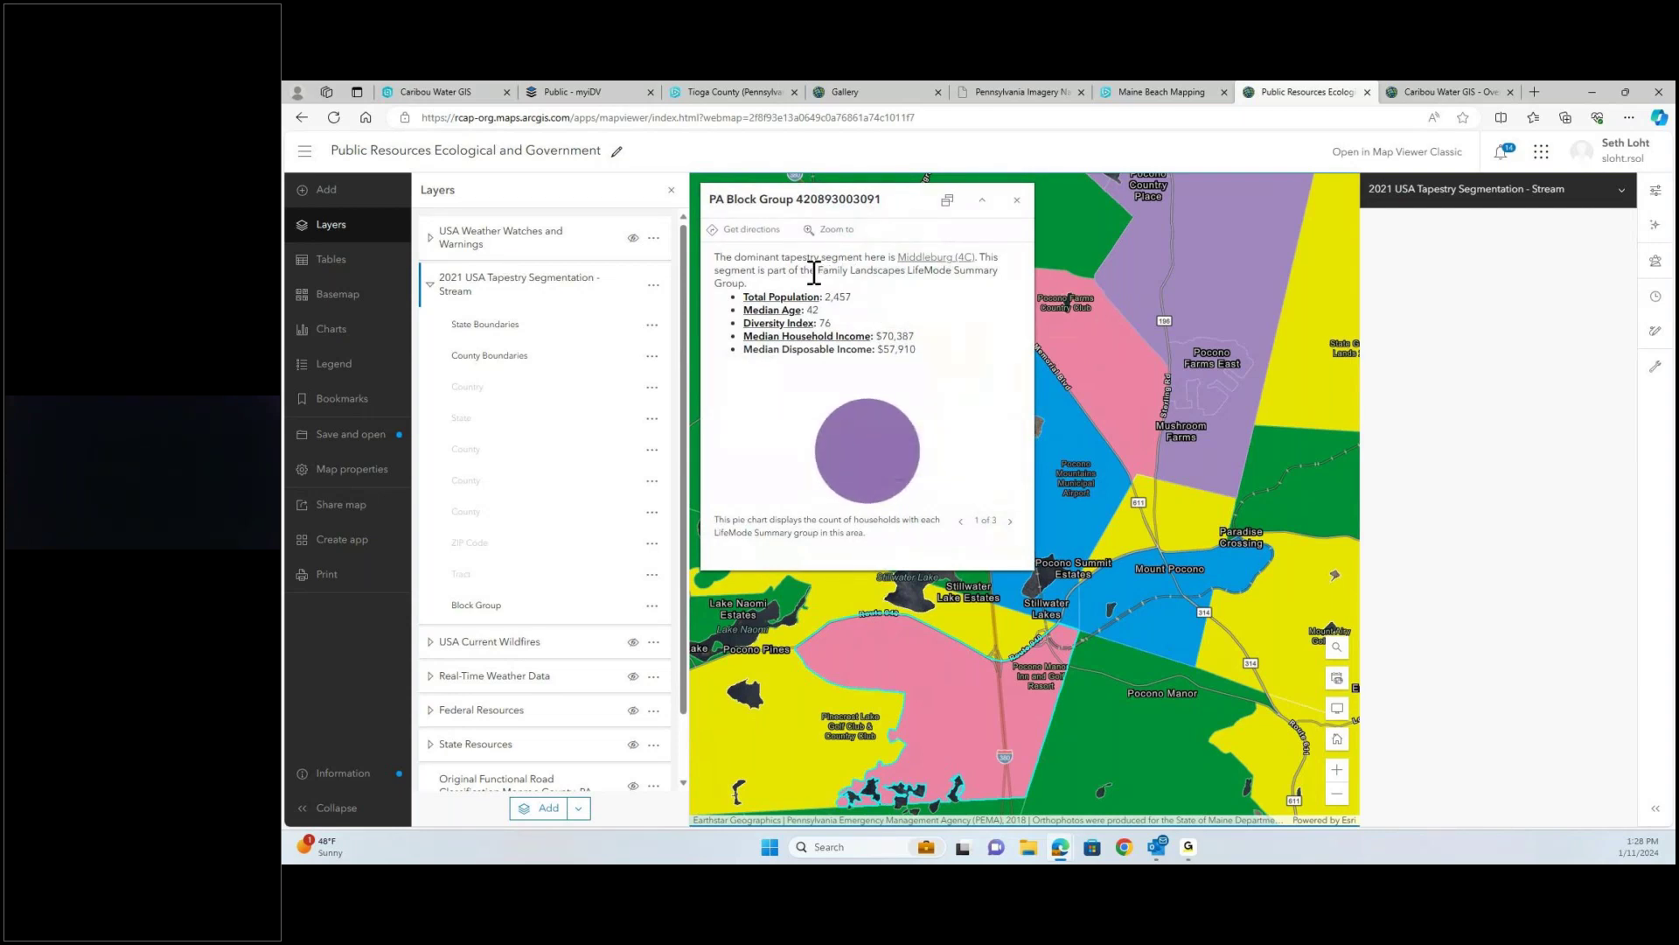
drag(820, 271, 954, 271)
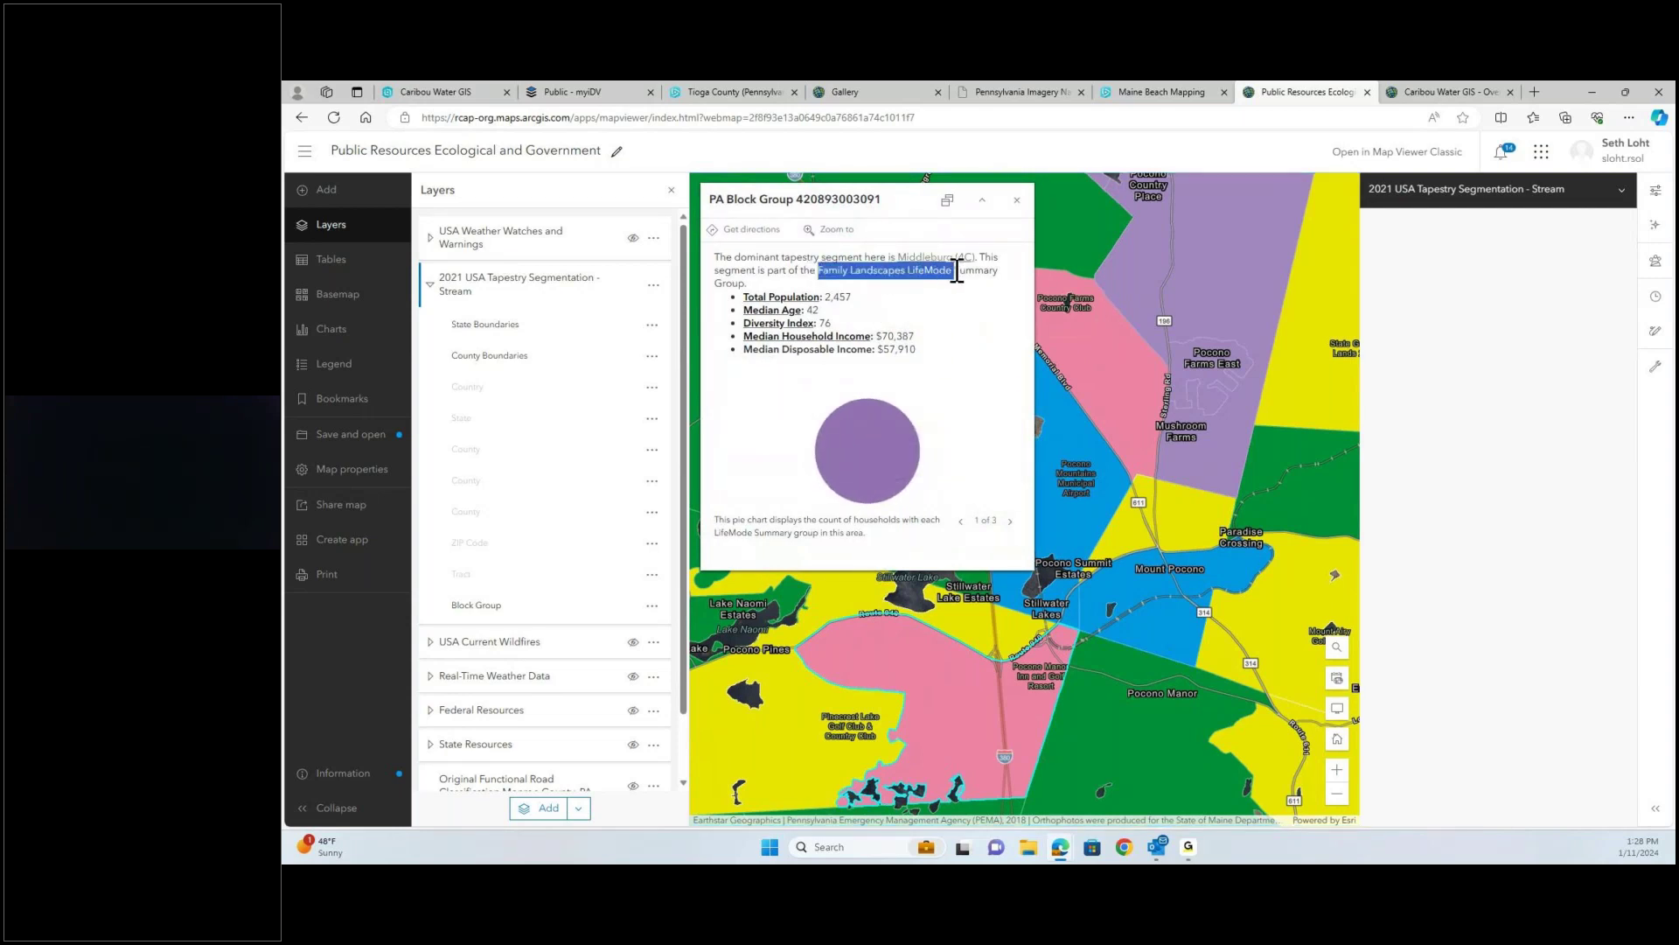
click(759, 716)
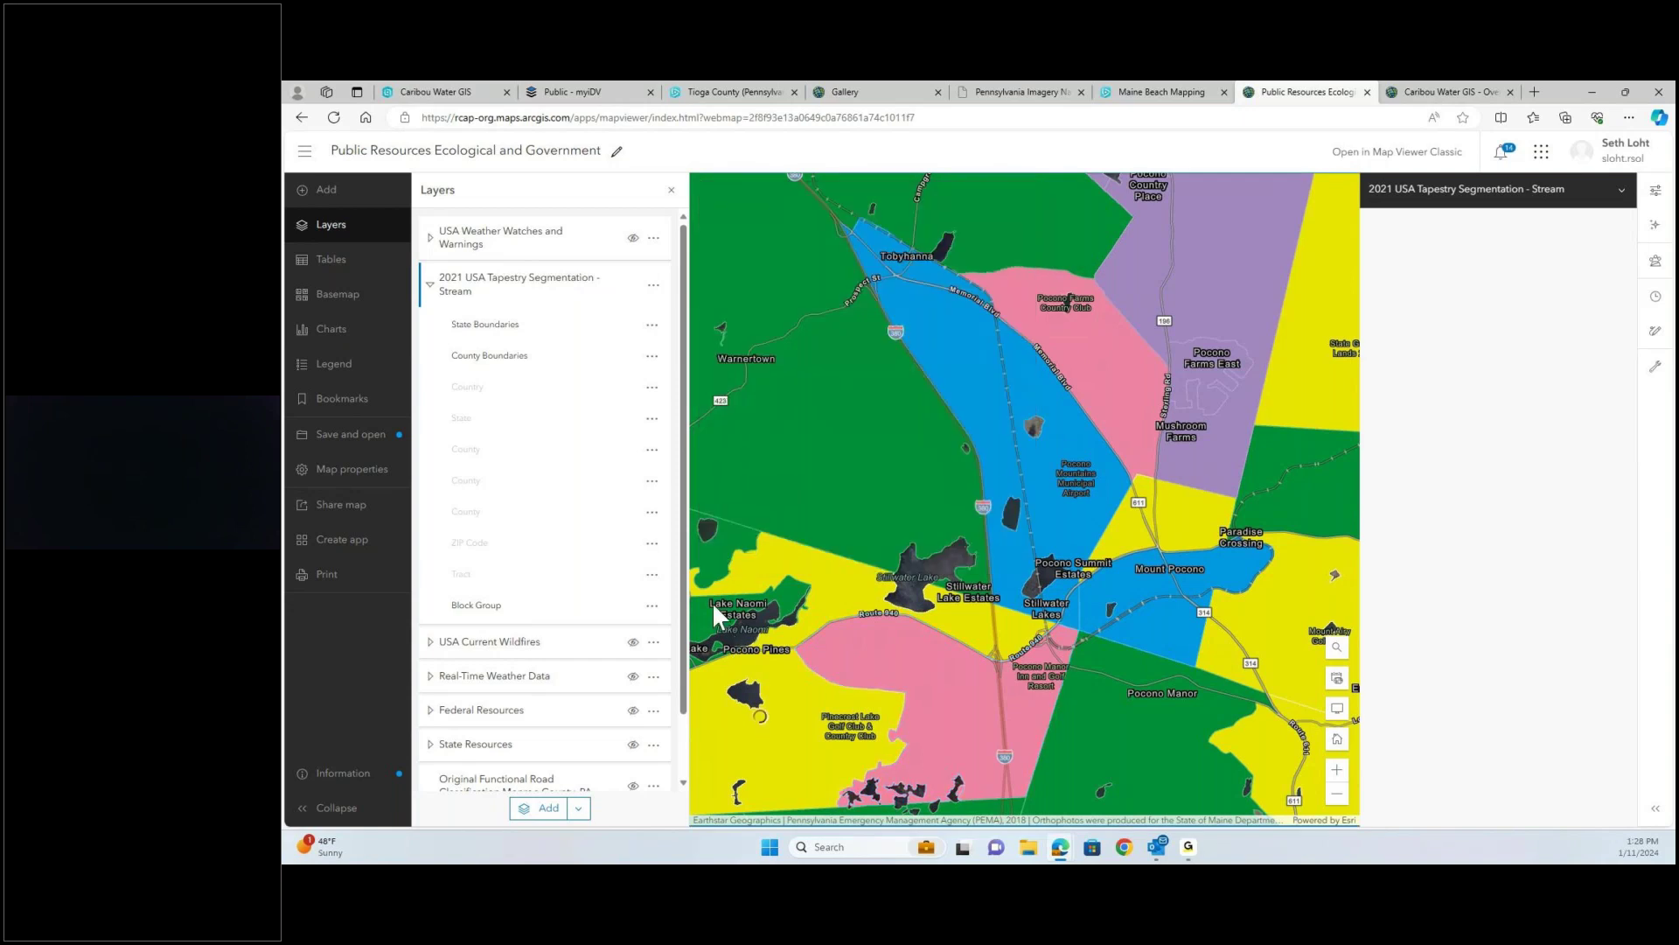
click(768, 417)
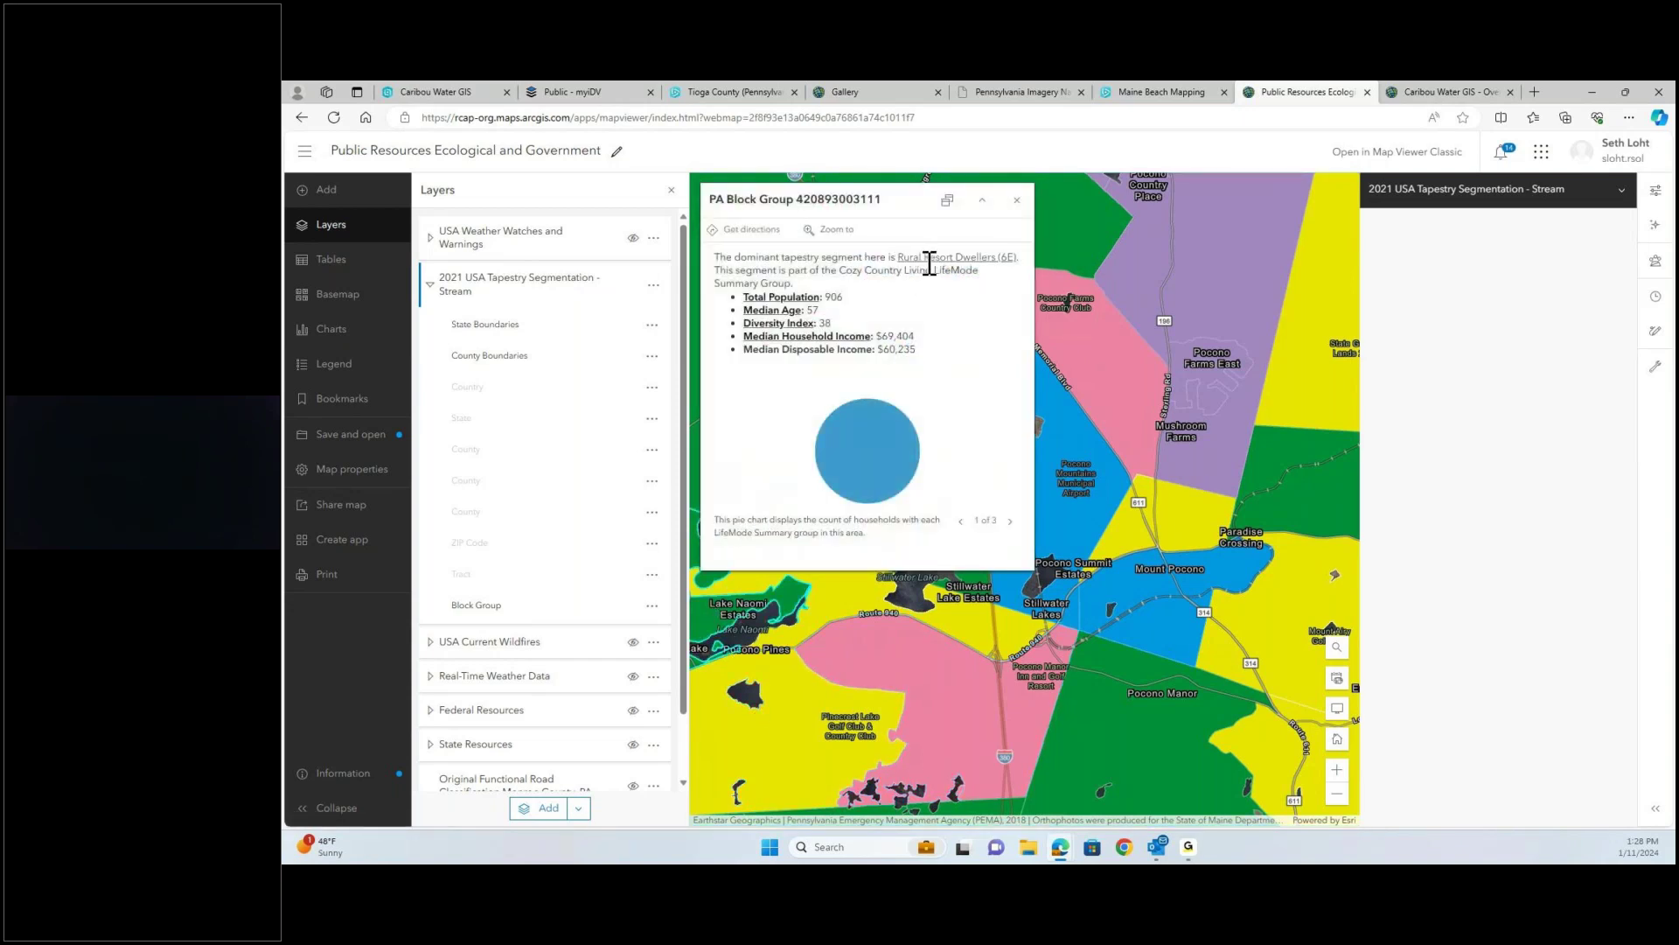
drag(837, 273, 938, 271)
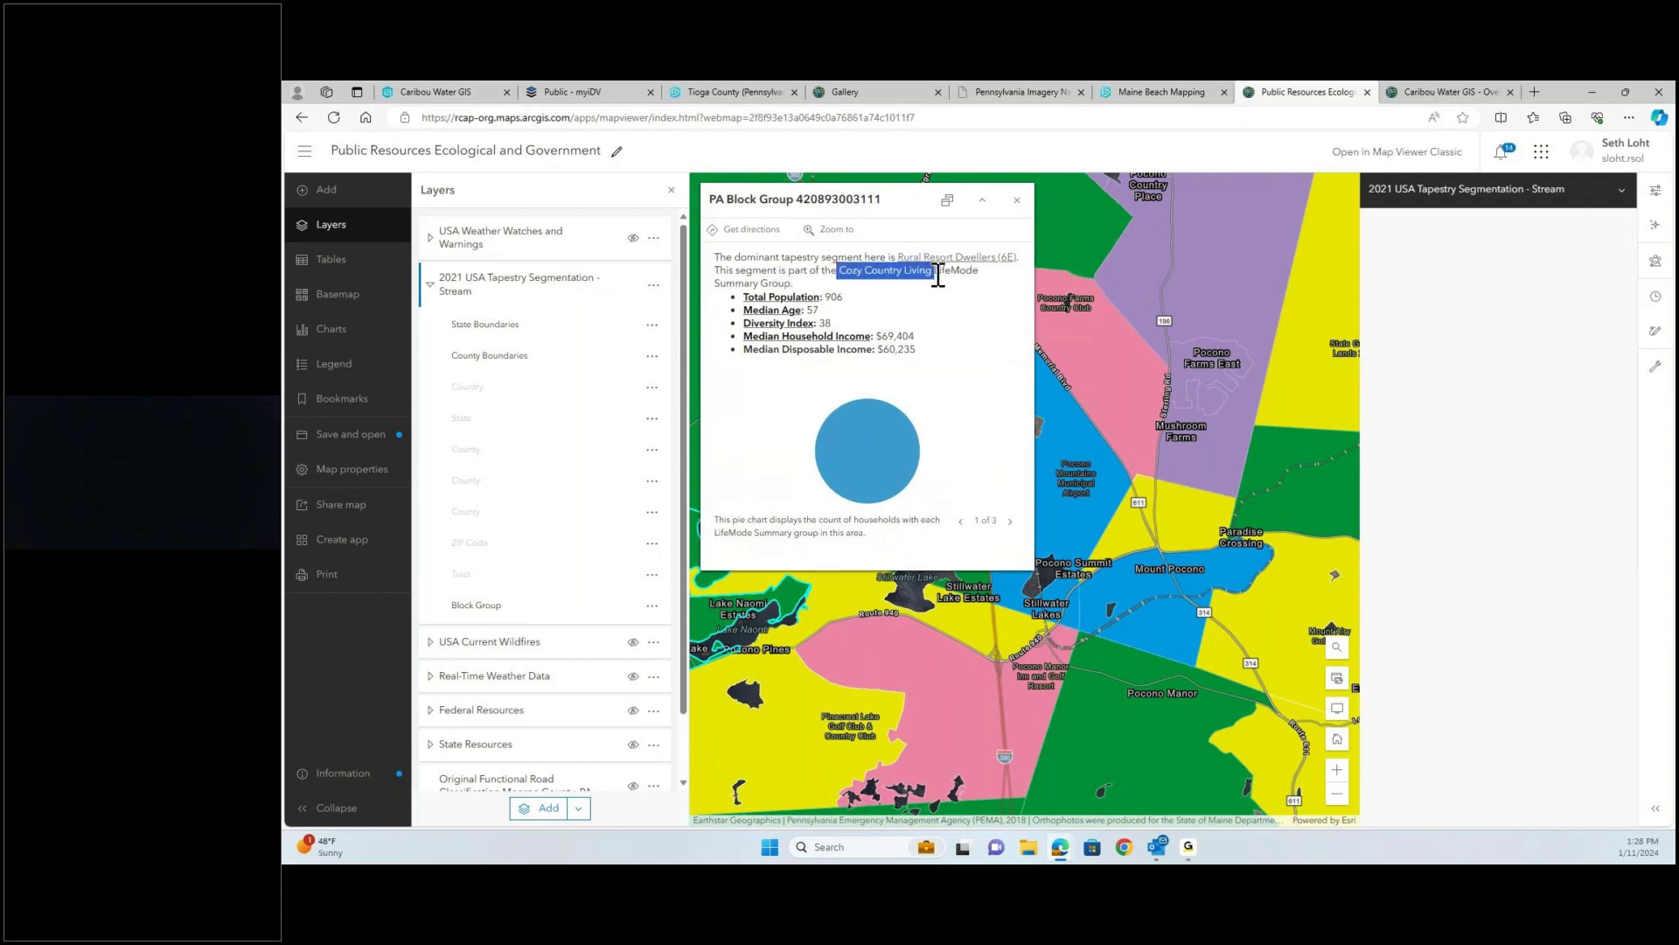
double_click(811, 311)
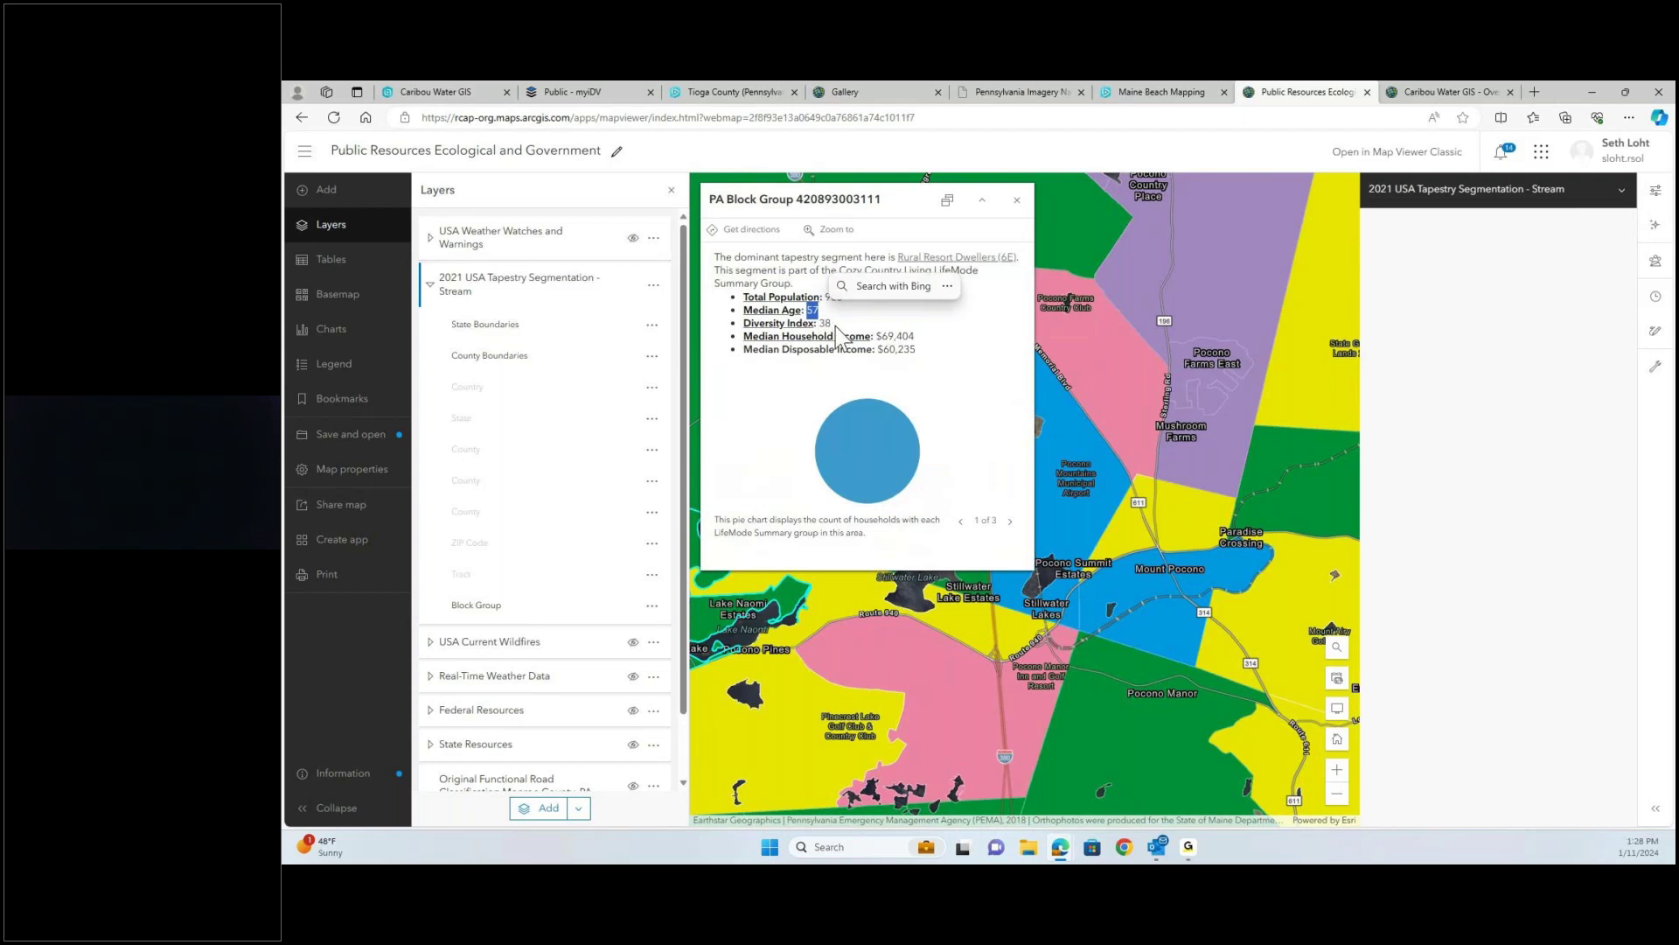
click(836, 330)
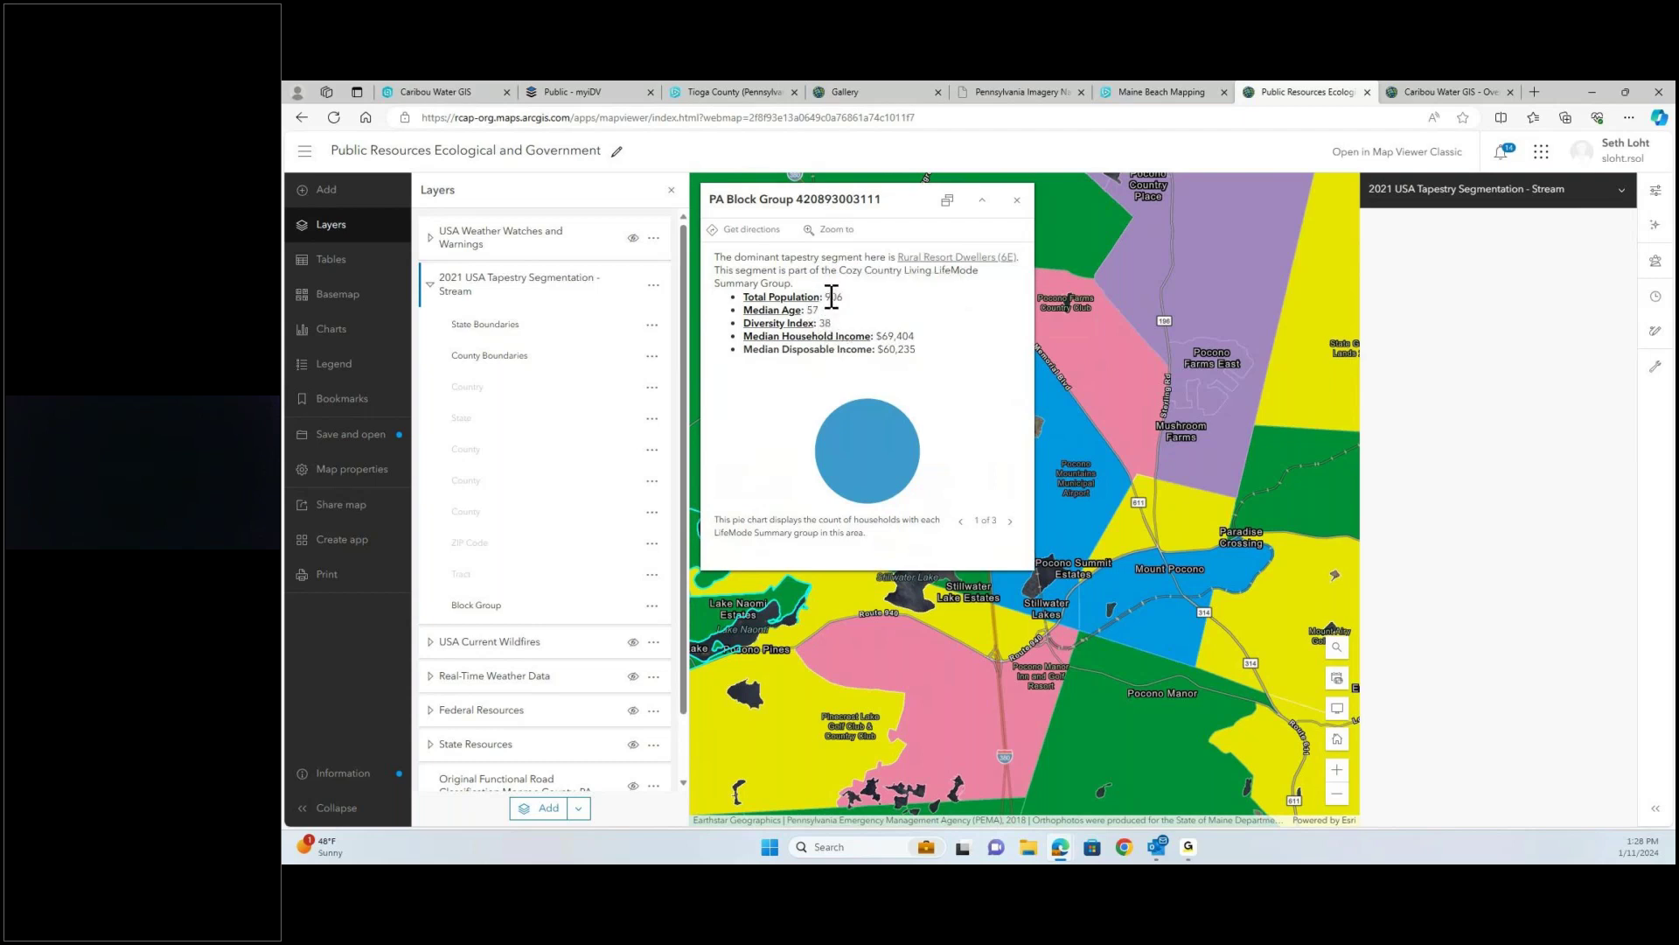
double_click(831, 296)
click(1017, 200)
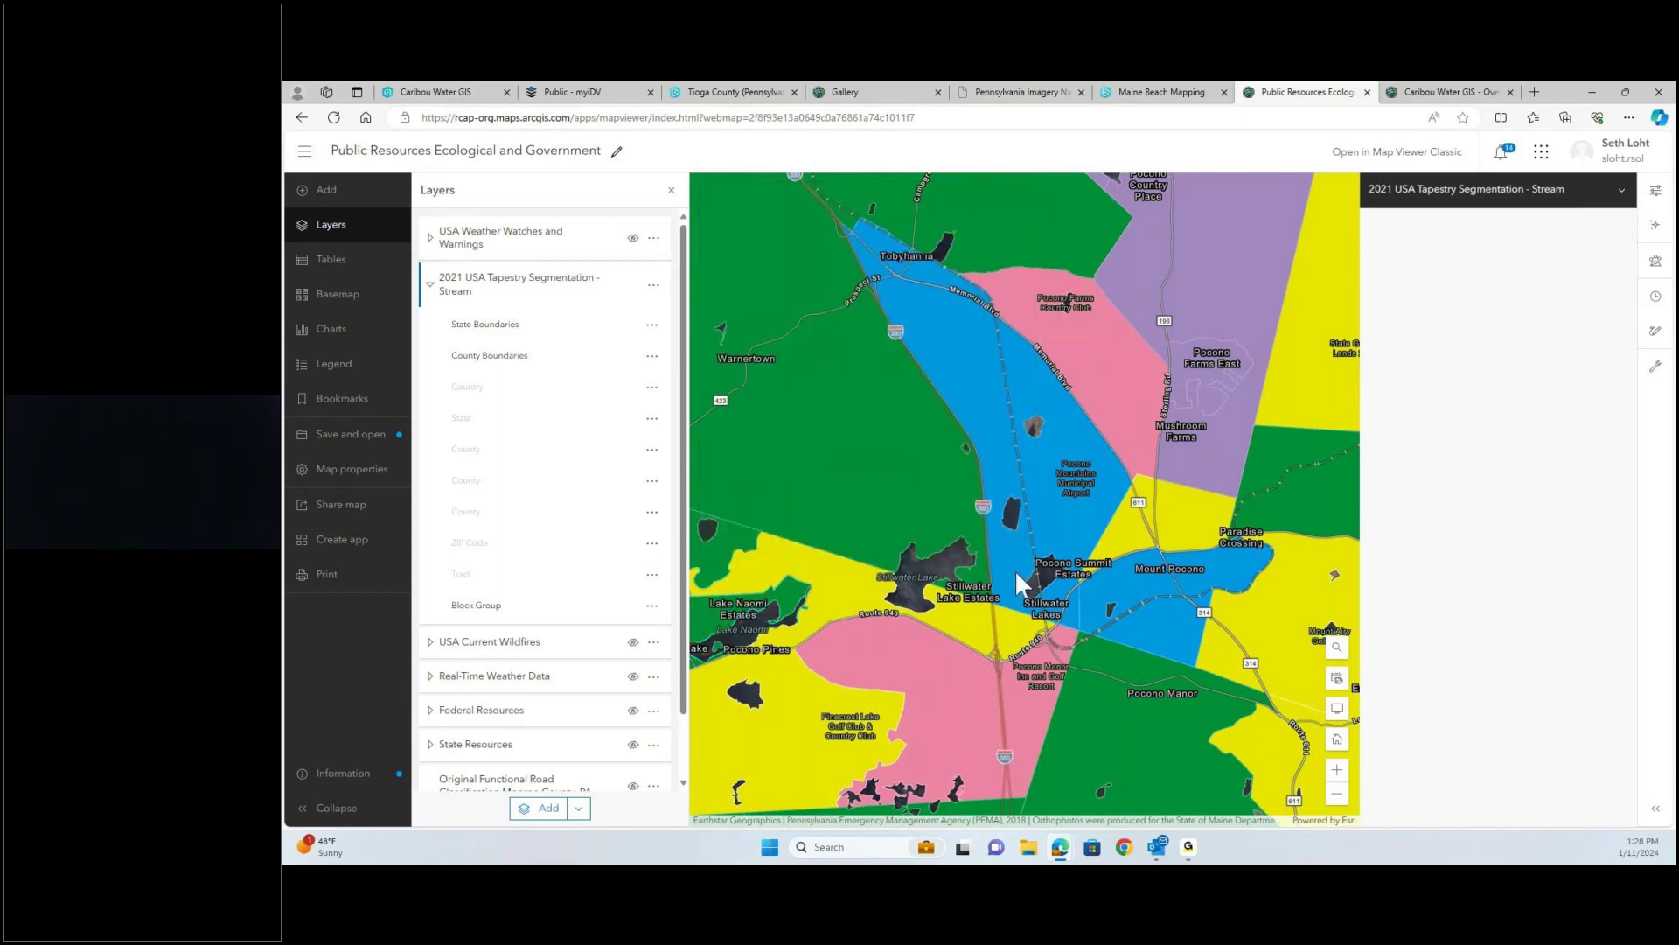
- Show the map legend and compare the LifeMode colour classes around Mount Pocono at the block group and ZIP Code levels
drag(1050, 589, 936, 507)
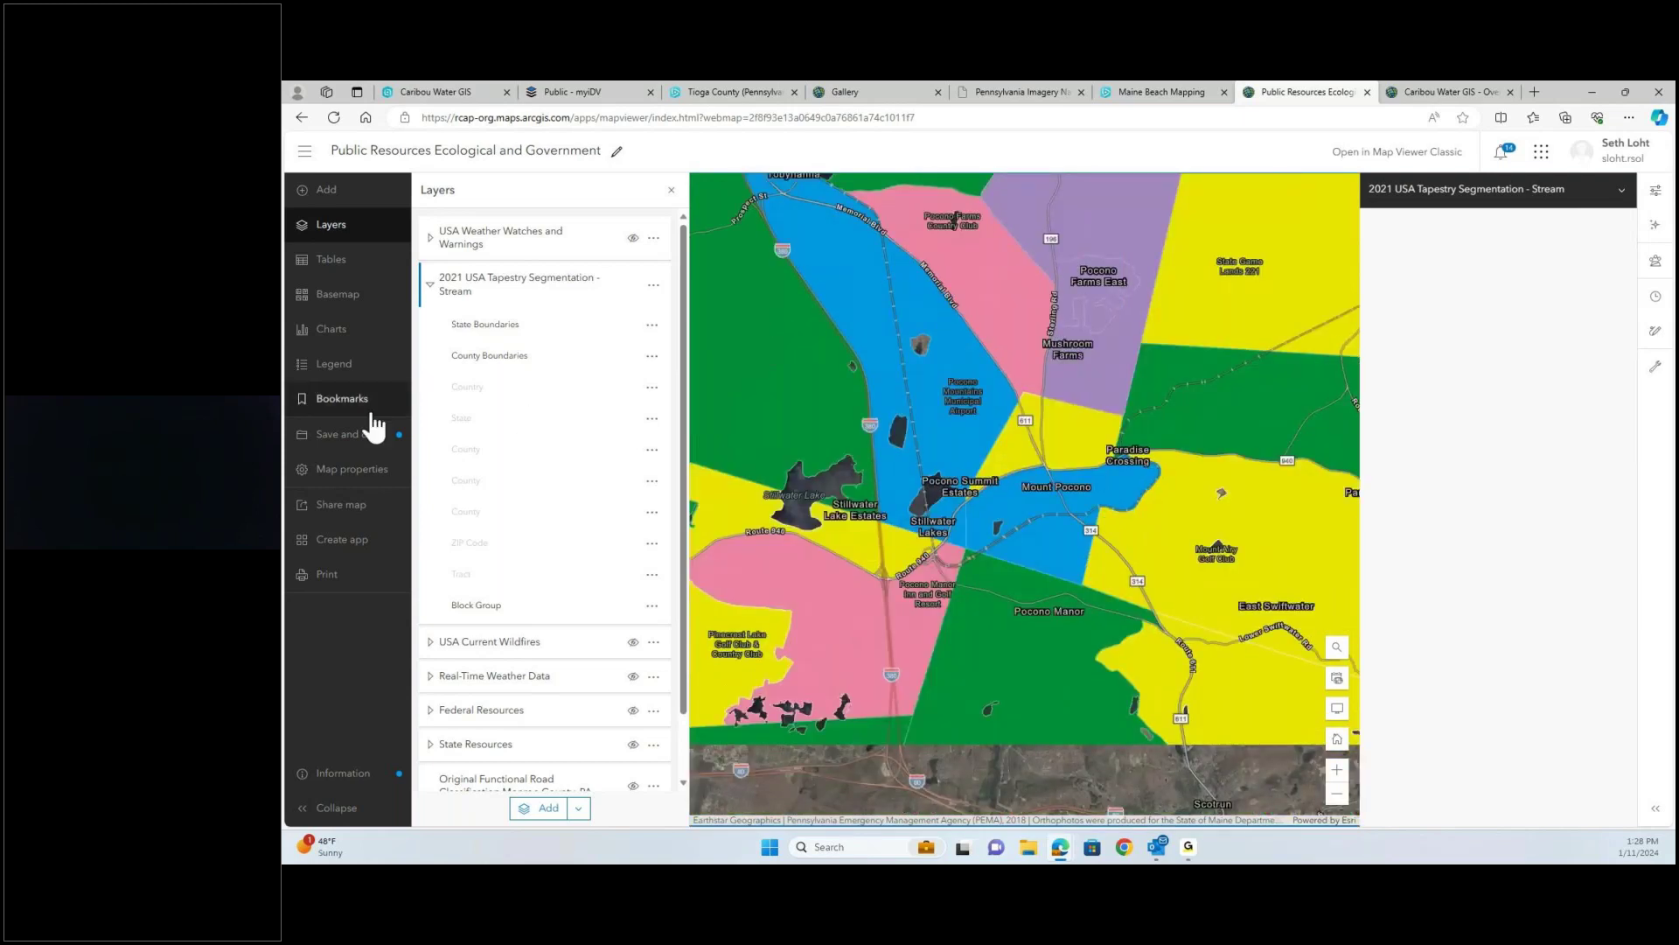
click(341, 364)
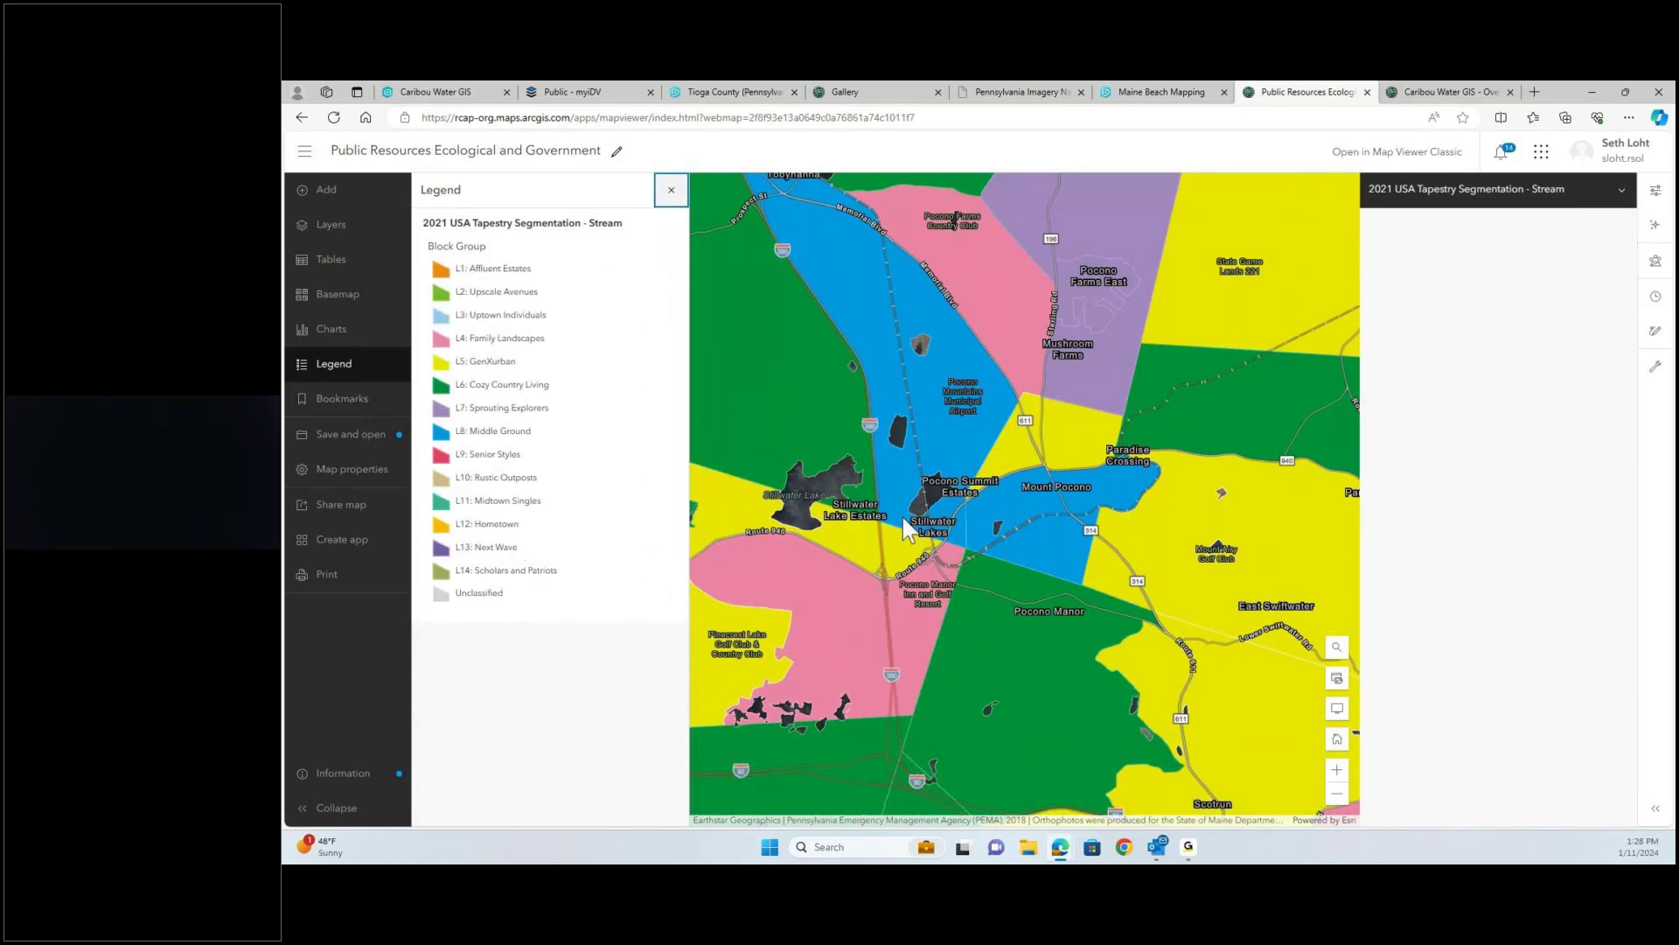
scroll(903, 518, down, 2)
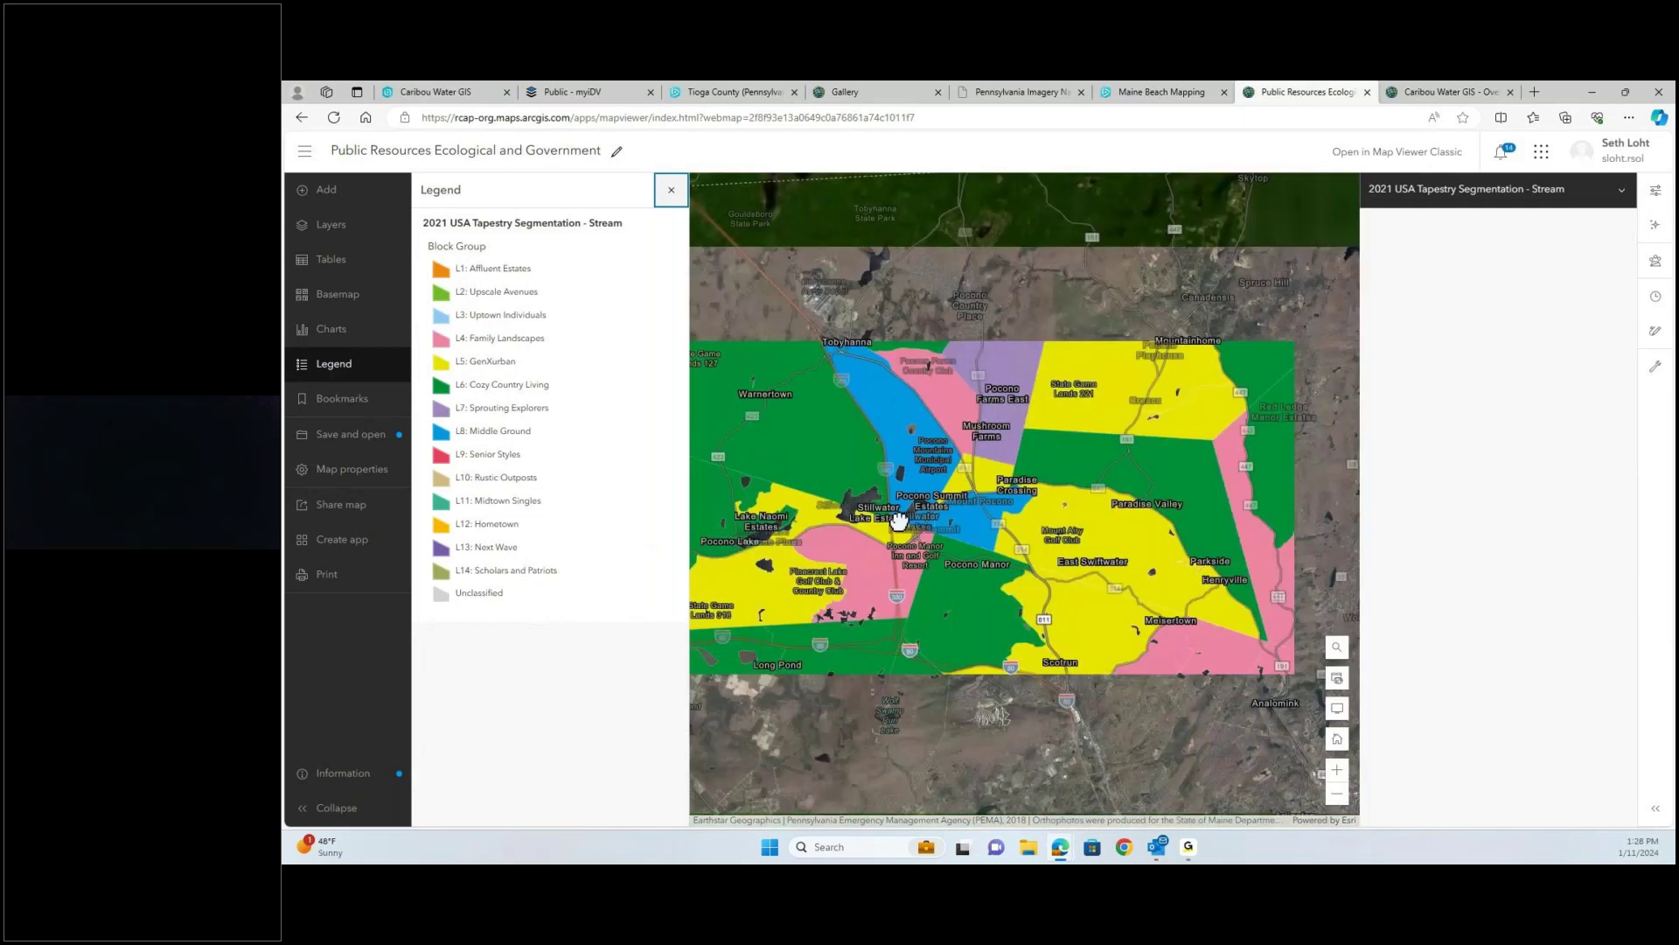
scroll(899, 520, down, 2)
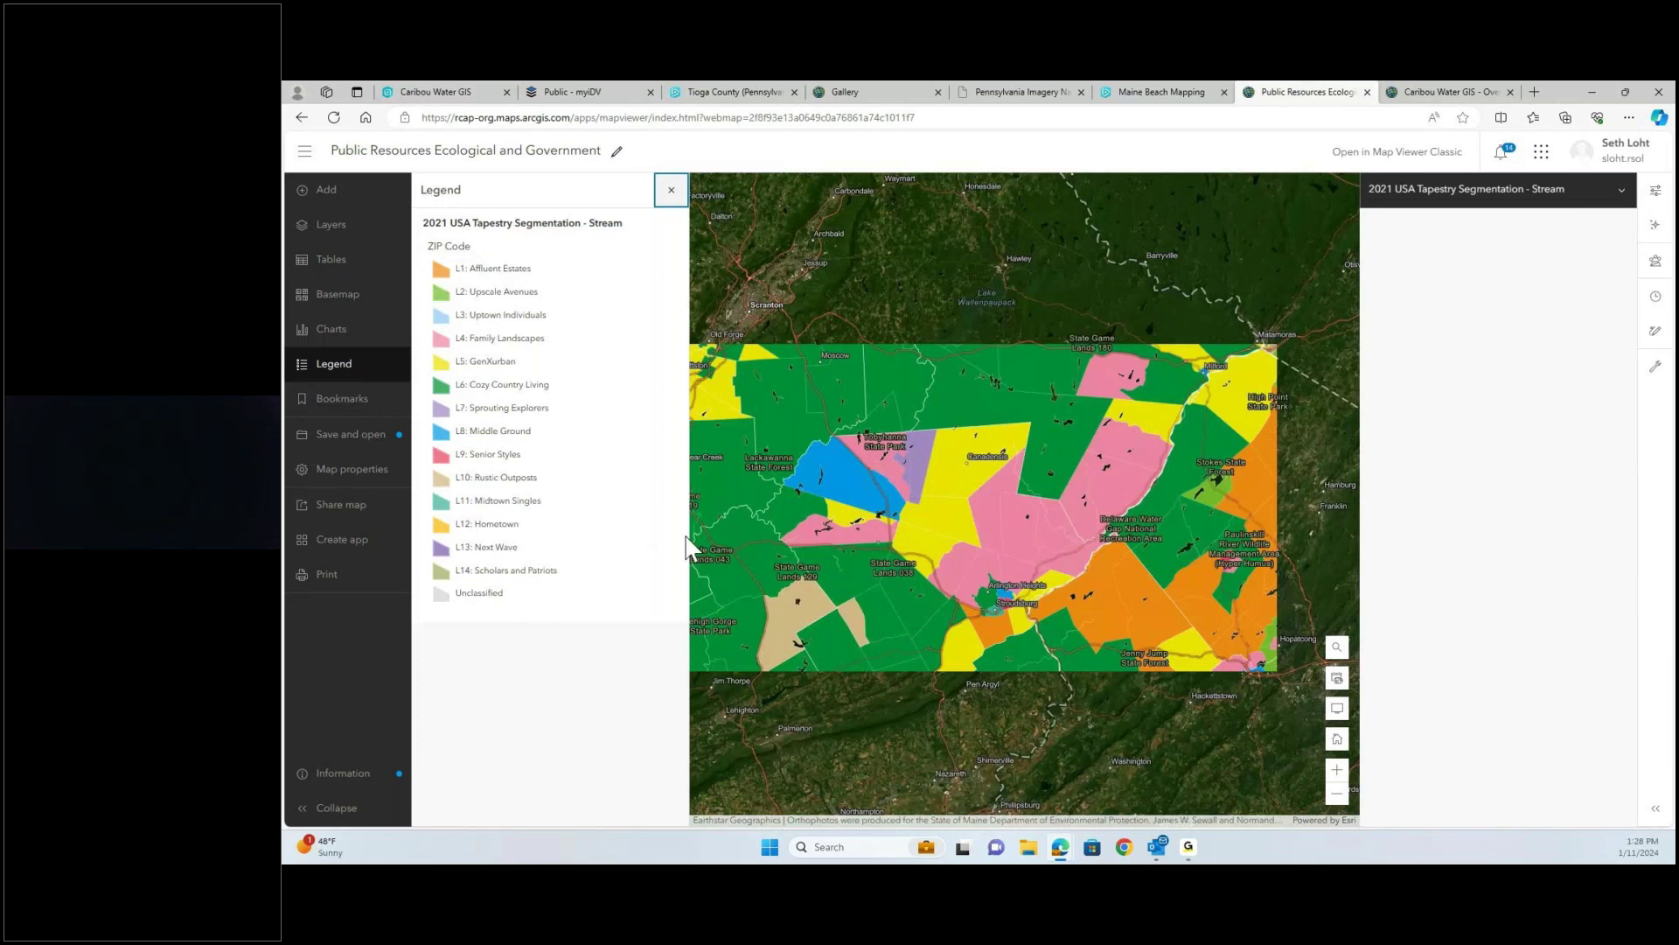
- Show the layer list with the tapestry sublayers expanded and examine the county-level segmentation across the Northeast
click(360, 229)
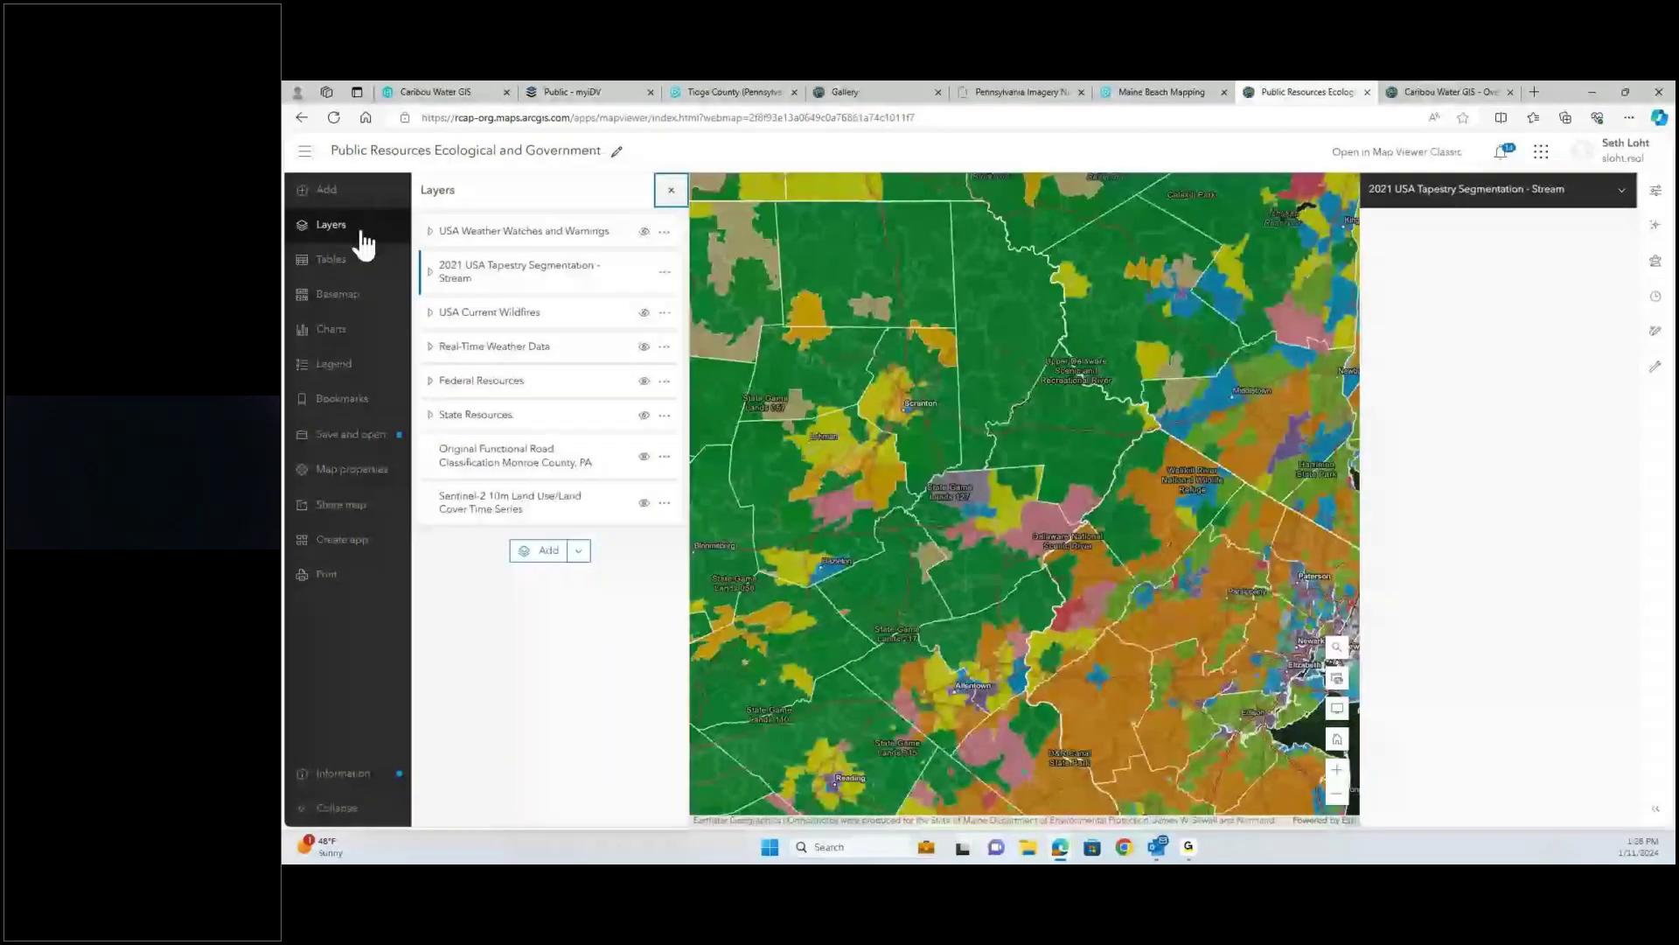
click(430, 273)
scroll(901, 616, down, 2)
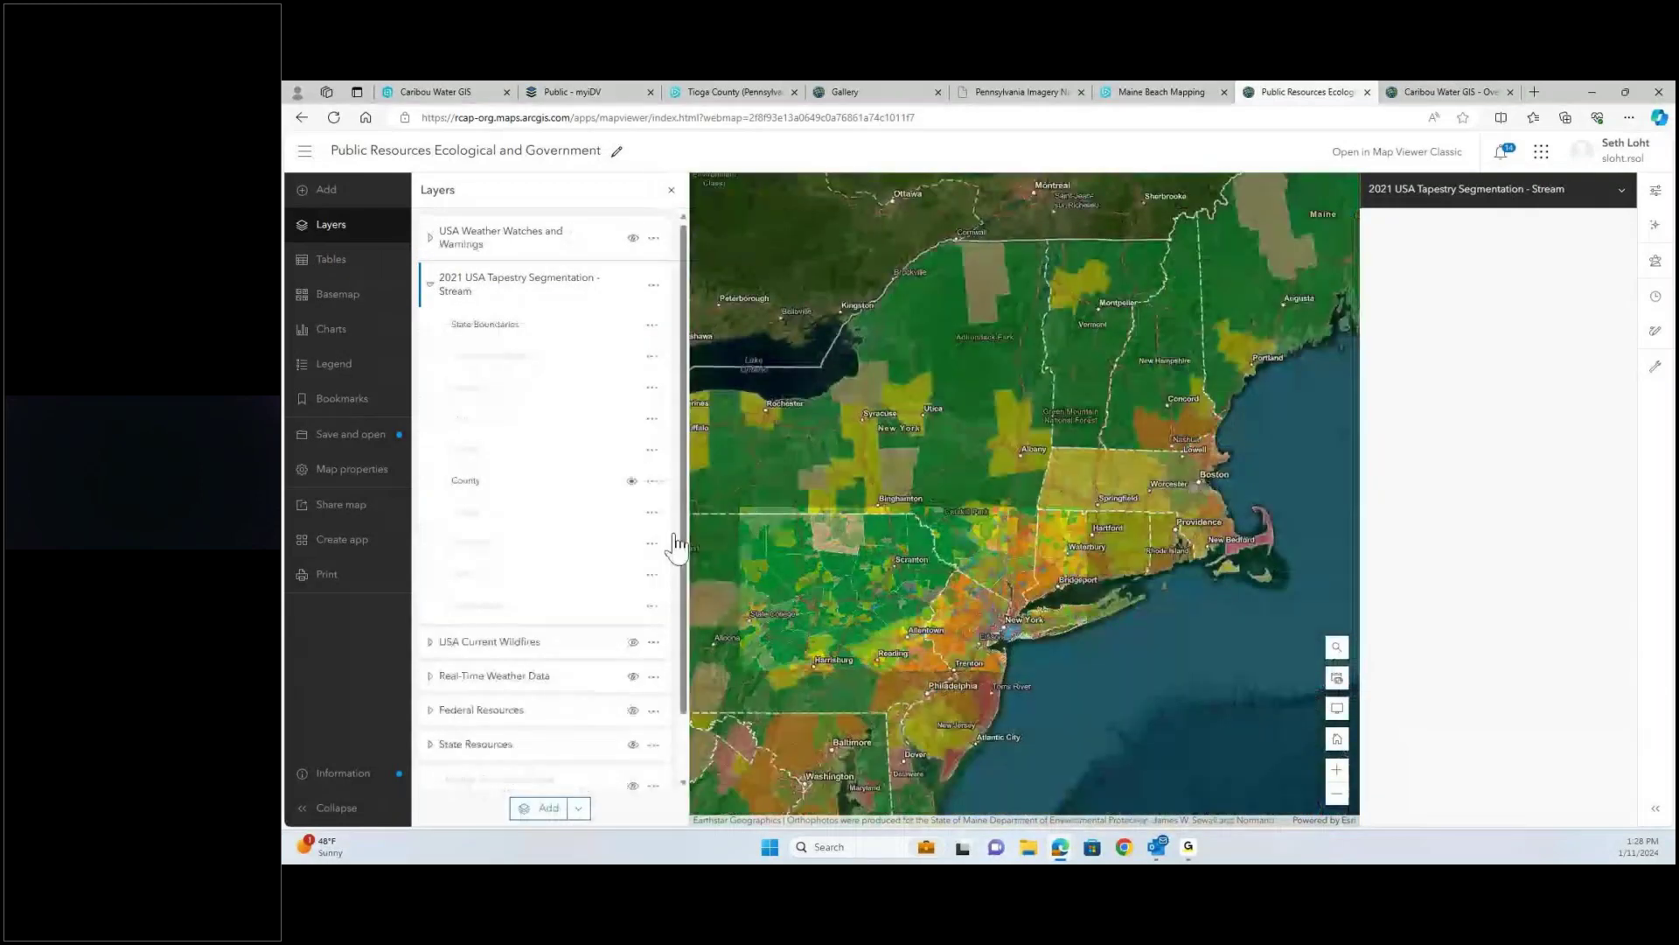
scroll(788, 581, down, 1)
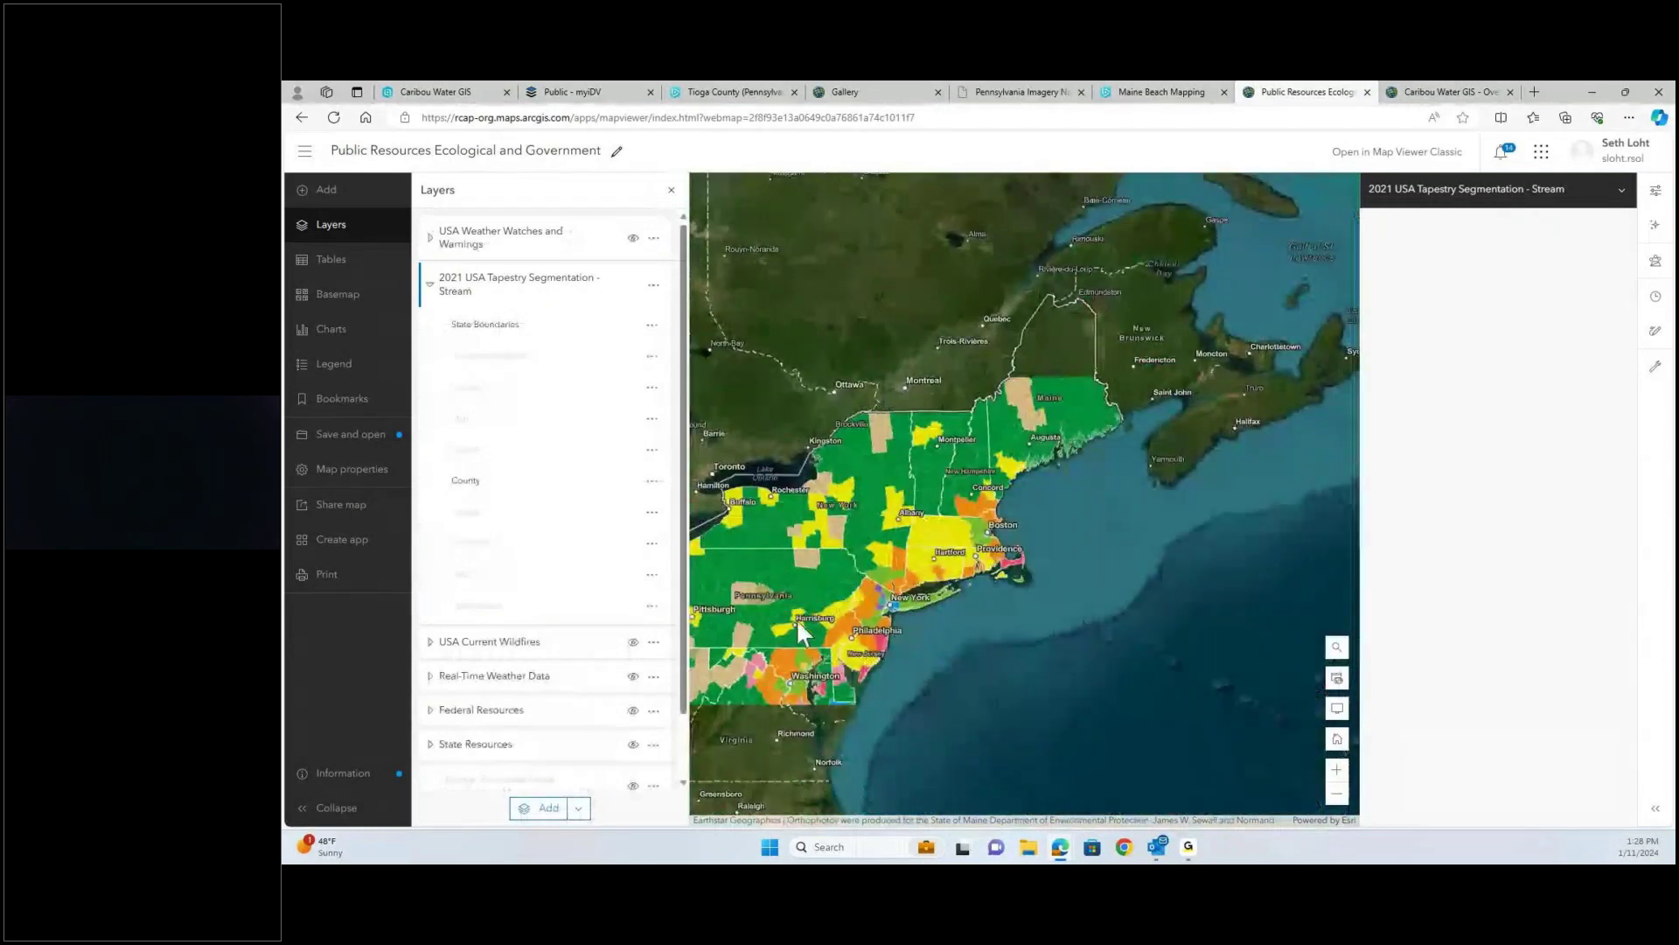
scroll(749, 602, up, 1)
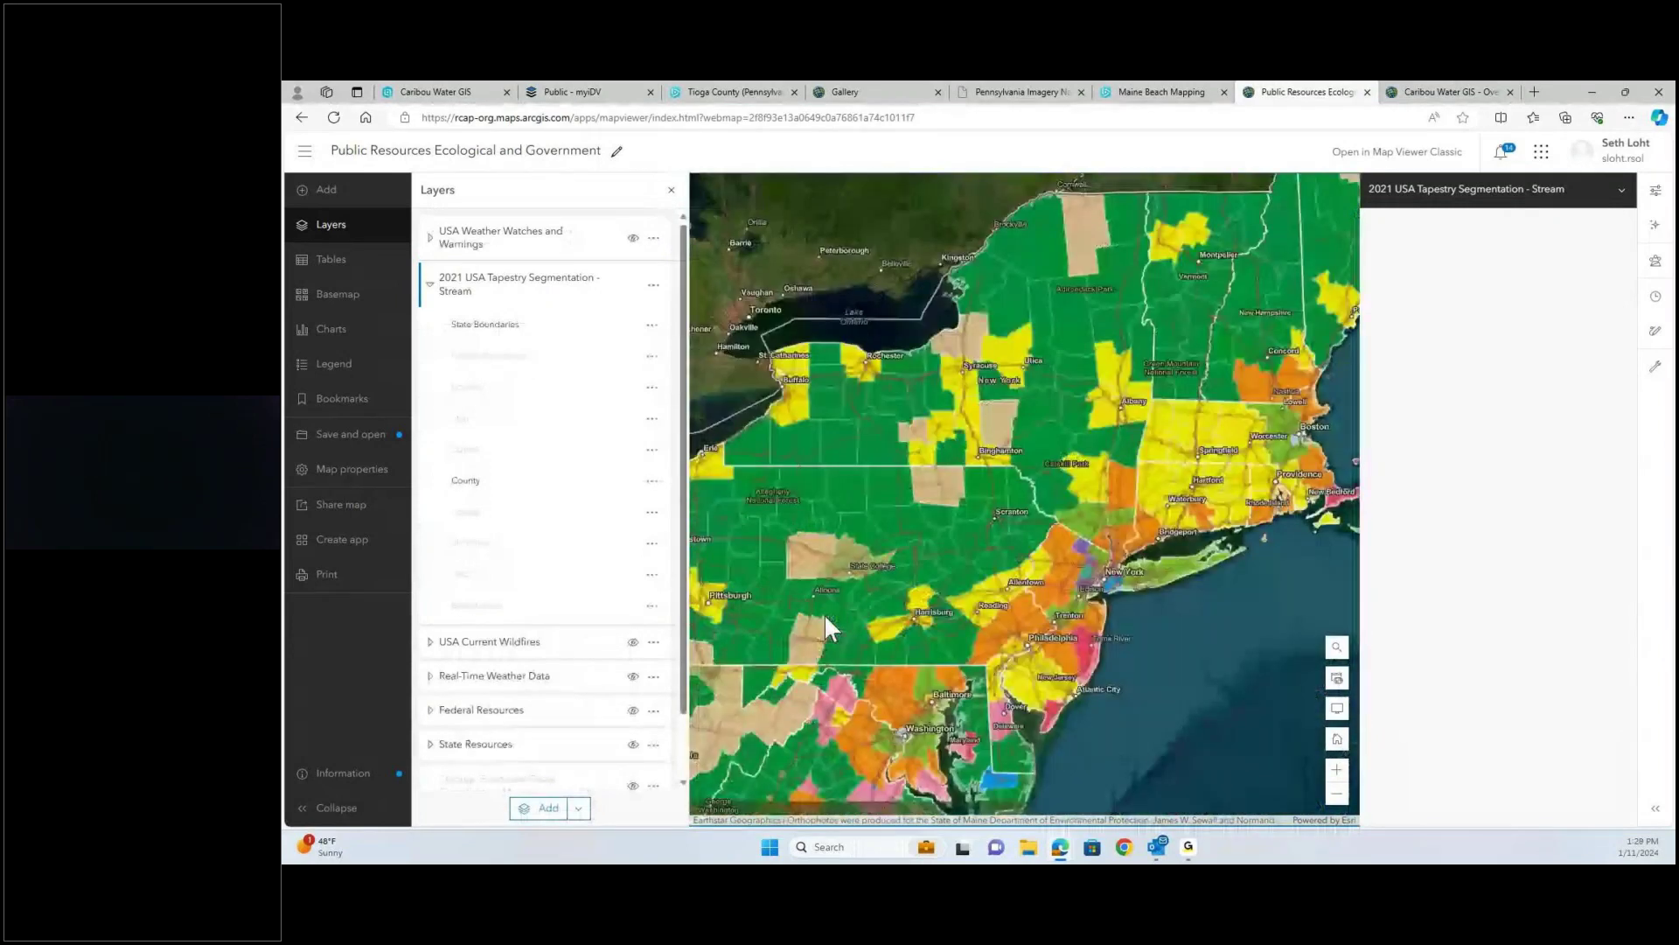
- Inspect the tapestry details for Clearfield County and Centre County, reading Centre County's LifeMode group and diversity index
click(808, 566)
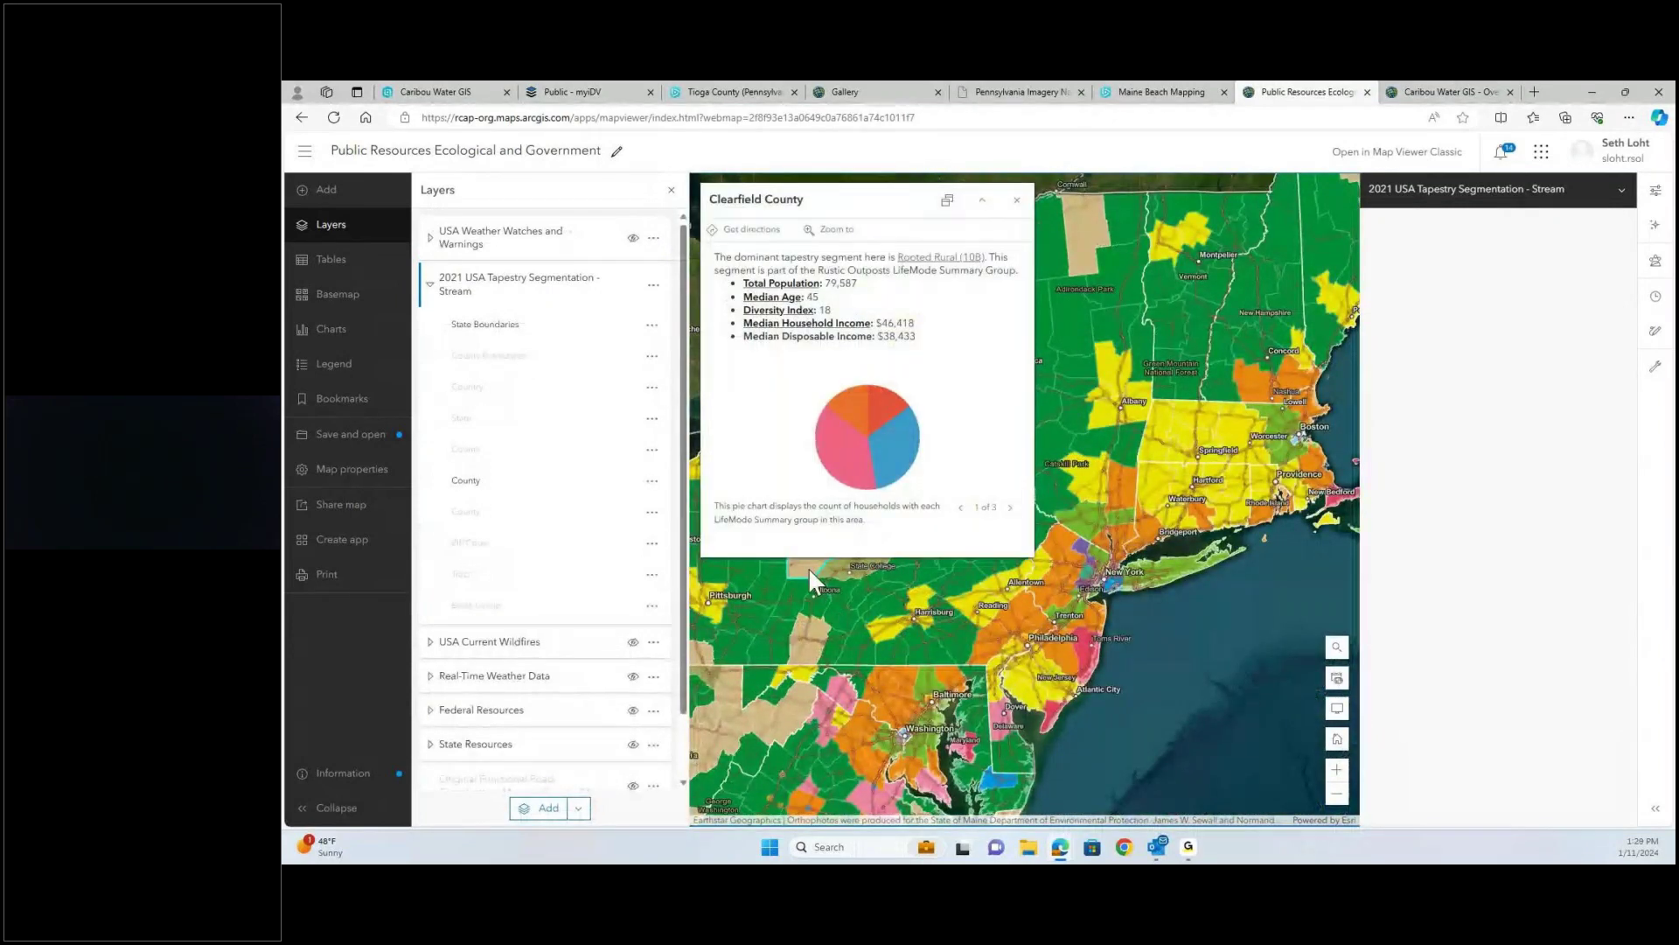
click(827, 568)
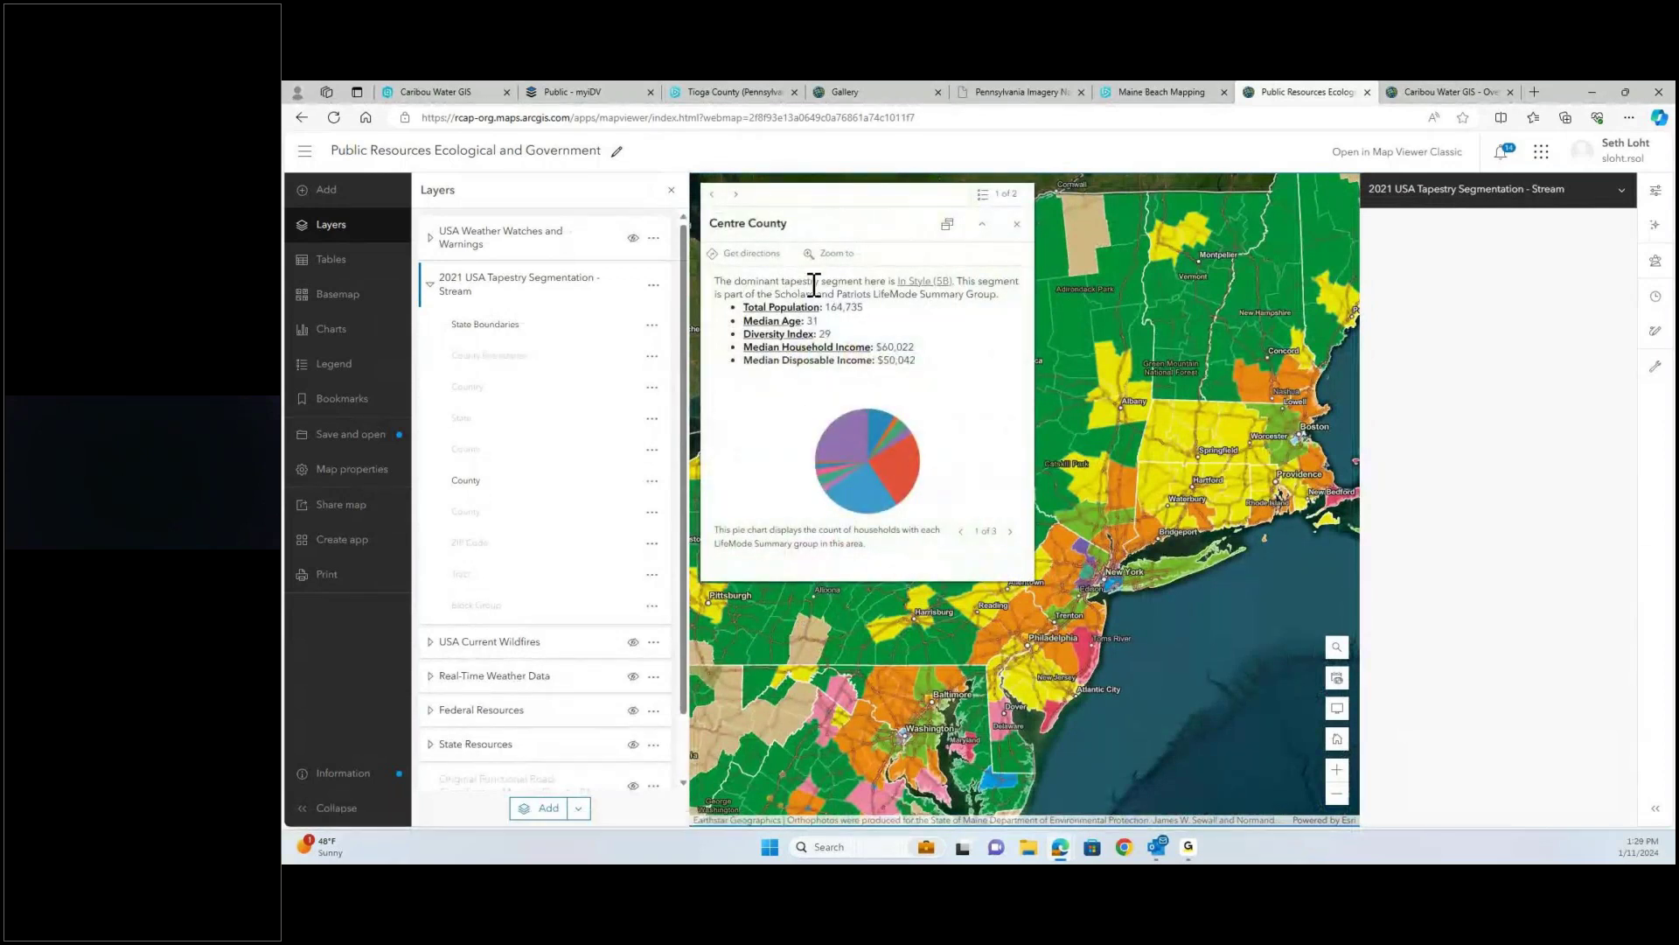
drag(759, 294, 901, 300)
click(900, 297)
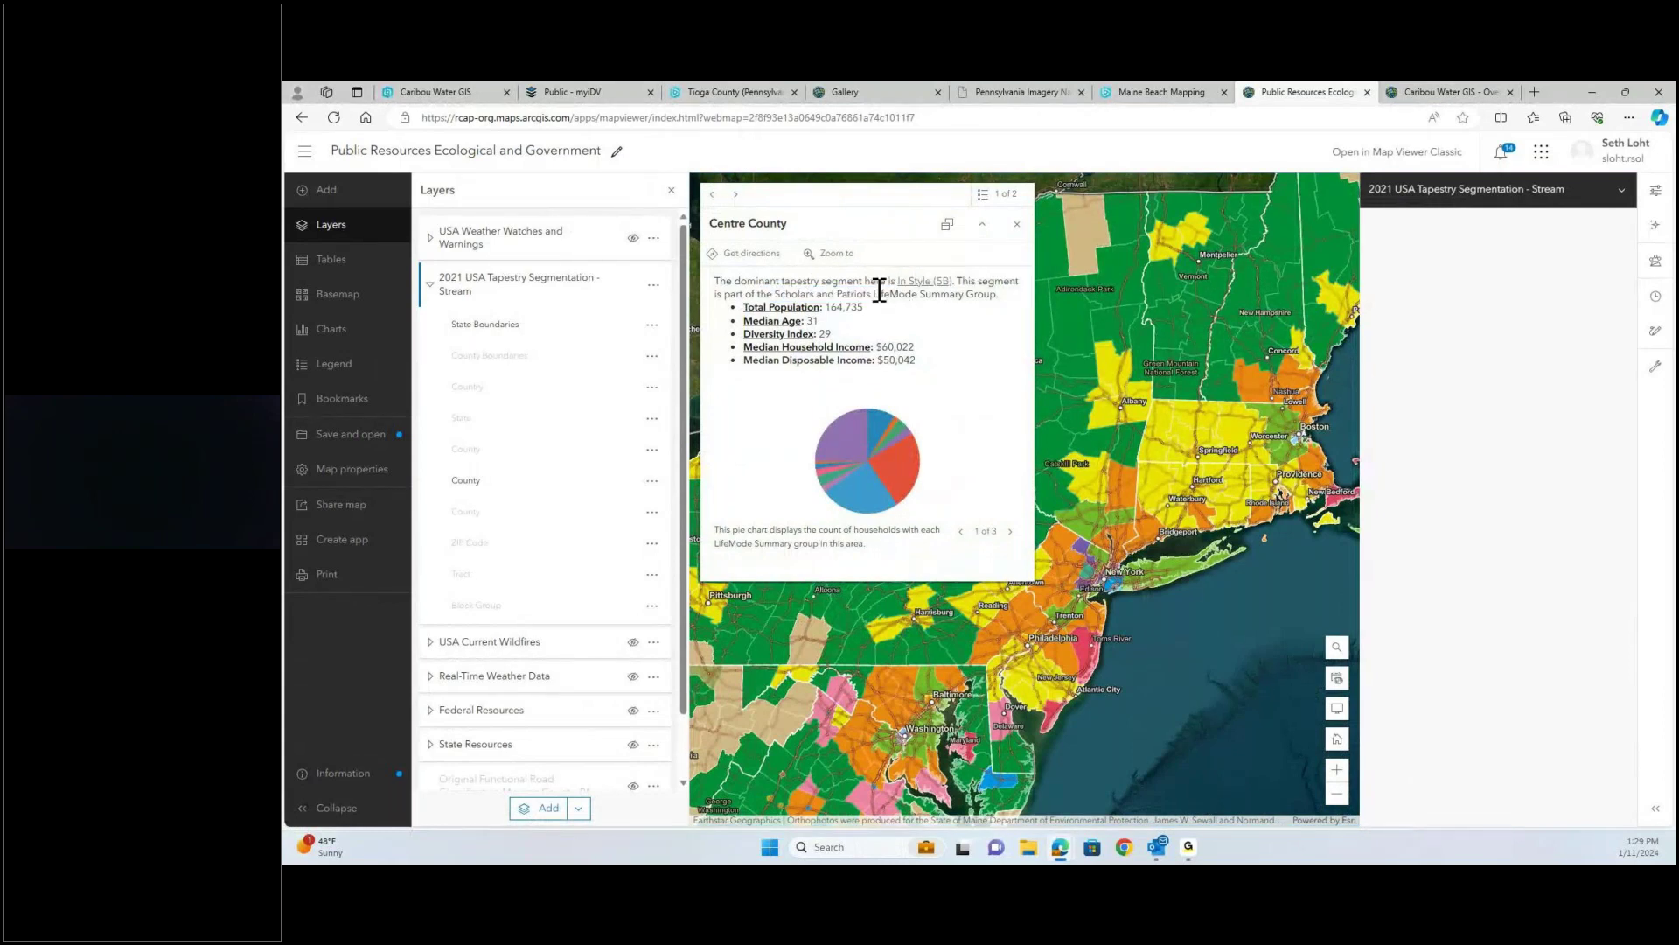
double_click(827, 334)
click(803, 282)
click(1016, 225)
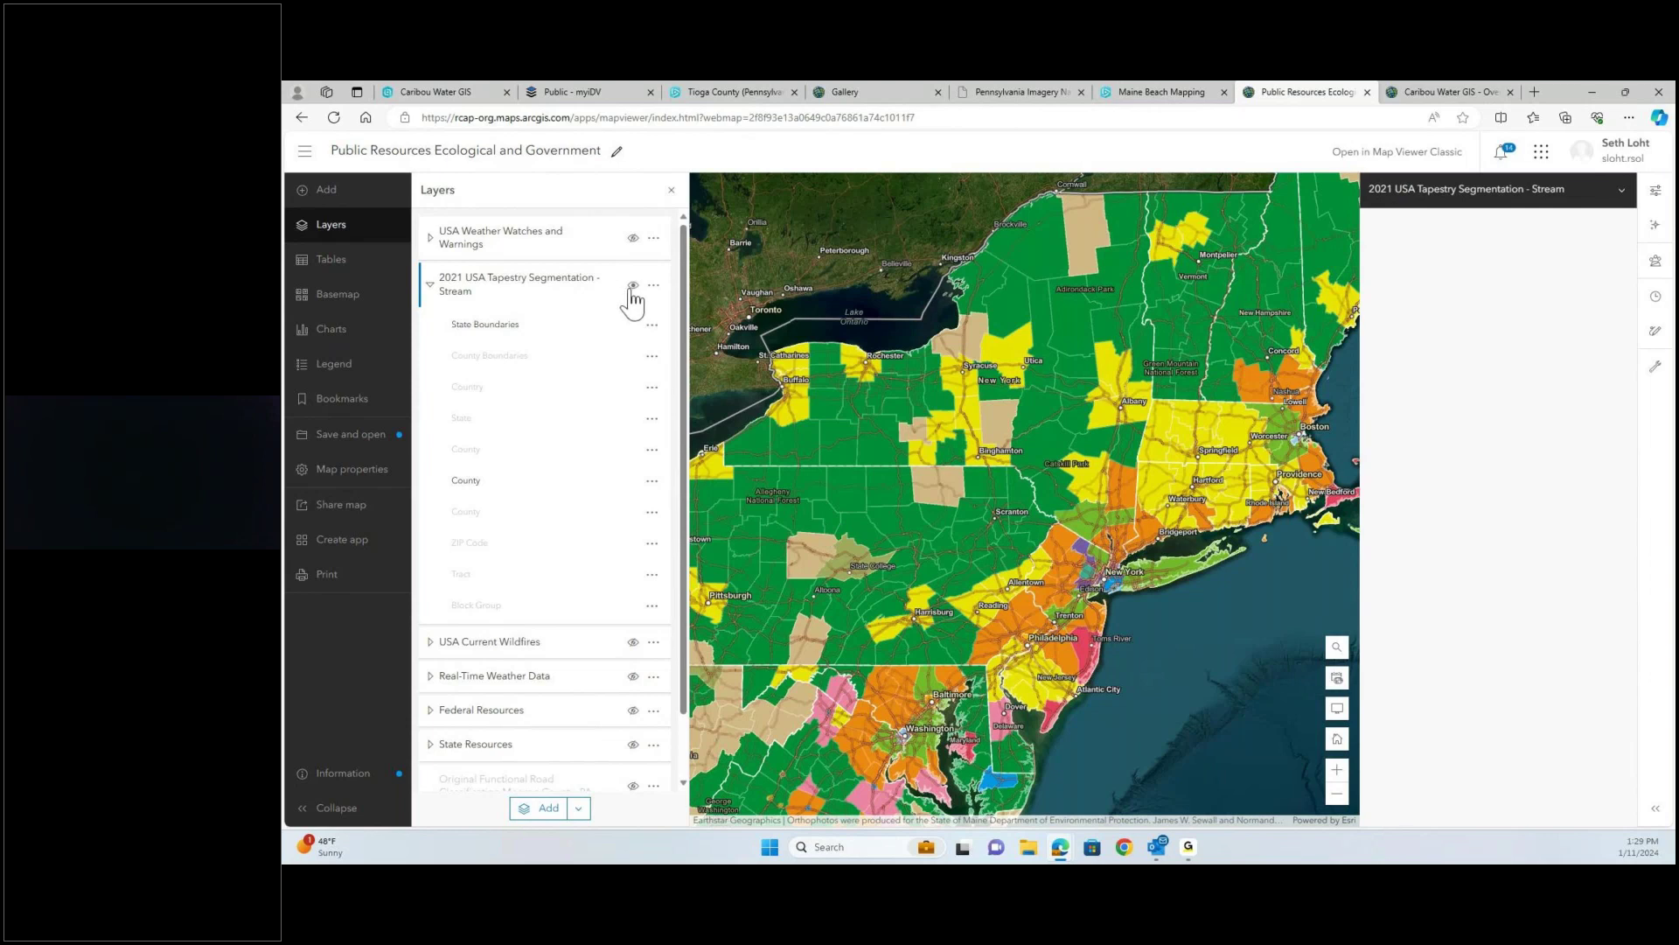
- Hide and collapse the 2021 USA Tapestry Segmentation - Stream layer, and display USA Current Wildfires with its sublayers expanded
click(632, 289)
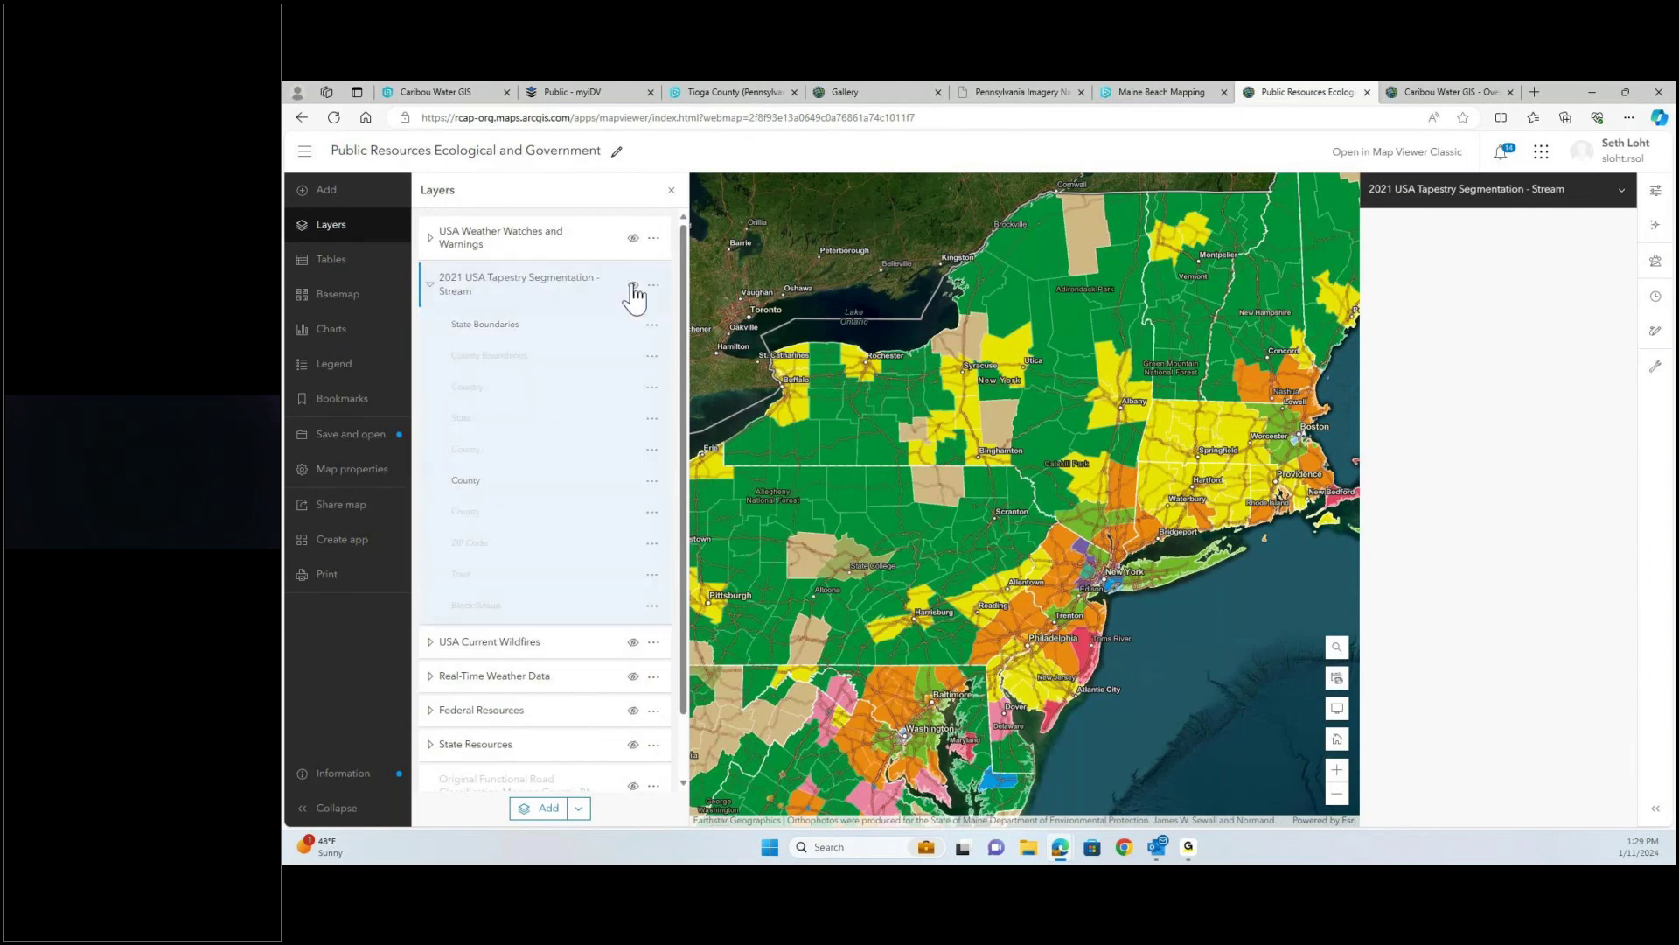
click(431, 293)
click(429, 312)
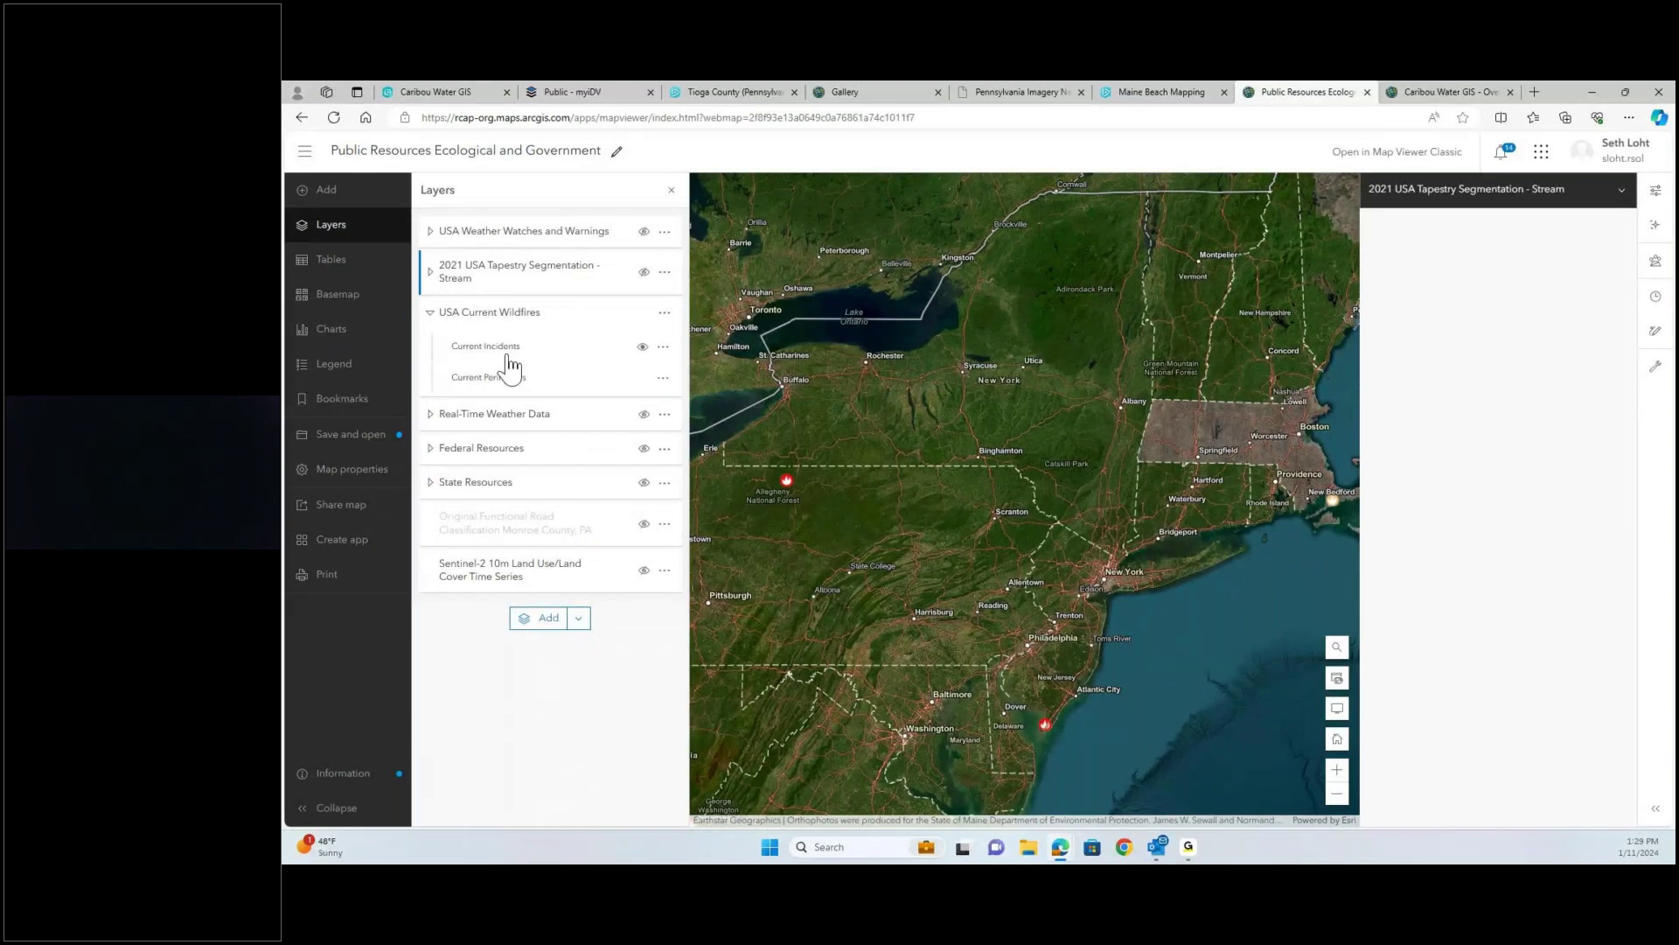
- Inspect the fire incident marker at Allegheny National Forest, reading its type and discovery date and examining its location up close
drag(769, 515, 863, 485)
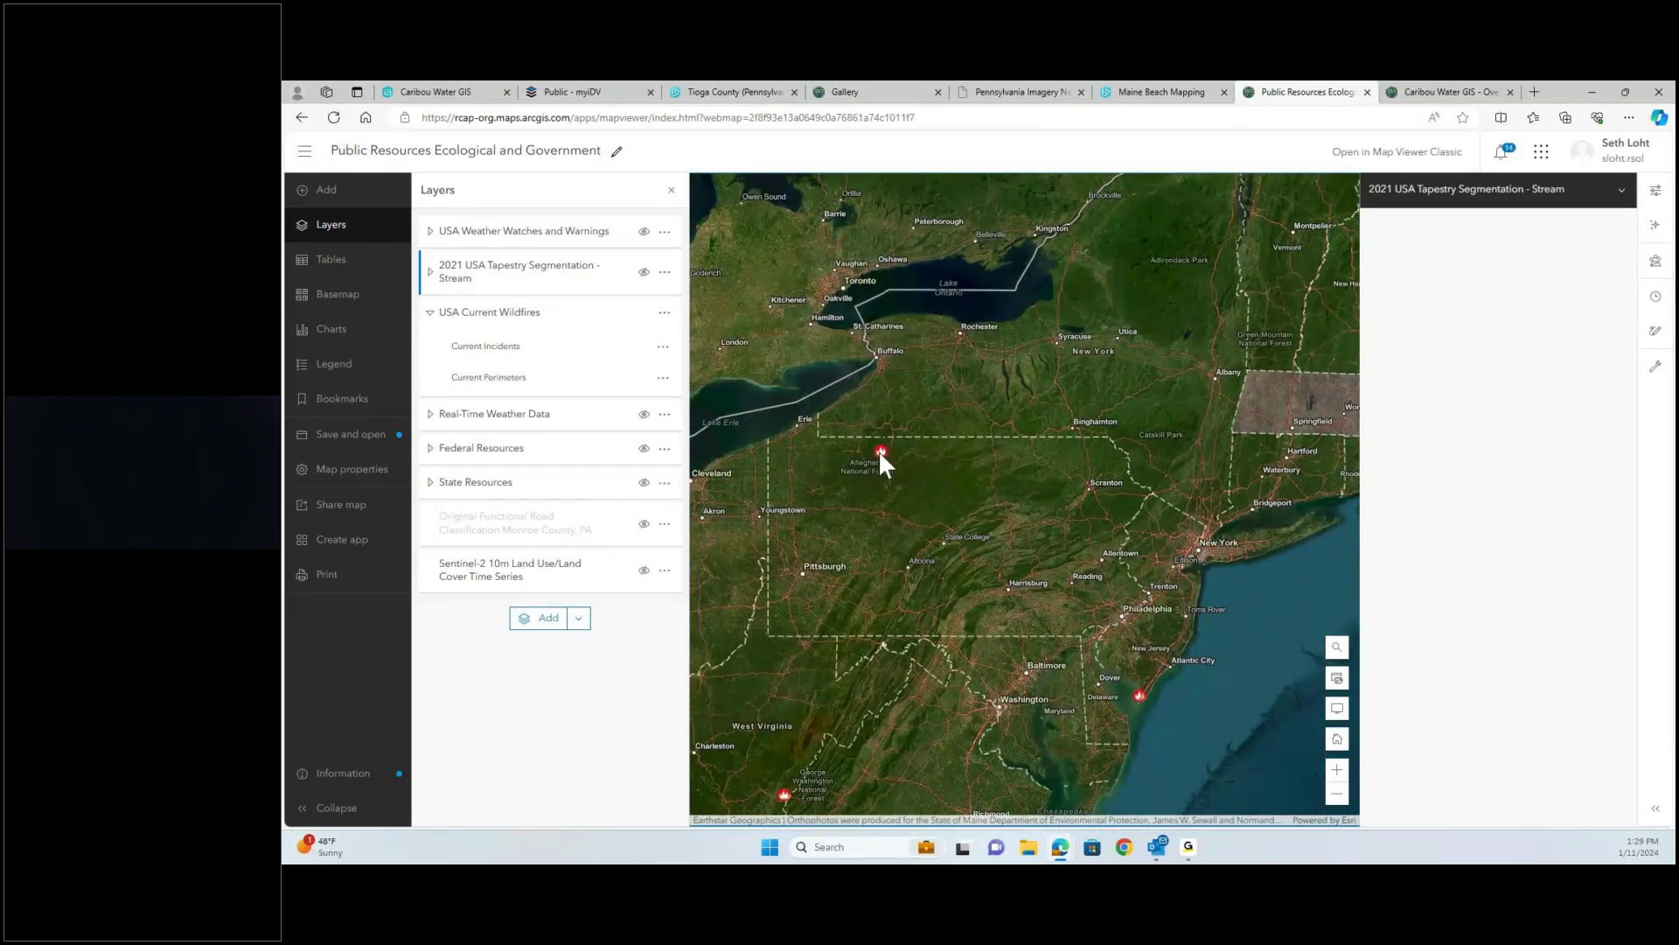
click(879, 451)
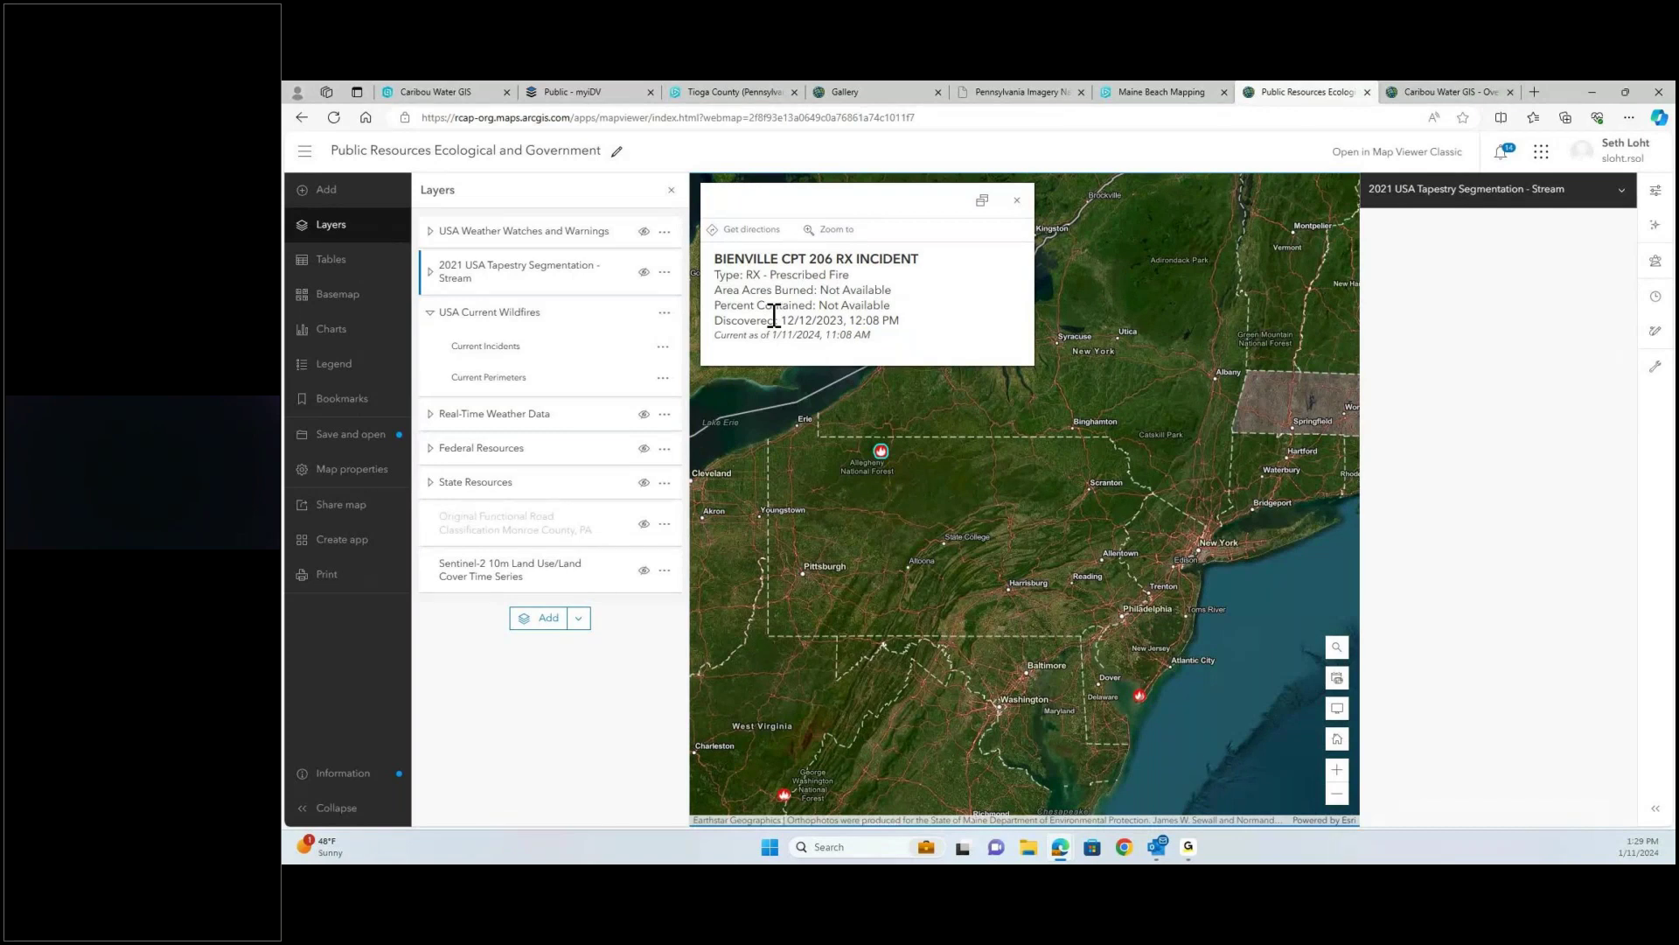
click(1016, 200)
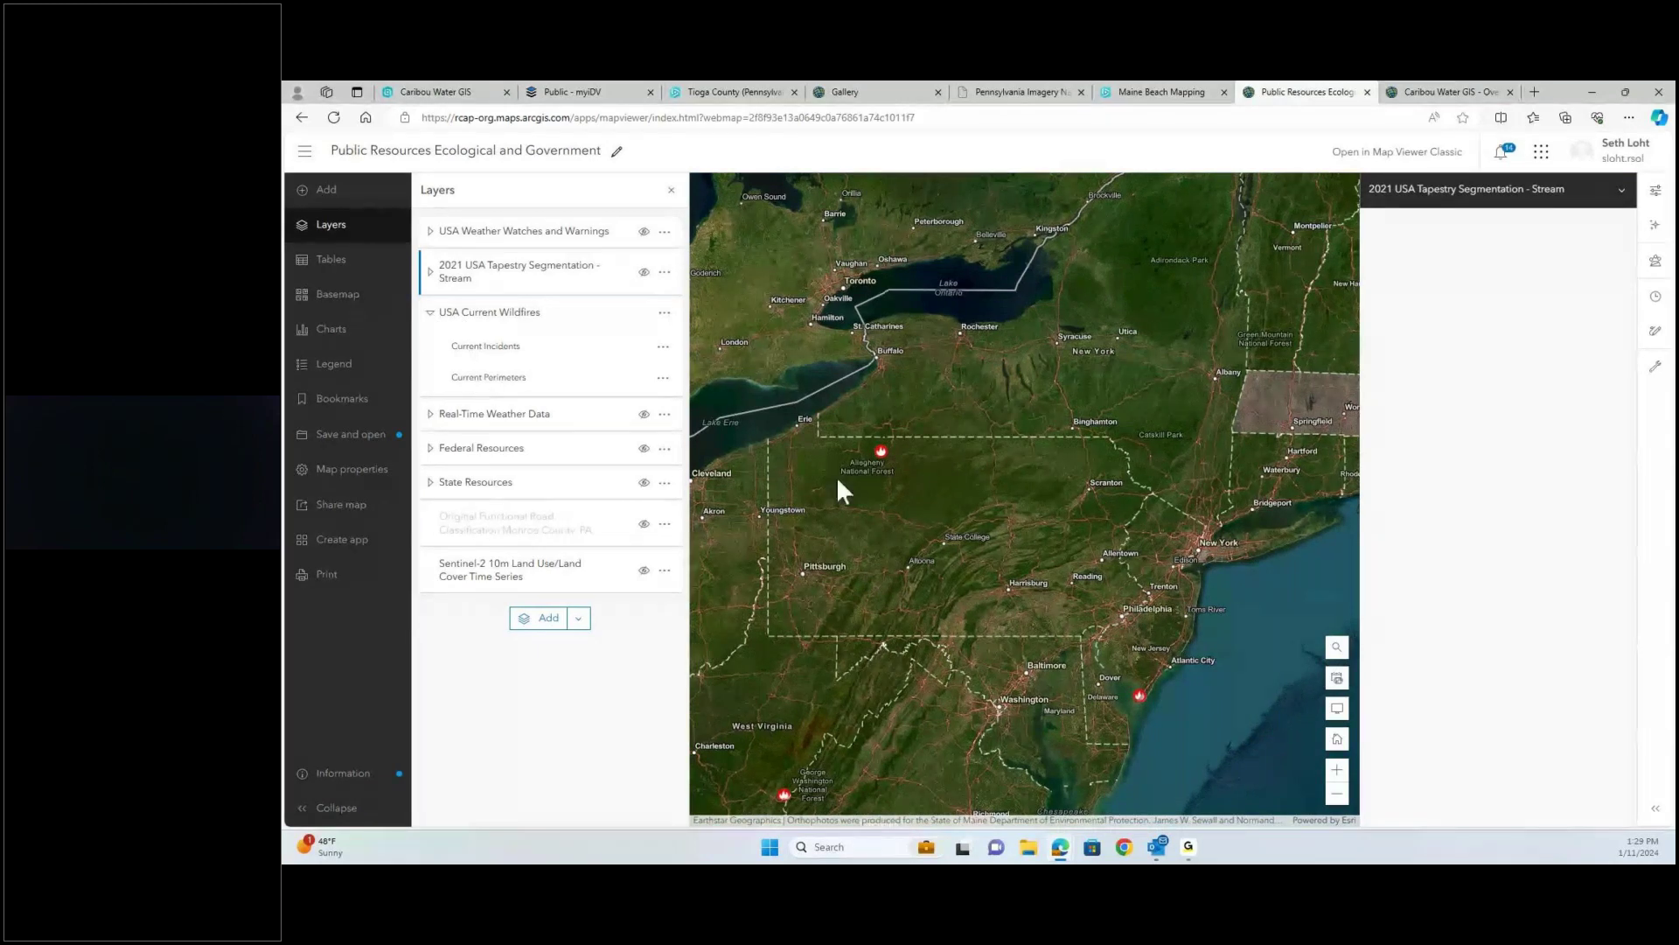
scroll(836, 476, up, 5)
scroll(918, 437, up, 4)
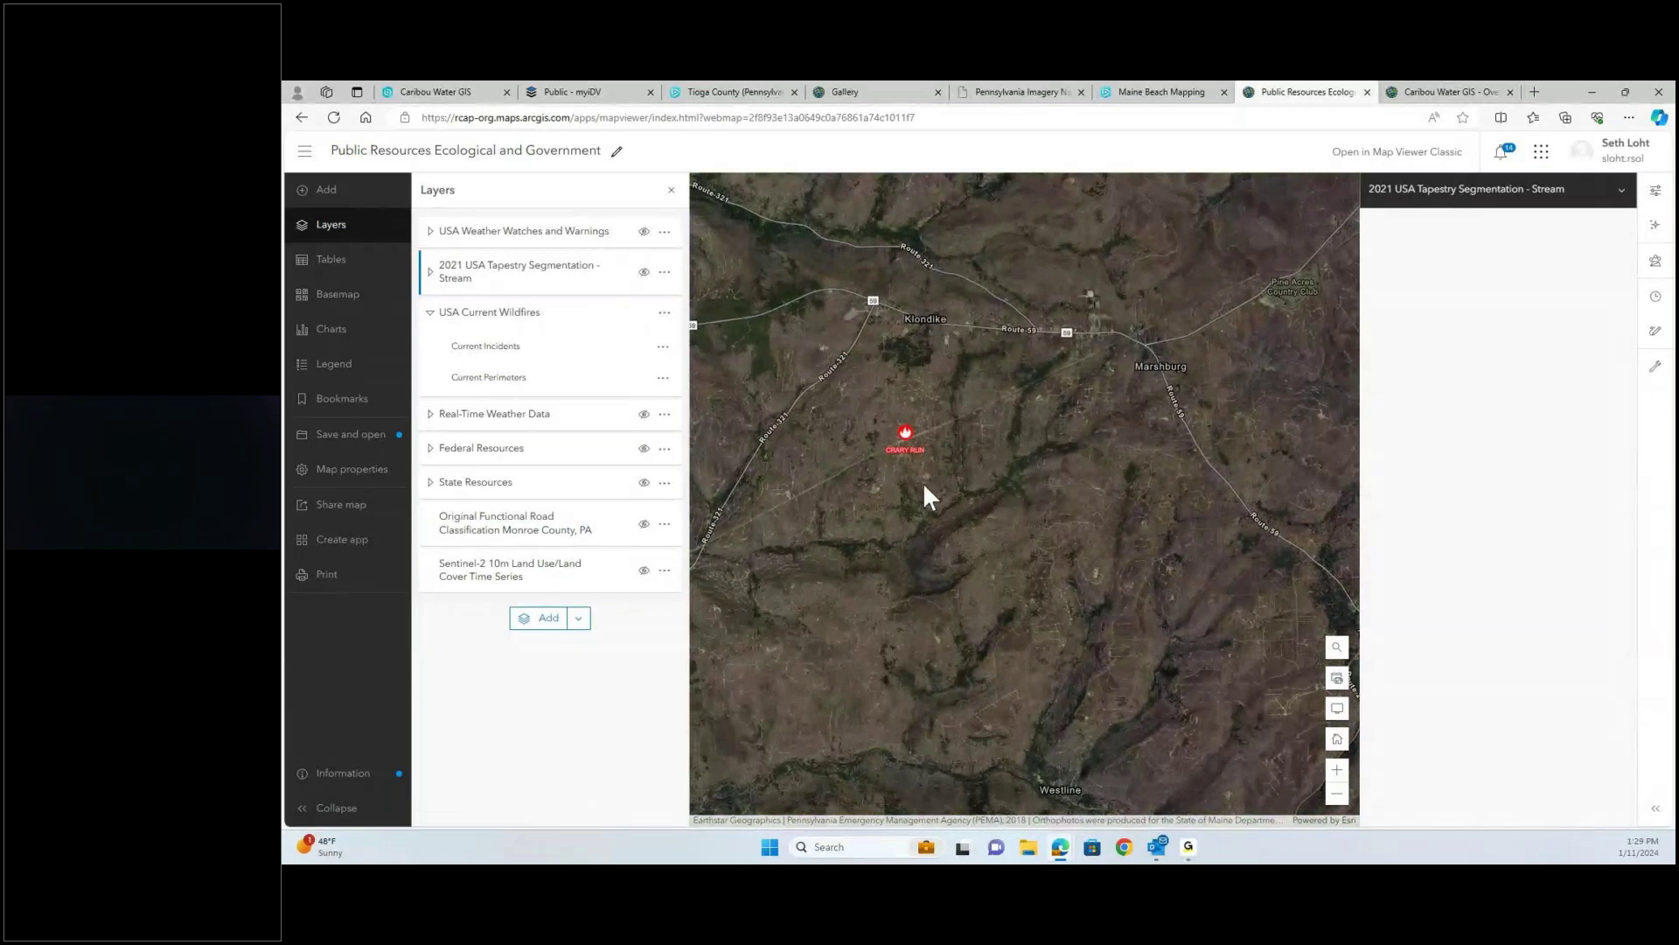
scroll(909, 523, down, 2)
scroll(908, 526, down, 7)
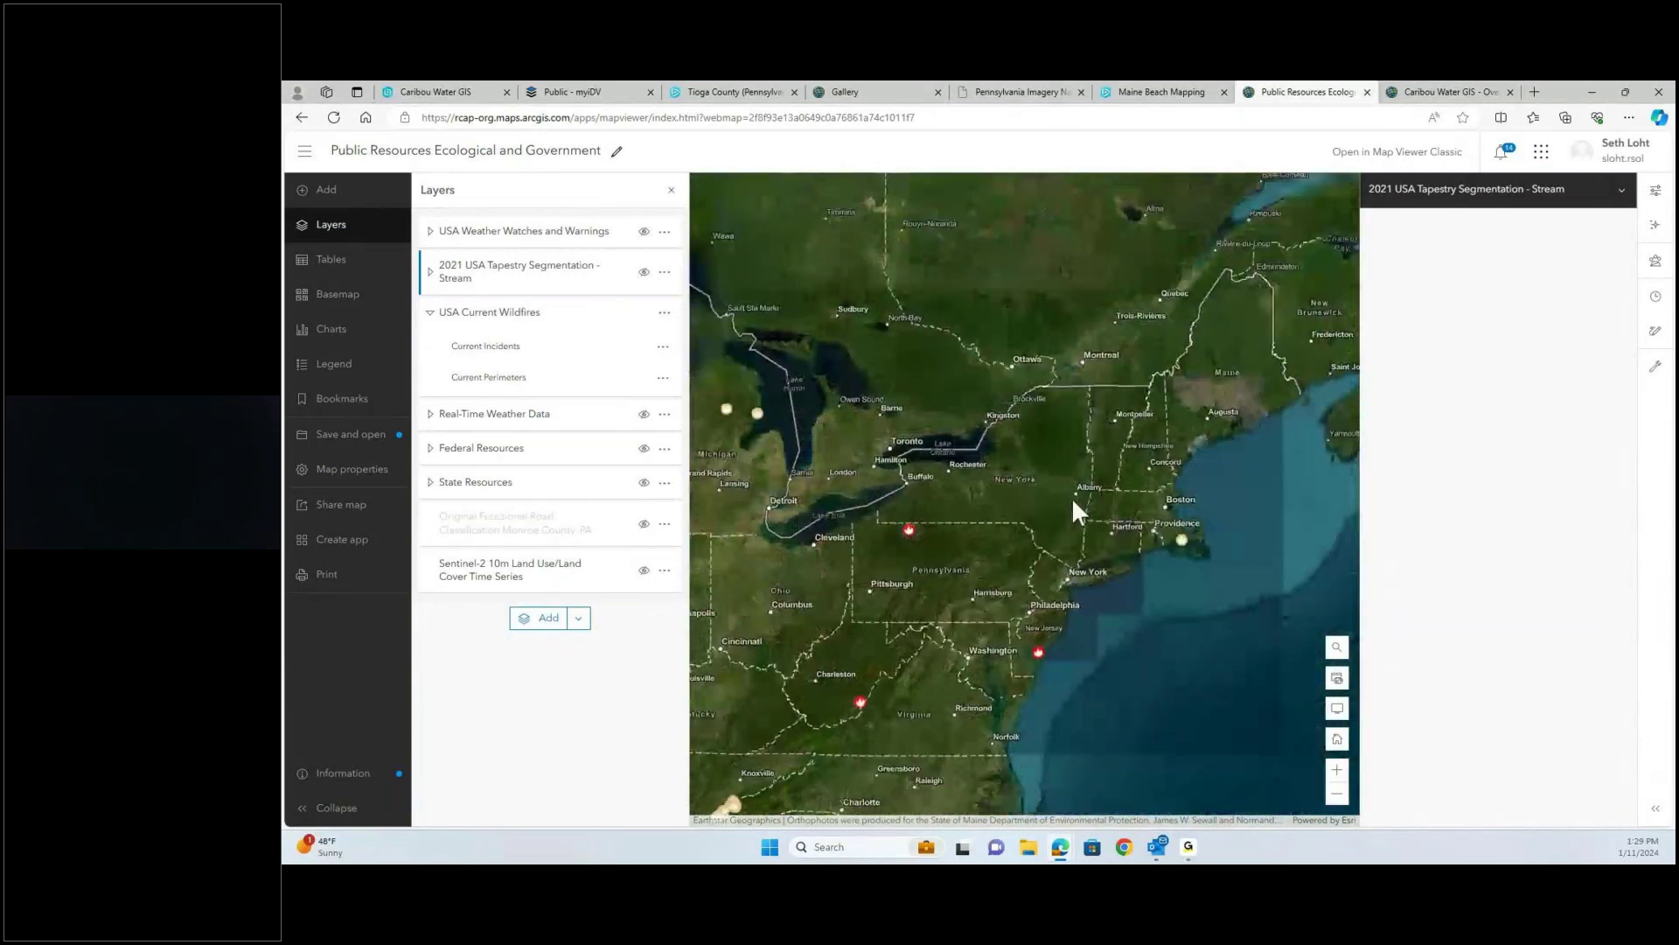
- Inspect the fire incident near New Bedford, Massachusetts, reading the acres burned, and close its details
scroll(1088, 512, up, 4)
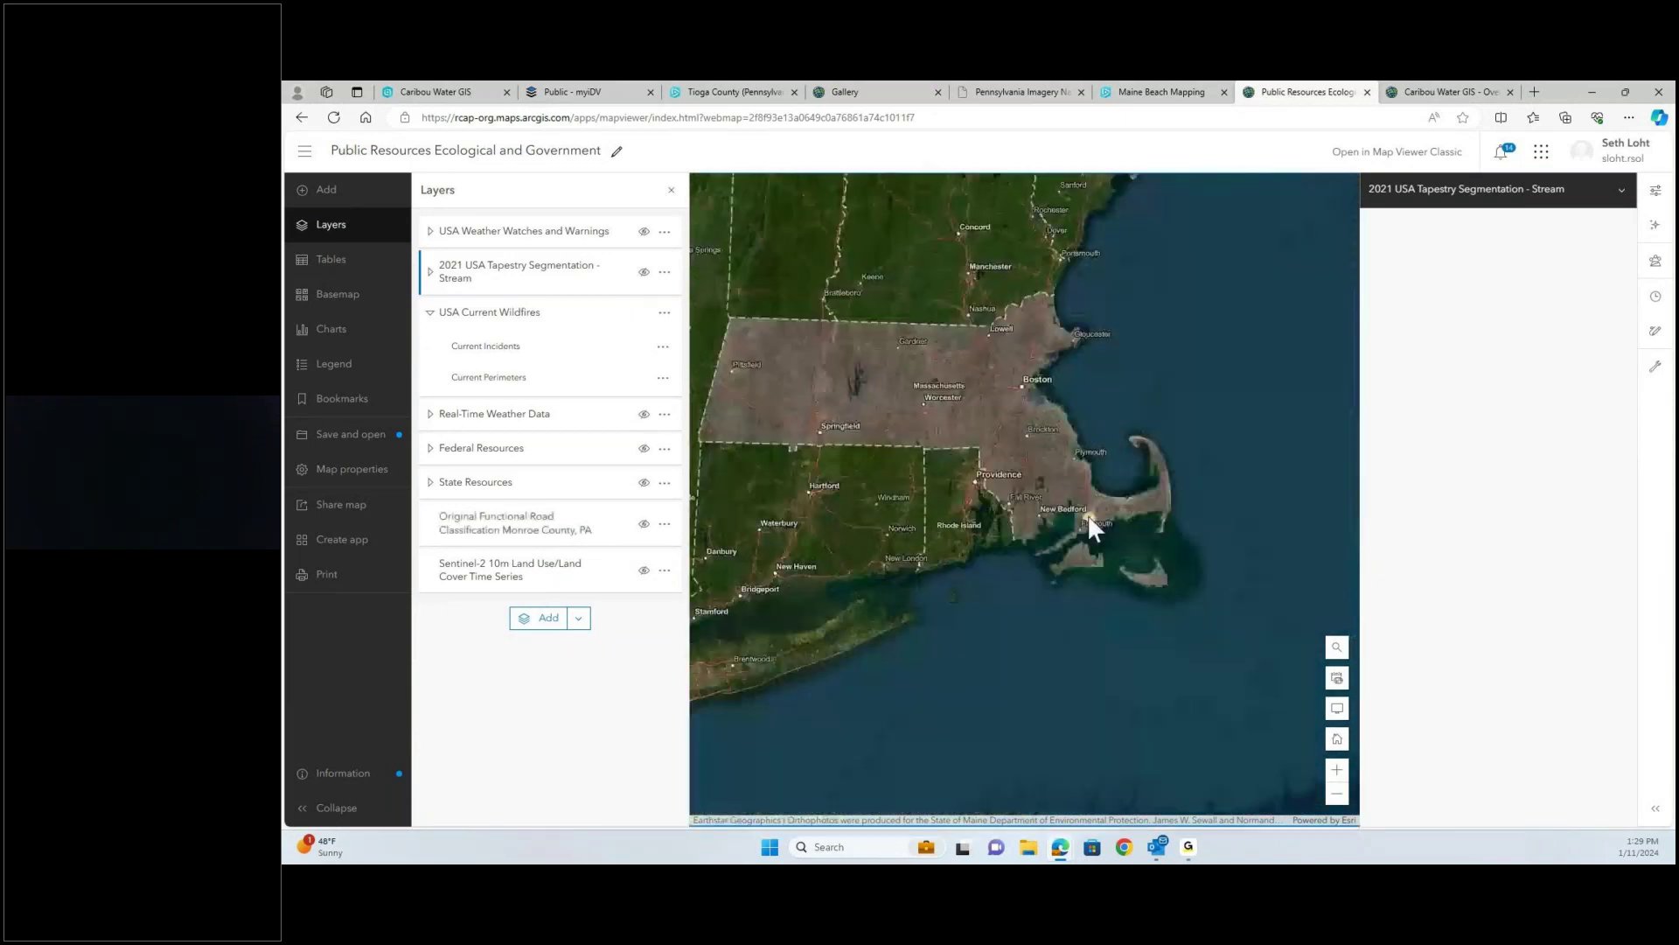
click(1088, 512)
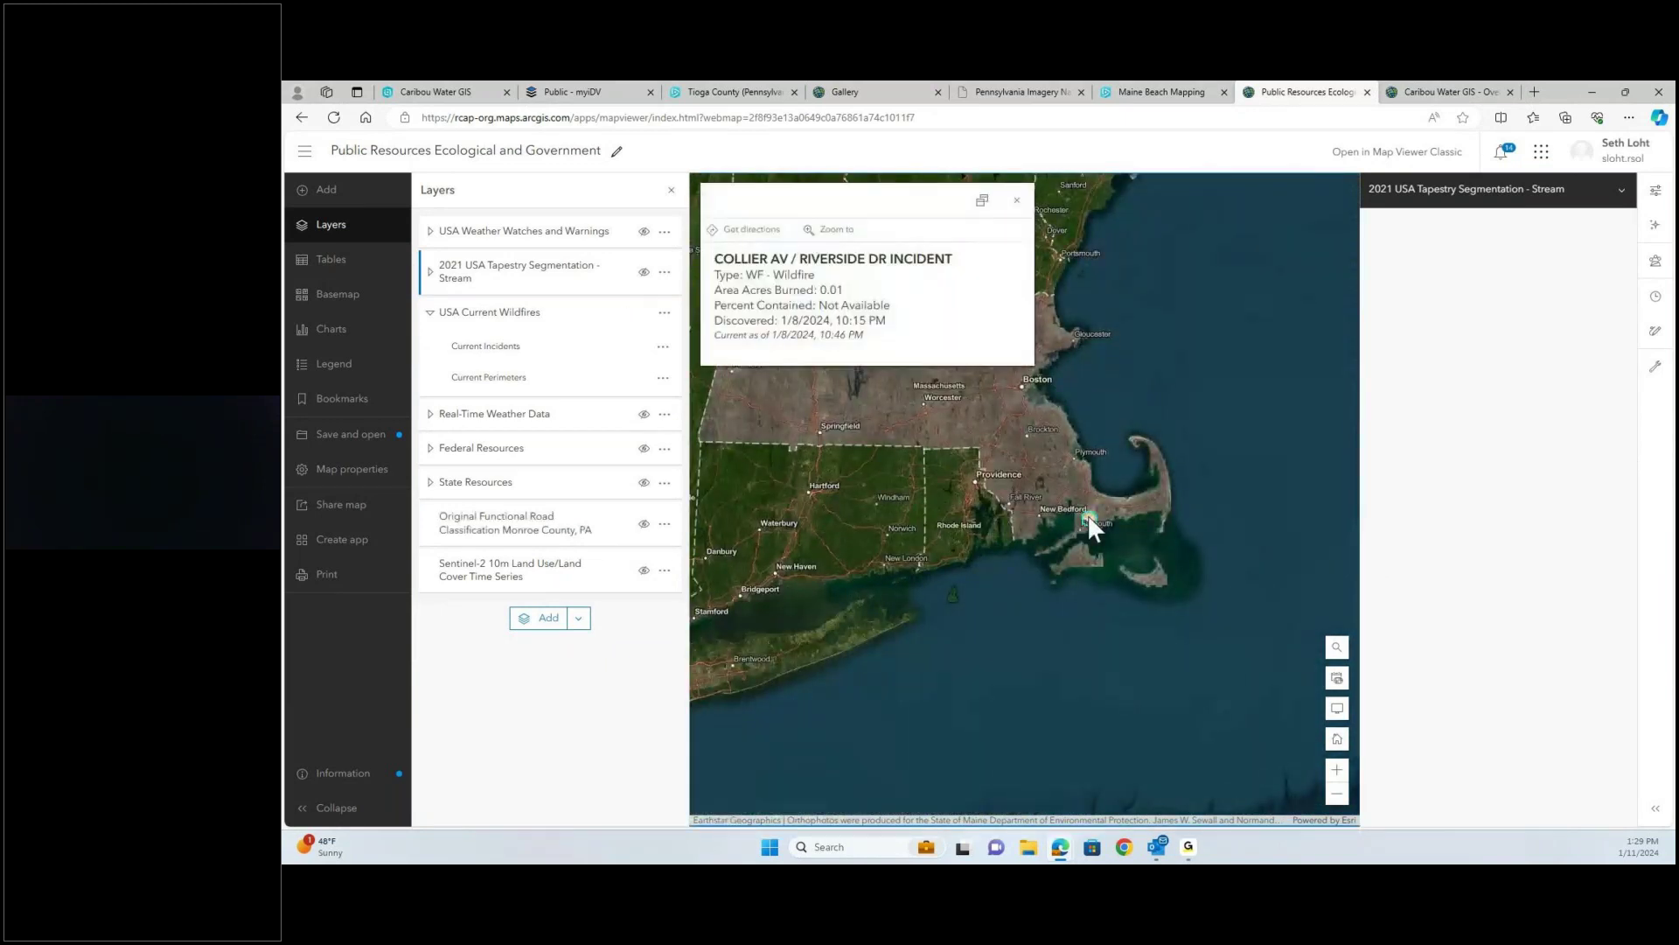
drag(782, 289, 843, 289)
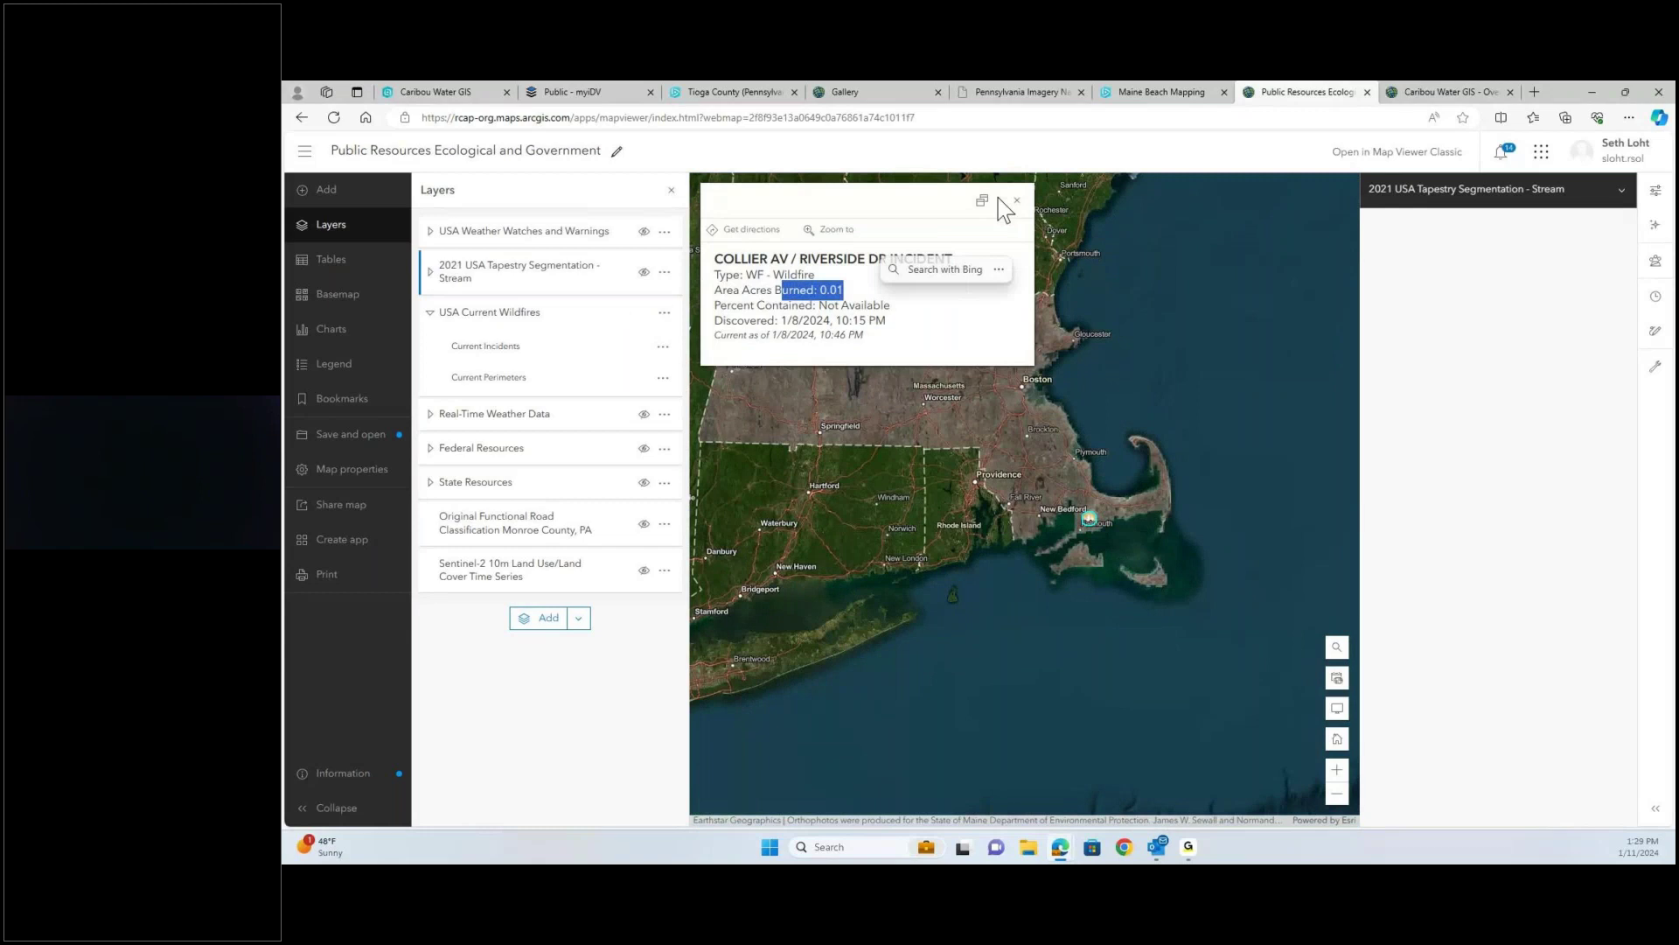
click(1015, 200)
- Hide USA Current Wildfires, display Real-Time Weather Data over Pennsylvania, and expand the National Weather Service Precipitation Forecast sublayers
scroll(869, 434, down, 4)
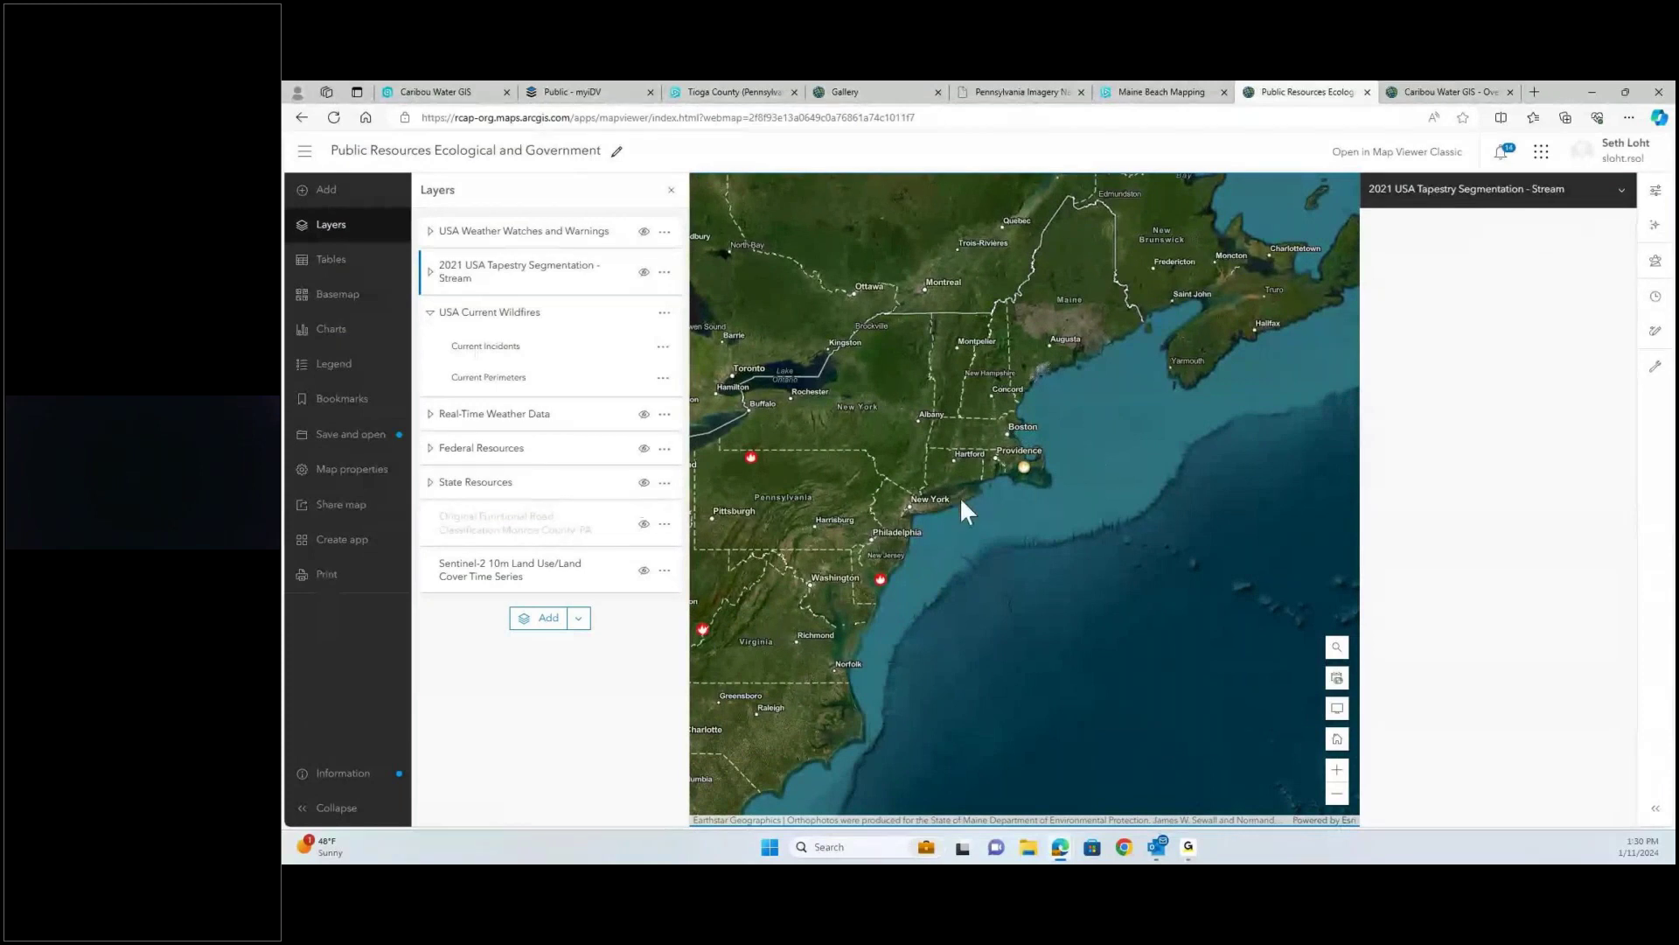
drag(963, 493, 1101, 487)
scroll(926, 481, up, 2)
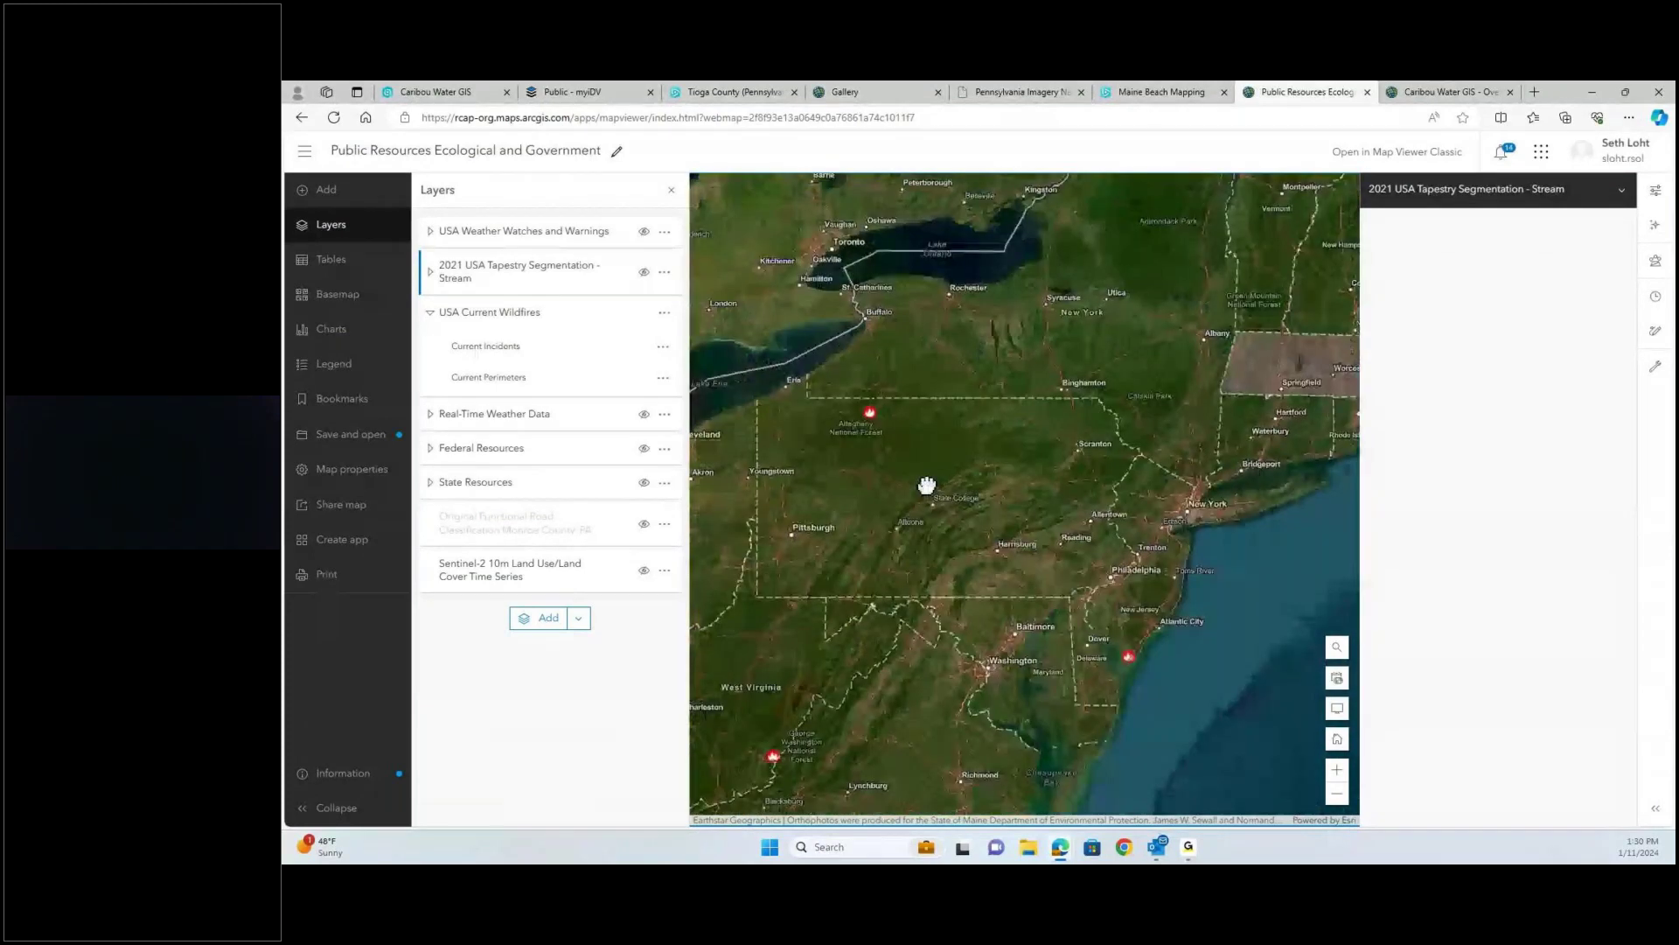
click(644, 313)
click(430, 417)
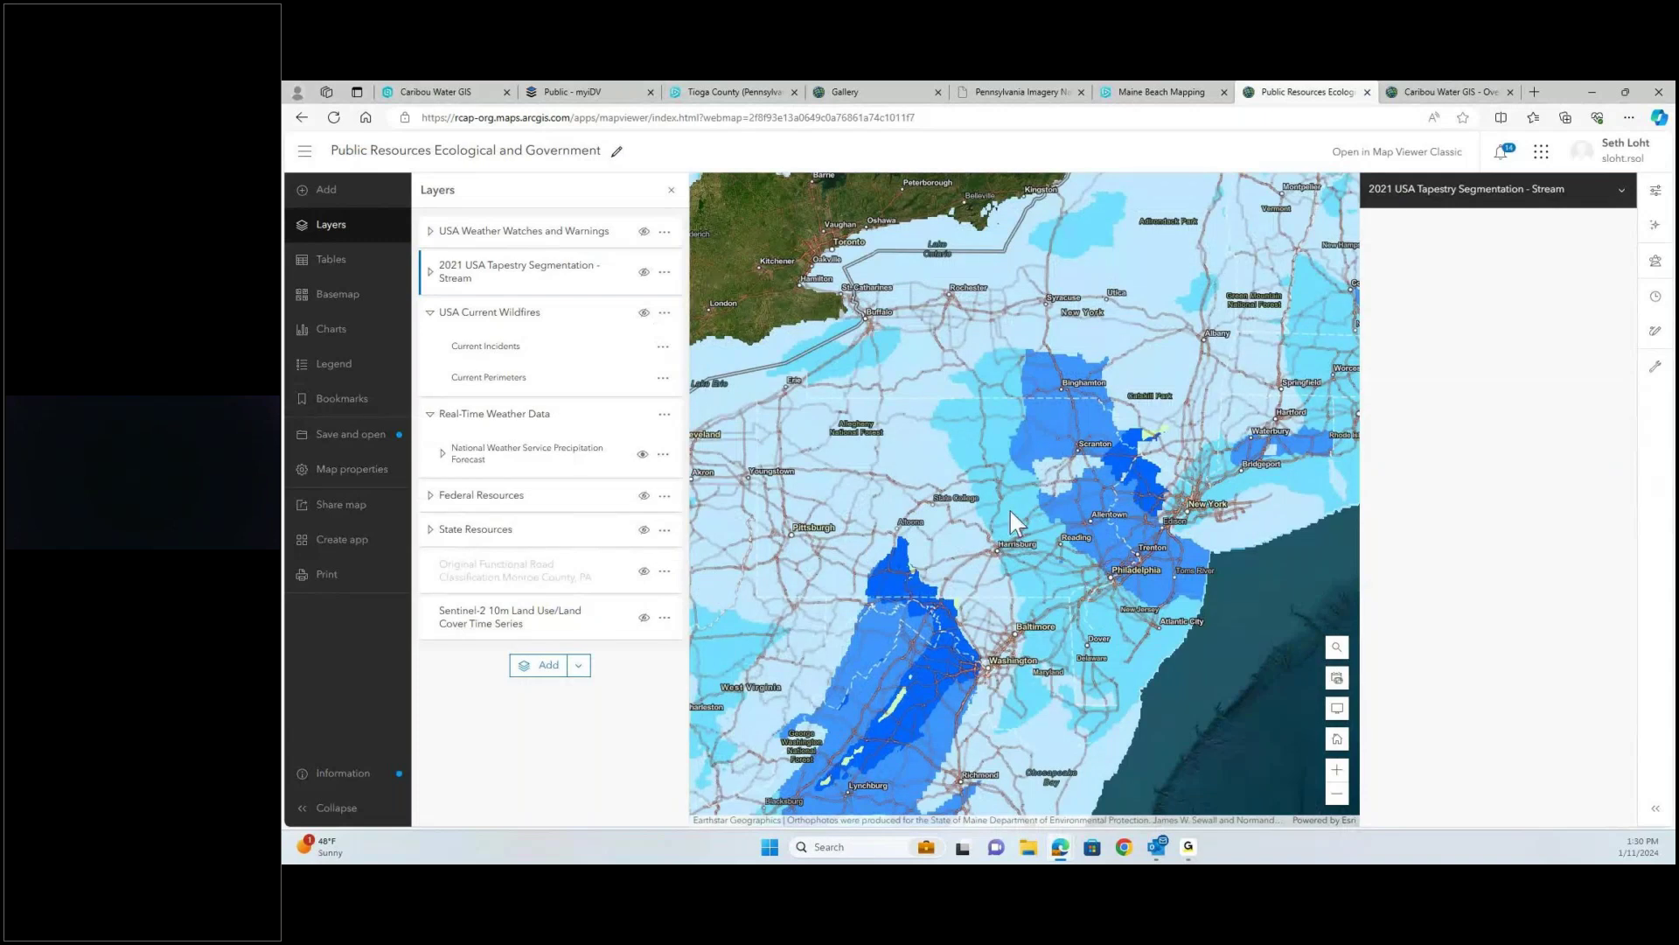
scroll(1010, 512, up, 1)
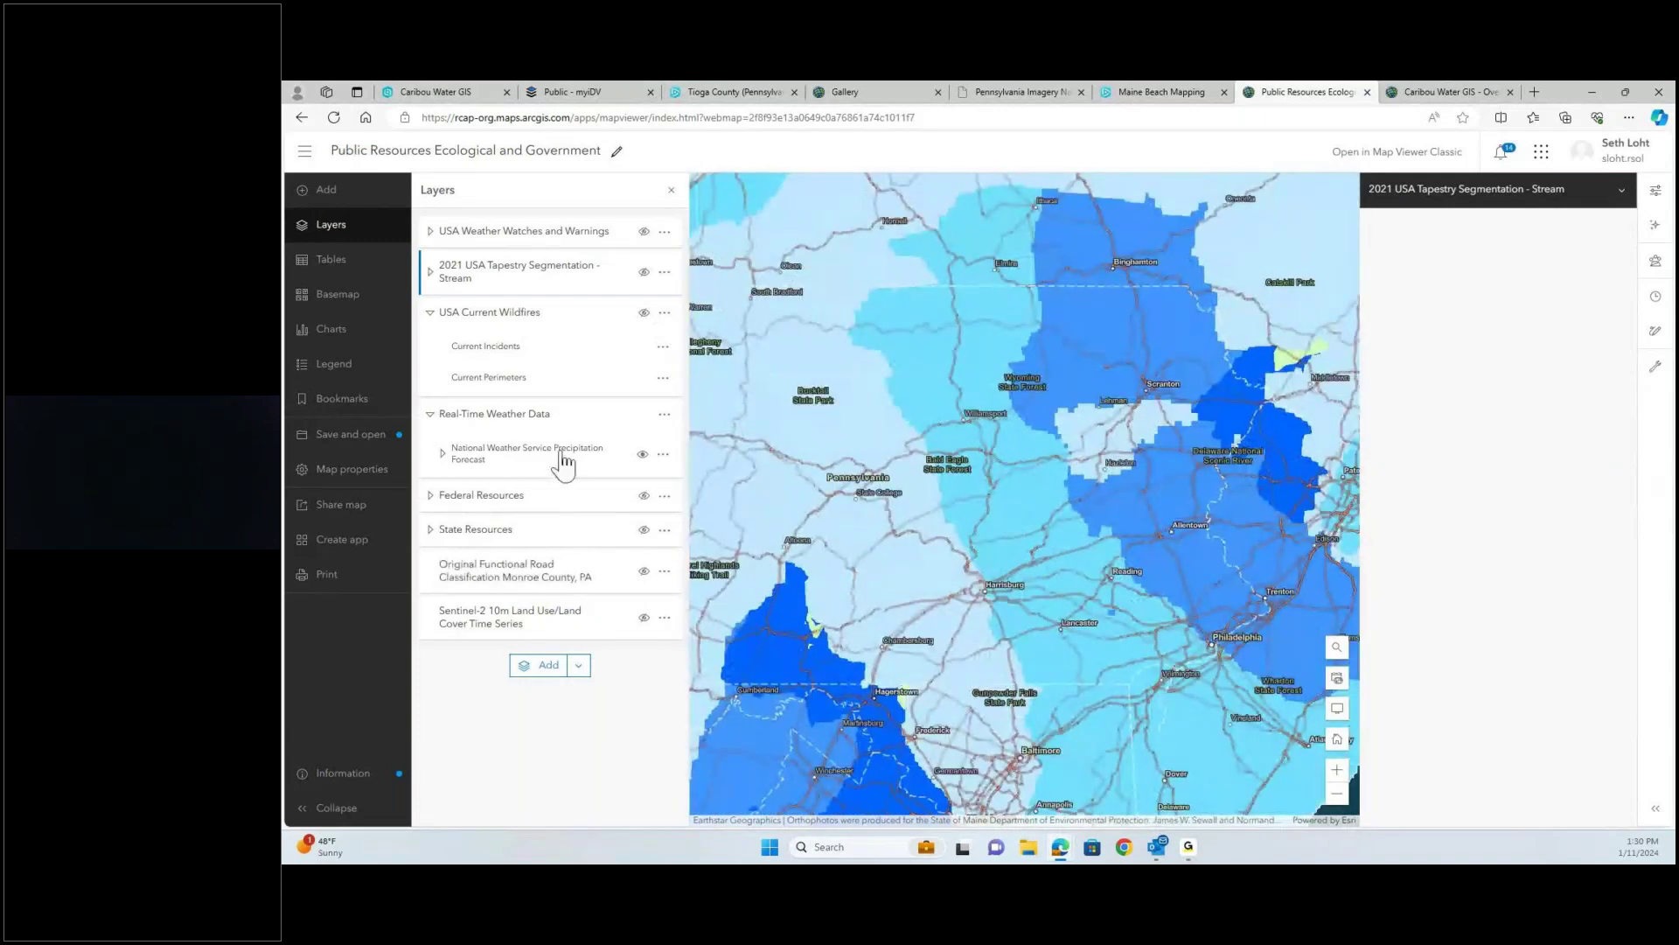
click(443, 453)
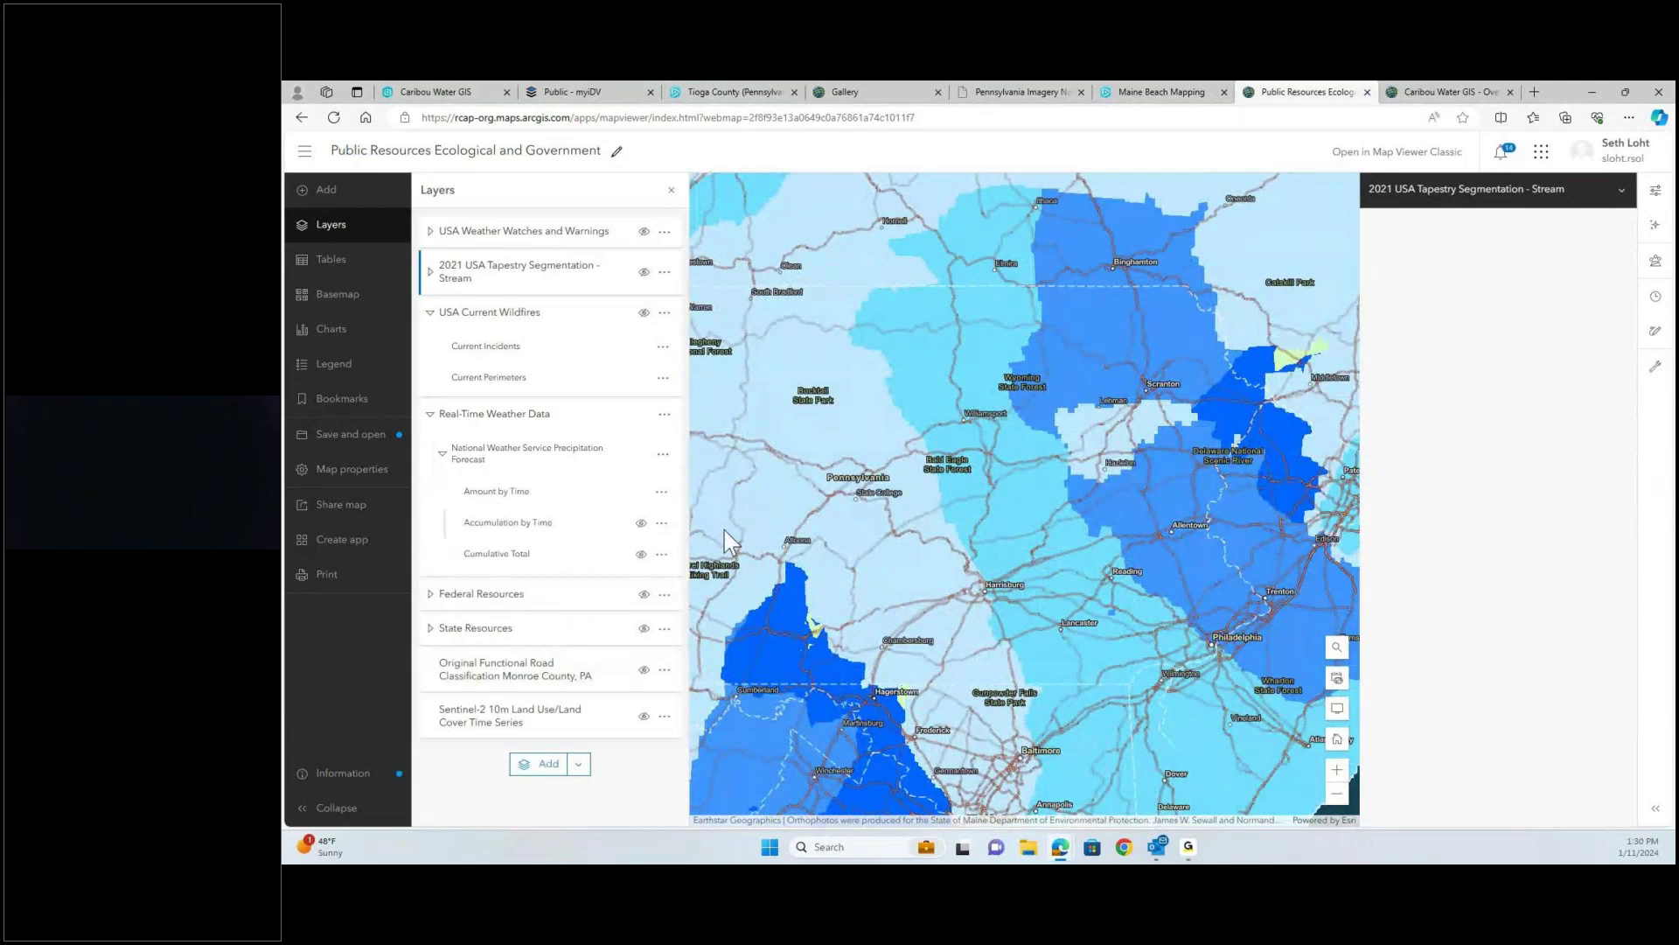
- Inspect the precipitation forecast north of Allentown in eastern Pennsylvania, reading the rainfall amount and time window of both forecast records
drag(908, 557, 890, 559)
scroll(885, 557, up, 1)
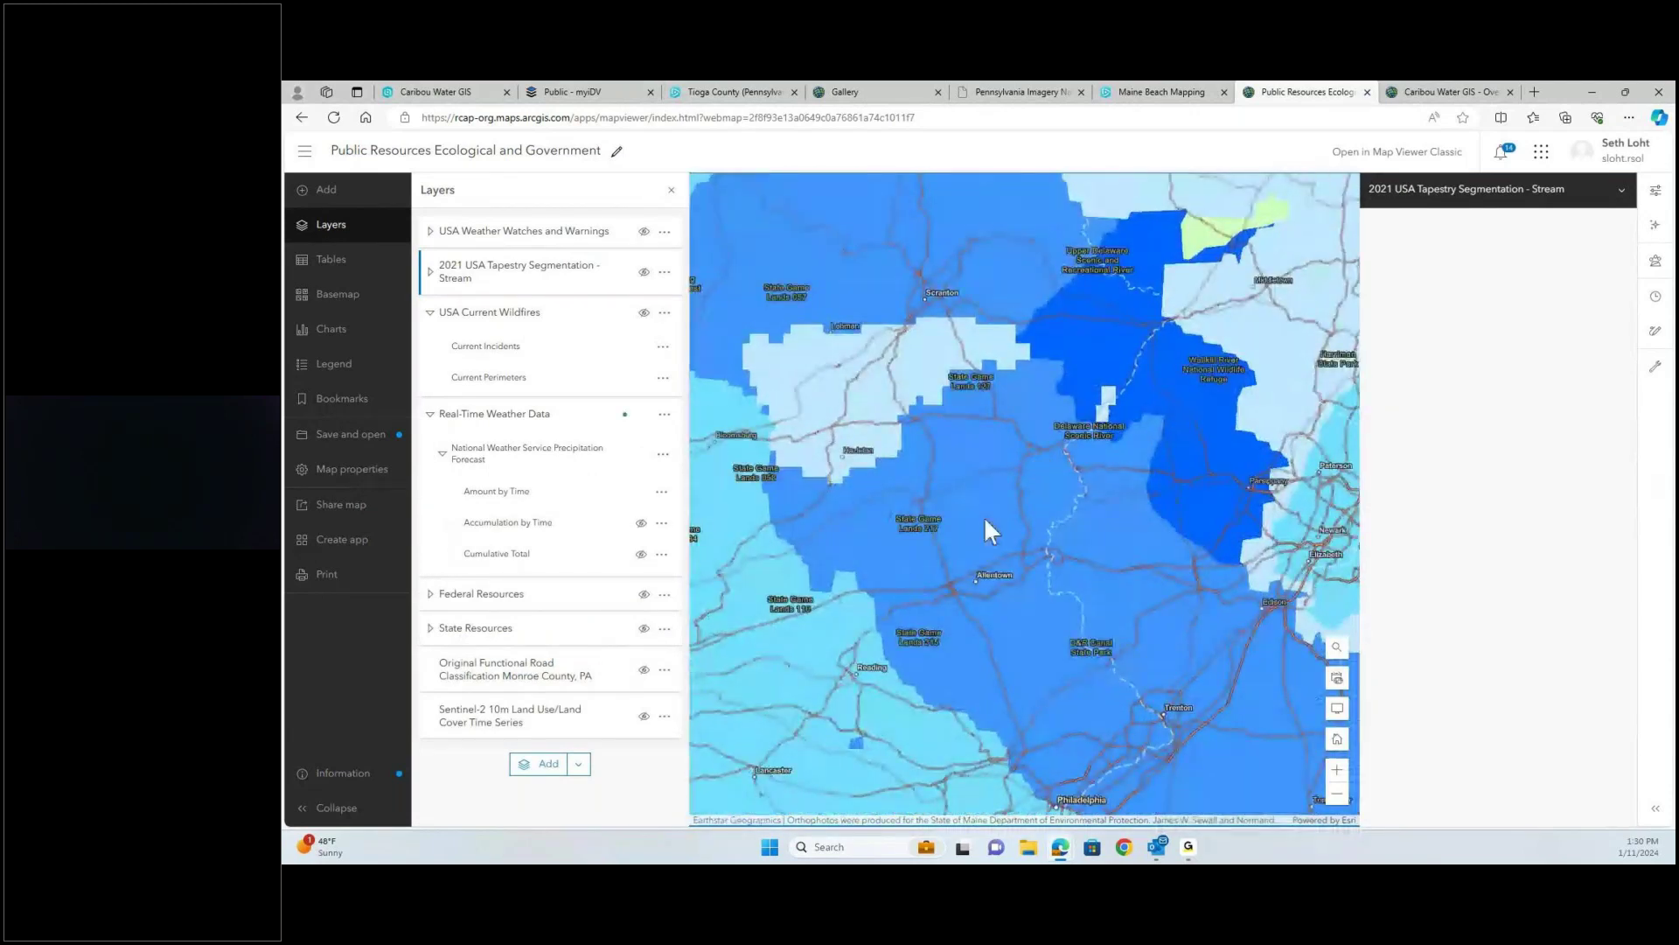
click(984, 516)
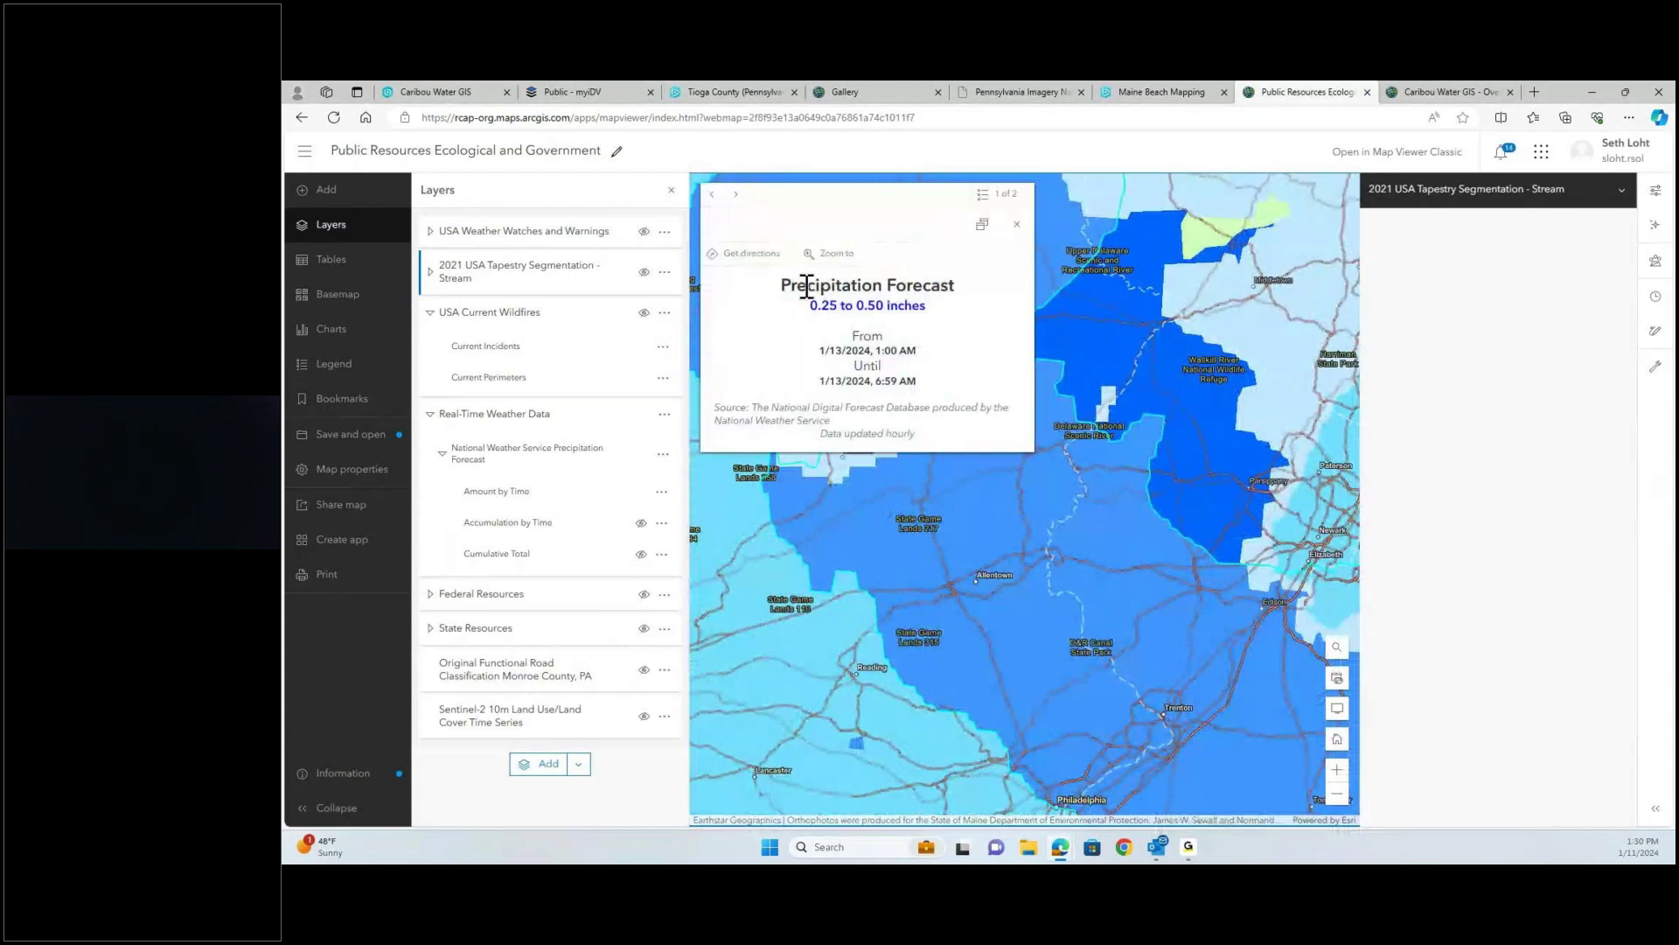
drag(806, 289, 827, 326)
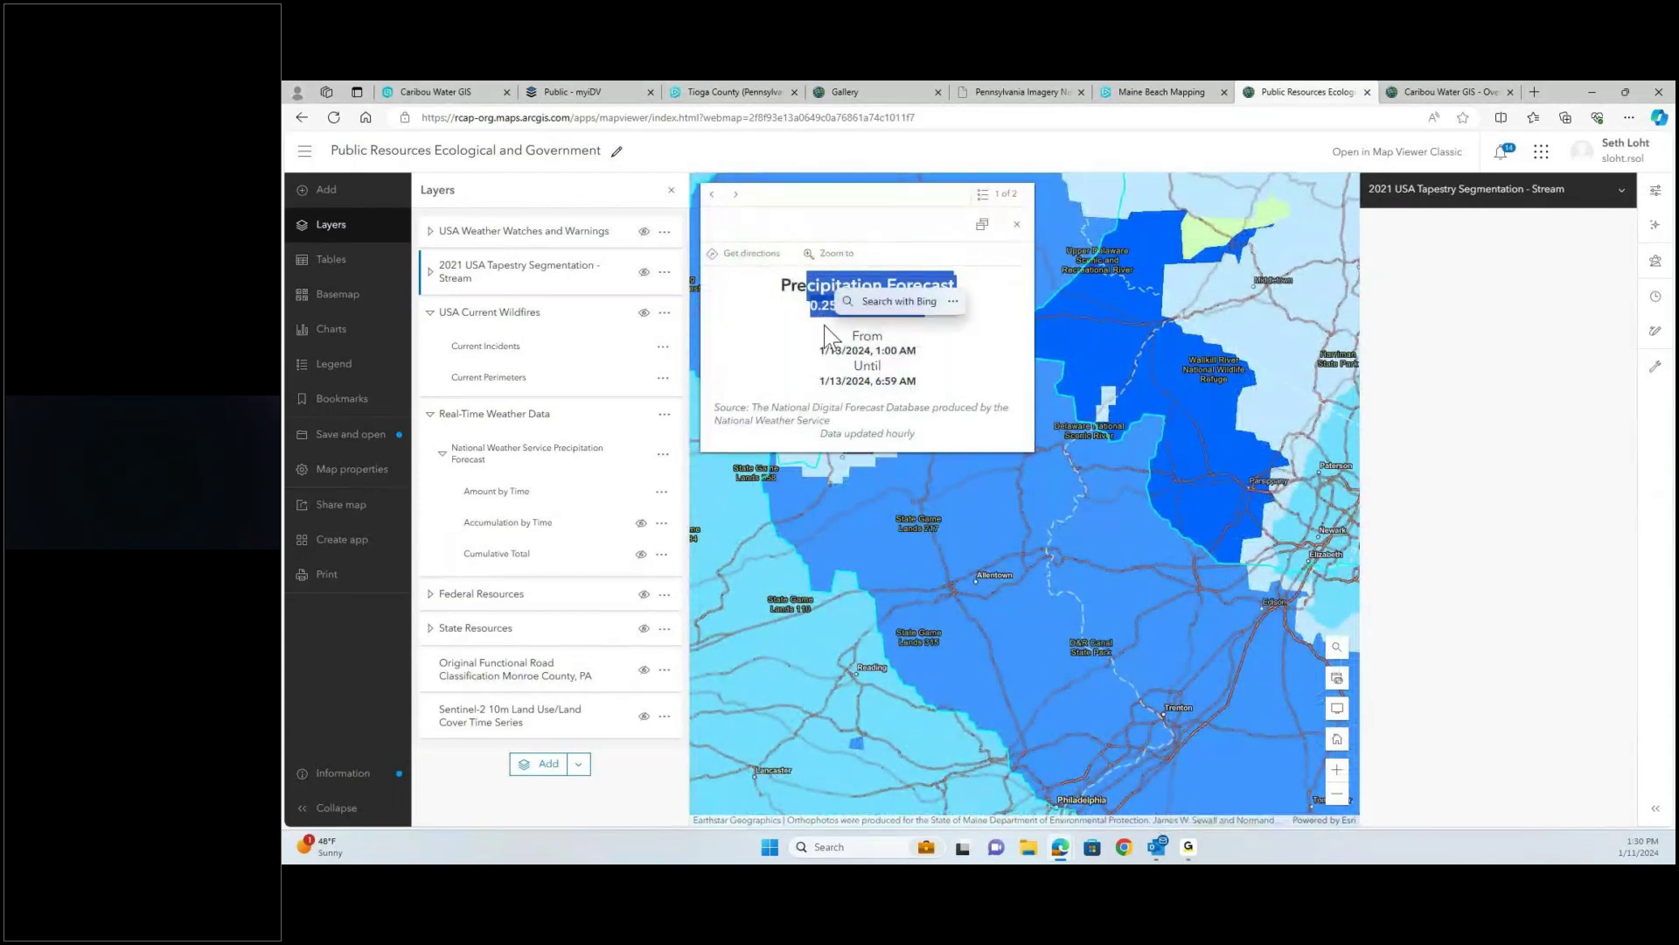
click(838, 378)
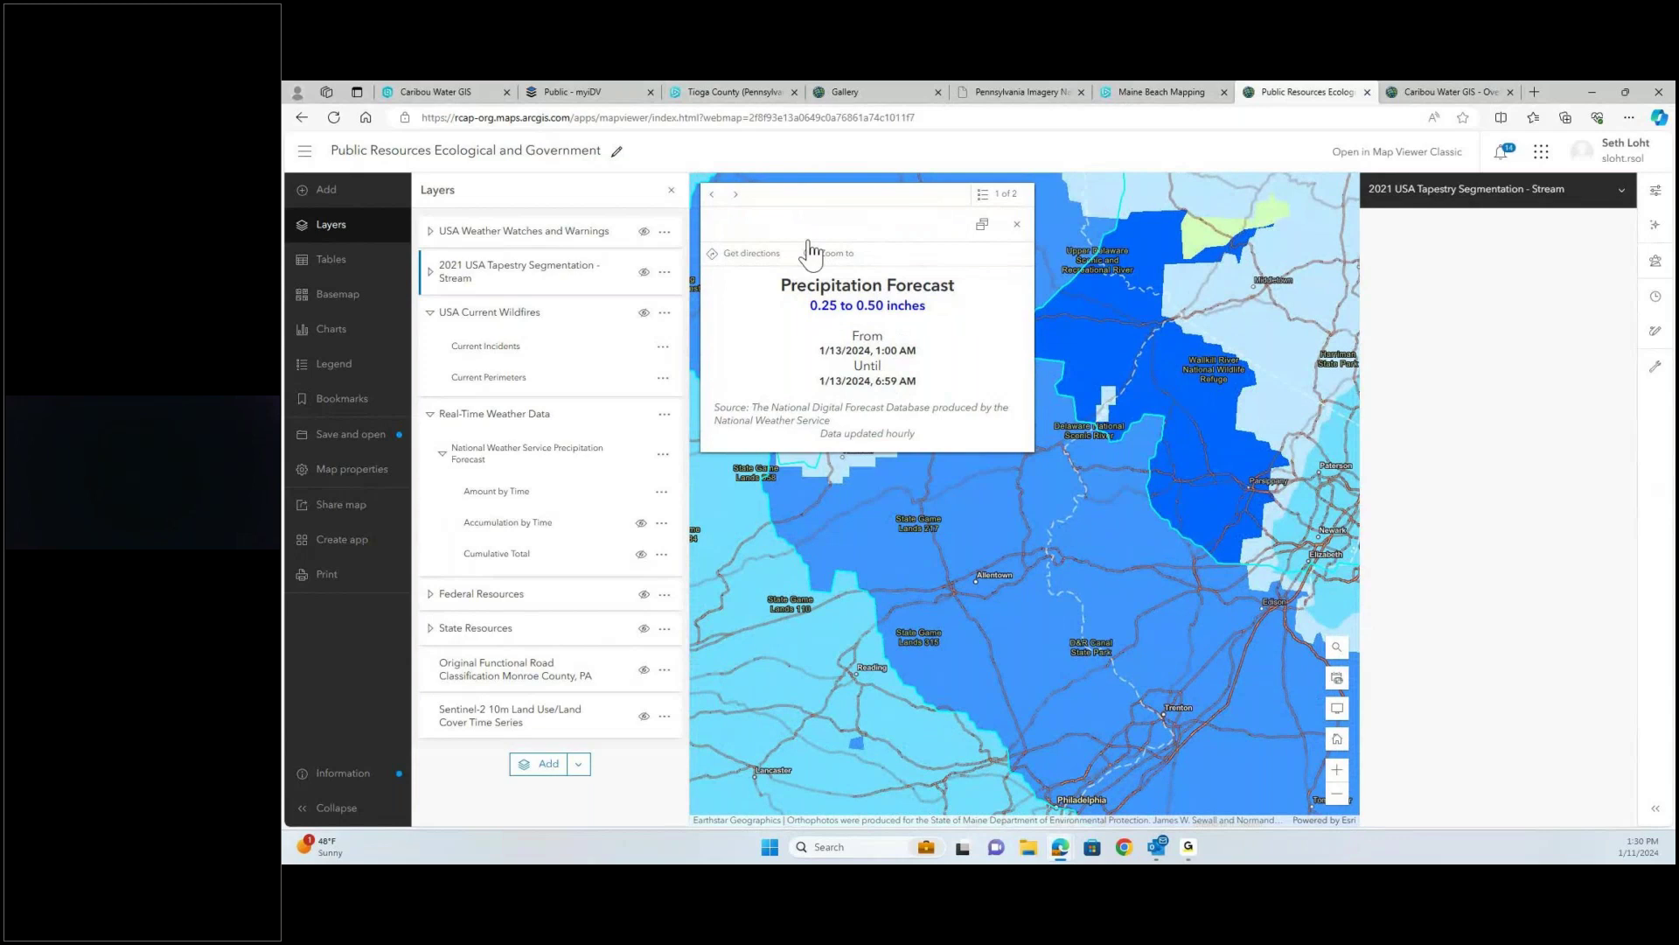
mouse_move(845, 383)
mouse_down()
mouse_move(866, 366)
mouse_move(836, 350)
mouse_up()
click(735, 198)
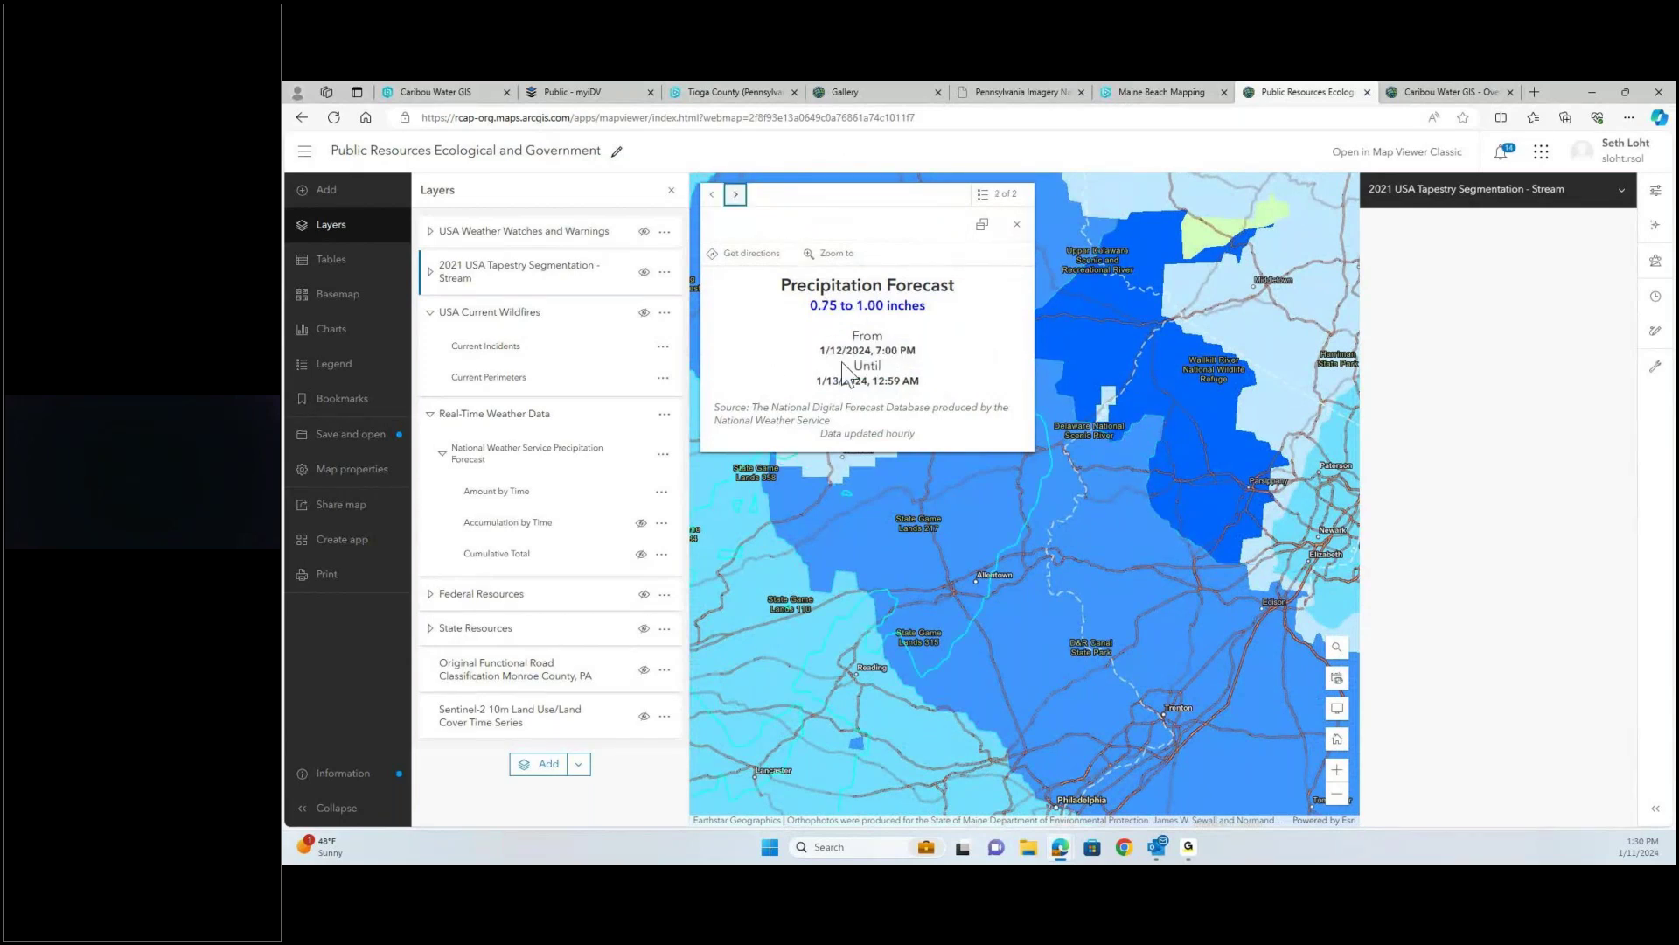
- Examine the forecast area across central Pennsylvania, read the National Weather Service source note, and close the forecast details
drag(838, 533, 1184, 503)
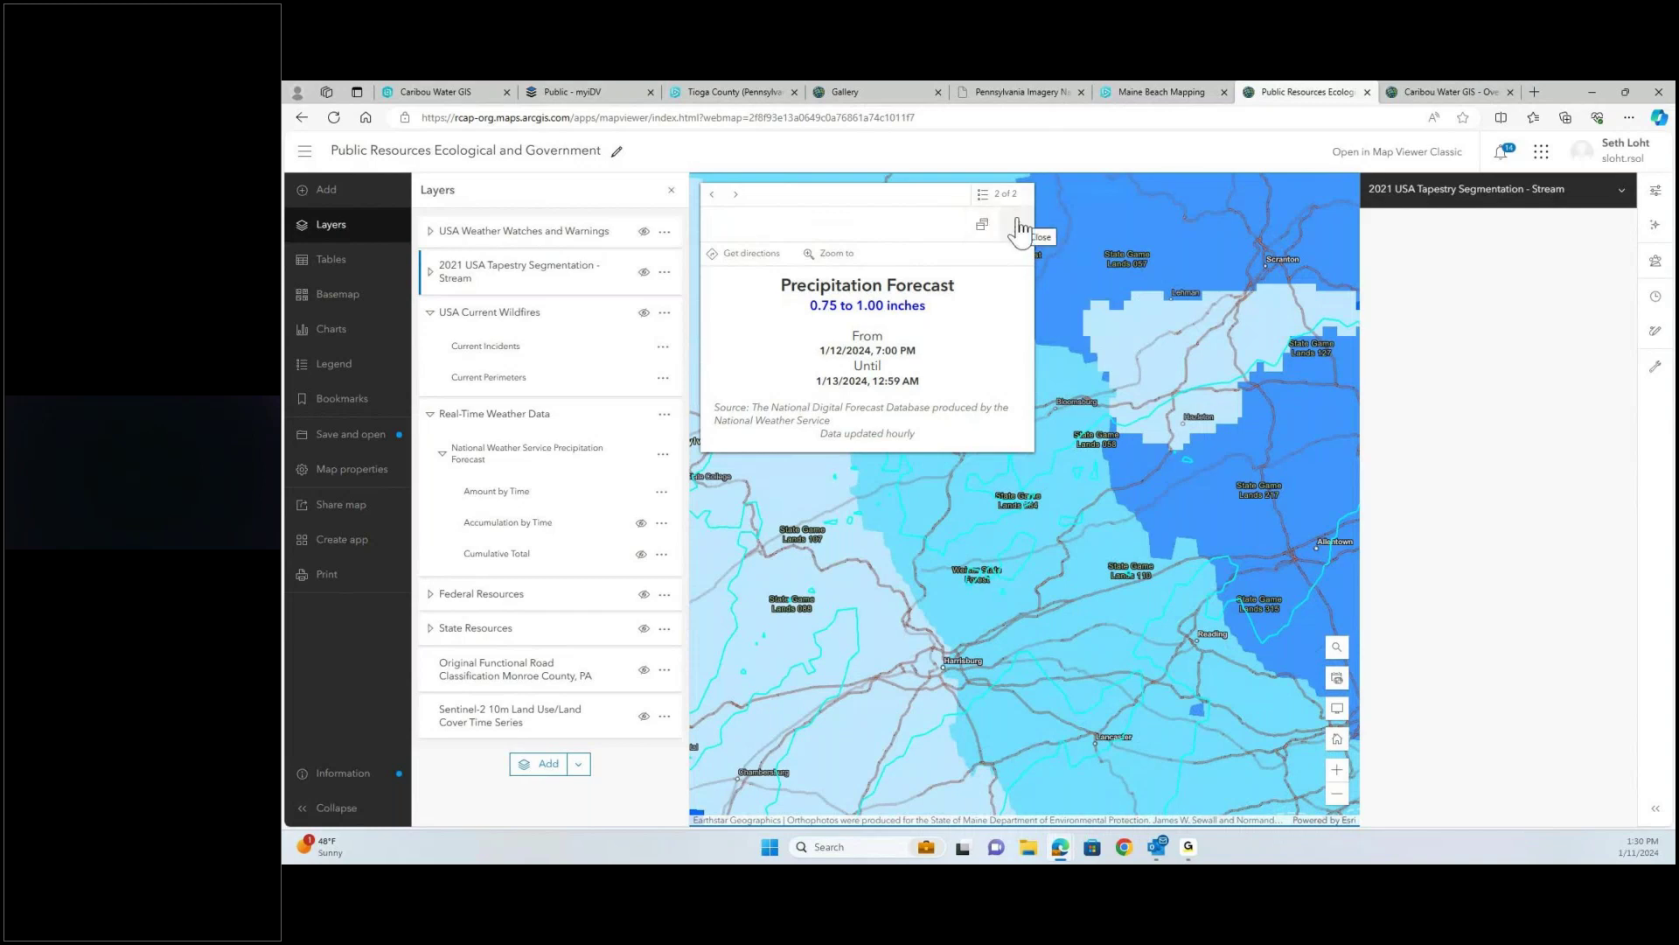
drag(722, 421, 802, 421)
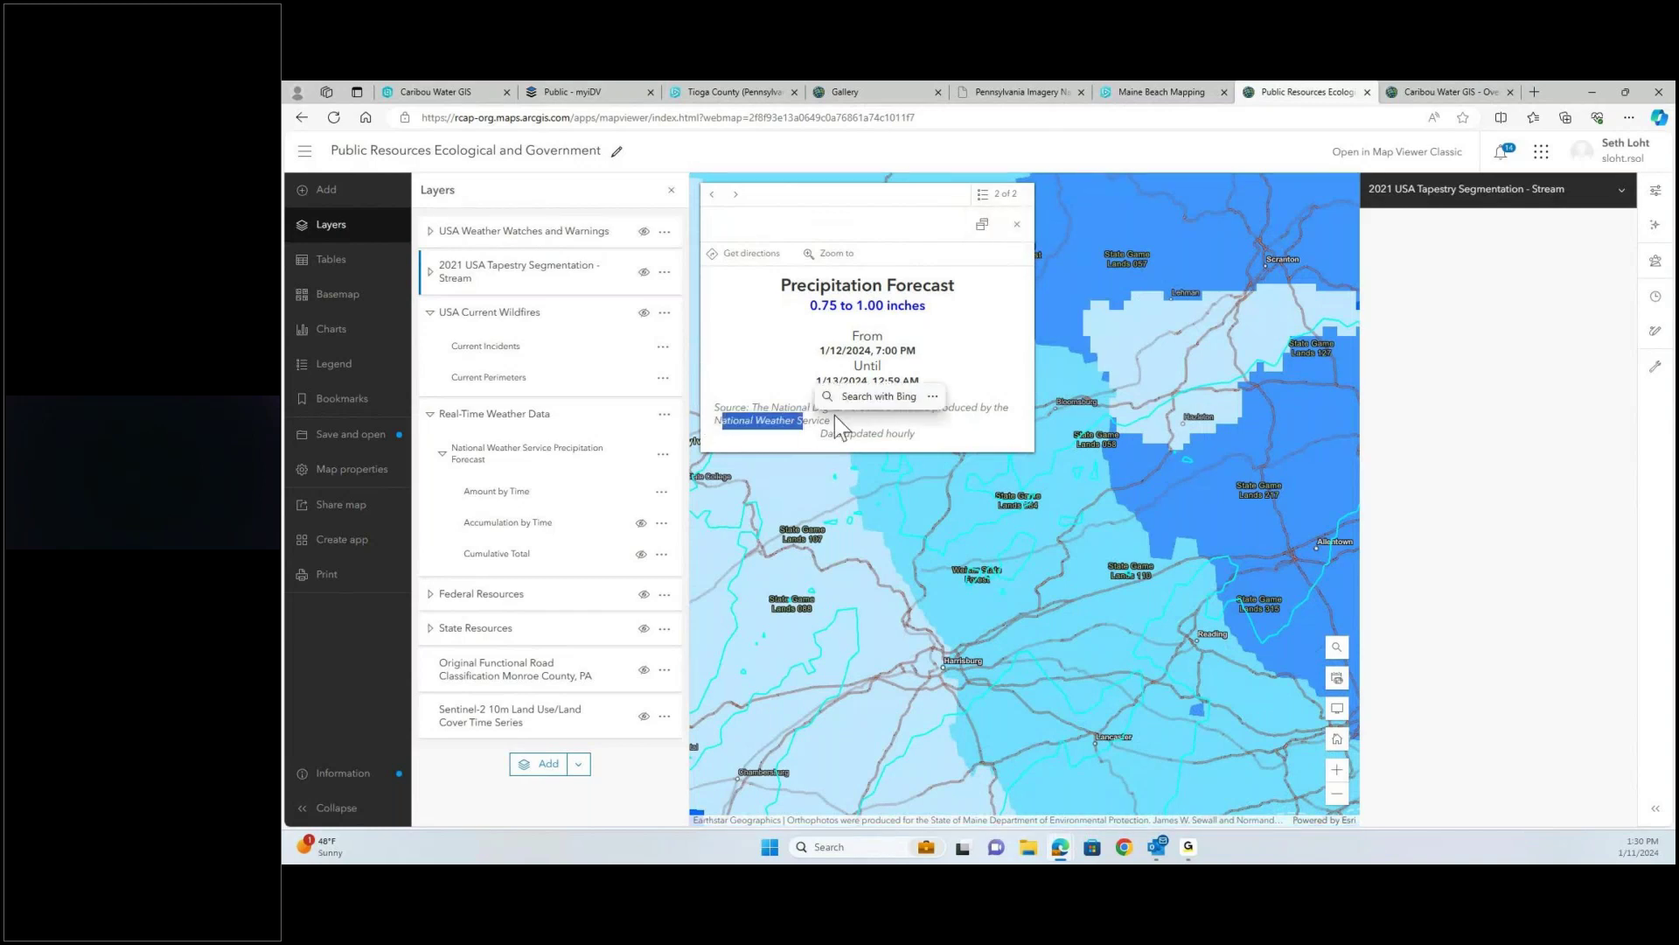
click(1014, 224)
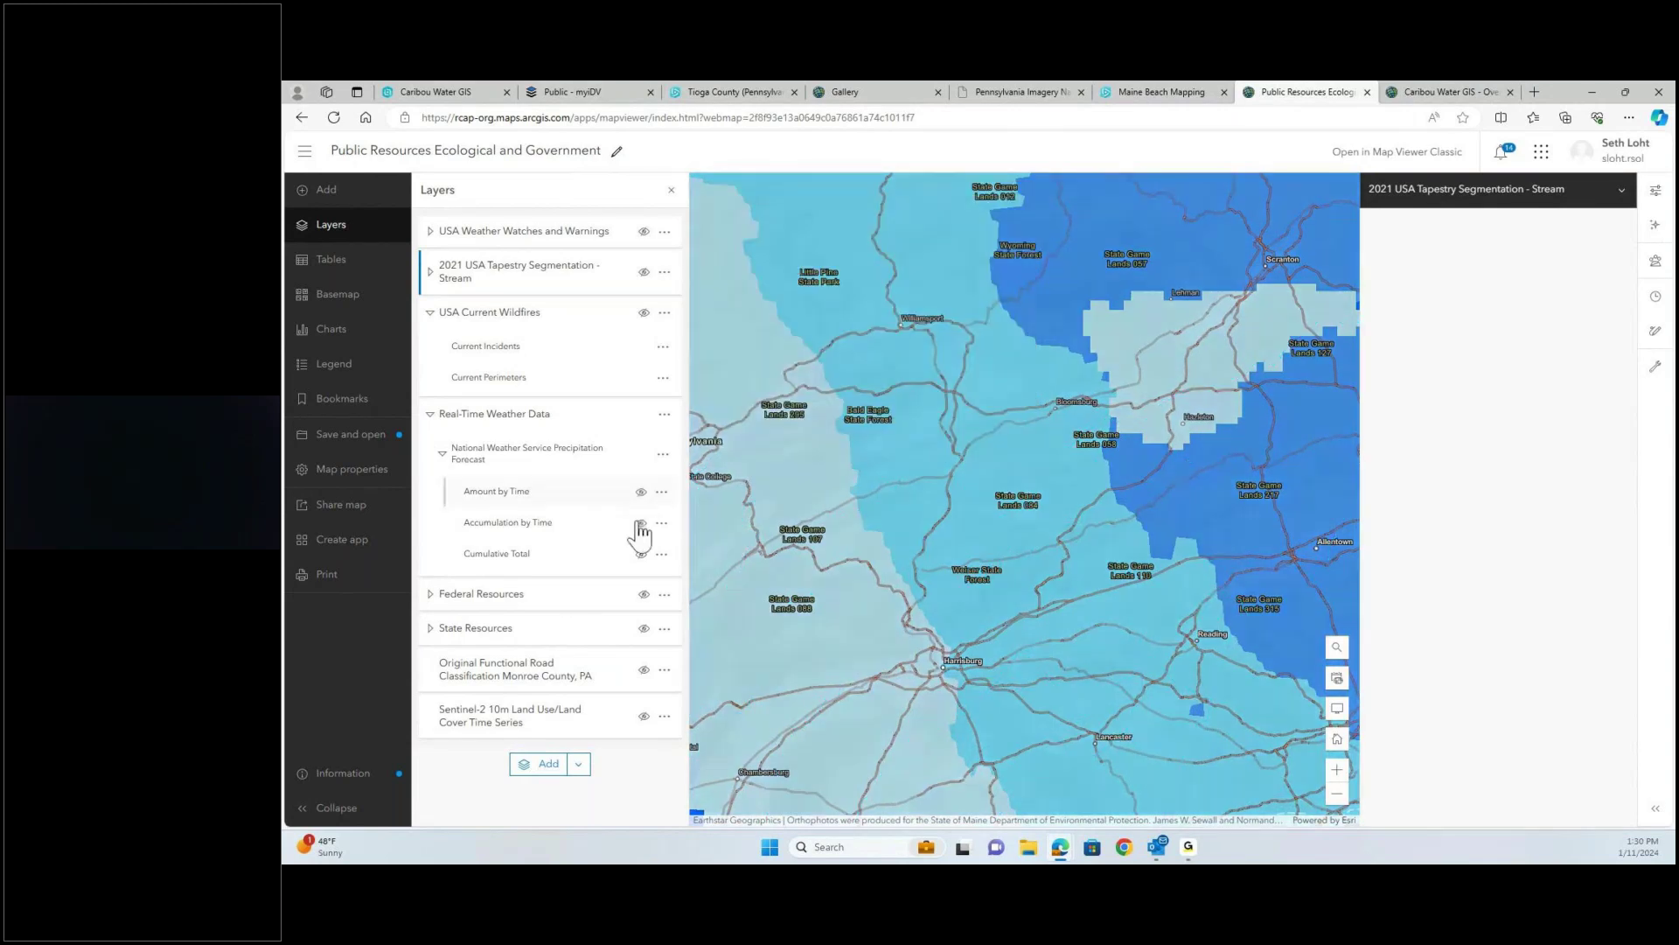
- Replace the Amount by Time forecast with Accumulation by Time, followed by Cumulative Total, inspecting the forecast details near Weiser State Forest
click(641, 523)
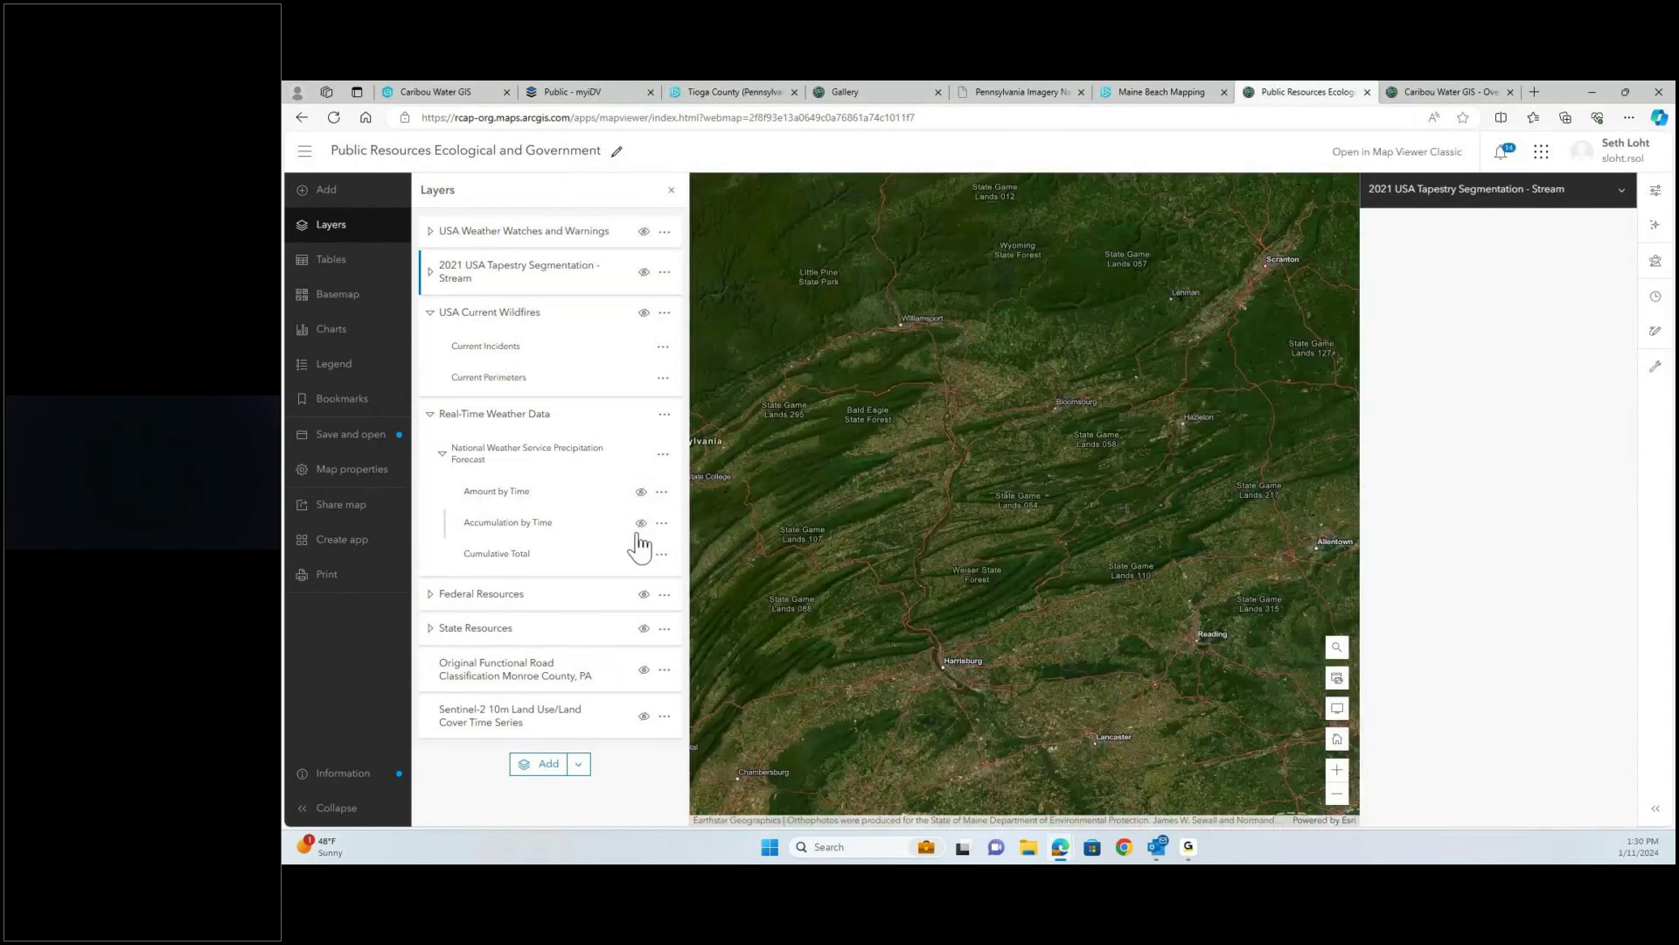
click(640, 525)
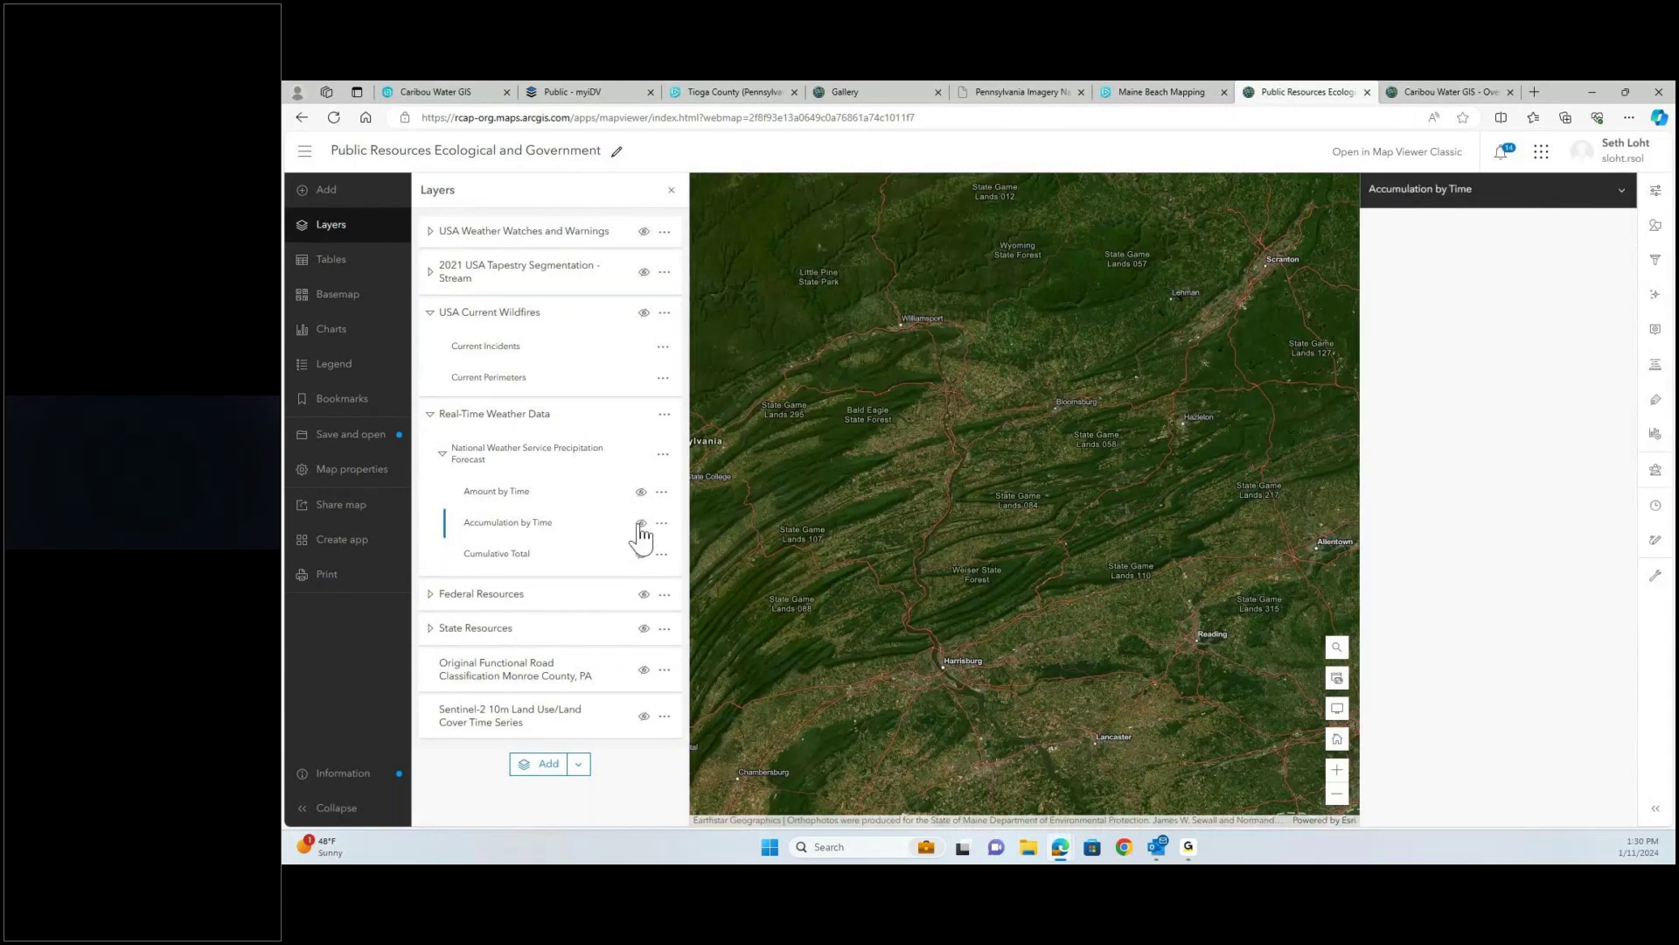
click(641, 523)
click(850, 274)
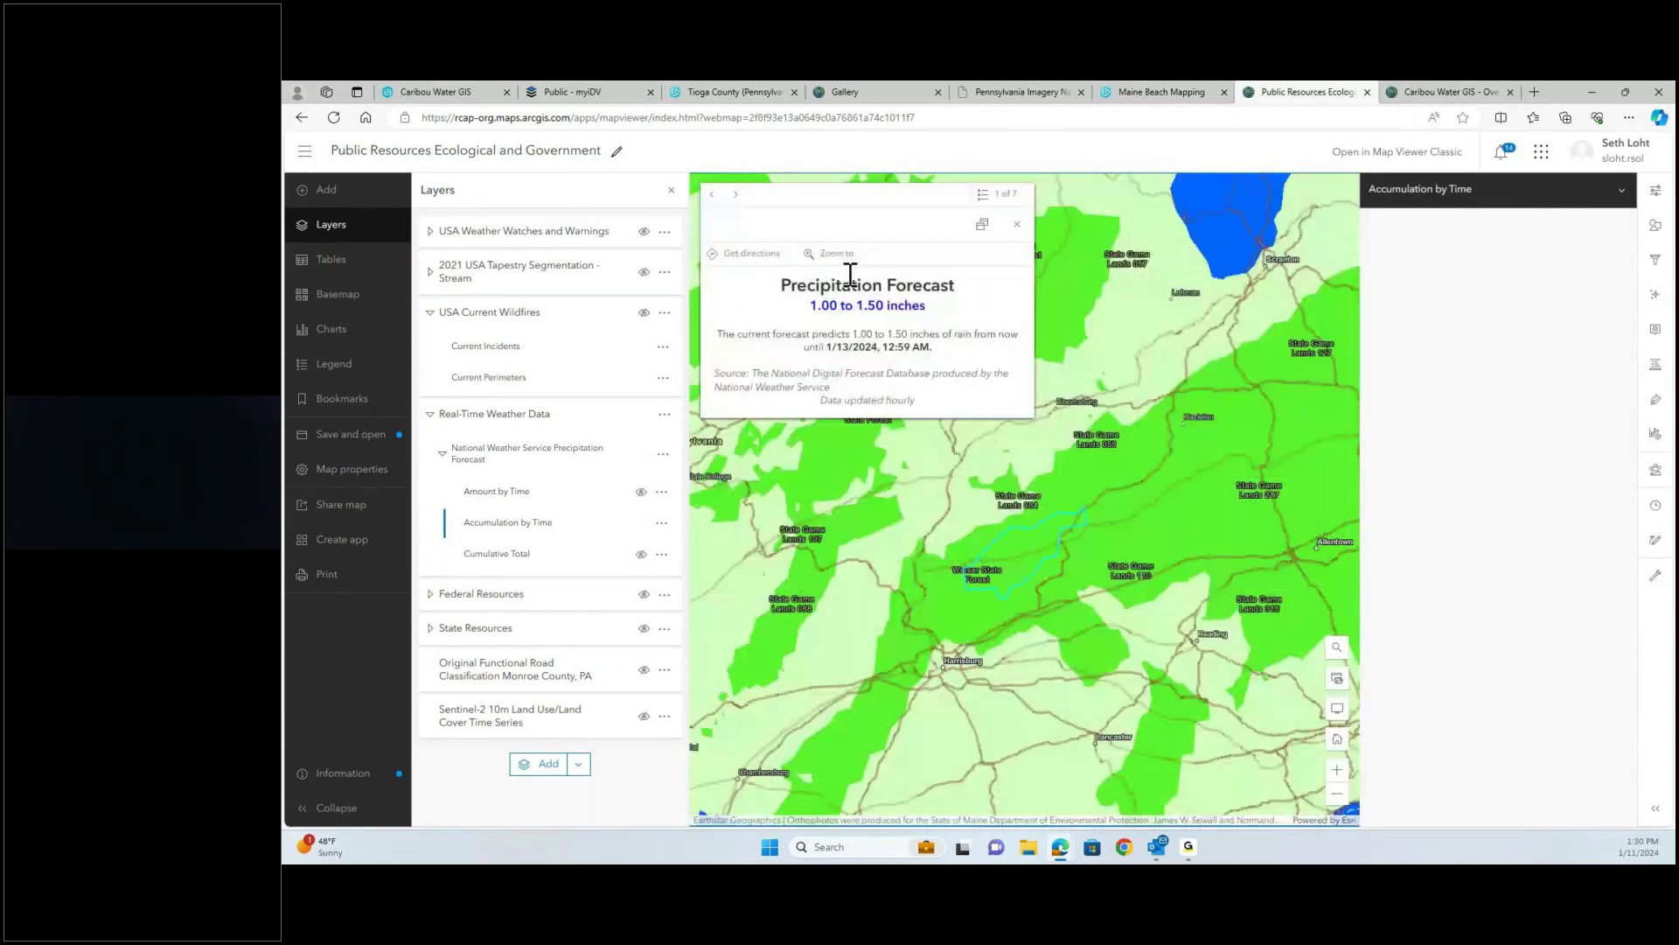
click(641, 523)
click(641, 554)
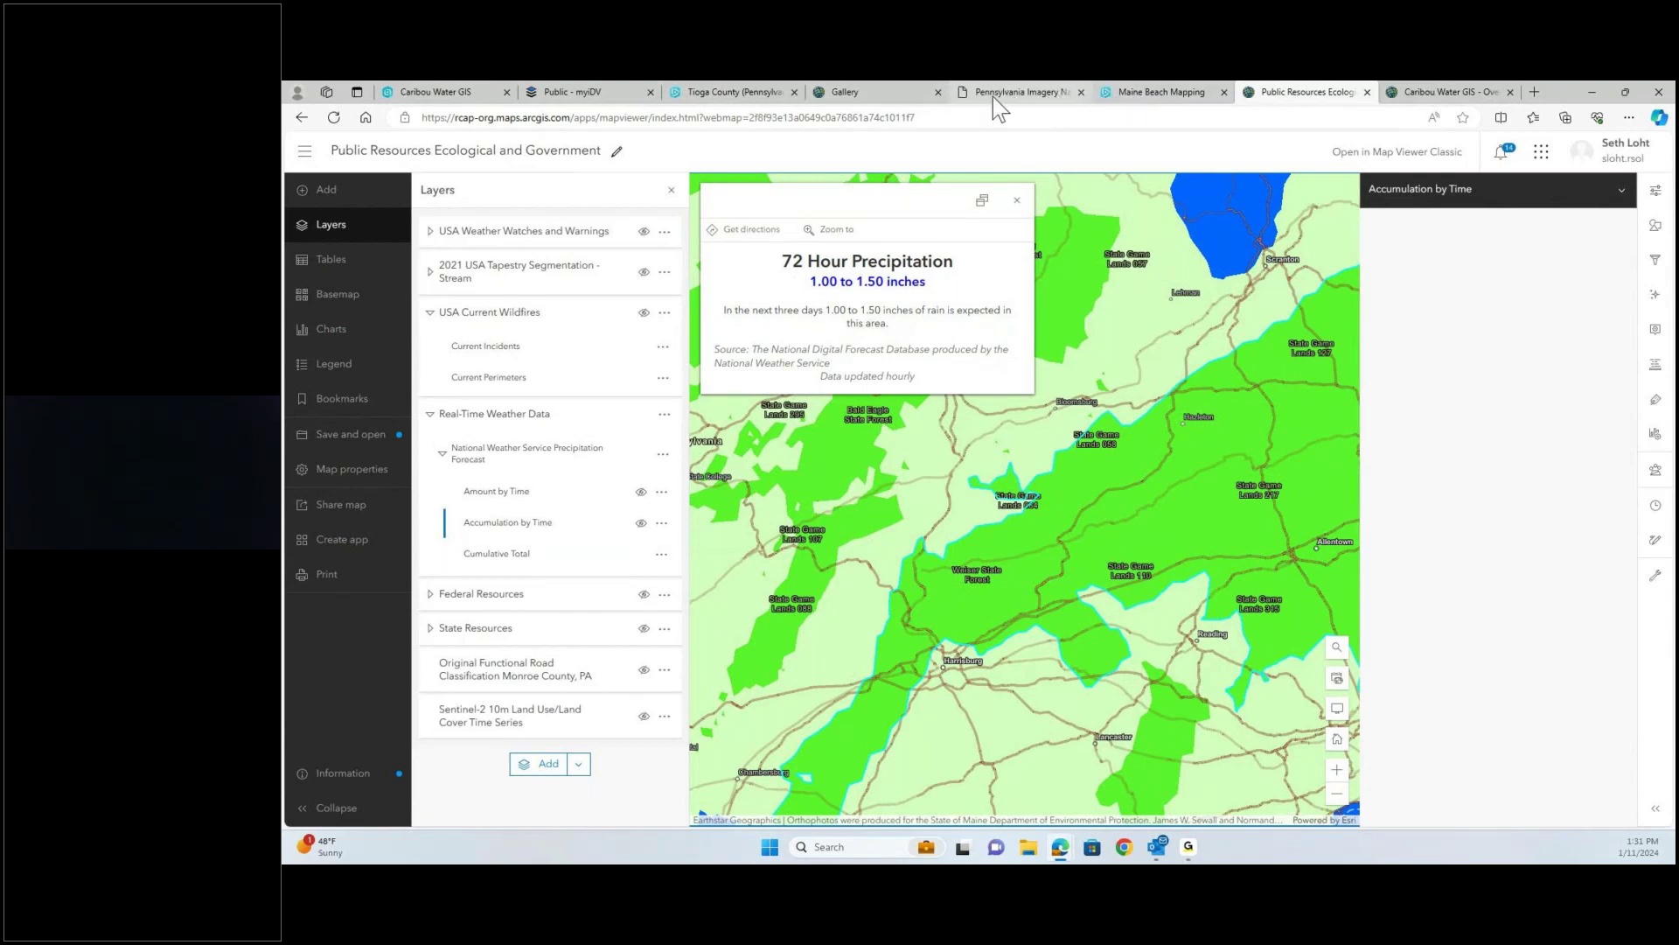
- Switch to the Caribou Water GIS item overview page
click(1452, 92)
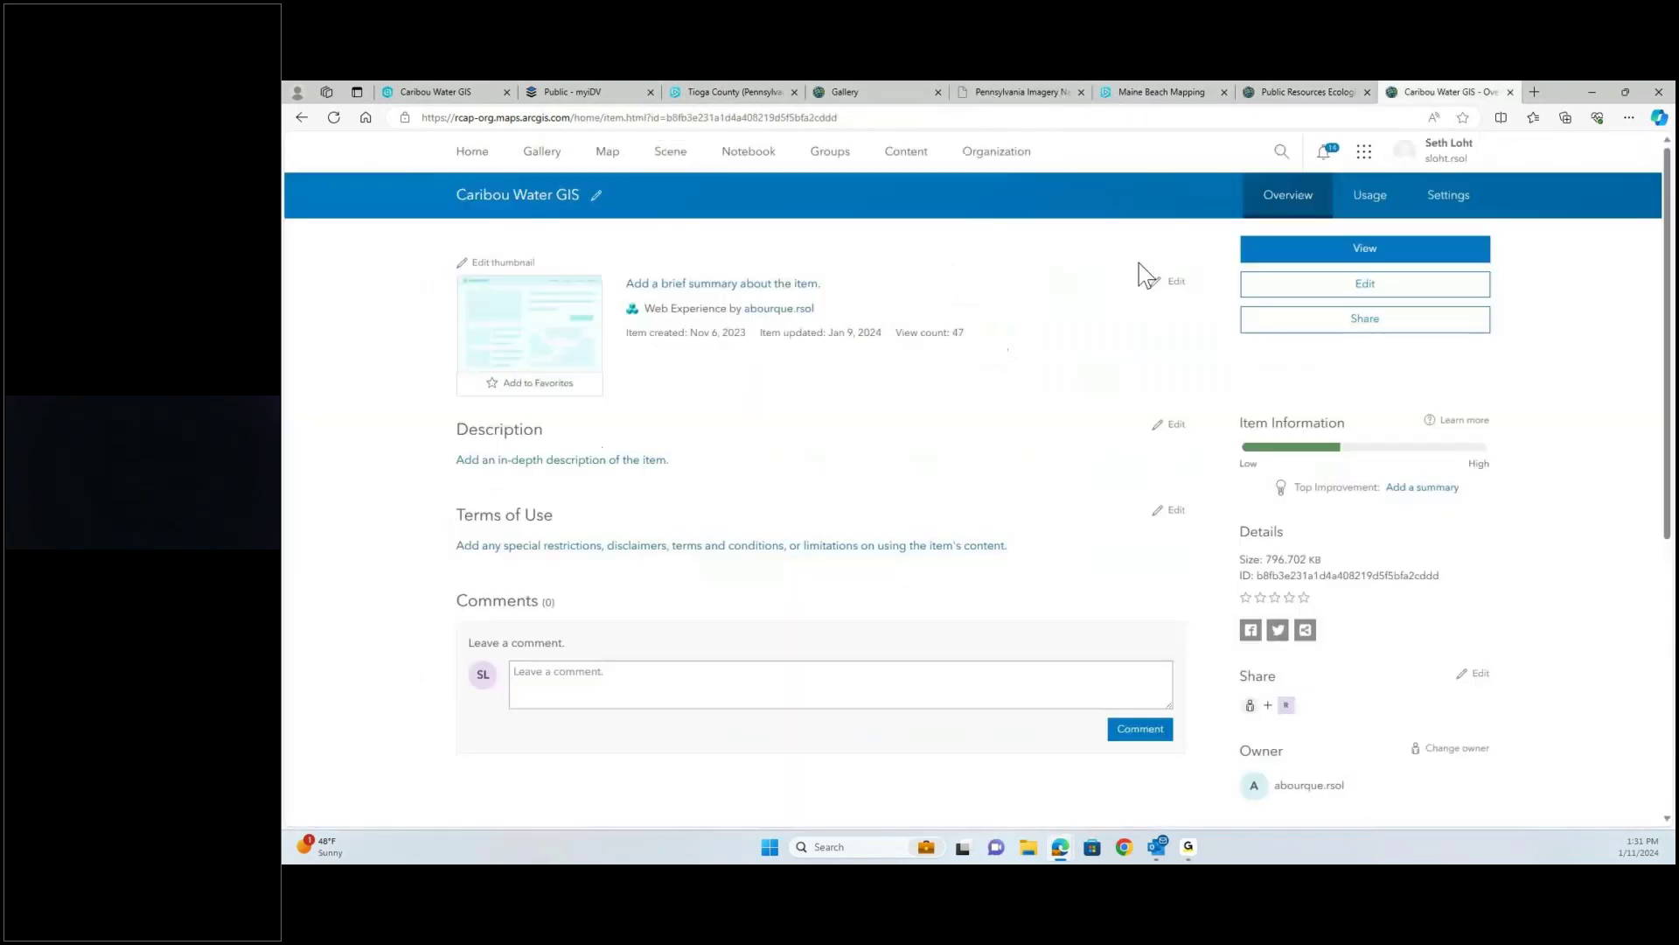
- Switch to the Caribou Water GIS app and review the curb stop attributes in the selected feature's pop-up
click(393, 91)
drag(956, 529, 960, 577)
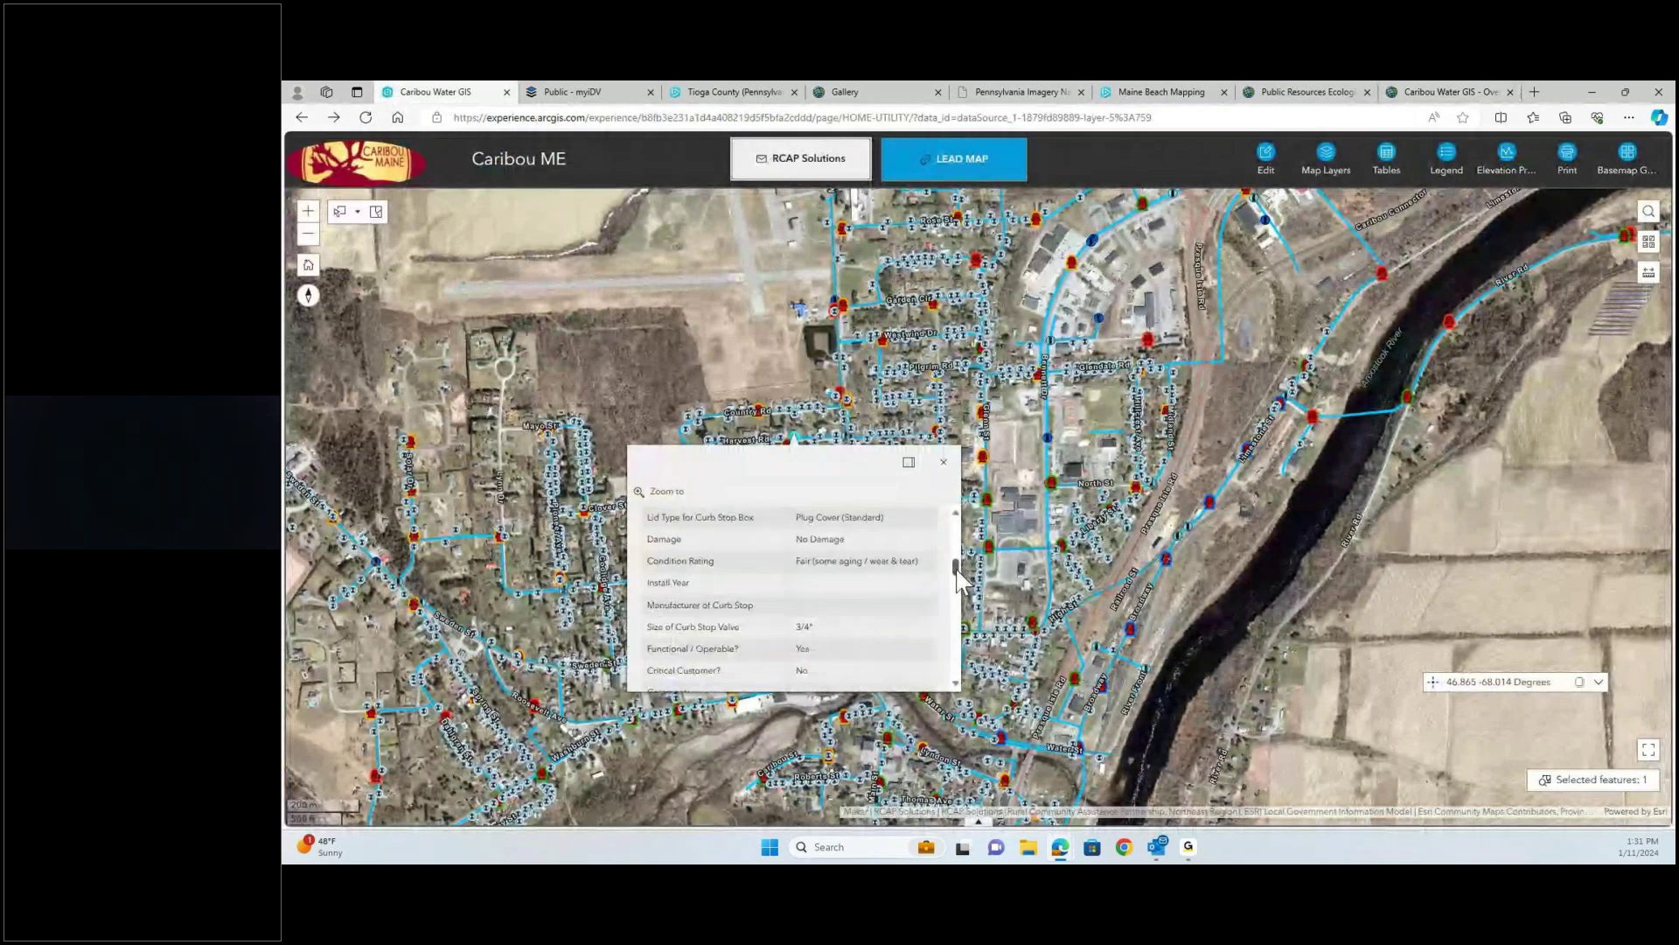
scroll(957, 579, down, 2)
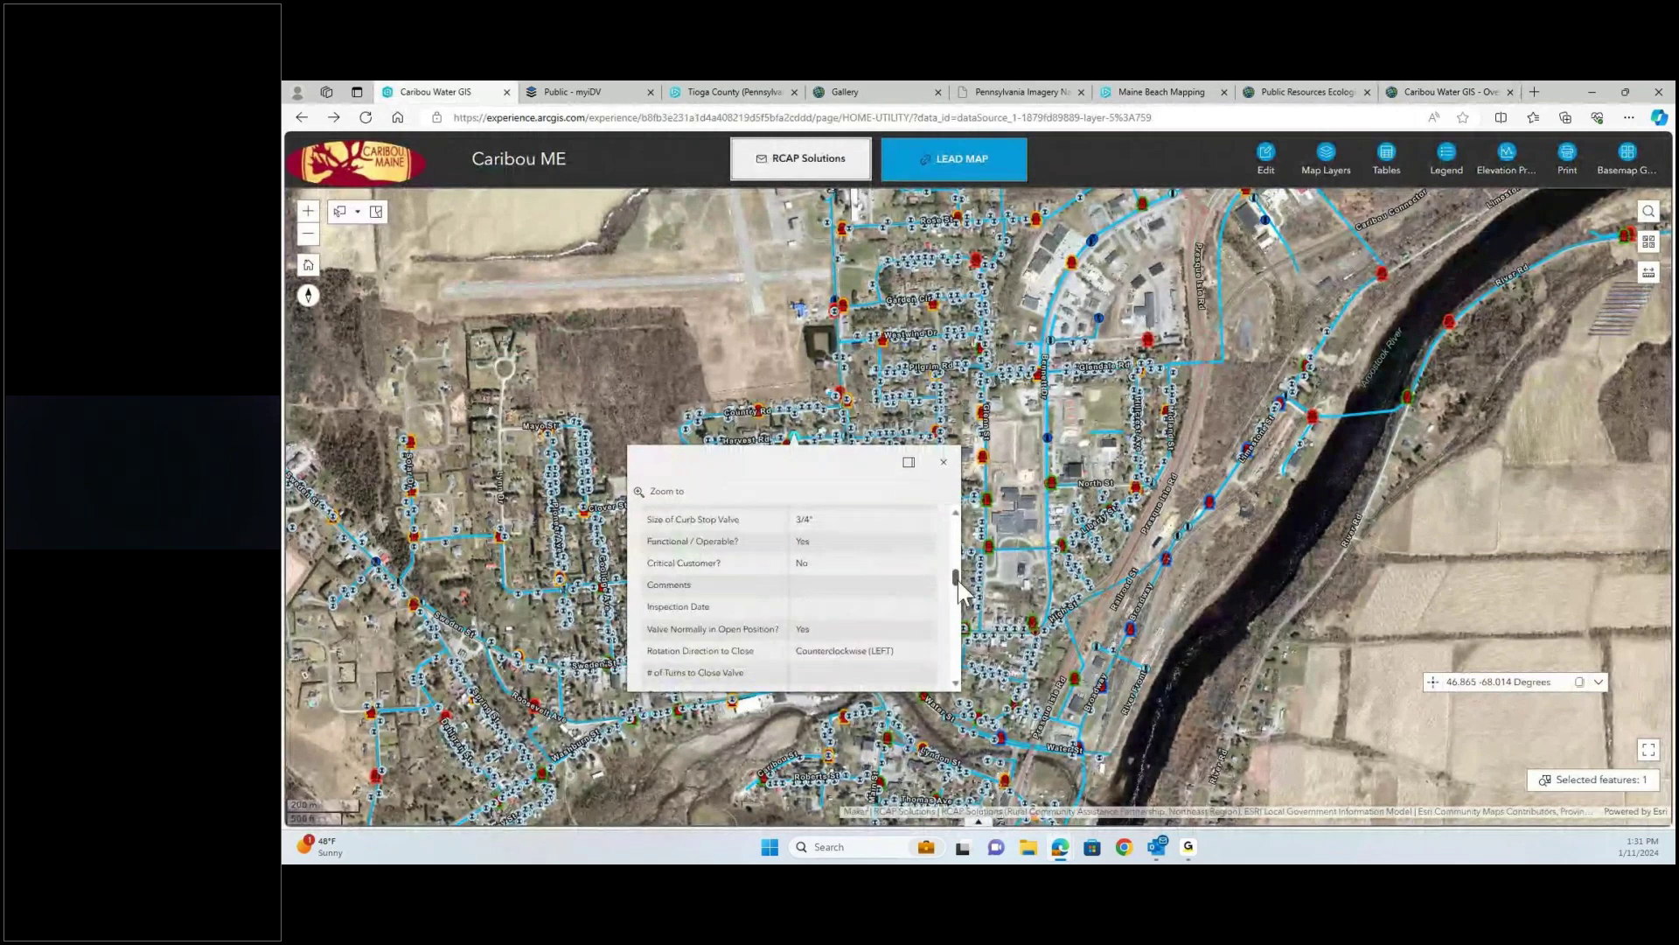
- Switch to the Public Resources Ecological and Government map, read the 72 Hour Precipitation pop-up and close it
click(1312, 91)
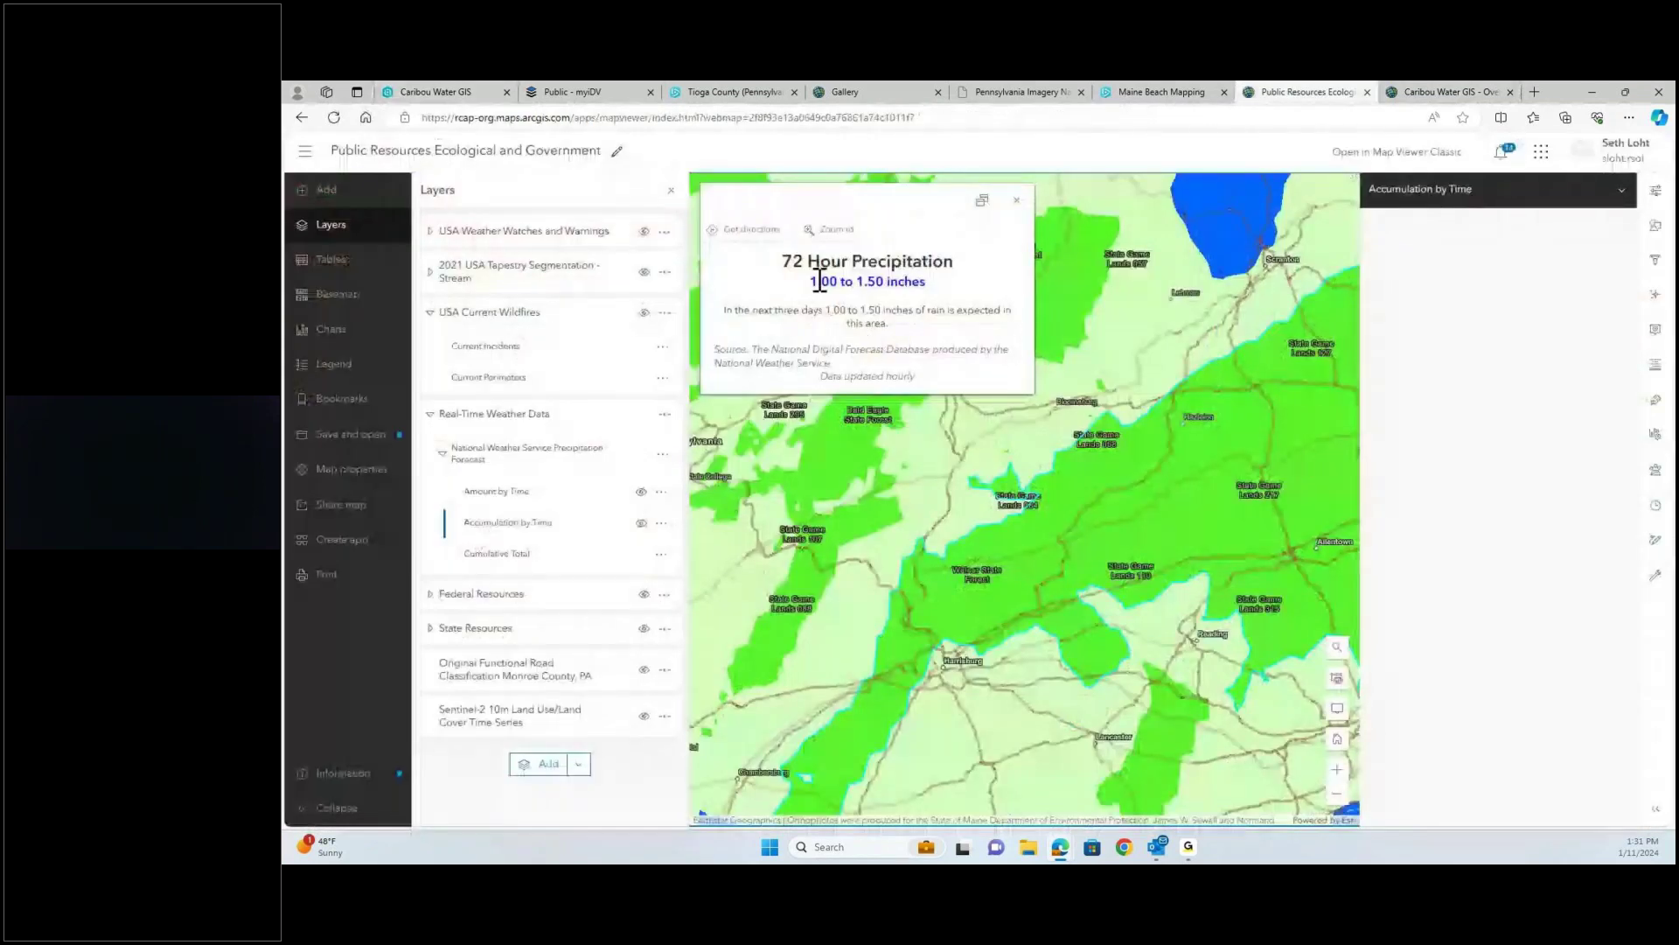
drag(793, 261, 911, 262)
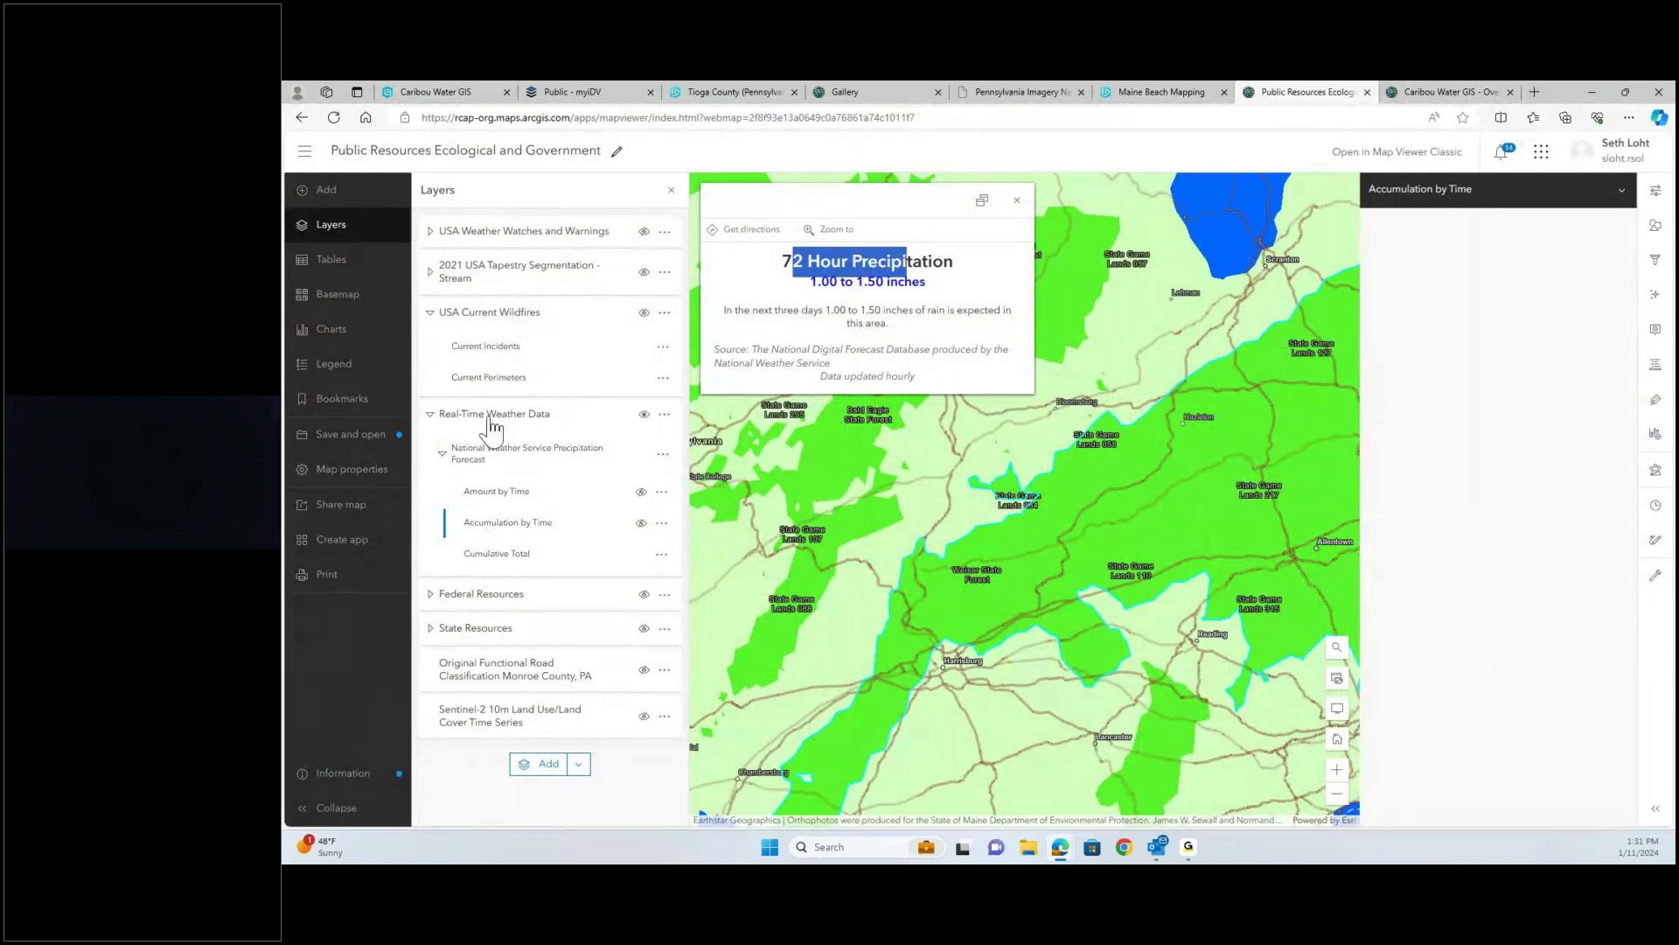
triple_click(844, 282)
click(1006, 208)
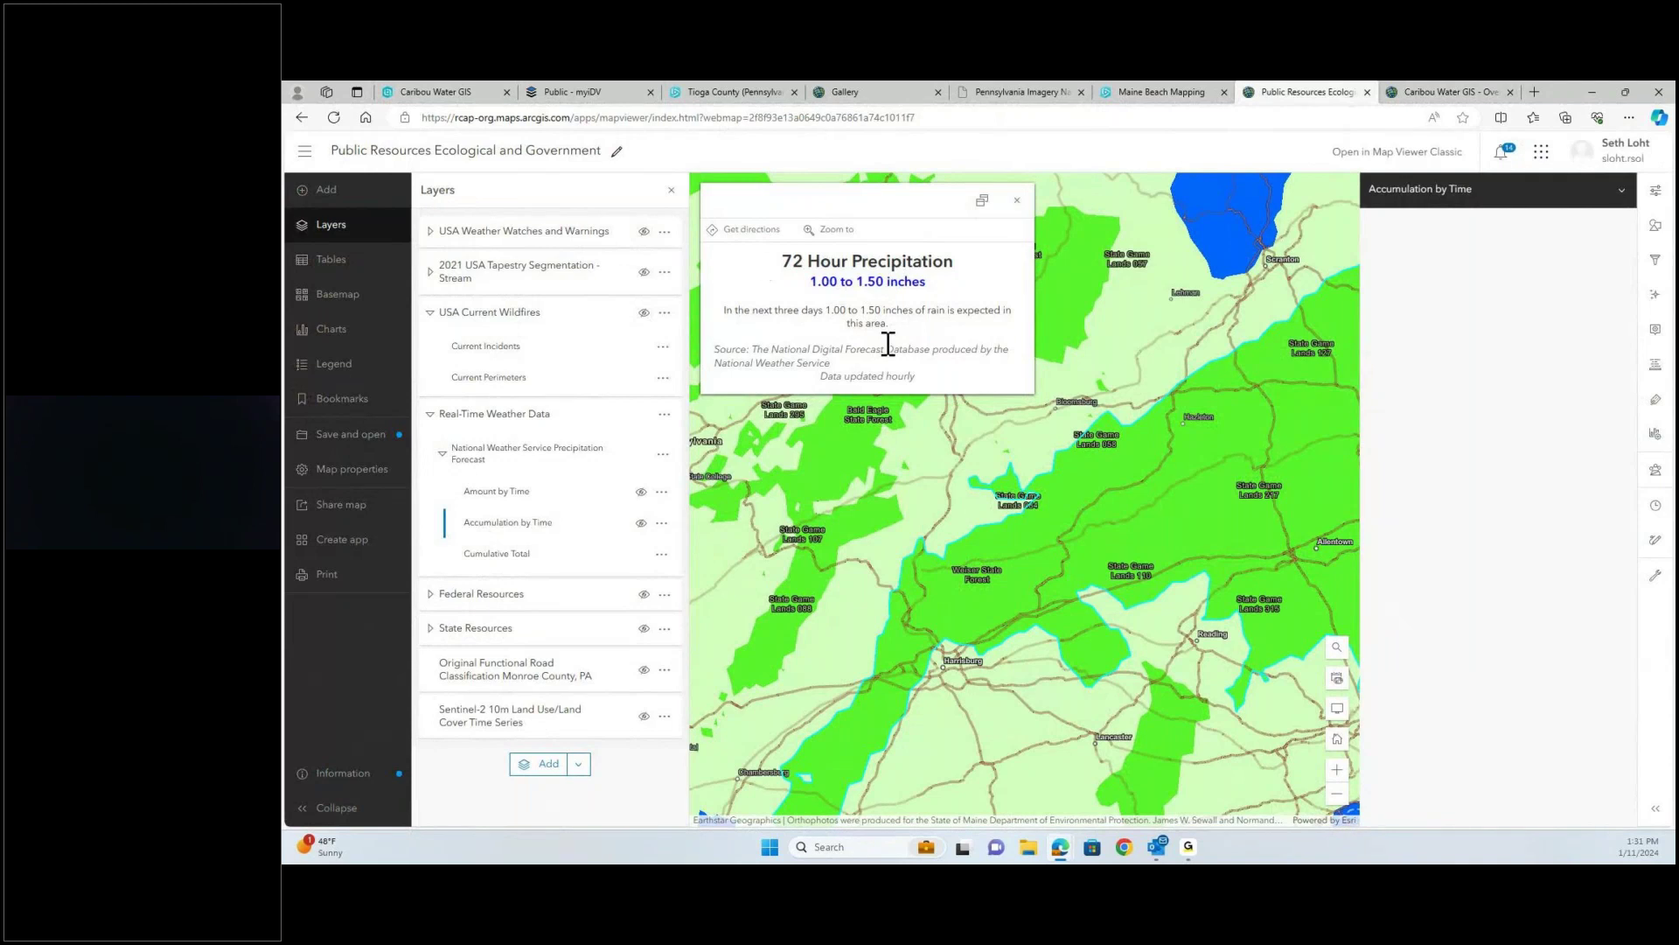
click(1013, 204)
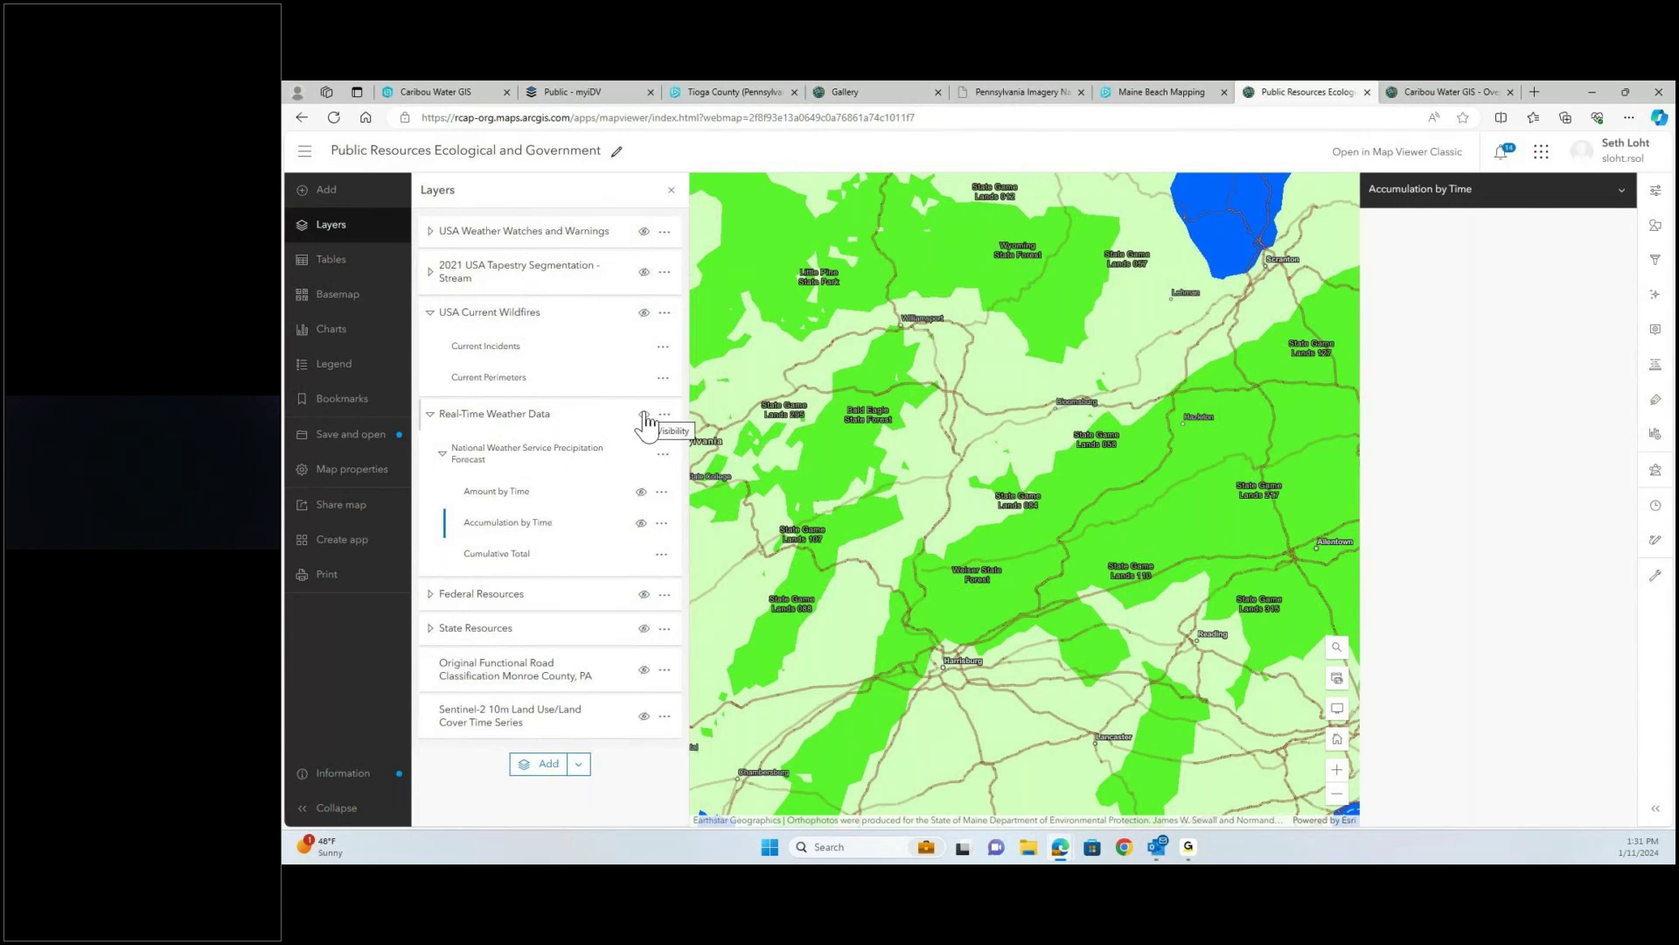
- Hide the Real-Time Weather Data group, then expand the Federal Resources group and make it visible
click(644, 416)
click(421, 598)
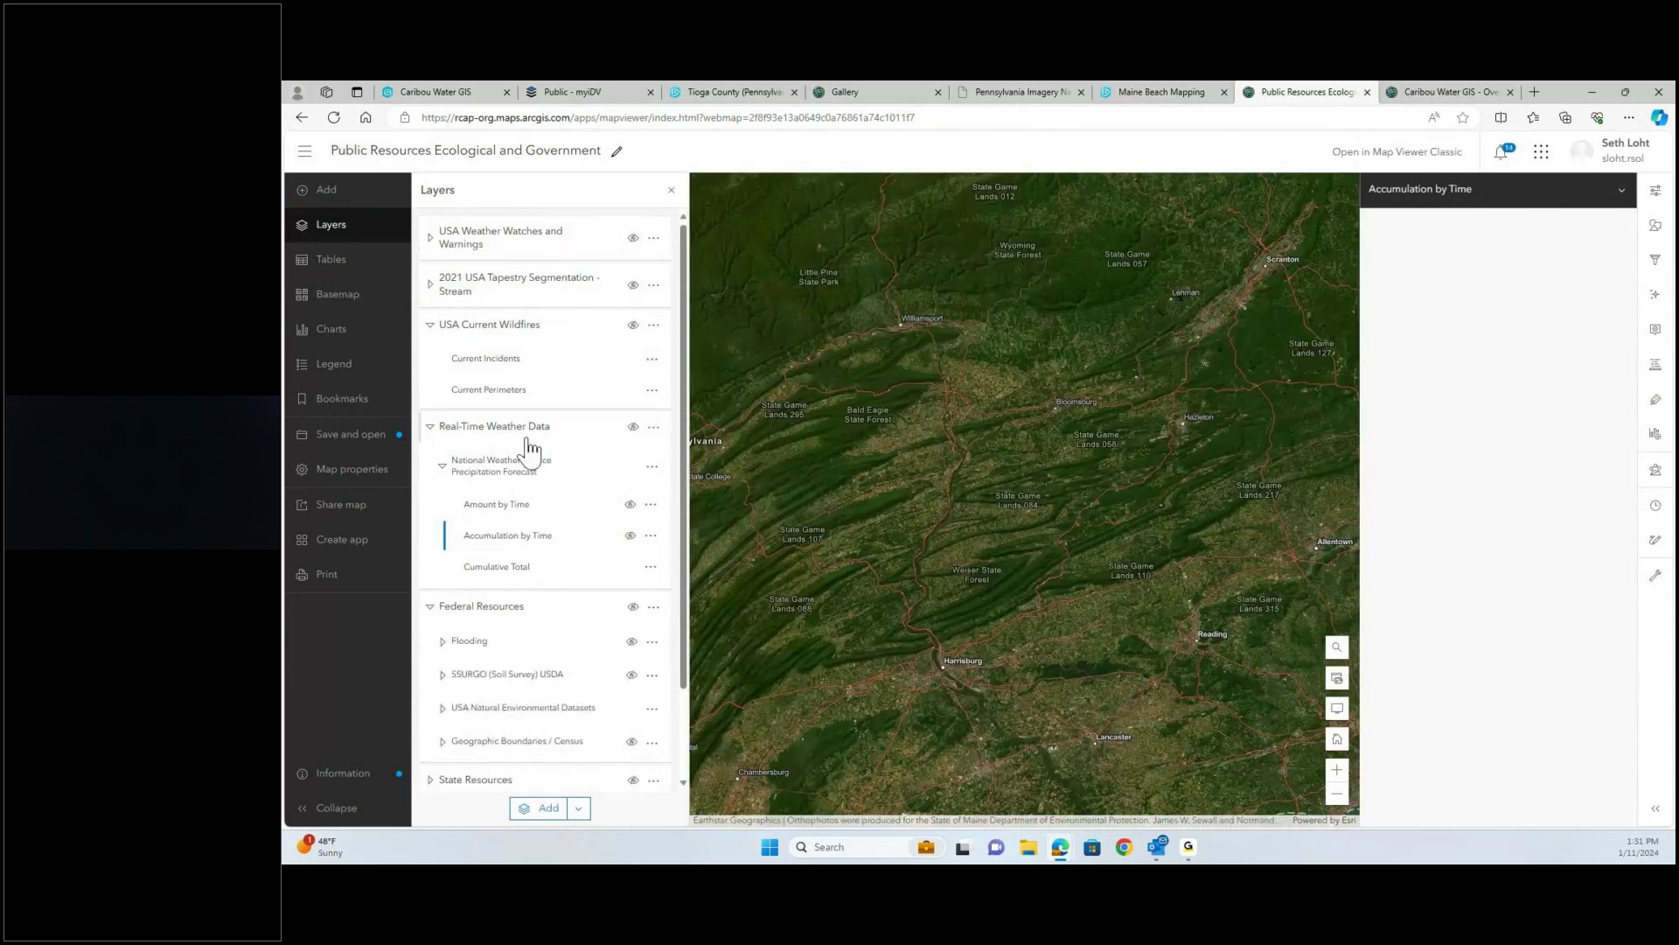
scroll(531, 450, down, 2)
click(628, 532)
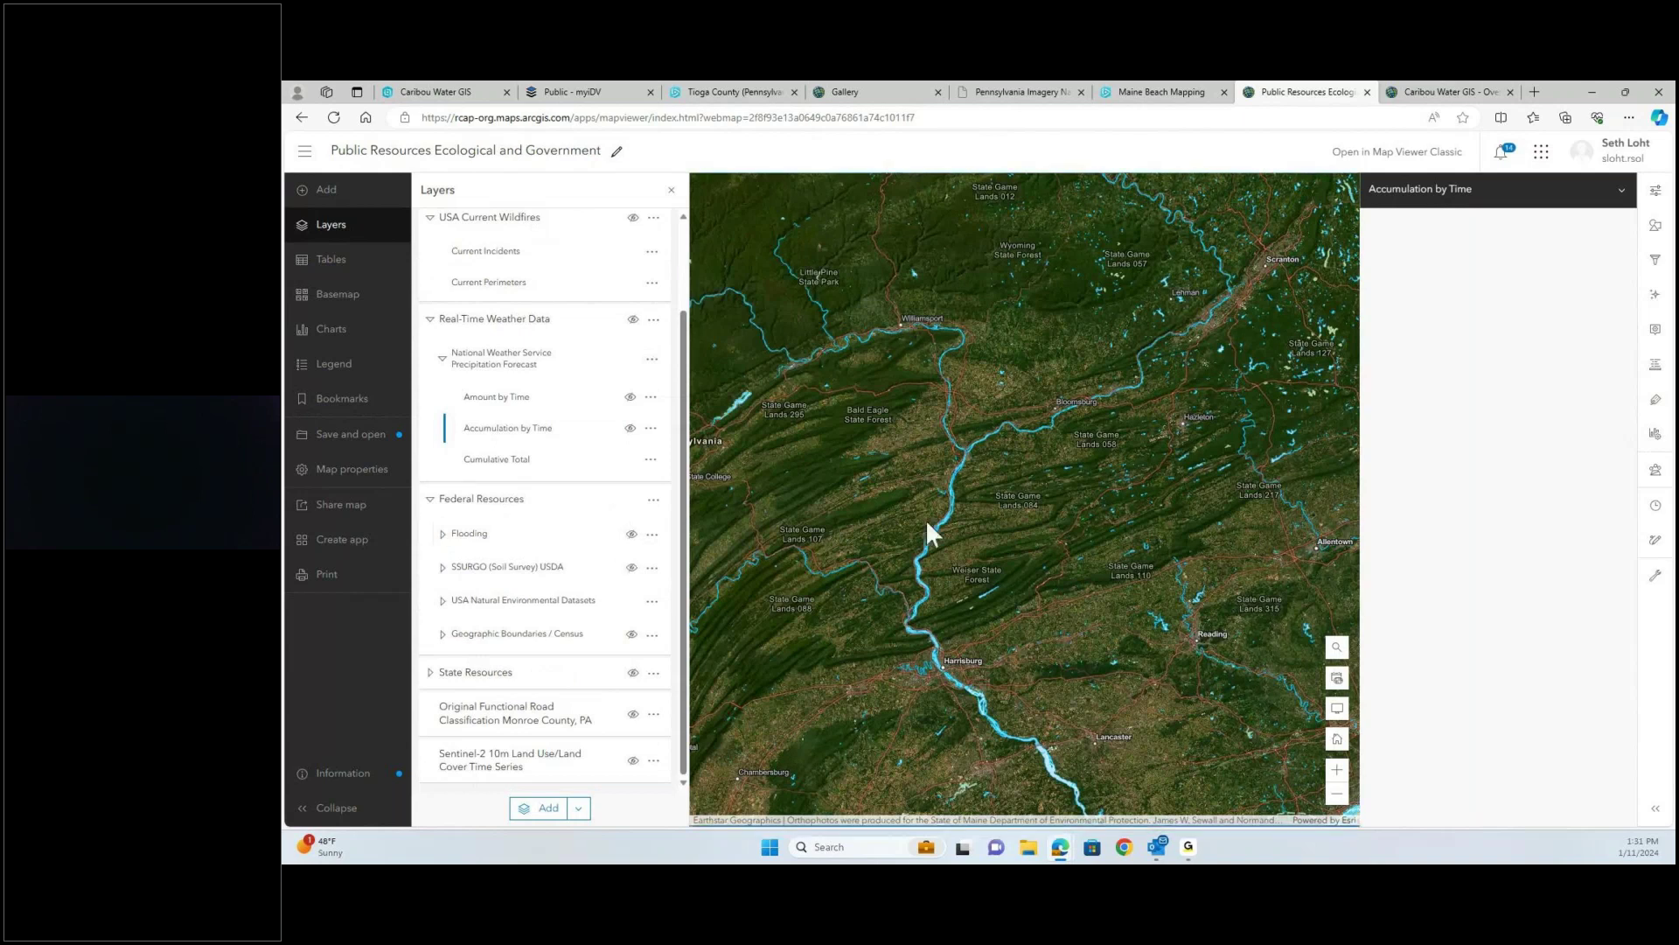
- Expand the Flooding group and show the USA Flood Hazard Areas layer around State College
drag(925, 518, 1090, 534)
scroll(865, 516, up, 1)
scroll(865, 516, up, 2)
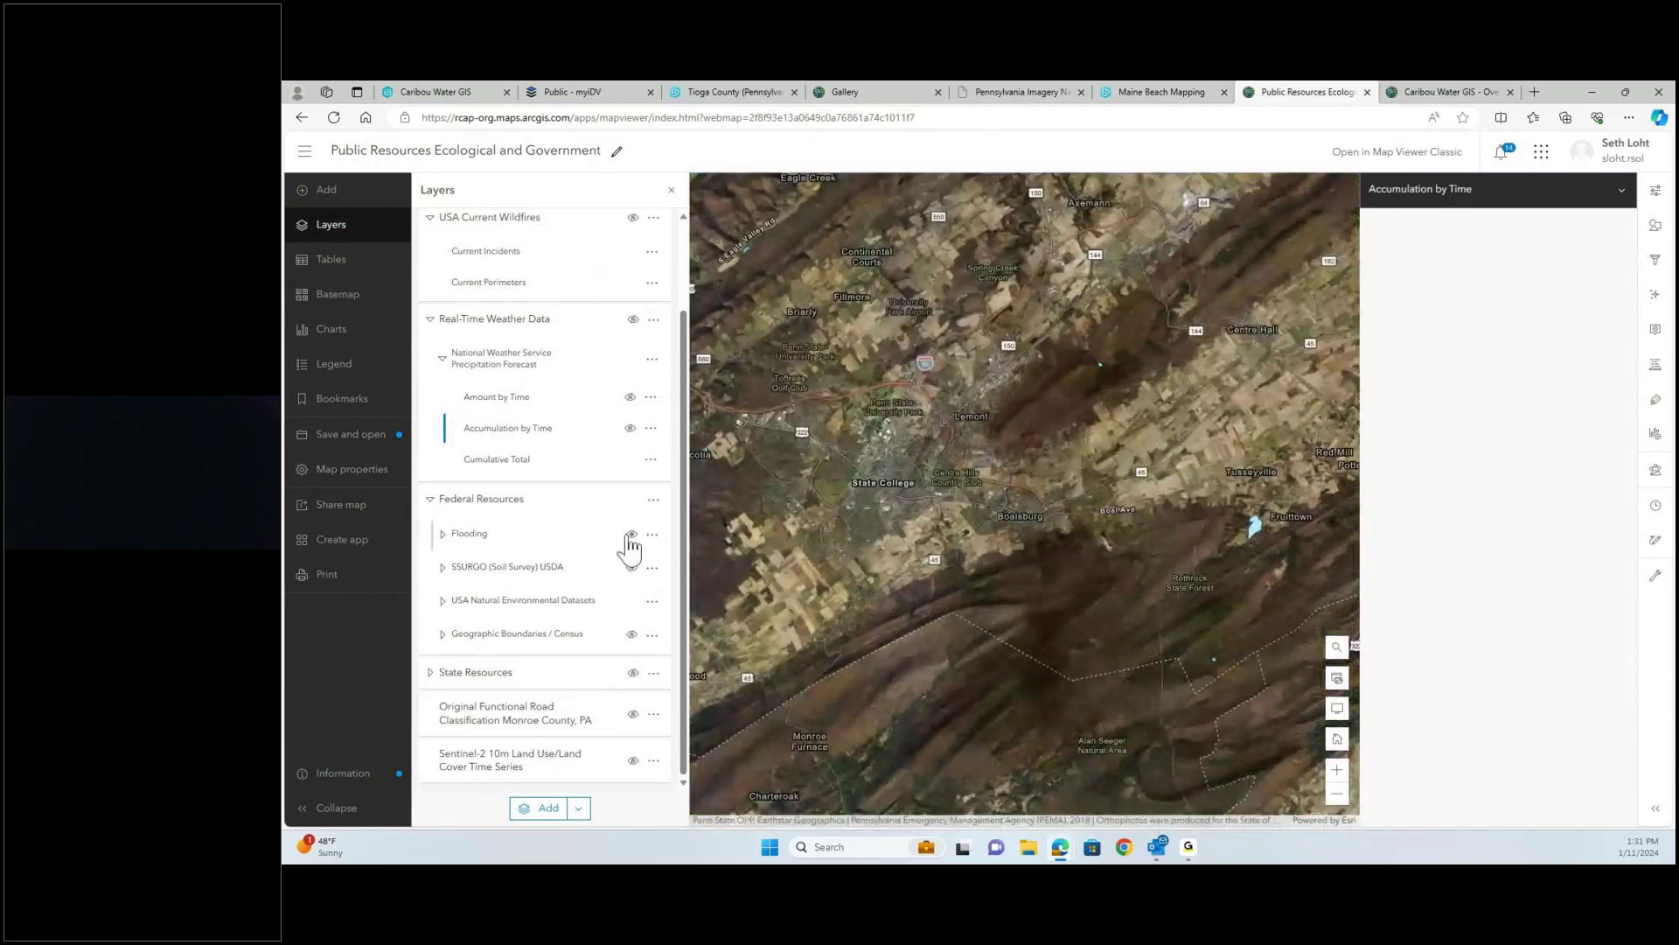
click(584, 534)
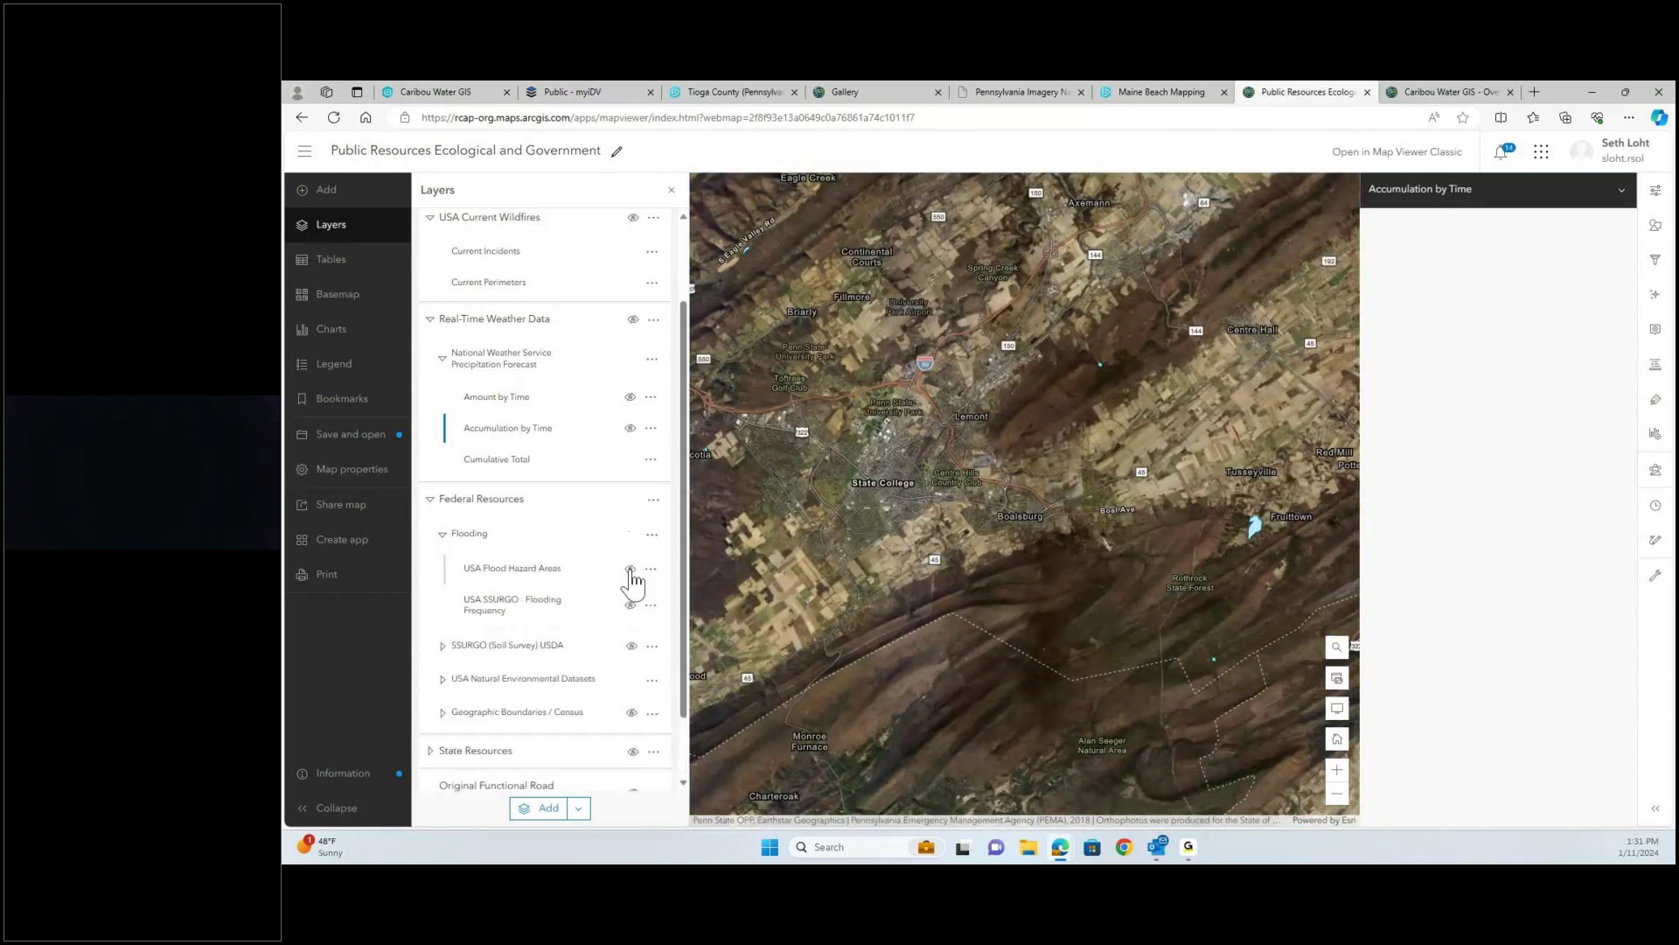
click(629, 569)
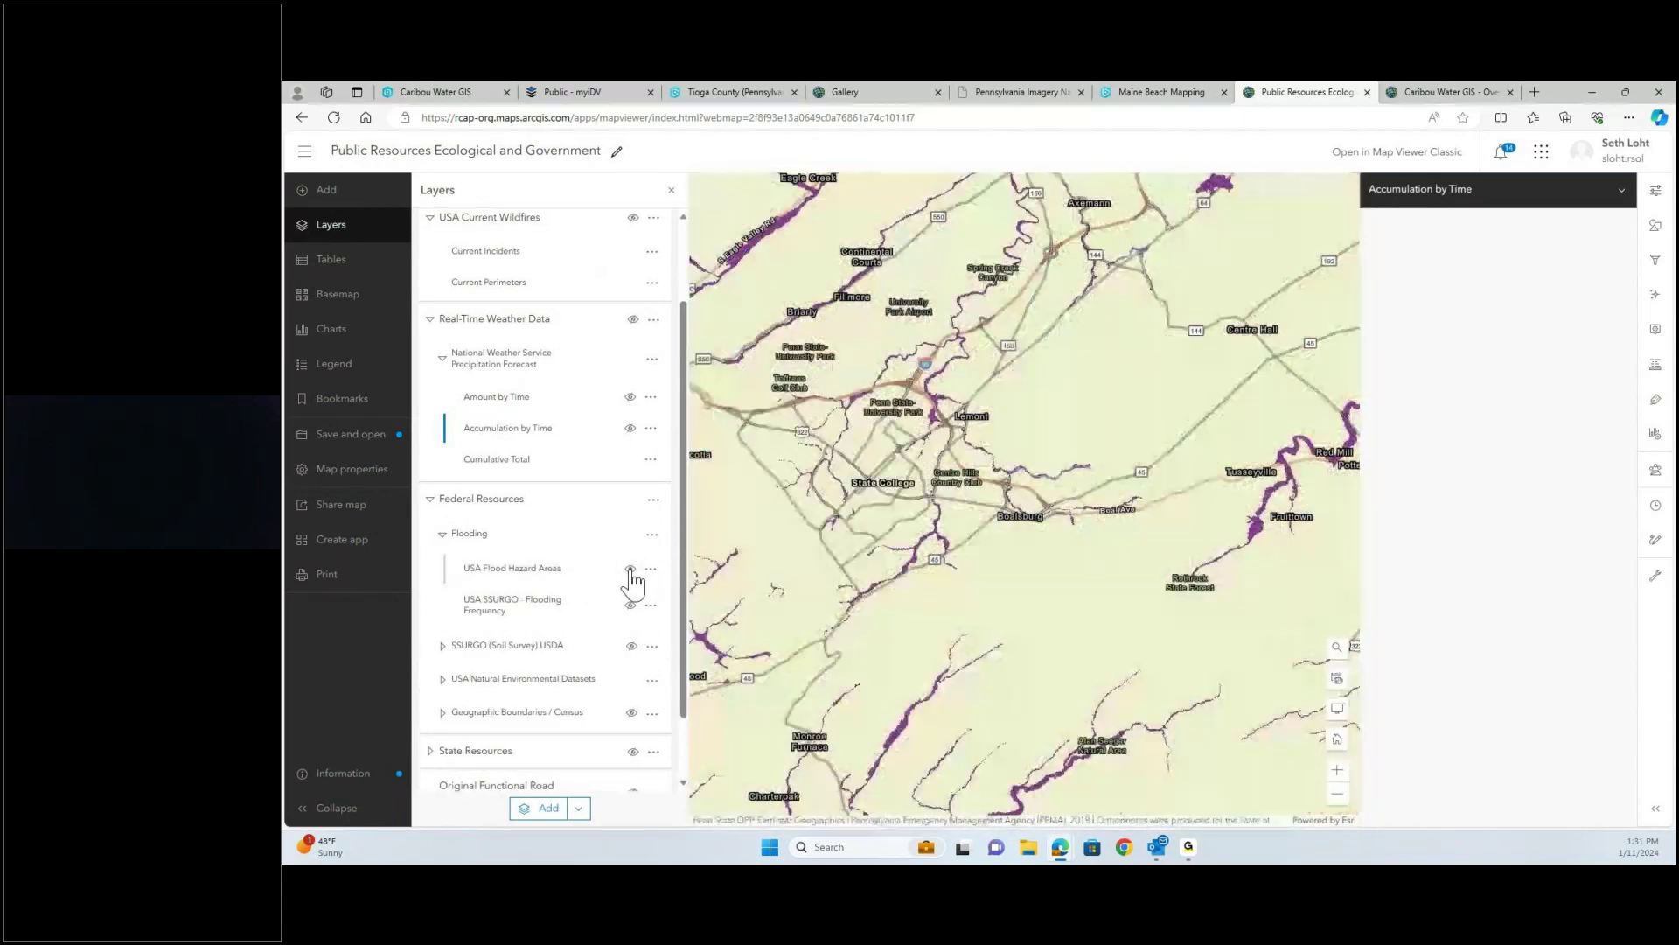
- Inspect the flood hazard zones along the streams near Lemont and Oak Hall
scroll(932, 454, up, 2)
scroll(932, 454, up, 1)
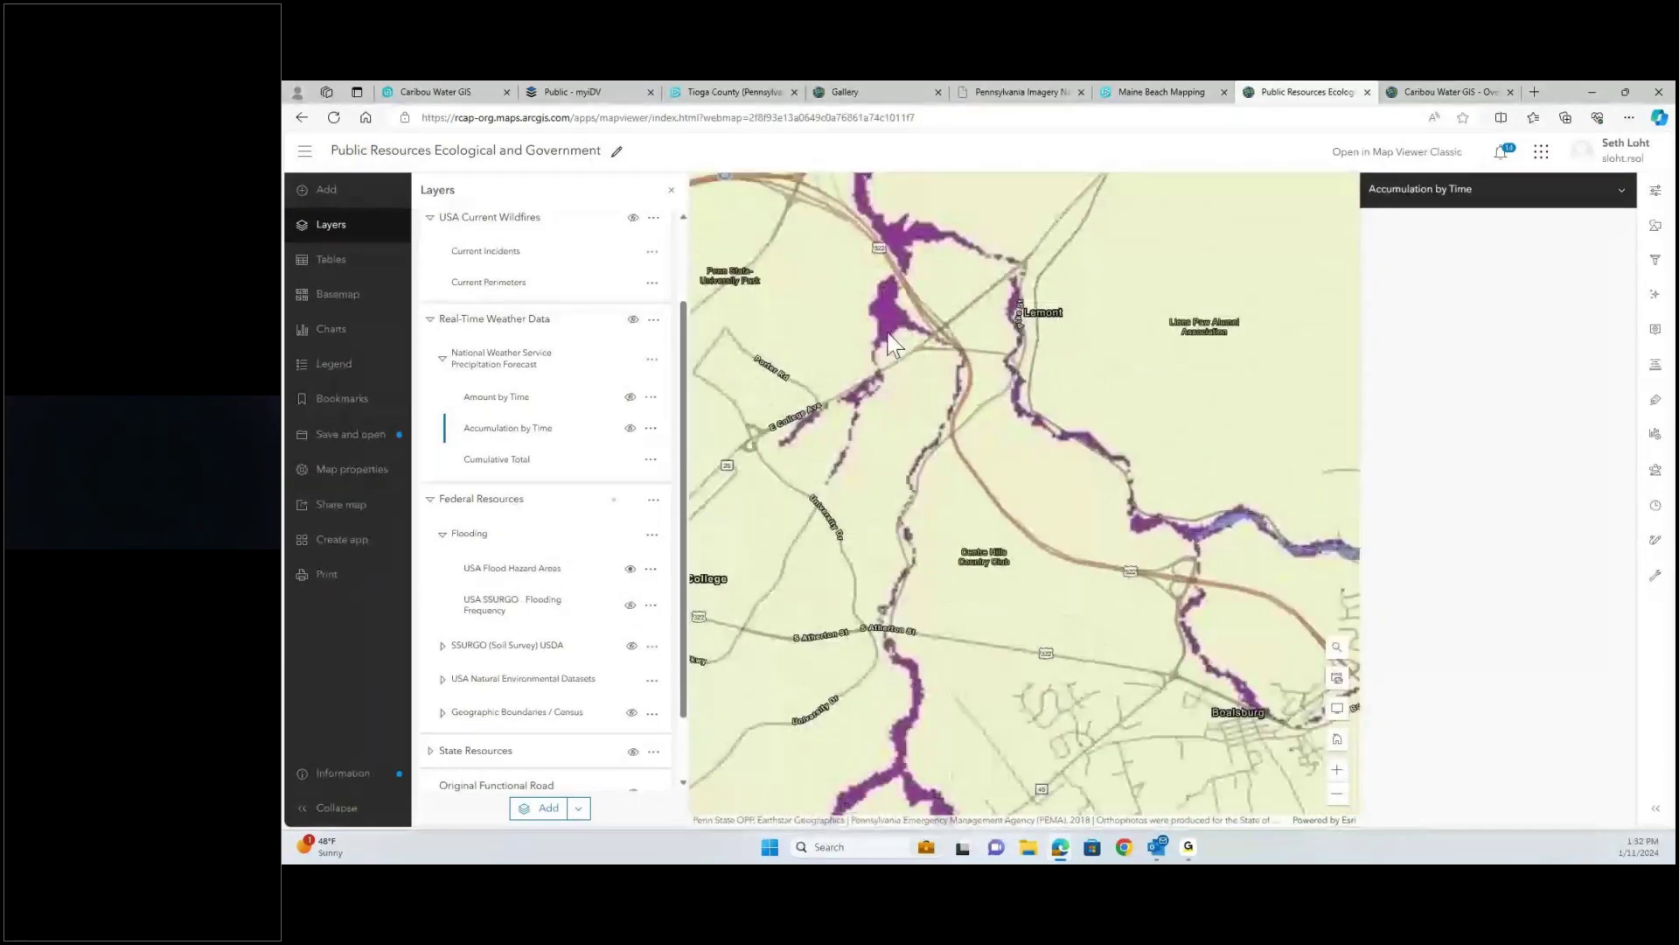
click(894, 343)
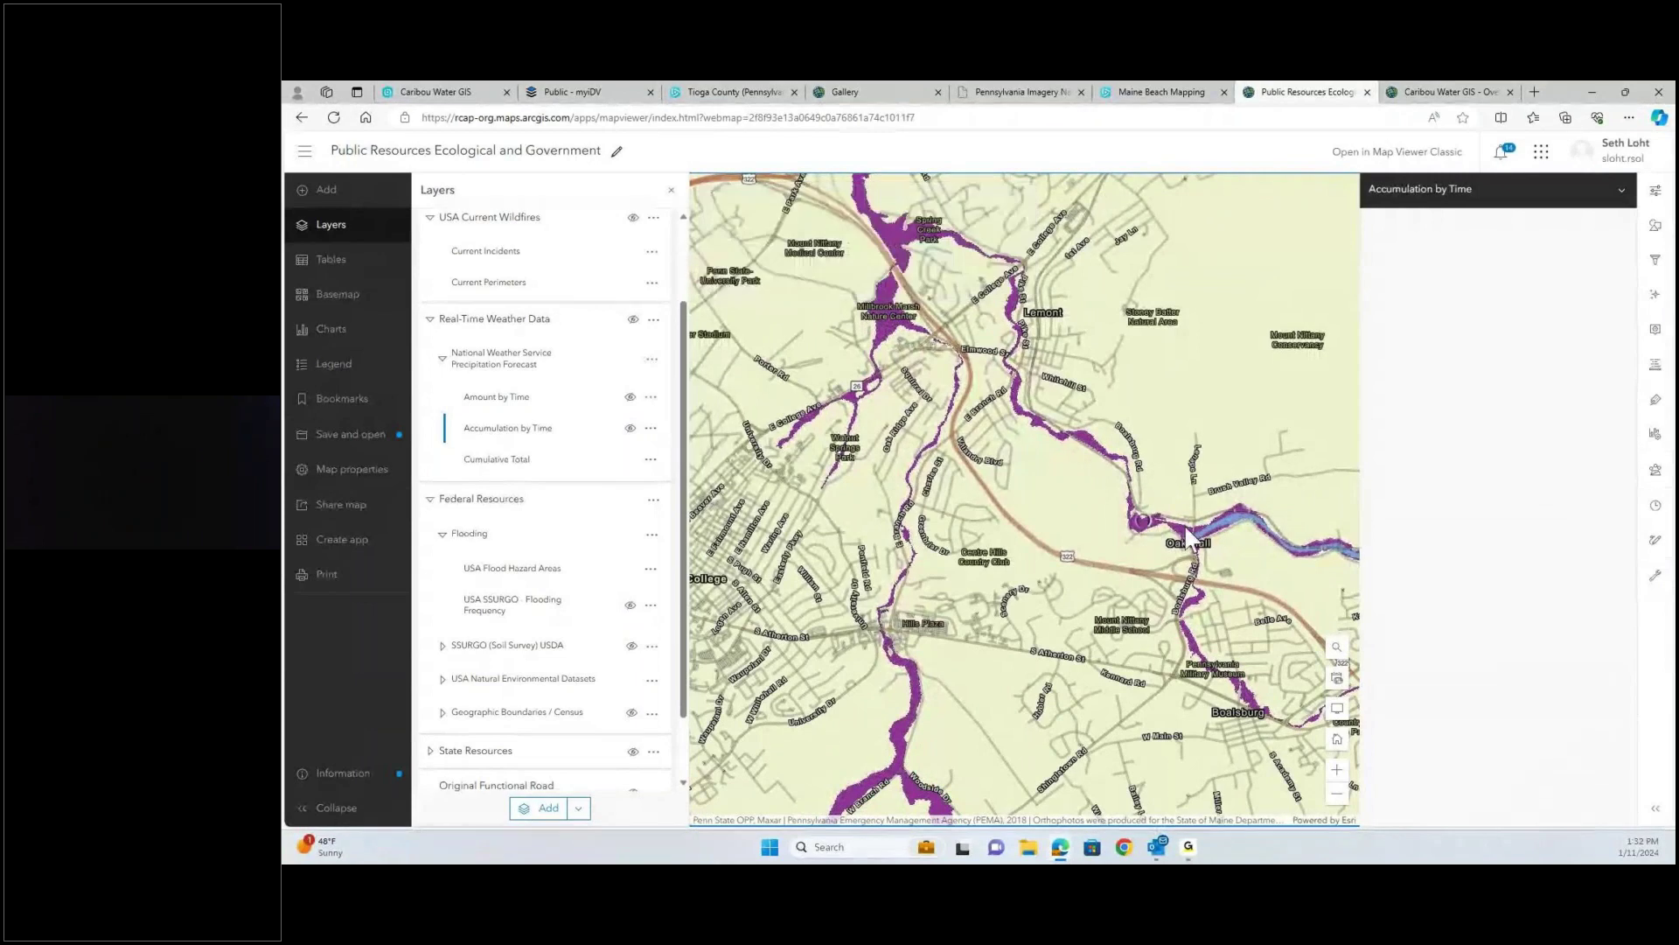
click(1219, 532)
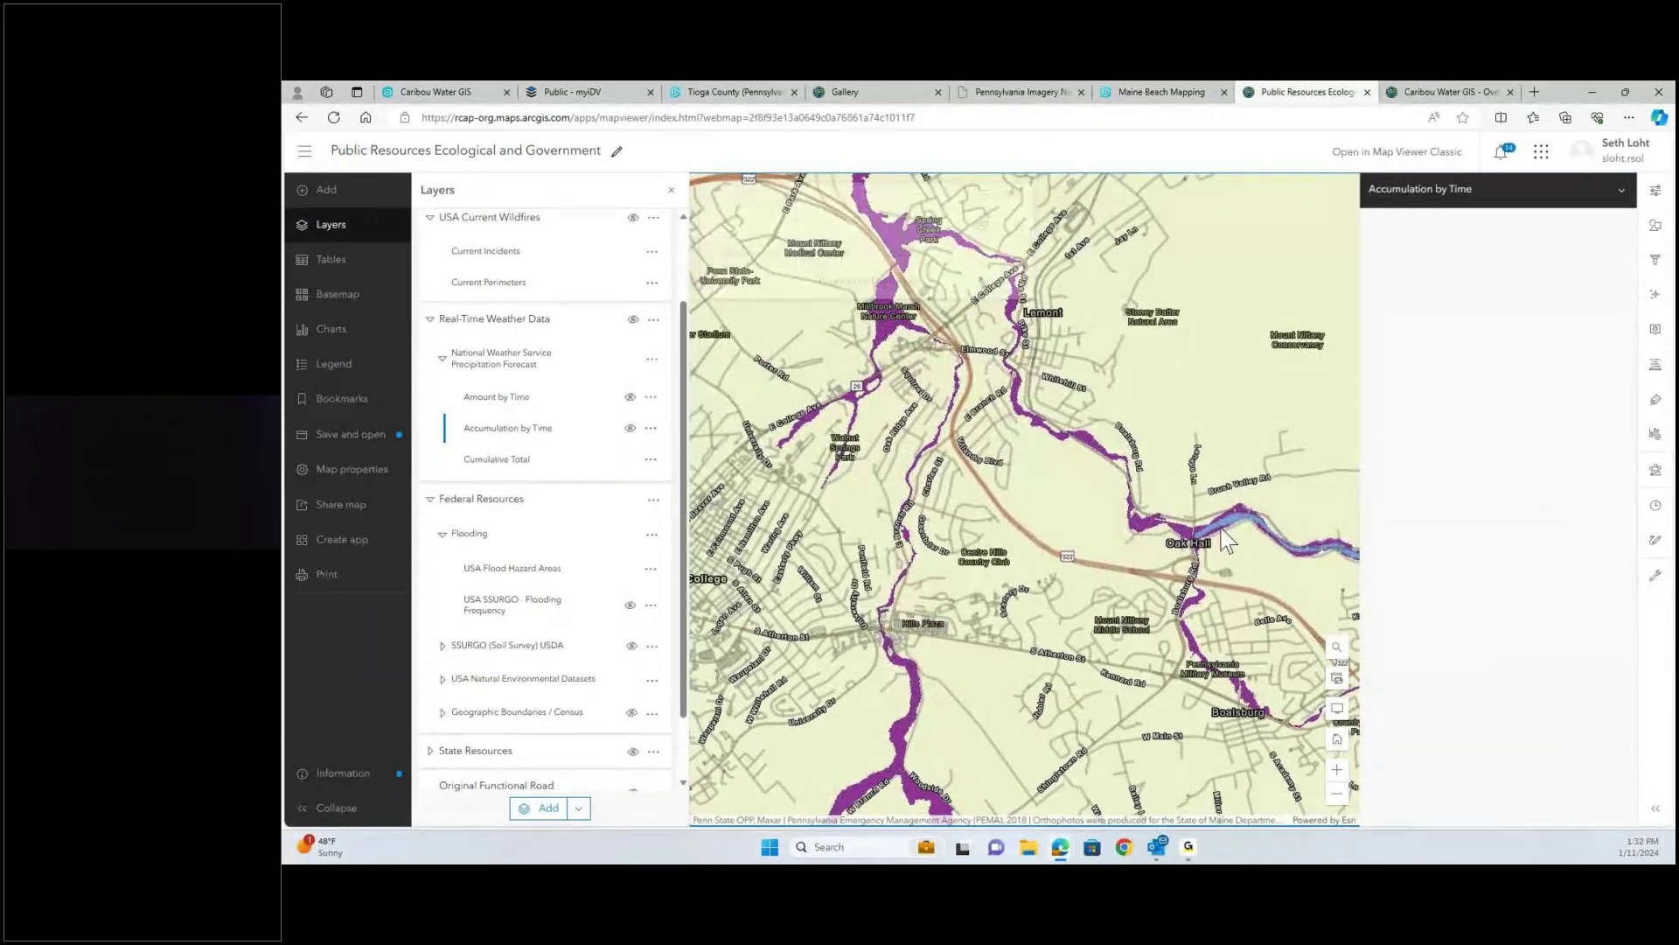
drag(1258, 600, 1173, 584)
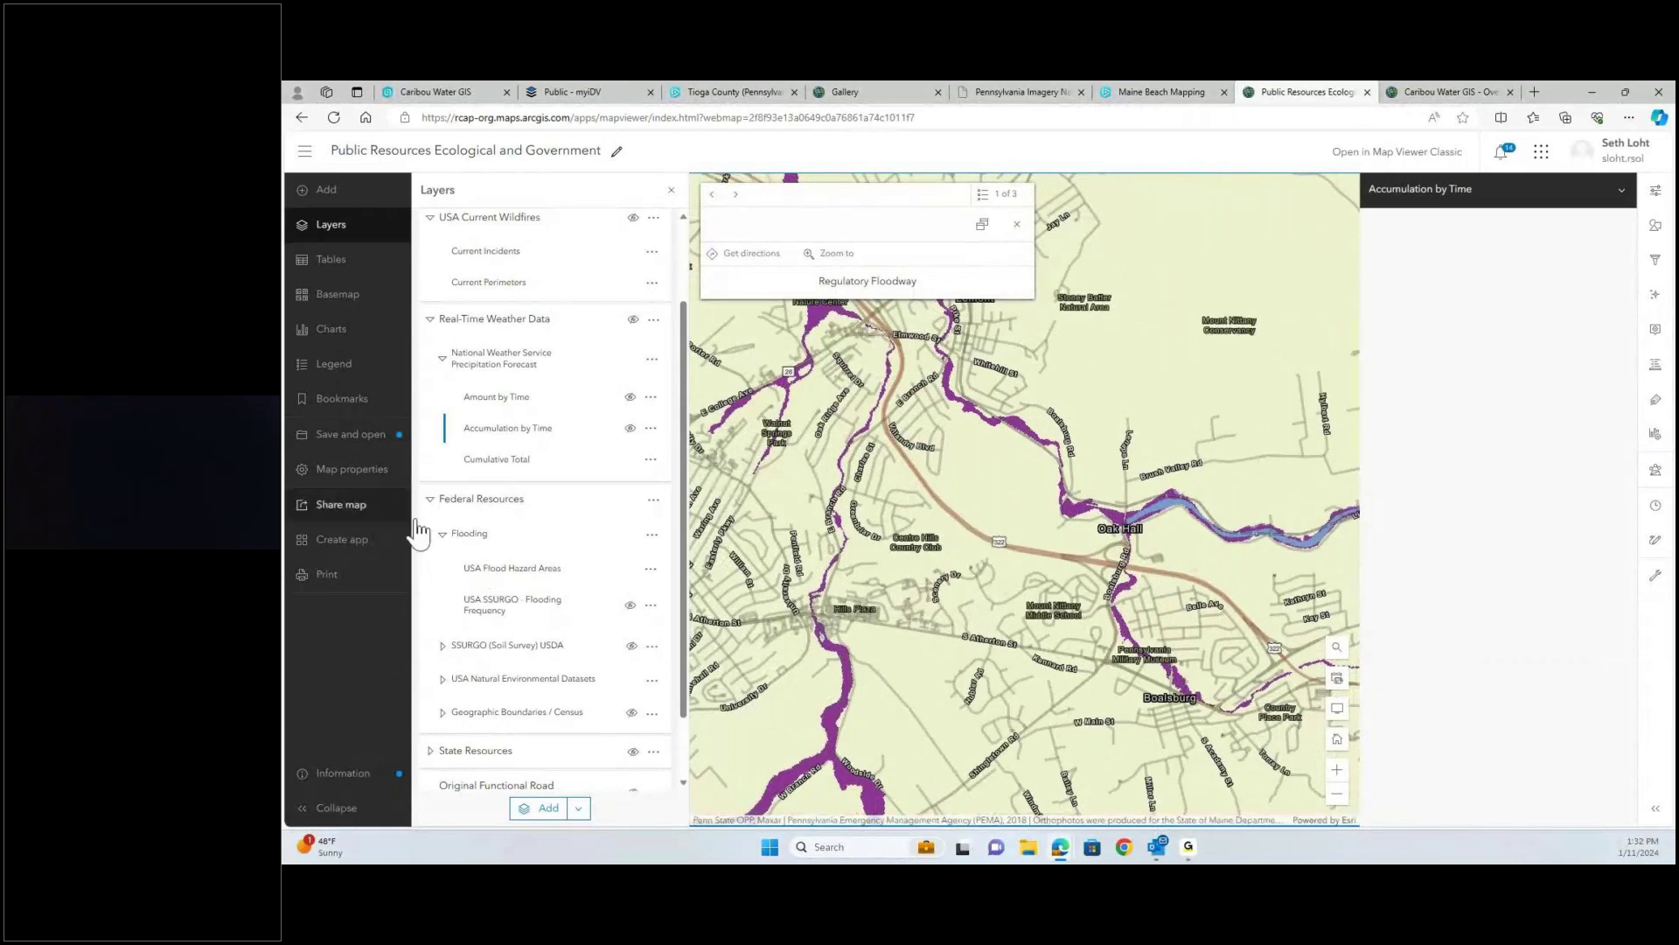
- Replace USA Flood Hazard Areas with the USA SSURGO - Flooding Frequency layer and inspect its ratings around State College
click(630, 605)
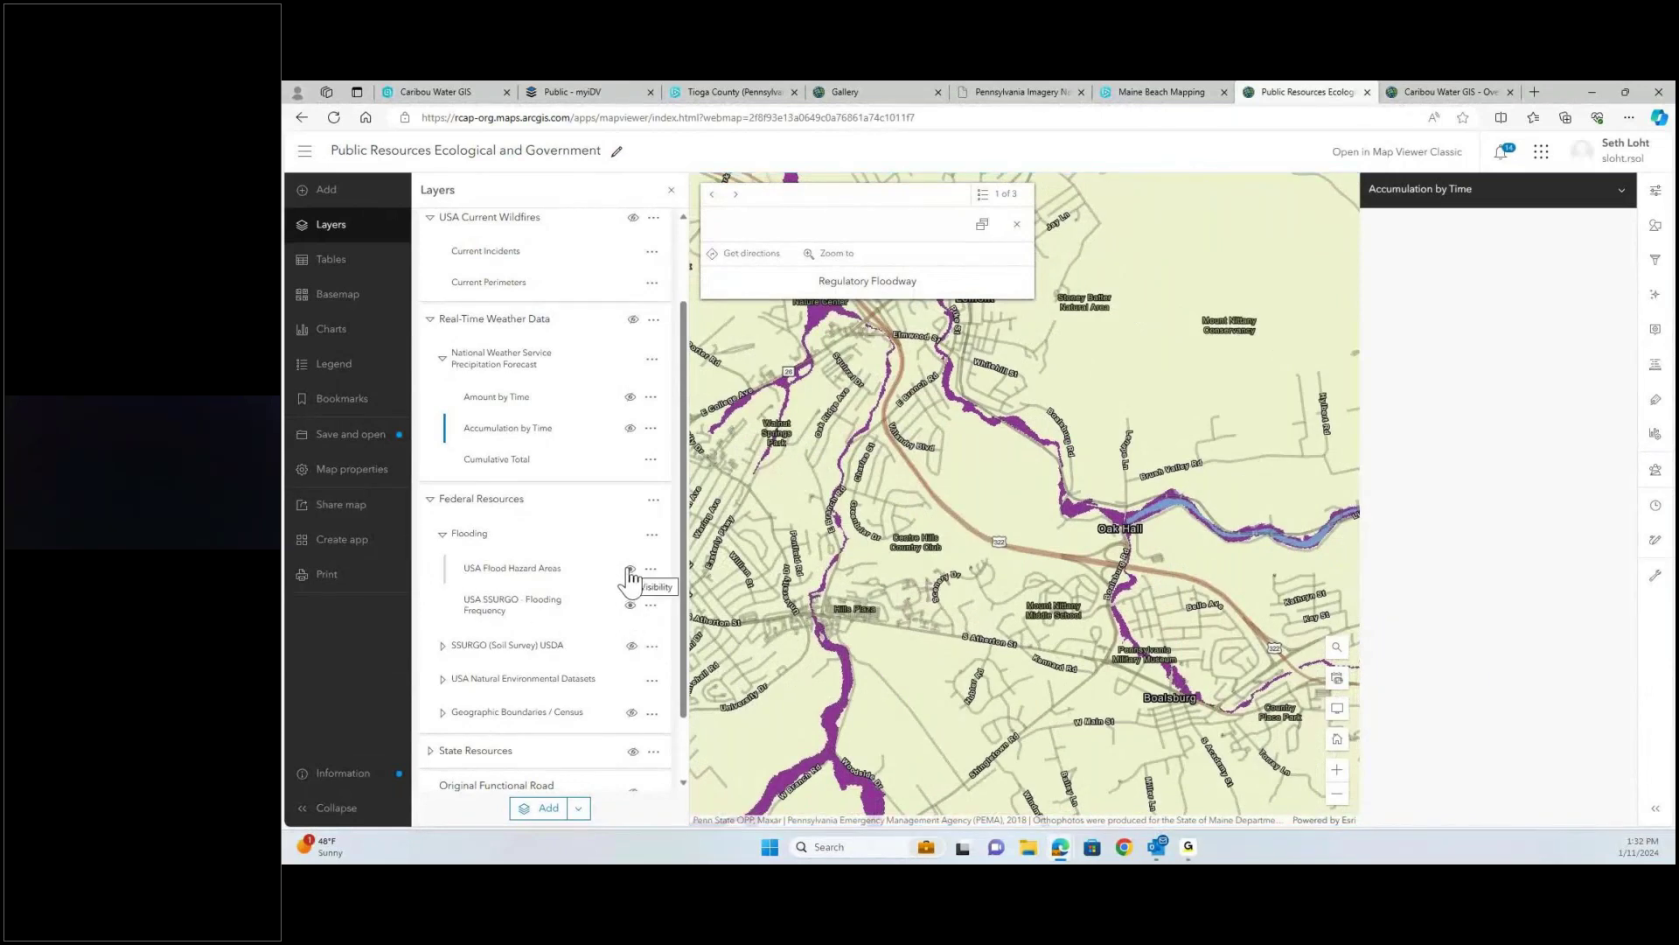
click(630, 571)
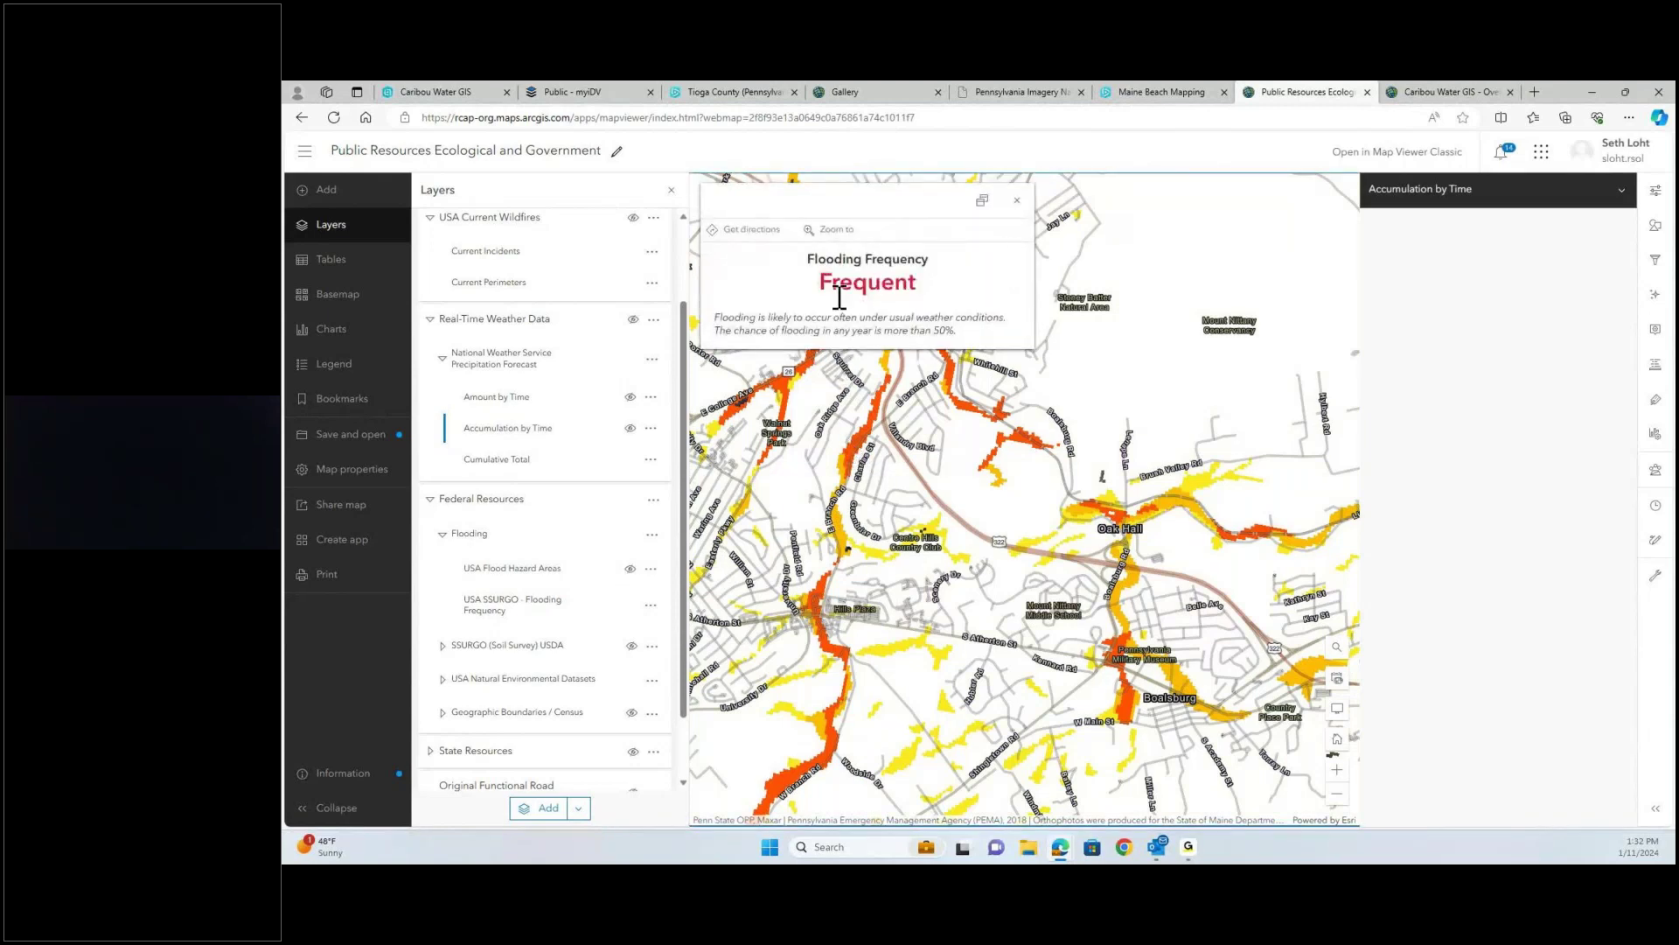
click(840, 529)
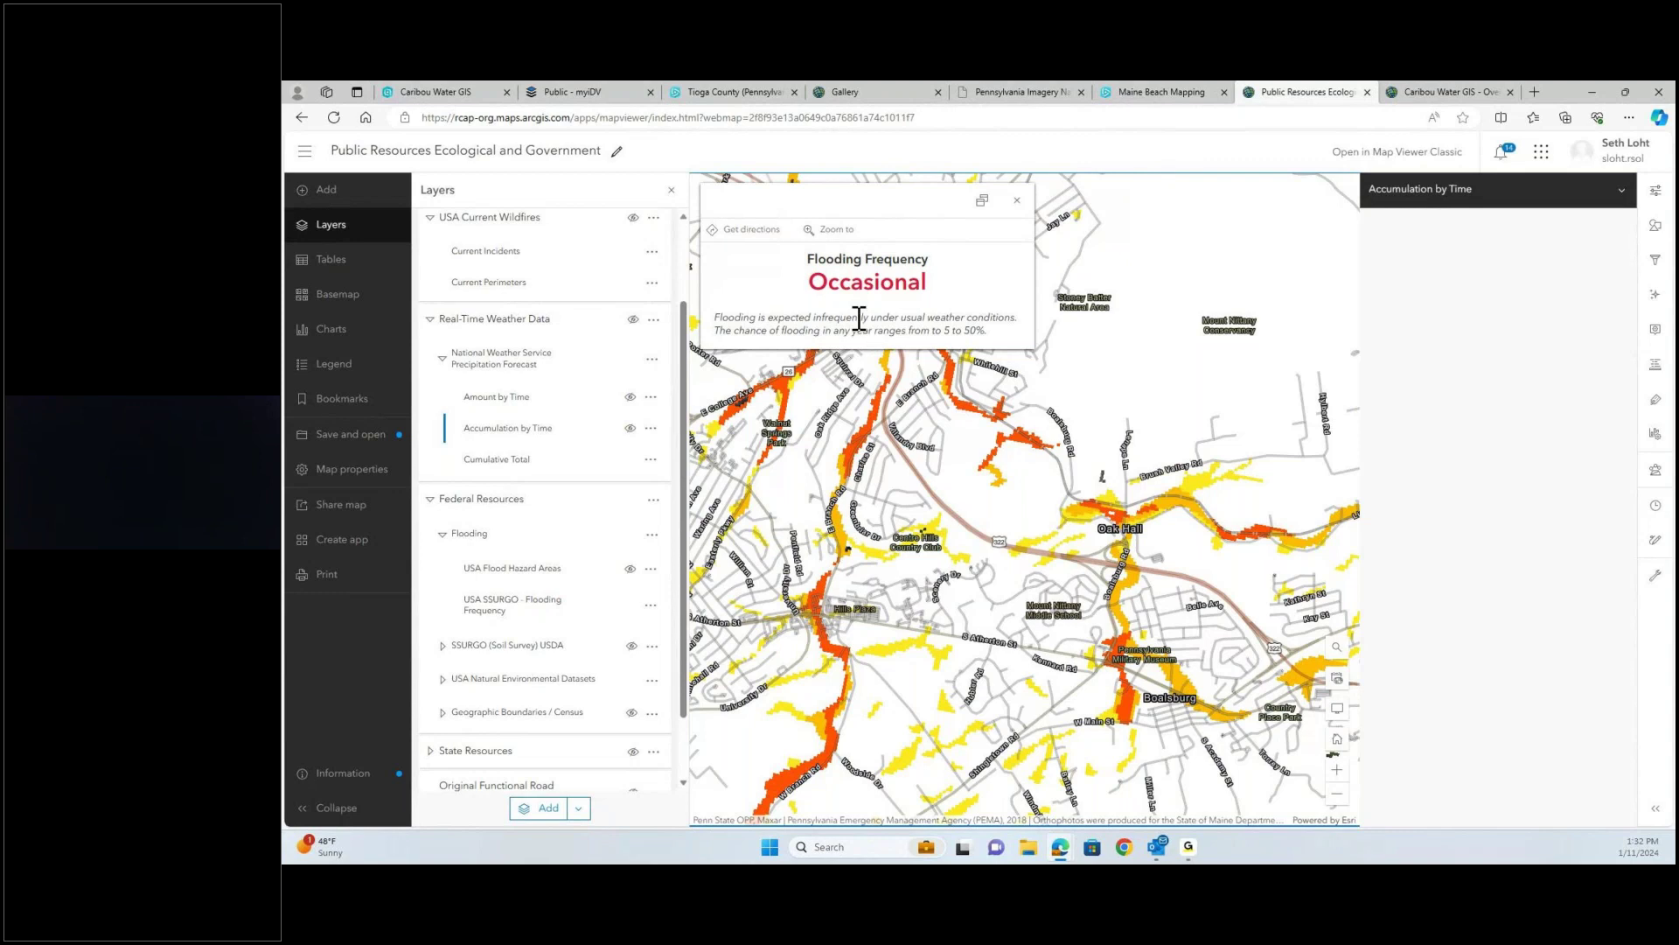
drag(839, 285, 873, 290)
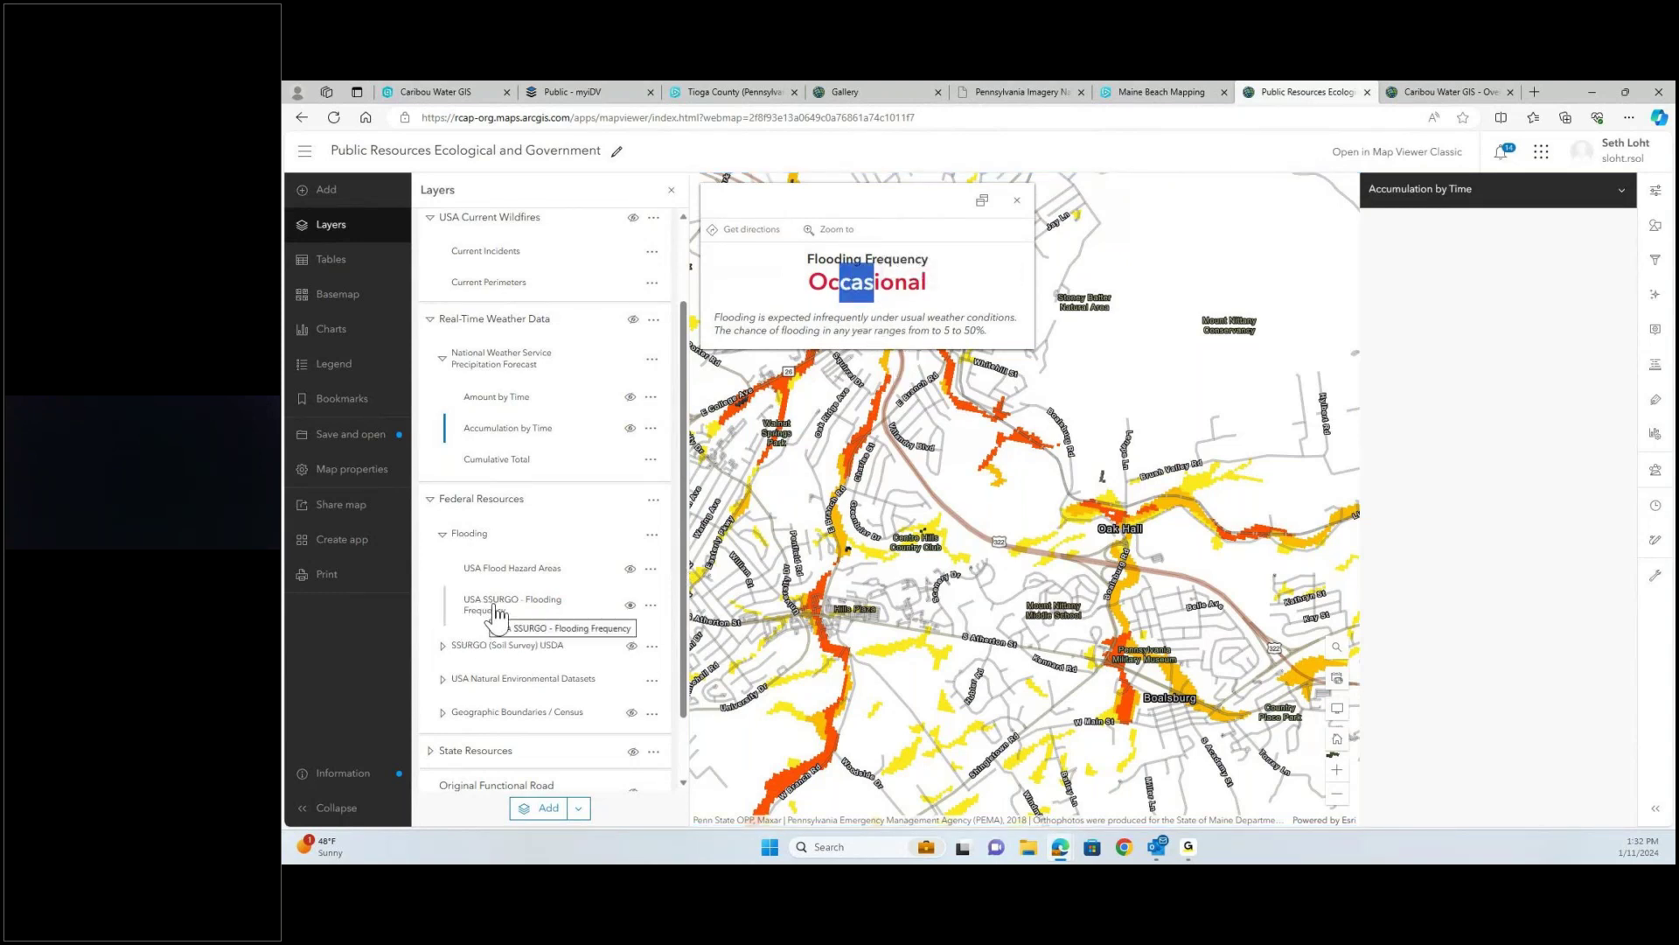
- Hide the Flooding Frequency layer, expand the SSURGO (Soil Survey) USDA group and view the USA SSURGO - Drainage Class layer
click(630, 606)
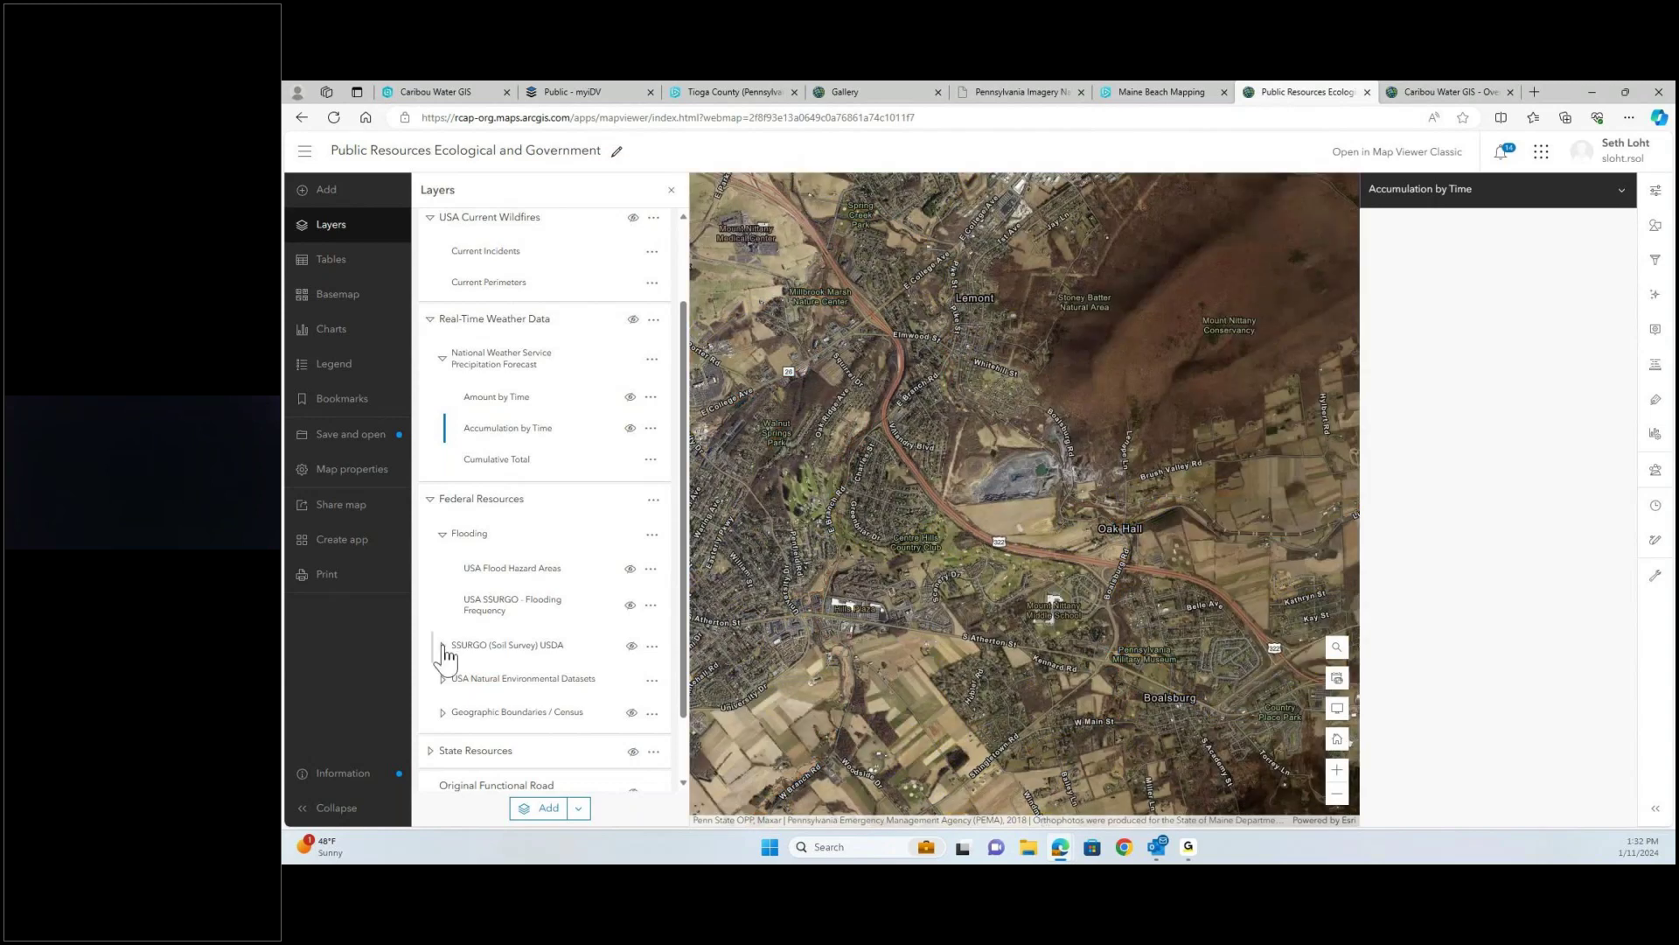
click(443, 647)
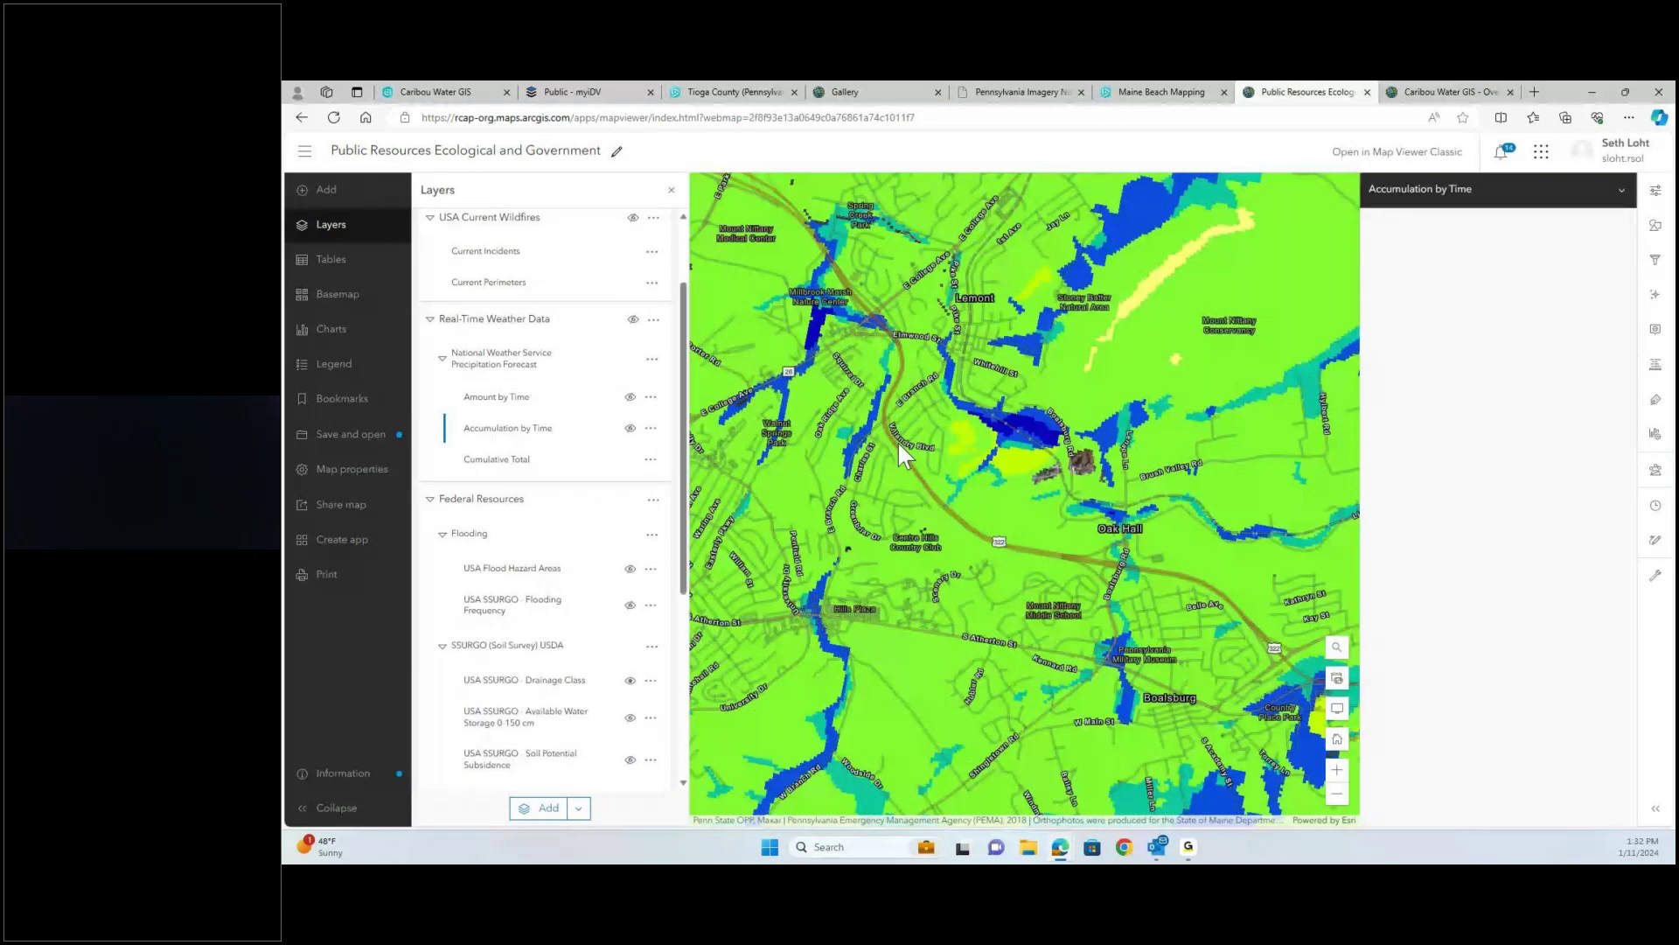
drag(899, 444, 958, 544)
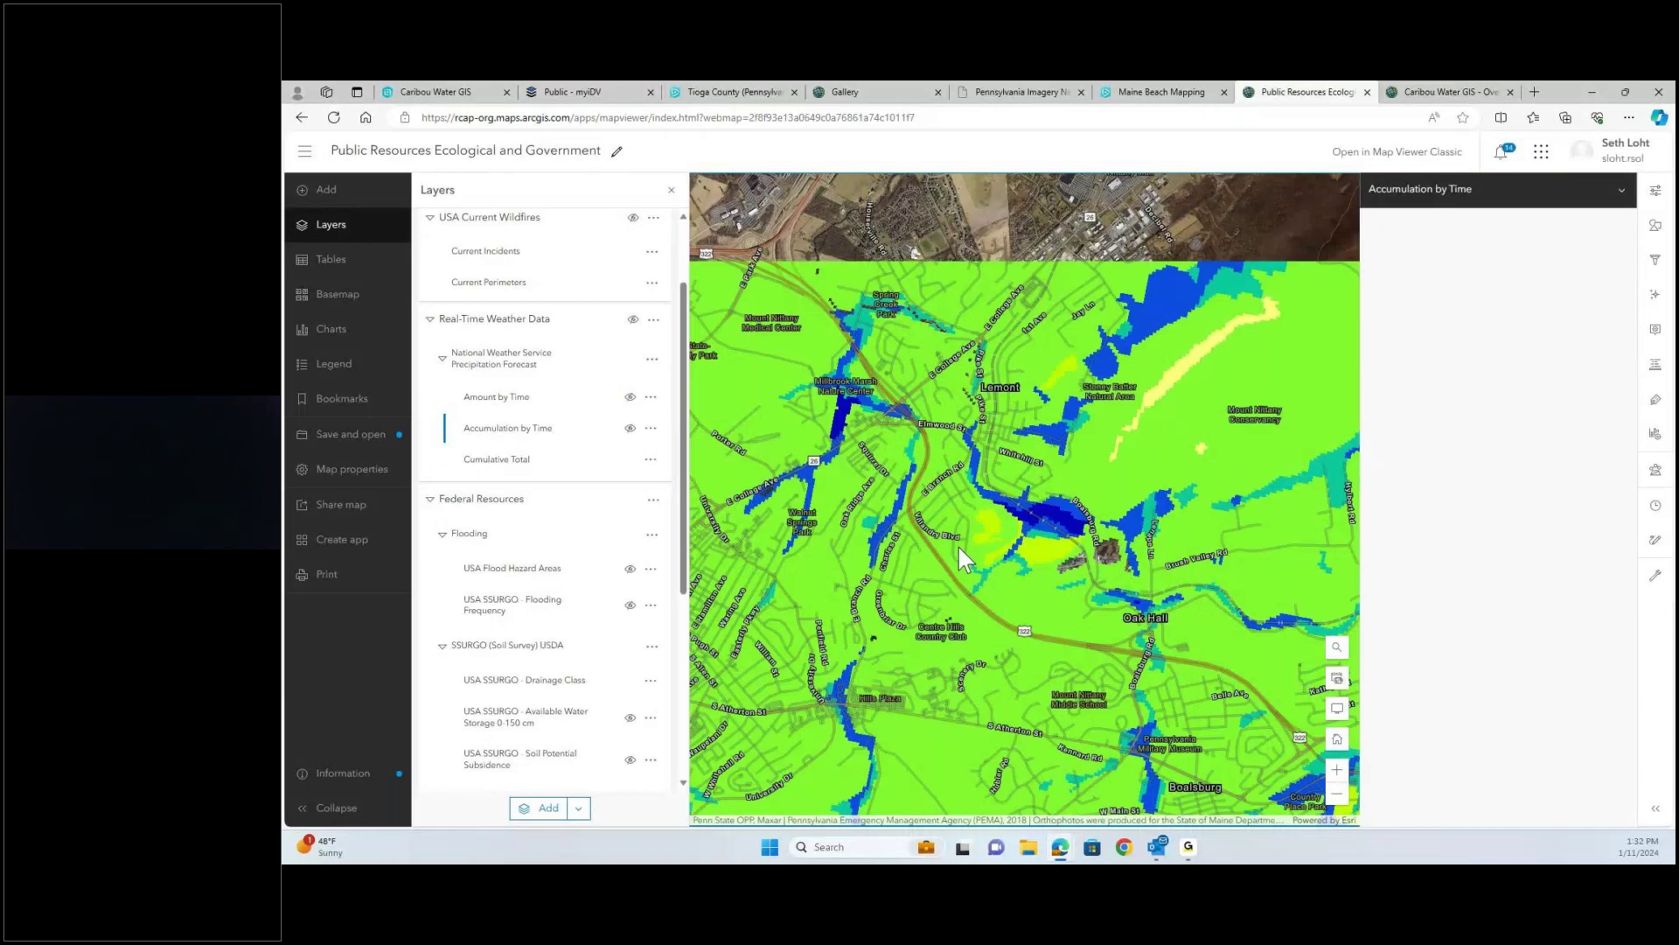
scroll(957, 544, down, 2)
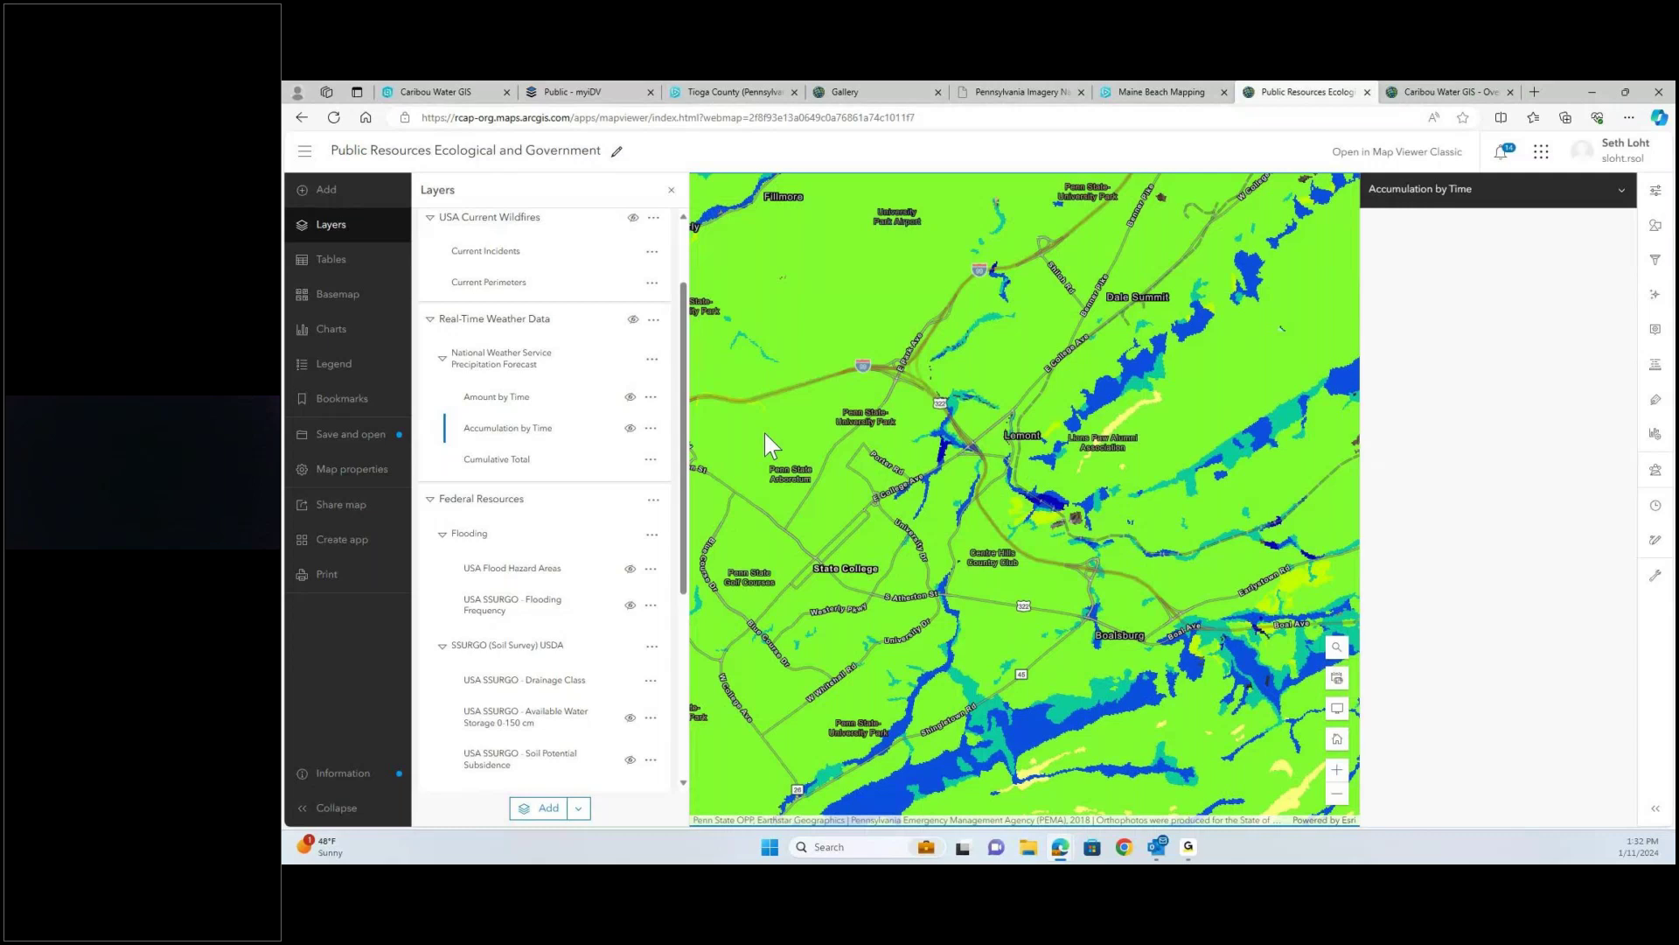
- Inspect the soil drainage class in the green, dark blue and teal areas around State College, then close the pop-up
click(765, 433)
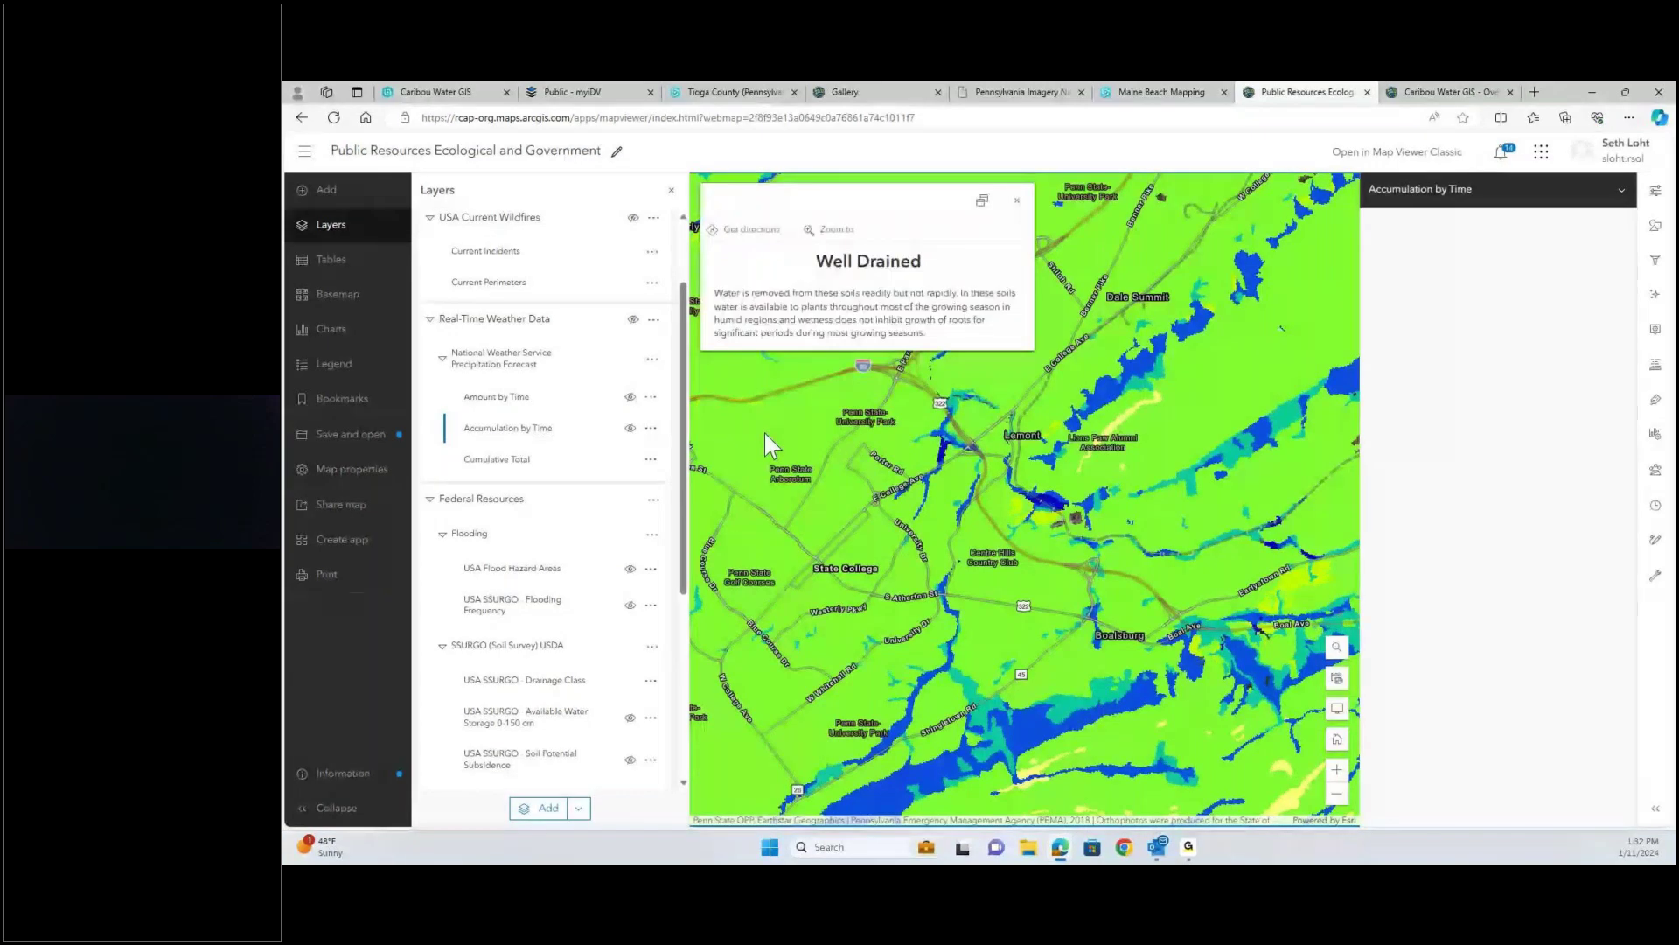
click(1104, 394)
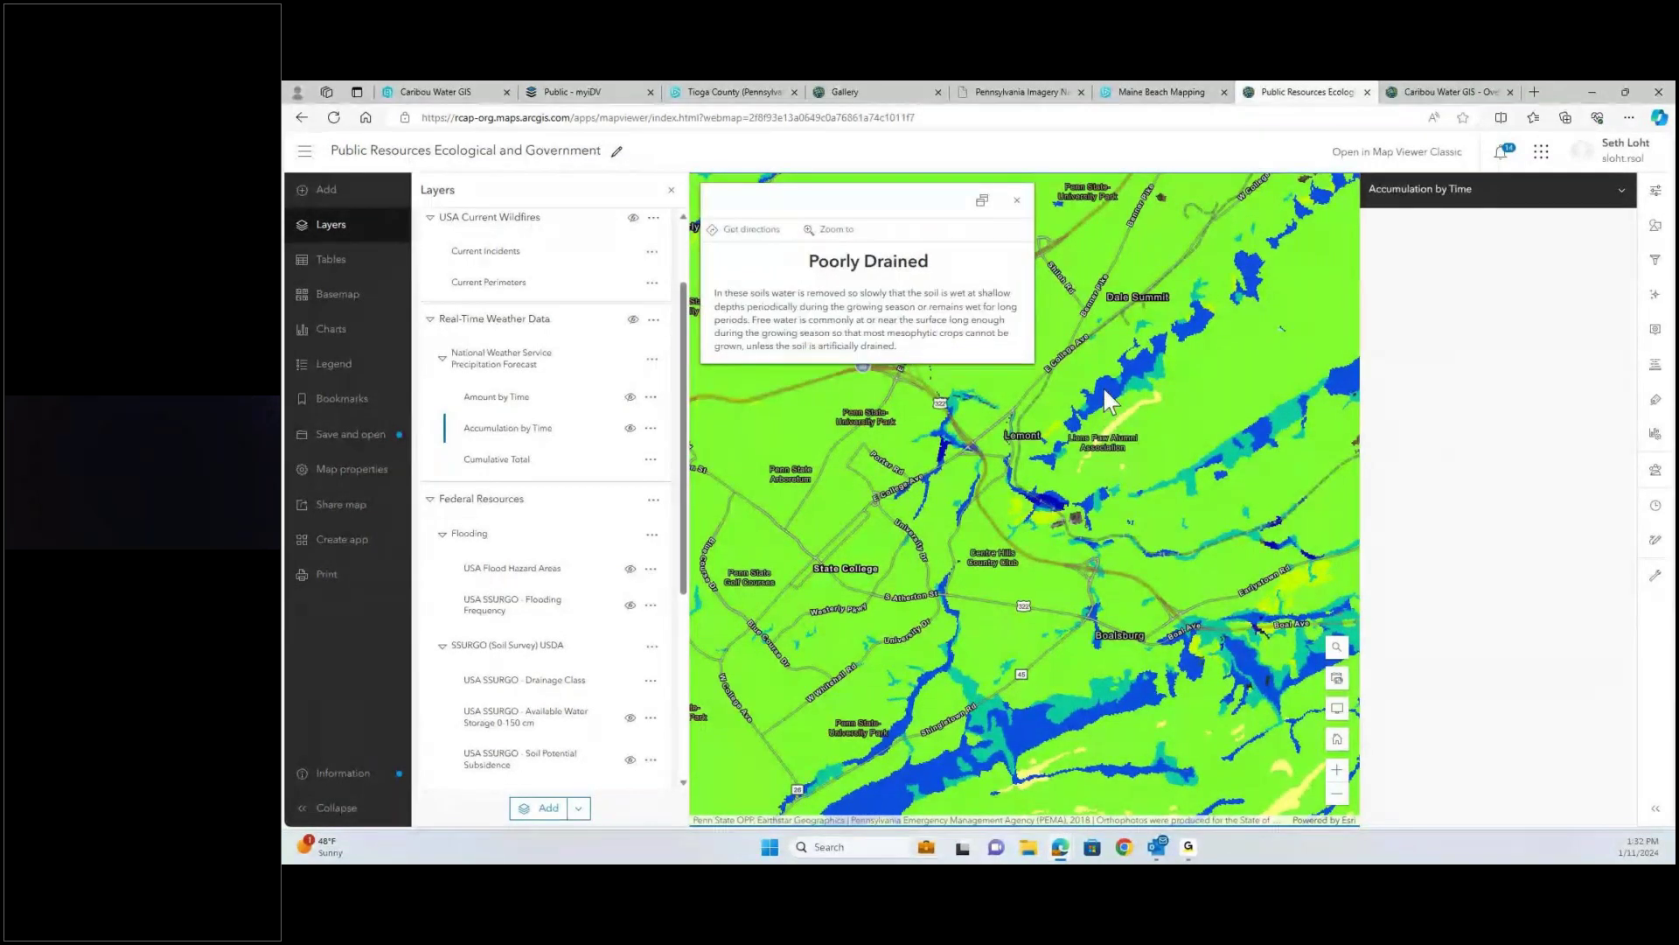
click(986, 729)
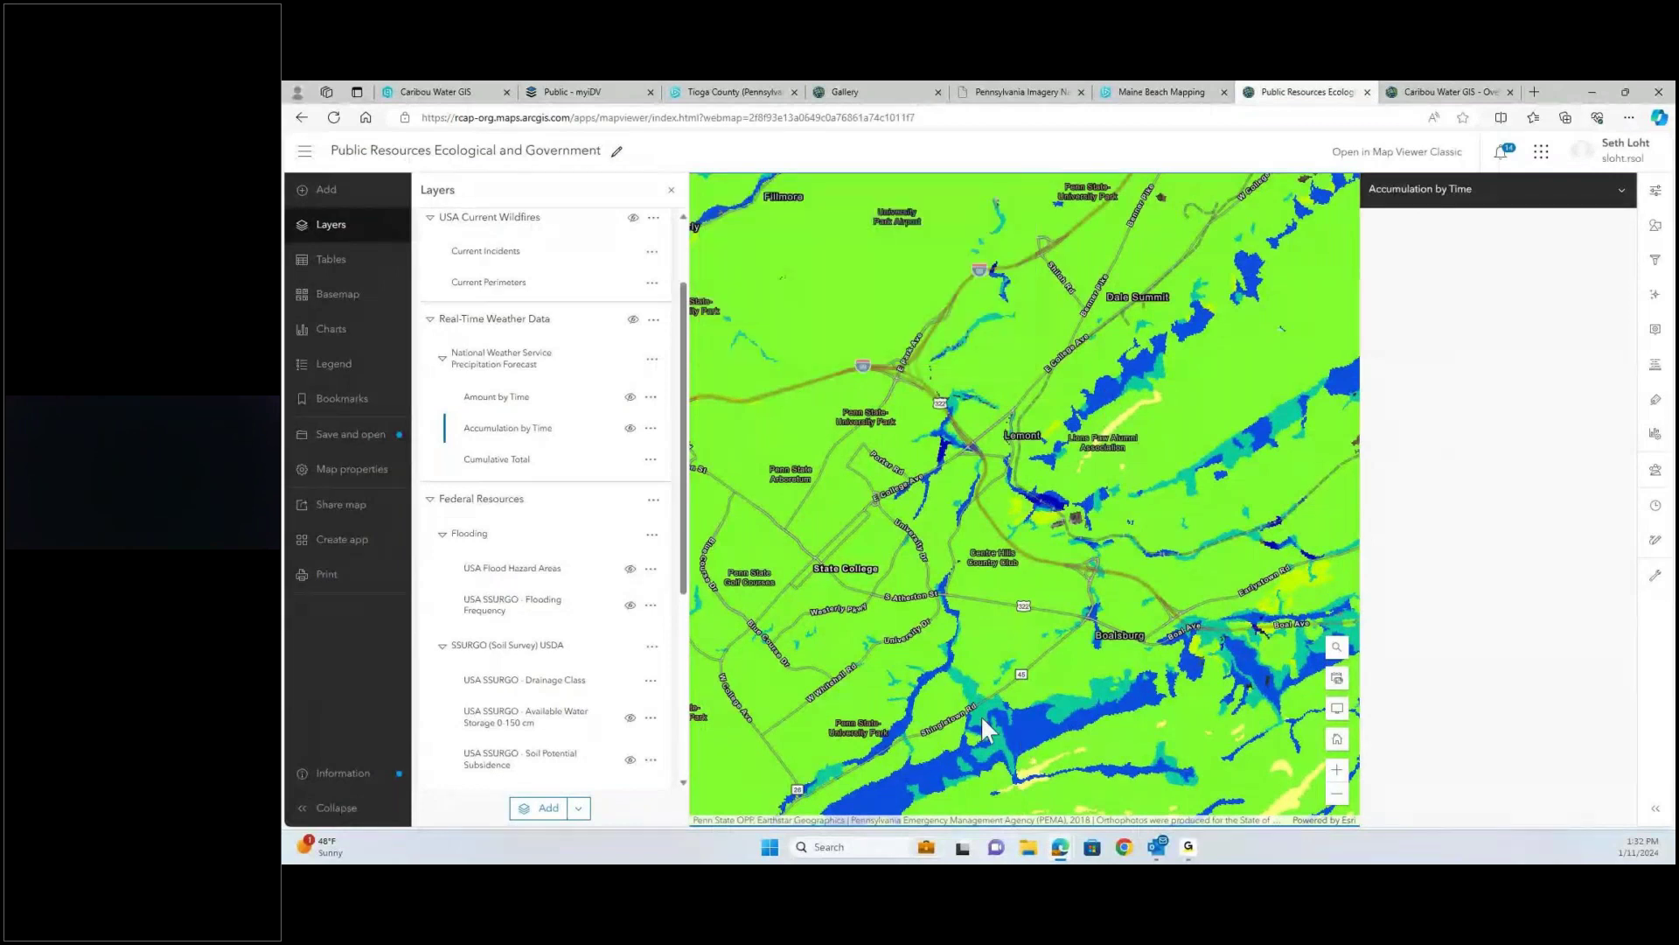
click(970, 714)
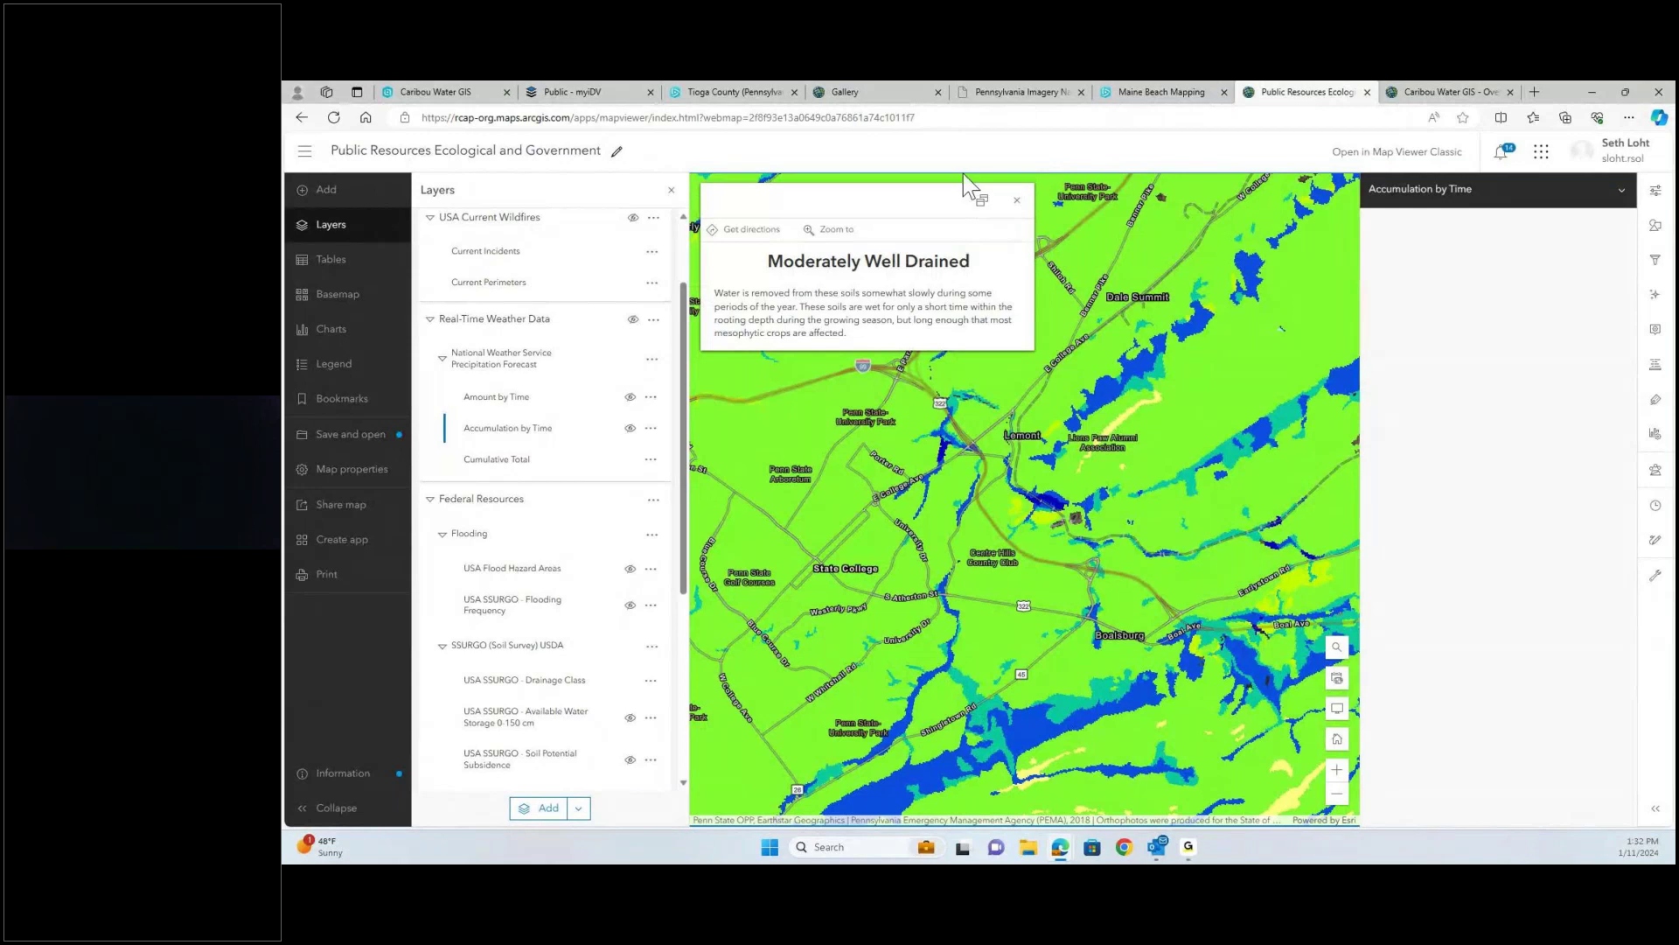
click(1016, 199)
- Replace Drainage Class with the USA SSURGO - Available Water Storage 0-150 cm layer and inspect its value near Penn State Arboretum
click(630, 681)
click(628, 722)
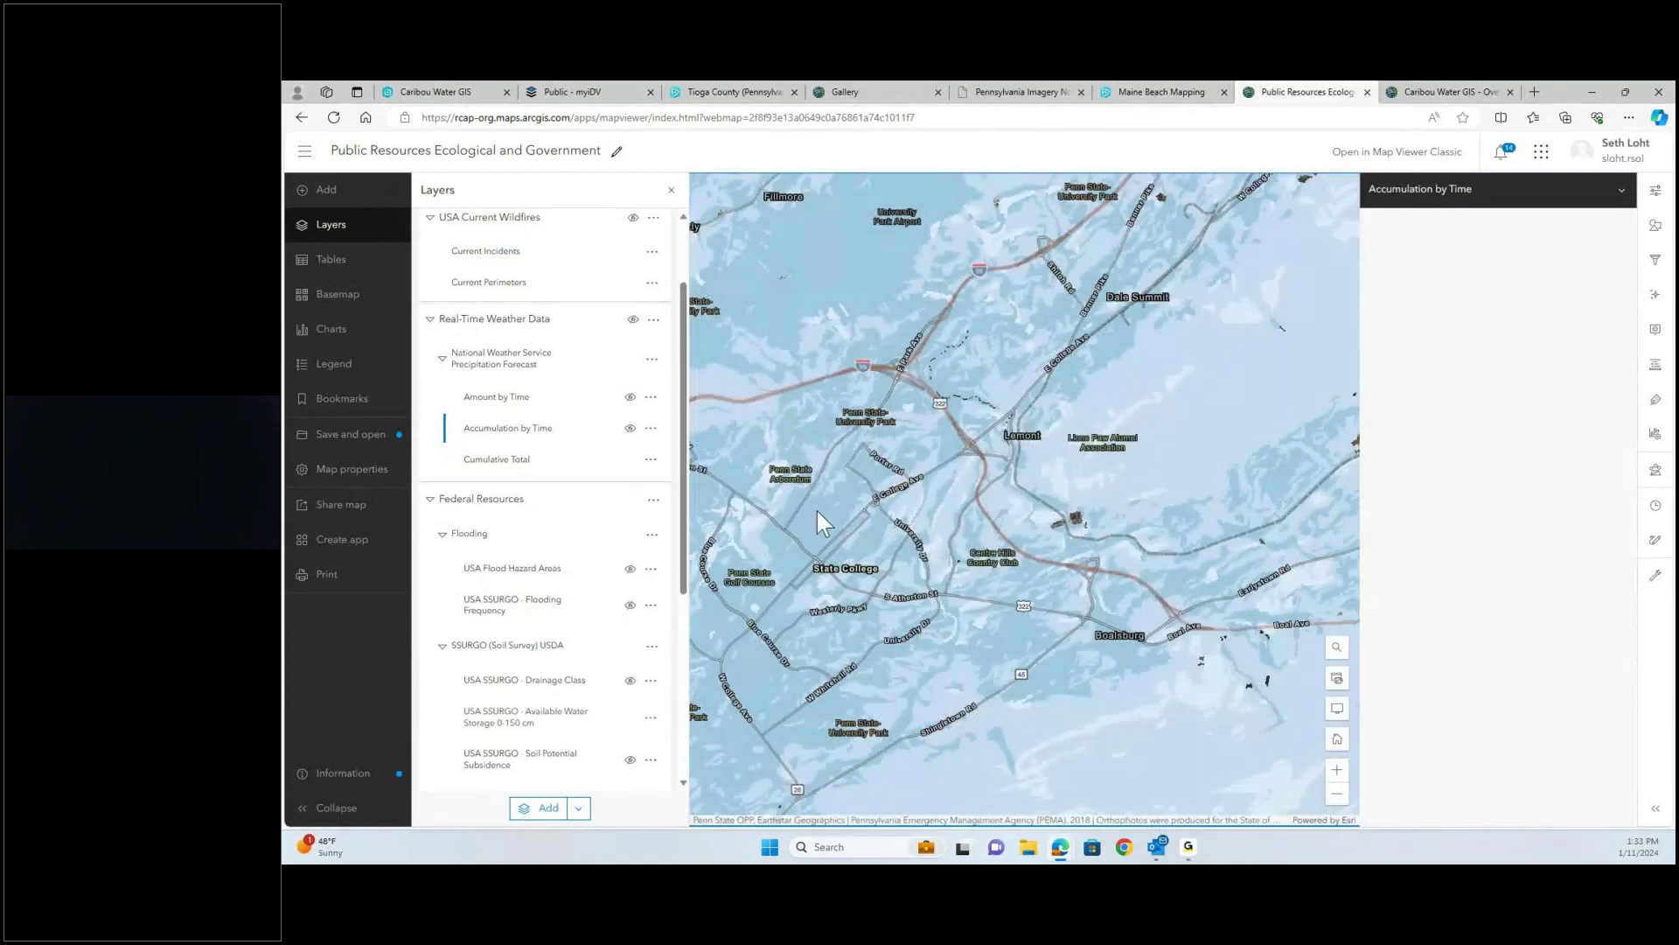
click(817, 513)
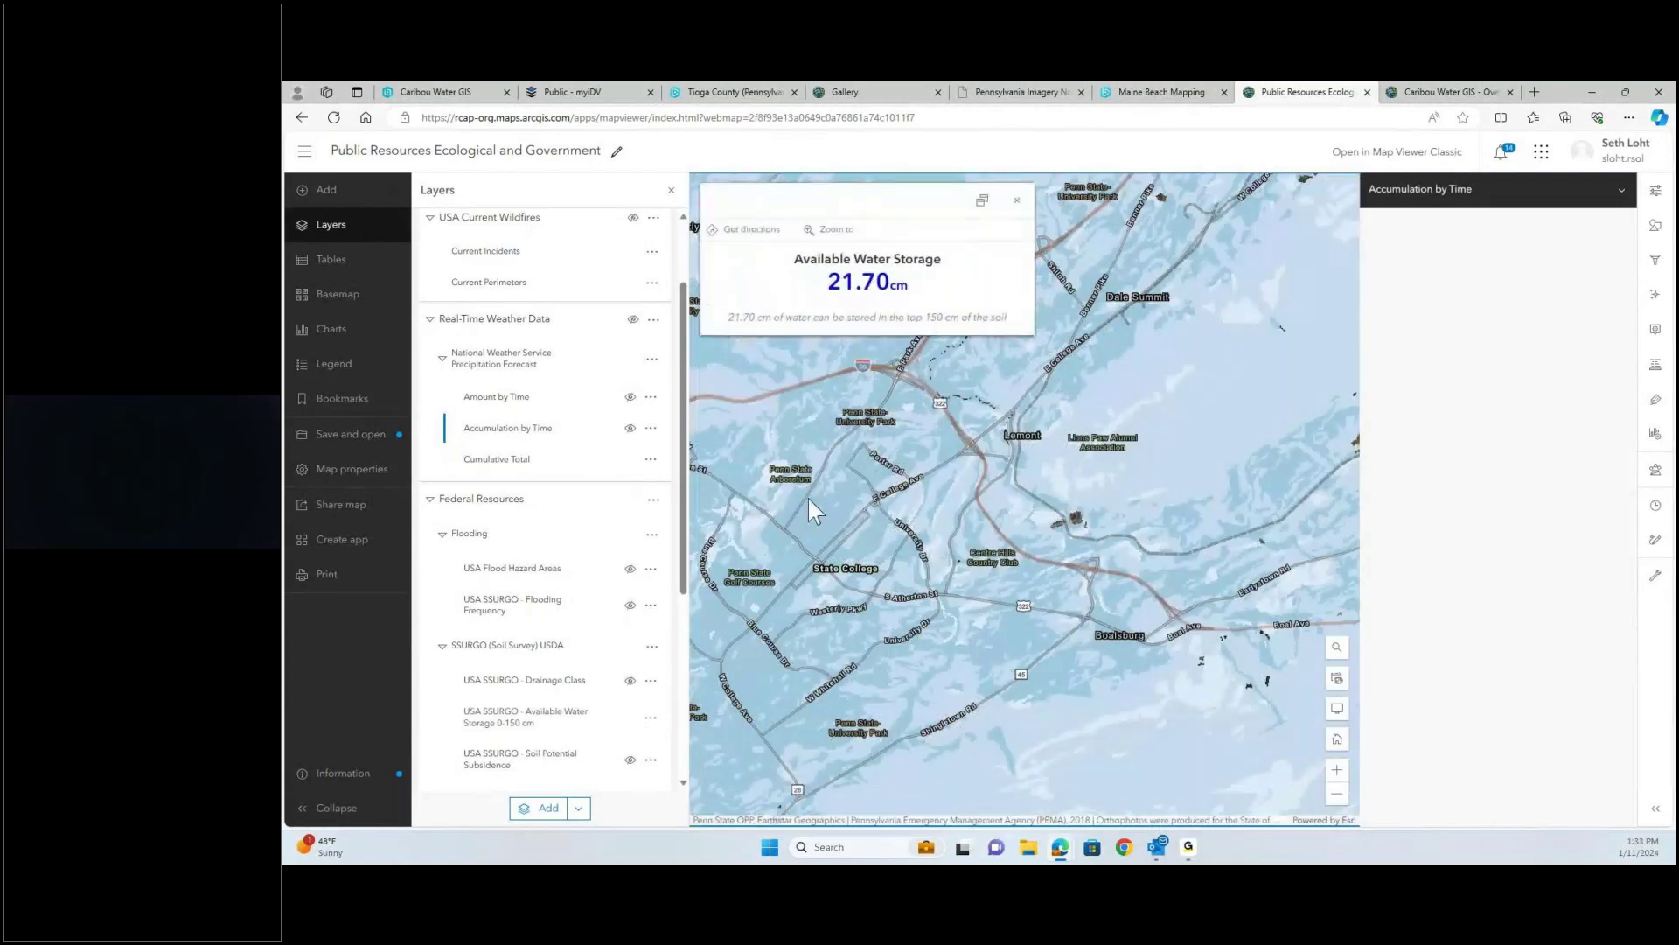
drag(828, 281, 960, 318)
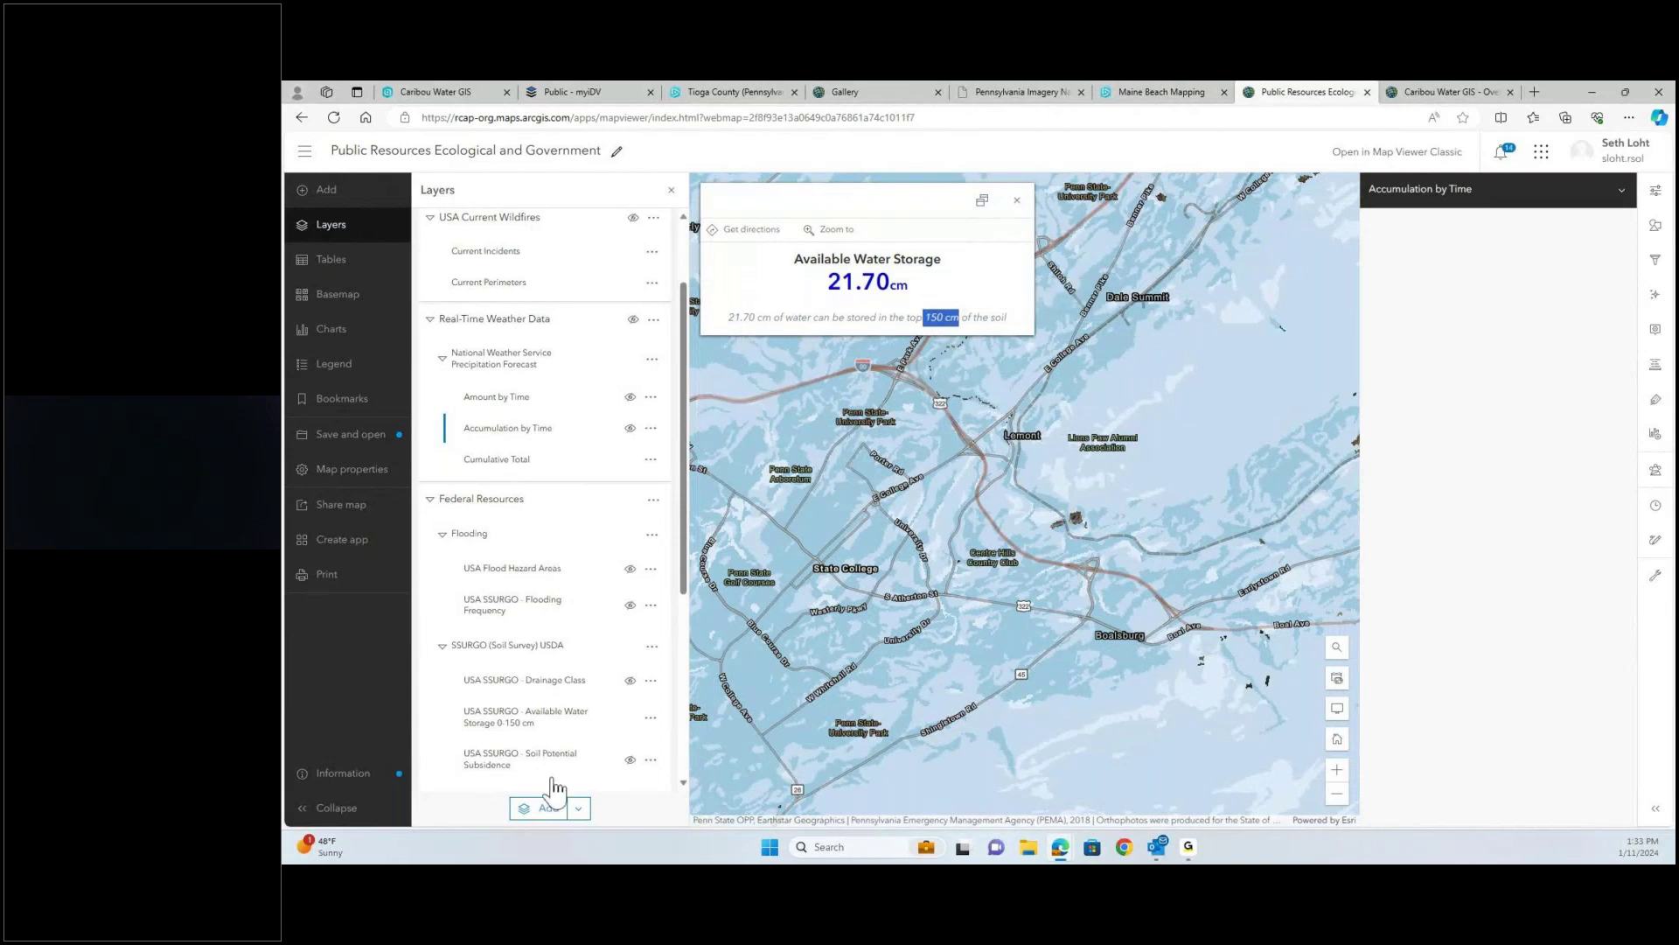
- Replace Available Water Storage with the USA SSURGO - Soil Potential Subsidence layer and inspect the total subsidence near State College
click(630, 719)
click(630, 719)
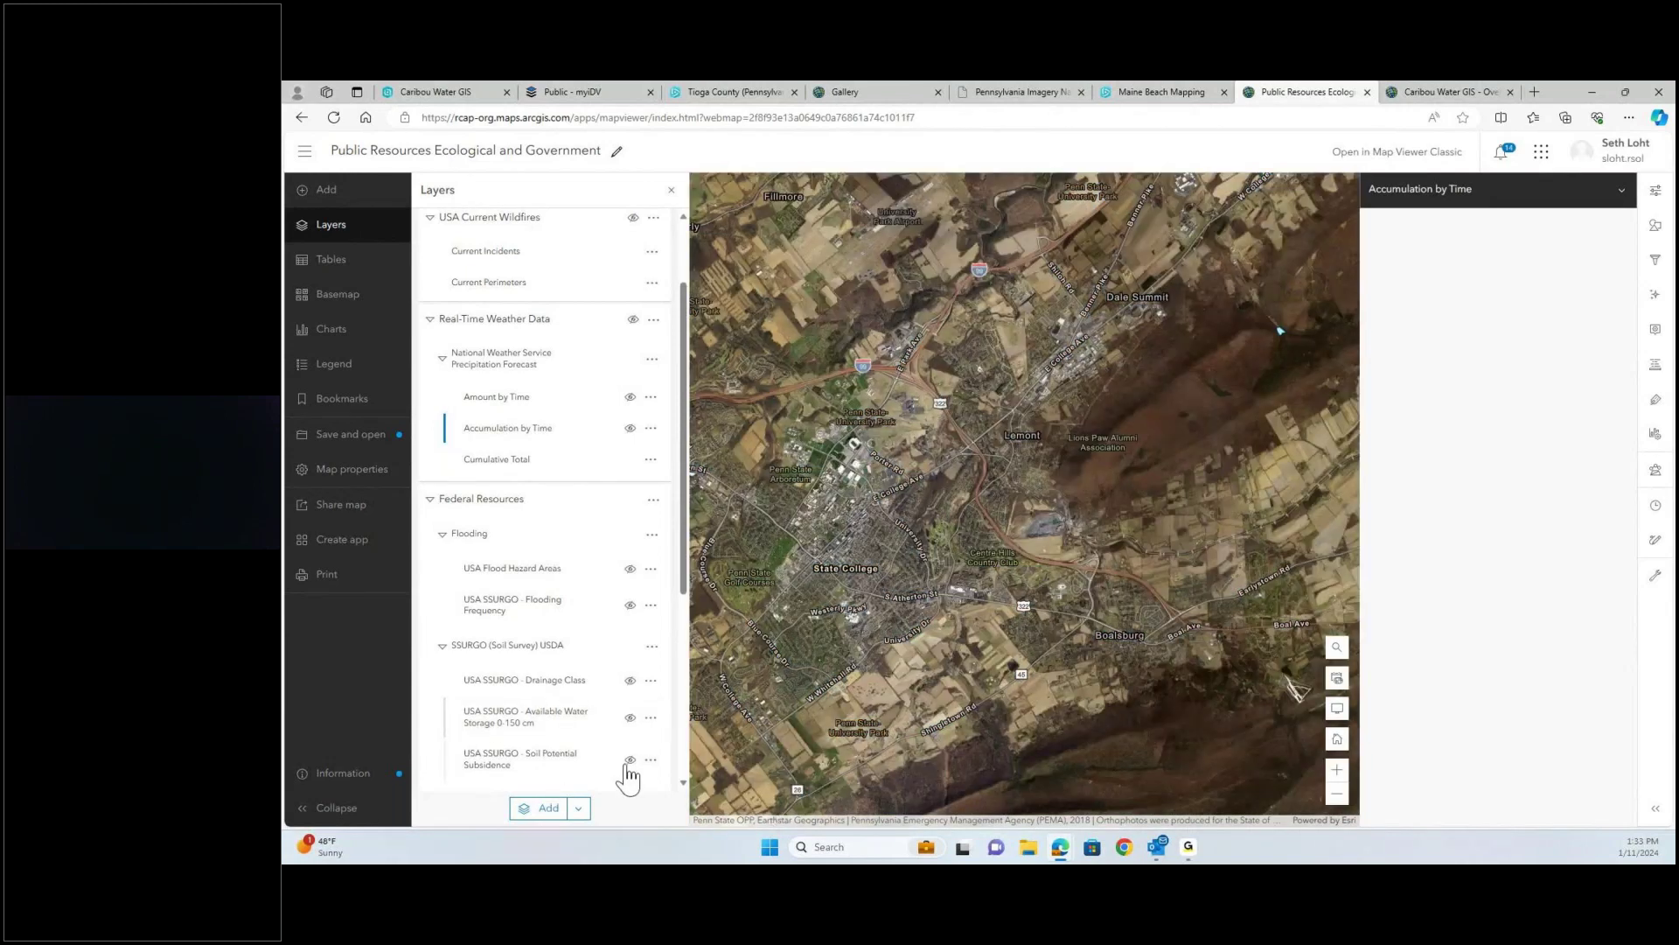
click(630, 760)
scroll(544, 664, down, 2)
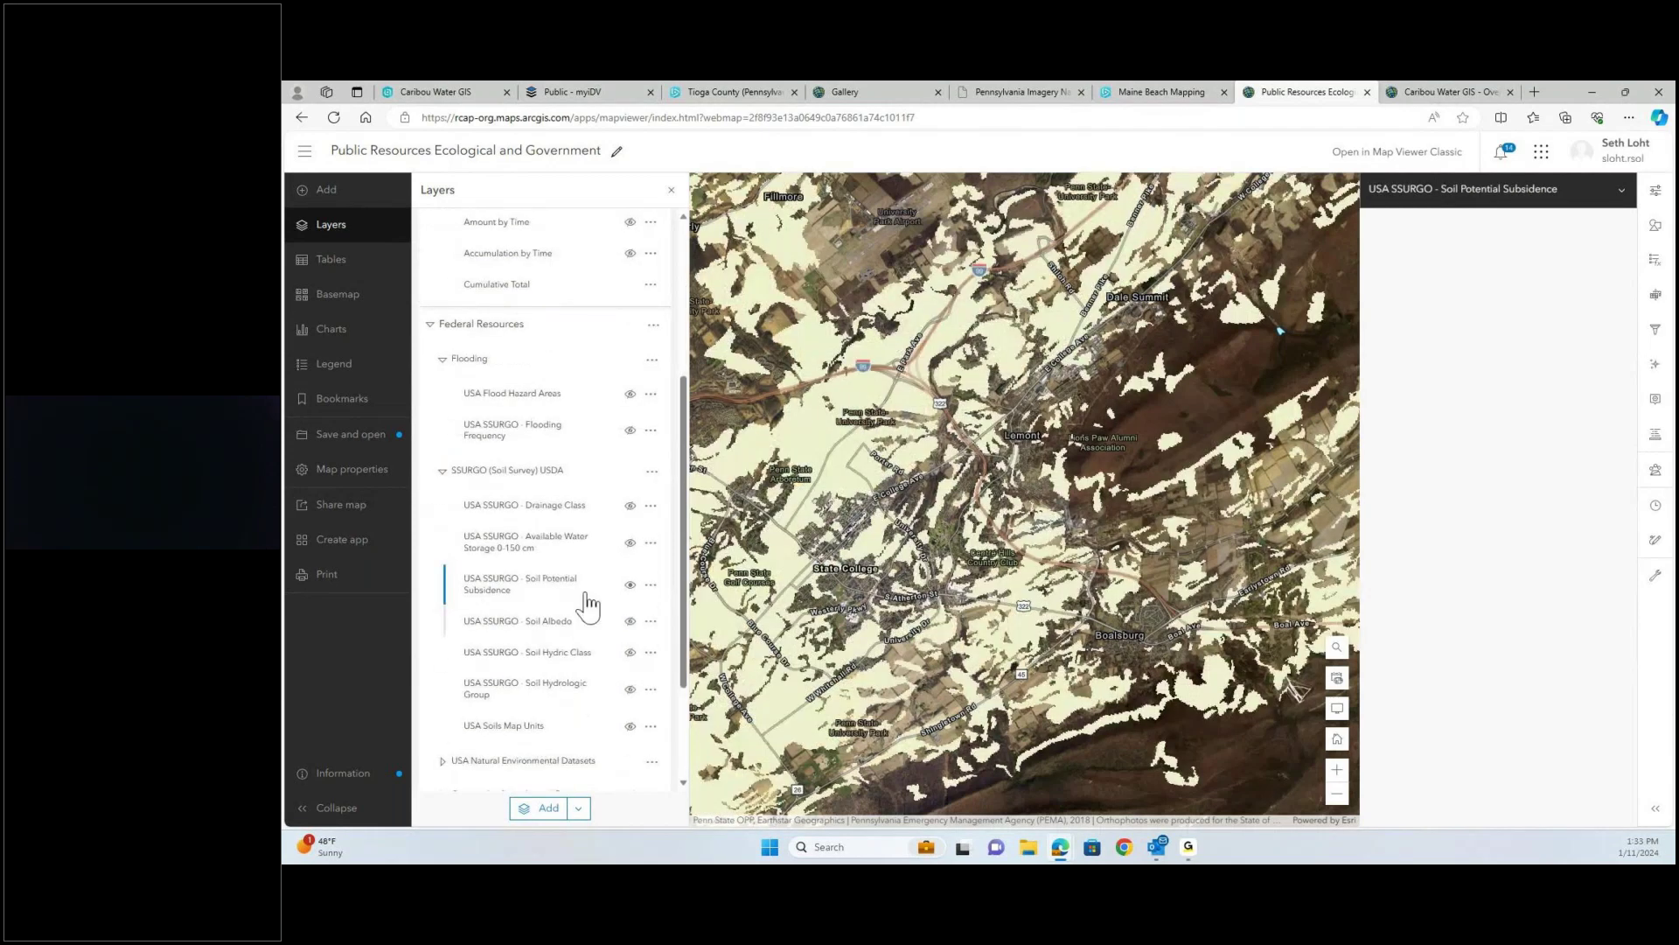
click(822, 465)
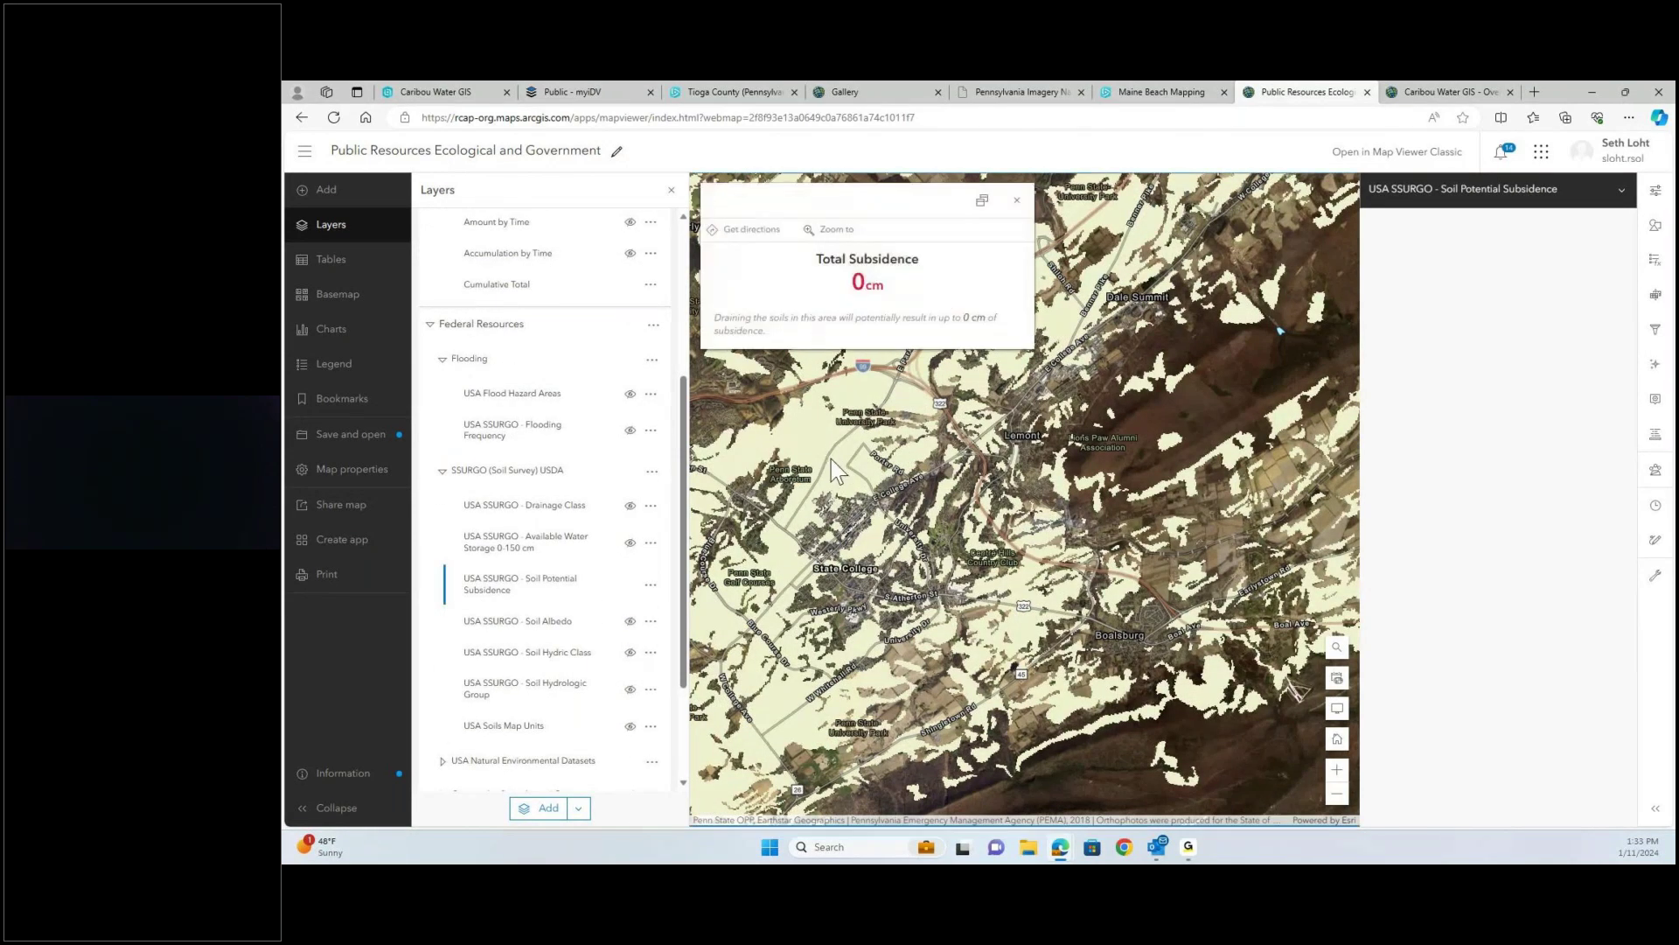
click(1198, 406)
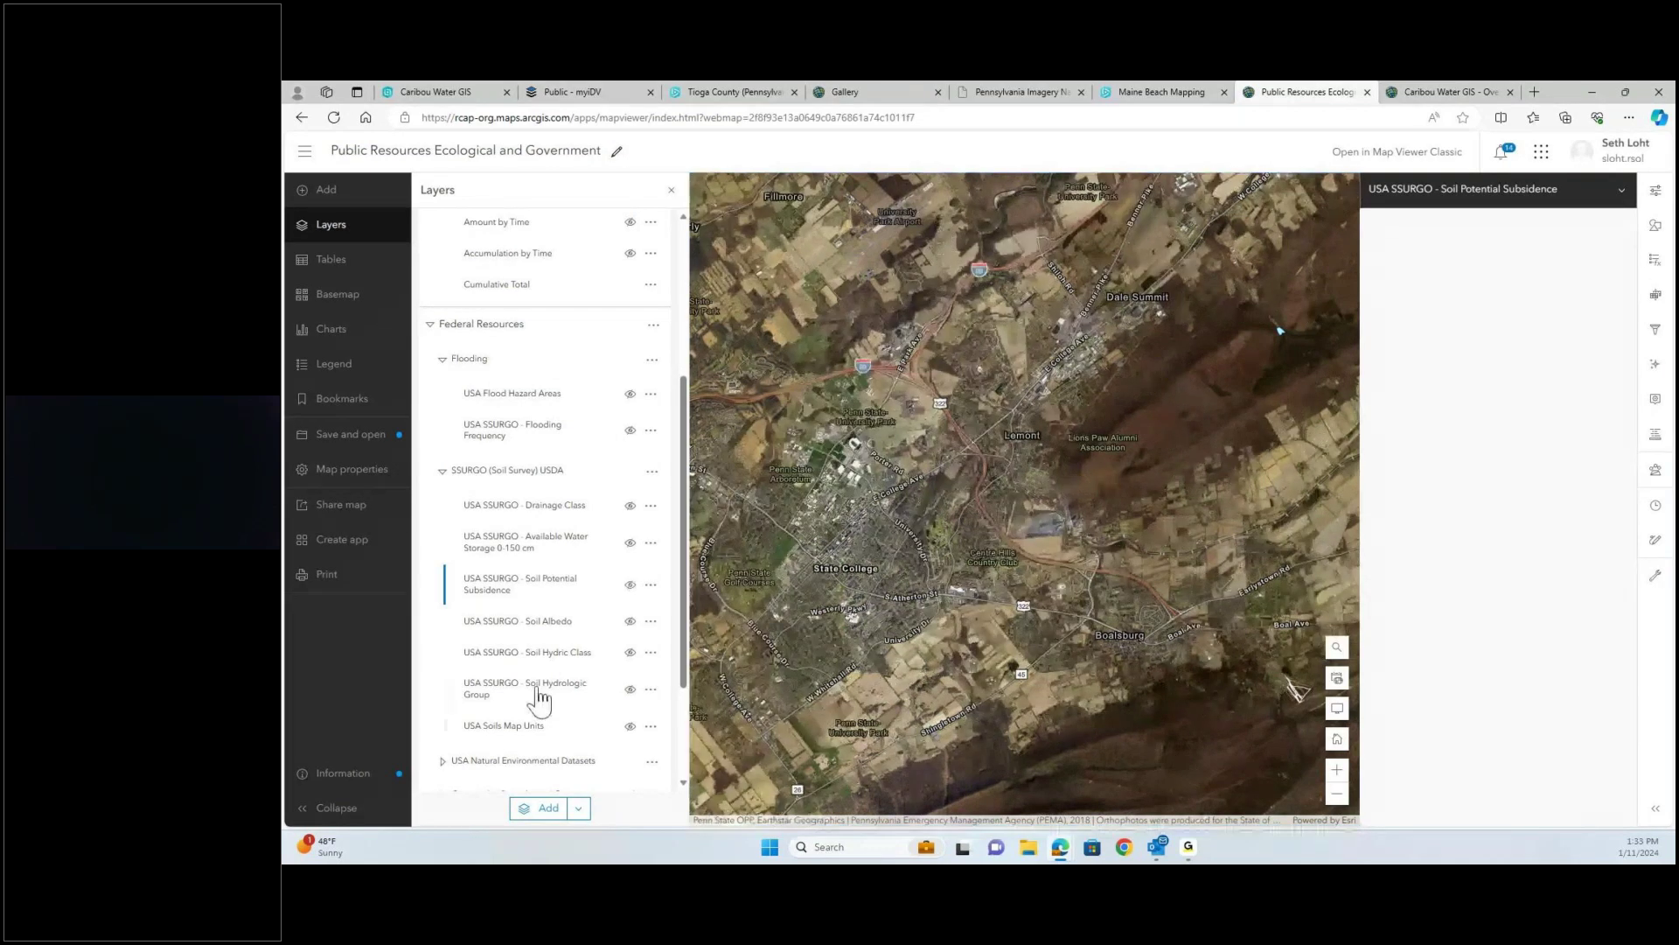
- Show the USA SSURGO - Soil Hydric Class layer on the map
click(630, 652)
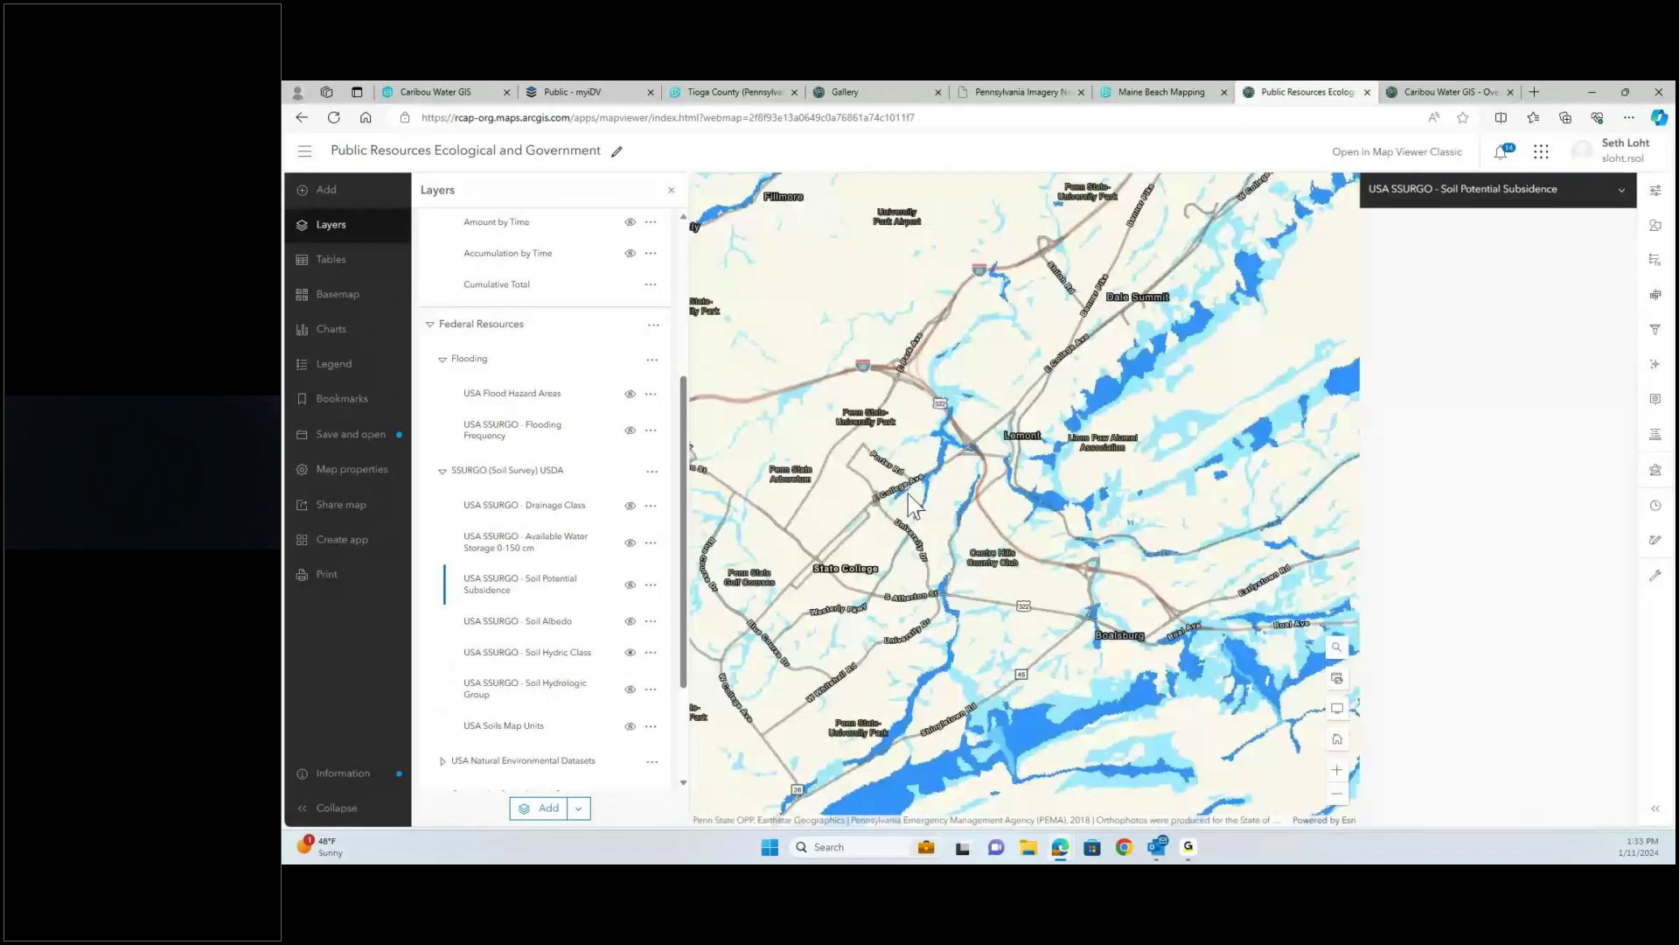
- Inspect the hydric class northeast of State College, then preview the USA SSURGO - Soil Hydrologic Group and USA Soils Map Units layers in turn
click(913, 506)
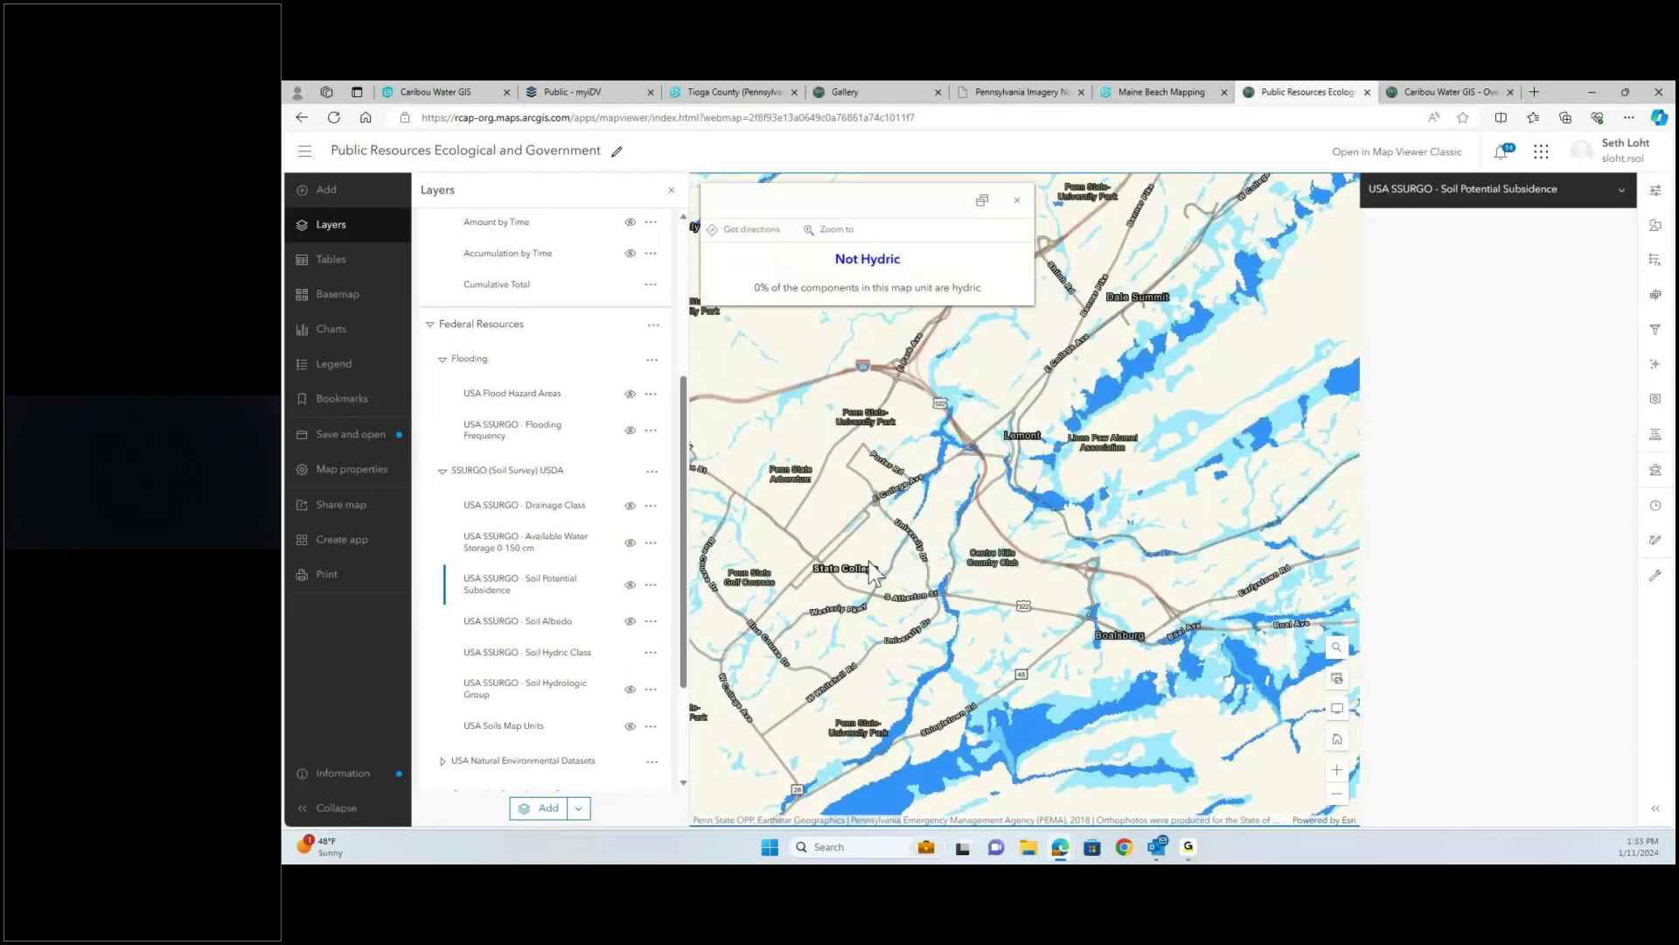
click(631, 653)
click(629, 689)
click(630, 691)
click(630, 690)
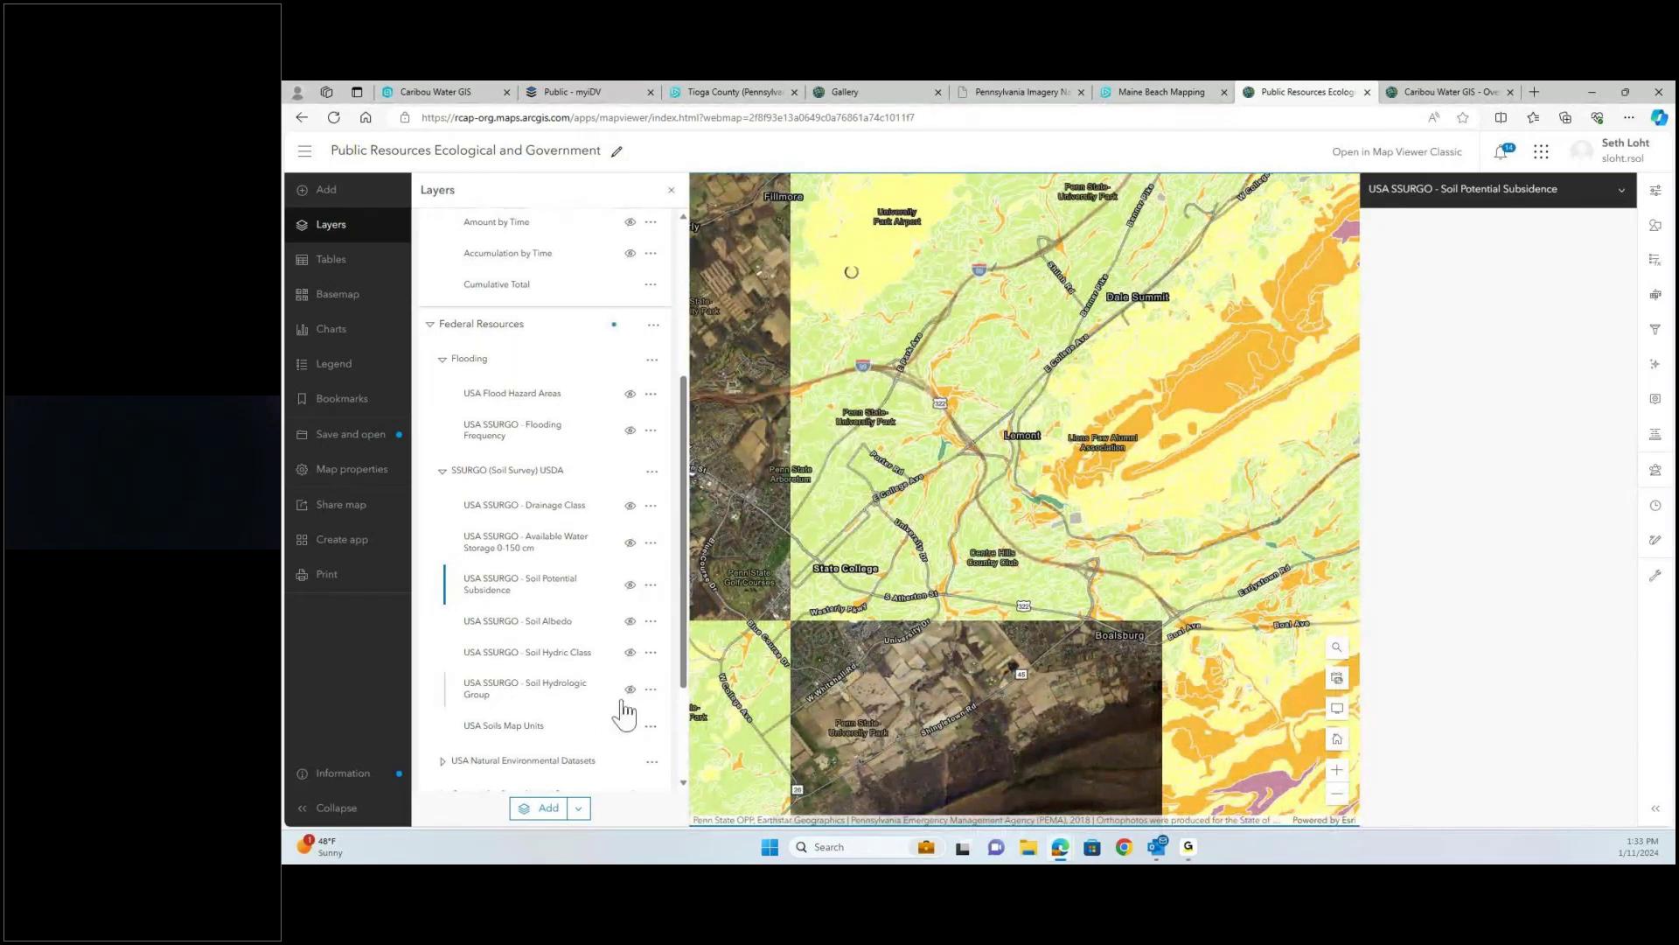
click(630, 726)
- Try to show the USA Detailed Water Bodies layer from the USA Natural Environmental Datasets group around State College
scroll(593, 591, down, 1)
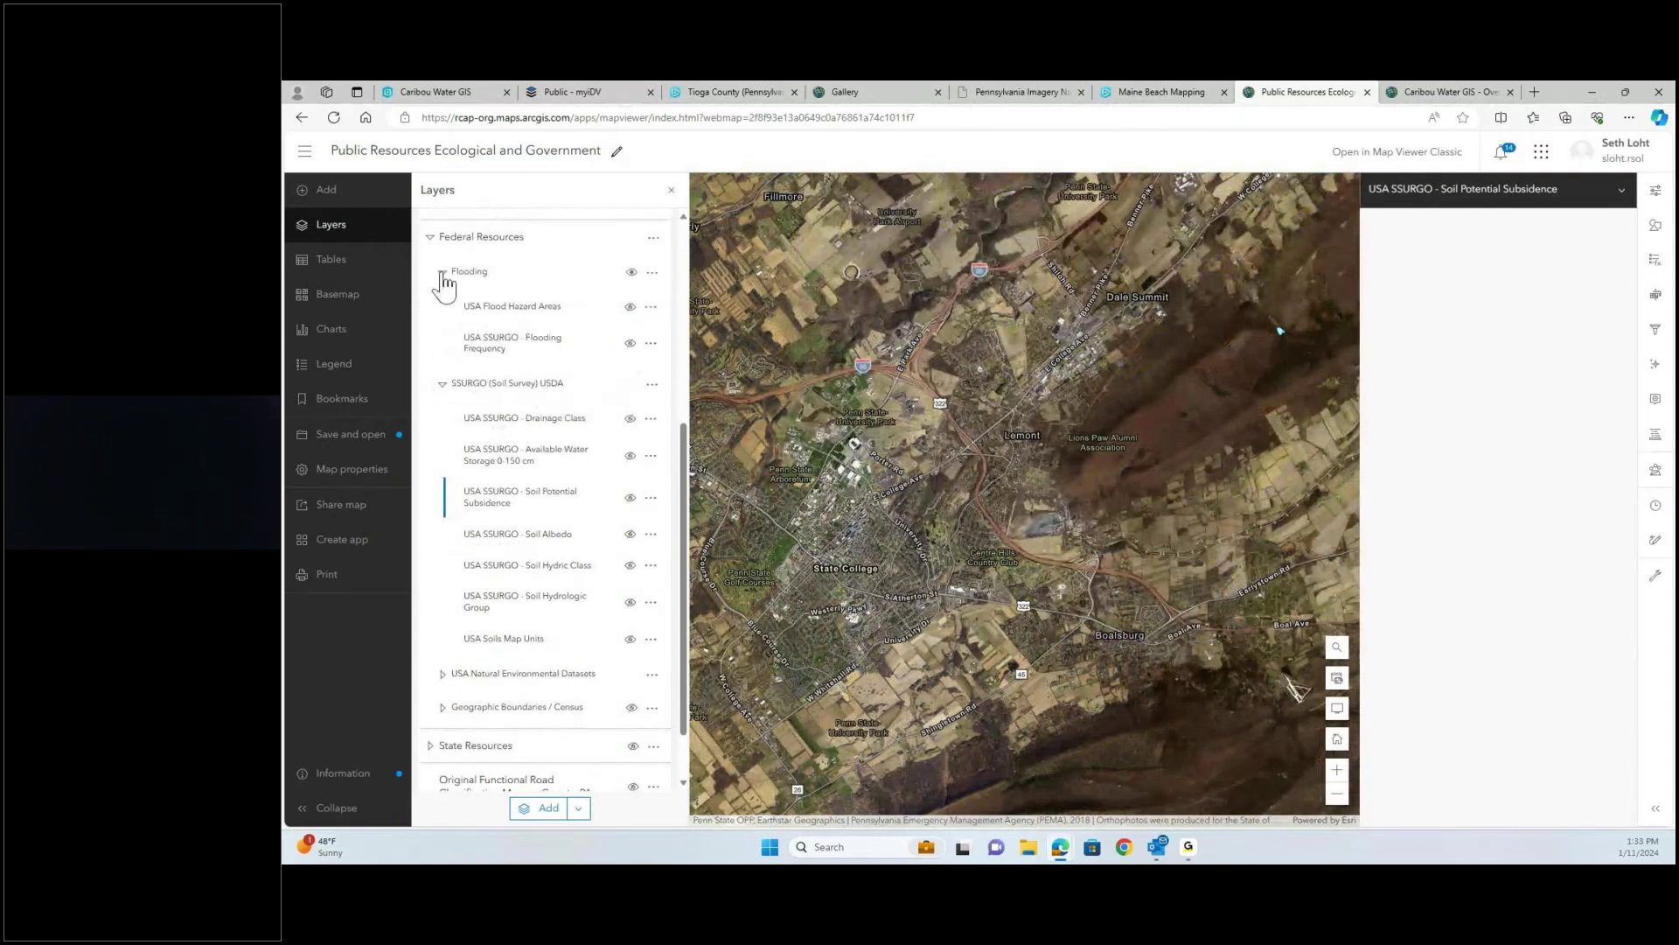
click(429, 236)
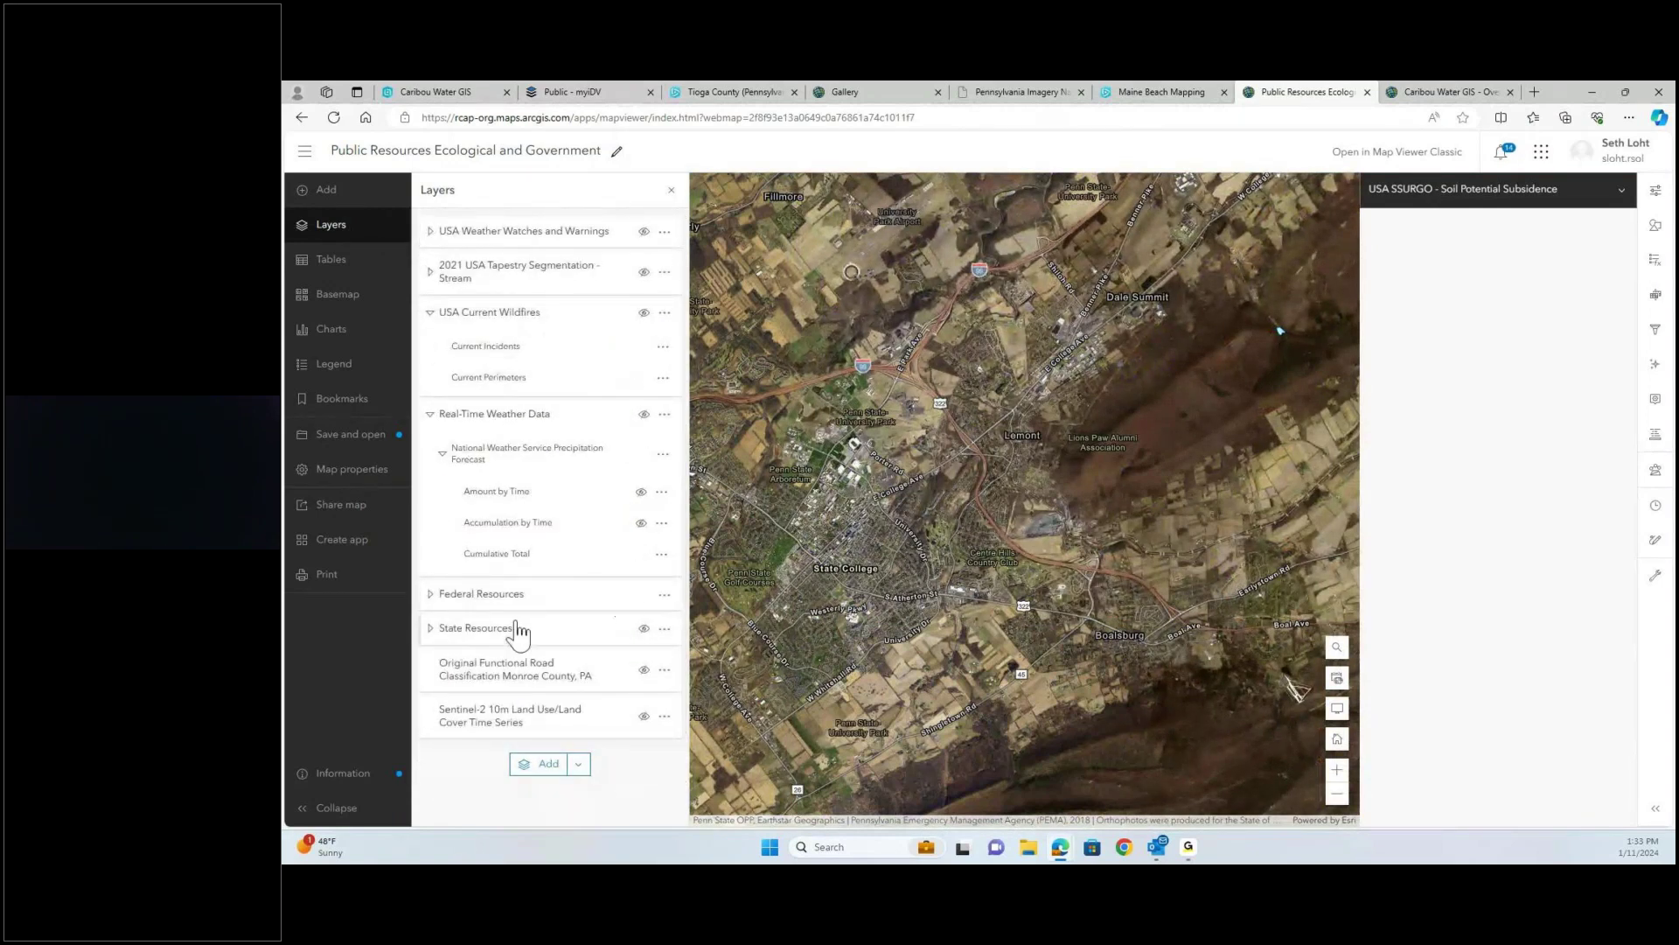
click(431, 594)
scroll(449, 536, down, 5)
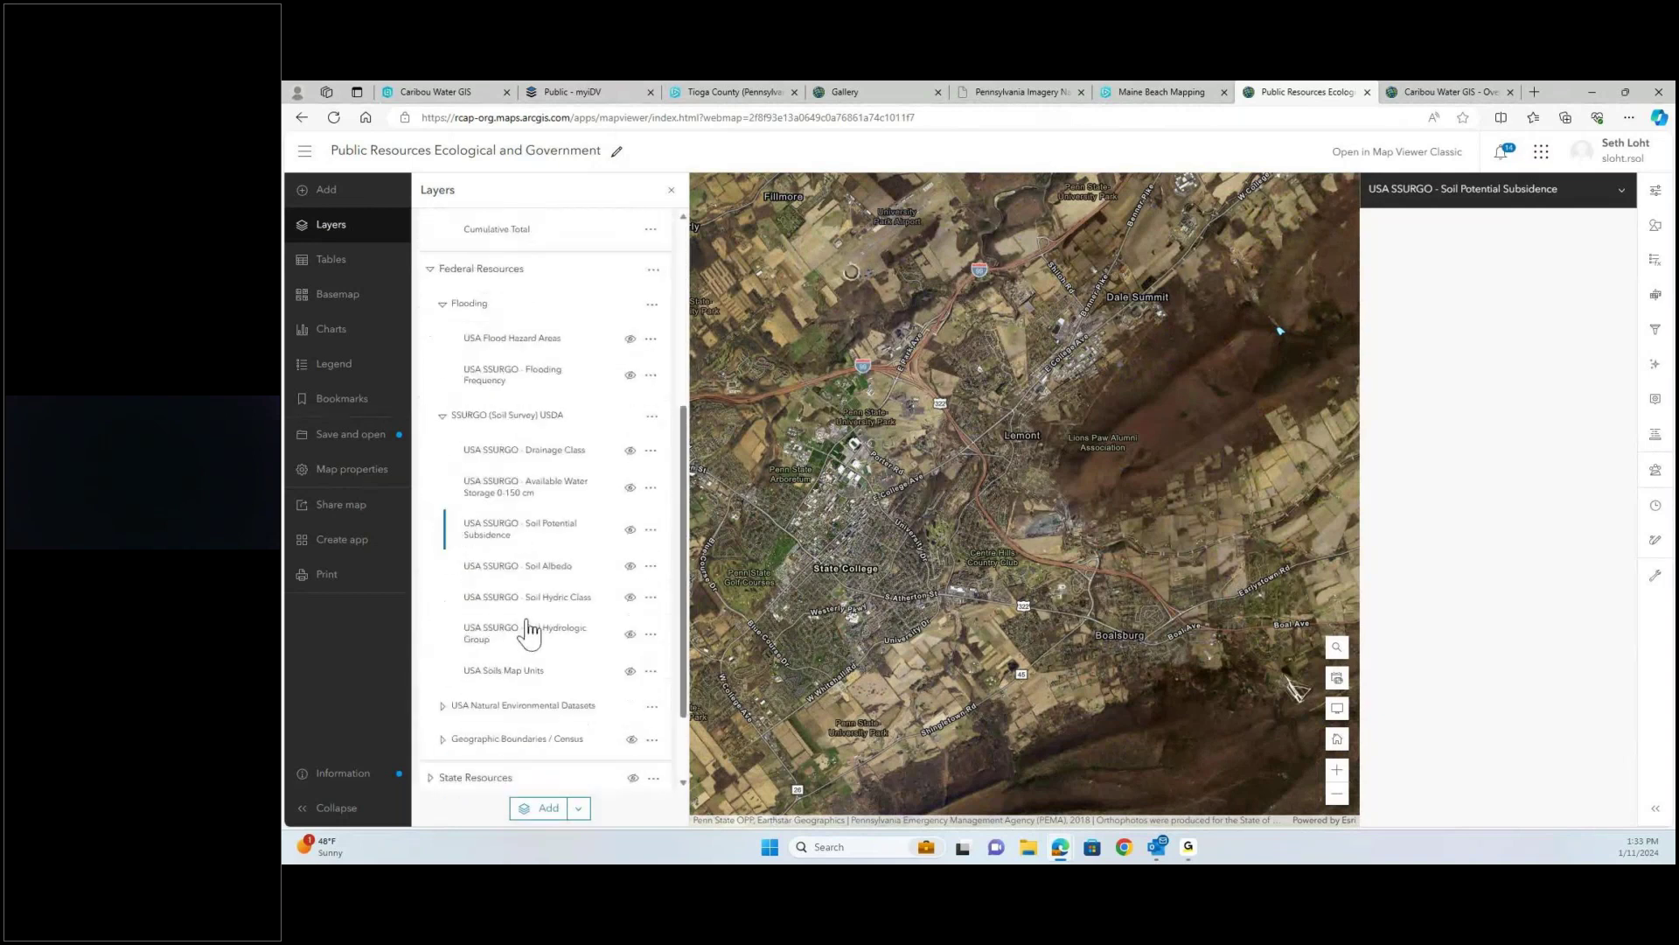
scroll(454, 669, down, 1)
click(444, 606)
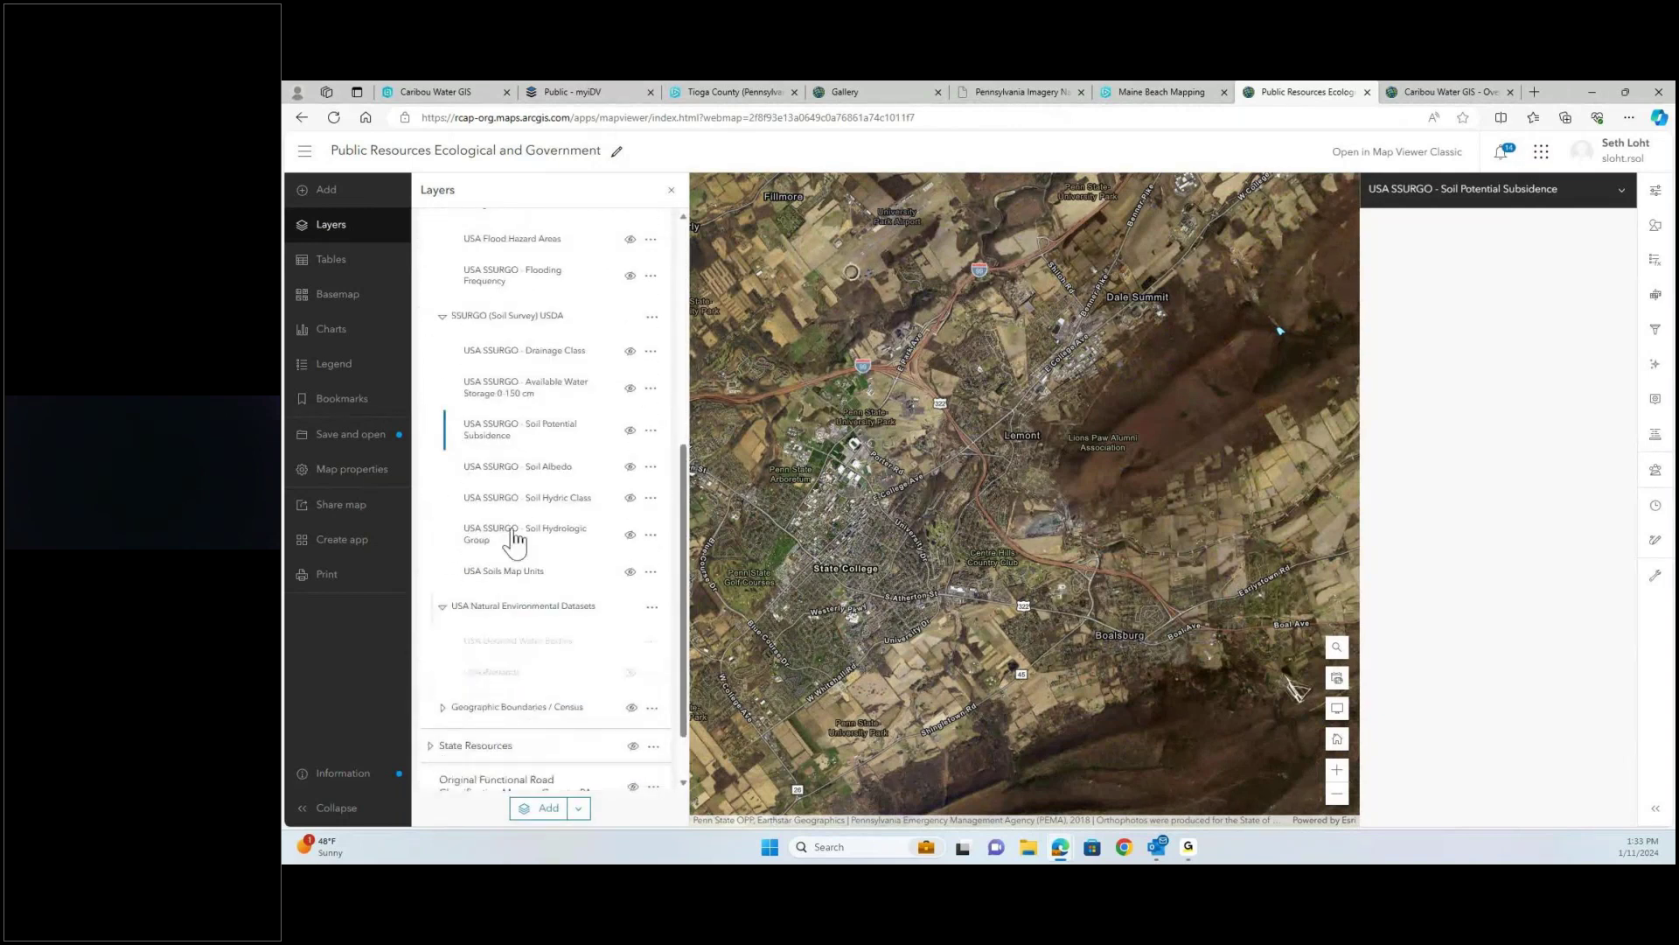
click(629, 643)
scroll(610, 444, up, 2)
scroll(610, 445, down, 1)
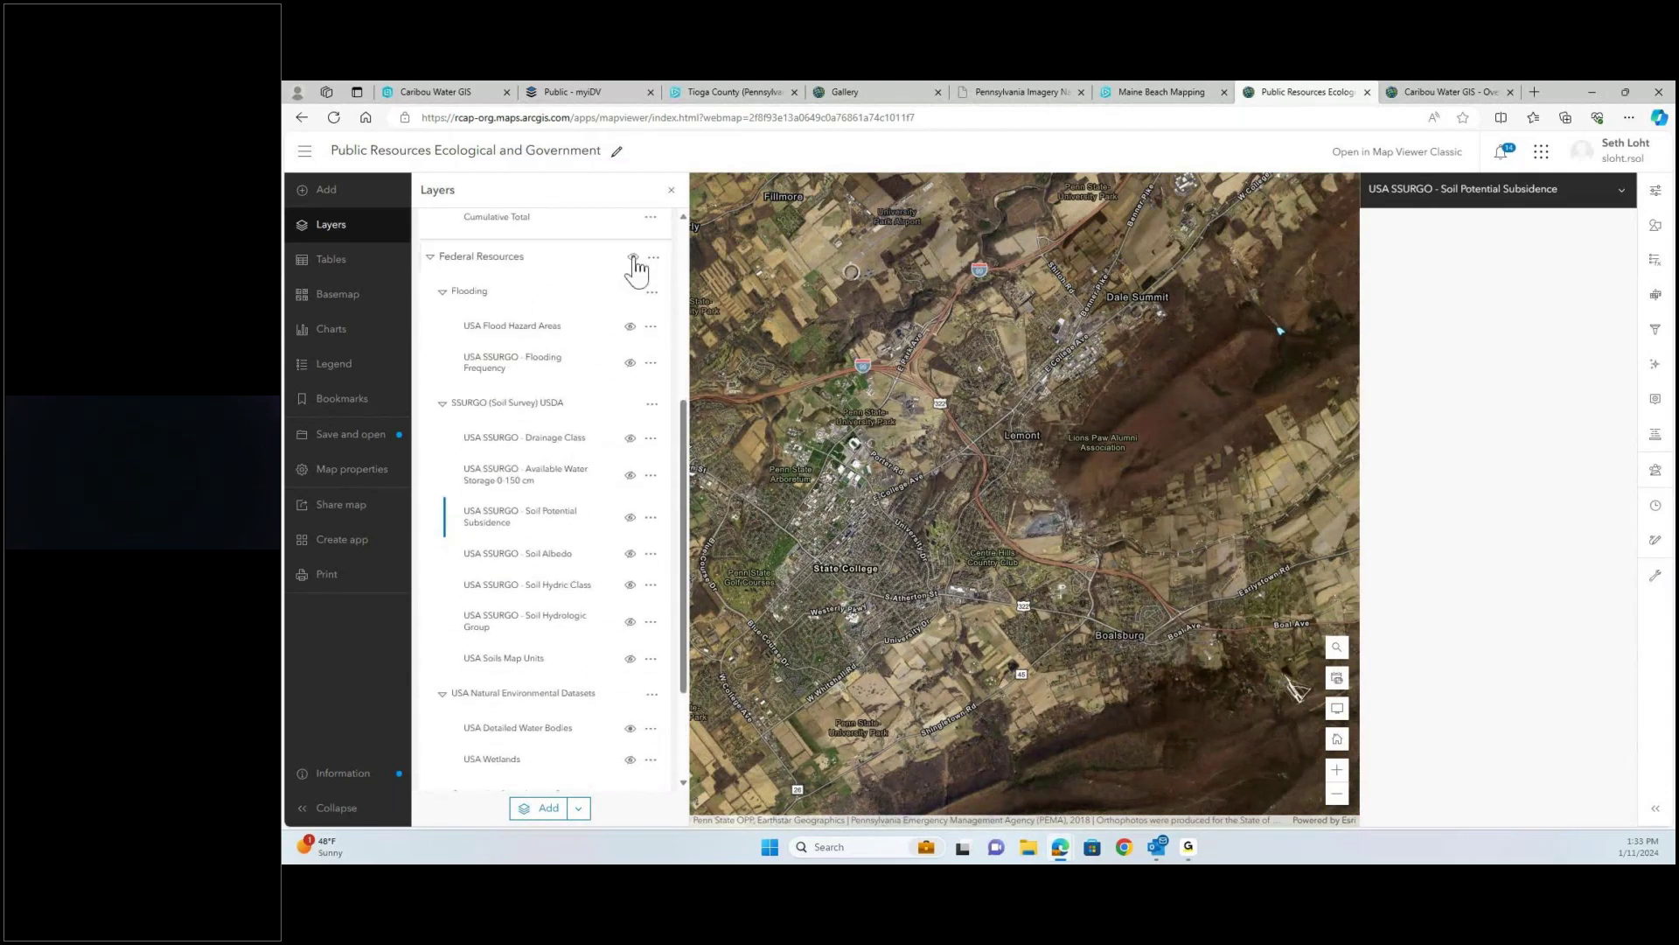
drag(894, 462, 971, 463)
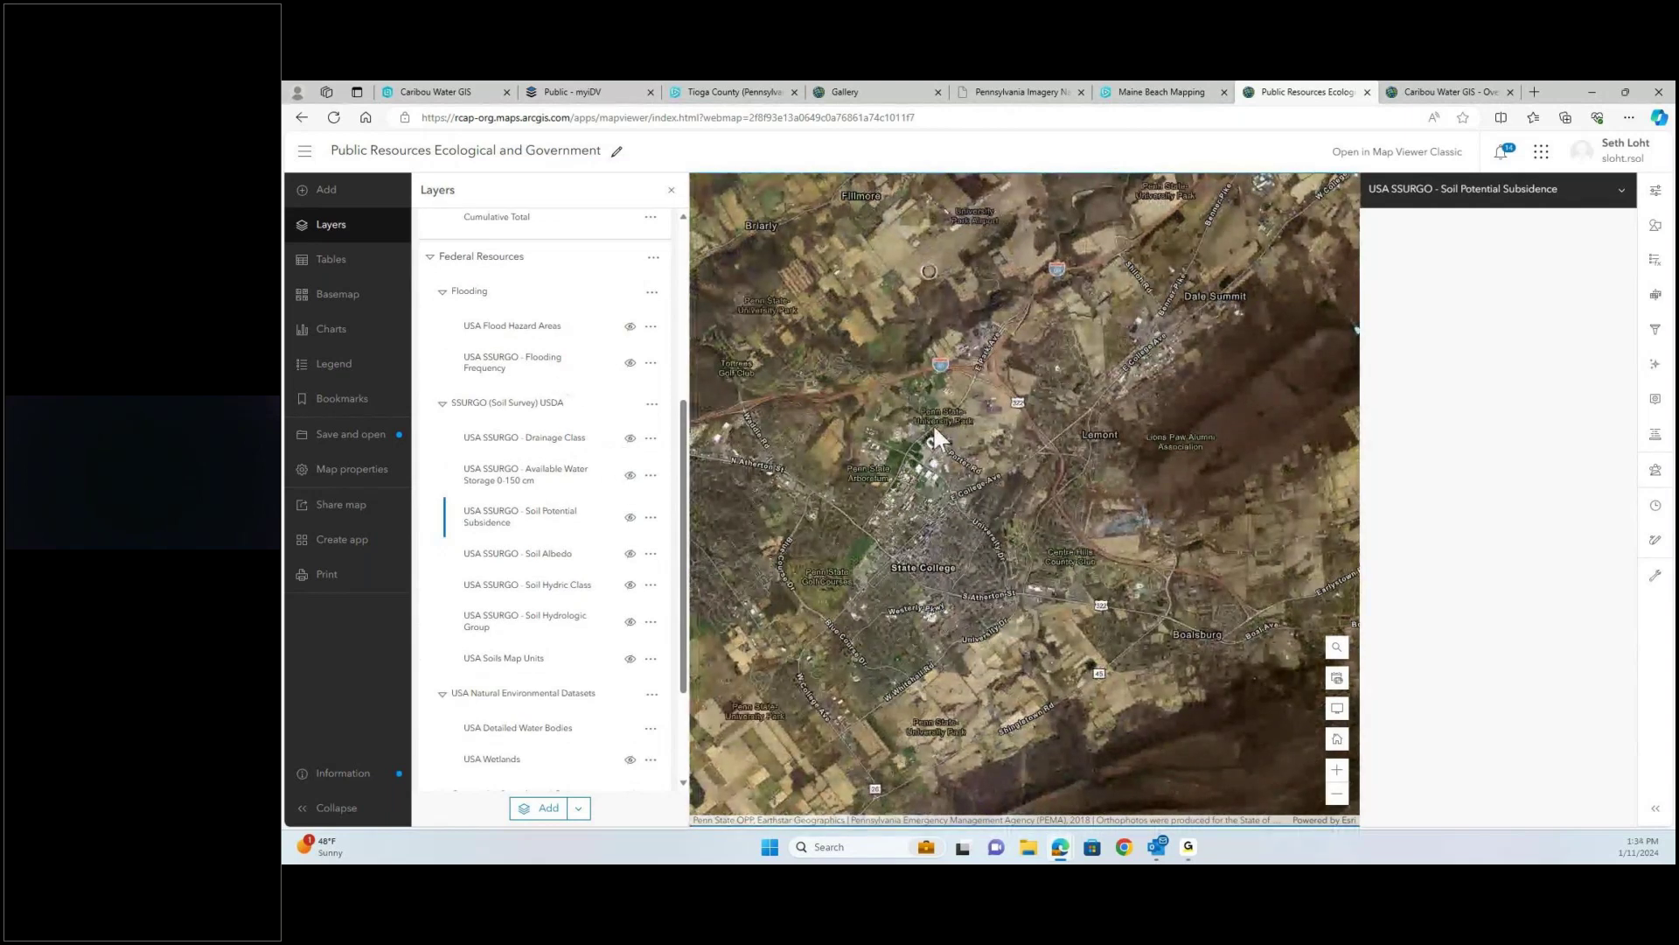
- Reload the web map page, discarding the unsaved changes
click(1069, 126)
key(Return)
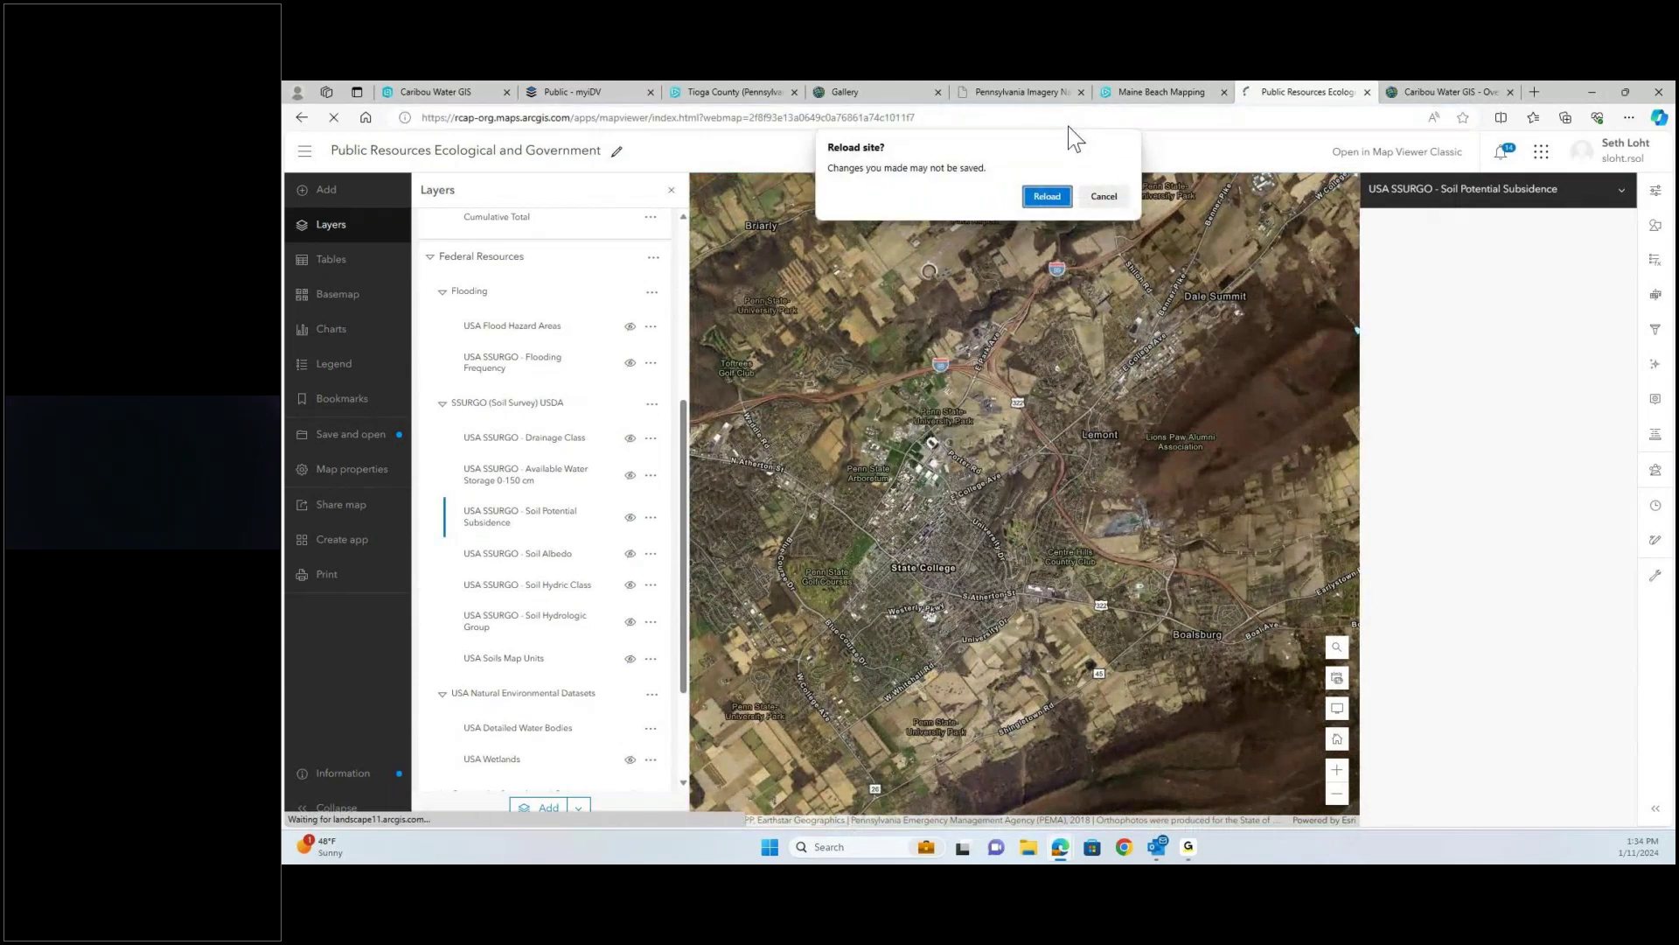
click(1040, 198)
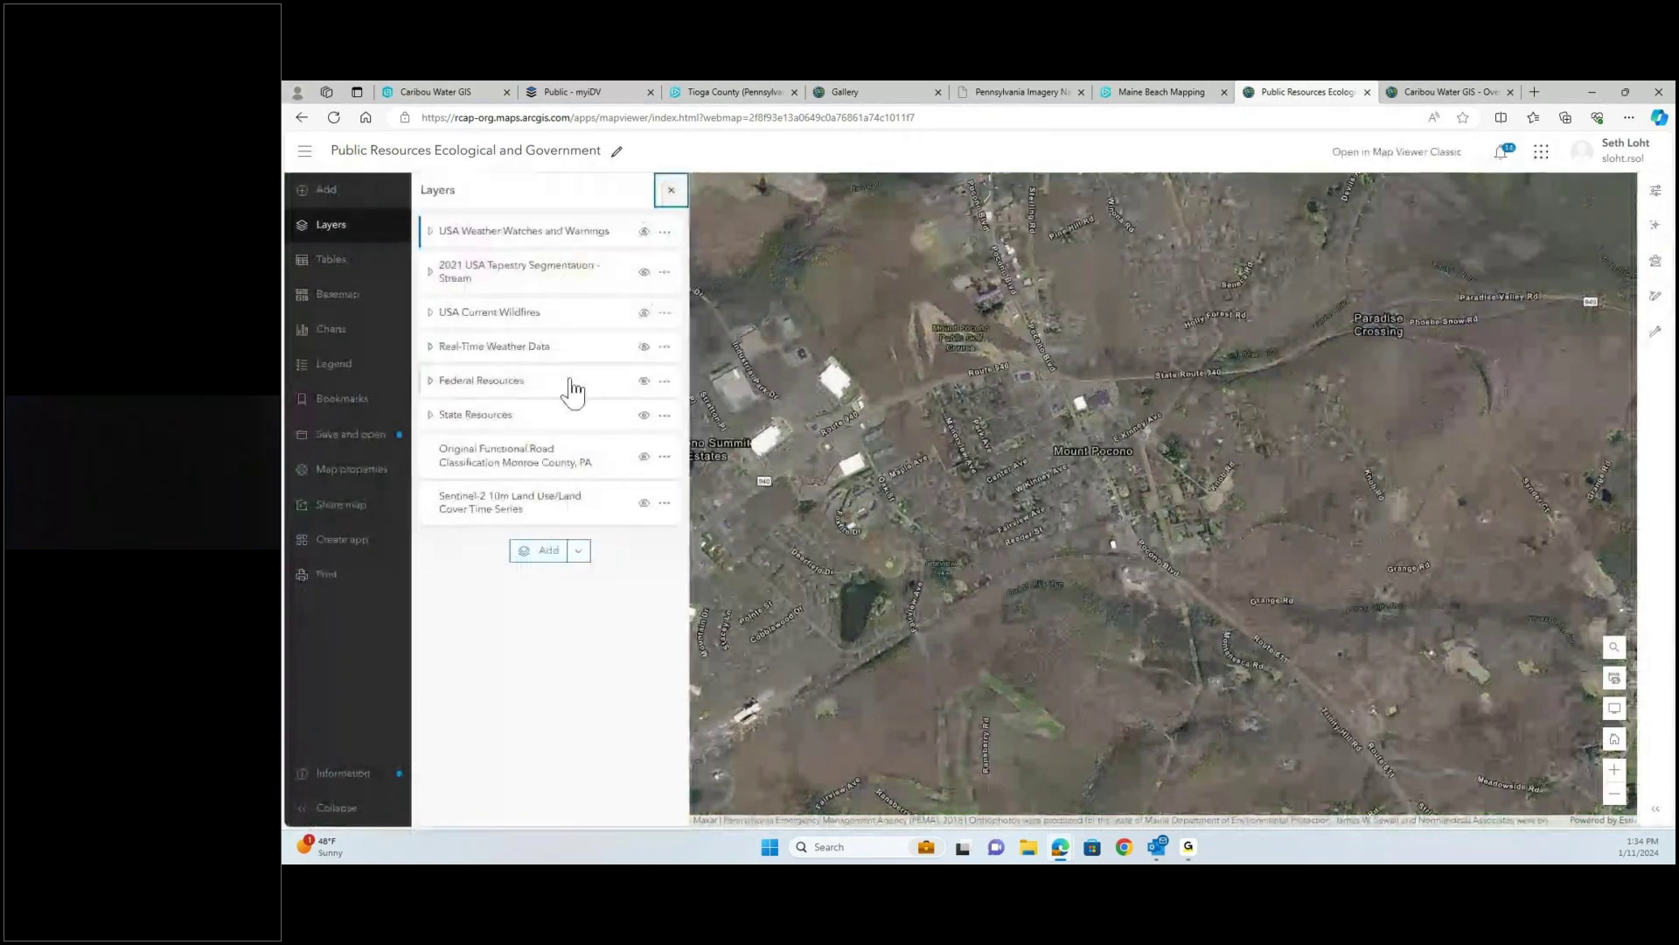
- Expand USA Natural Environmental Datasets and turn on the Federal Resources group to show USA Detailed Water Bodies around Mount Pocono
click(431, 381)
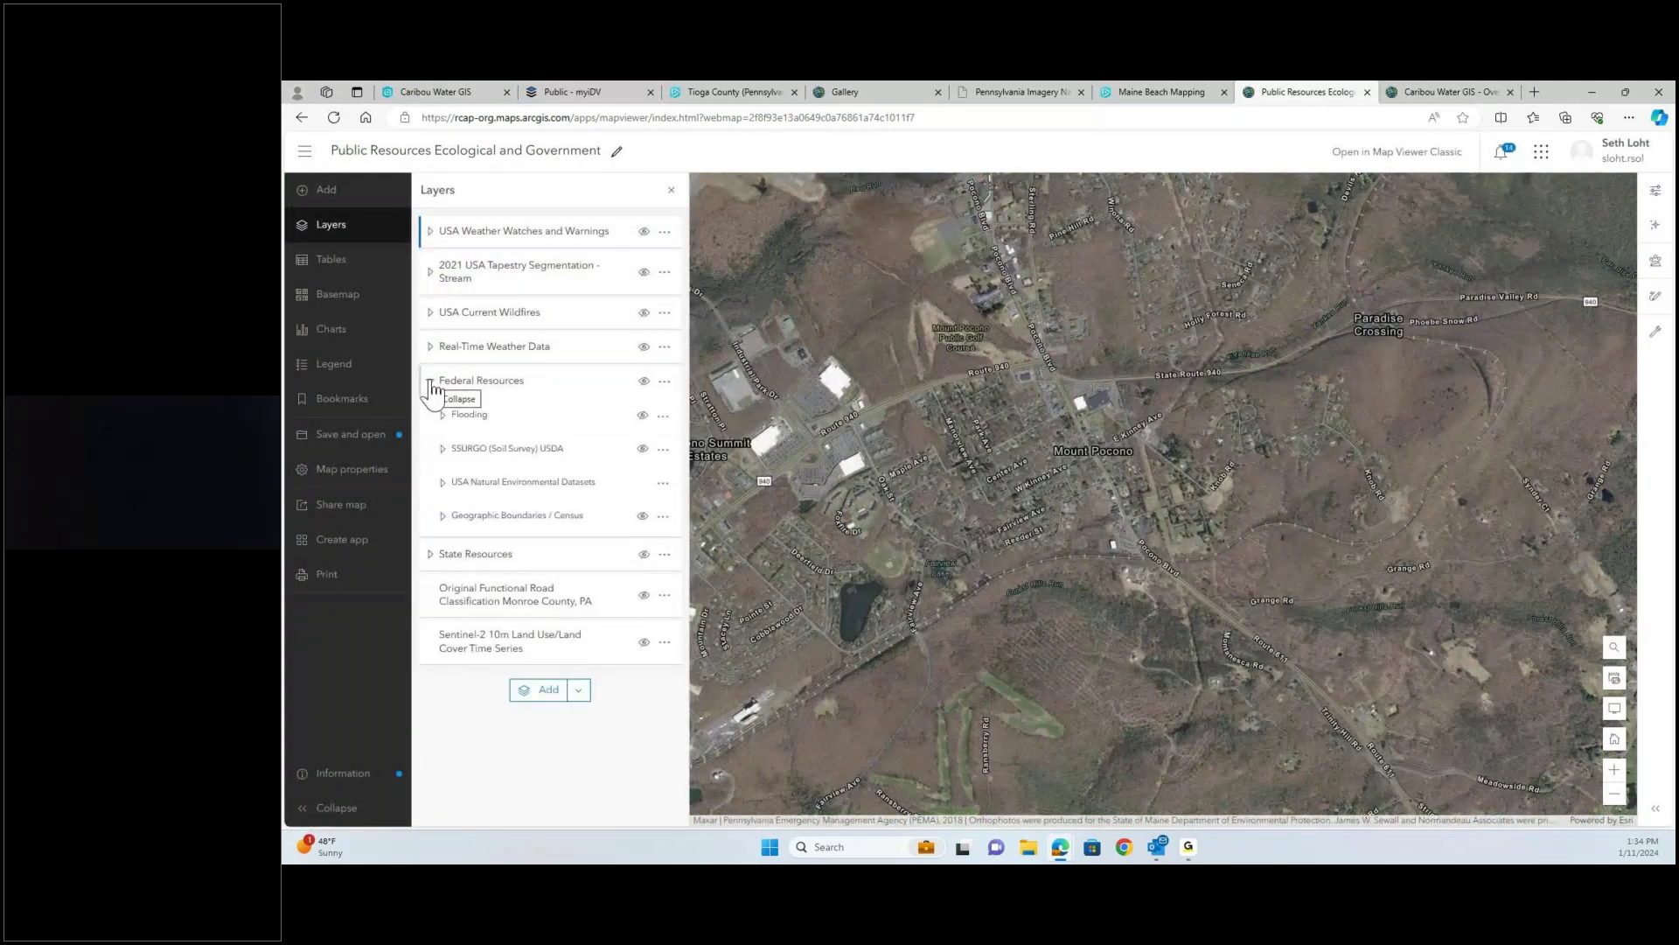
click(445, 483)
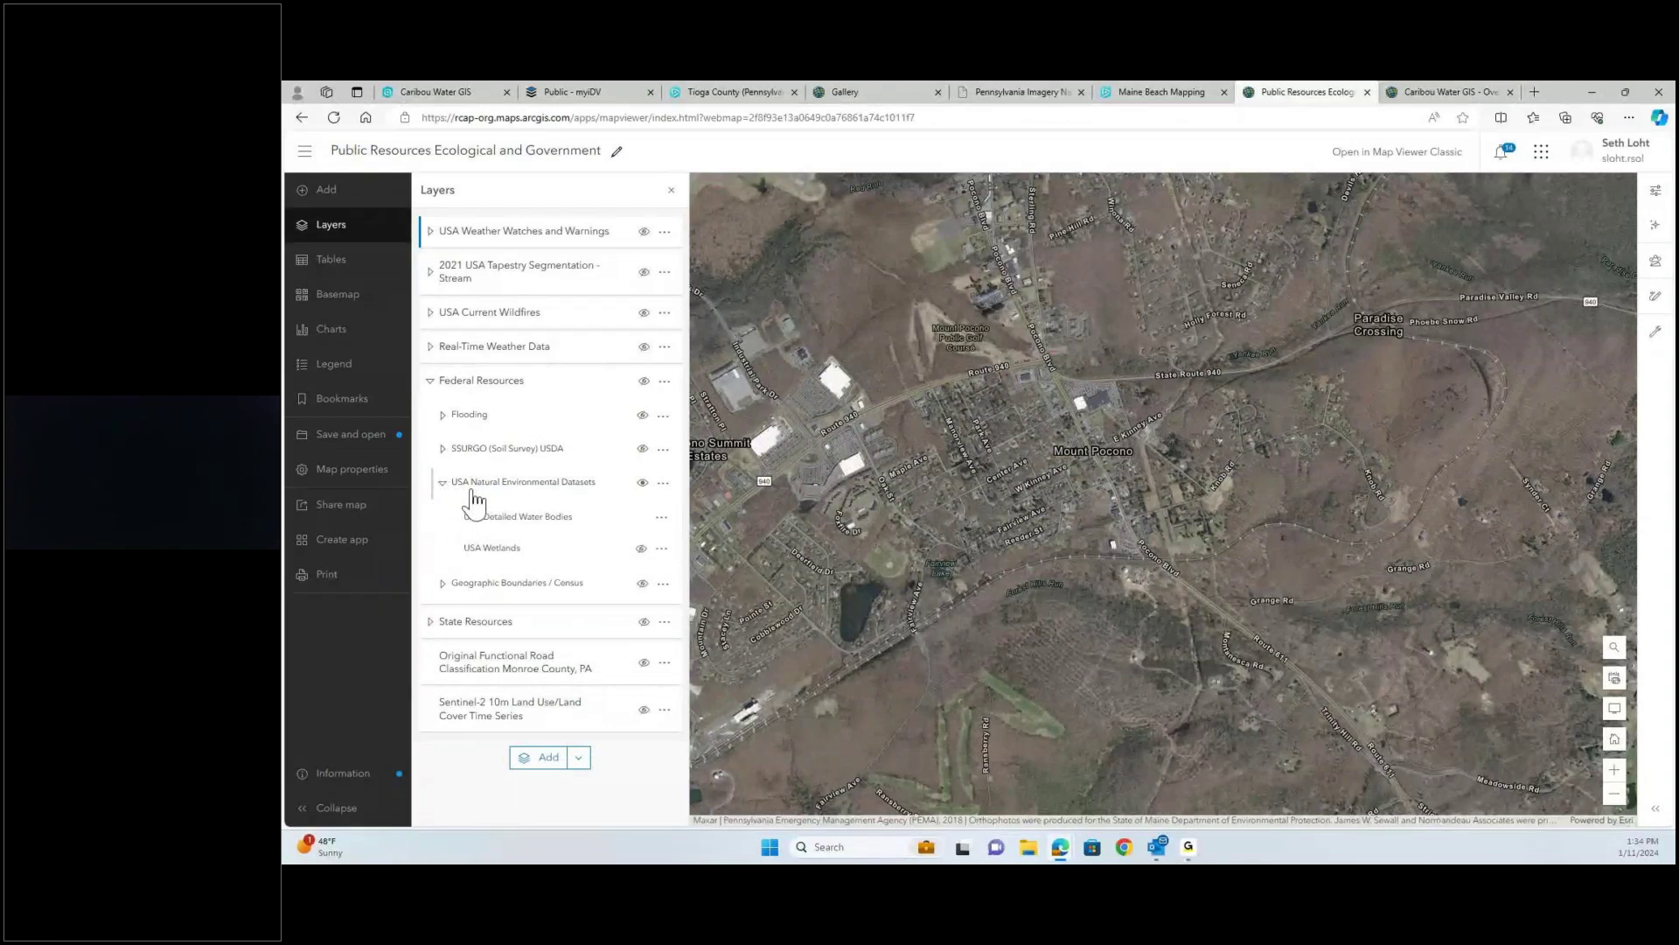
click(644, 381)
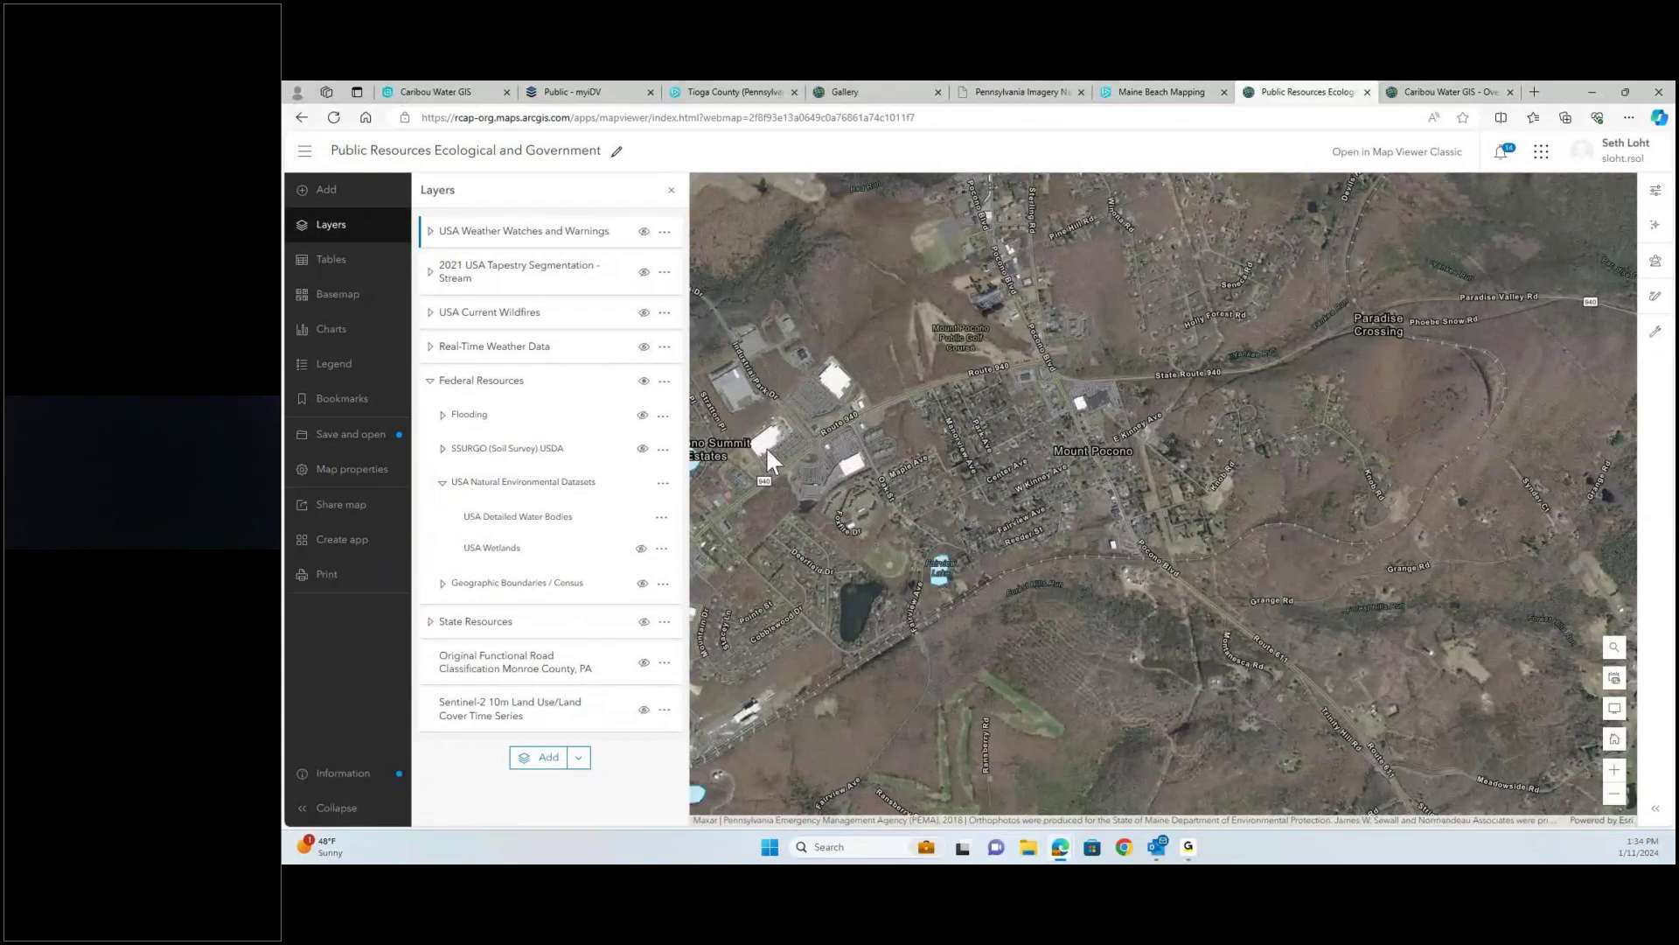
drag(766, 446, 833, 469)
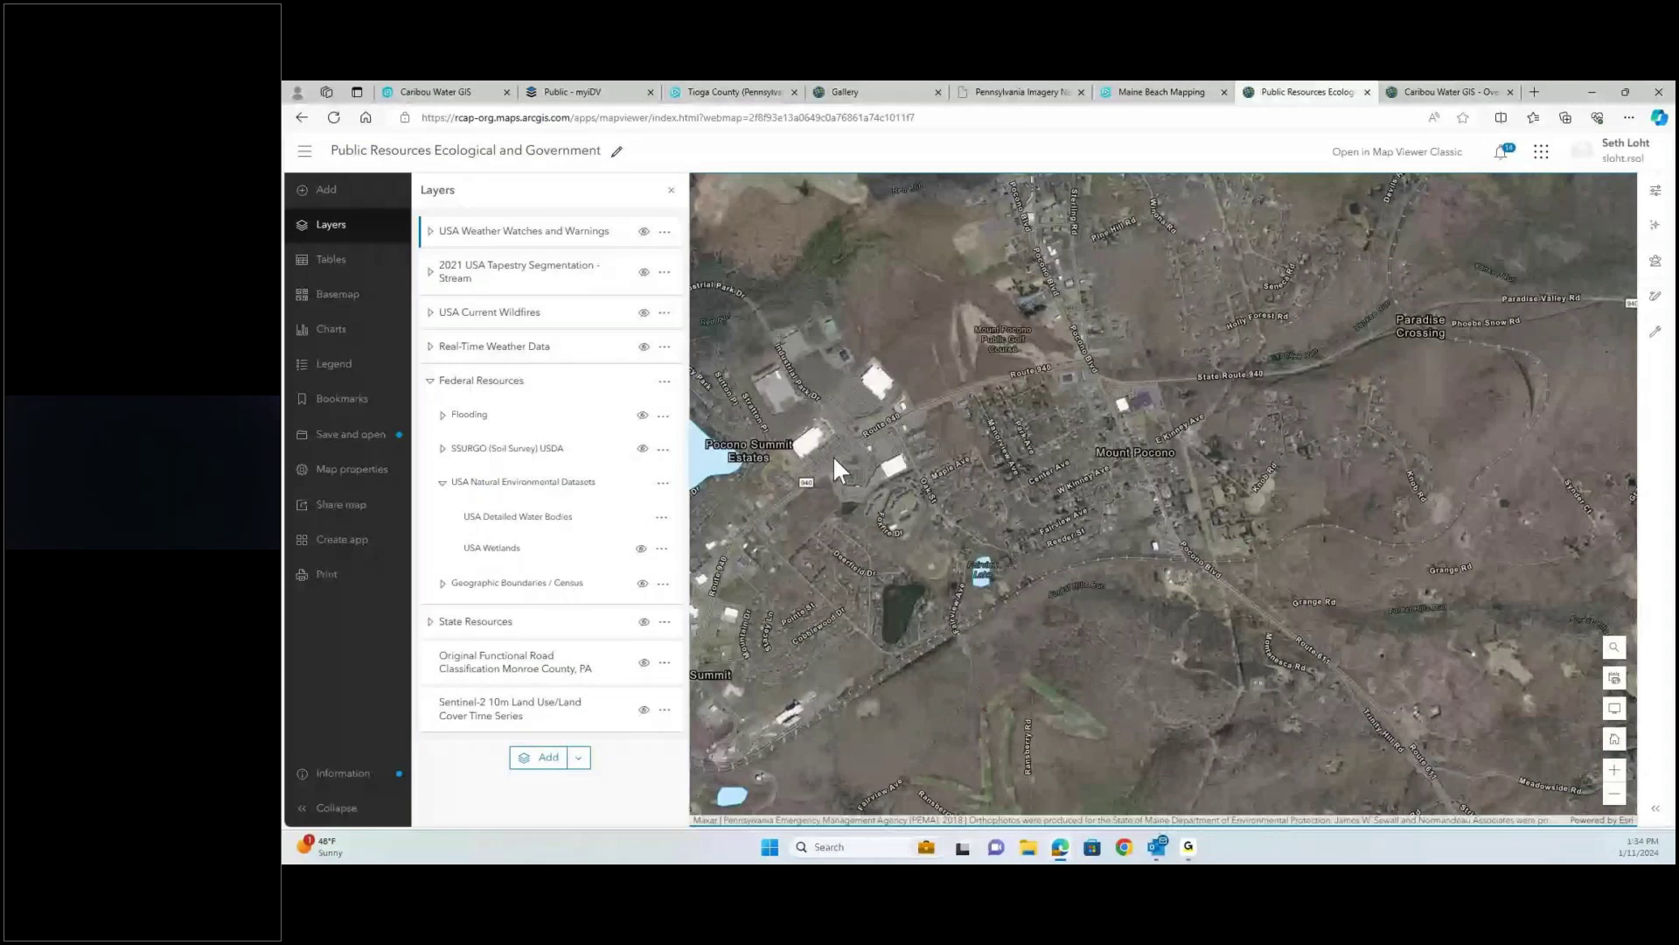
scroll(833, 470, down, 2)
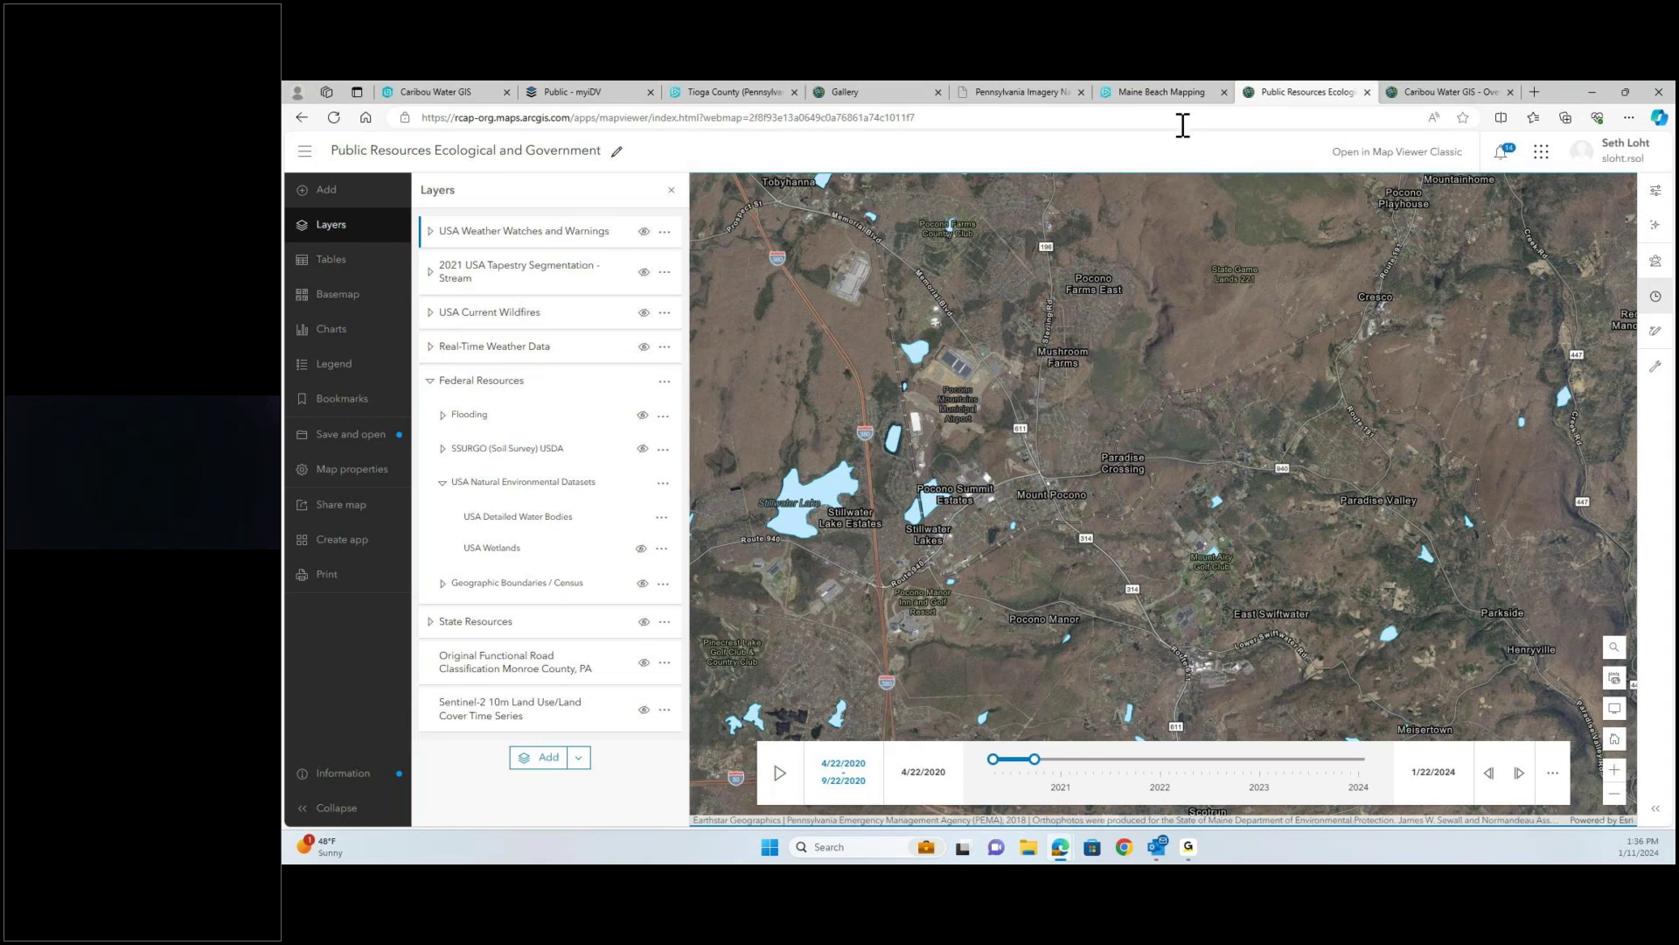
- Switch to the Caribou Water GIS app, close the open feature pop-up and get a closer view of the water network
click(1448, 92)
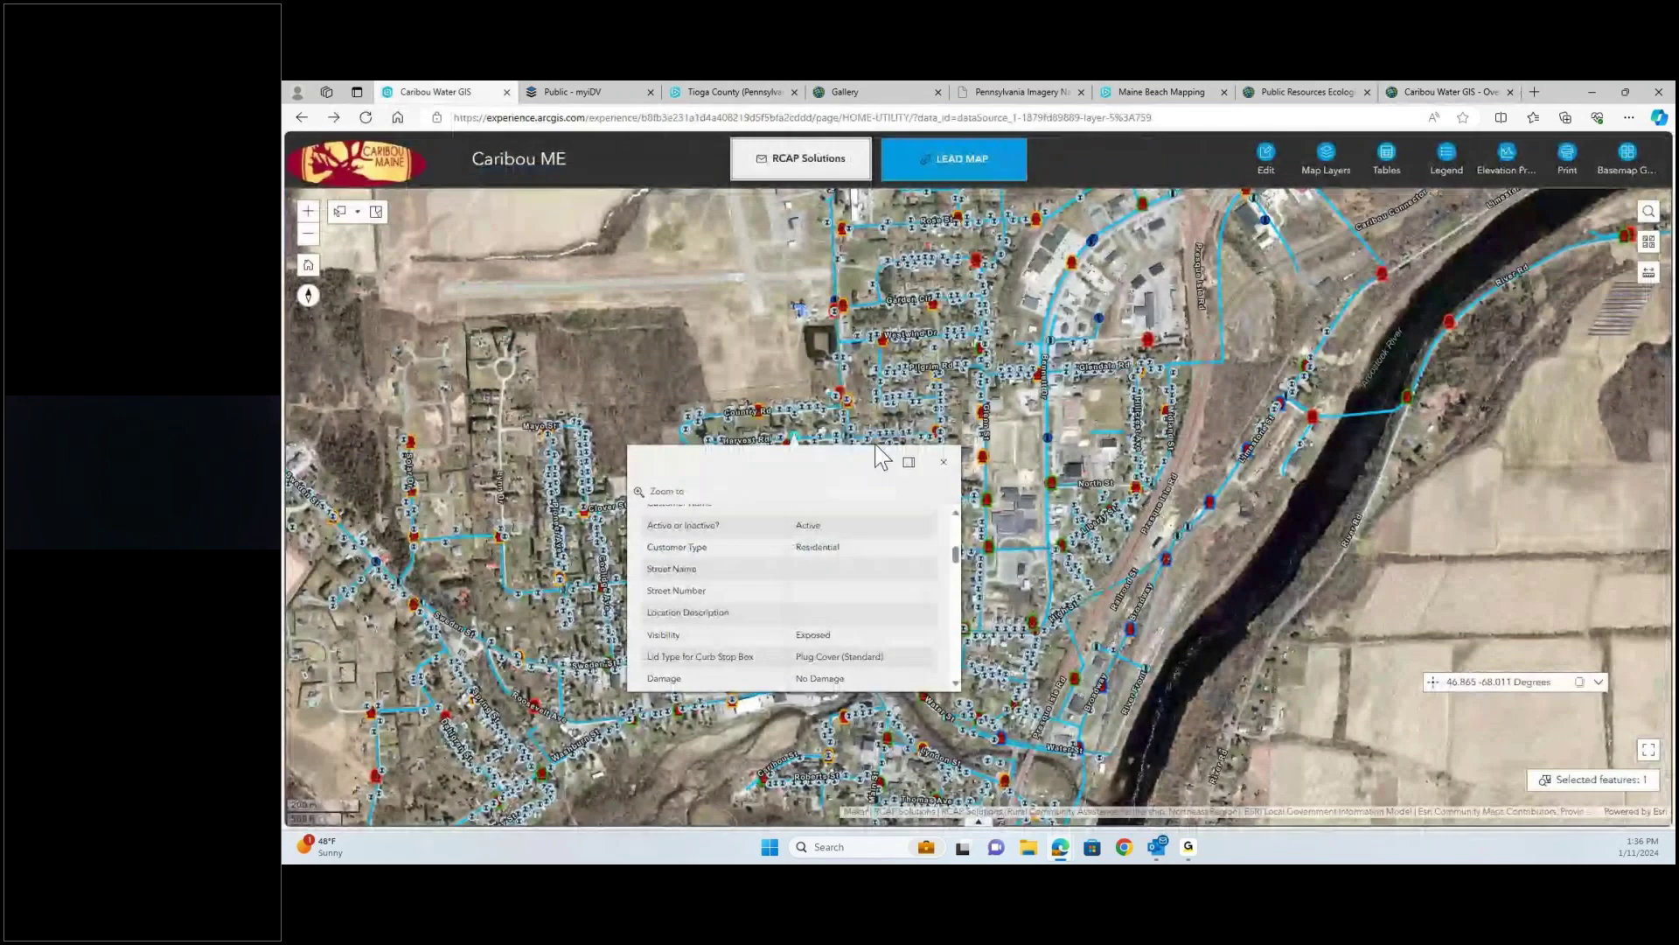
click(943, 461)
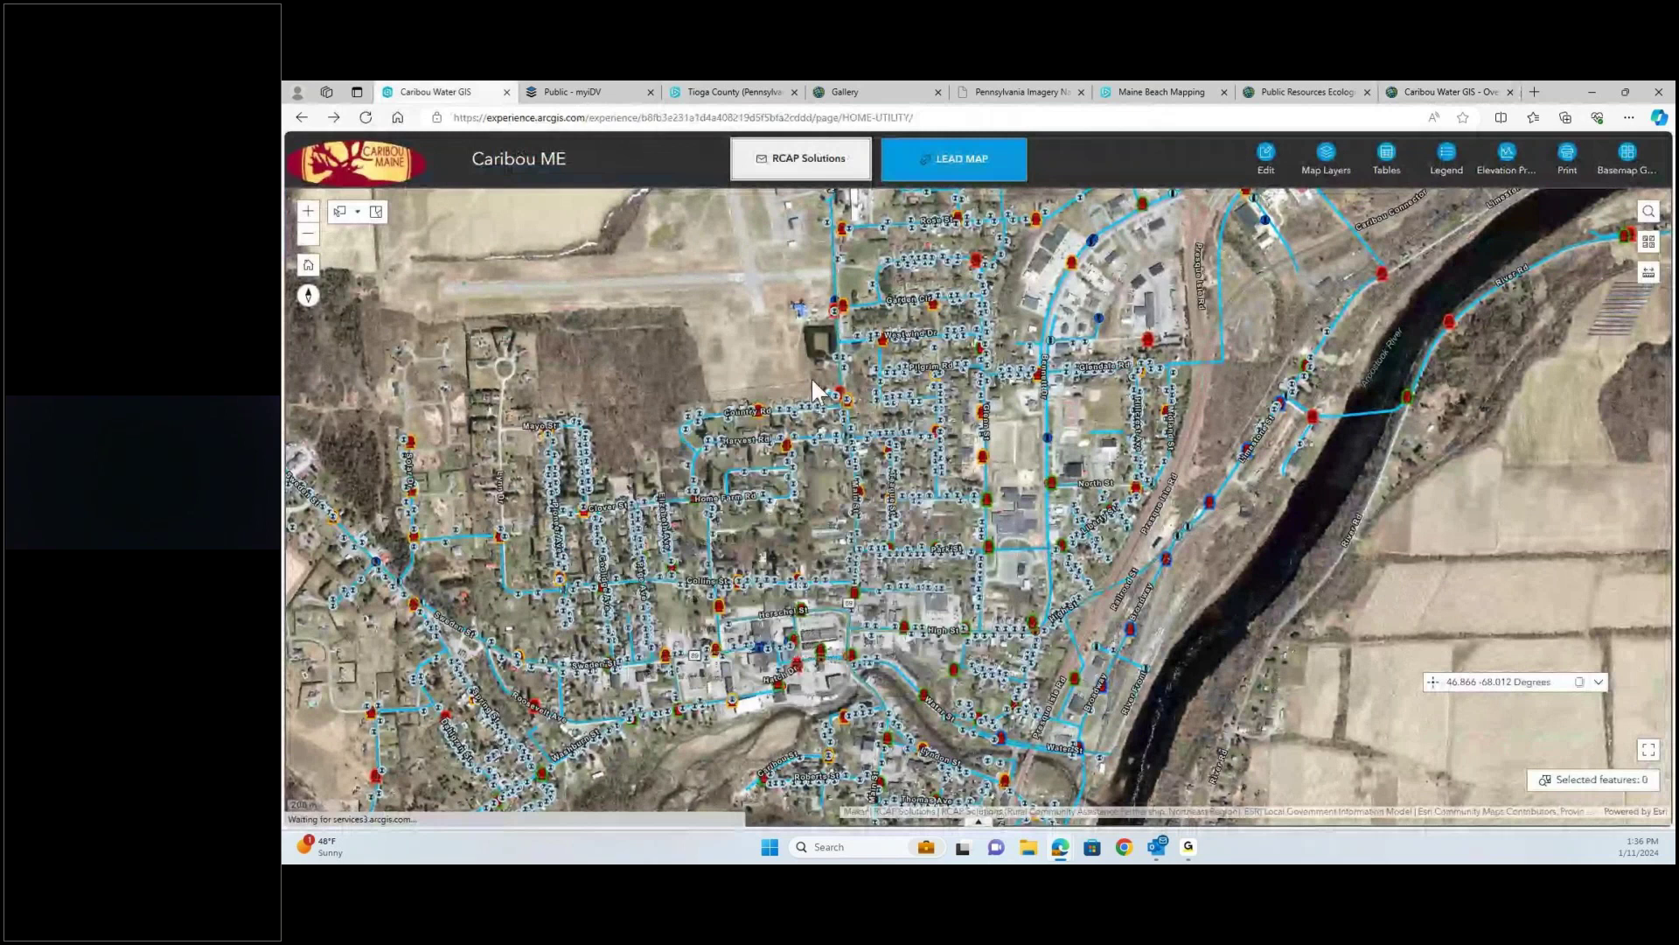
scroll(892, 455, up, 2)
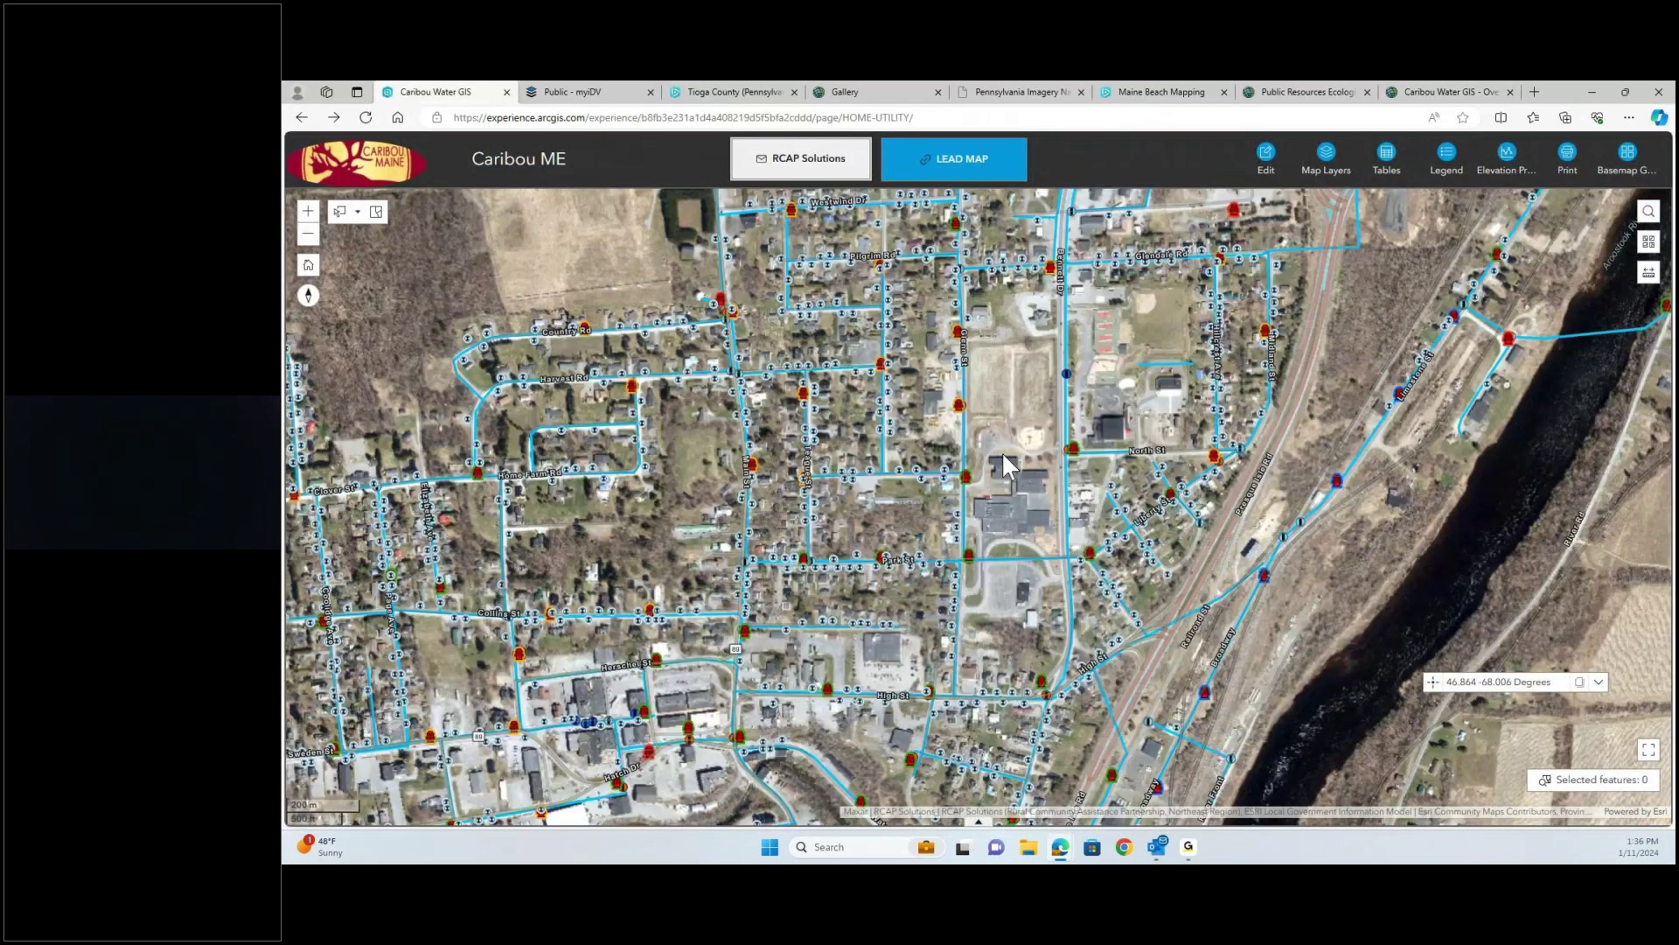
- Browse the Curb Stops attribute table across to the Visibility column, then close the table
click(1386, 157)
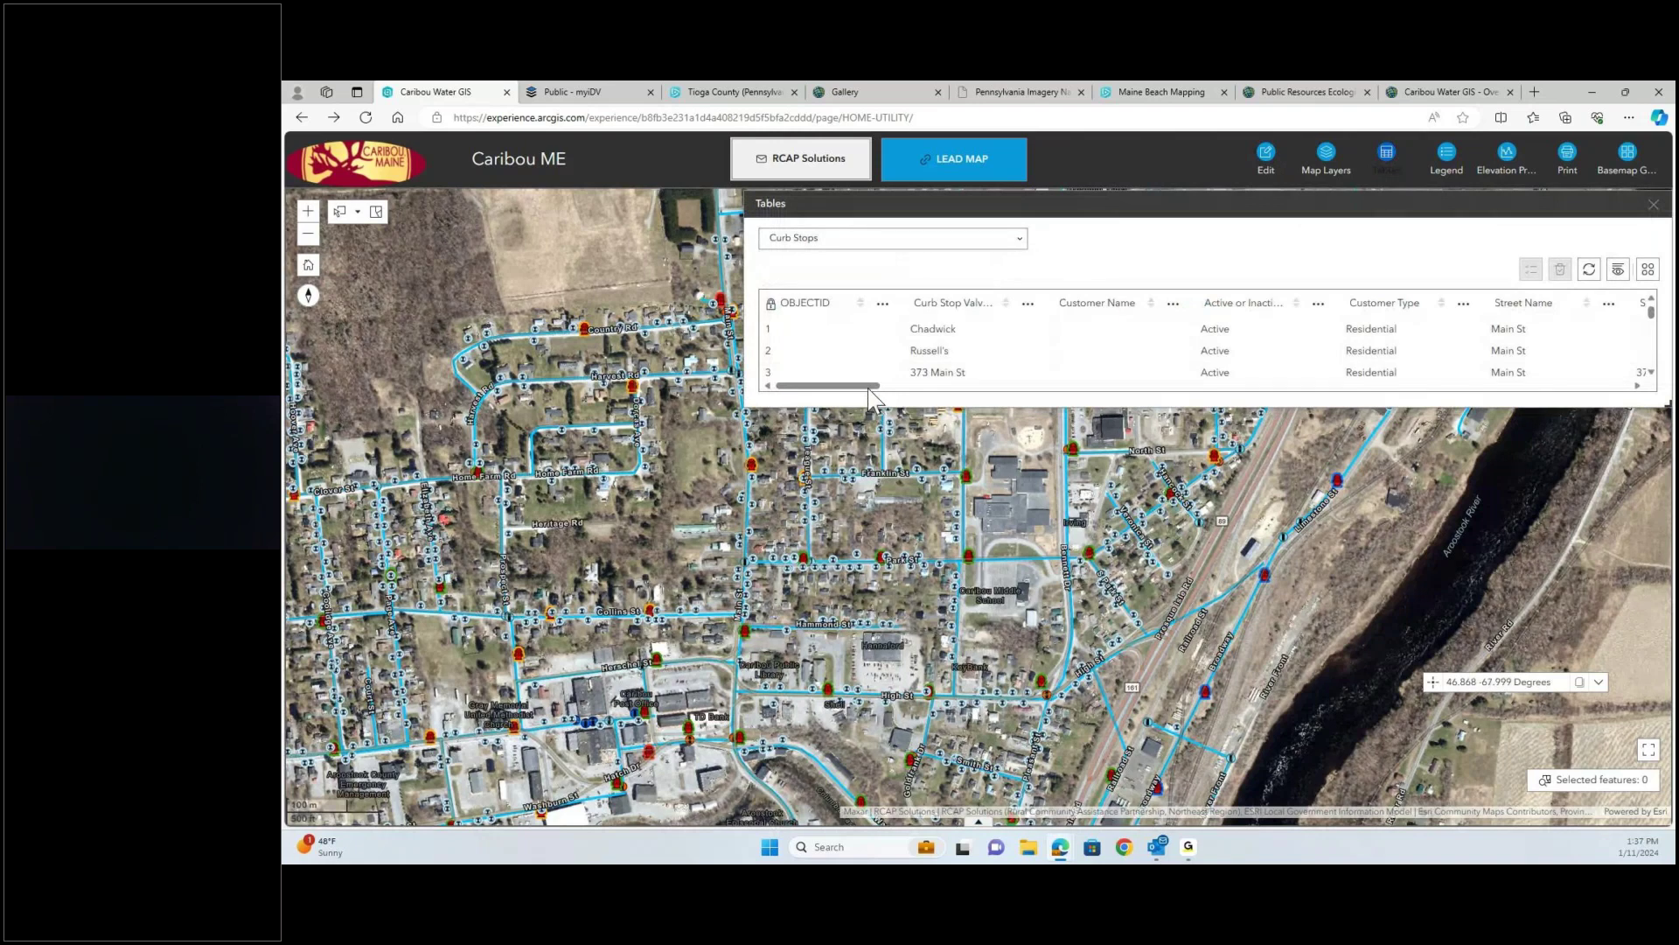
drag(868, 388, 953, 407)
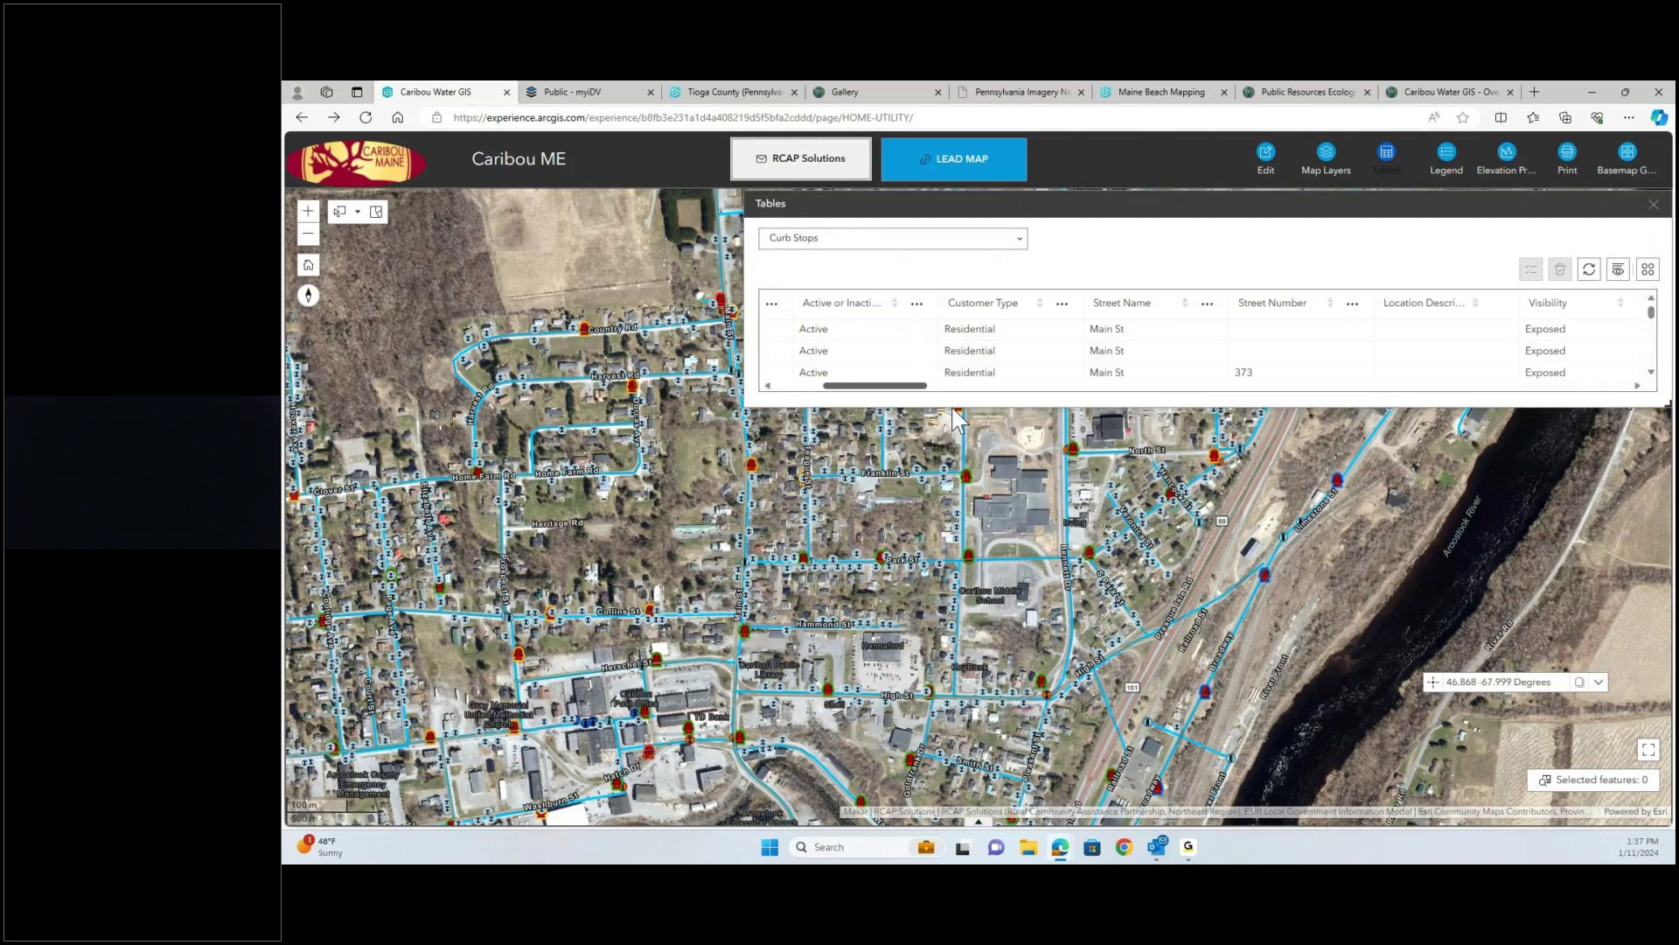
click(955, 419)
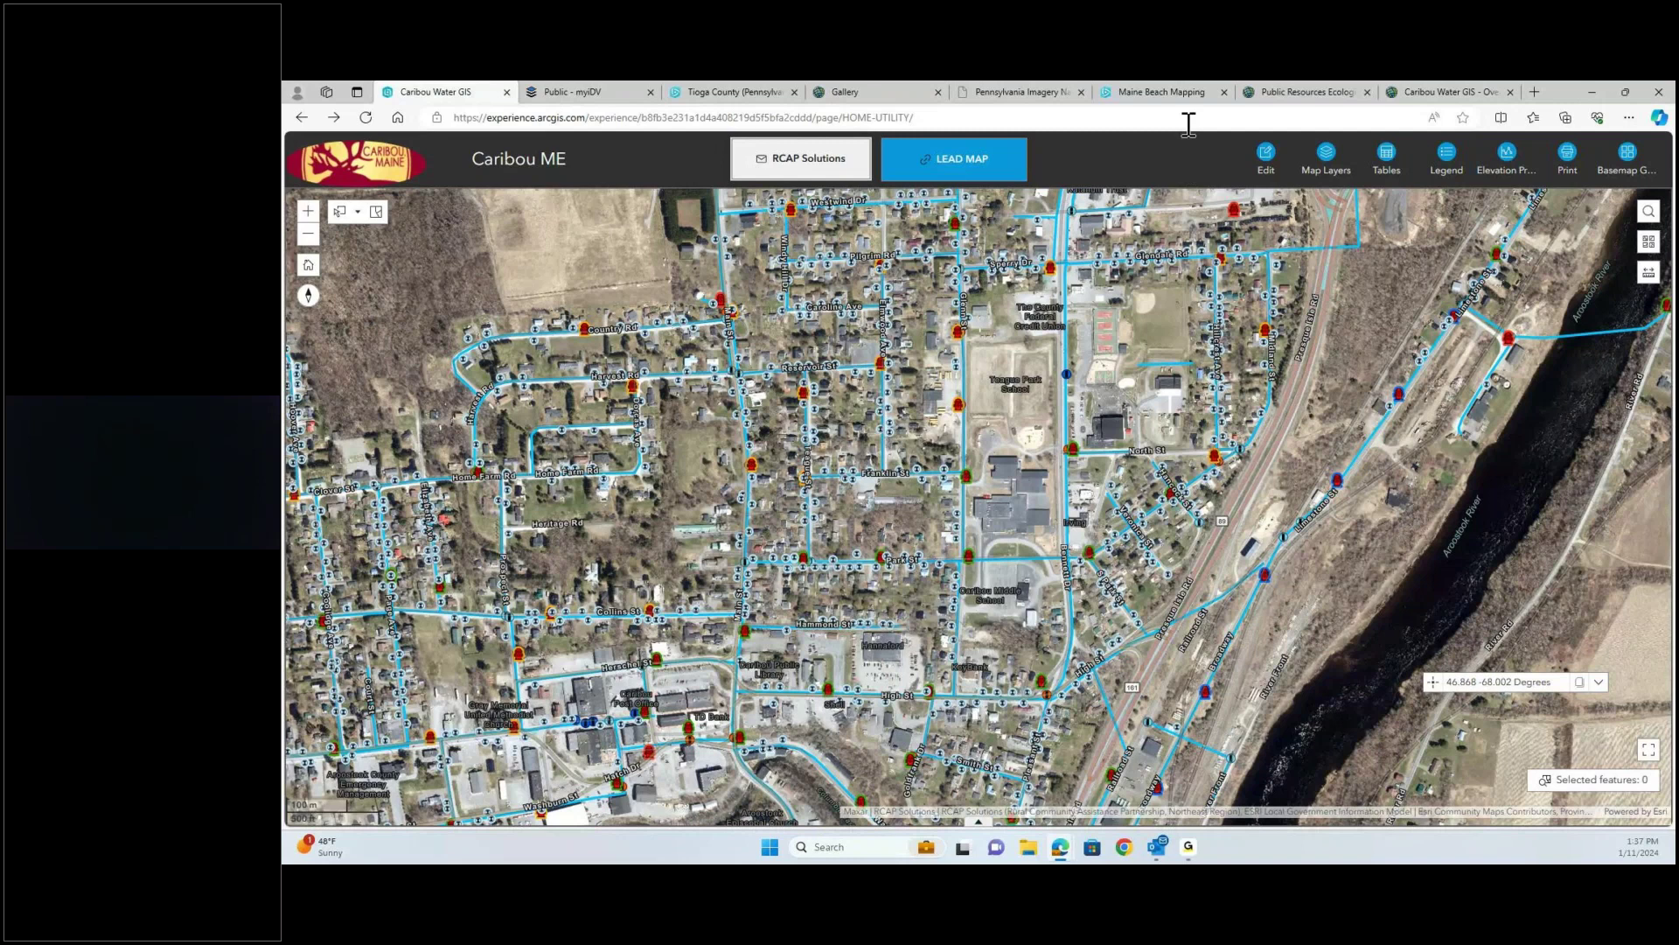
click(1177, 117)
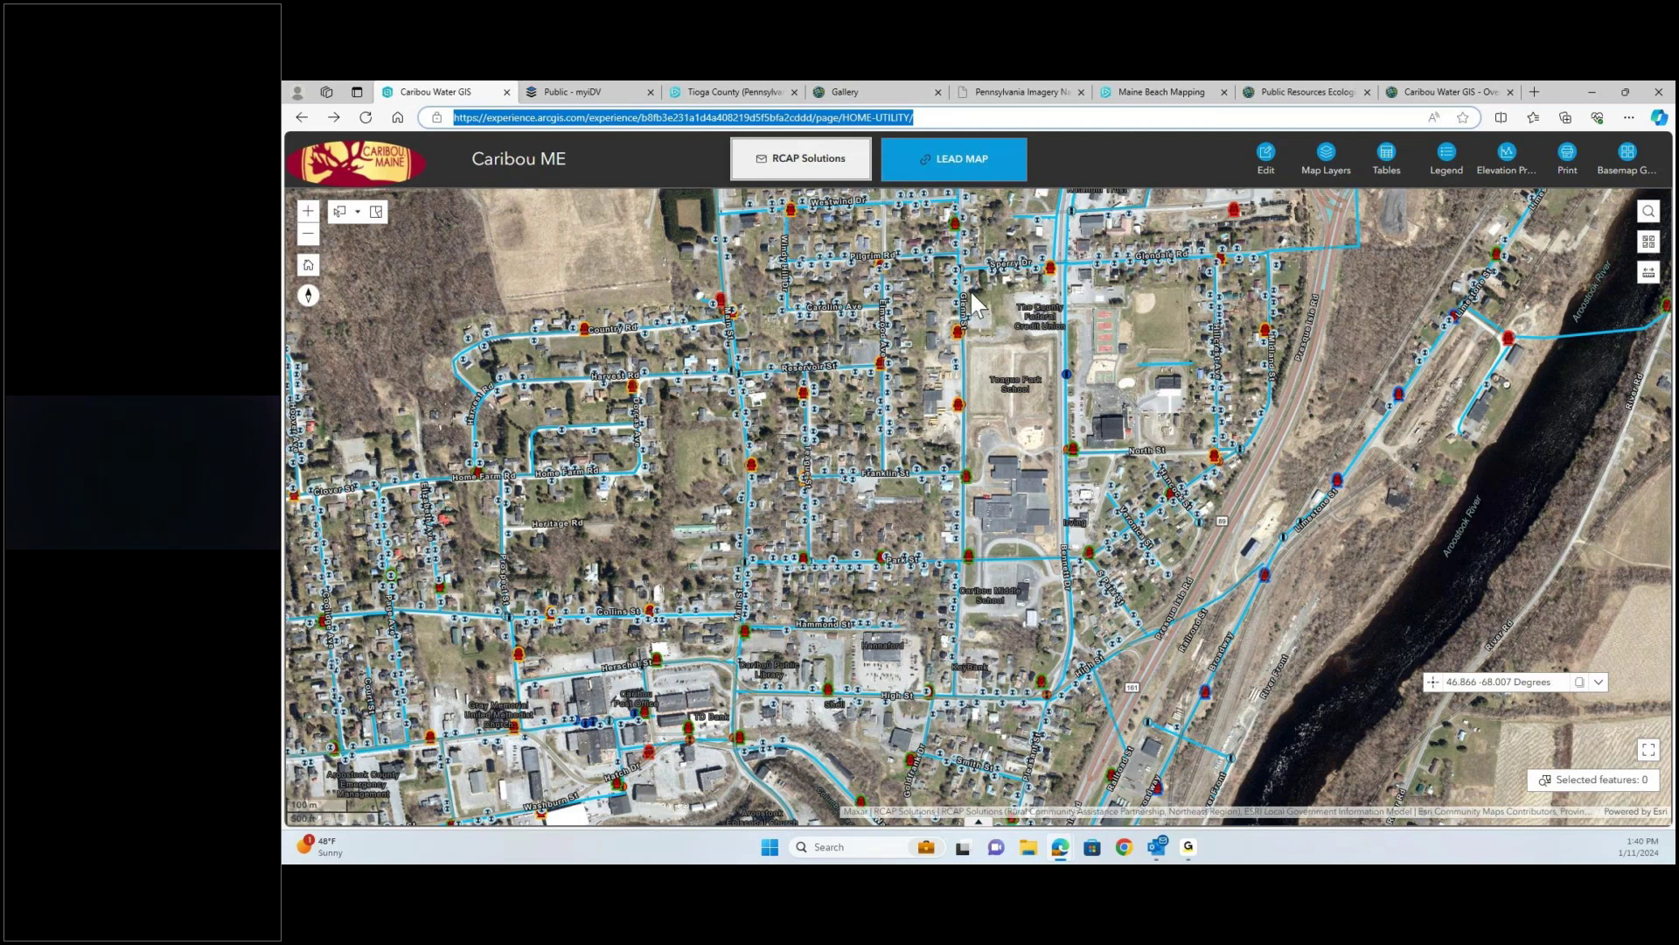
click(947, 427)
drag(947, 427, 910, 494)
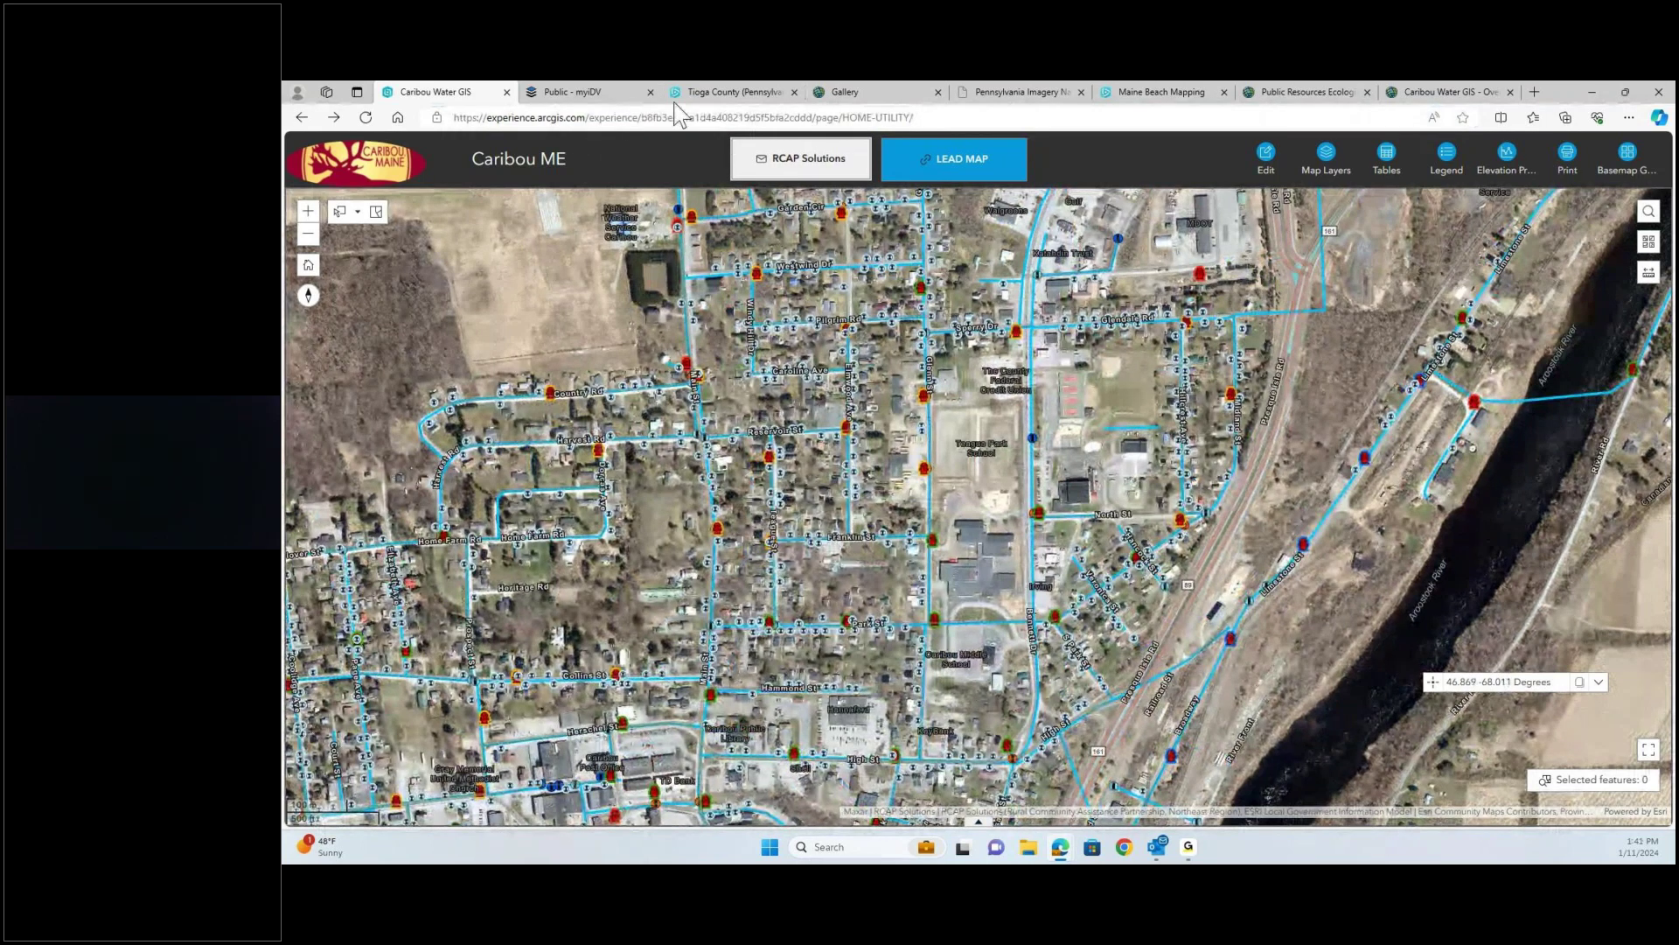
mouse_move(1319, 108)
click(1305, 94)
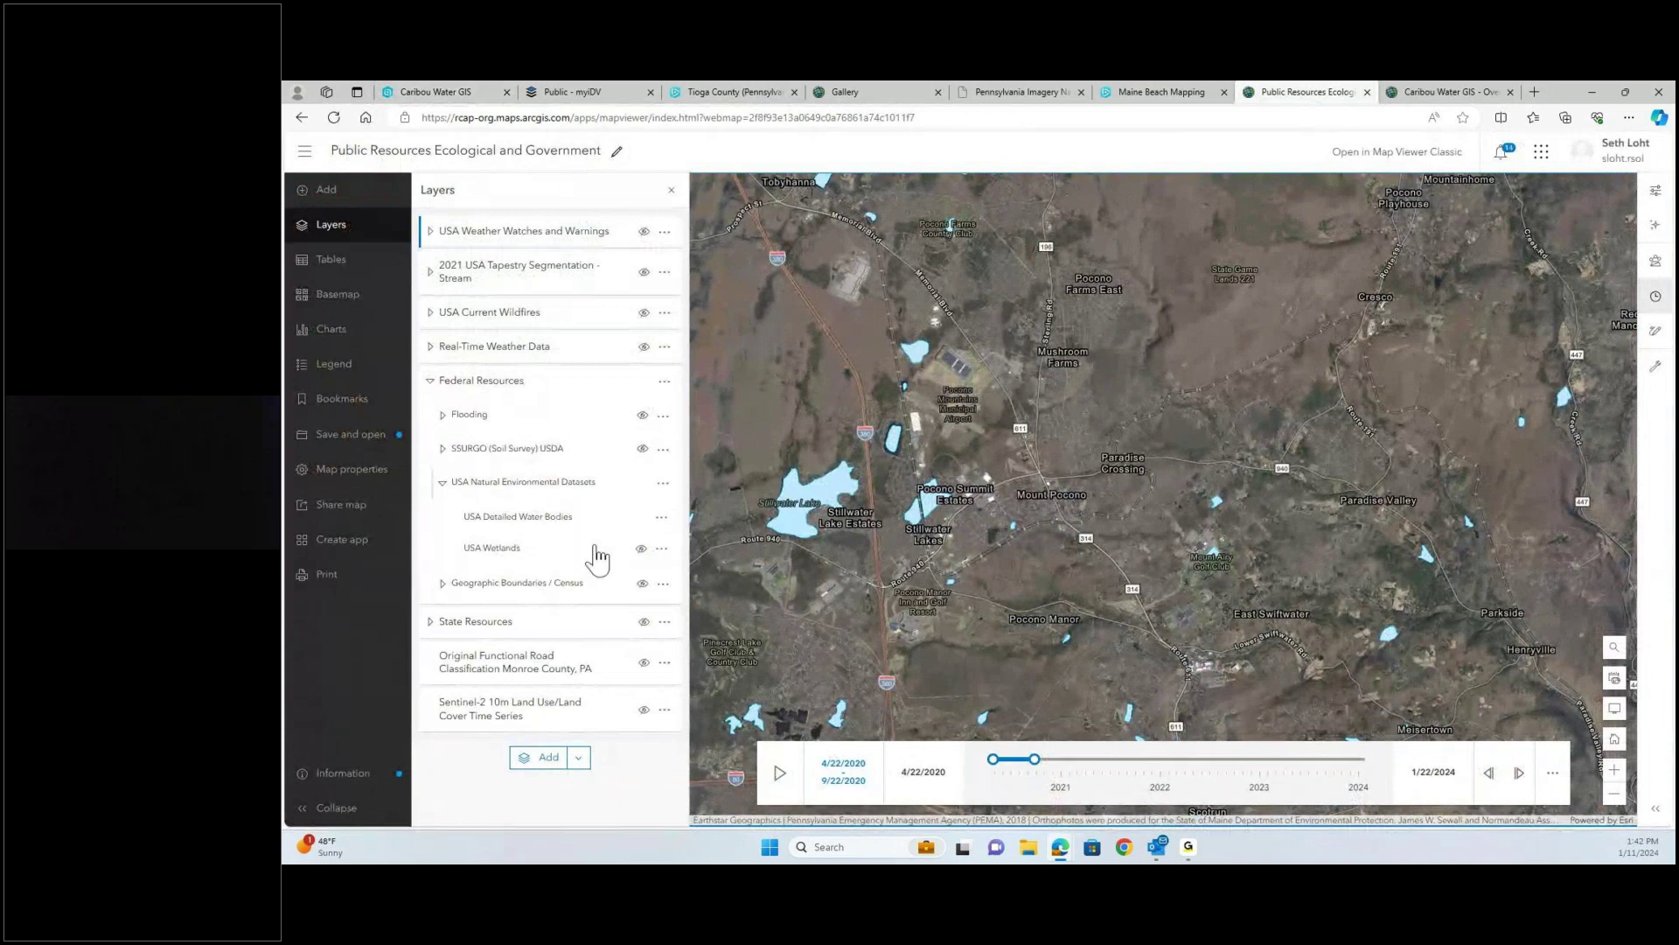
click(441, 92)
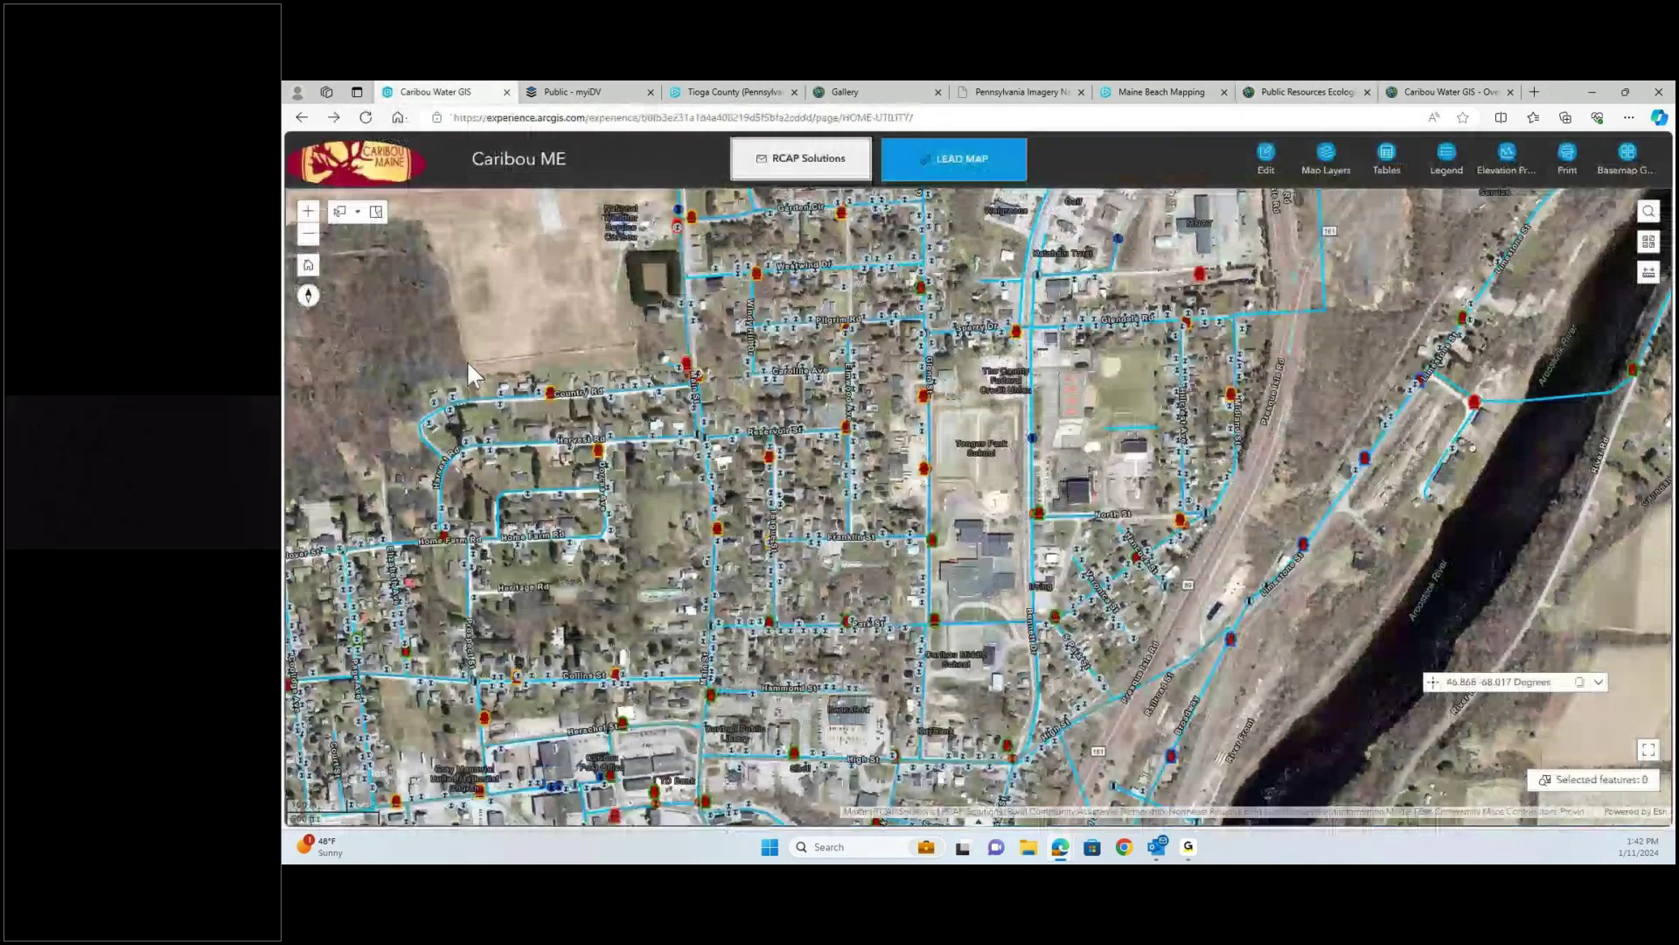
- Return to the Public Resources Ecological and Government map and show the USA Wetlands layer
click(1303, 92)
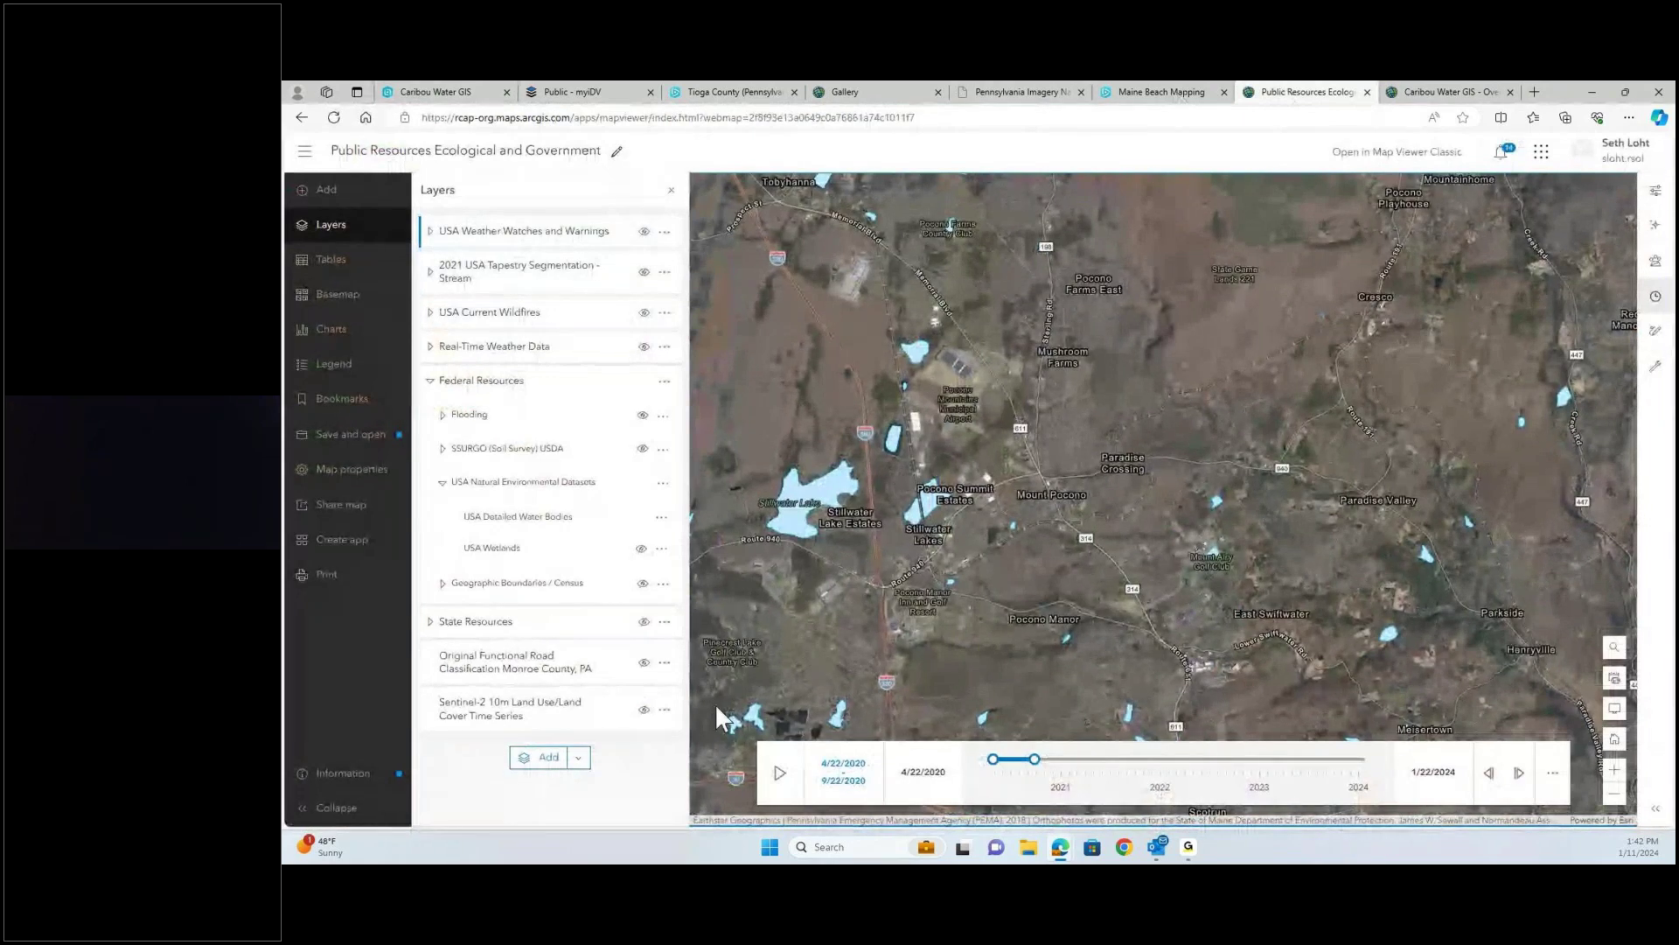
click(641, 549)
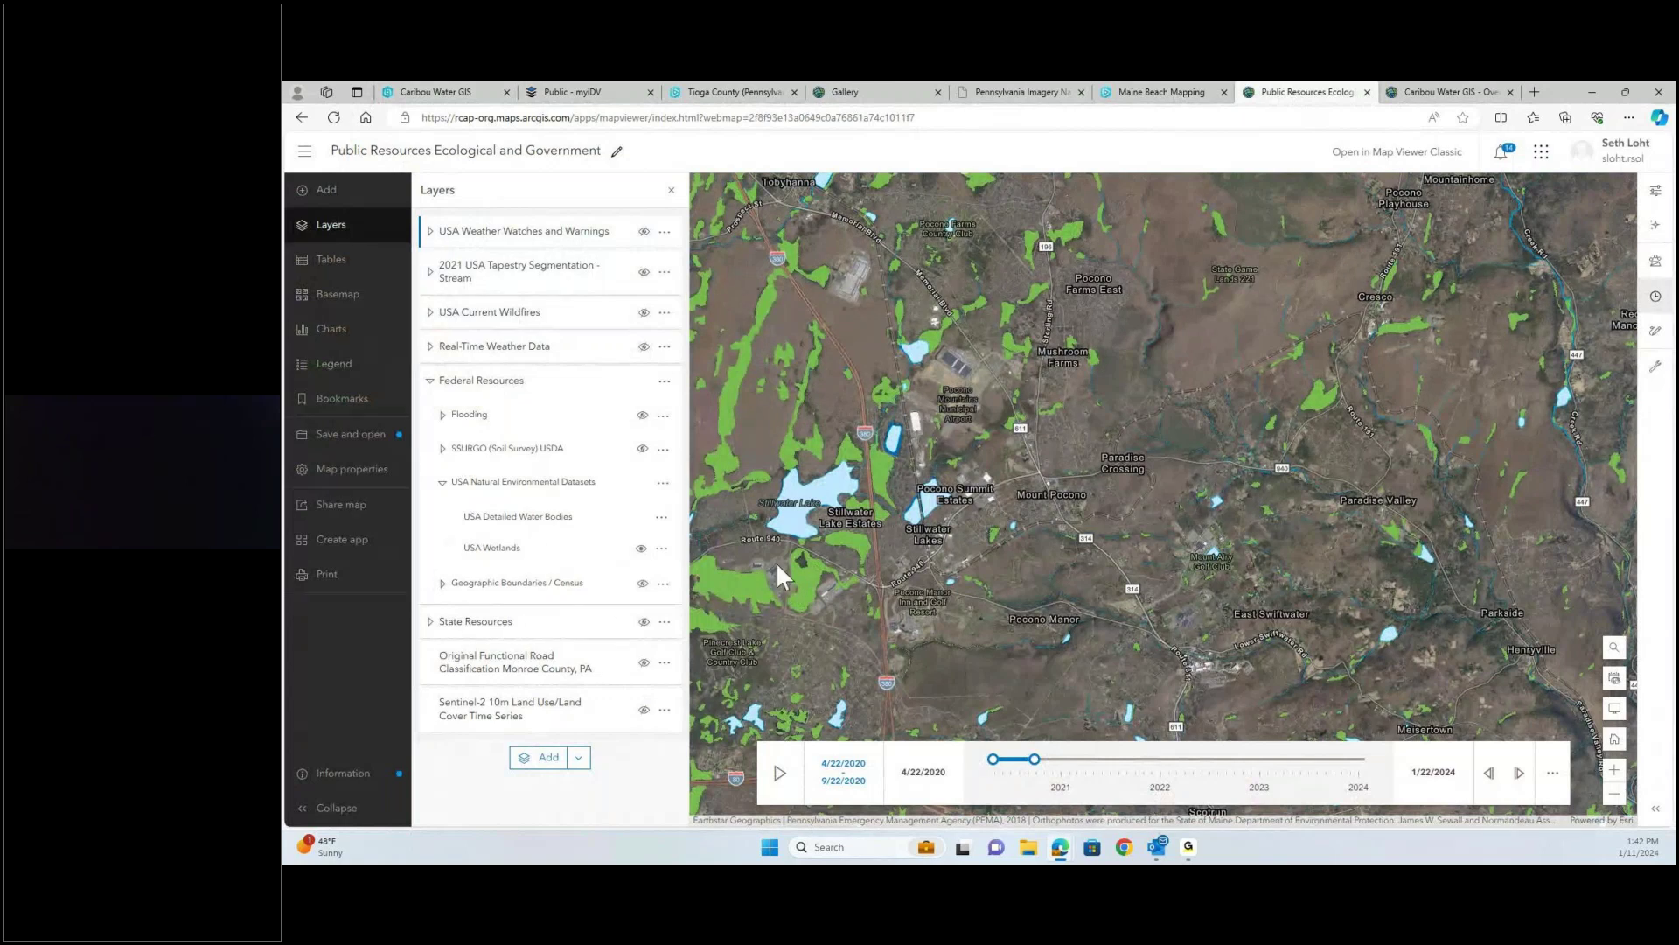
- Inspect the classification of the large green wetland south of Stillwater Lake, then close its pop-up
click(805, 570)
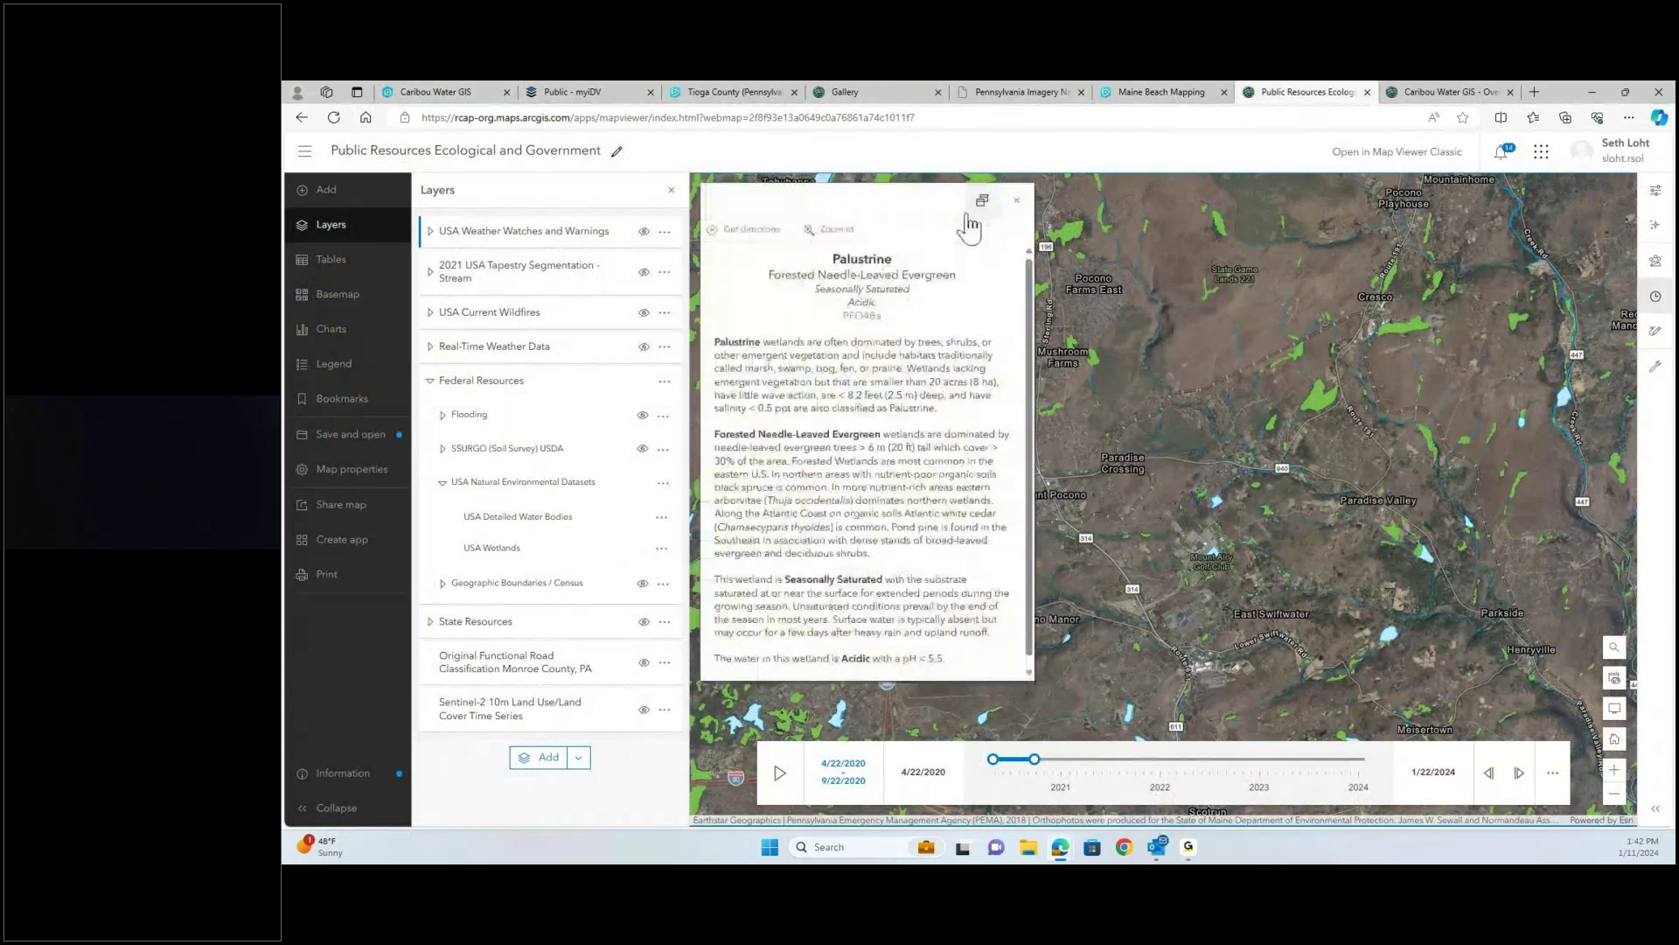
click(1017, 204)
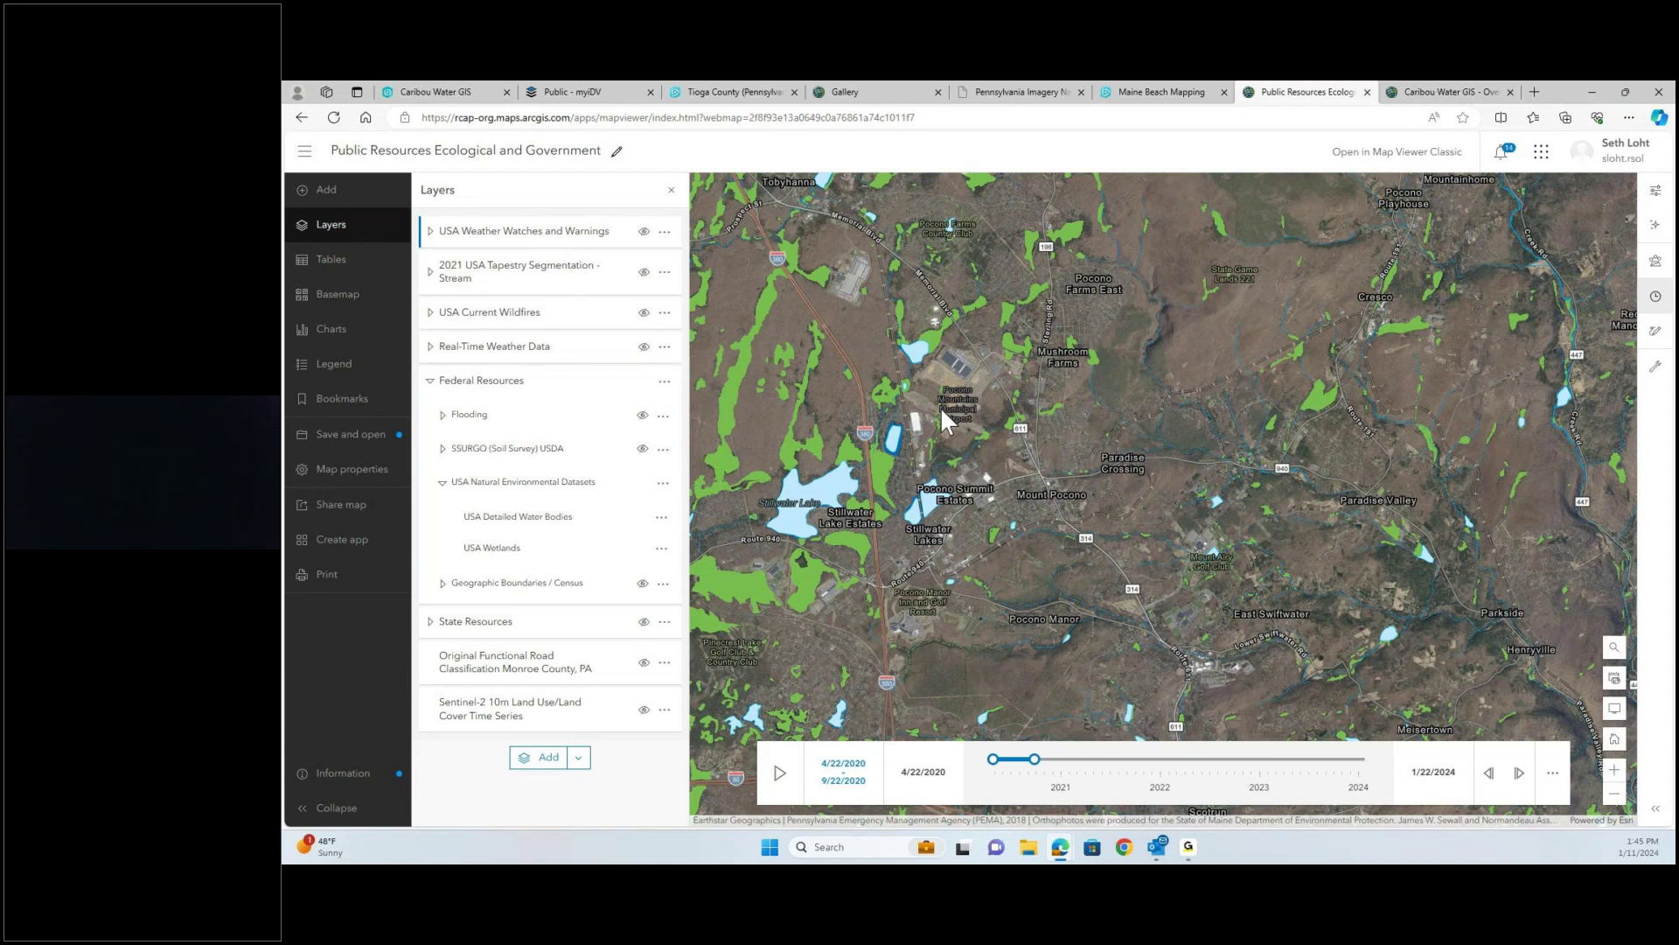
drag(1084, 517, 1156, 524)
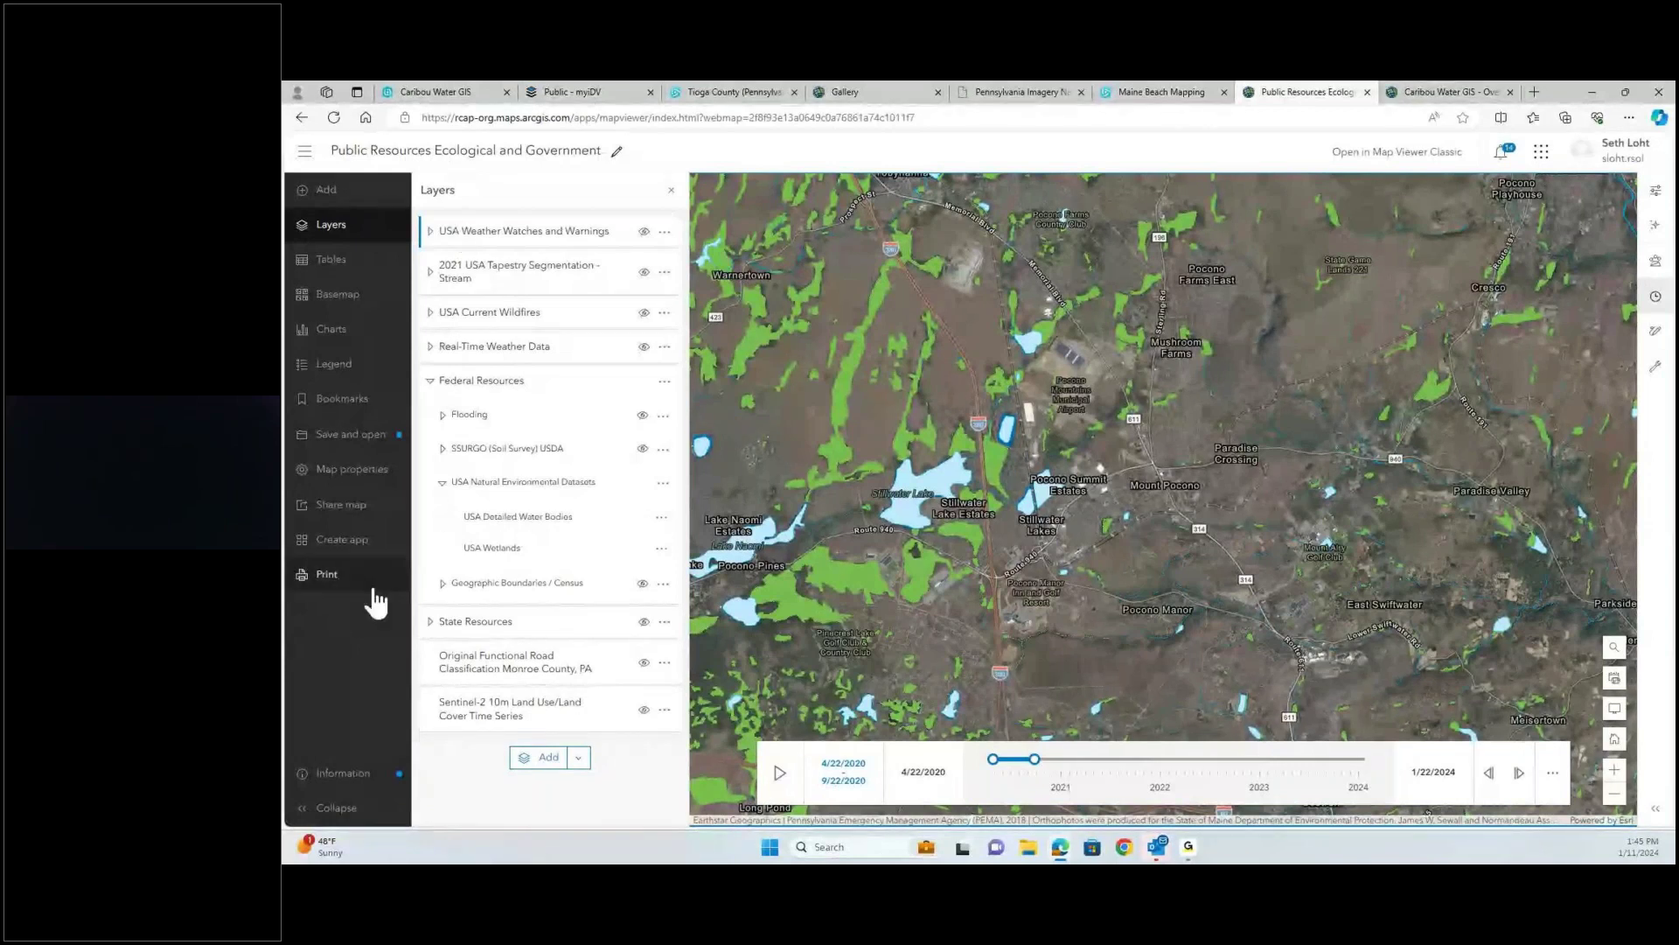
click(833, 572)
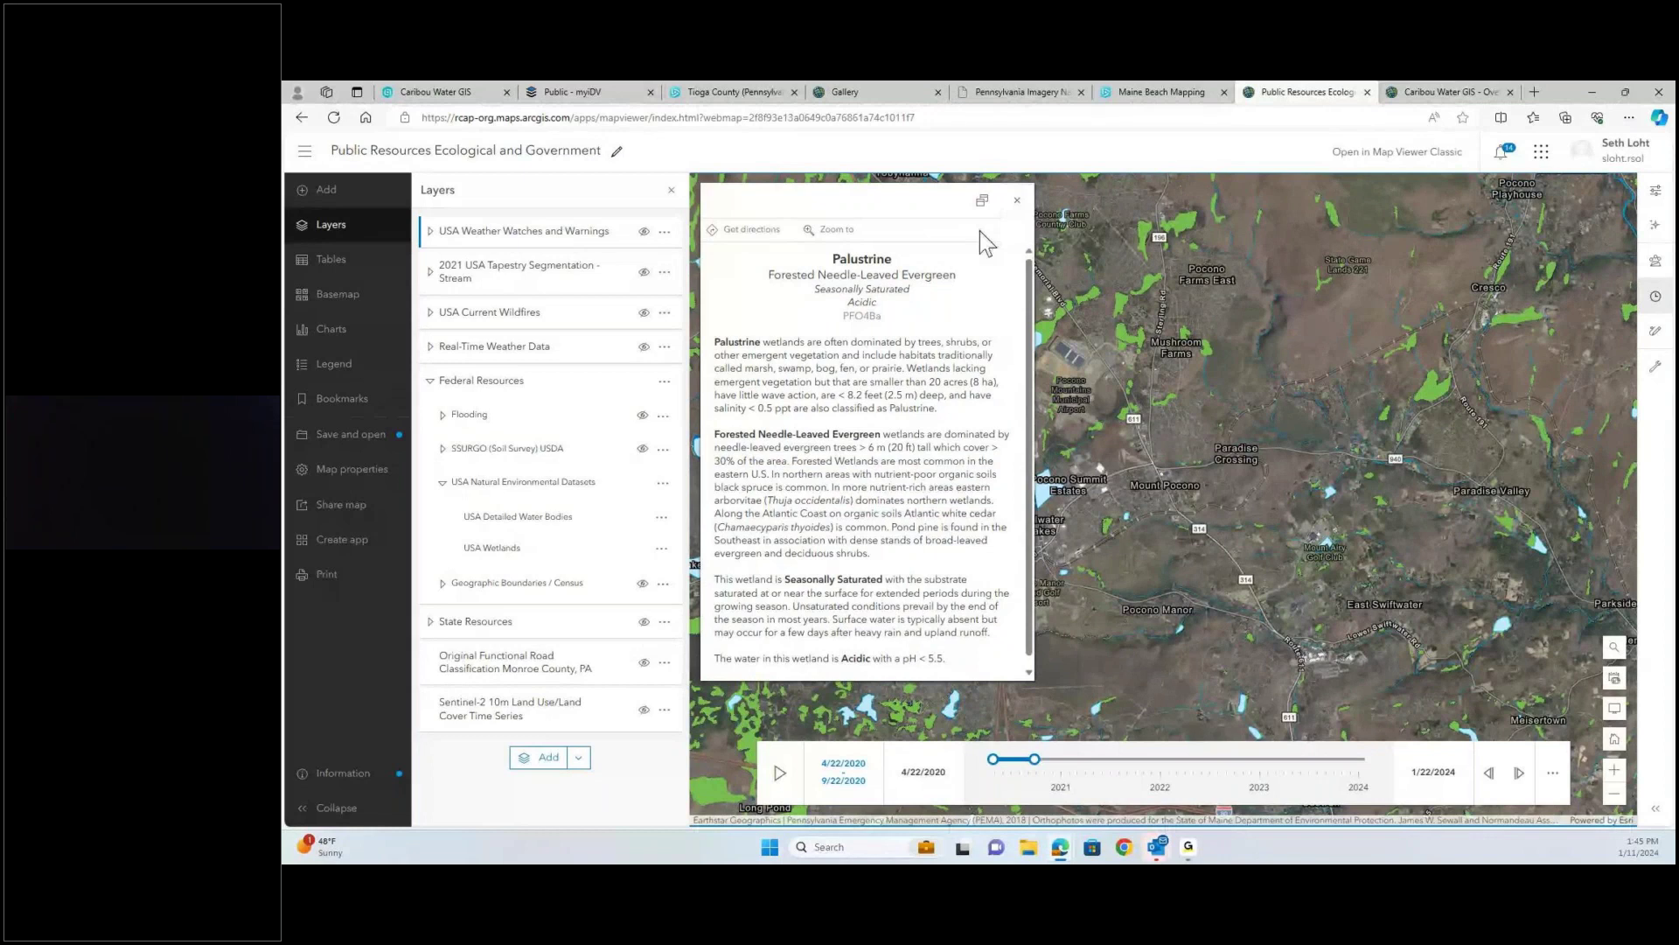
click(1016, 200)
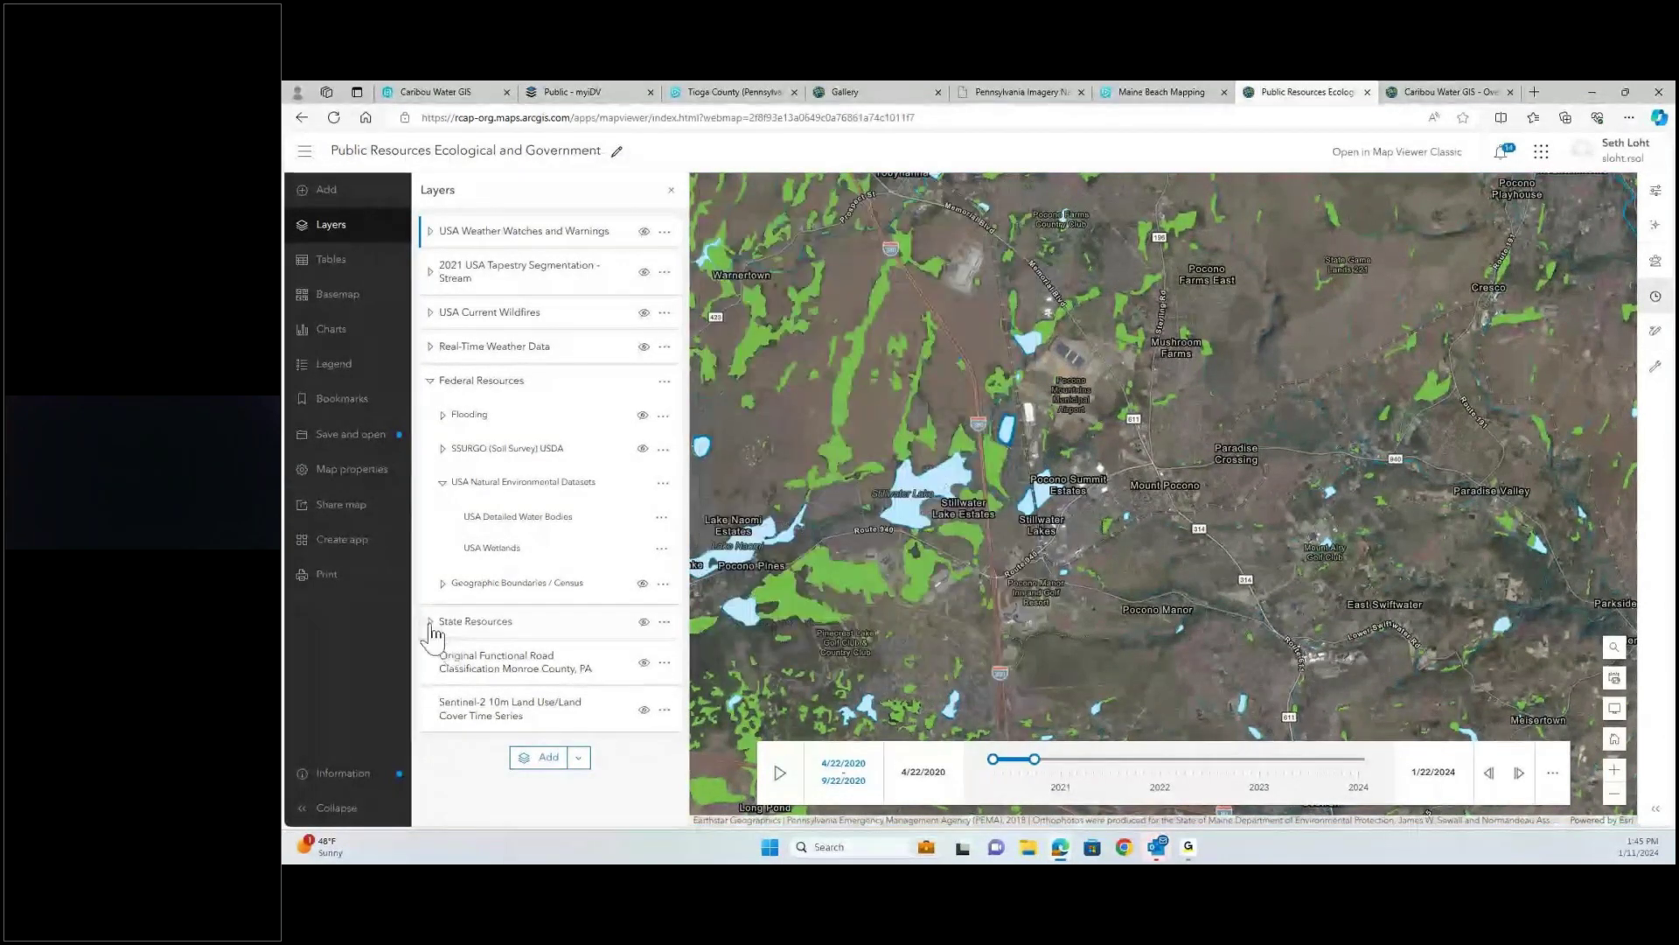
- Expand the State Resources group and hide the Federal Resources group on the map
click(430, 621)
scroll(626, 376, down, 1)
click(632, 360)
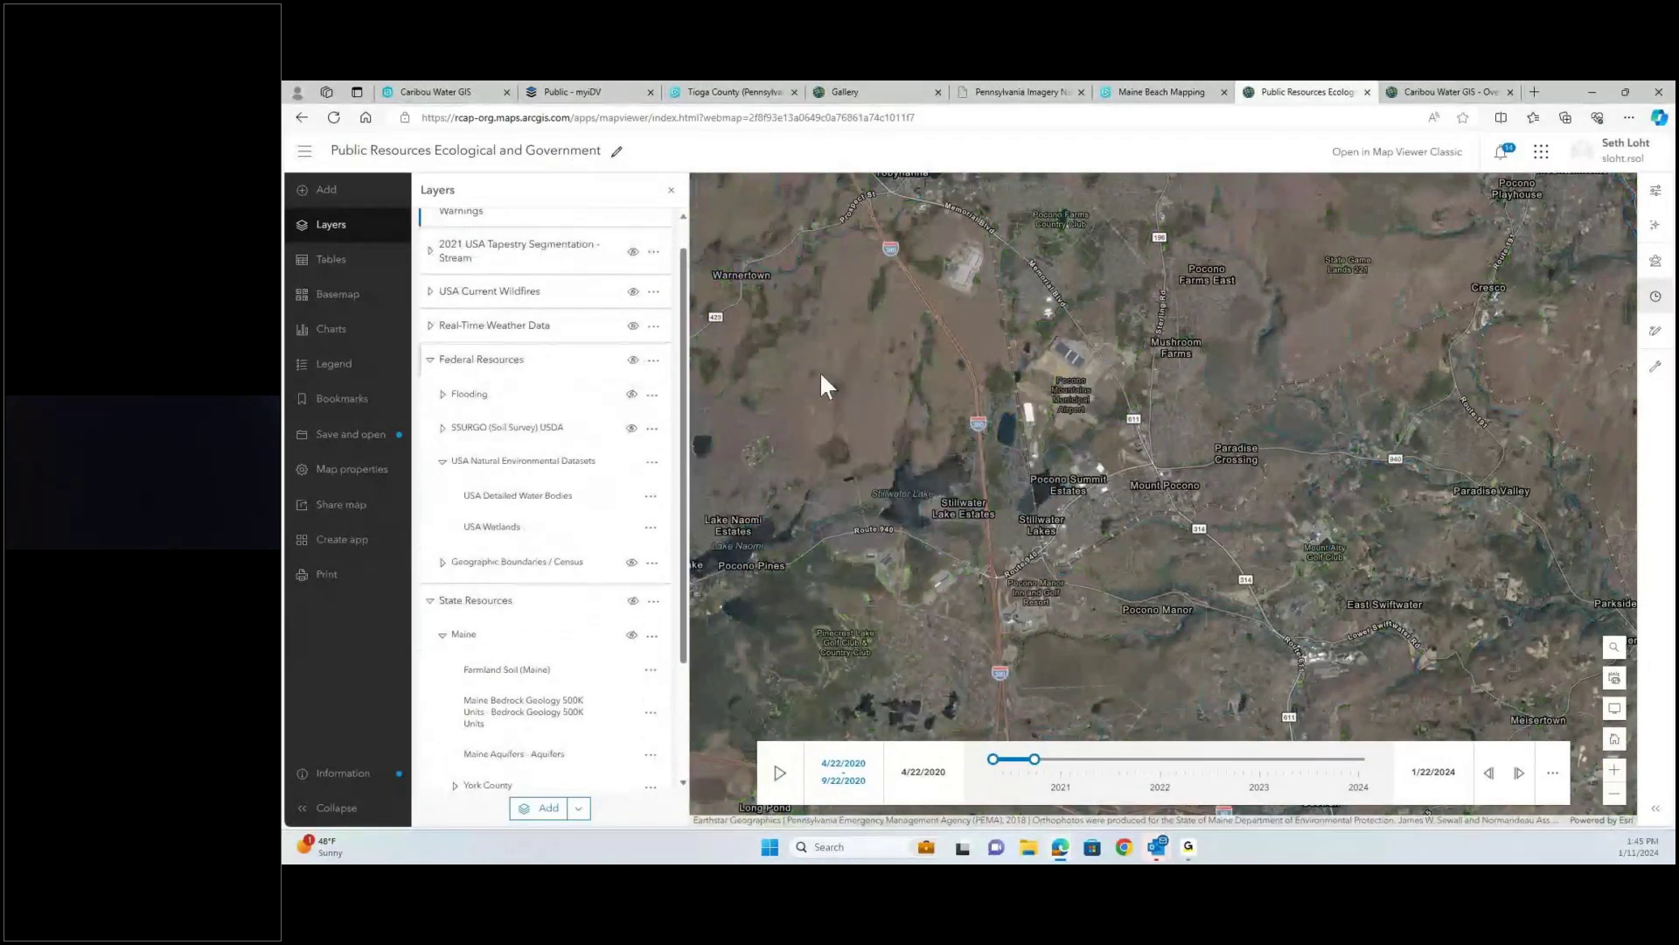
- Expand the Pennsylvania group within State Resources and its Water Resources subgroup
scroll(478, 662, down, 1)
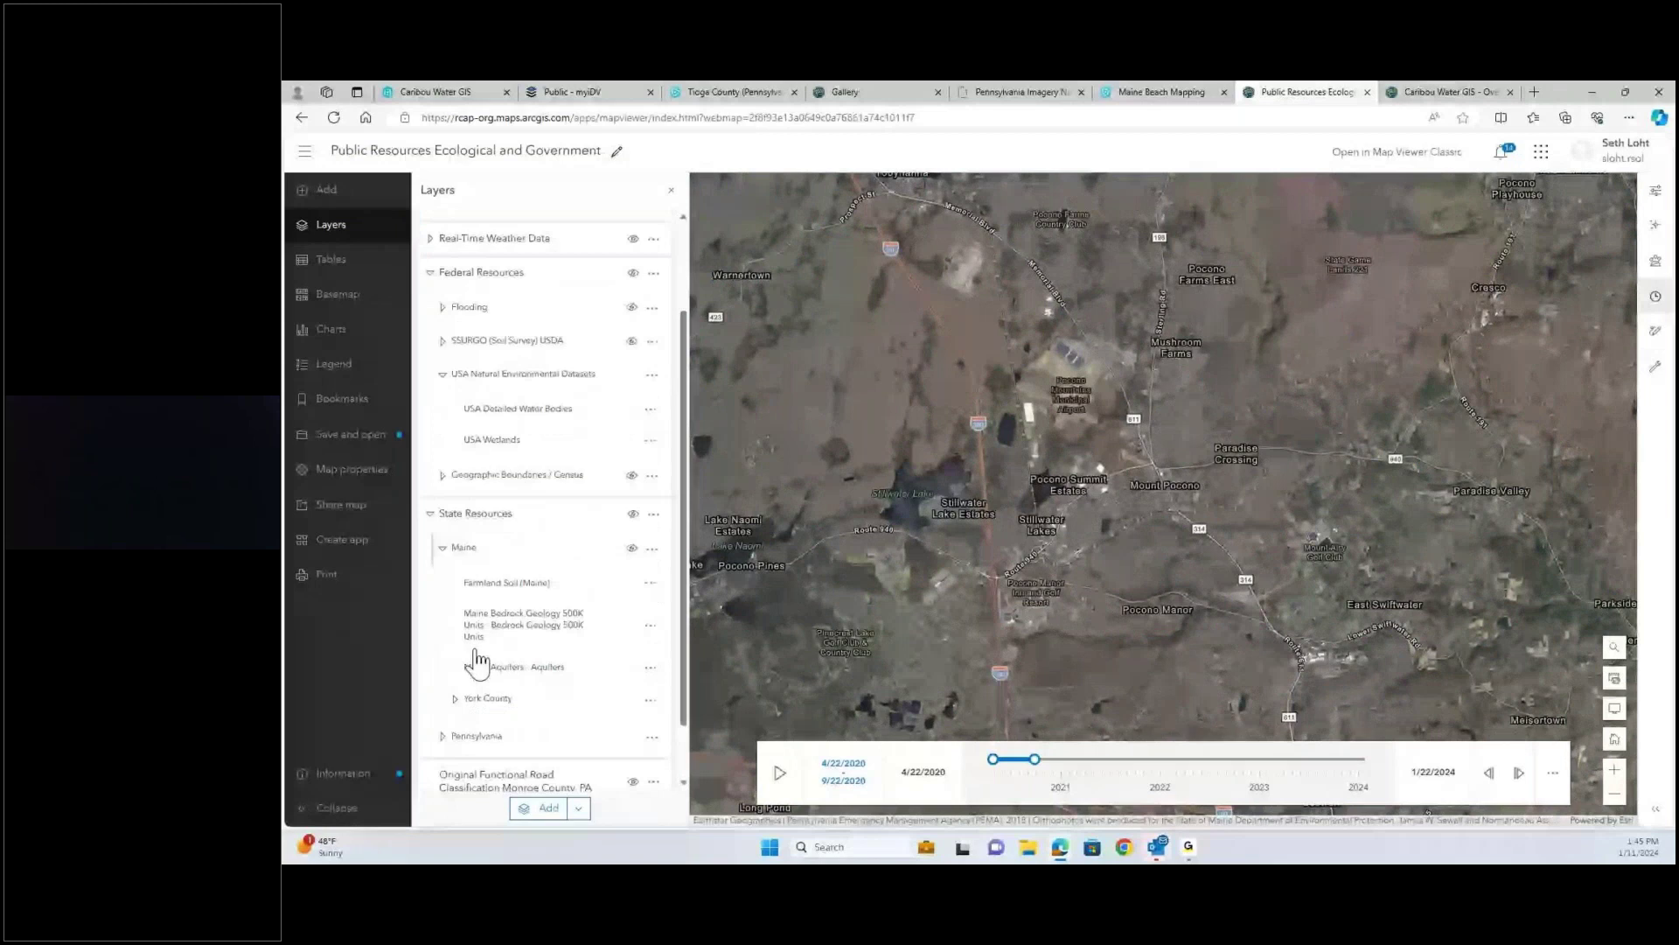
scroll(478, 662, down, 2)
click(442, 595)
click(455, 631)
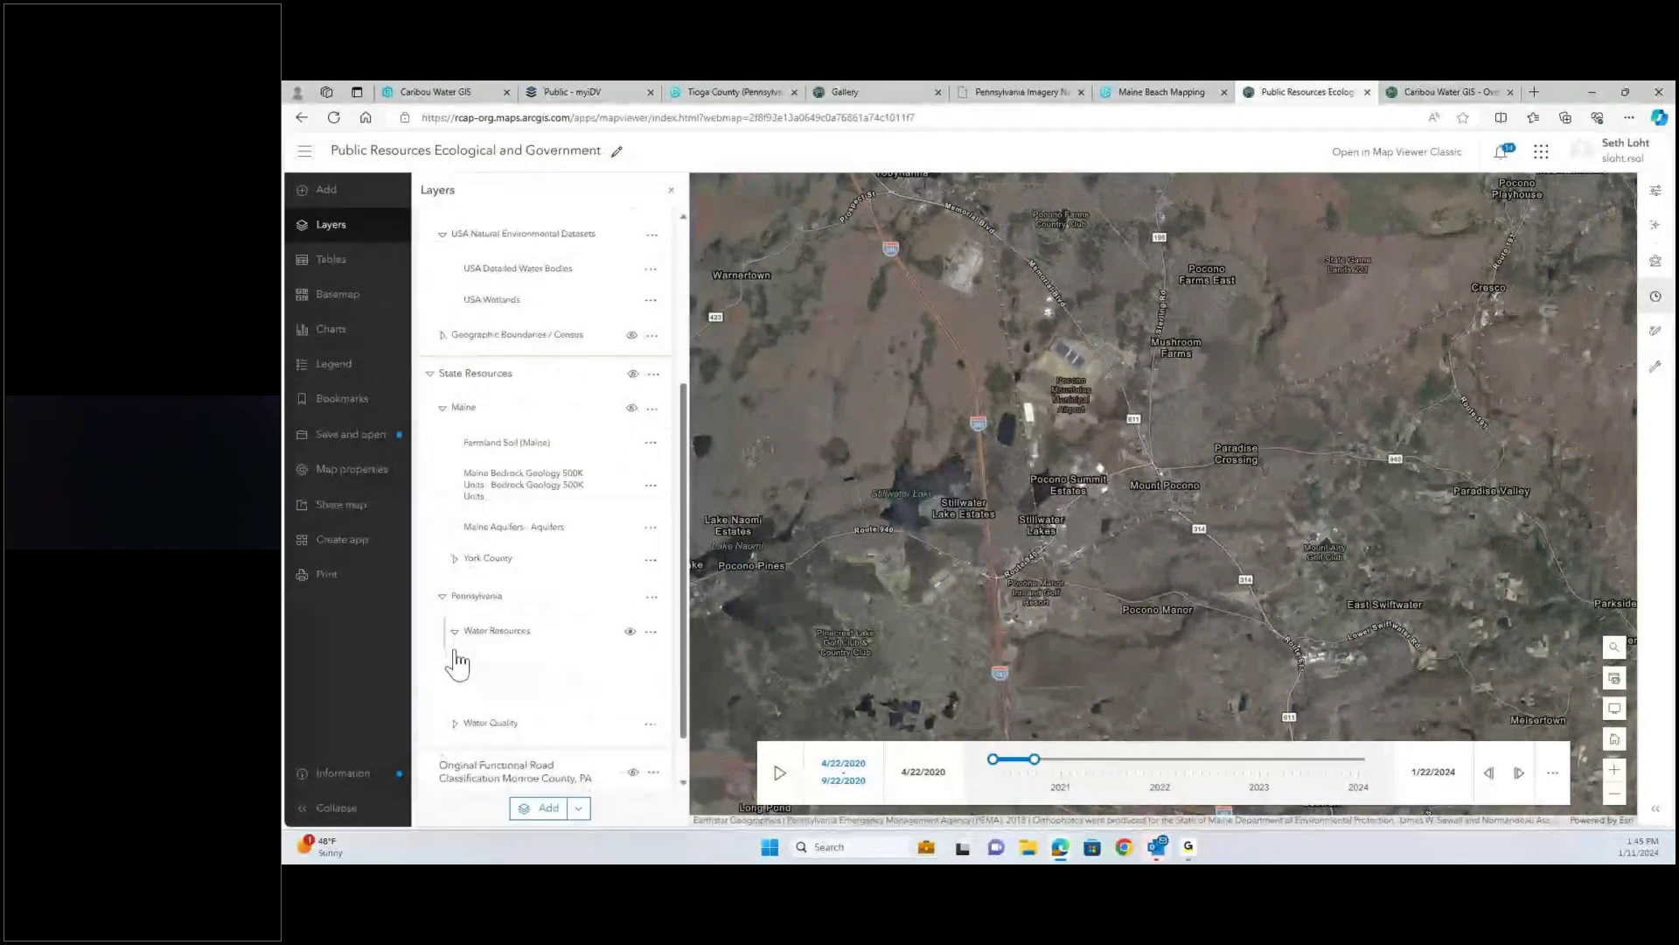
- Expand the Water Quality subgroup under Pennsylvania and show the State Resources group on the map
click(455, 723)
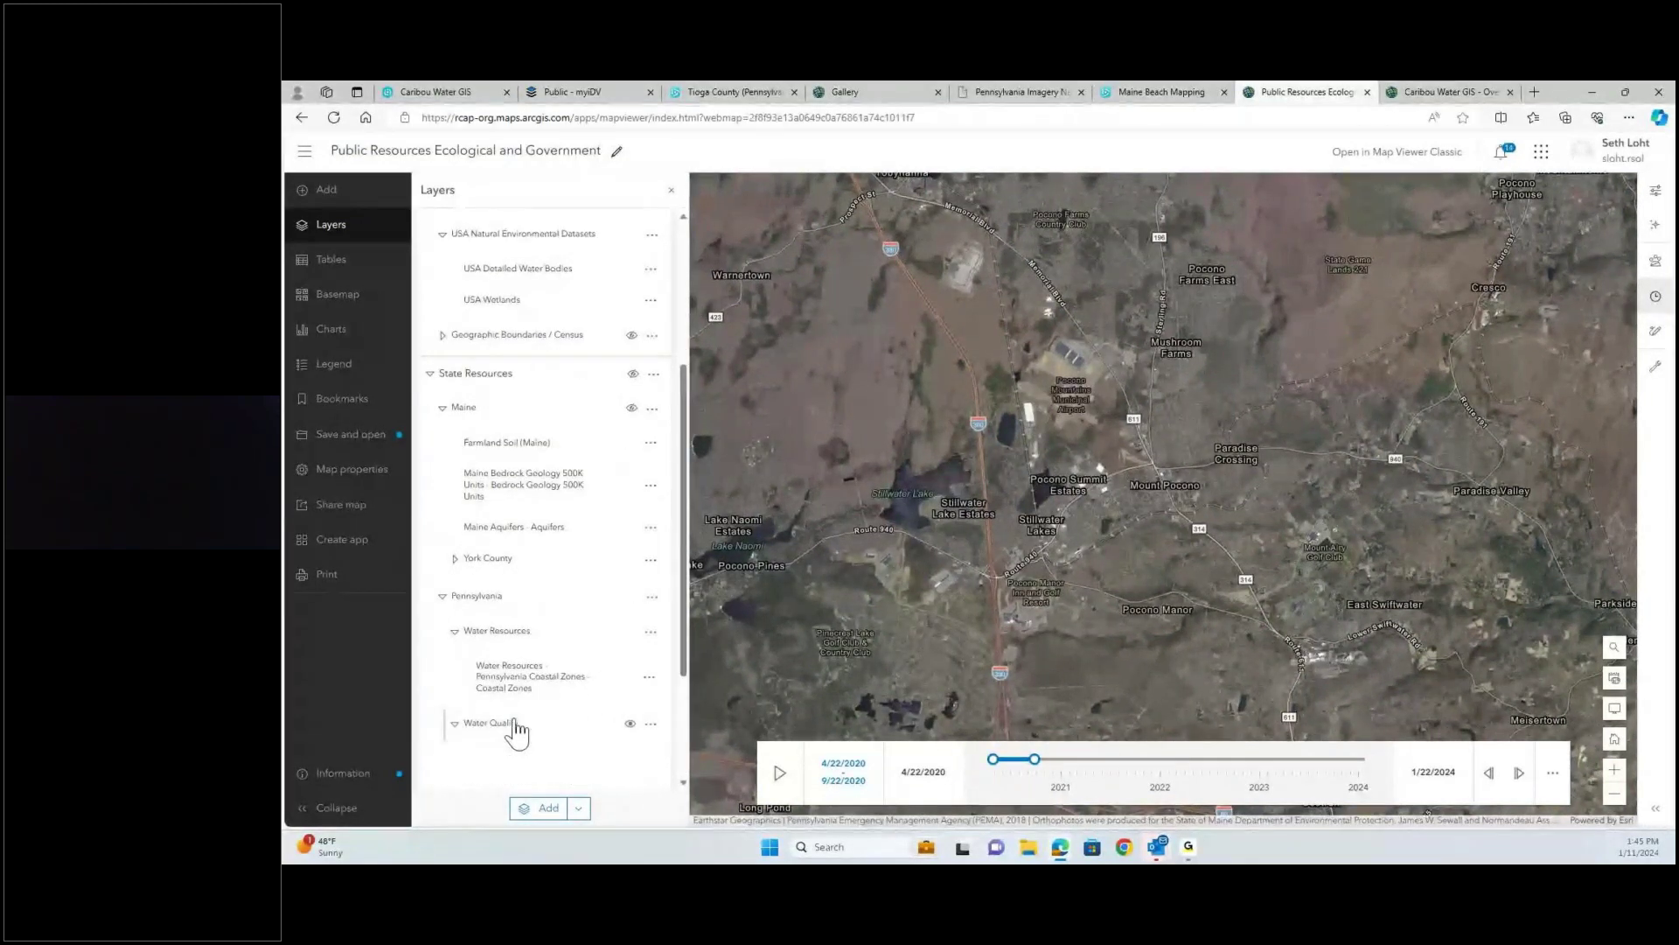
scroll(618, 516, down, 1)
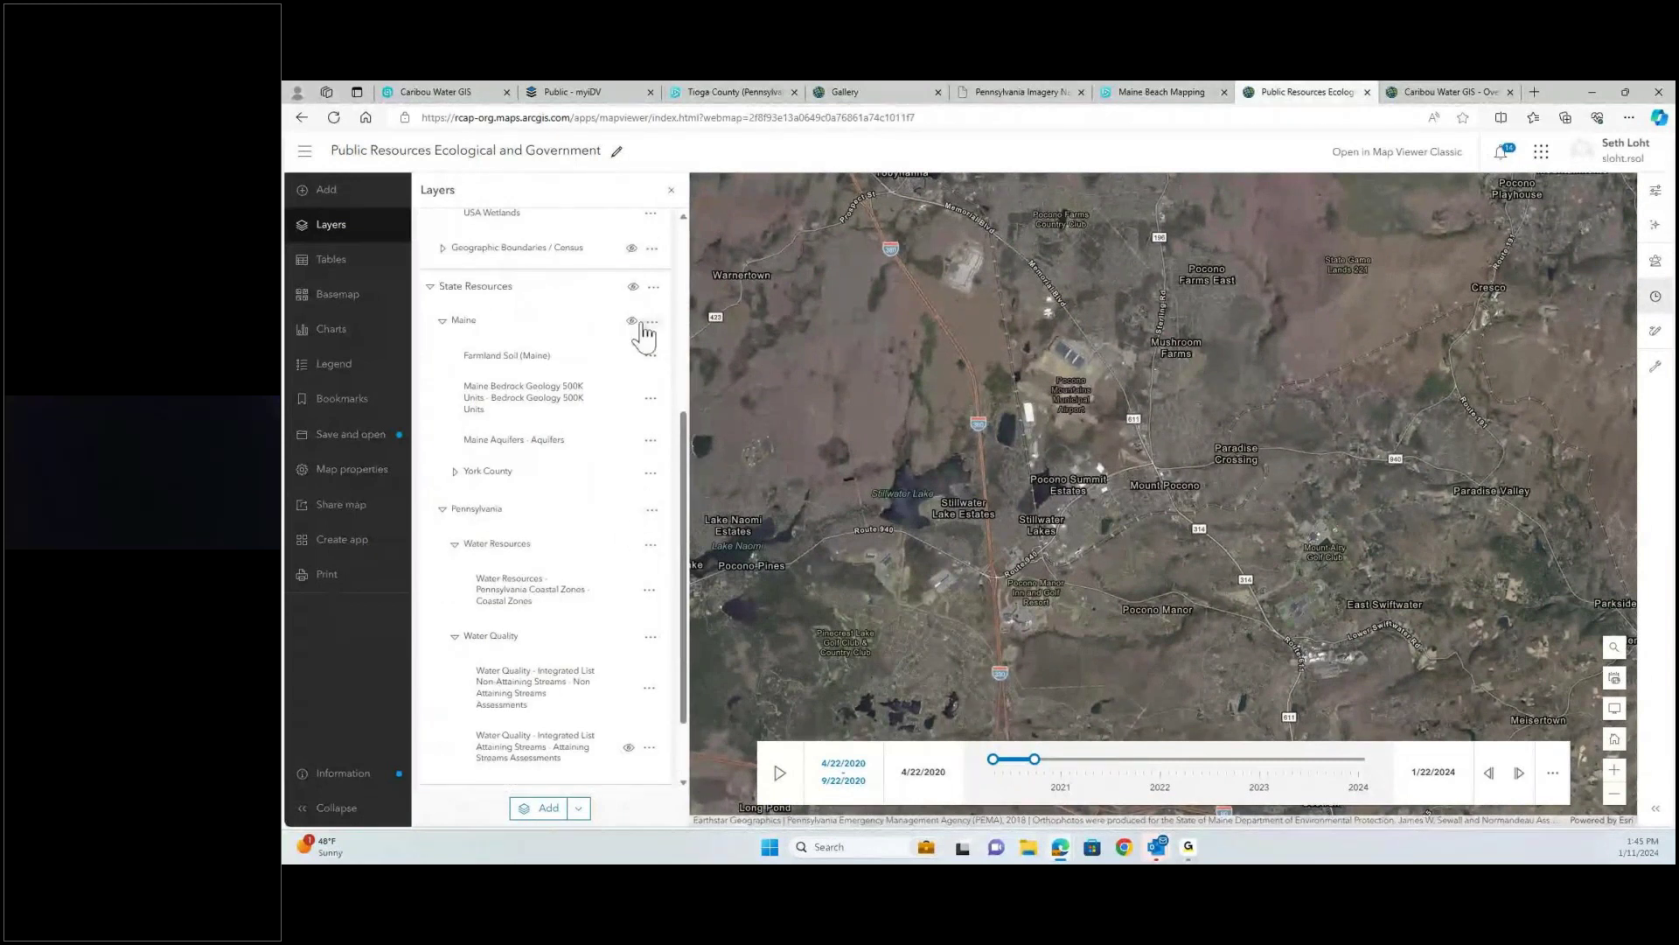
click(634, 289)
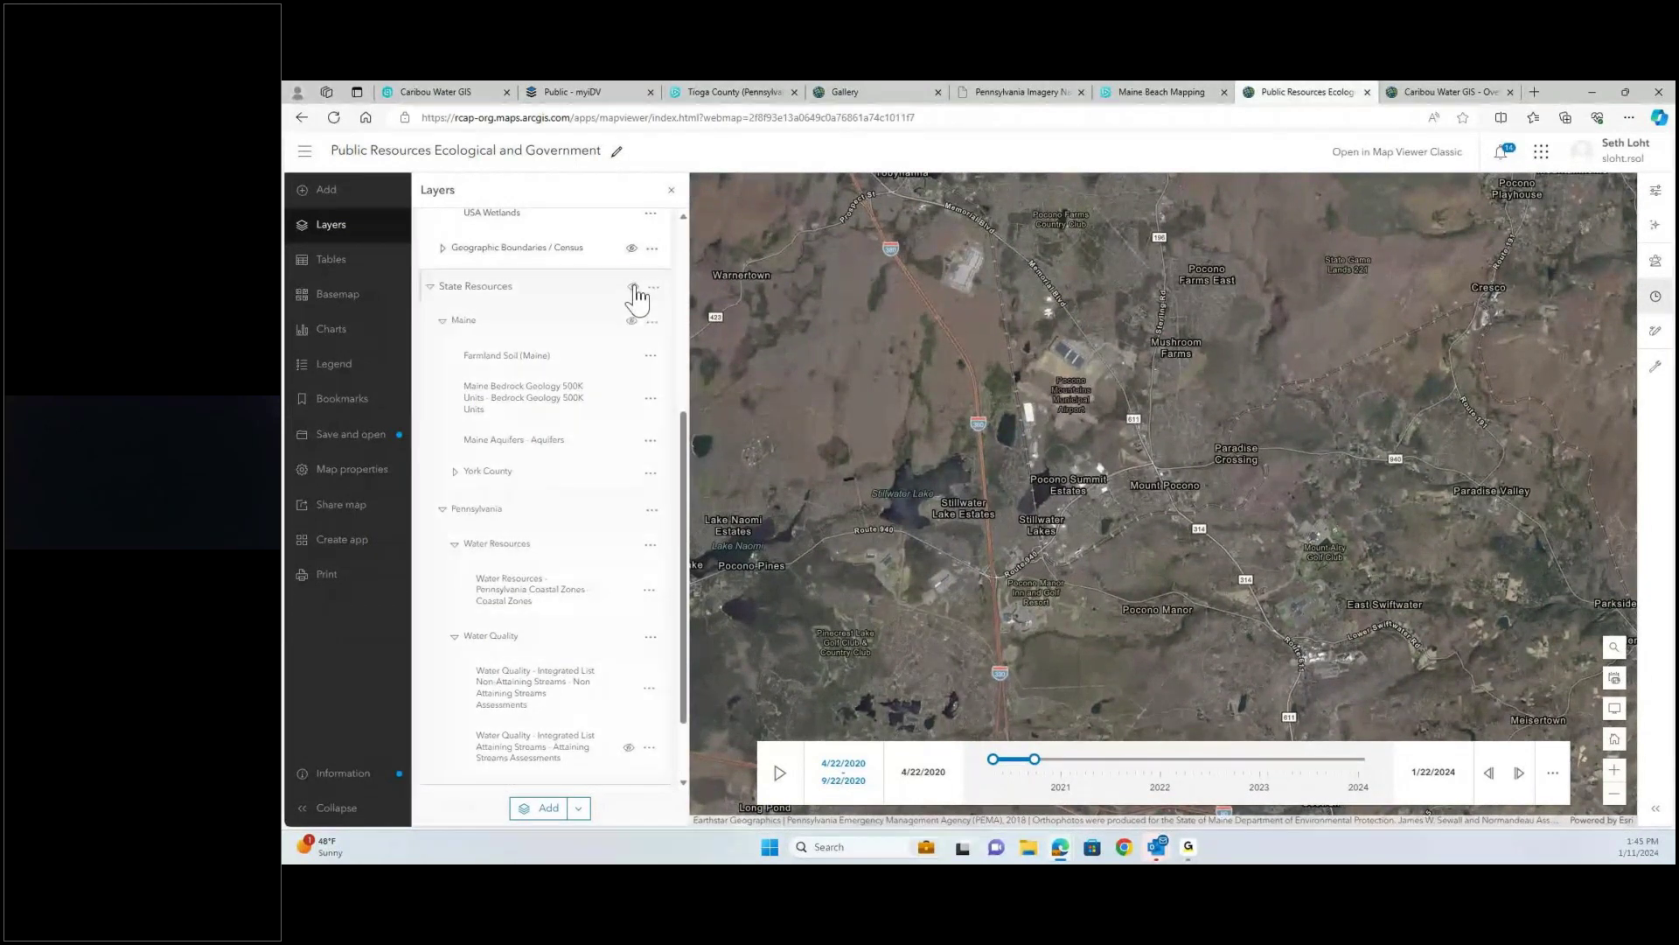
- Examine the non-attaining streams from Mount Pocono eastward to the Delaware River and check which state layers are listed
drag(1213, 592, 1089, 531)
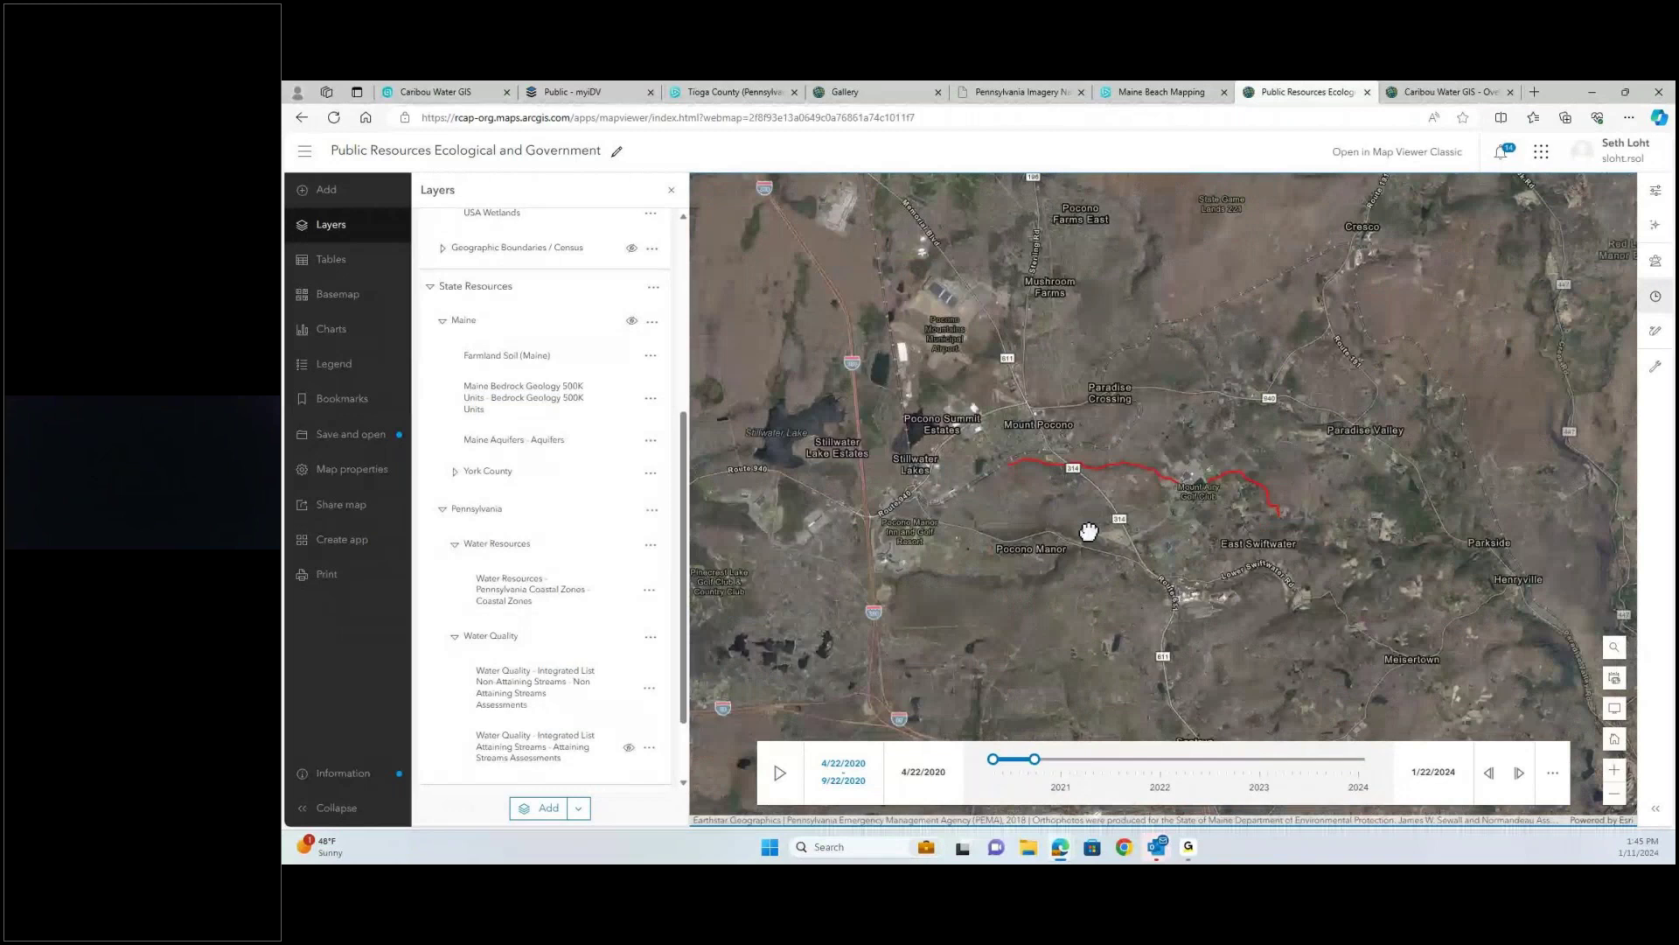
scroll(1019, 587, down, 2)
scroll(1019, 587, down, 1)
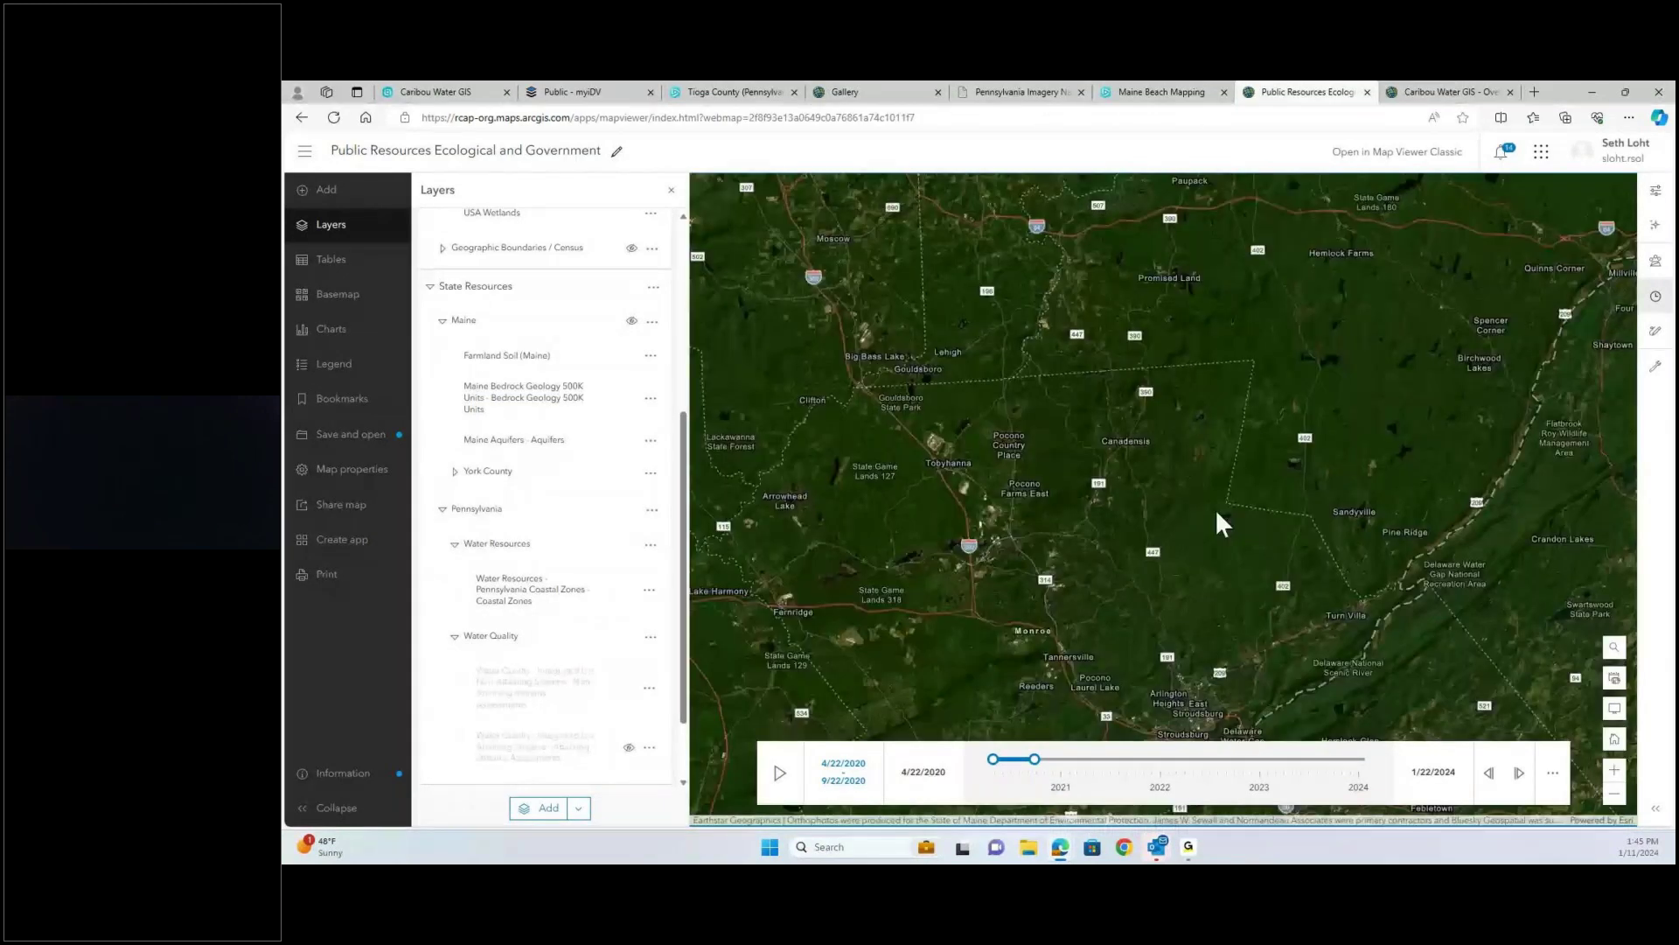
scroll(1214, 507, up, 1)
drag(1350, 432, 1046, 578)
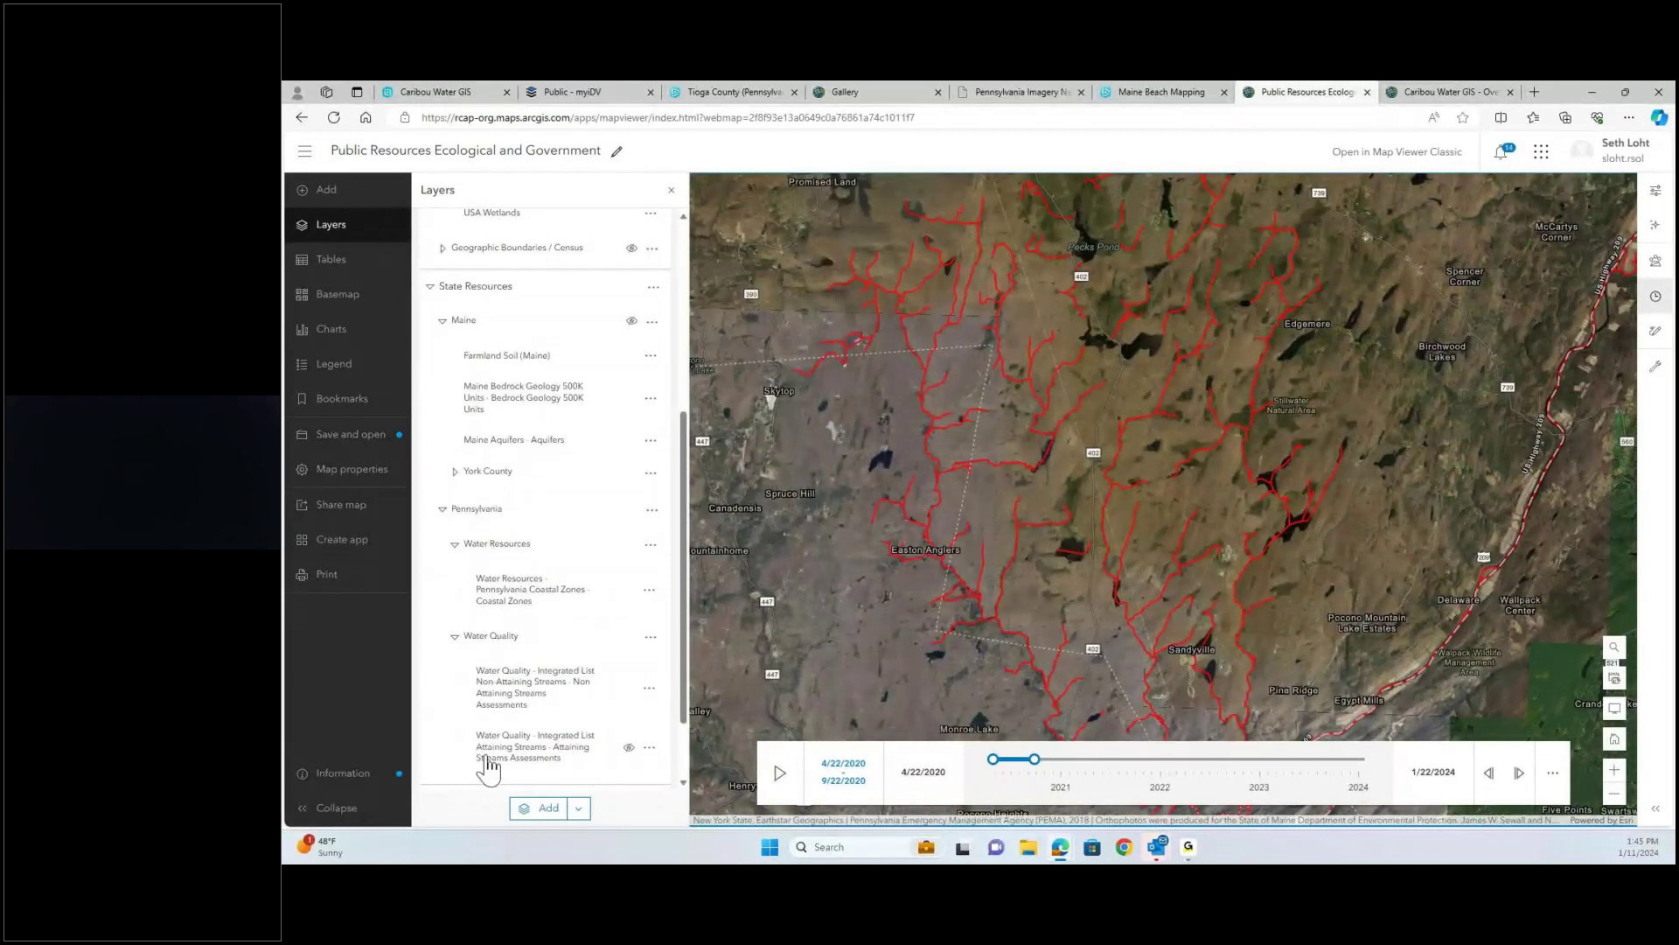
scroll(543, 637, up, 2)
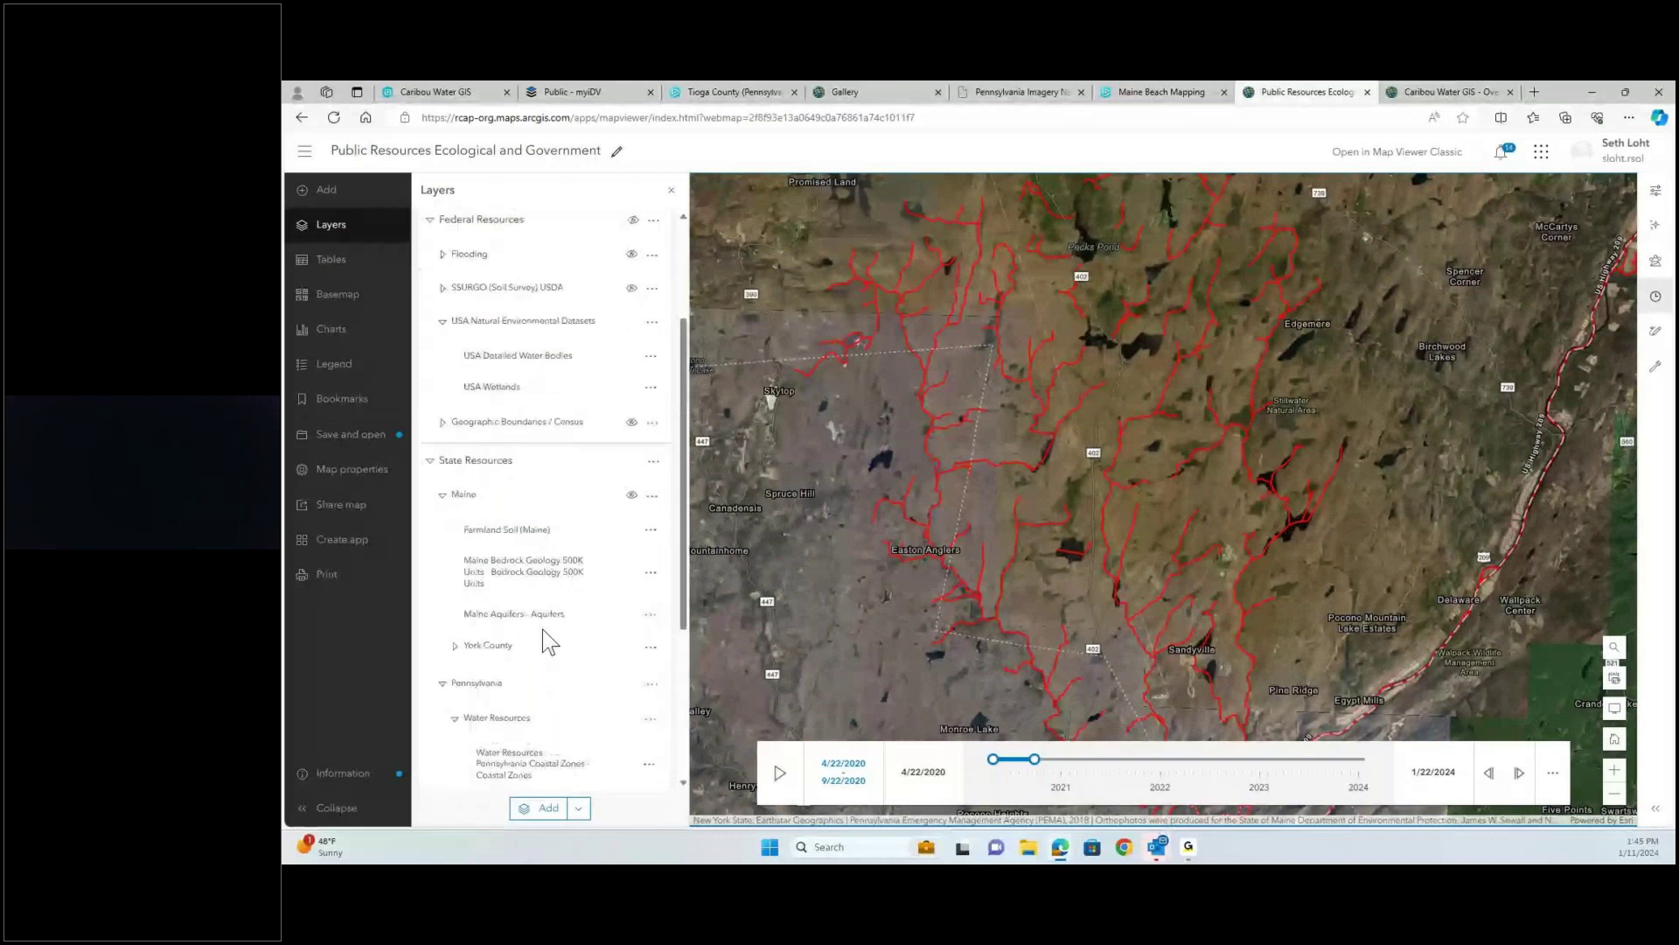
scroll(542, 628, up, 2)
scroll(544, 689, down, 3)
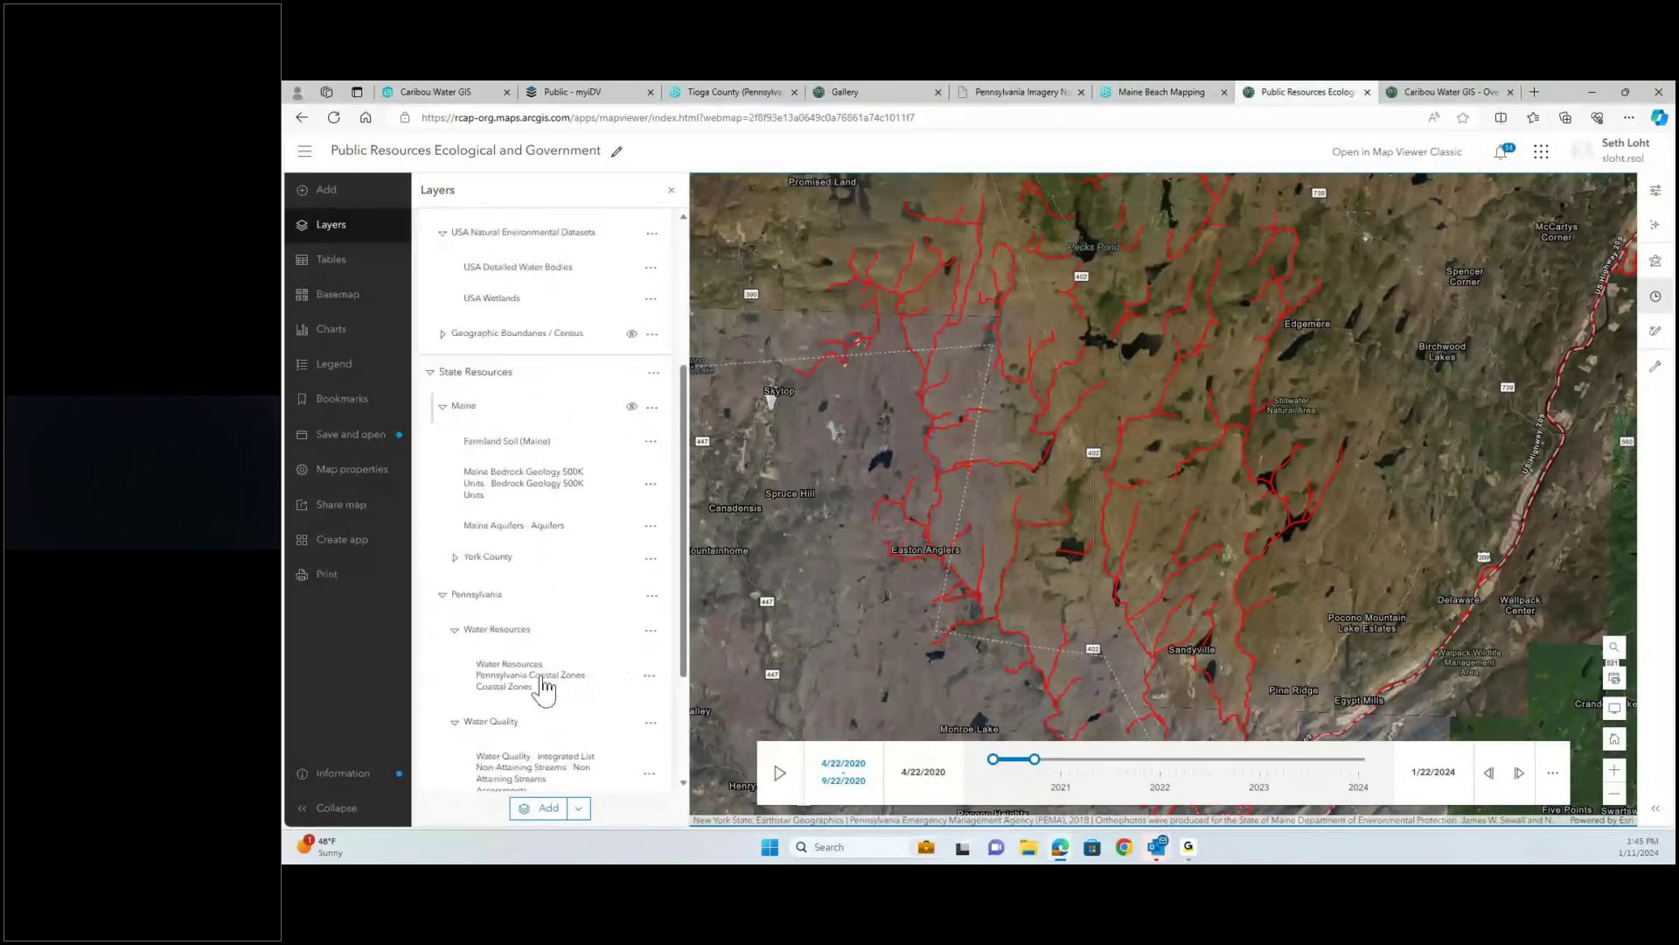
scroll(543, 688, up, 1)
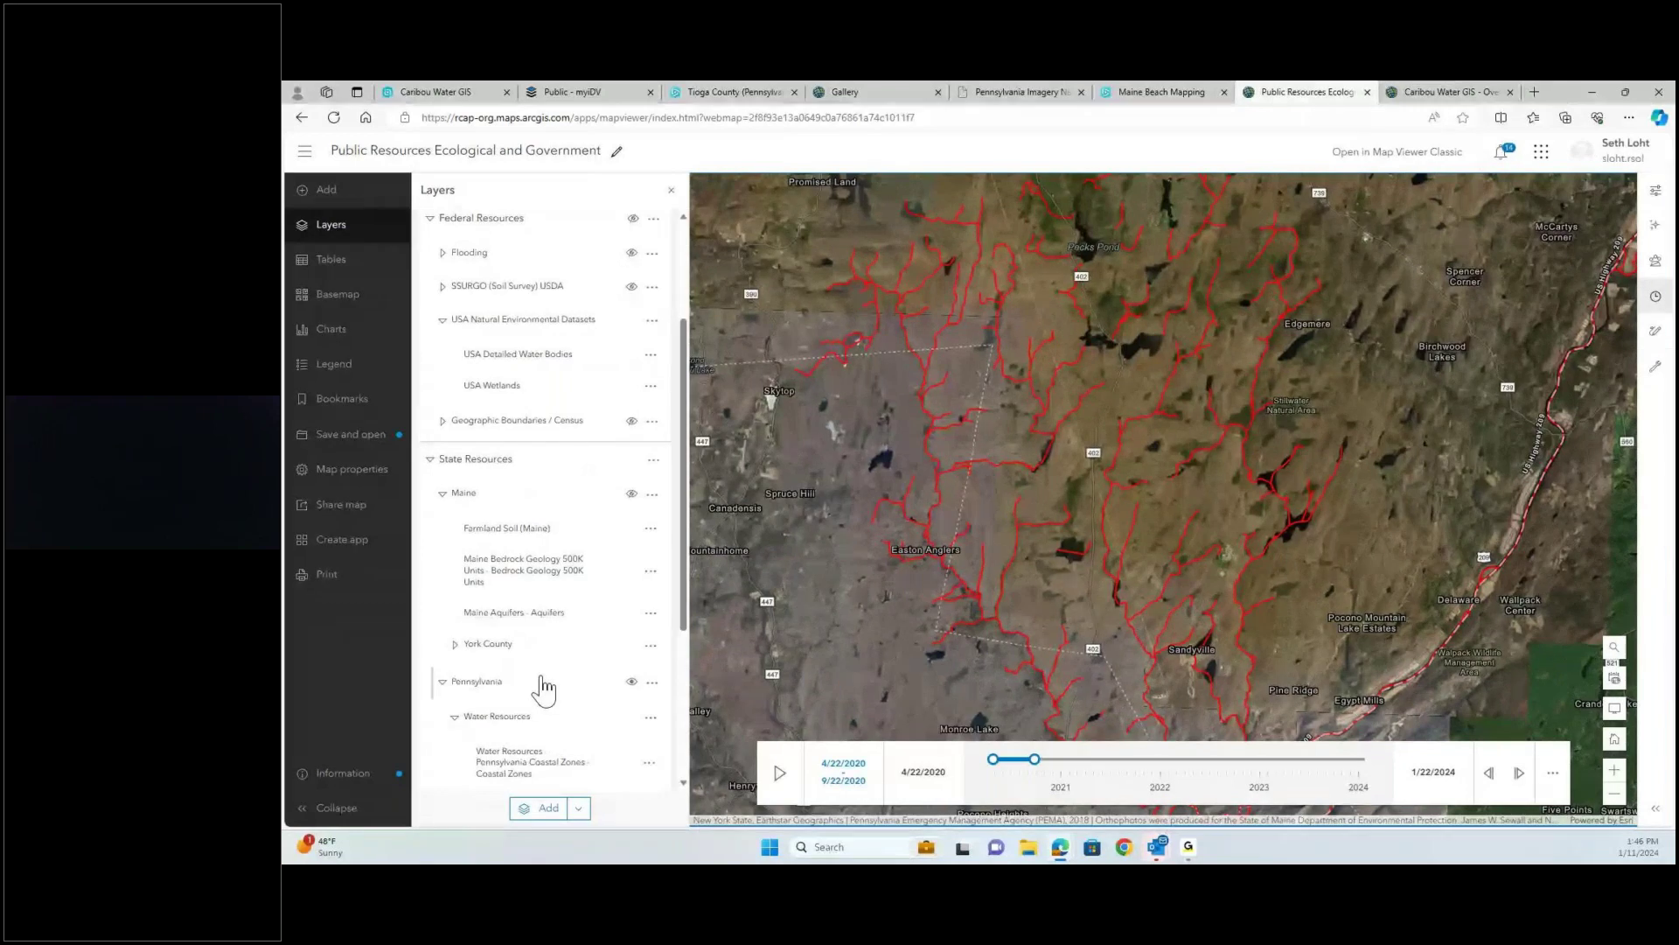
- Examine the non-attaining streams around Easton Anglers up close and in their wider surroundings
scroll(936, 584, up, 4)
scroll(936, 585, up, 1)
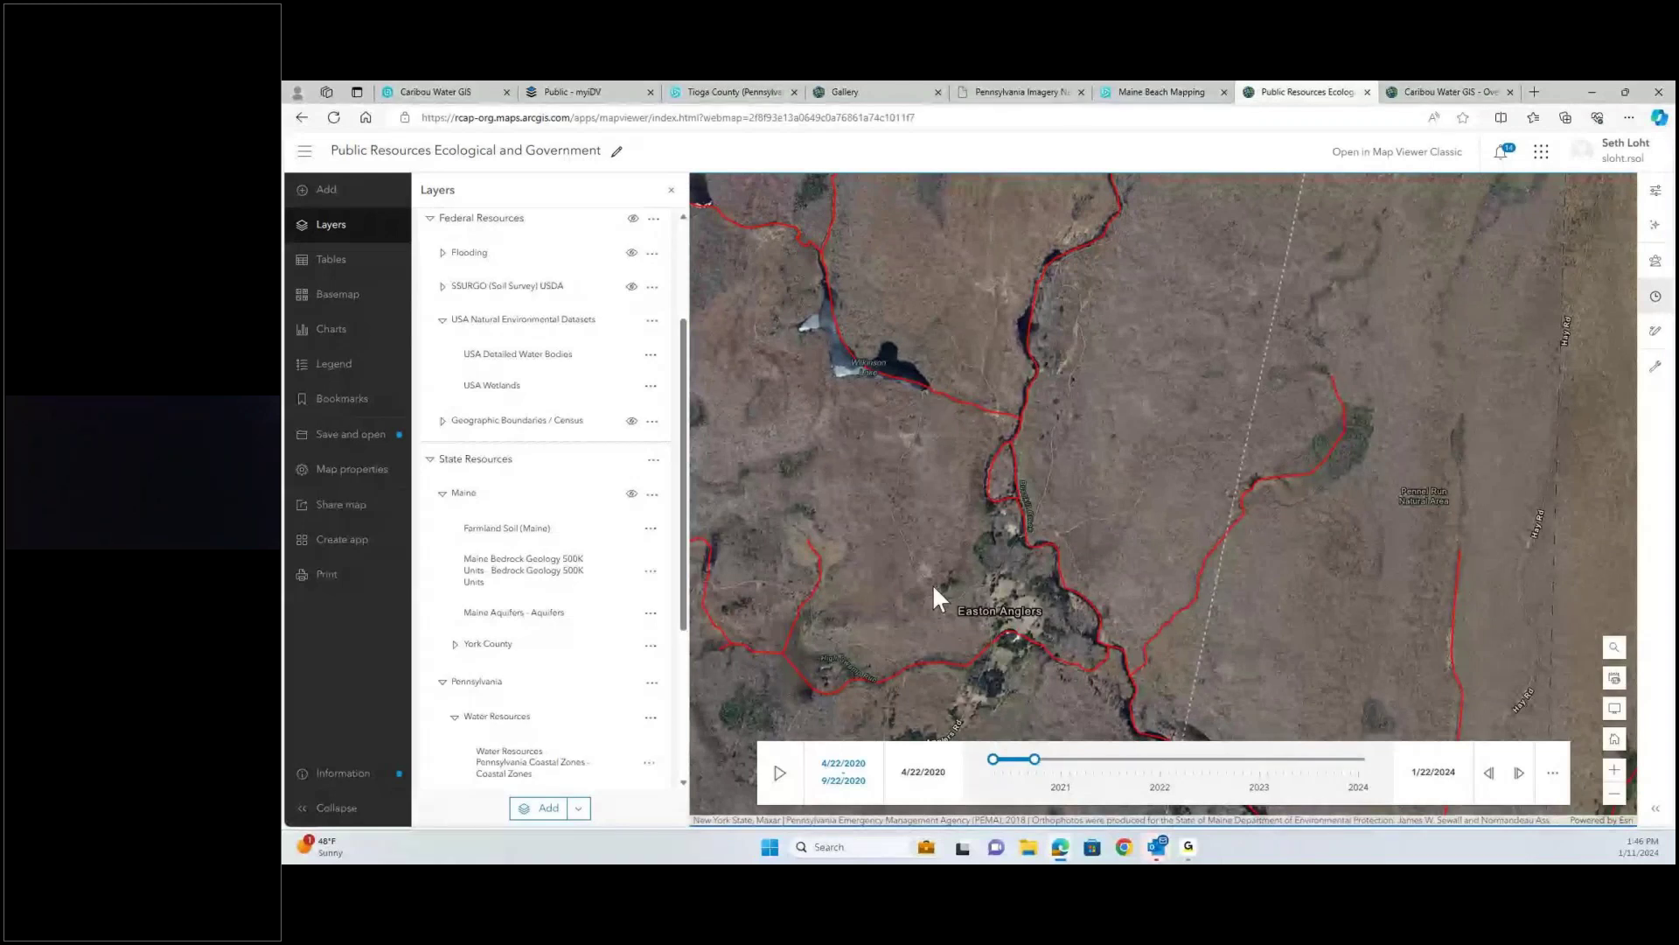
scroll(1054, 468, up, 1)
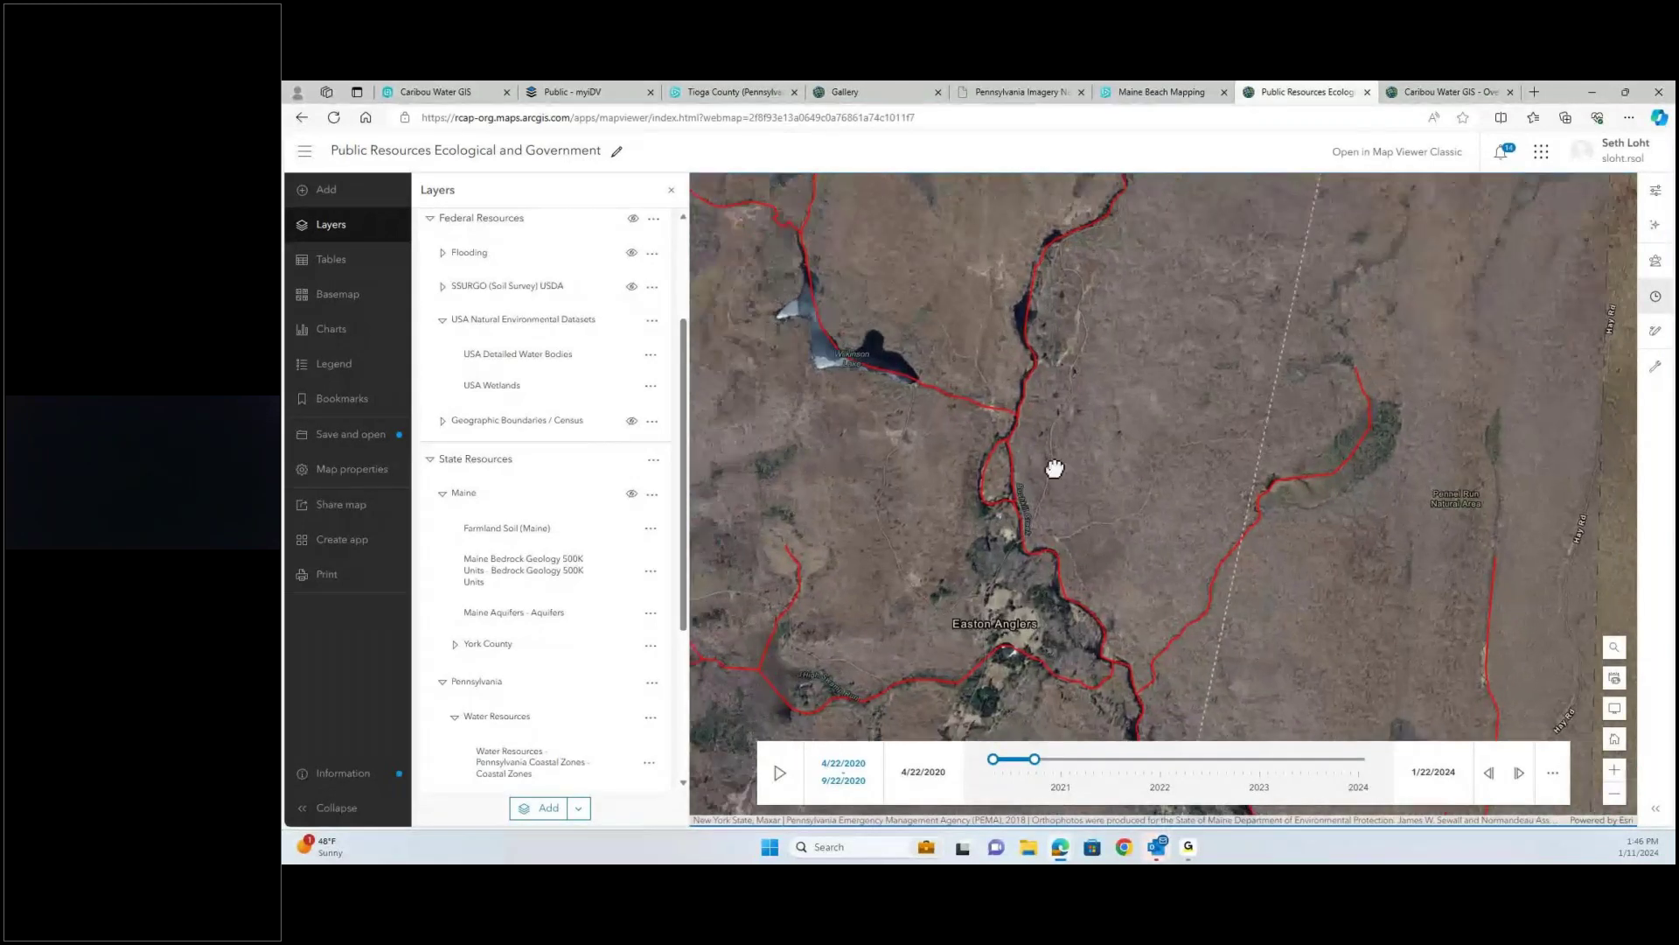
scroll(1006, 486, down, 3)
scroll(1012, 481, down, 1)
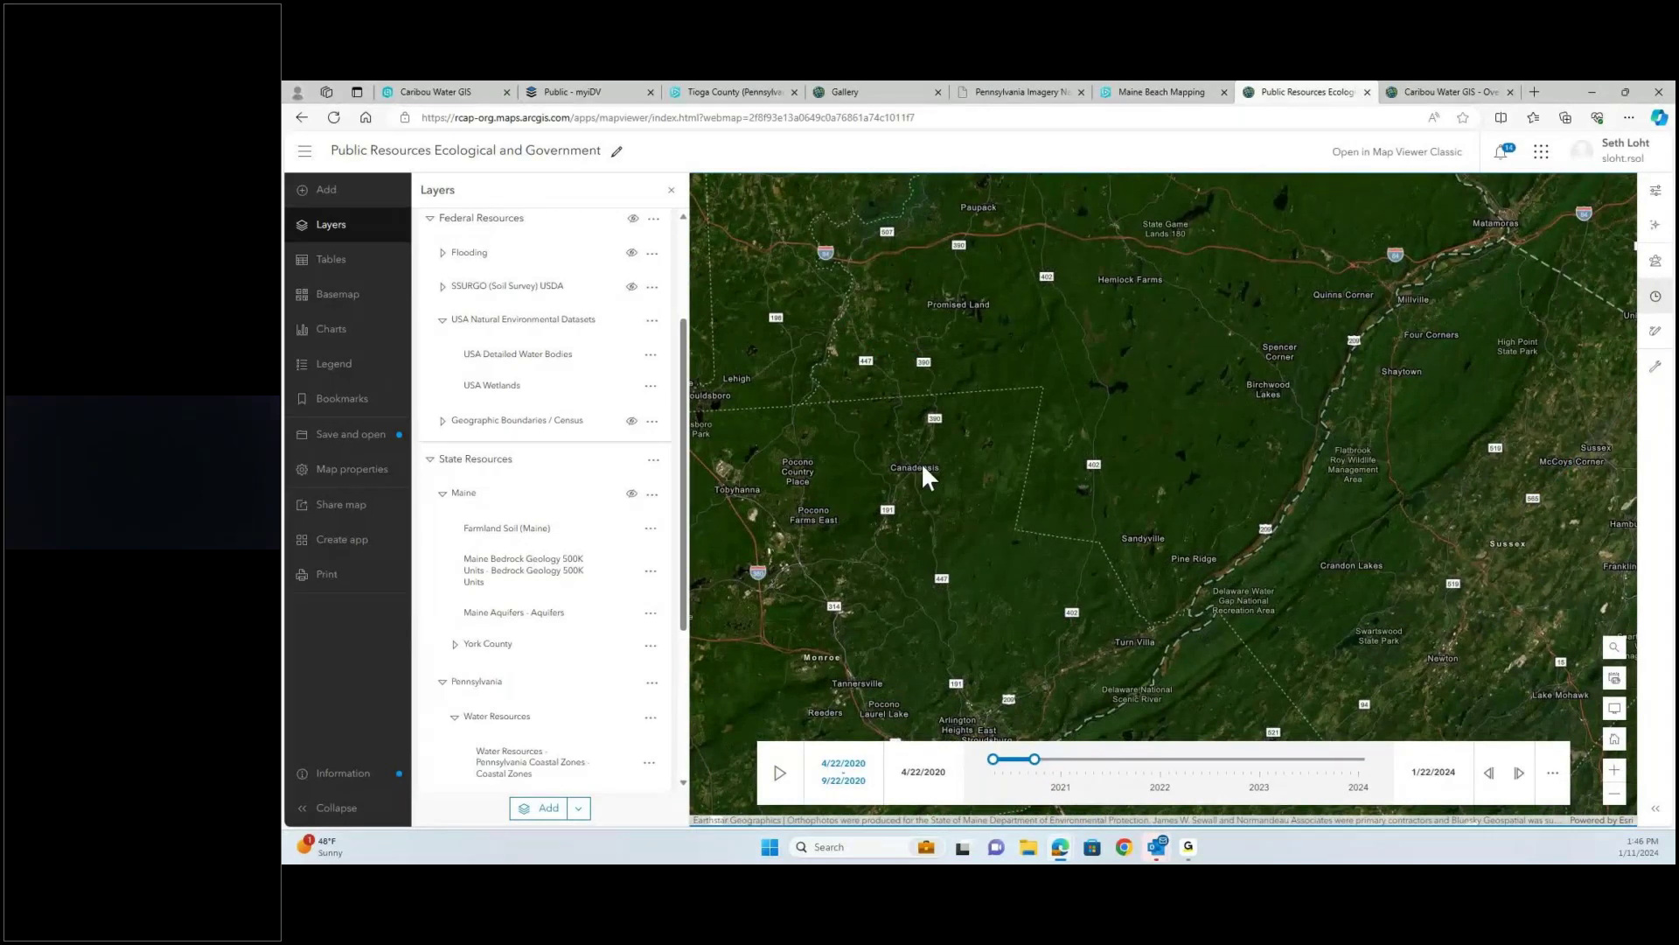
scroll(921, 462, up, 4)
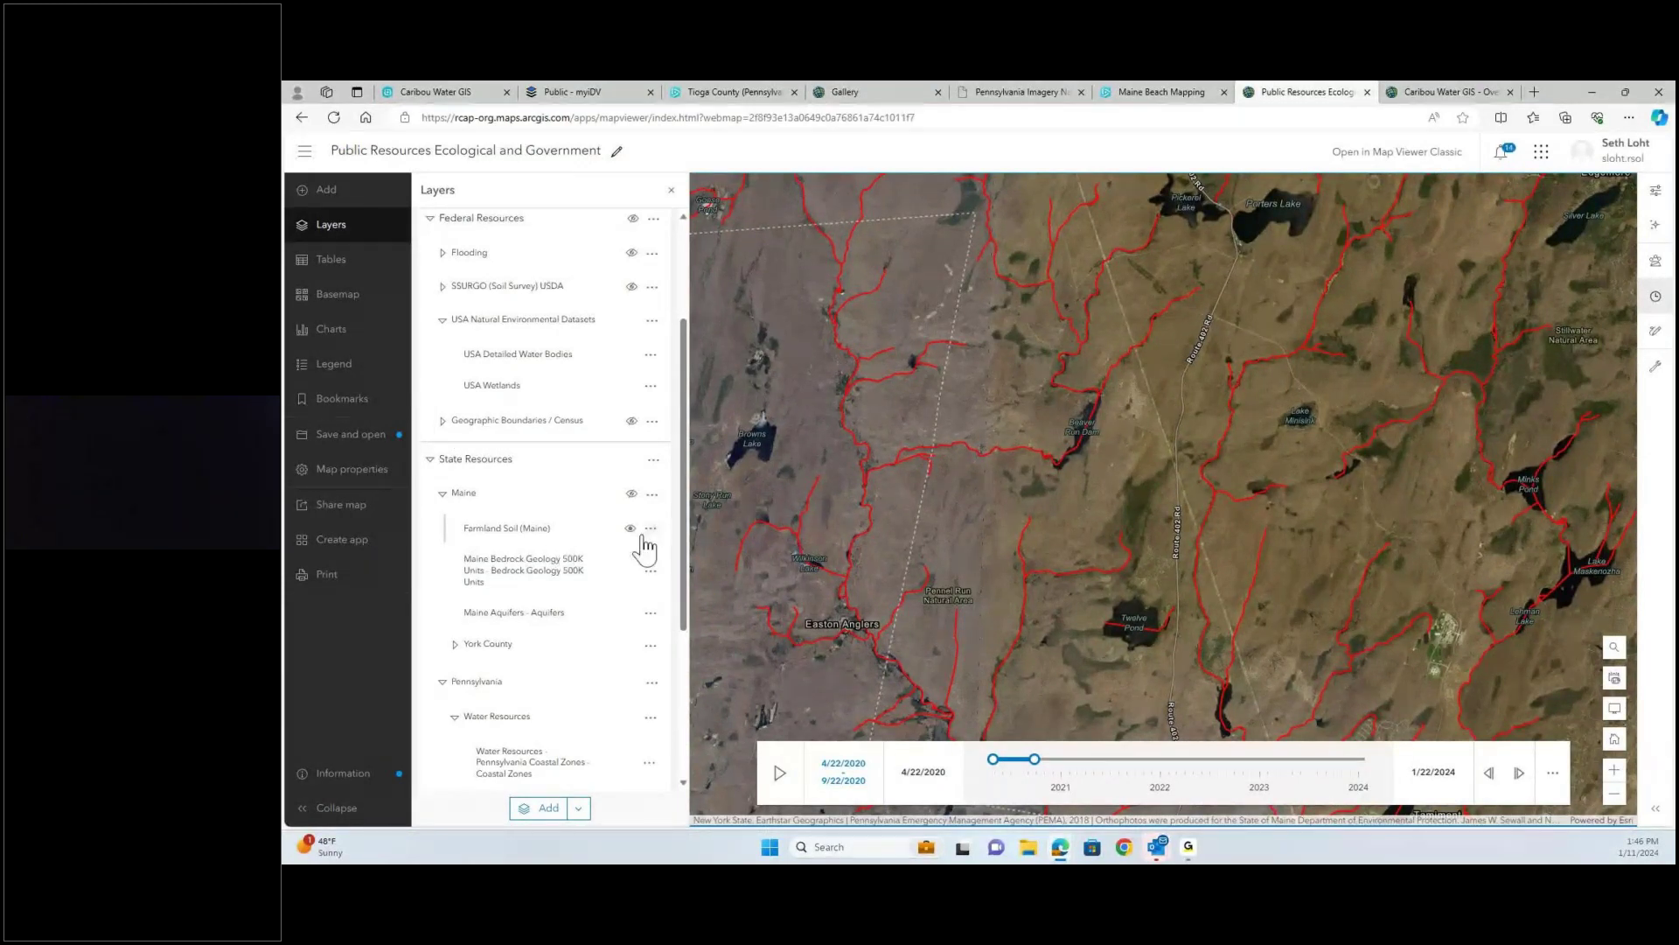
scroll(645, 544, down, 2)
scroll(1014, 412, down, 1)
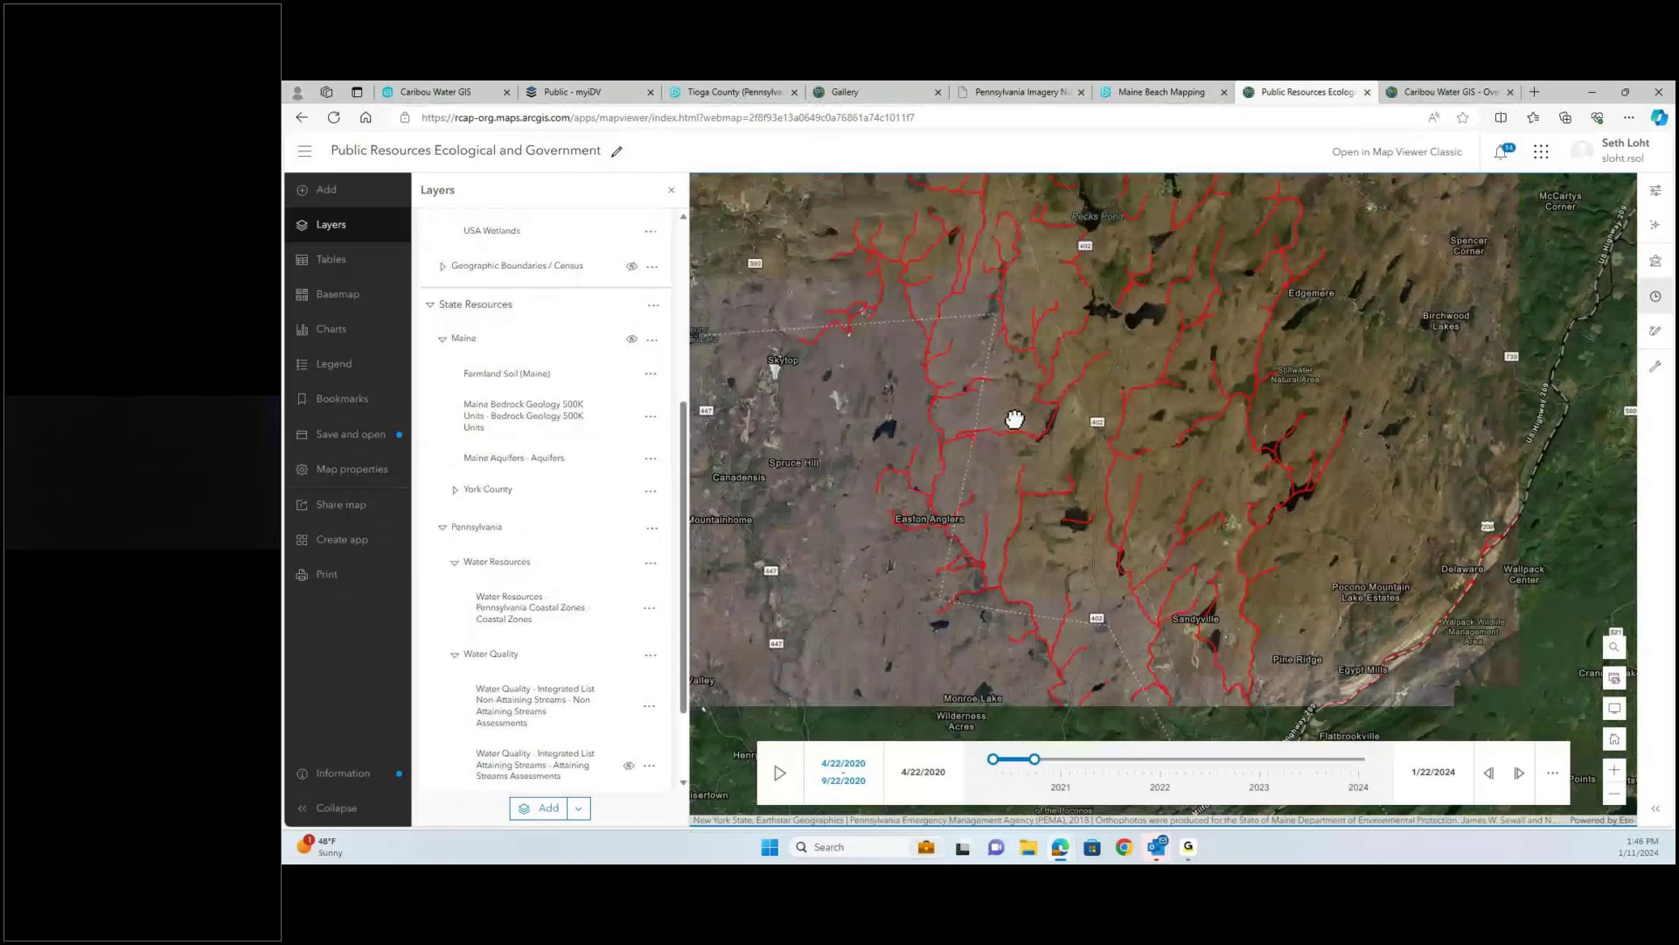
- Review the federal and state groups in the layer list, including Pennsylvania's two Water Quality stream assessment layers
scroll(630, 557, up, 4)
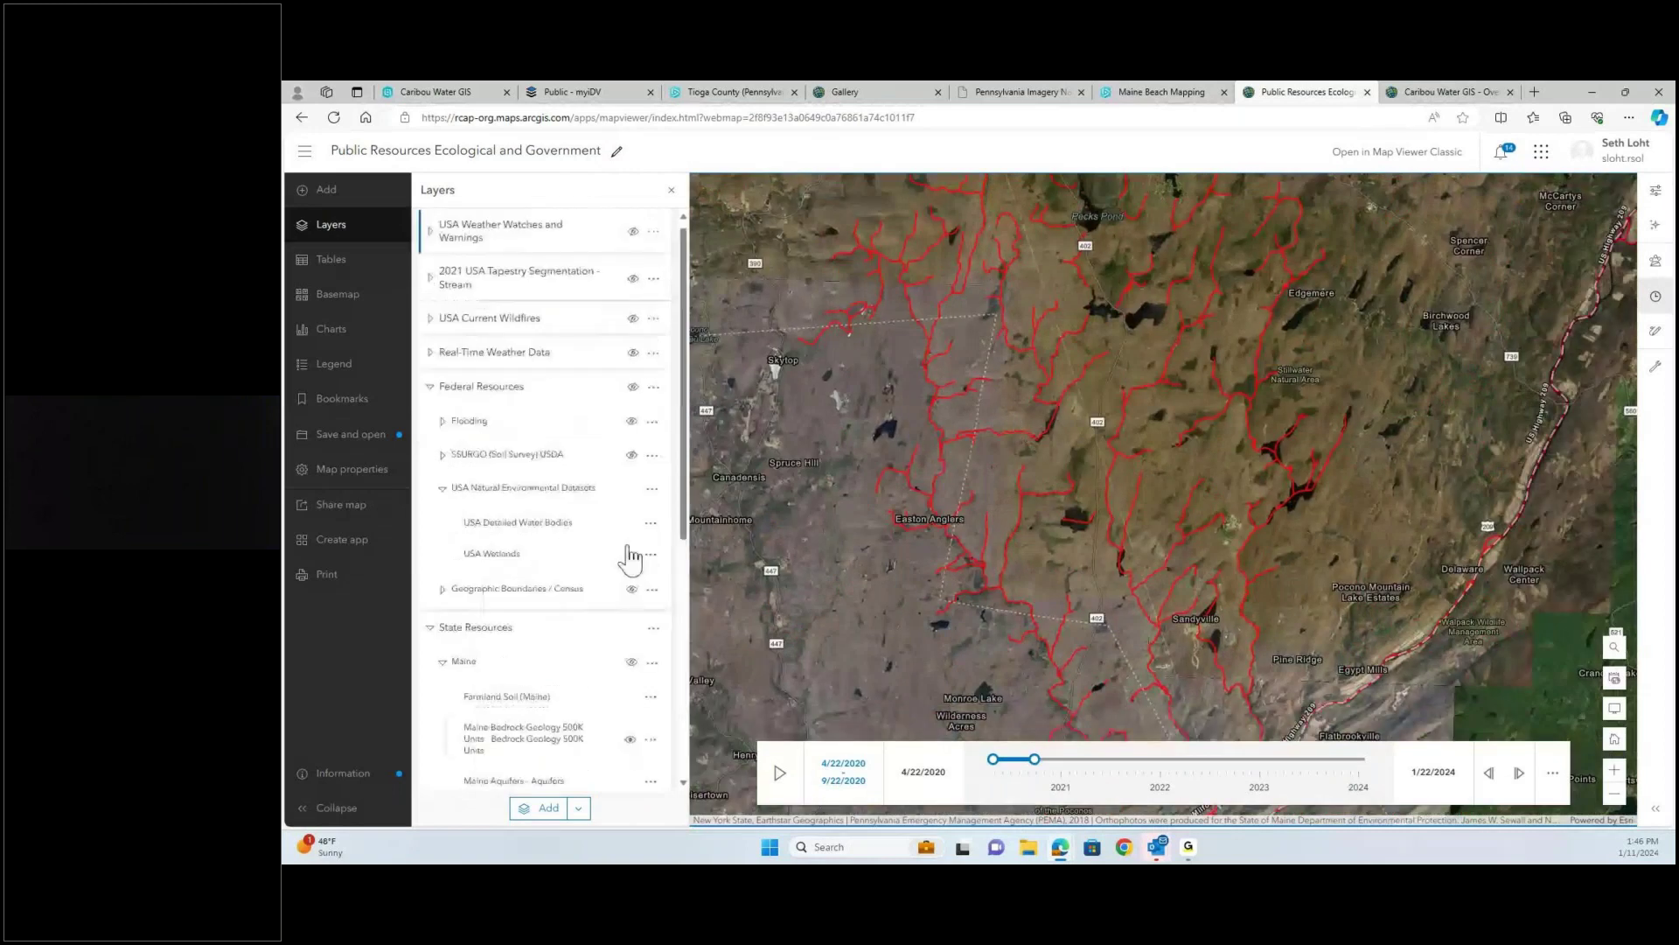
scroll(595, 444, down, 4)
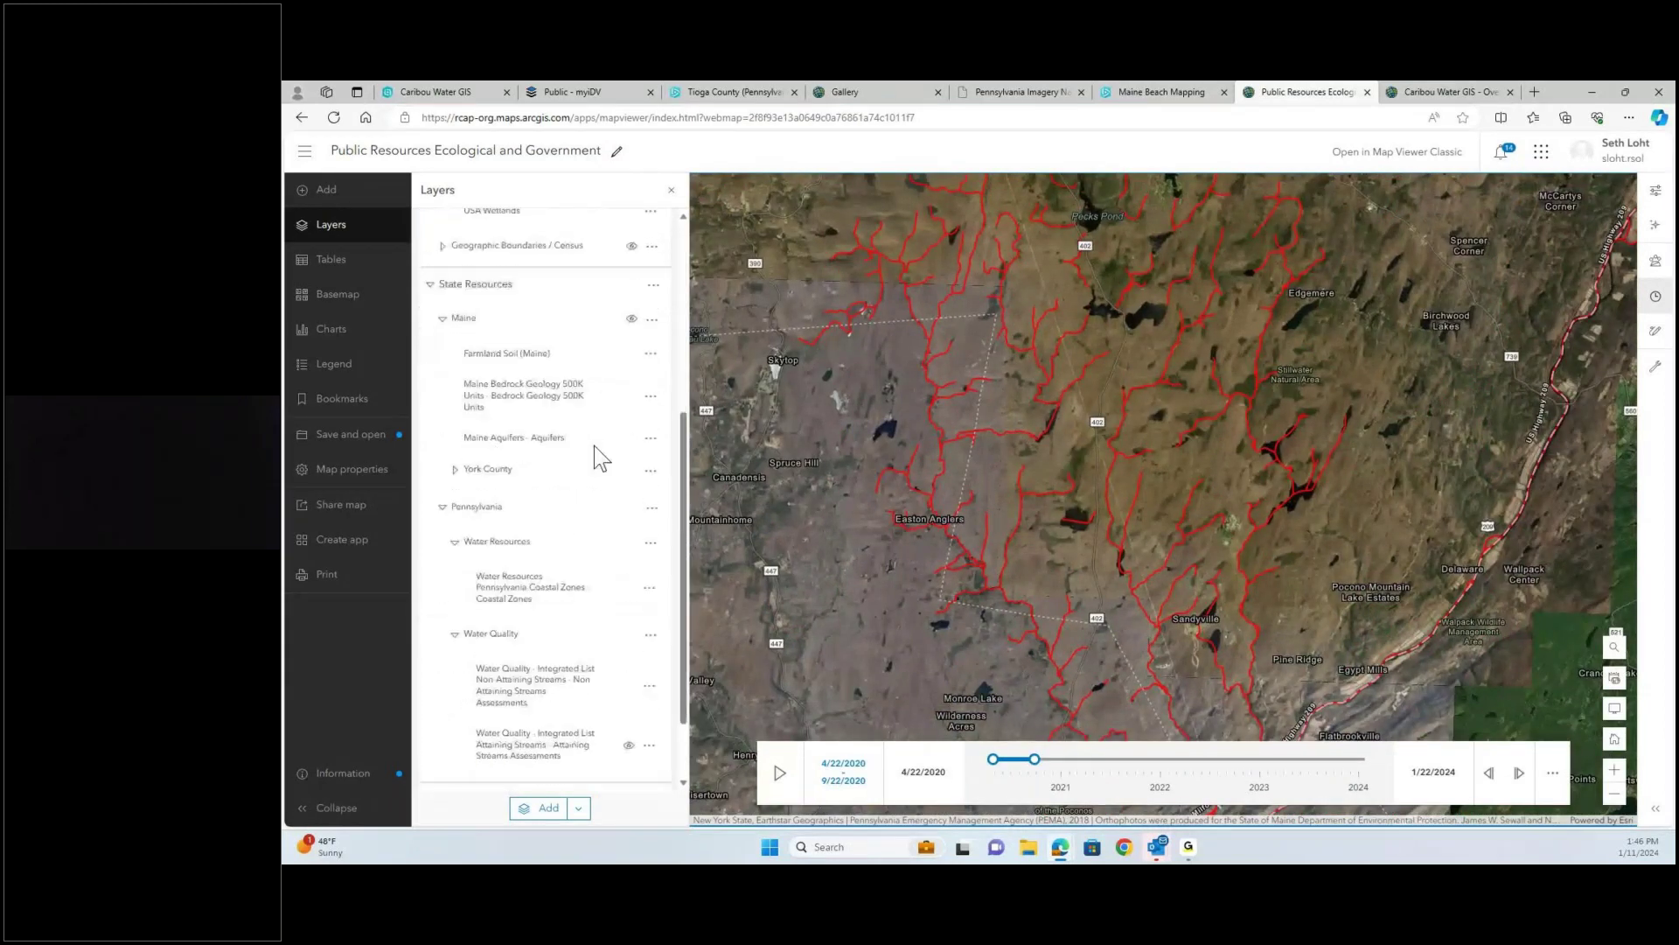
scroll(626, 594, down, 1)
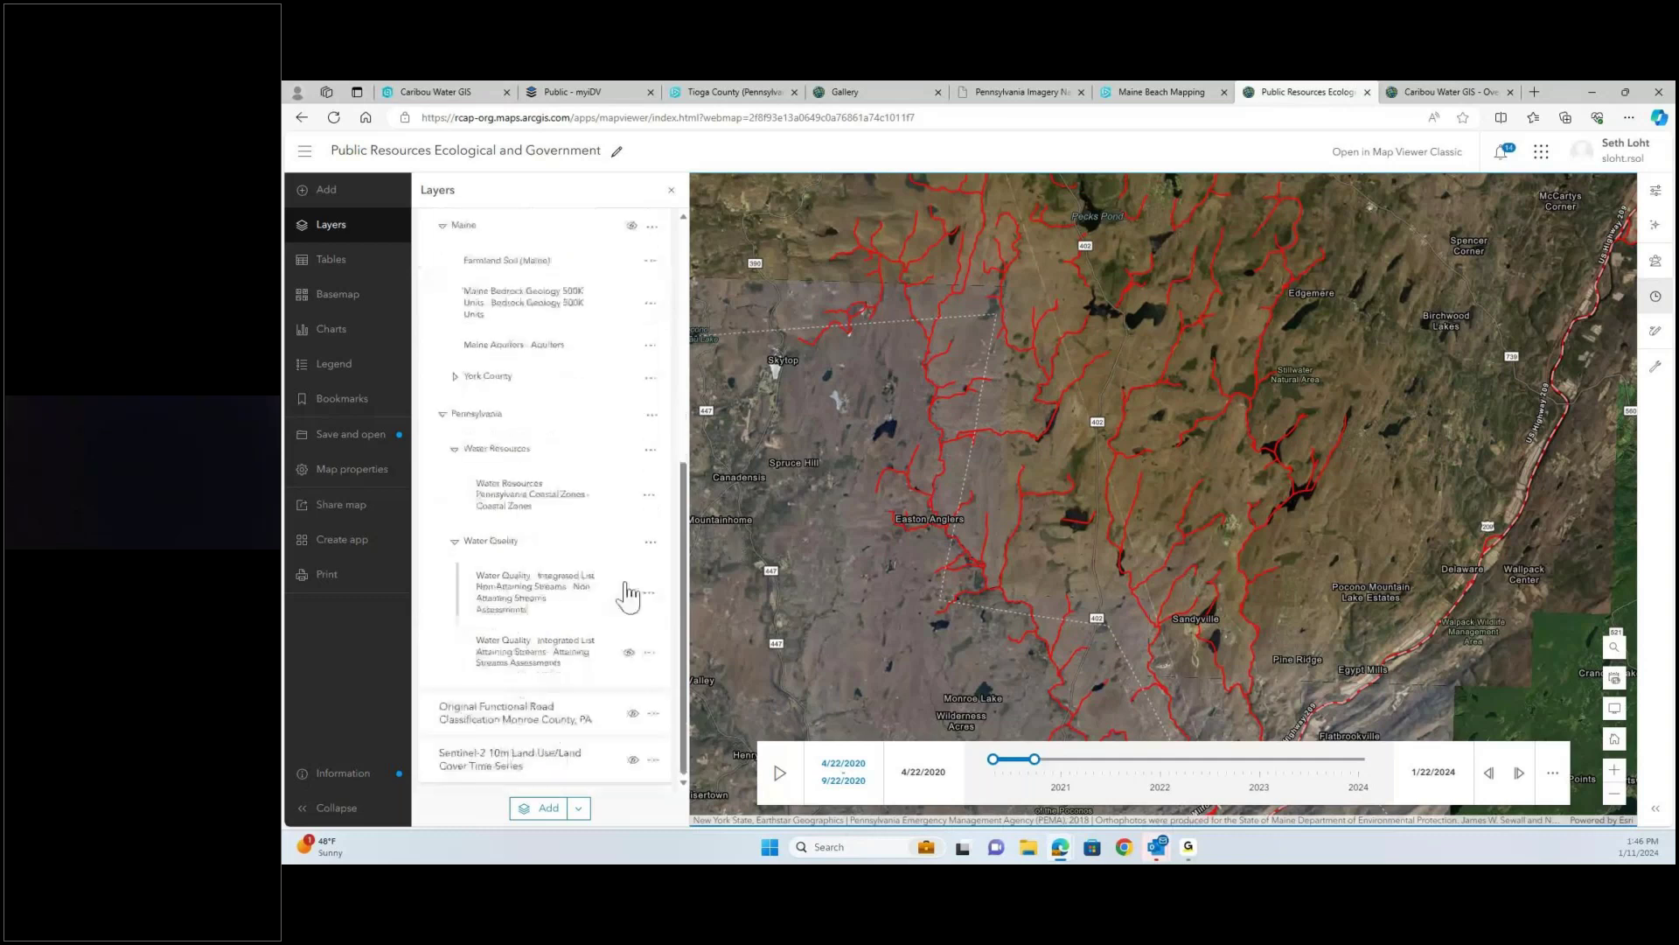
mouse_move(625, 595)
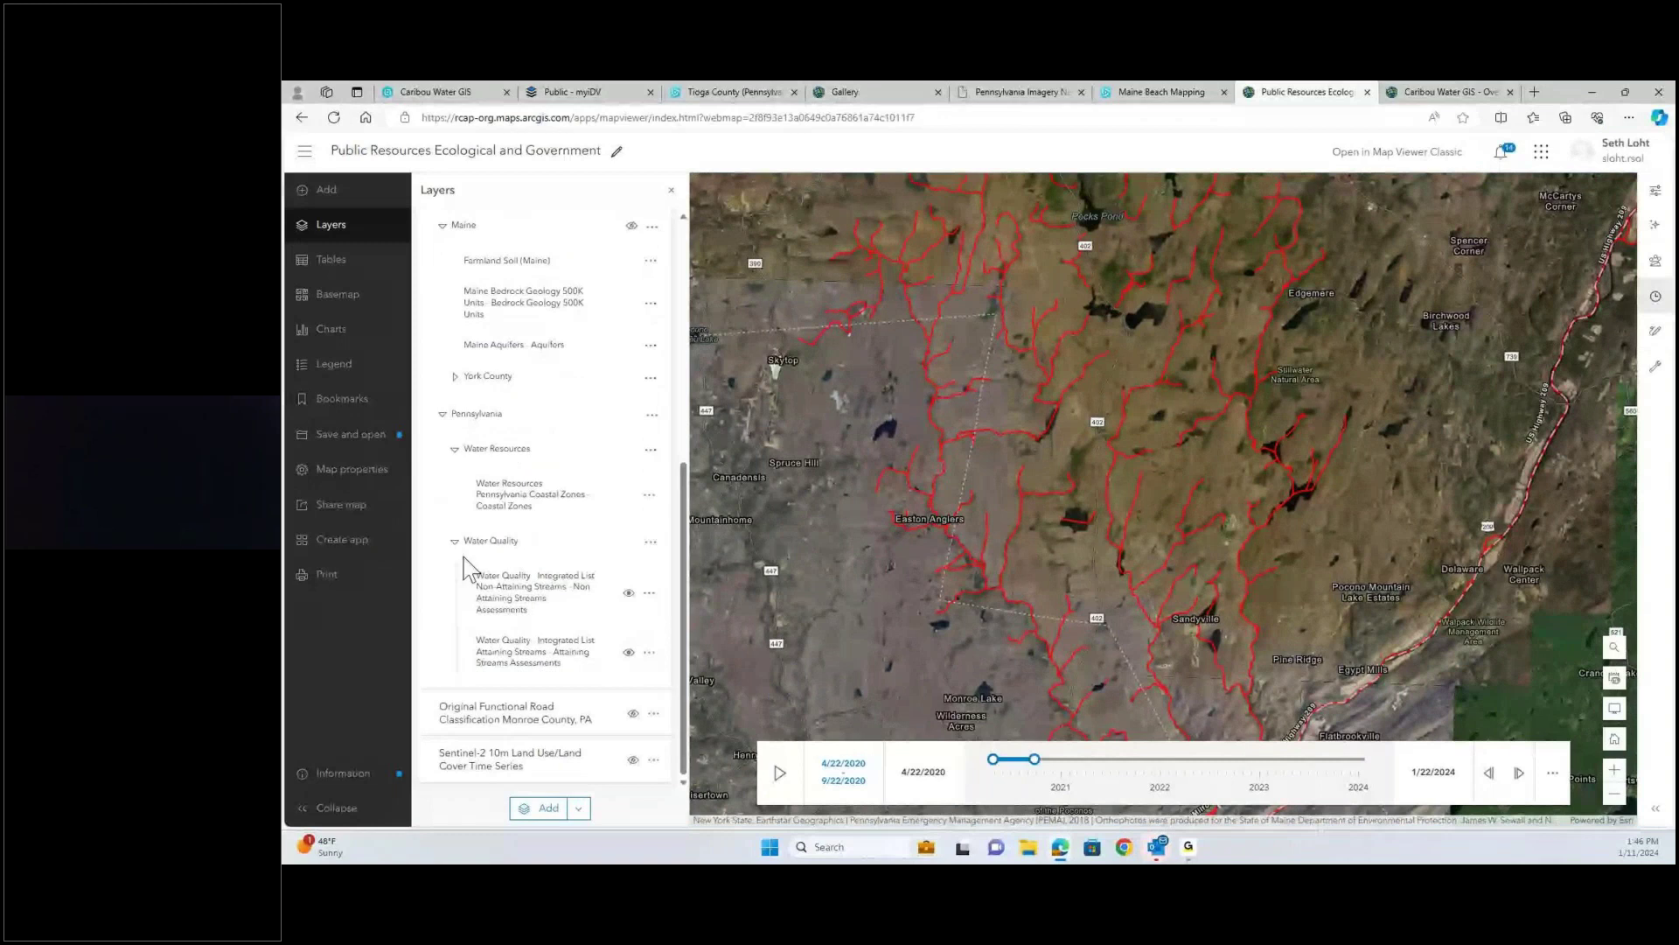
scroll(508, 534, up, 5)
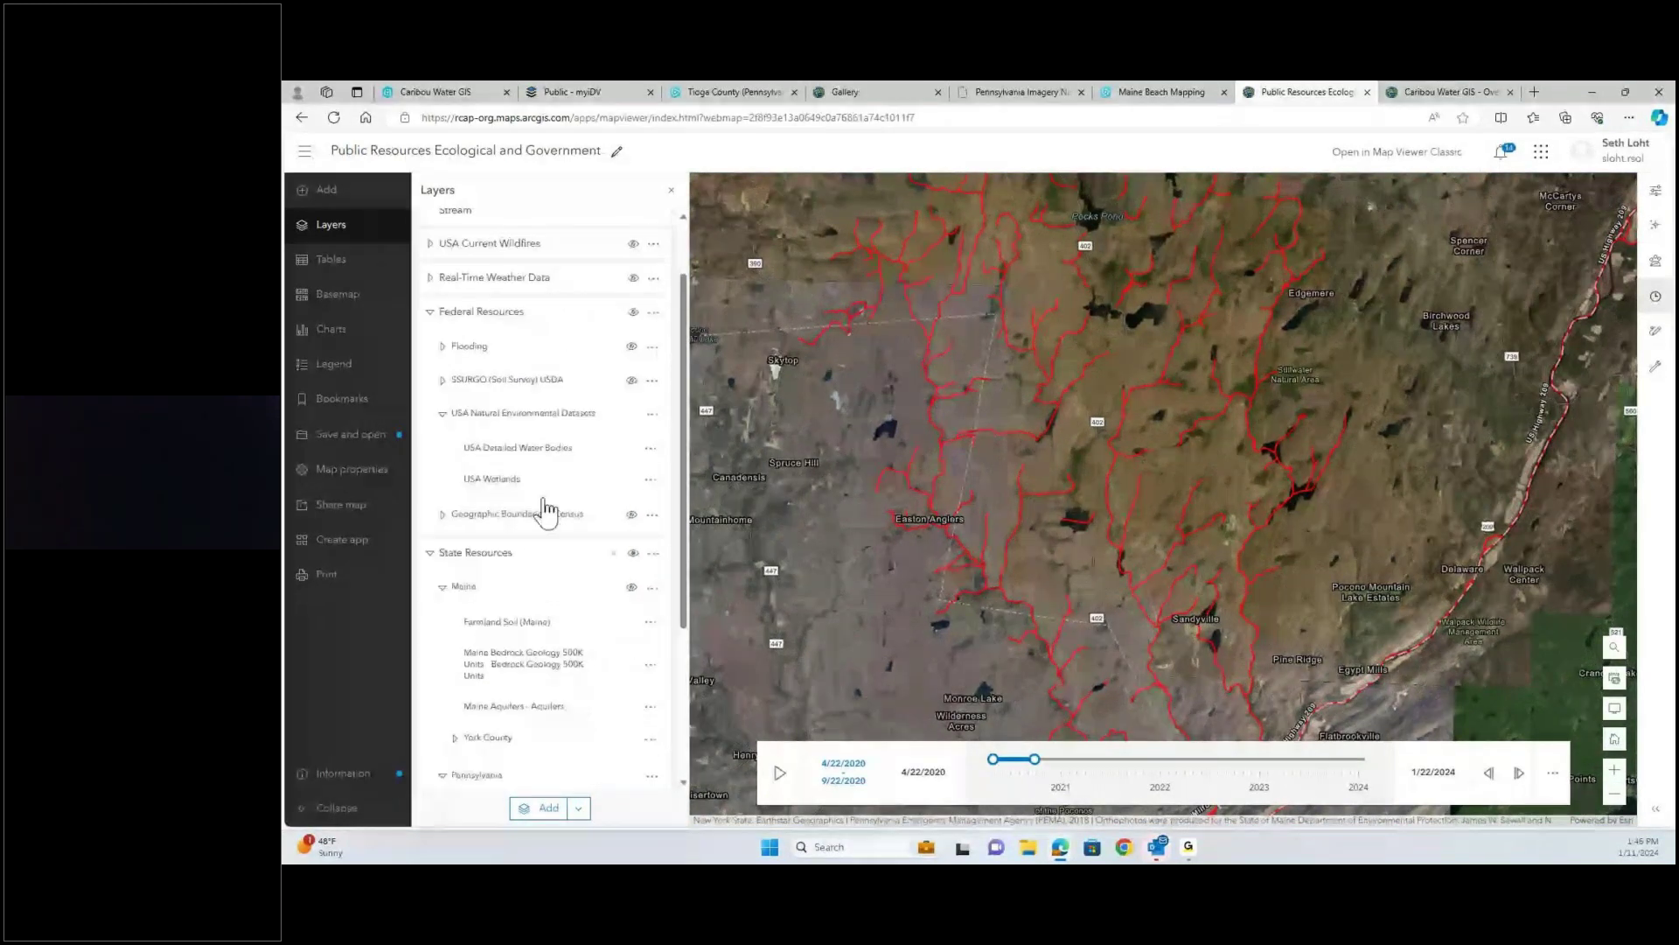
scroll(546, 511, up, 1)
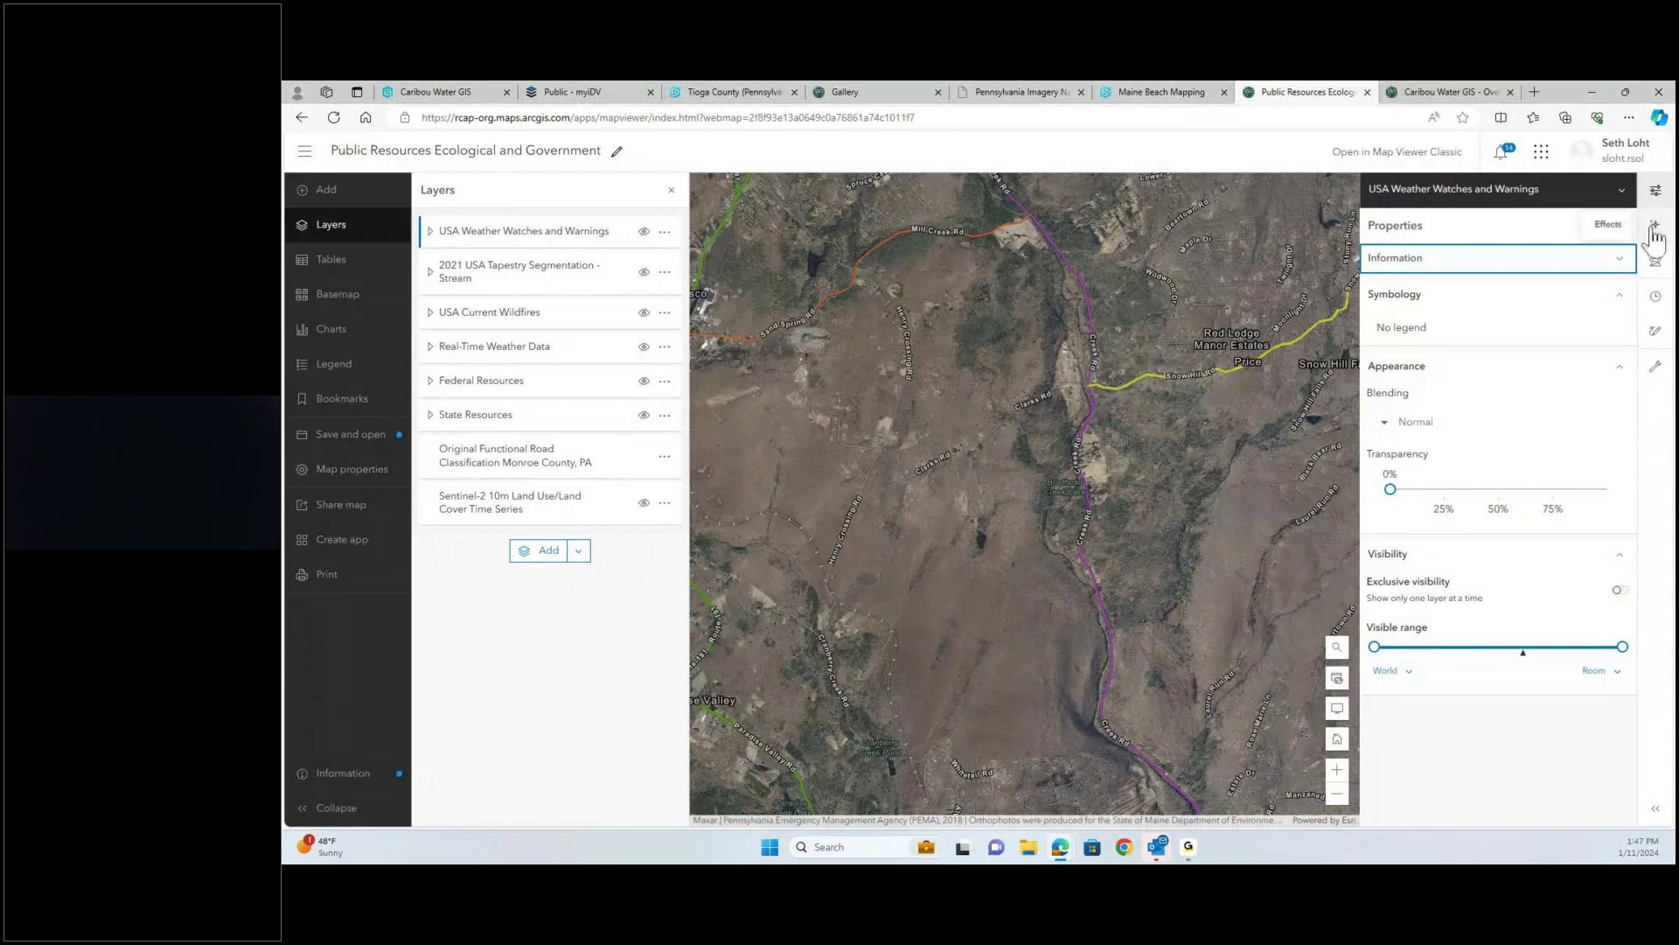
- Compare the functional road classes along Creek Rd and Snow Hill Rd with the Monroe County legend, then close the legend
drag(1056, 379, 885, 470)
scroll(948, 412, up, 2)
scroll(885, 470, up, 1)
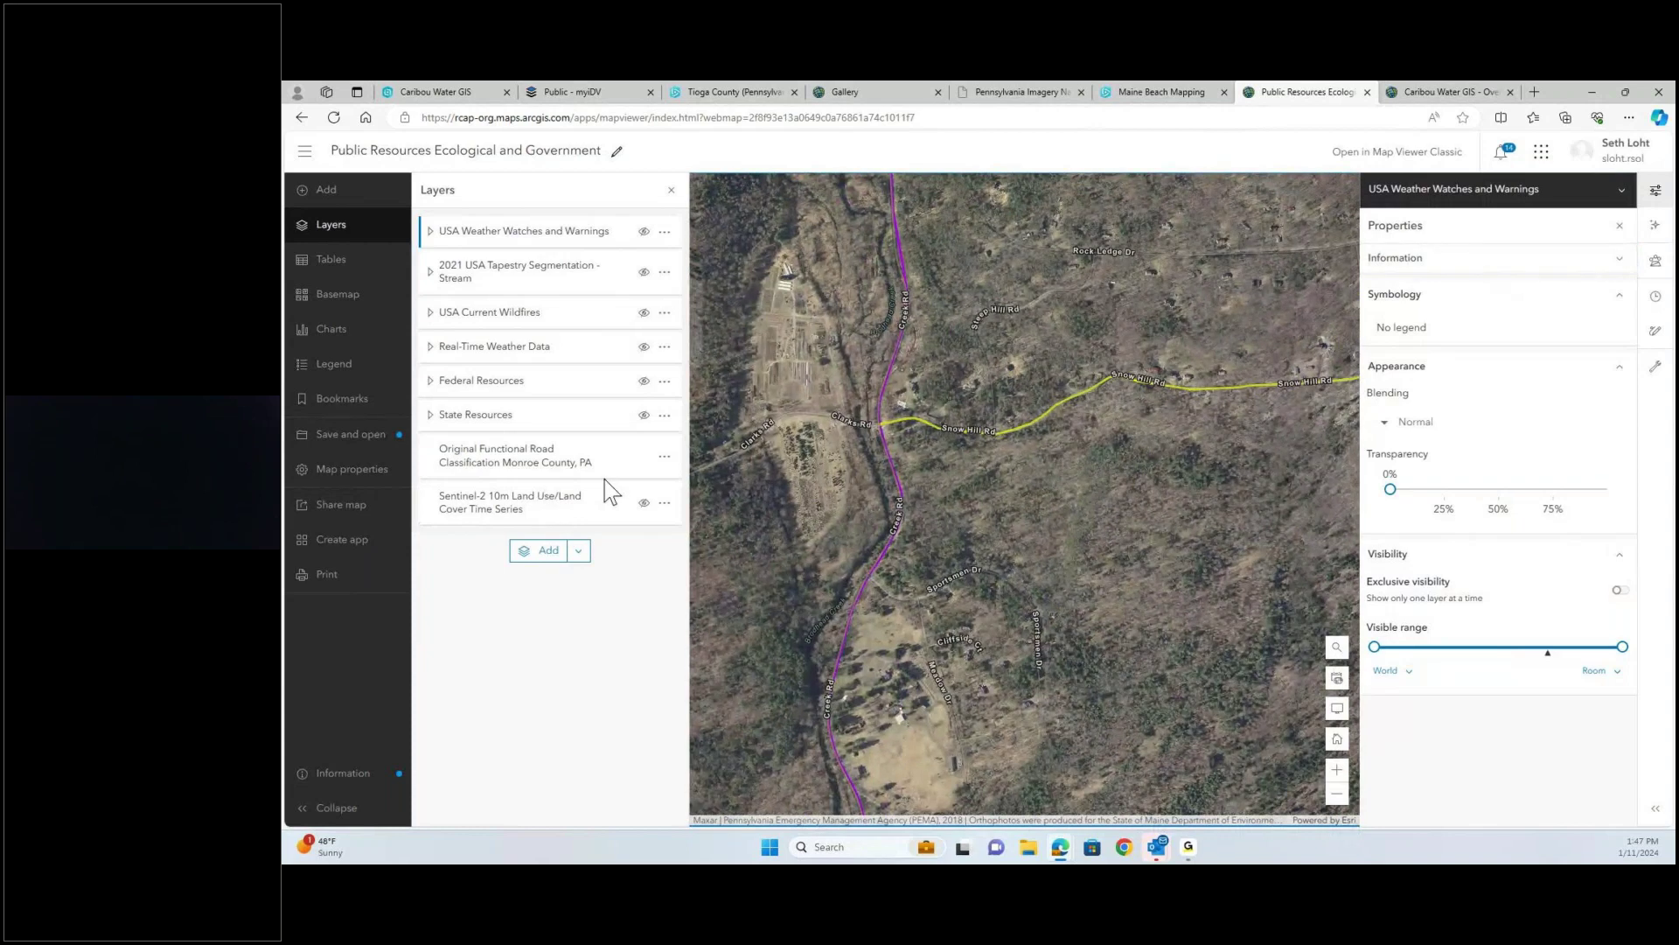
click(645, 504)
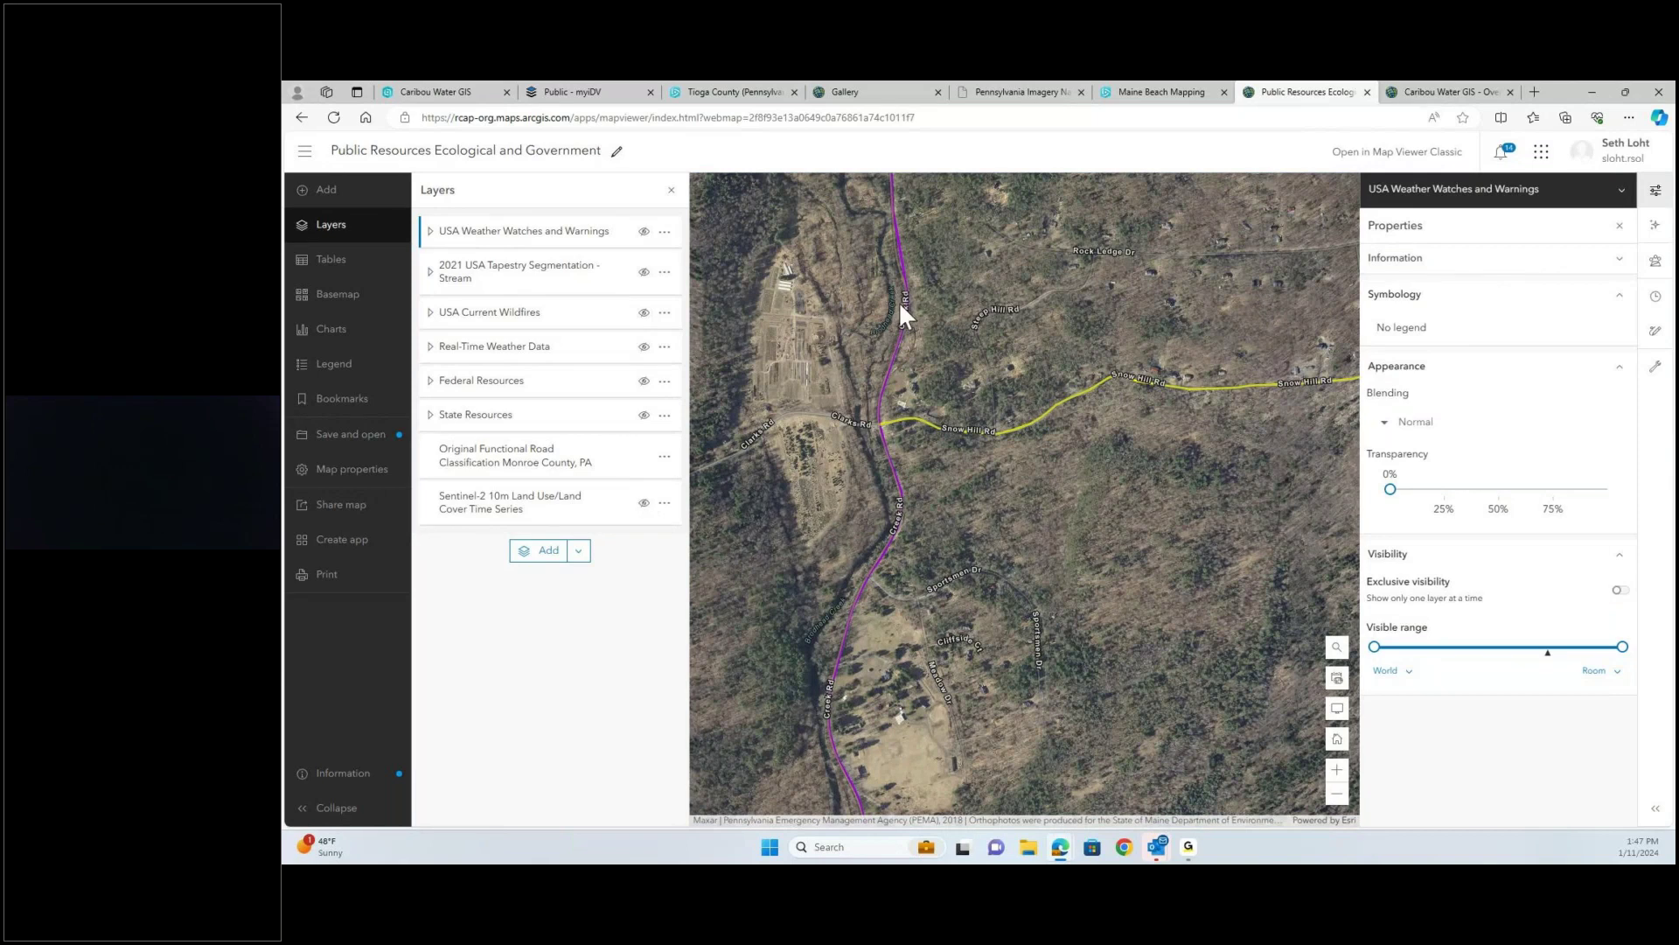
drag(899, 301, 876, 420)
click(319, 362)
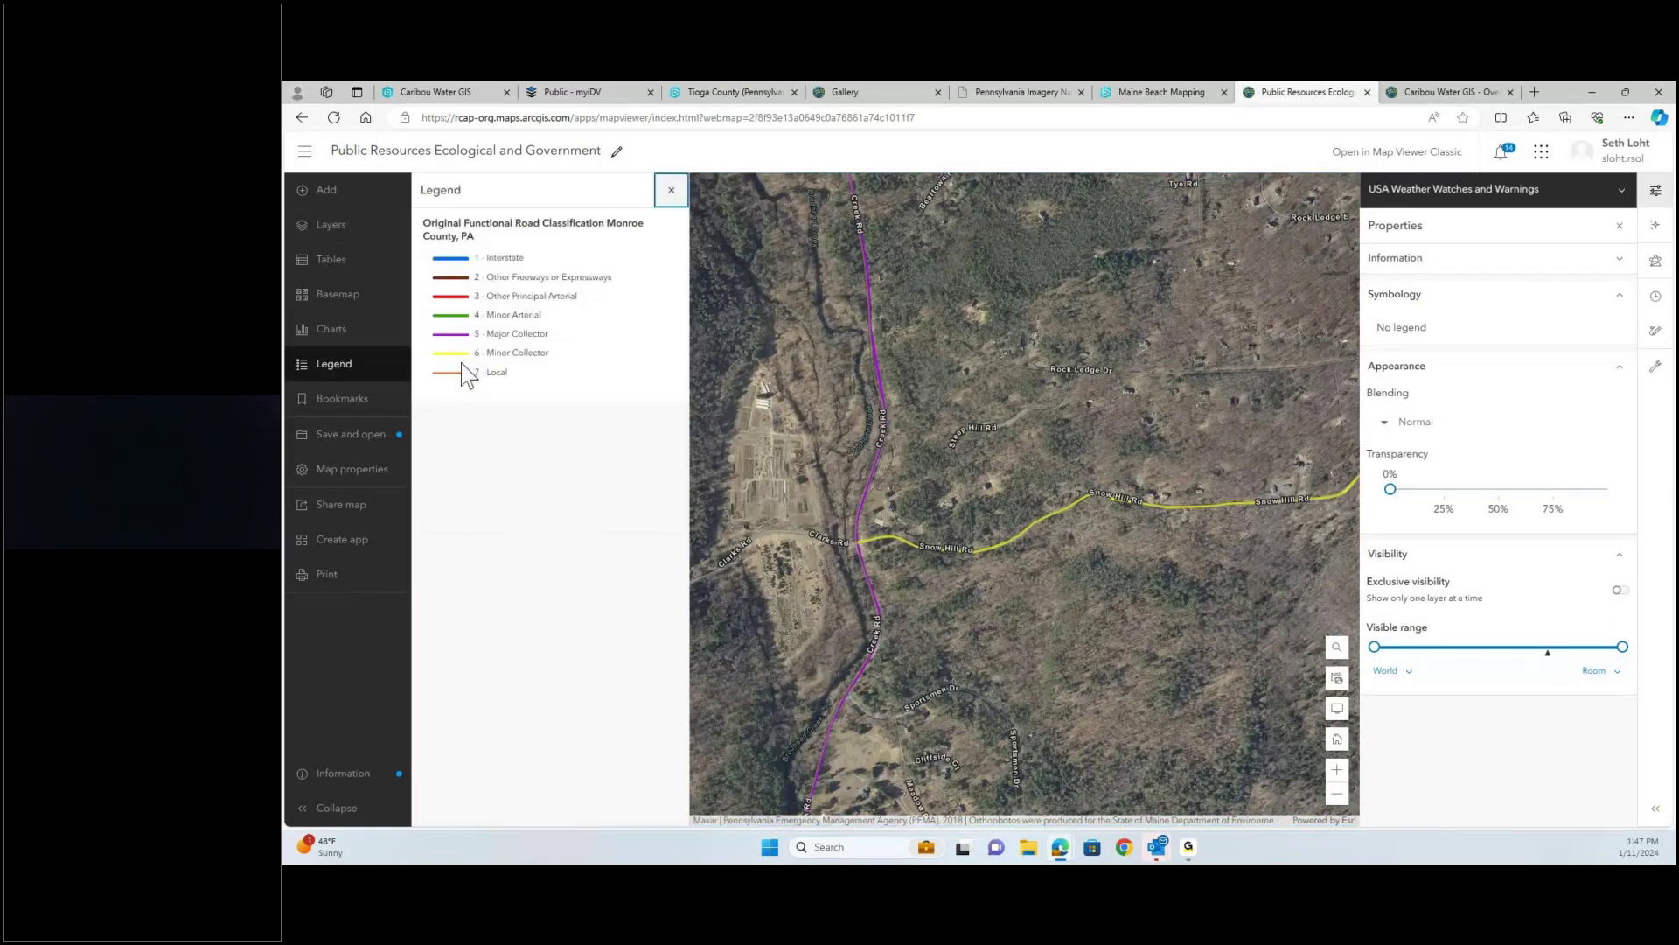
drag(483, 322, 506, 374)
click(504, 316)
click(670, 193)
- Hide the Original Functional Road Classification Monroe County layer and show the Sentinel-2 10m Land Use/Land Cover Time Series layer
click(335, 226)
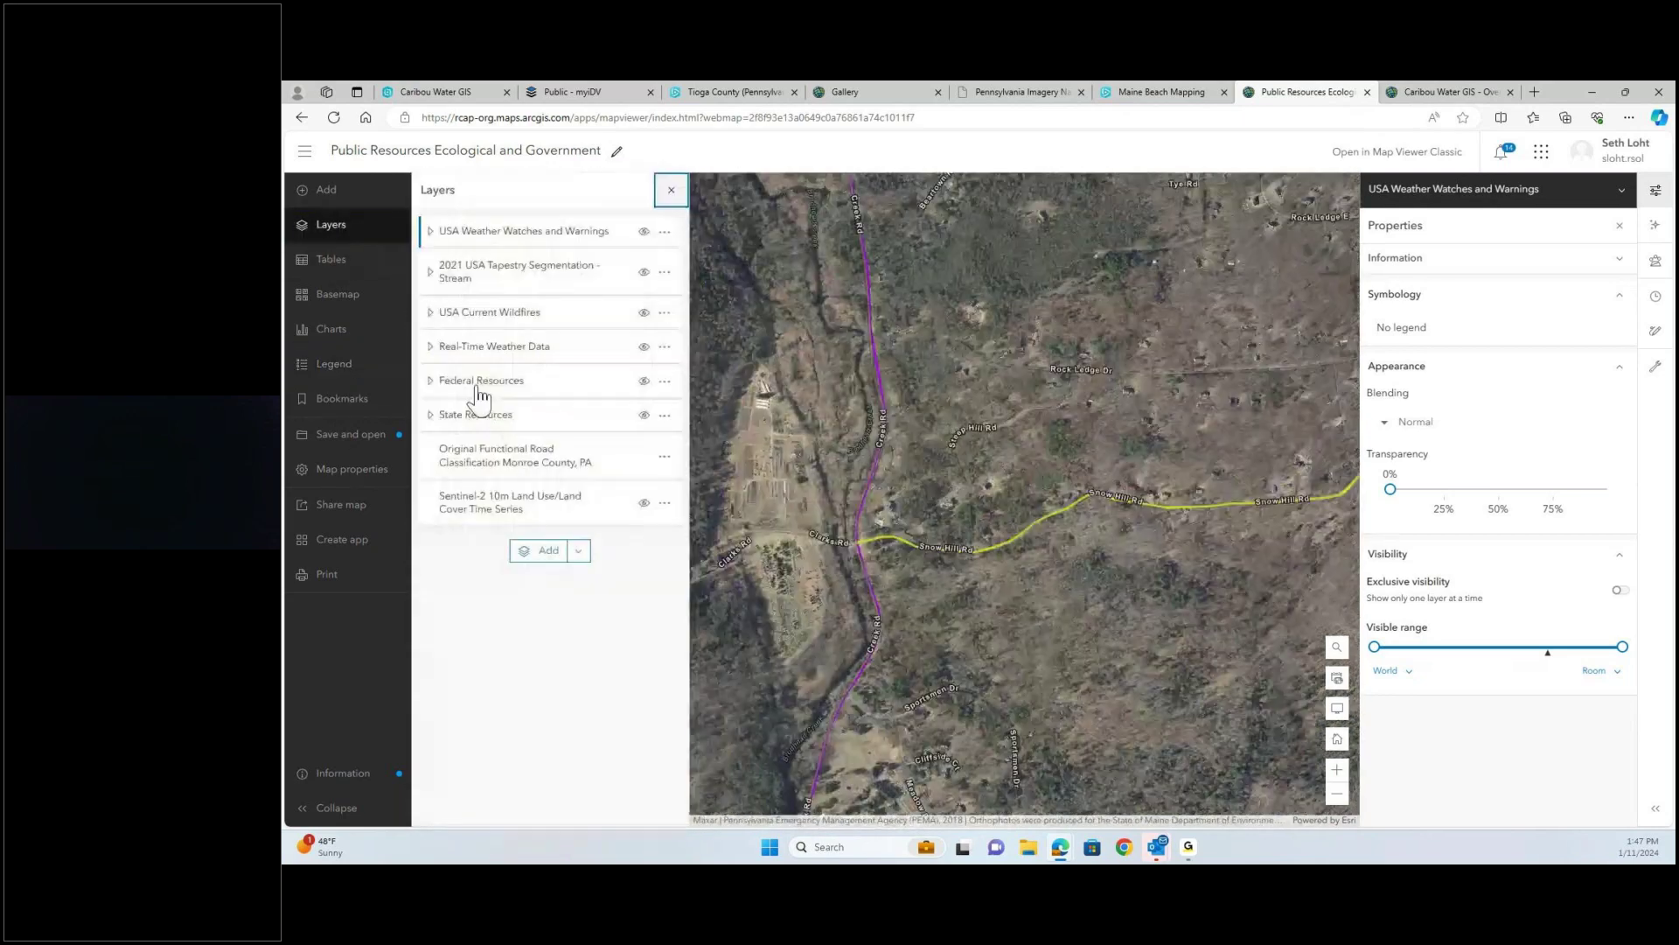
click(643, 456)
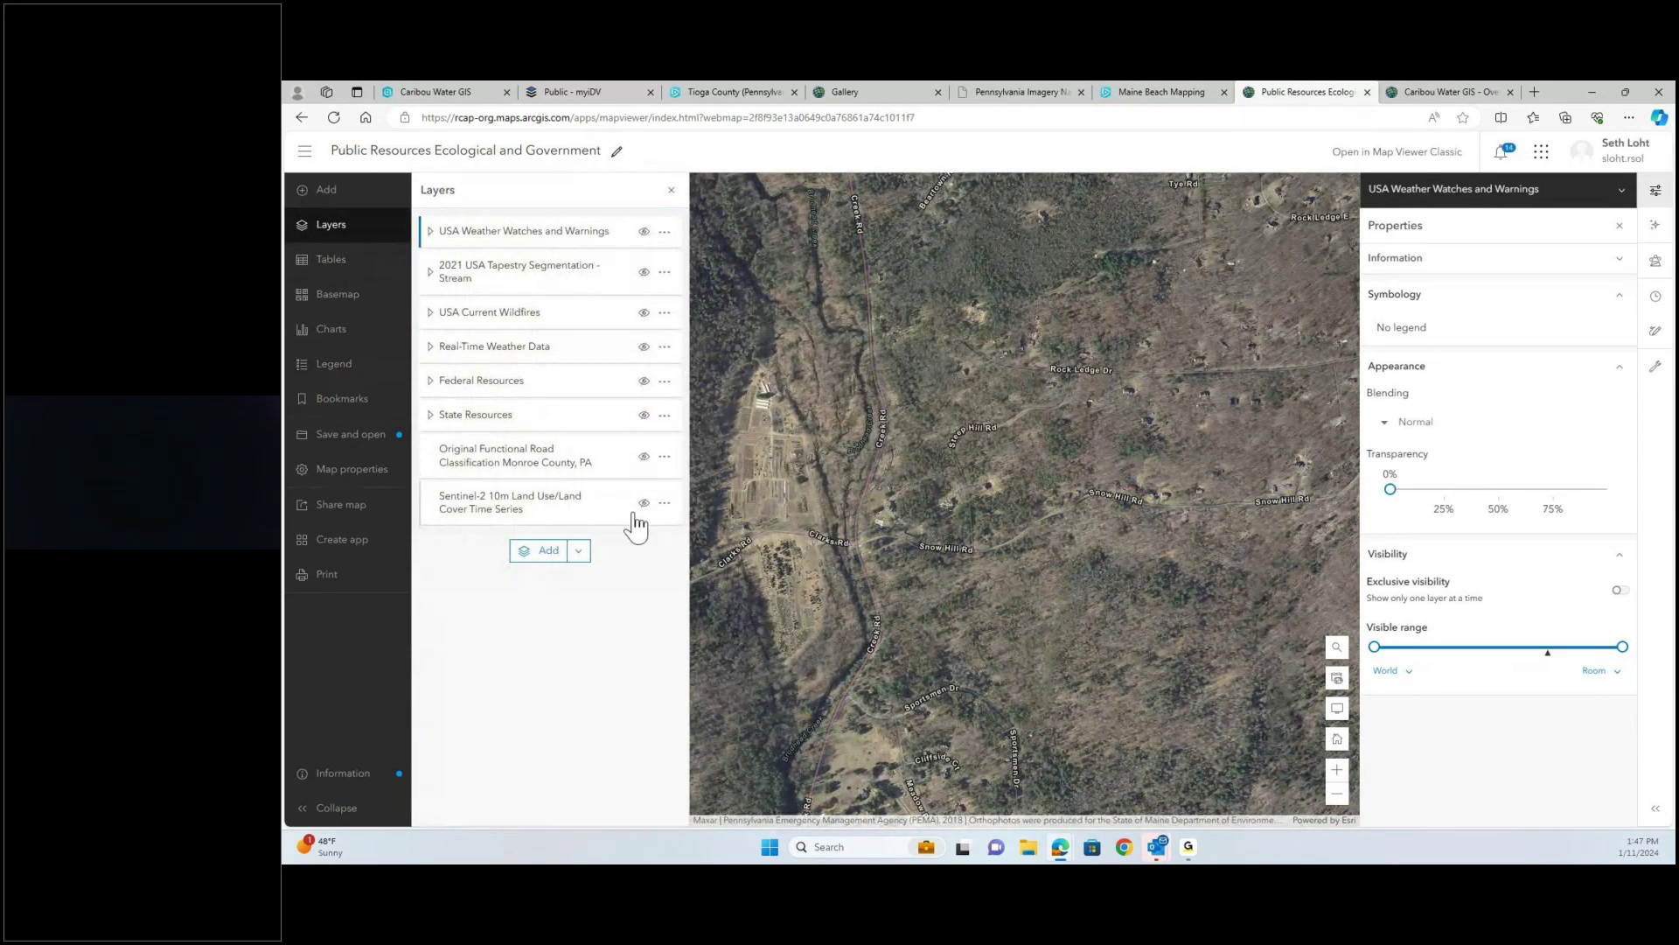
click(644, 504)
scroll(825, 578, down, 2)
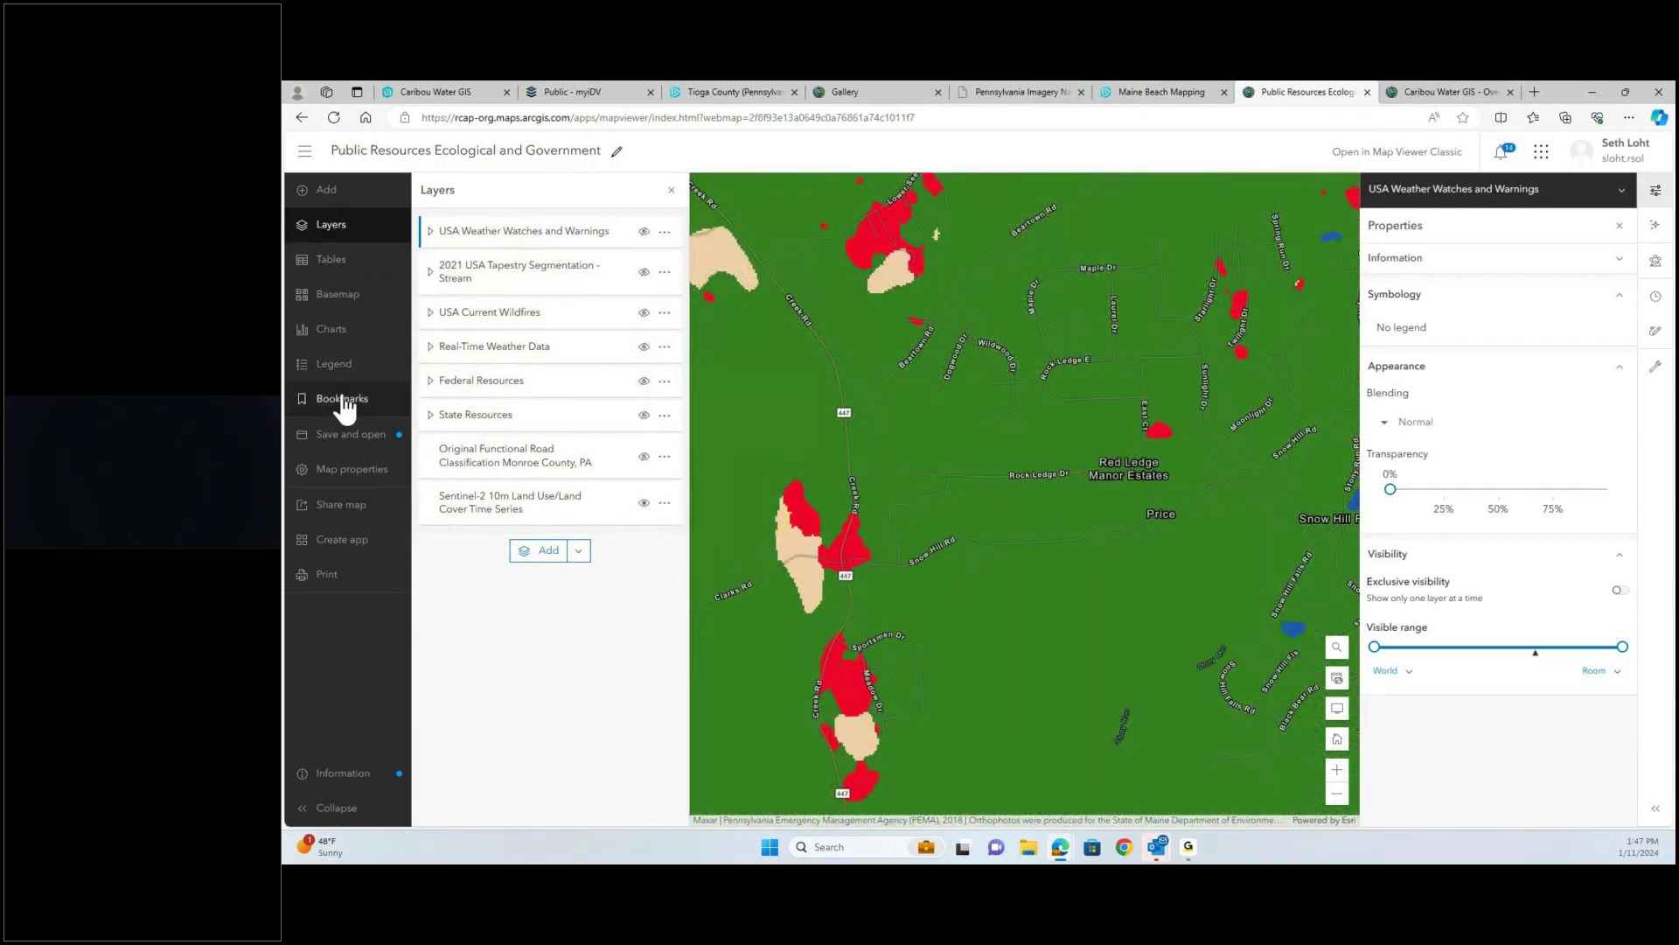
- Display the Sentinel-2 land cover legend and compare its classes with the map from Price to Mount Pocono
click(334, 363)
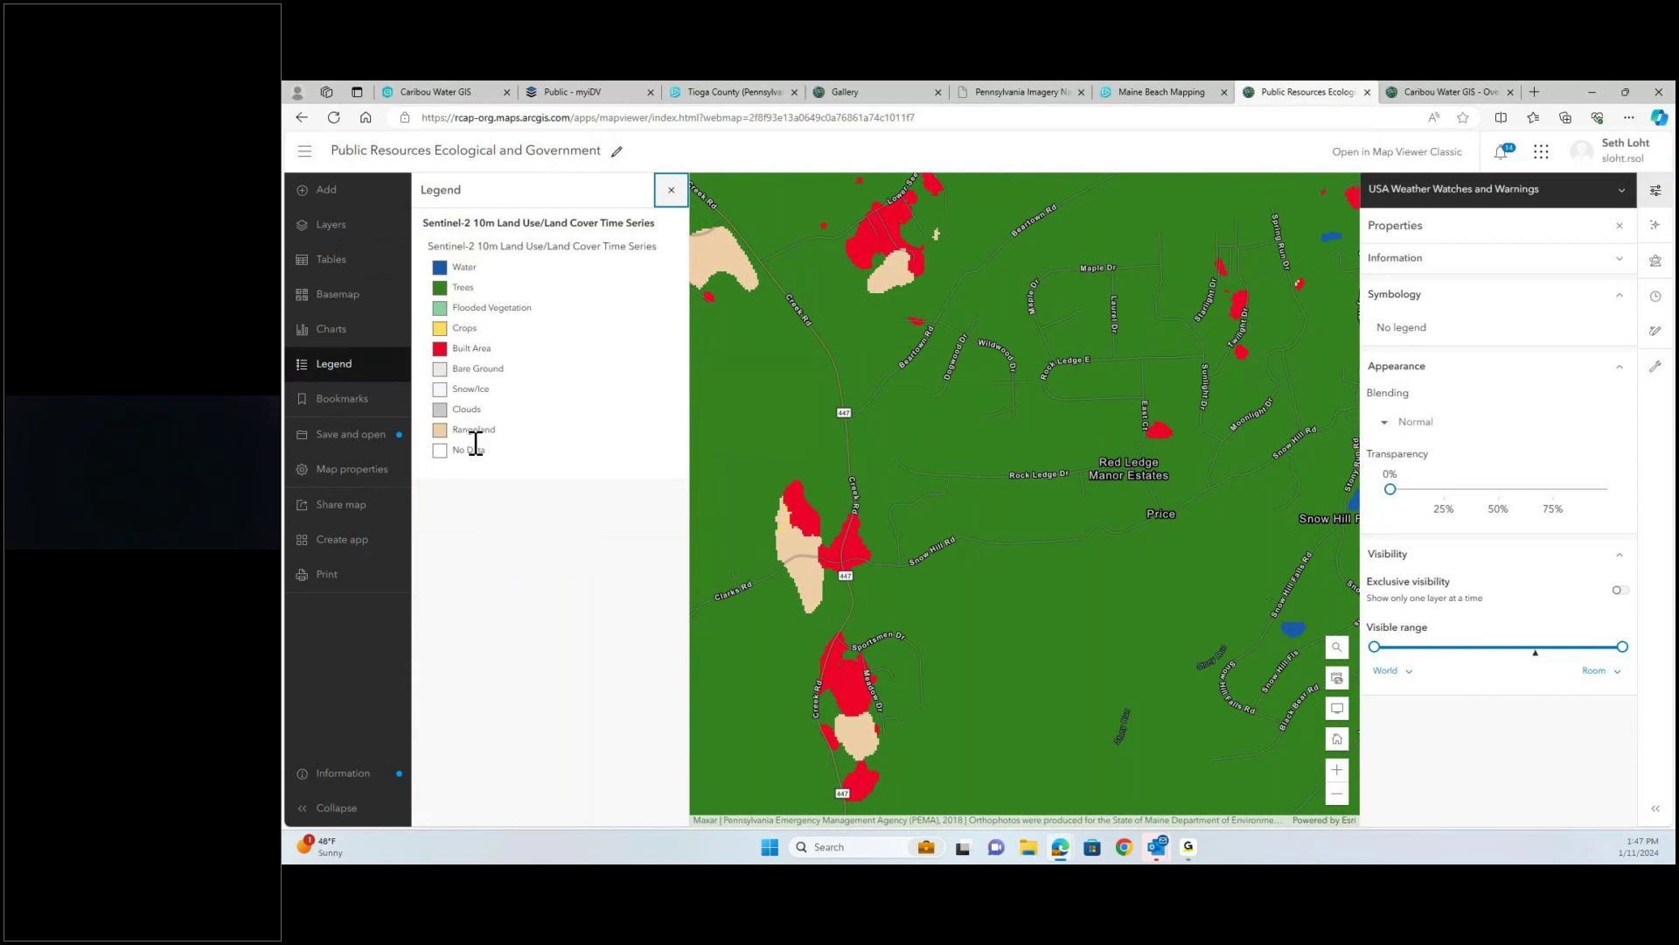
drag(573, 246, 654, 252)
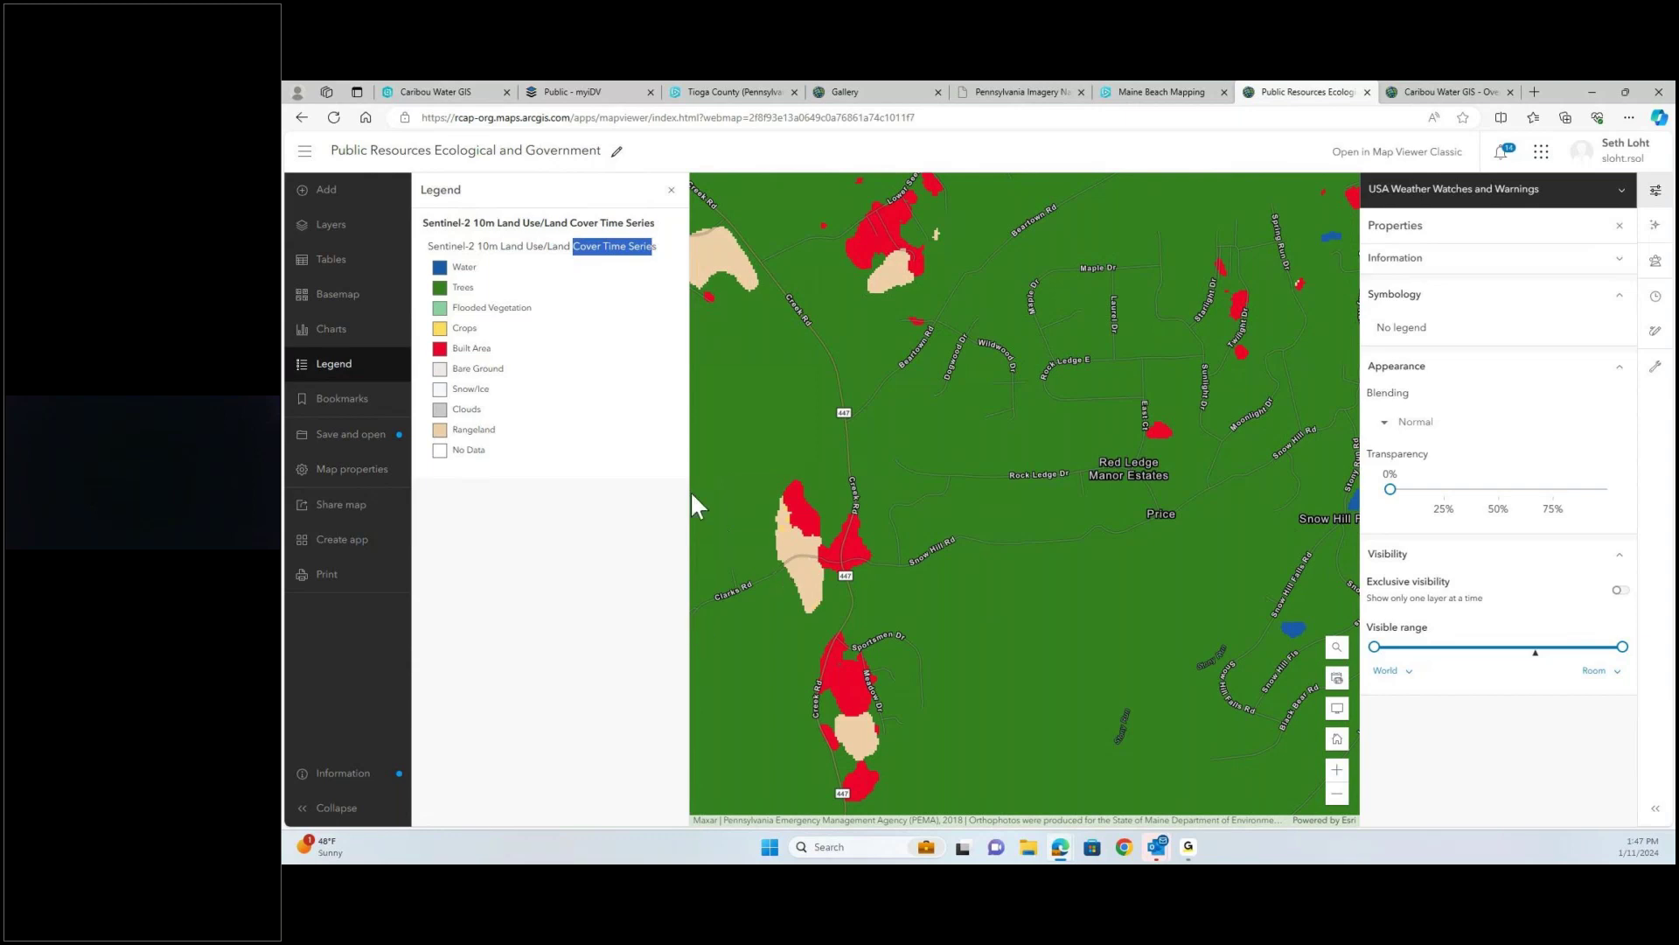
scroll(779, 579, down, 2)
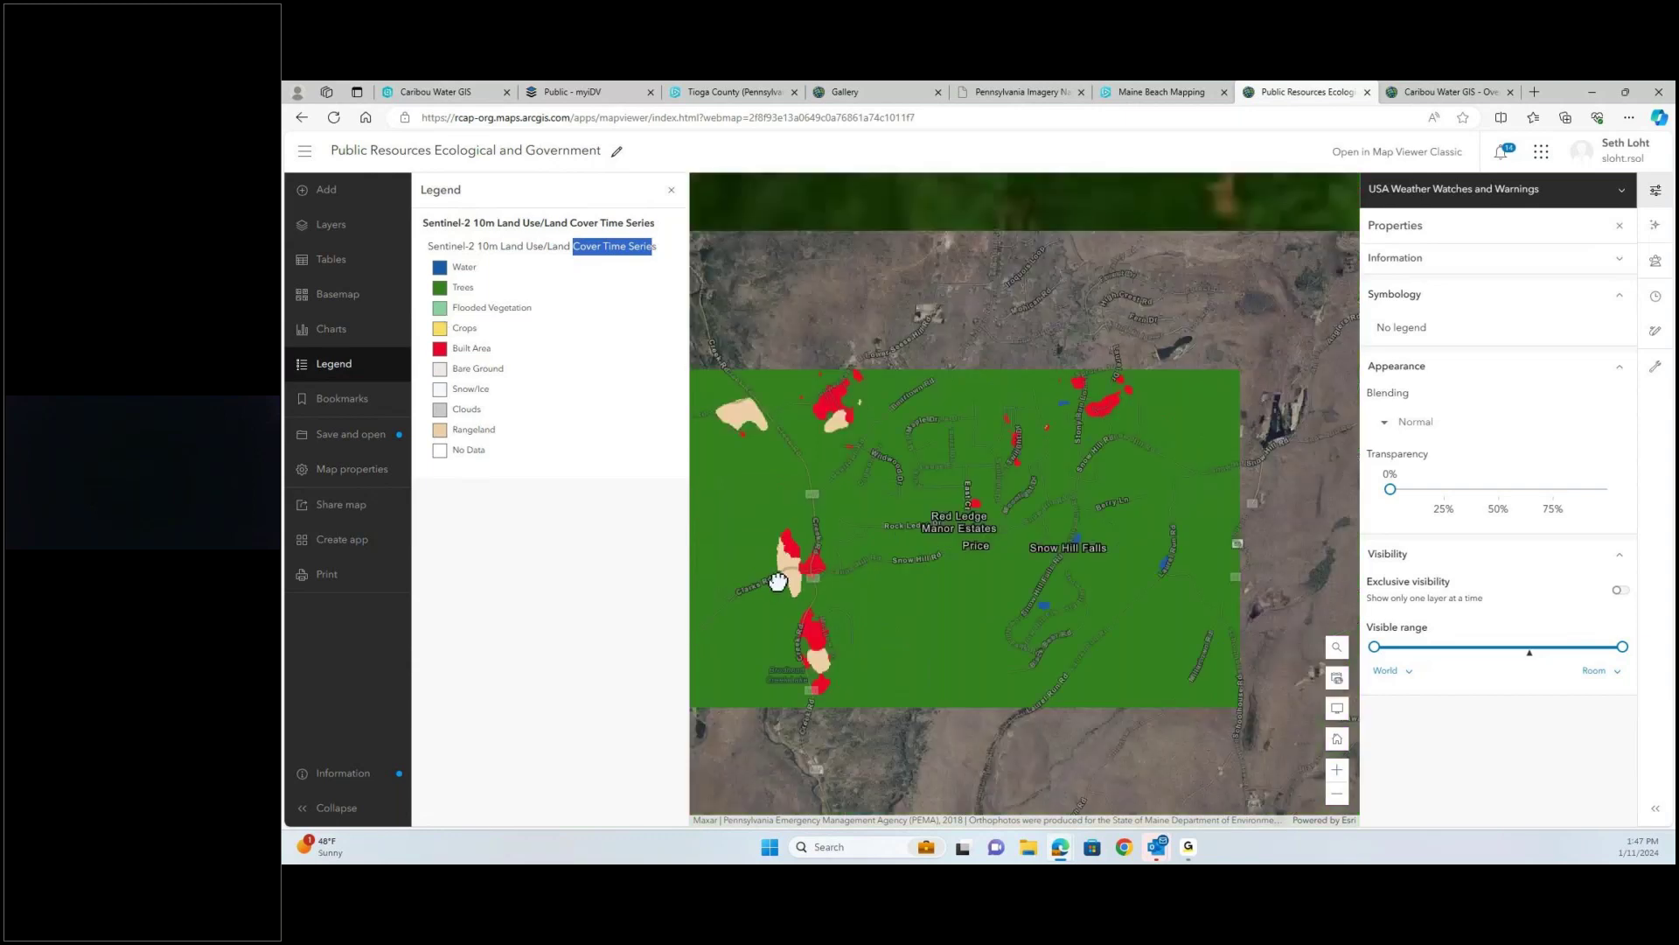
scroll(787, 581, down, 4)
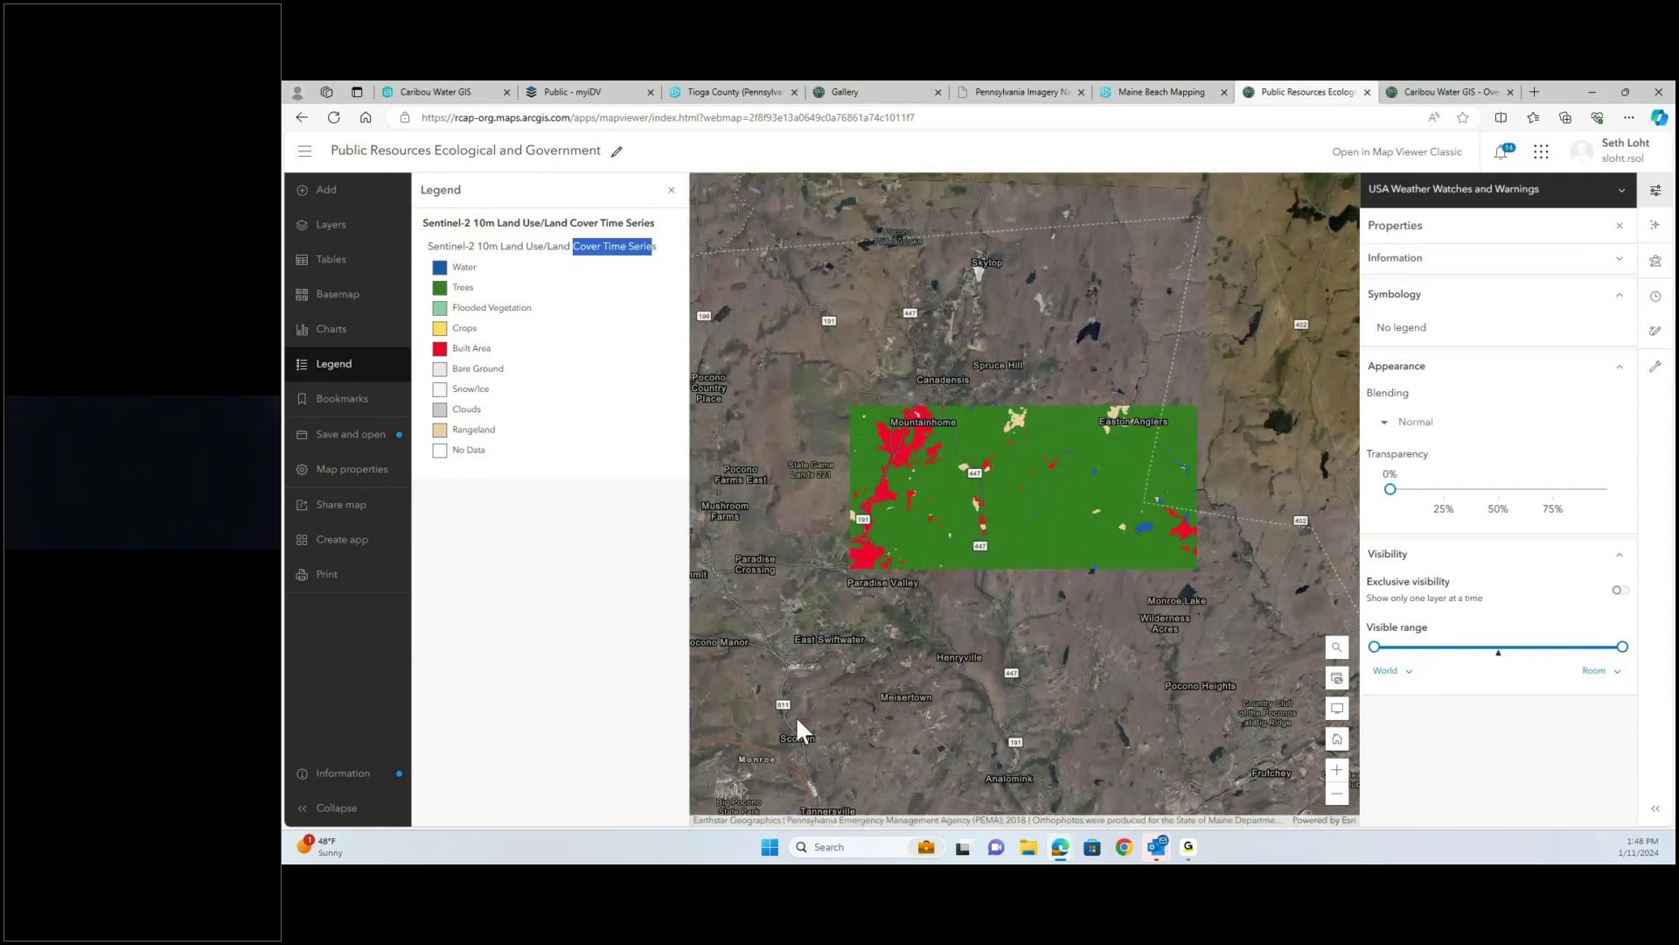
scroll(778, 564, up, 3)
scroll(778, 499, up, 2)
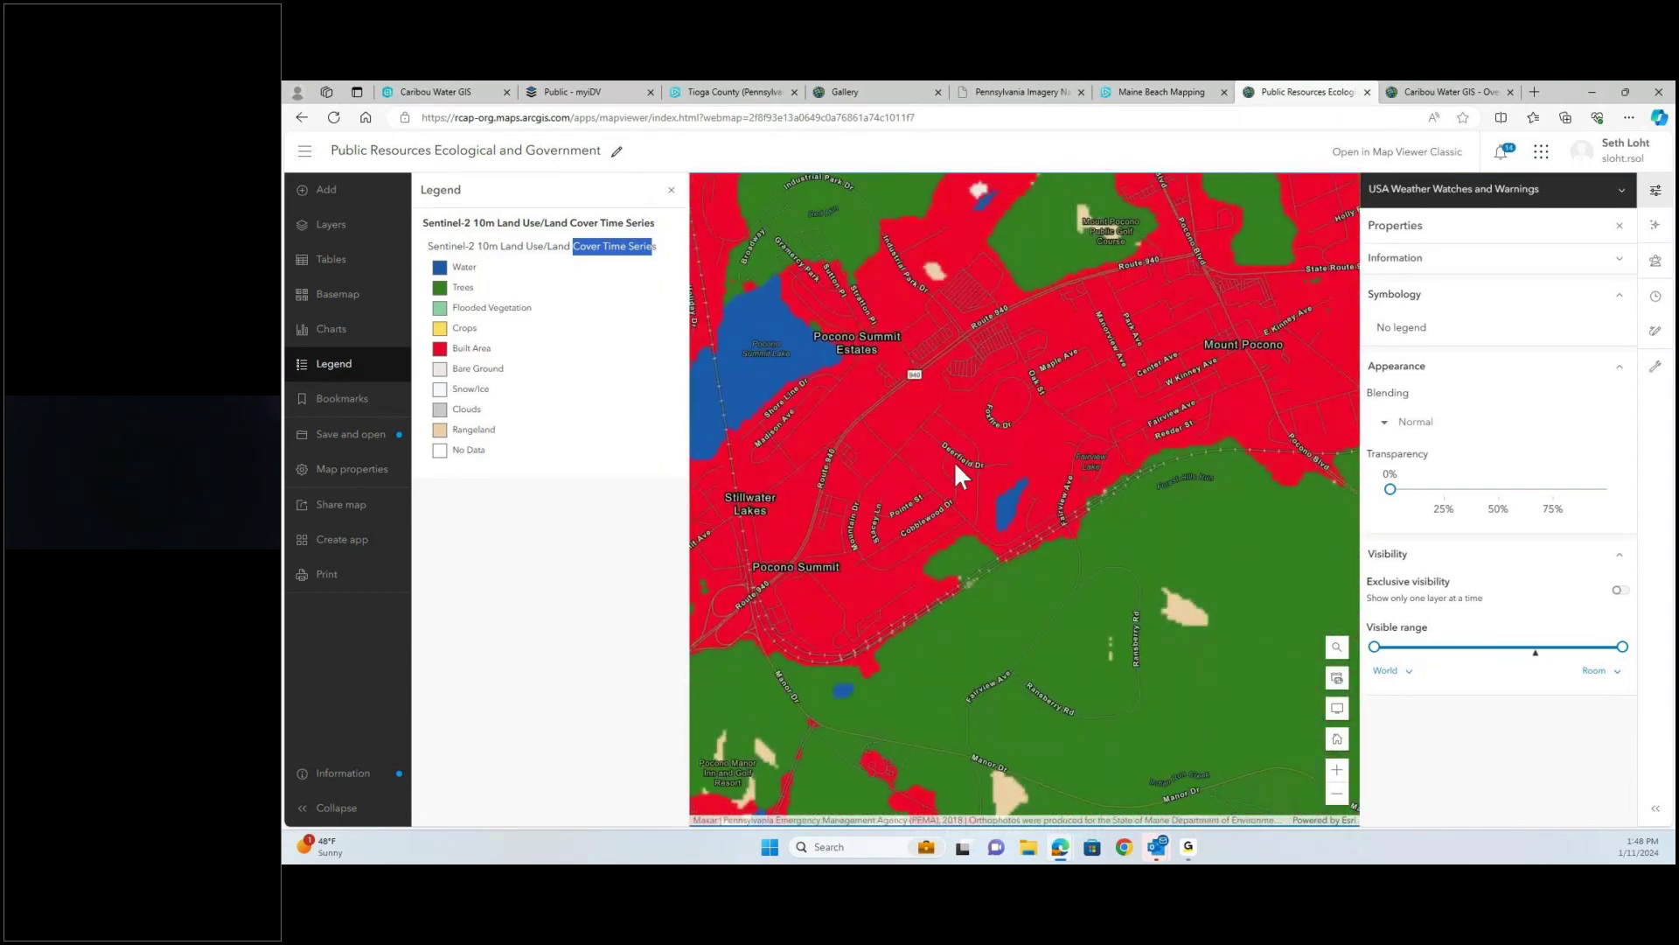
- Read the built-area pop-up near Pocono Summit, close it, and examine the land cover around Stillwater Lake
drag(964, 616, 1062, 474)
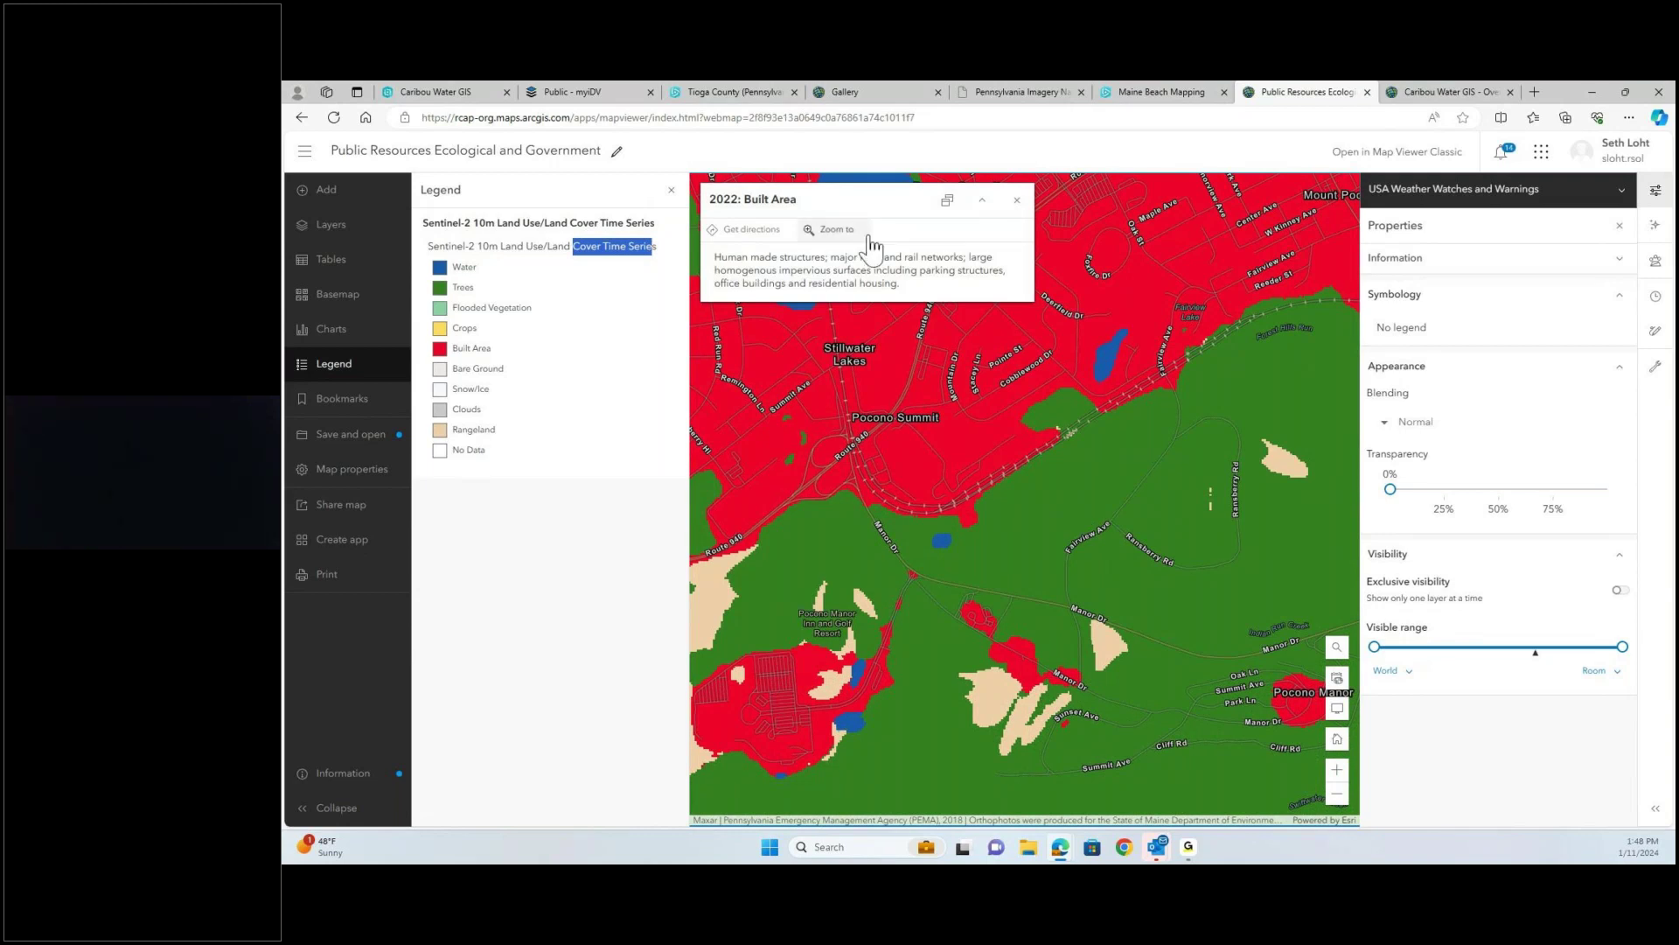
click(1014, 200)
scroll(1068, 479, down, 2)
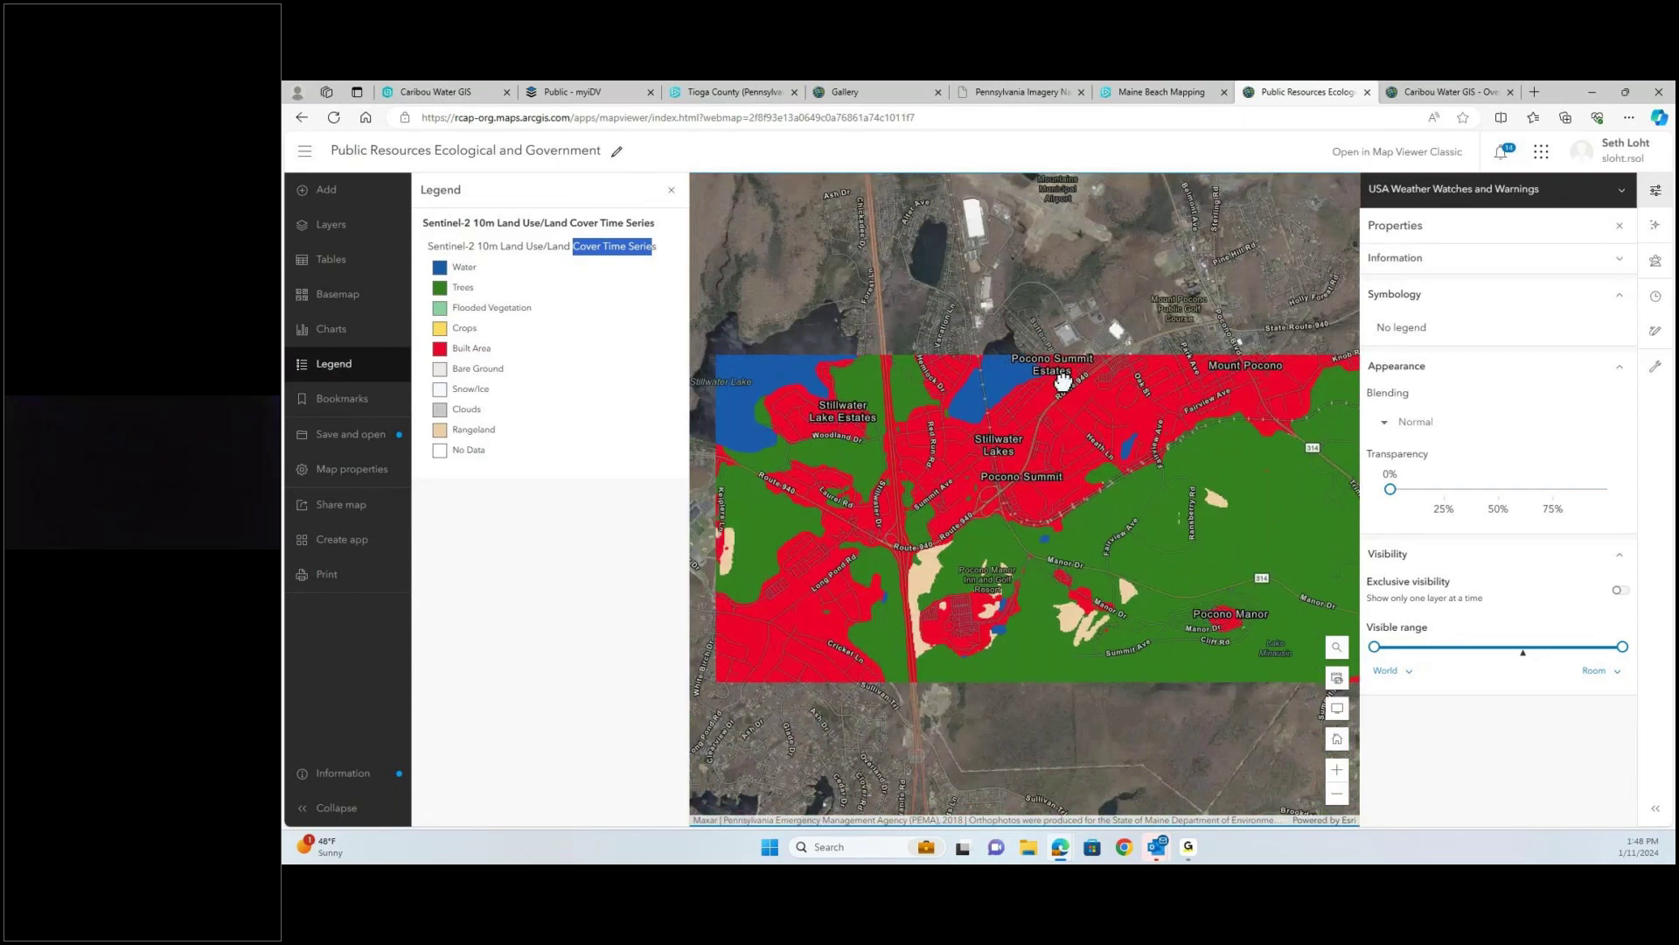
drag(714, 369, 911, 430)
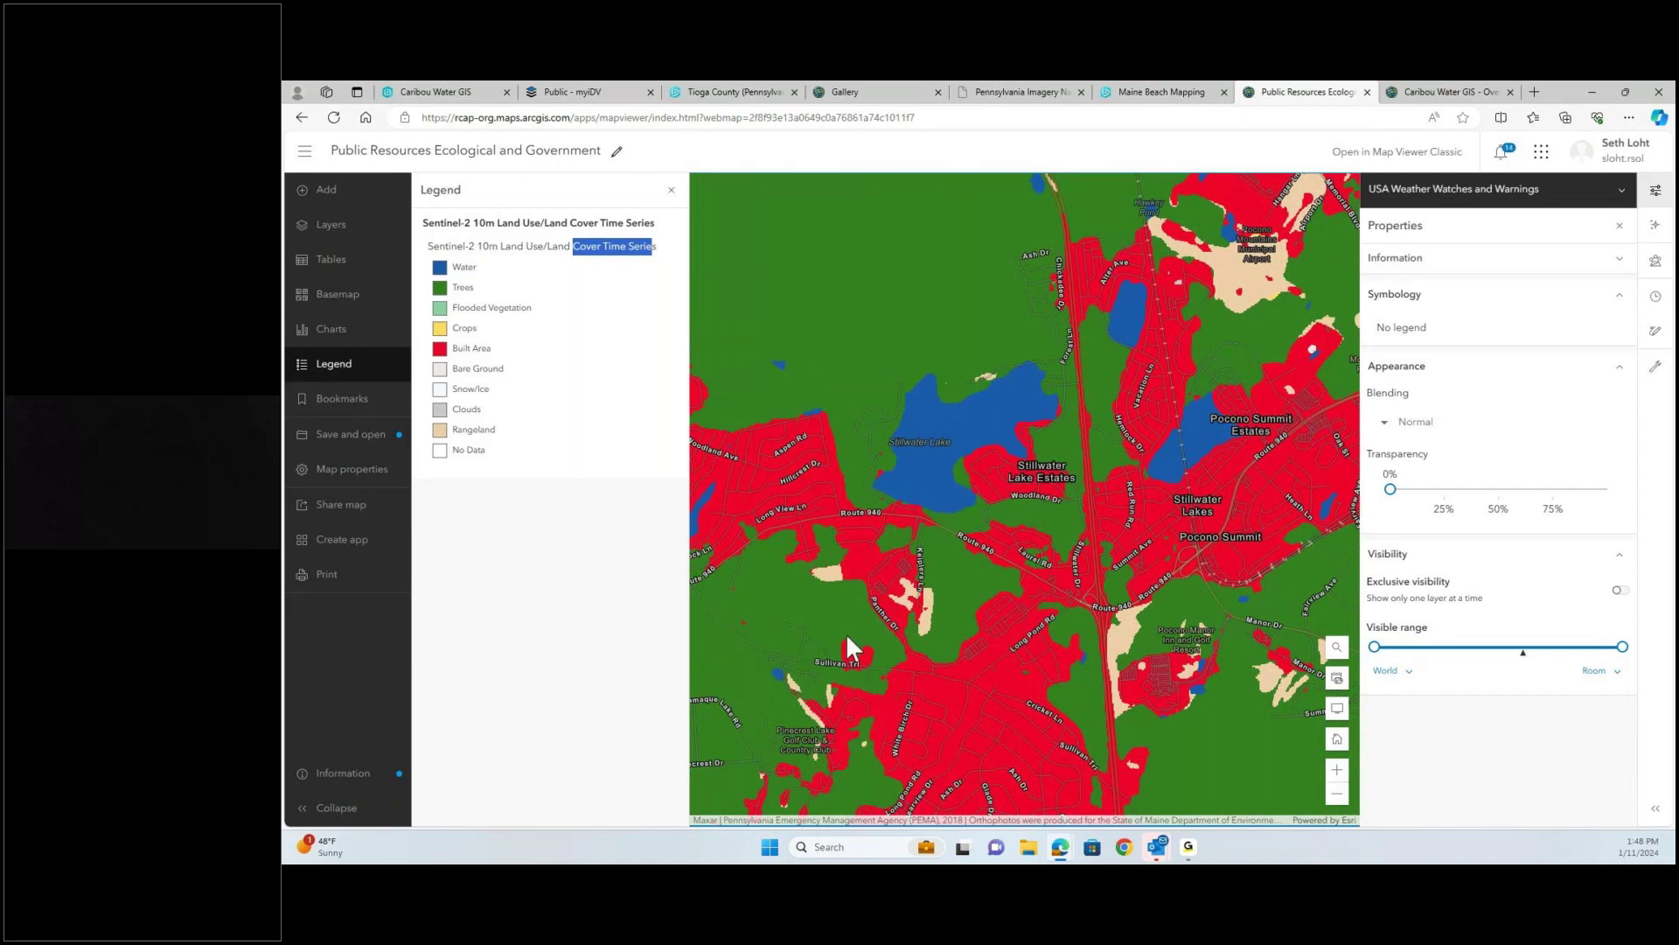
drag(952, 685, 881, 664)
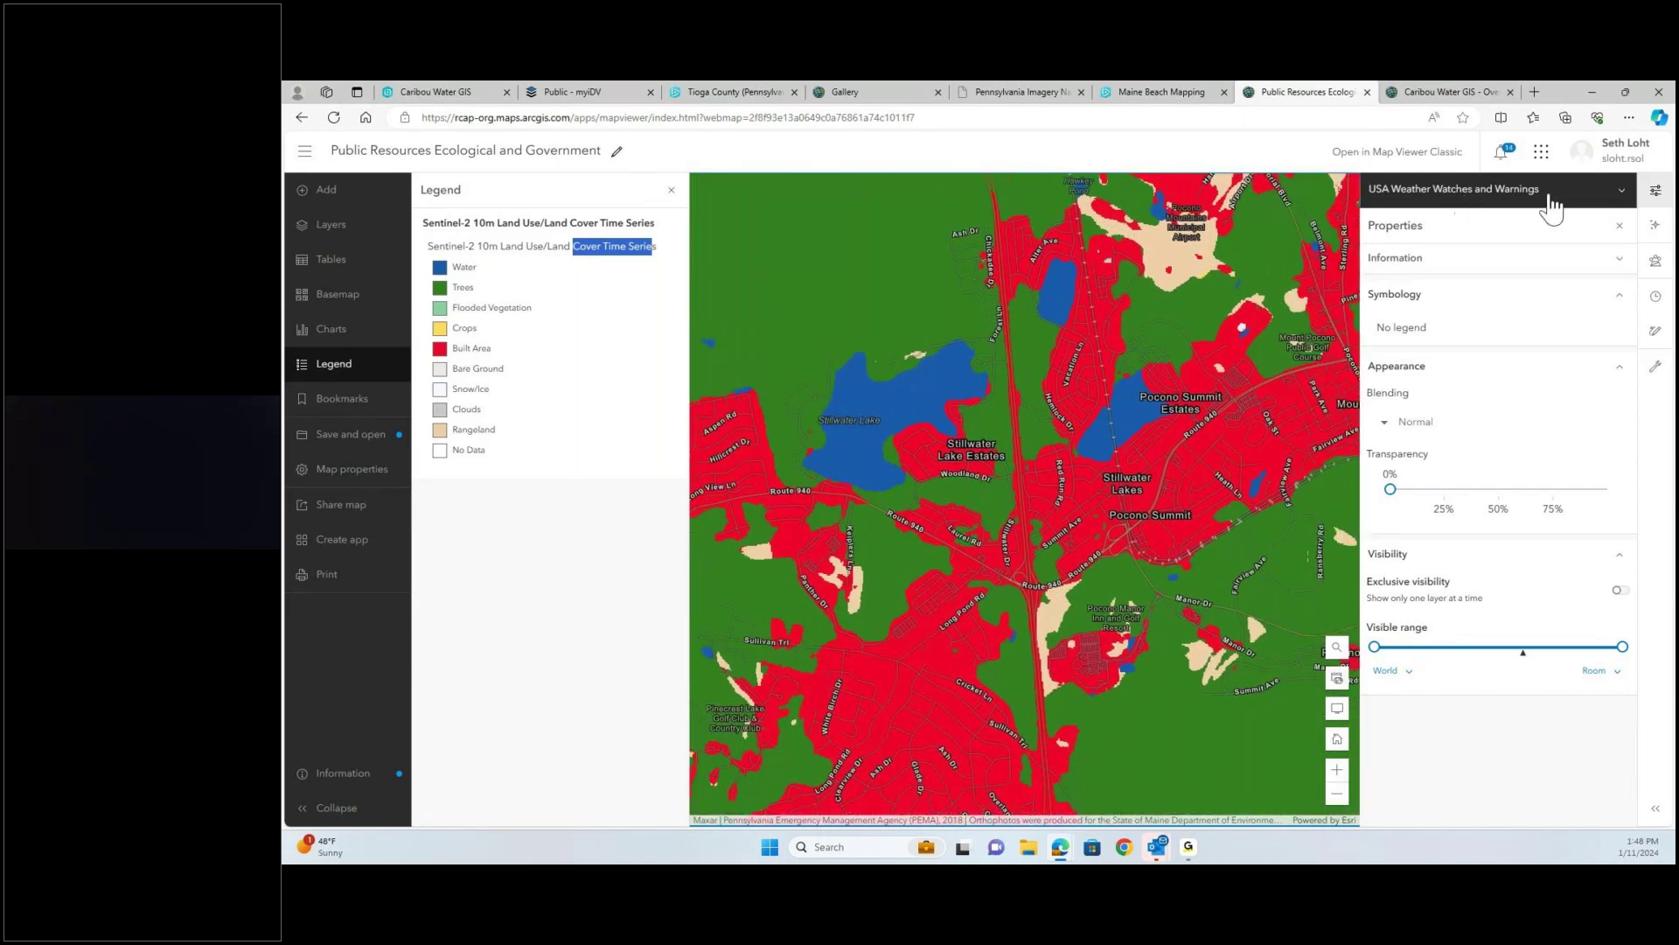
- Close the USA Weather Watches and Warnings properties and the Sentinel-2 land cover legend
click(1619, 225)
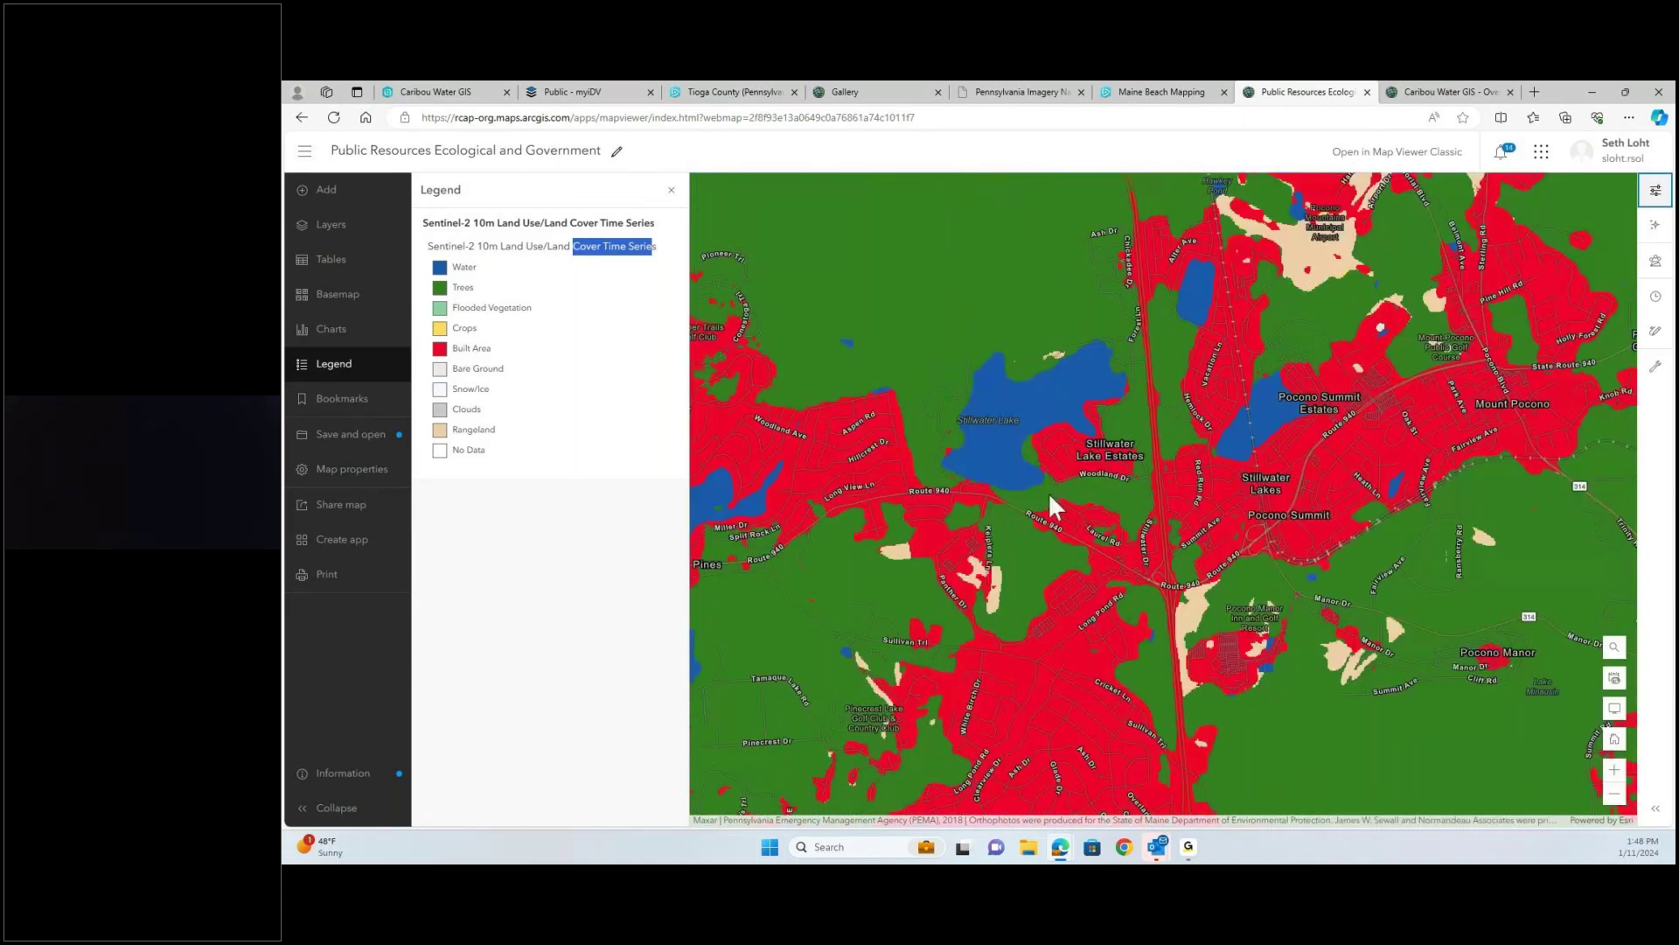
scroll(1048, 492, down, 1)
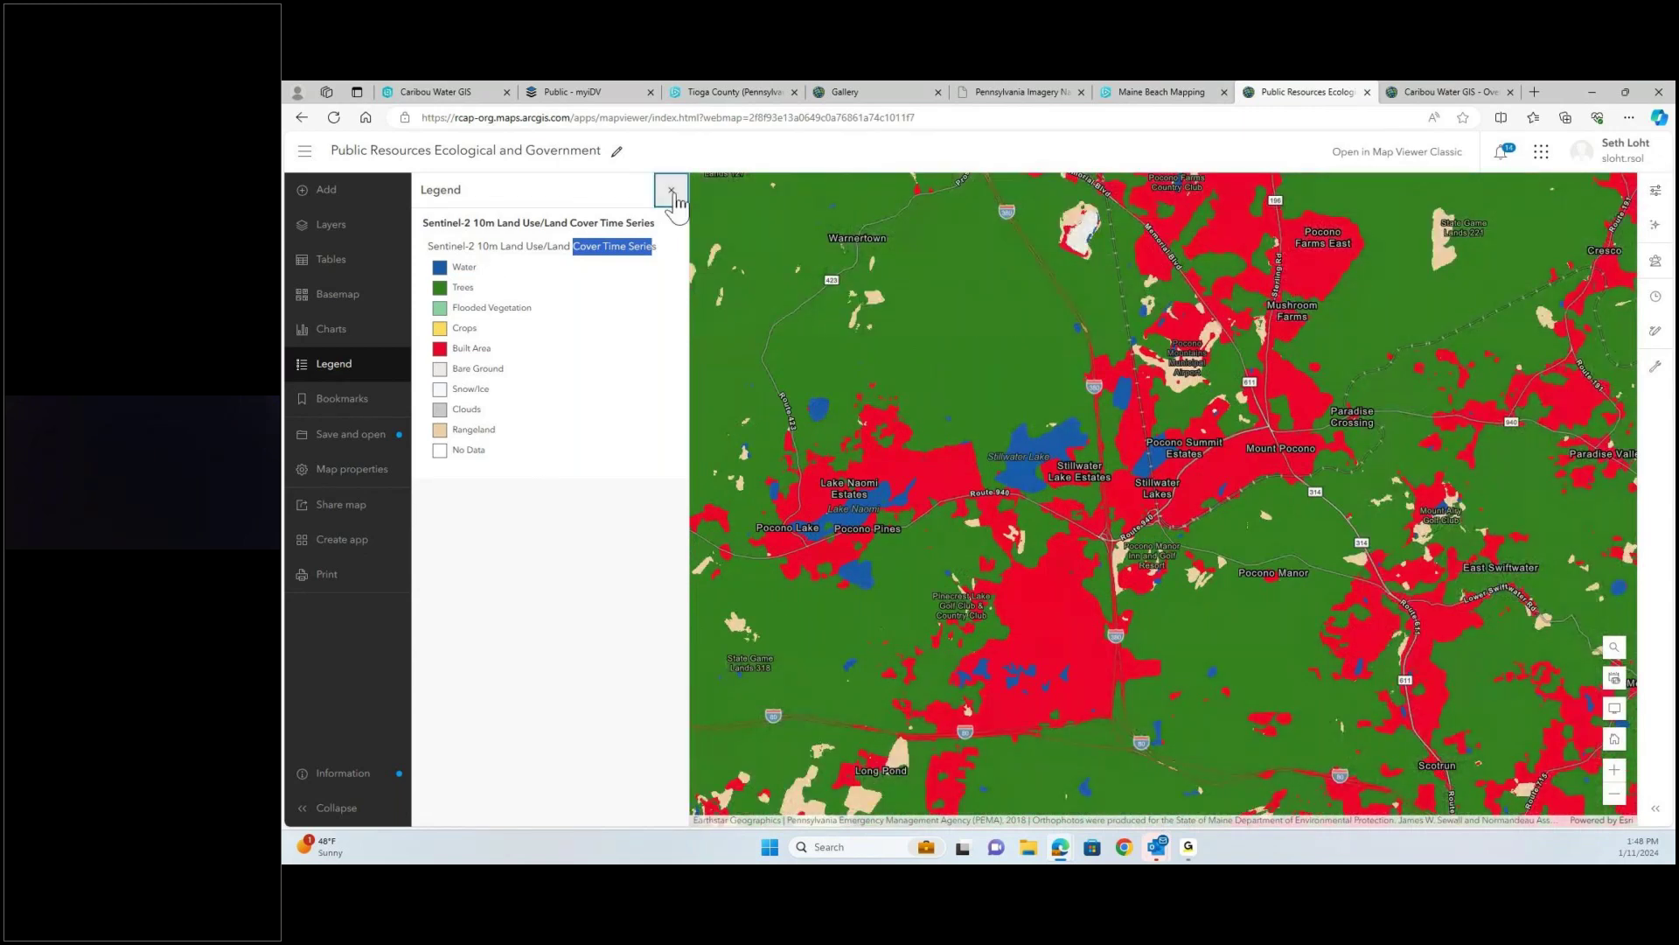
click(671, 190)
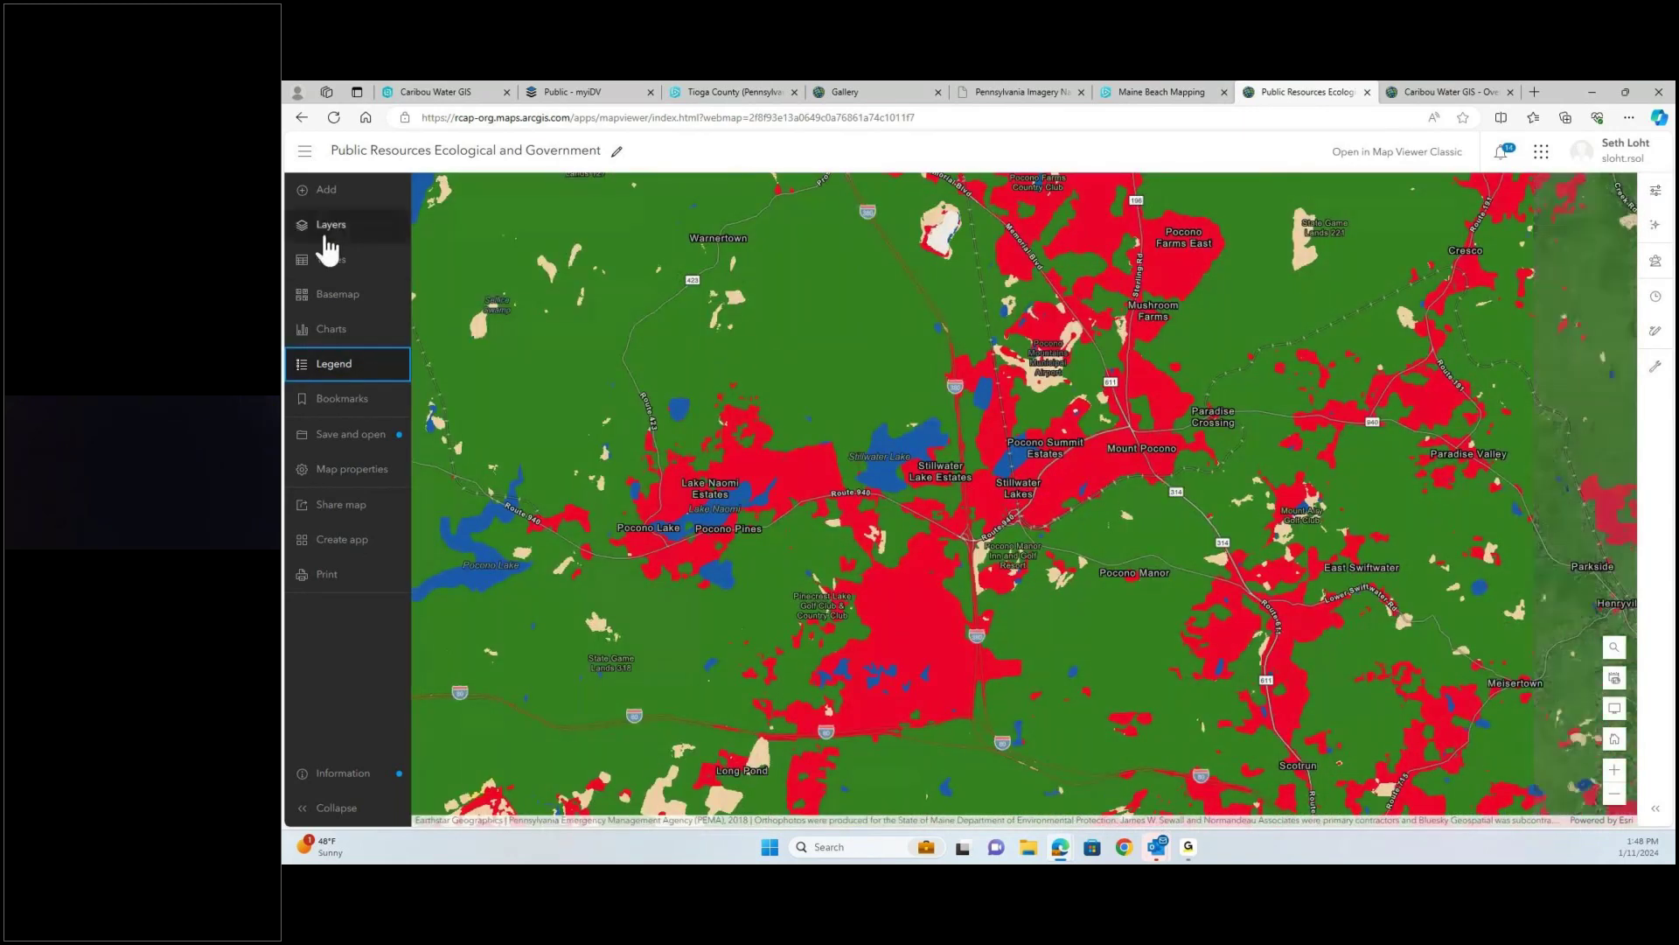
- Browse layers to add from ArcGIS Online and search them for "weather"
click(326, 191)
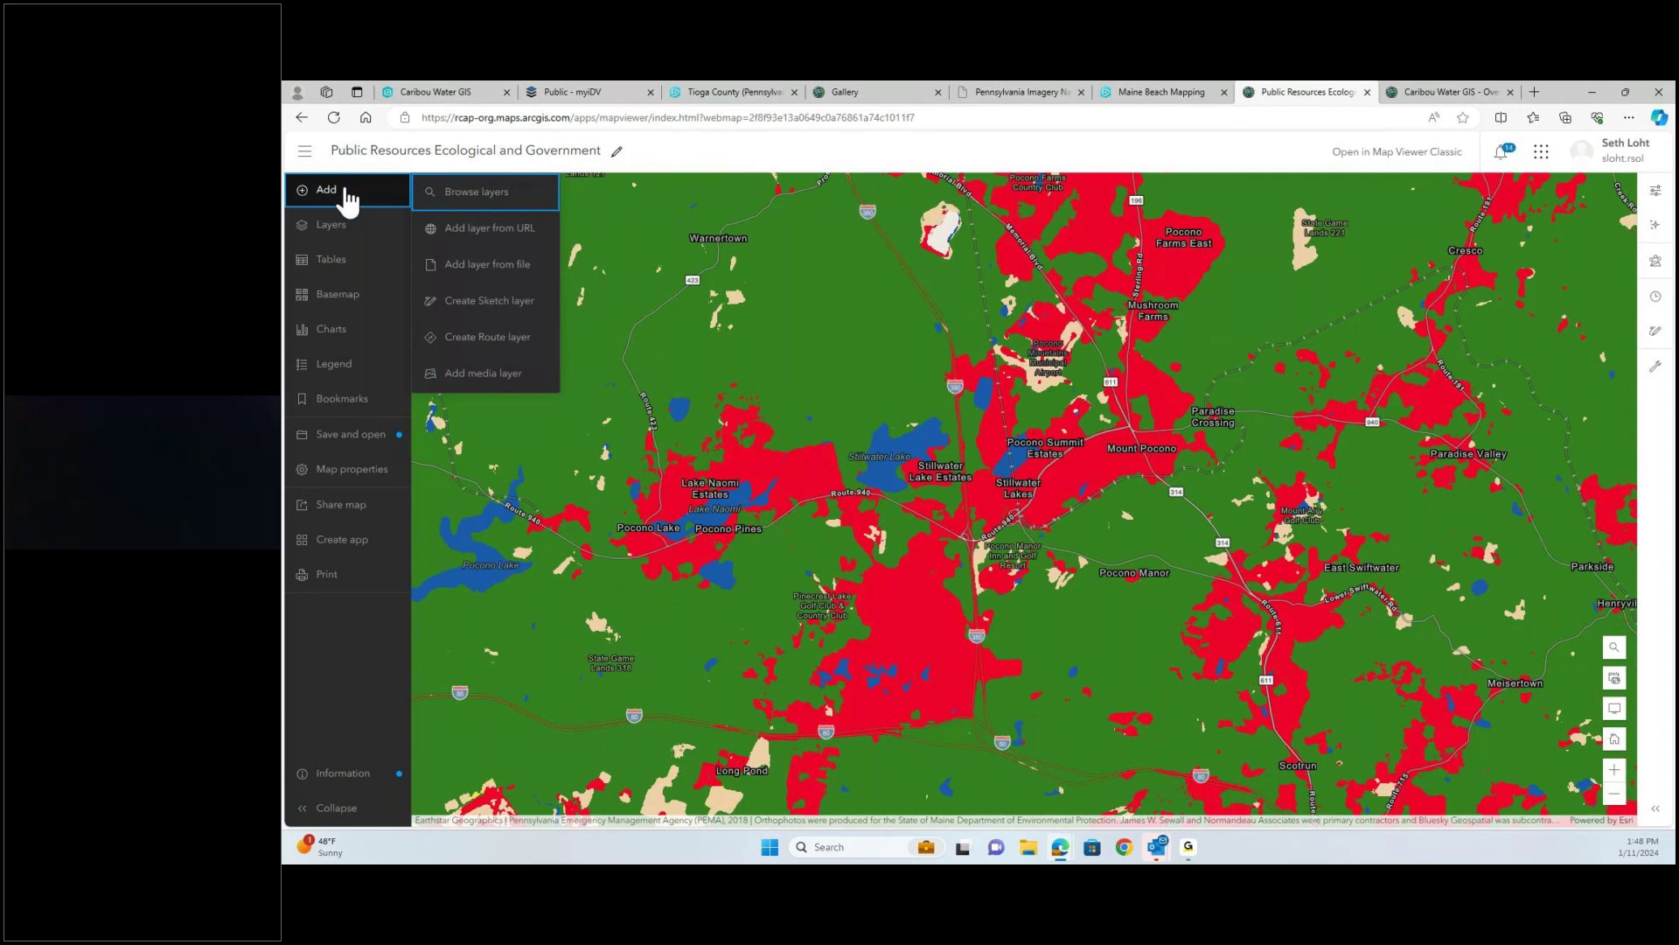
click(478, 213)
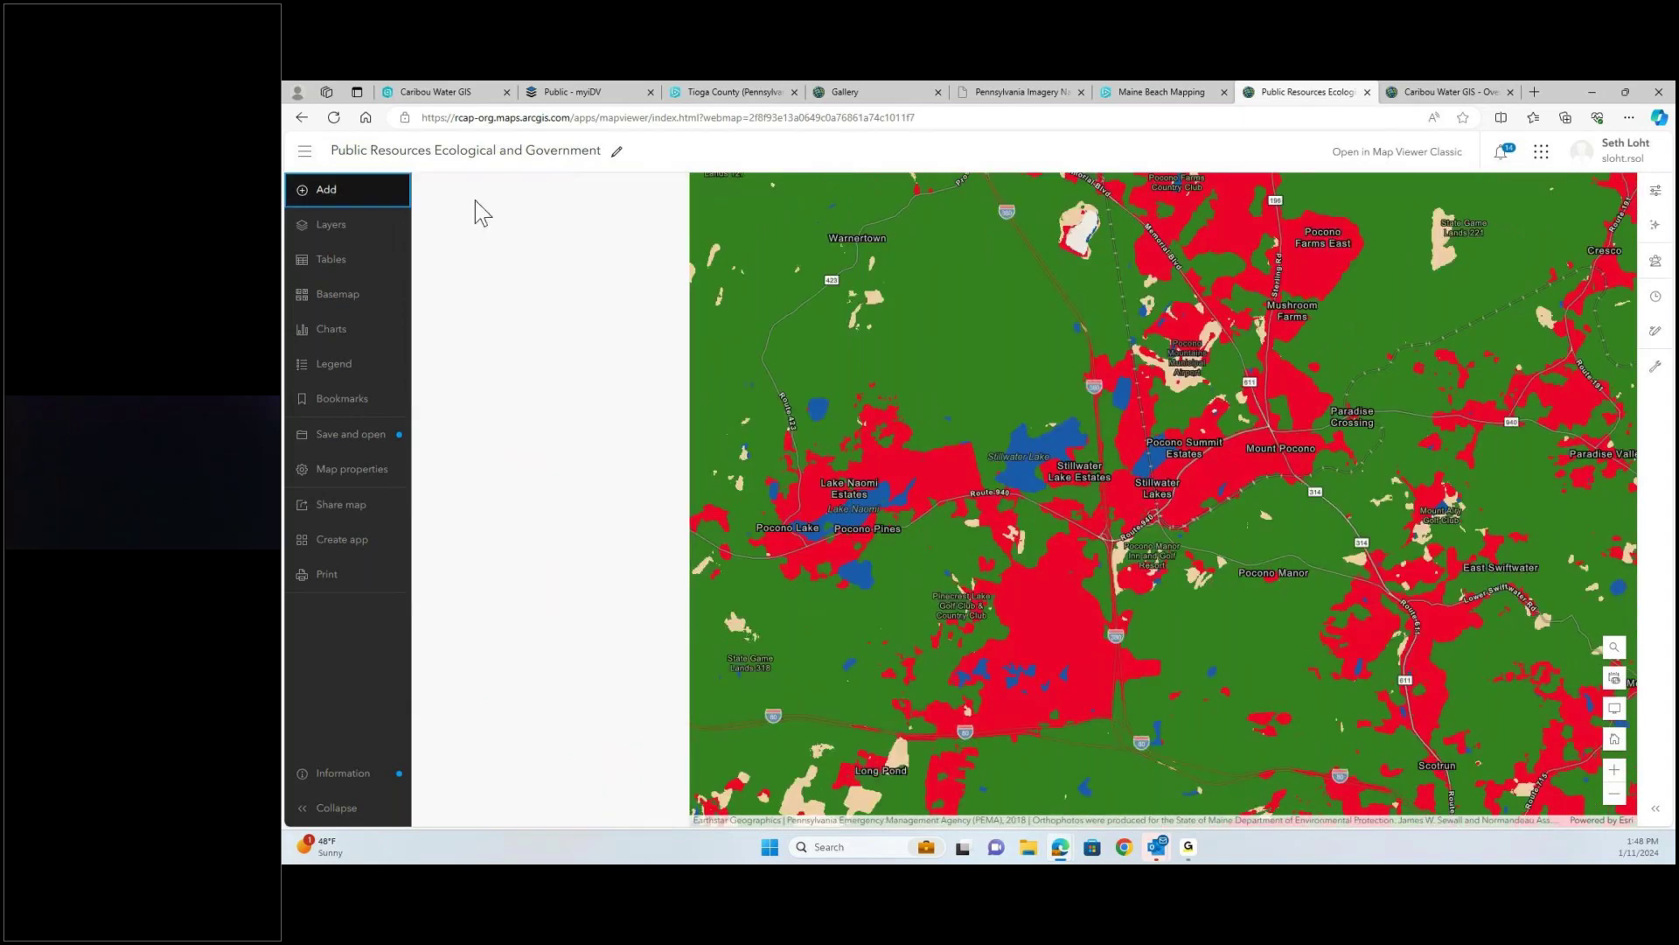
click(577, 238)
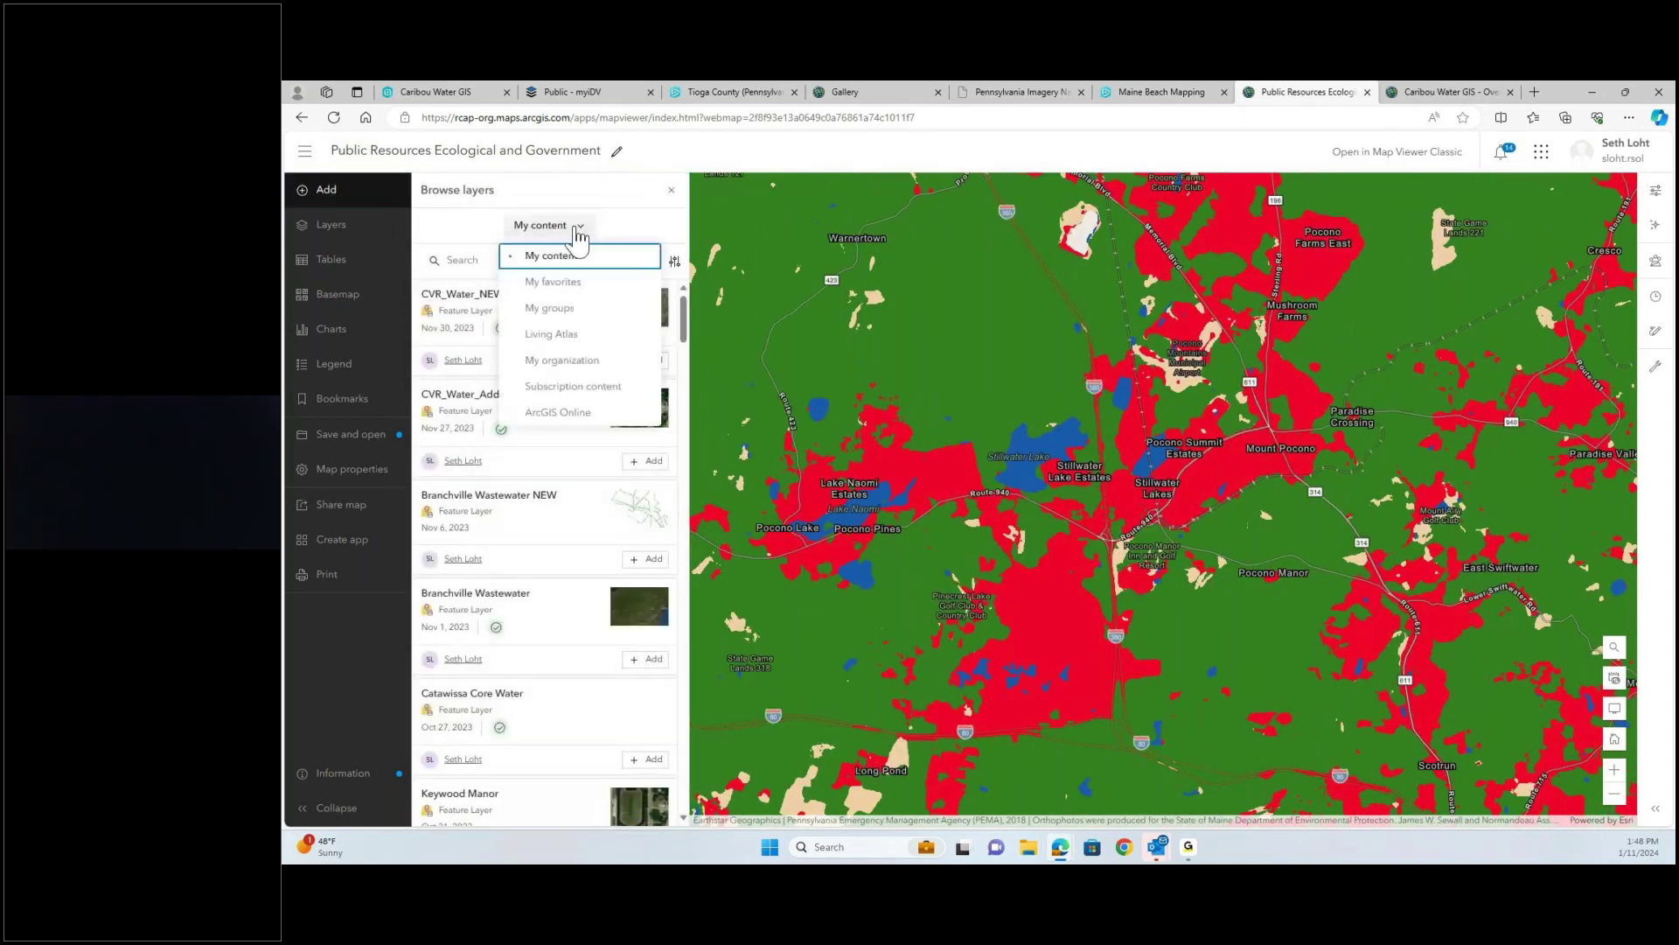
click(565, 414)
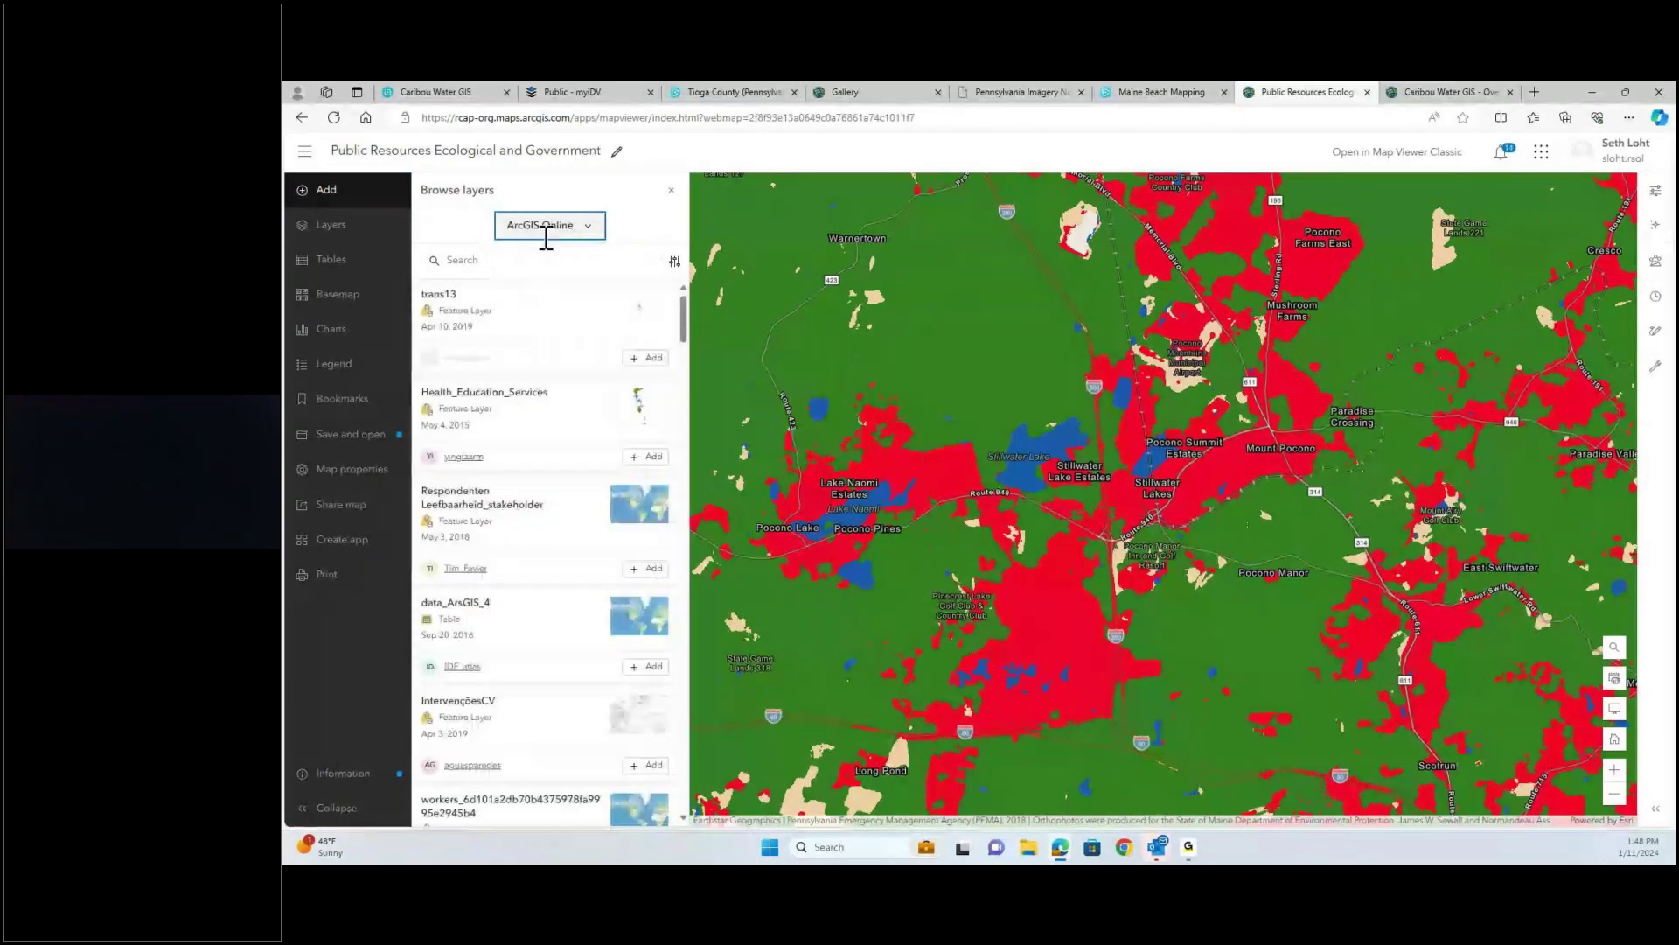
click(530, 259)
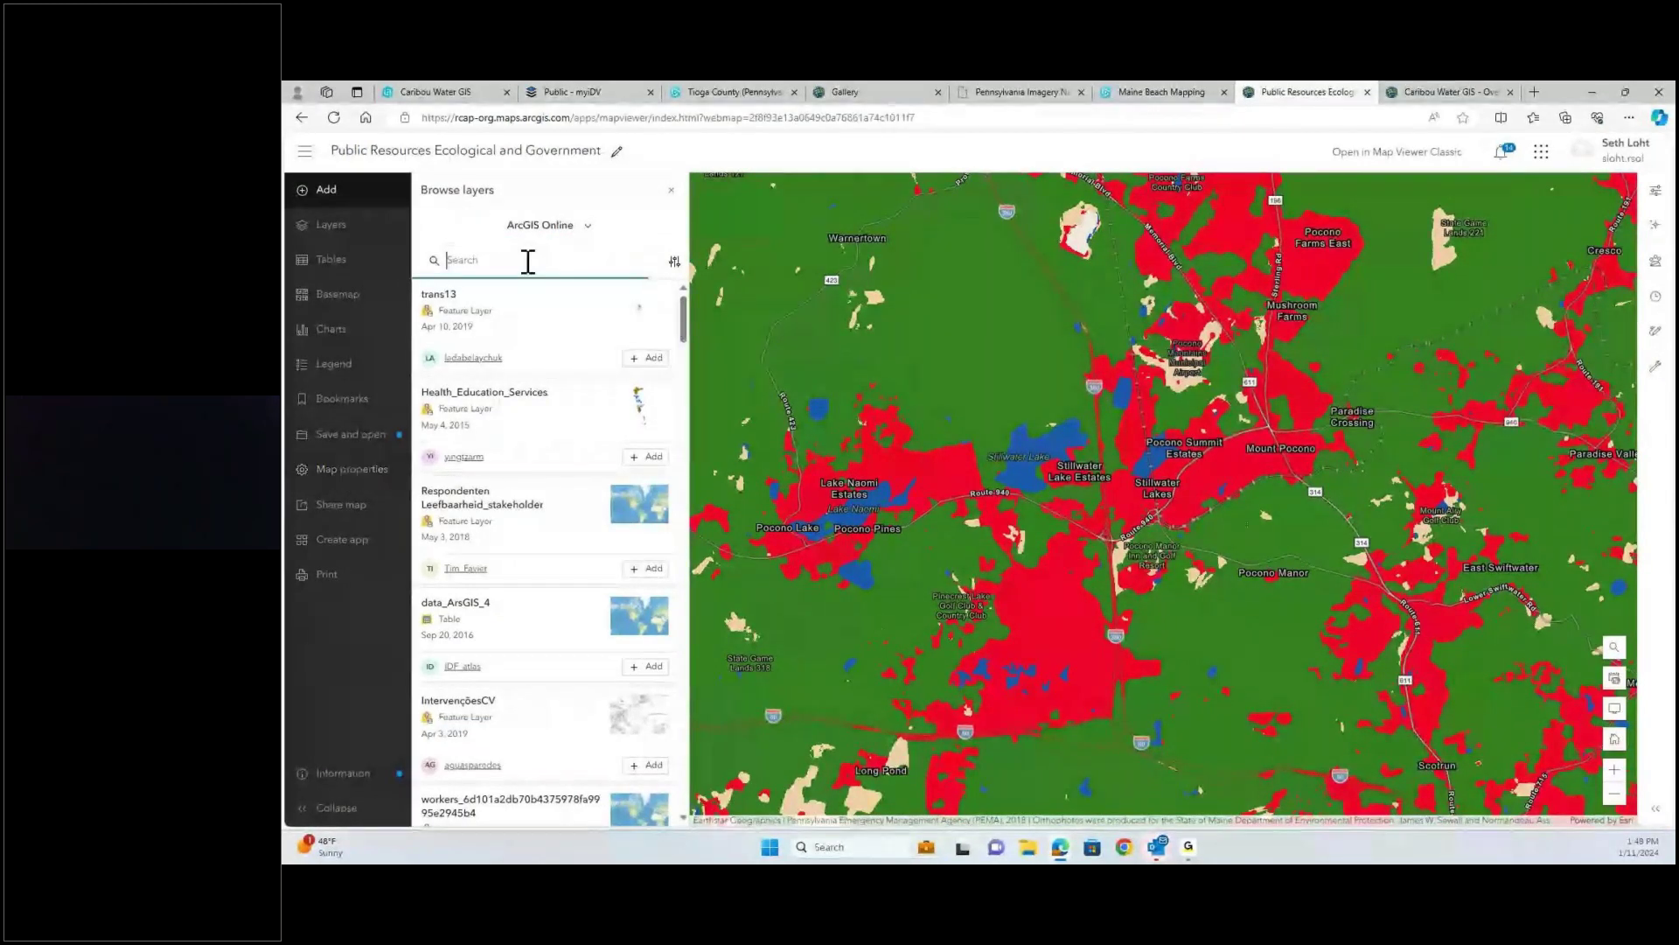
text(weather)
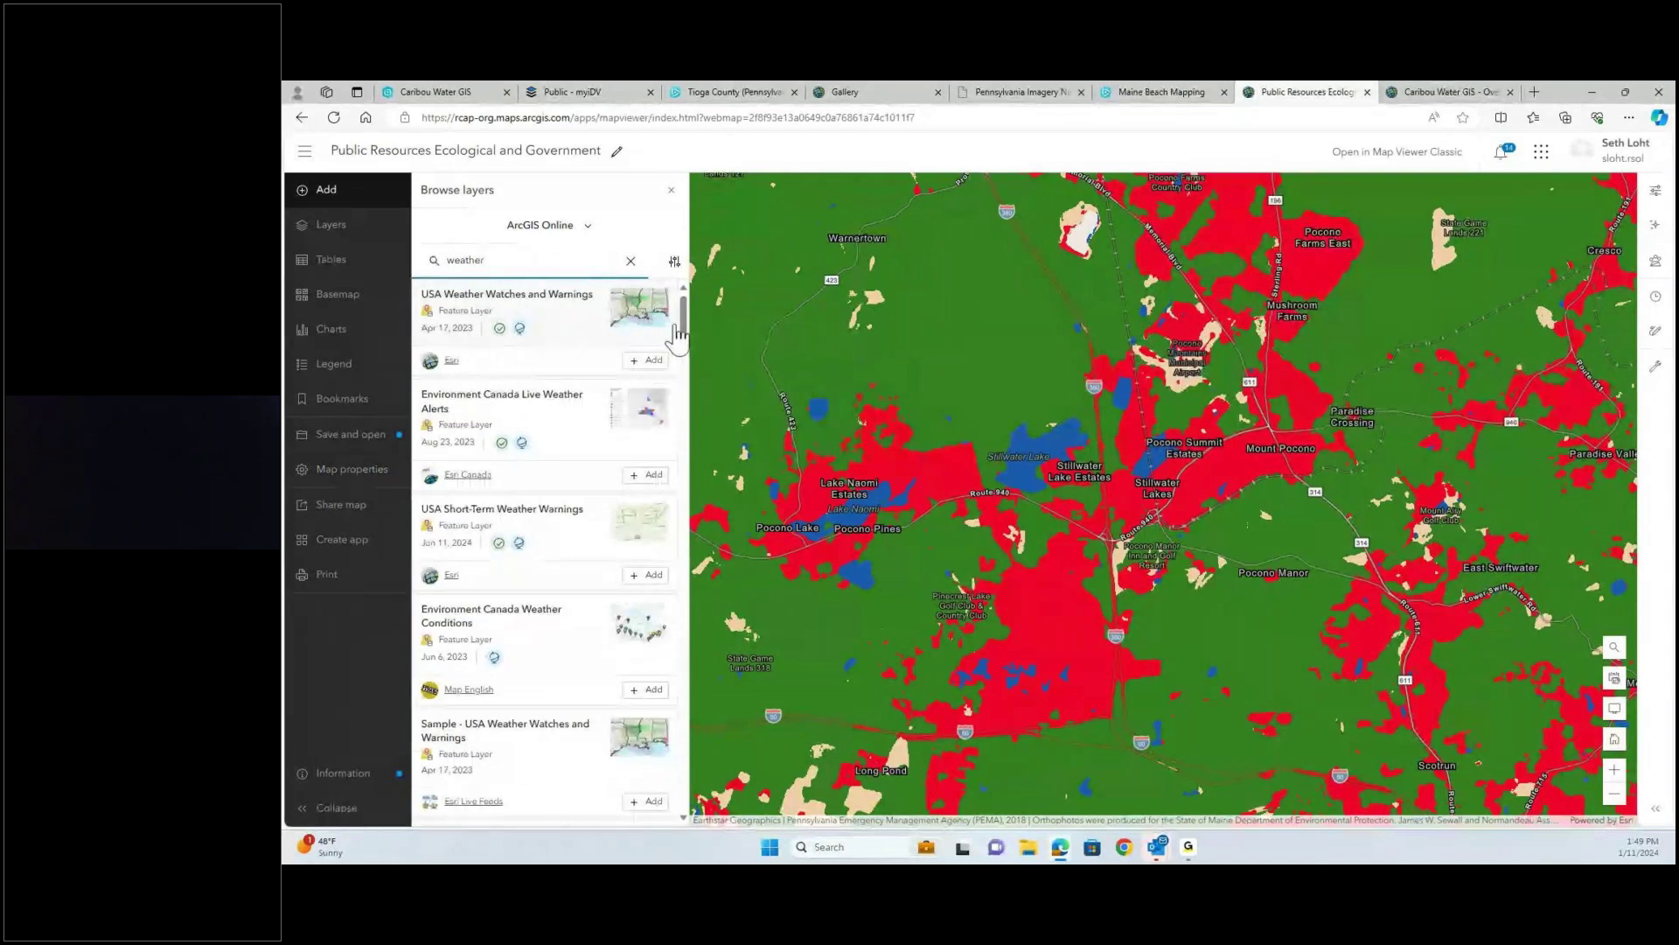
- Hide the Sentinel-2 10m Land Use/Land Cover Time Series layer, and search the ArcGIS Online layers for "weather" again
click(332, 225)
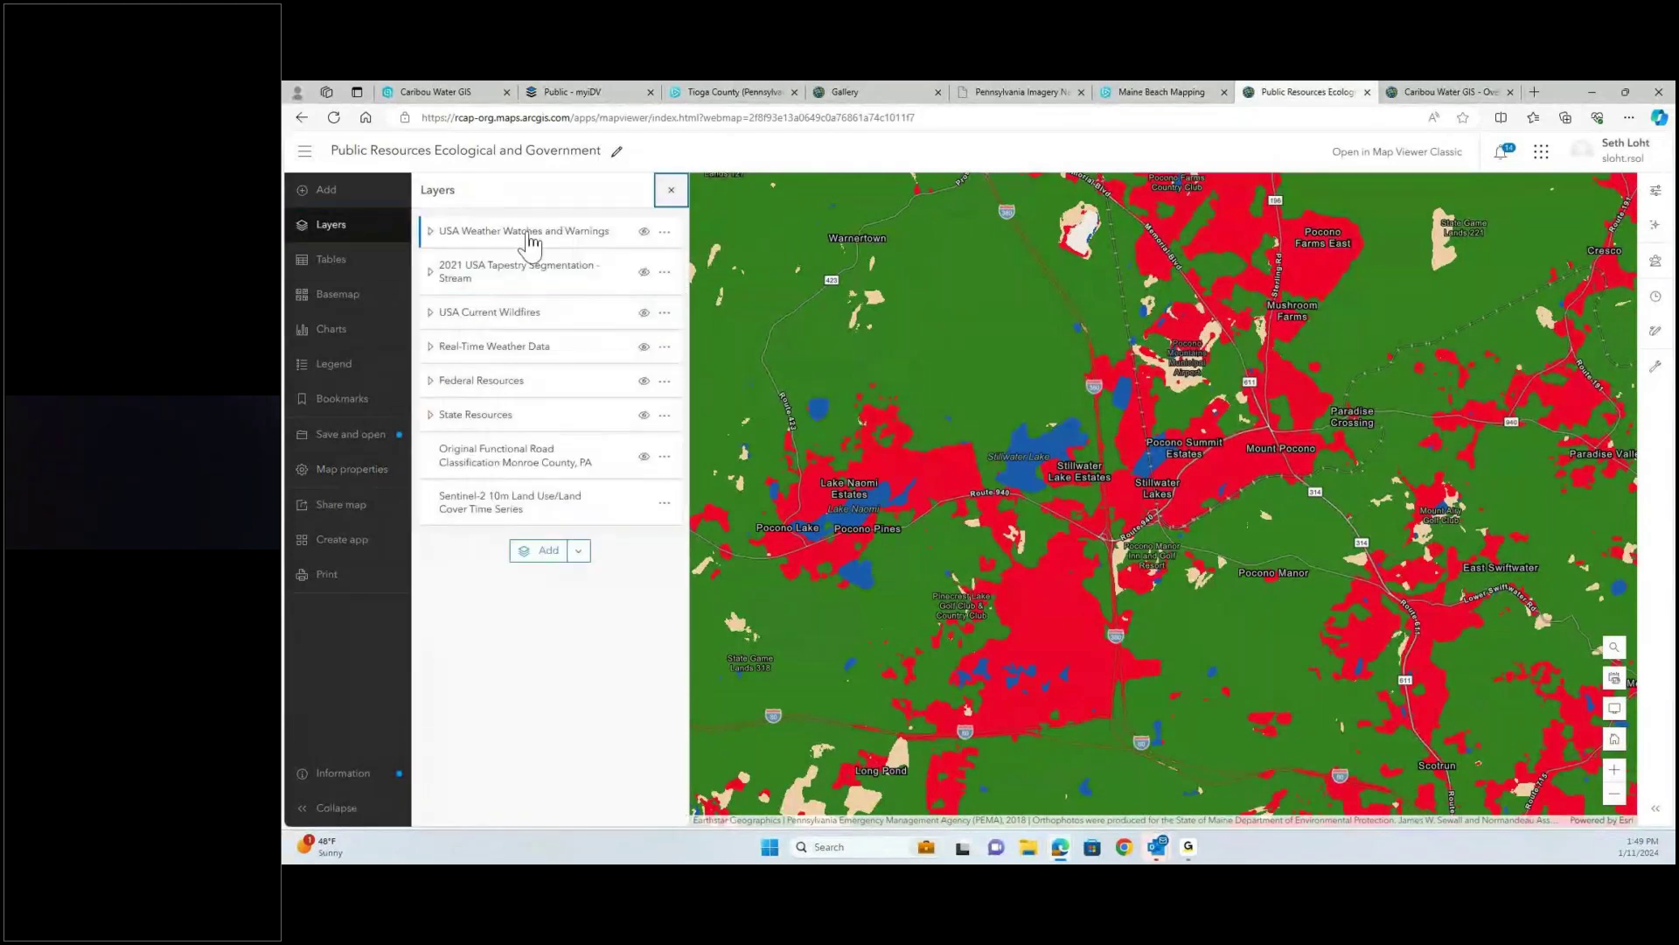
click(643, 504)
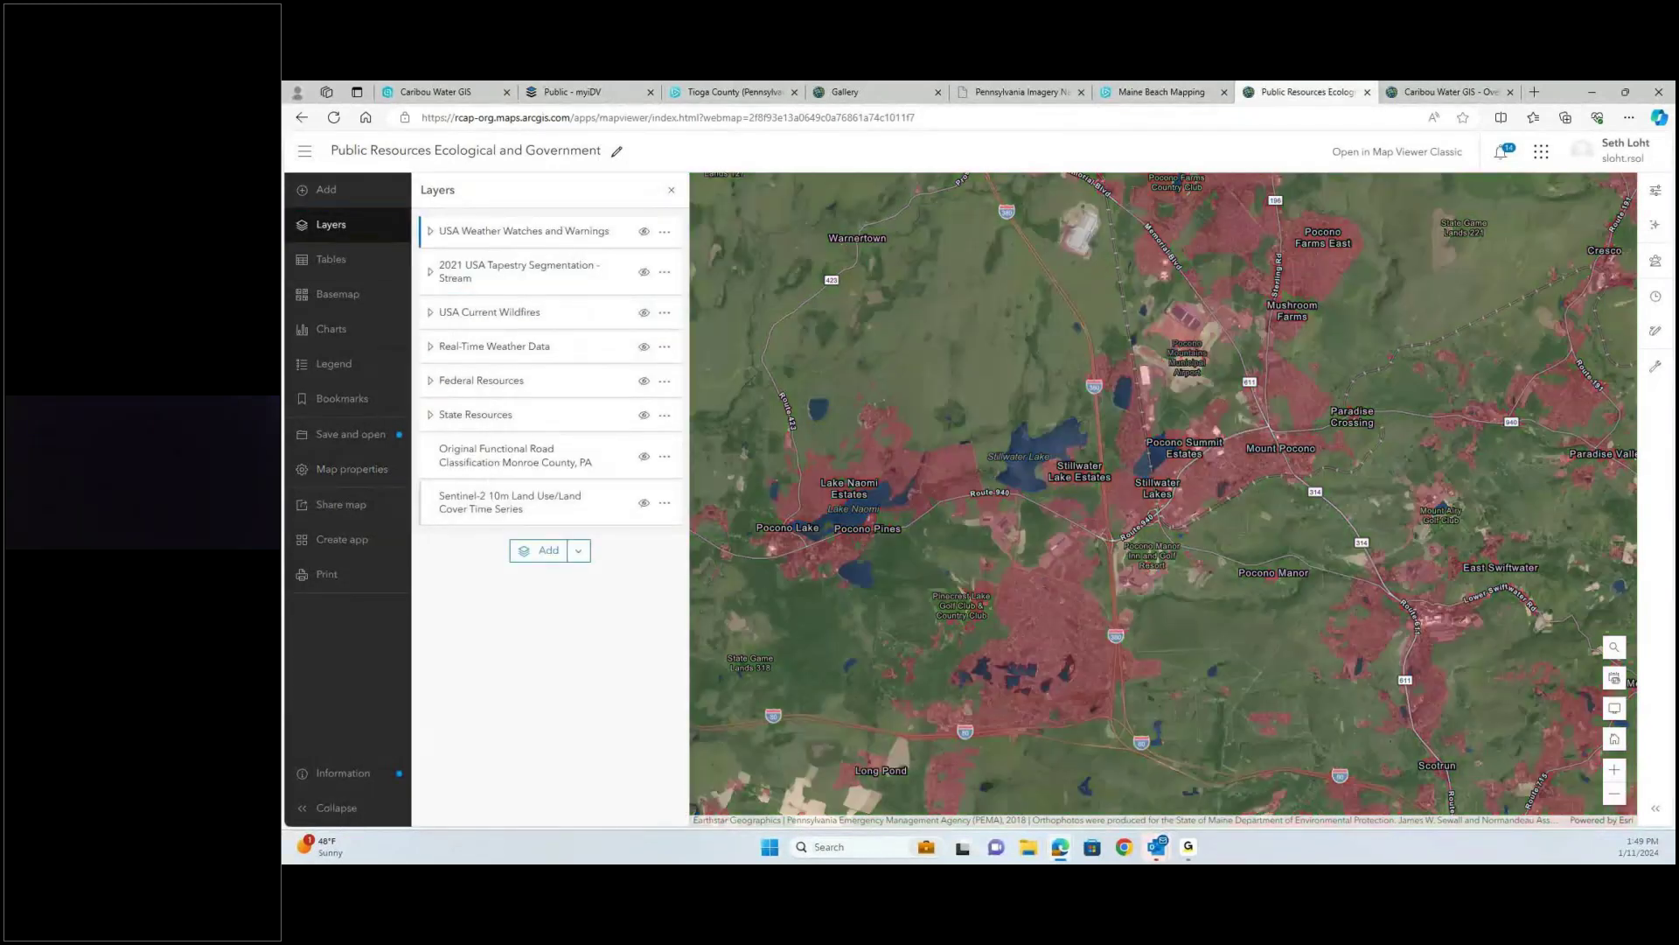
click(549, 550)
click(538, 226)
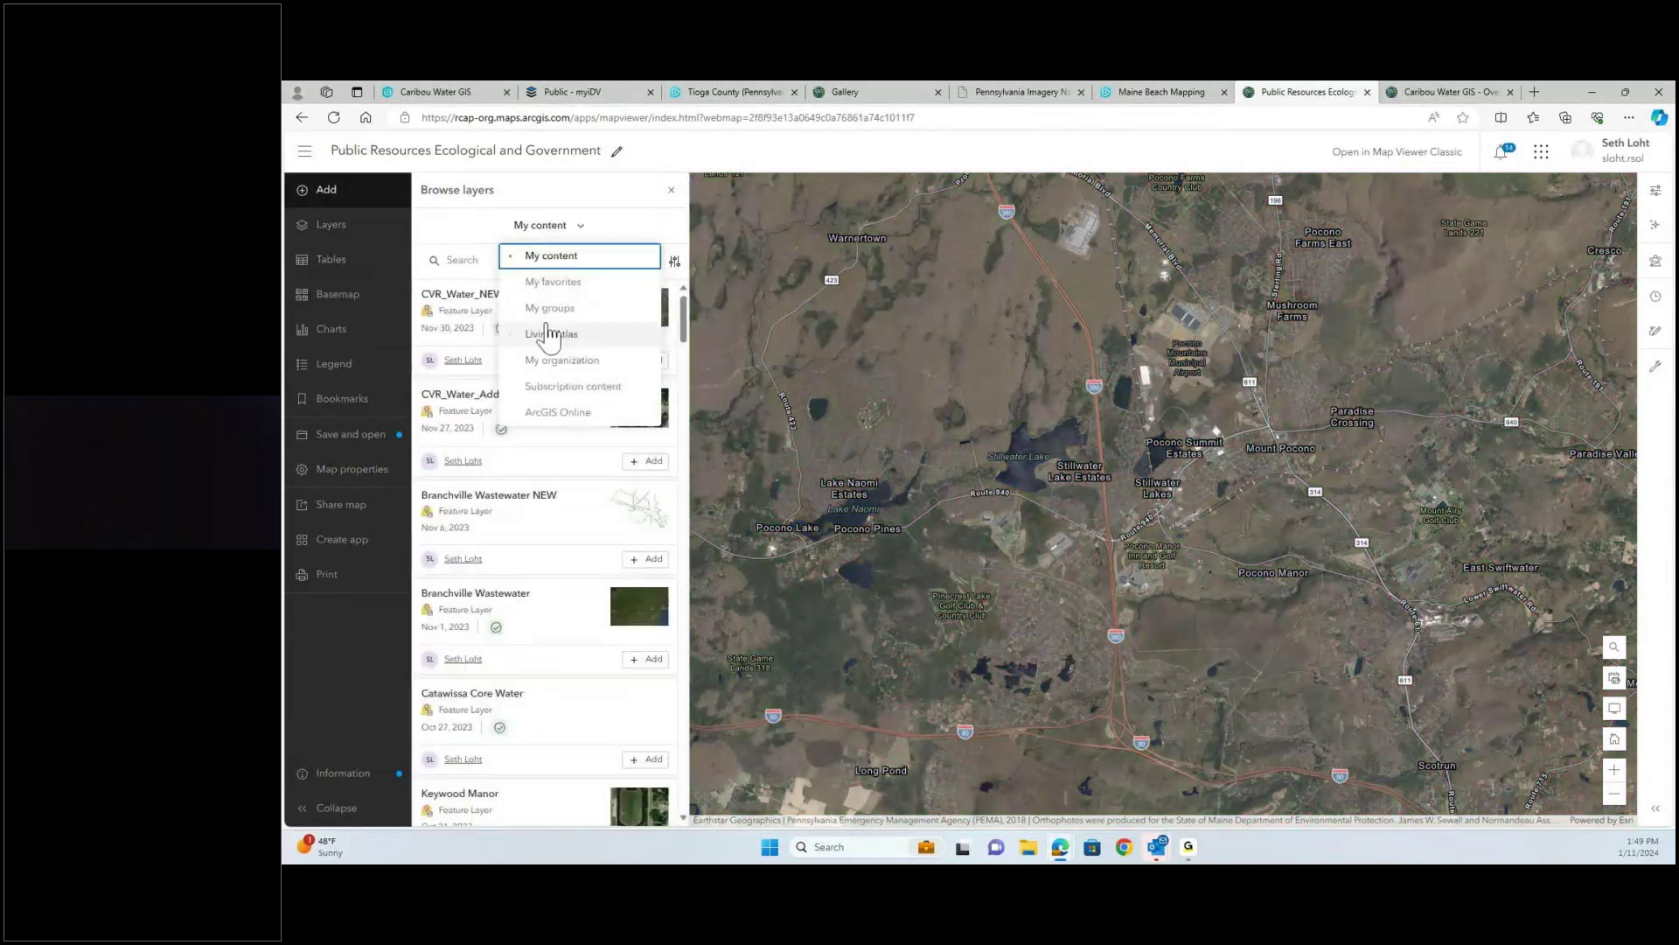
click(558, 412)
click(522, 259)
text(weather)
key(Return)
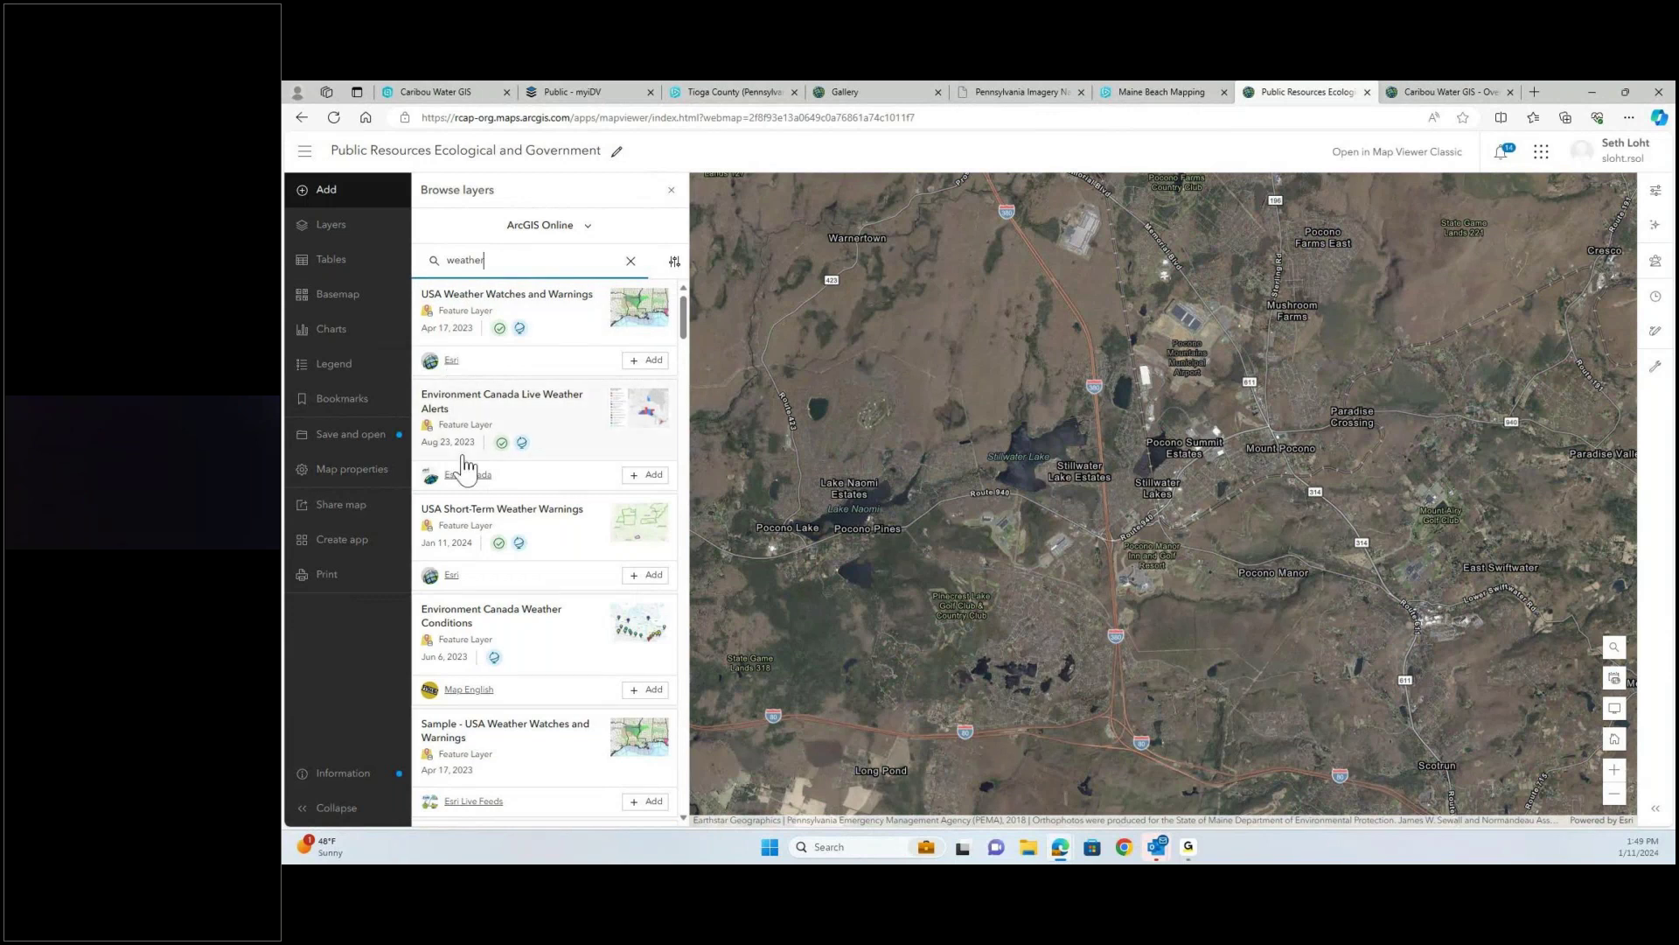
- Find the Sample - USA Weather Watches and Warnings layer among the weather results and add it to the map
scroll(487, 564, down, 4)
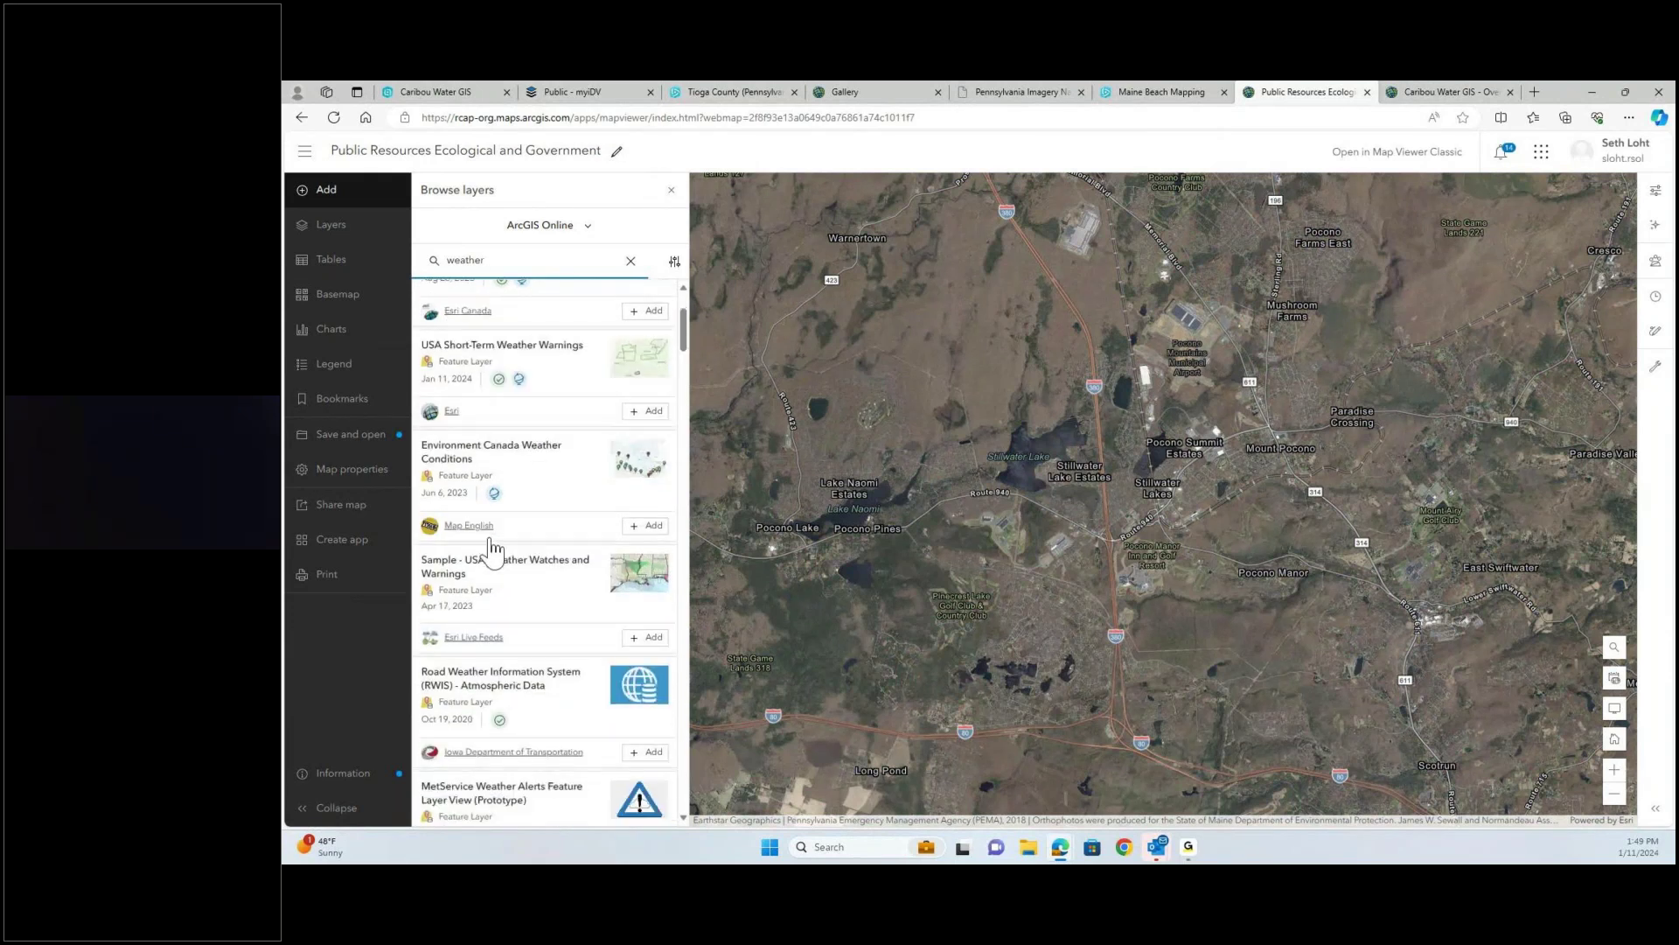
scroll(485, 665, down, 1)
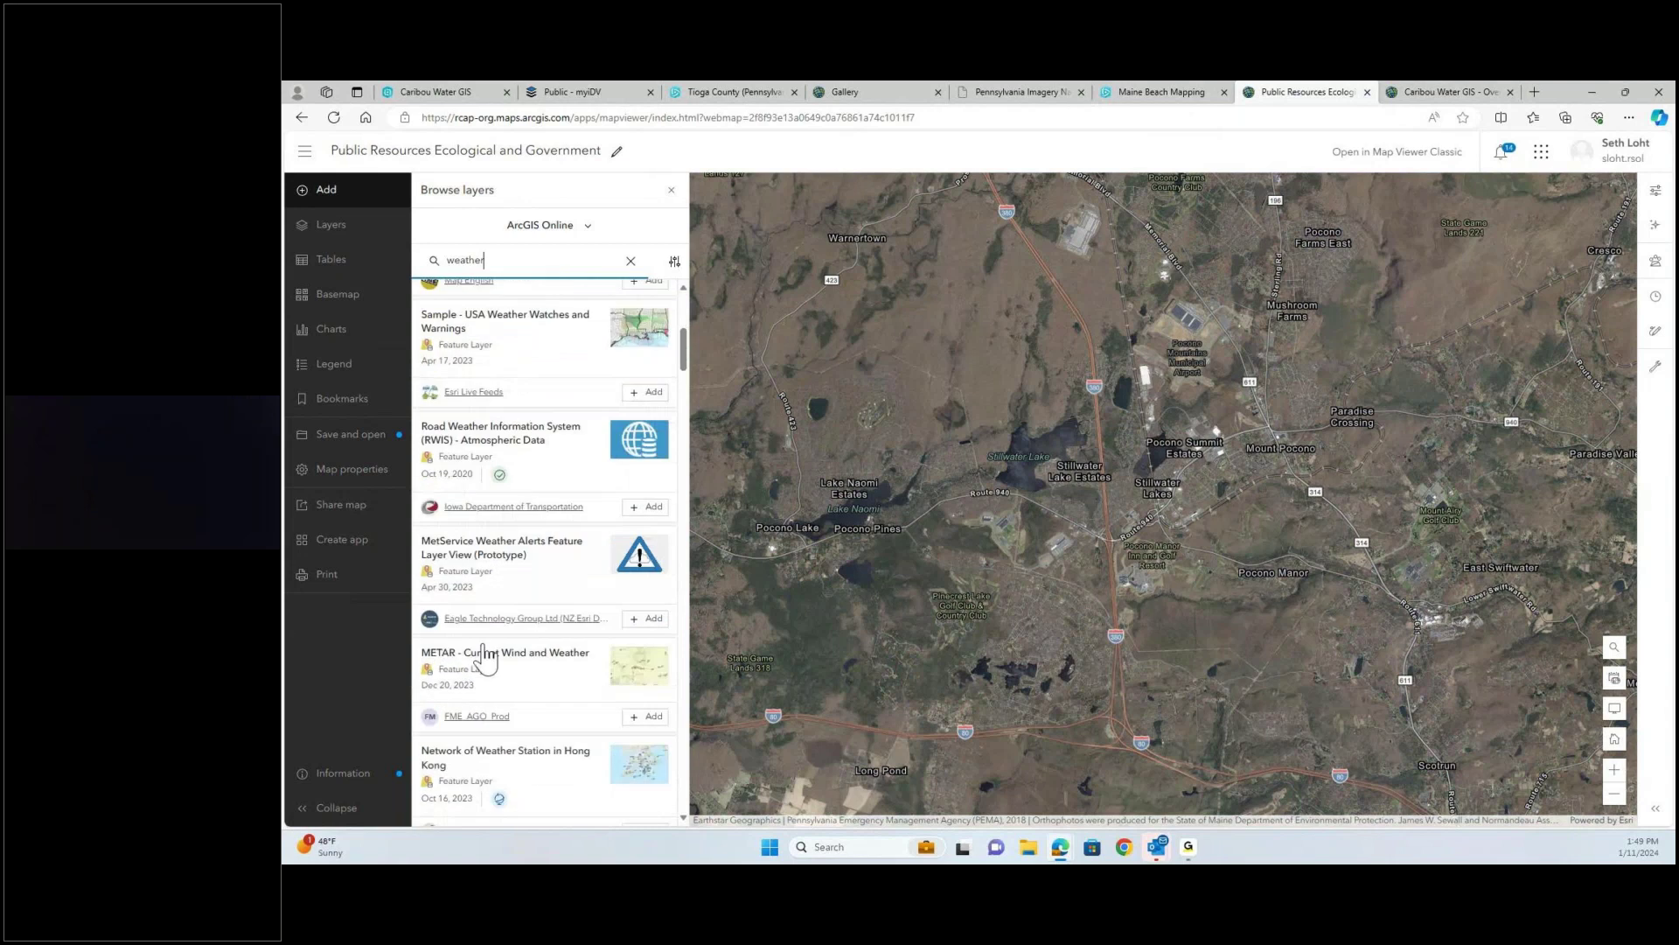
scroll(485, 665, up, 1)
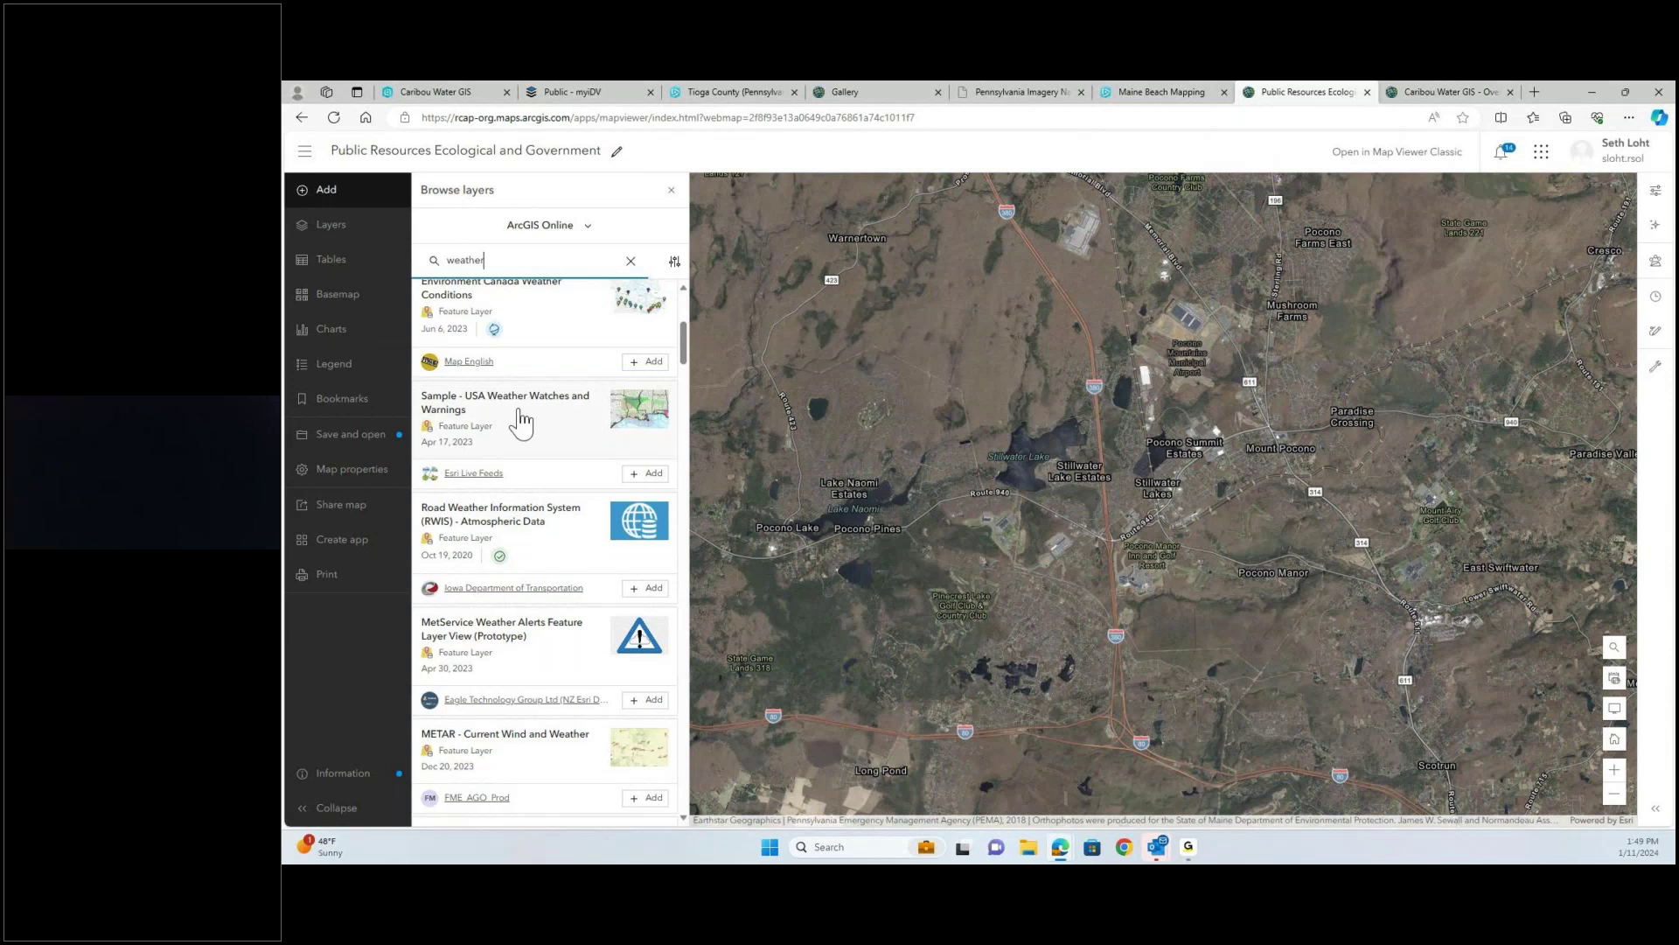
click(635, 476)
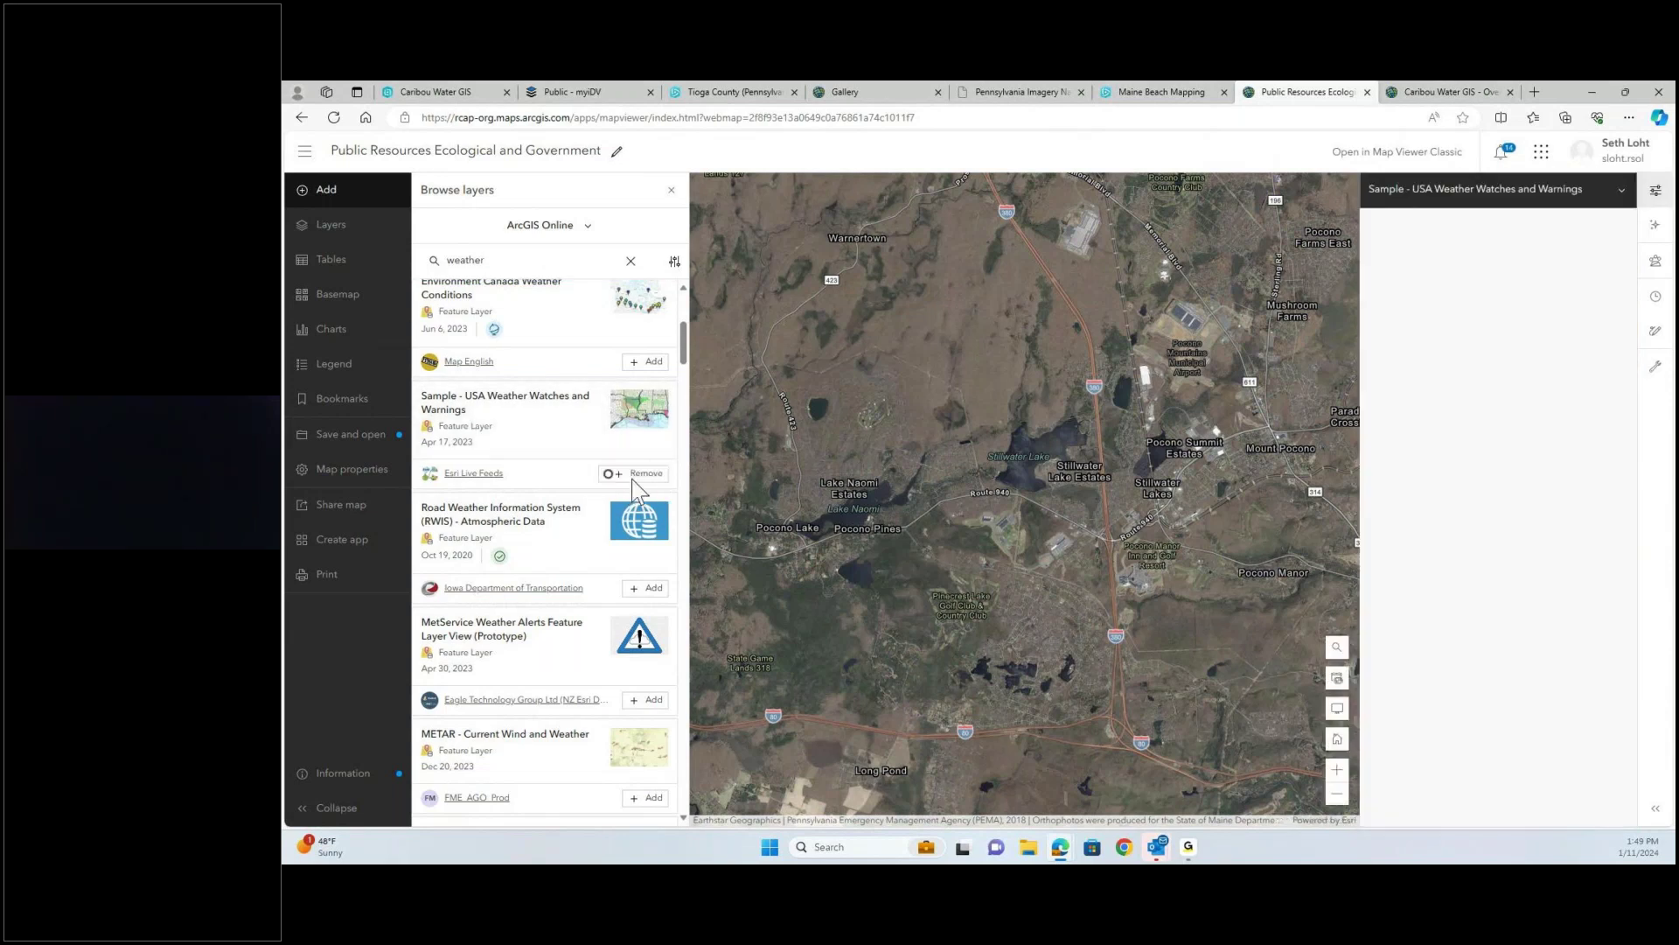
- Examine the weather alert areas across the northeastern states, and remove the Sample - USA Weather Watches and Warnings layer
scroll(1019, 465, down, 3)
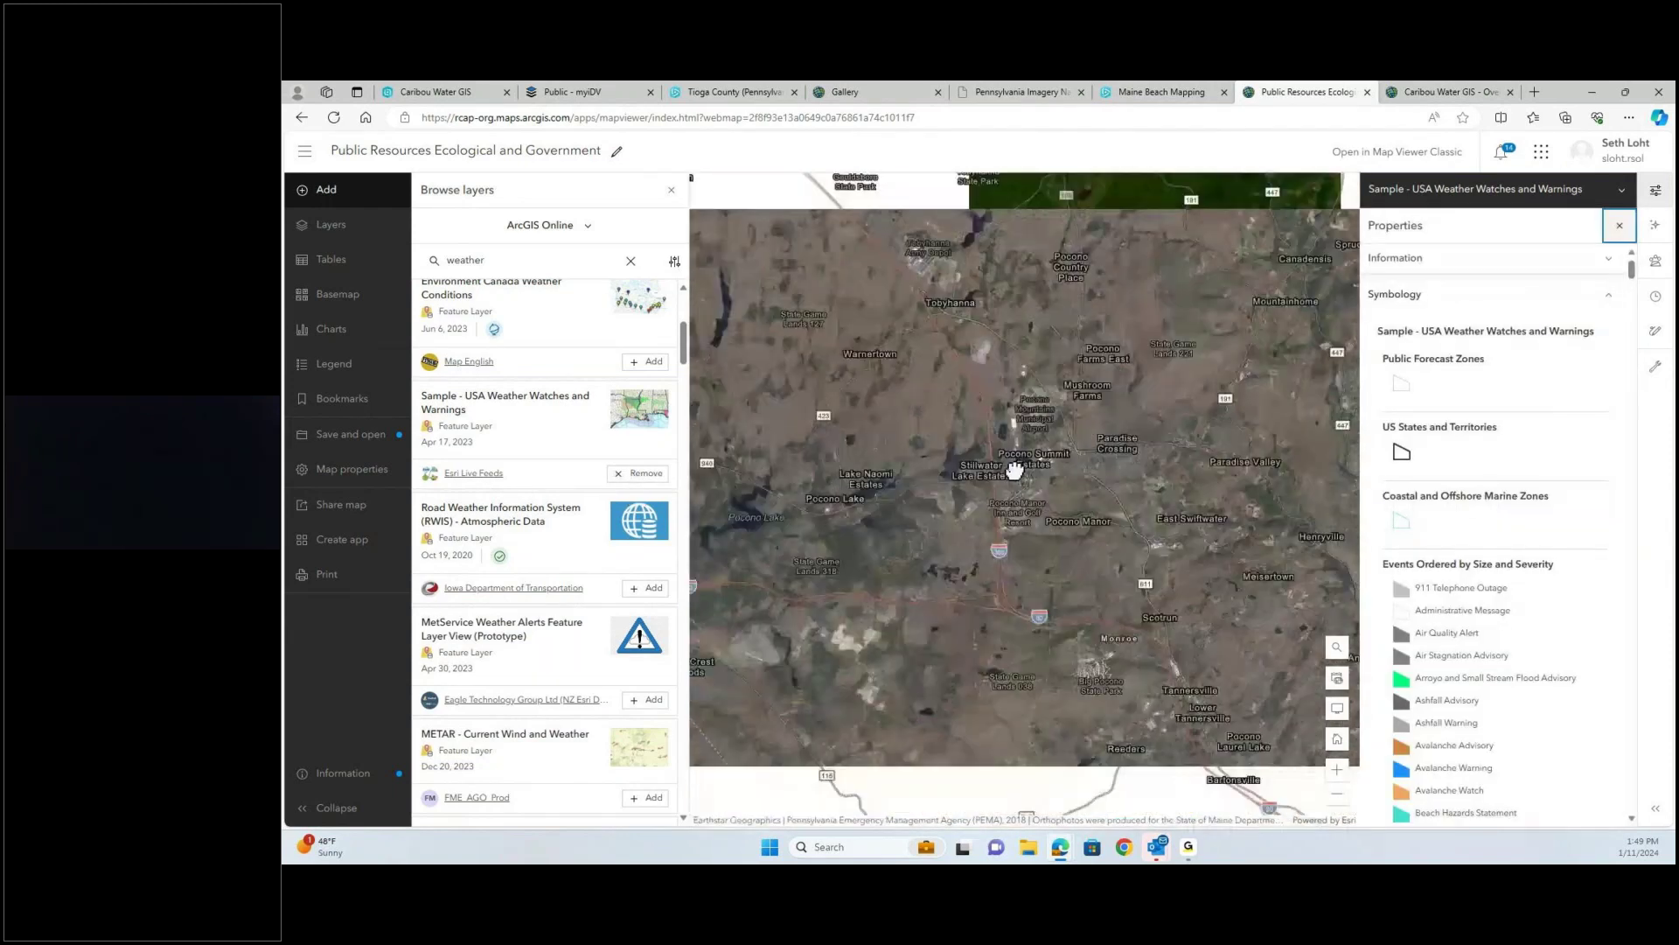
scroll(1015, 469, down, 2)
drag(1151, 556, 884, 472)
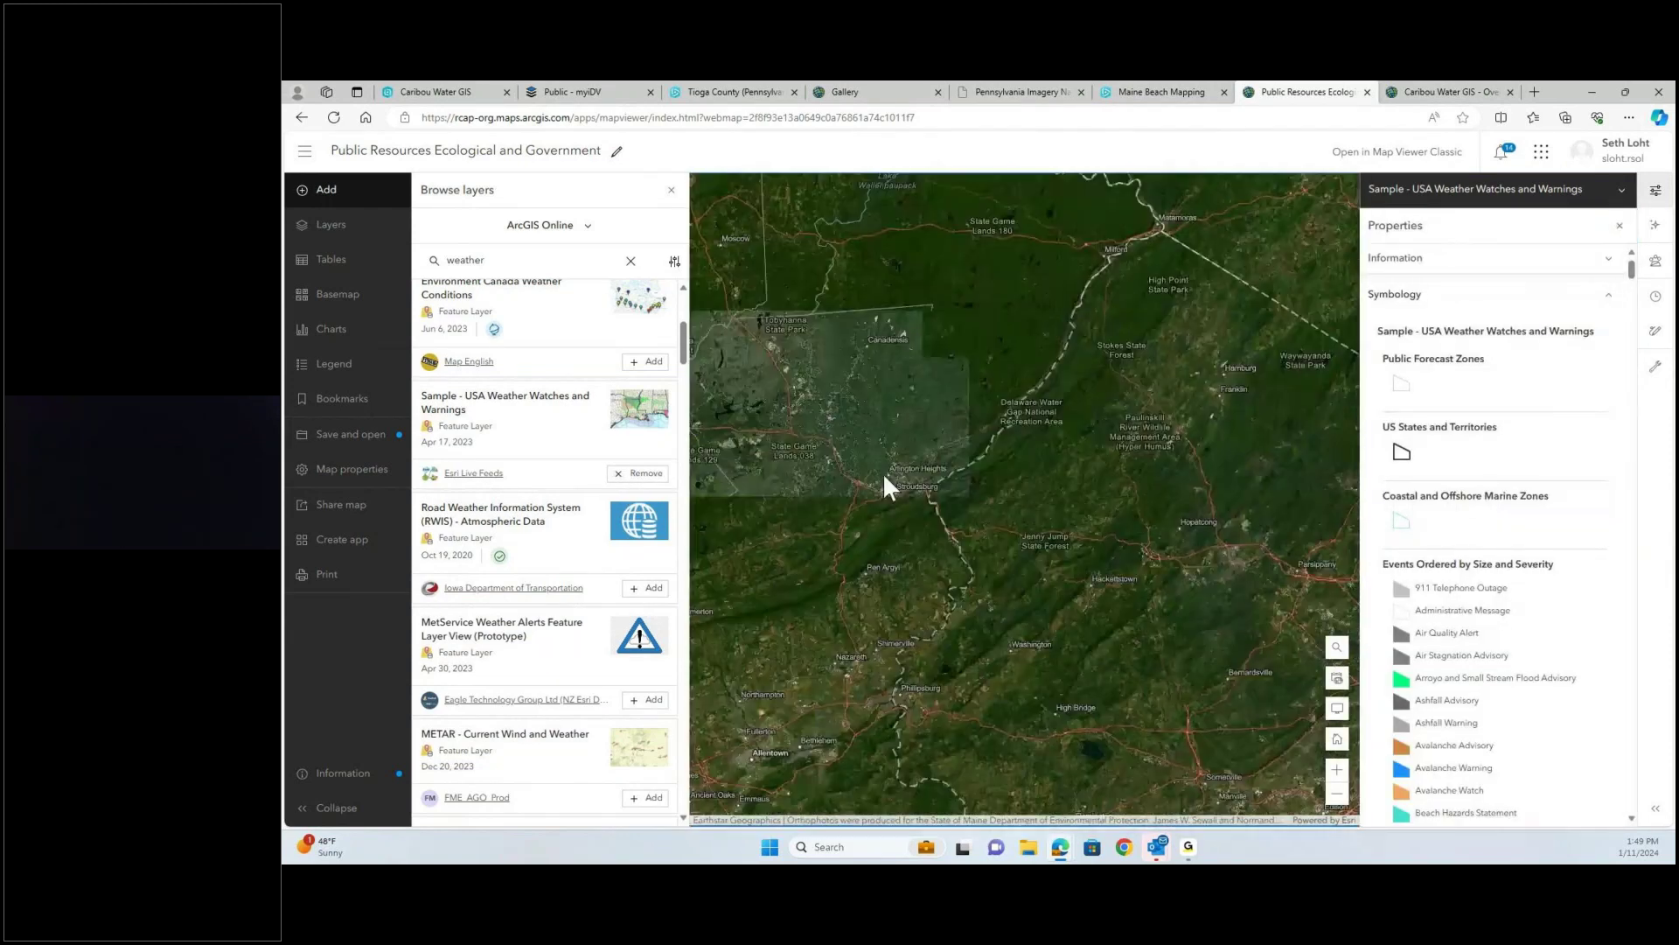
scroll(884, 477, down, 3)
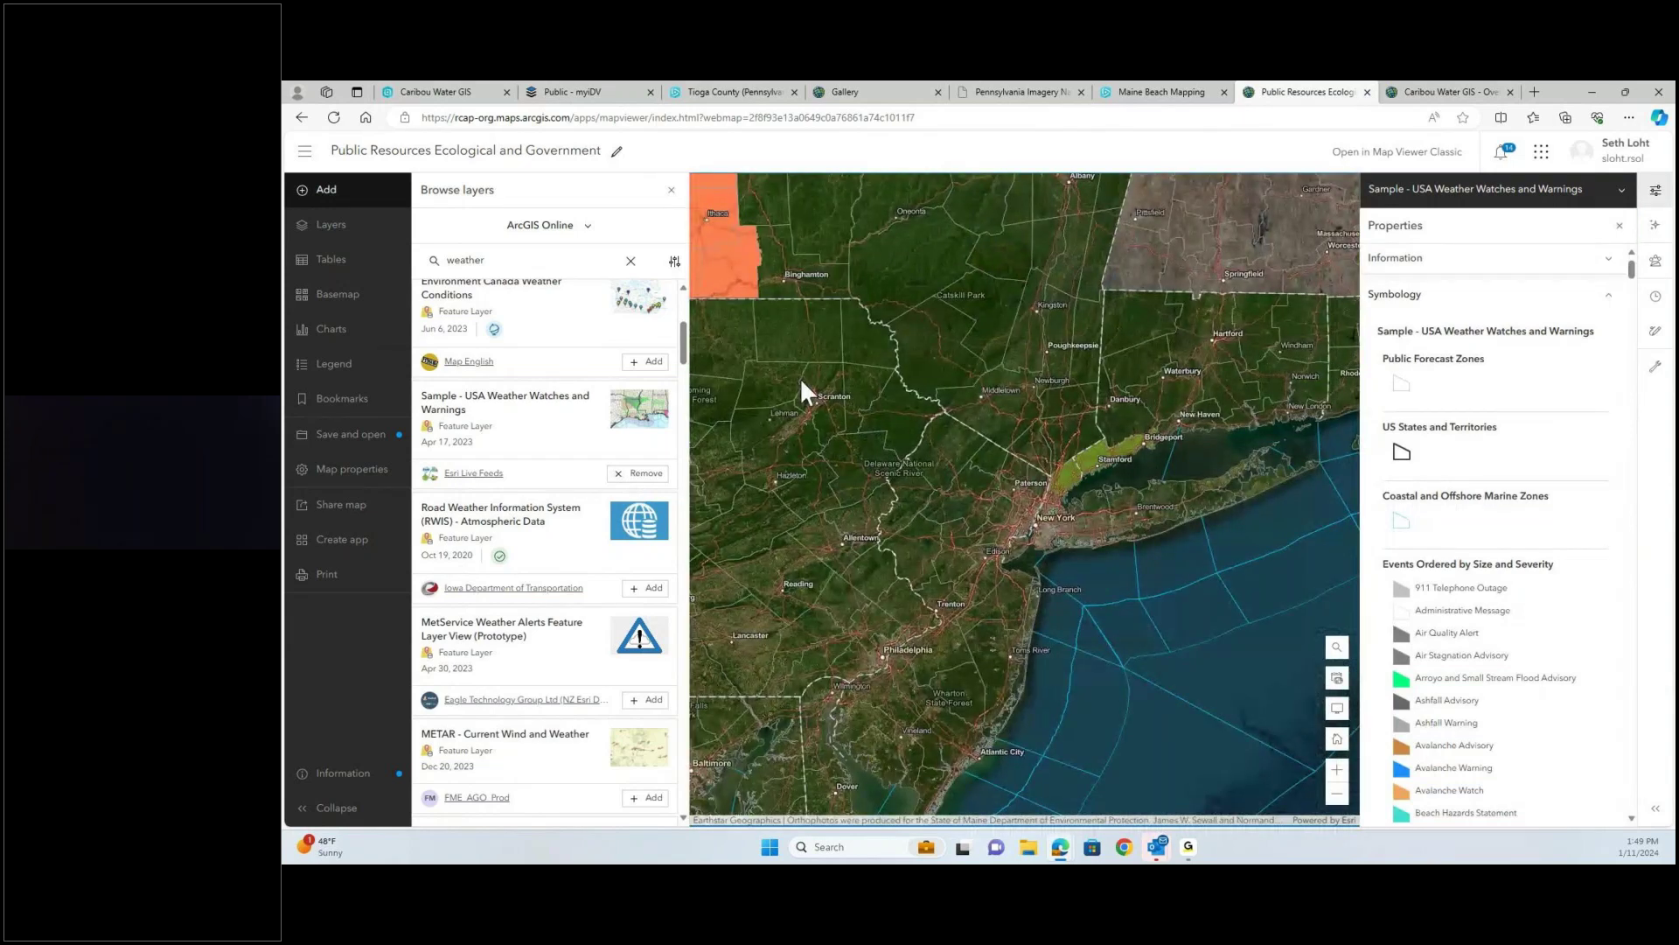
click(638, 473)
- Look through the remaining weather layers, and replace the search with "schuylkil county parcel"
scroll(680, 415, down, 5)
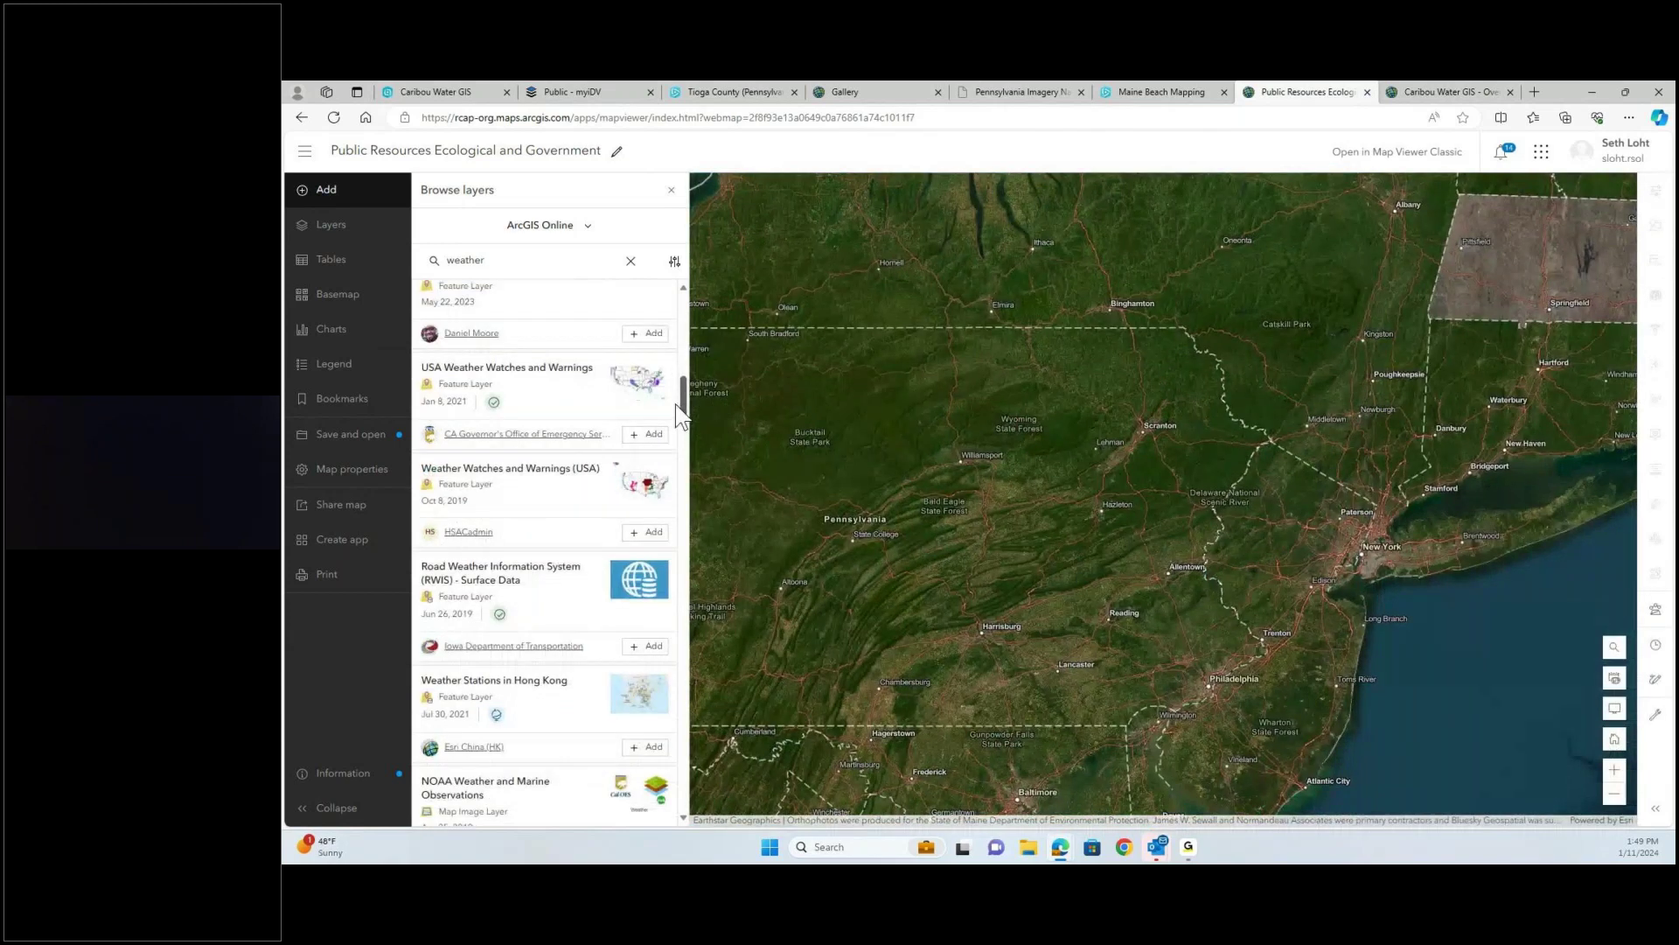
double_click(483, 255)
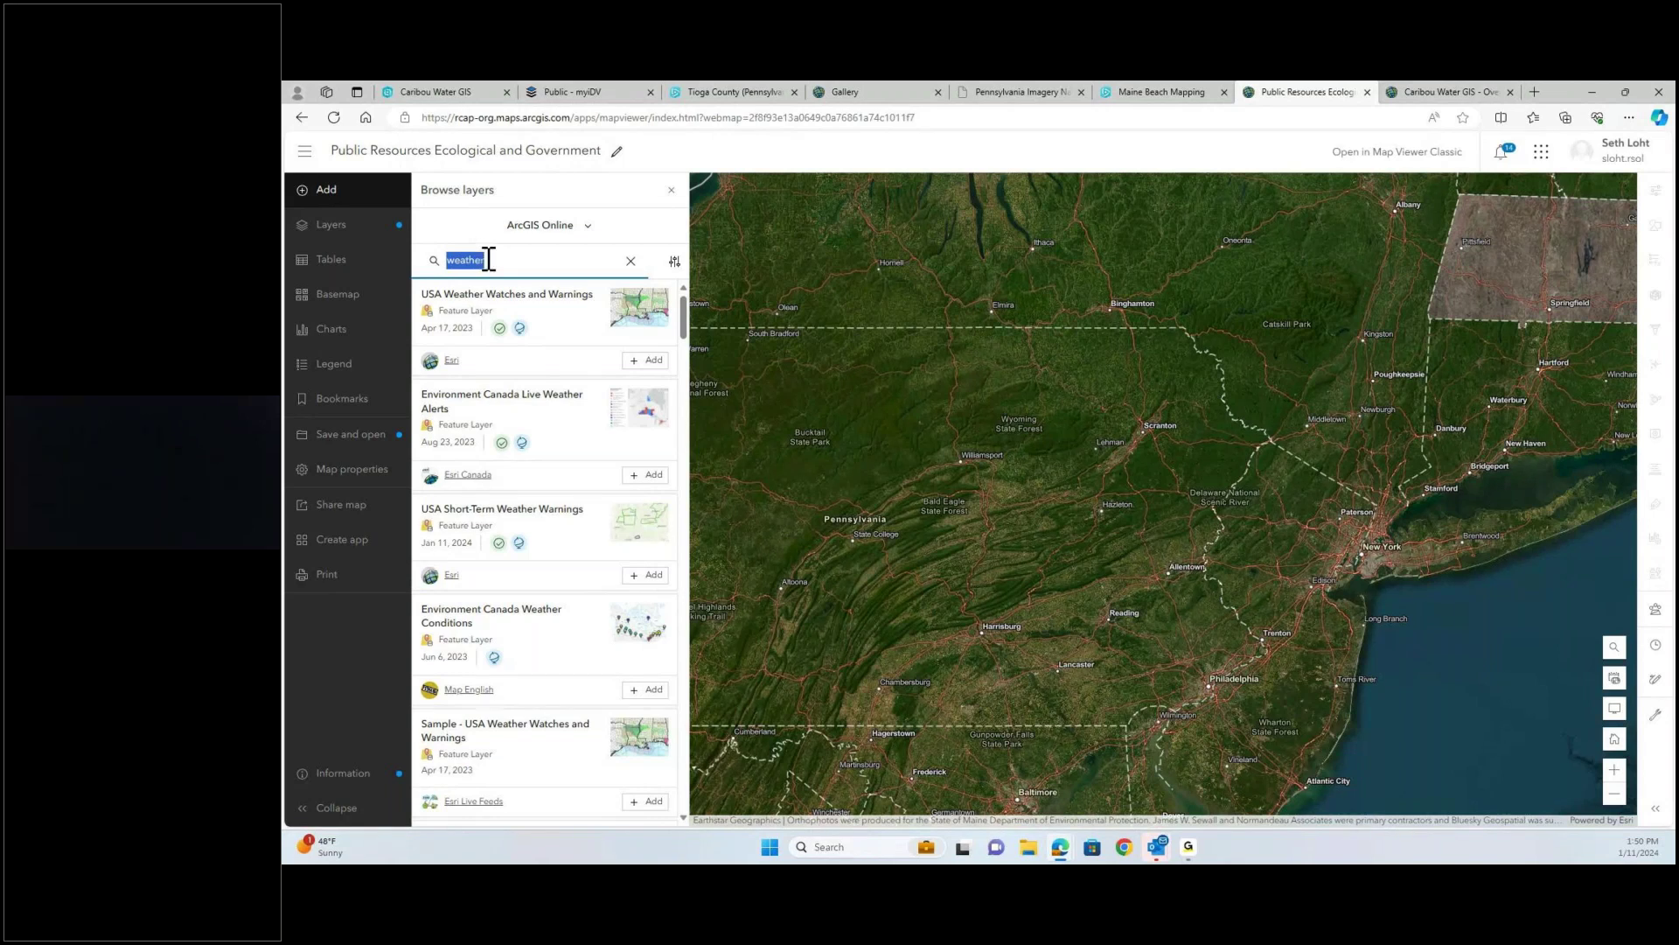
double_click(493, 258)
text(sc)
text(h)
key(BackSpace)
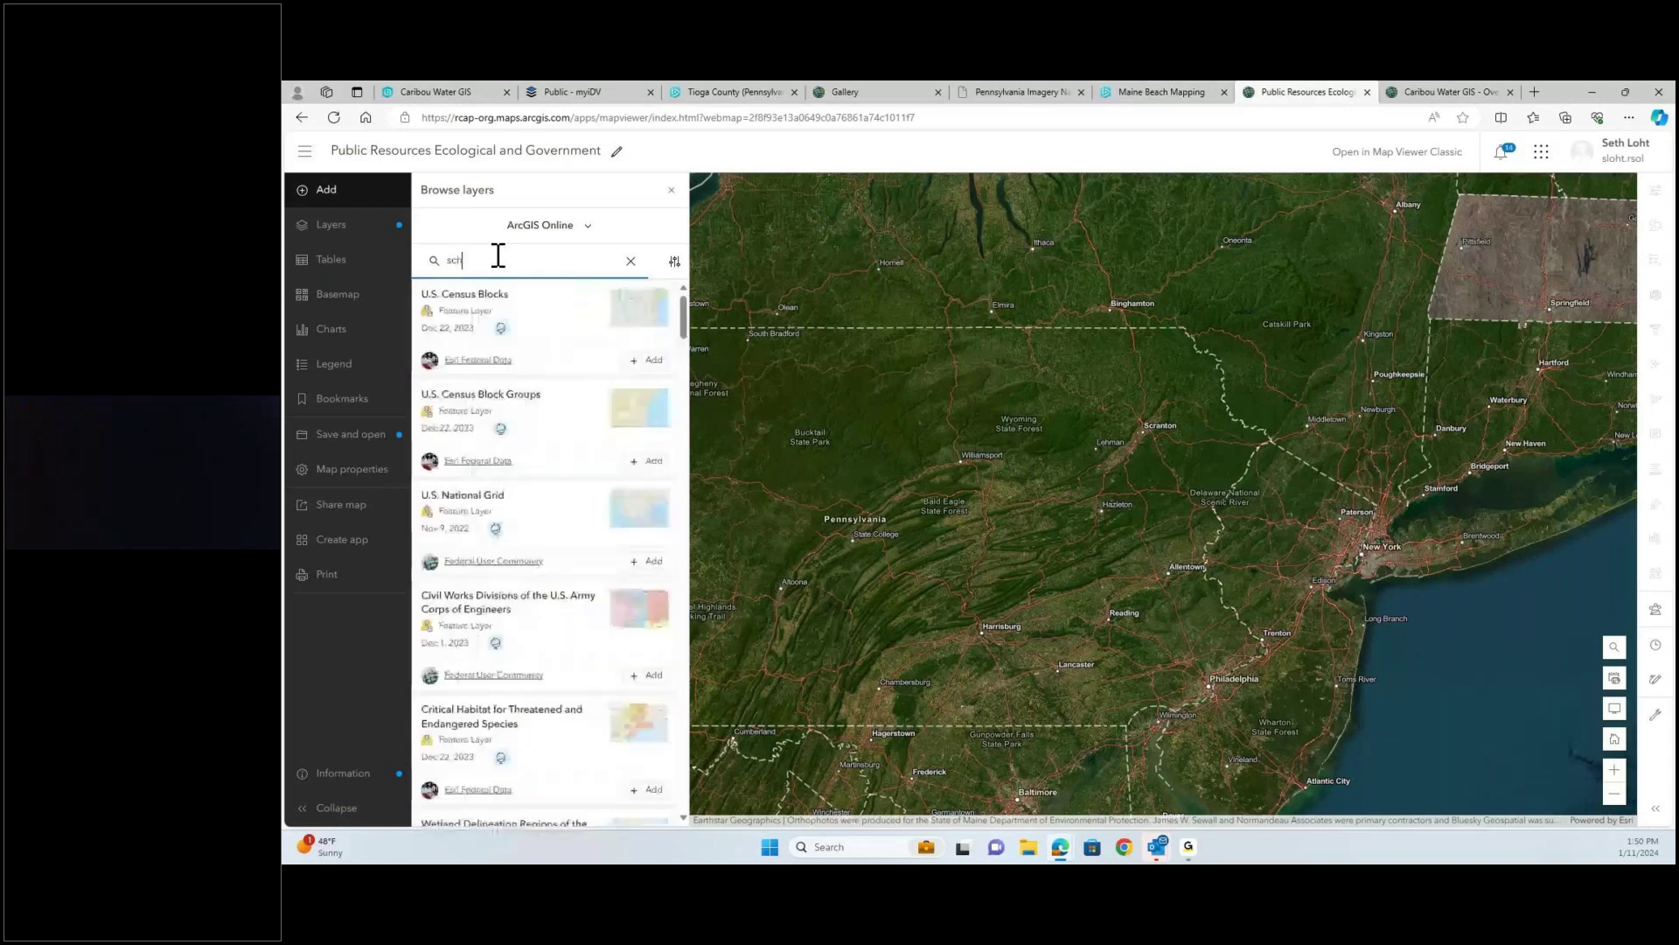
key(BackSpace)
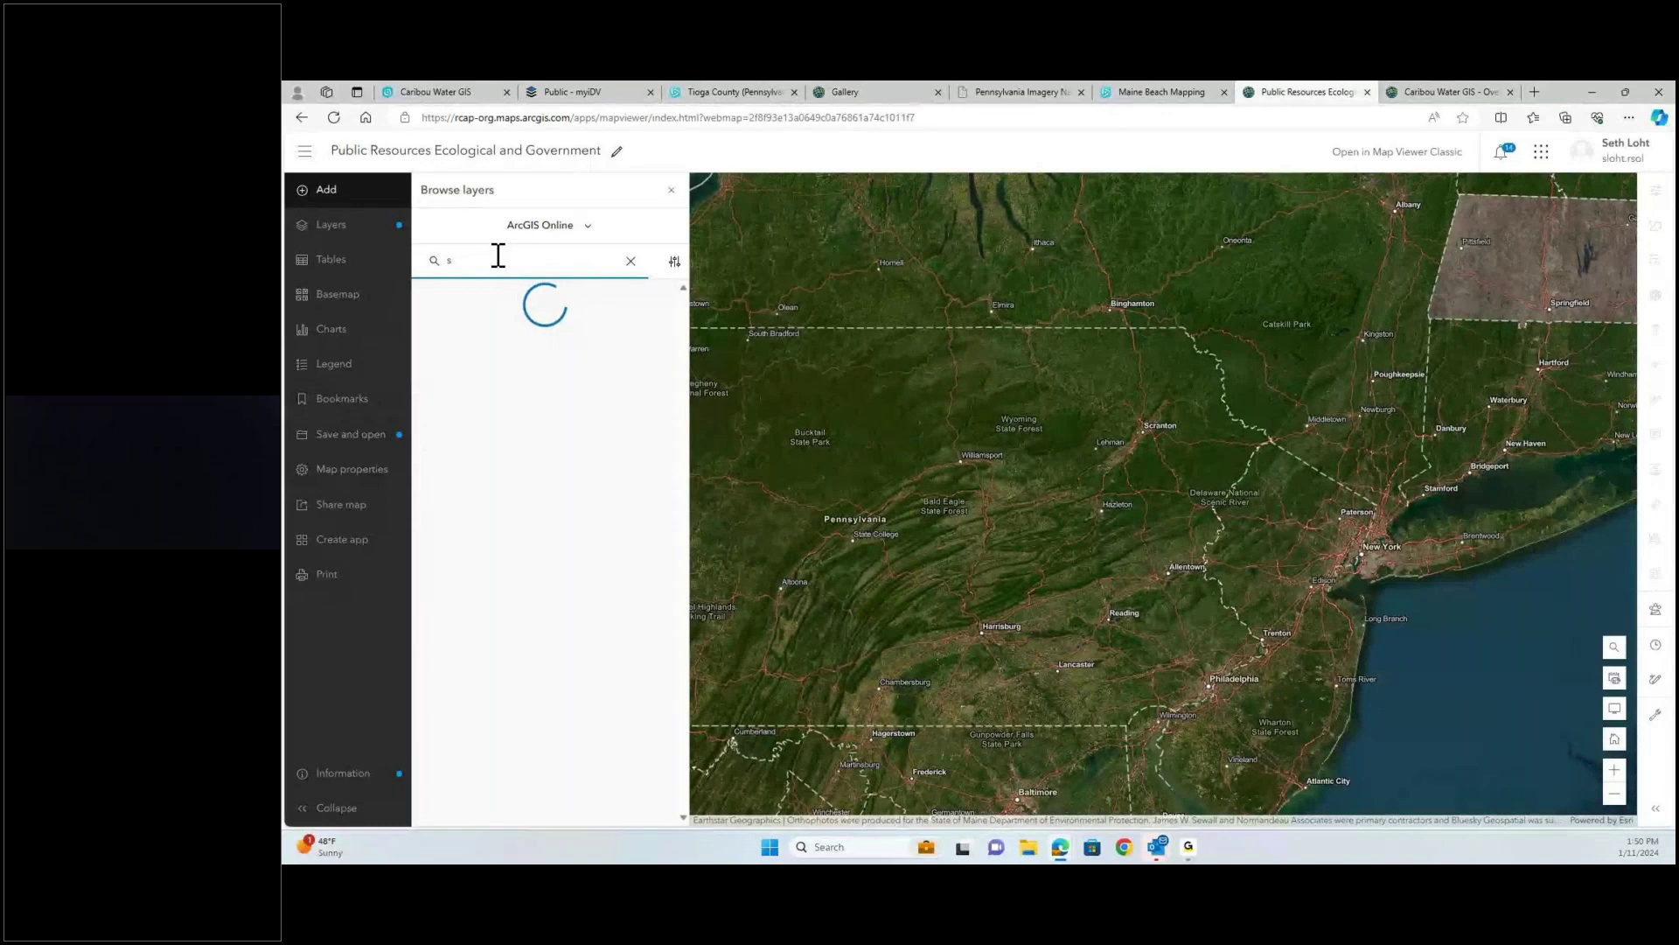
key(BackSpace)
text(chuylkill county)
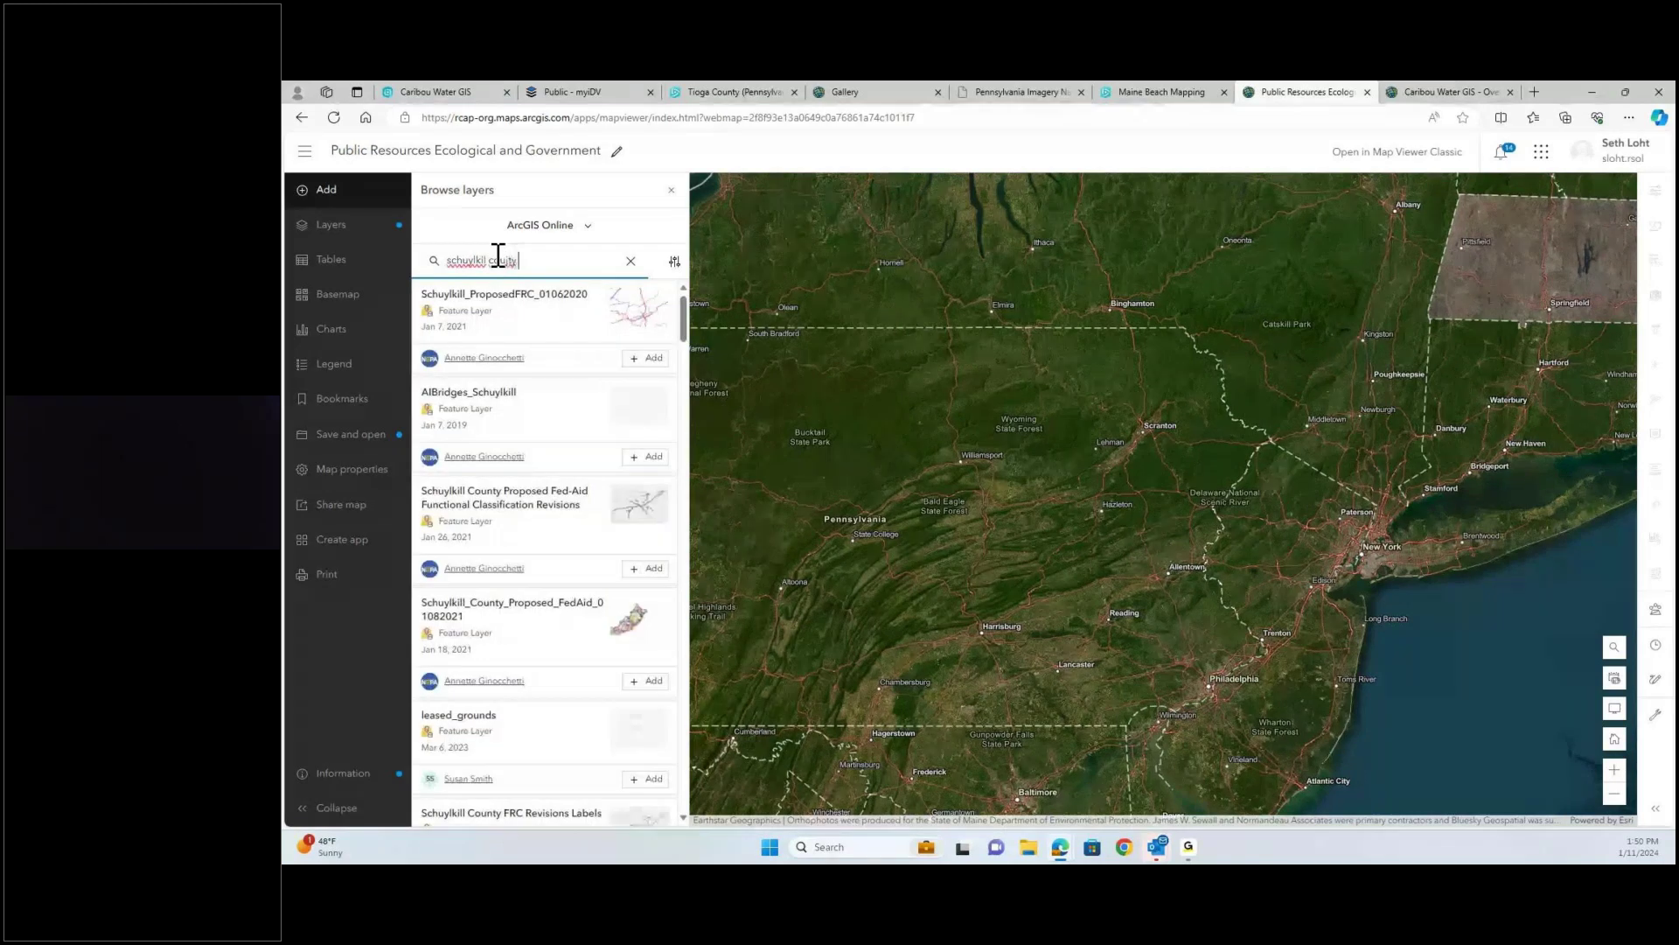
key(Return)
text(parcel)
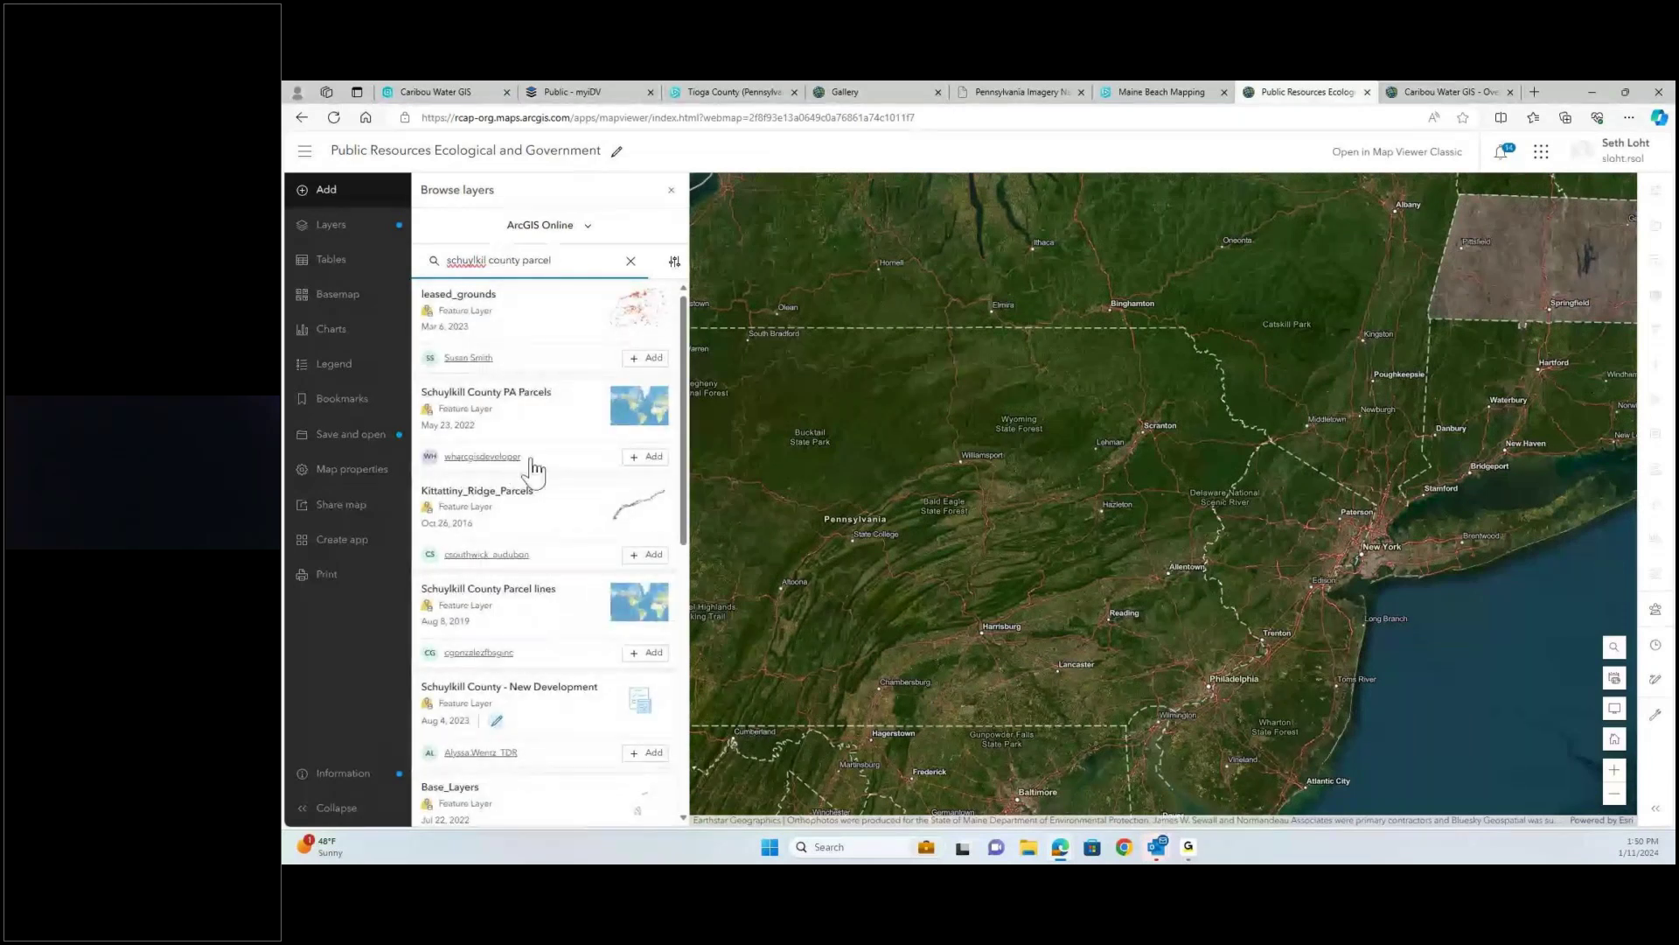
- Try to add the Schuylkill County PA Parcels and Schuylkill County Parcel lines layers to the map
click(646, 457)
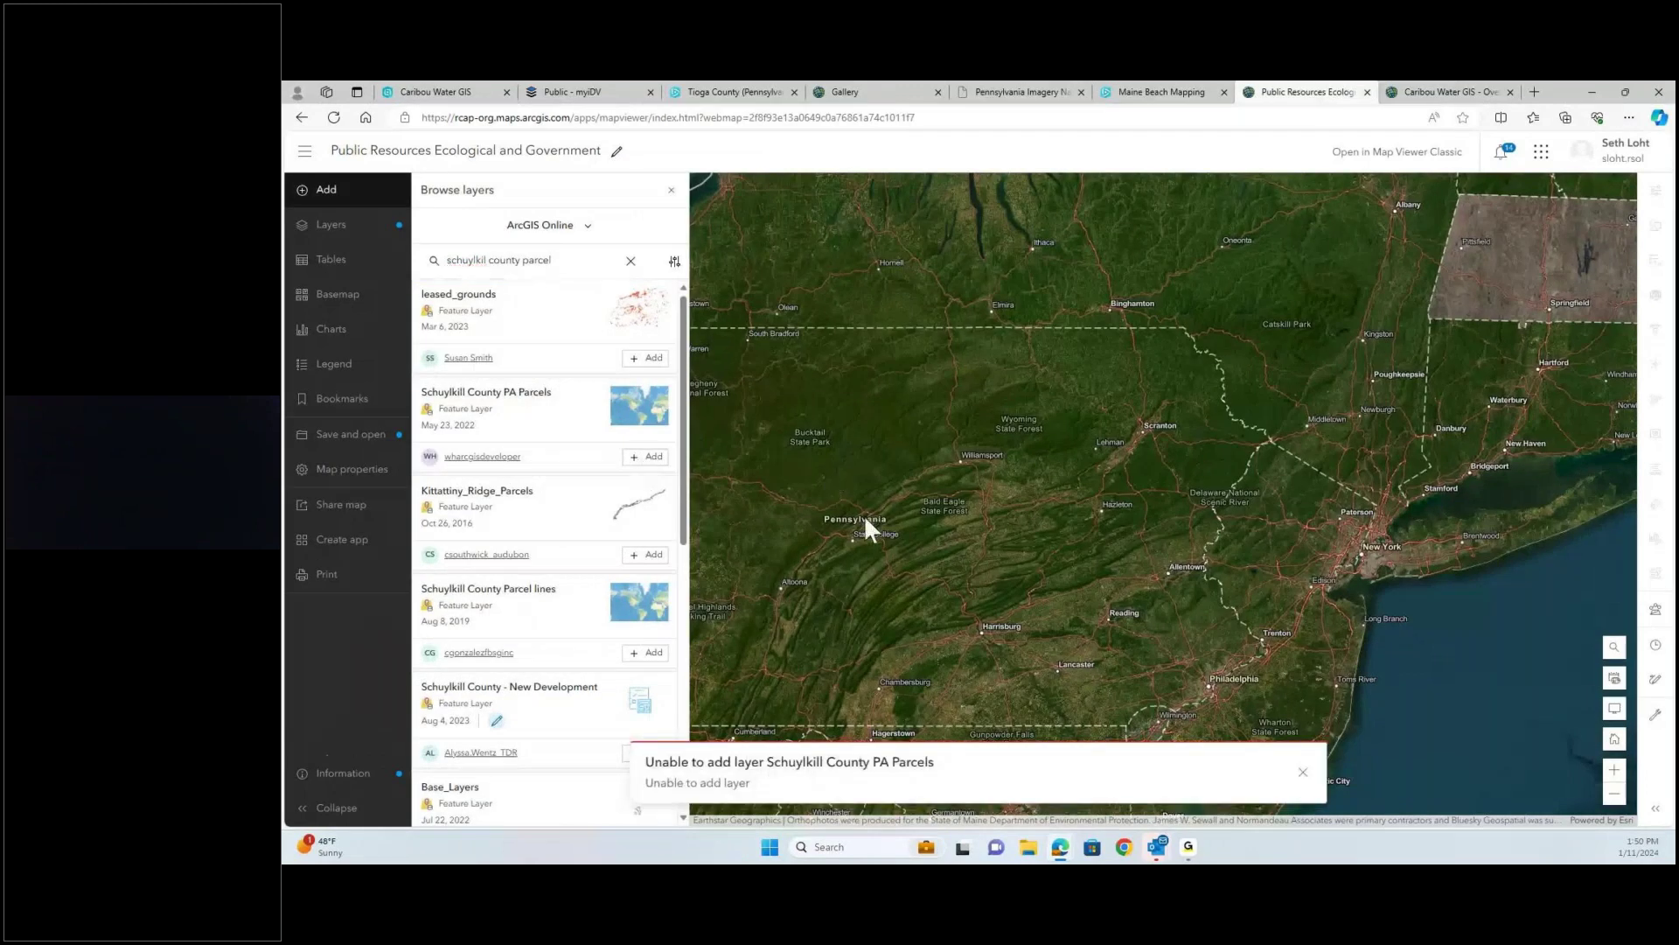
scroll(864, 514, up, 3)
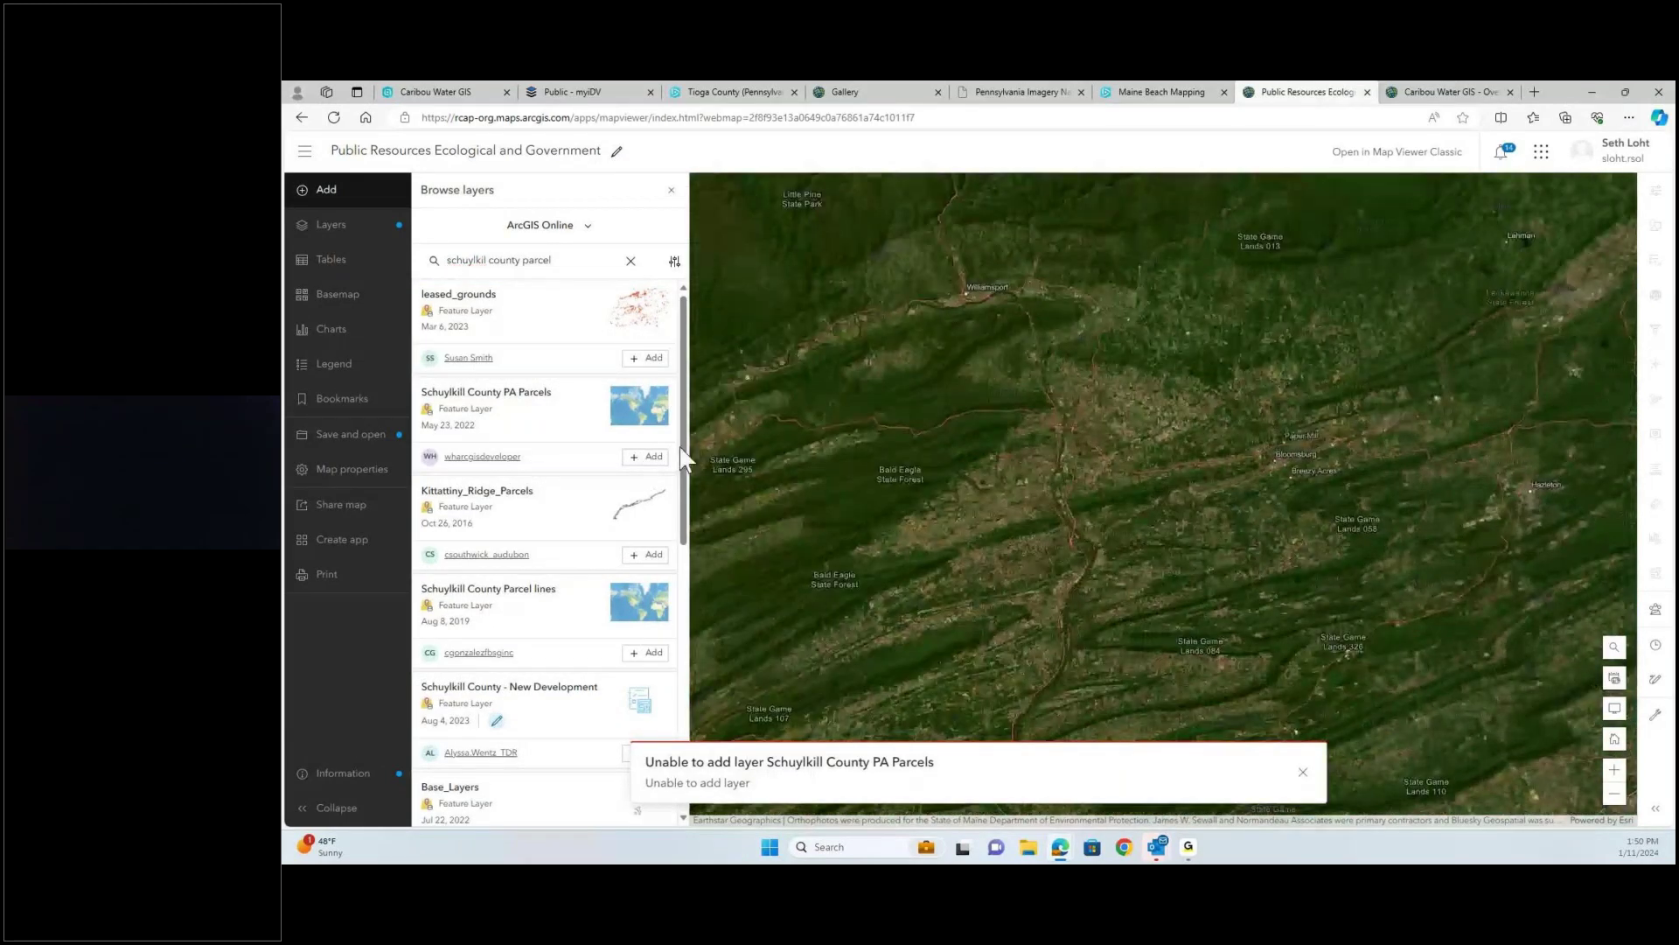
click(647, 459)
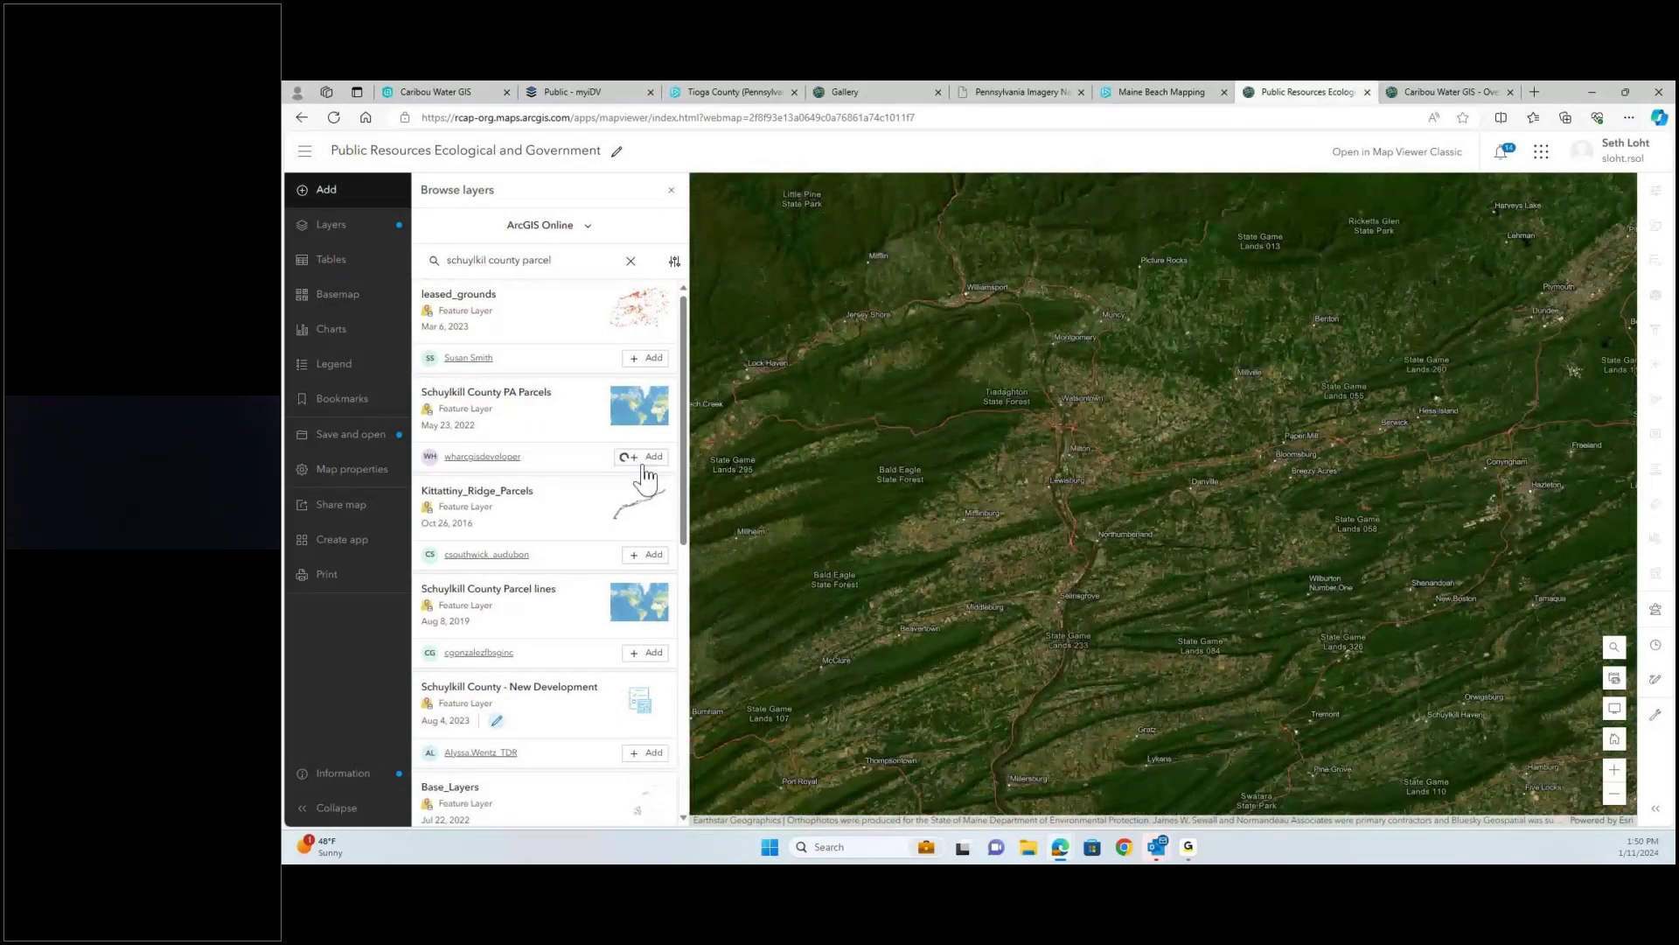
click(641, 651)
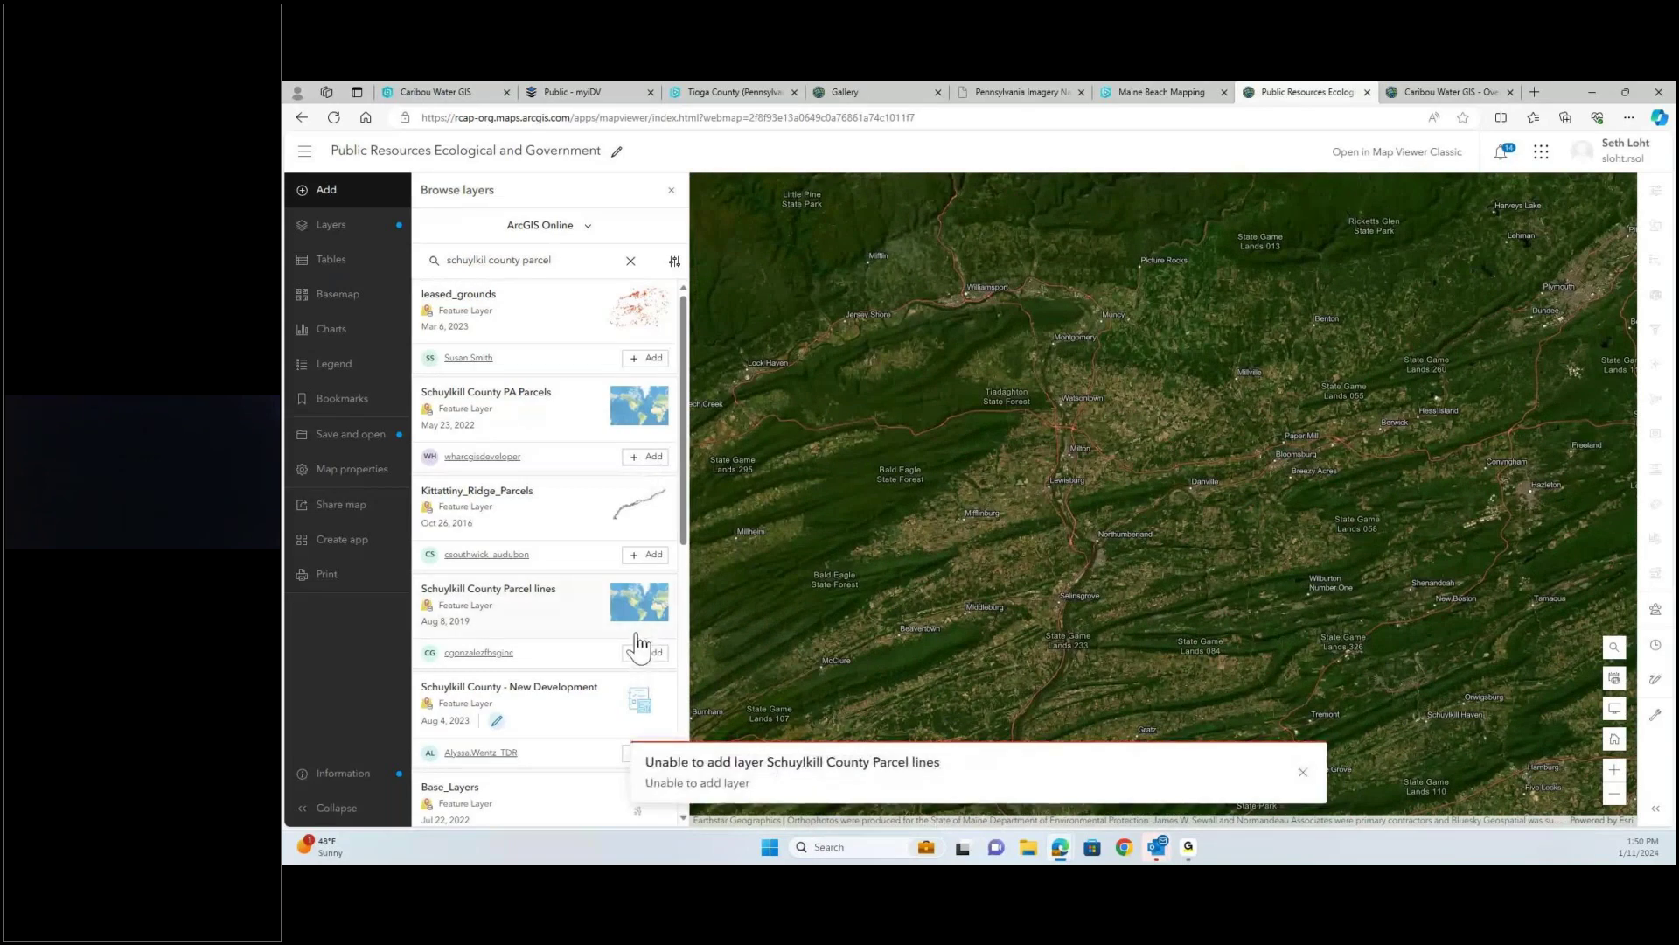
- Change the county in the layer search so it reads "carbon county parcel"
double_click(462, 261)
text(carib)
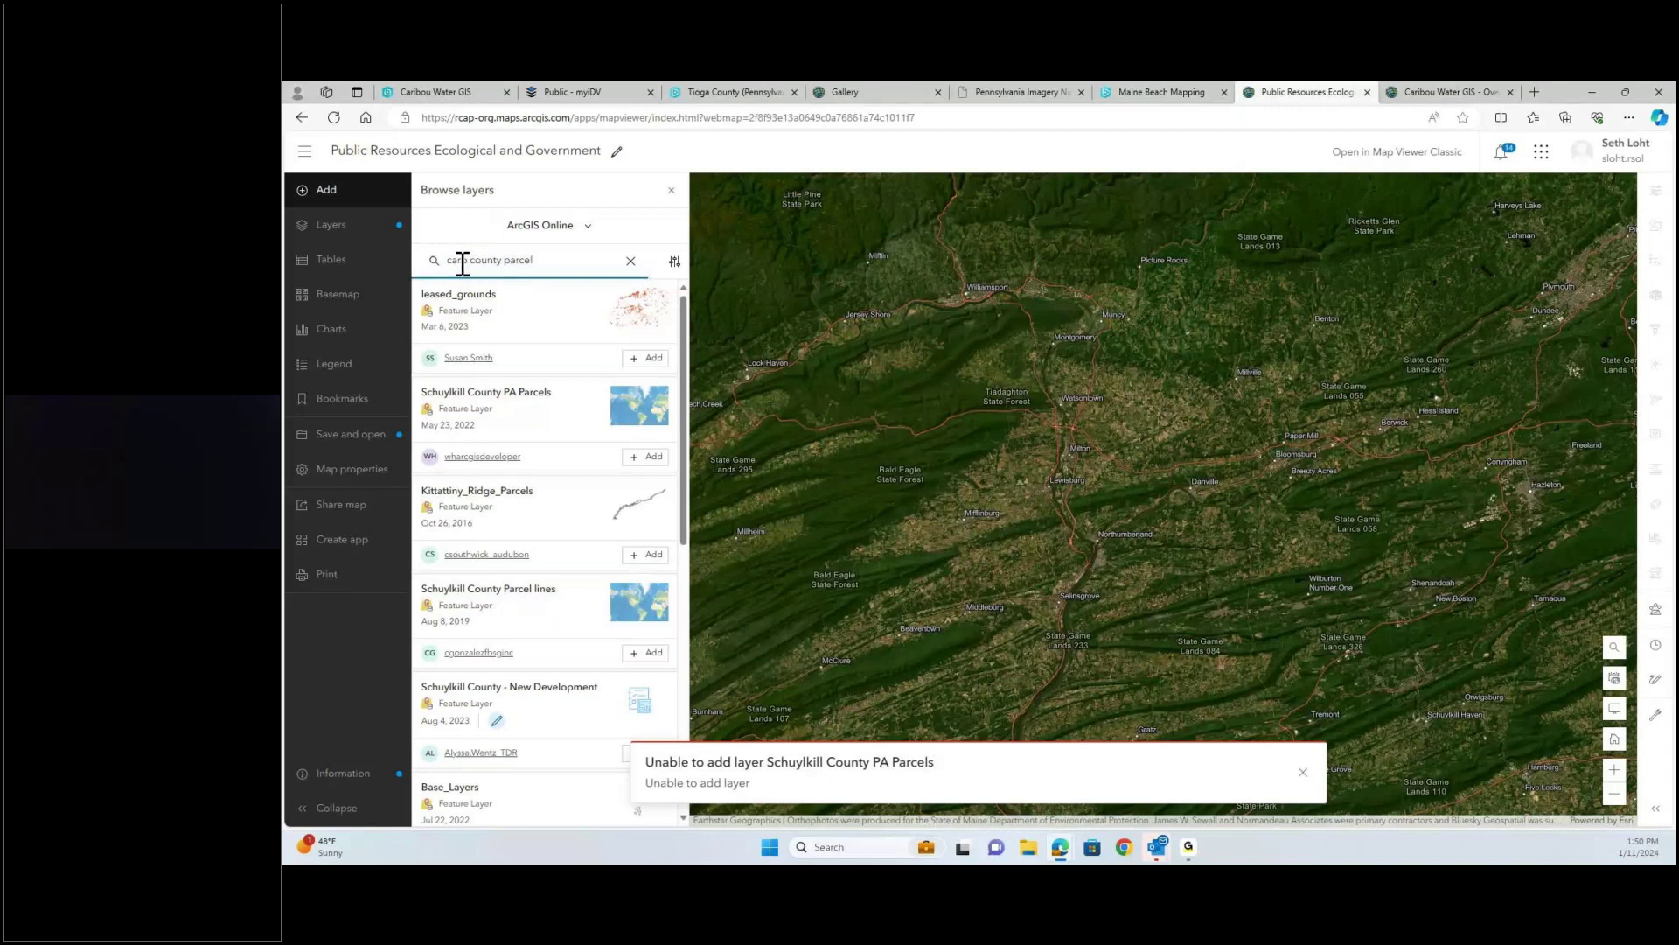
text(on)
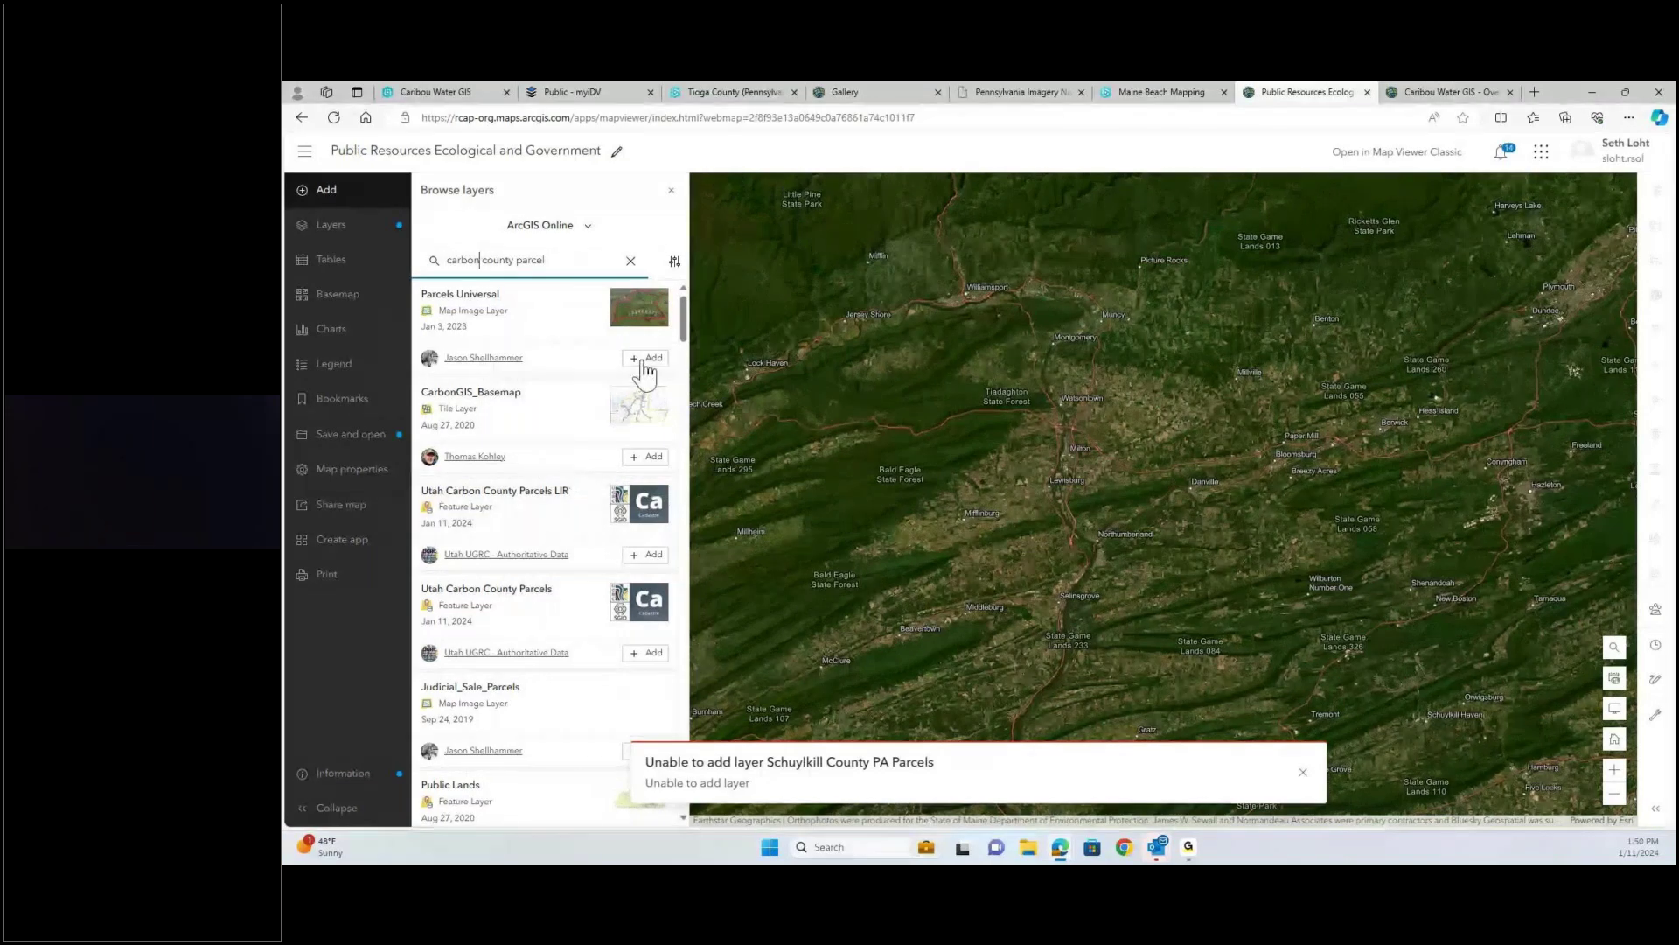
- Search the ArcGIS Online layers for "cumberland county pa parcels"
double_click(496, 259)
click(496, 259)
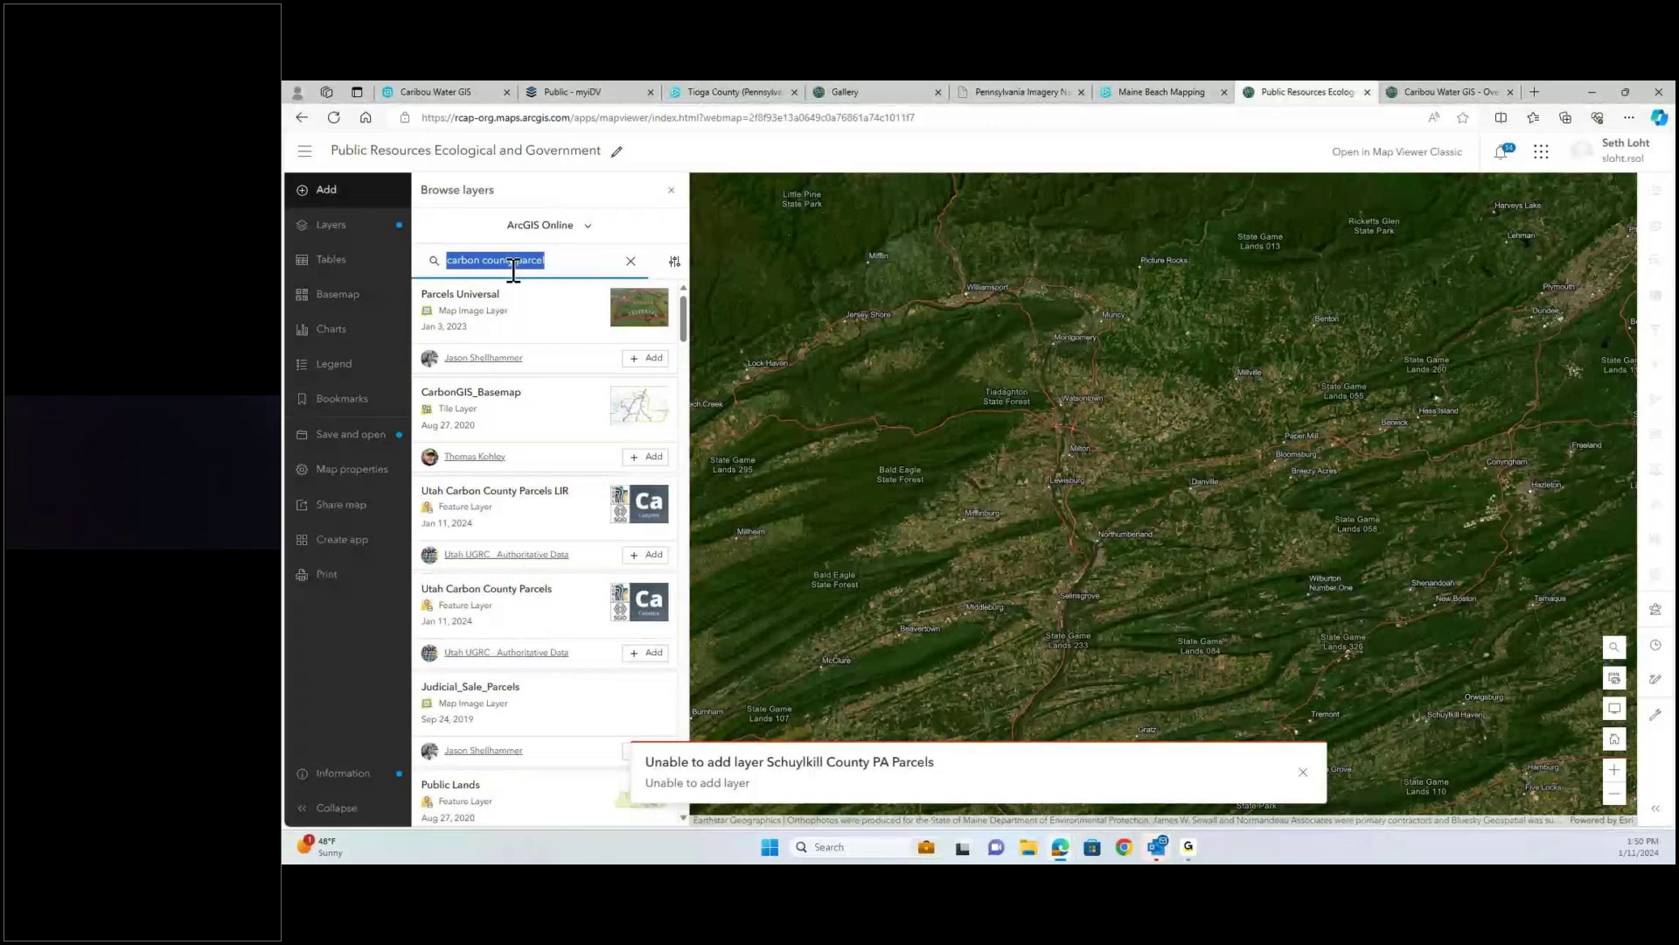
text(cumberland county pa)
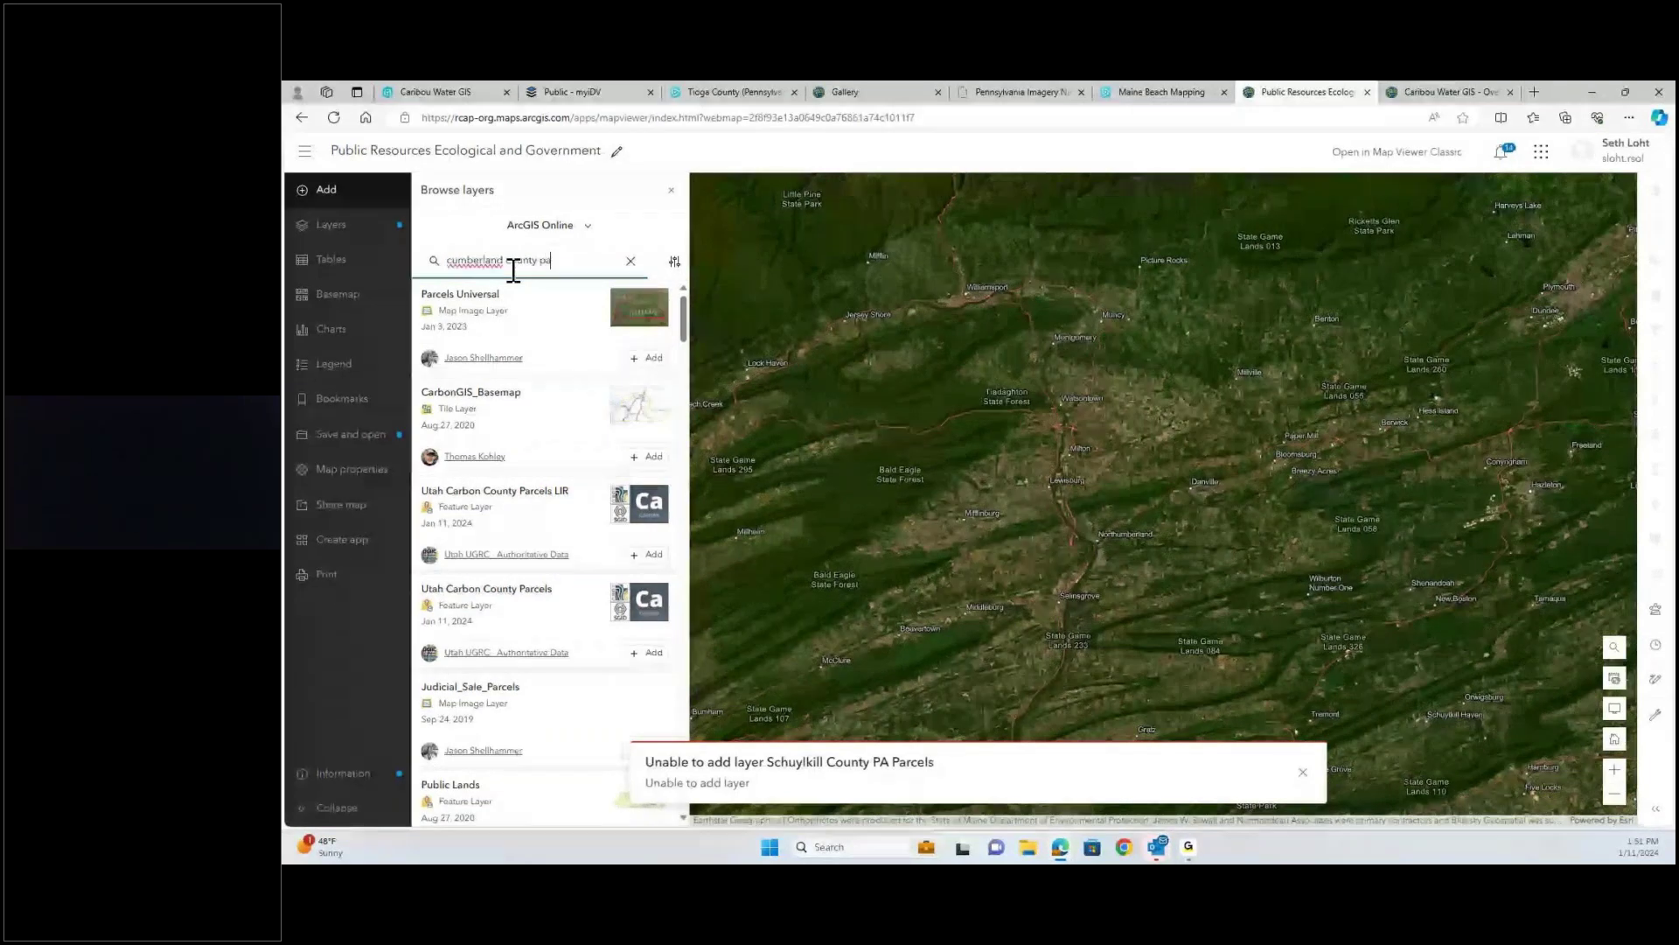
text( parcels)
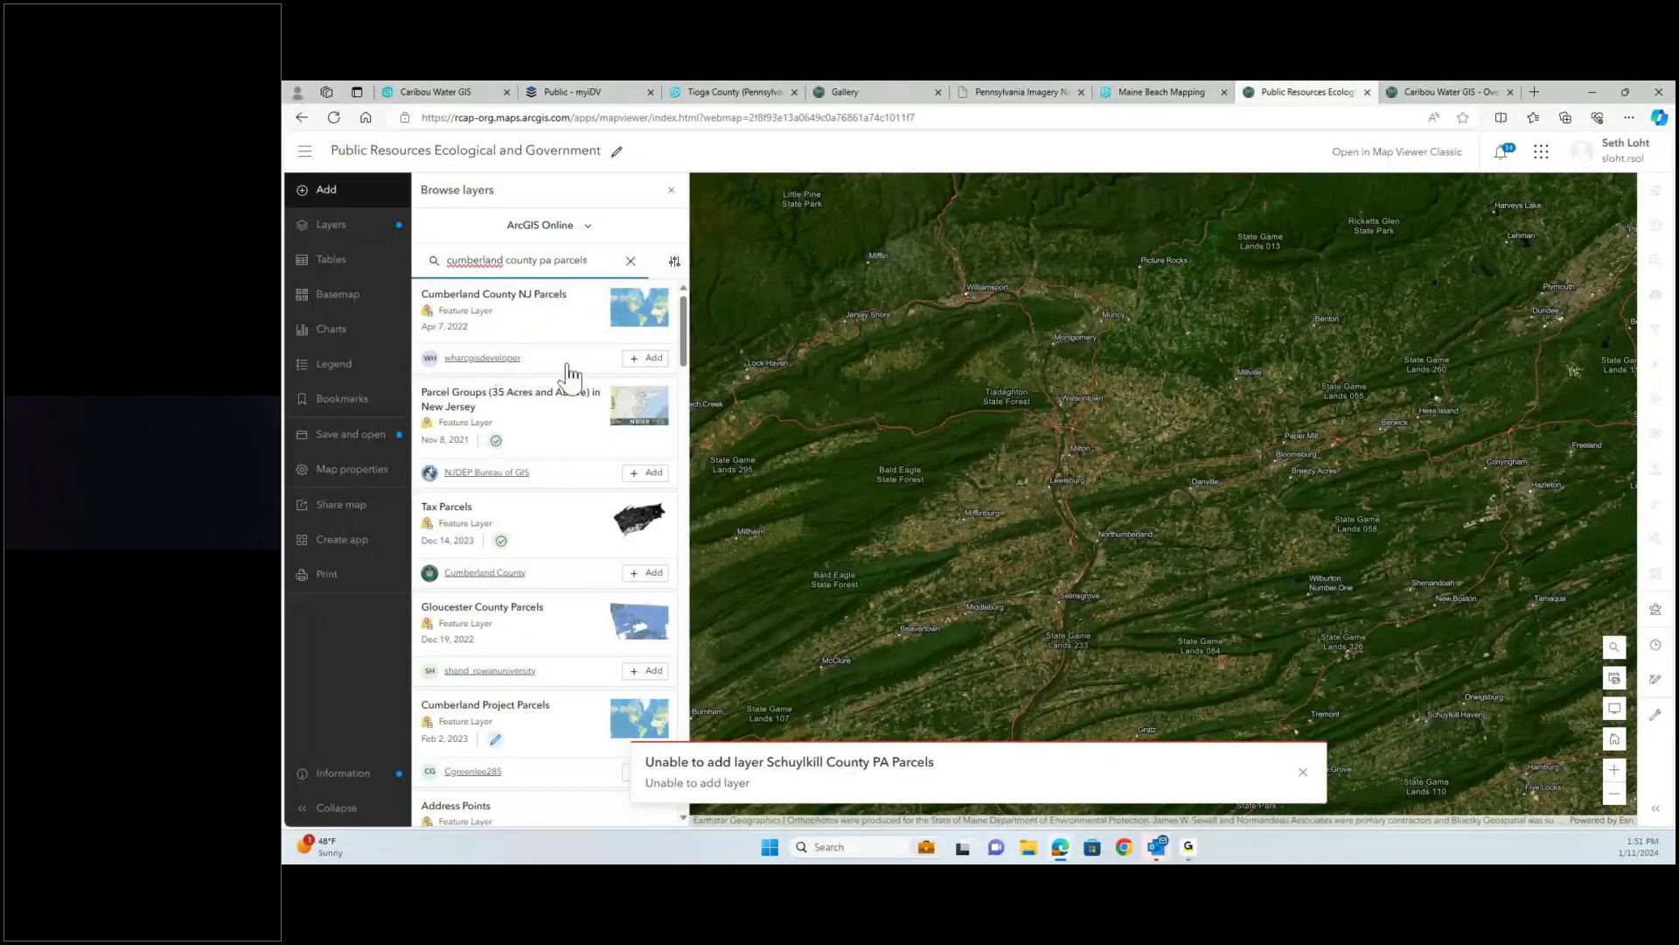
- Try to add the Cumberland County NJ Parcels layer, and add the Gloucester County Parcels layer to the map
click(647, 359)
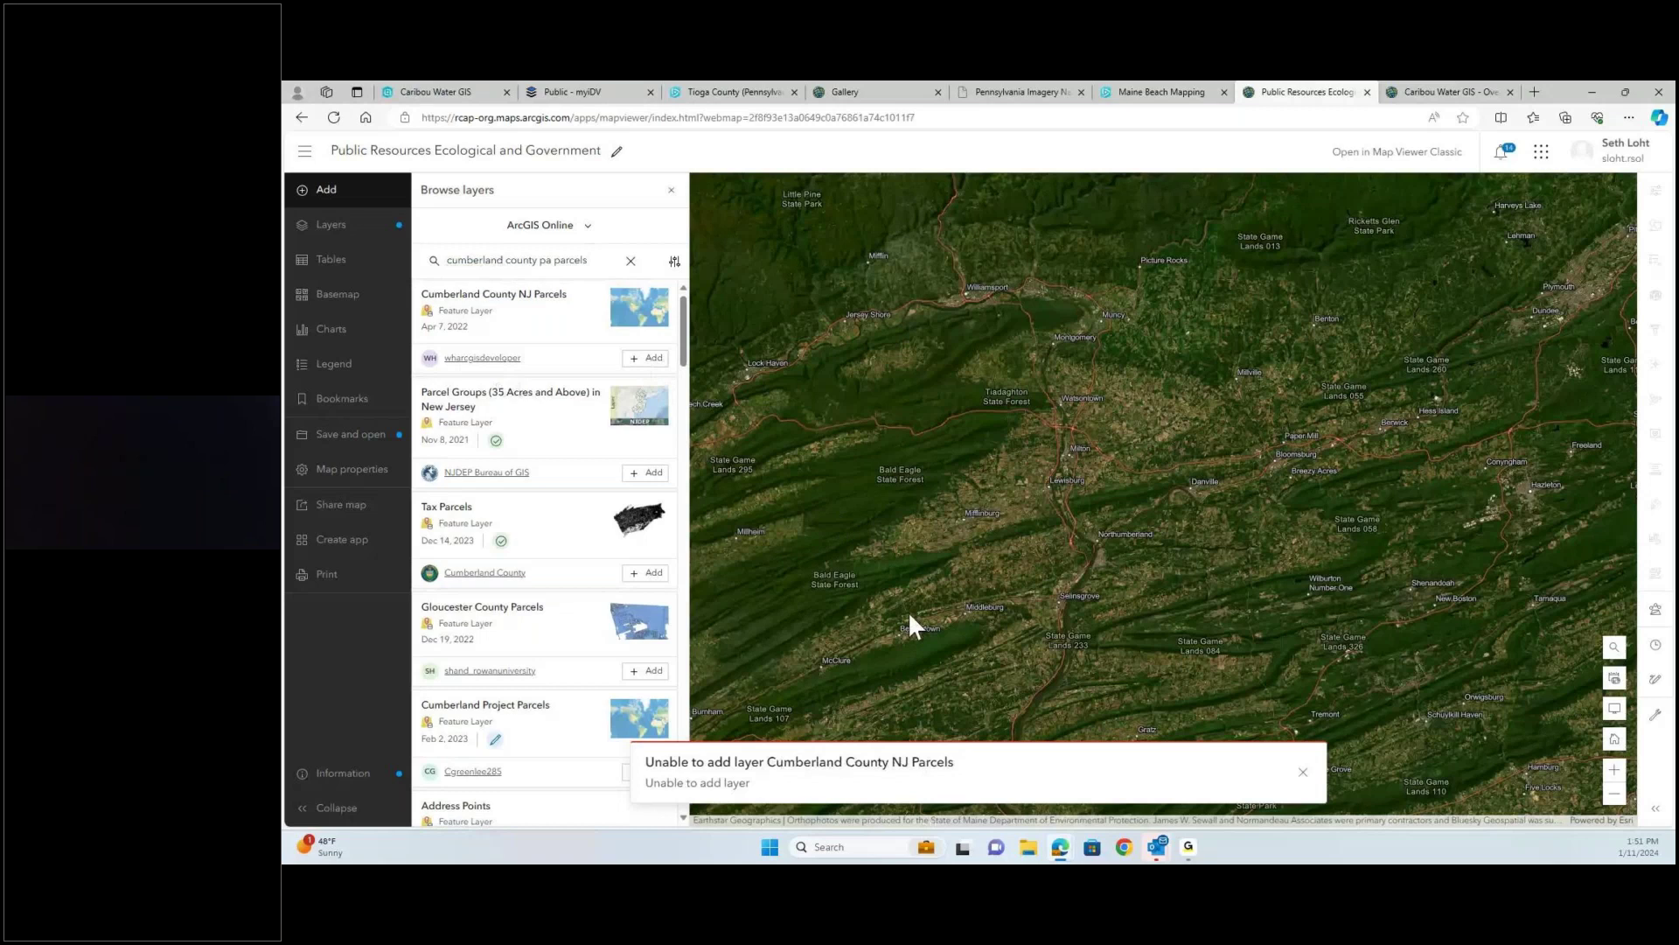
drag(910, 617, 1173, 411)
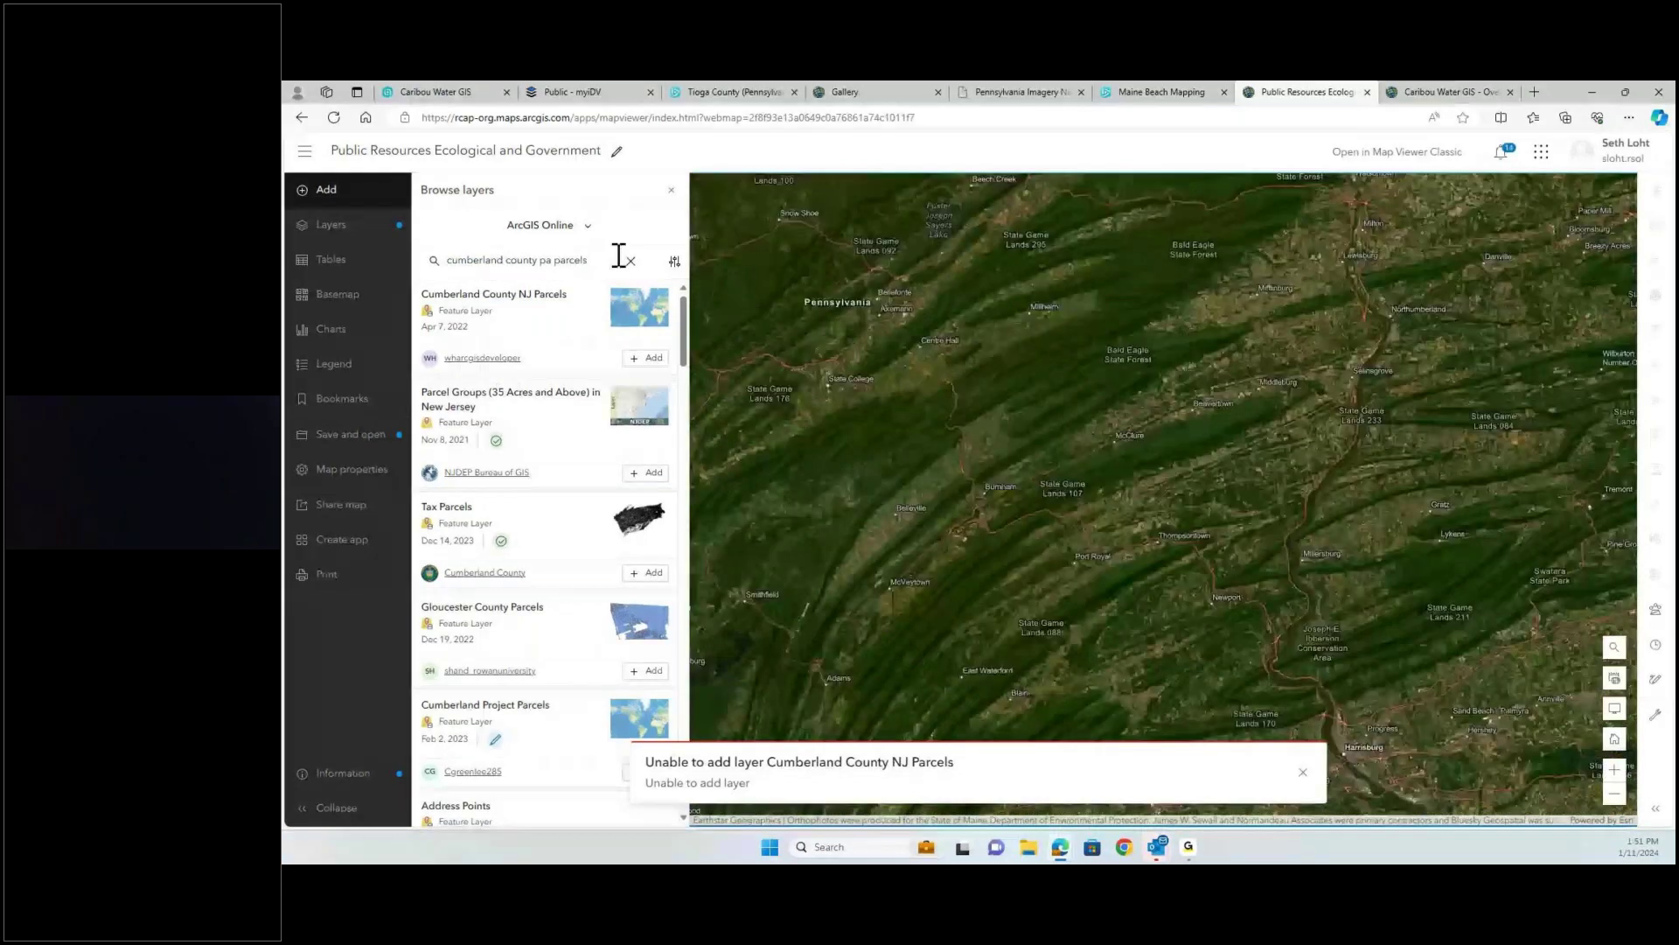
click(645, 672)
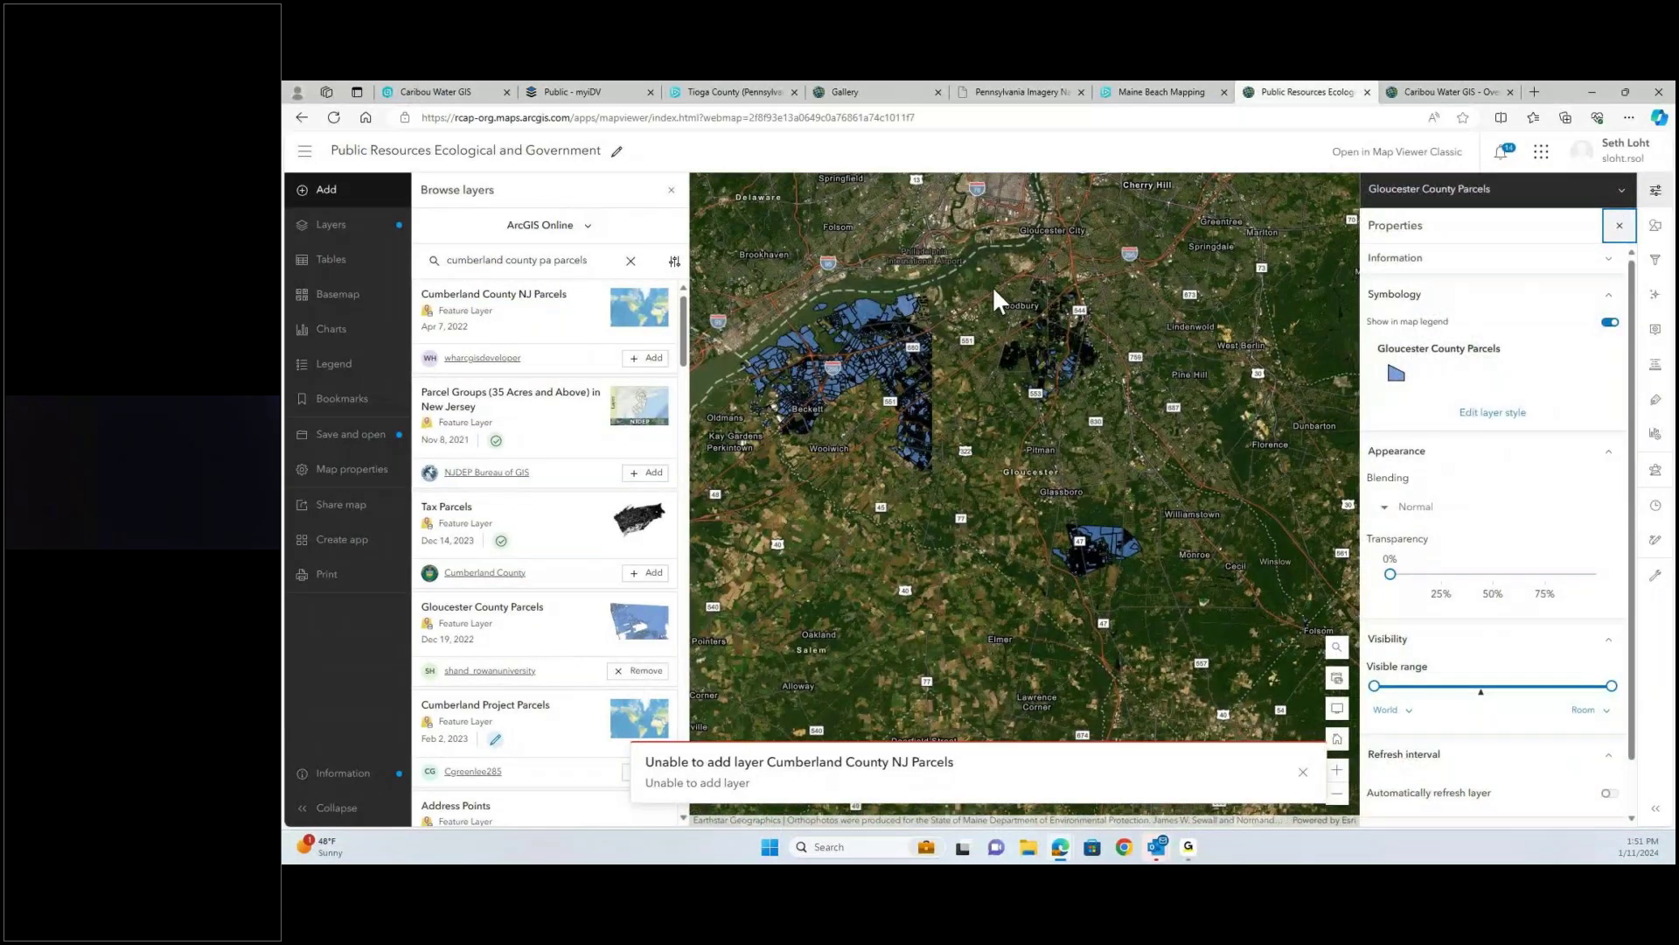
- Review all attributes of a Gloucester County parcel near Repaupo, and remove the Gloucester County Parcels layer from the map
scroll(883, 403, up, 10)
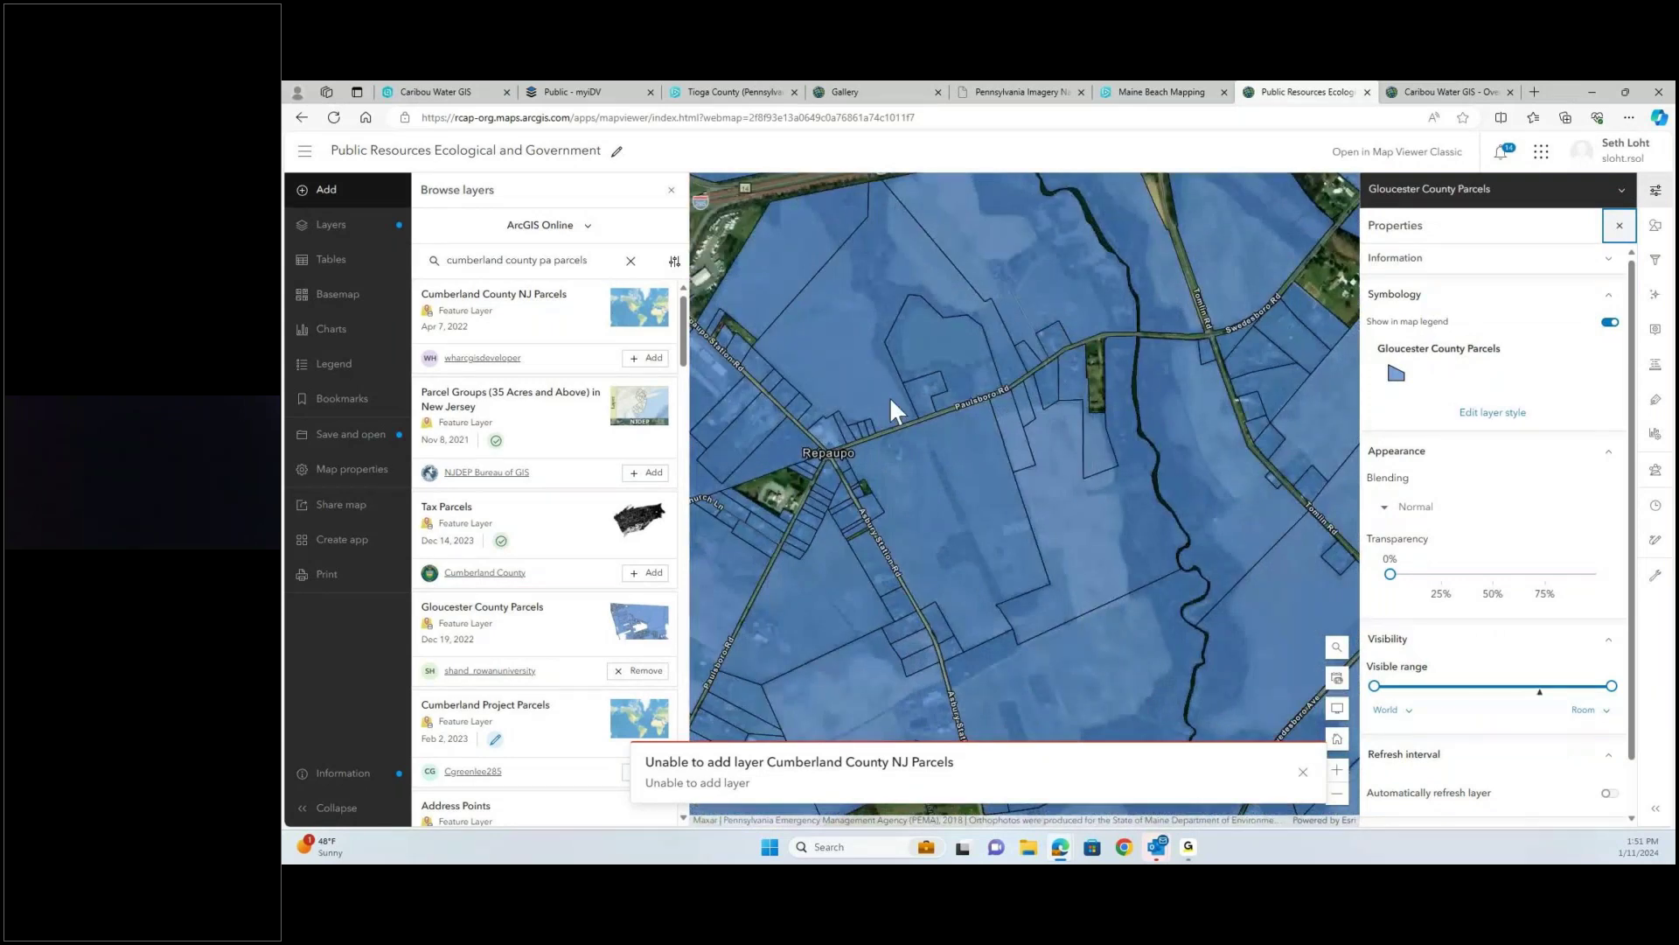
click(890, 396)
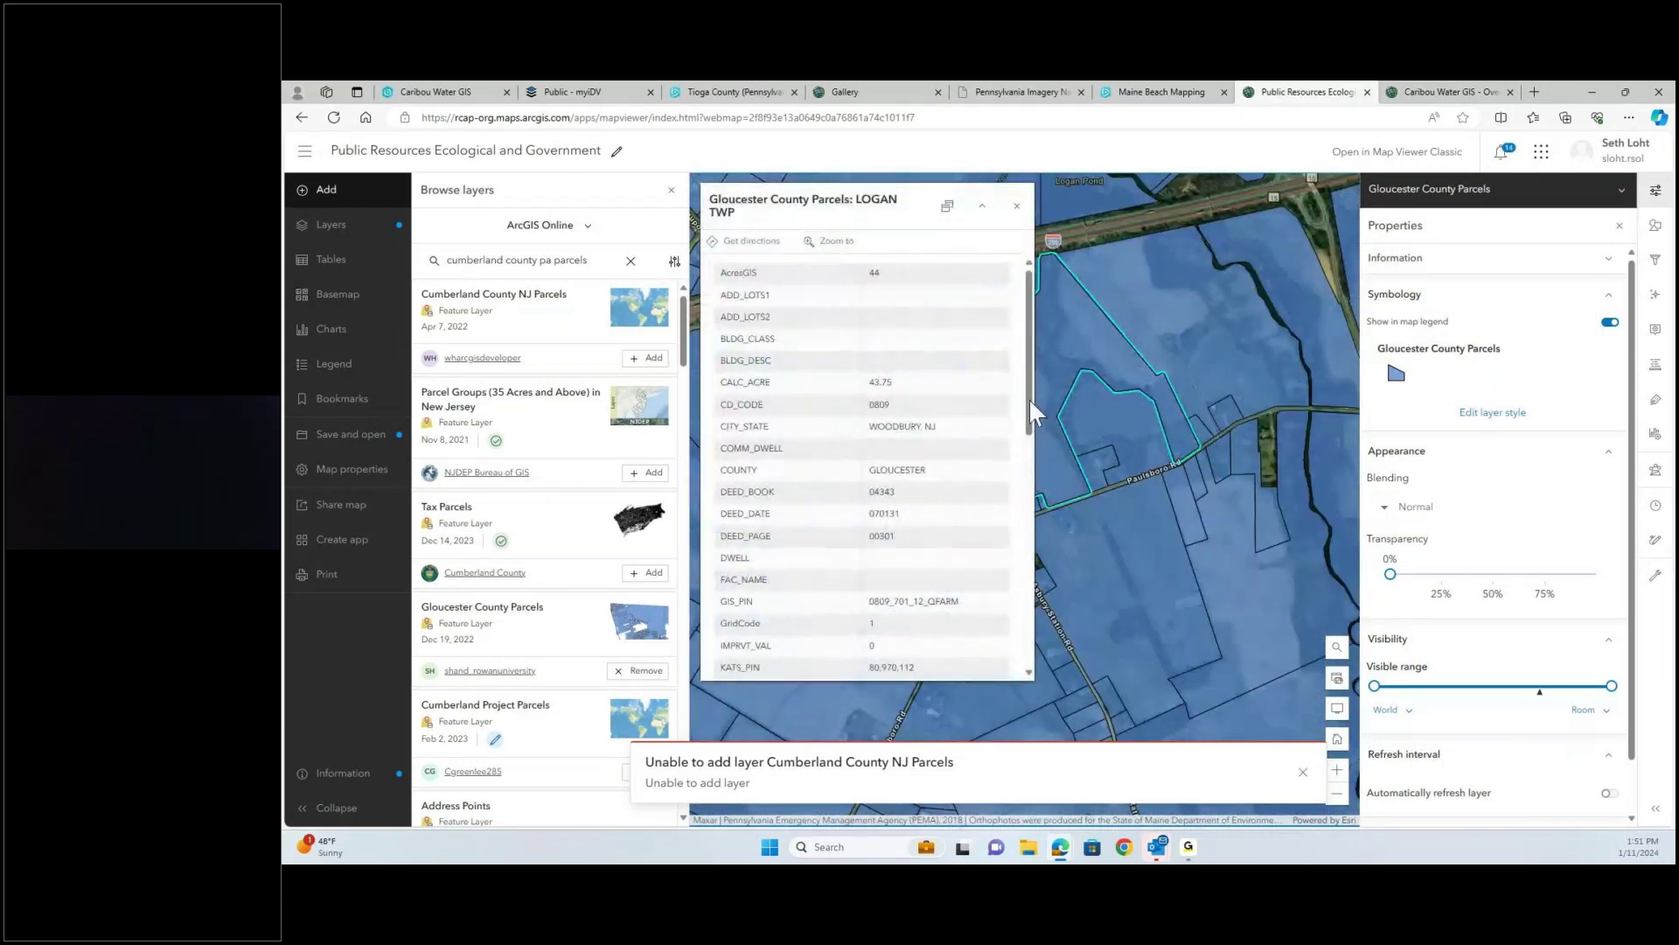
drag(1029, 401, 1018, 448)
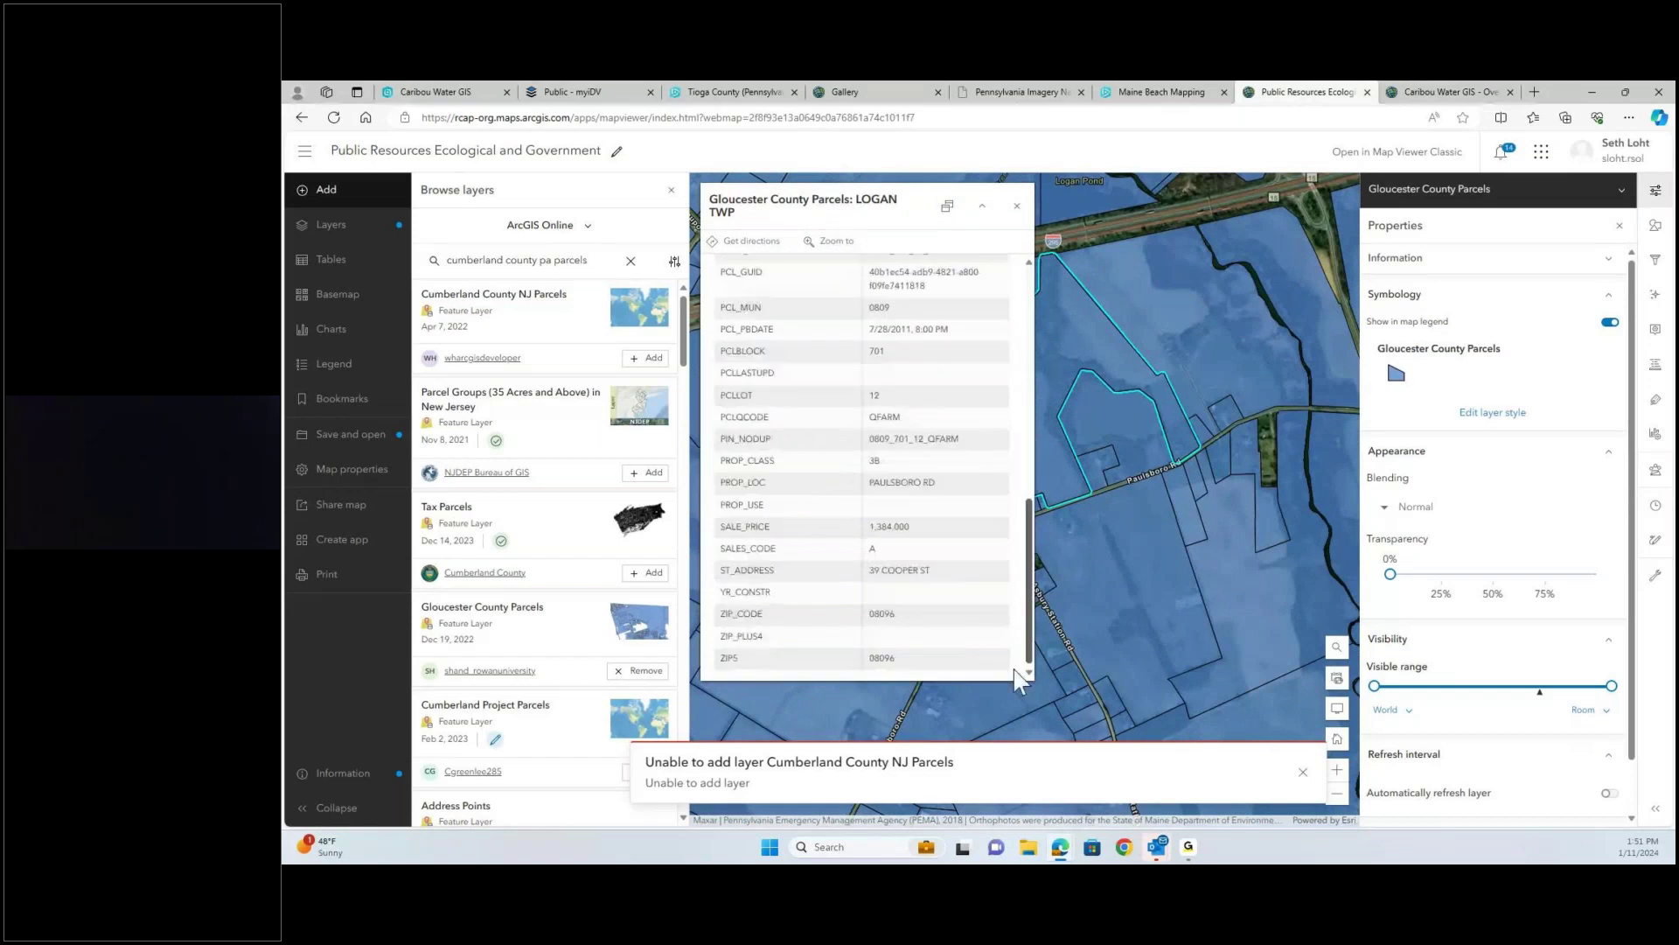
scroll(974, 276, up, 3)
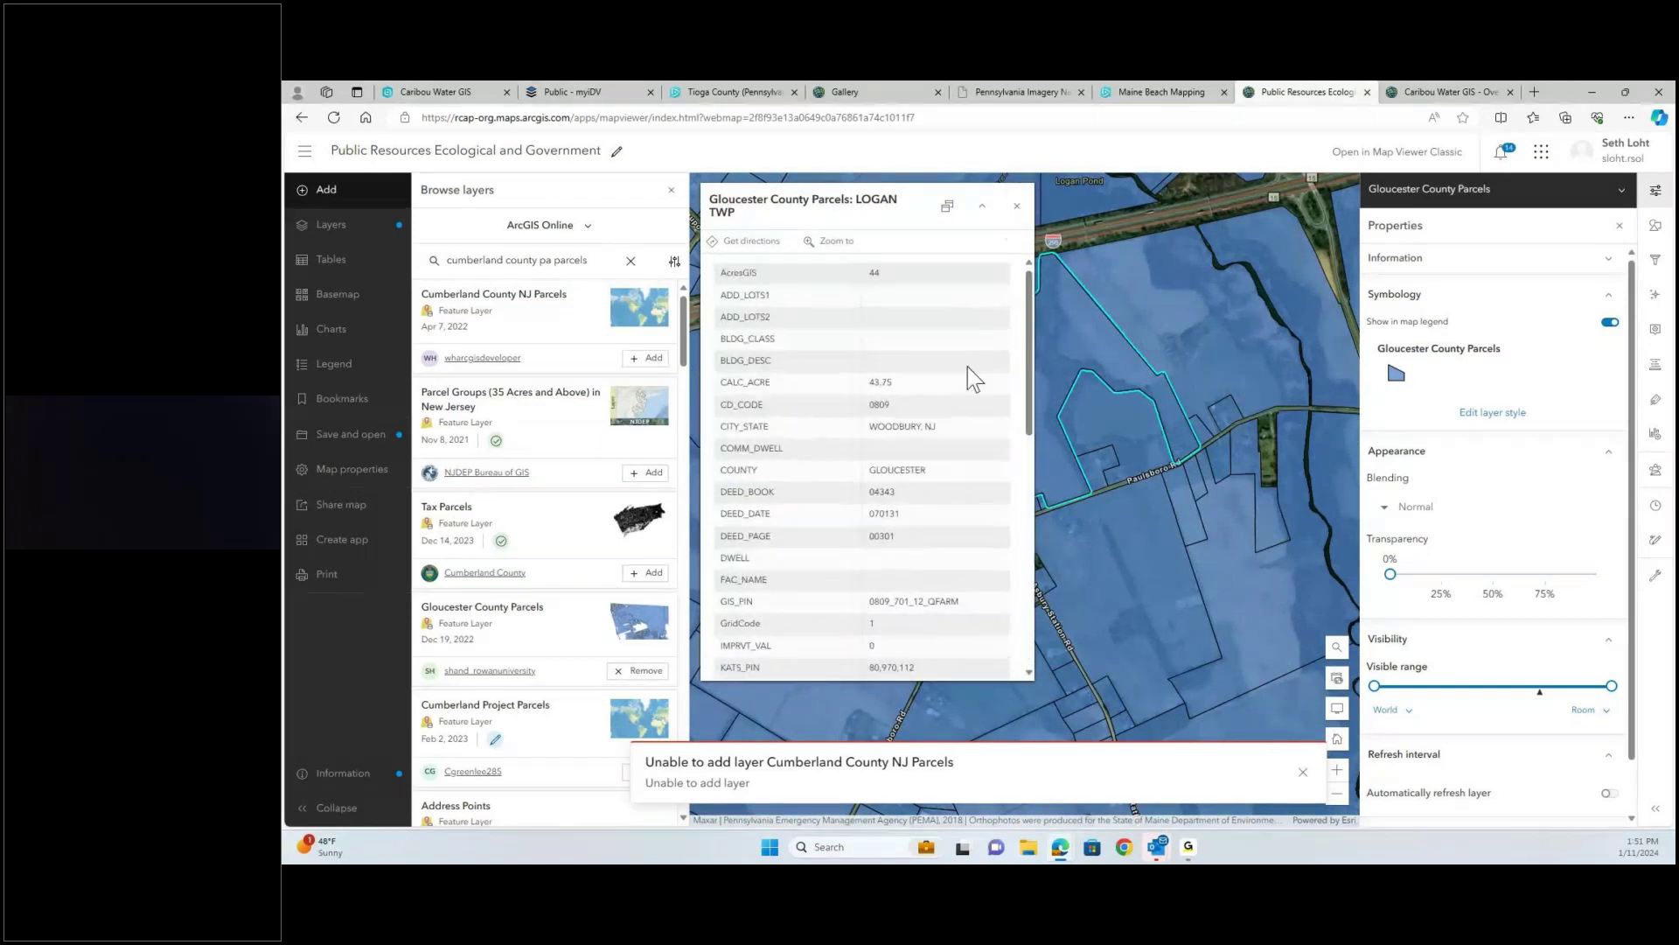
drag(1027, 354, 1048, 635)
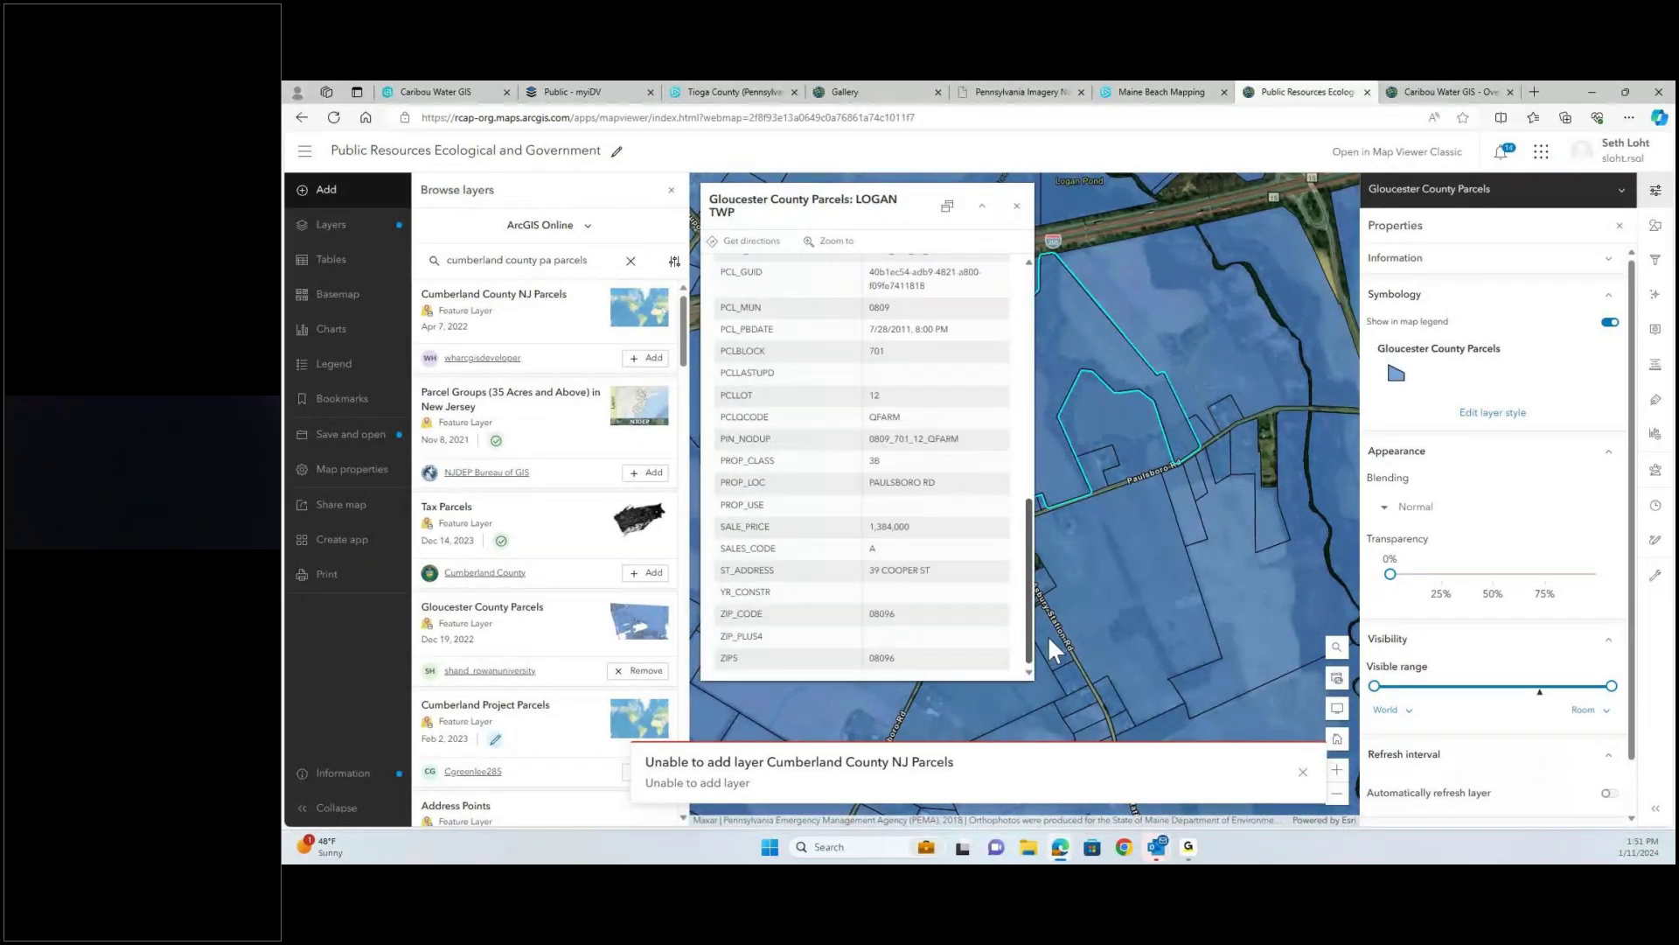
click(1016, 205)
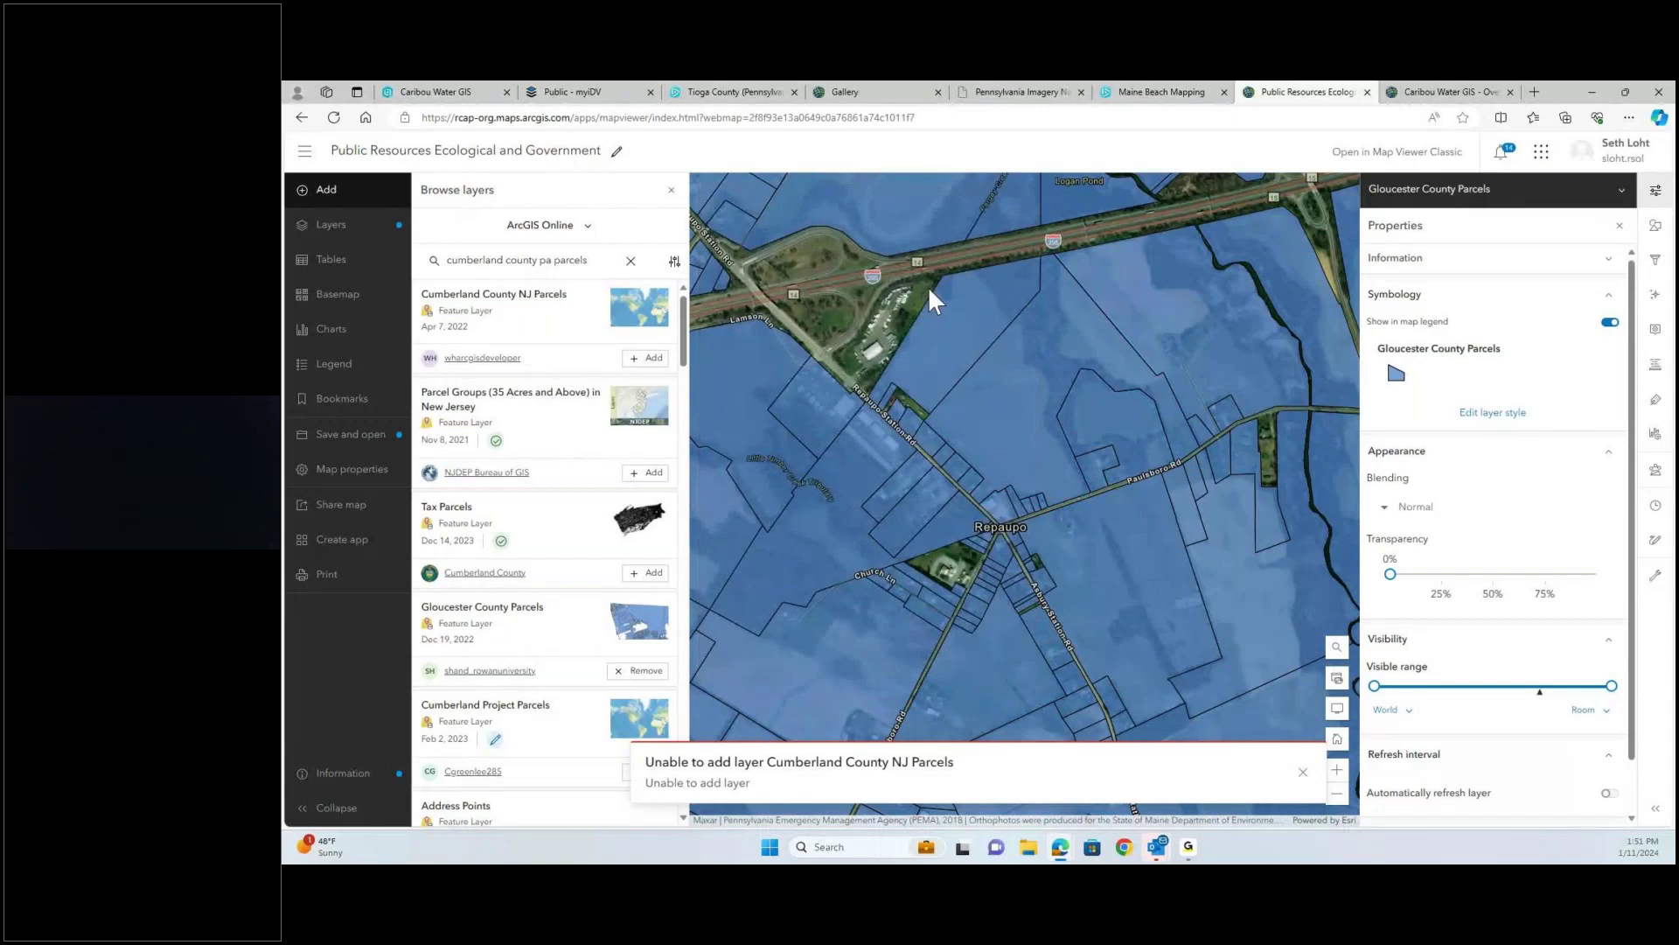
click(635, 675)
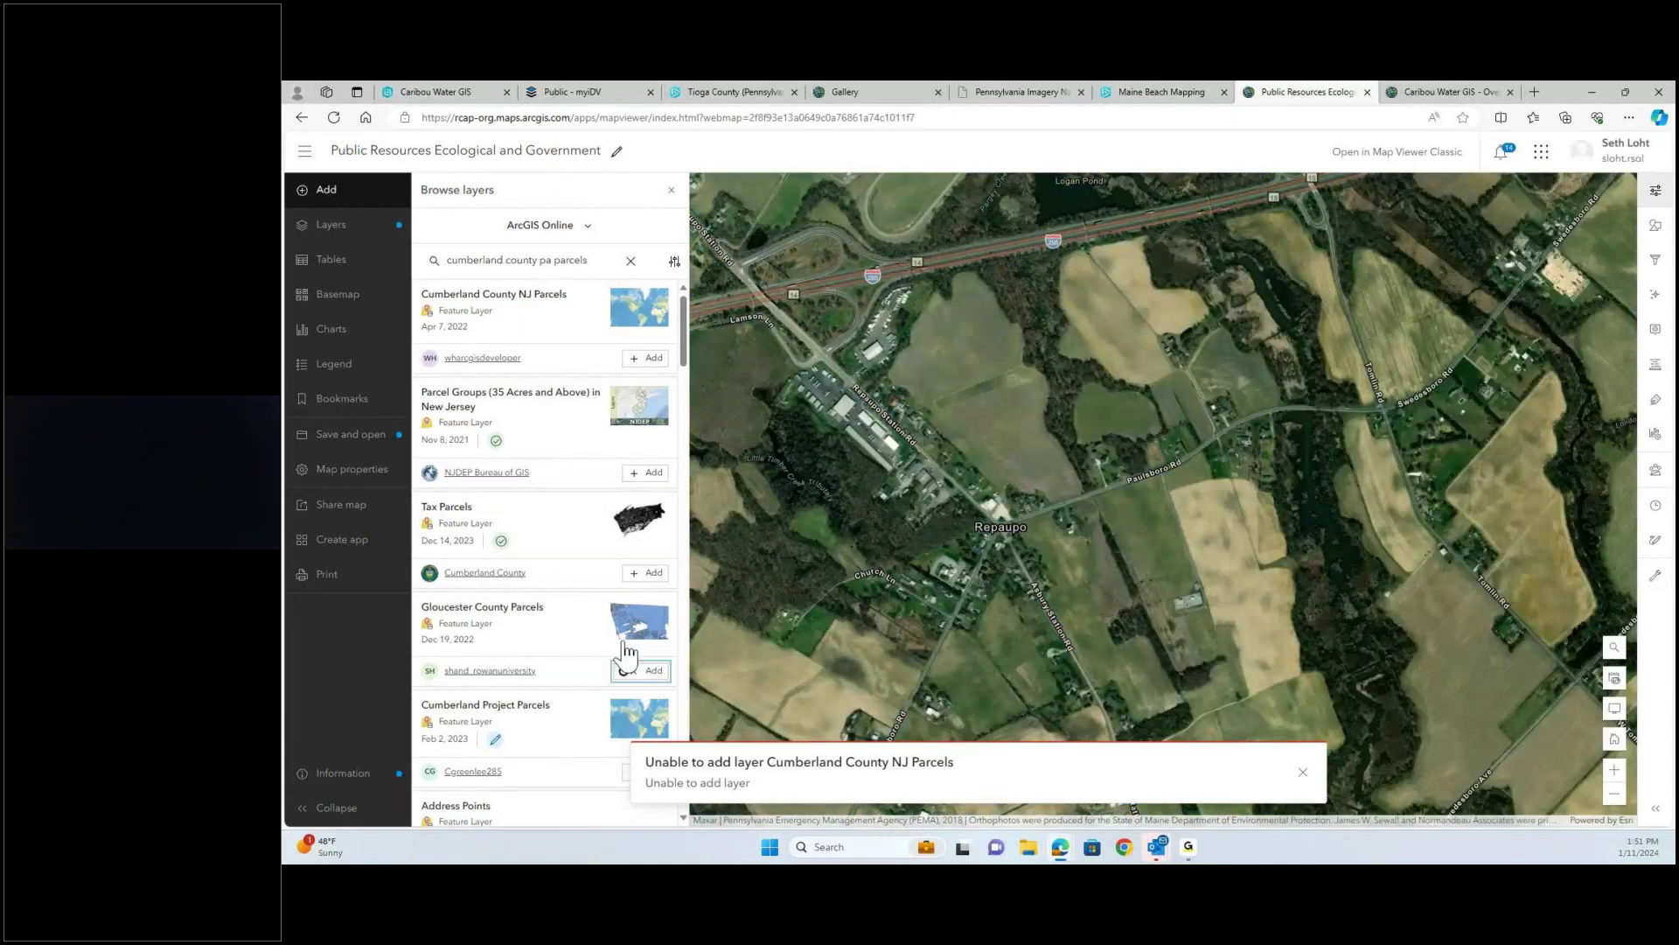
- Add Cumberland County's Address Points layer, check it on the map near Hogestown, and remove it again
scroll(549, 592, down, 2)
click(645, 710)
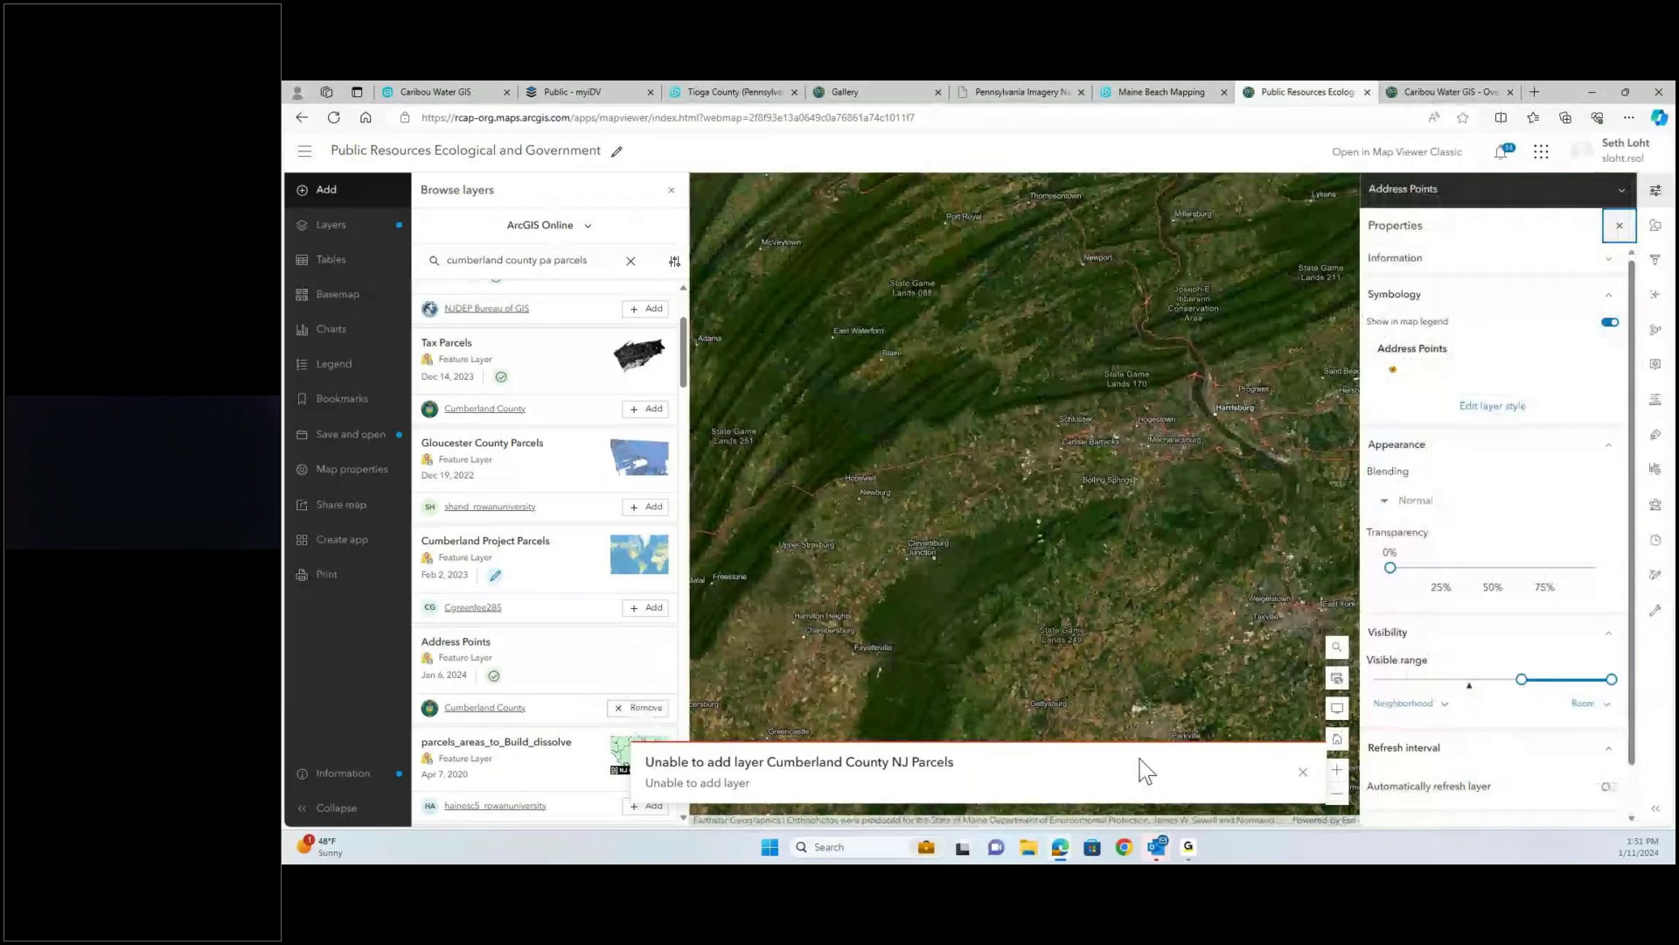
click(1302, 771)
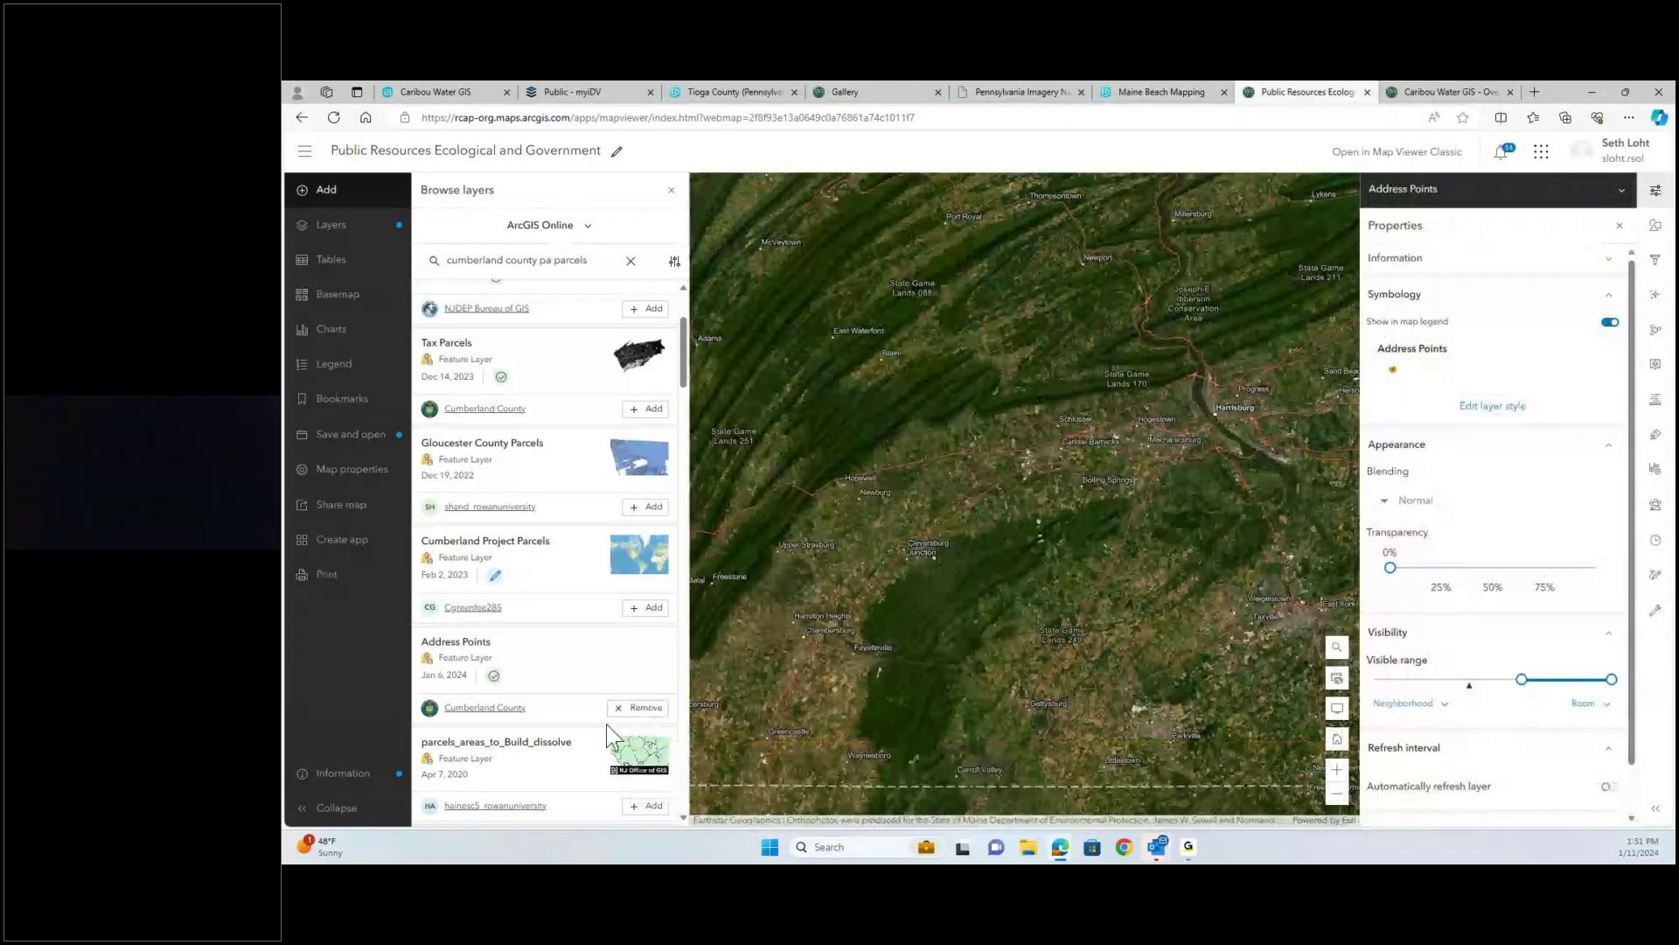
scroll(1207, 443, up, 3)
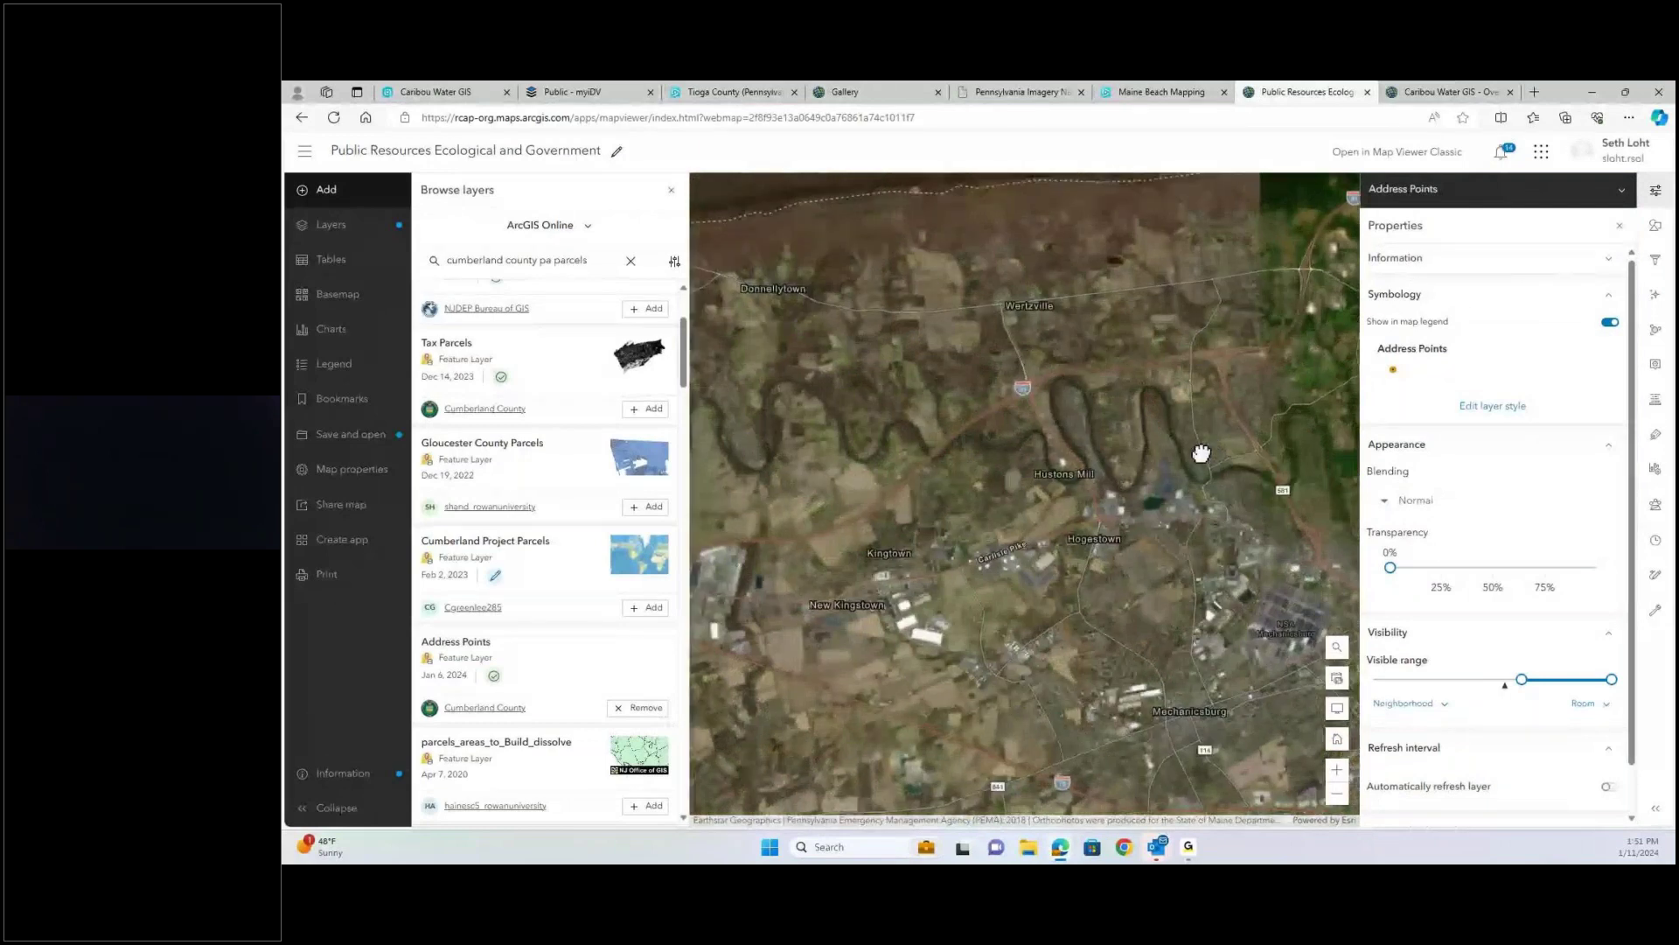
scroll(1201, 453, up, 1)
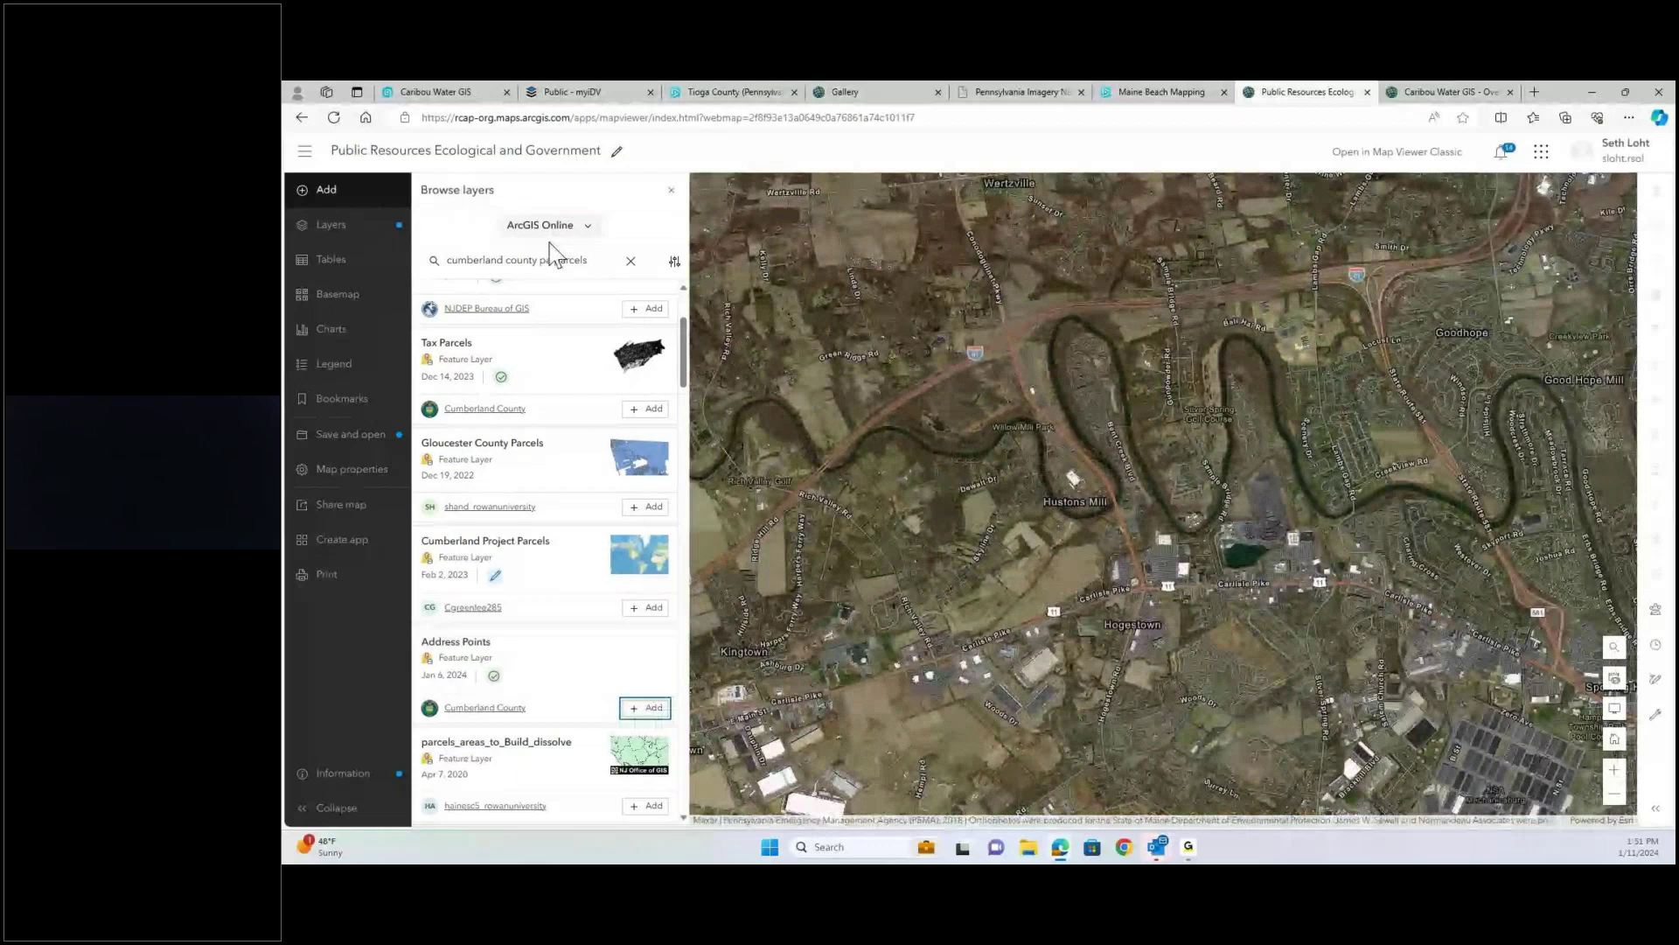
- Search the ArcGIS Online layers for "income data" and check which filters are available for the results
triple_click(531, 260)
text(income data)
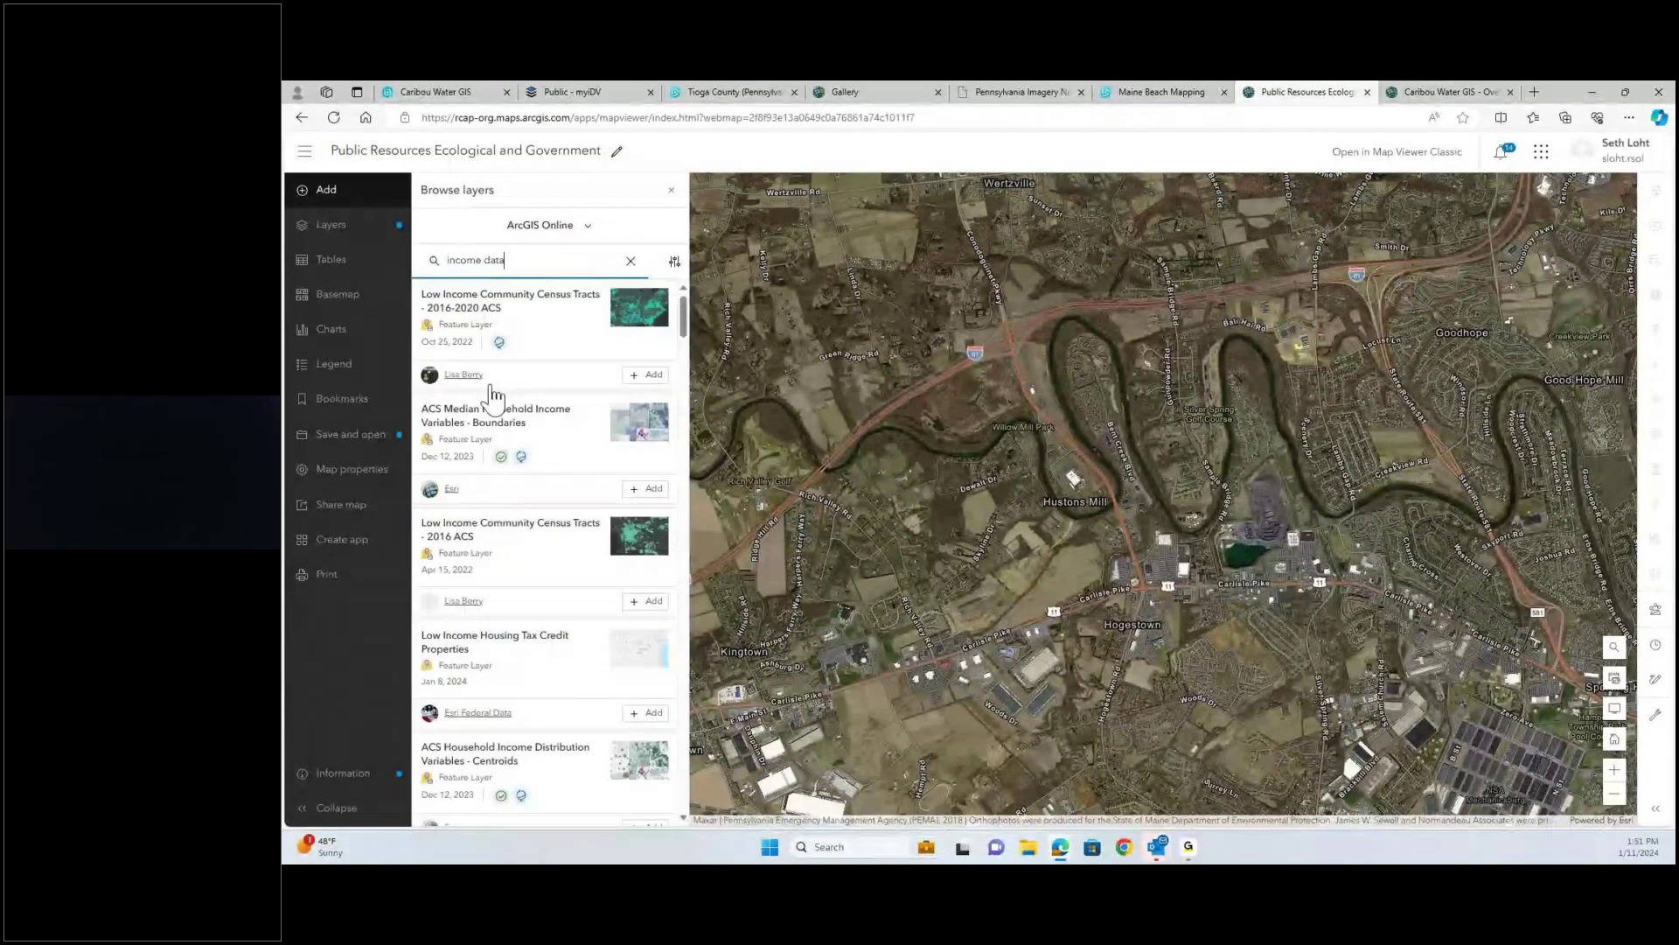
scroll(522, 472, down, 3)
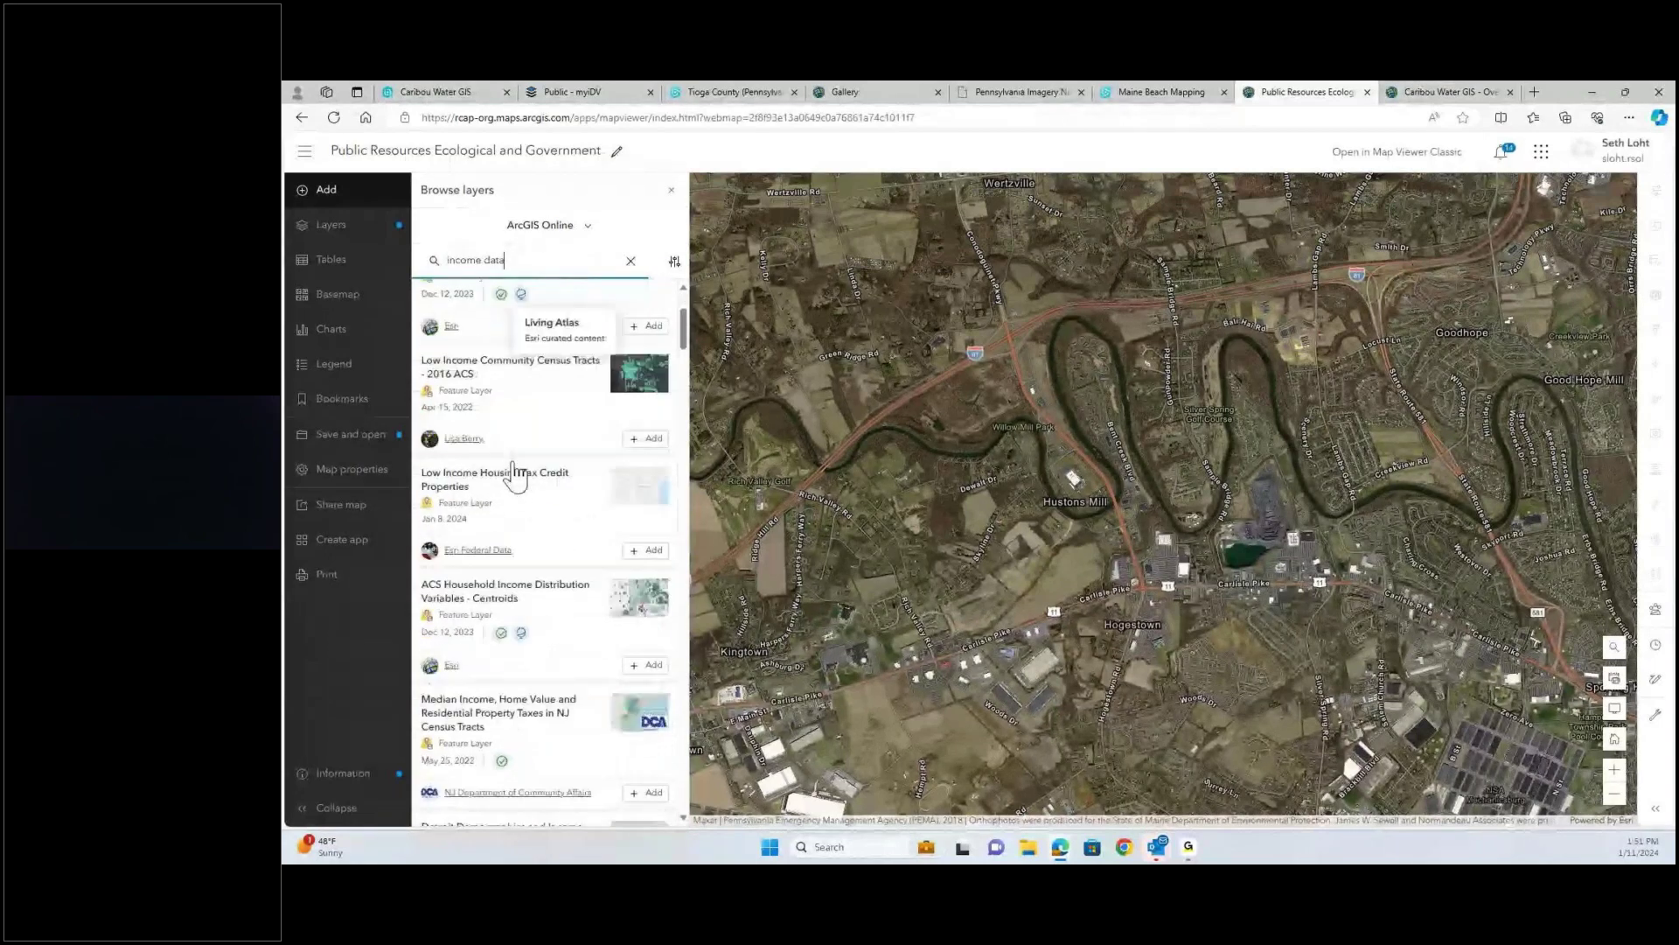
scroll(548, 511, down, 1)
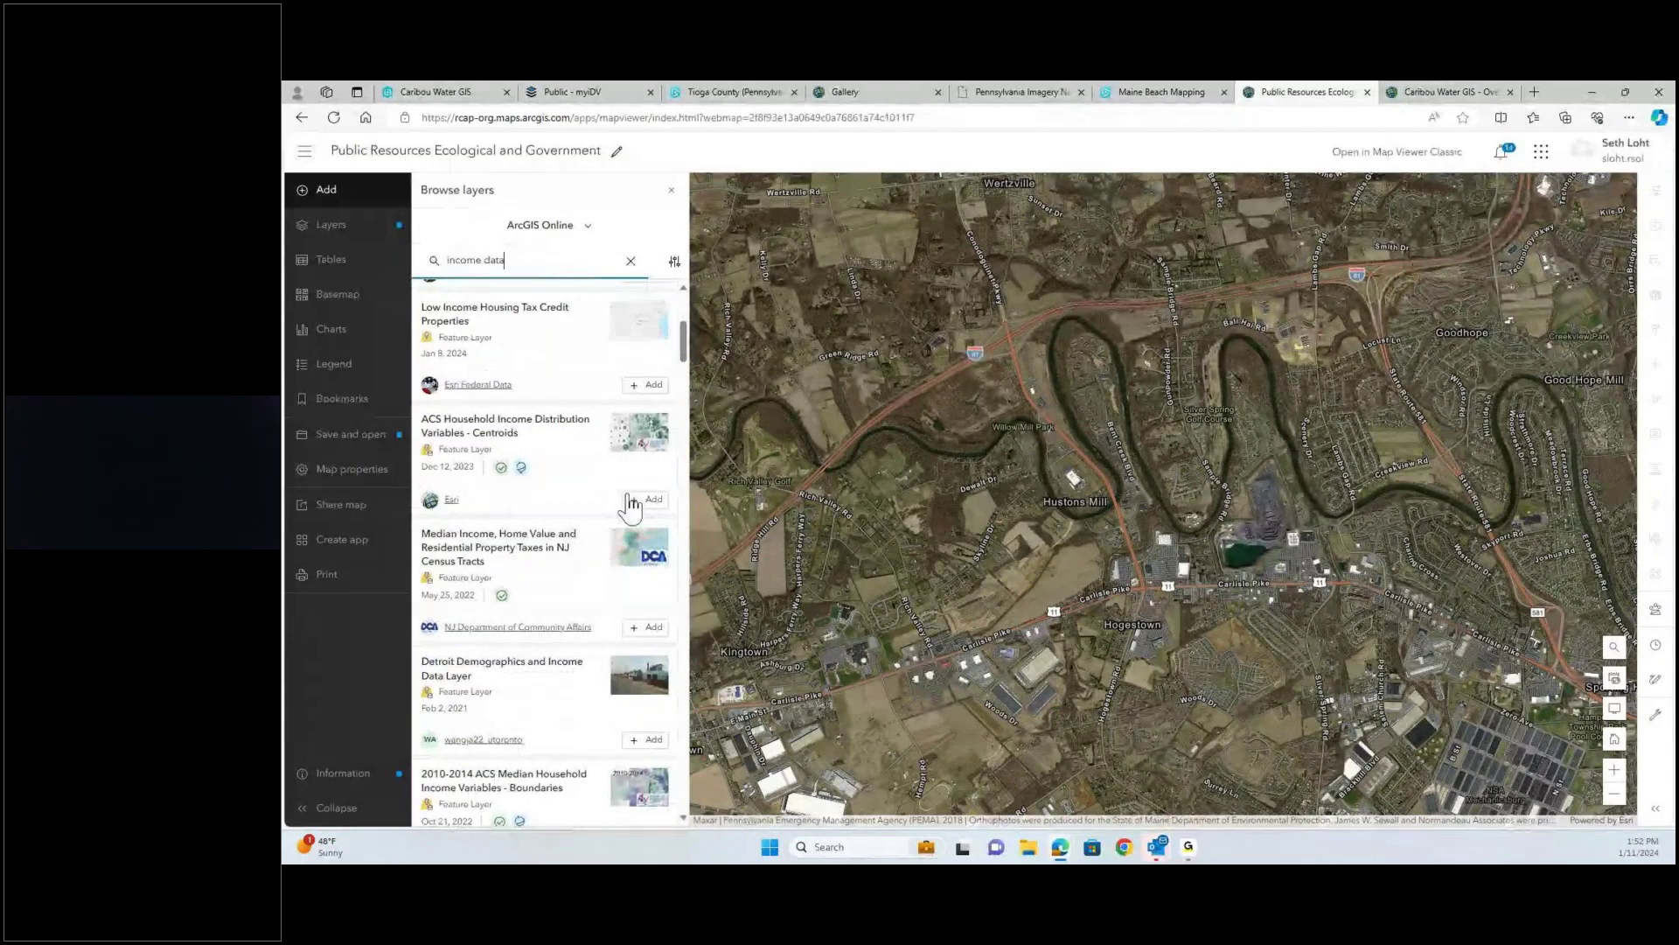
click(674, 260)
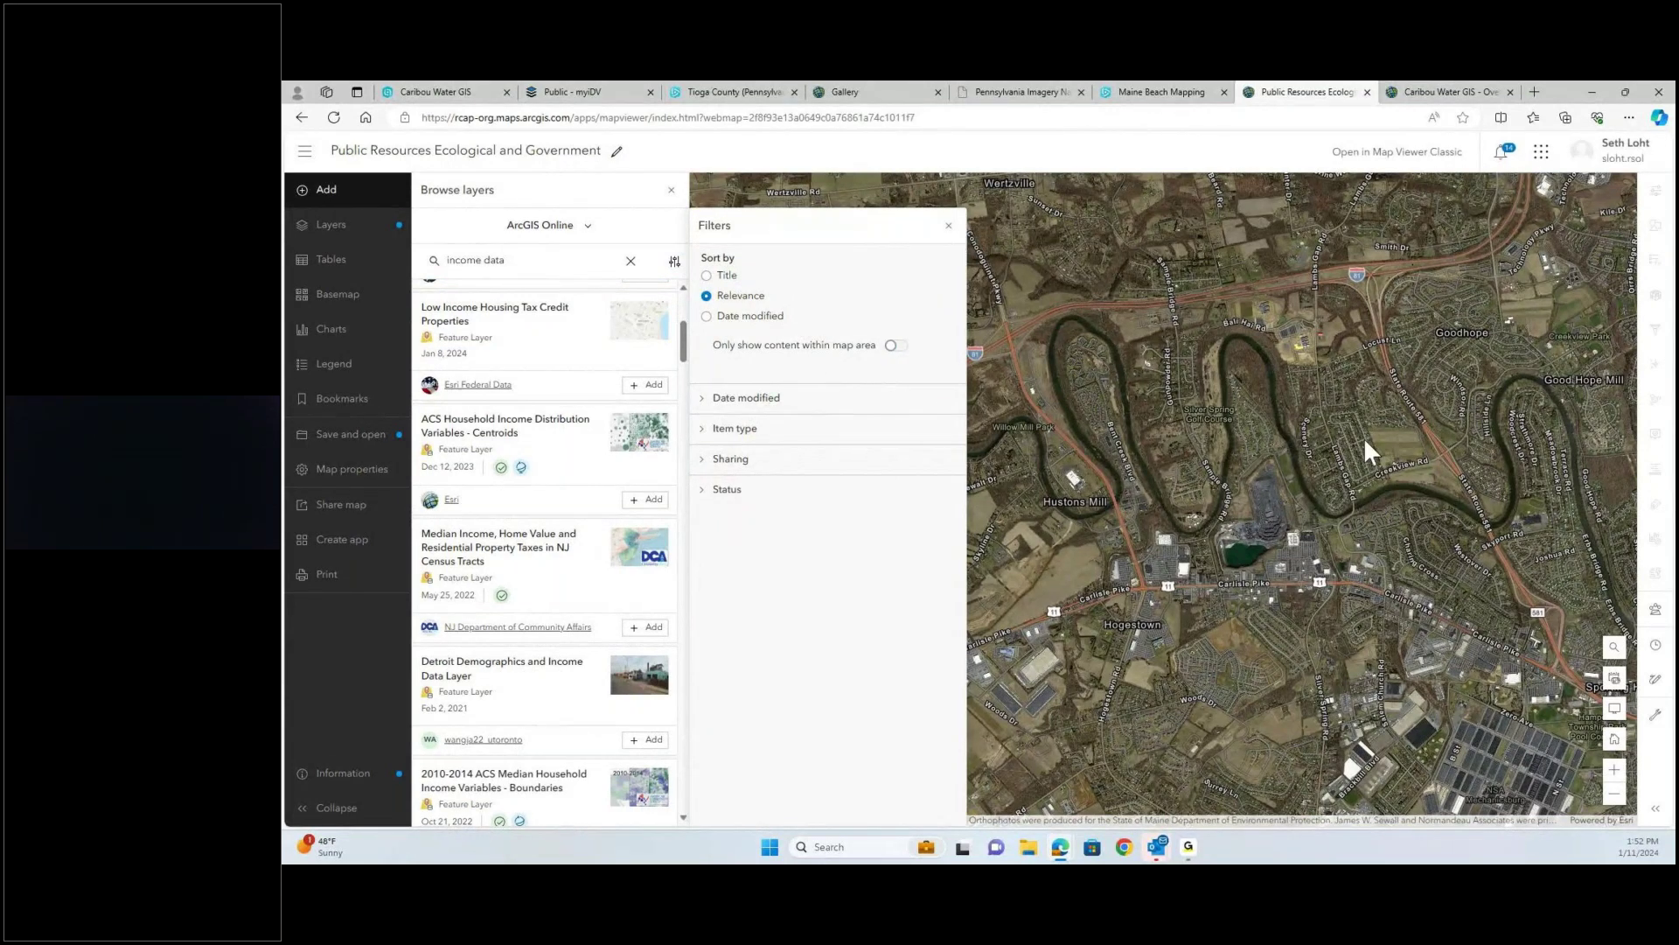
click(948, 226)
- Look through the list of income layers for household income and demographic data
scroll(463, 602, down, 2)
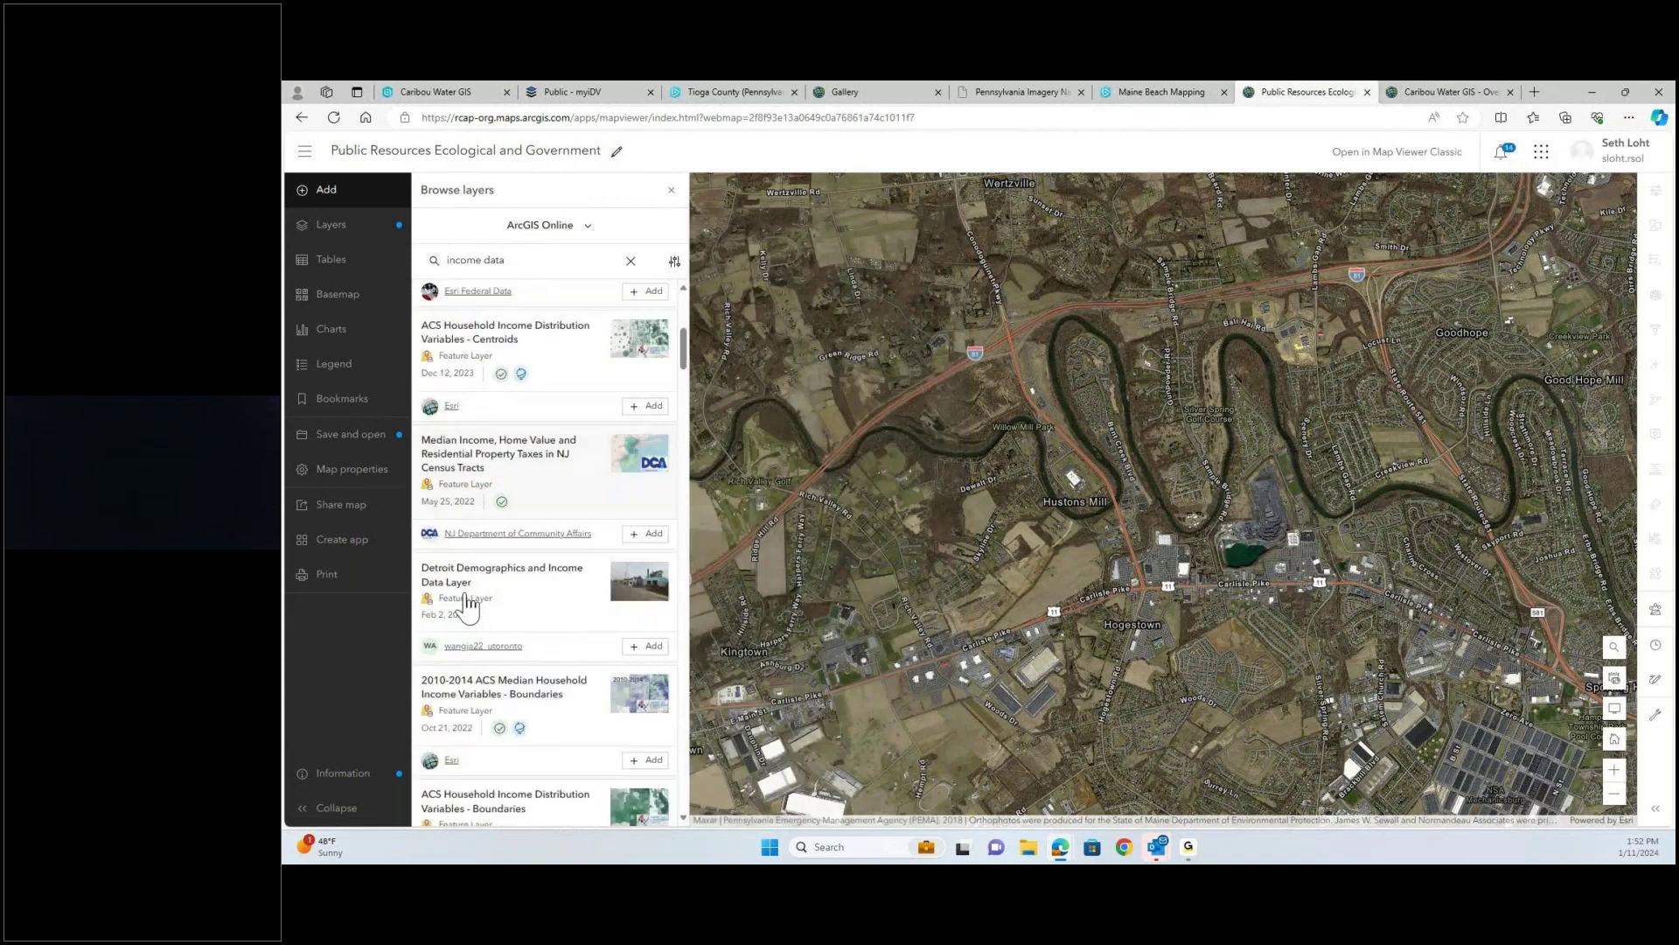
scroll(466, 601, down, 3)
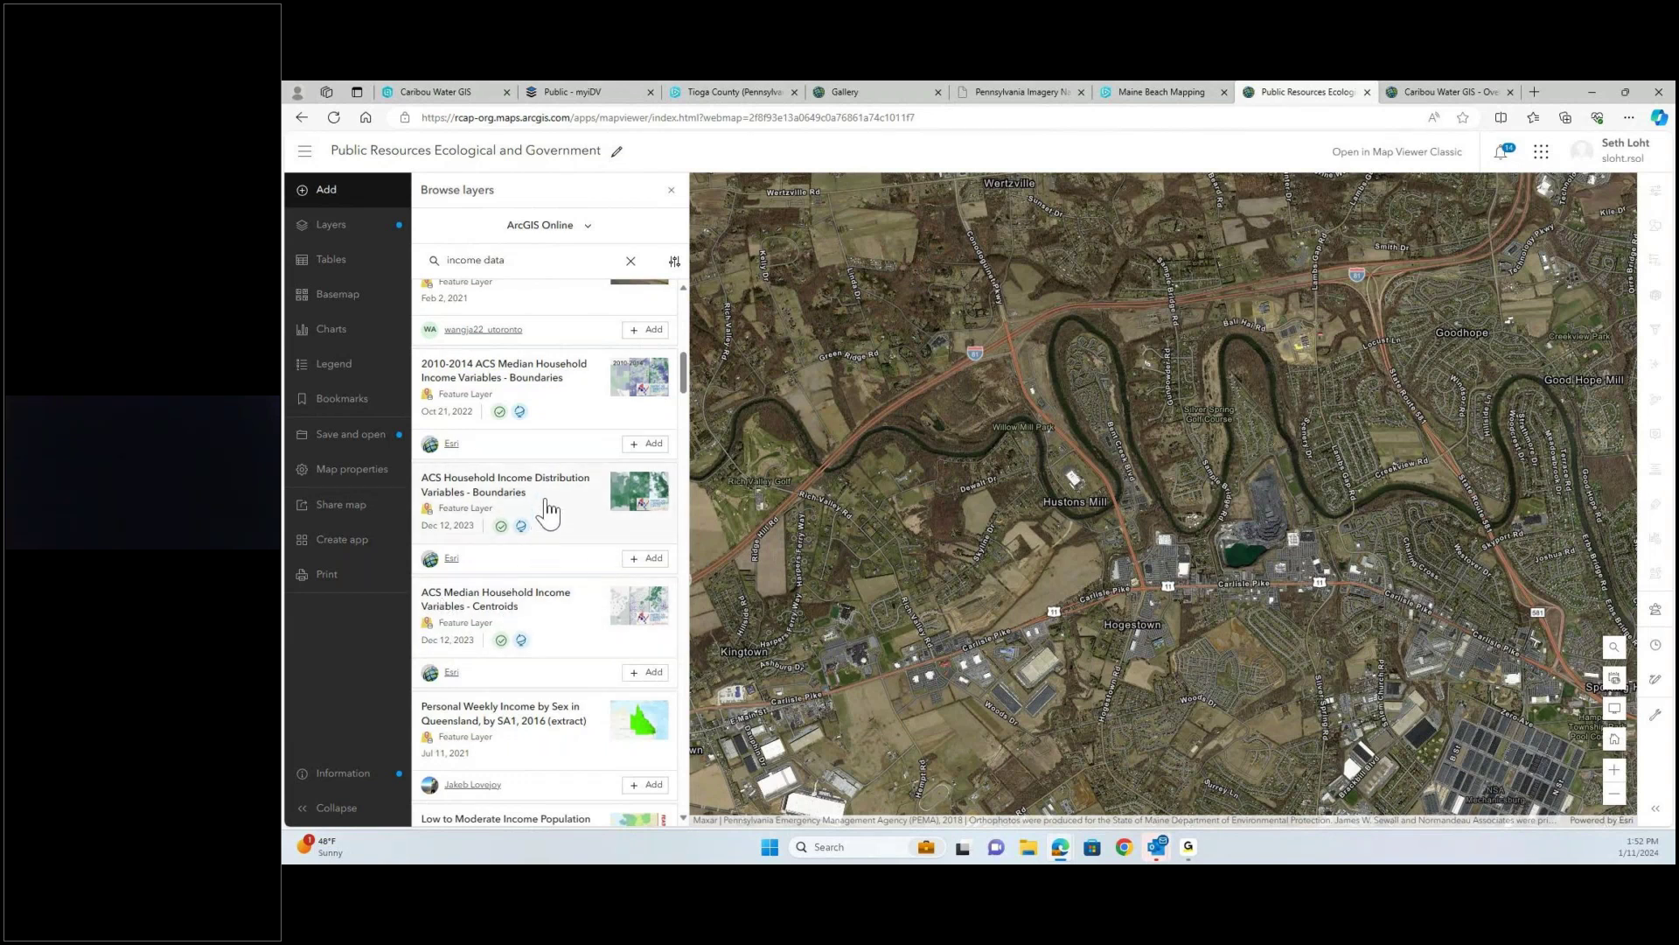
scroll(548, 512, down, 3)
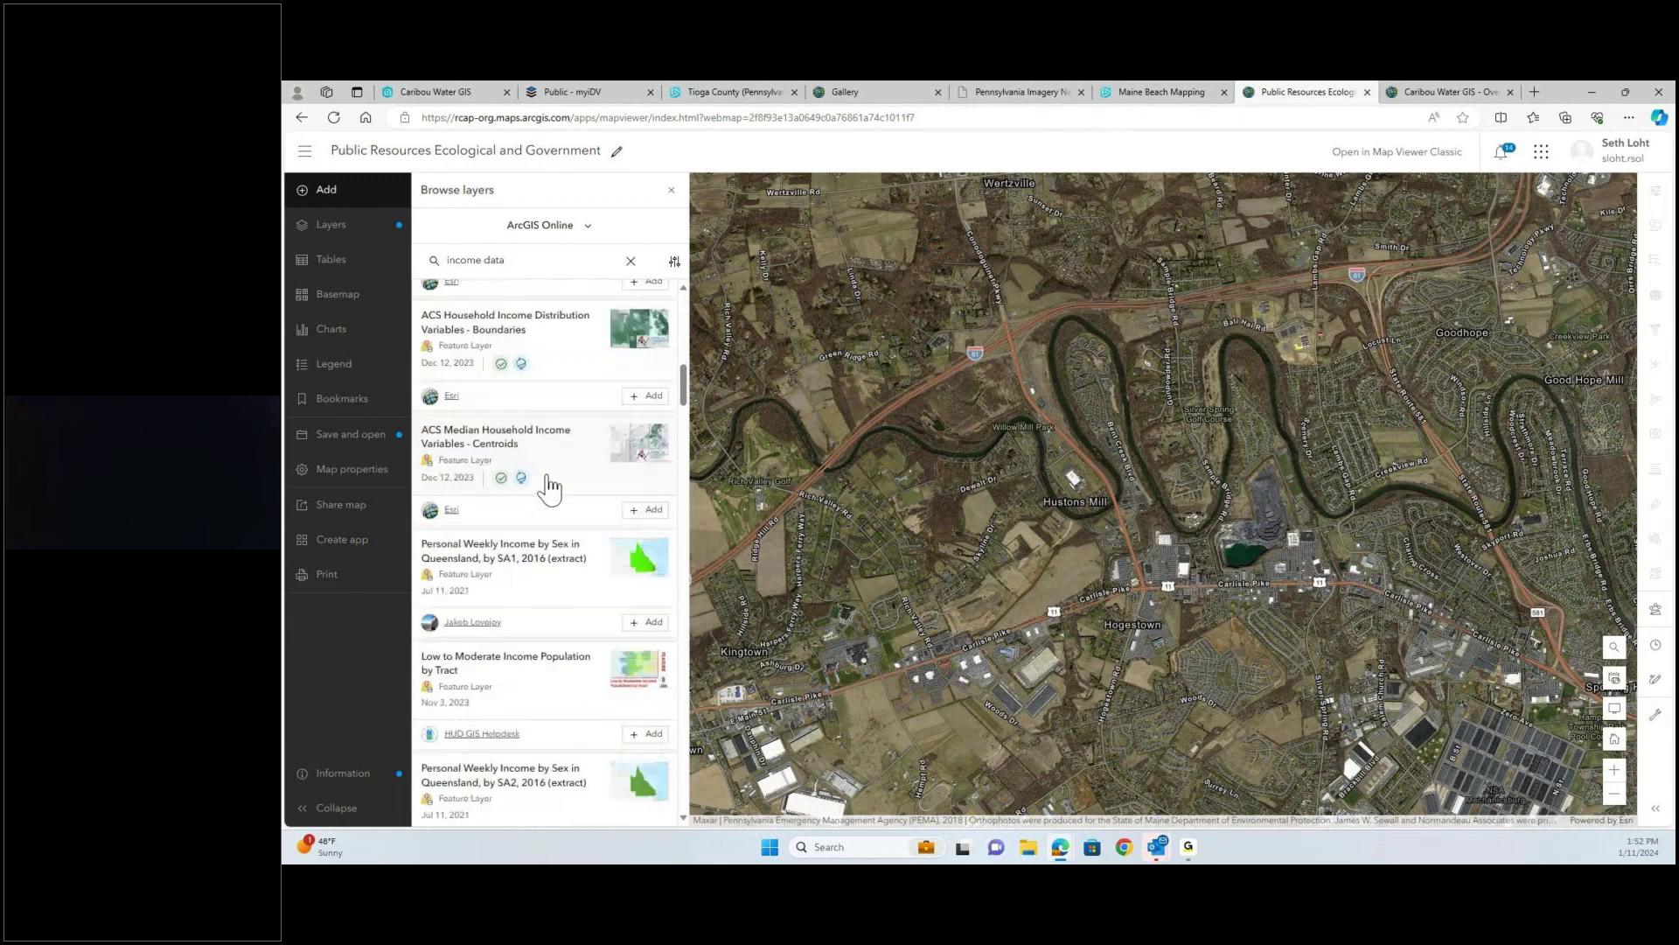
scroll(578, 520, down, 4)
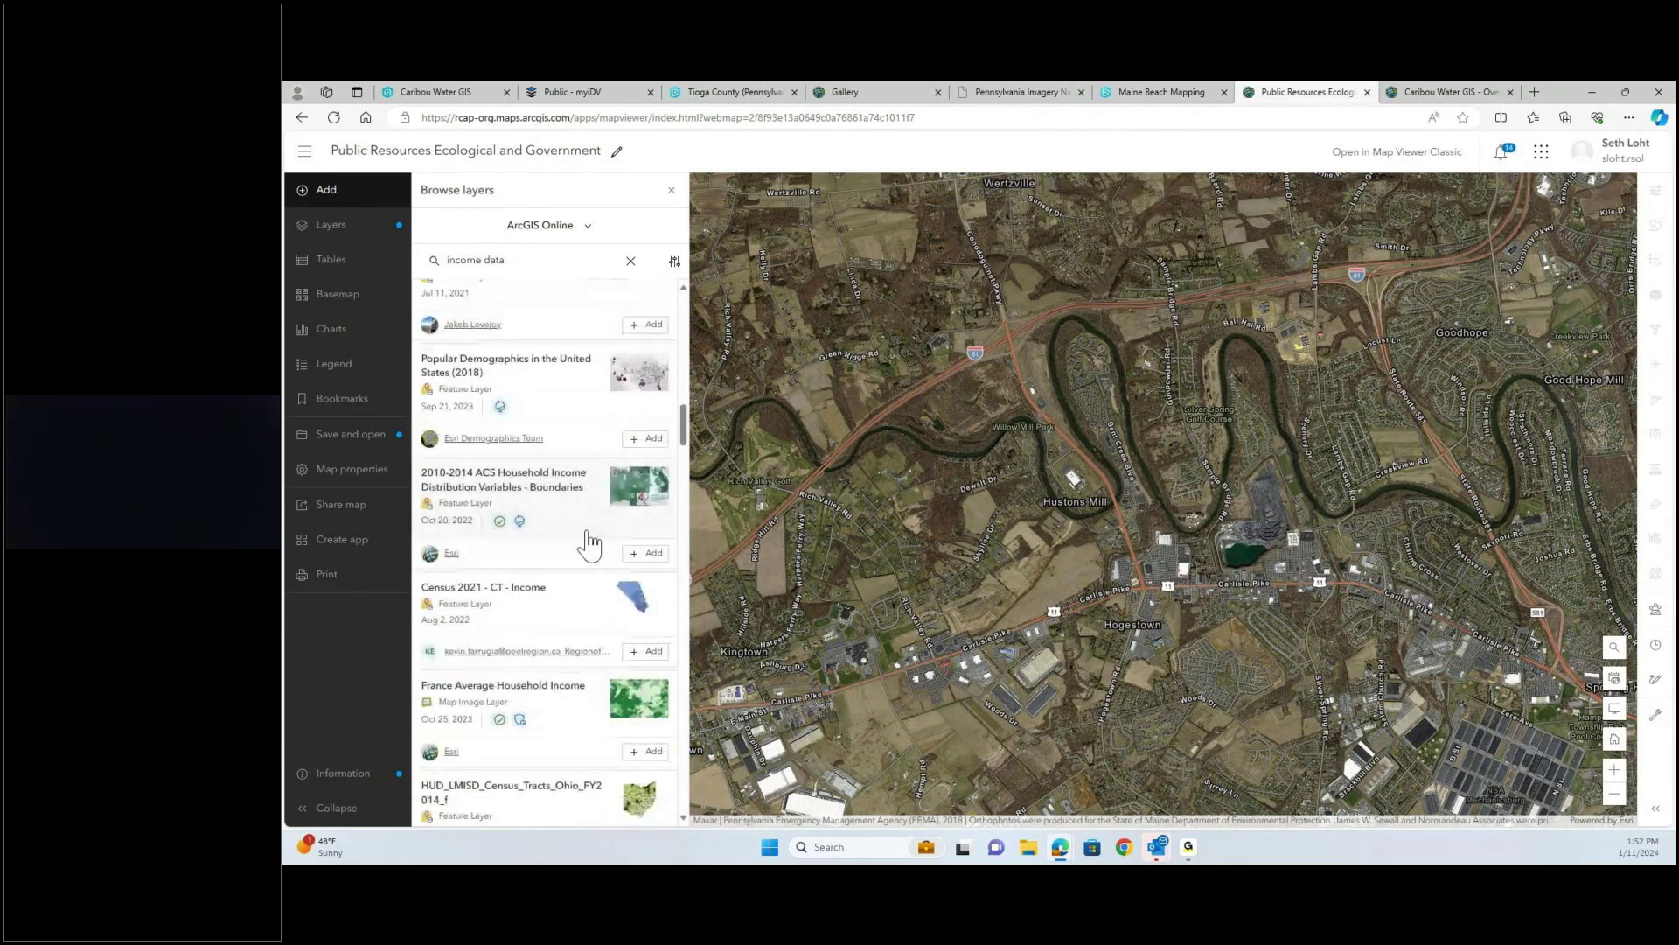
scroll(598, 560, up, 7)
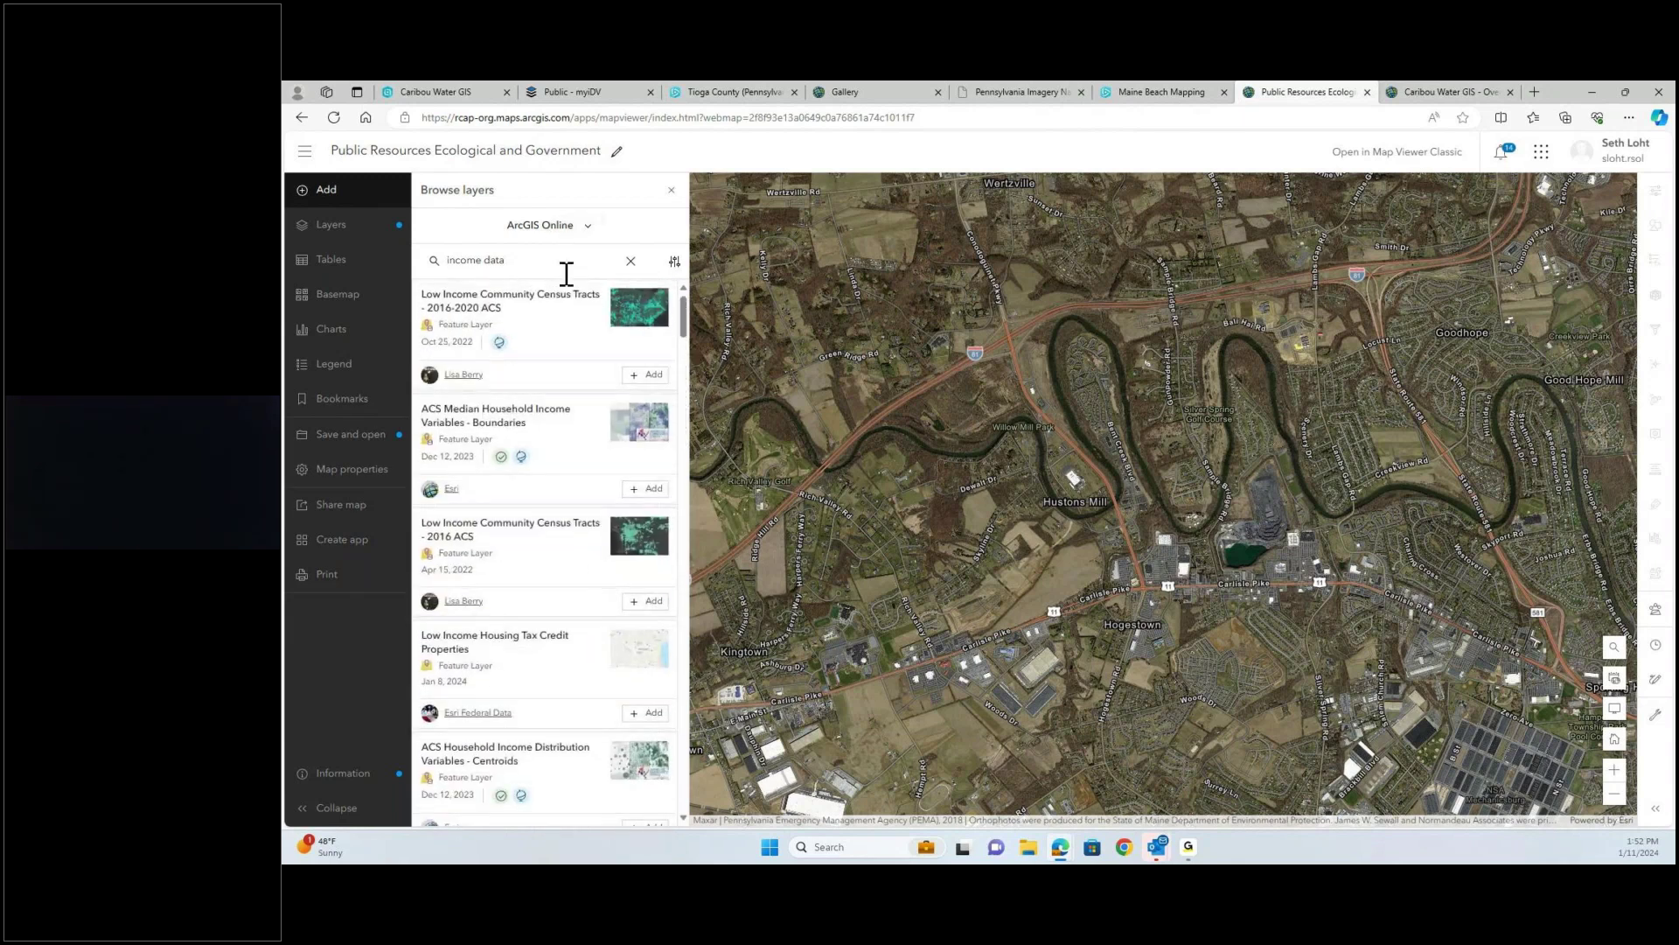
- Search the ArcGIS Online layers for "school districts" and add the School District Boundaries - Current layer to the map
triple_click(513, 266)
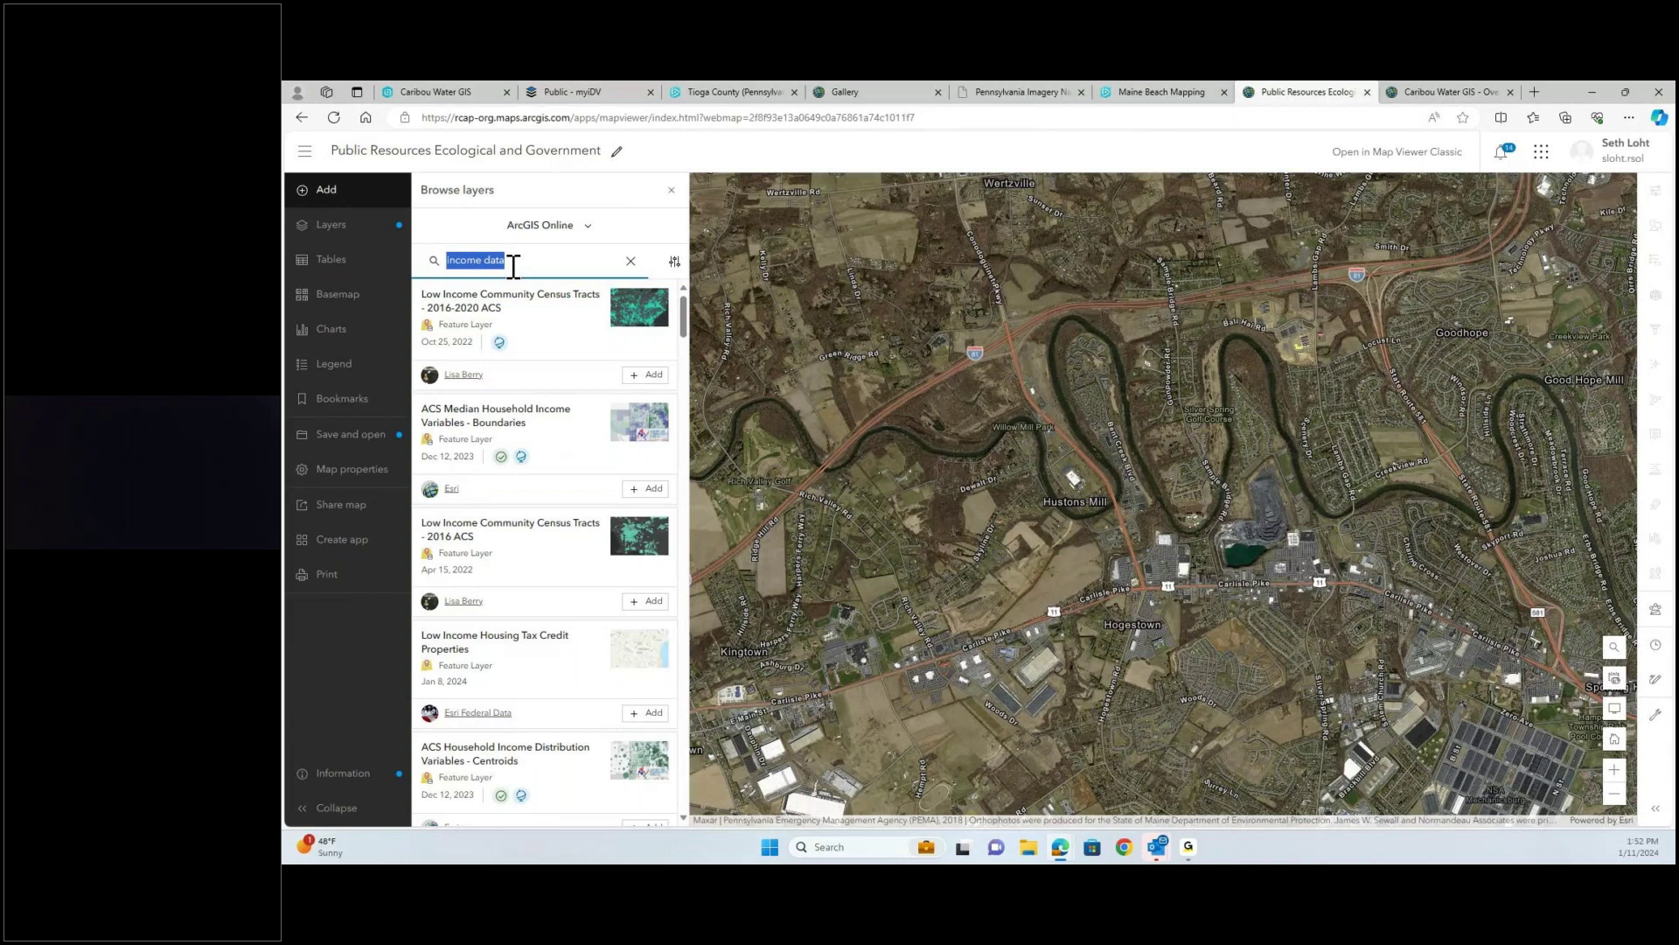
text(s)
key(BackSpace)
text(P)
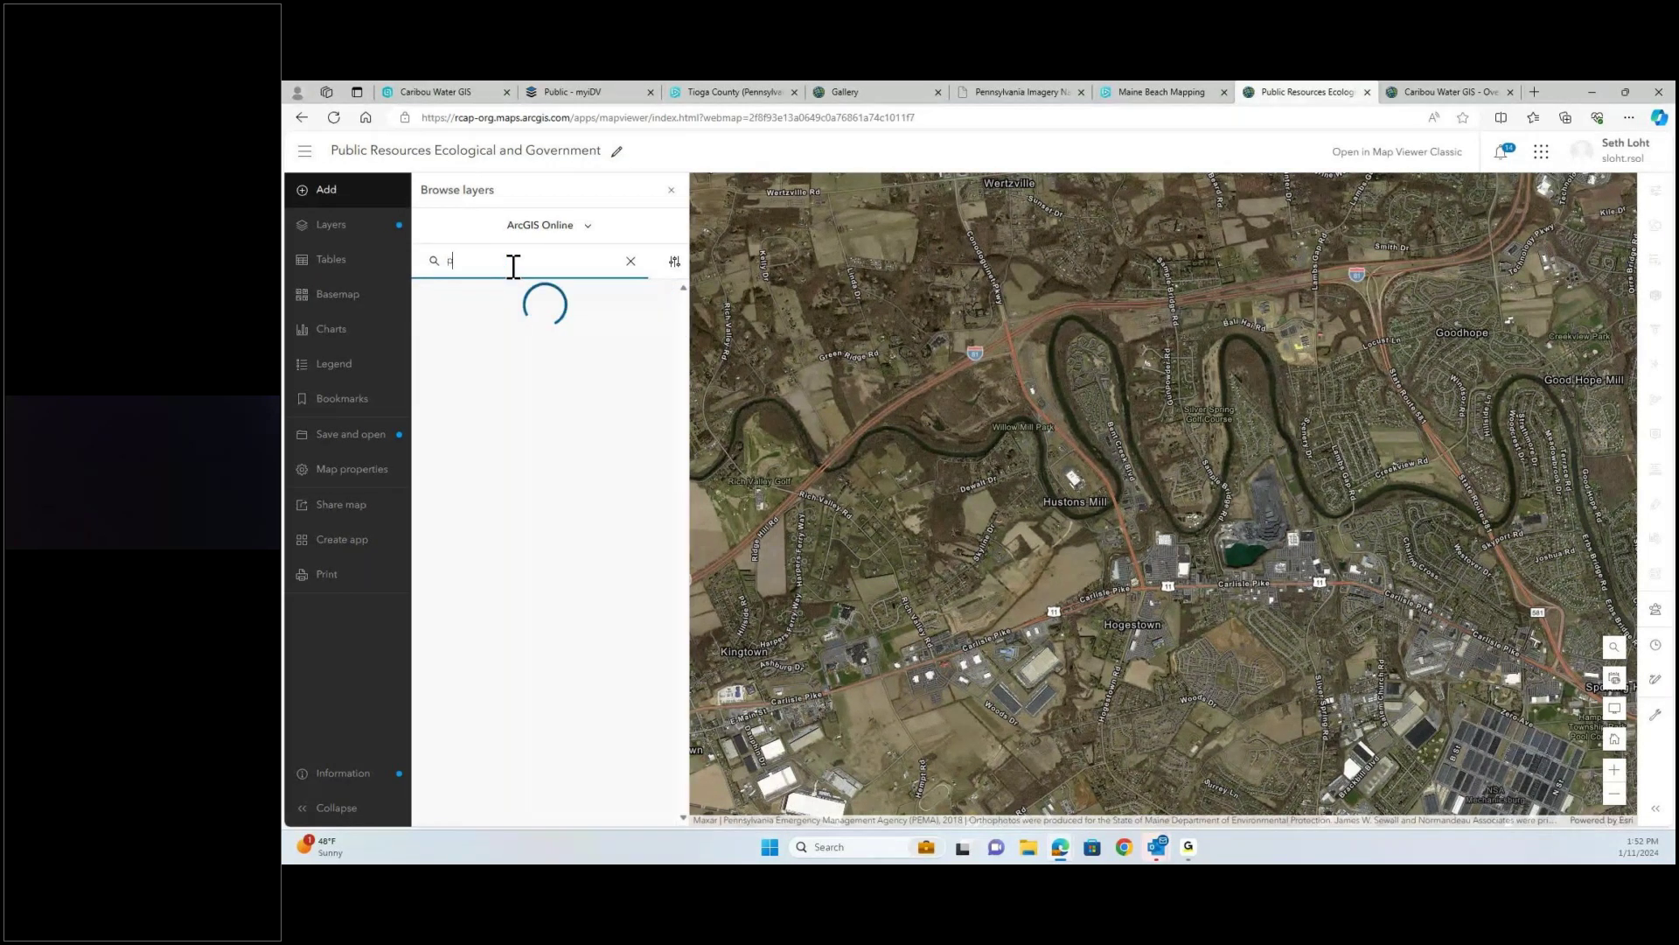
key(BackSpace)
text(school districts)
click(647, 359)
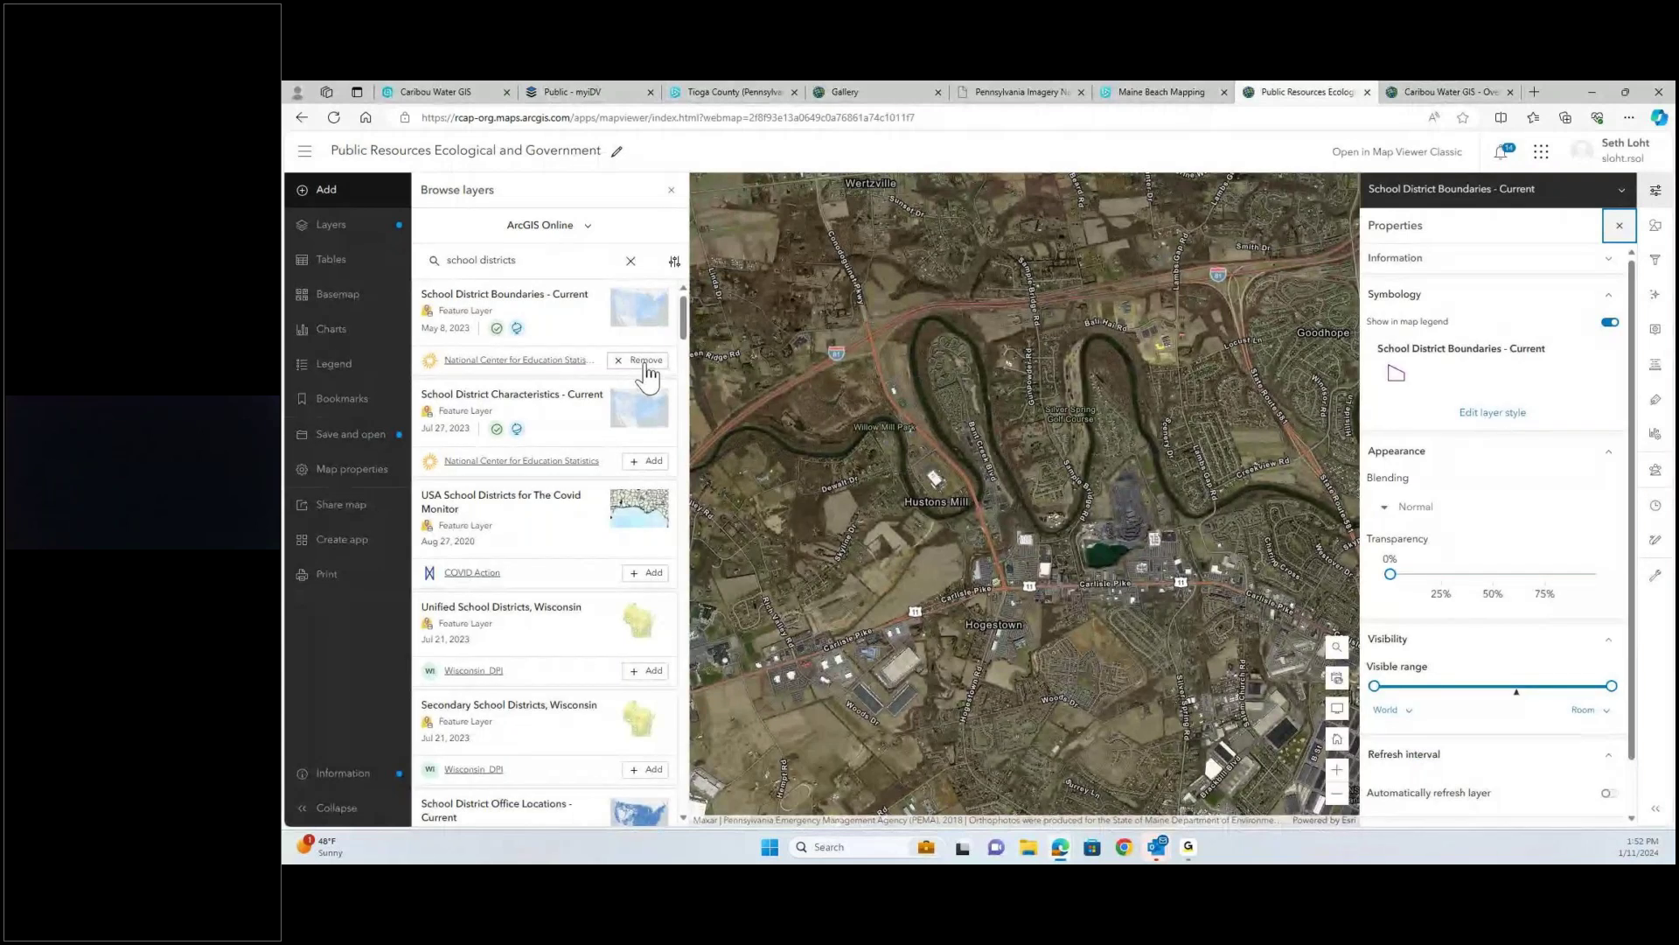
click(1619, 225)
- Search the Living Atlas for "water" and add the National Water Model Maximum Flow (Hourly Forecast) layer to the map
click(542, 226)
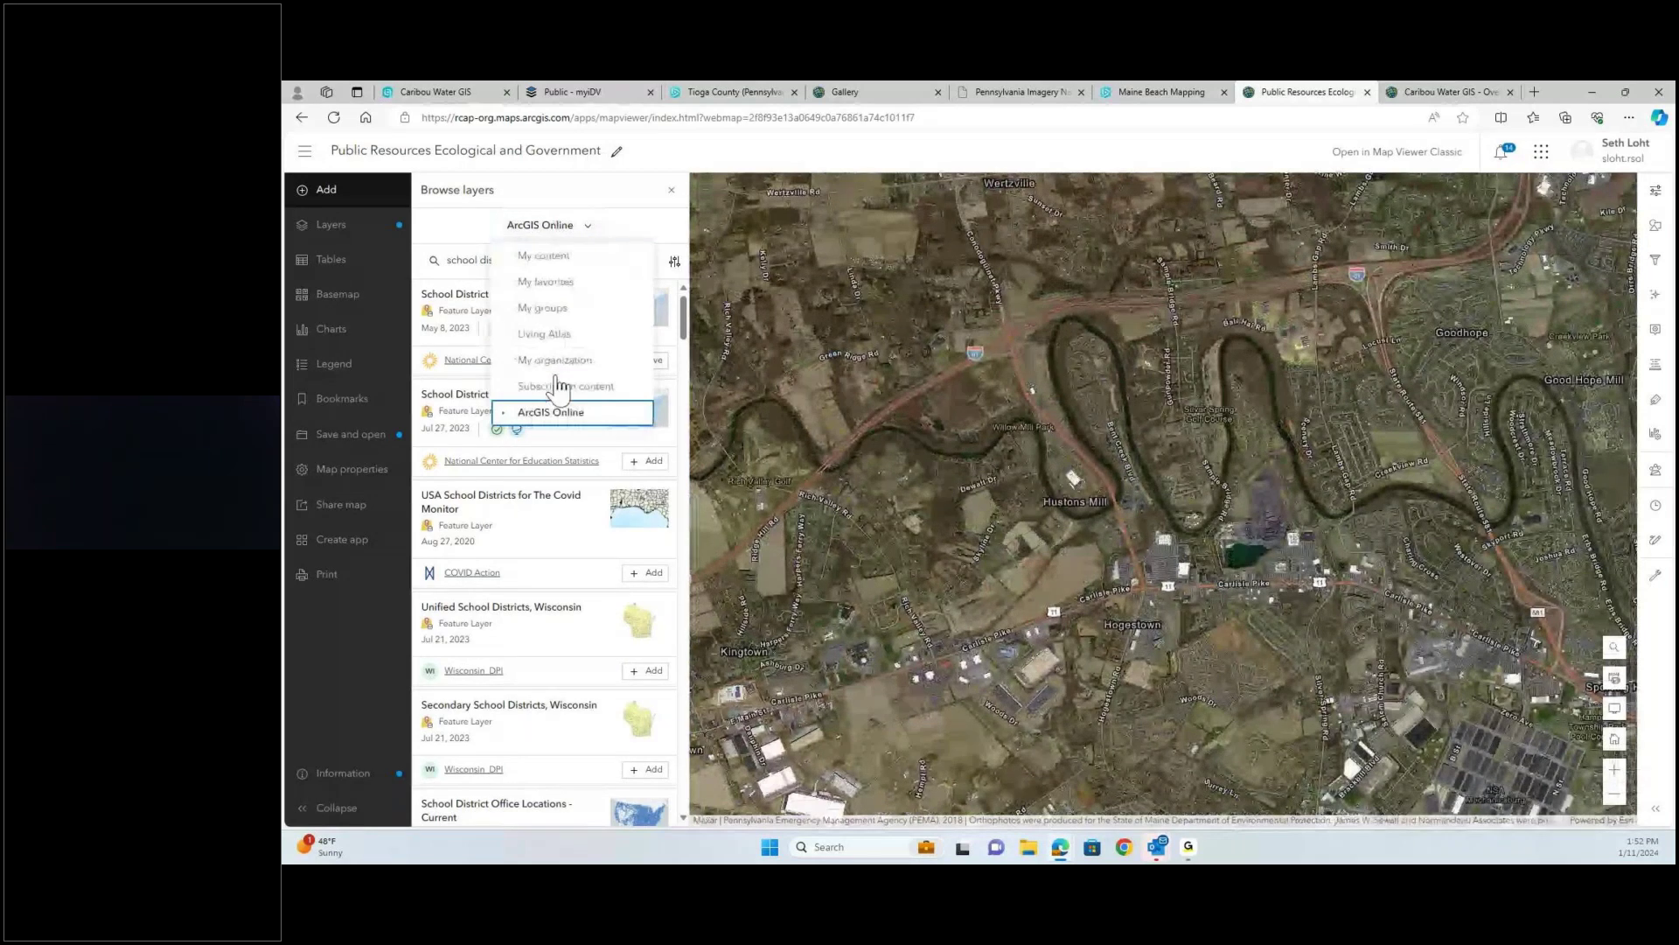
click(544, 334)
triple_click(524, 265)
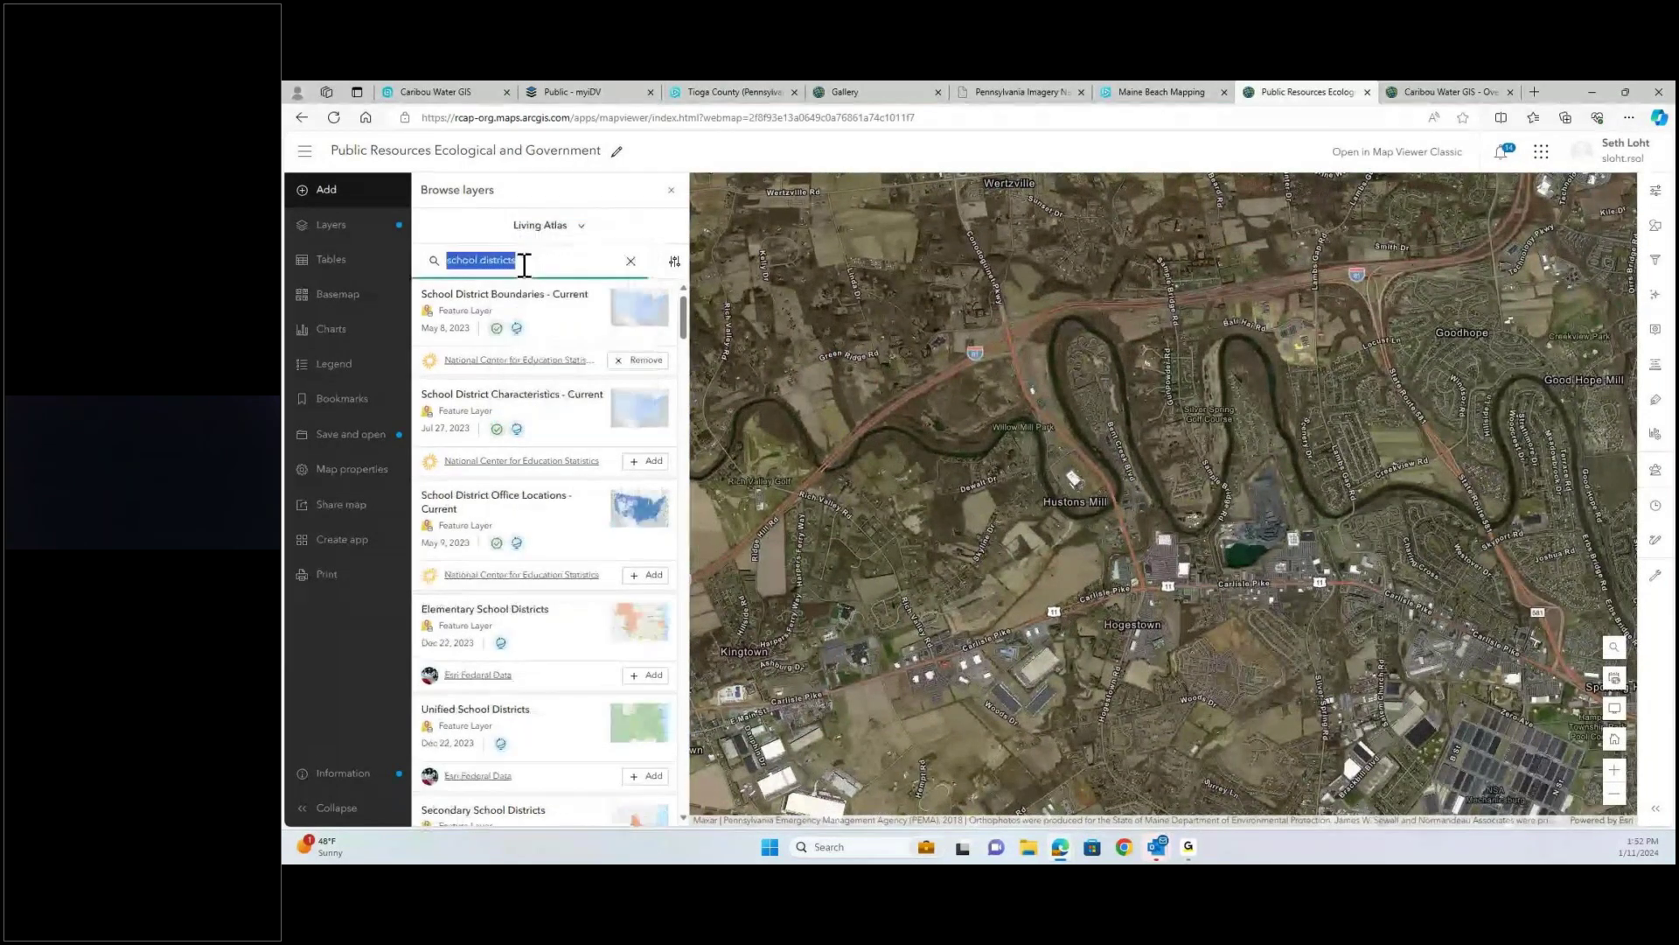
key(BackSpace)
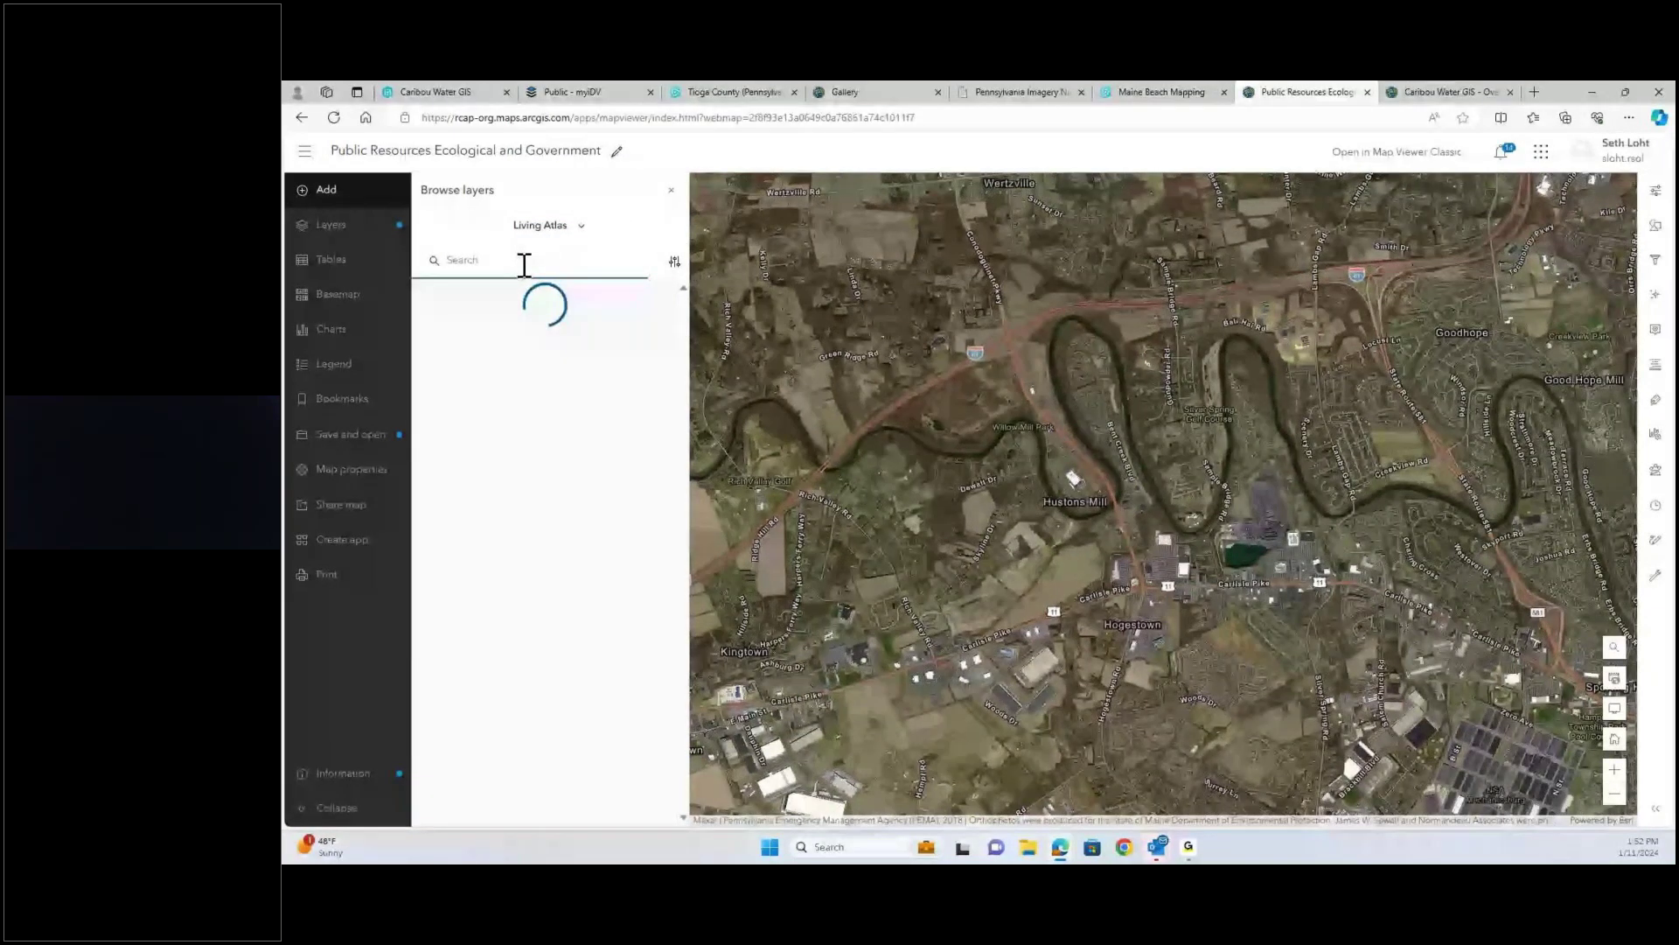
text(water)
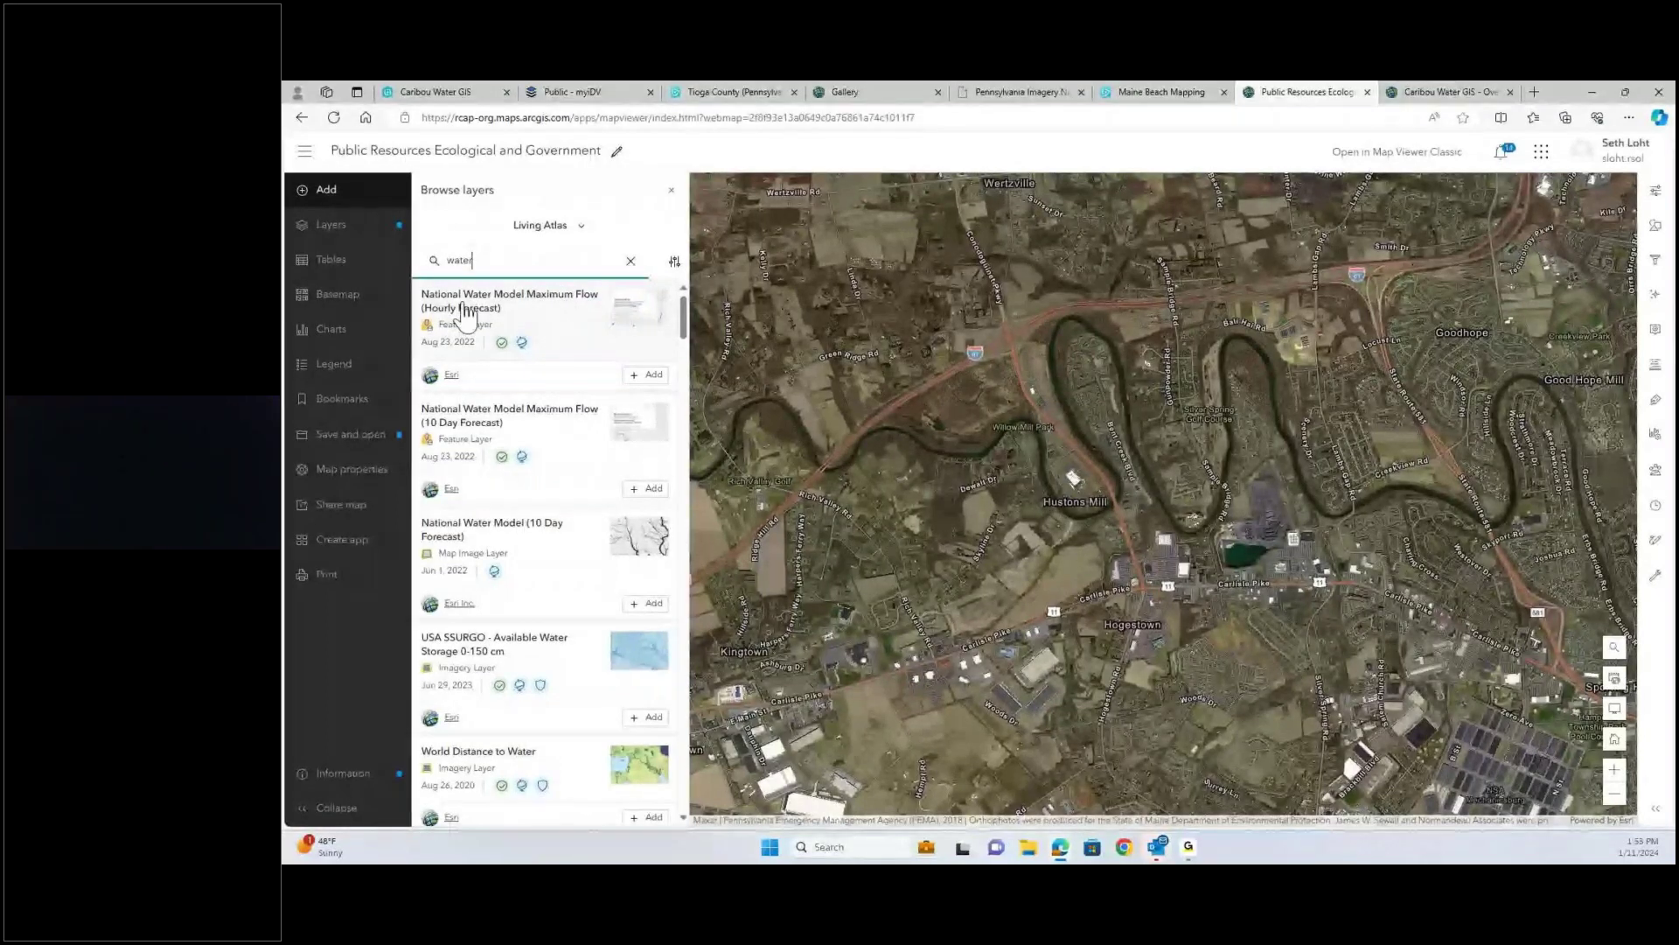
click(645, 375)
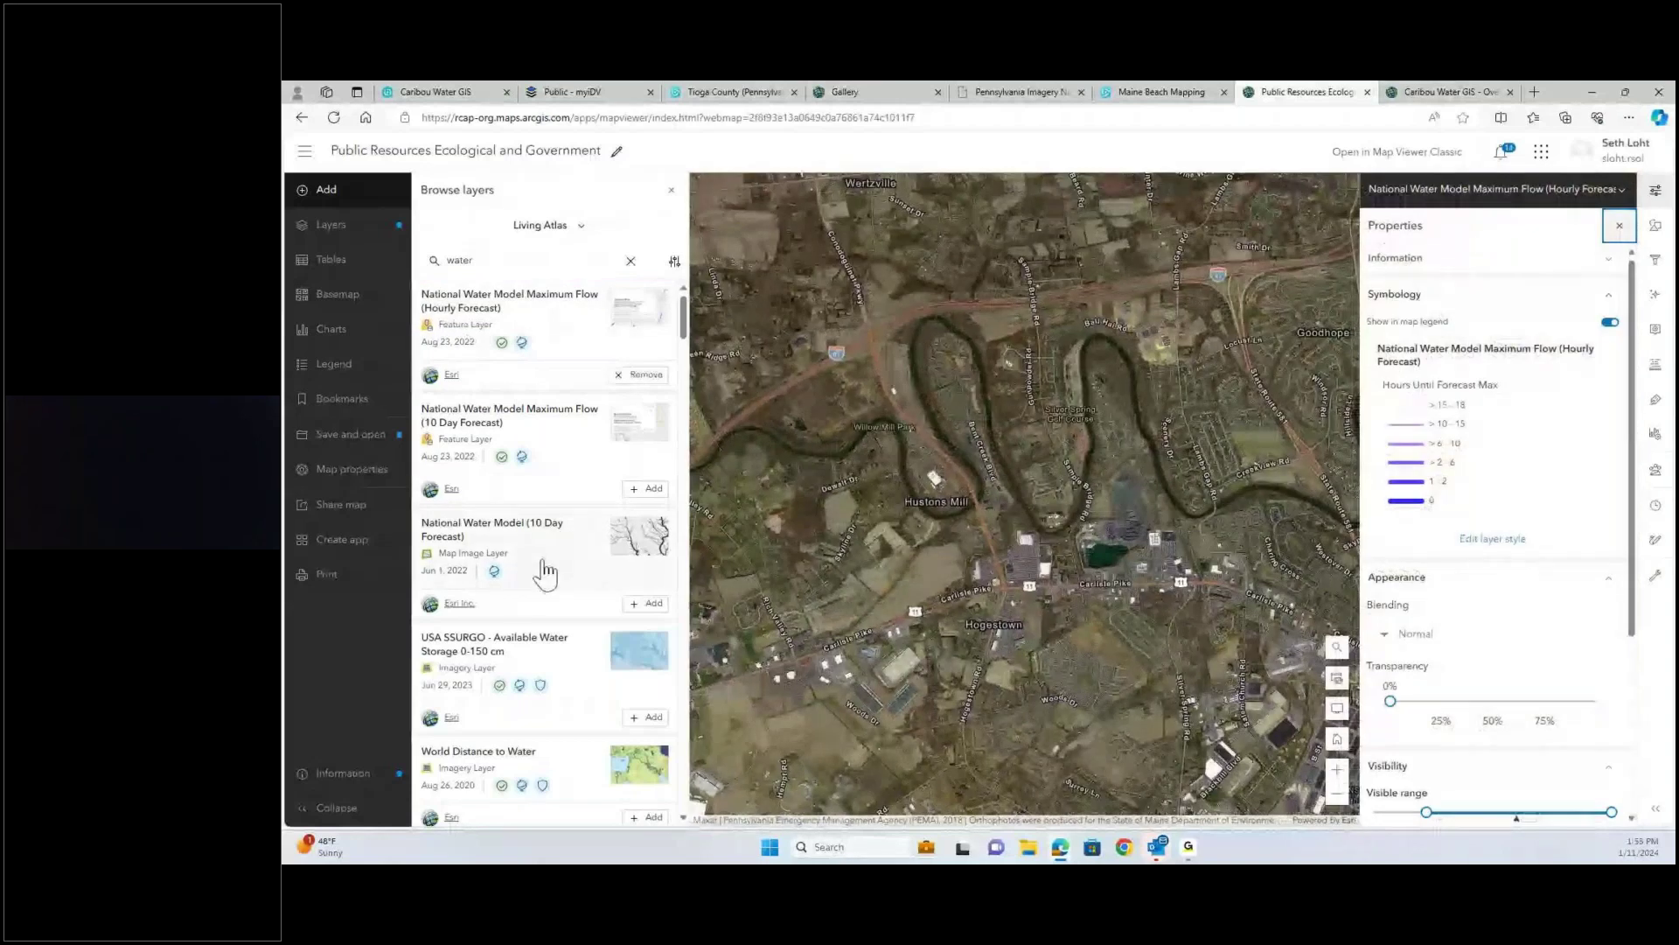
- Look through more of the water layers, and open the feature details at the thick blue flow line near Knob Point
scroll(545, 573, down, 1)
scroll(546, 561, down, 5)
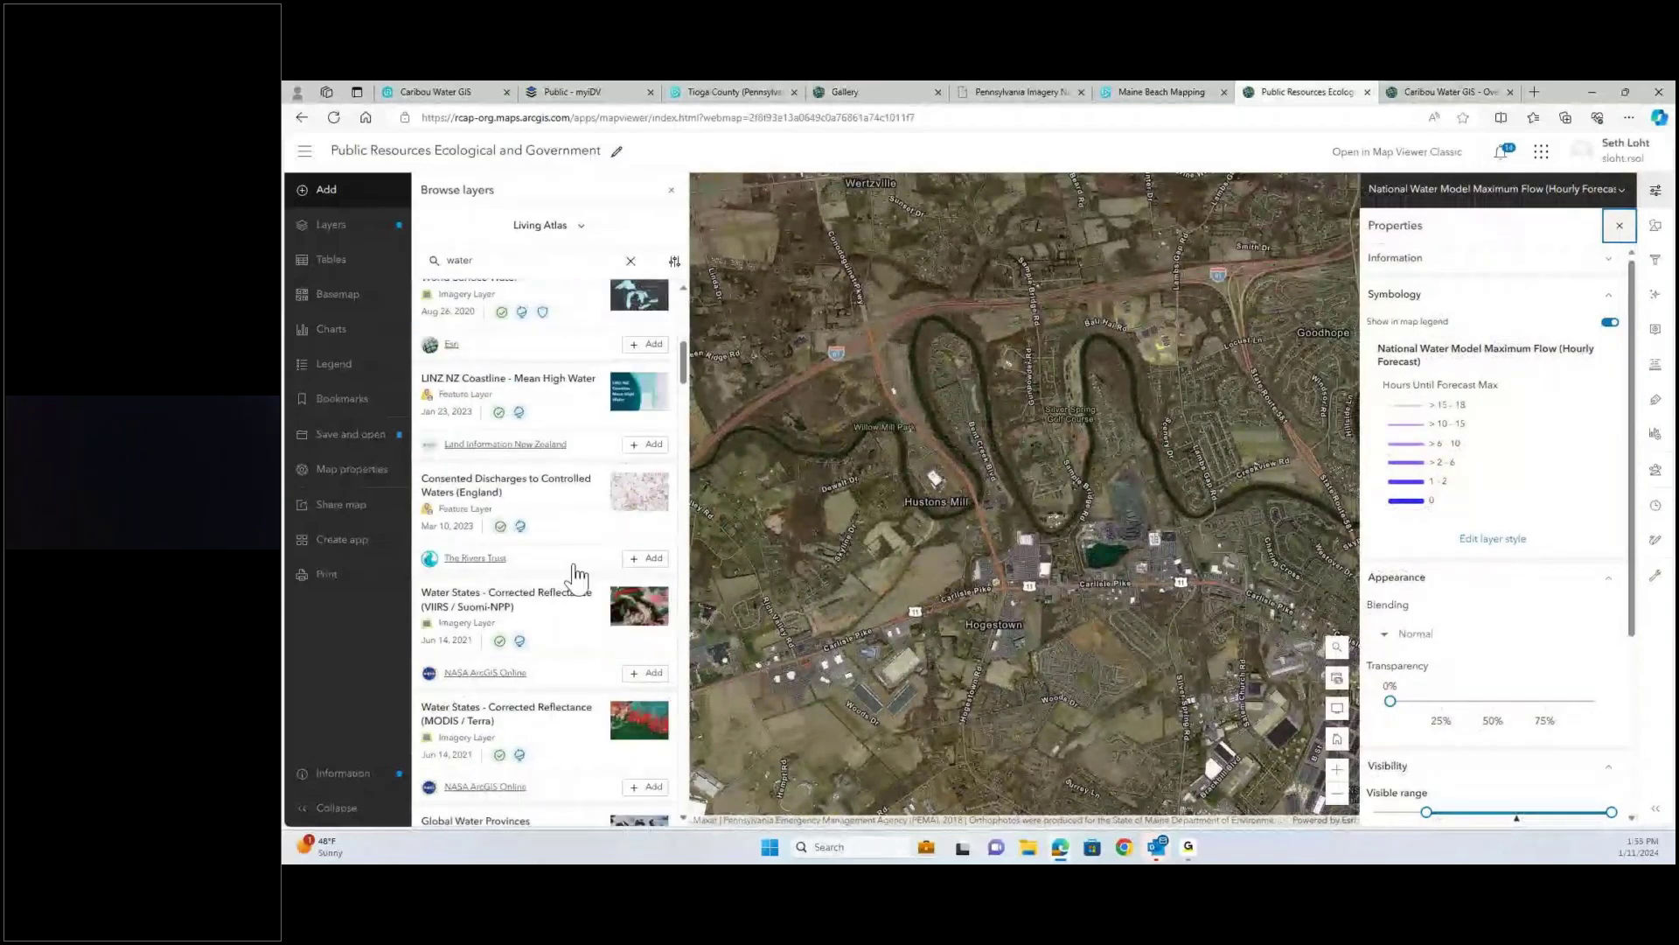
scroll(578, 577, down, 2)
scroll(1120, 377, down, 2)
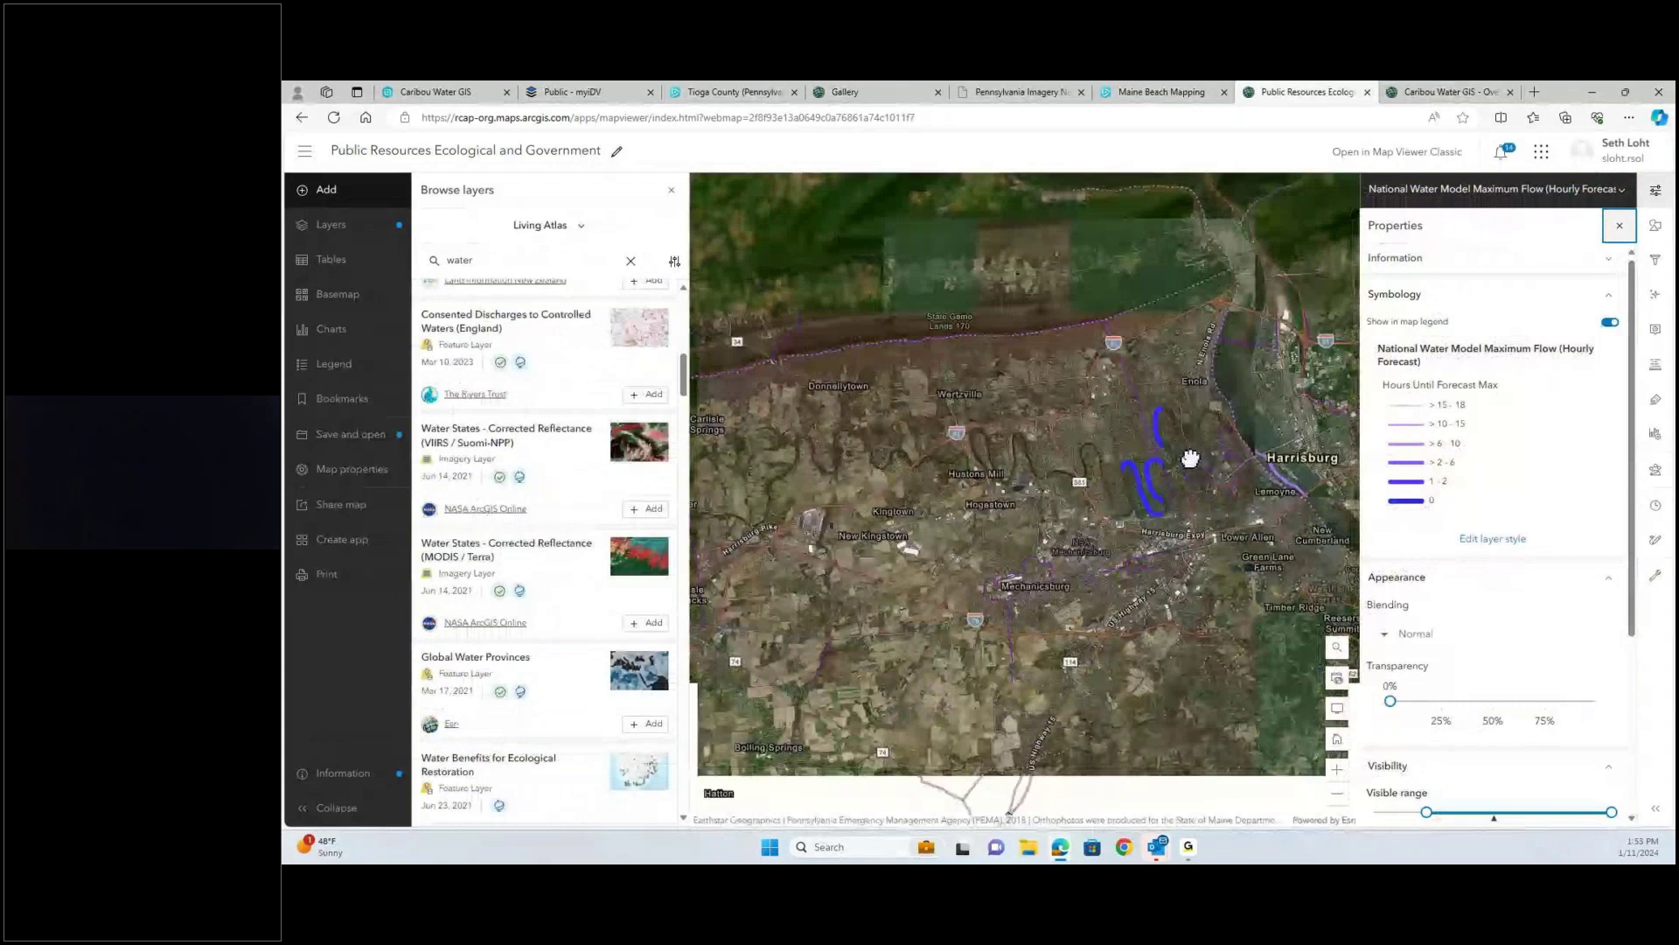
drag(1190, 458, 963, 448)
scroll(963, 448, up, 4)
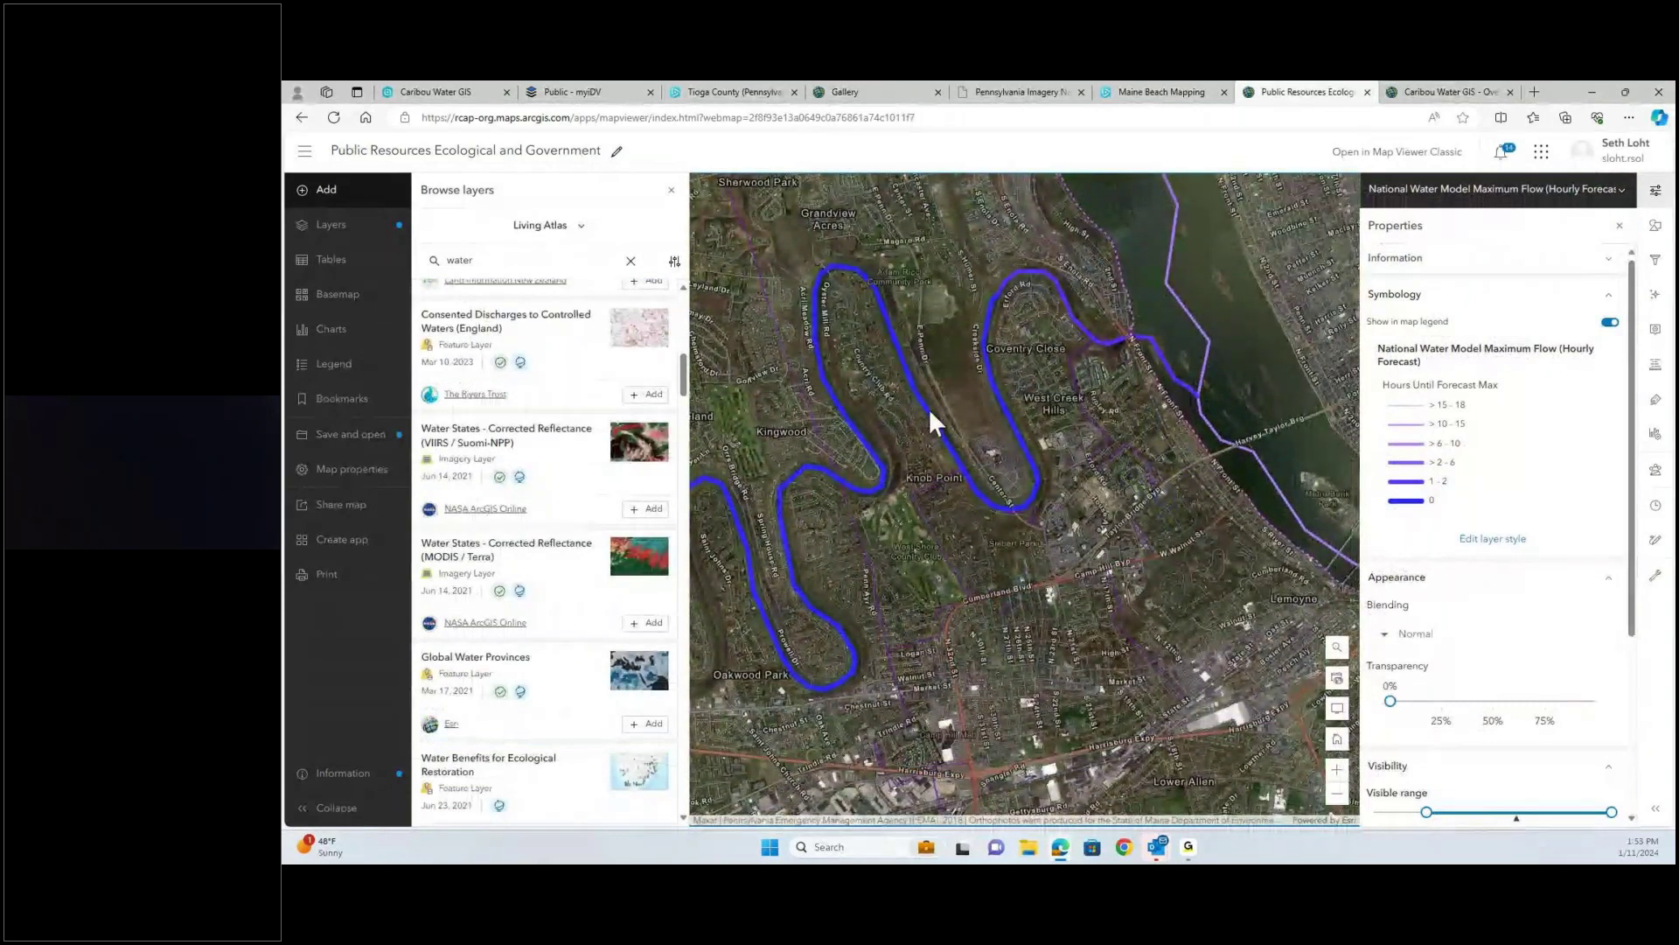
click(926, 411)
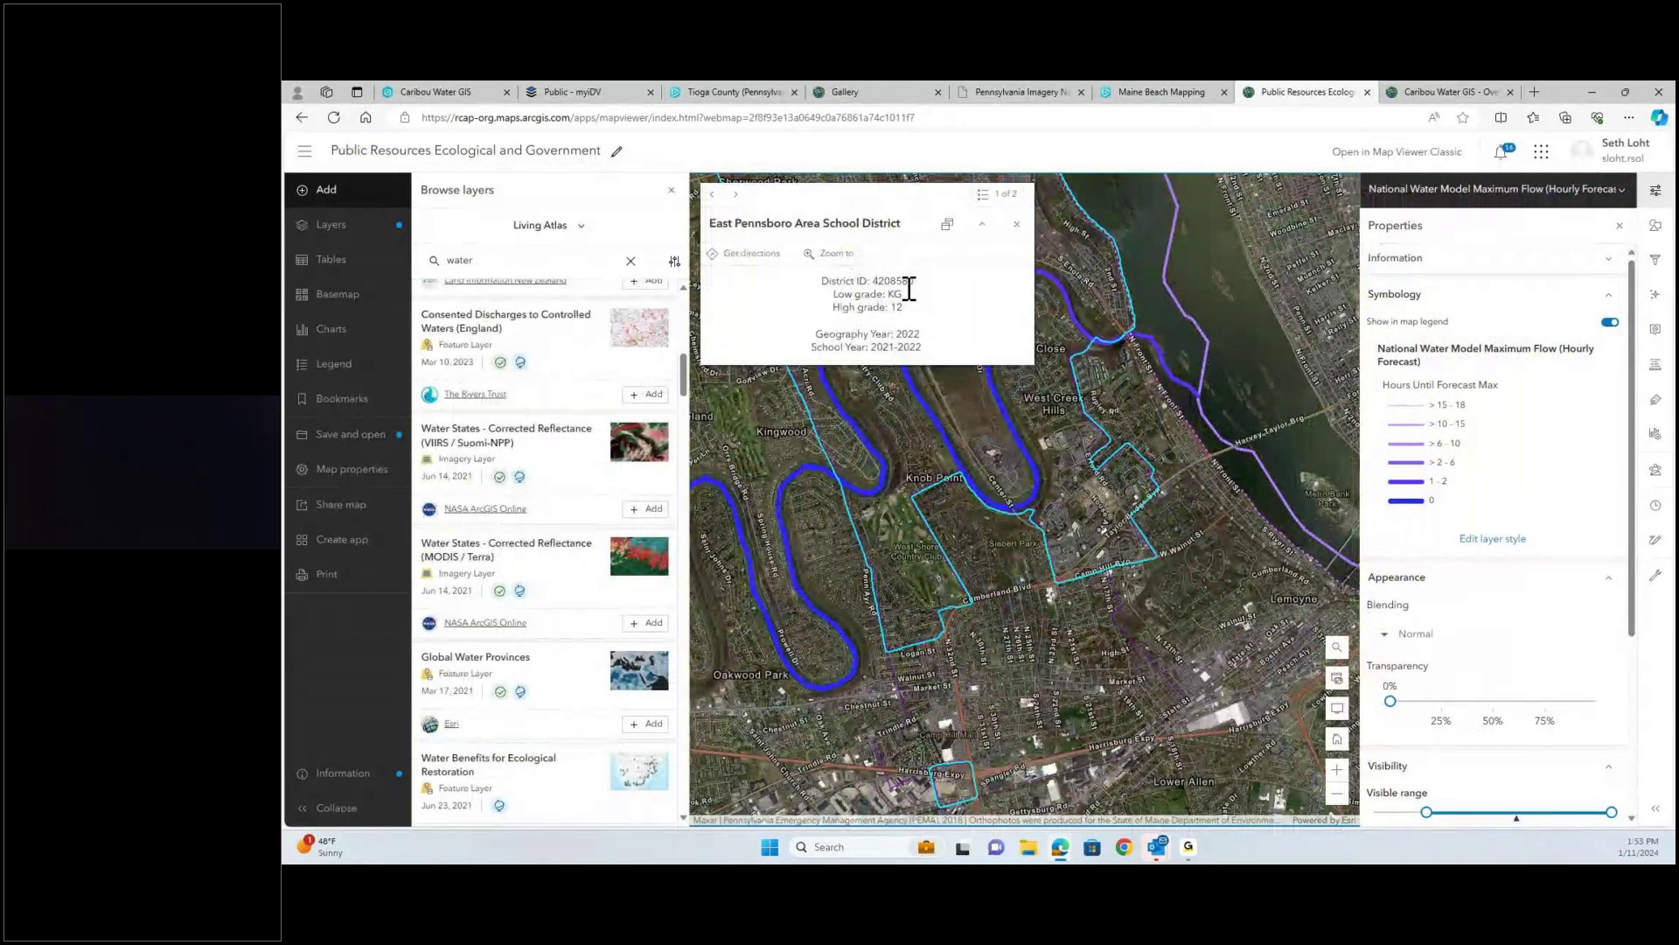
- Reopen the feature details at the flow line near Knob Point and read the Conodoguinet Creek water forecast and its source
click(1017, 224)
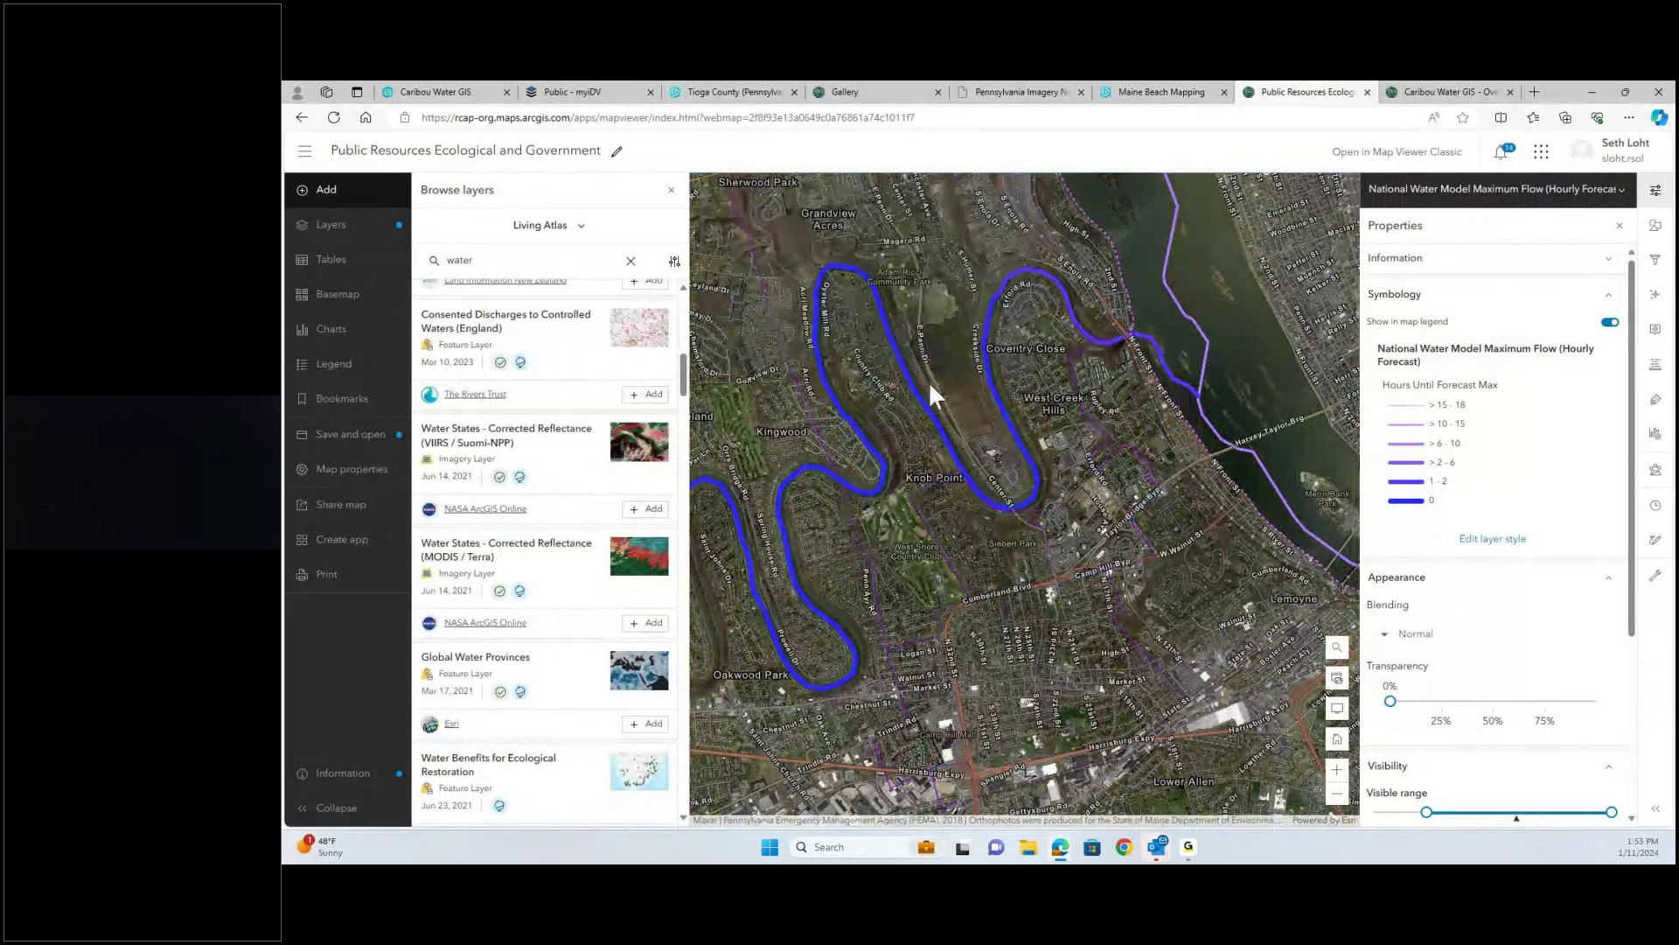
click(914, 387)
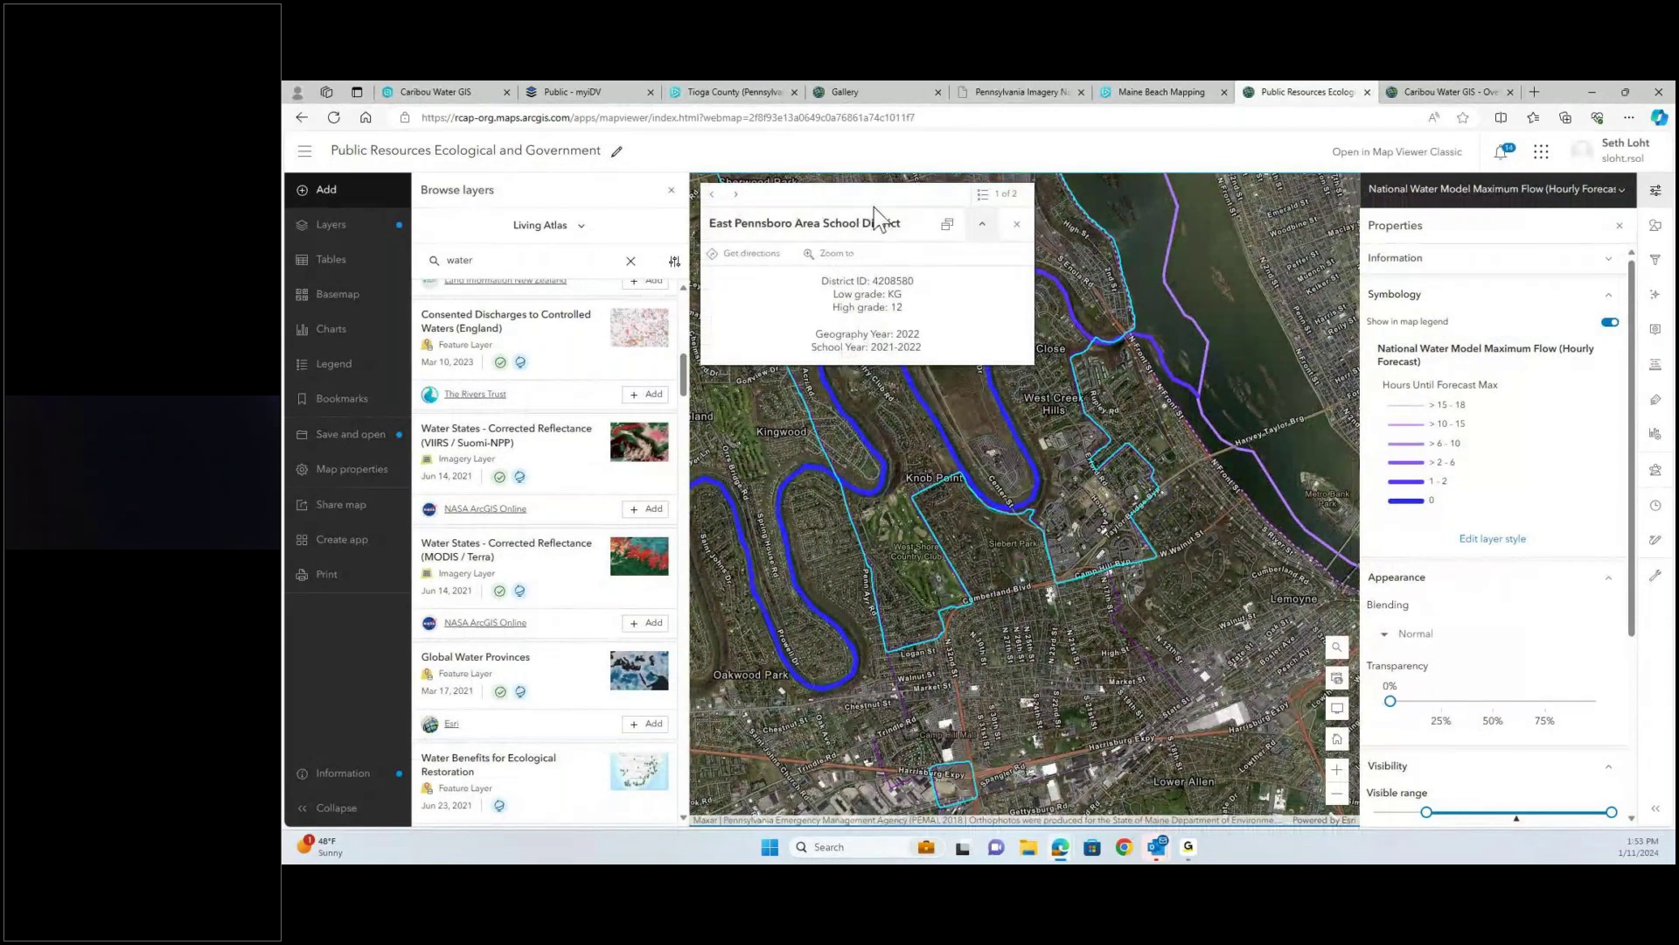
click(736, 194)
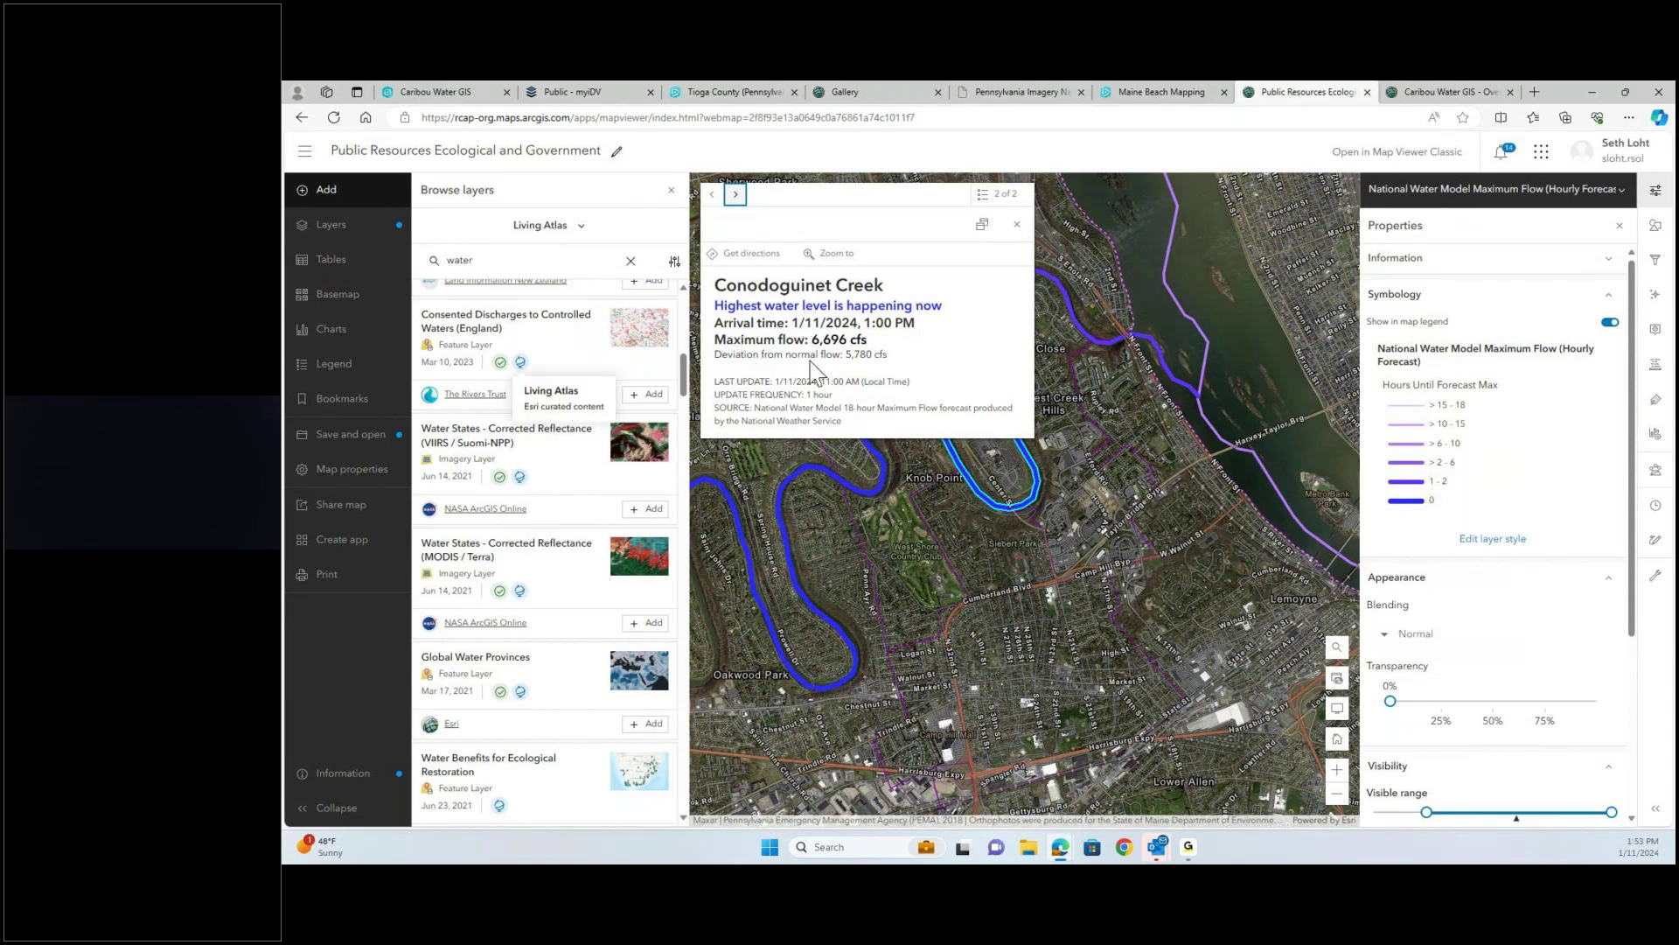
drag(729, 304, 859, 341)
click(826, 324)
click(857, 355)
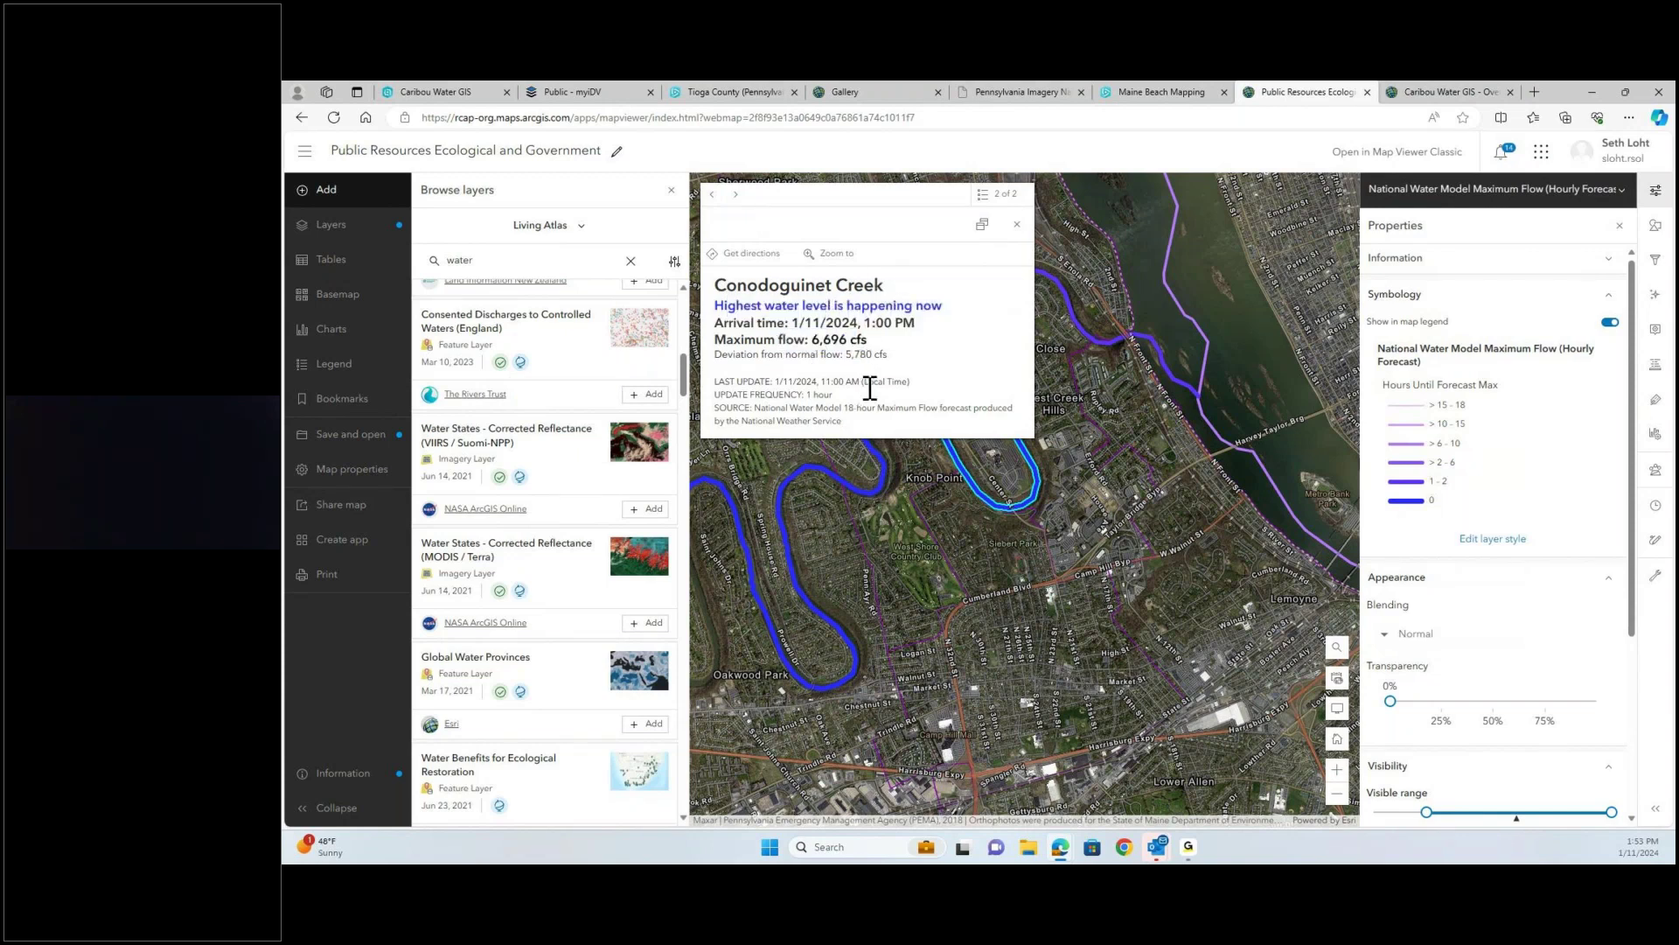
drag(725, 394, 754, 422)
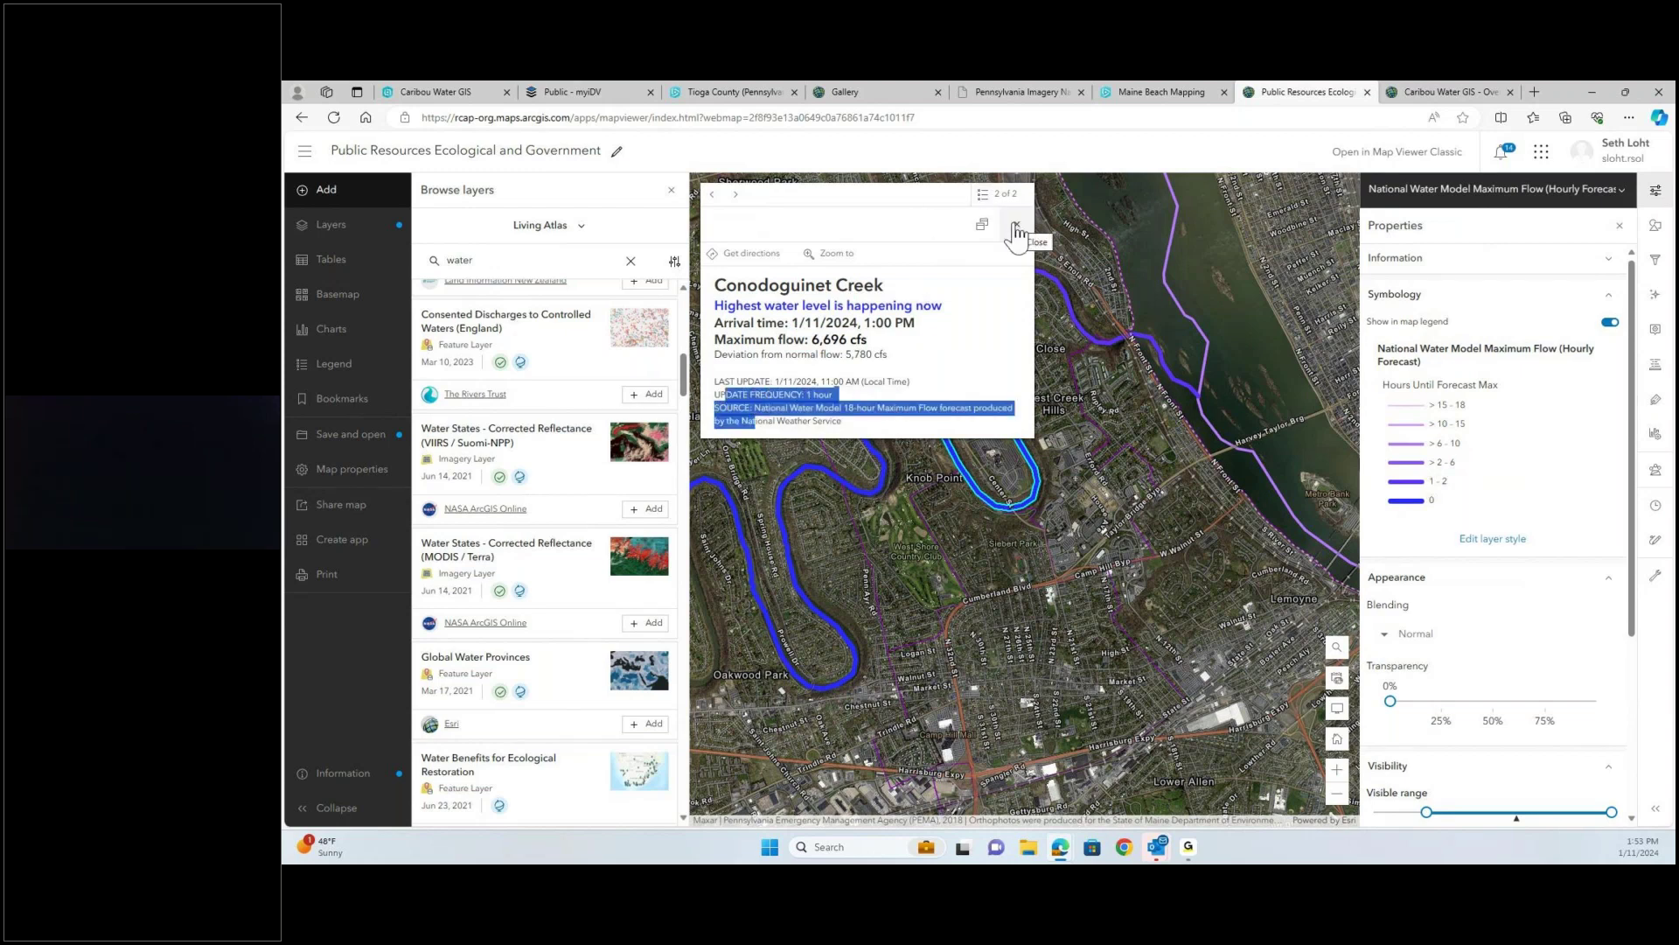
click(997, 194)
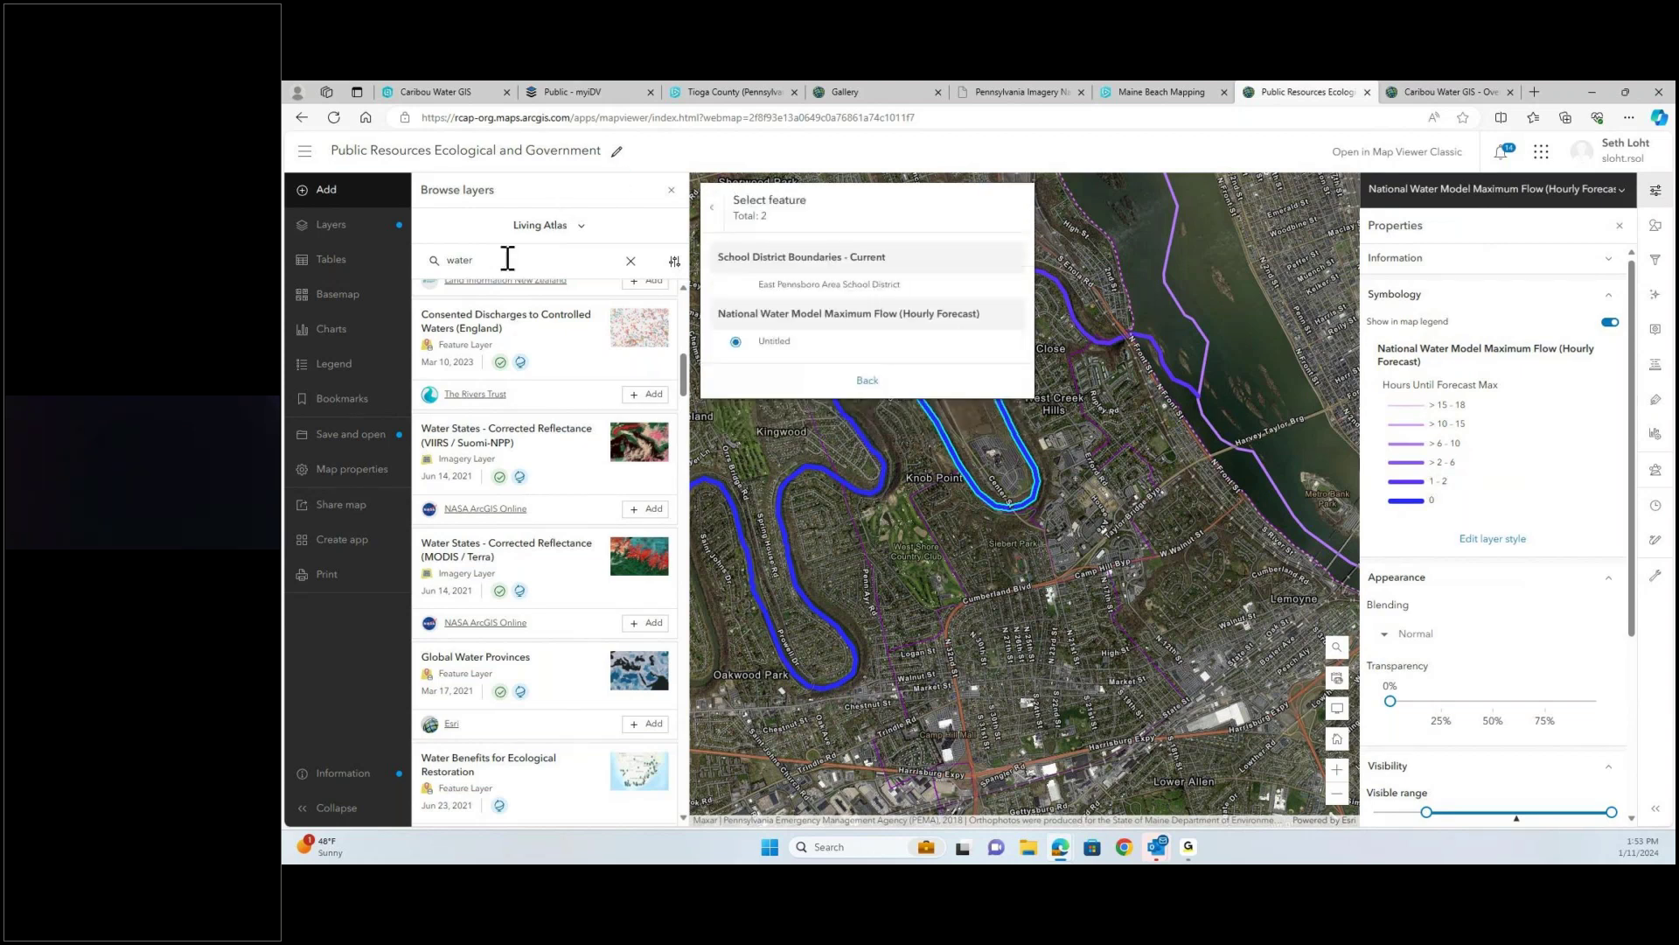
- Search the ArcGIS Online layers for "environmental justice" and add the EJScreen Environmental Justice Indices (EPA 2020) layer to the map
click(542, 225)
click(560, 415)
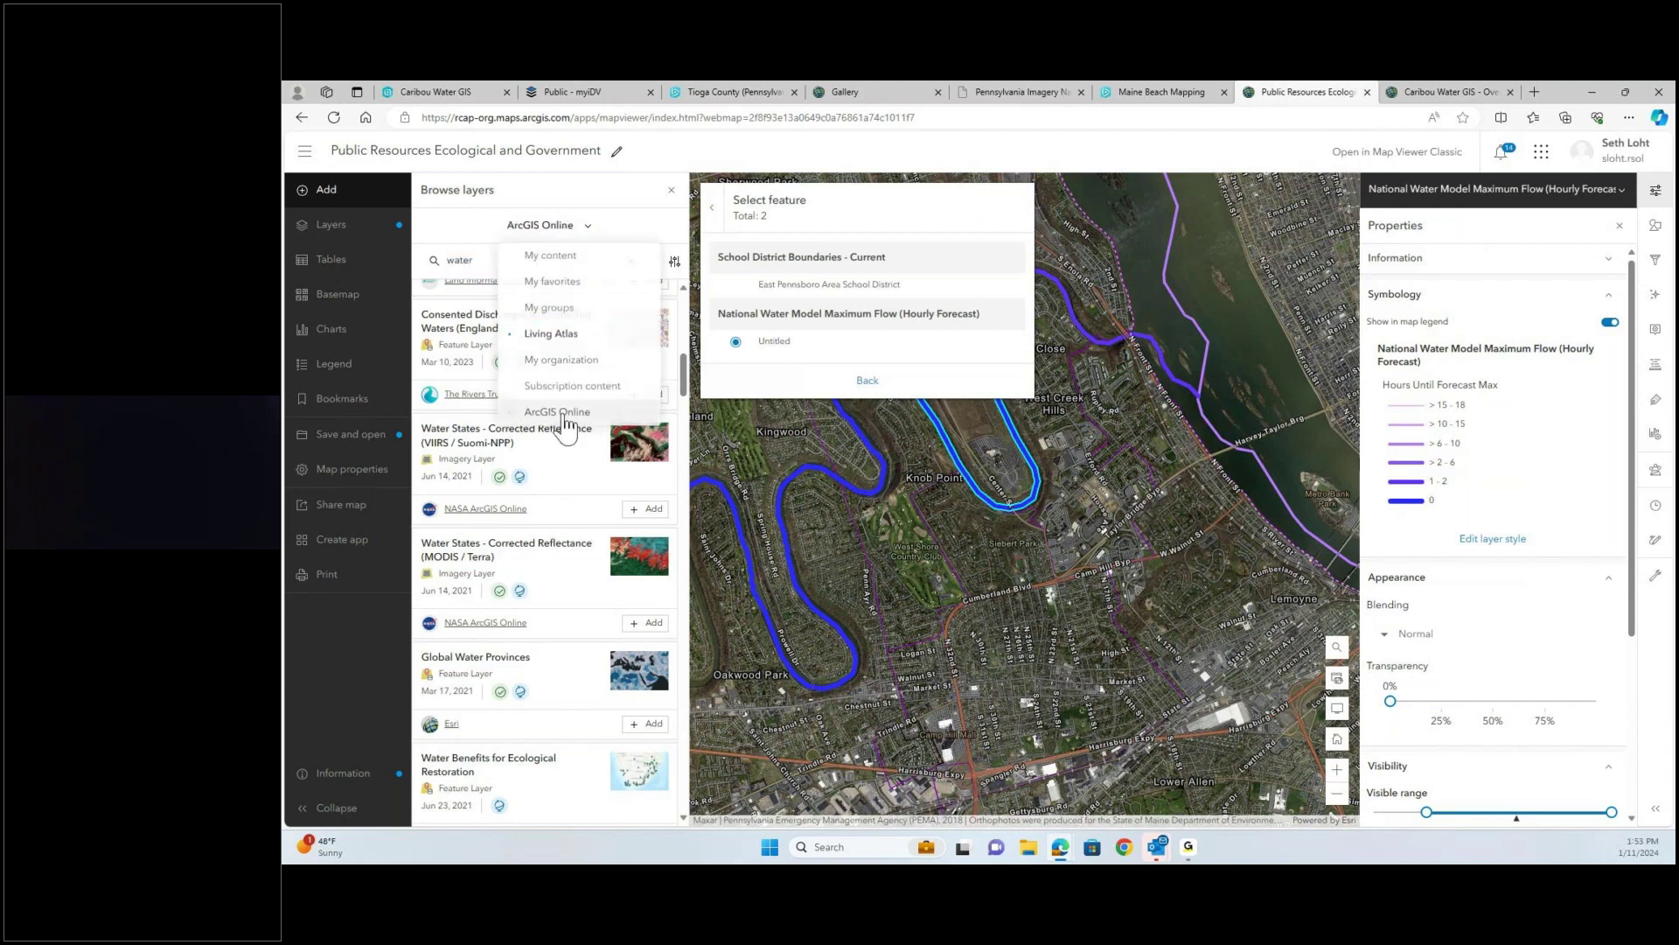
double_click(526, 263)
text(wr)
key(BackSpace)
key(BackSpace)
text(enviroin)
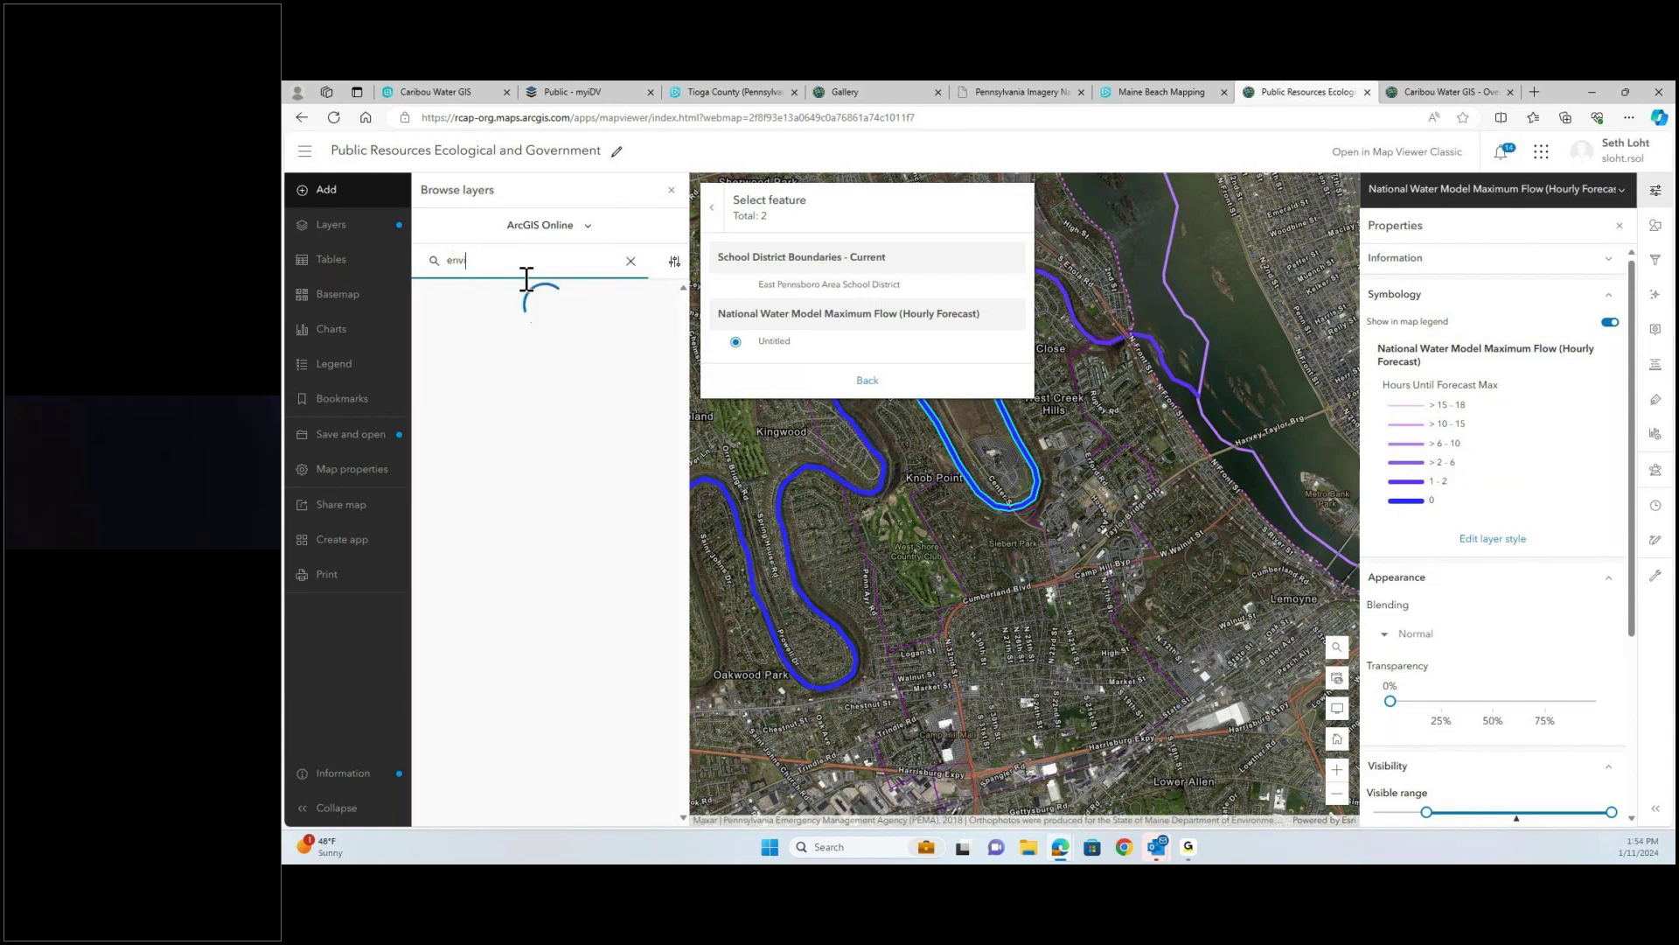
key(BackSpace)
key(BackSpace)
text(nmwi)
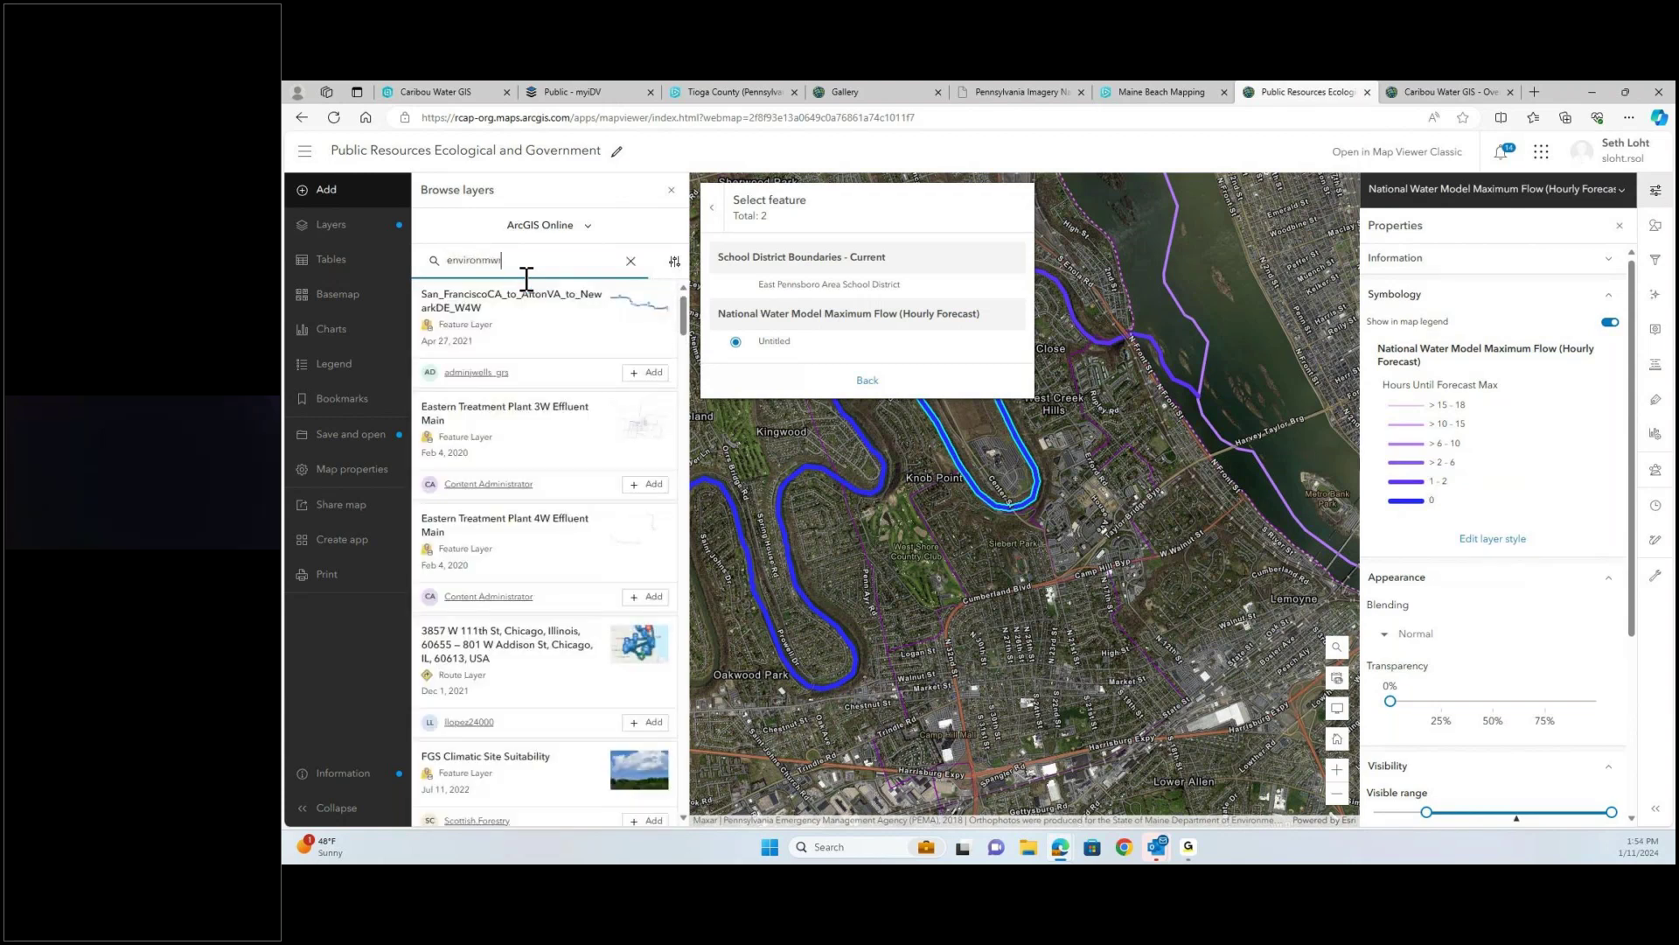
text(ental)
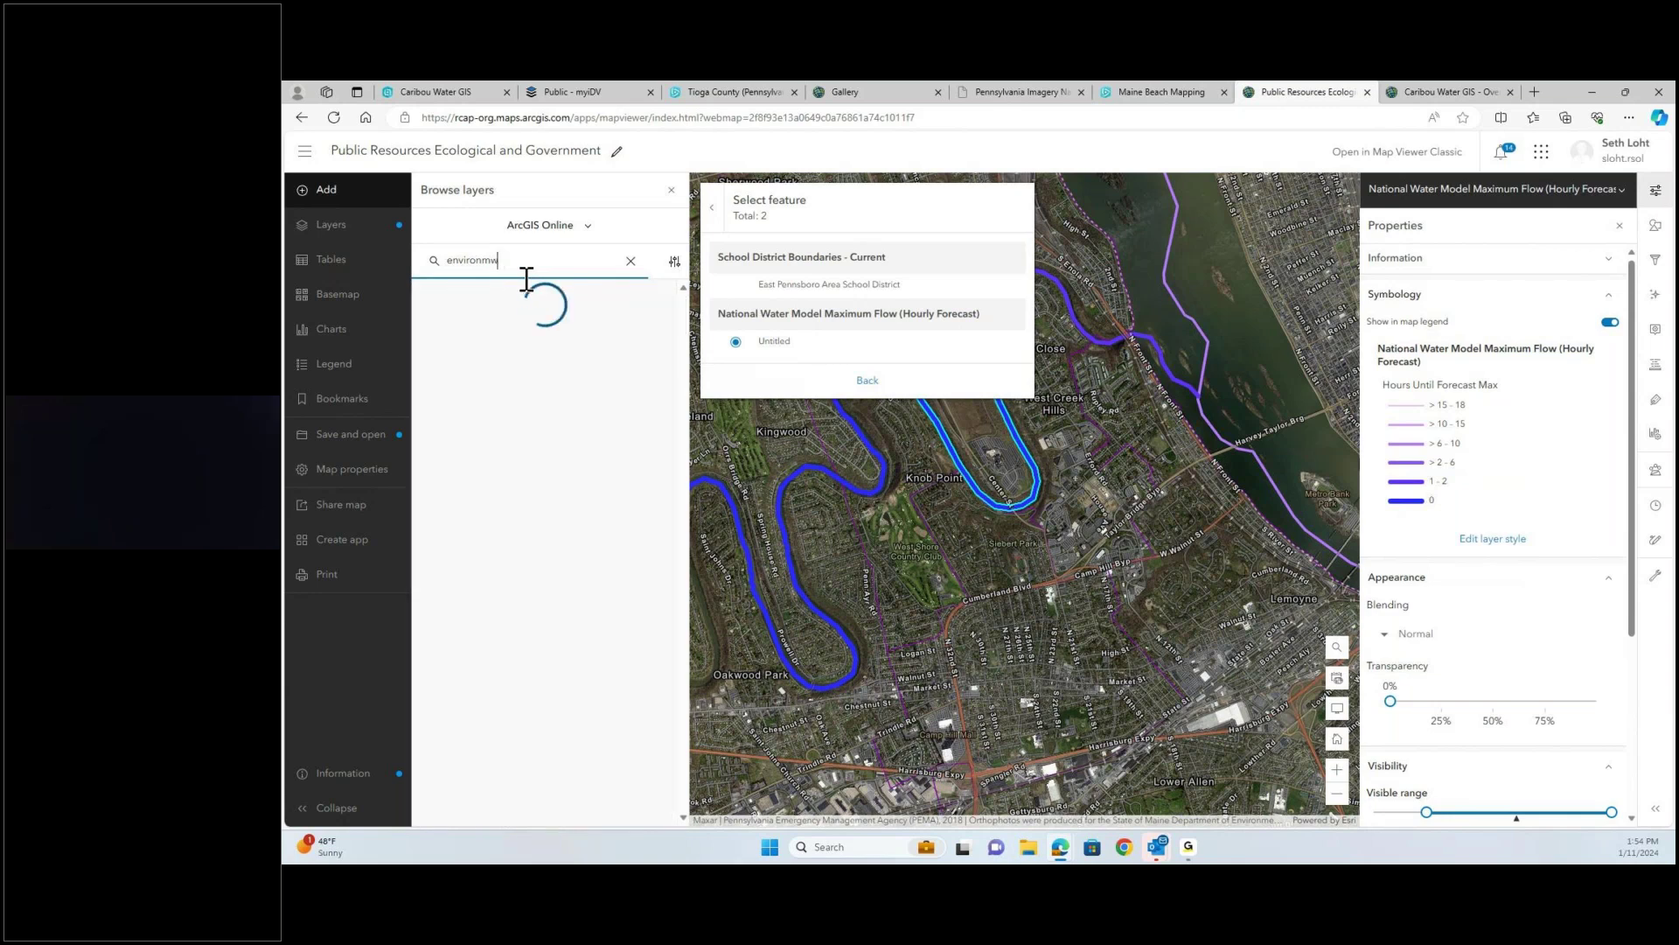
text( justice)
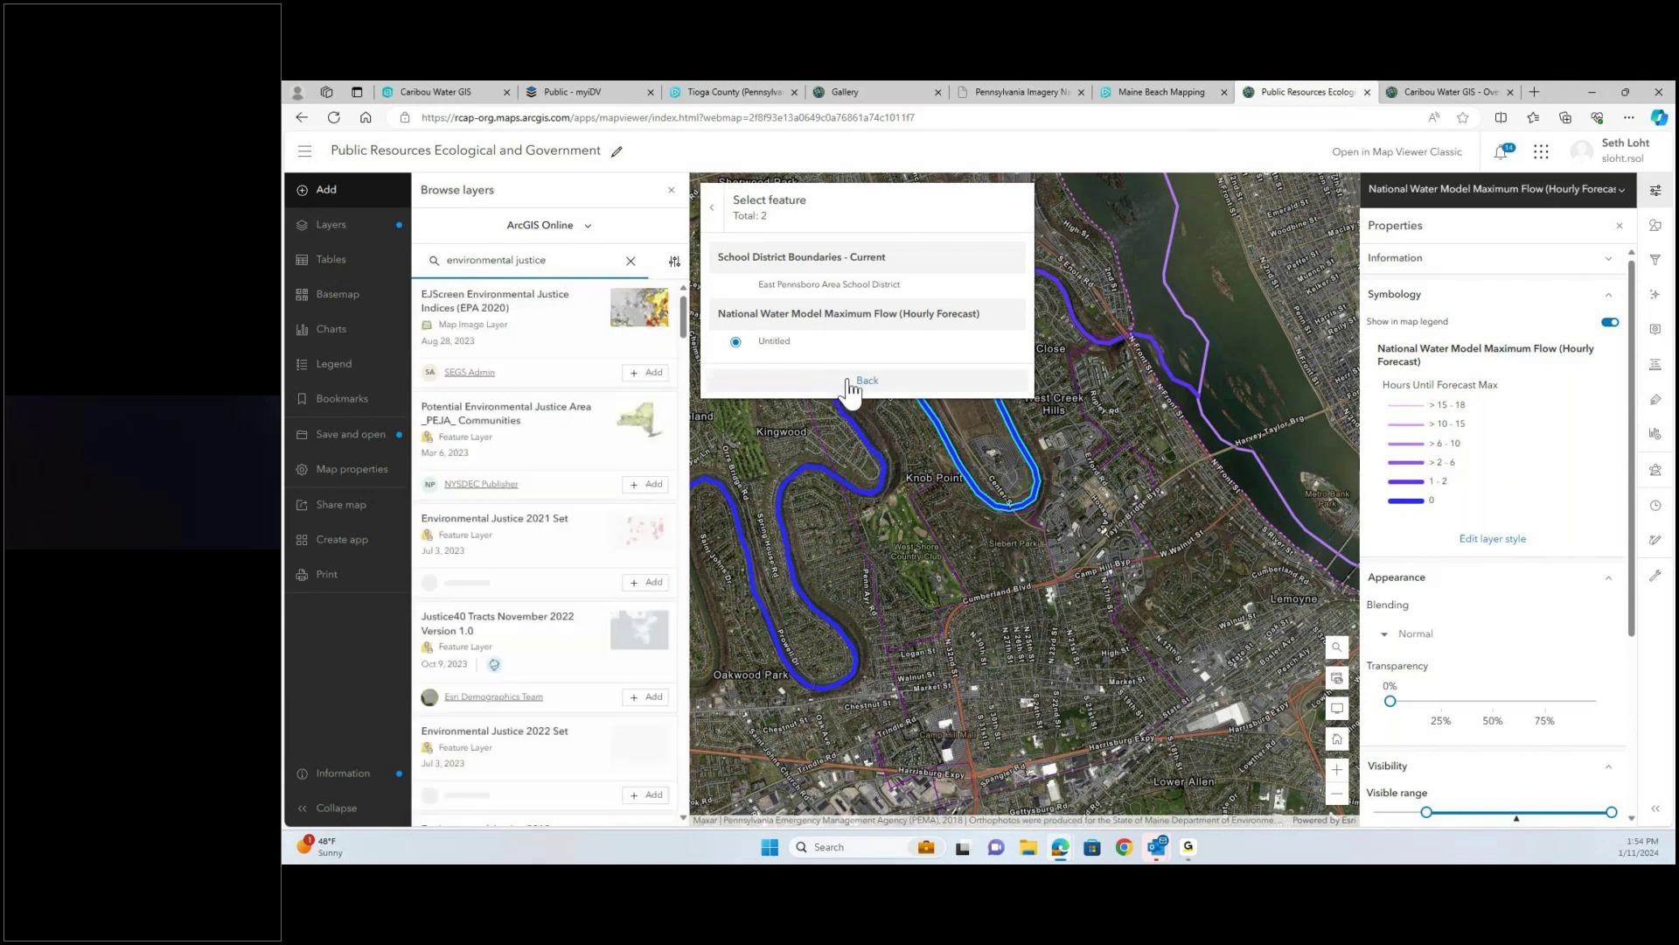
click(646, 373)
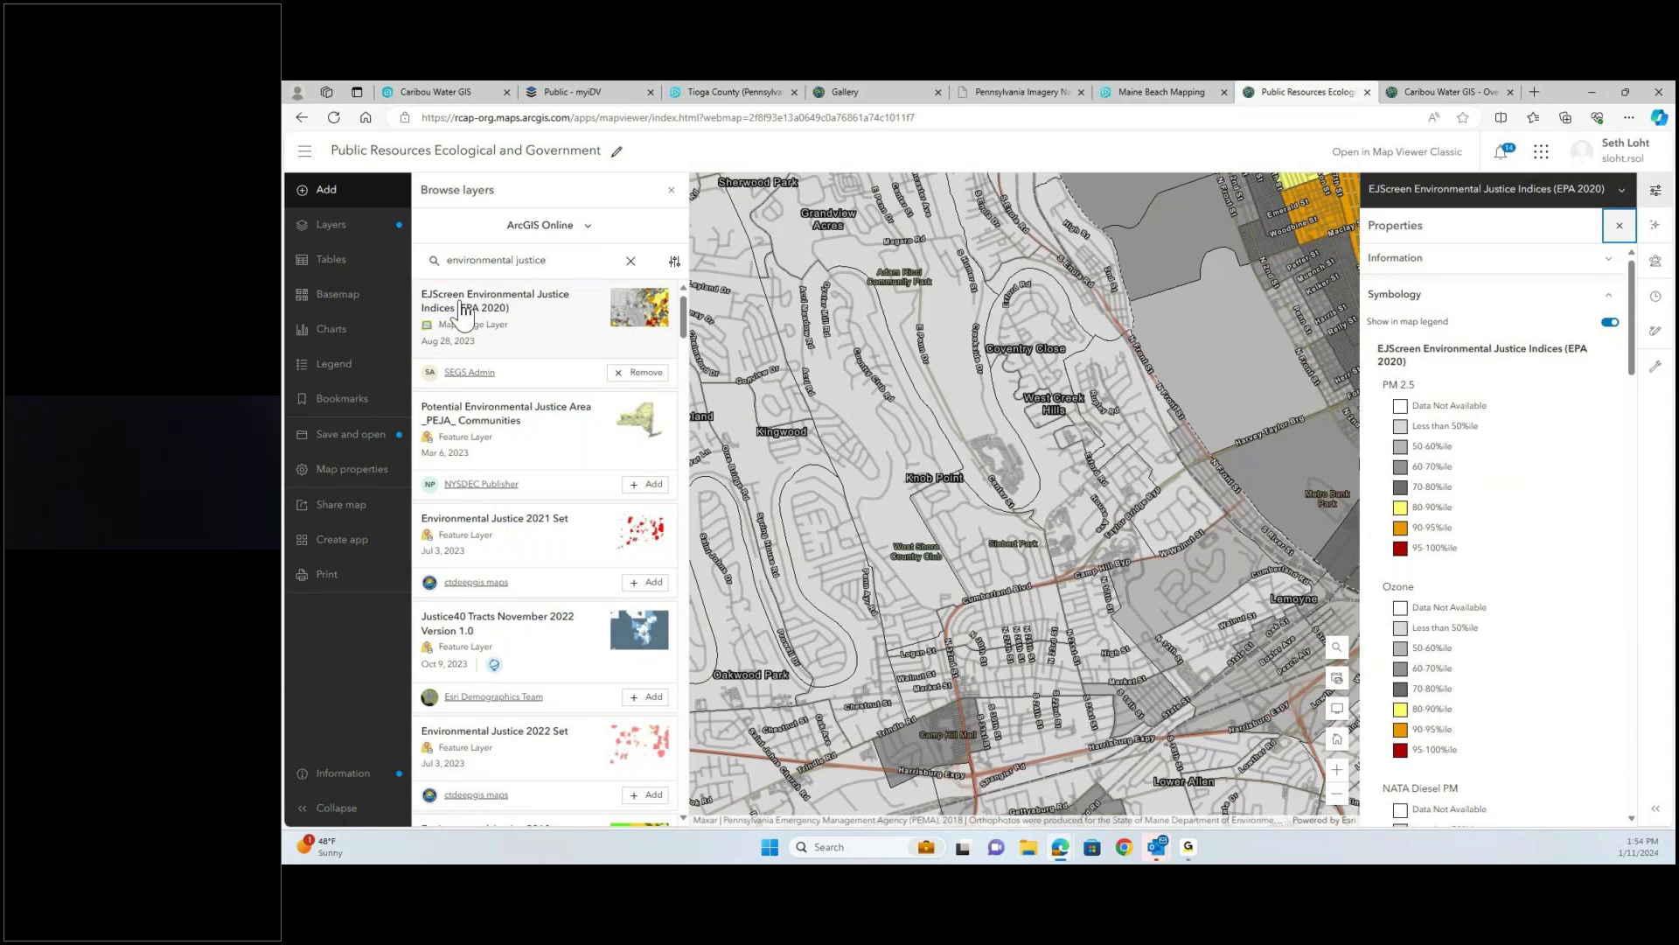
- Hide the School District Boundaries - Current and National Water Model Maximum Flow (Hourly Forecast) layers
scroll(807, 356, down, 5)
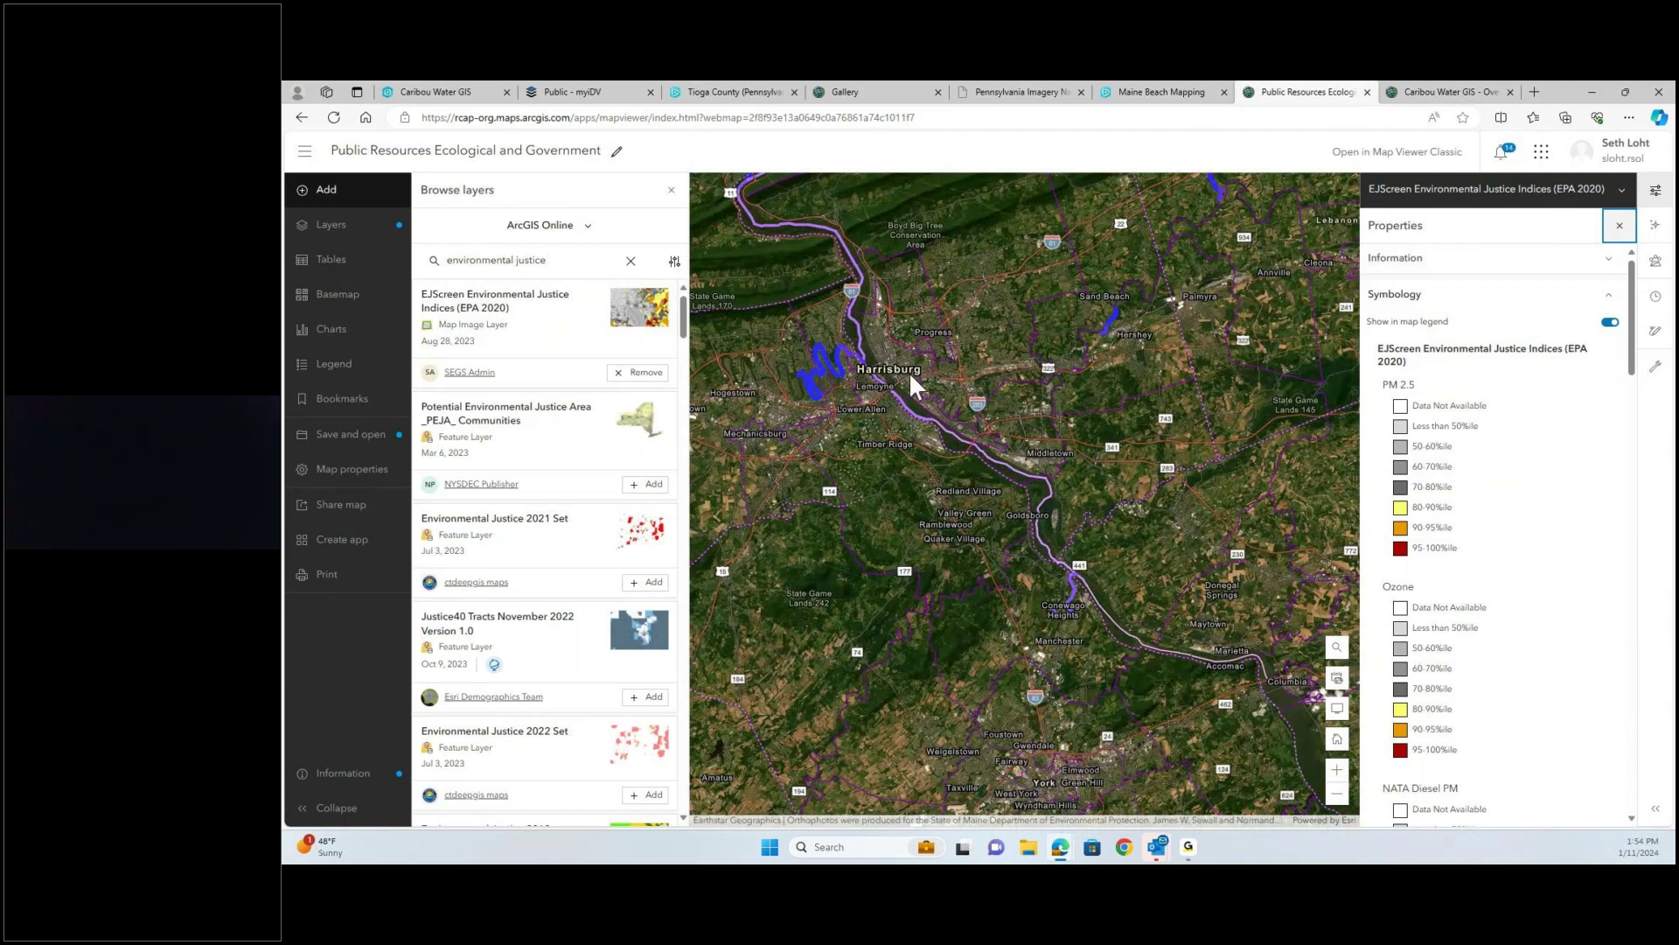
click(328, 227)
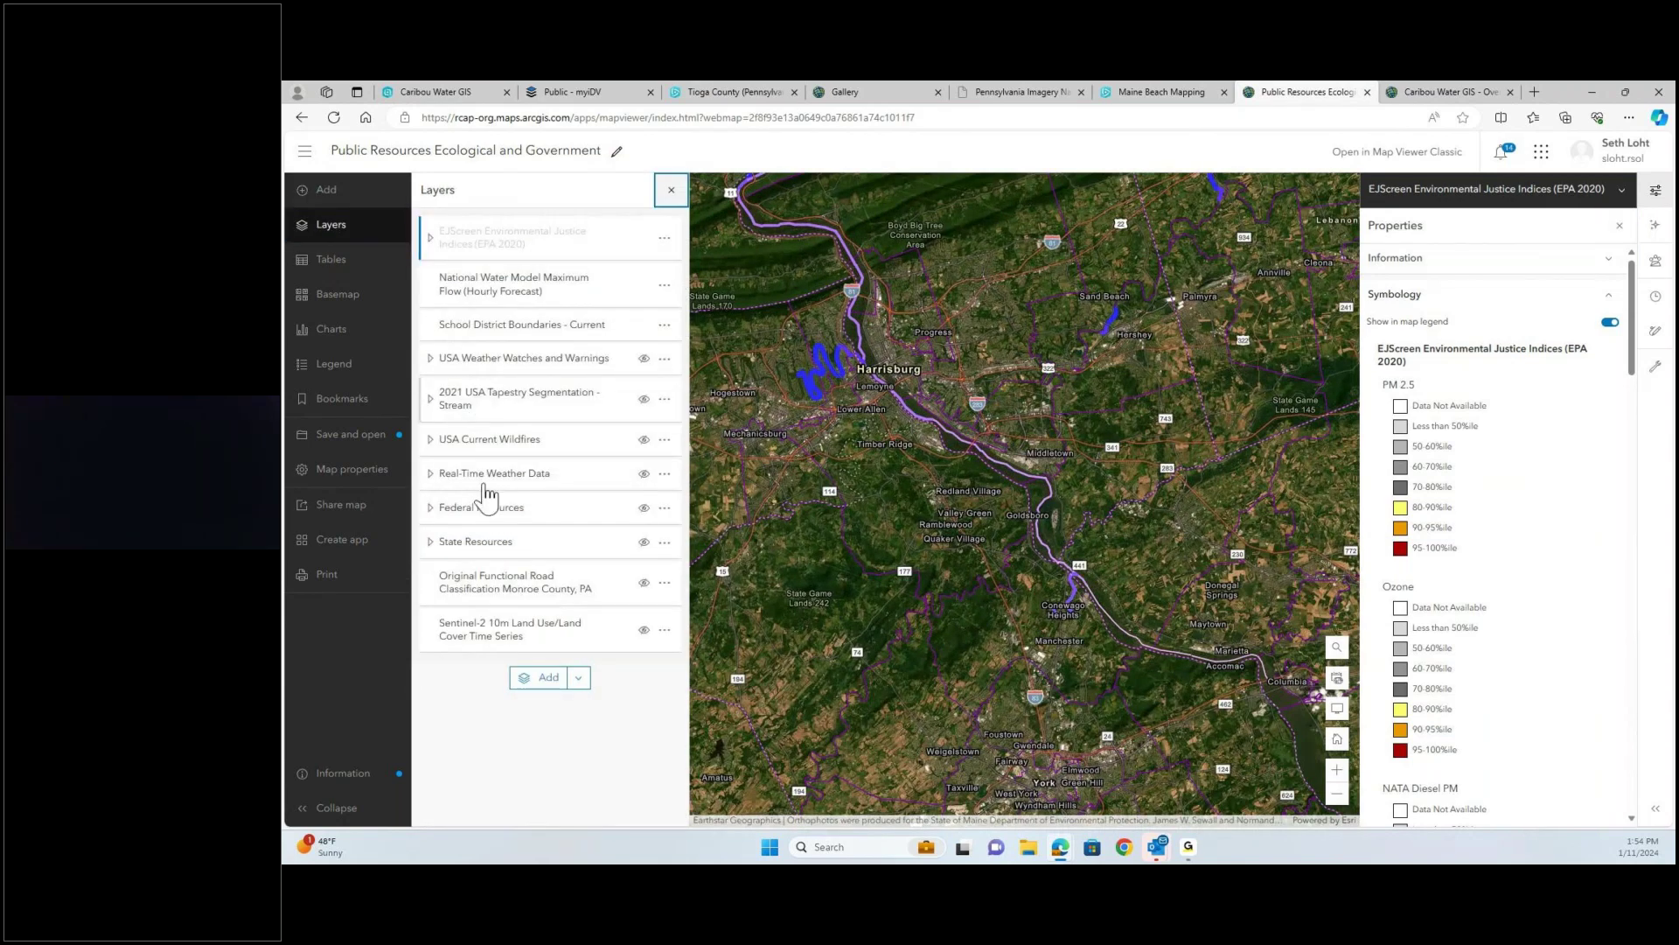
click(644, 325)
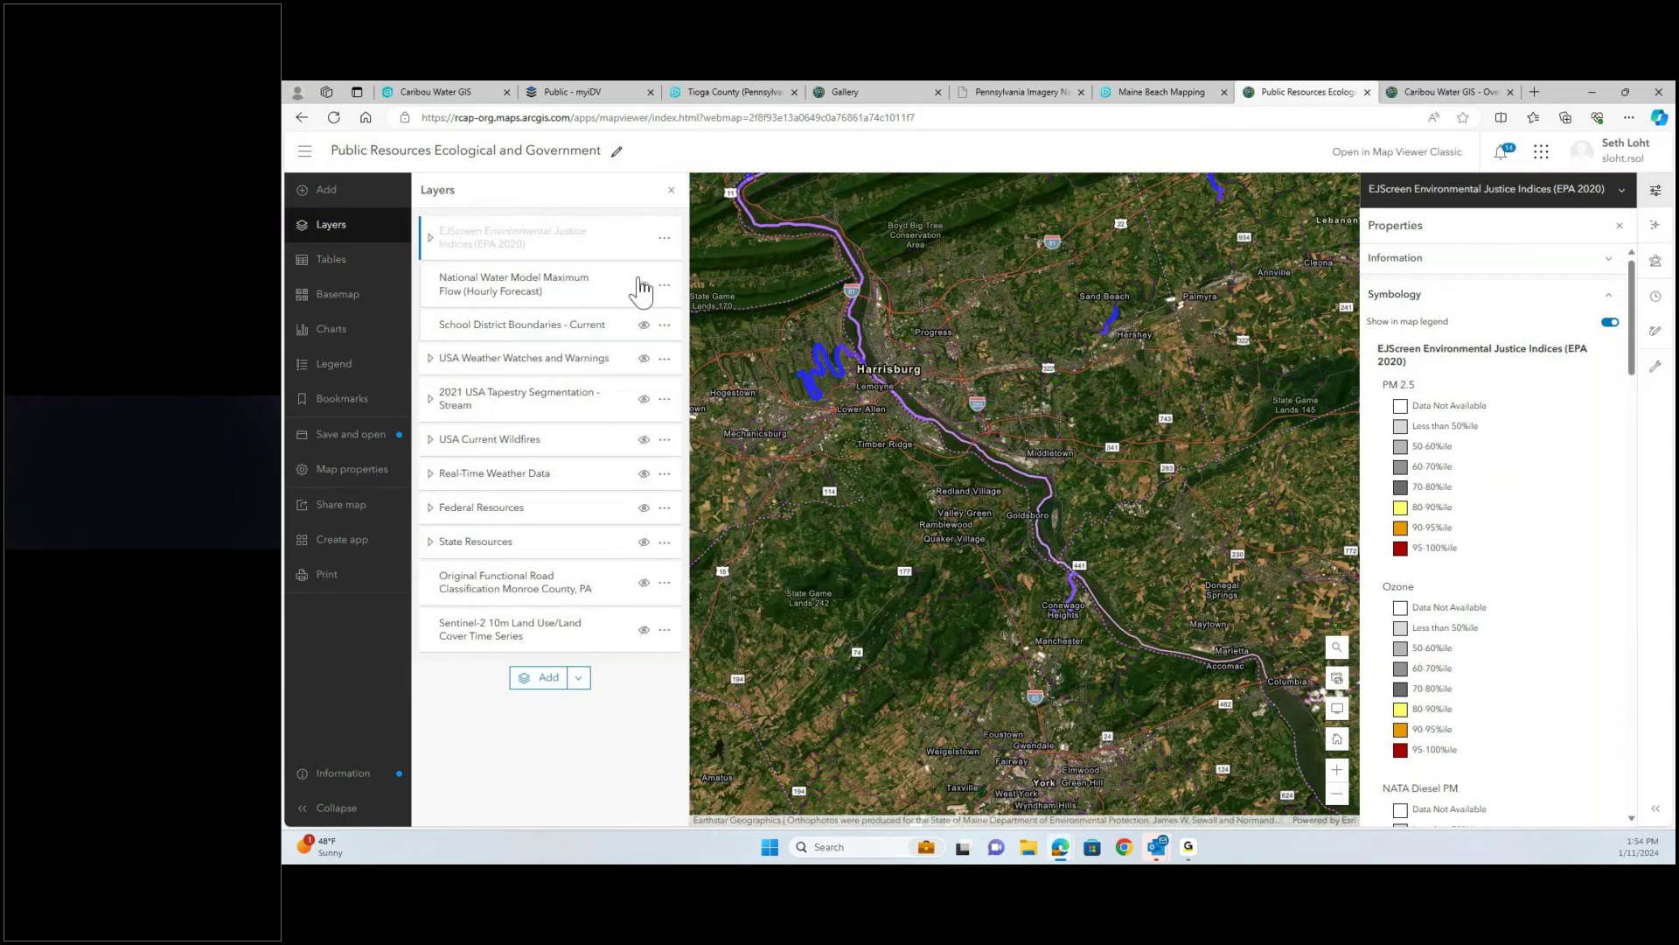
click(644, 285)
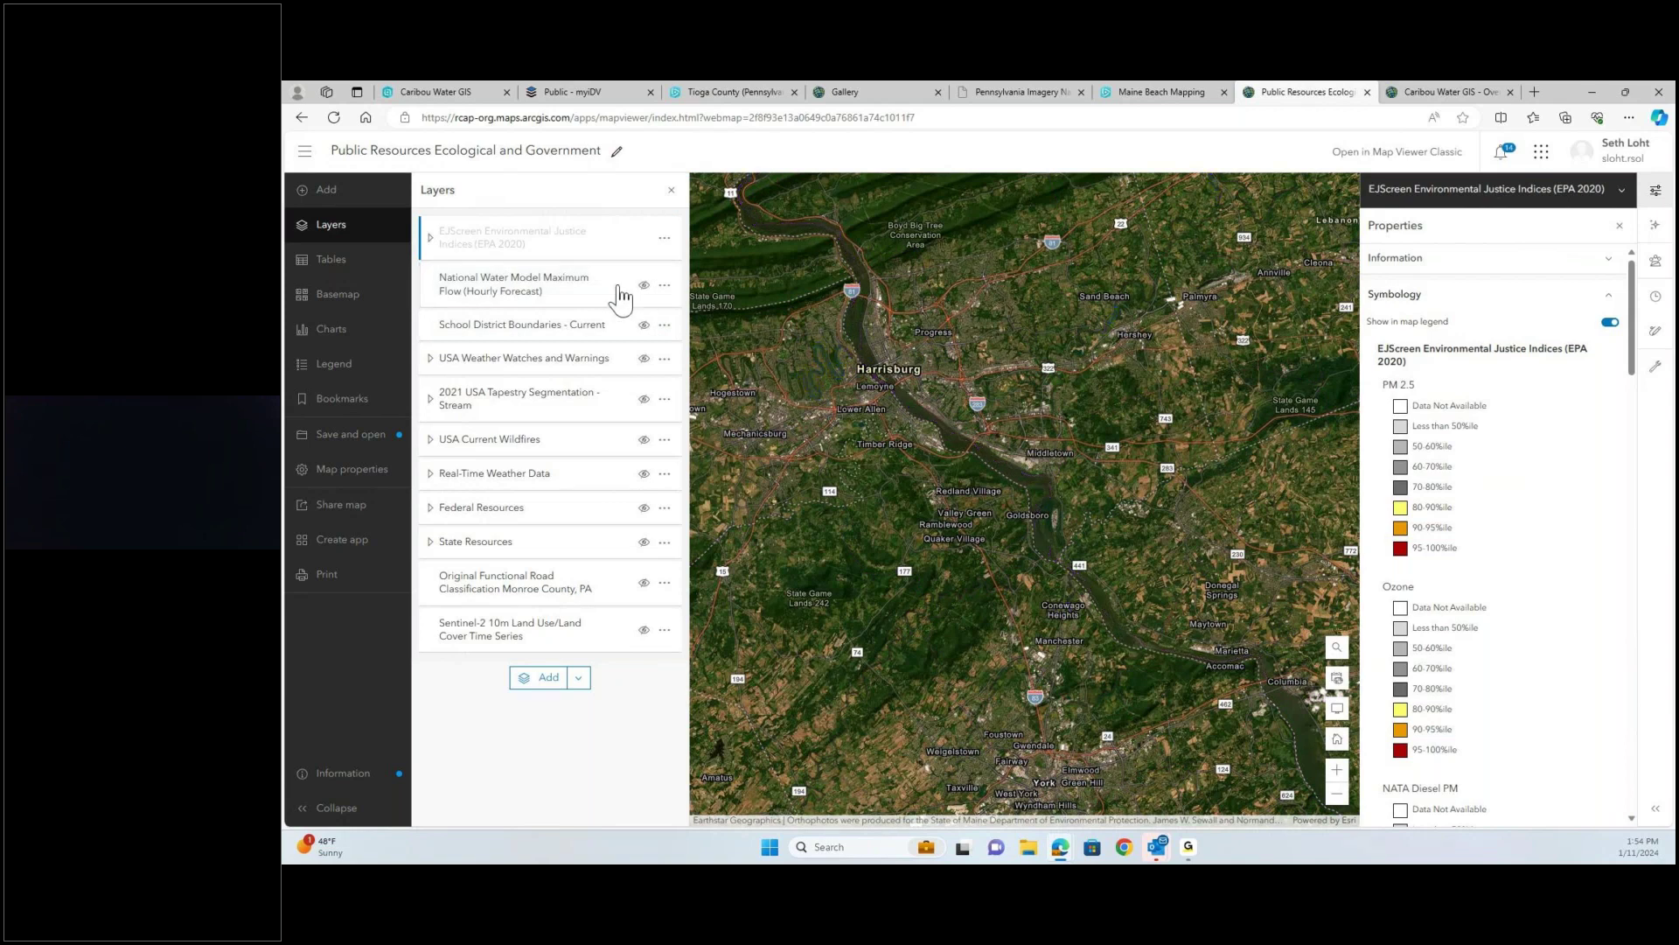
- Turn on the remaining sublayers of EJScreen Environmental Justice Indices (EPA 2020), from Ozone through Wastewater Discharge Indicator
click(430, 238)
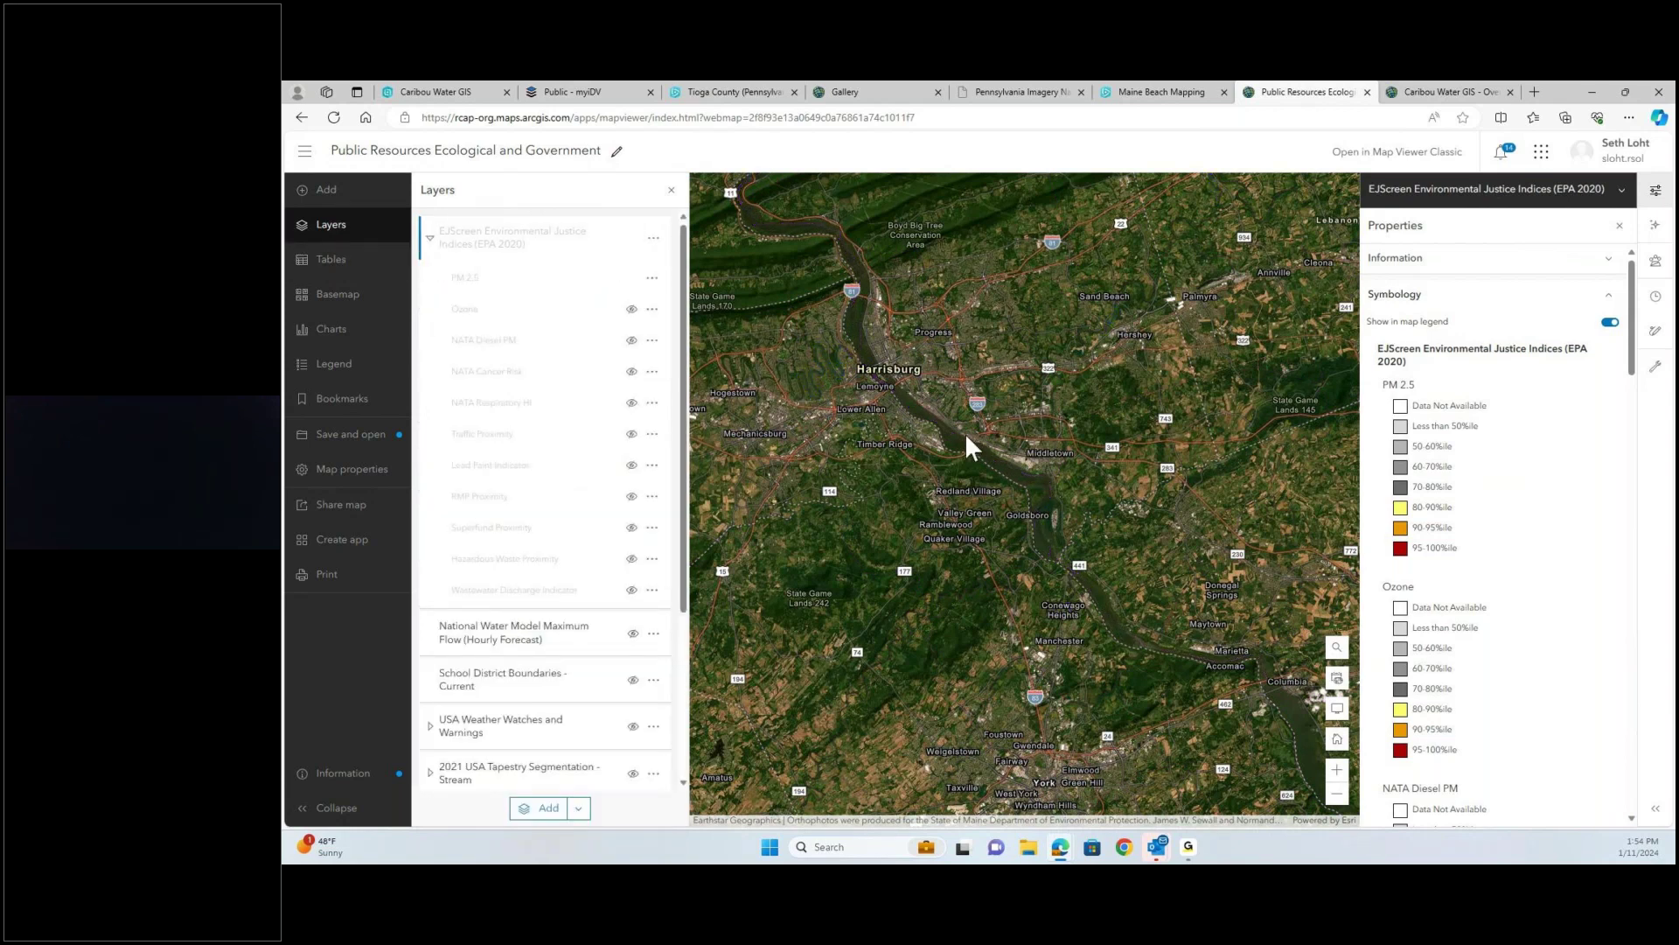
scroll(969, 448, up, 2)
scroll(967, 440, up, 1)
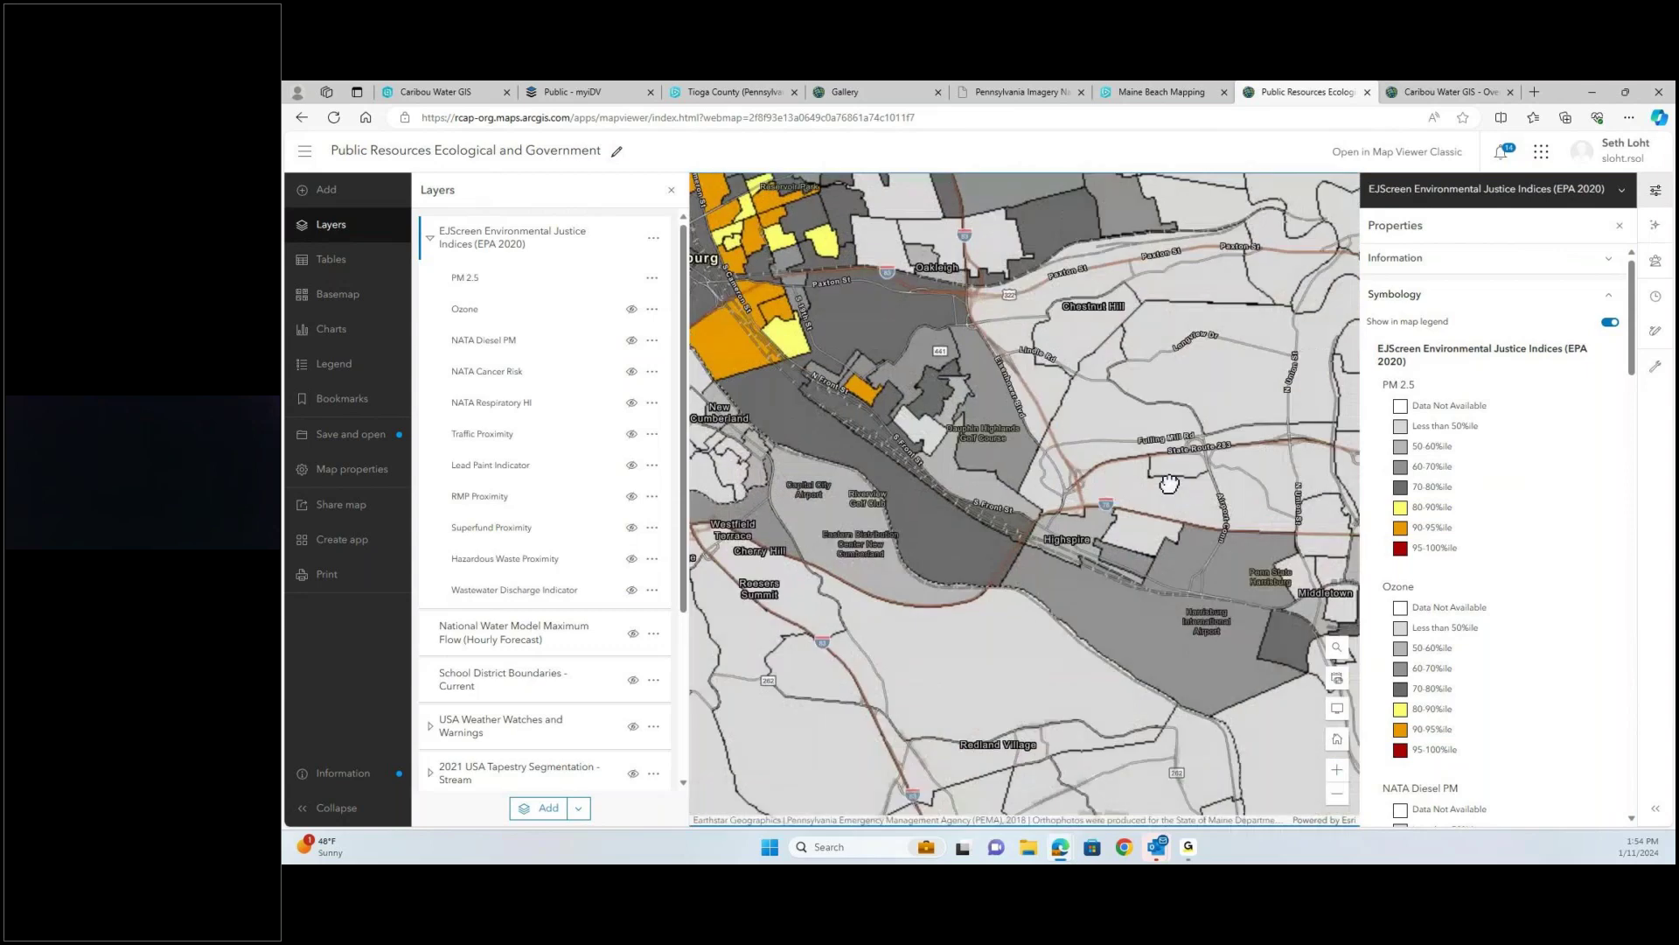
drag(1205, 500, 1325, 434)
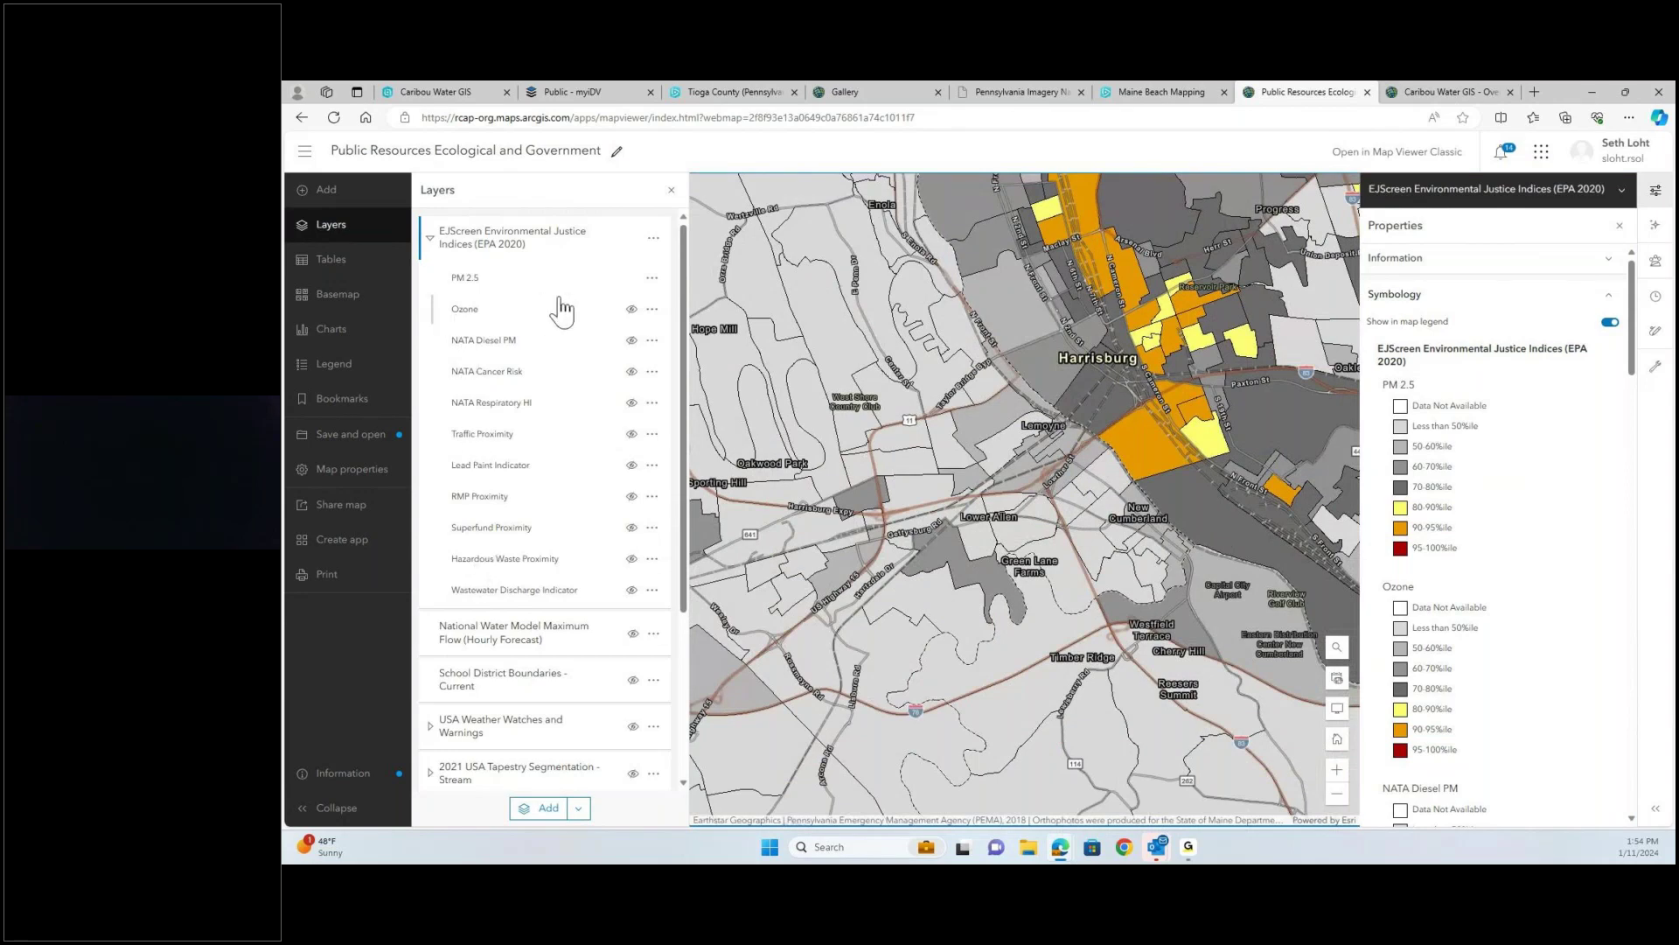
click(631, 341)
click(630, 375)
click(630, 404)
click(631, 442)
click(631, 495)
click(631, 528)
click(632, 558)
- Examine the EJScreen percentile shading around Harrisburg against the legends of the environmental indicators
scroll(1199, 423, down, 2)
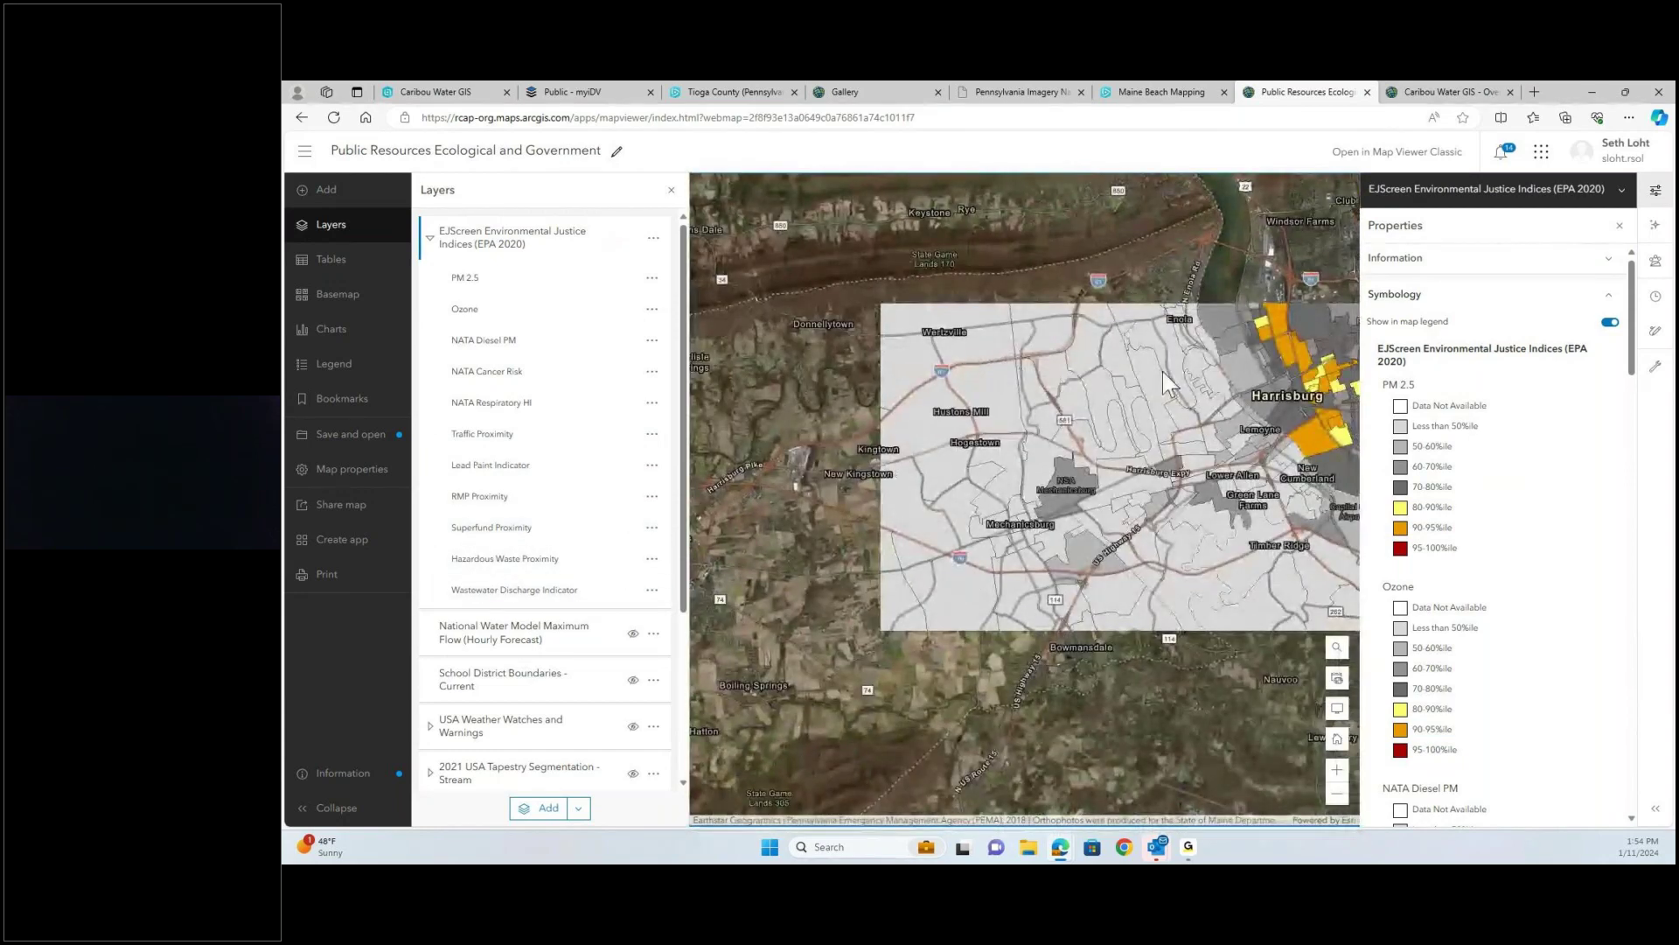
scroll(1636, 385, down, 2)
drag(1634, 382, 1634, 725)
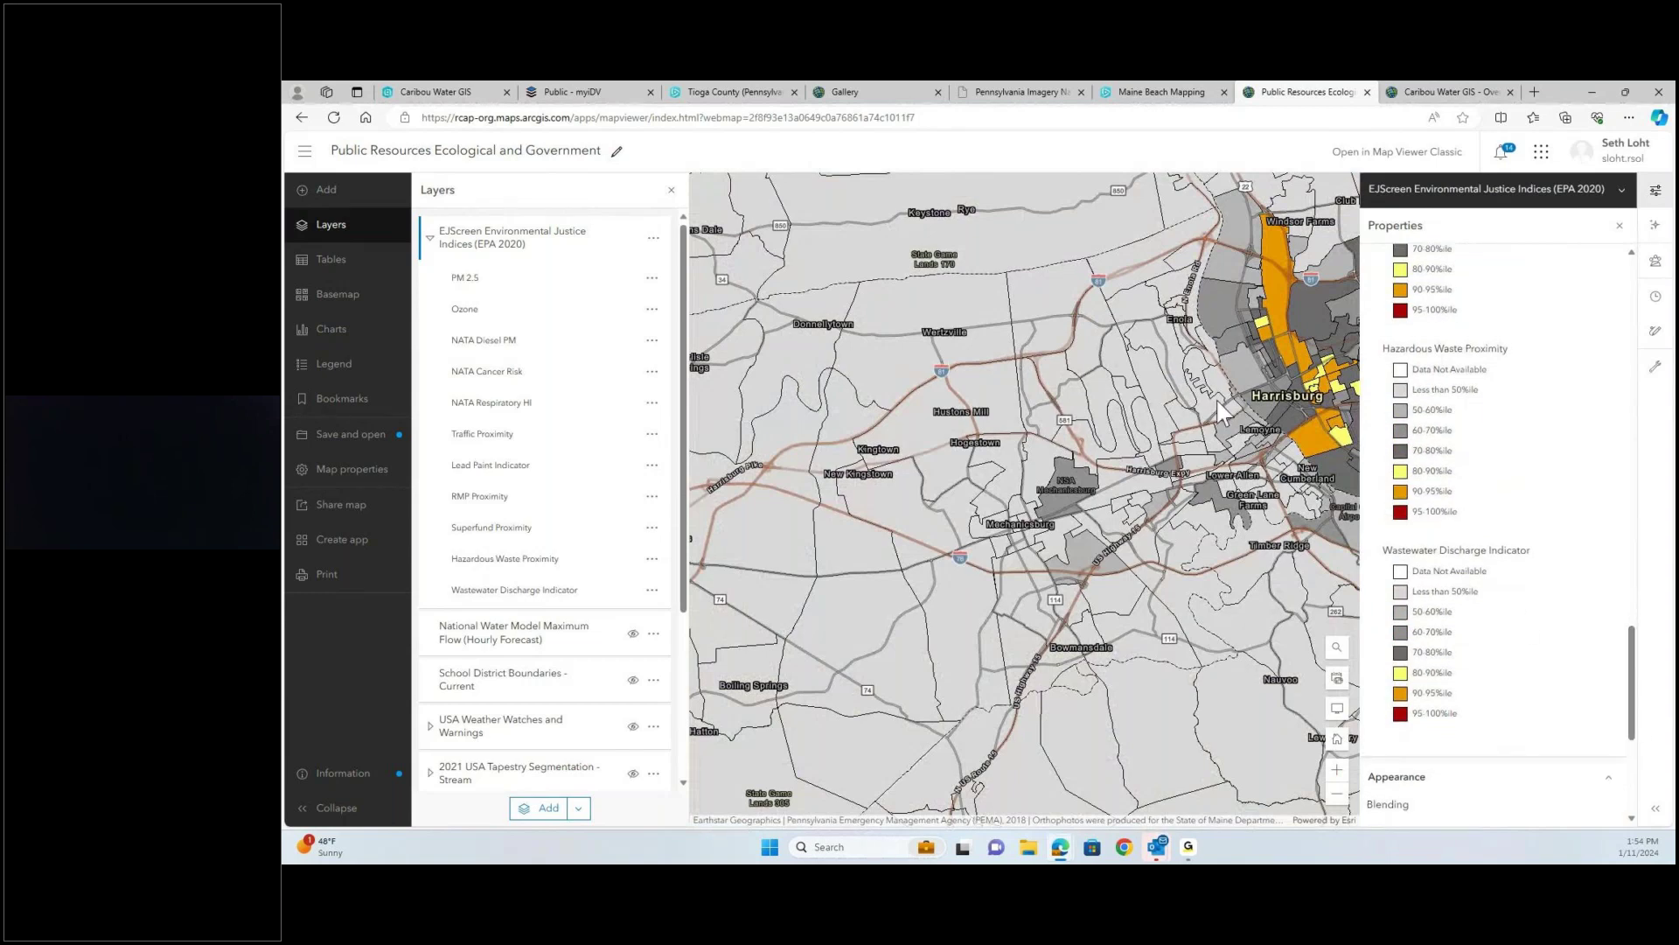
drag(1218, 402, 776, 379)
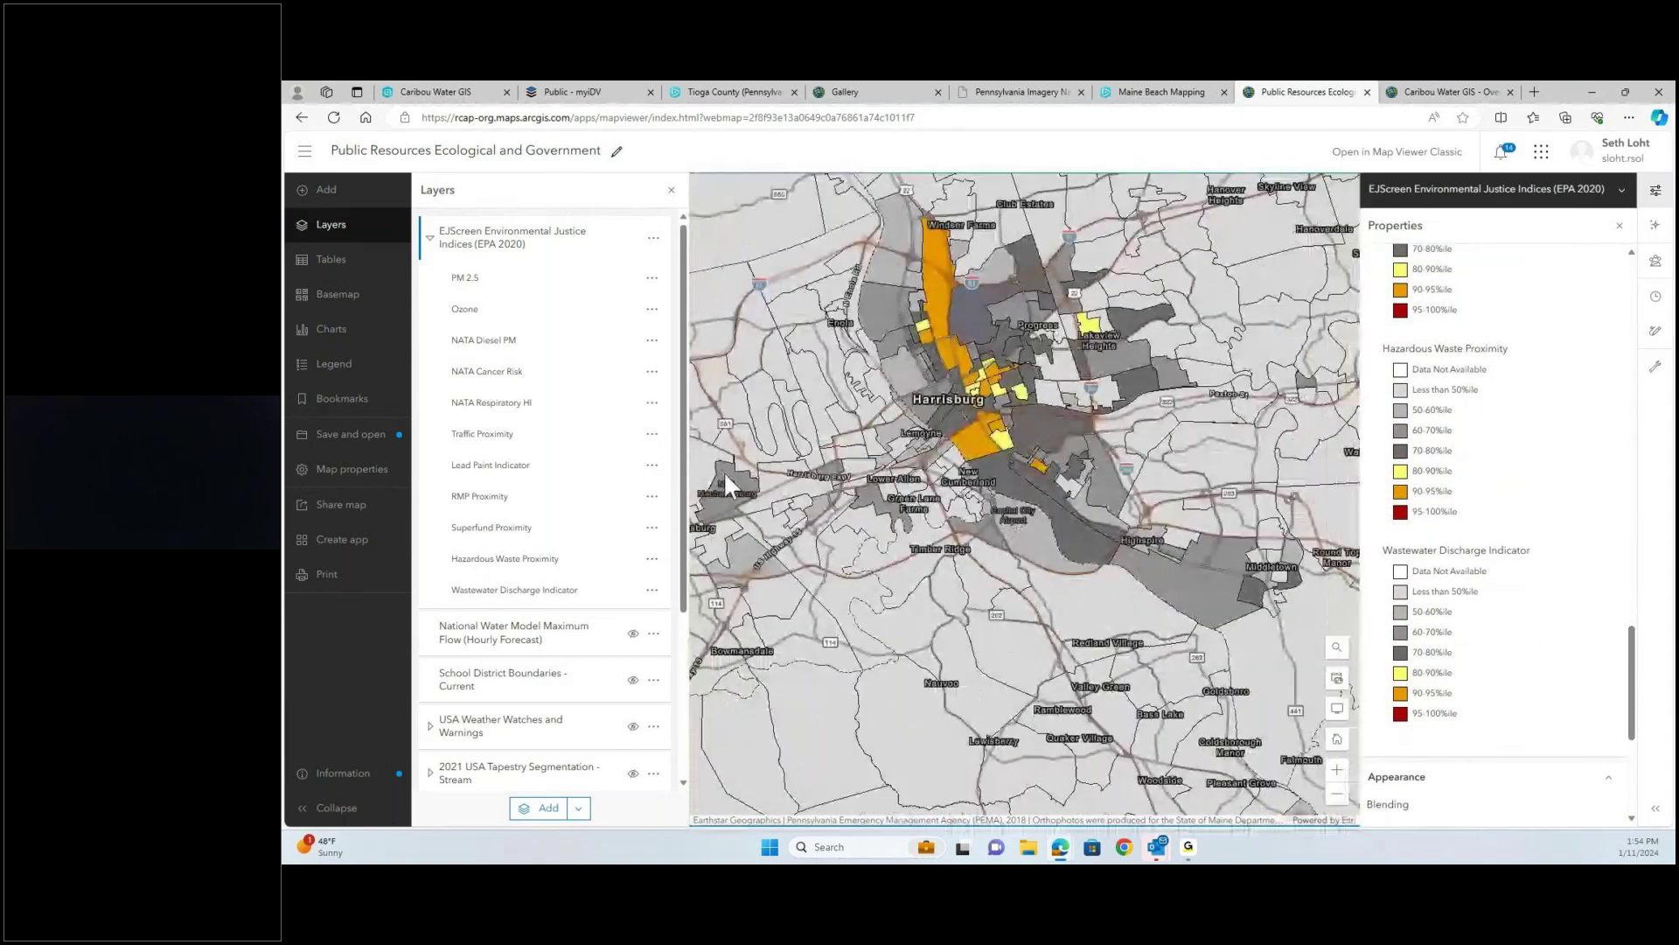
drag(838, 384, 917, 370)
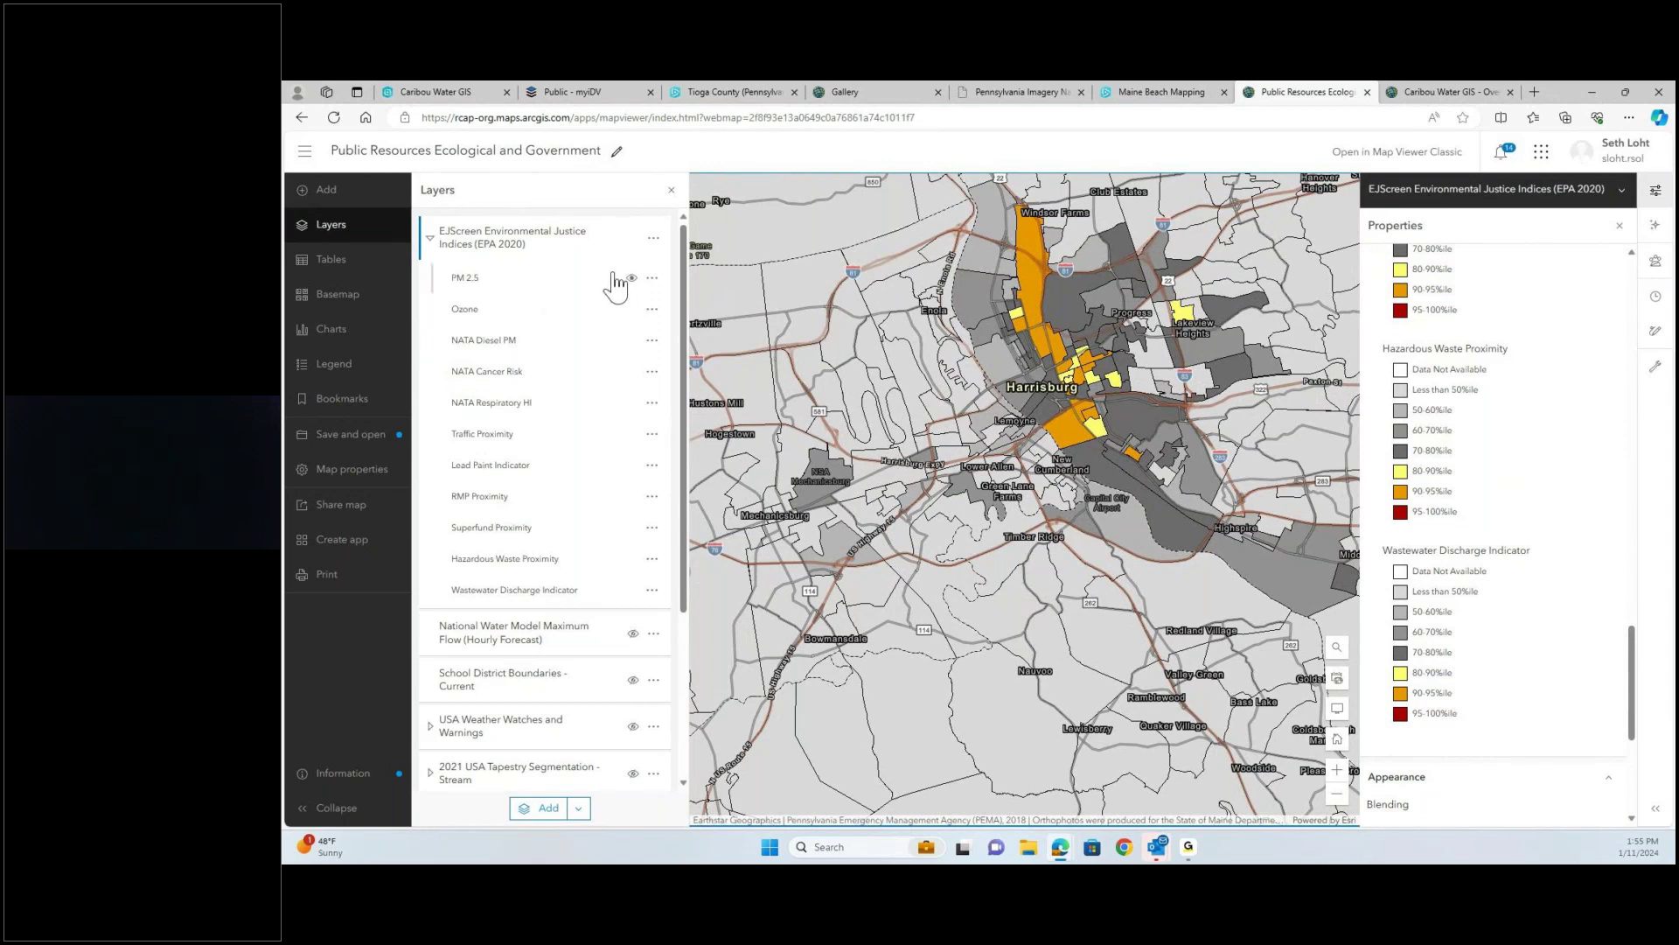
- Search the web for "epa environmental justice", leaving the web map without saving its changes
click(602, 117)
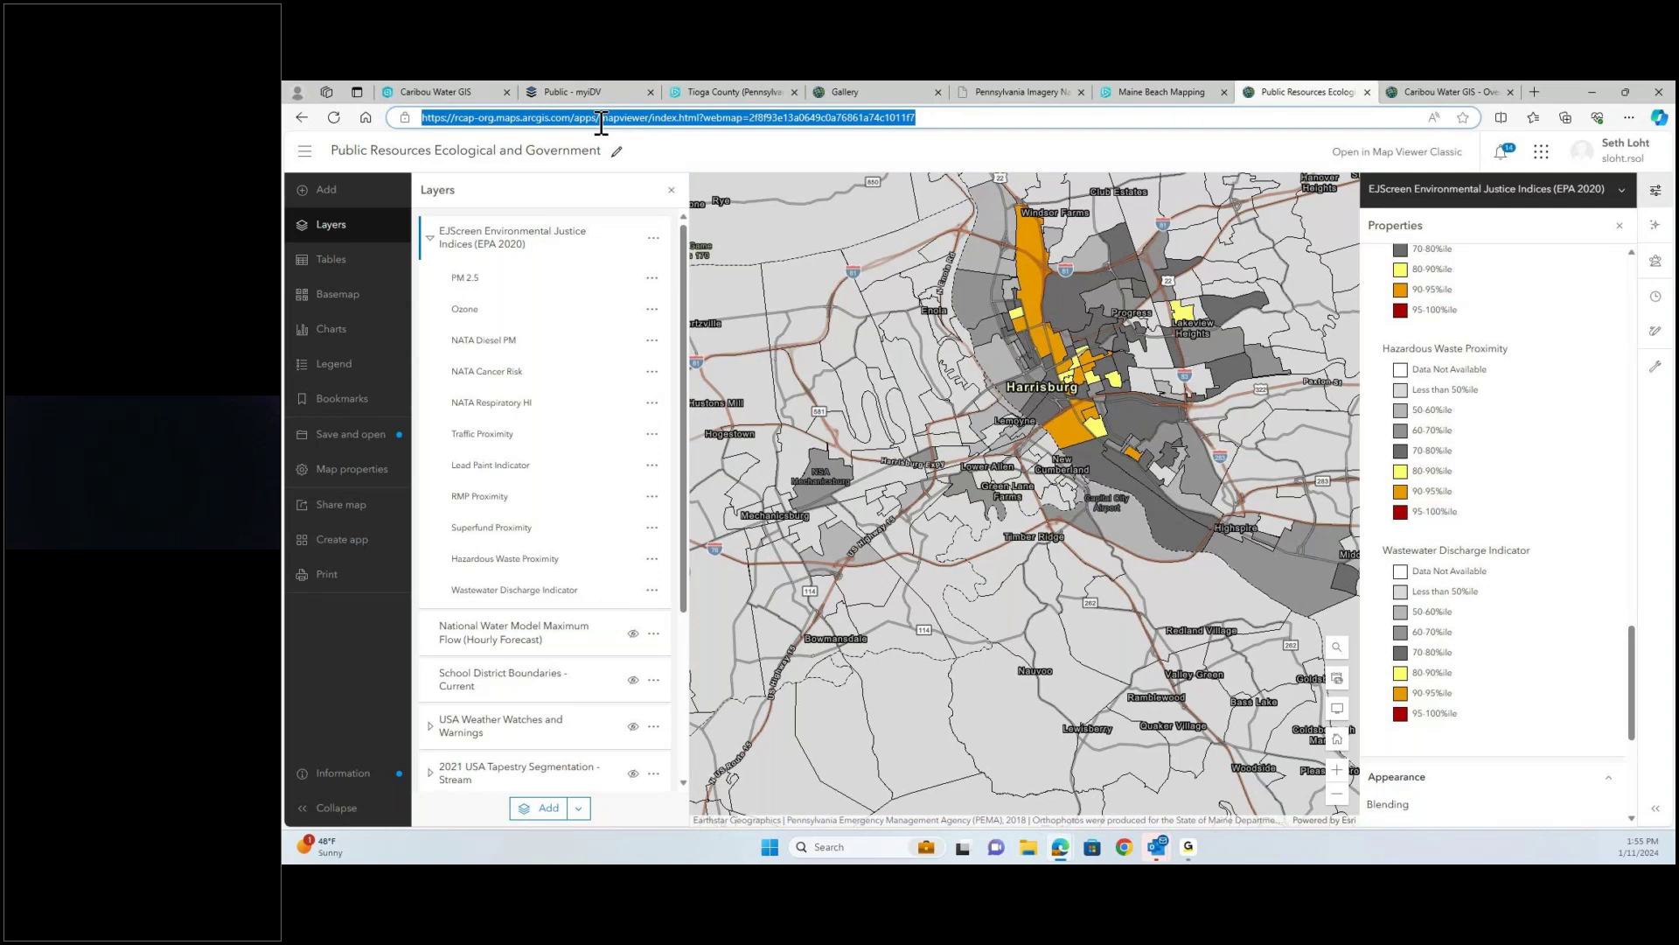
text(epa e)
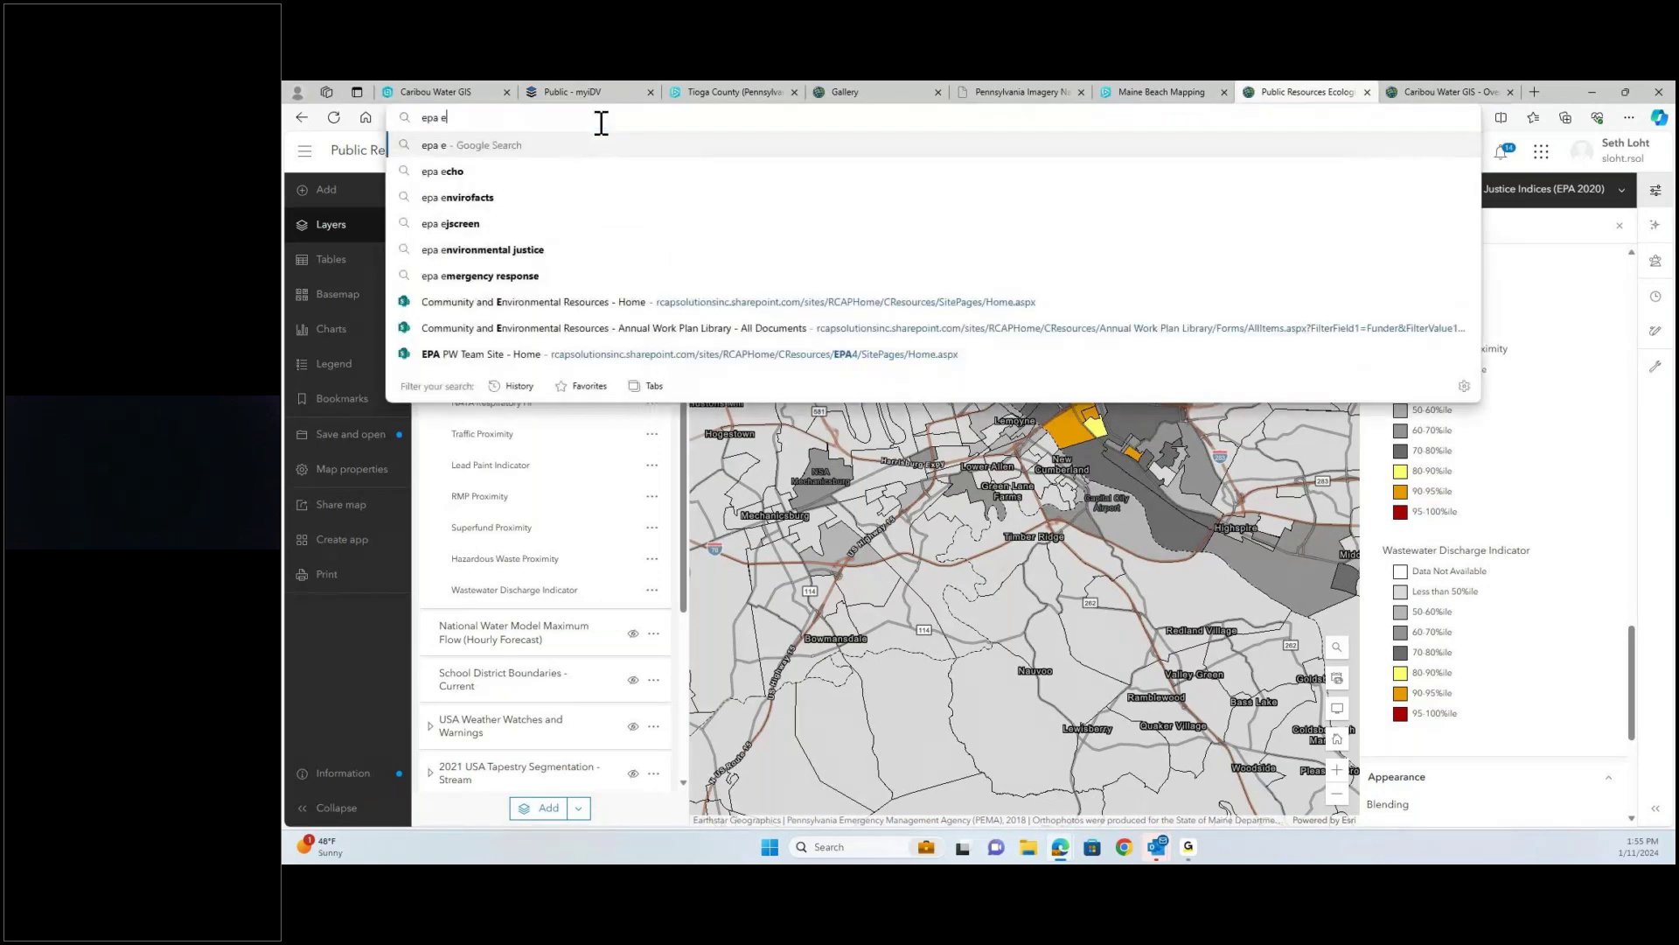
text(nviron)
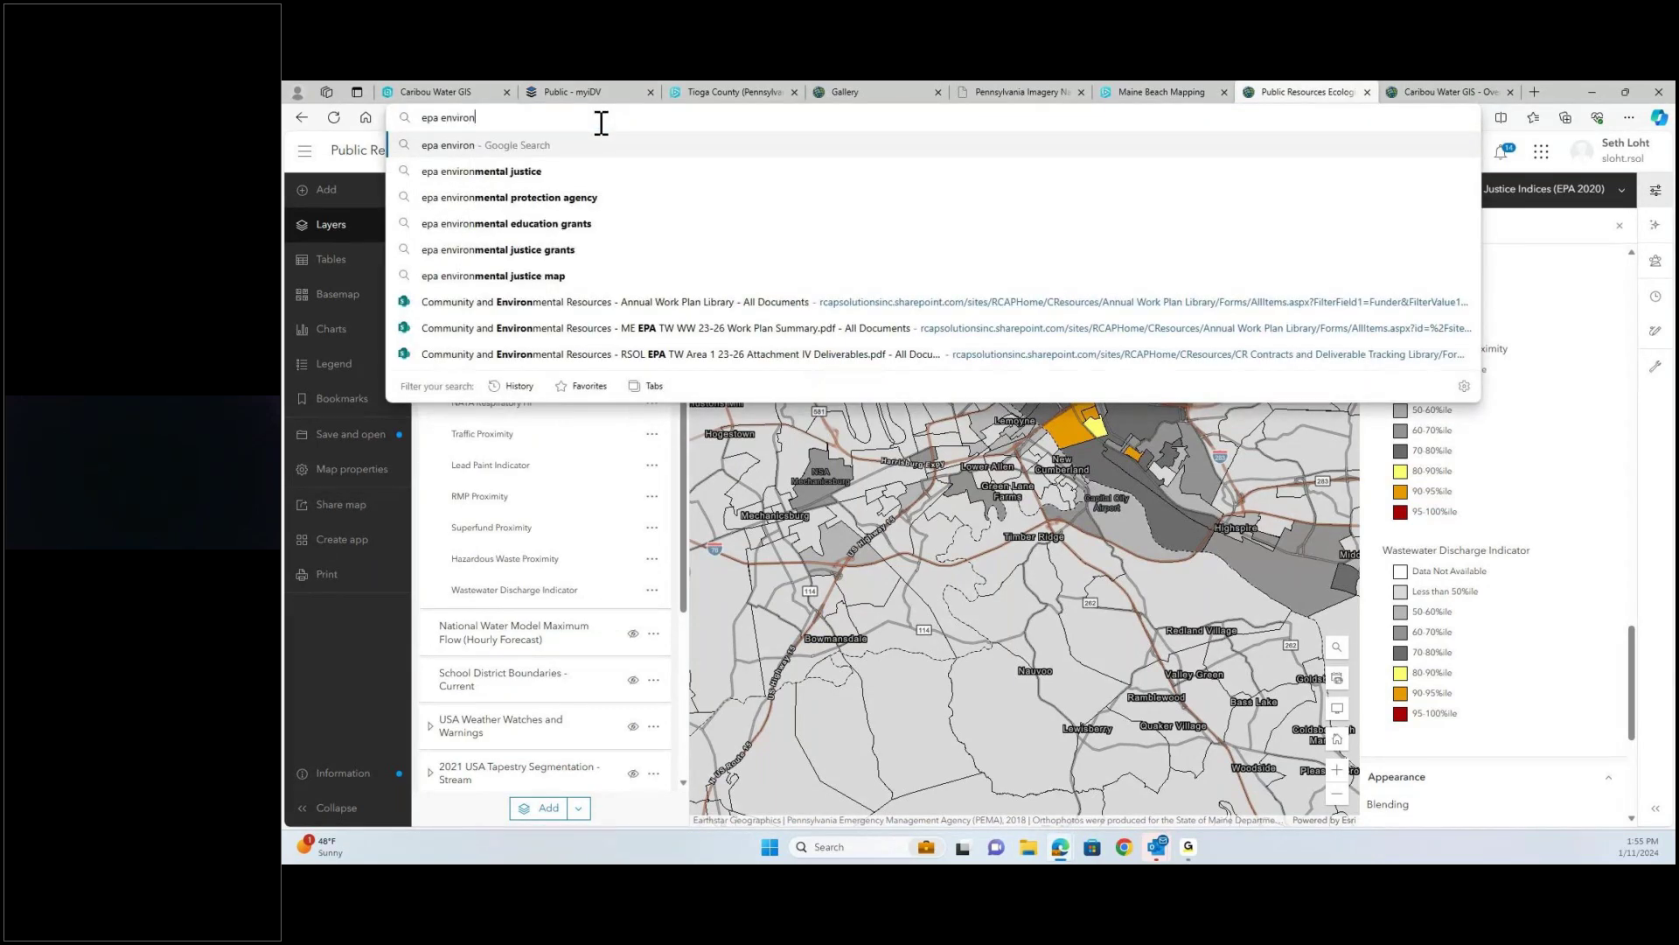
click(884, 171)
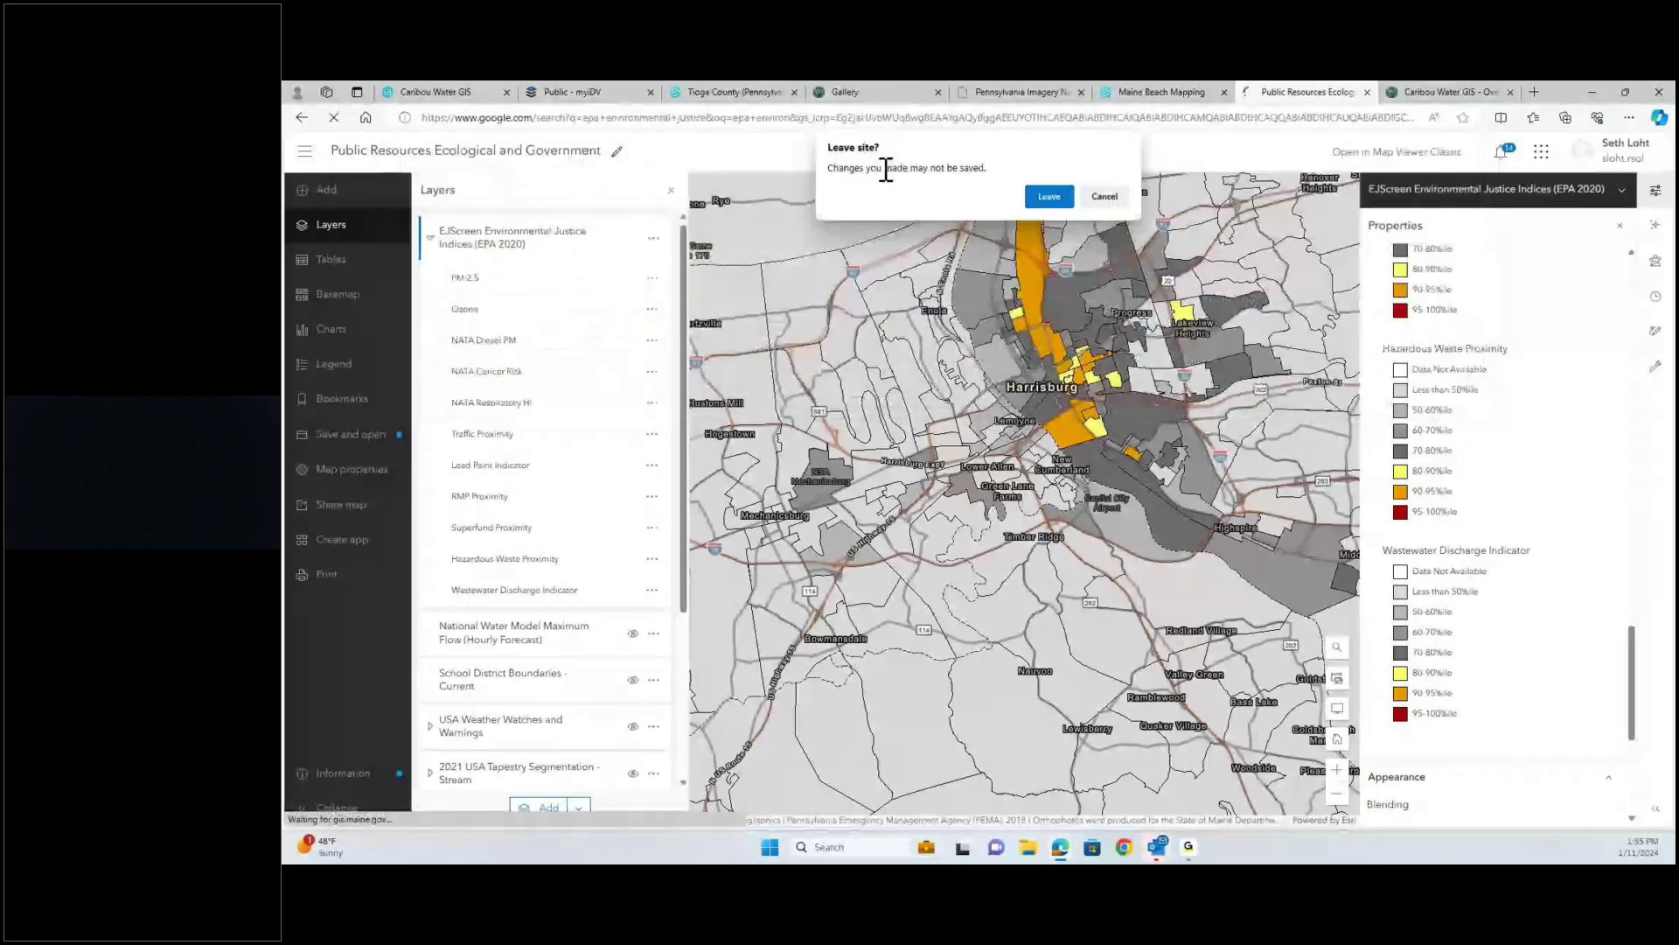
click(1056, 191)
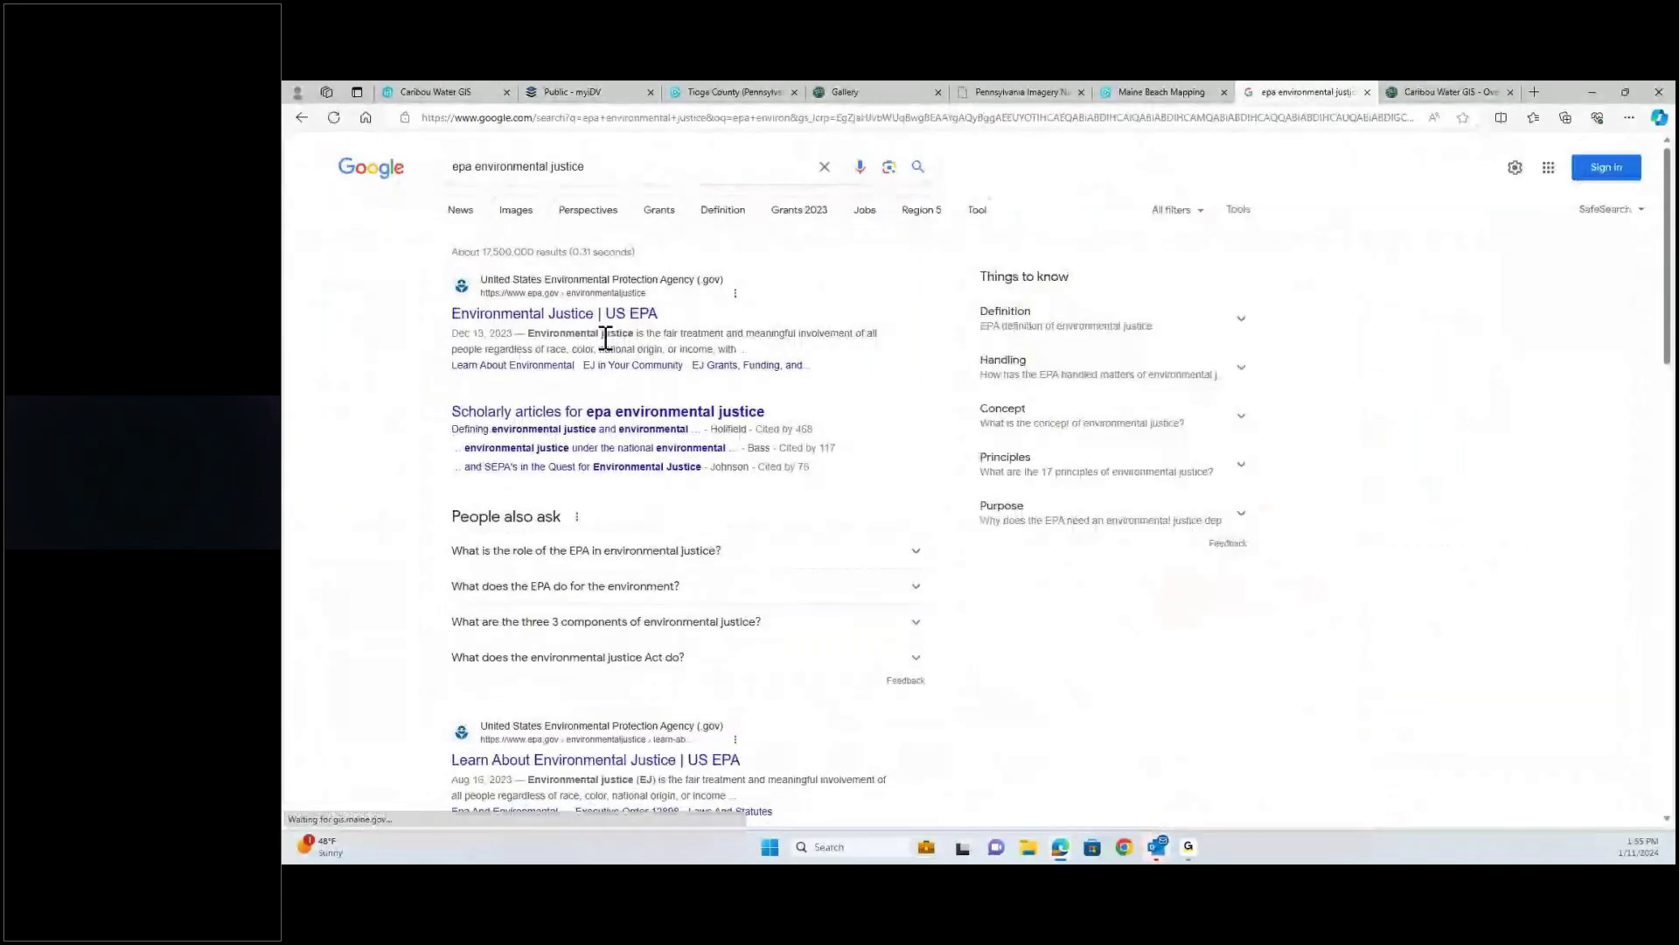
- Look through the EPA's Environmental Justice page for a mapping resource and return to the search results
click(561, 313)
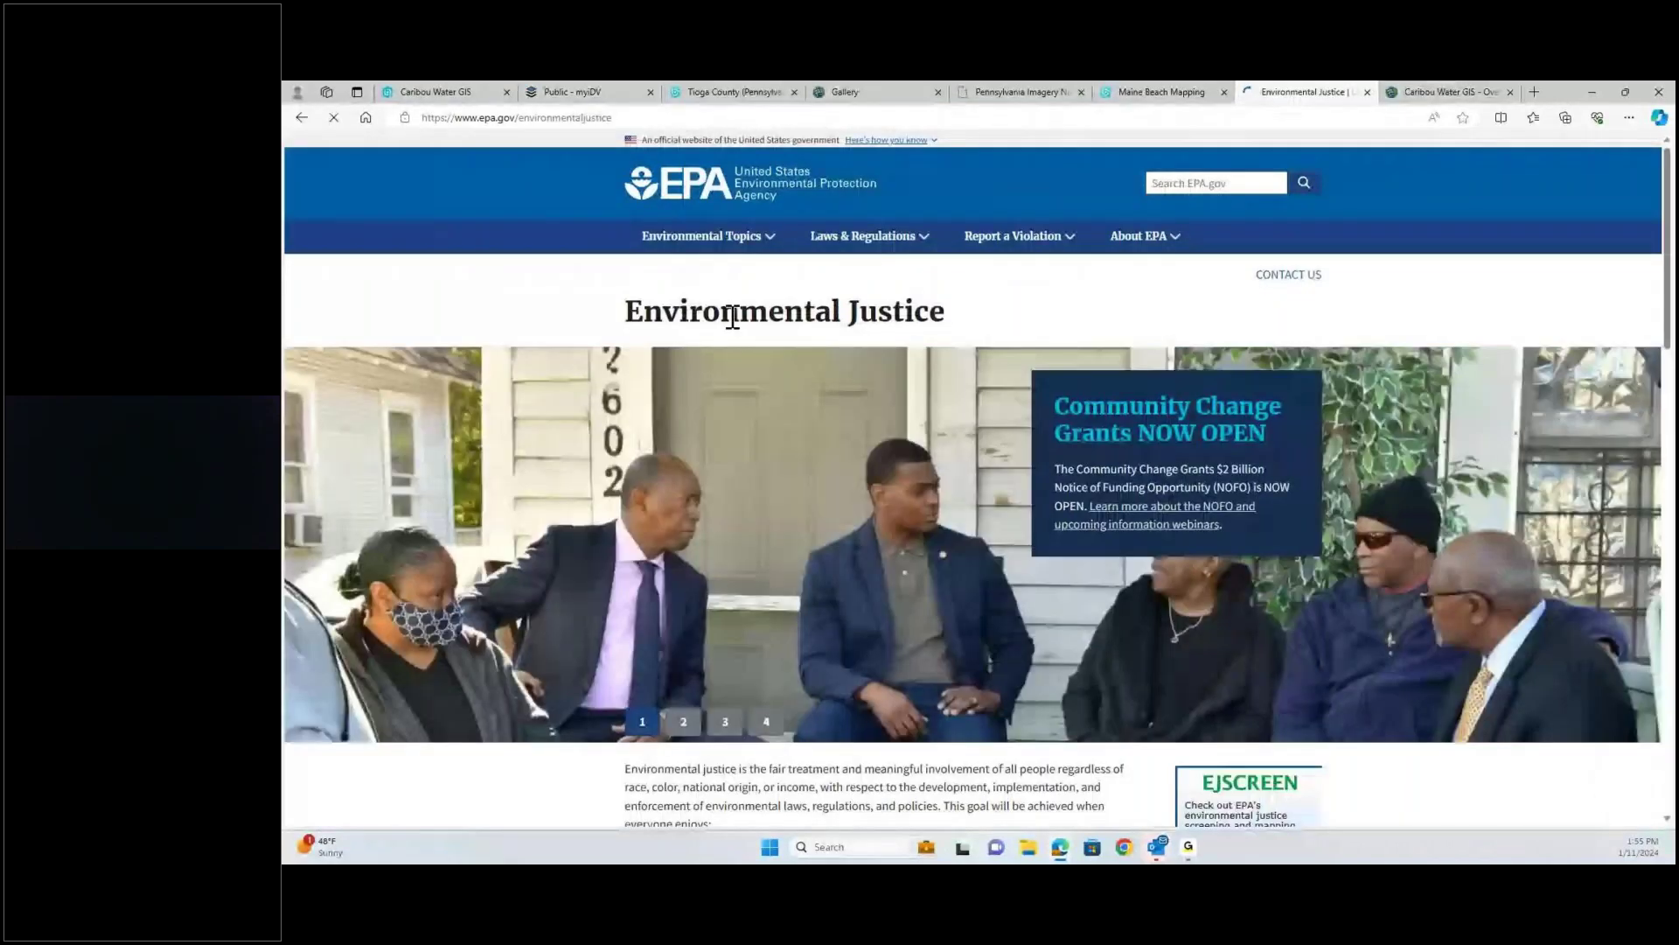
scroll(527, 422, down, 20)
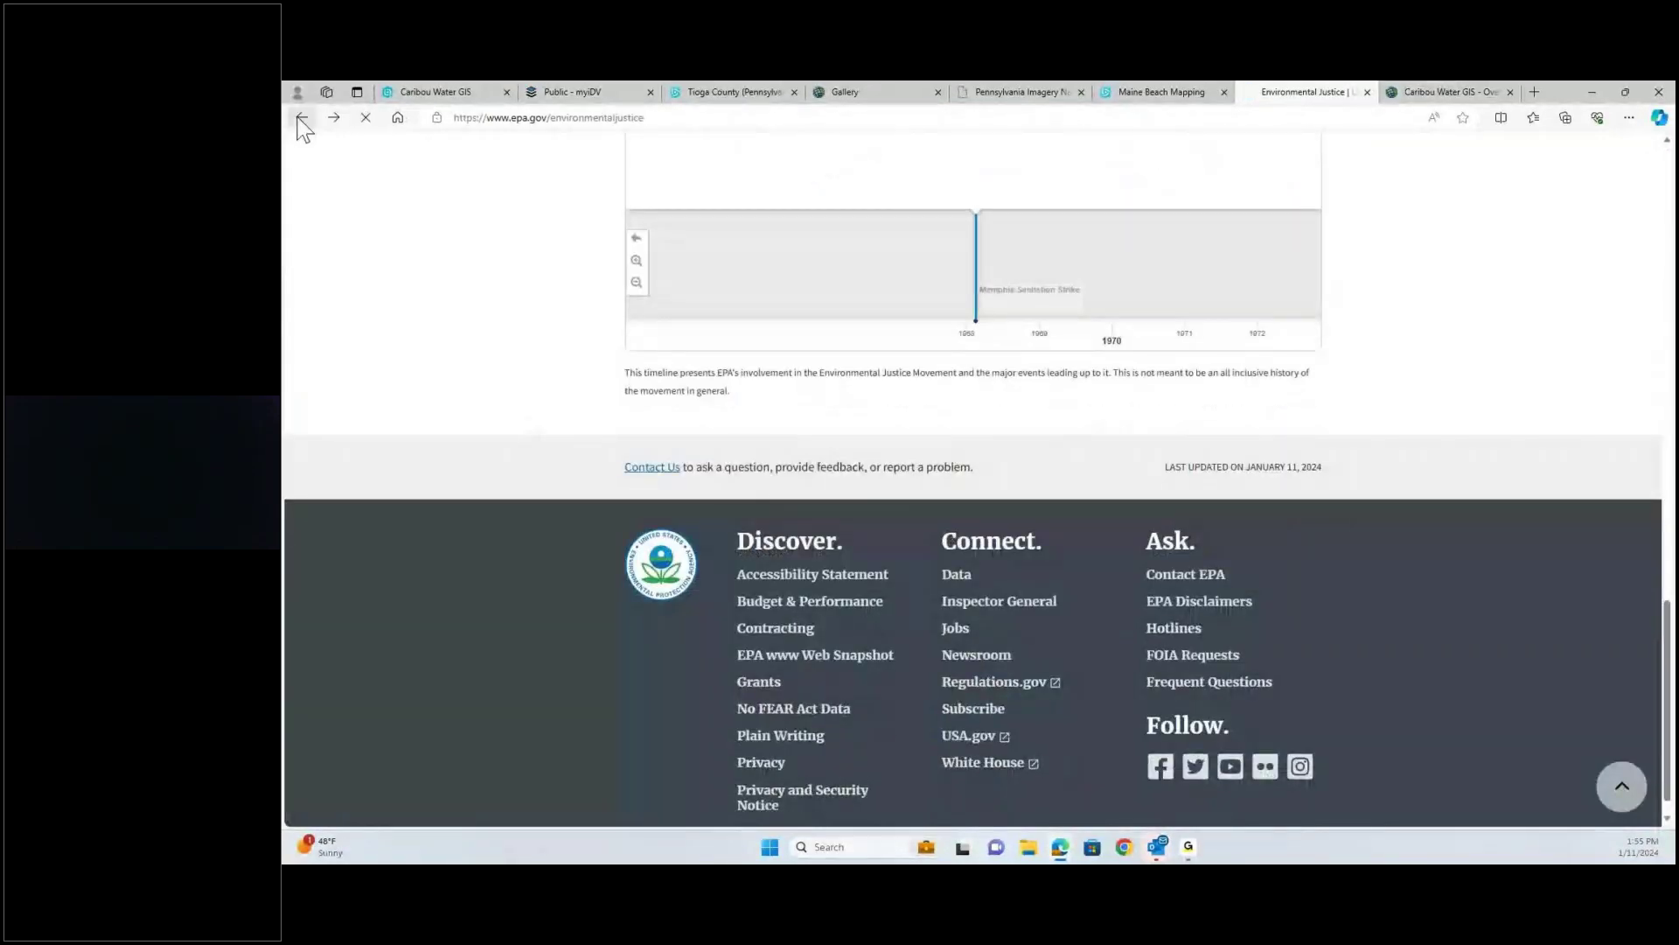
click(301, 117)
click(301, 117)
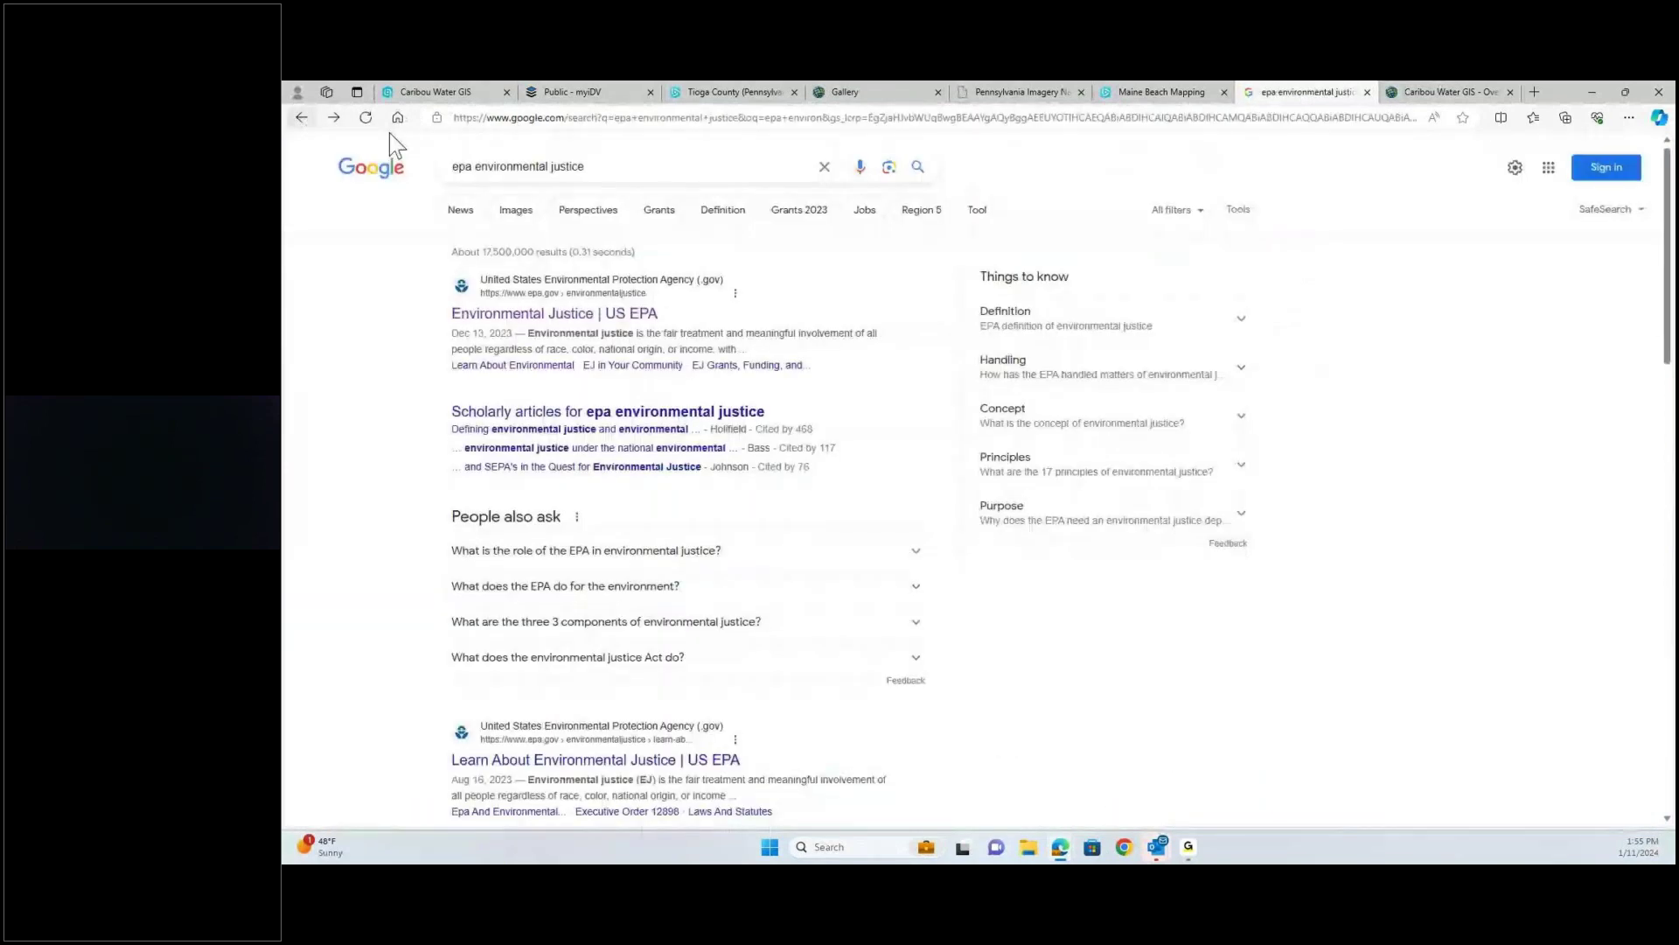
- Refine the web search to "epa environmental justice map" and launch the EJScreen tool from the EPA's Environmental Justice Screening and Mapping Tool page
click(613, 168)
text(map)
key(Return)
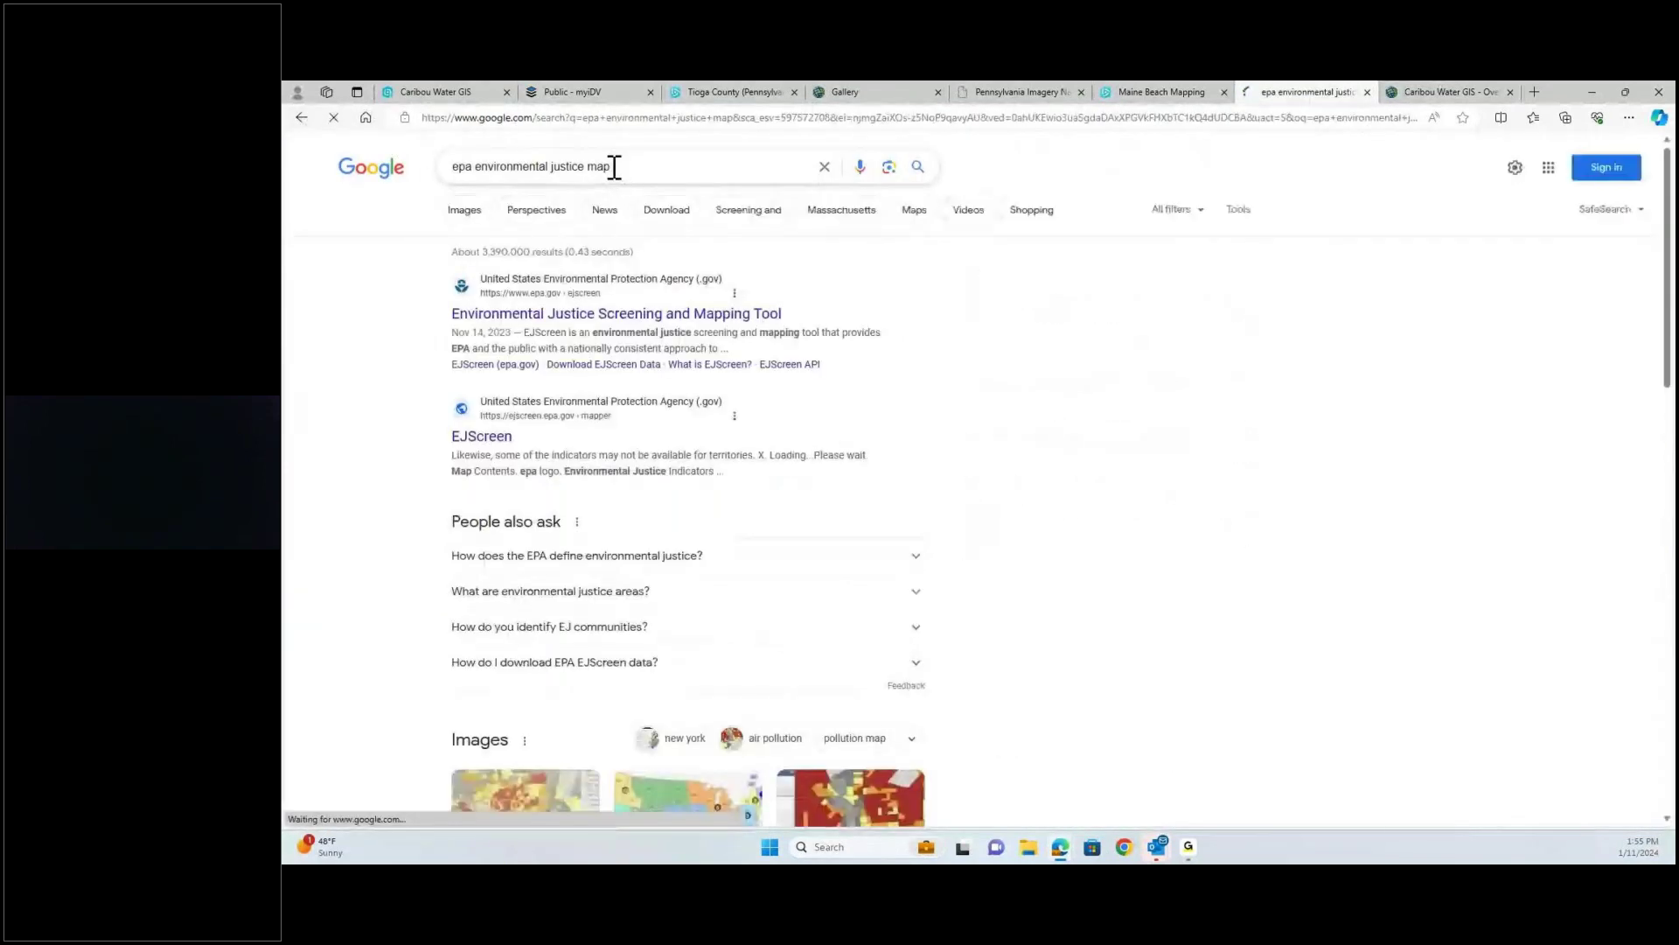
click(564, 313)
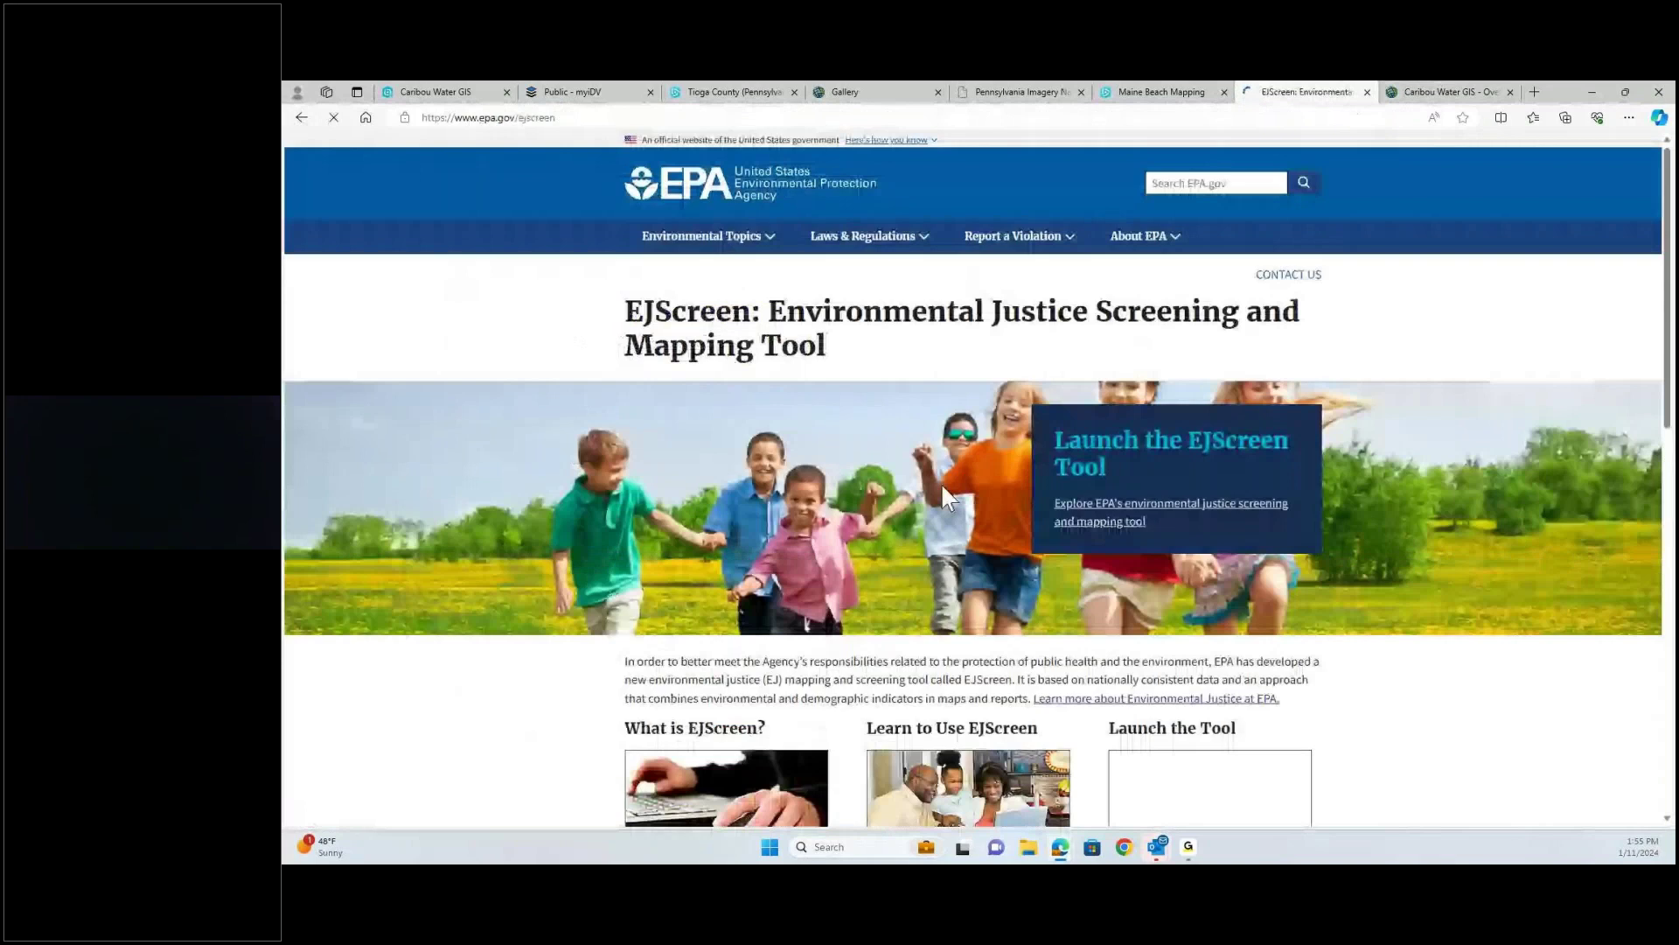
click(1088, 516)
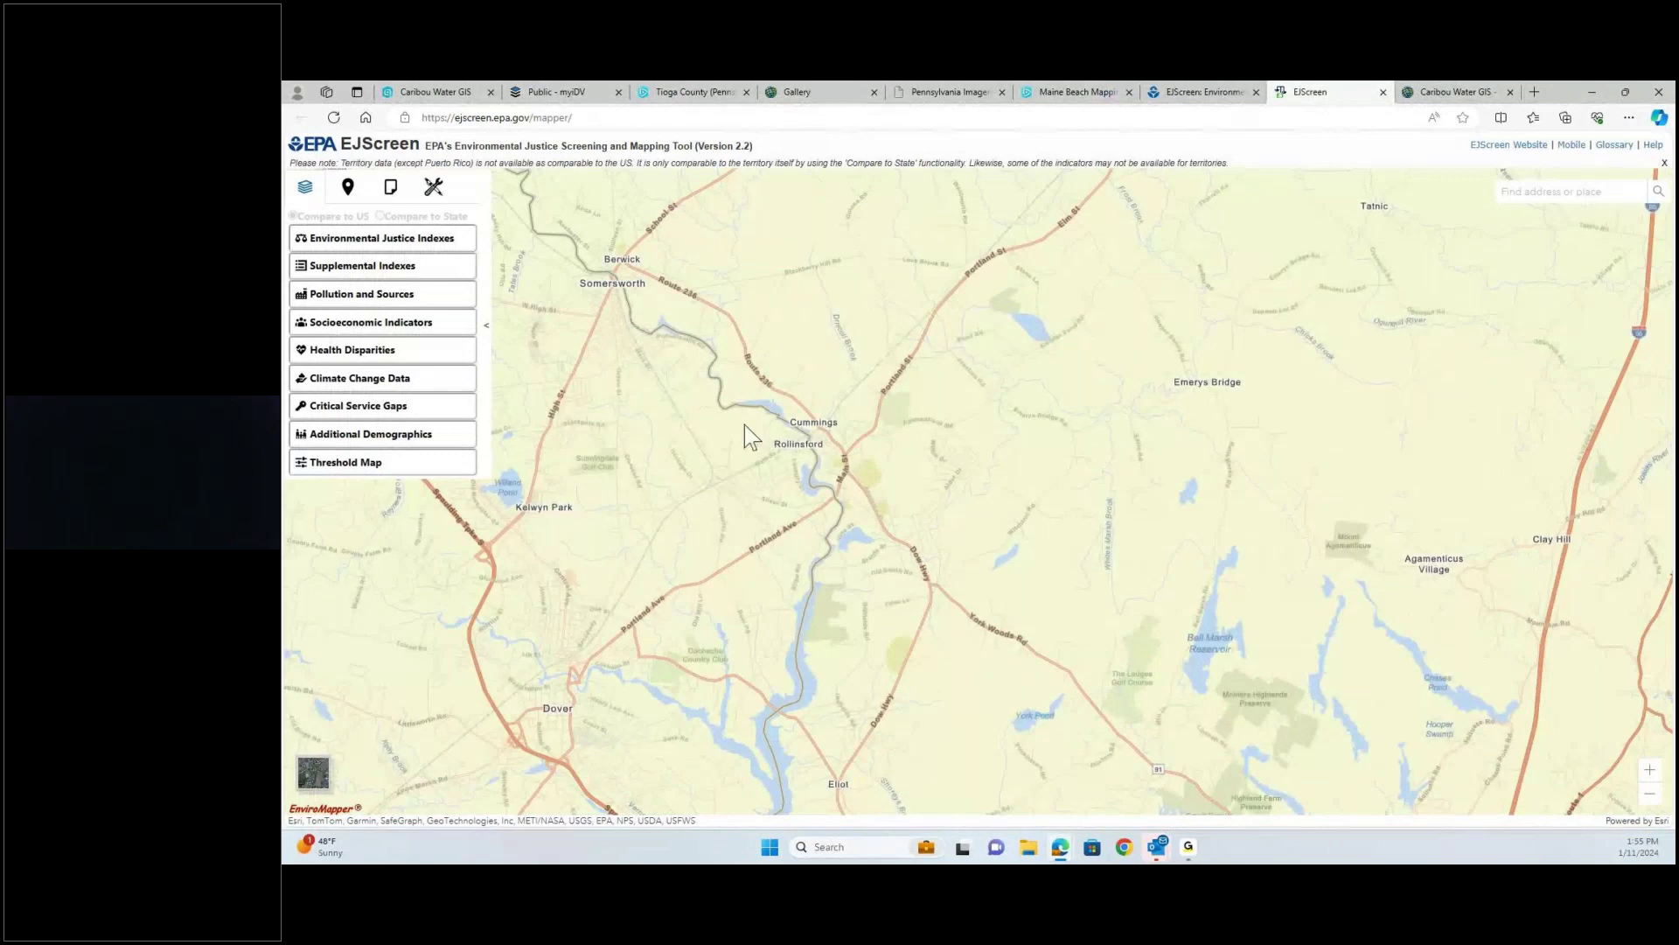
drag(715, 422, 863, 405)
scroll(863, 405, down, 1)
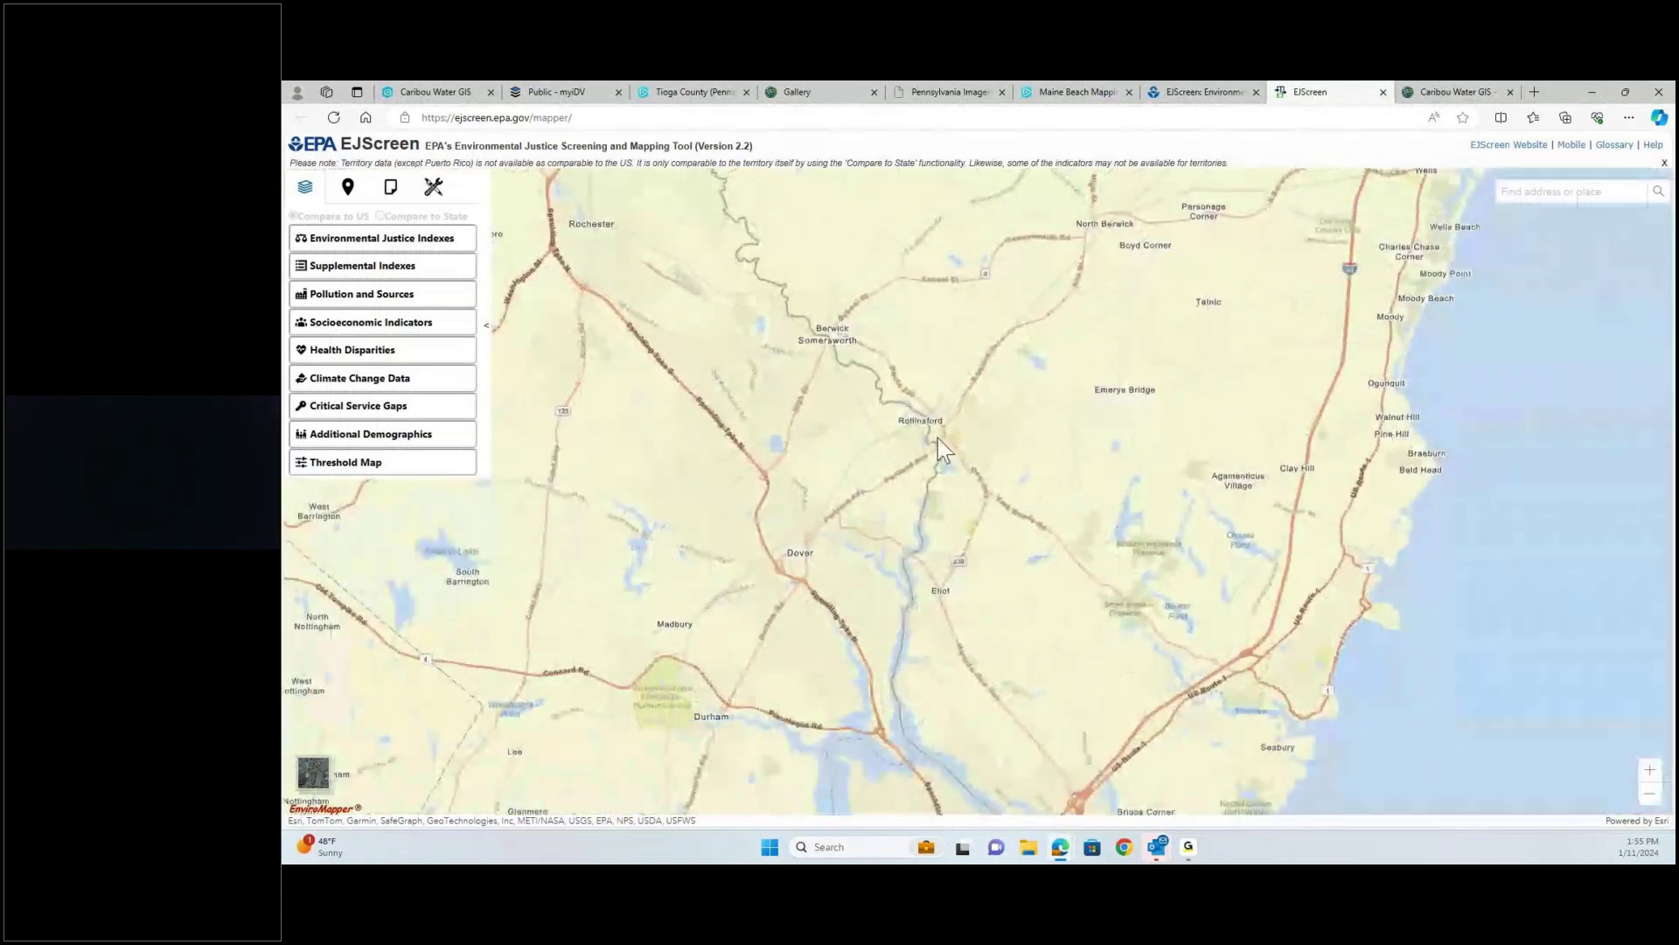
- Map the Ozone and Particulate Matter 2.5 Environmental Justice Indexes in turn for the New Hampshire and Maine coast
click(311, 240)
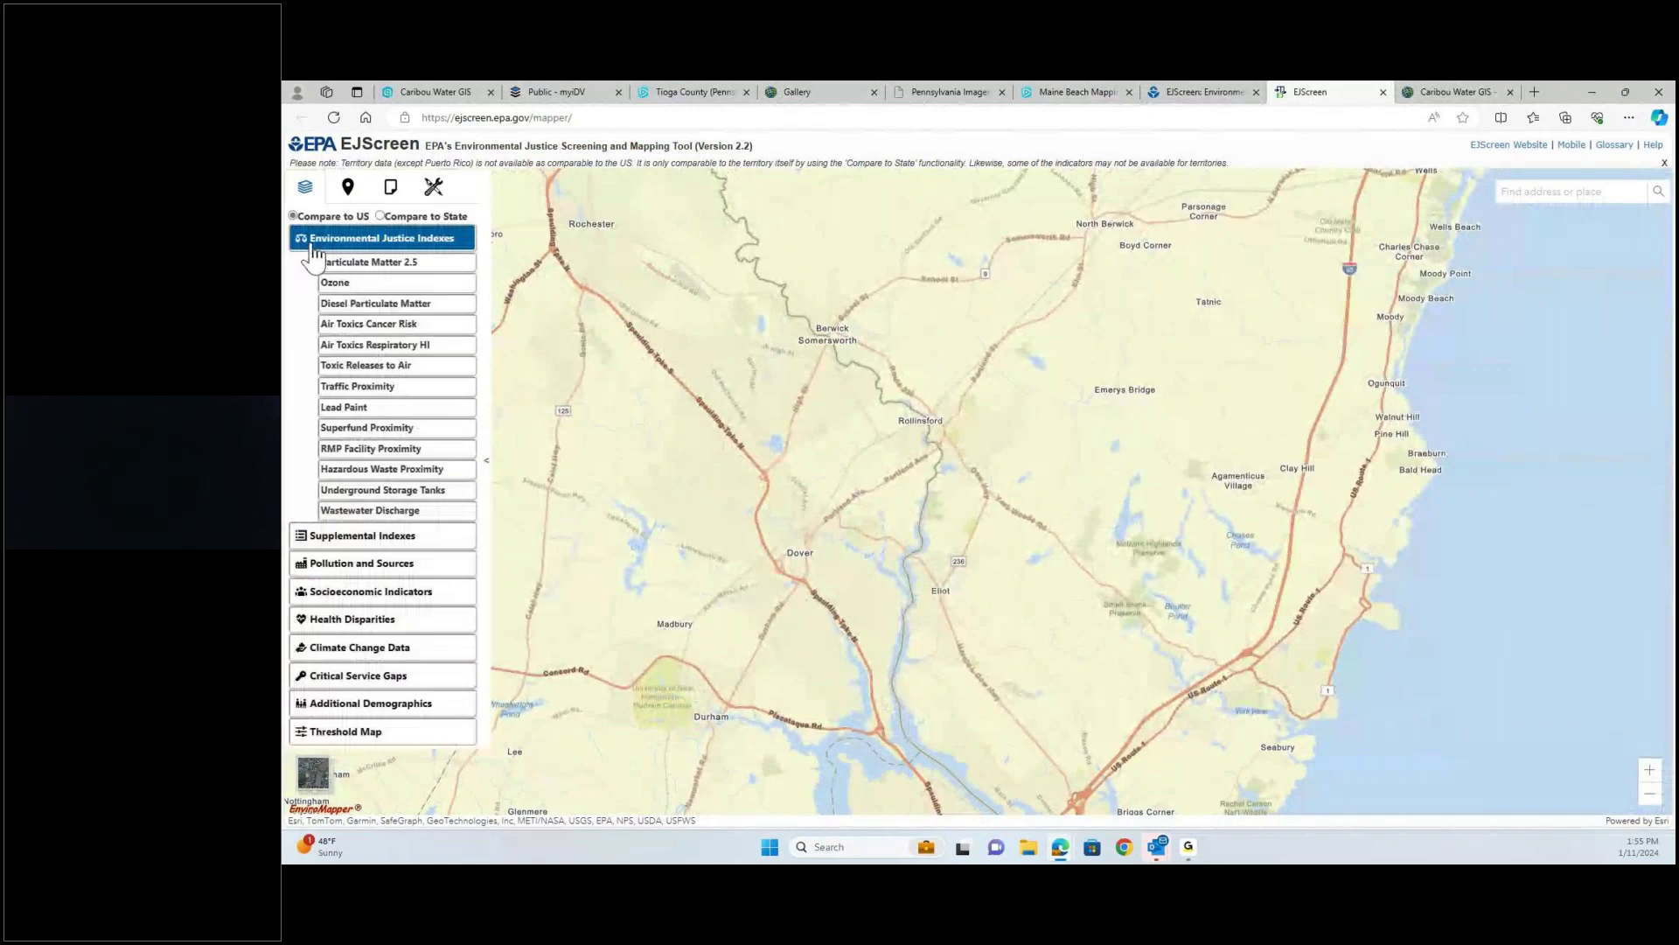
click(324, 282)
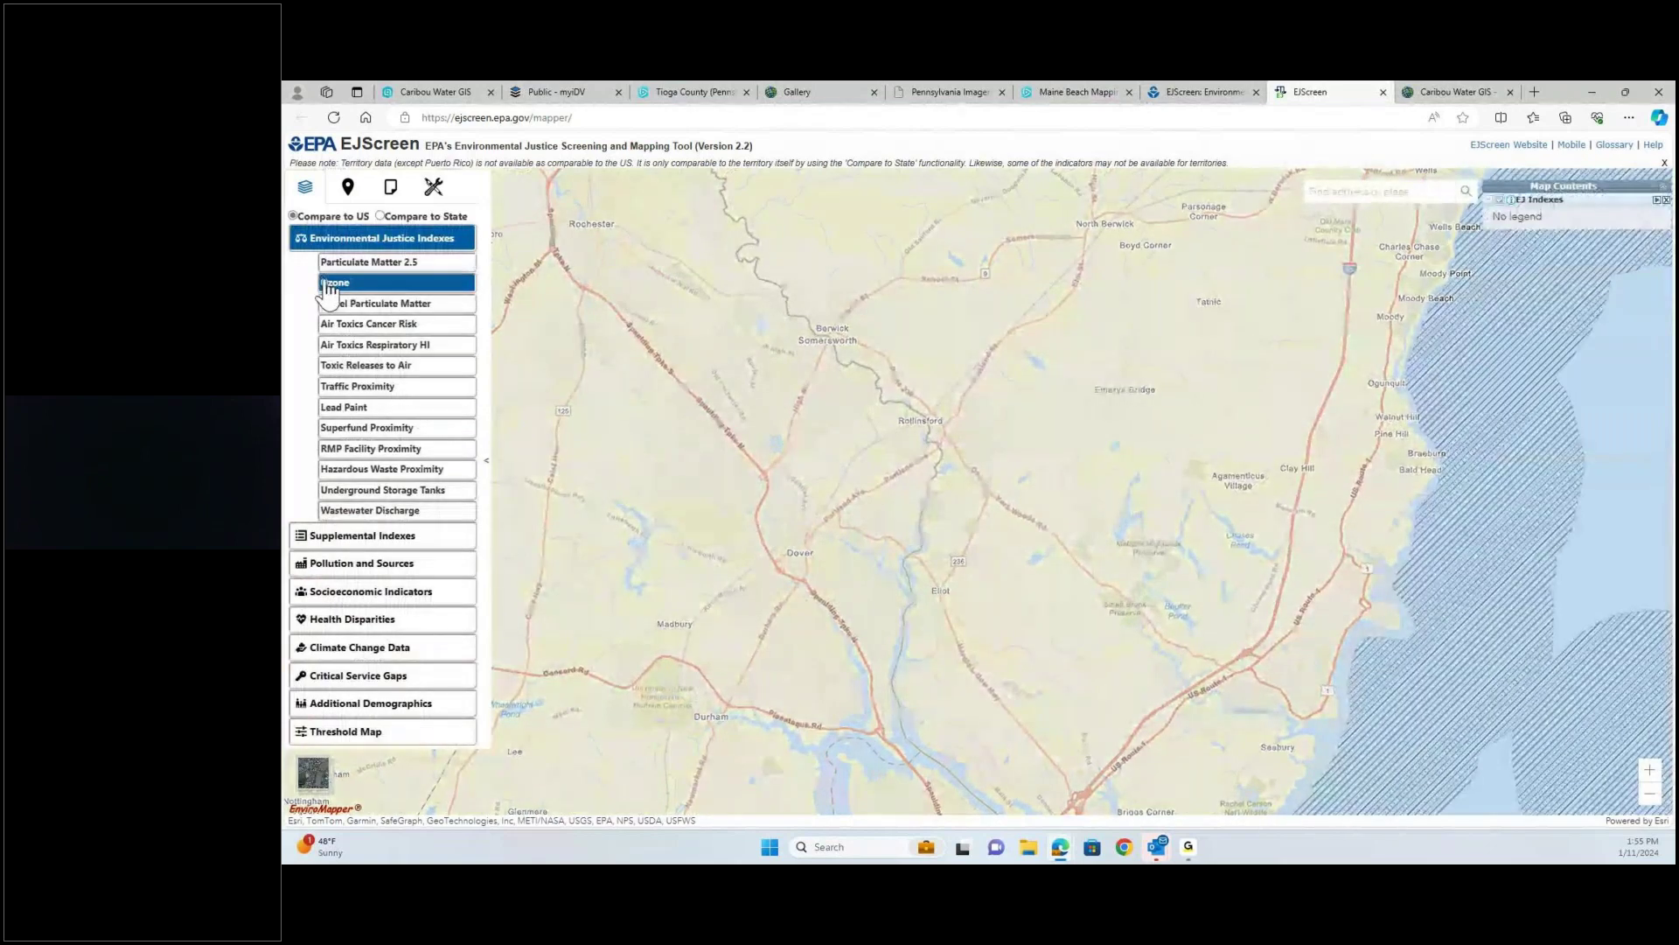
click(329, 263)
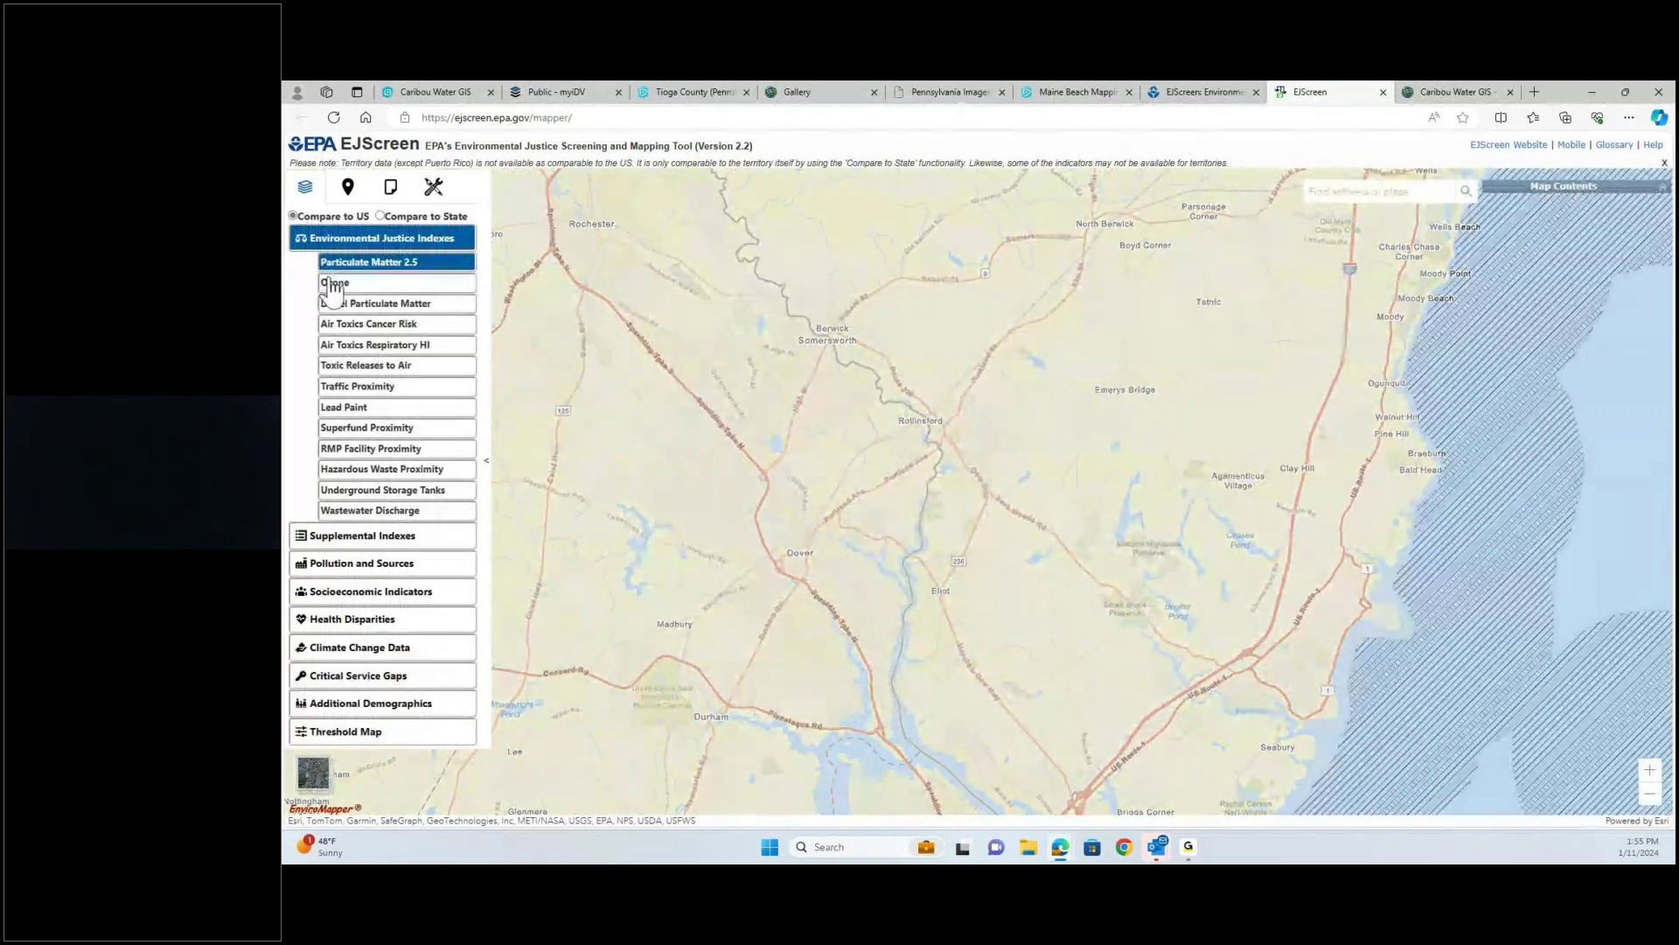
scroll(672, 441, down, 1)
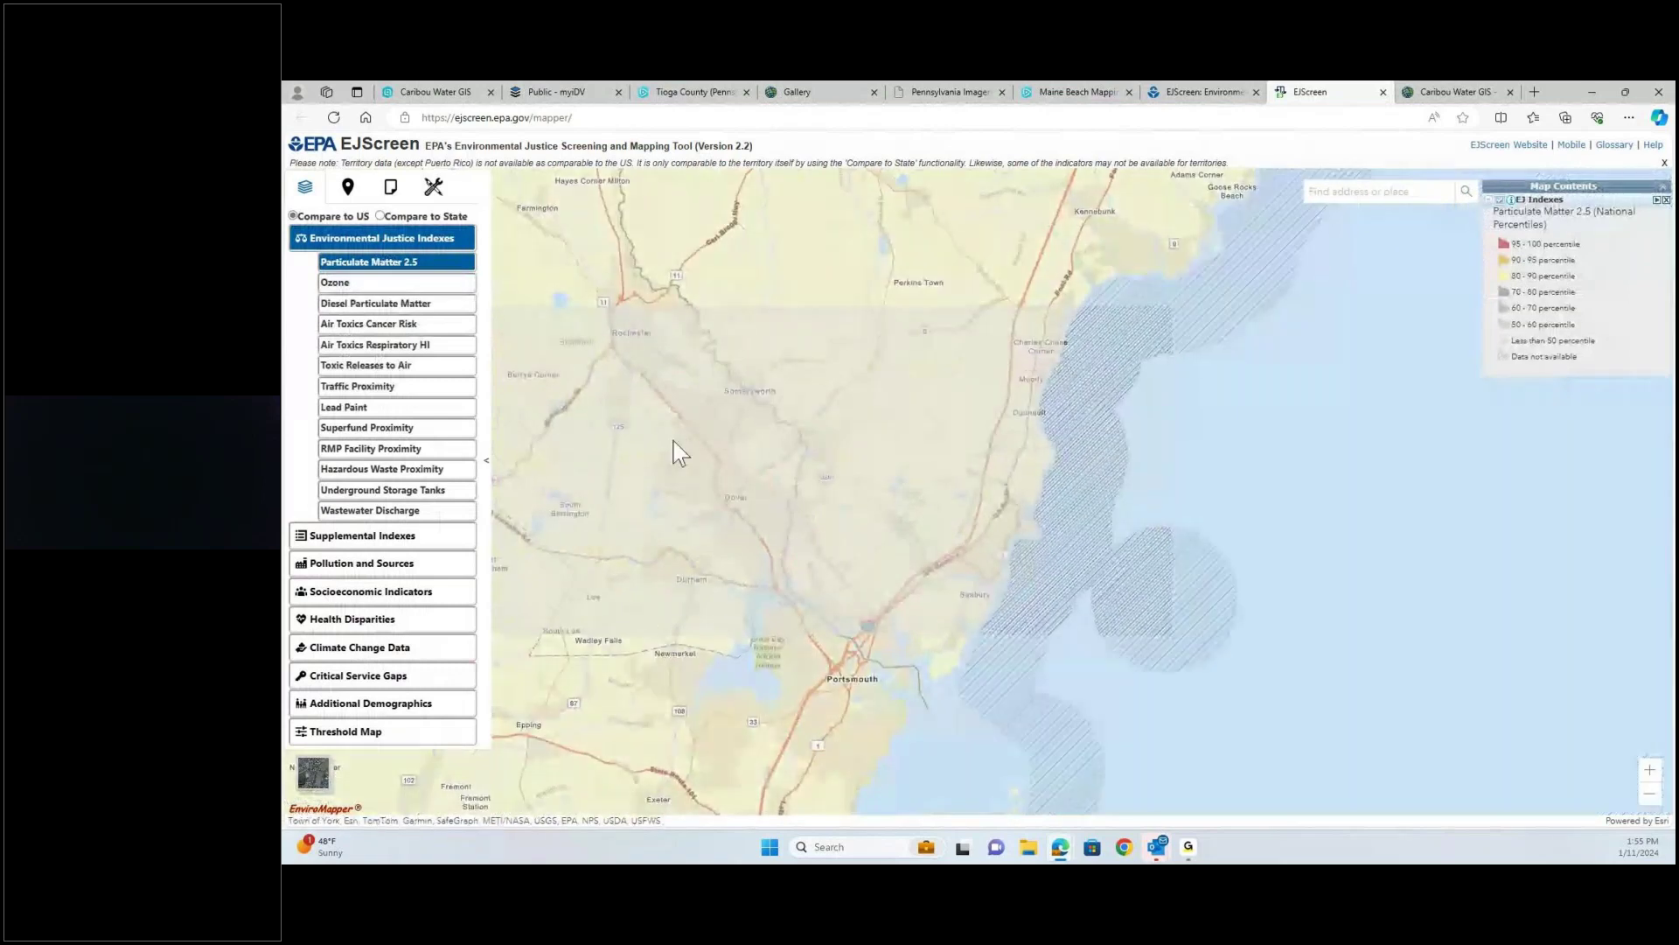
- Map the Air Toxics Respiratory HI index and inspect the percentiles of the block group around the state park in Rockingham County
click(376, 344)
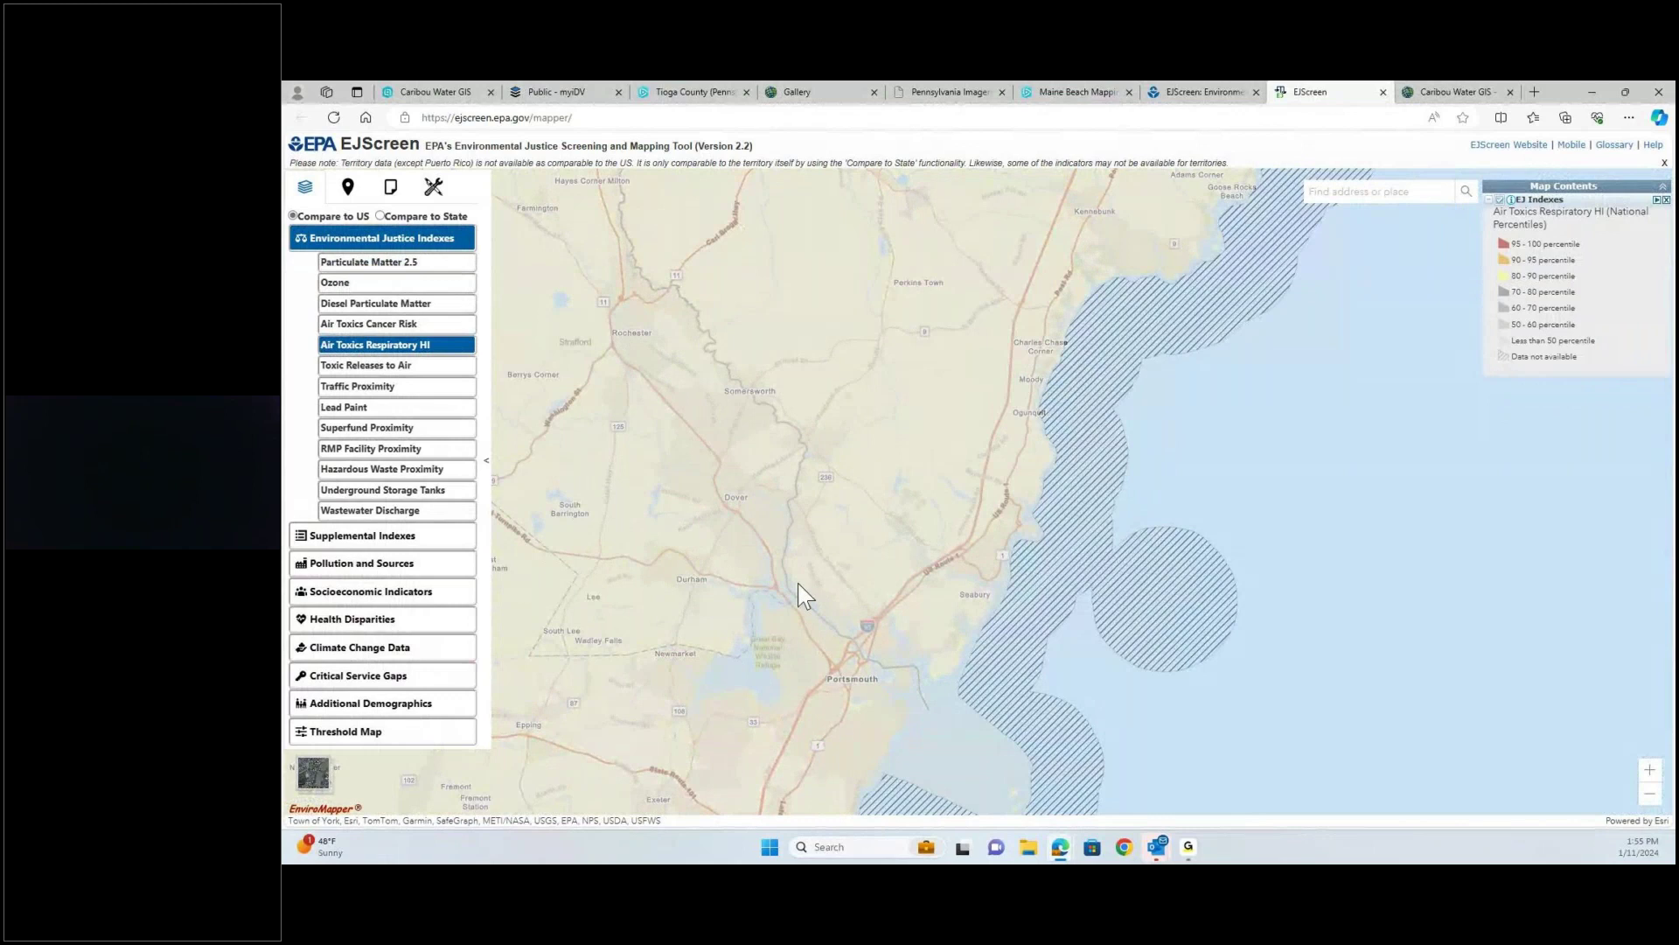
drag(798, 583, 1004, 444)
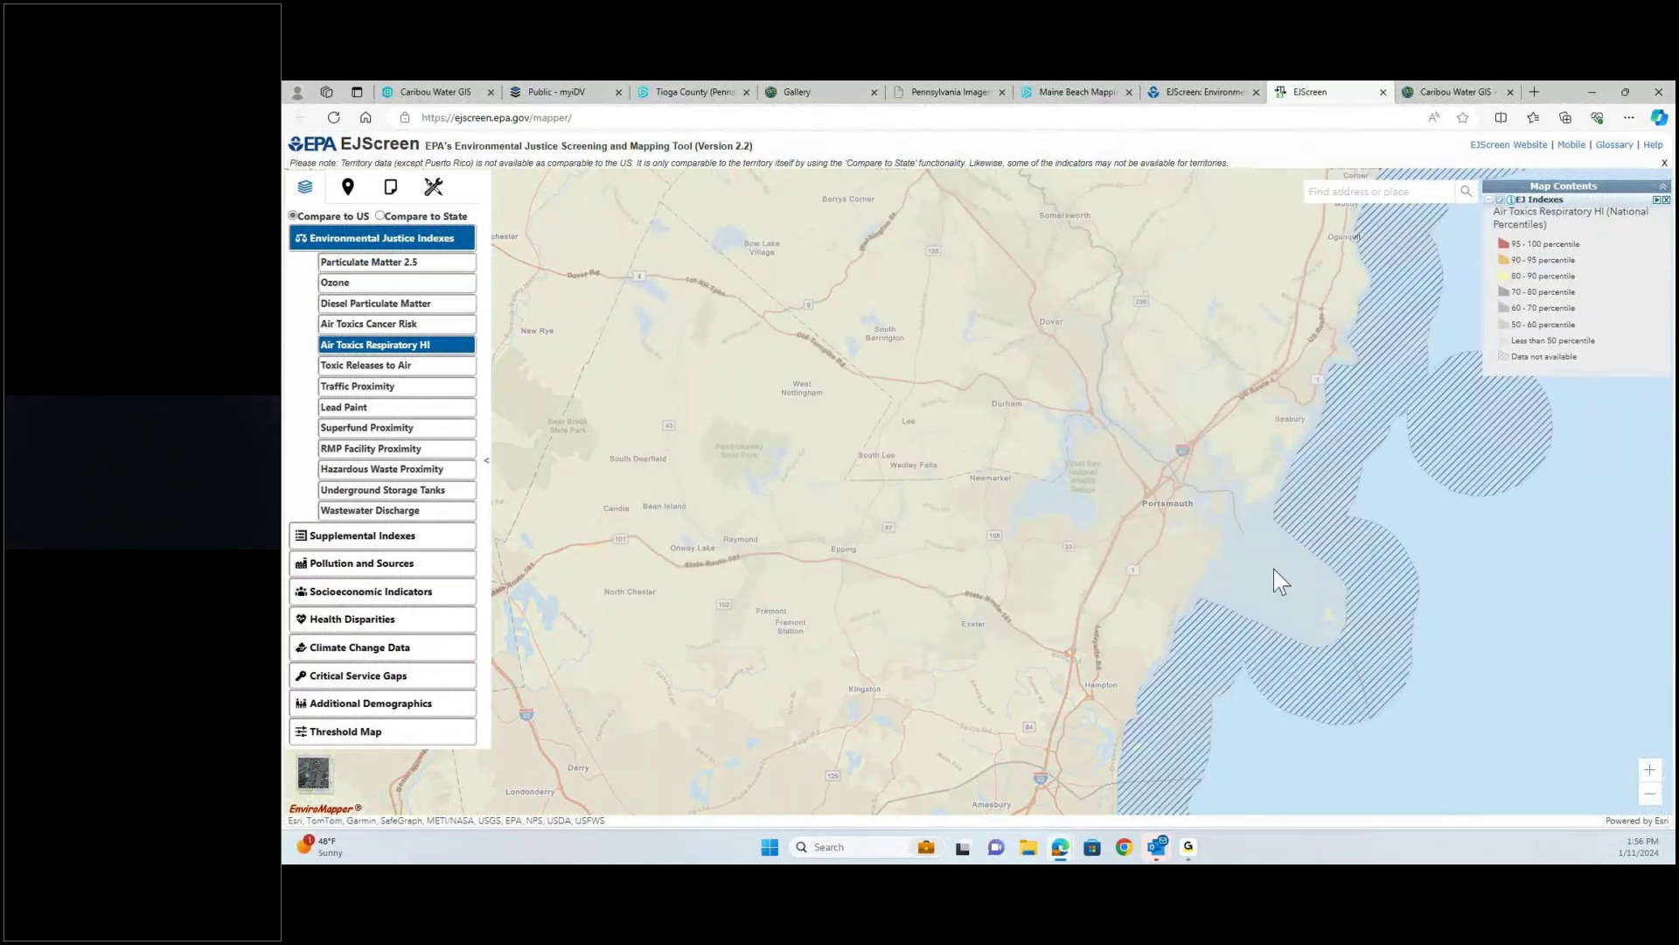
click(739, 444)
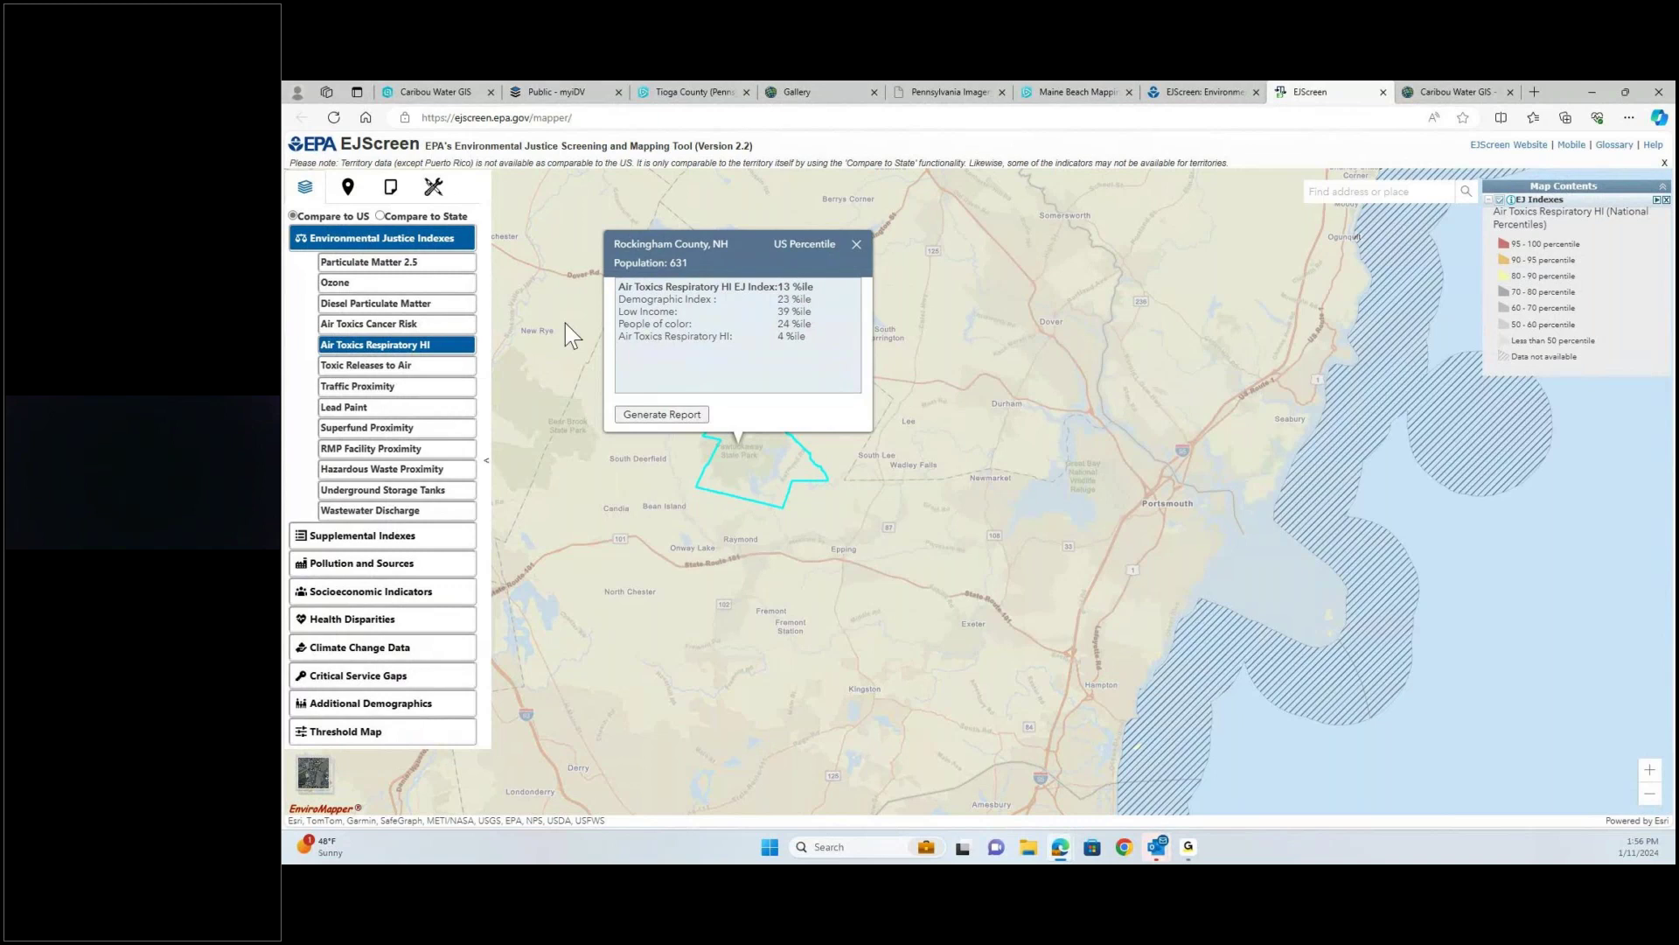
drag(777, 286, 454, 376)
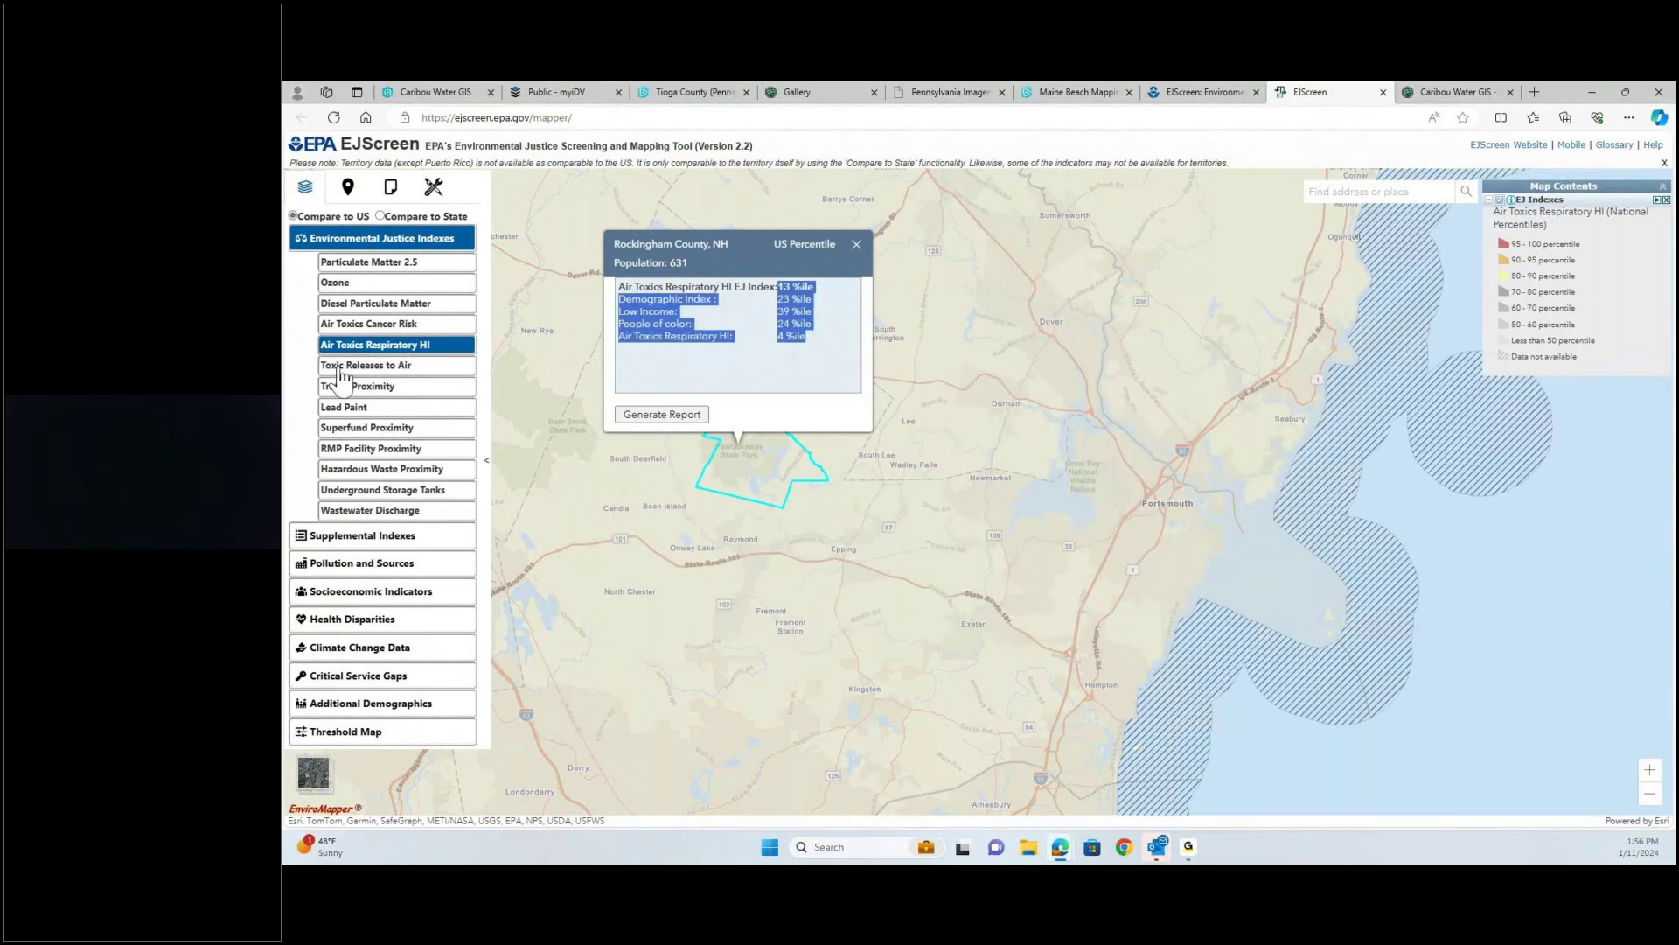
- Inspect the Superfund Proximity percentiles of the yellow block group beside Durham, and remove that index from the map
click(339, 418)
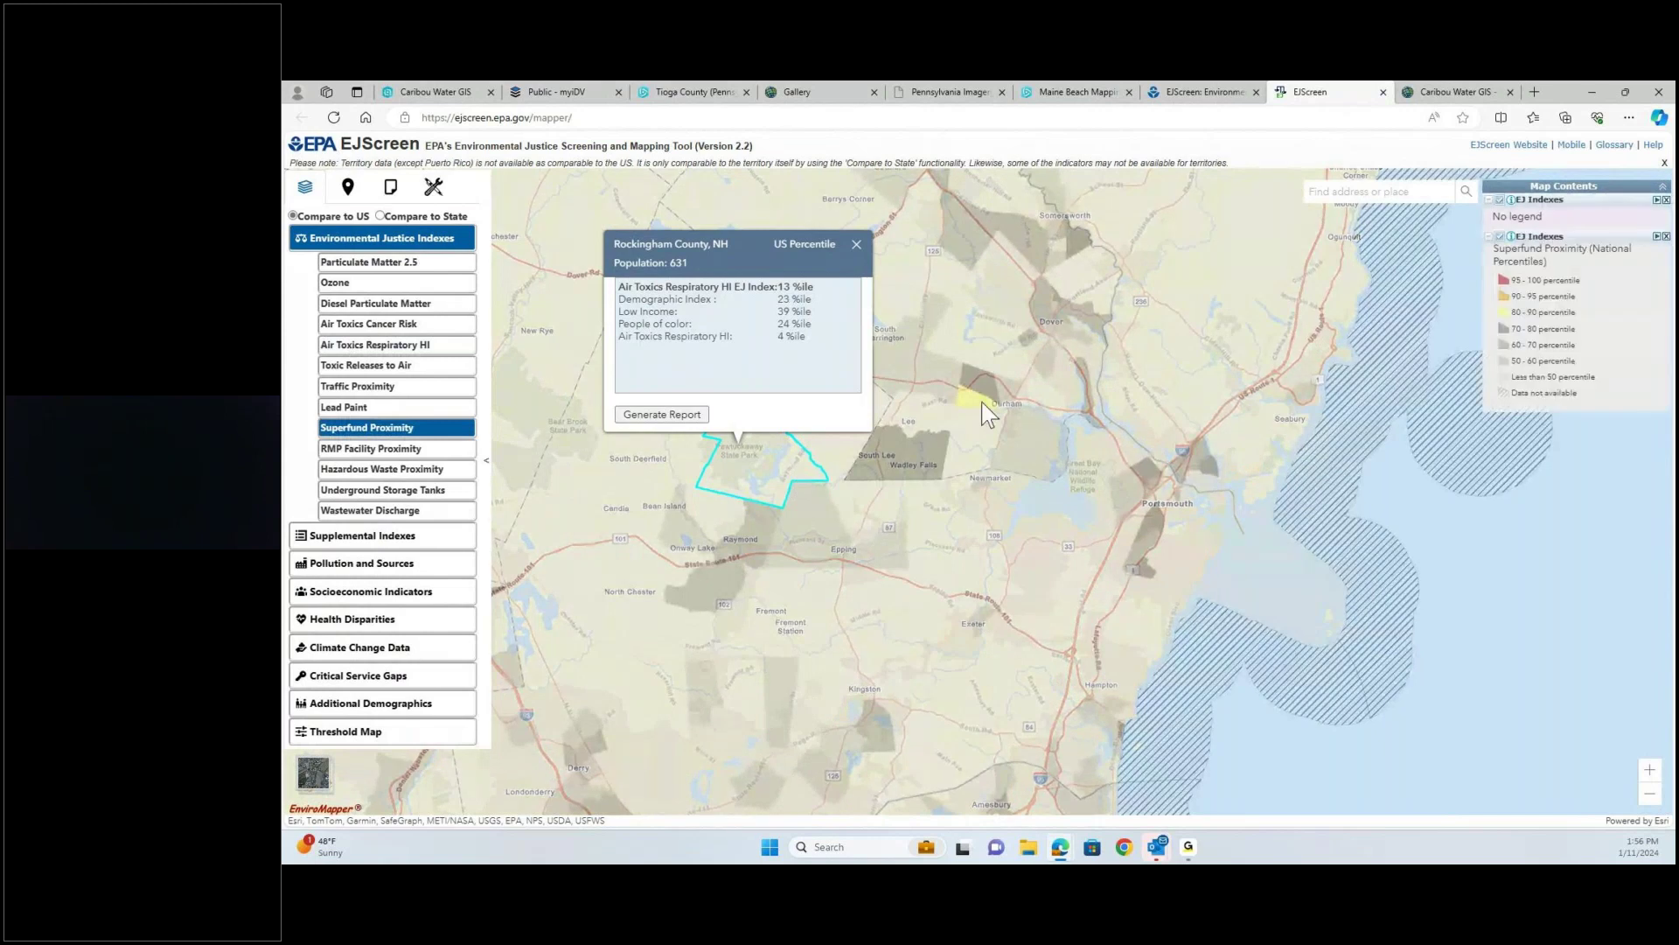
click(983, 405)
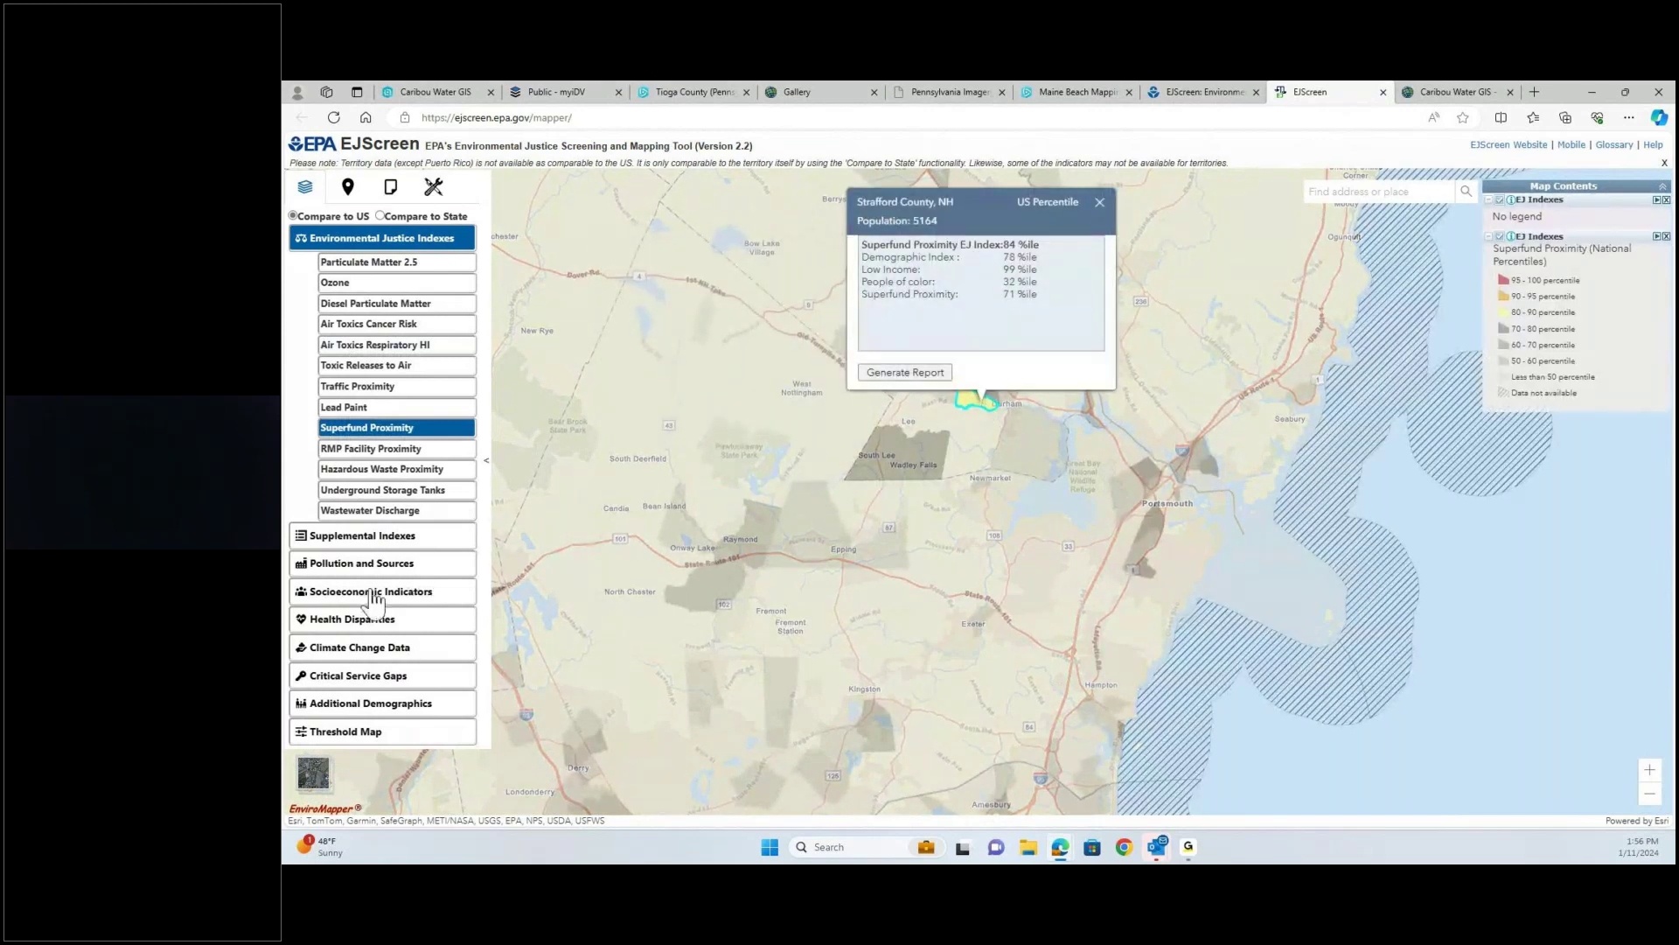
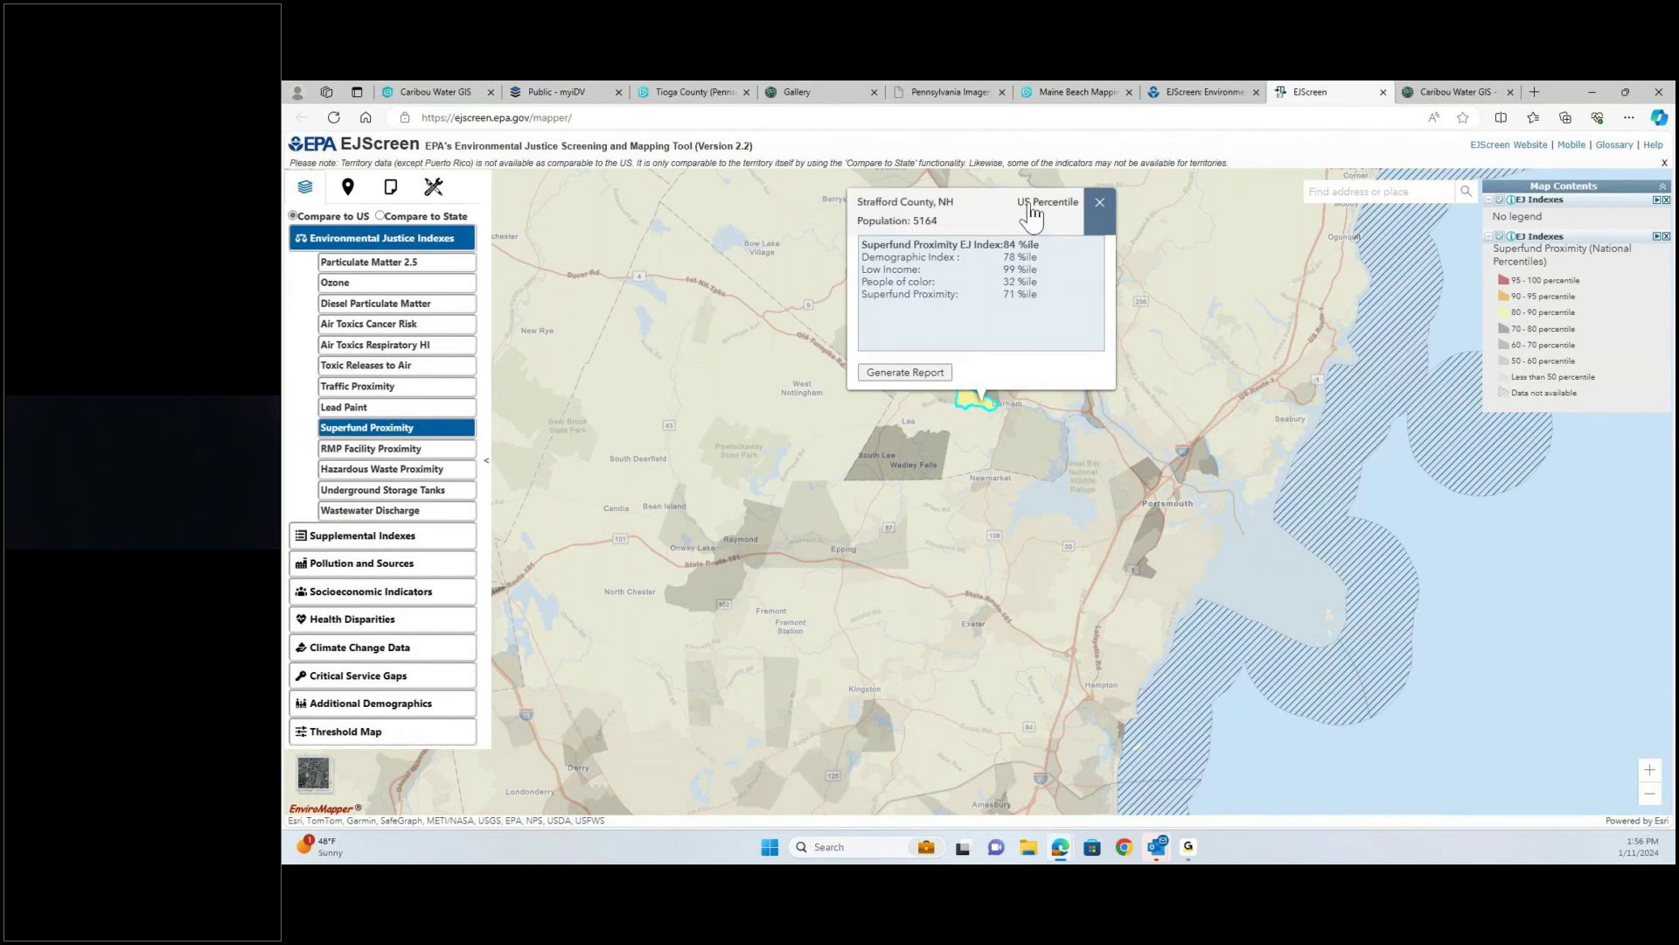
click(1100, 203)
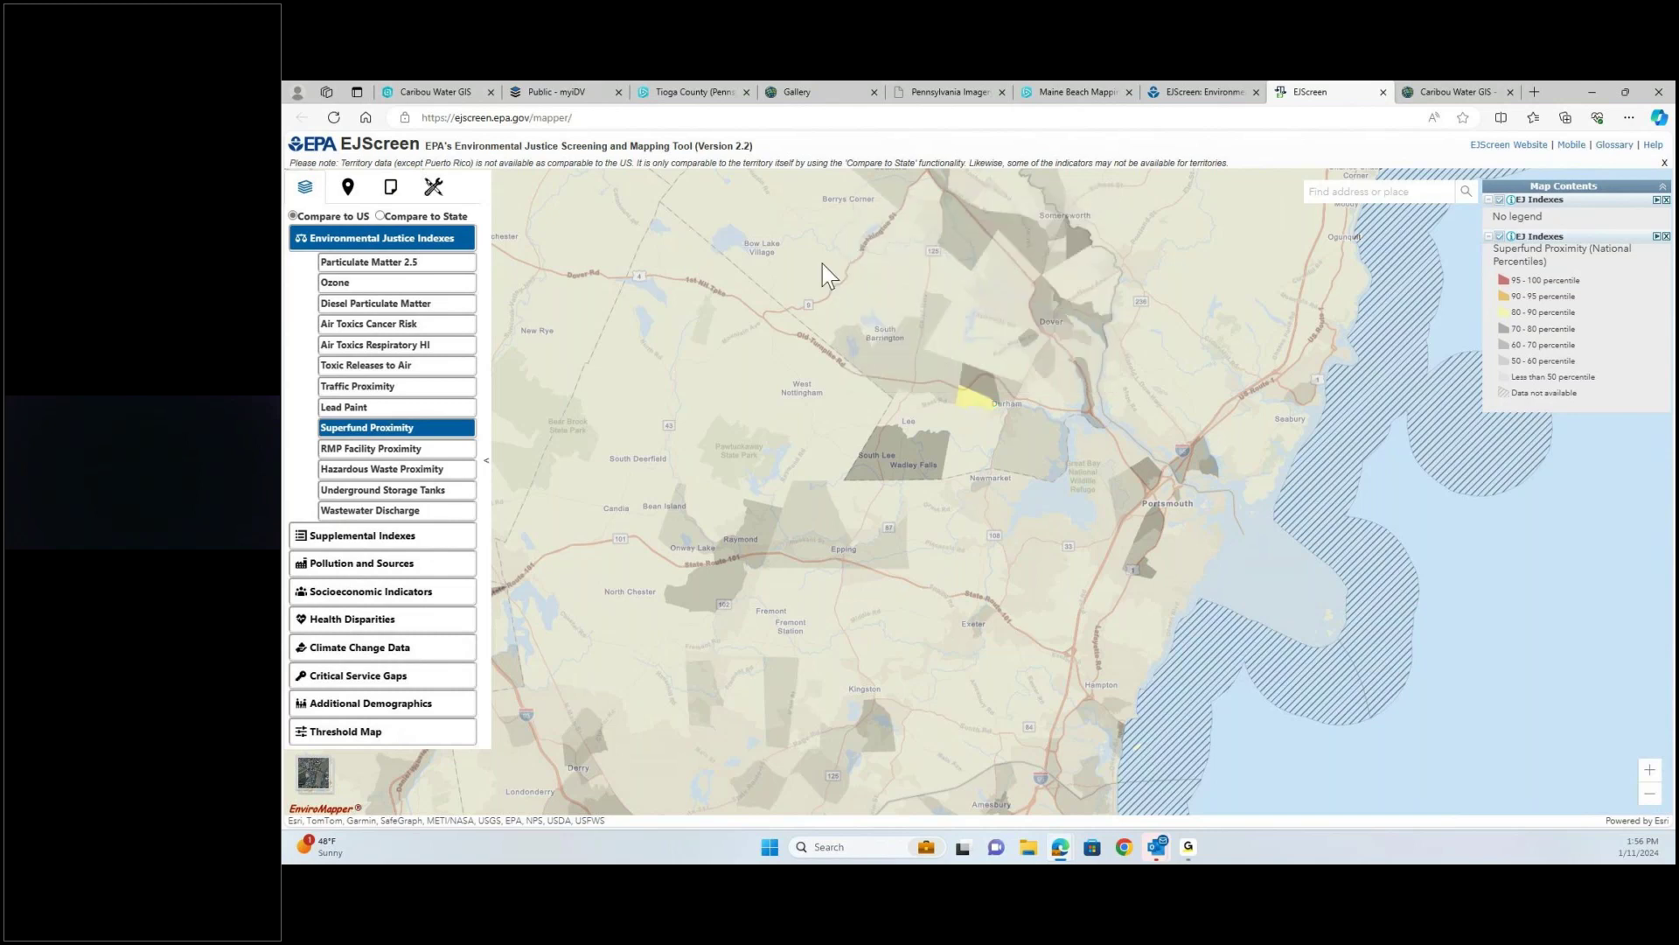
click(353, 429)
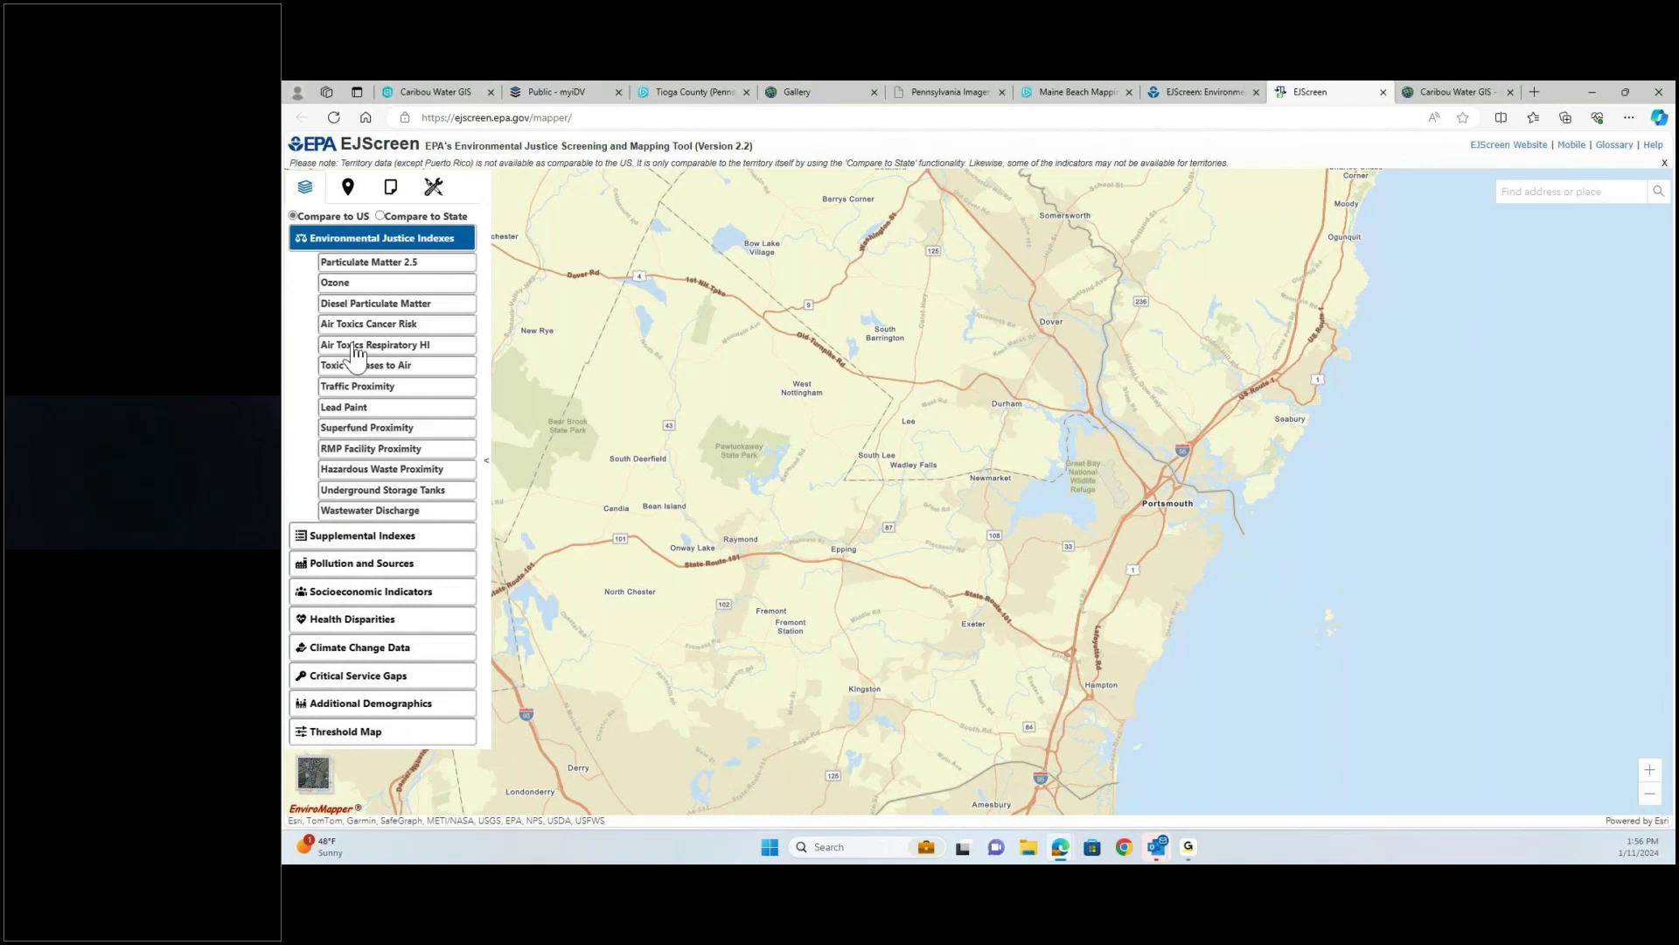
- Look over the indicators listed under Pollution and Sources with the map centred nearer Concord, New Hampshire
drag(599, 364, 786, 479)
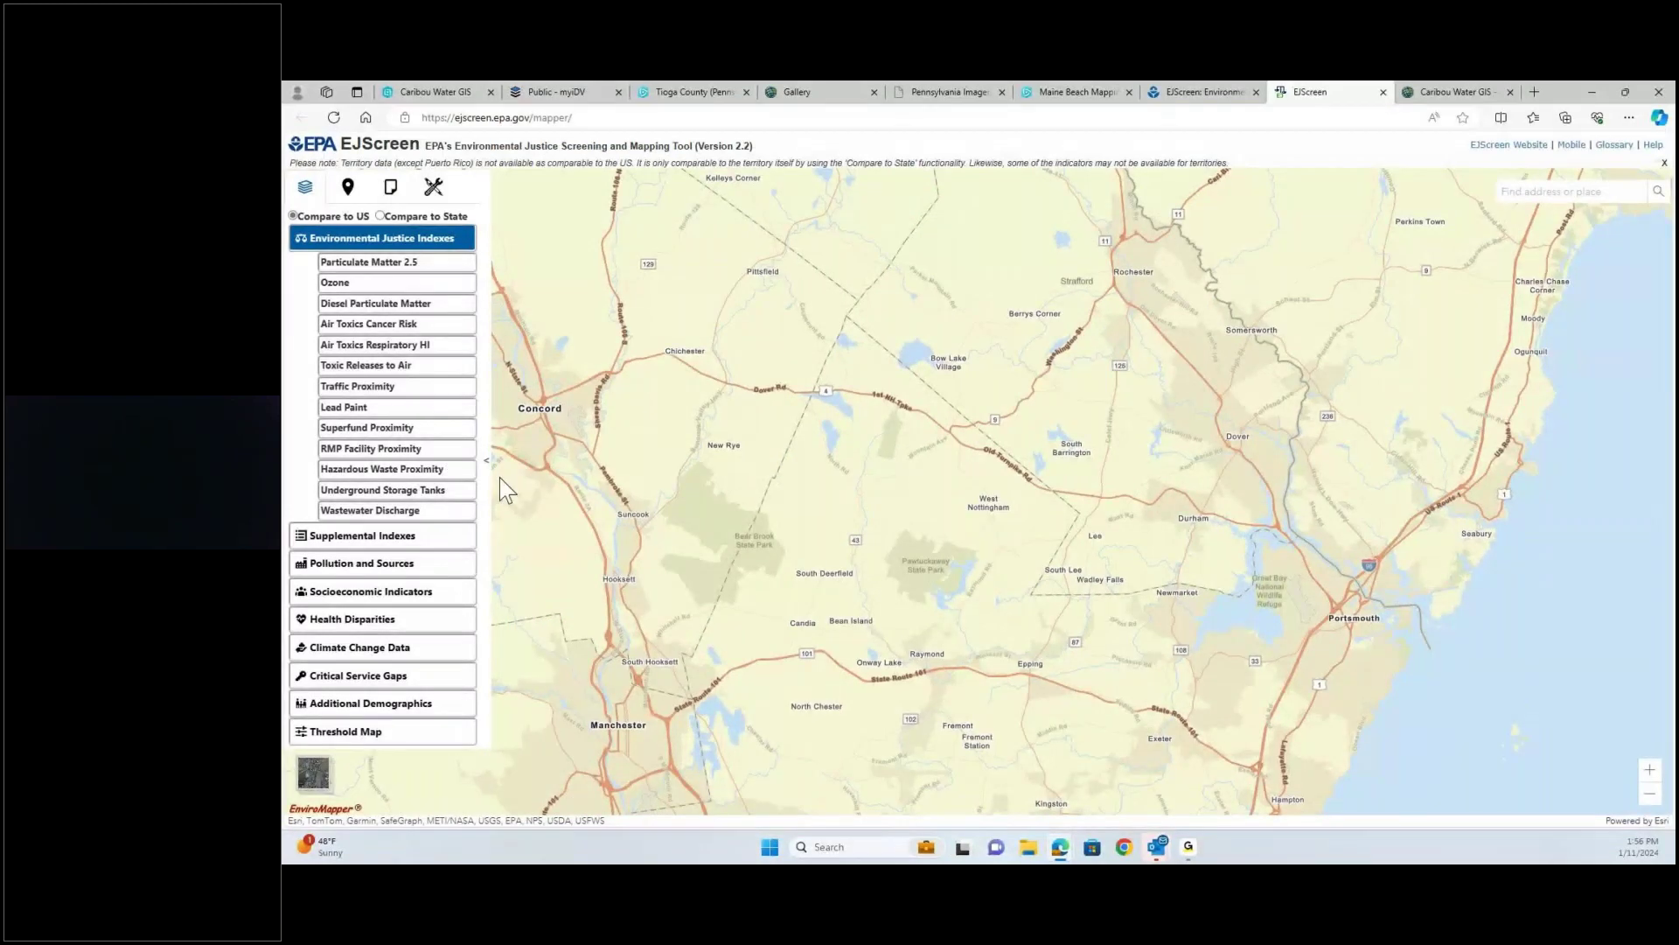
drag(507, 490, 721, 529)
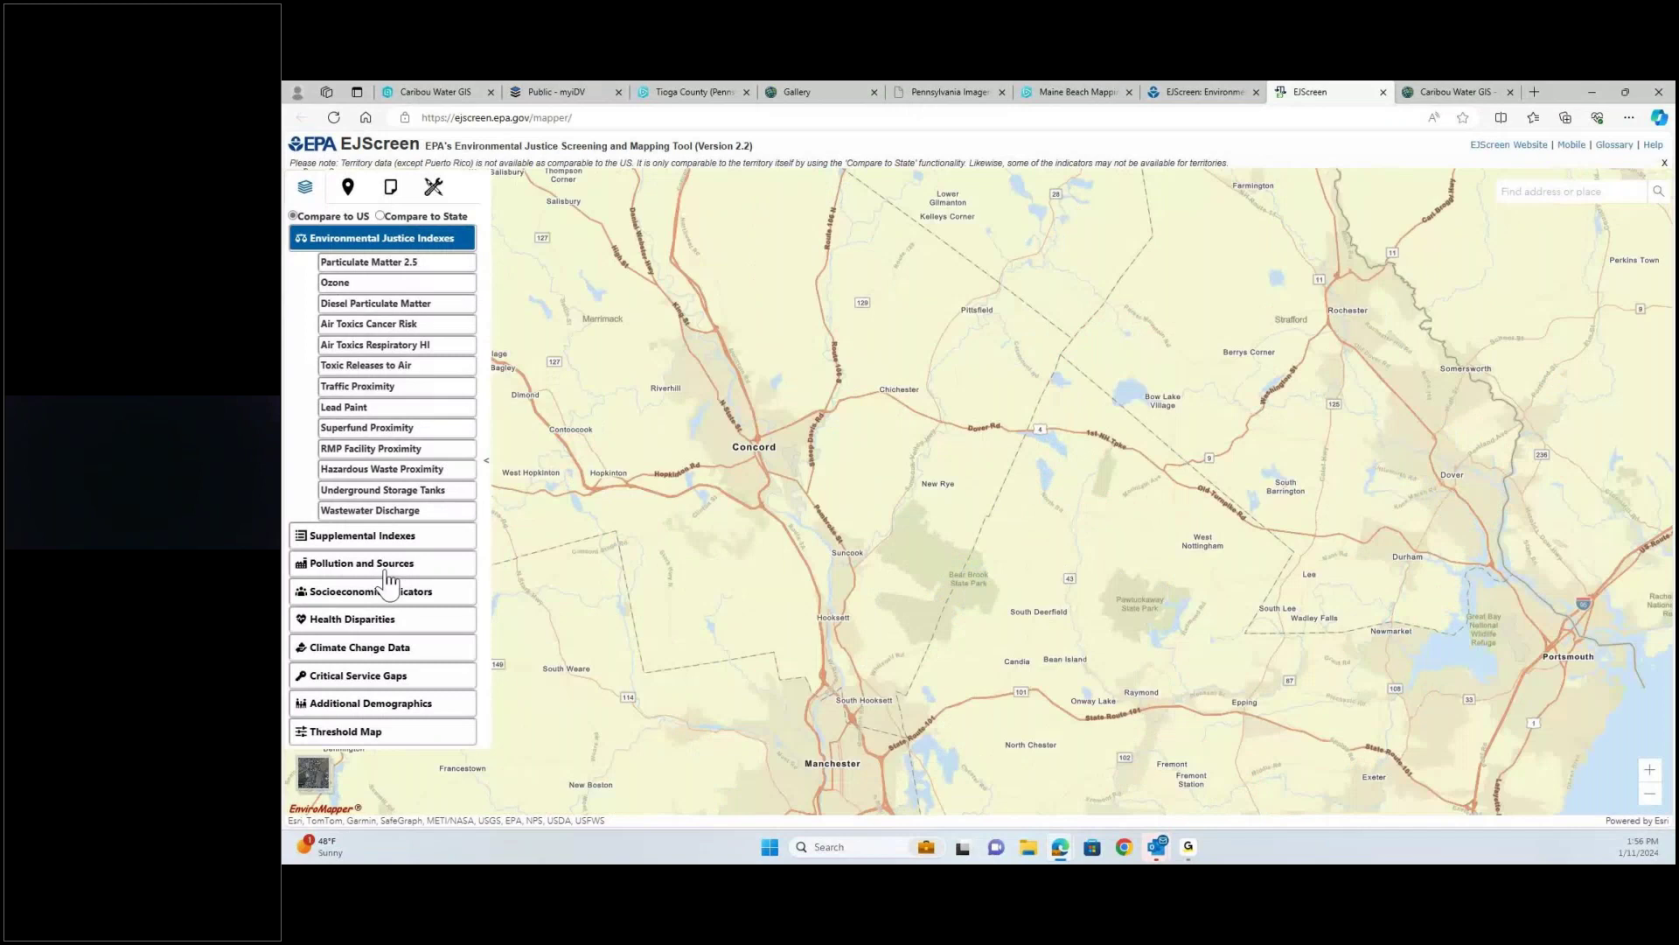
click(389, 564)
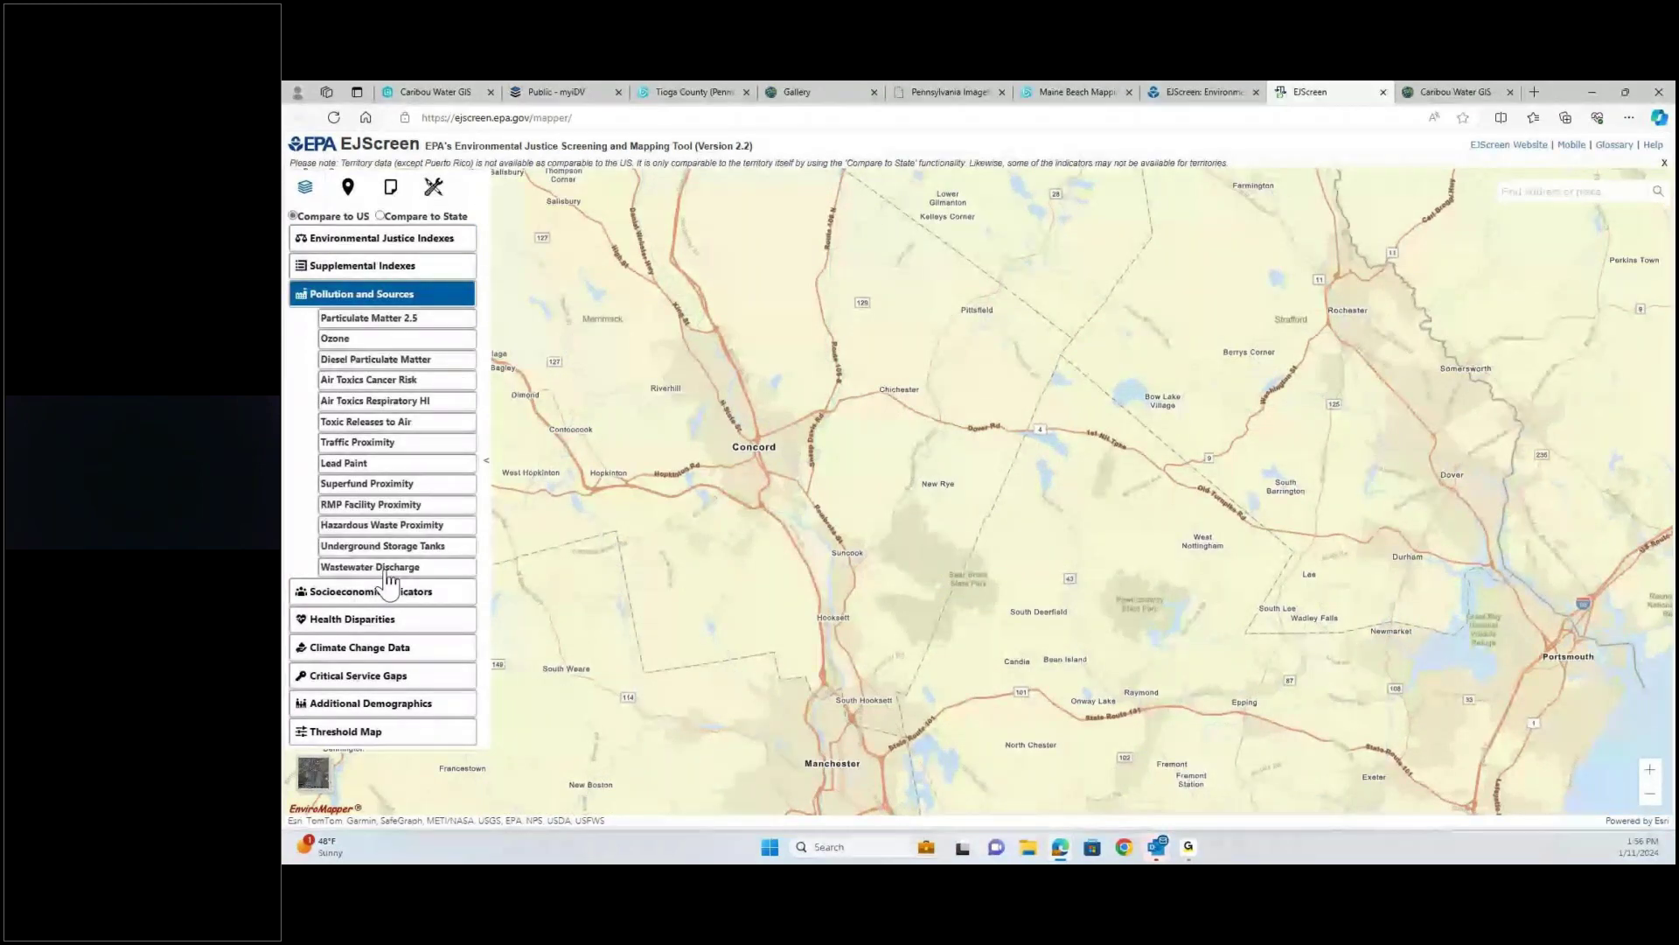
click(387, 570)
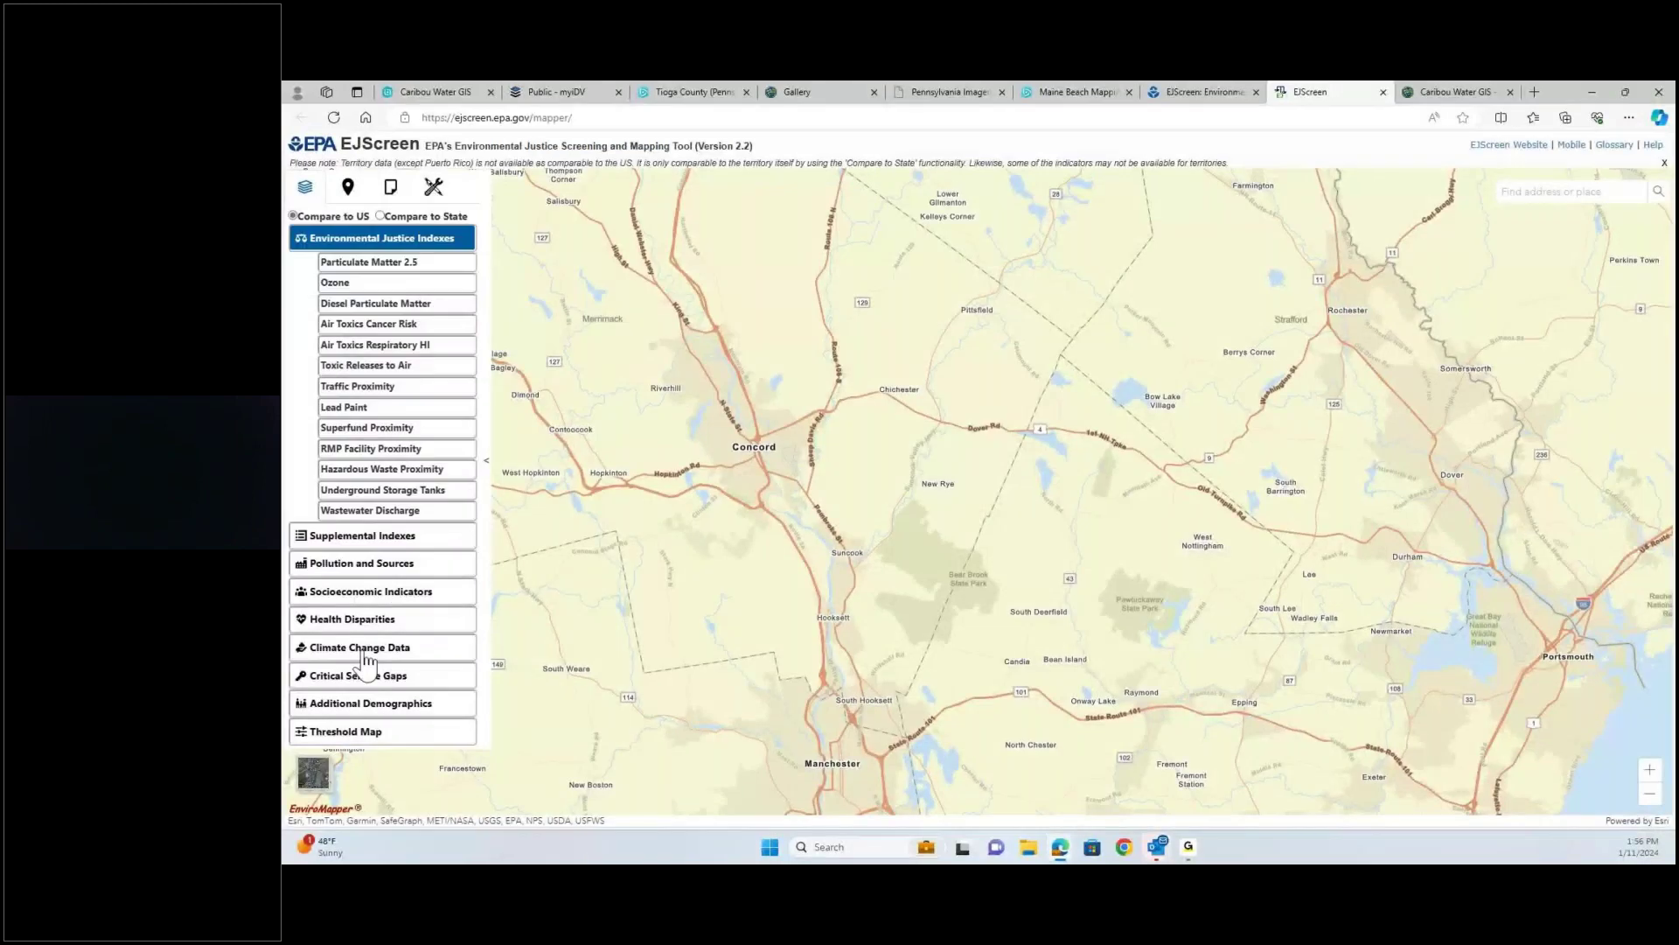
- Try the satellite imagery basemap around Concord and restore the street basemap
click(313, 772)
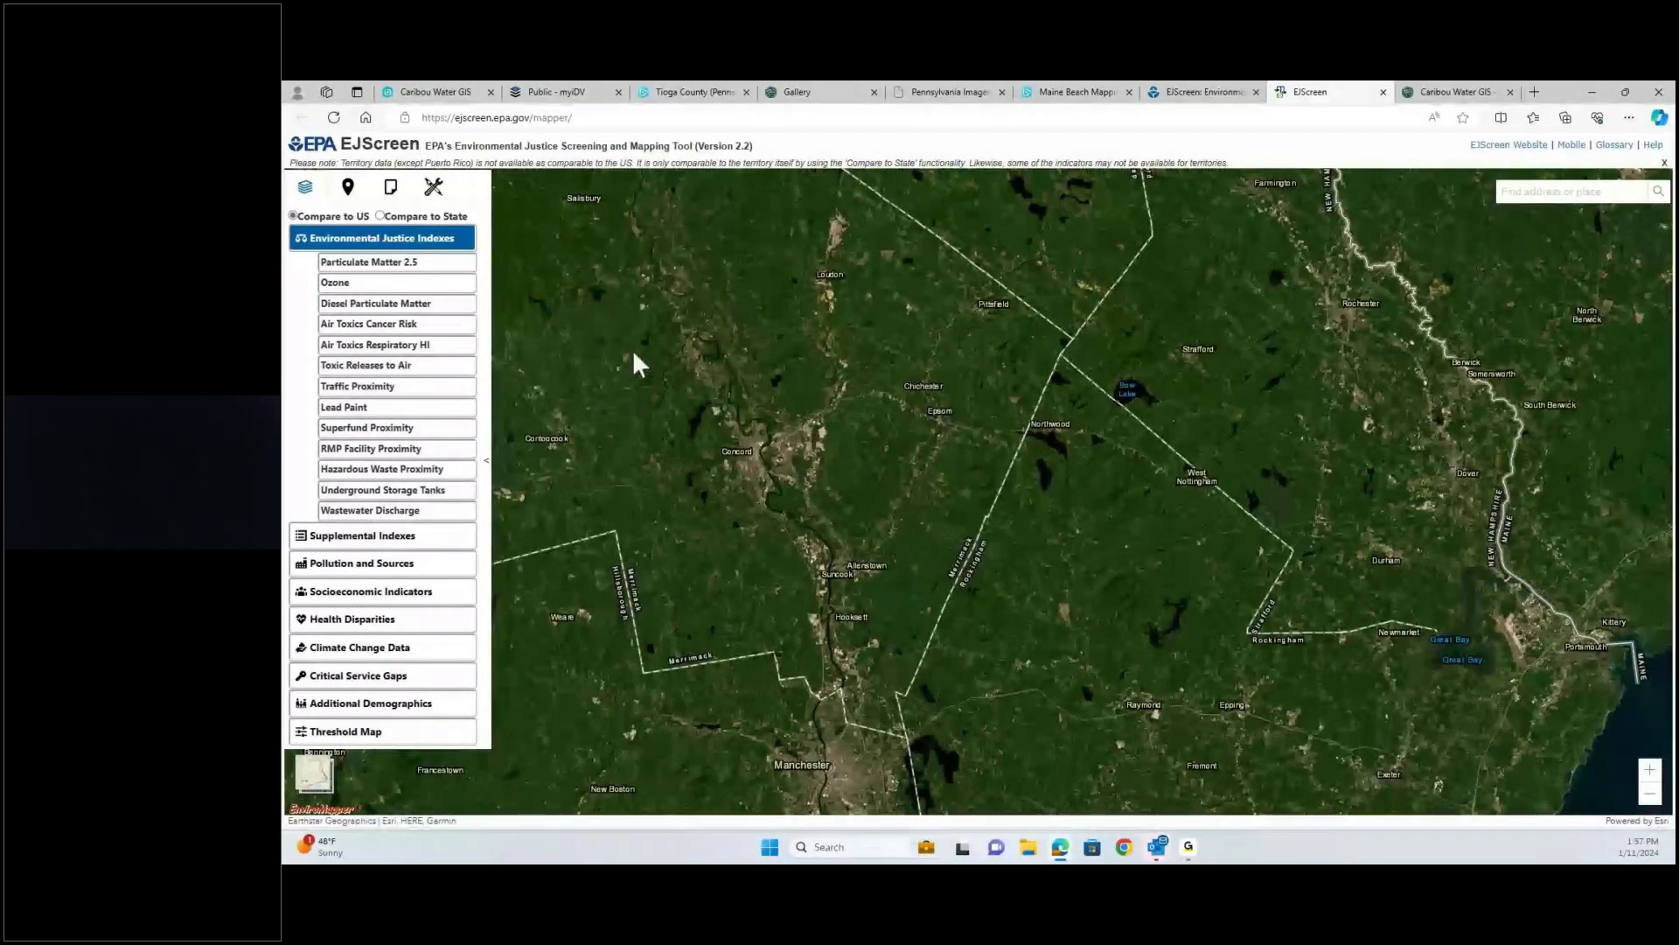
click(392, 192)
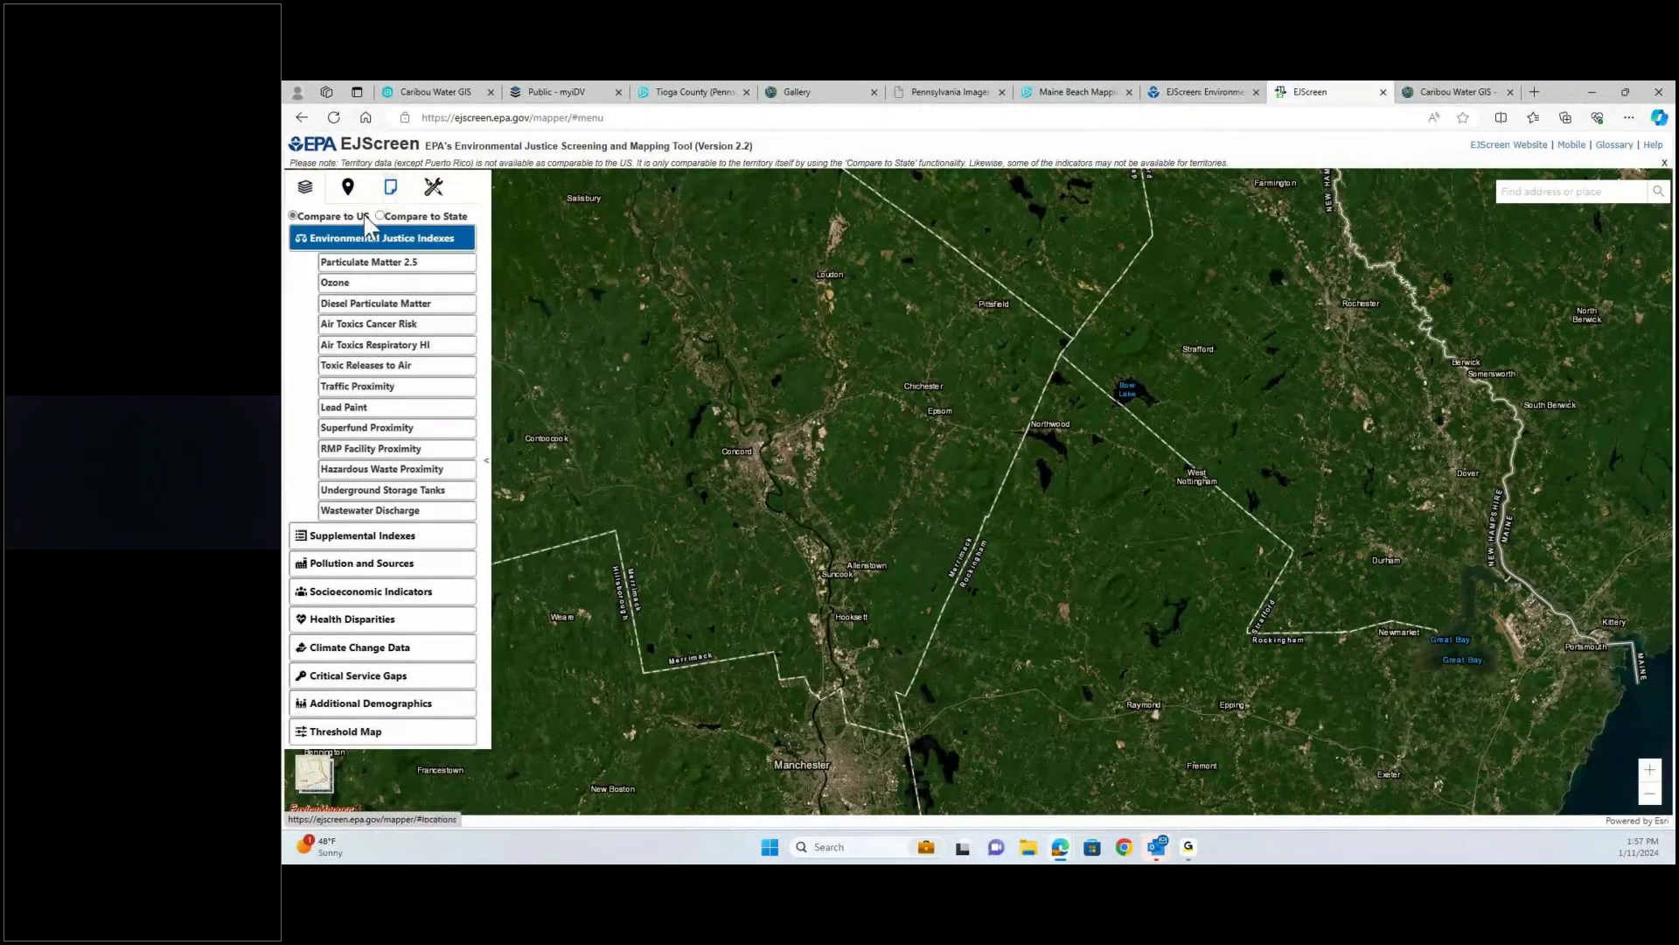
click(347, 187)
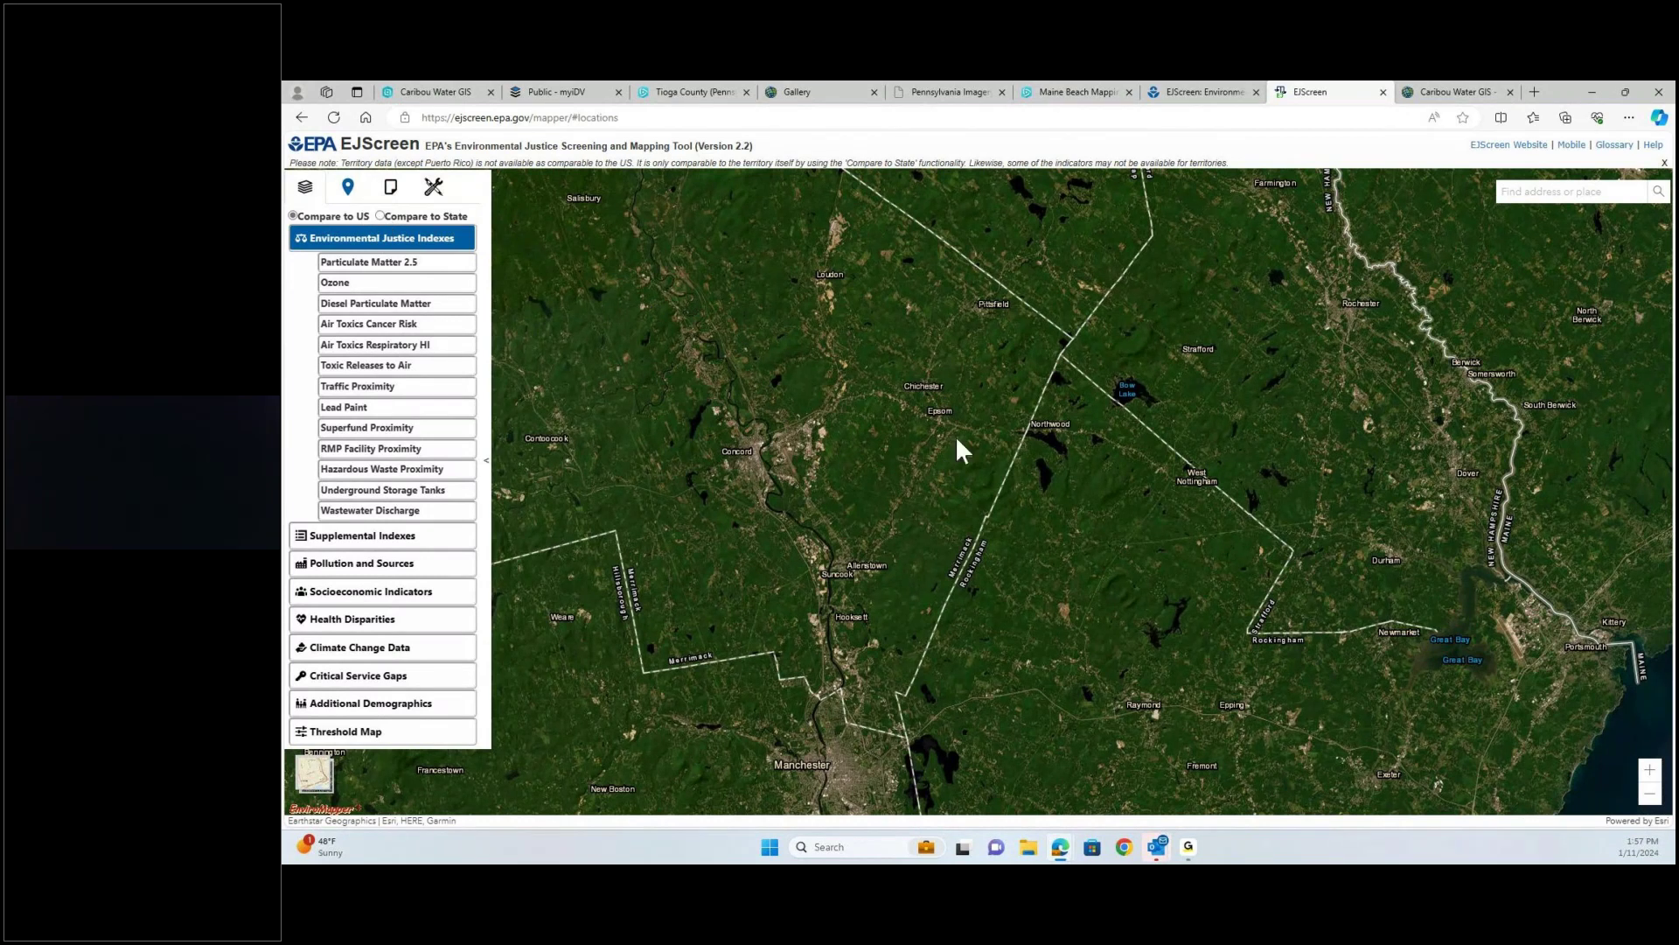
drag(959, 450, 1084, 435)
click(314, 775)
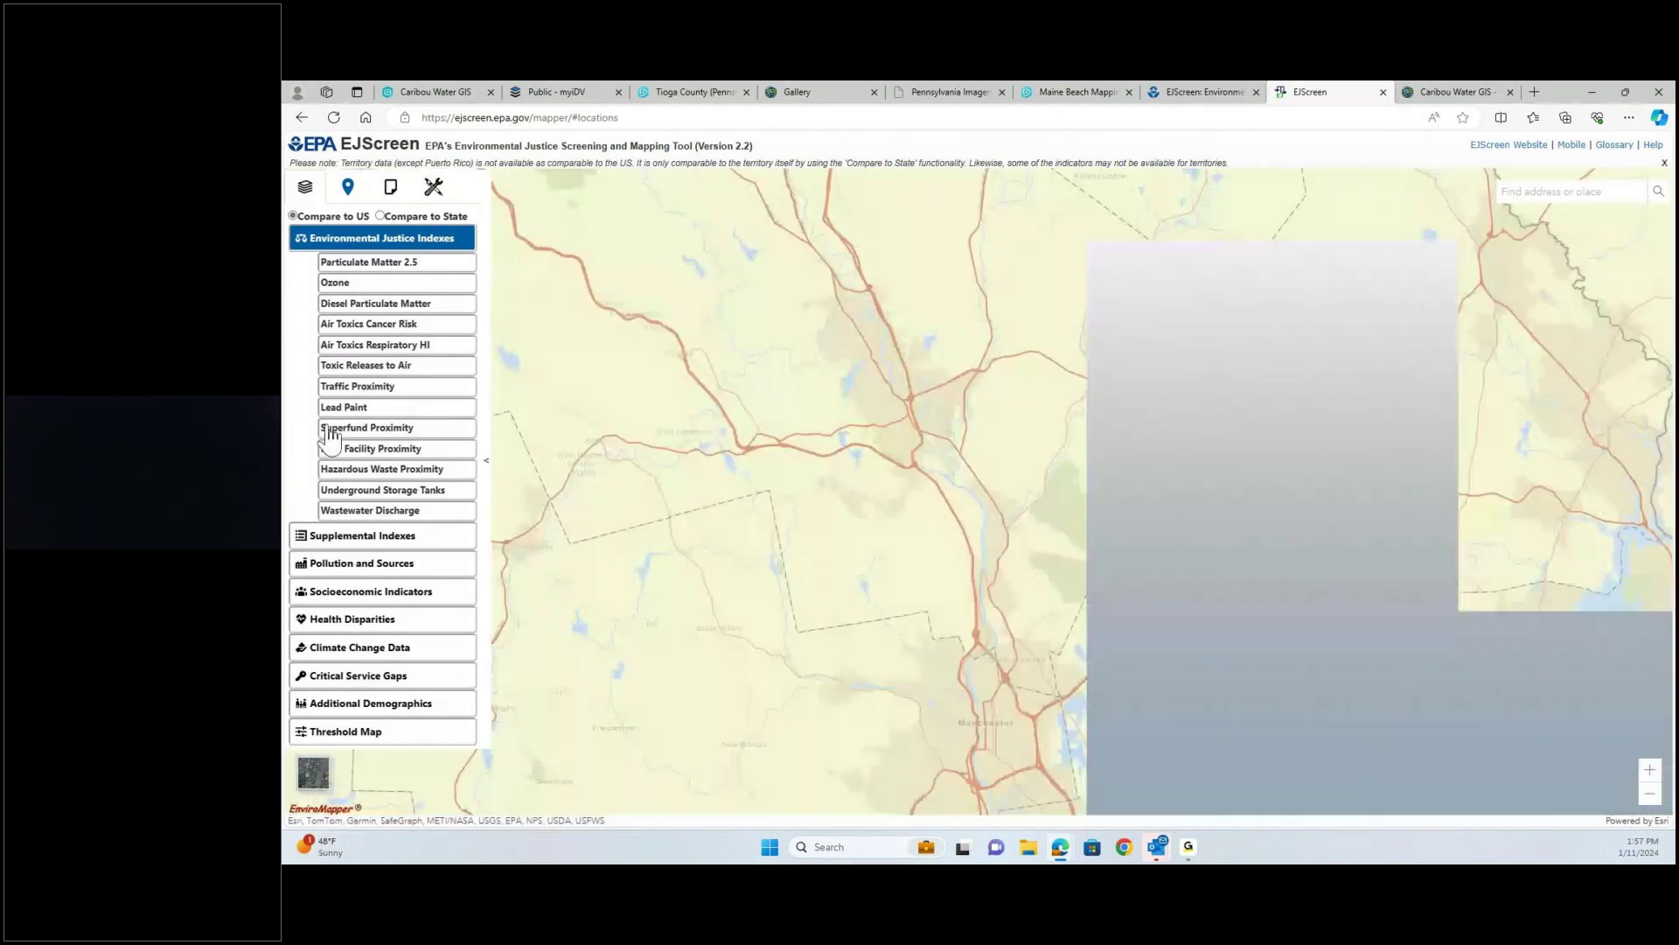
- Generate an Explore Reports chart named "test" for a block group just north of Concord, using the Particulate Matter 2.5 index map
click(350, 263)
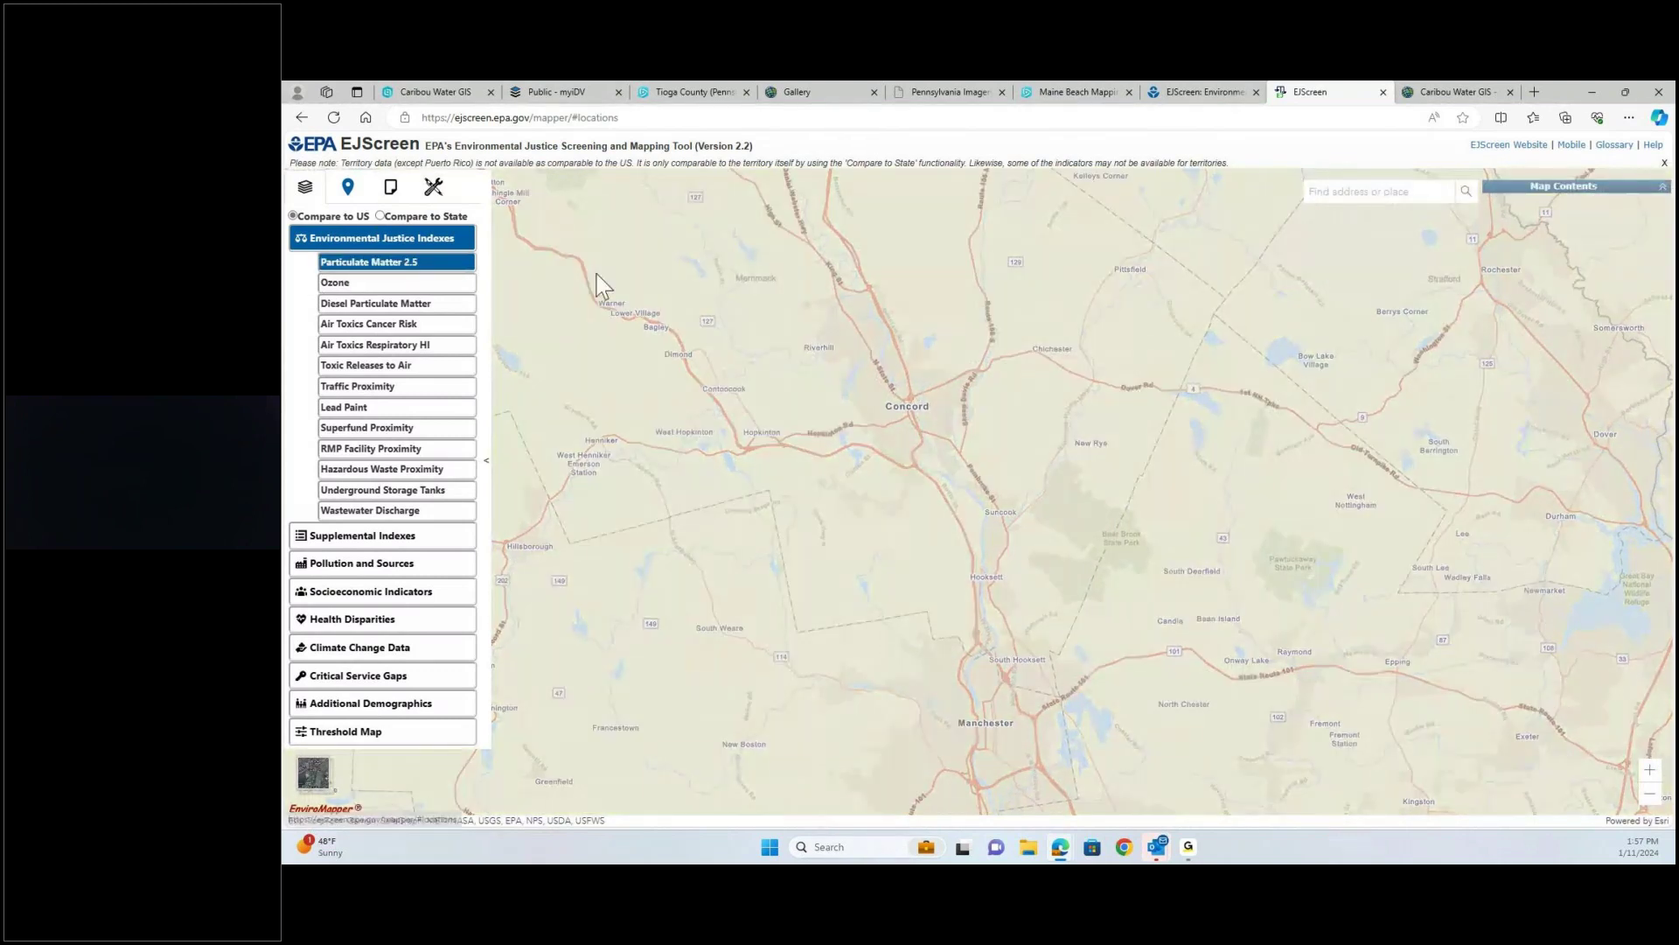
click(915, 346)
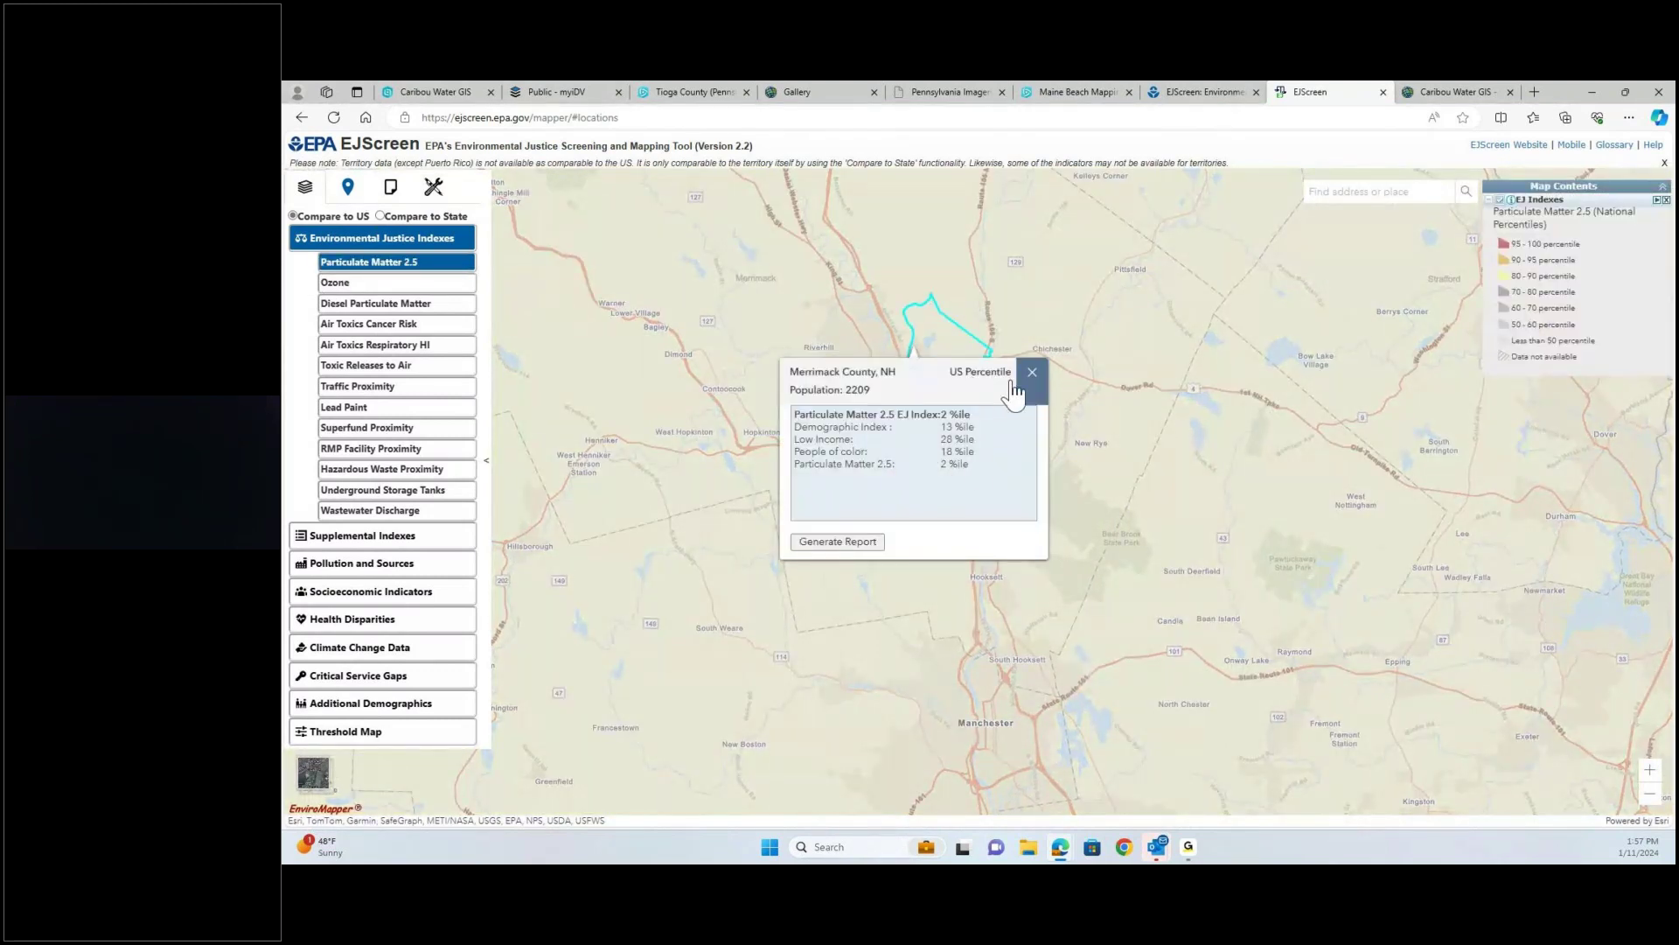
click(845, 543)
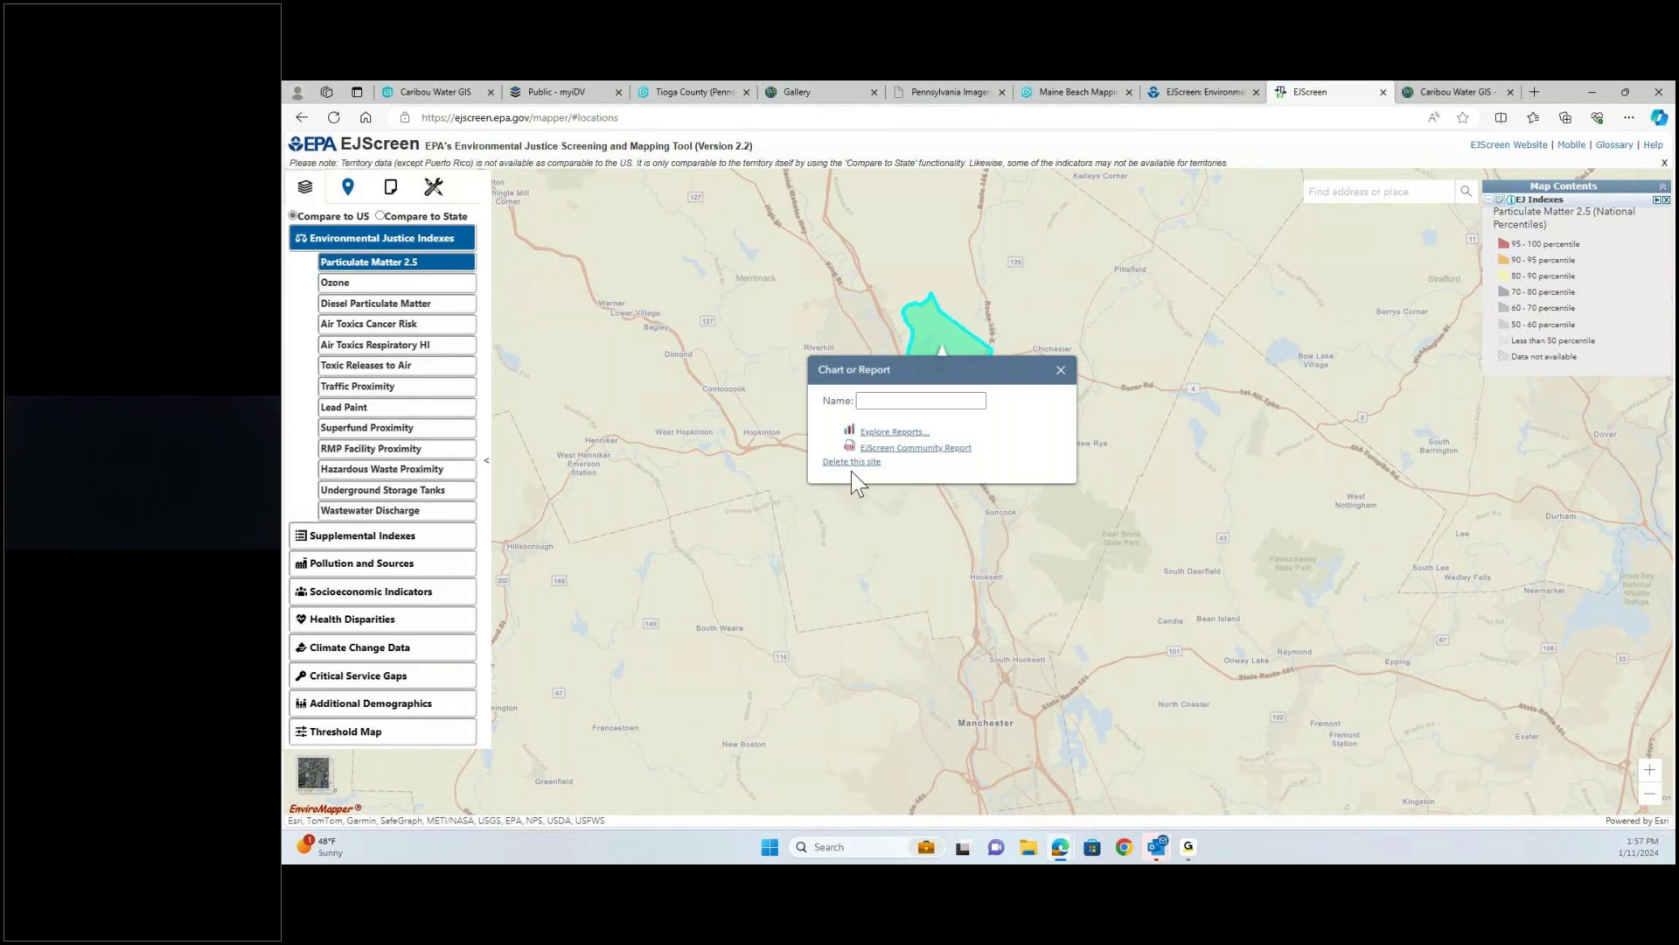
click(862, 400)
text(test)
click(889, 432)
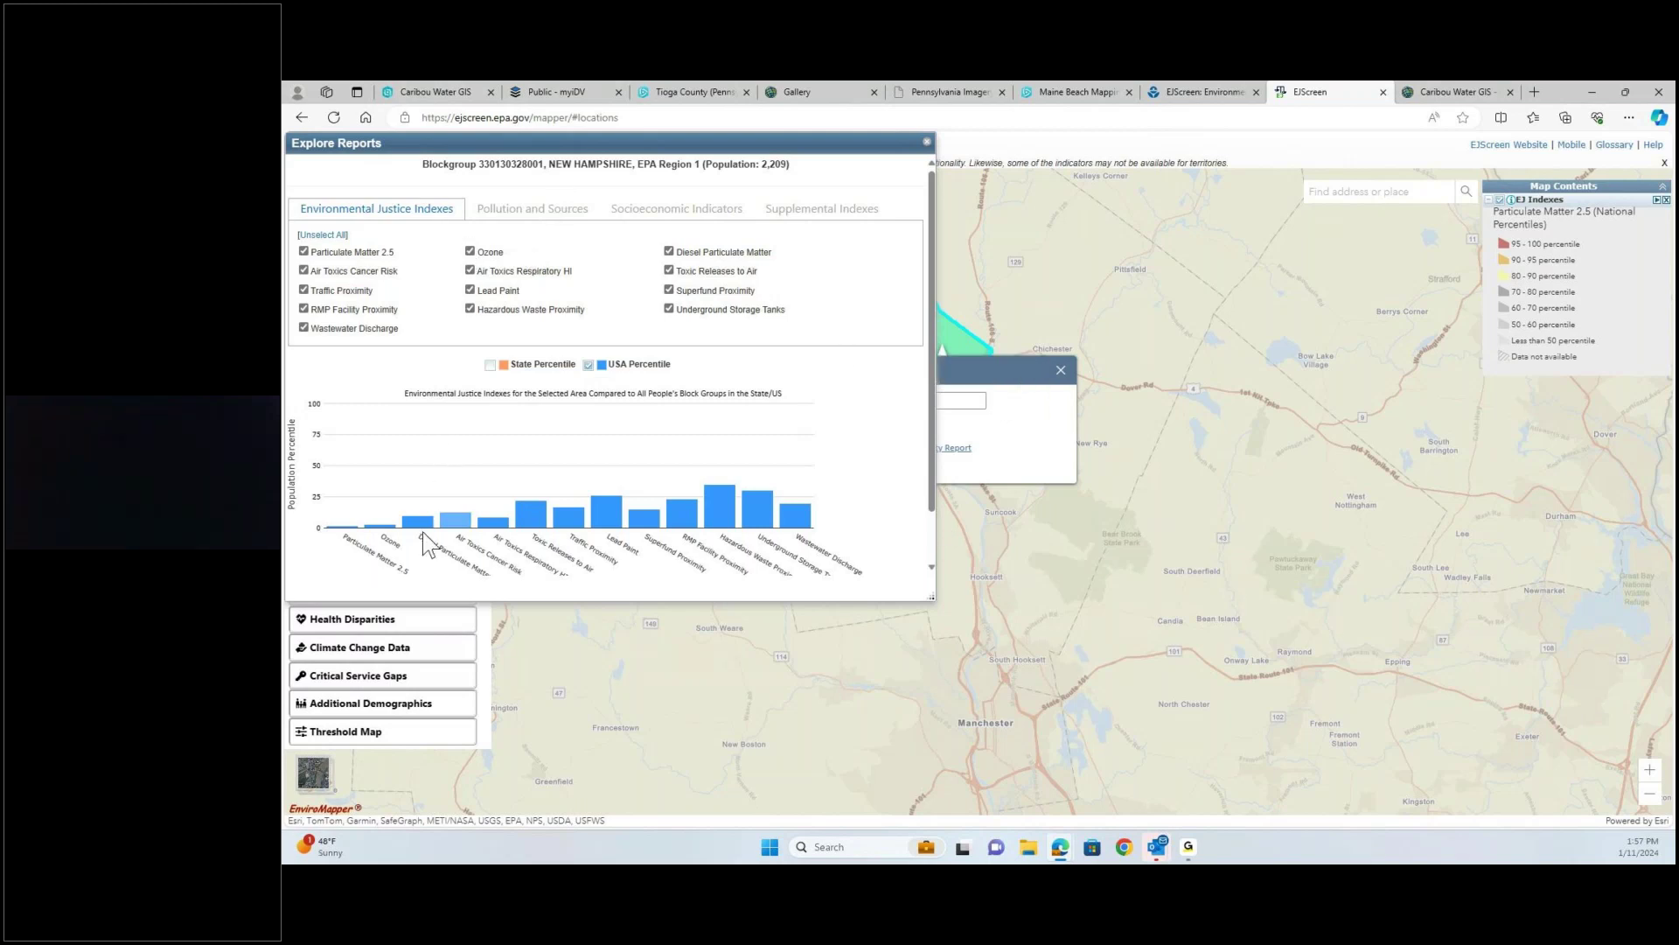
- Review the block group's Pollution and Sources, Socioeconomic Indicators, Supplemental Indexes and Environmental Justice Indexes charts, and close the report
click(503, 213)
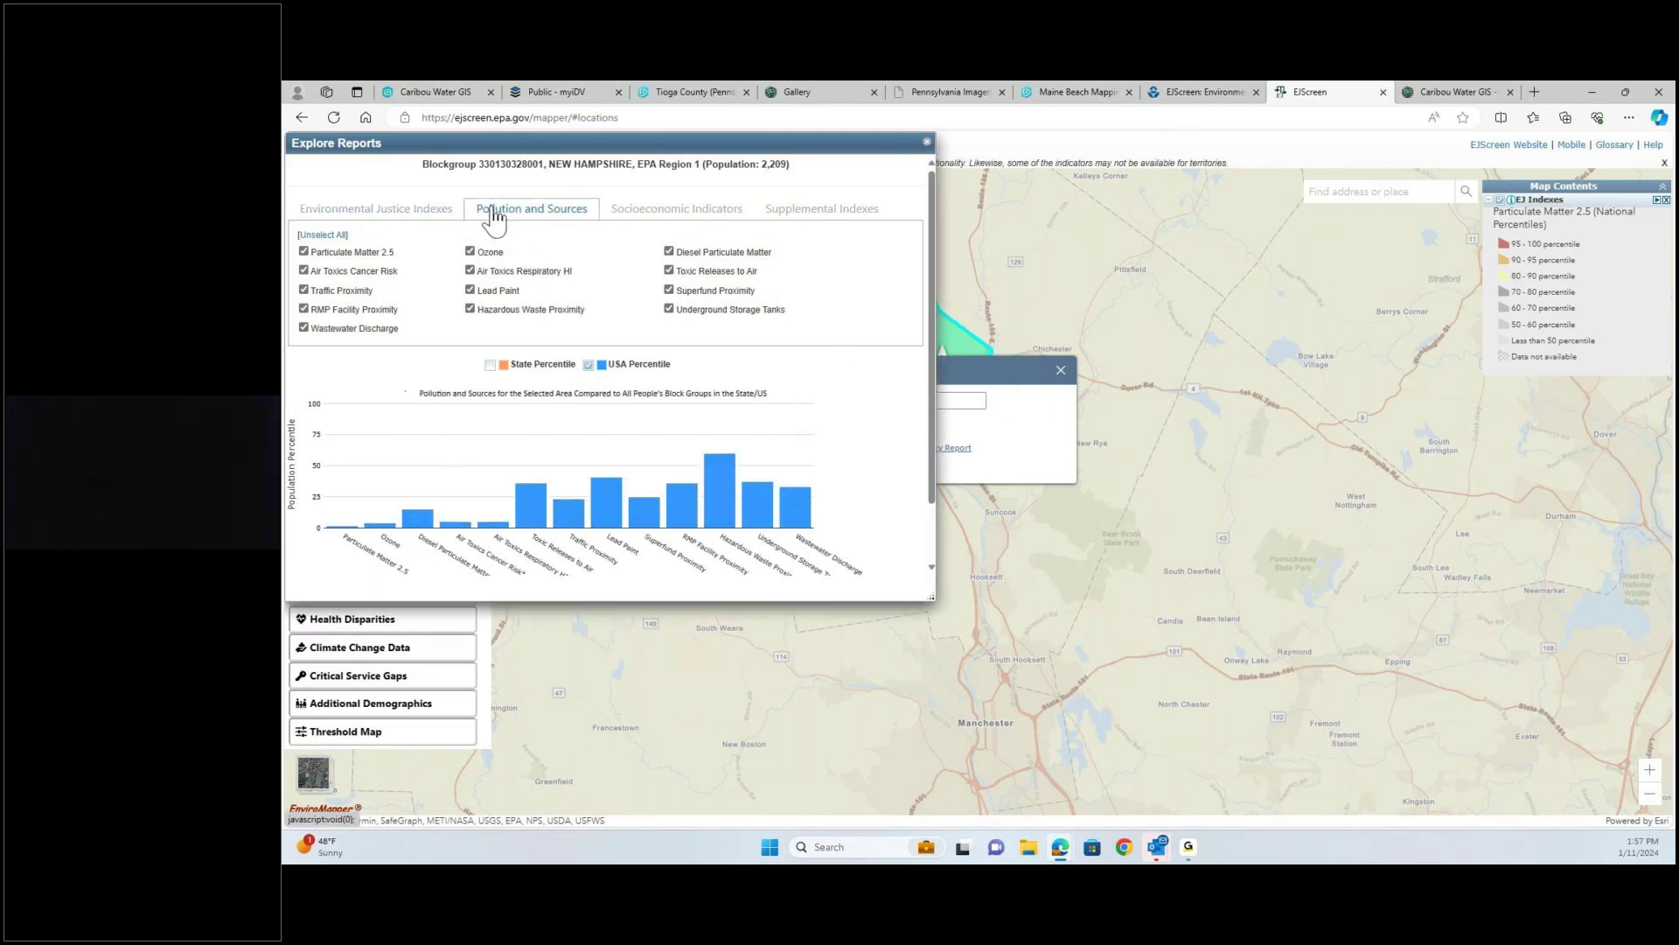
click(666, 219)
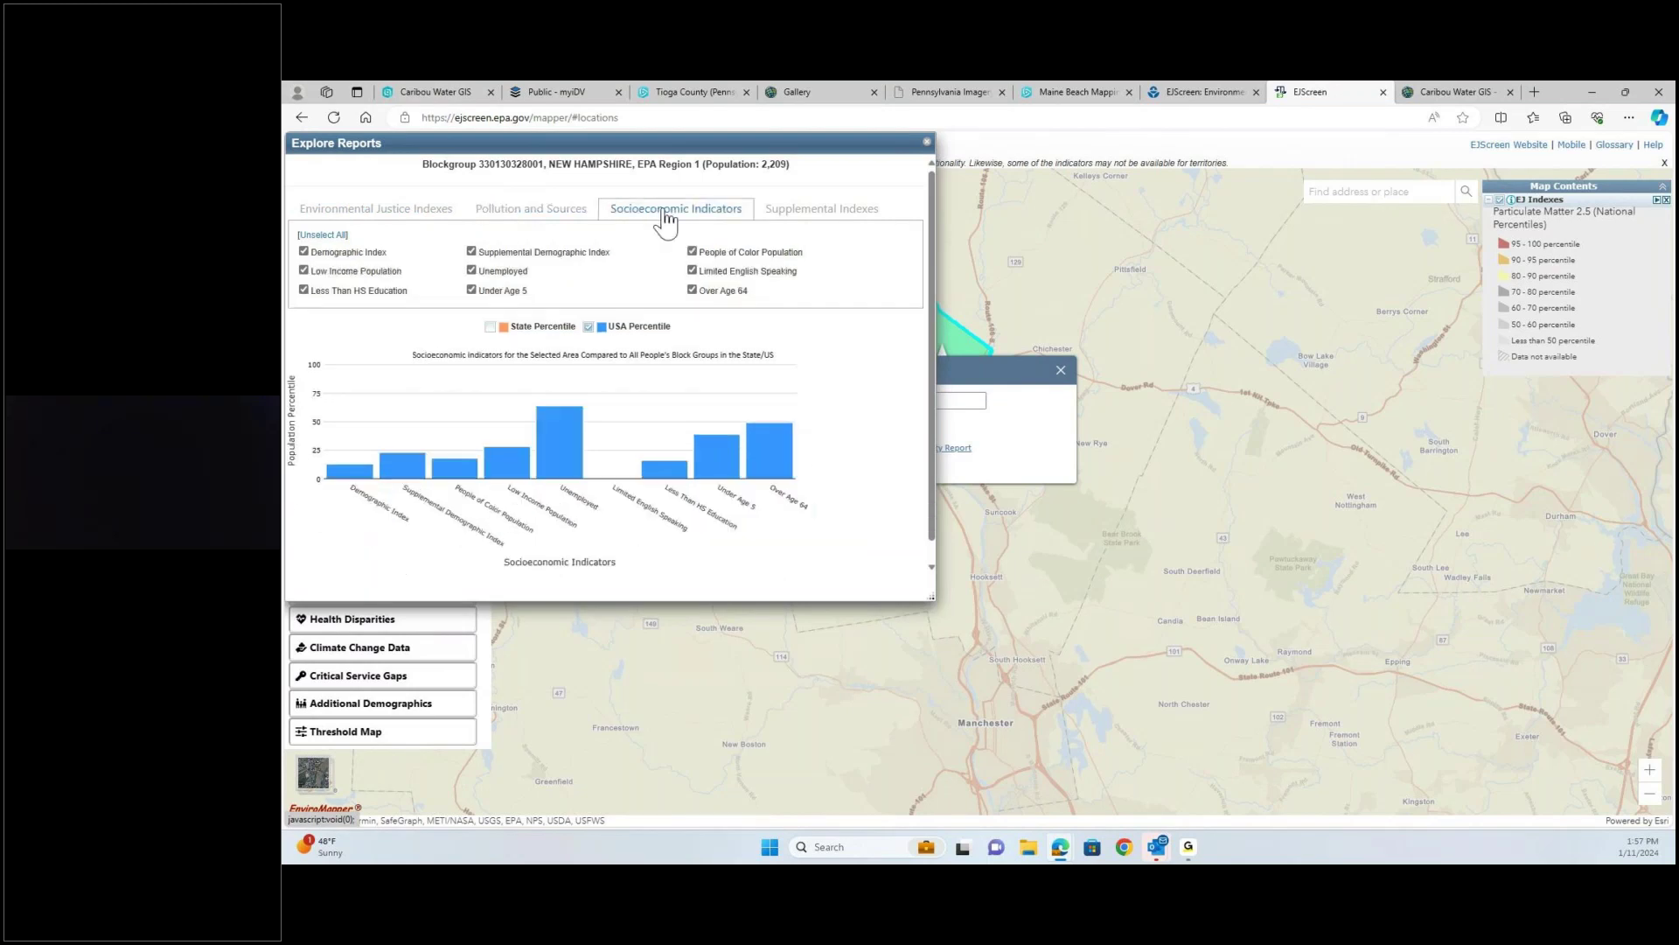
click(825, 221)
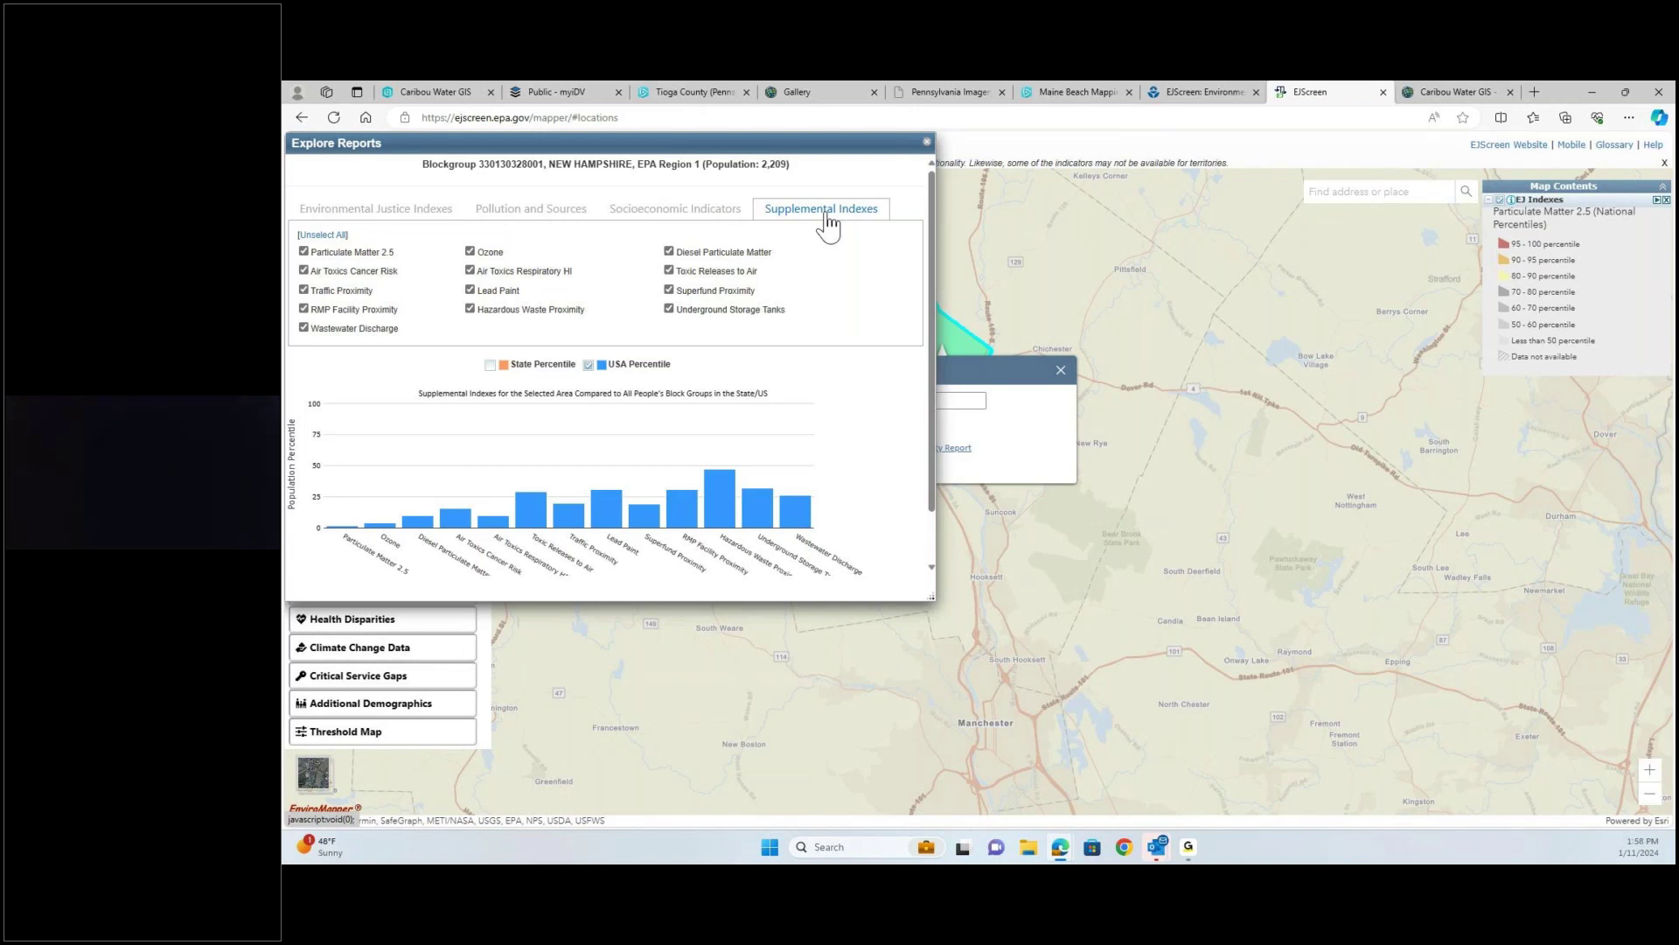
click(415, 215)
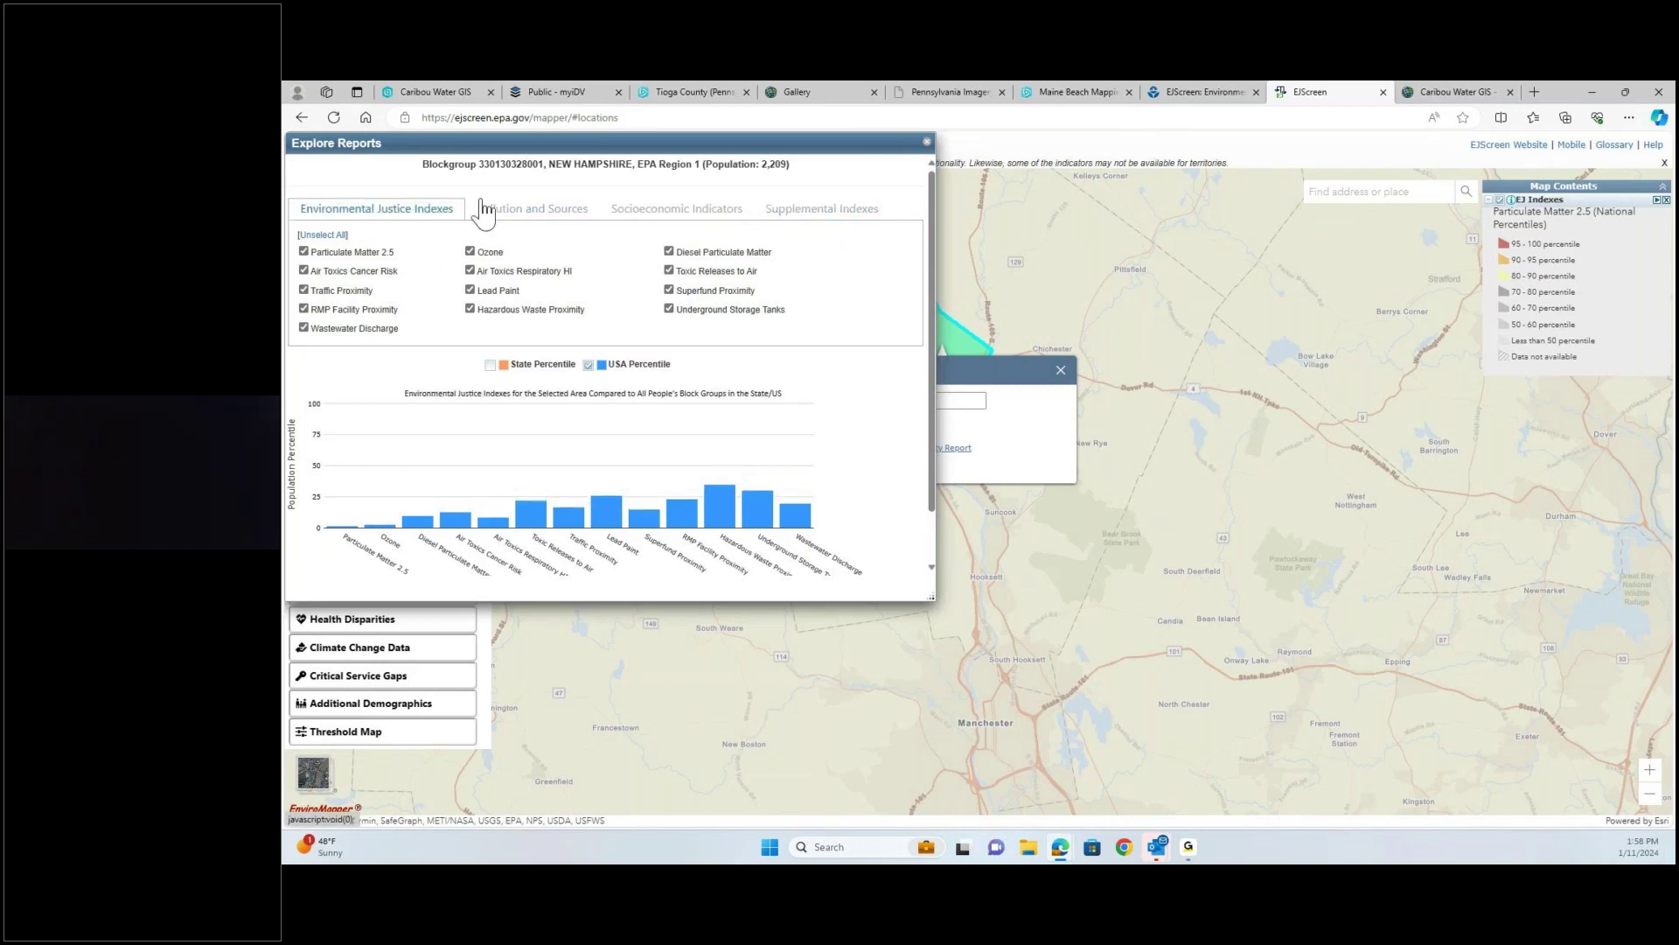
click(924, 142)
- Switch to ArcGIS Online, open the map viewer and list the Living Atlas layers available to add to the map
click(1418, 94)
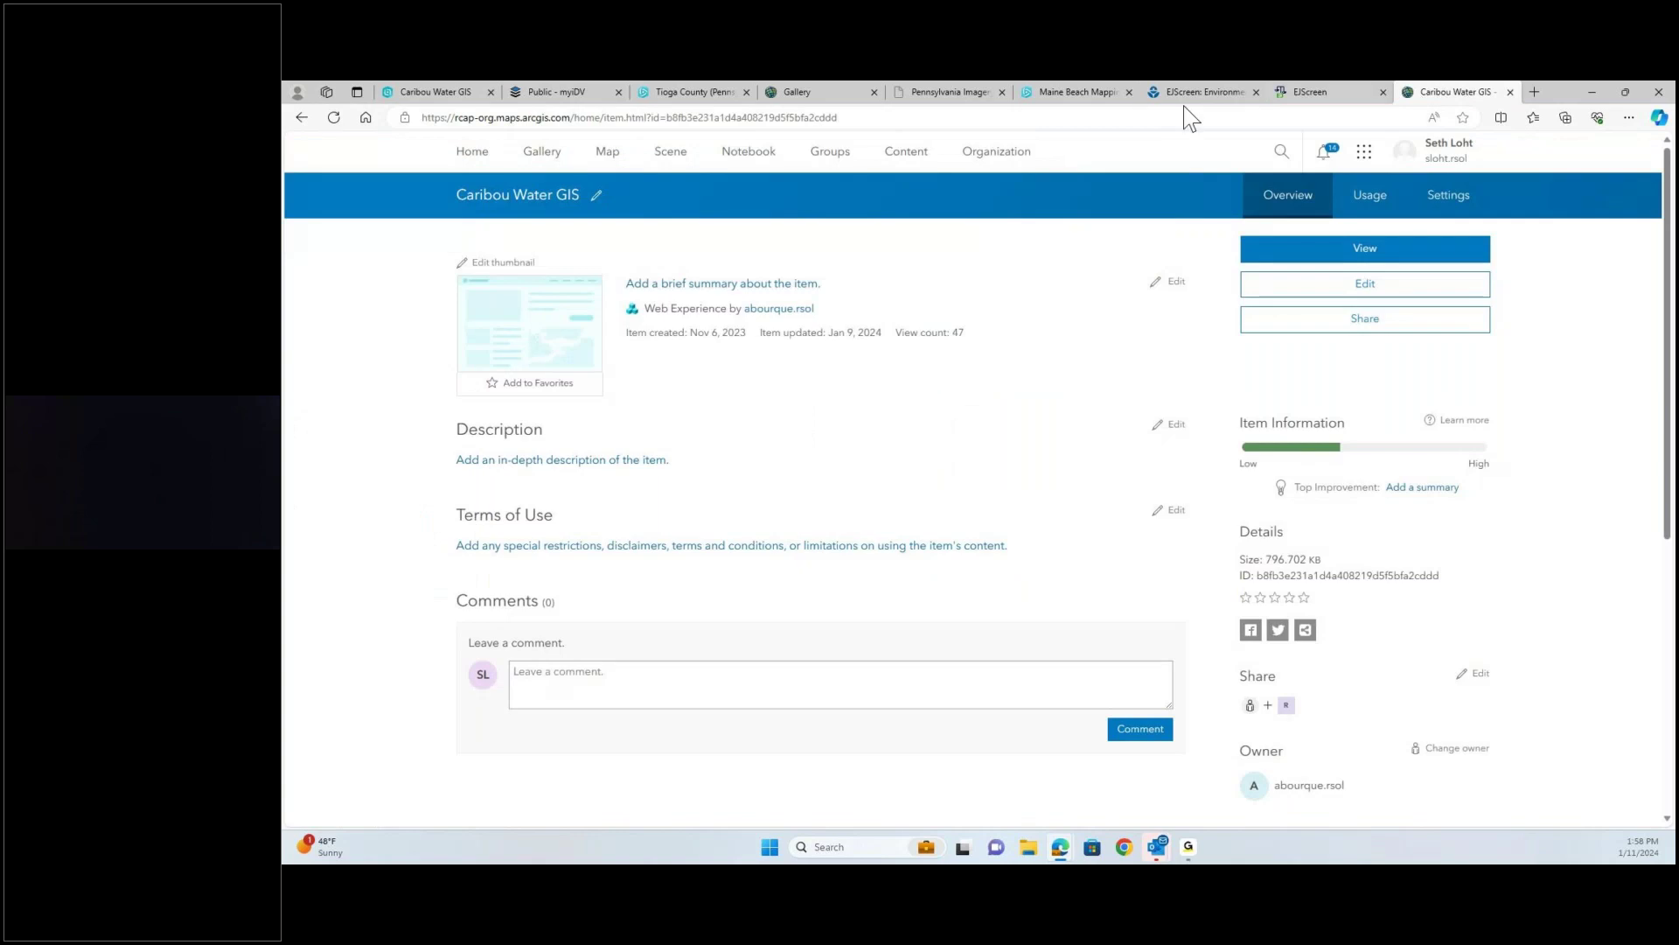
click(600, 152)
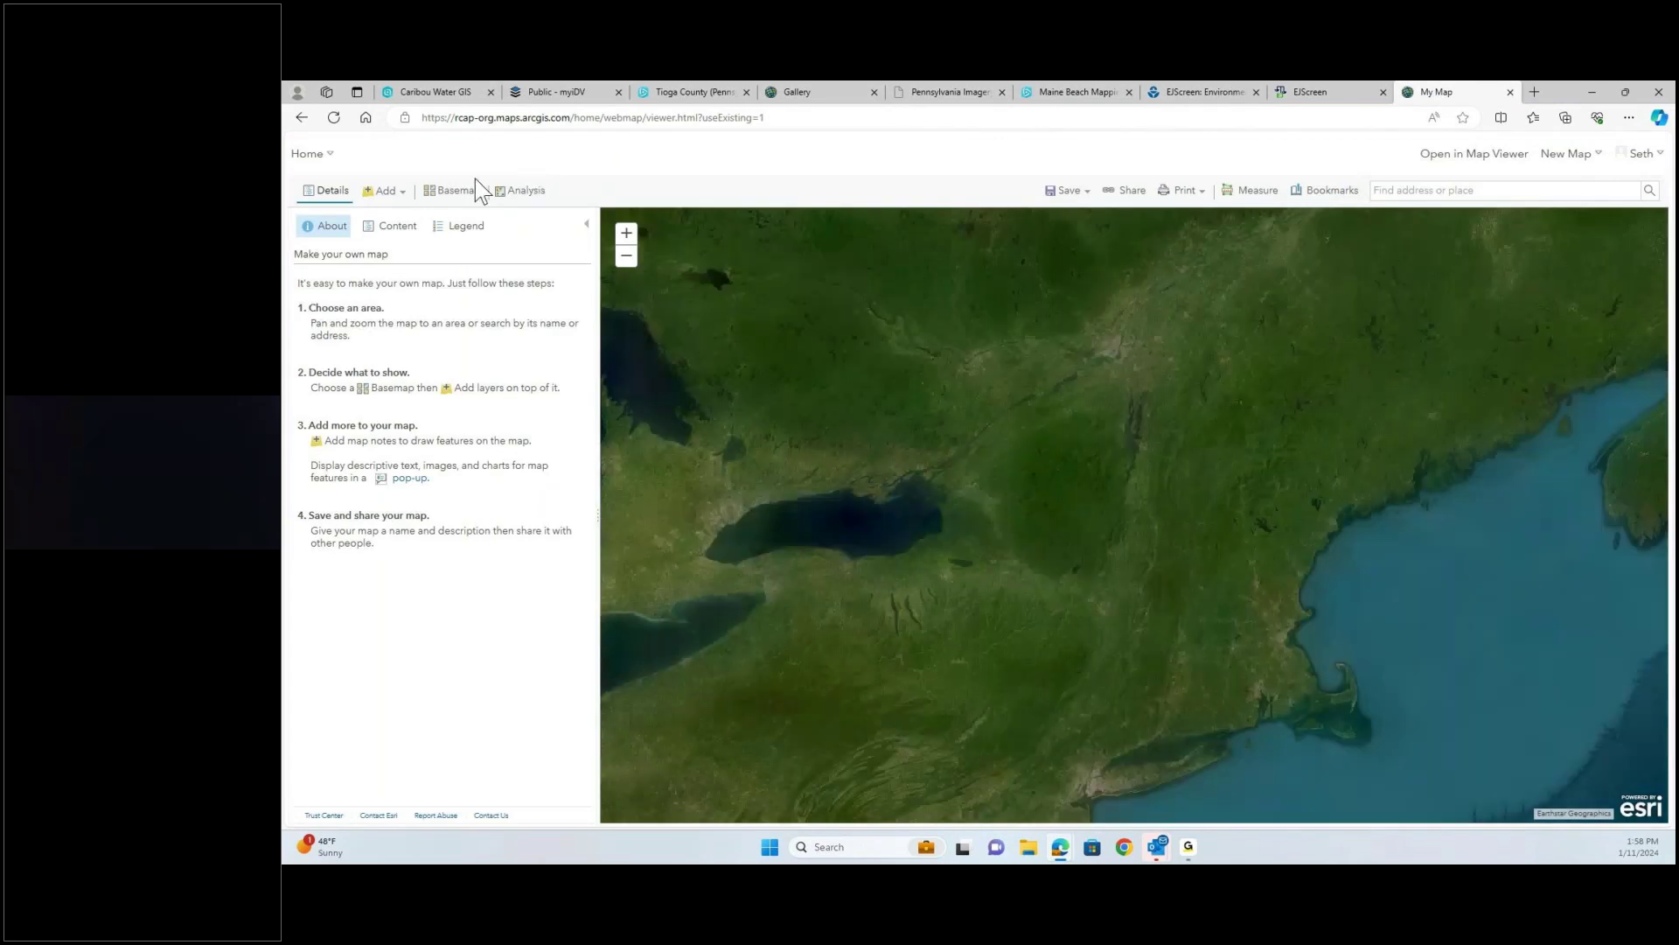
click(382, 191)
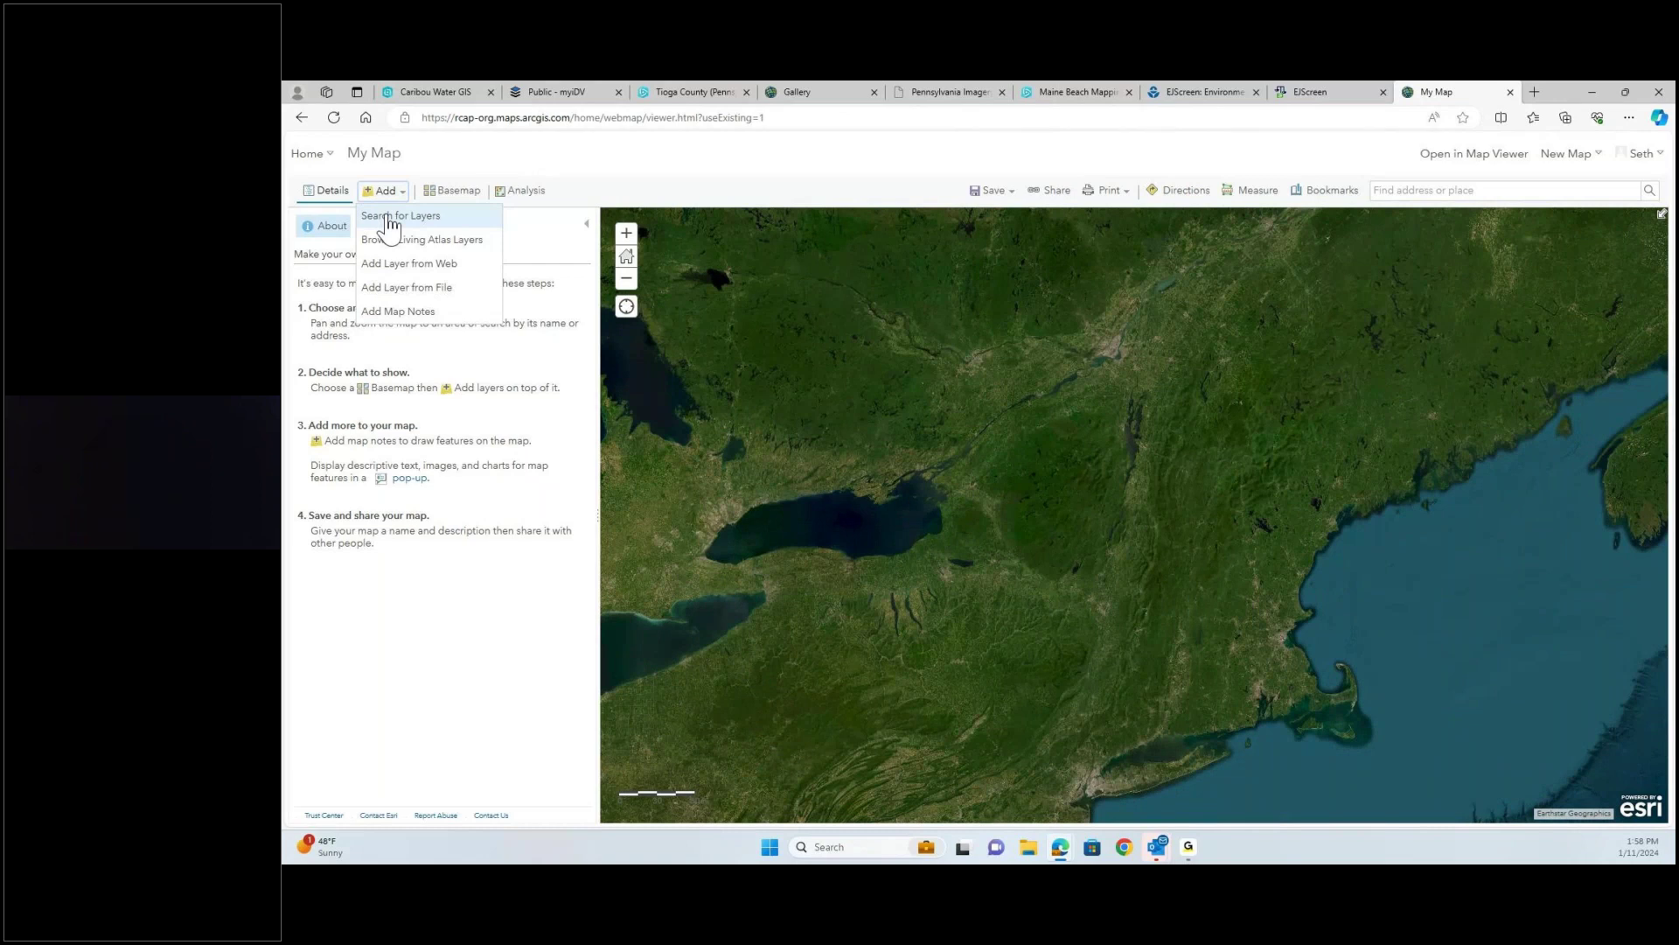
click(389, 217)
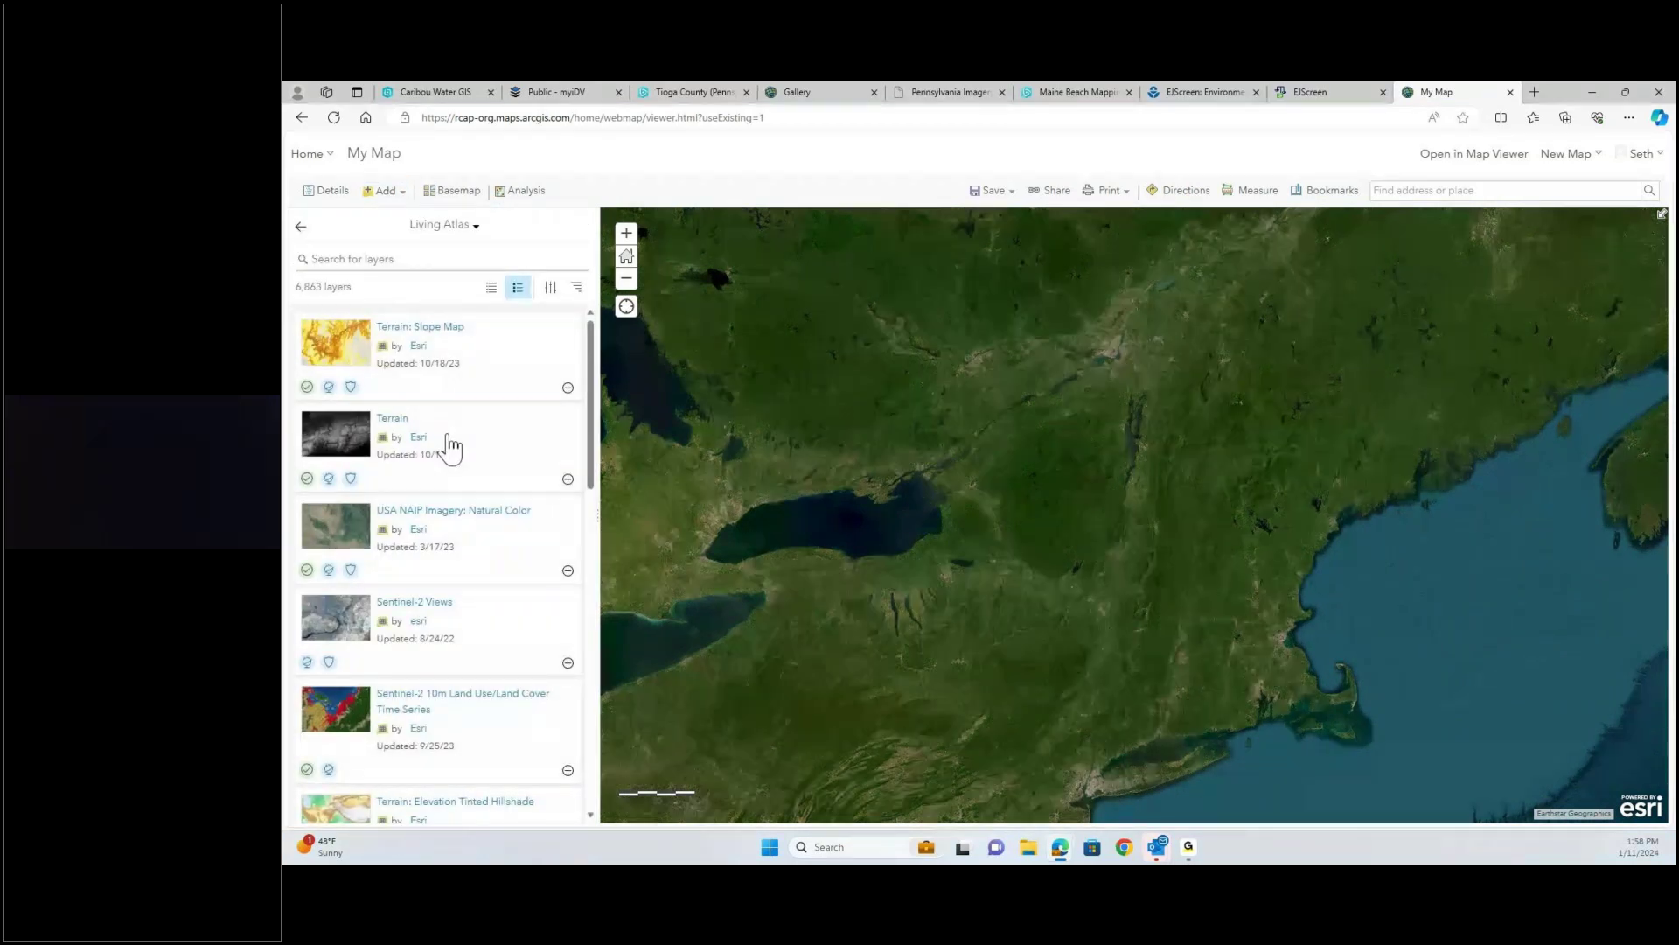
- Look through the Living Atlas layers, from terrain, imagery and land cover to soil, sea temperature, urban heat and lithology
scroll(481, 435, down, 7)
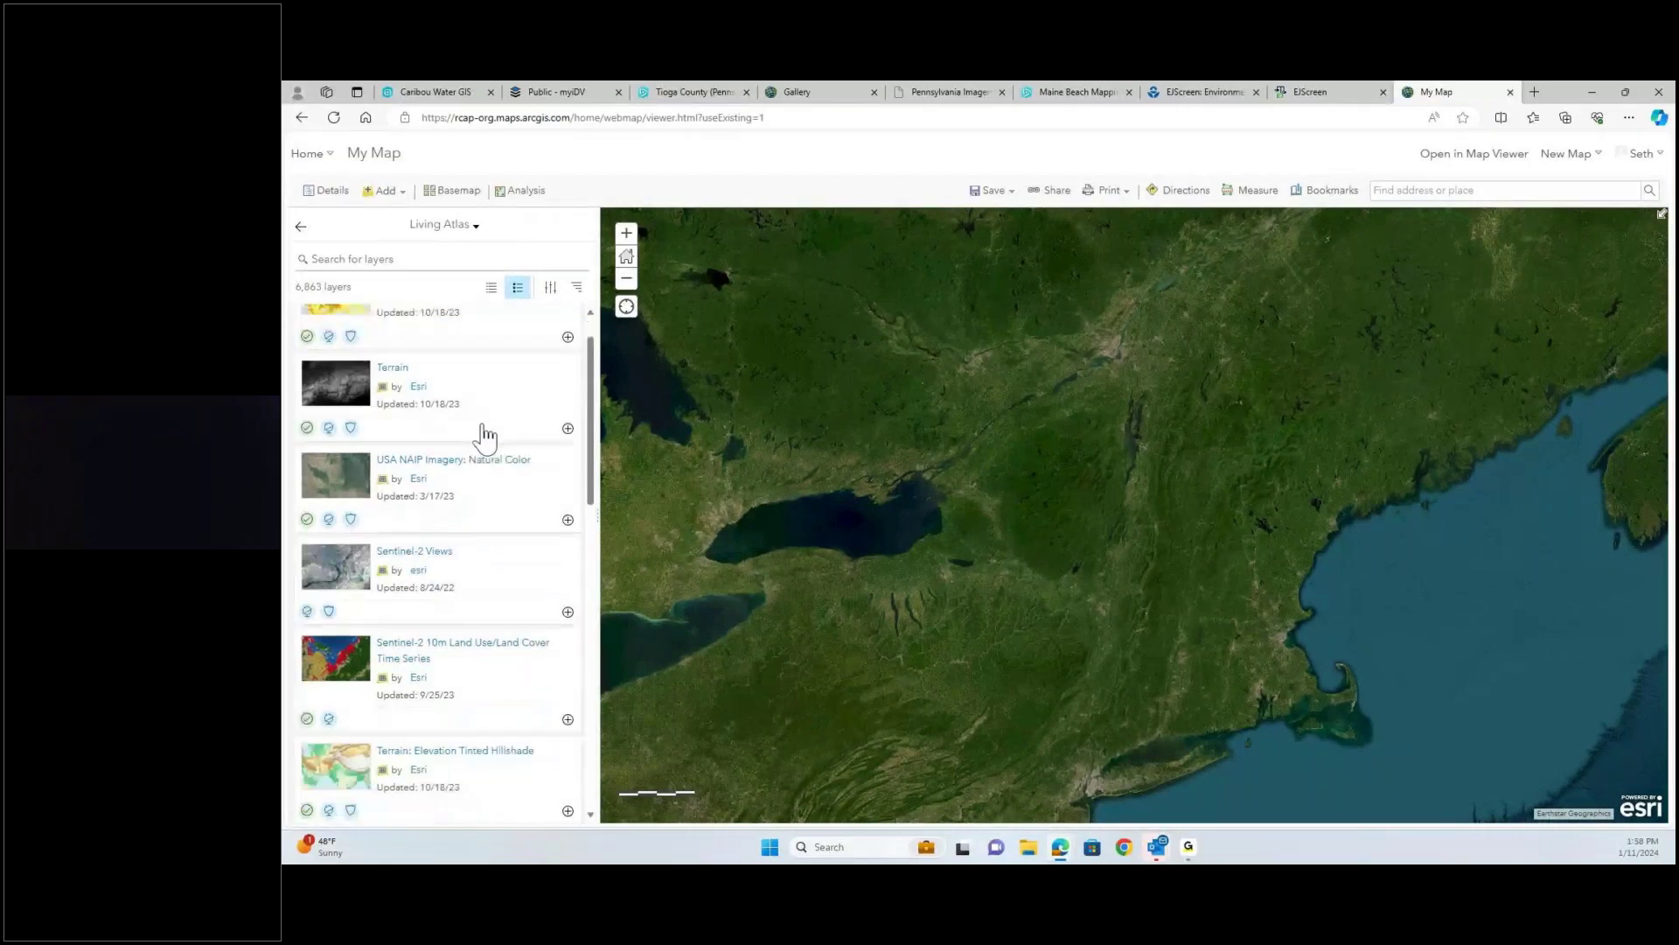
scroll(480, 444, down, 1)
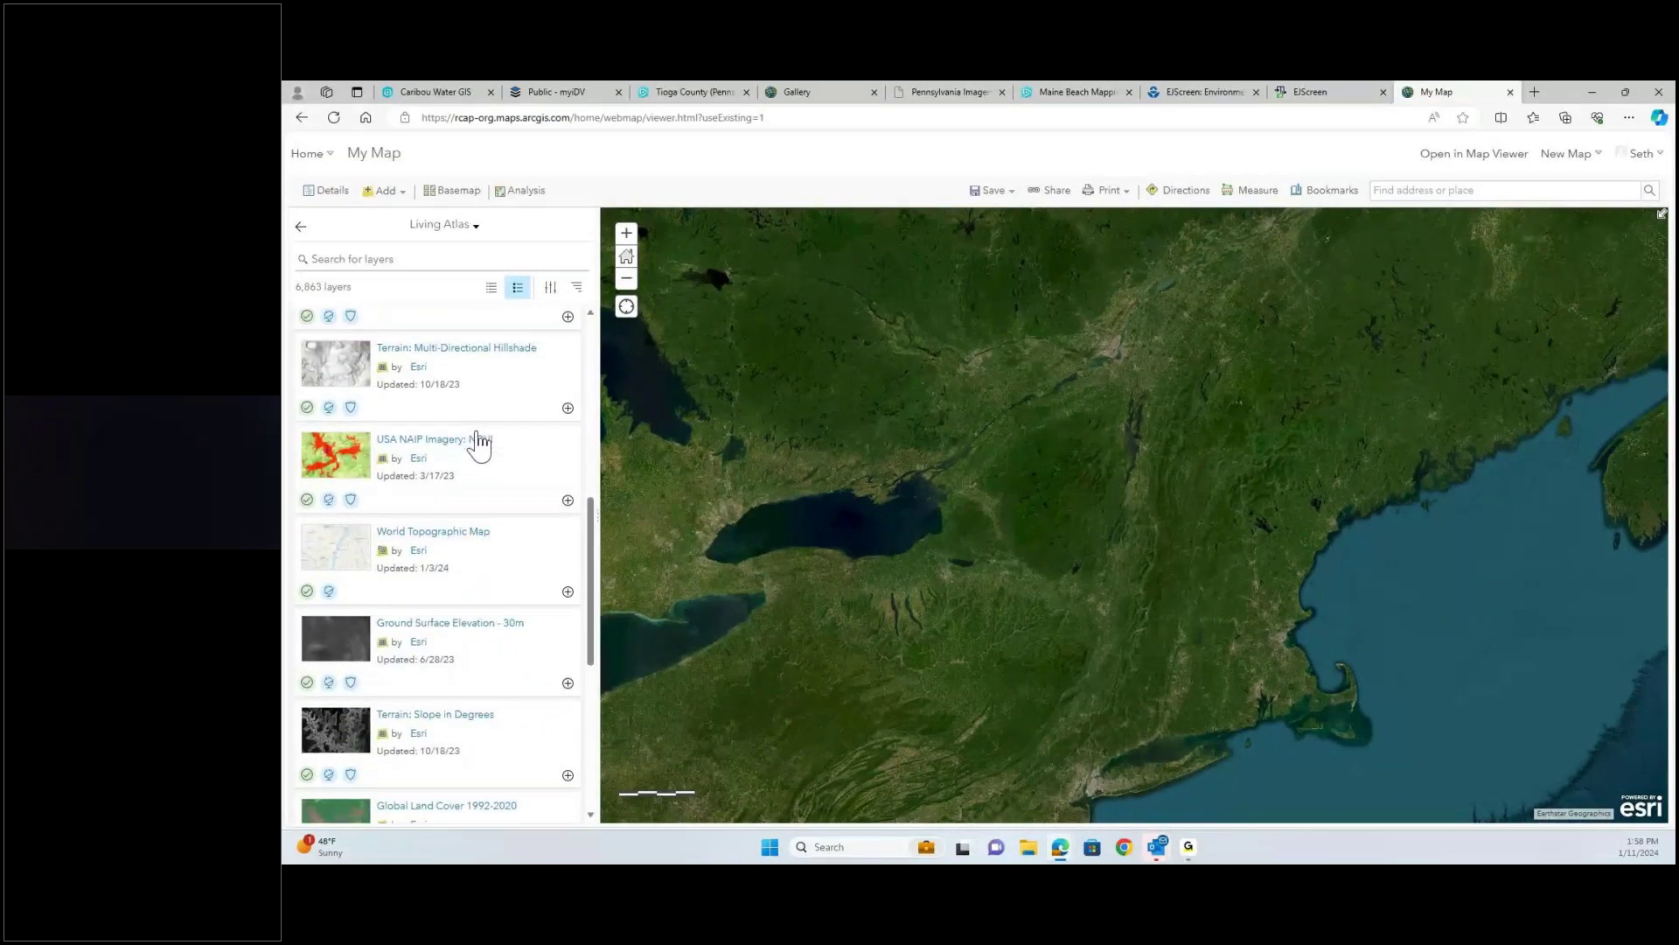
scroll(480, 442, up, 8)
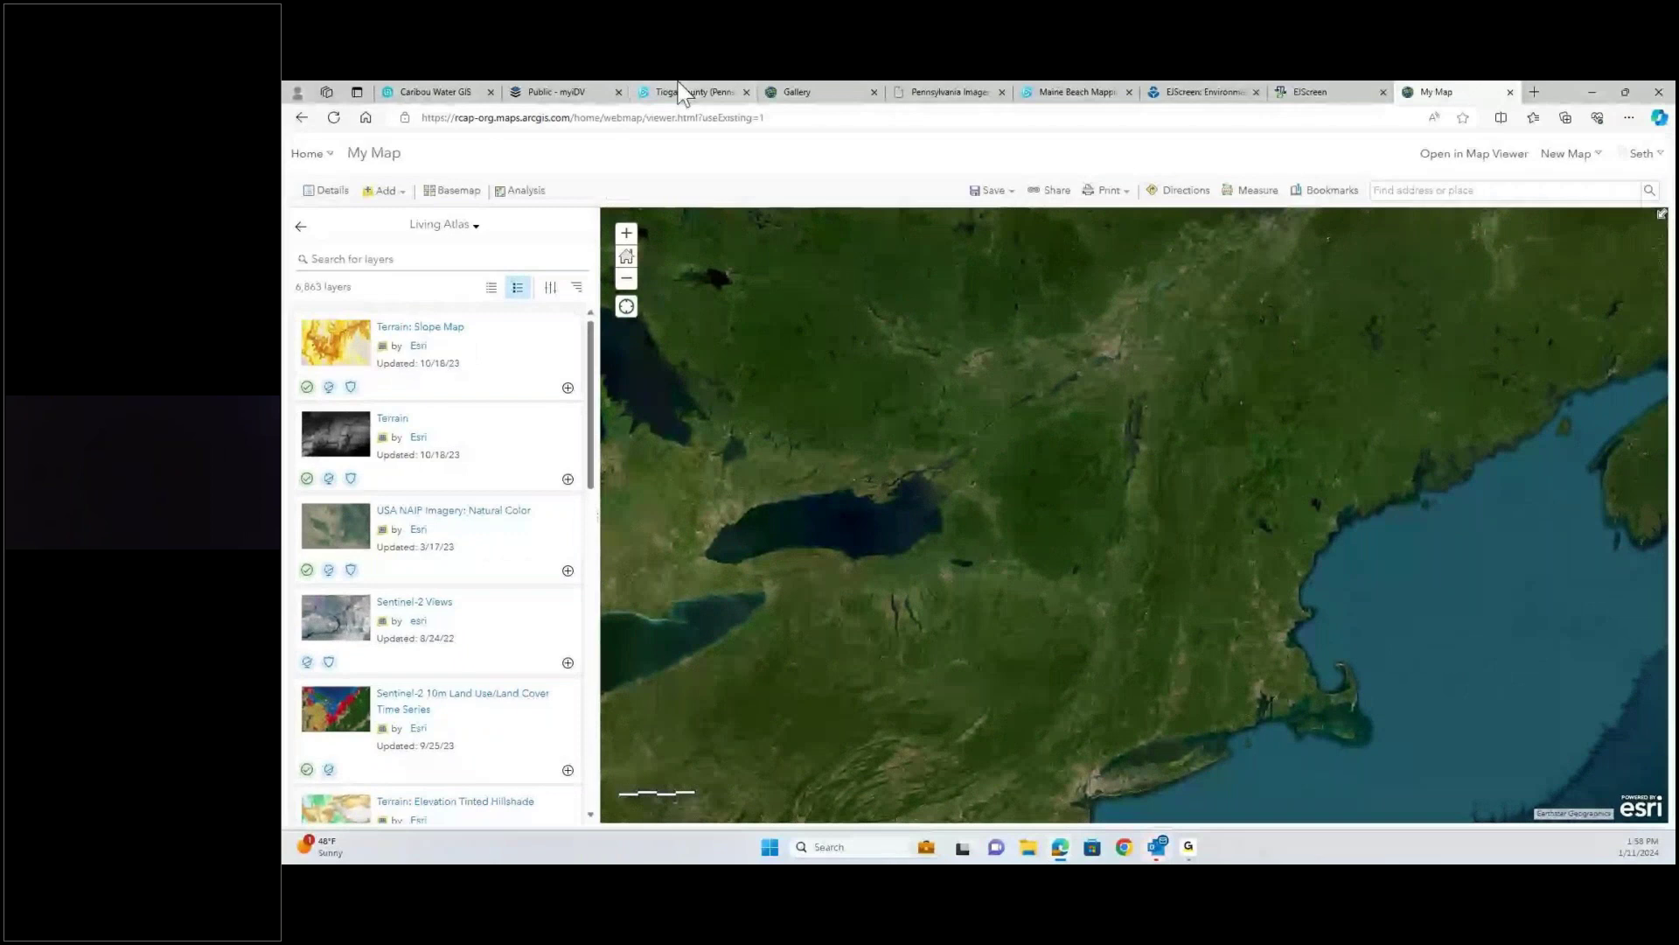
scroll(388, 601, down, 5)
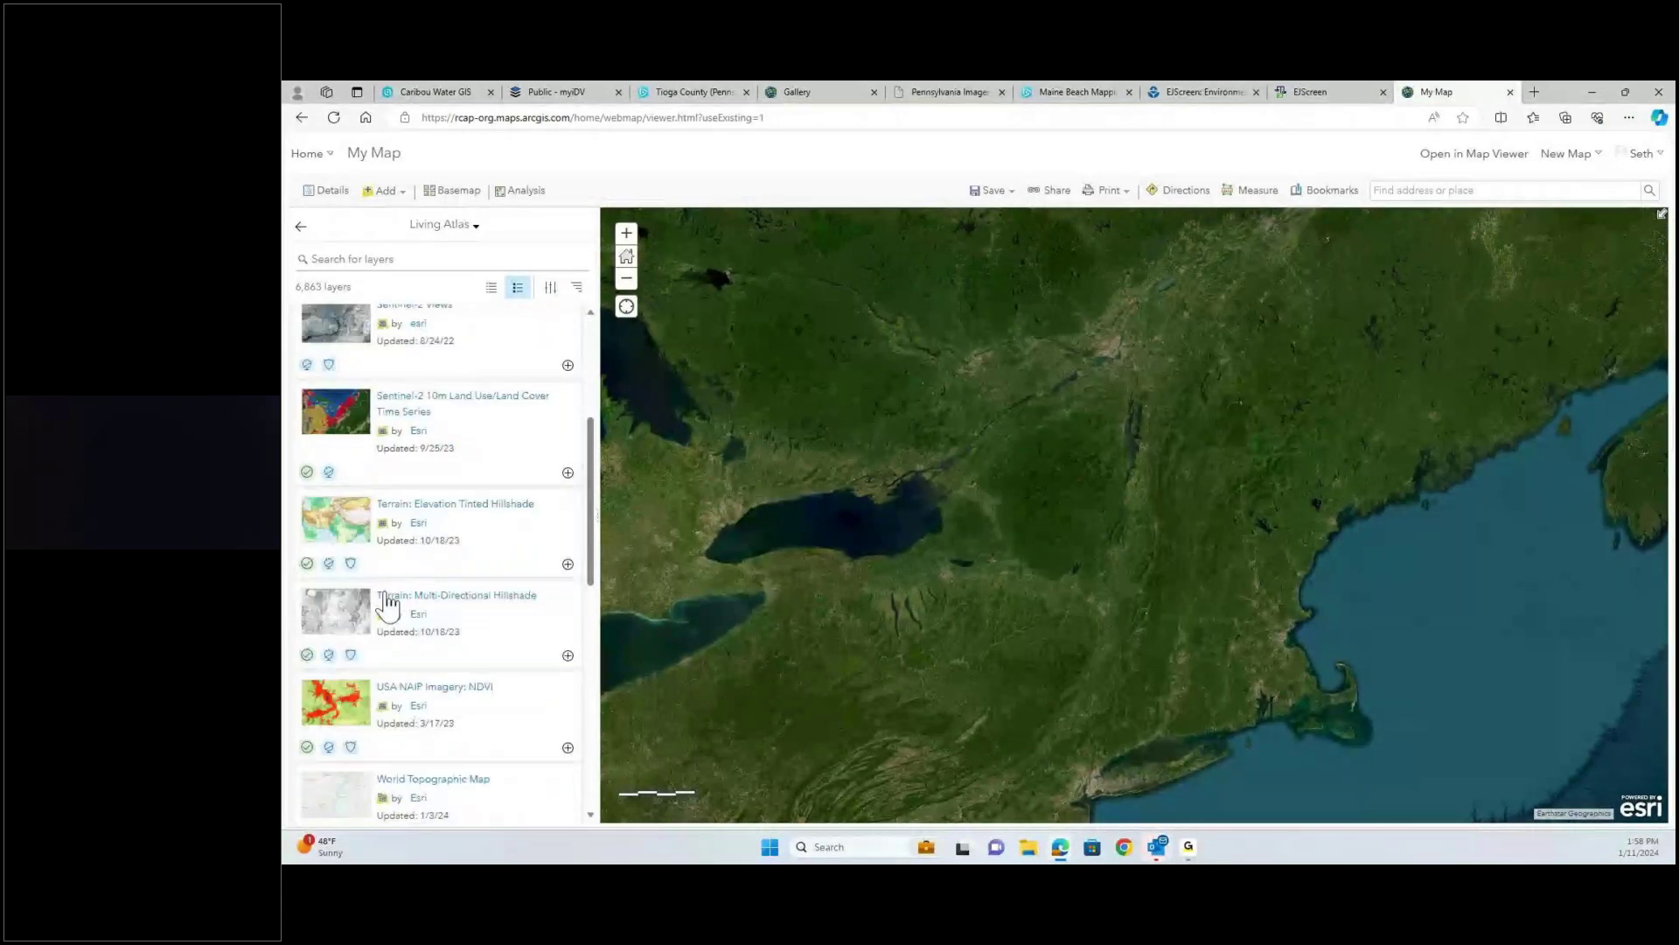
scroll(387, 601, down, 1)
scroll(385, 591, down, 3)
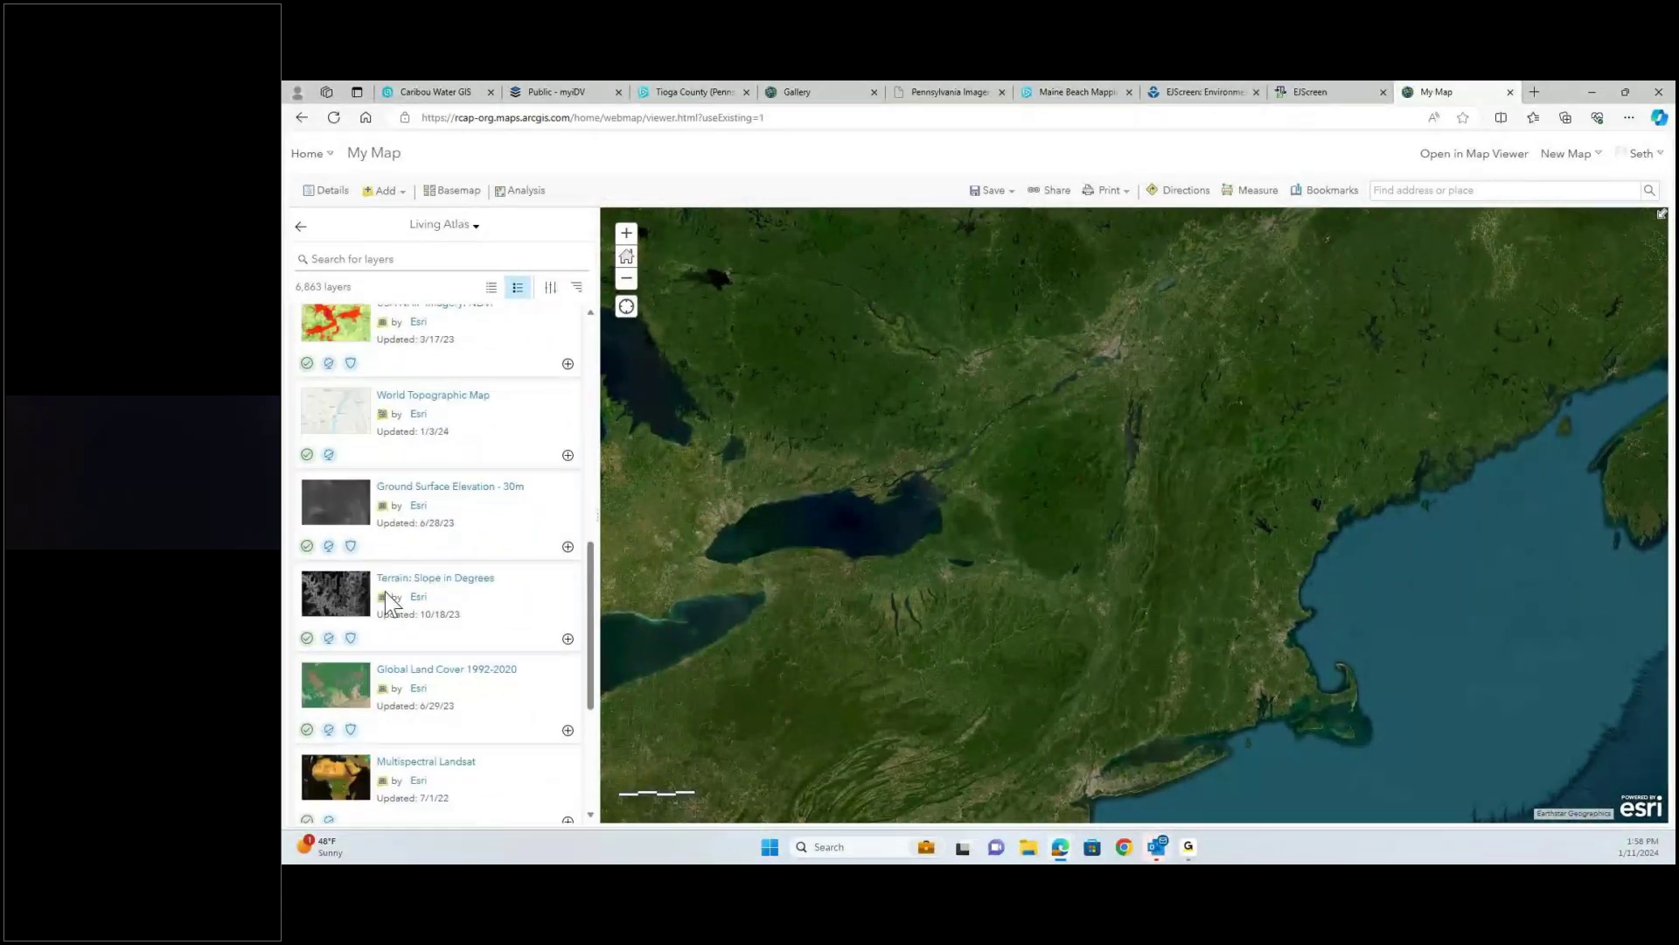
scroll(385, 595, down, 7)
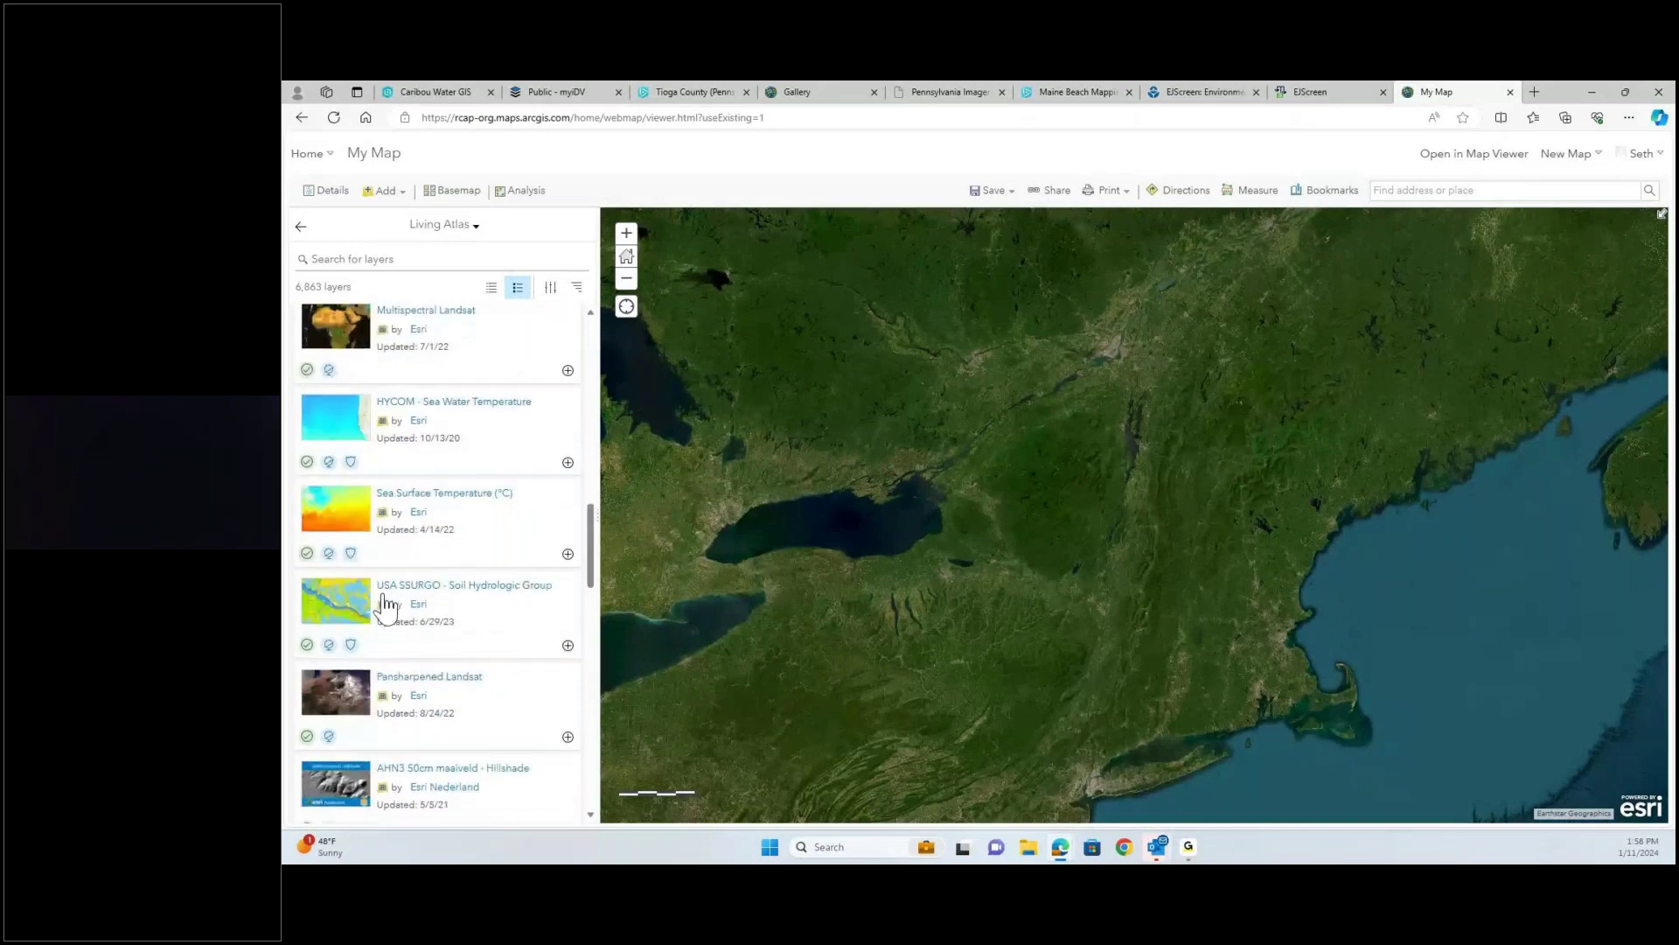
scroll(385, 603, down, 3)
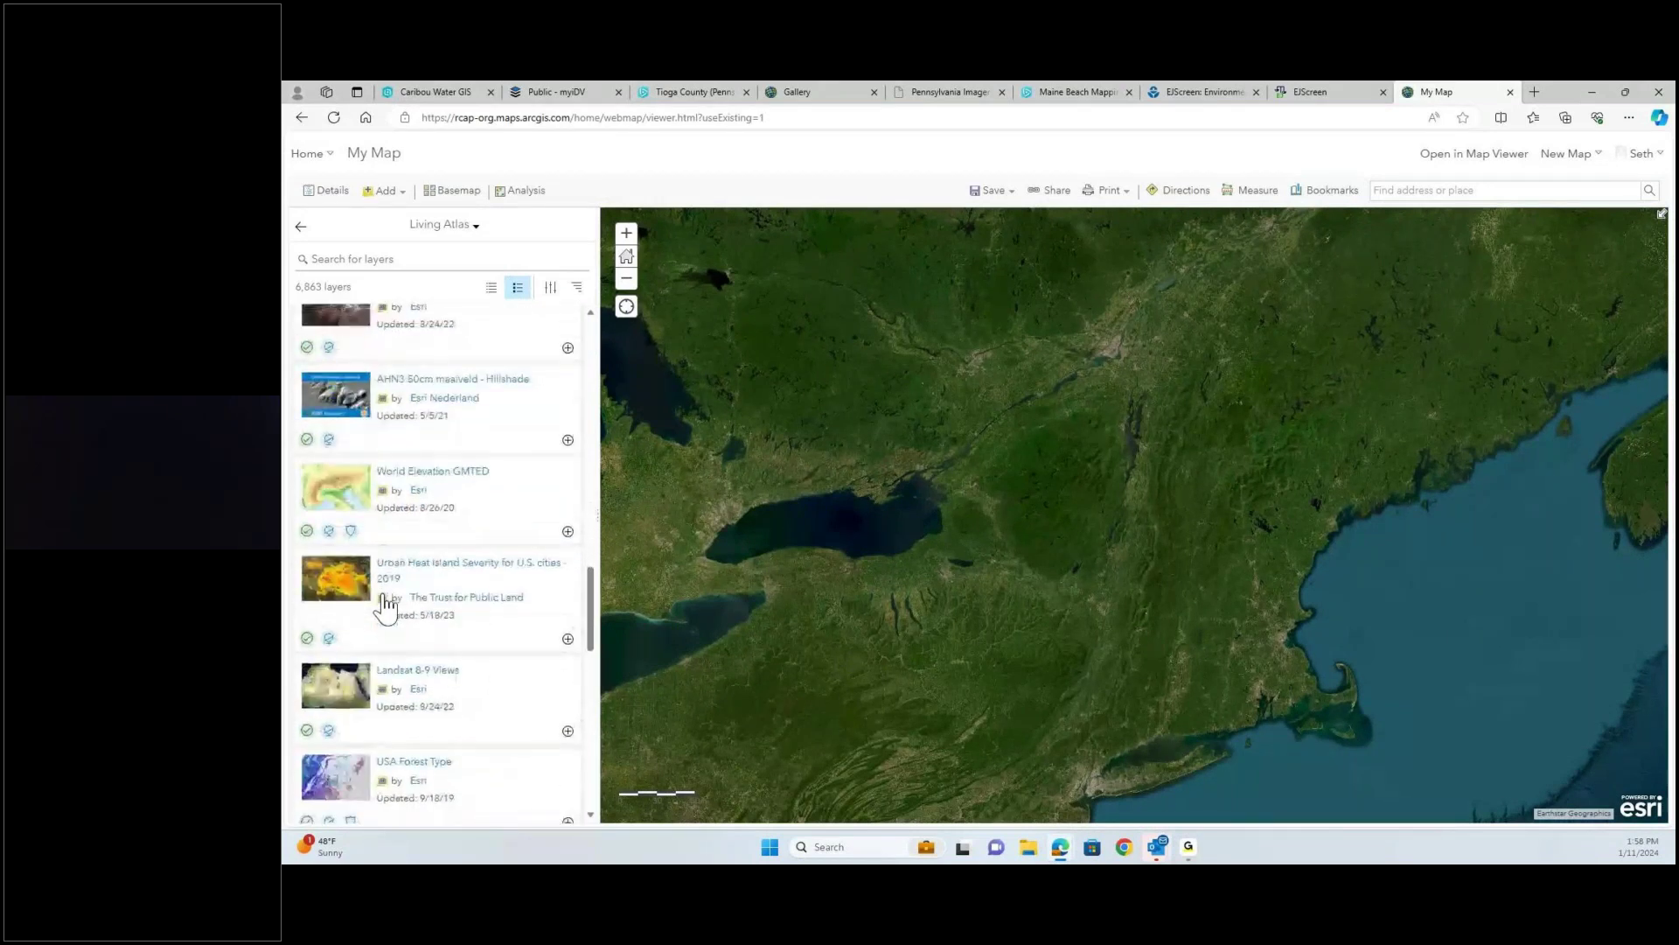
scroll(385, 604, down, 6)
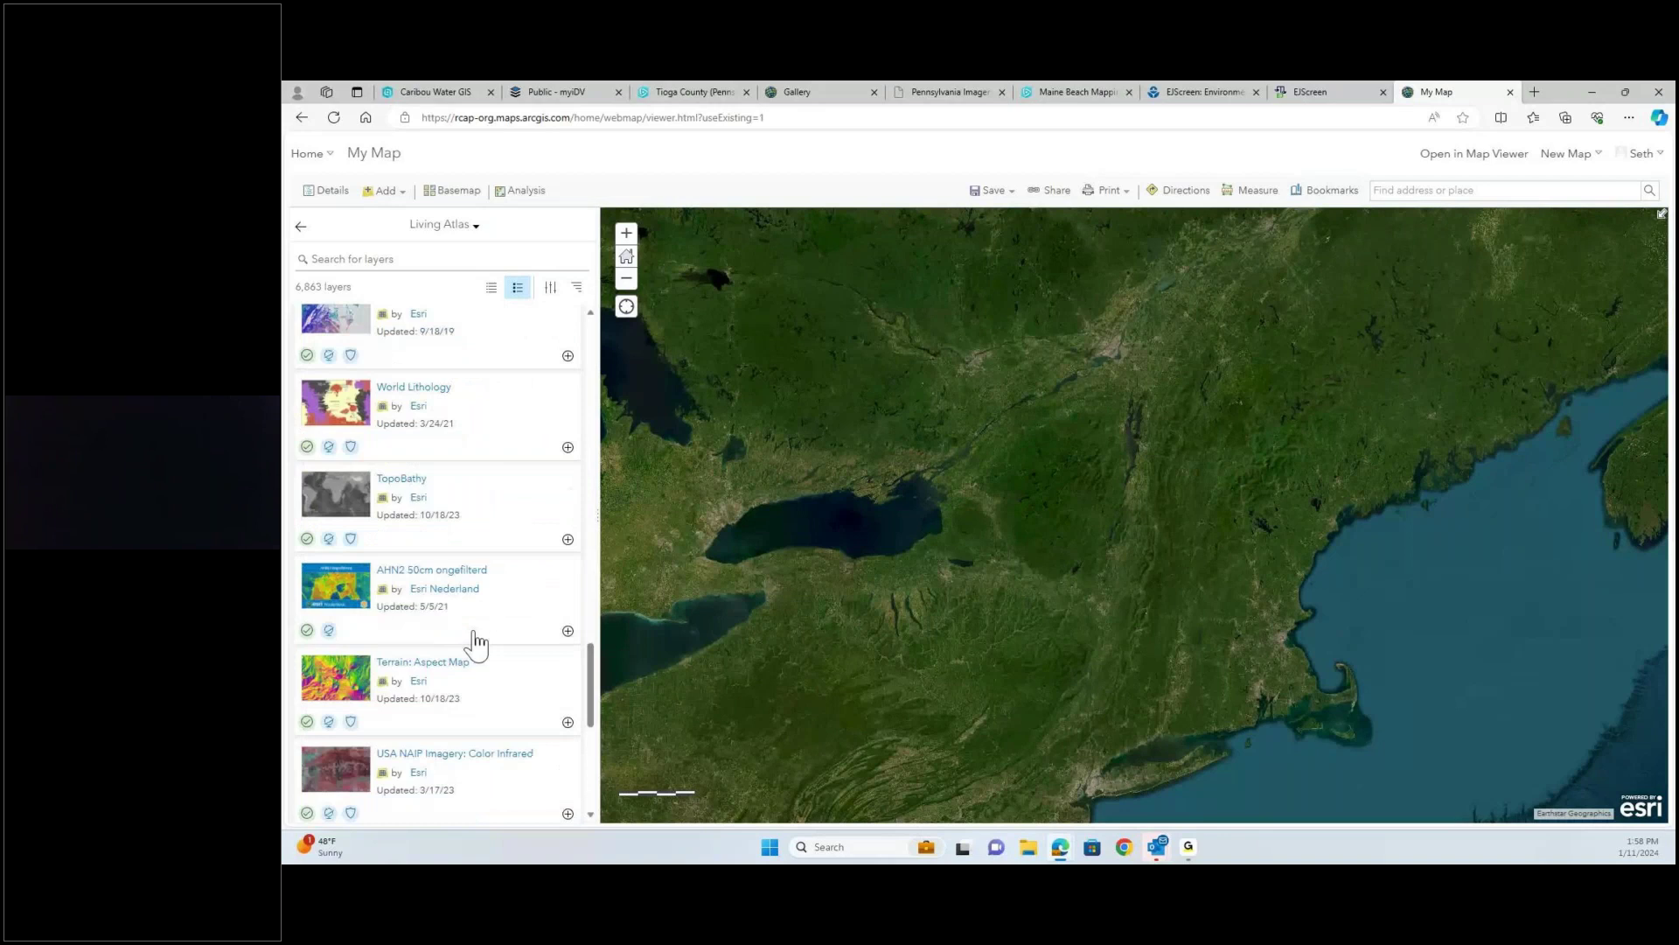
scroll(477, 646, down, 10)
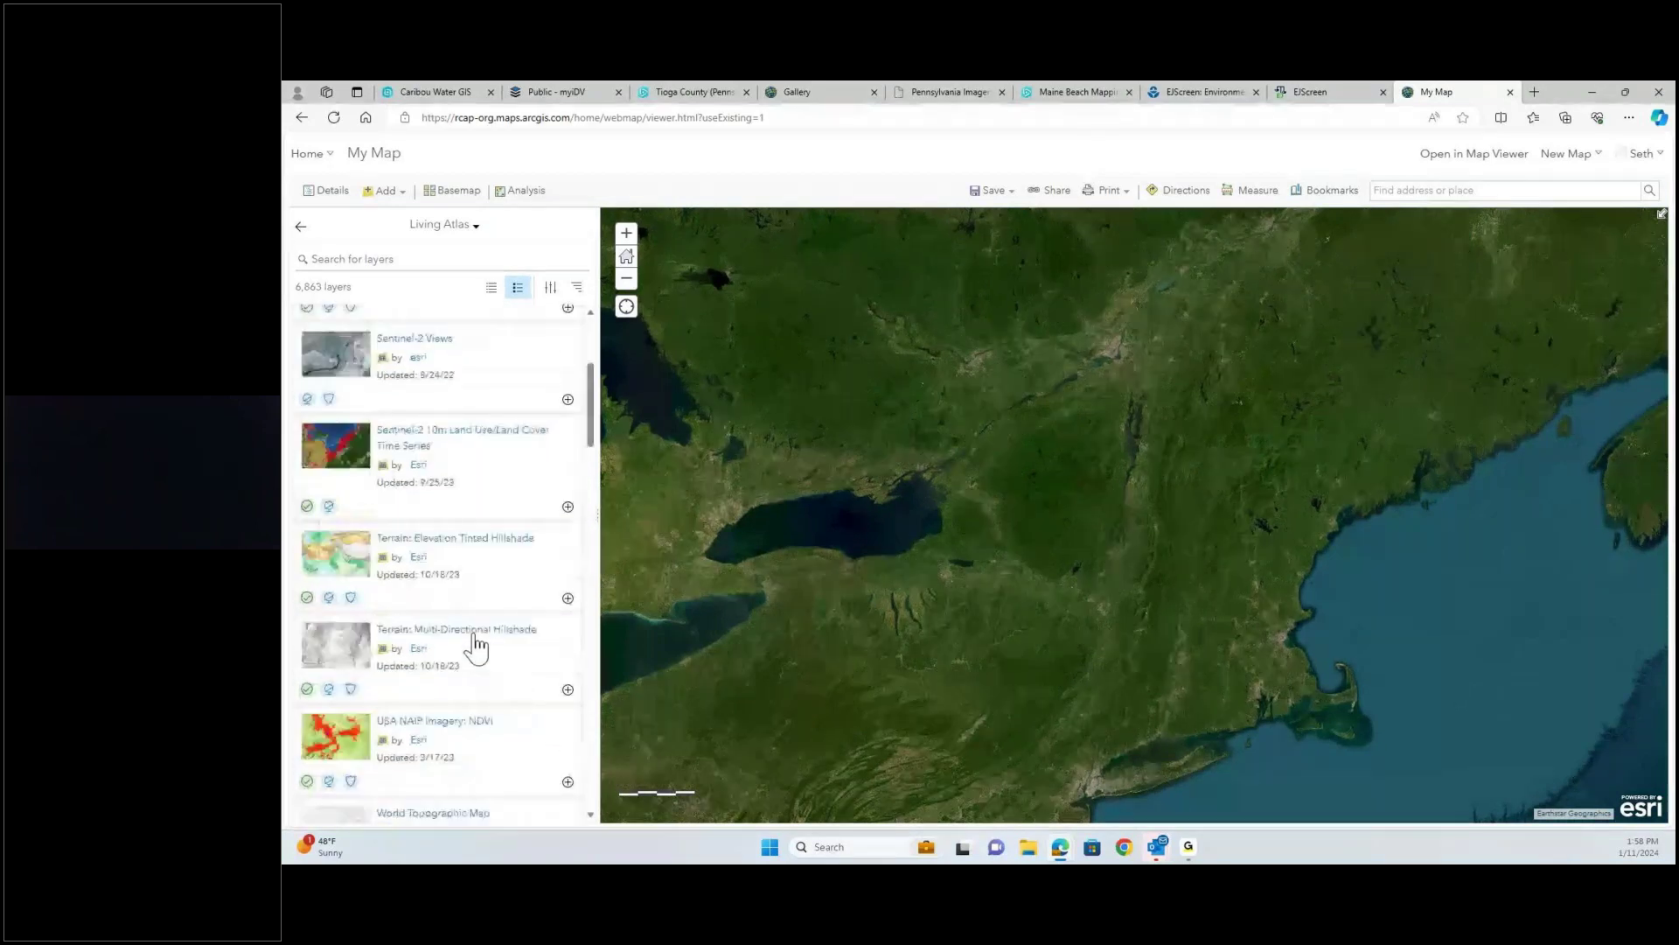